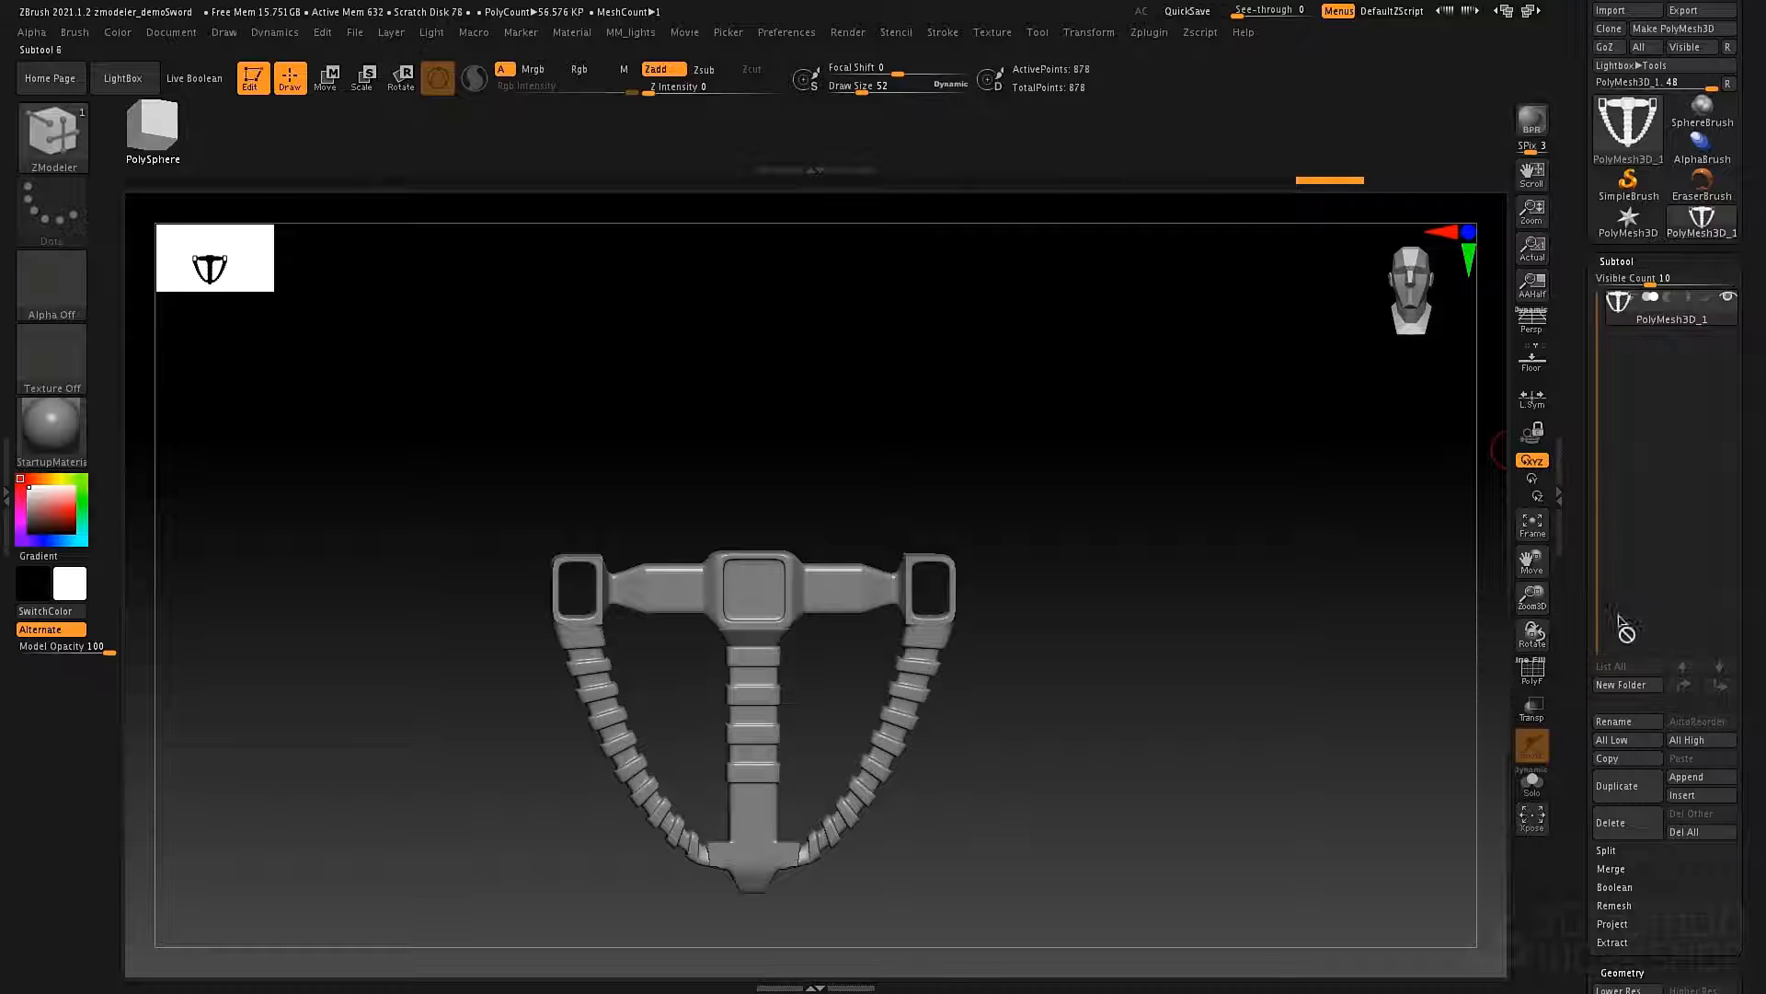
# Insert a PolyMesh3D star as a new subtool and make it the active one.
pyautogui.click(1702, 783)
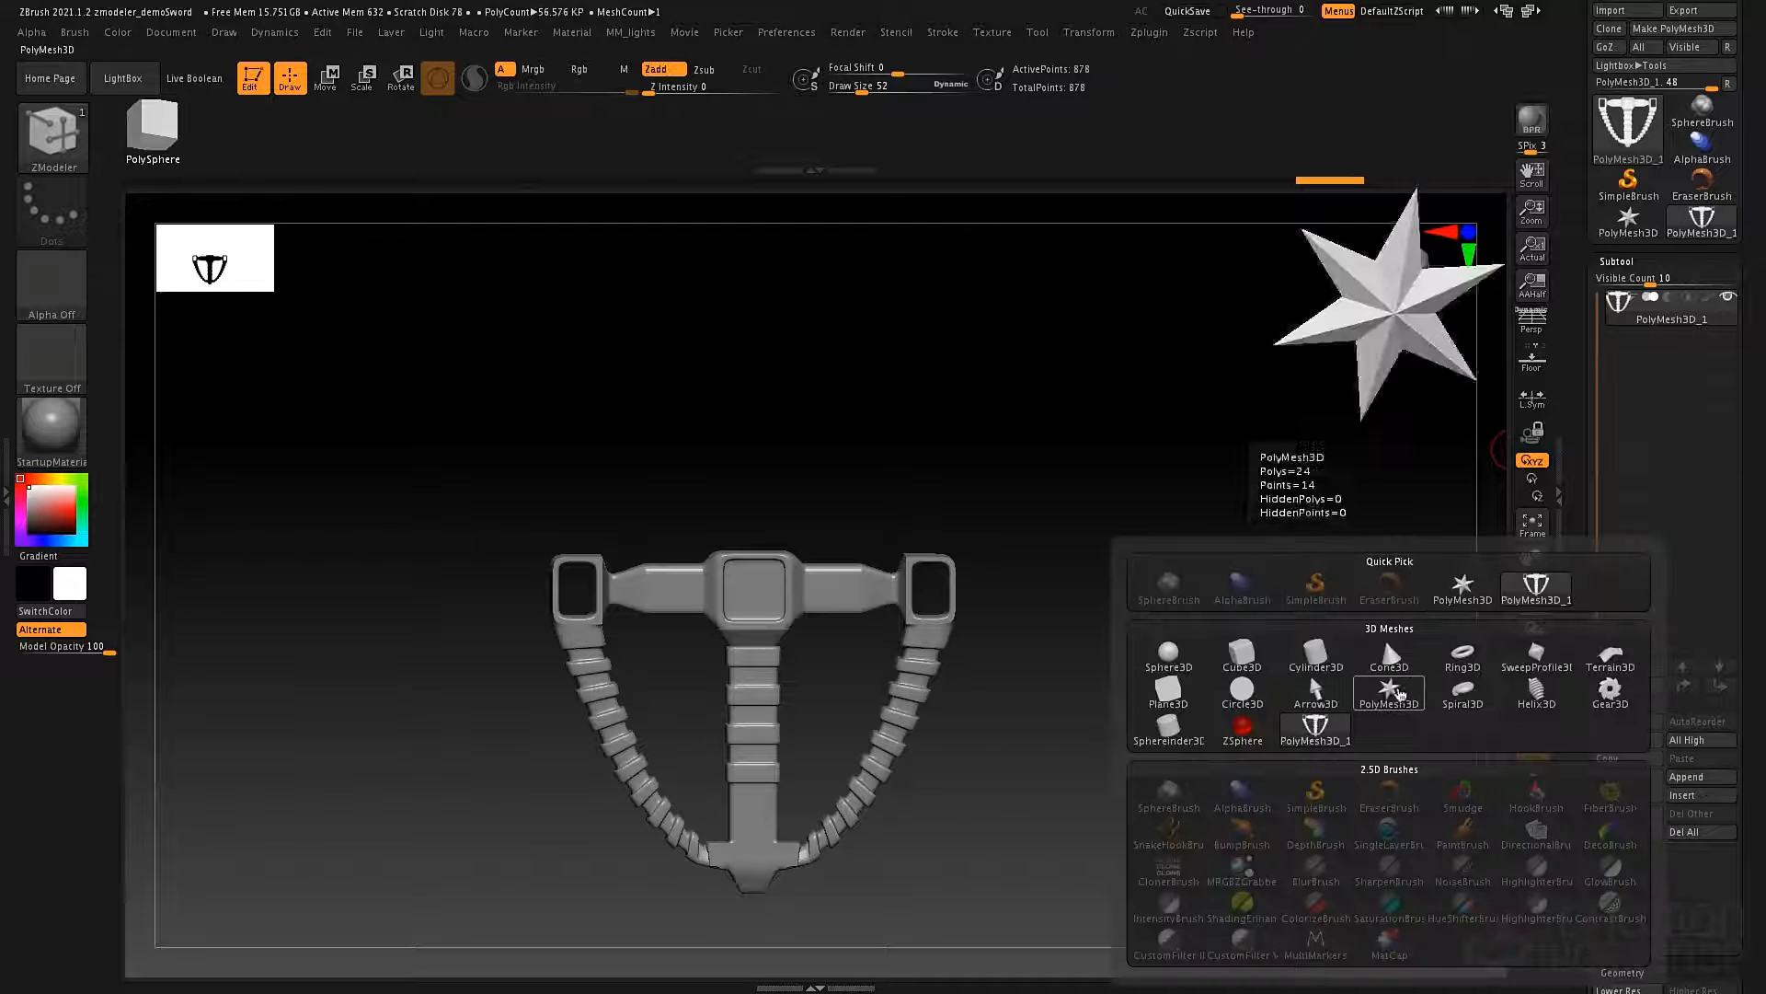
pyautogui.click(1397, 690)
pyautogui.keyDown('alt'); pyautogui.click(841, 497); pyautogui.keyUp('alt')
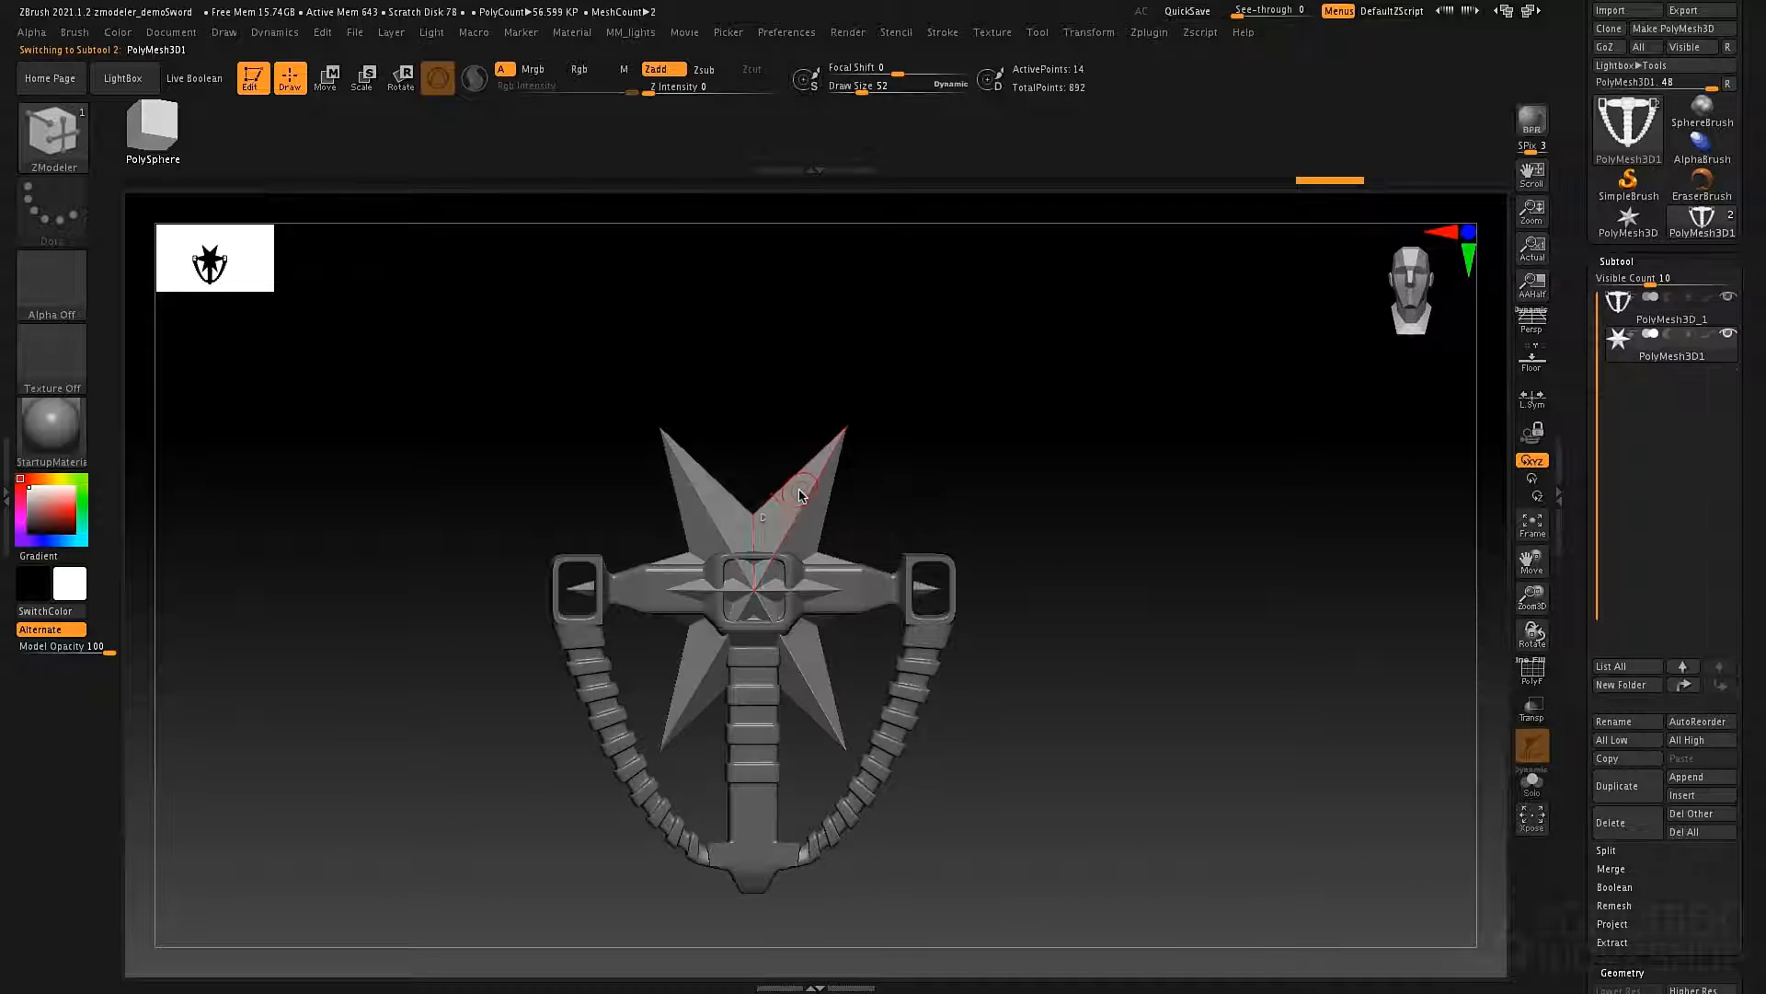
# Convert the star subtool into a PolyPlane.
pyautogui.press('w')
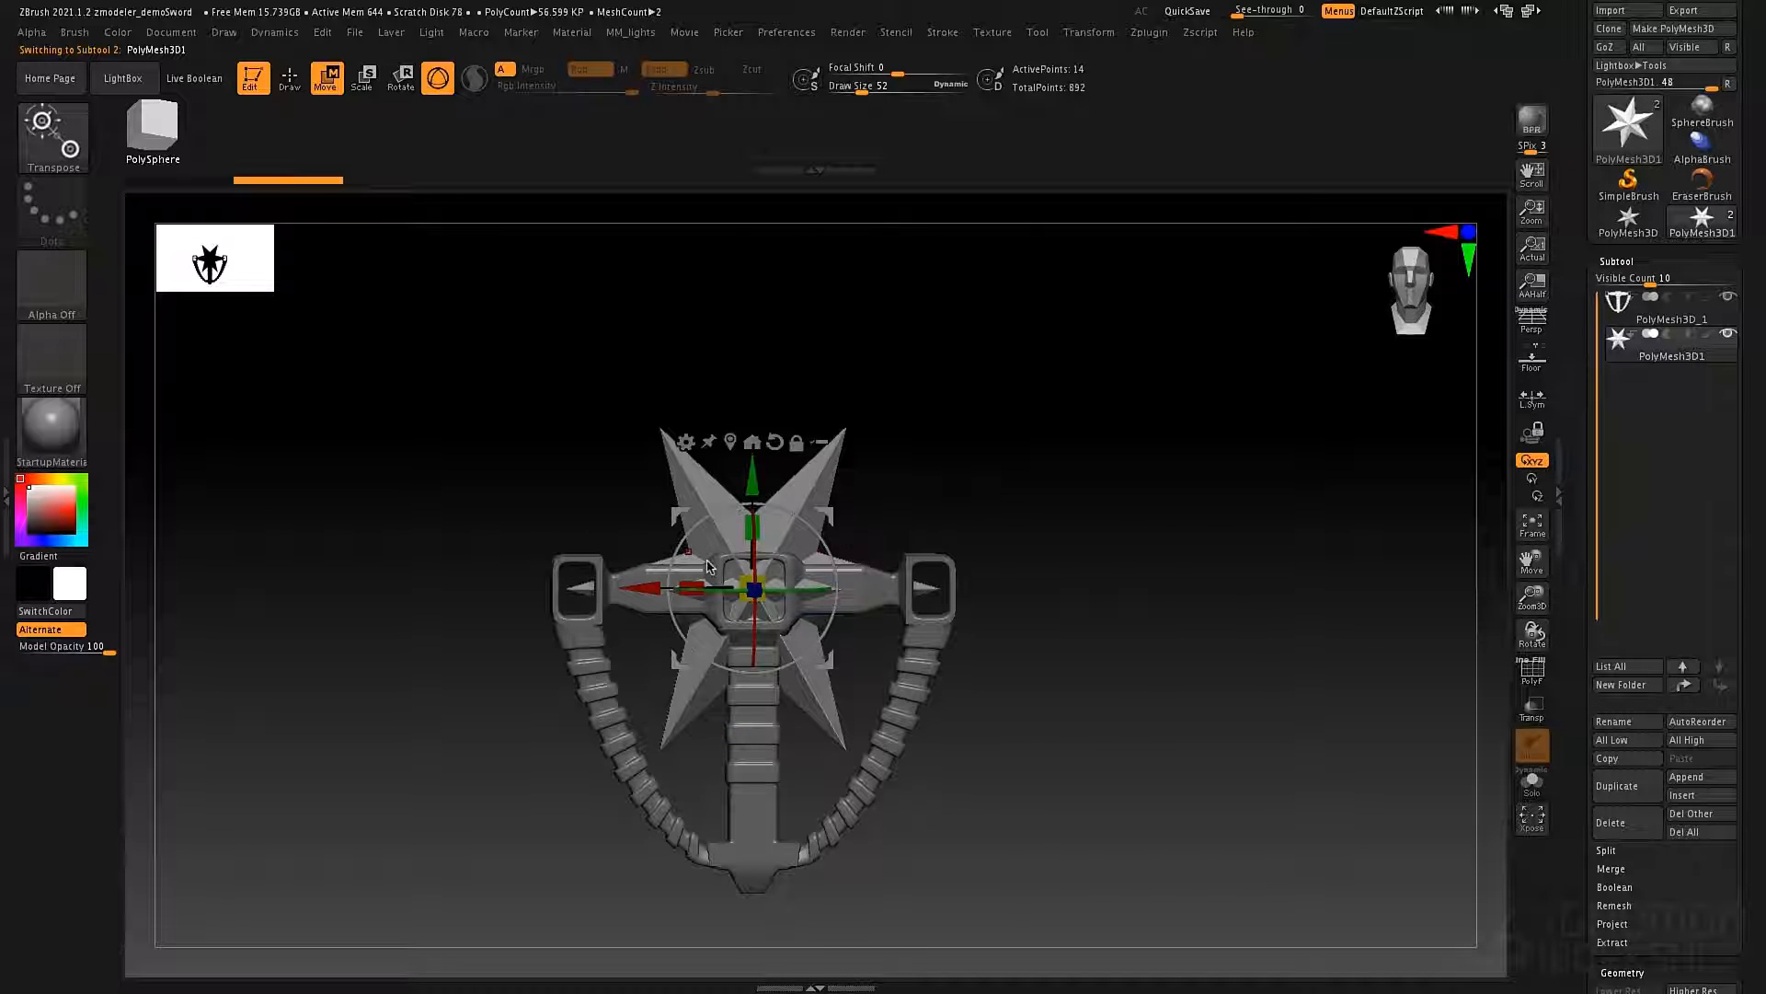
pyautogui.click(685, 443)
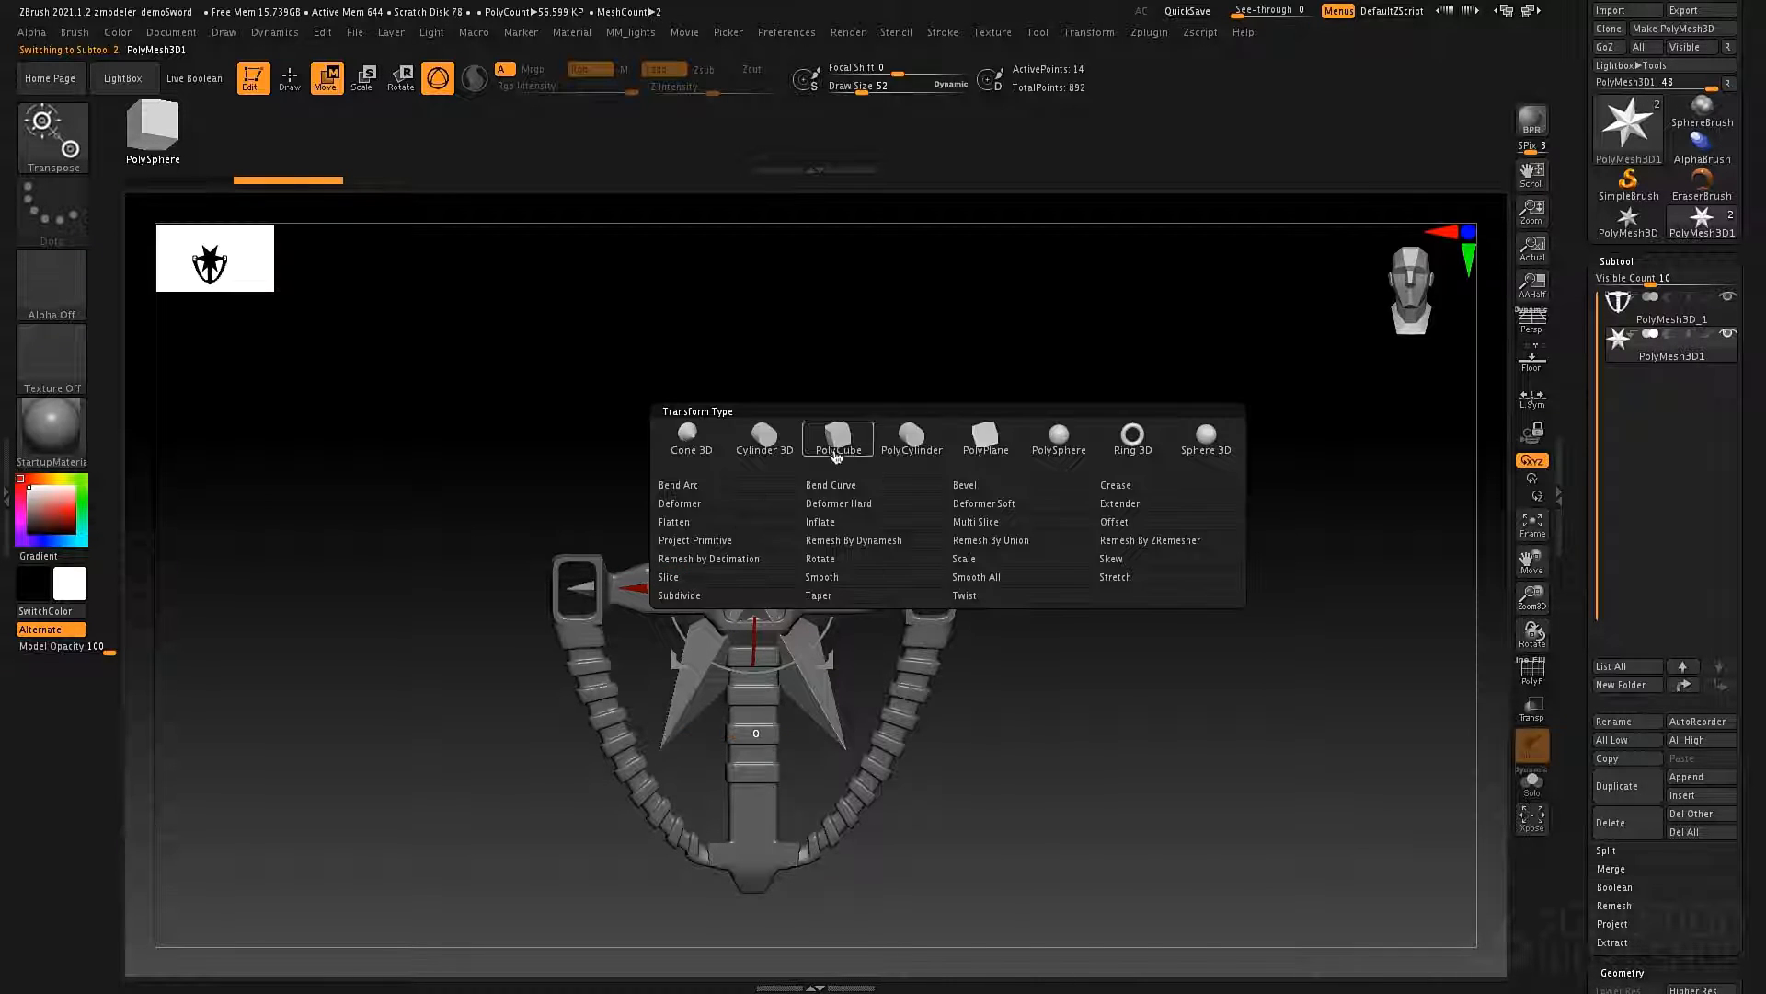
pyautogui.click(994, 448)
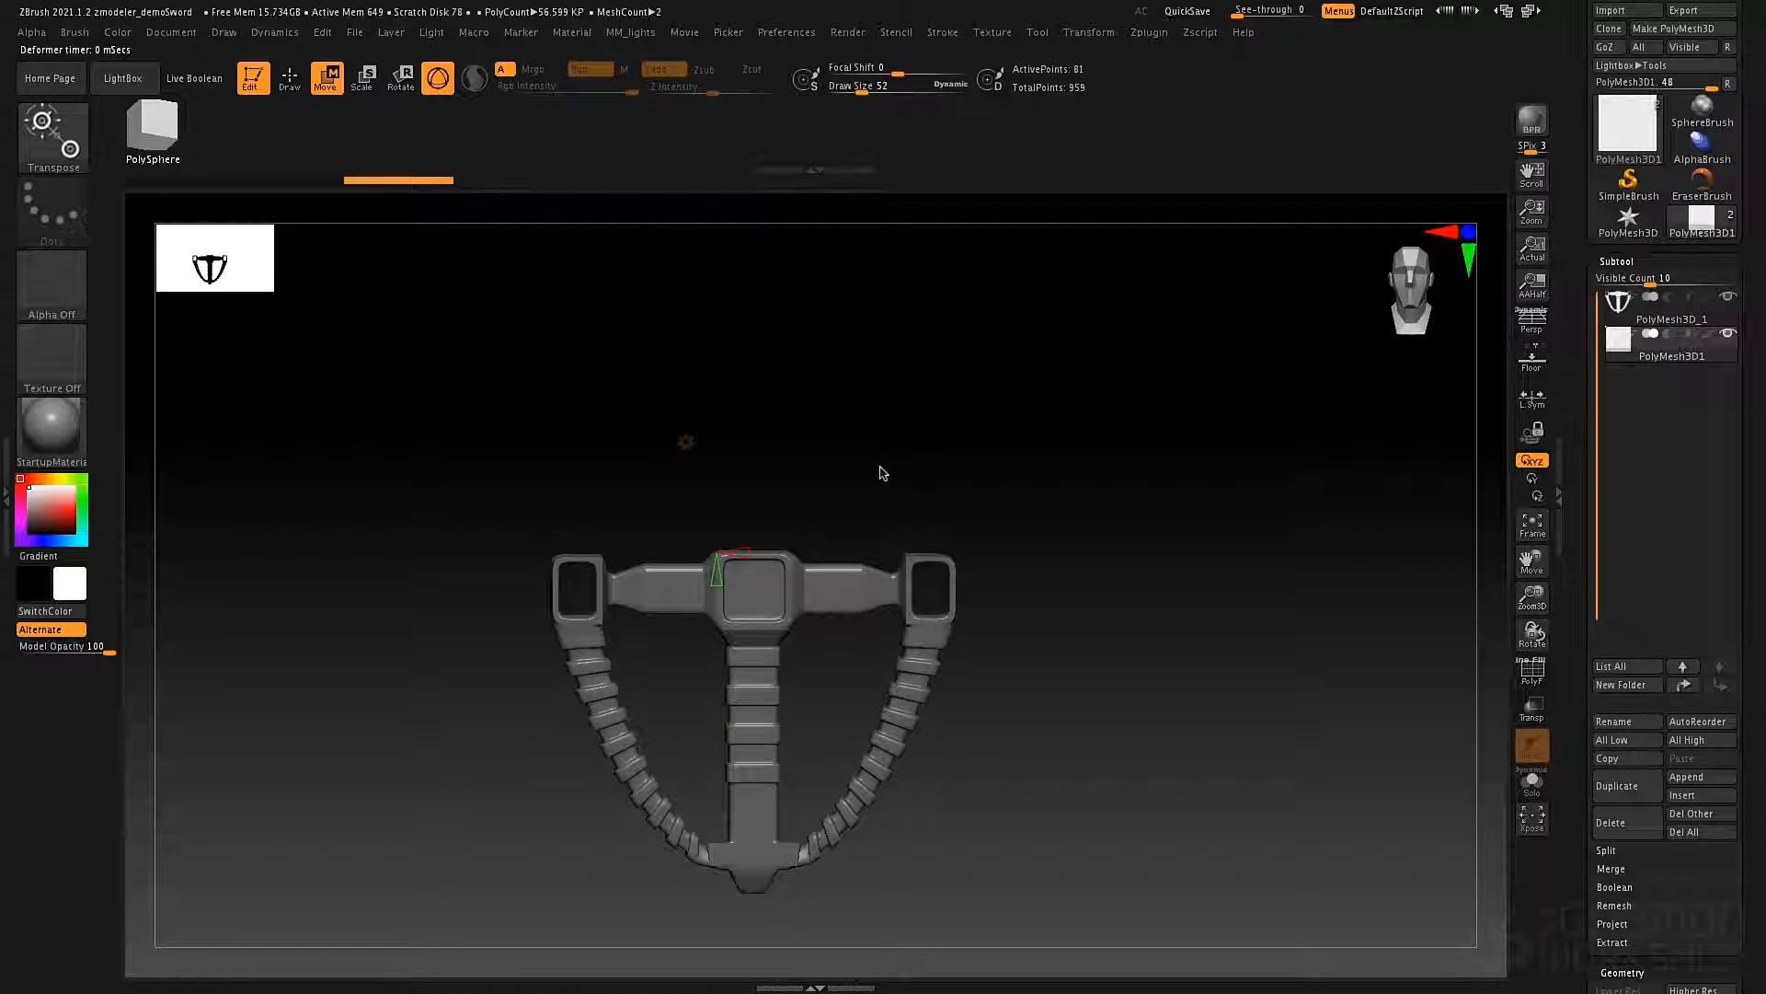
# Check the plane in isolation, bring the hilt back, and move the plane up above the hilt's central block.
pyautogui.moveTo(989, 462); pyautogui.dragTo(1042, 545)
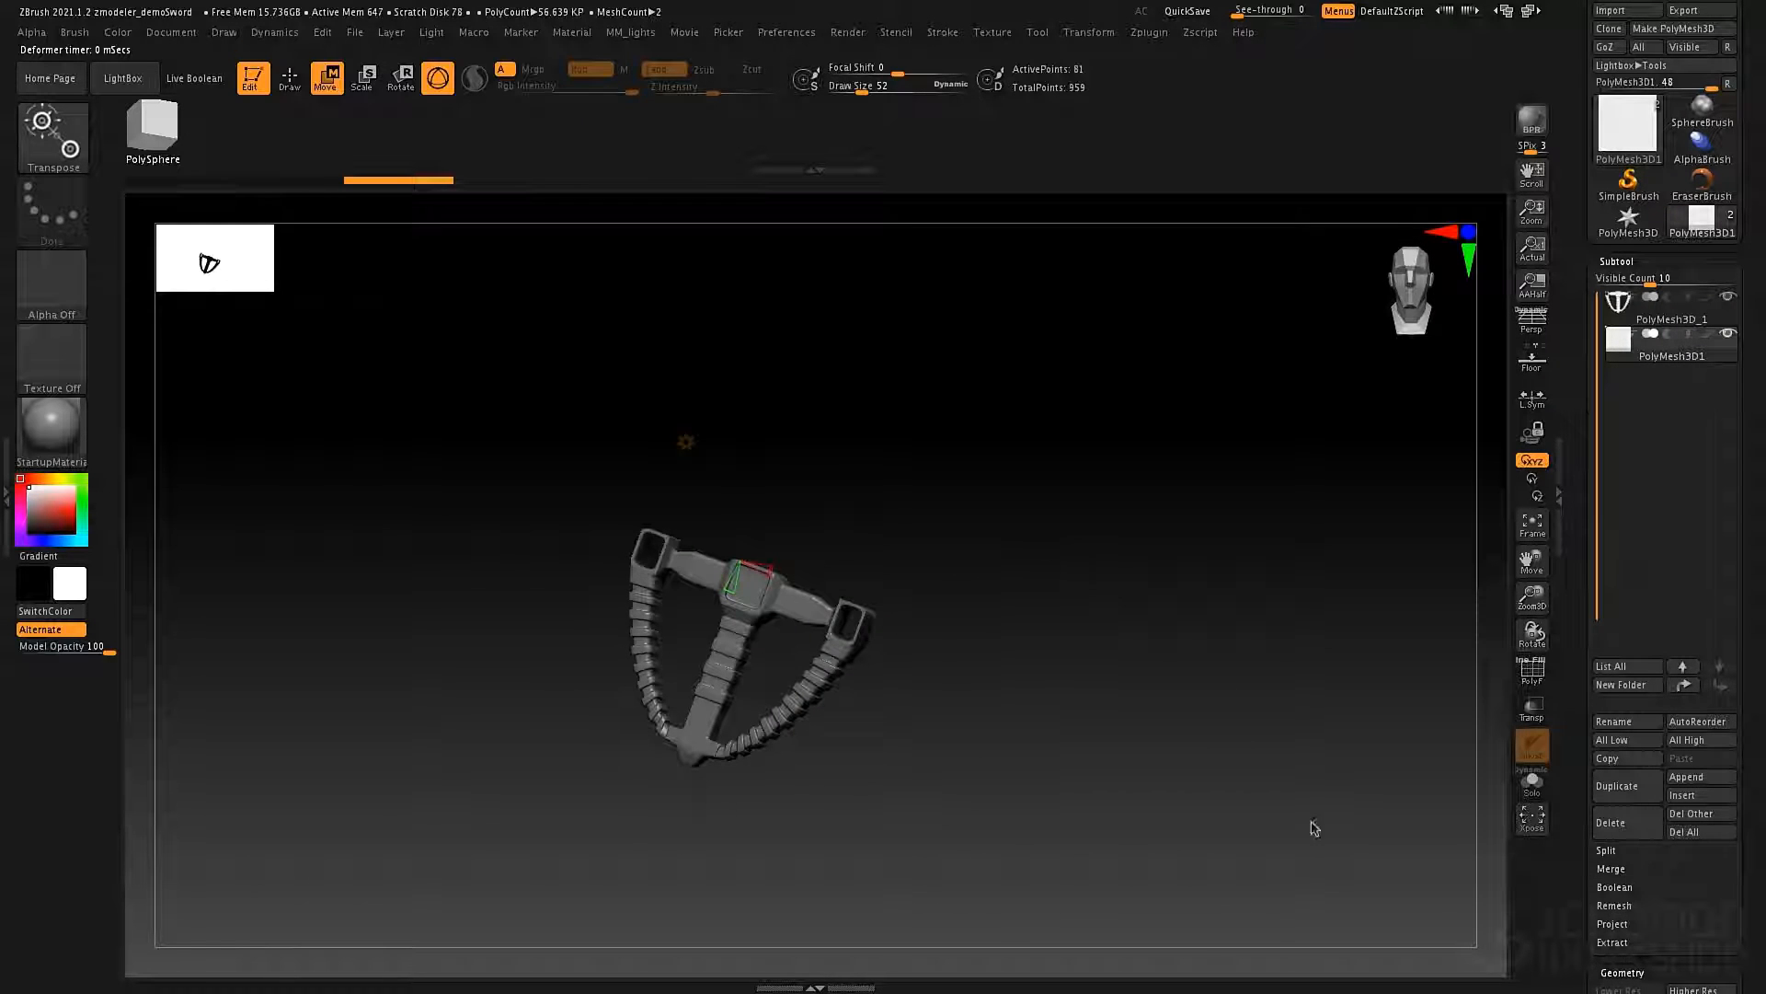
pyautogui.click(1532, 783)
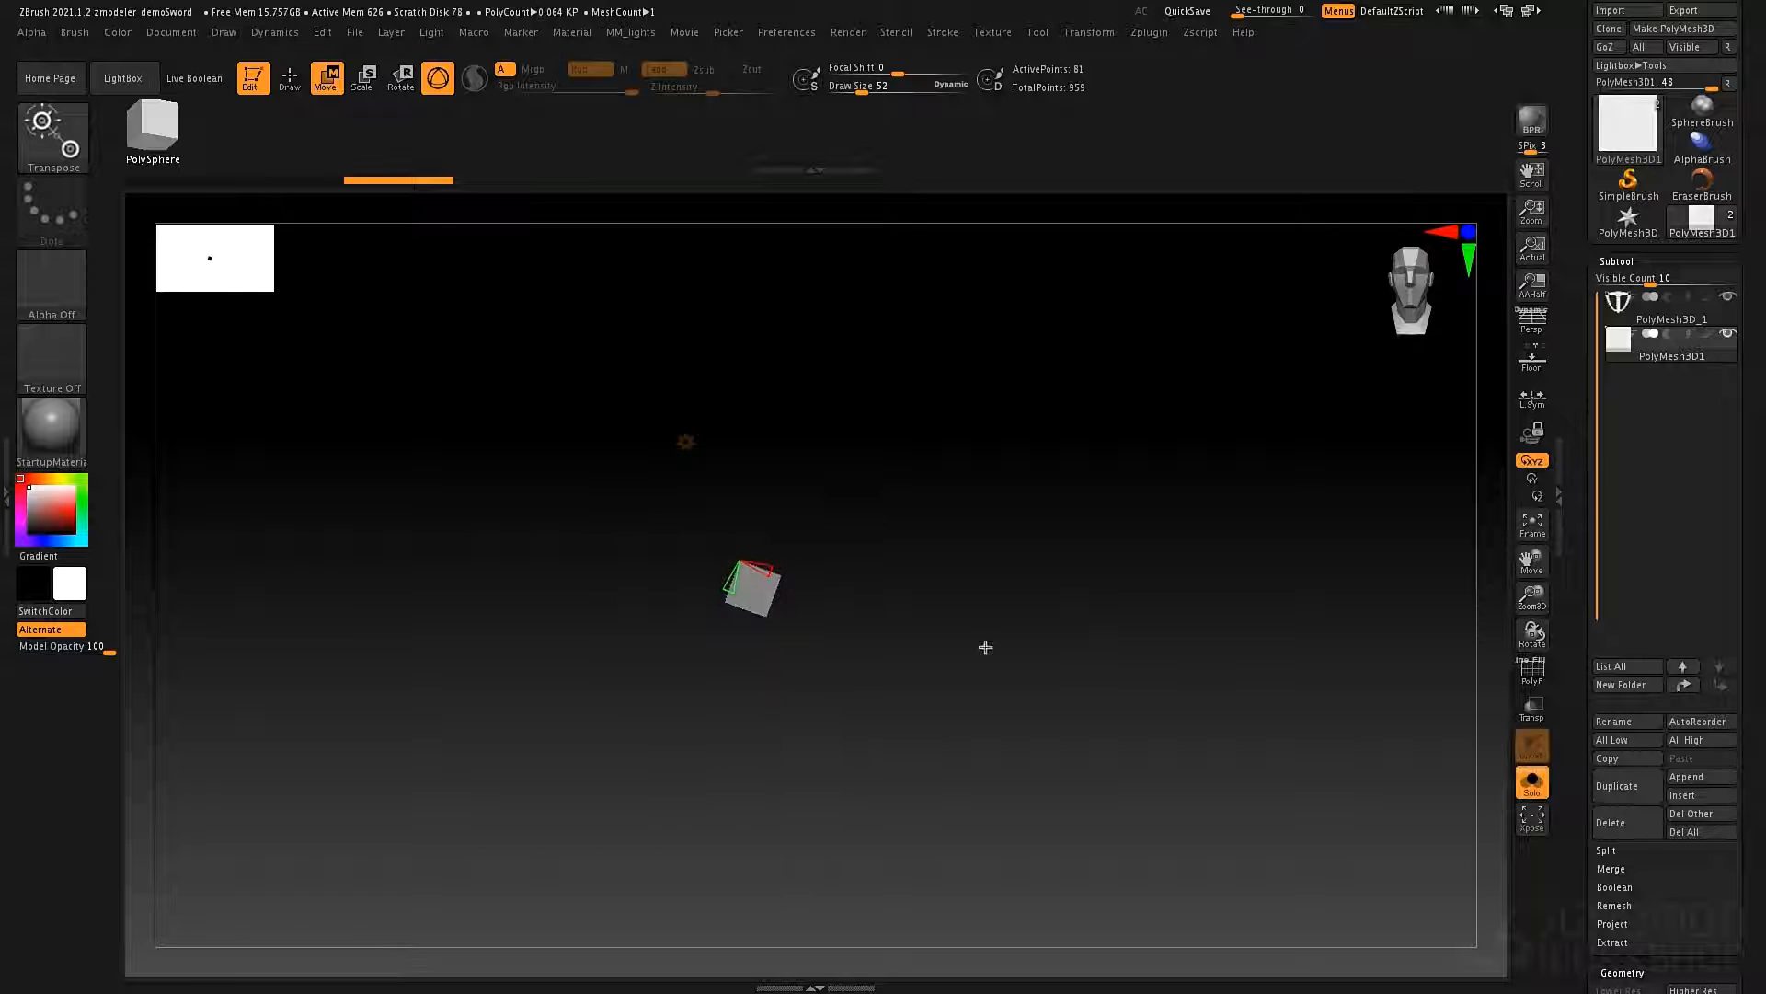
pyautogui.moveTo(833, 584)
pyautogui.mouseDown()
pyautogui.moveTo(1007, 601)
pyautogui.moveTo(964, 627)
pyautogui.mouseUp()
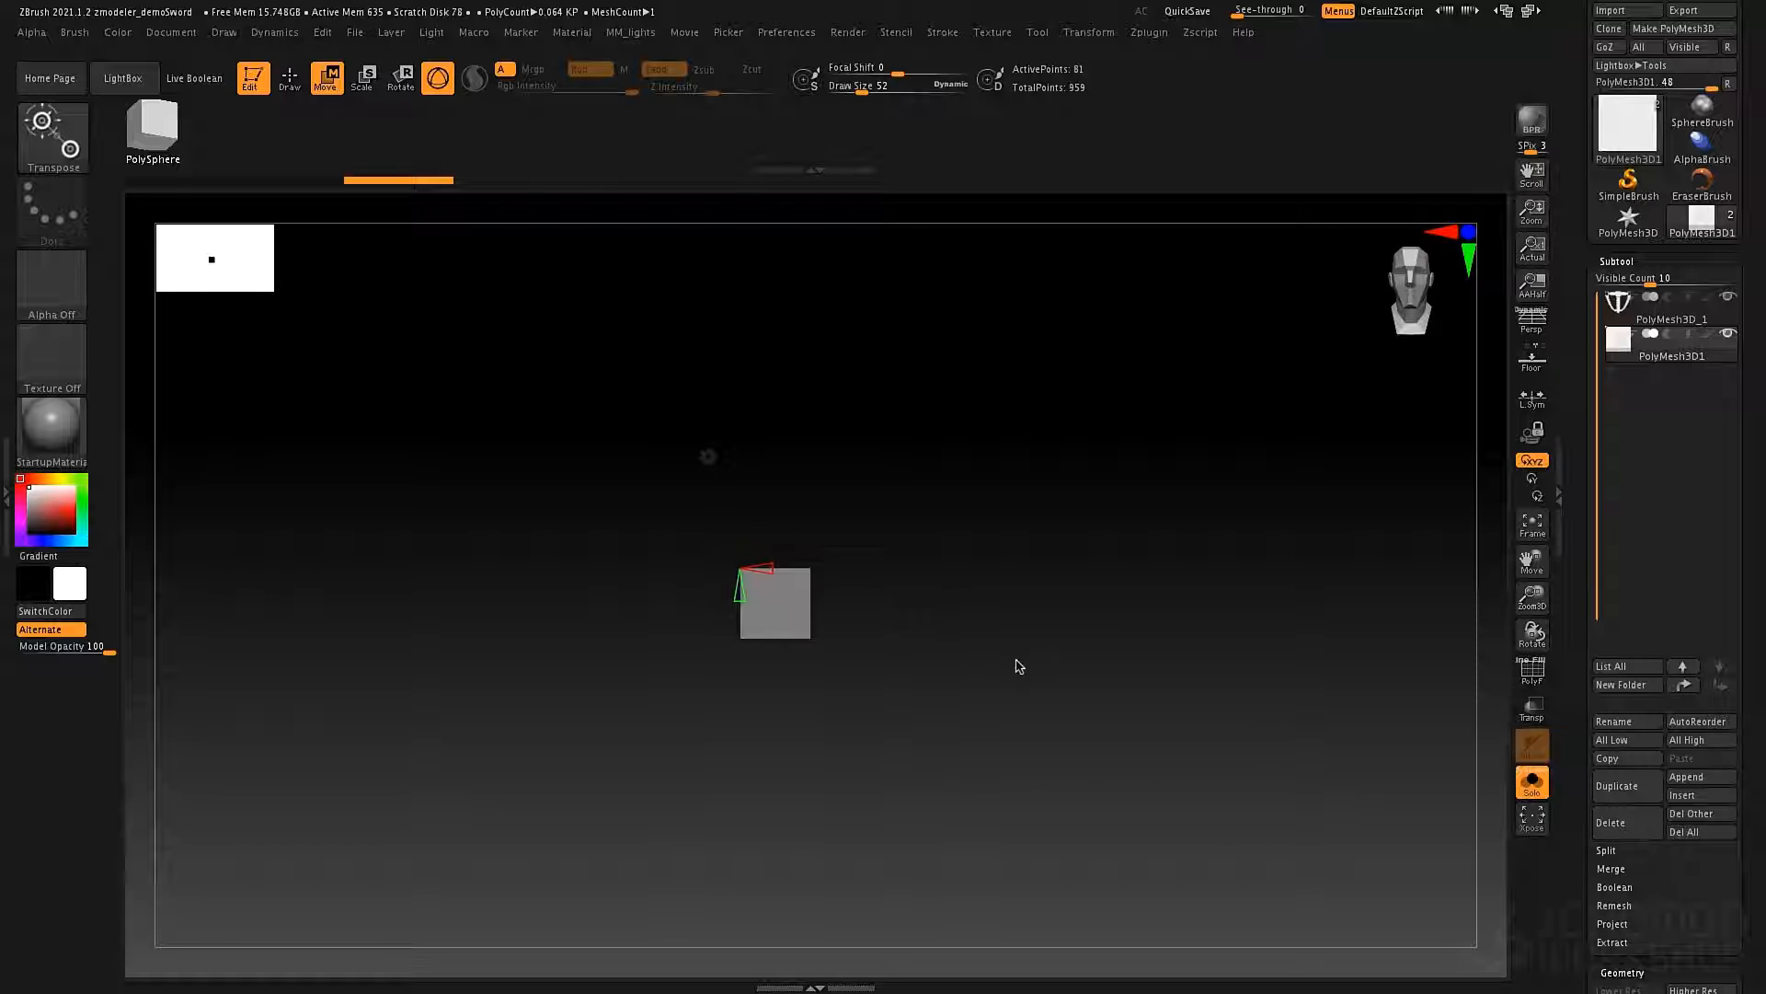
pyautogui.click(1532, 782)
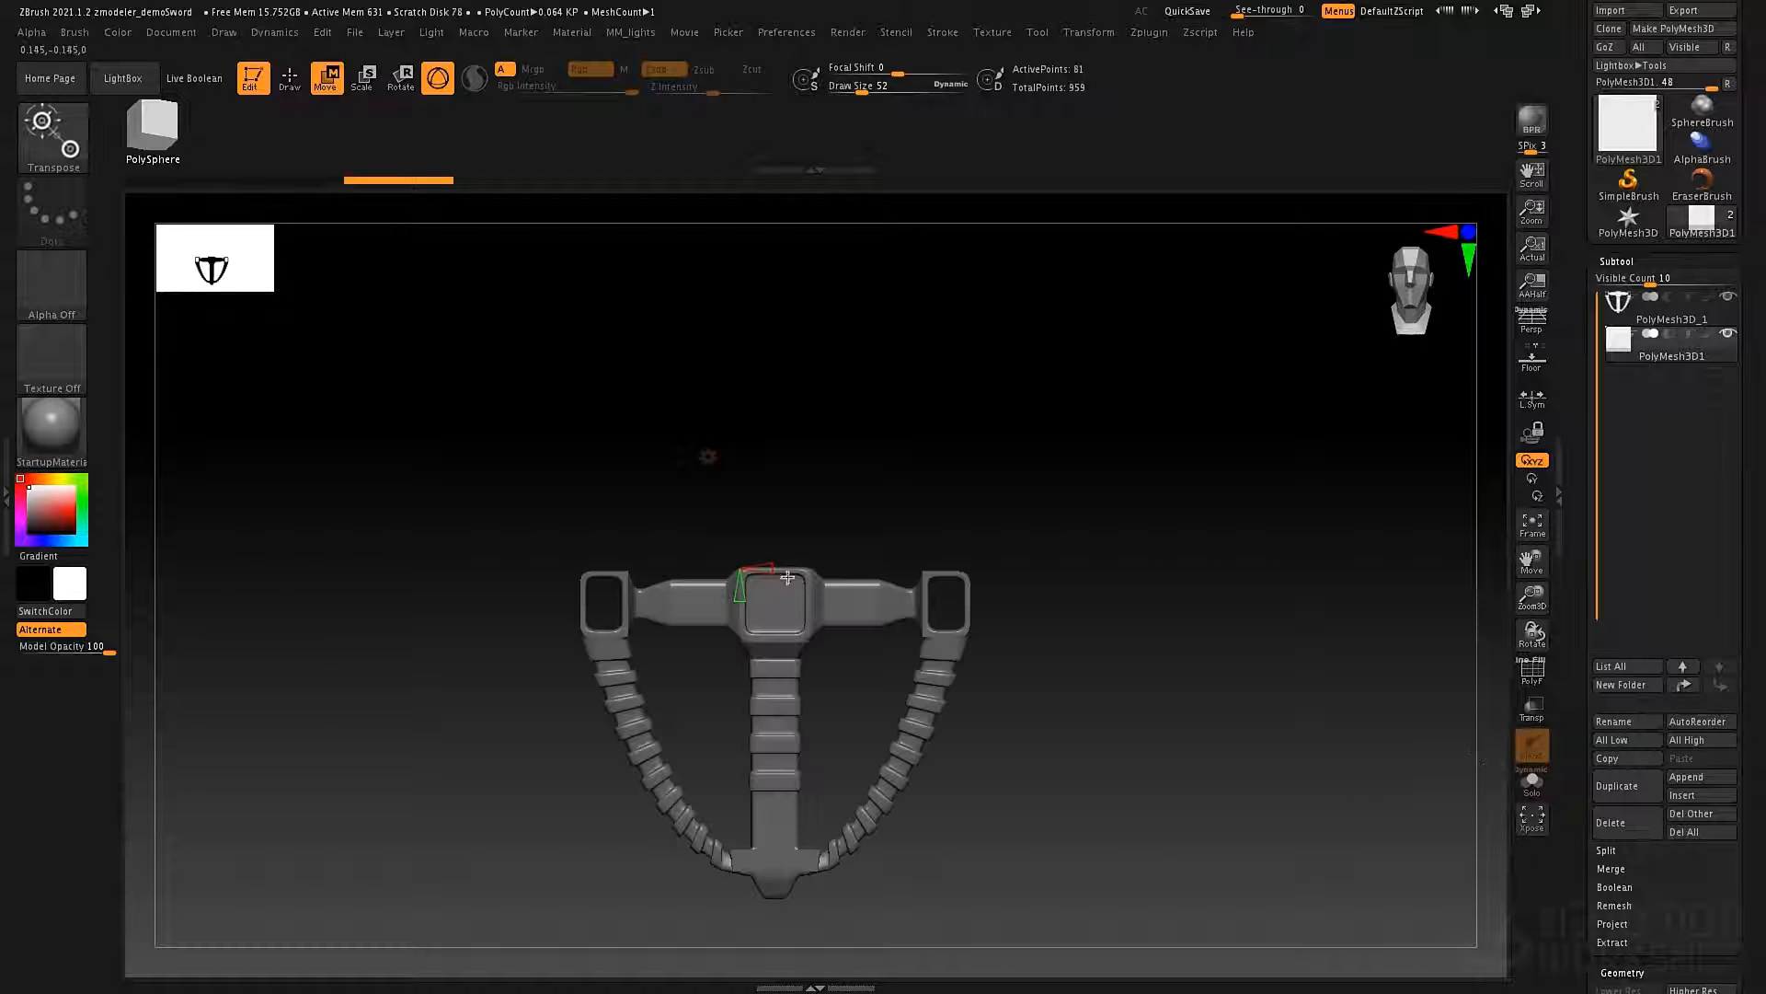
pyautogui.moveTo(776, 489); pyautogui.dragTo(777, 435)
# Switch to the ZModeler brush for drawing and show the plane's polyframe.
pyautogui.moveTo(1008, 461)
pyautogui.keyDown('alt'); pyautogui.mouseDown()
pyautogui.moveTo(1002, 516)
pyautogui.moveTo(1057, 599)
pyautogui.moveTo(915, 567)
pyautogui.moveTo(1013, 572)
pyautogui.moveTo(1012, 494)
pyautogui.mouseUp(); pyautogui.keyUp('alt')
pyautogui.press('q')
pyautogui.press('b')
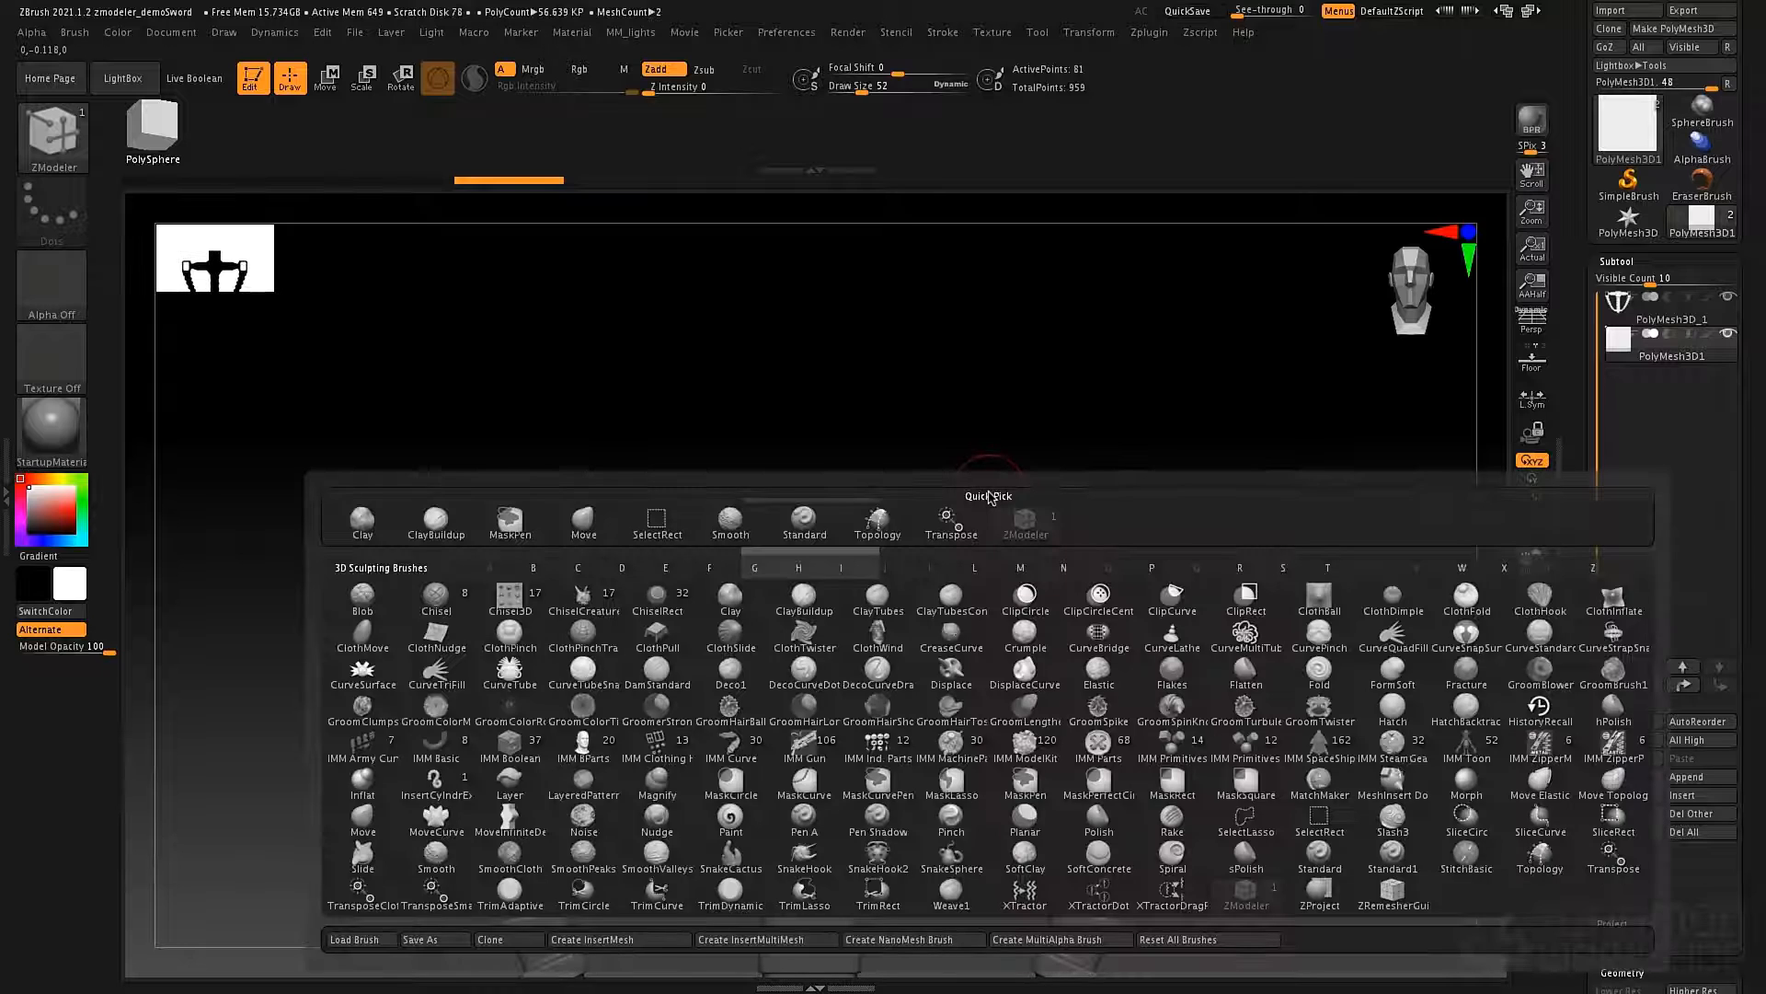
pyautogui.click(1247, 900)
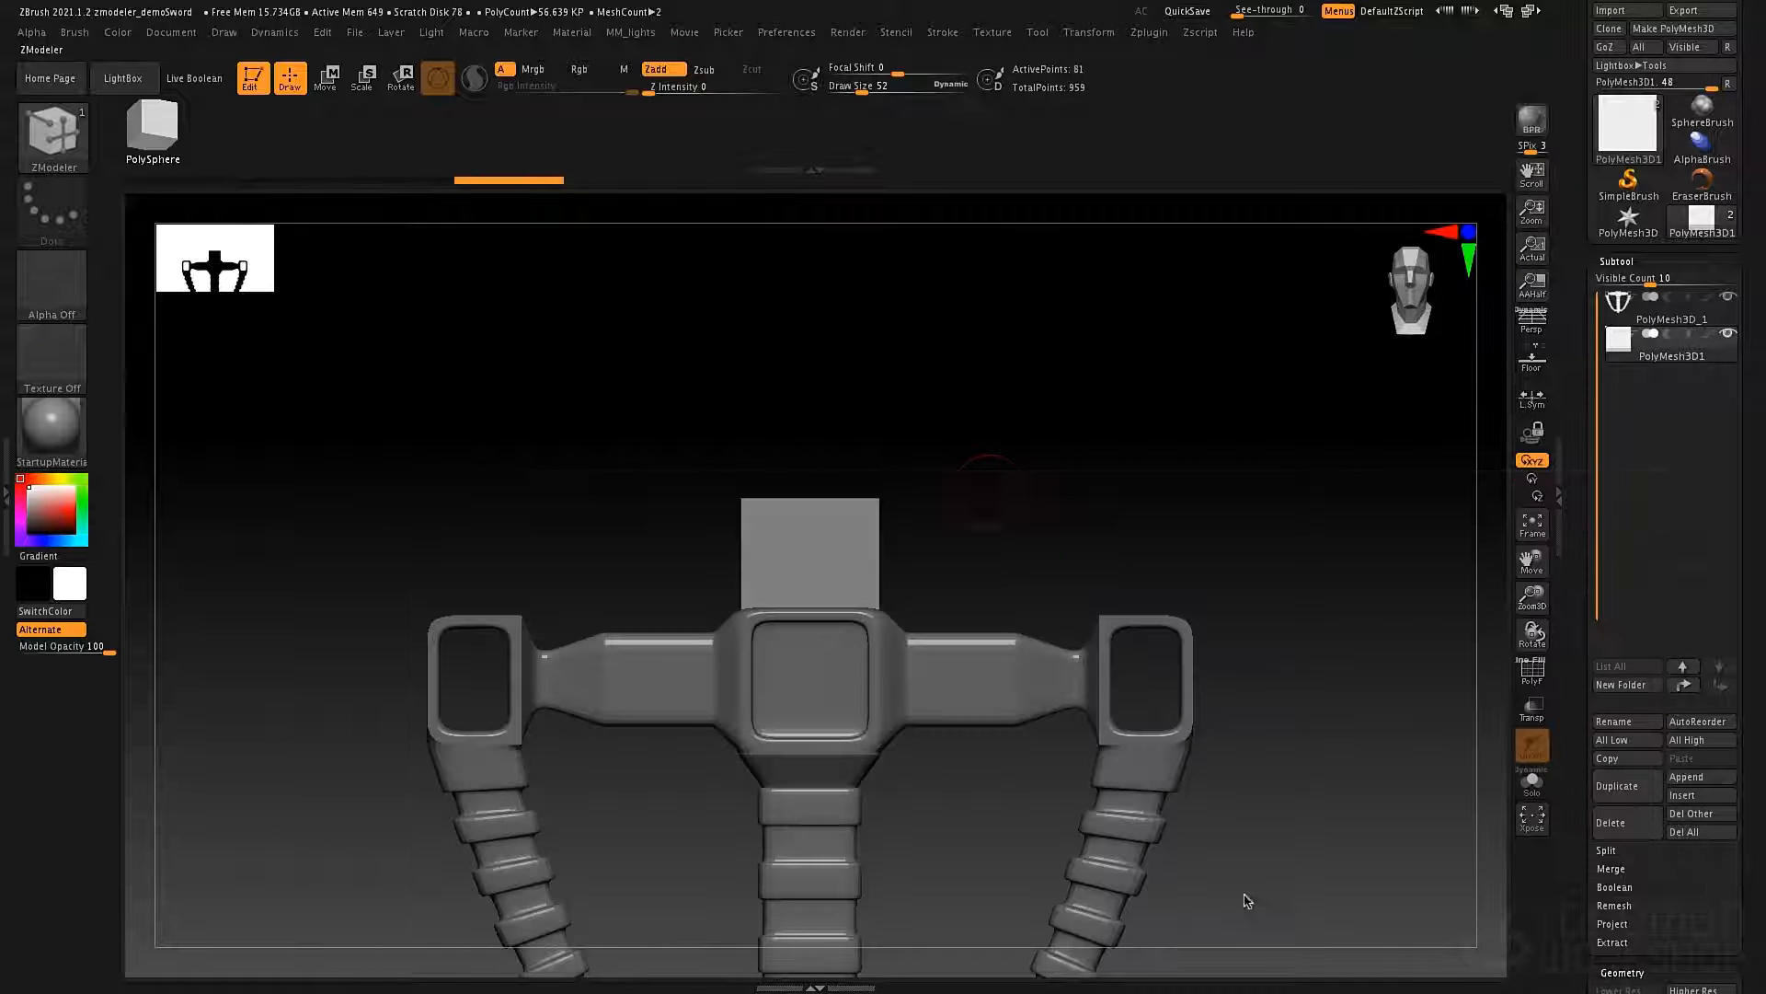
pyautogui.hotkey('shift', 'f')
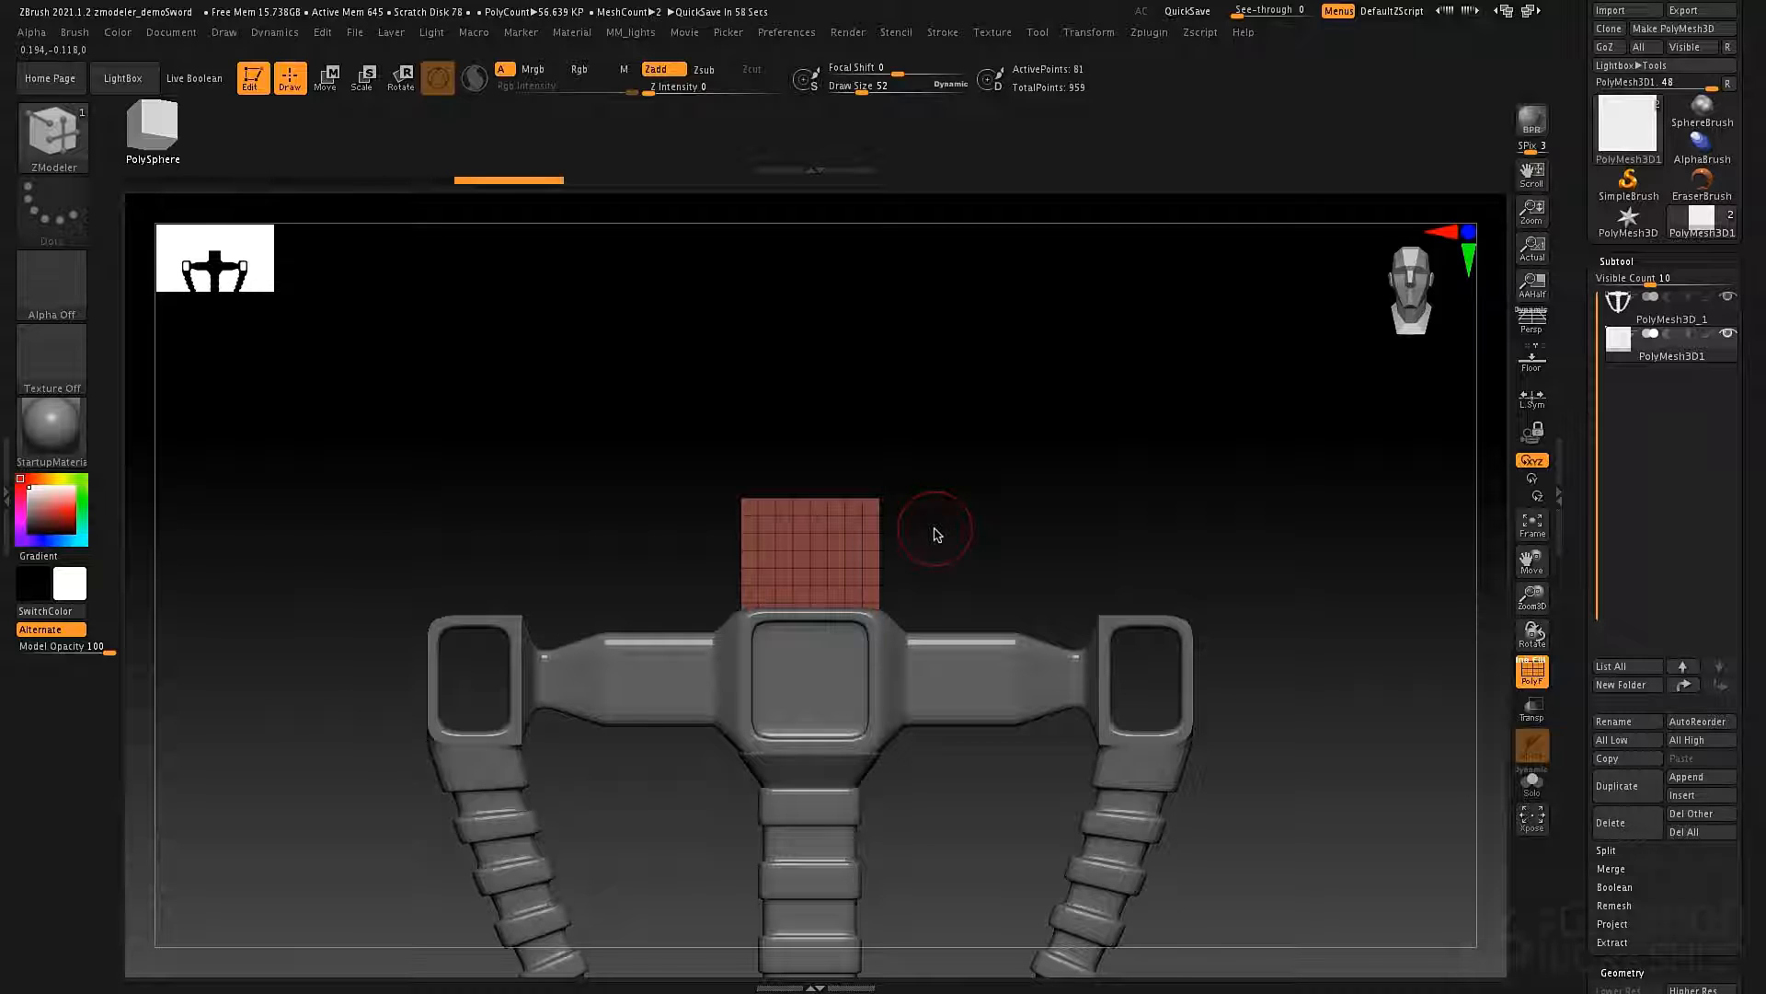
# Reconstruct two lower subdivision levels of the plane and delete its higher levels, leaving a two-by-two grid.
pyautogui.click(1621, 262)
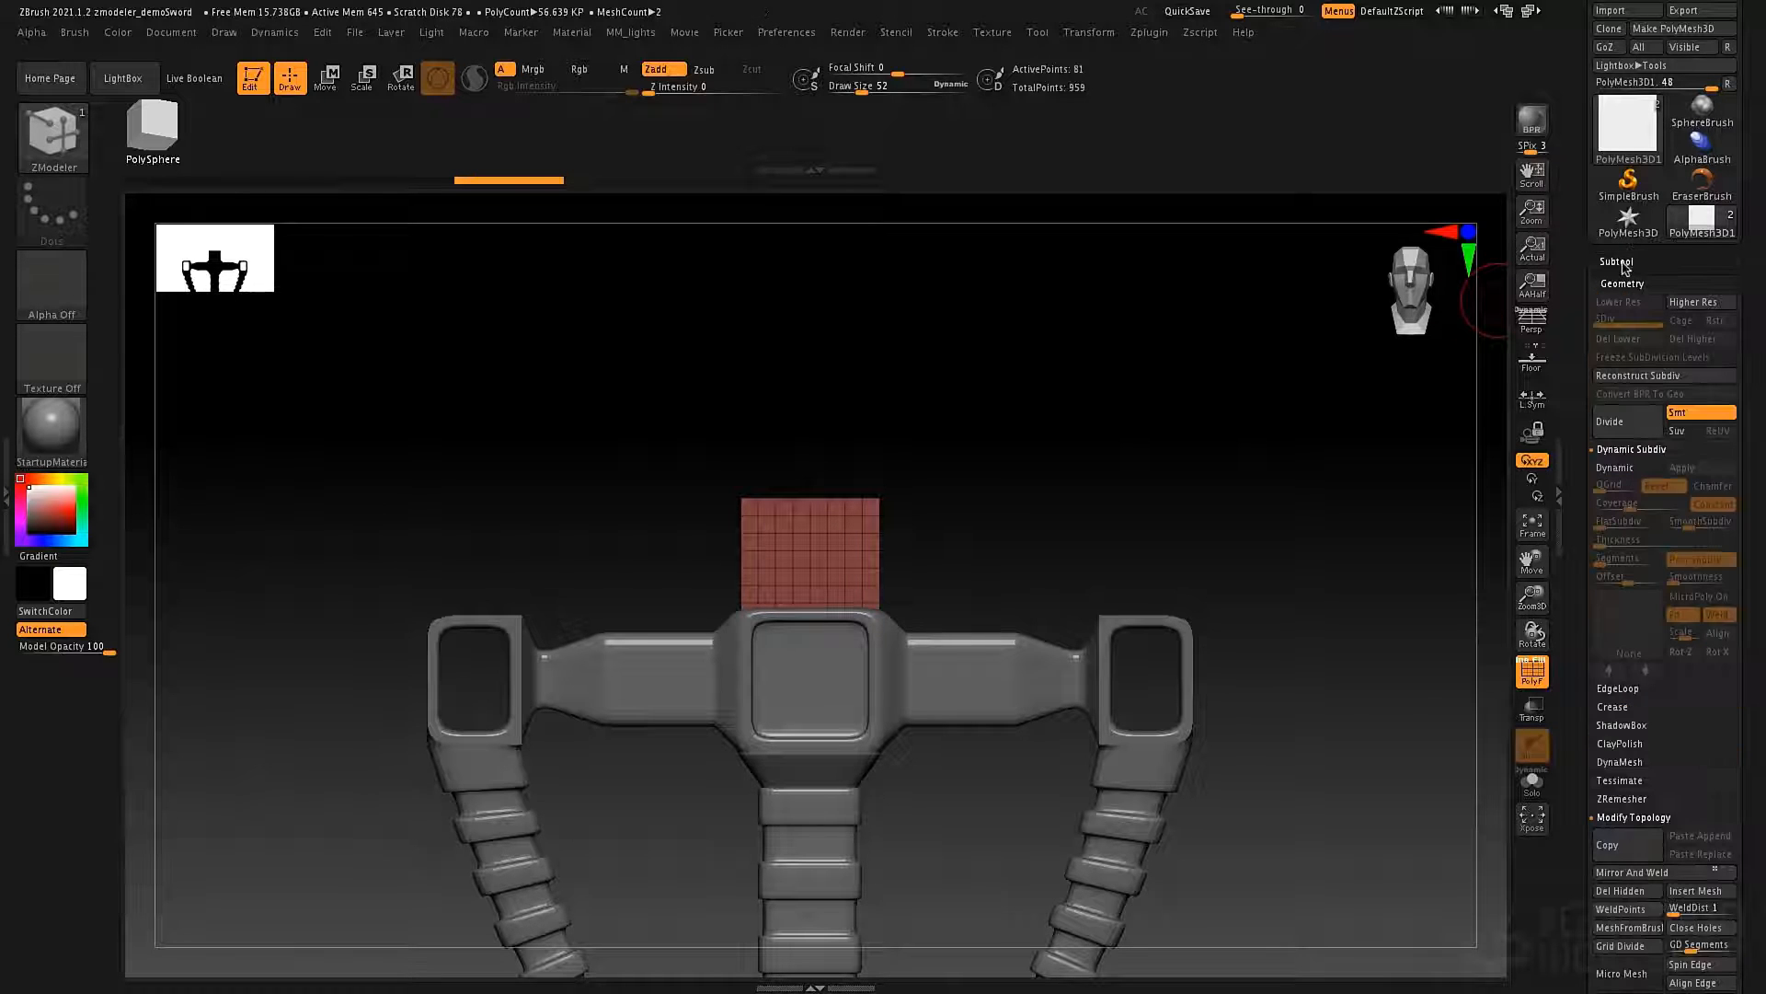
pyautogui.click(1626, 377)
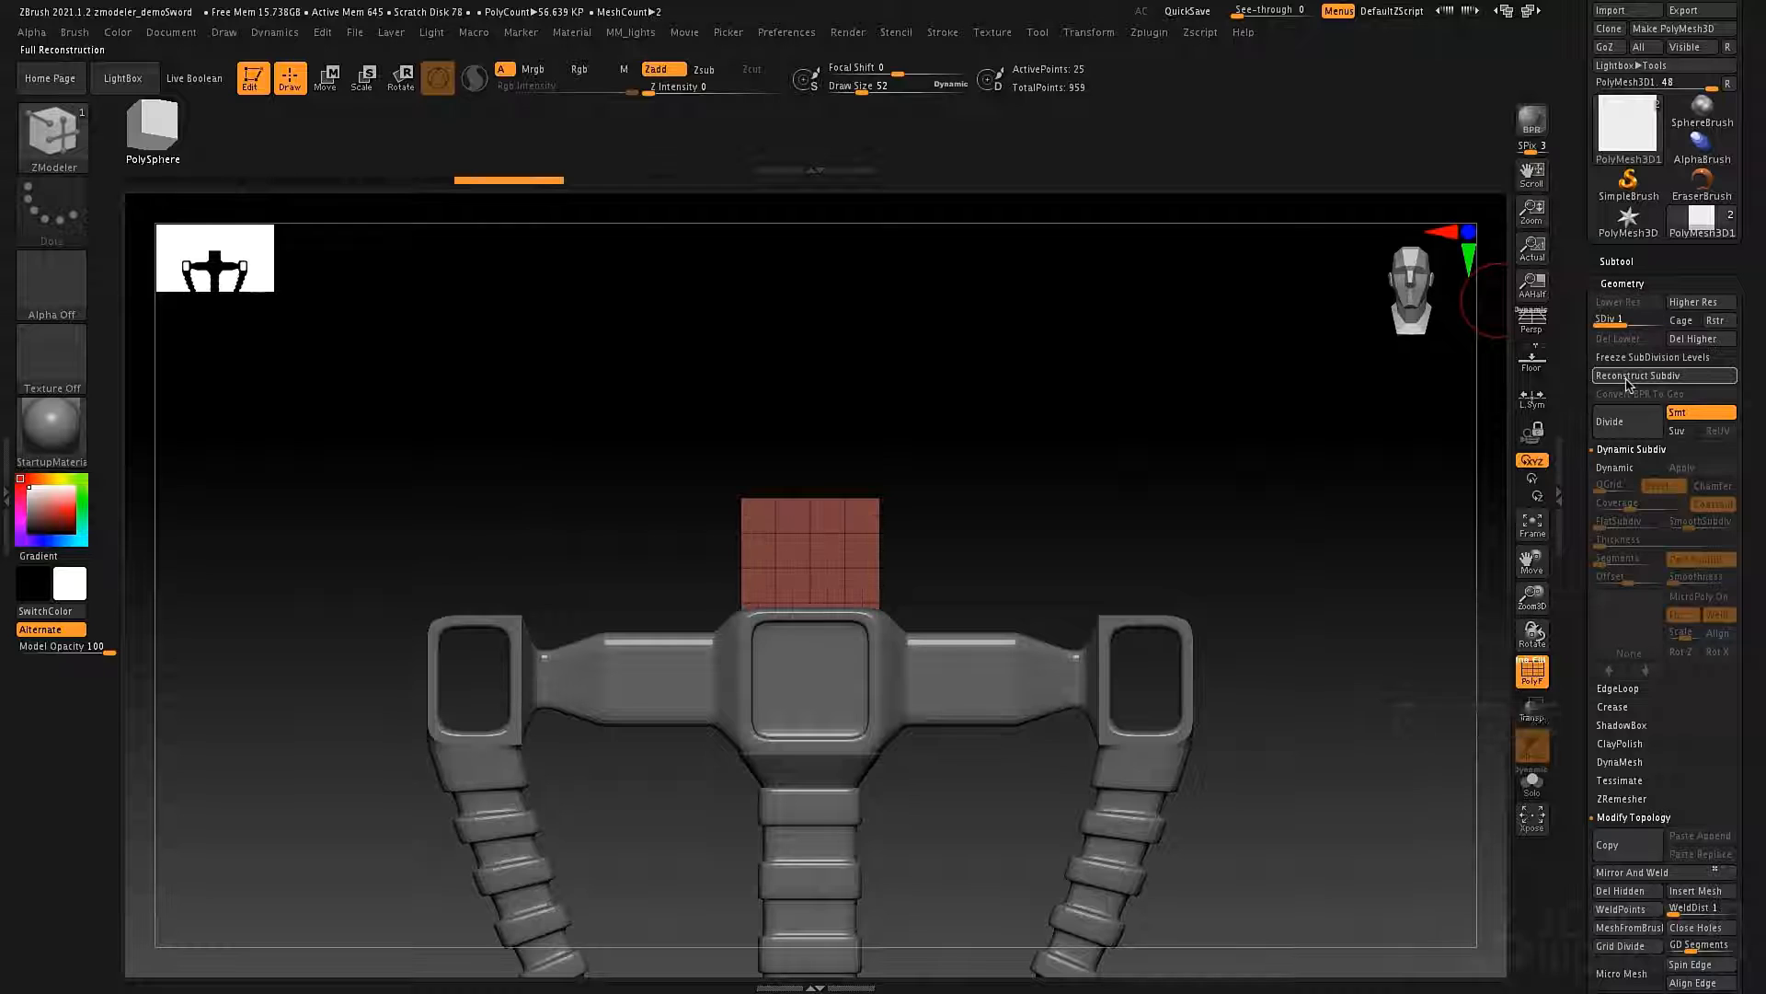
pyautogui.click(1625, 377)
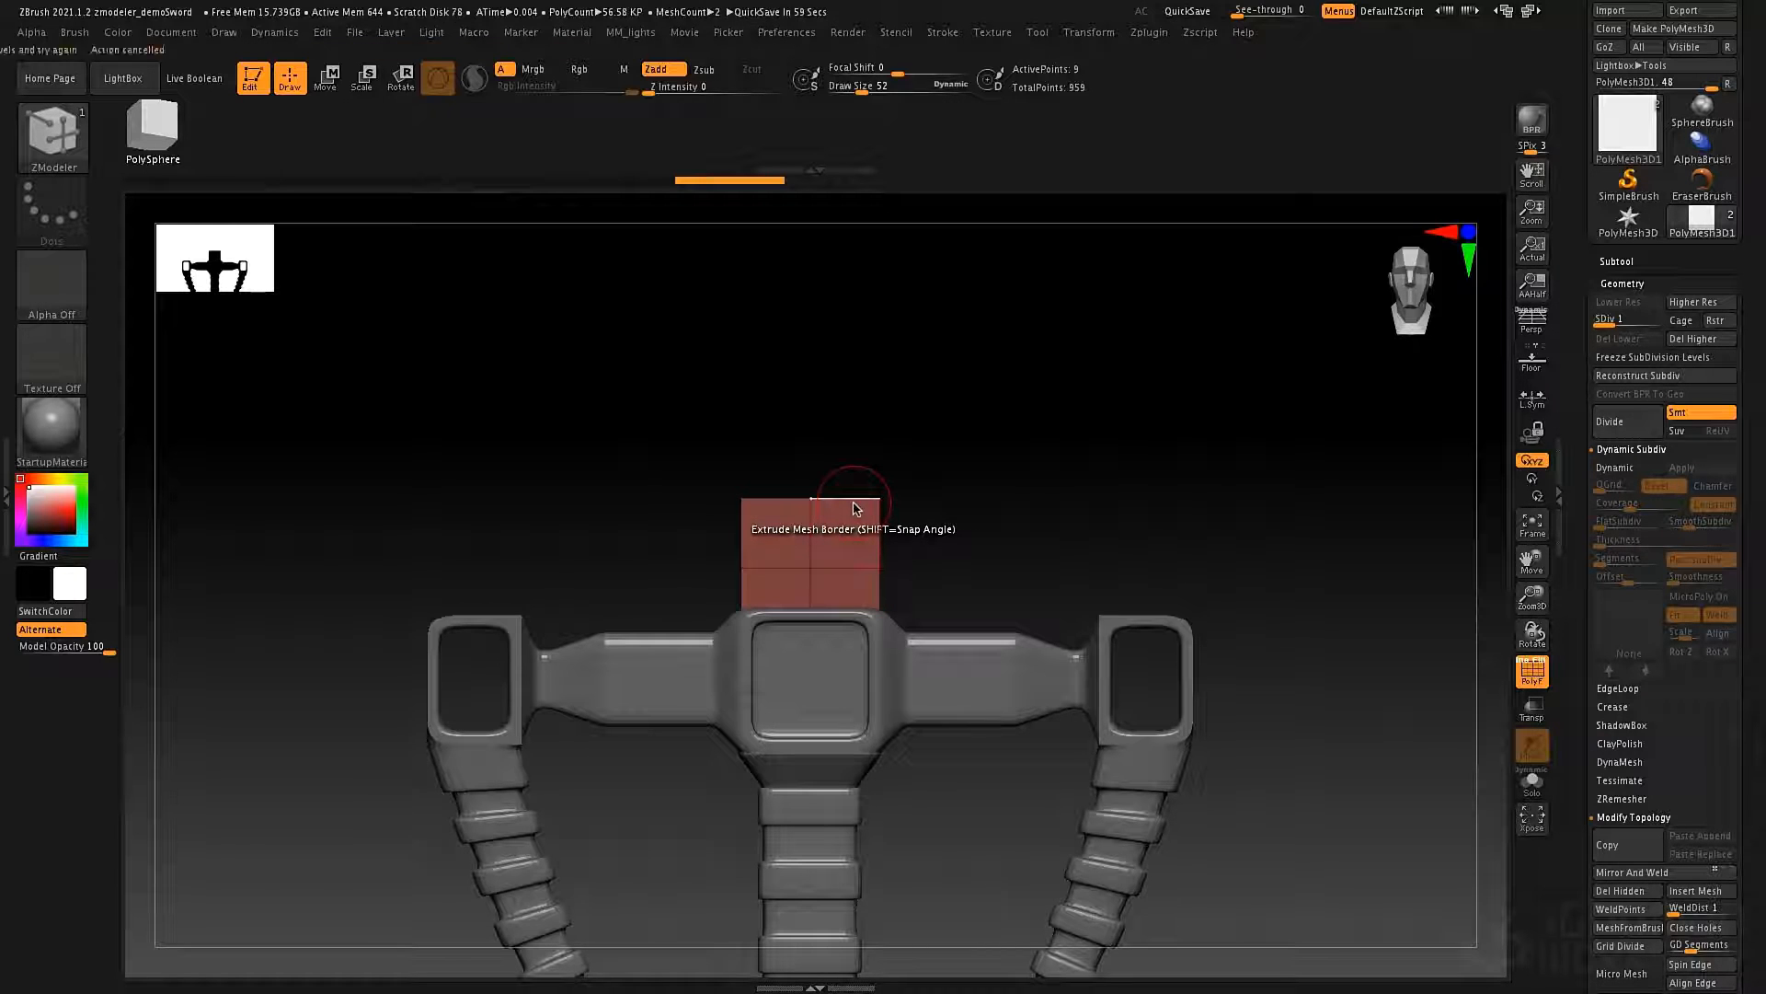
pyautogui.click(854, 509)
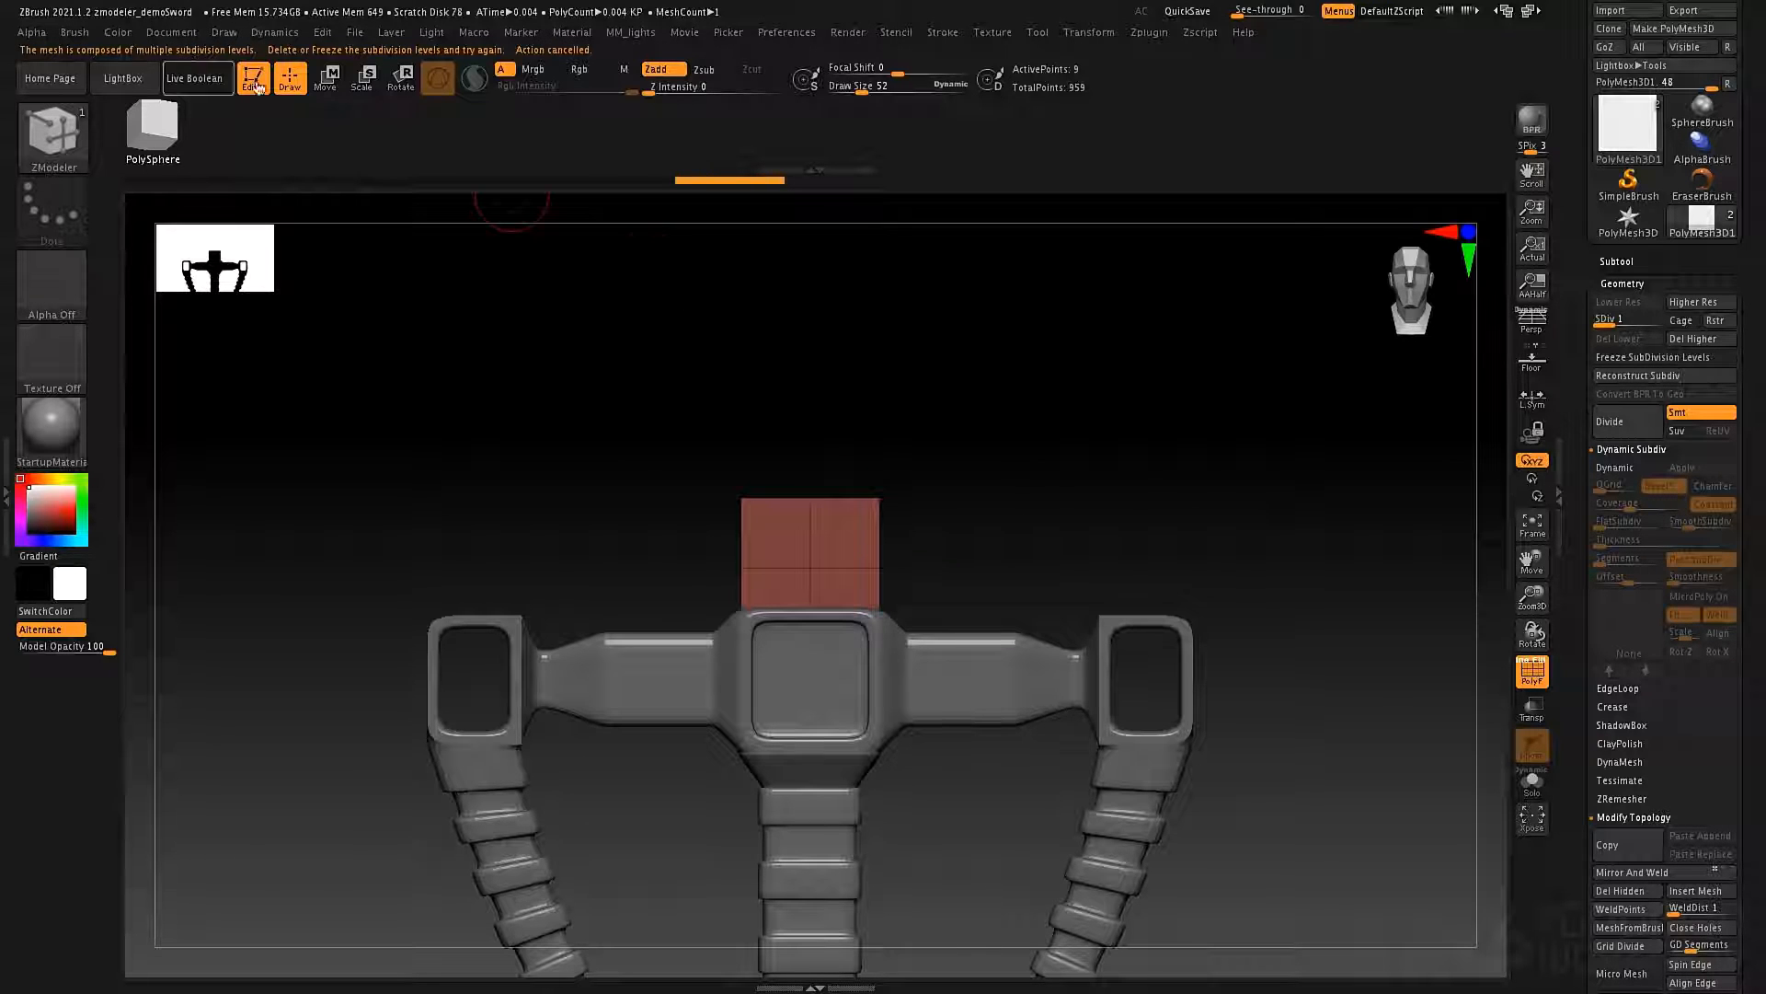
pyautogui.click(1692, 338)
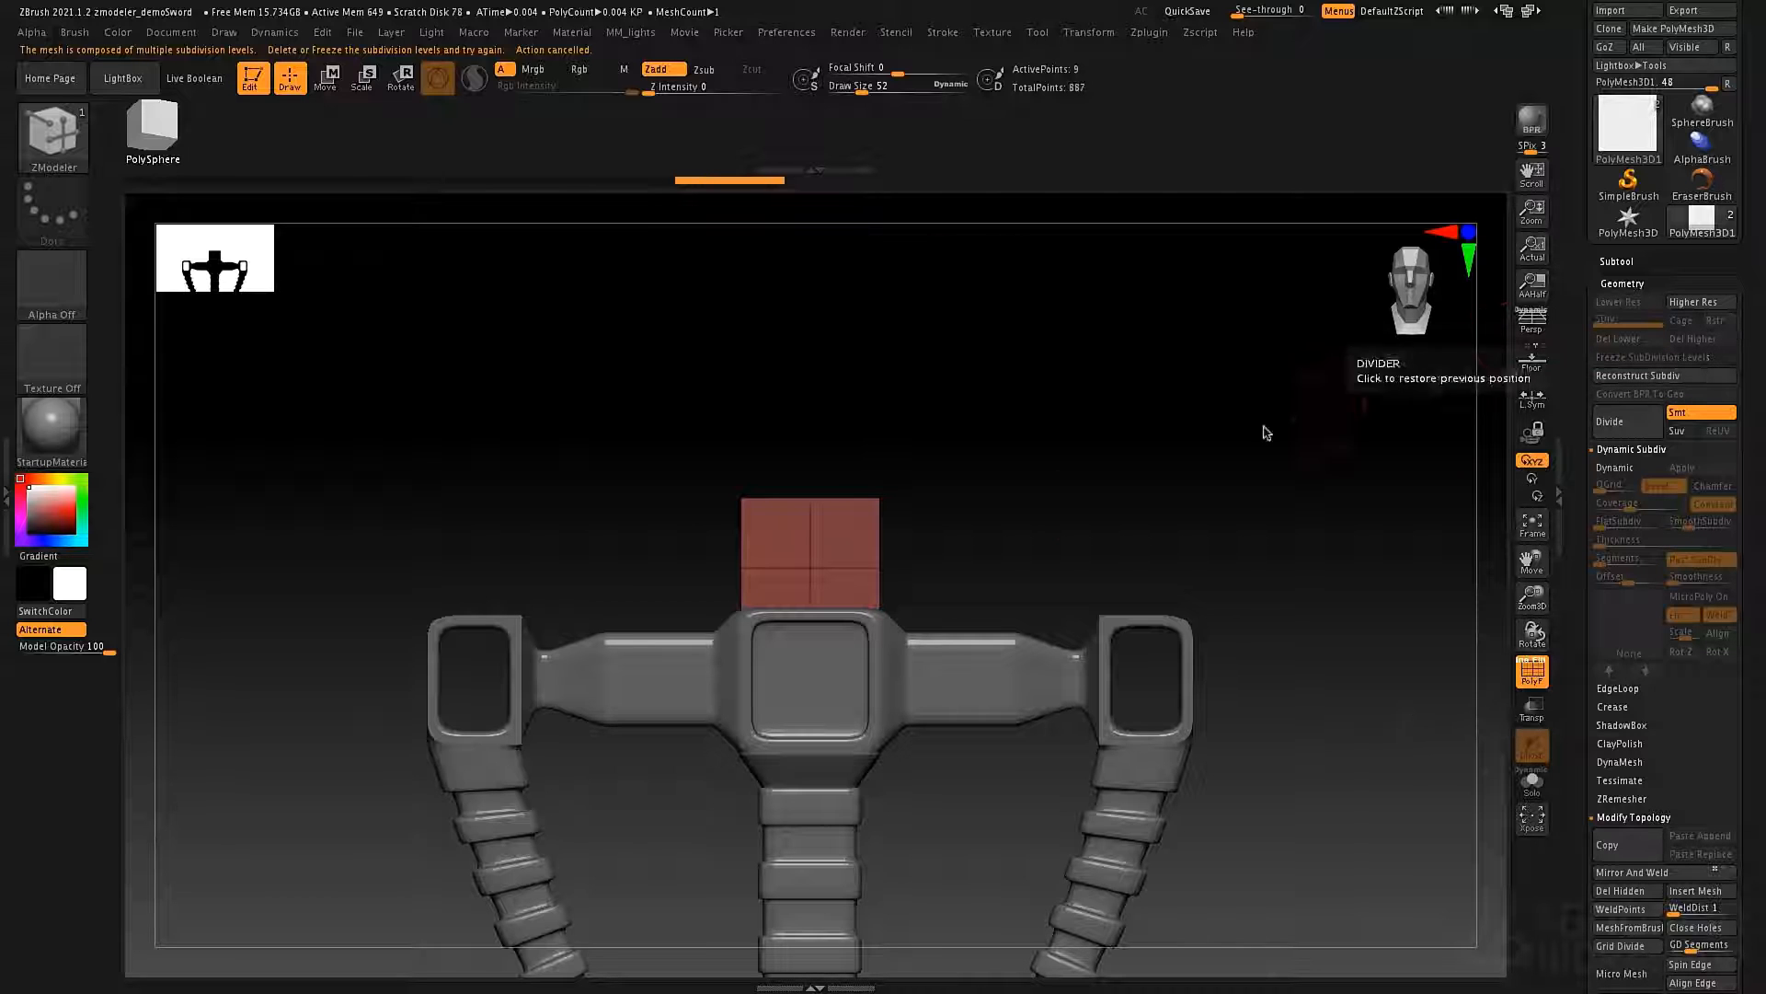
# Isolate the plane and set the ZModeler edge Extrude to Free Angle with the Edge/EdgeLoop target.
pyautogui.keyDown('alt'); pyautogui.moveTo(1176, 445); pyautogui.dragTo(1123, 469); pyautogui.keyUp('alt')
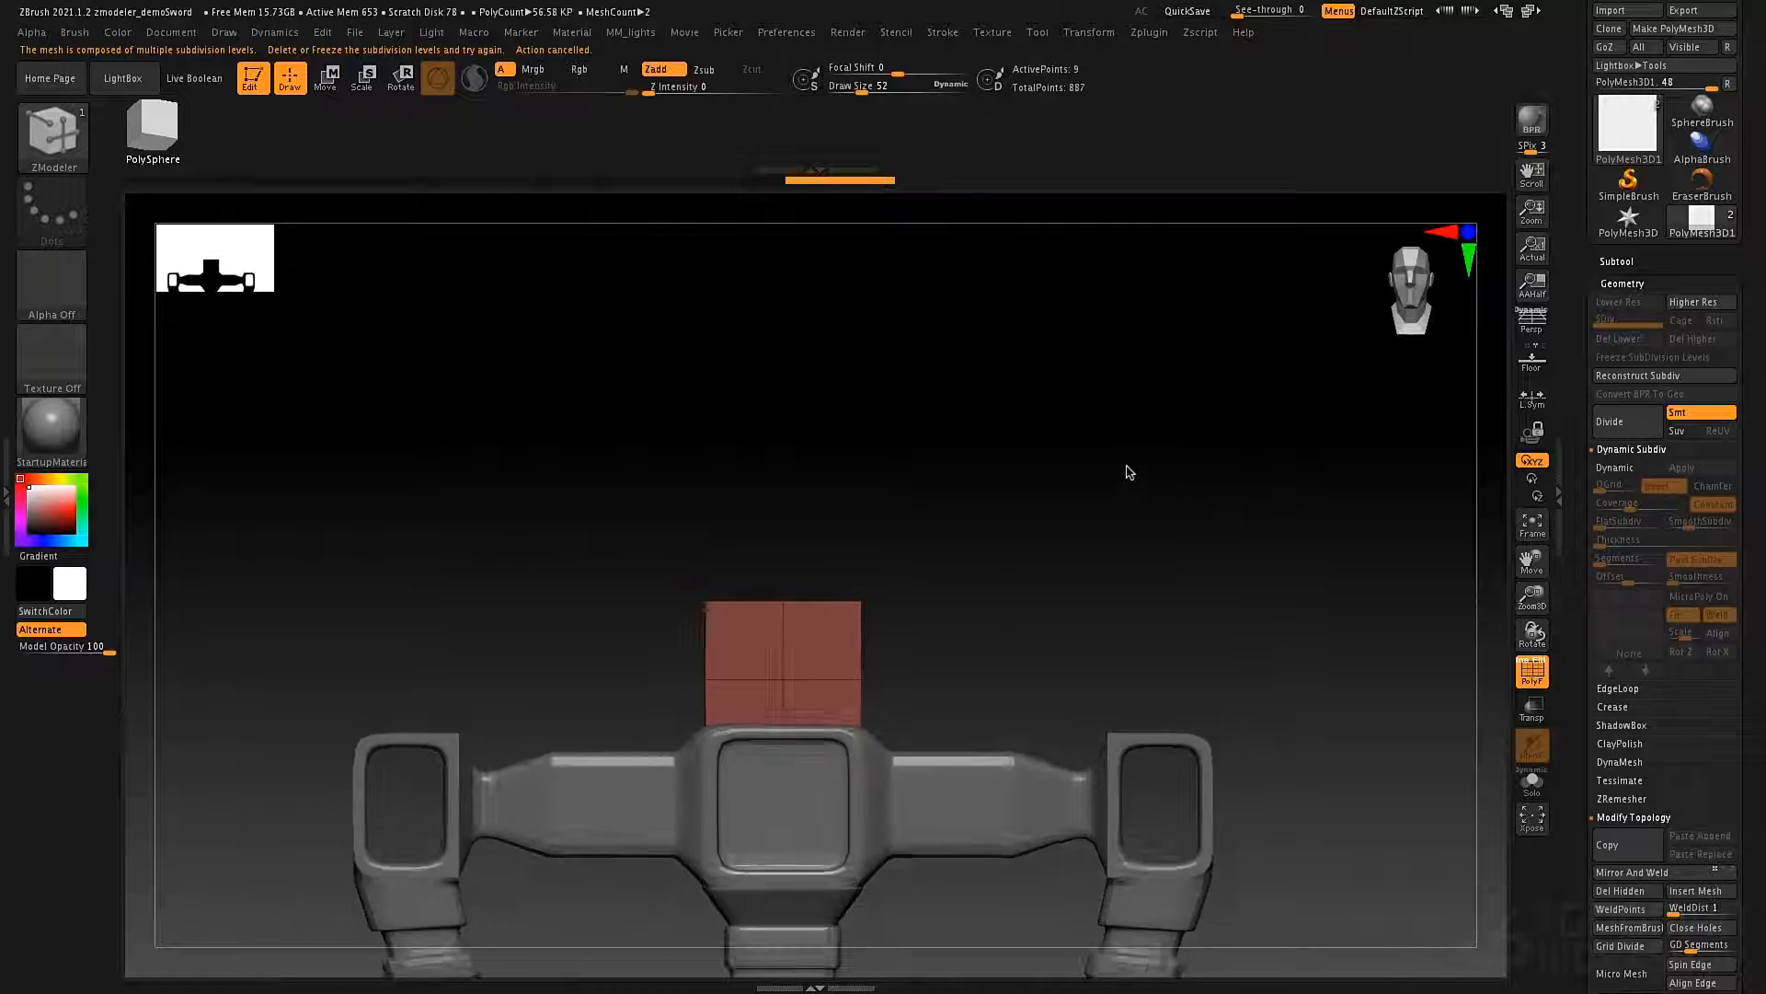
pyautogui.click(1532, 782)
pyautogui.moveTo(1130, 619); pyautogui.dragTo(1019, 604)
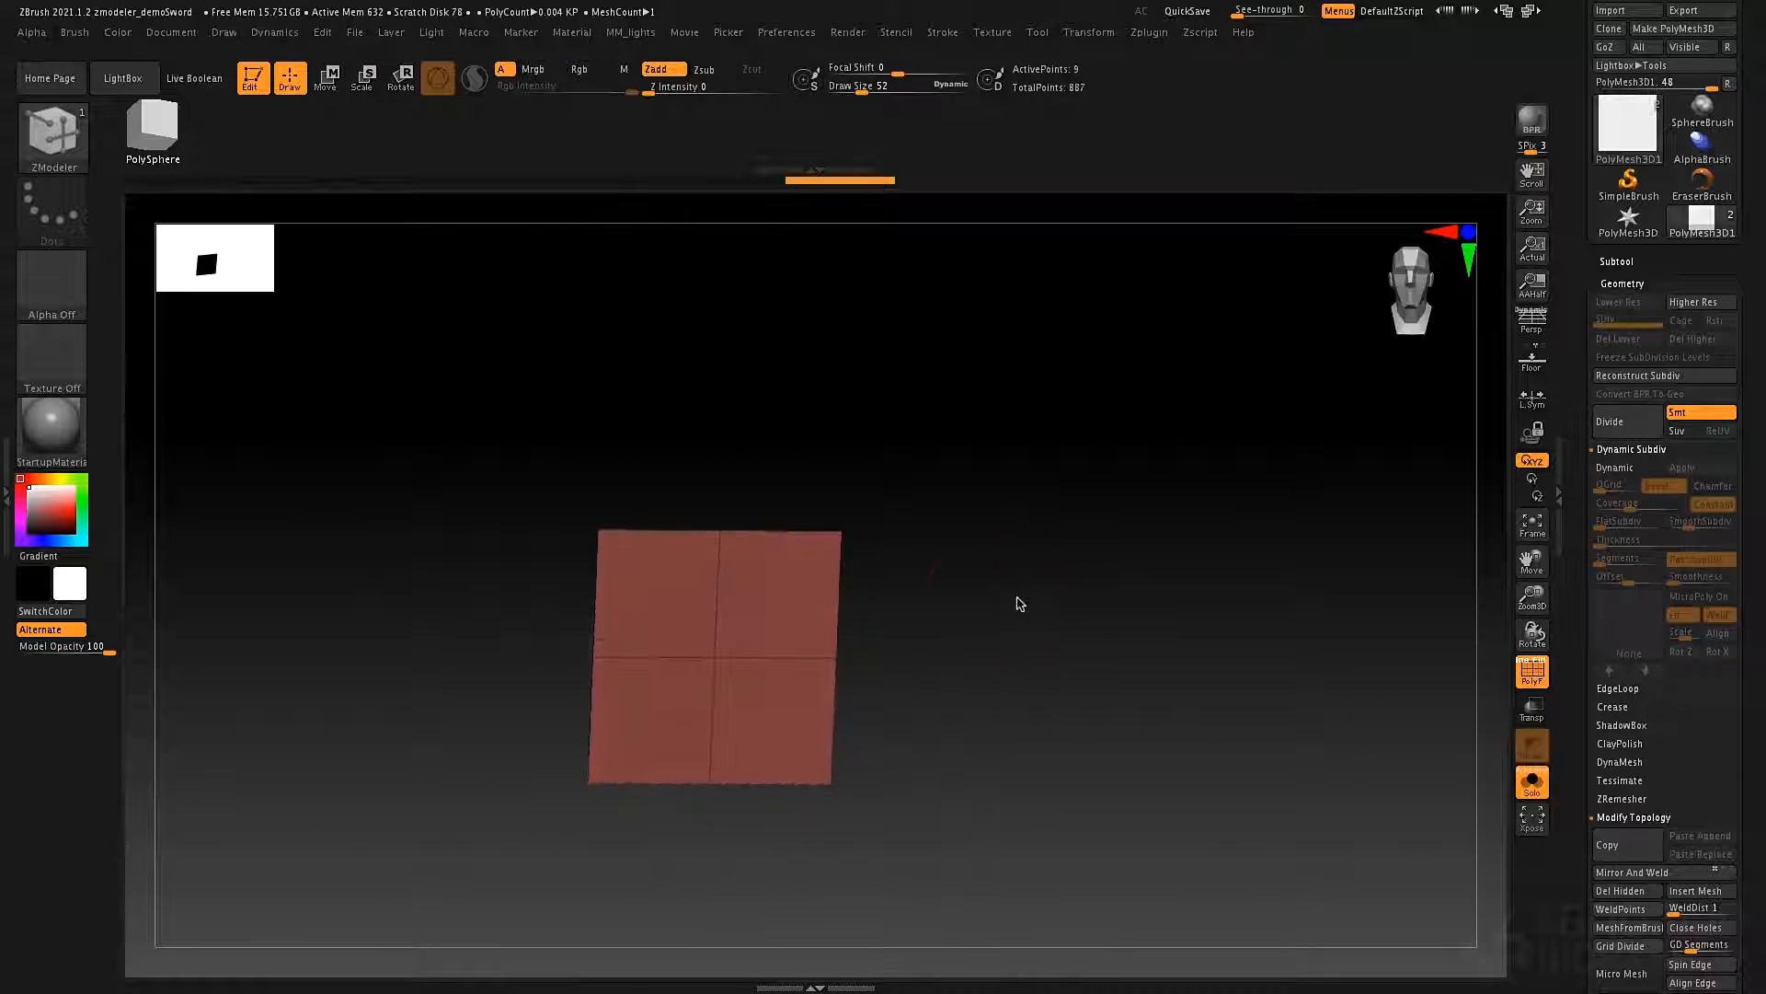
pyautogui.press('space')
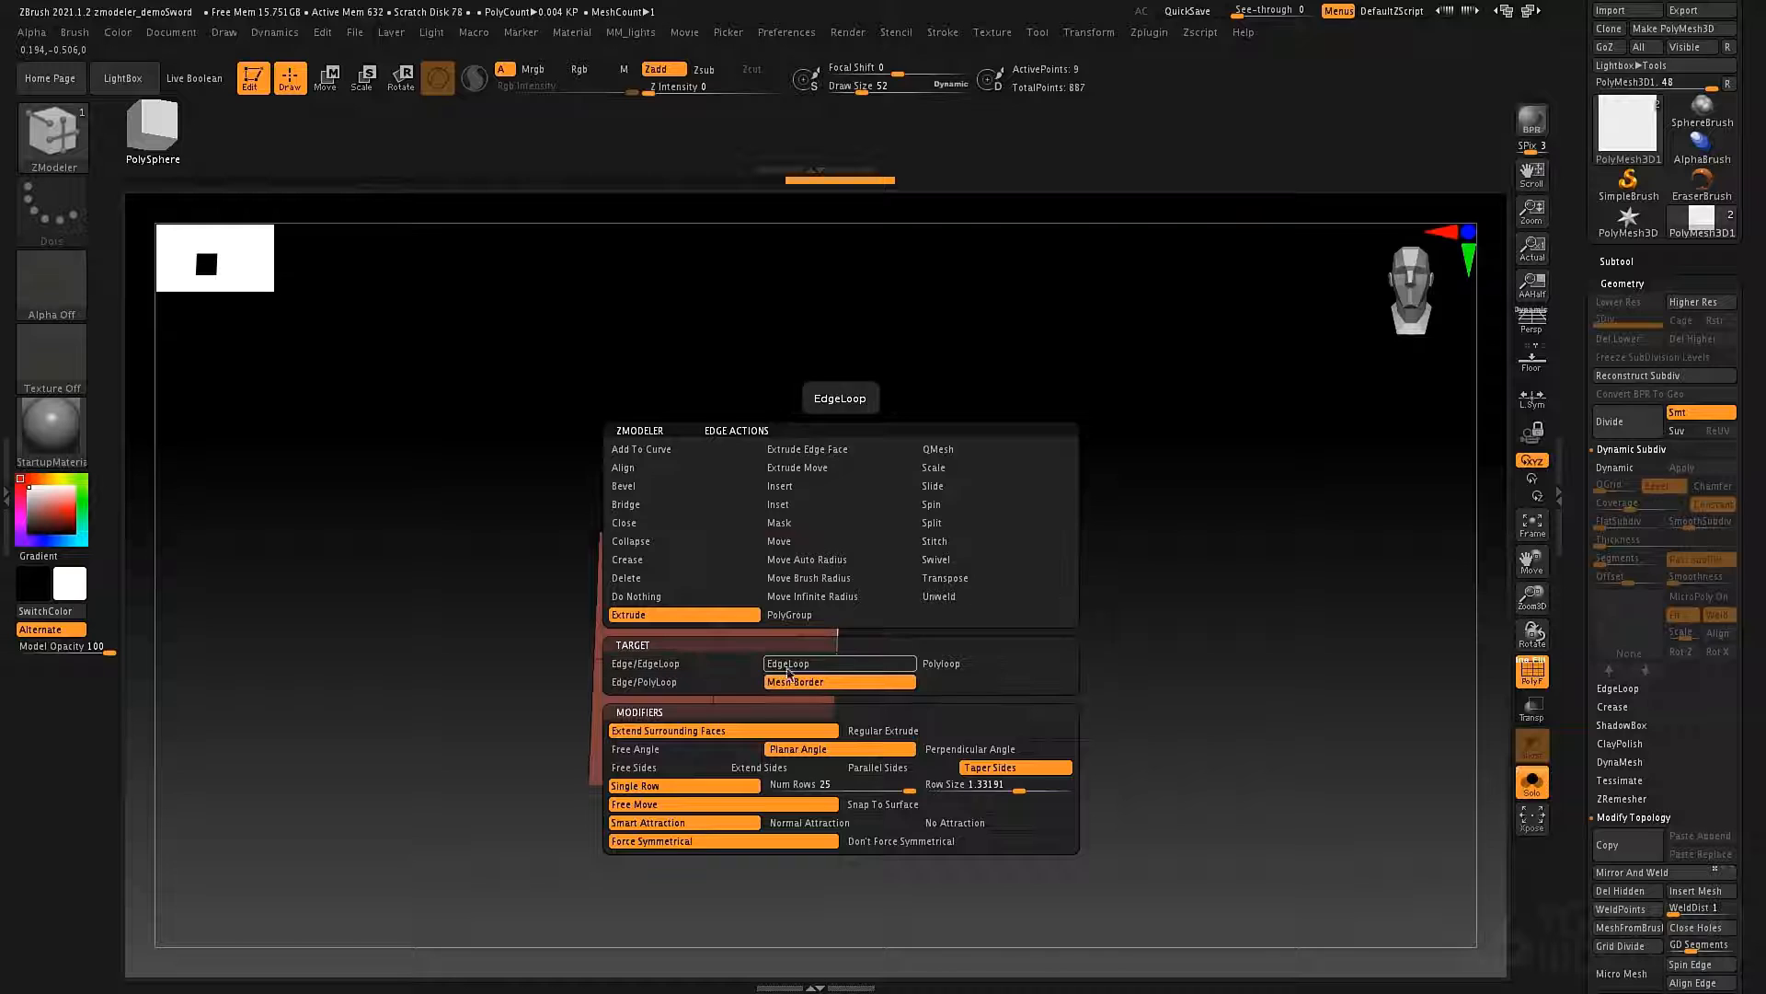
pyautogui.click(681, 752)
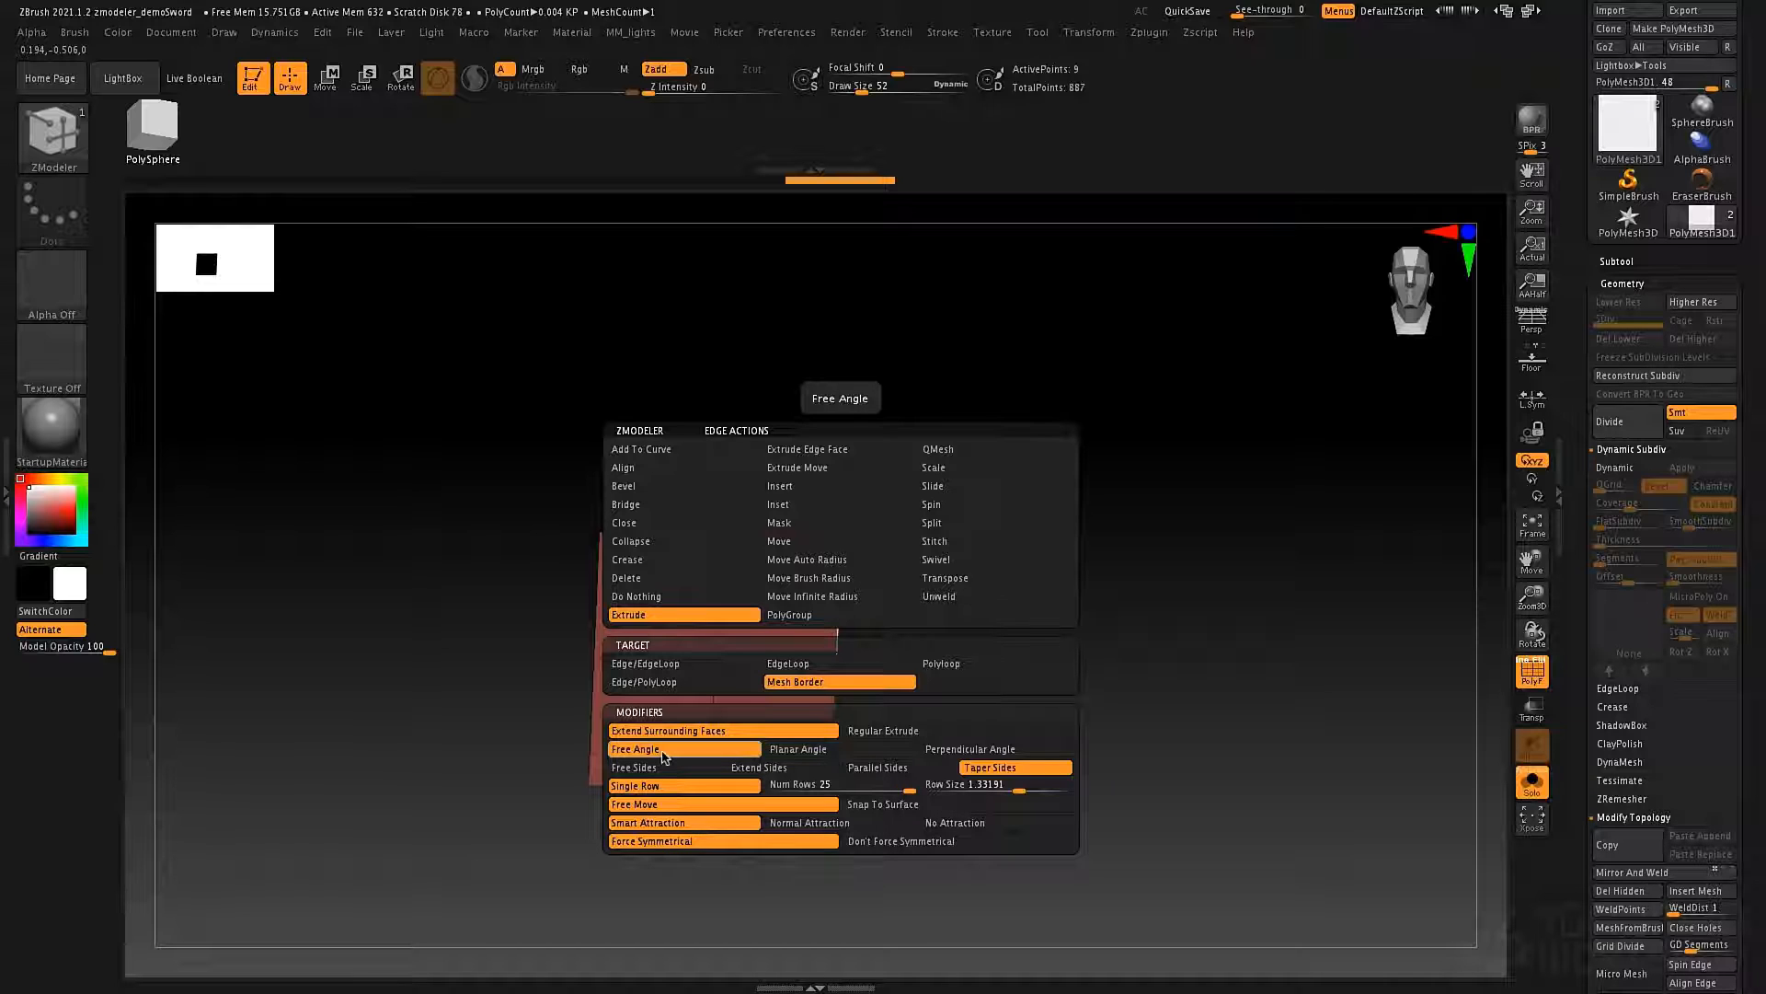
pyautogui.click(644, 664)
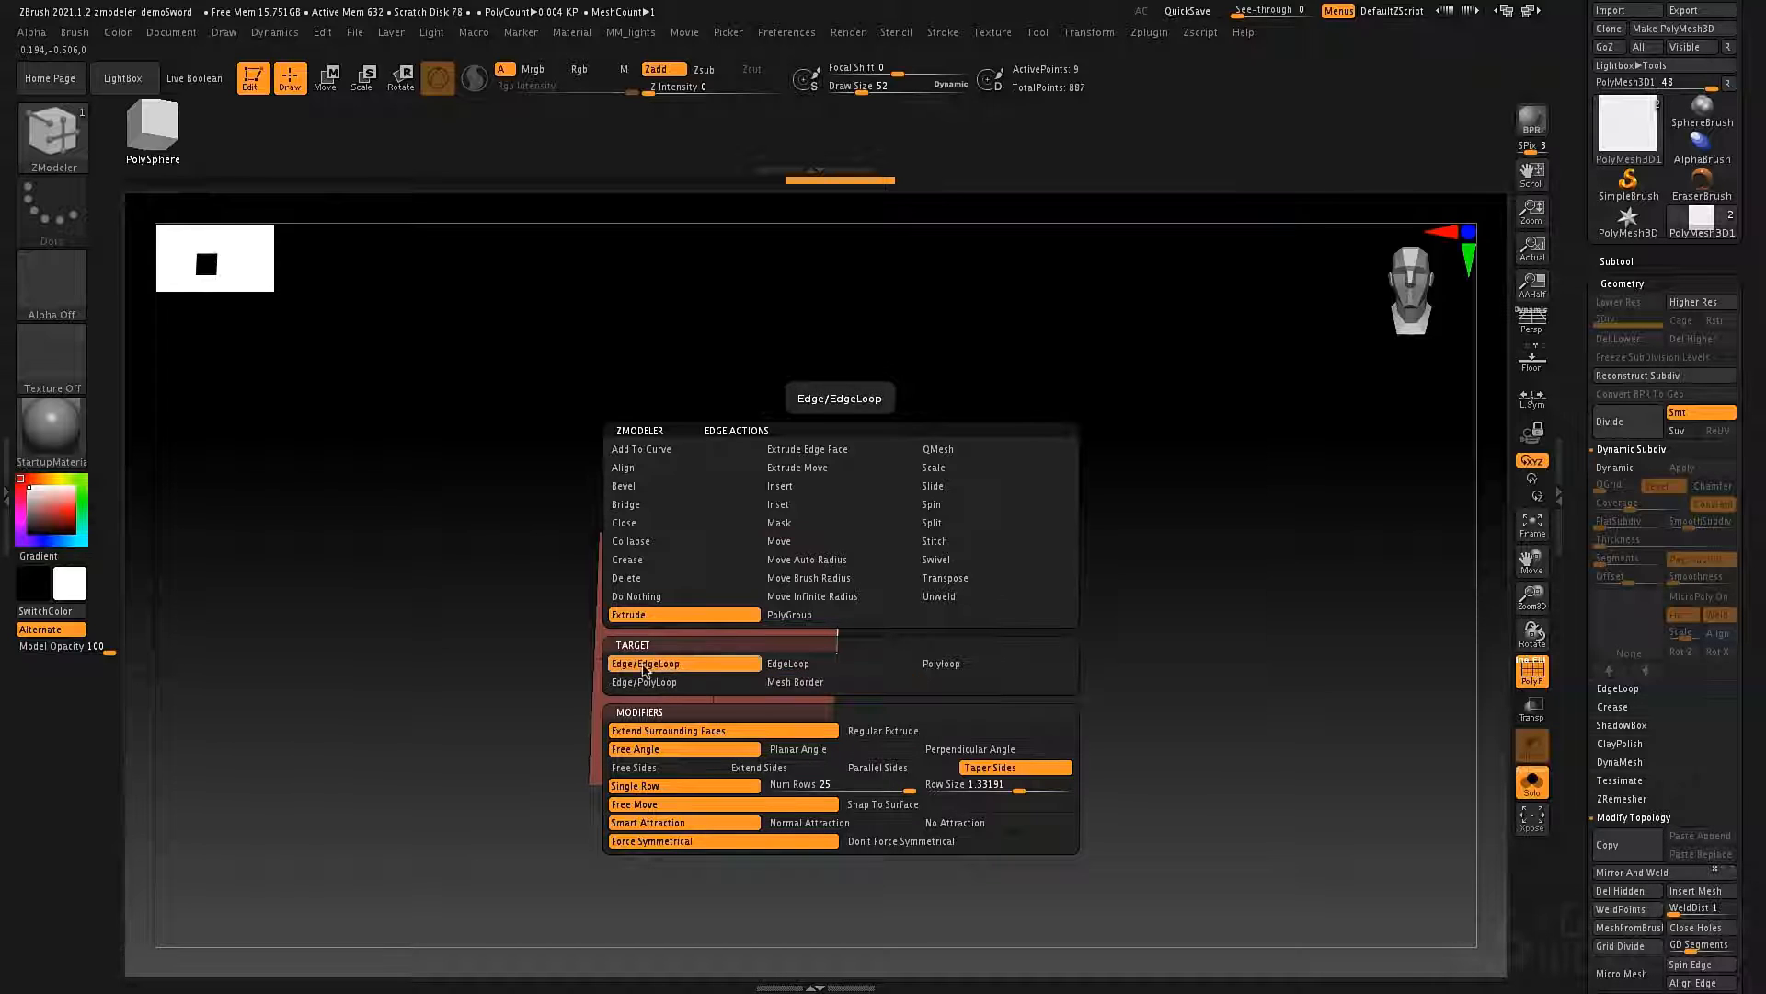
# Try a short extrusion of the plane's upper edge, and set the edge Extrude to Free Sides.
pyautogui.keyDown('alt'); pyautogui.moveTo(884, 474); pyautogui.dragTo(887, 540); pyautogui.keyUp('alt')
pyautogui.moveTo(793, 599)
pyautogui.mouseDown()
pyautogui.moveTo(800, 488)
pyautogui.moveTo(836, 461)
pyautogui.moveTo(828, 423)
pyautogui.moveTo(733, 544)
pyautogui.moveTo(769, 497)
pyautogui.moveTo(892, 470)
pyautogui.moveTo(831, 472)
pyautogui.moveTo(765, 512)
pyautogui.moveTo(777, 552)
pyautogui.mouseUp()
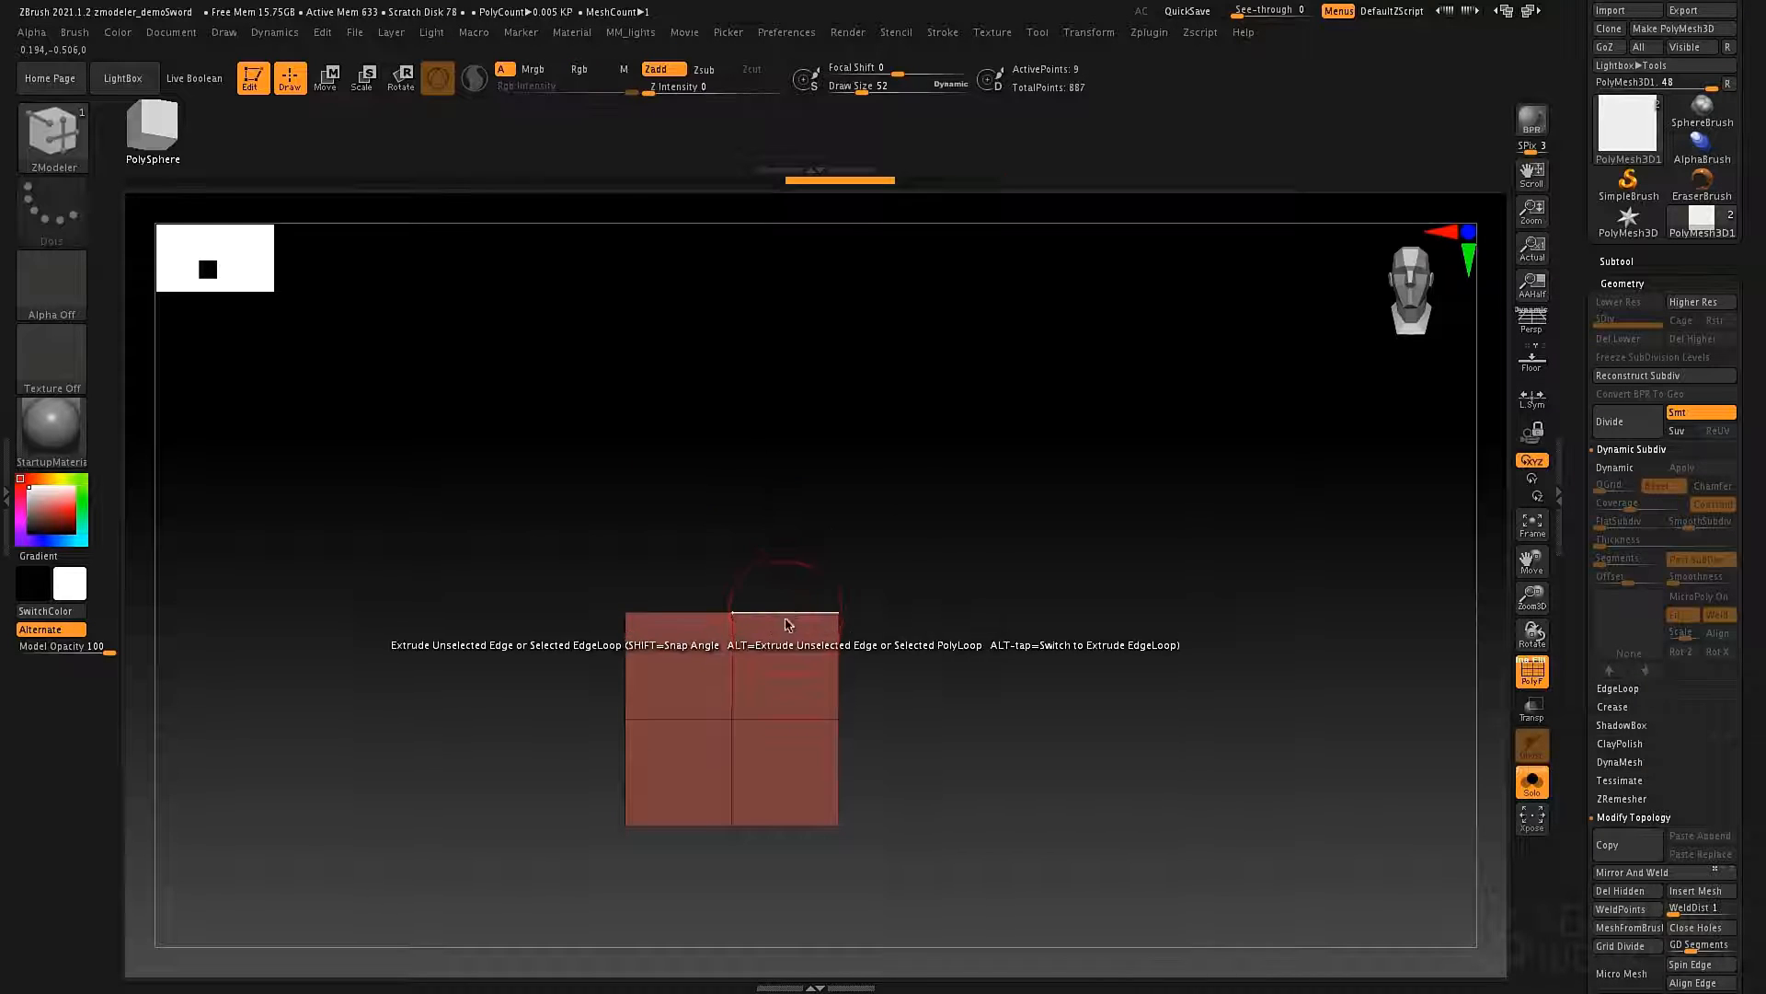
pyautogui.press('space')
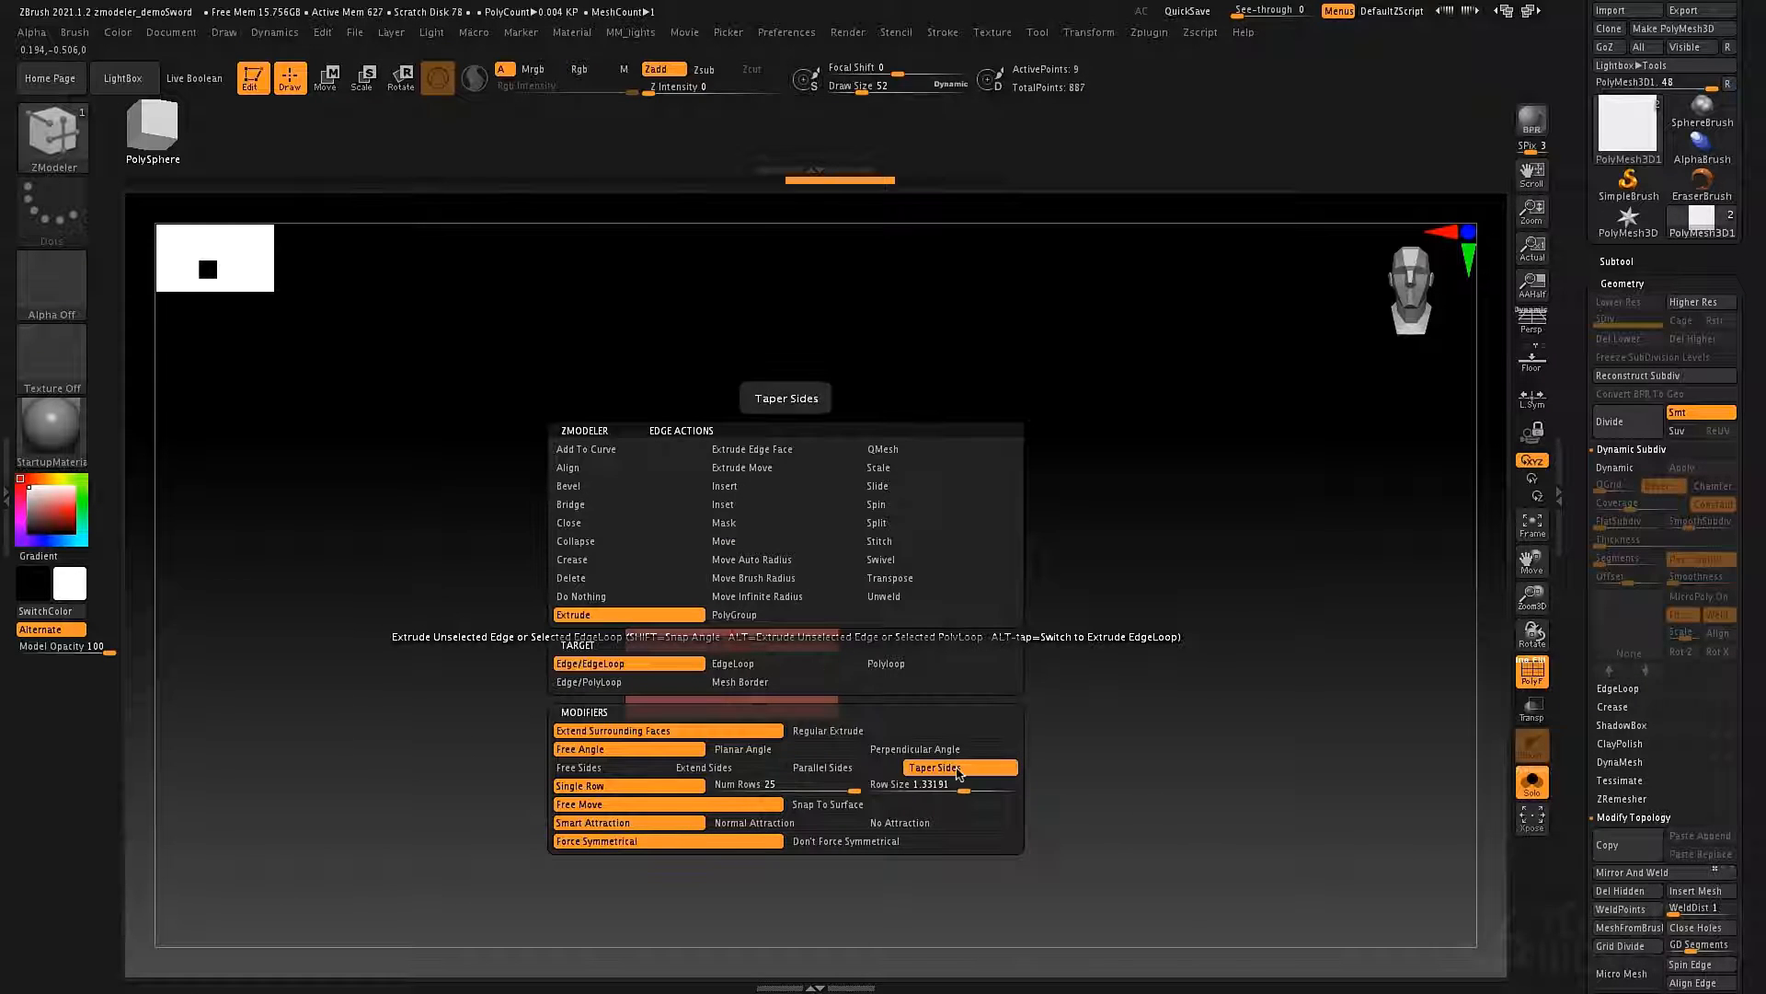
pyautogui.click(635, 768)
# Try extruding the plane's upper edge upward at a free angle with free sides, undoing each attempt.
pyautogui.moveTo(787, 612); pyautogui.dragTo(770, 498)
pyautogui.hotkey('ctrl', 'z')
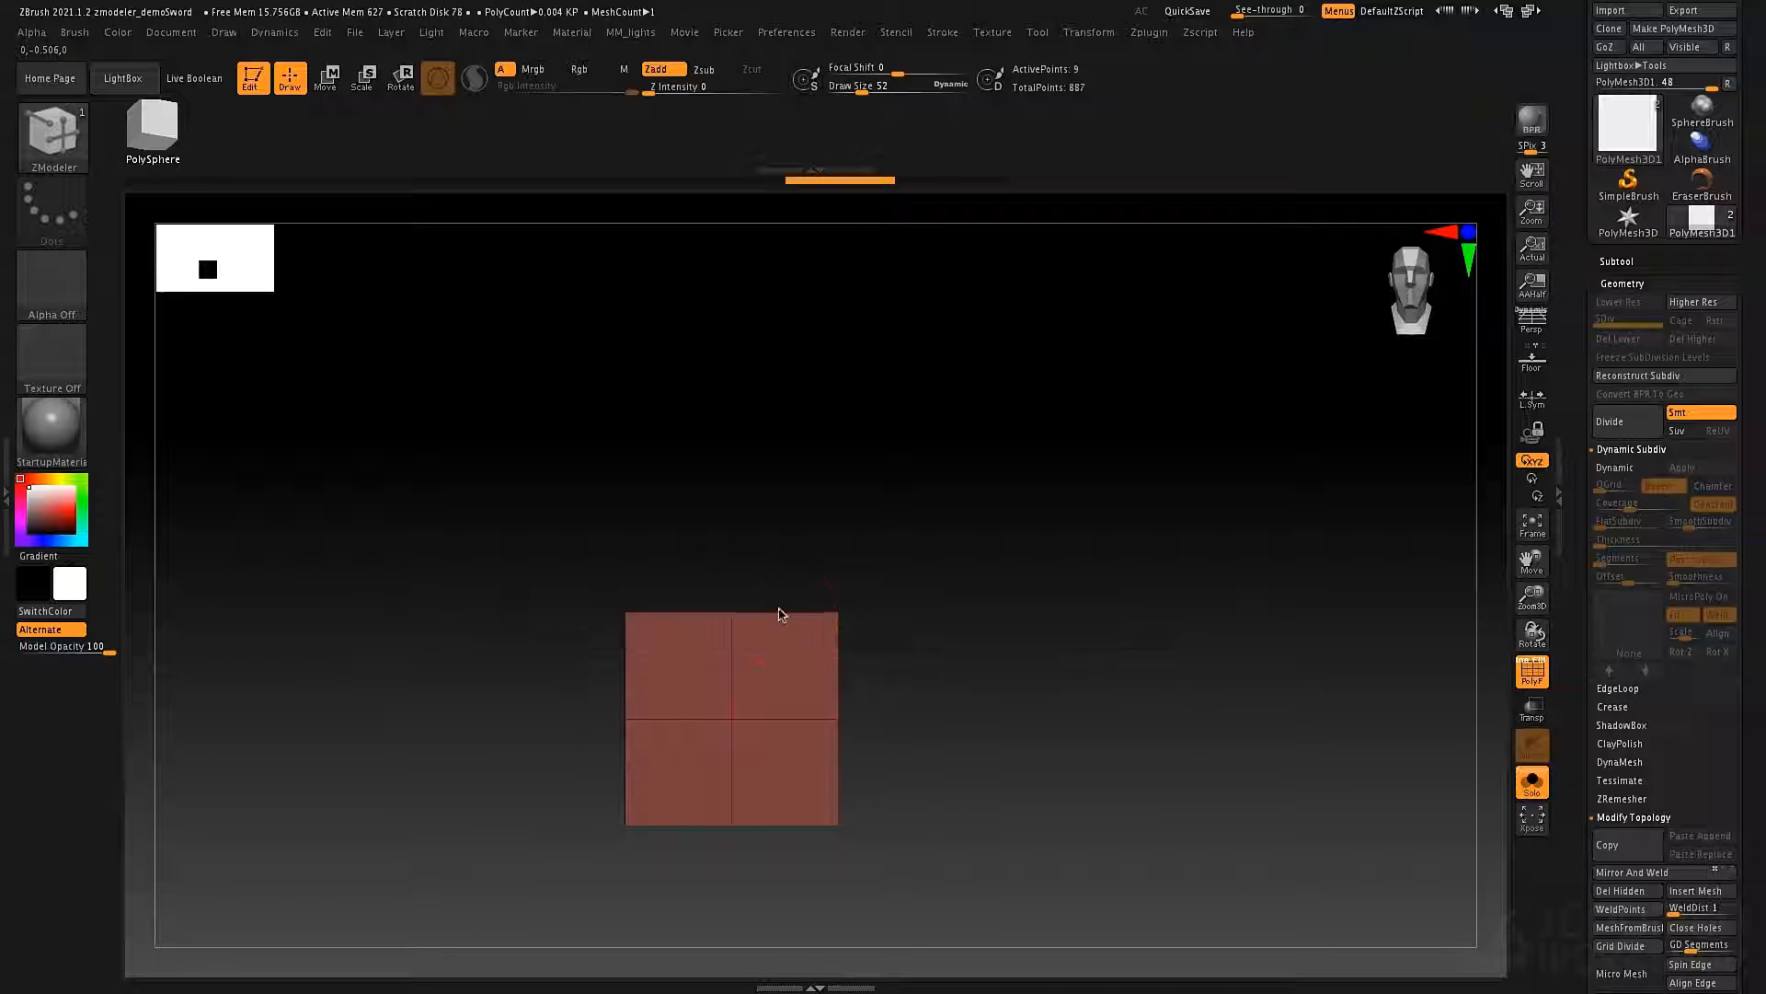
pyautogui.moveTo(788, 565)
pyautogui.mouseDown()
pyautogui.moveTo(773, 559)
pyautogui.moveTo(808, 559)
pyautogui.moveTo(763, 536)
pyautogui.moveTo(789, 543)
pyautogui.moveTo(769, 548)
pyautogui.moveTo(781, 570)
pyautogui.moveTo(788, 524)
pyautogui.moveTo(741, 572)
pyautogui.moveTo(754, 512)
pyautogui.moveTo(762, 578)
pyautogui.mouseUp()
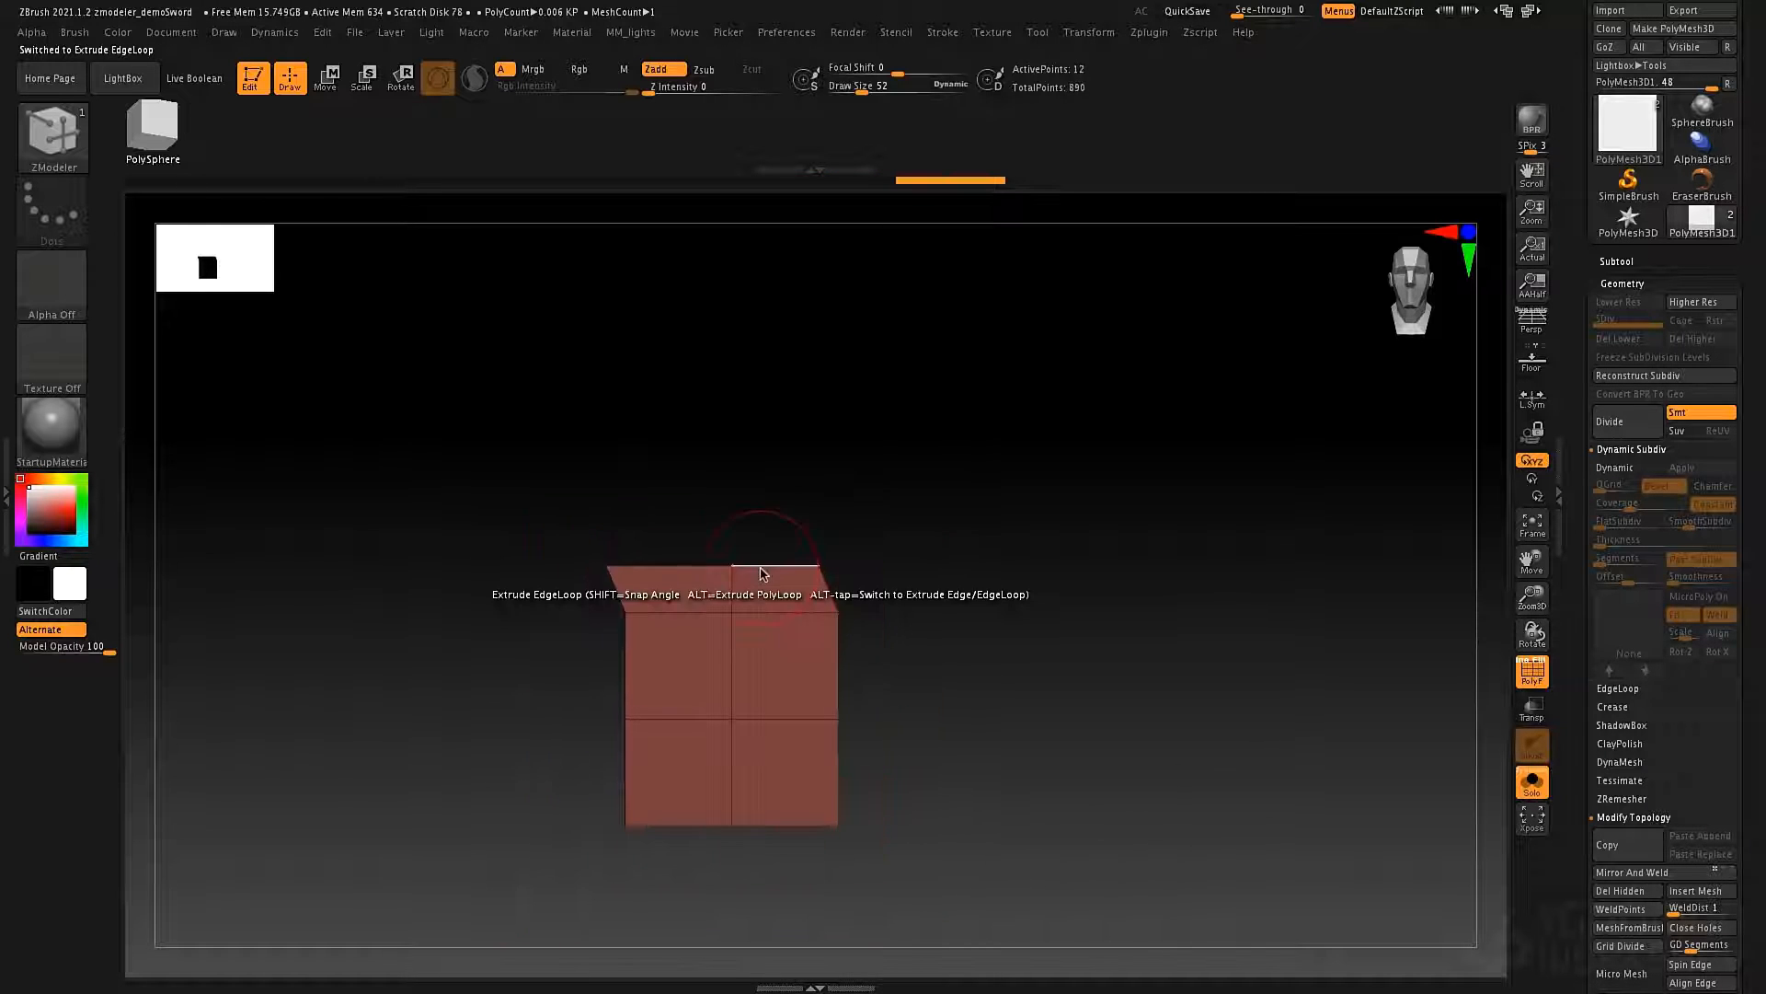
pyautogui.hotkey('ctrl', 'z')
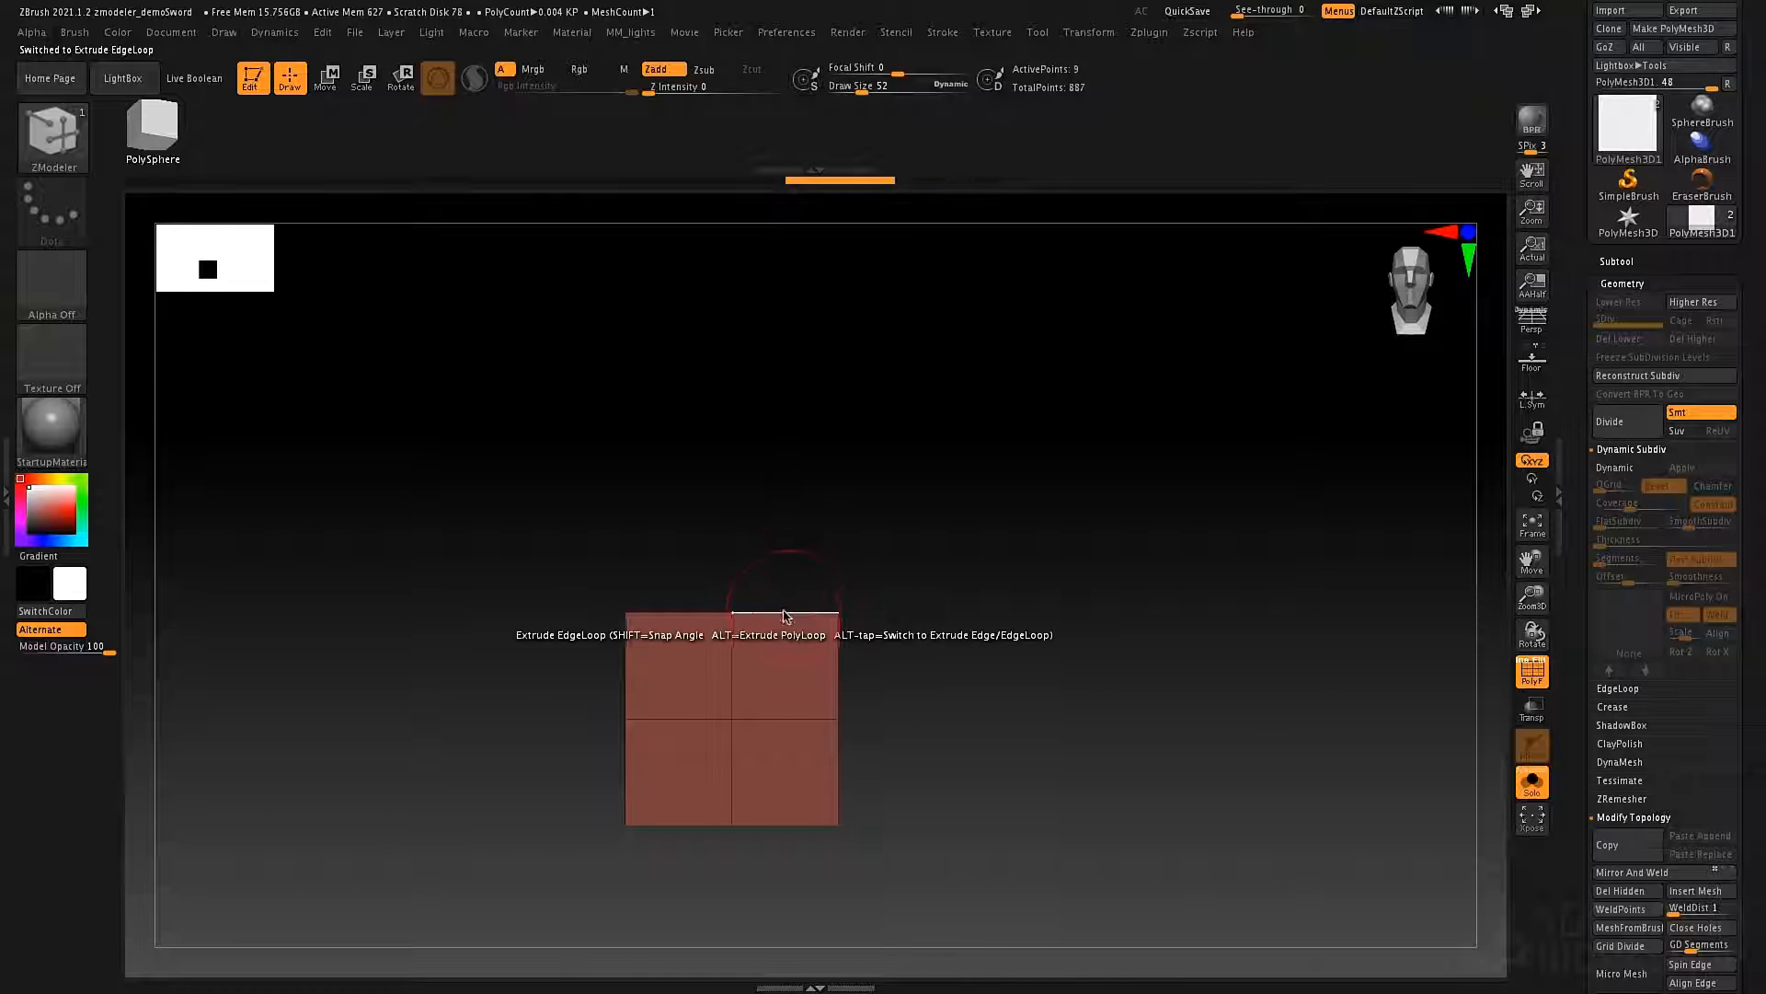
# Try extruding the plane's border outward into three concentric rings of faces, and undo them.
pyautogui.moveTo(784, 614); pyautogui.dragTo(801, 457)
pyautogui.moveTo(1057, 611)
pyautogui.mouseDown()
pyautogui.moveTo(1014, 620)
pyautogui.moveTo(1092, 619)
pyautogui.moveTo(1077, 612)
pyautogui.mouseUp()
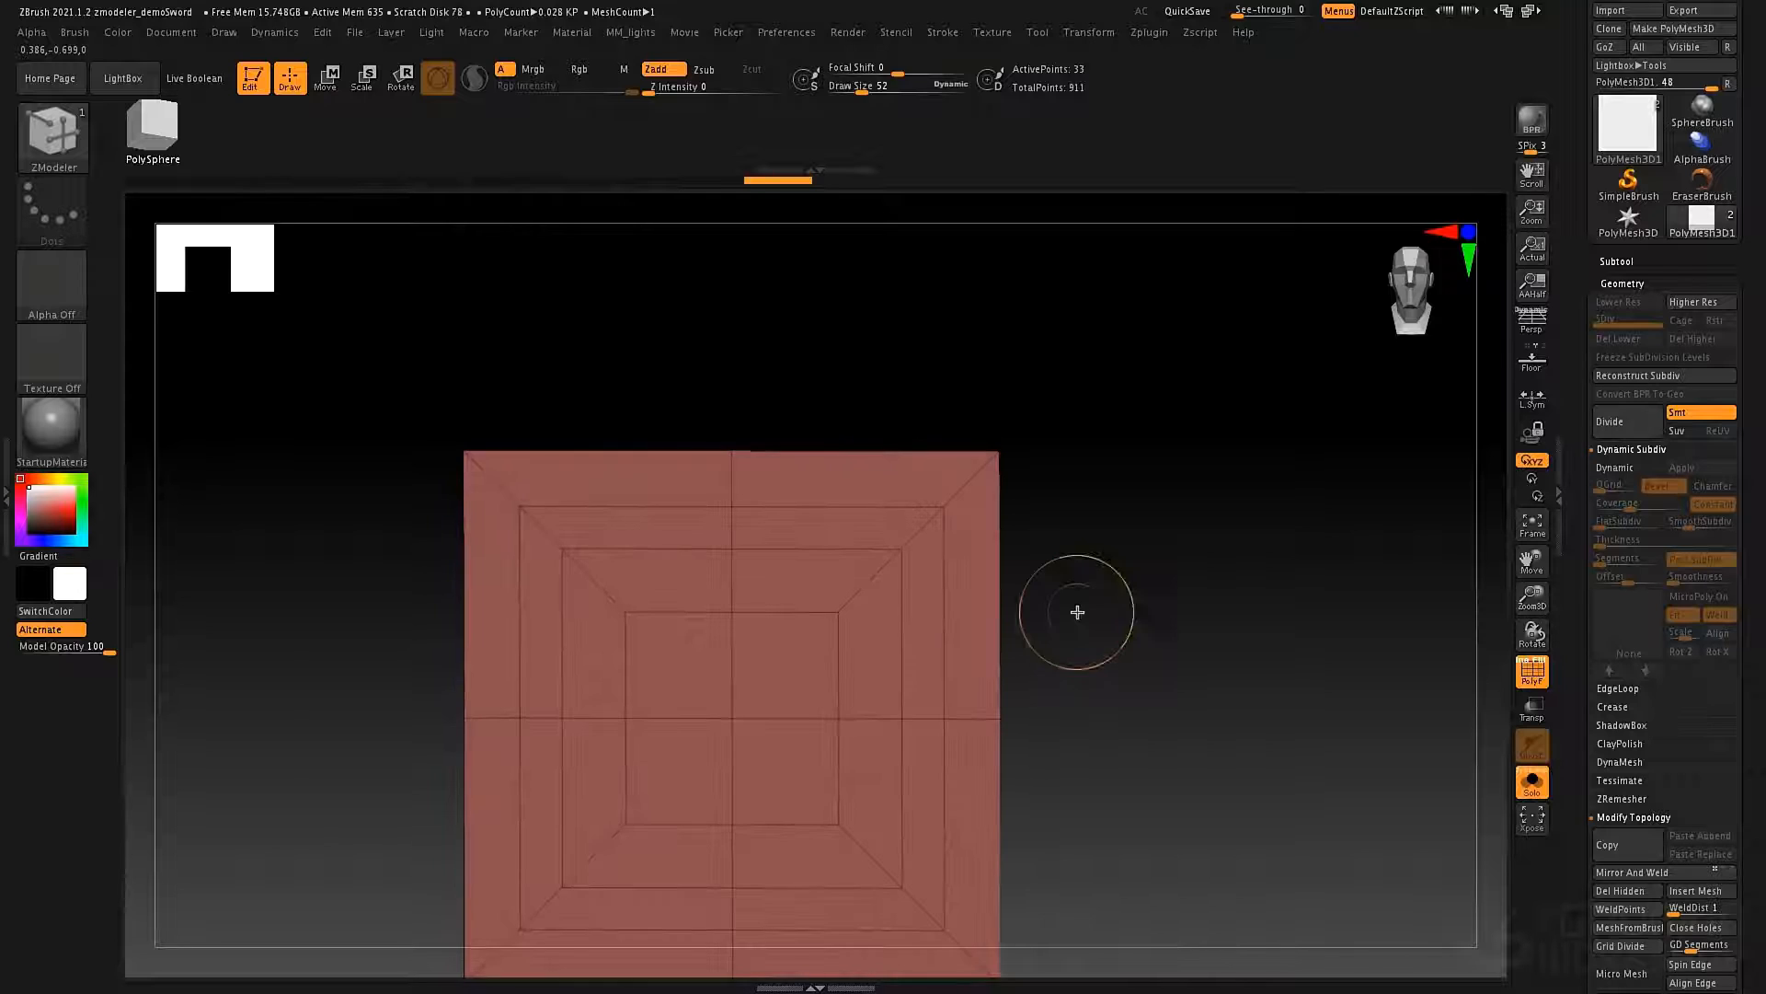
pyautogui.hotkey('ctrl', 'z')
pyautogui.hotkey('ctrl', 'z')
pyautogui.hotkey('ctrl', 'z')
pyautogui.hotkey('ctrl', 'z')
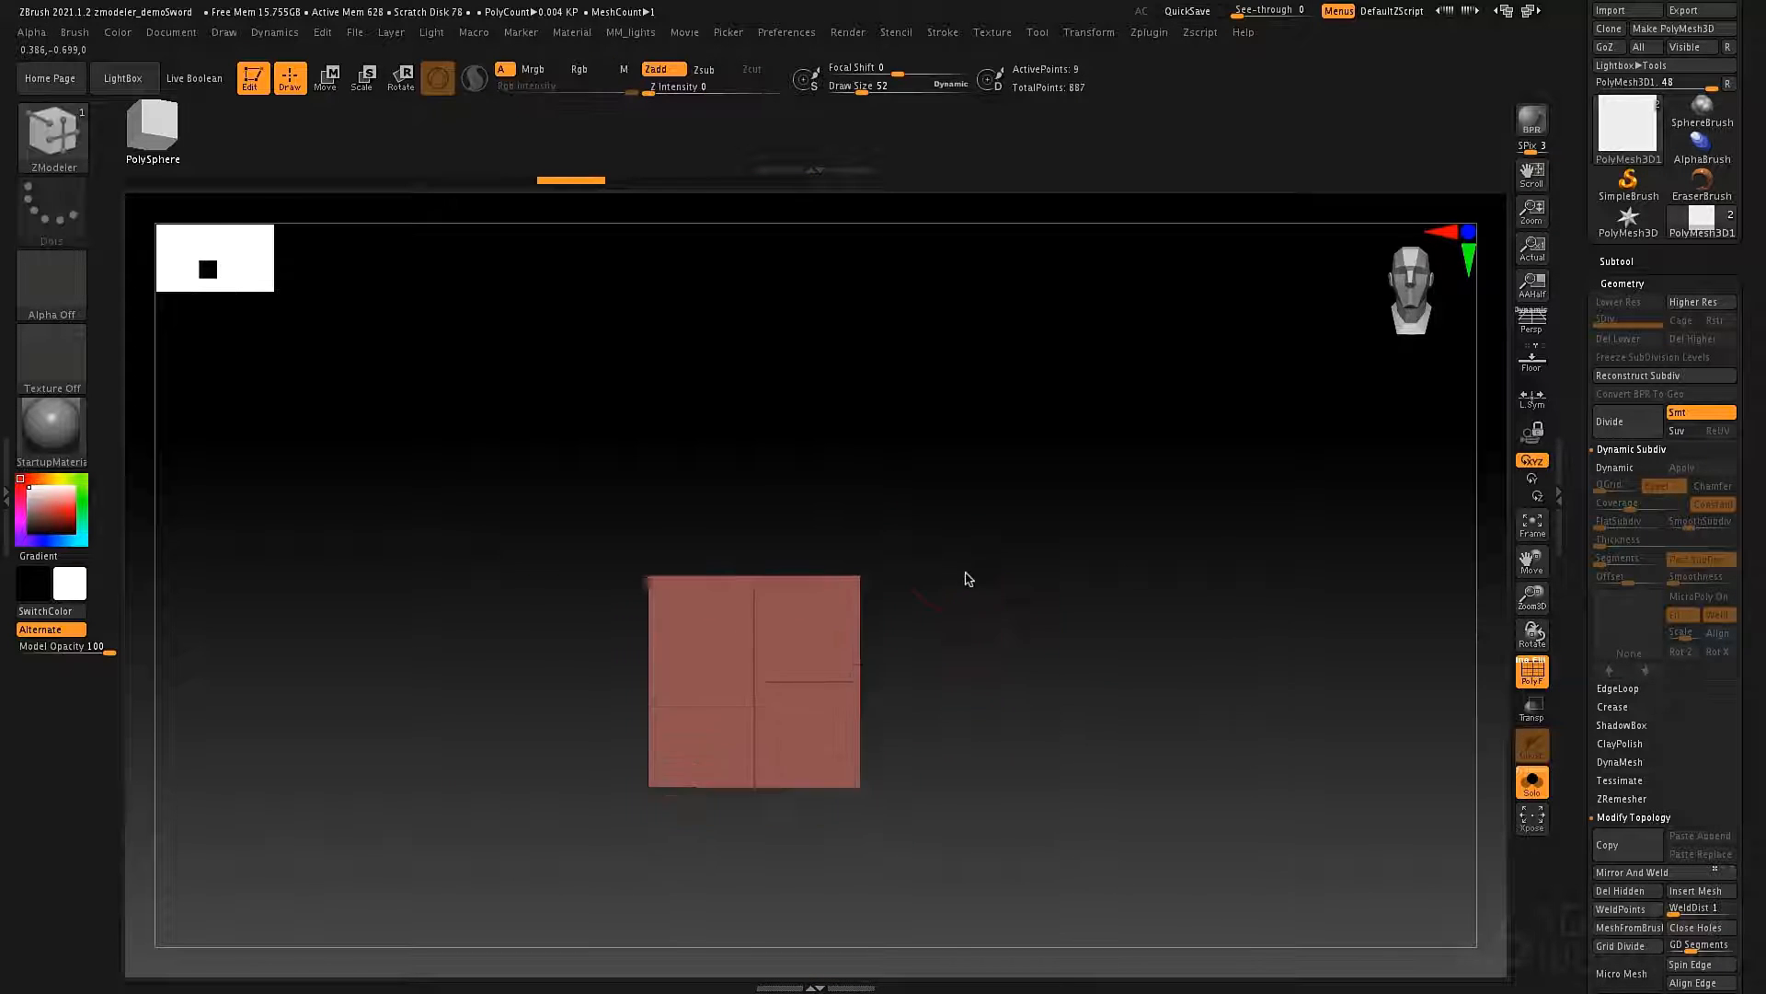
# Try a short upward extrusion of the upper edge loop with the angle snap modifier, and undo it.
pyautogui.moveTo(966, 578)
pyautogui.keyDown('alt'); pyautogui.mouseDown()
pyautogui.moveTo(975, 549)
pyautogui.moveTo(966, 642)
pyautogui.mouseUp(); pyautogui.keyUp('alt')
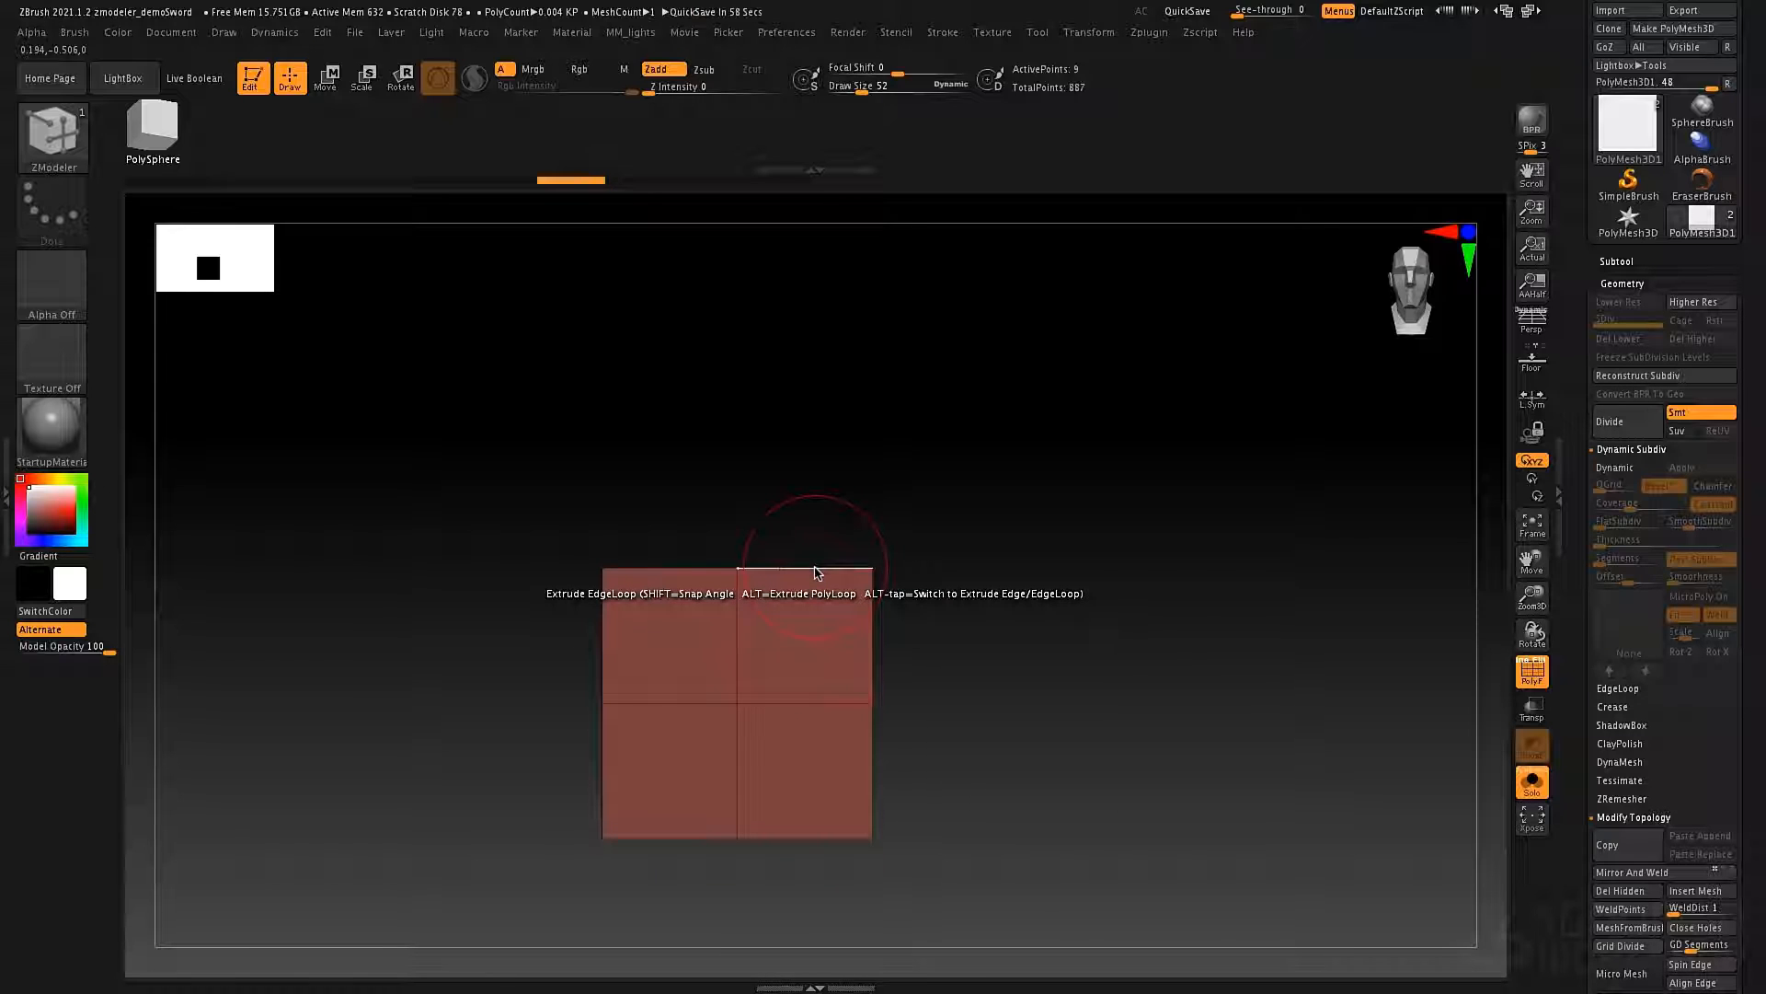
pyautogui.moveTo(819, 577); pyautogui.dragTo(825, 552)
pyautogui.press('shift')
pyautogui.press('alt')
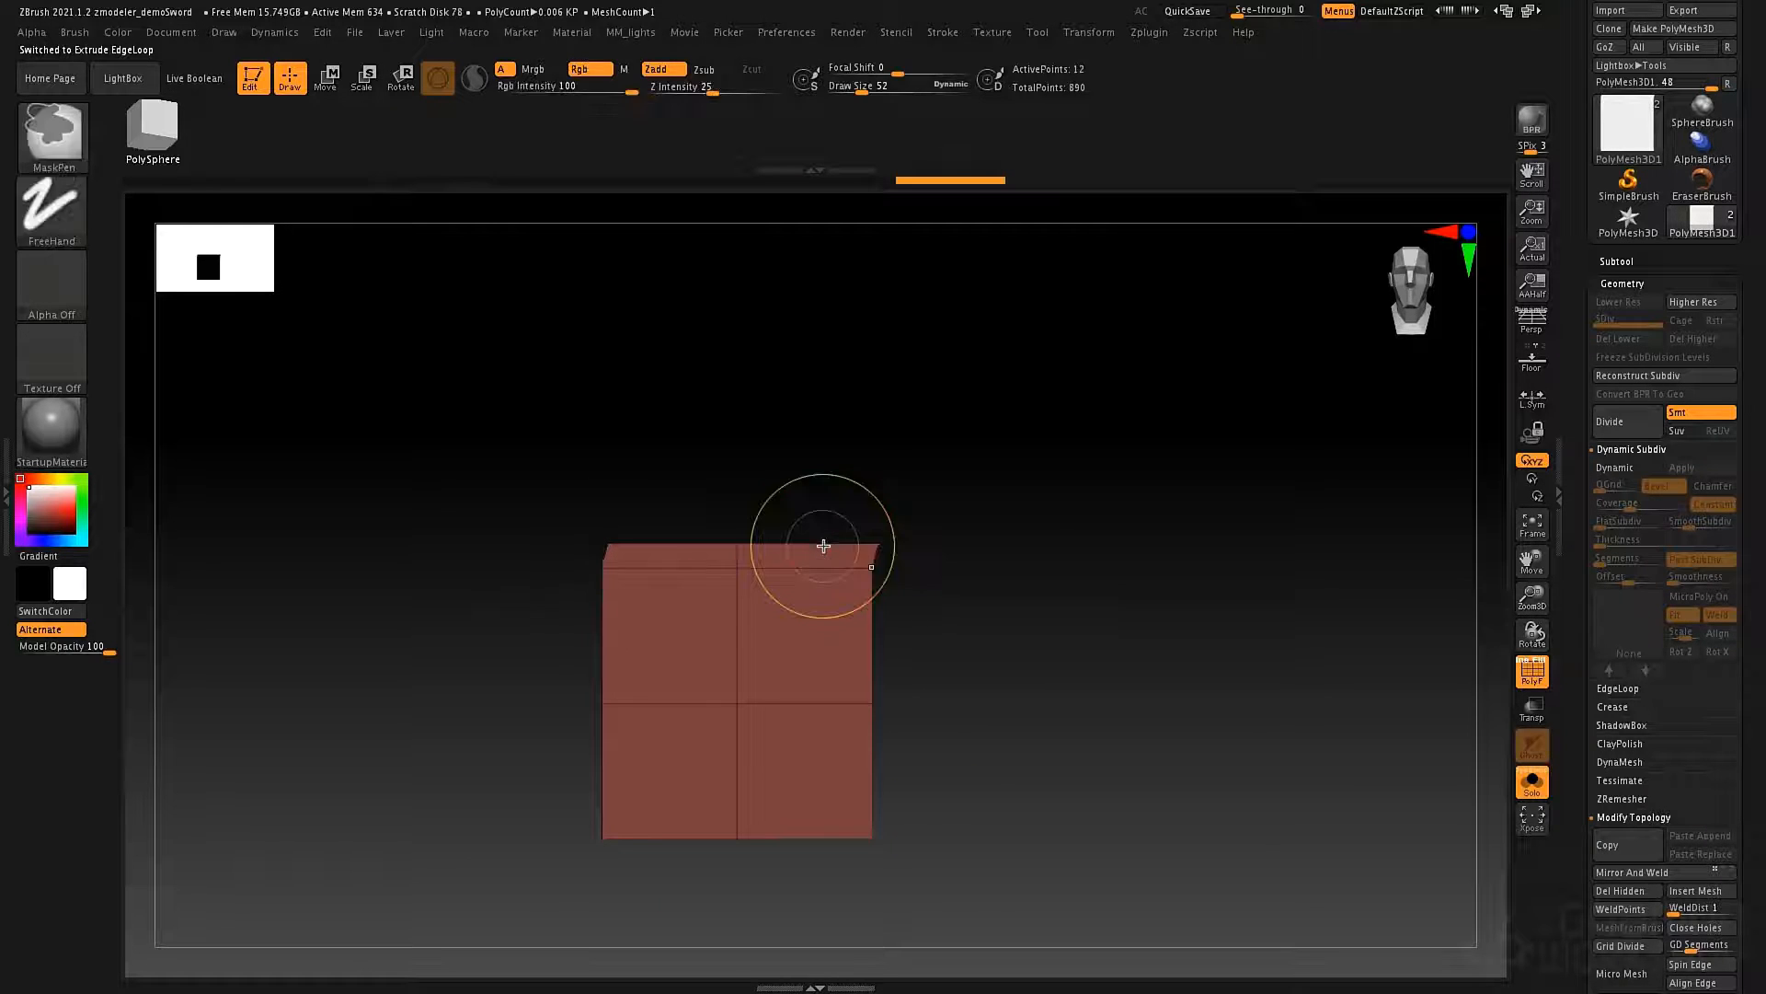
pyautogui.hotkey('ctrl', 'z')
# Try a taller free-angle extrusion of the upper edge loop, examine it from the side, and undo it.
pyautogui.moveTo(819, 570); pyautogui.dragTo(829, 459)
pyautogui.moveTo(985, 512); pyautogui.dragTo(824, 655)
pyautogui.moveTo(717, 594); pyautogui.dragTo(881, 481)
pyautogui.hotkey('ctrl', 'z')
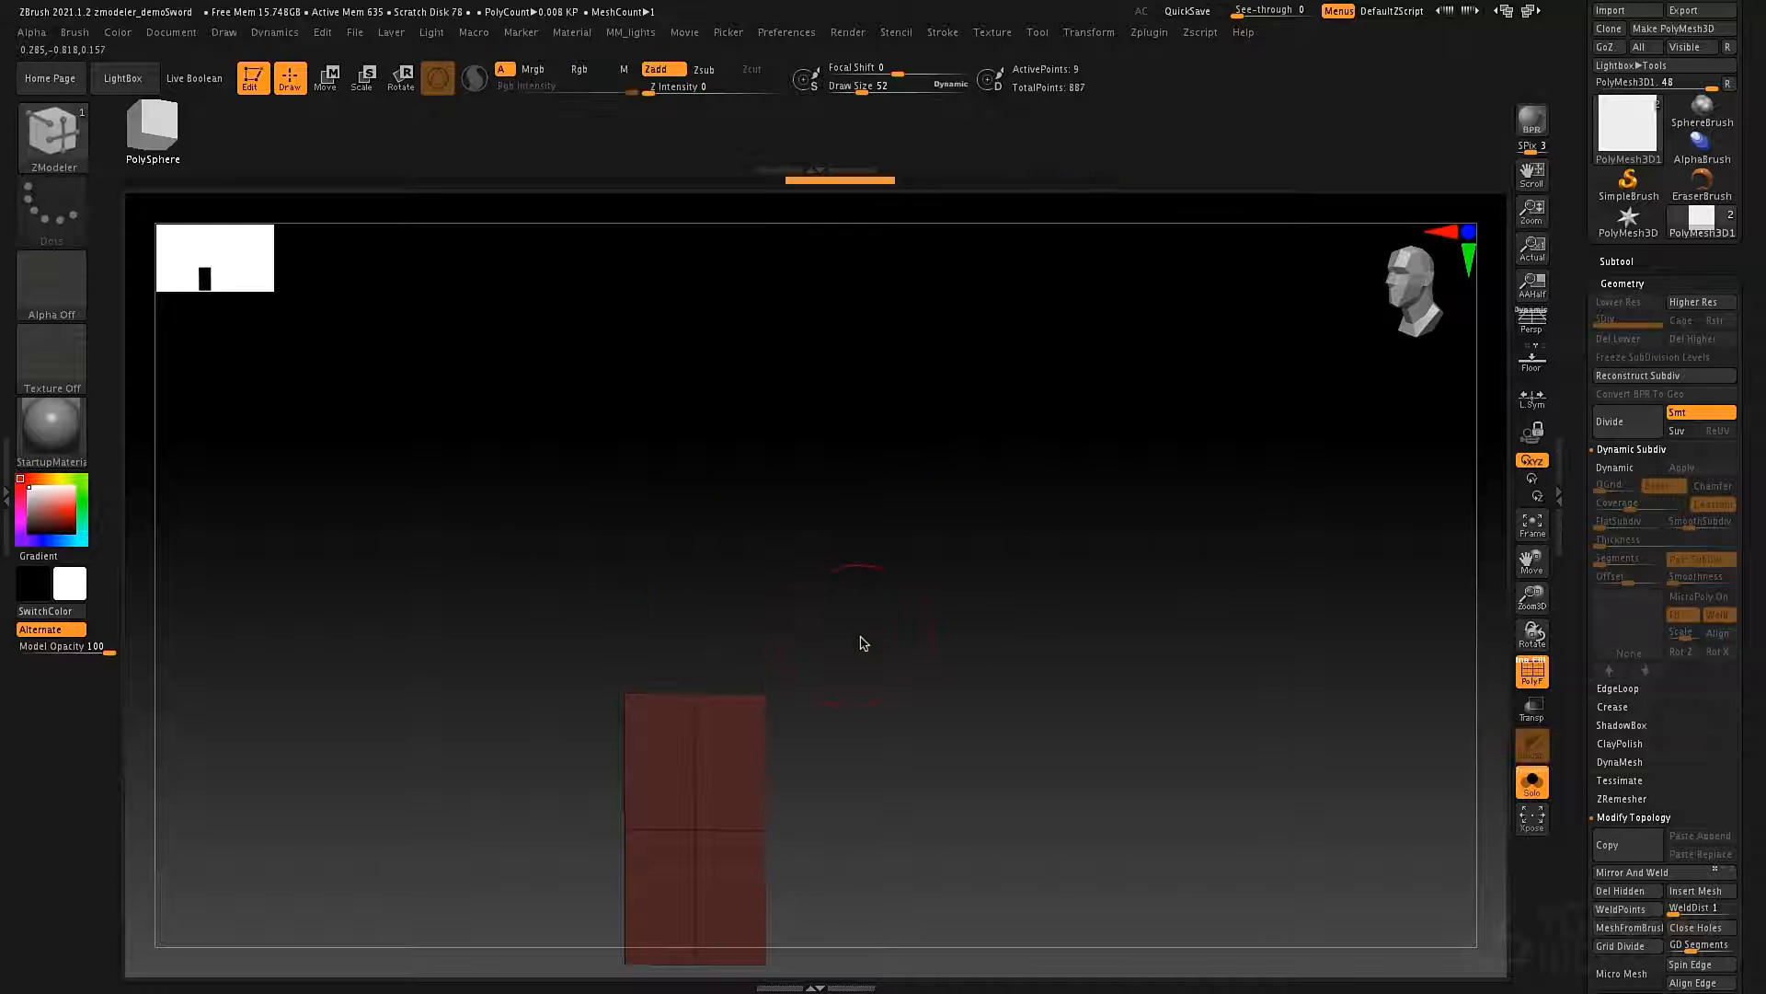
pyautogui.hotkey('ctrl', 'z')
# Set the edge Extrude to Planar Angle and extrude the plane's upper edge loop straight up by one row.
pyautogui.press('space')
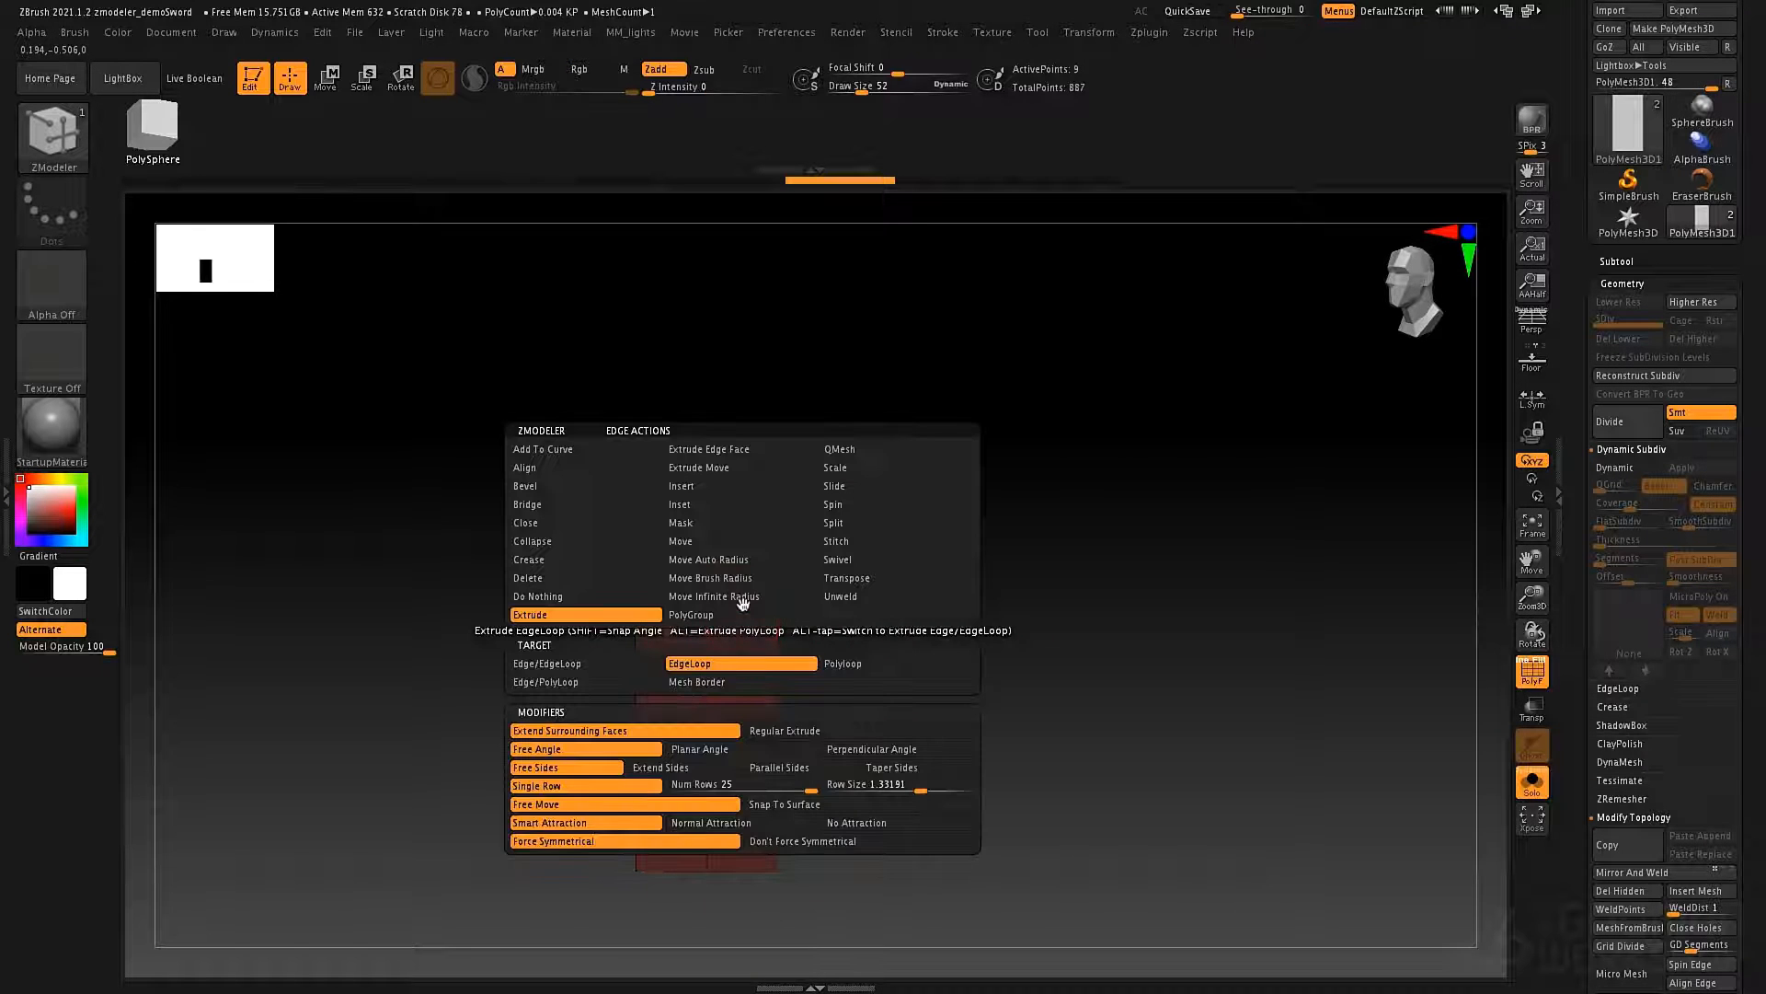
pyautogui.click(739, 750)
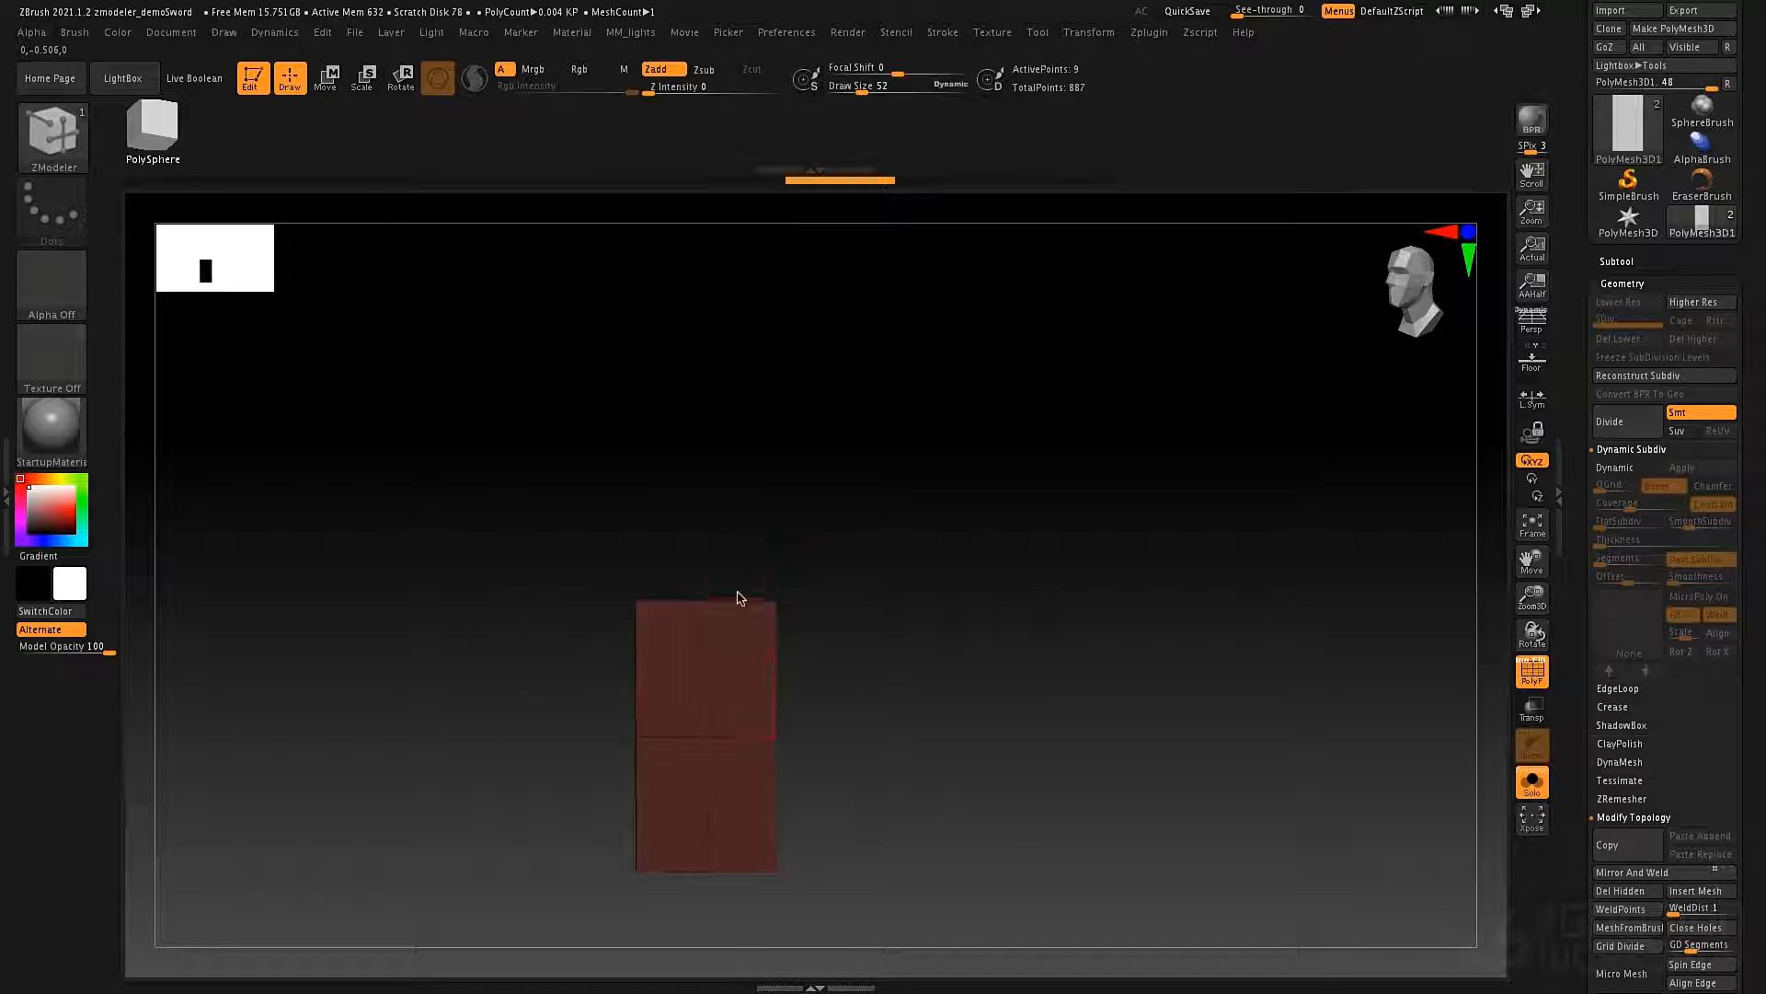
pyautogui.moveTo(737, 596); pyautogui.dragTo(754, 442)
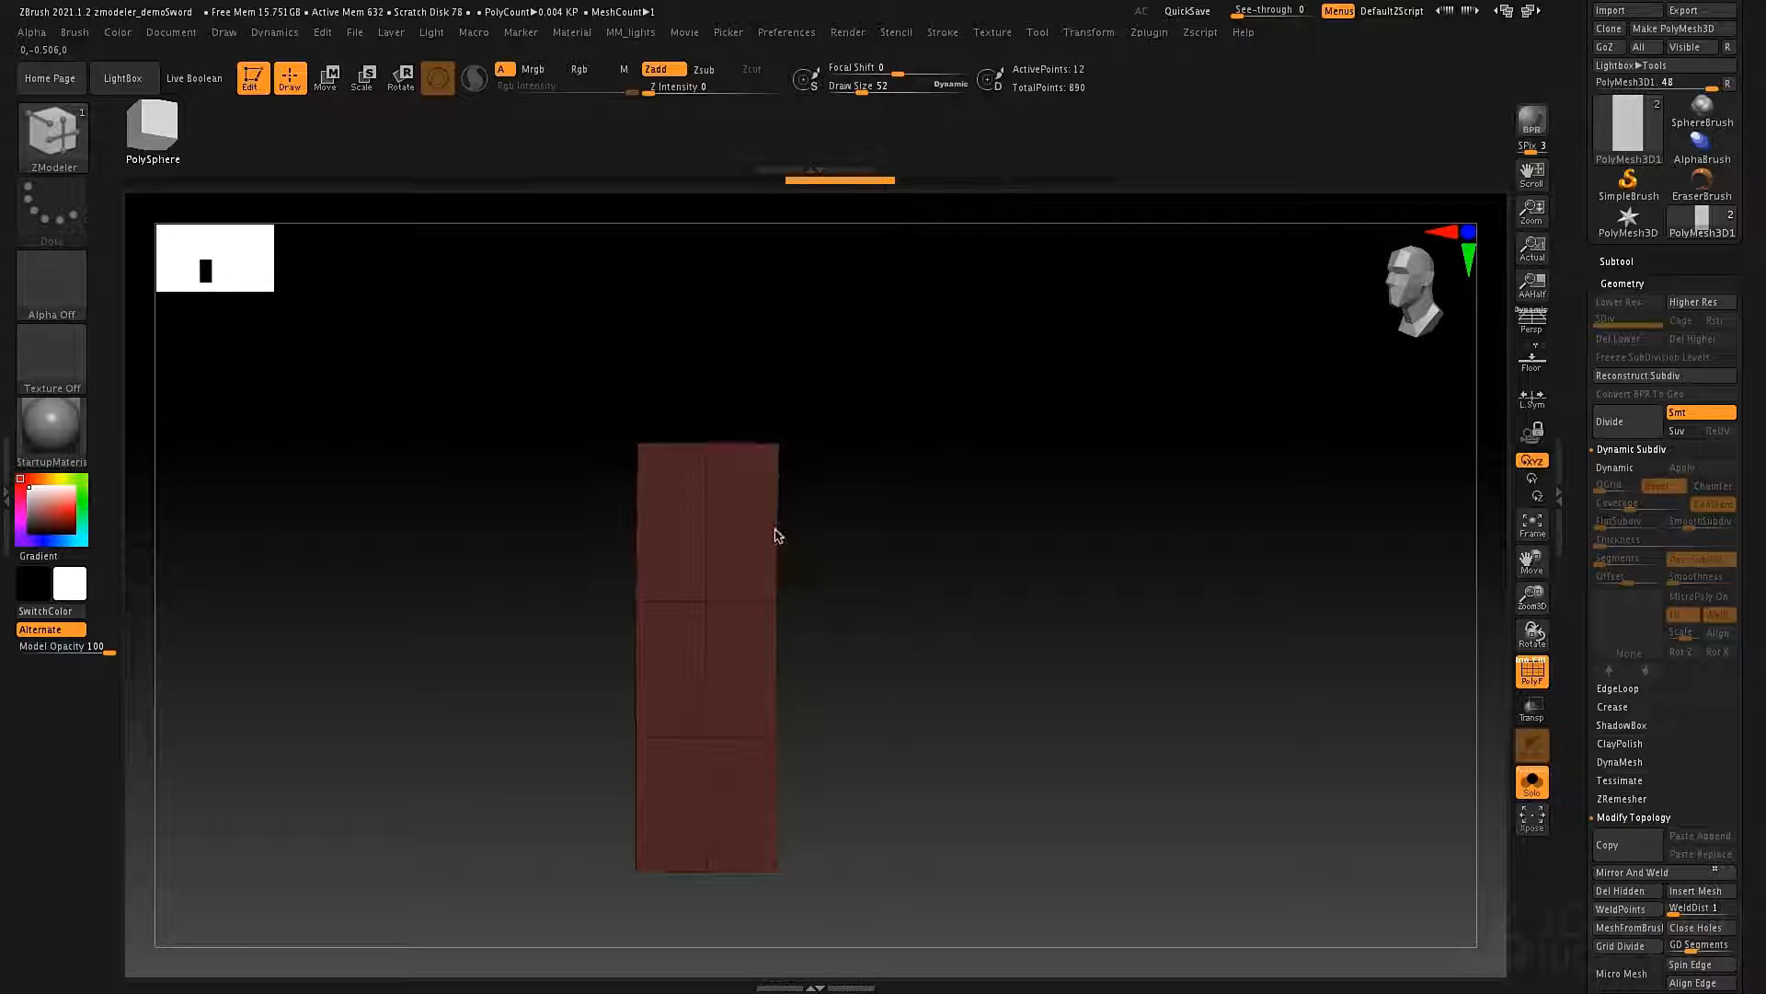
# Try extruding the plane's upper edge loop straight up again with Planar Angle, and undo it.
pyautogui.moveTo(775, 527); pyautogui.dragTo(773, 444)
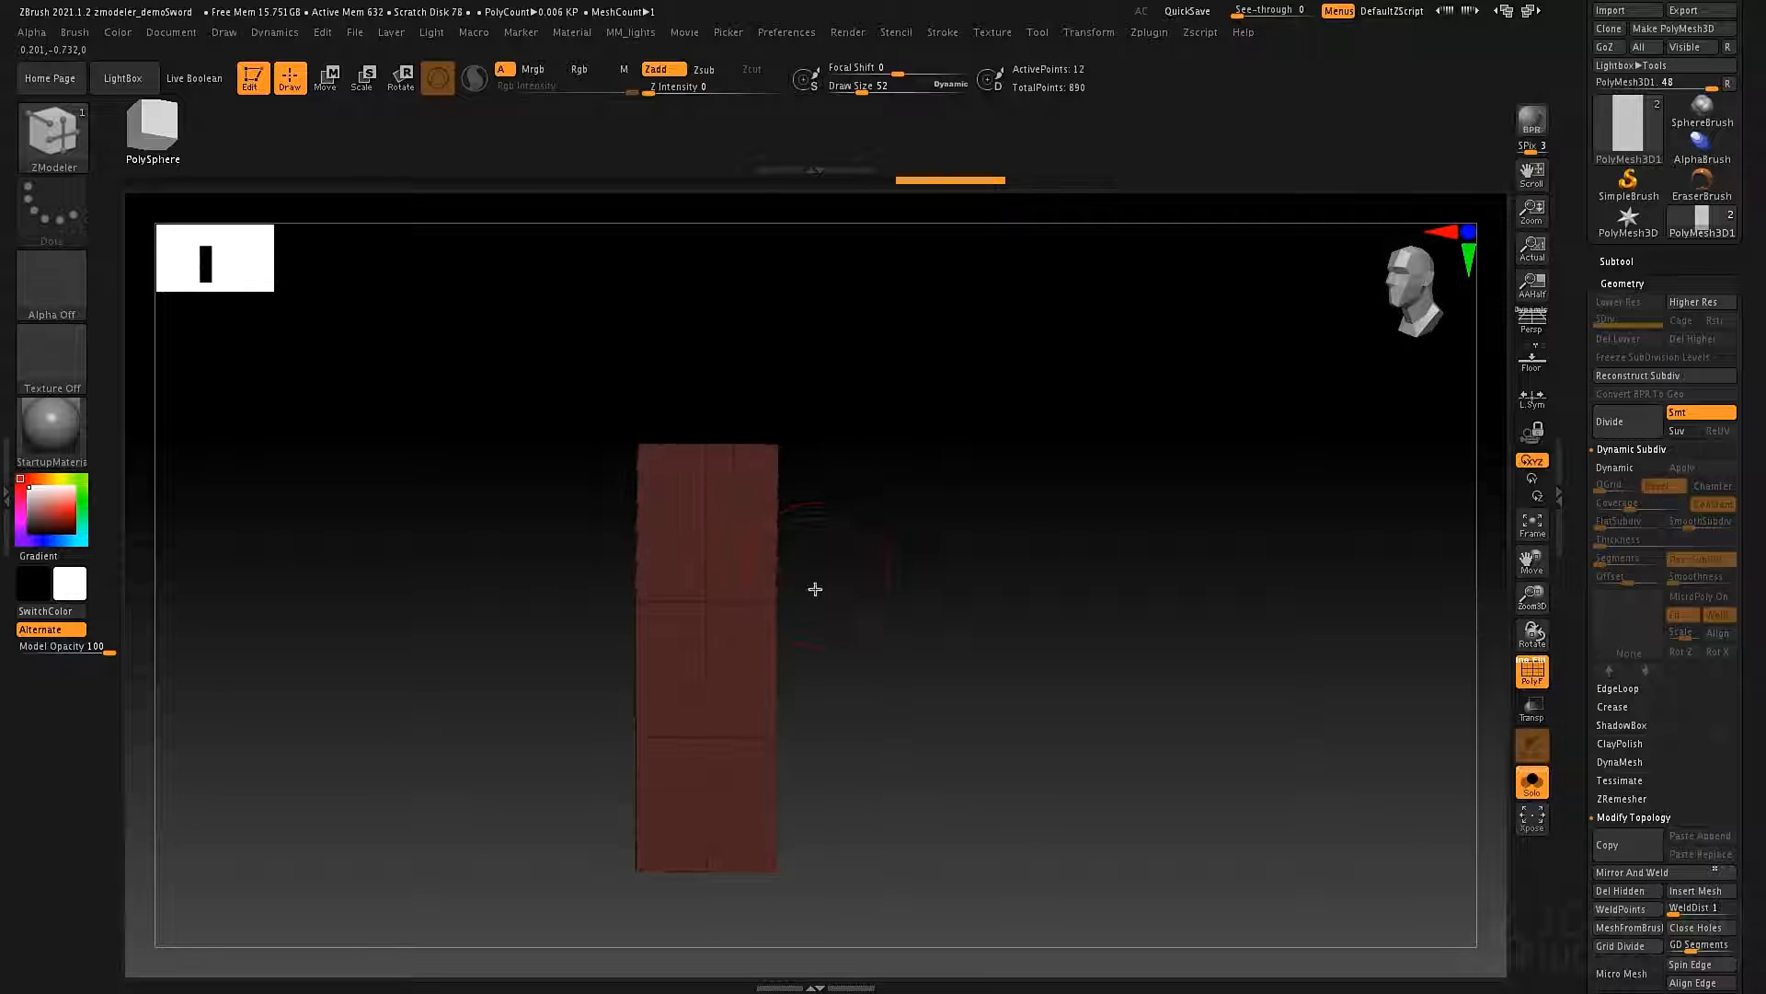
pyautogui.hotkey('ctrl', 'z')
pyautogui.moveTo(884, 556); pyautogui.dragTo(774, 612)
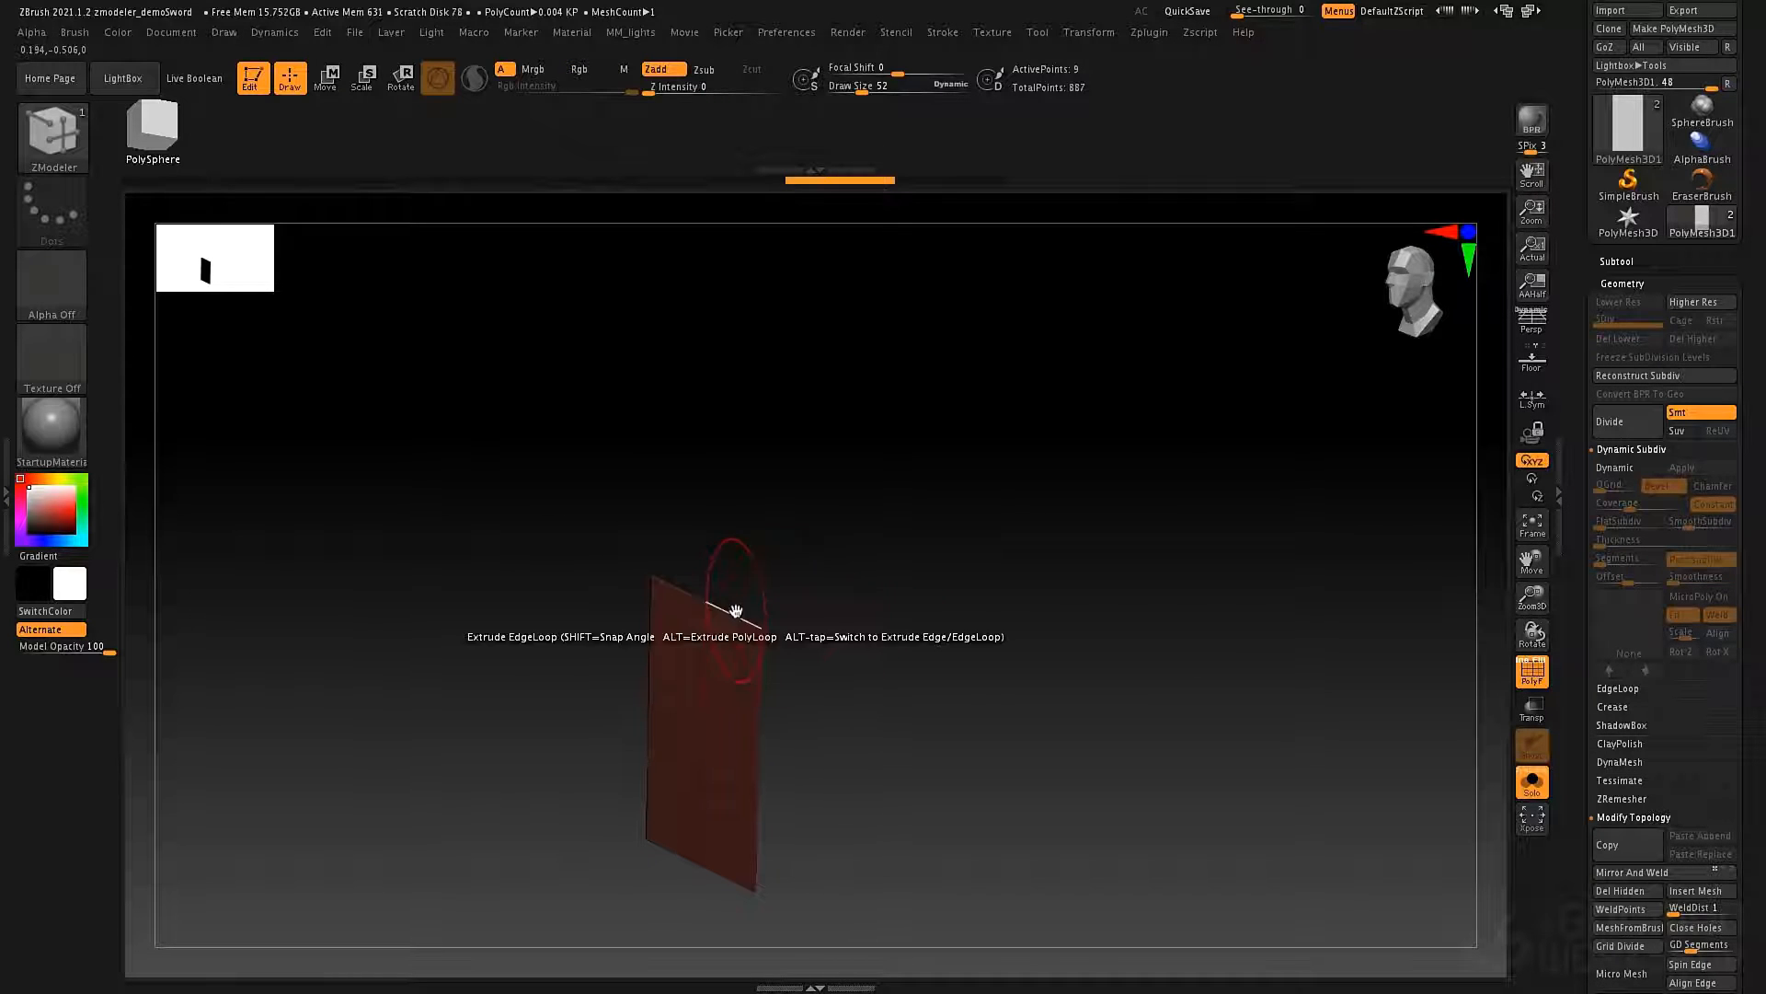
# Set the edge Extrude to Perpendicular Angle and extrude the plane's upper edge loop repeatedly into a stair-shaped strip.
pyautogui.press('space')
pyautogui.click(863, 749)
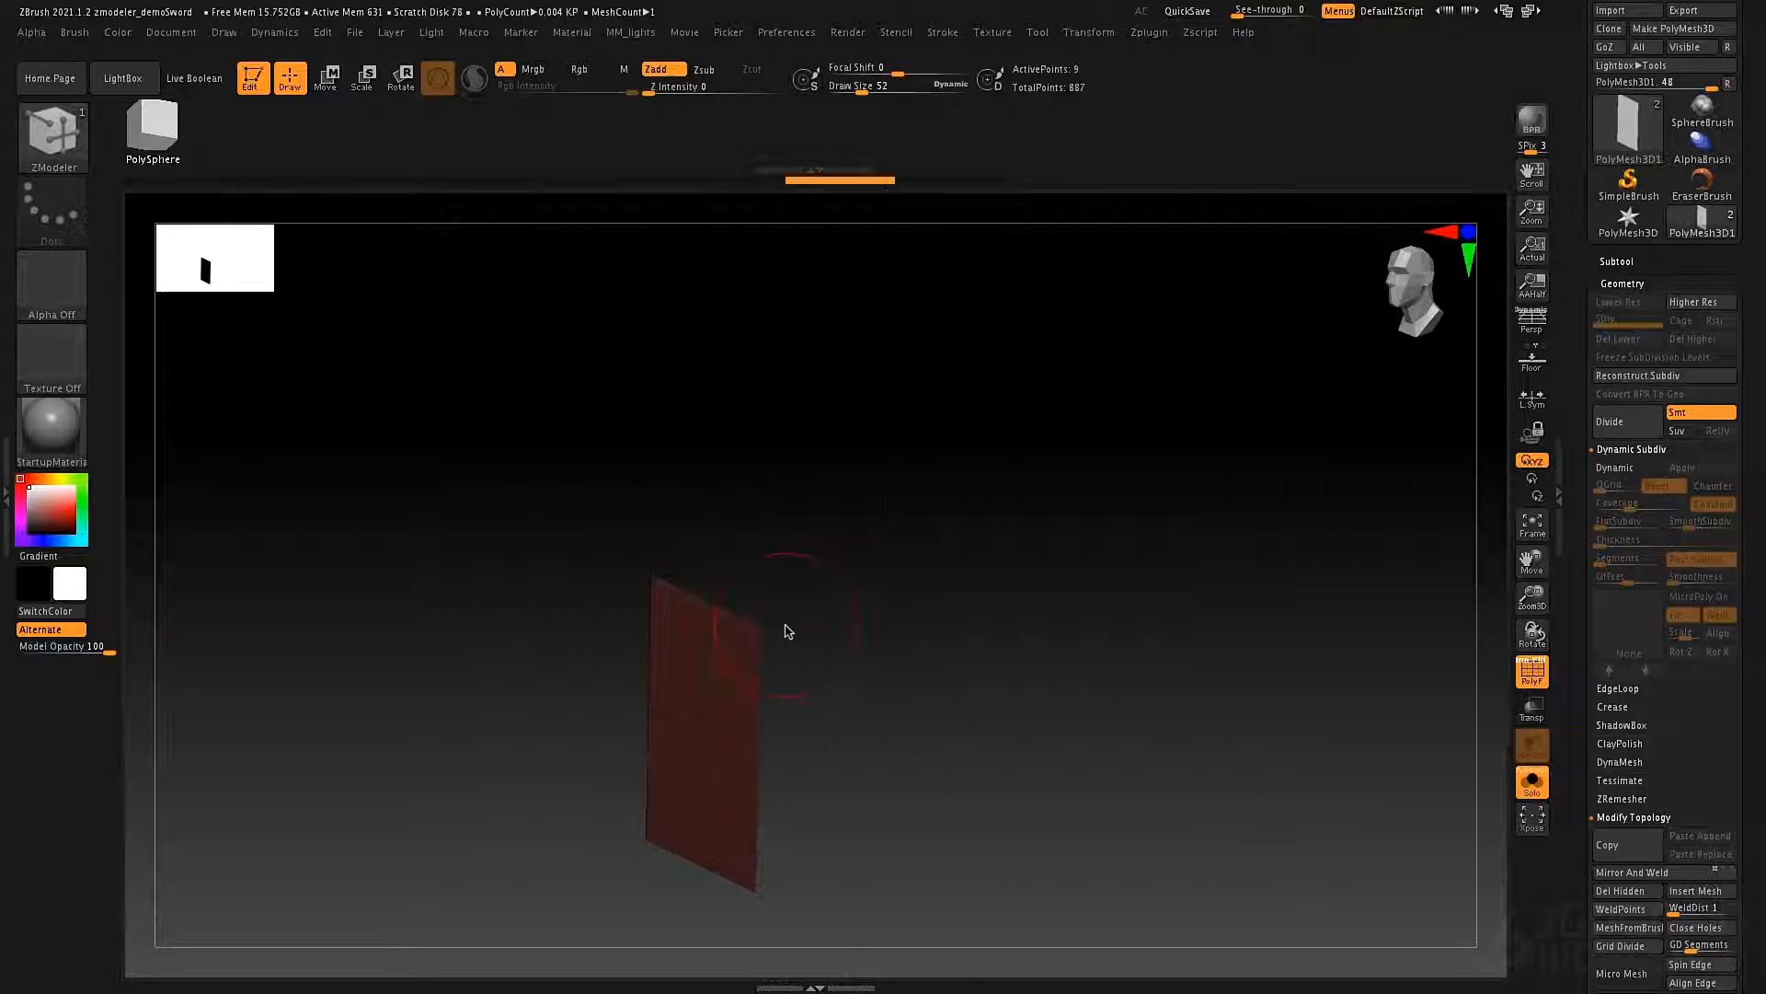
pyautogui.moveTo(780, 633); pyautogui.dragTo(813, 612)
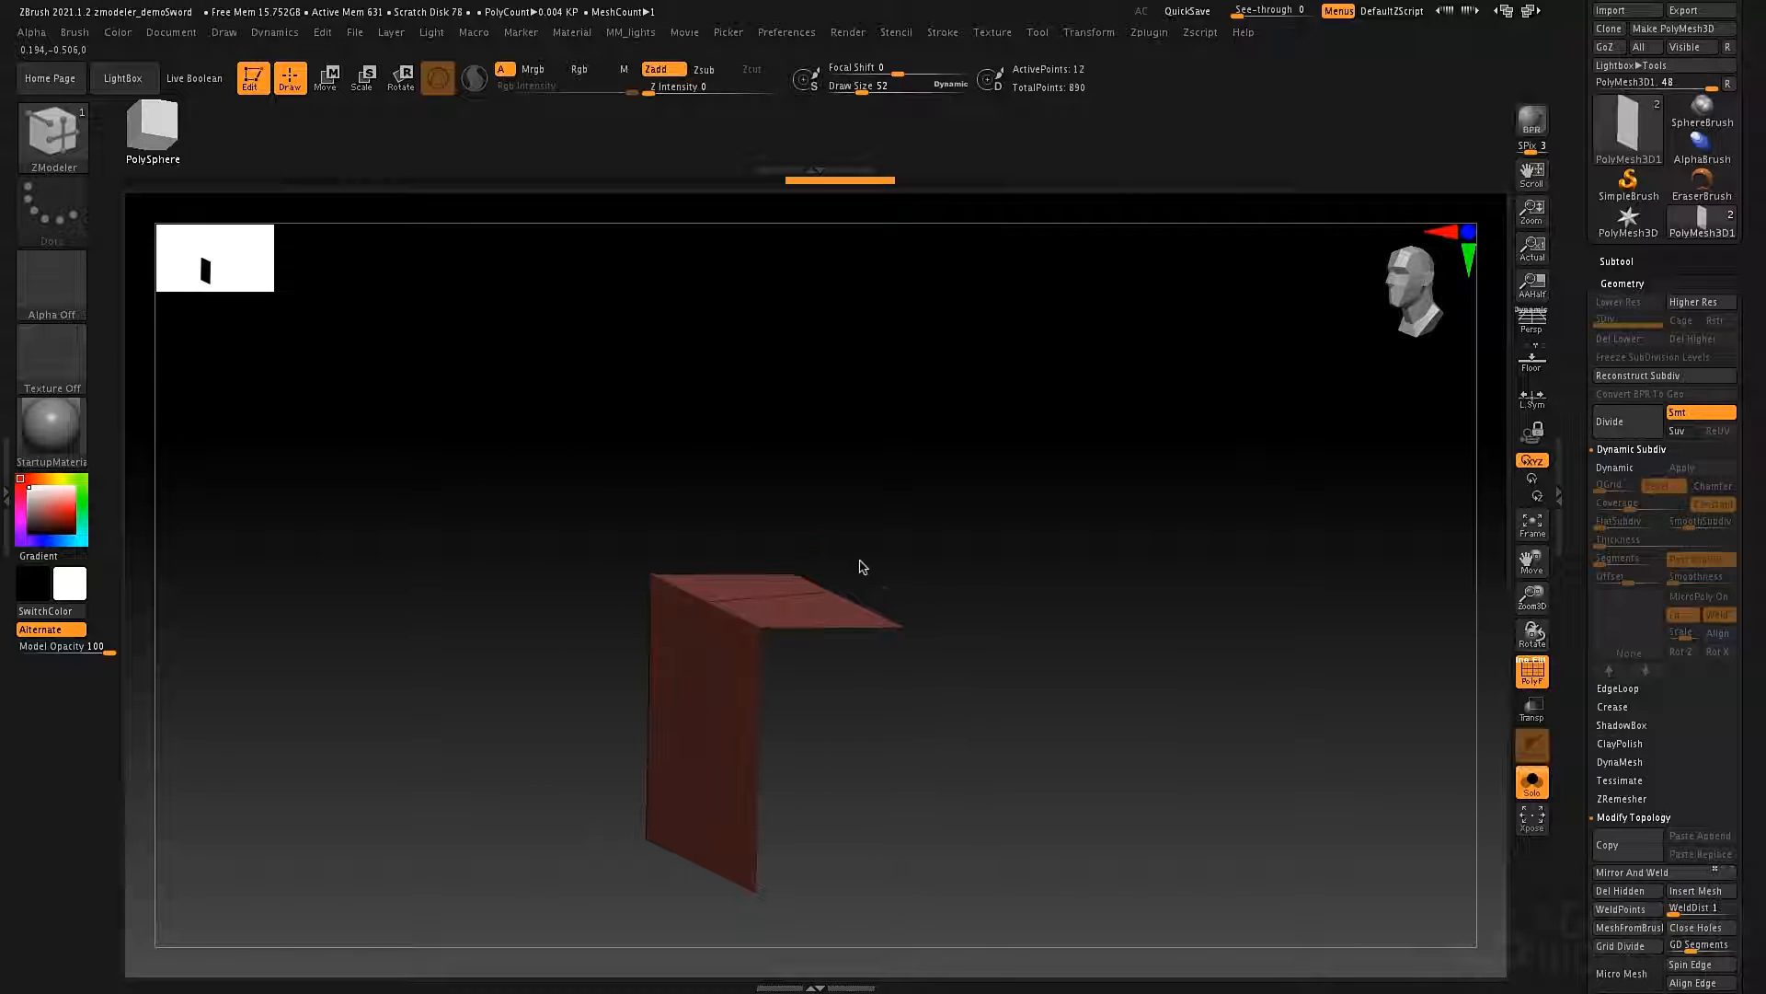
pyautogui.moveTo(842, 591); pyautogui.dragTo(872, 609)
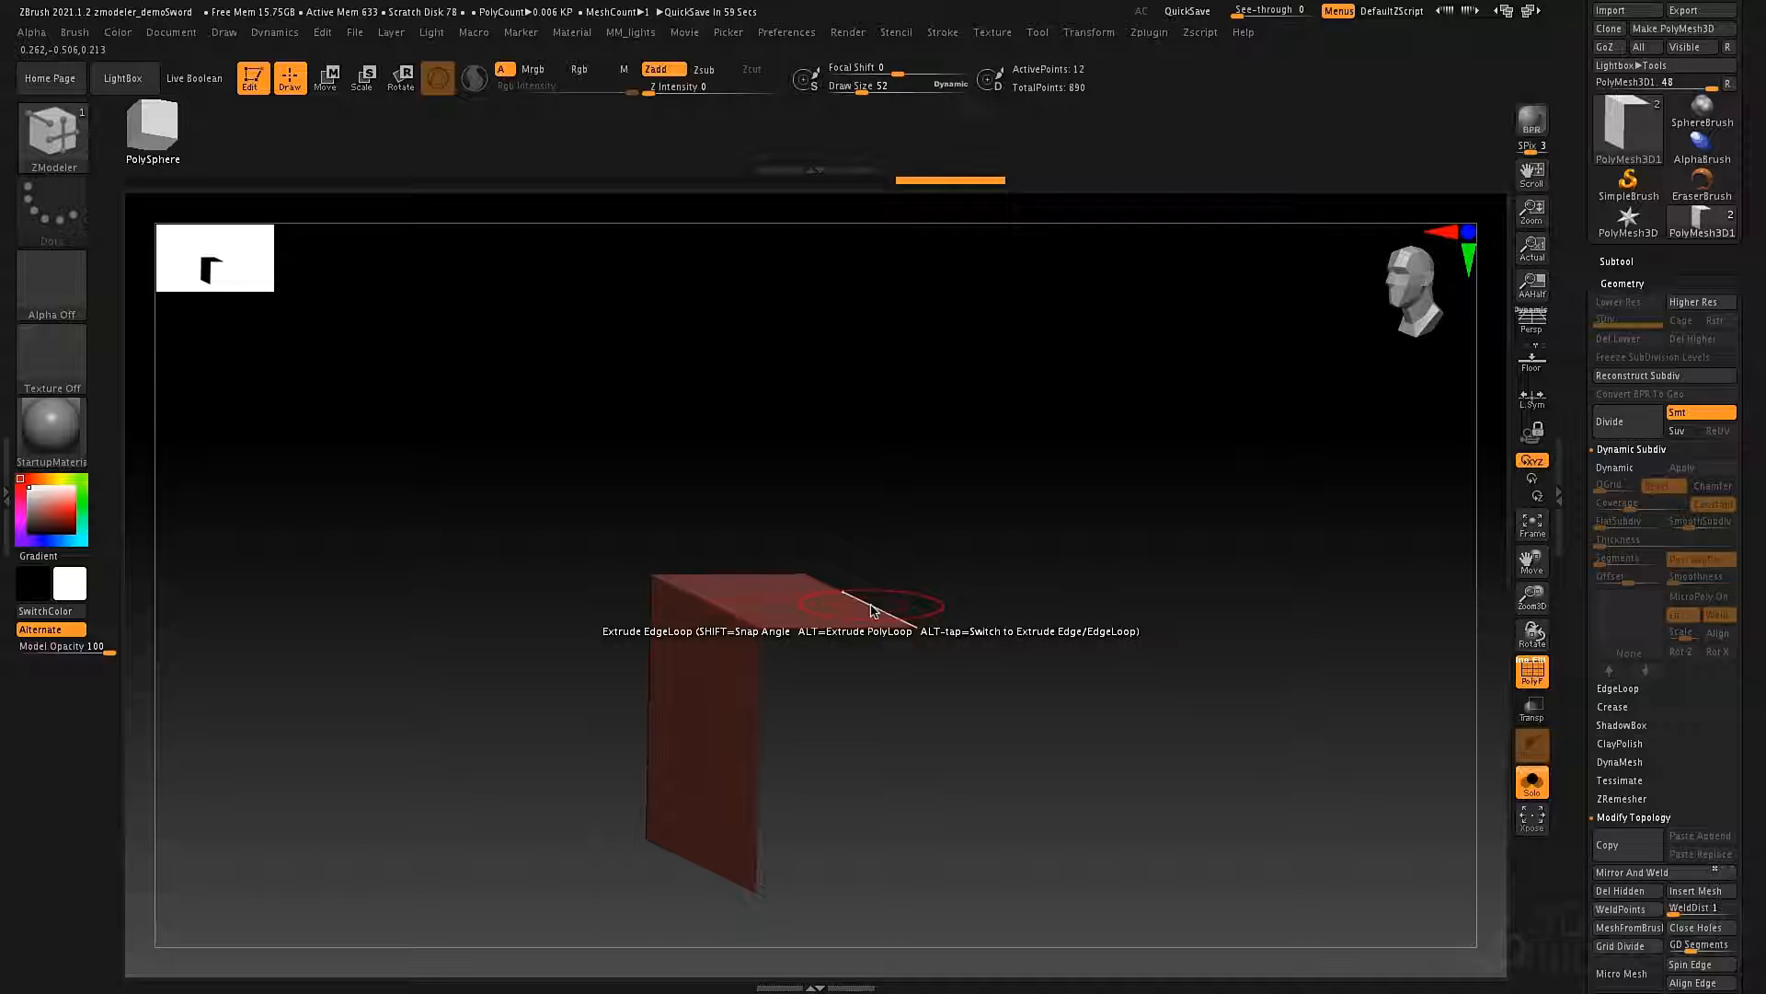
pyautogui.moveTo(881, 610); pyautogui.dragTo(1029, 443)
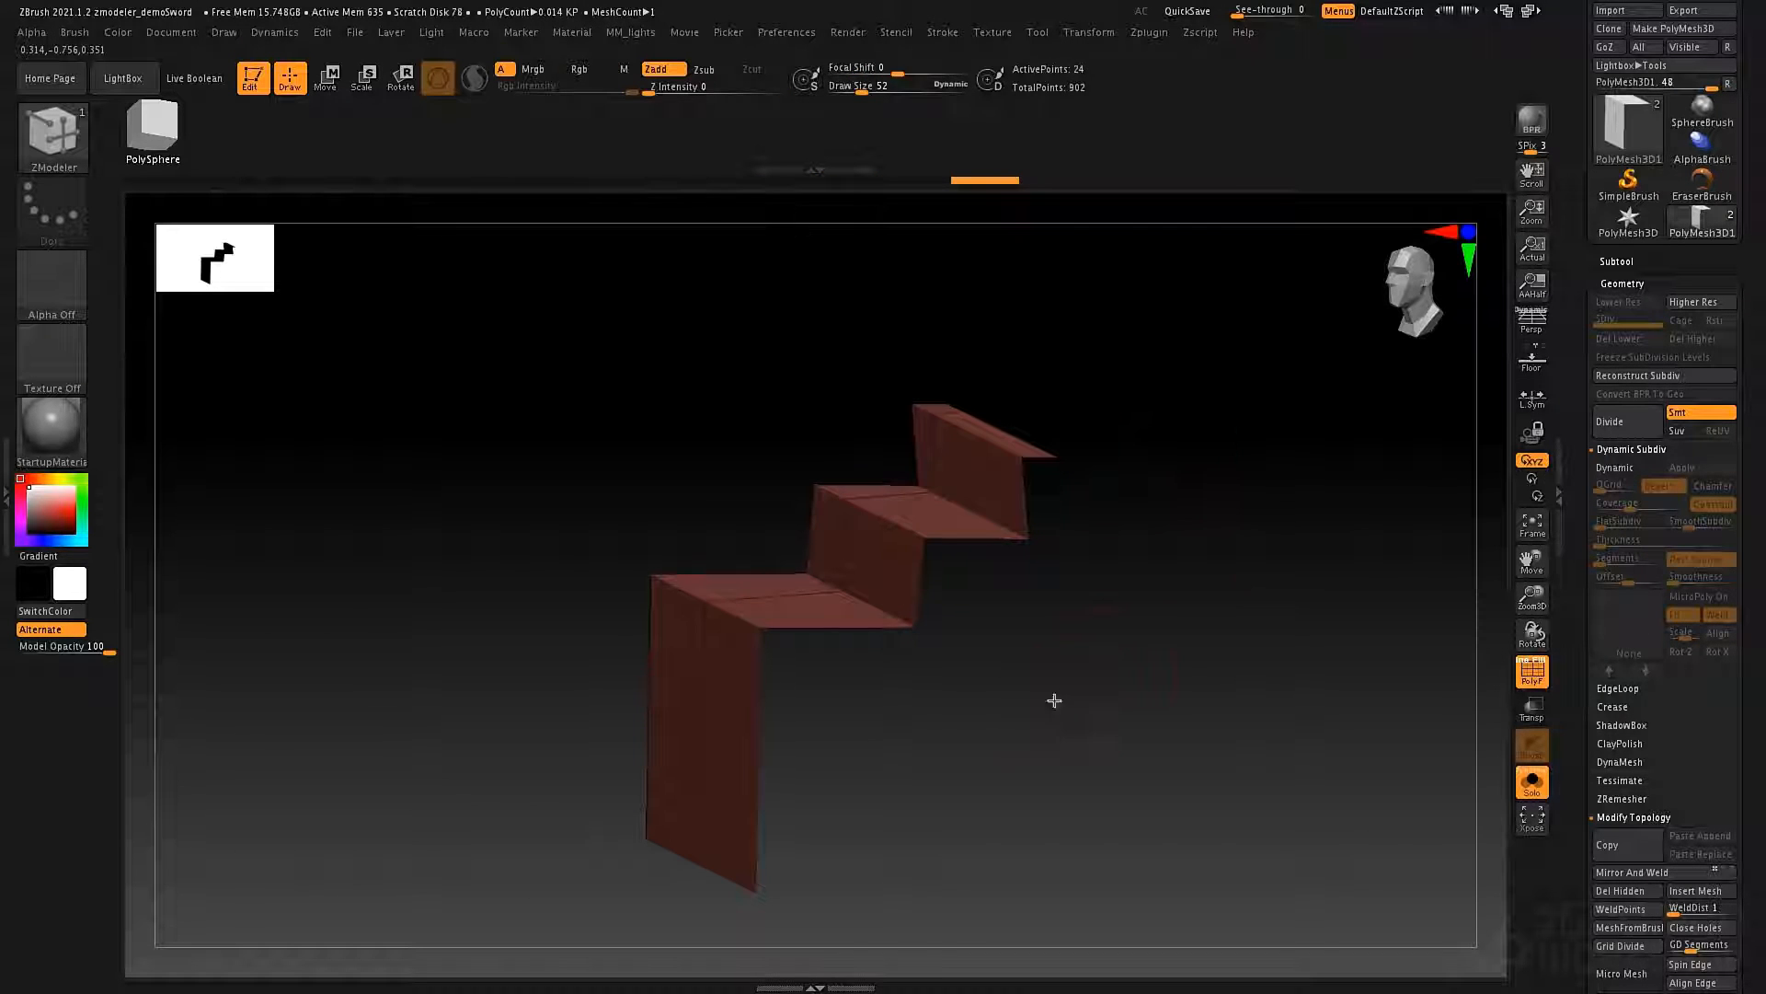
pyautogui.moveTo(1055, 700); pyautogui.dragTo(1015, 742)
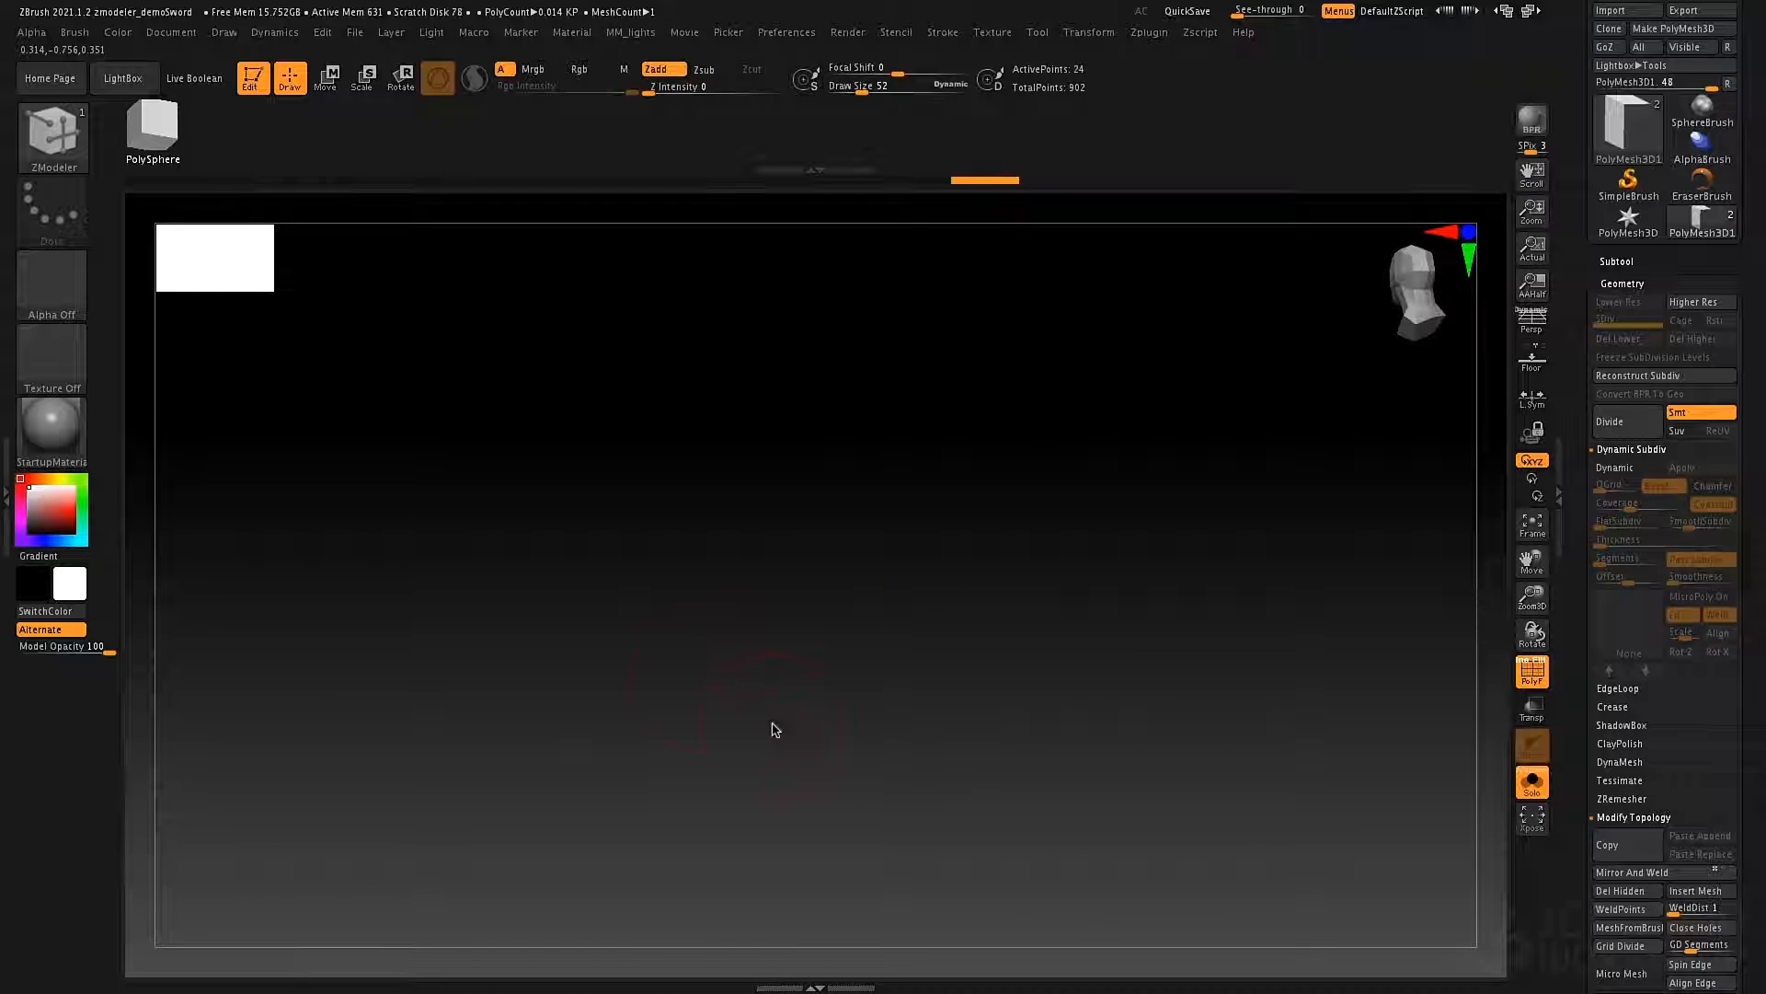
# Turn on double-sided display for the stair-shaped strip and view it from the other side.
pyautogui.scroll(-15, 1568, 864)
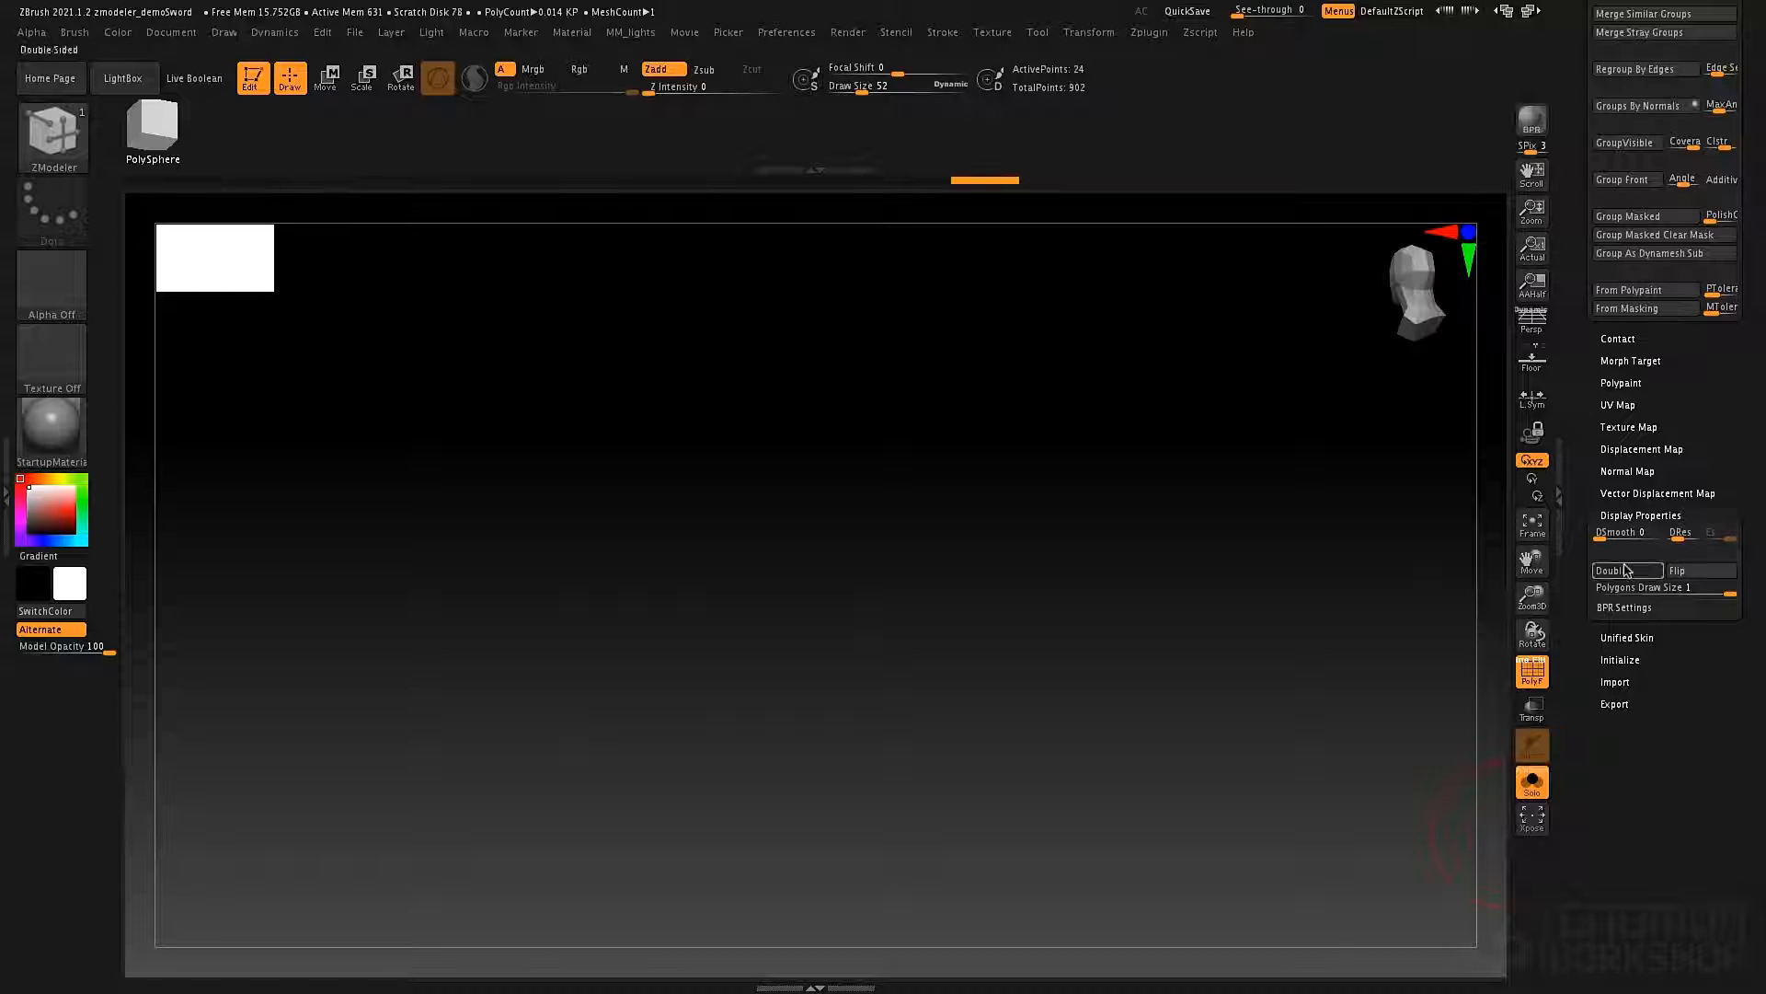
pyautogui.click(1625, 571)
pyautogui.moveTo(907, 635); pyautogui.dragTo(993, 707)
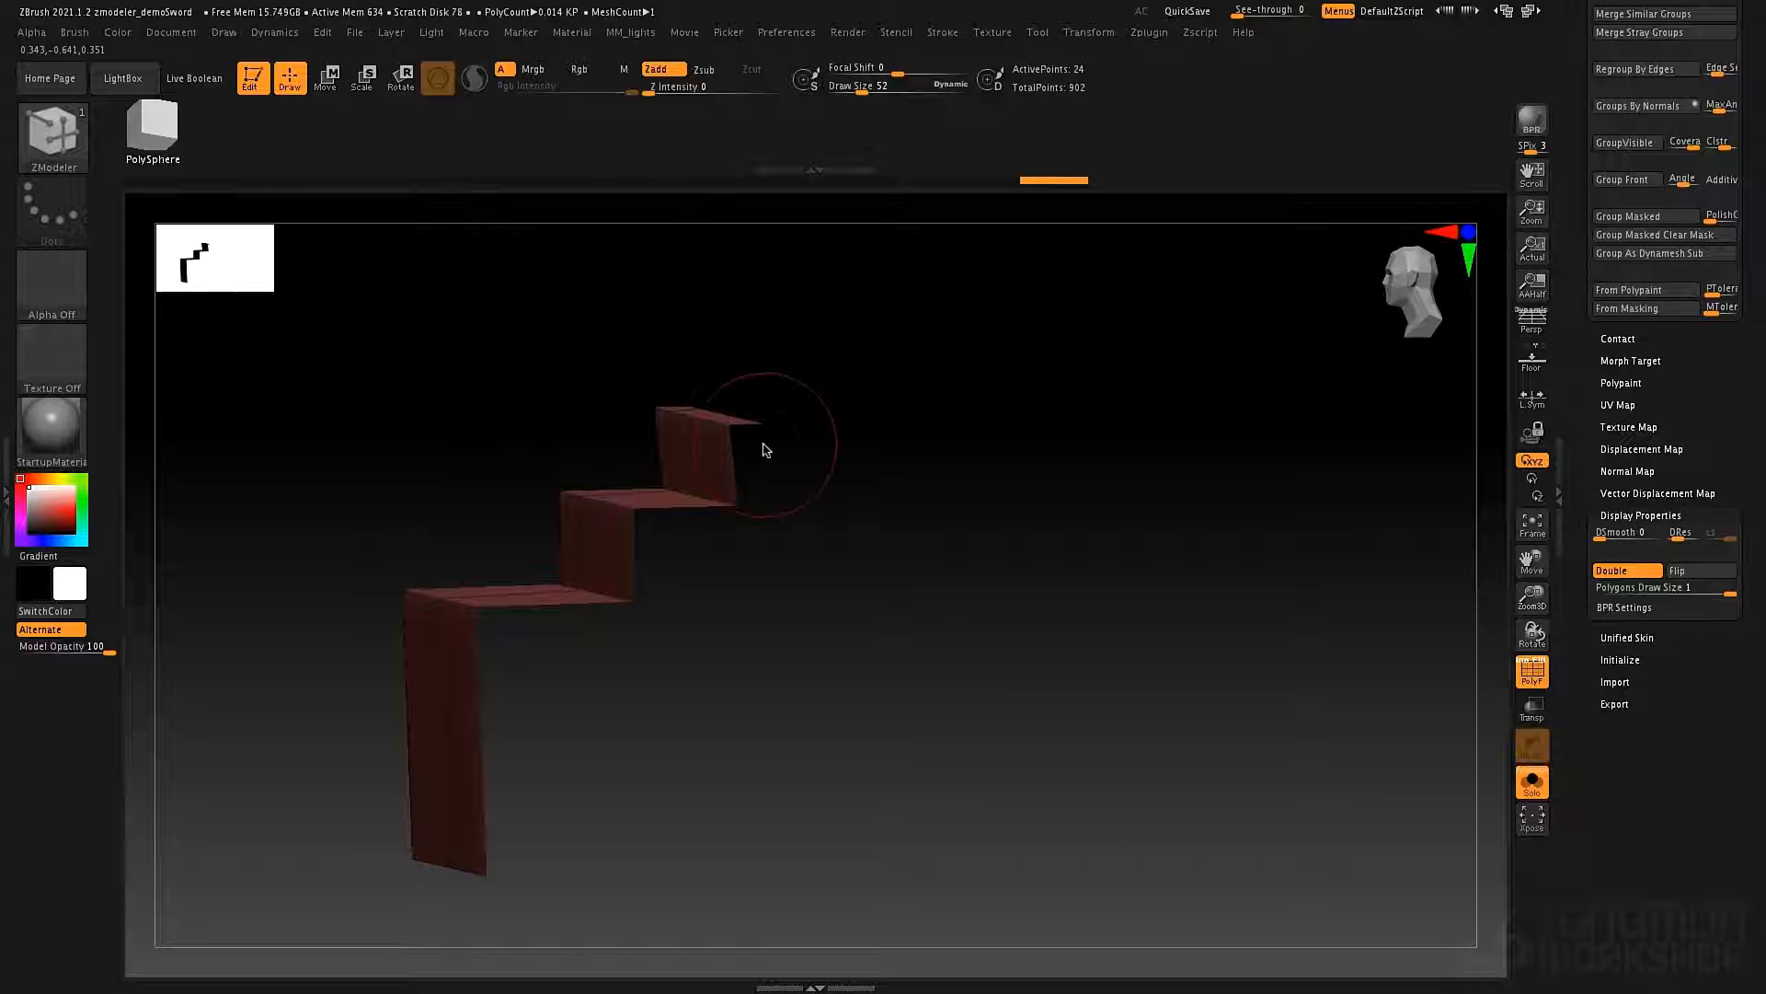
# Try extruding the stair-shaped strip's side edge loop outward, and undo all extrusions back to the flat plane.
pyautogui.moveTo(736, 427); pyautogui.dragTo(845, 549)
pyautogui.hotkey('ctrl', 'z')
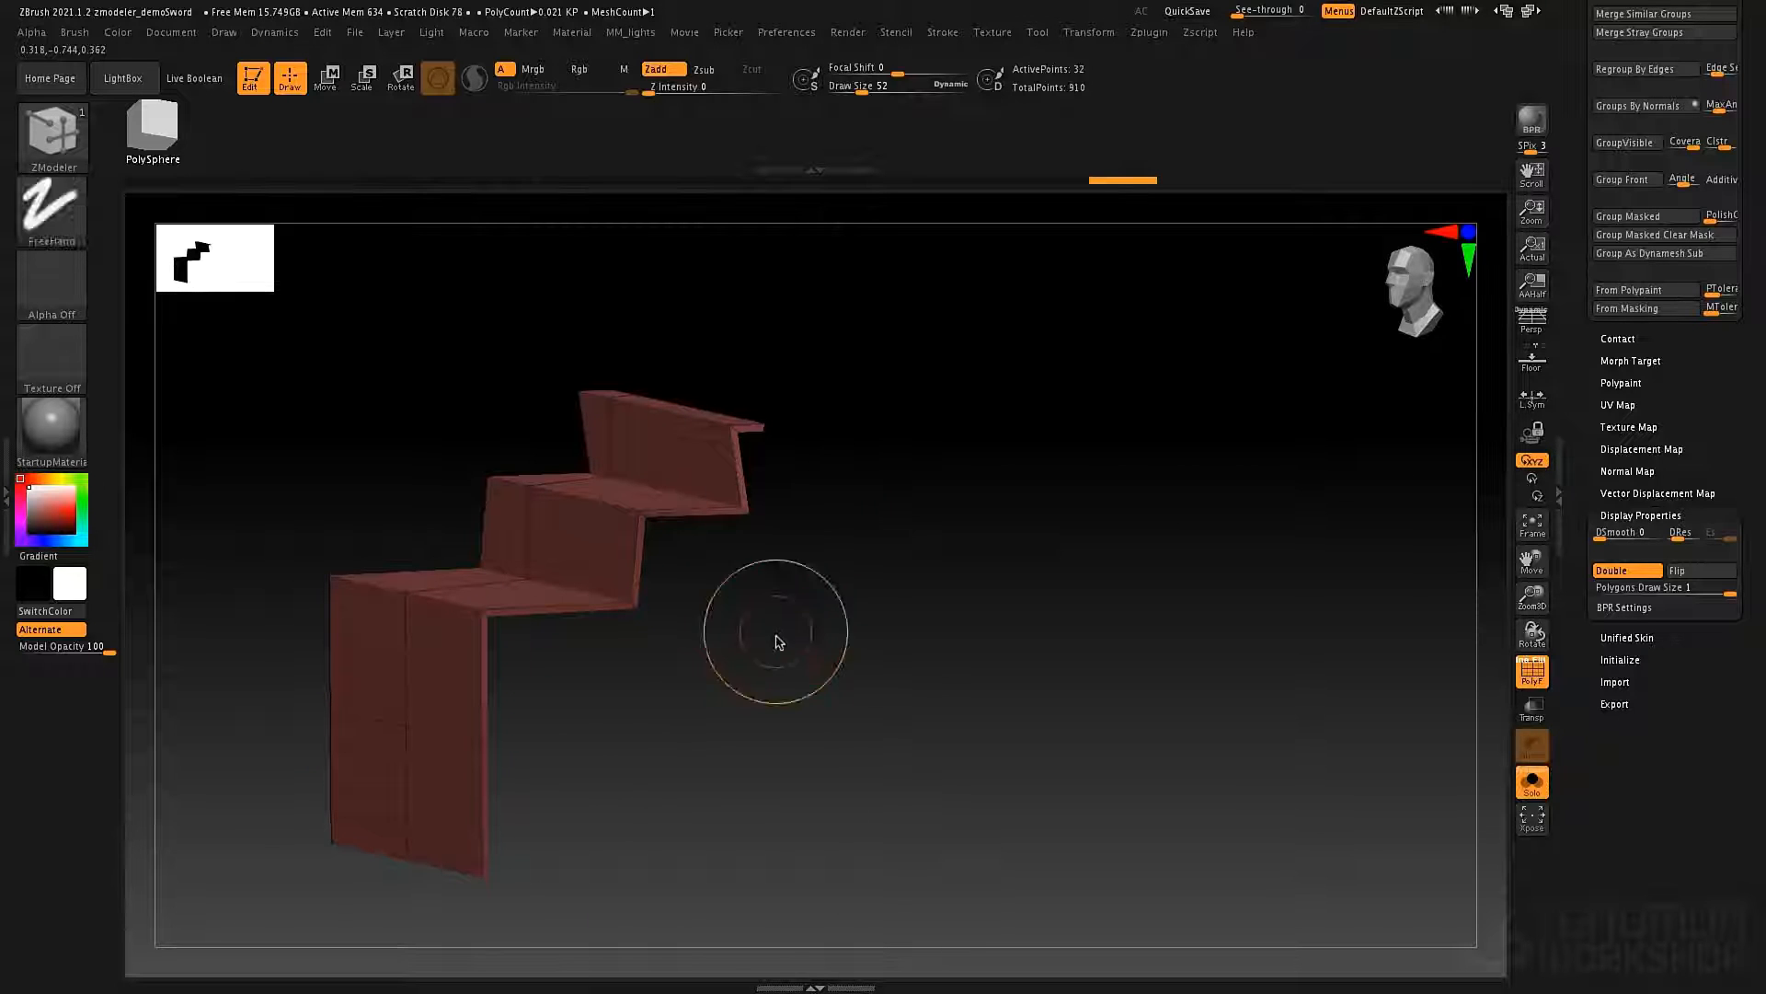
pyautogui.moveTo(667, 598)
pyautogui.mouseDown()
pyautogui.moveTo(938, 733)
pyautogui.moveTo(829, 732)
pyautogui.moveTo(925, 766)
pyautogui.mouseUp()
pyautogui.hotkey('ctrl', 'z')
pyautogui.hotkey('ctrl', 'z')
pyautogui.hotkey('ctrl', 'z')
pyautogui.hotkey('ctrl', 'z')
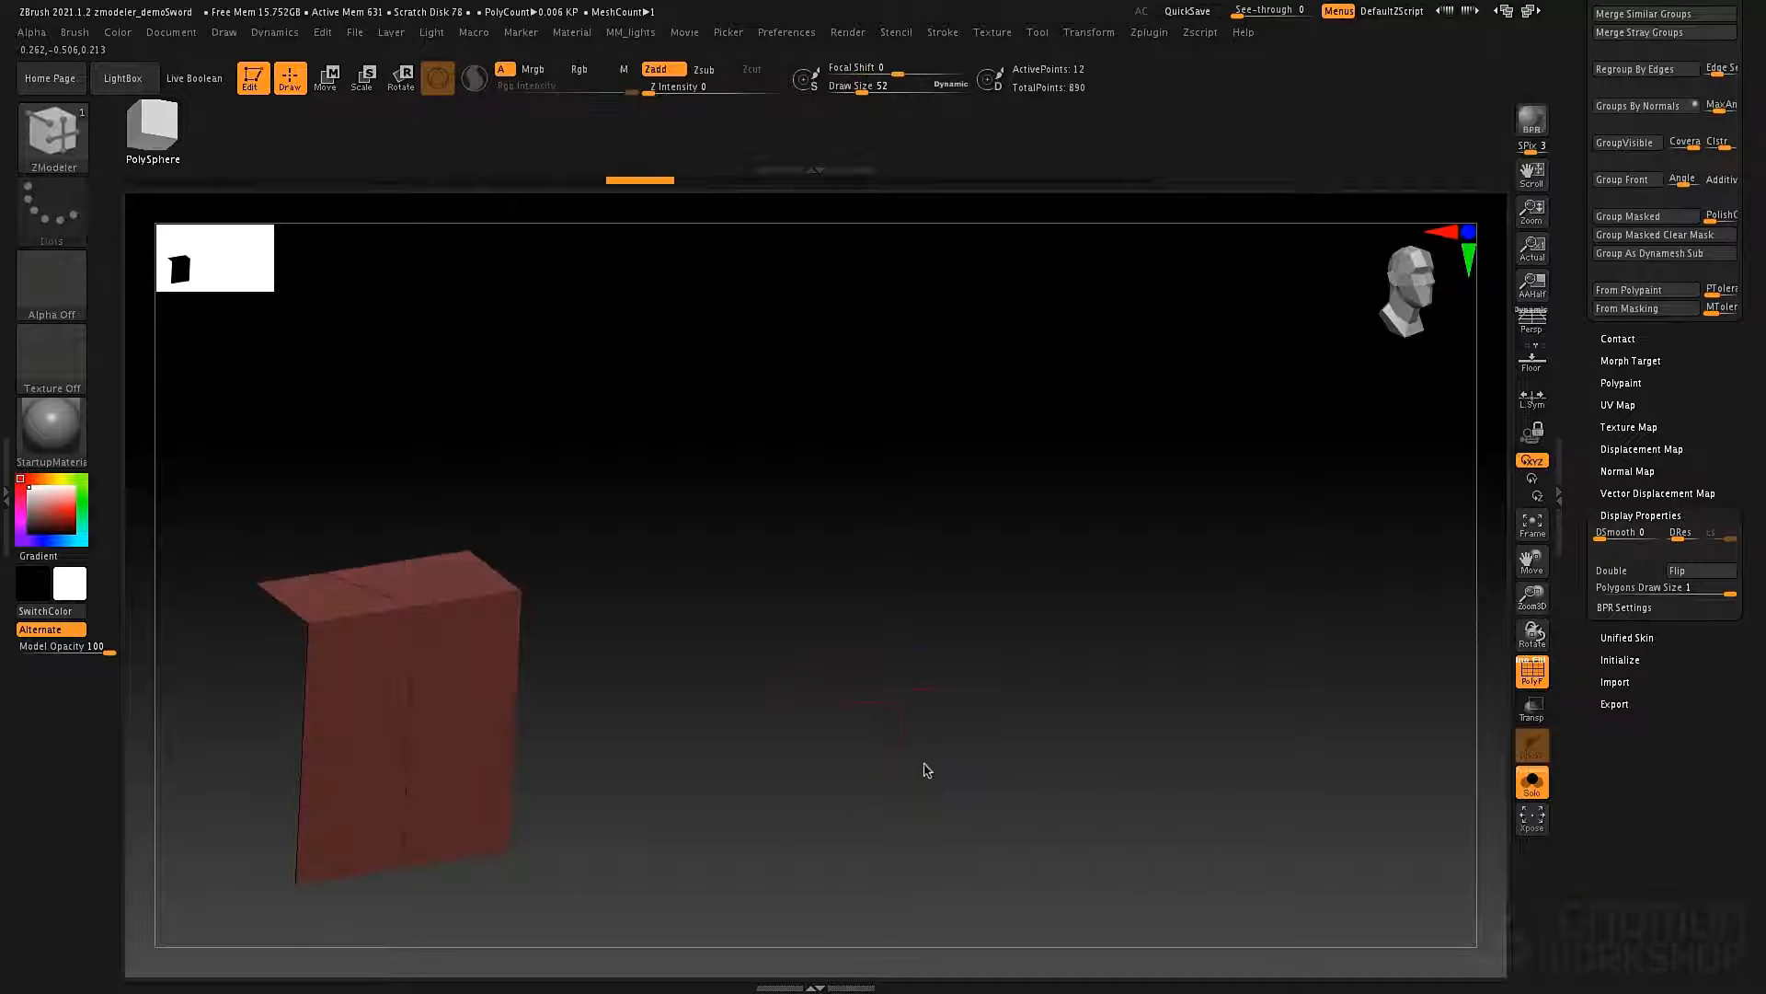
pyautogui.hotkey('ctrl', 'z')
# Turn off Solo mode to show the hilt and view it with the plane straight from the front.
pyautogui.keyDown('shift'); pyautogui.moveTo(817, 632); pyautogui.dragTo(1047, 525); pyautogui.keyUp('shift')
pyautogui.click(1533, 782)
pyautogui.keyDown('alt'); pyautogui.moveTo(919, 643); pyautogui.dragTo(822, 607); pyautogui.keyUp('alt')
pyautogui.keyDown('alt'); pyautogui.moveTo(791, 546); pyautogui.dragTo(796, 589); pyautogui.keyUp('alt')
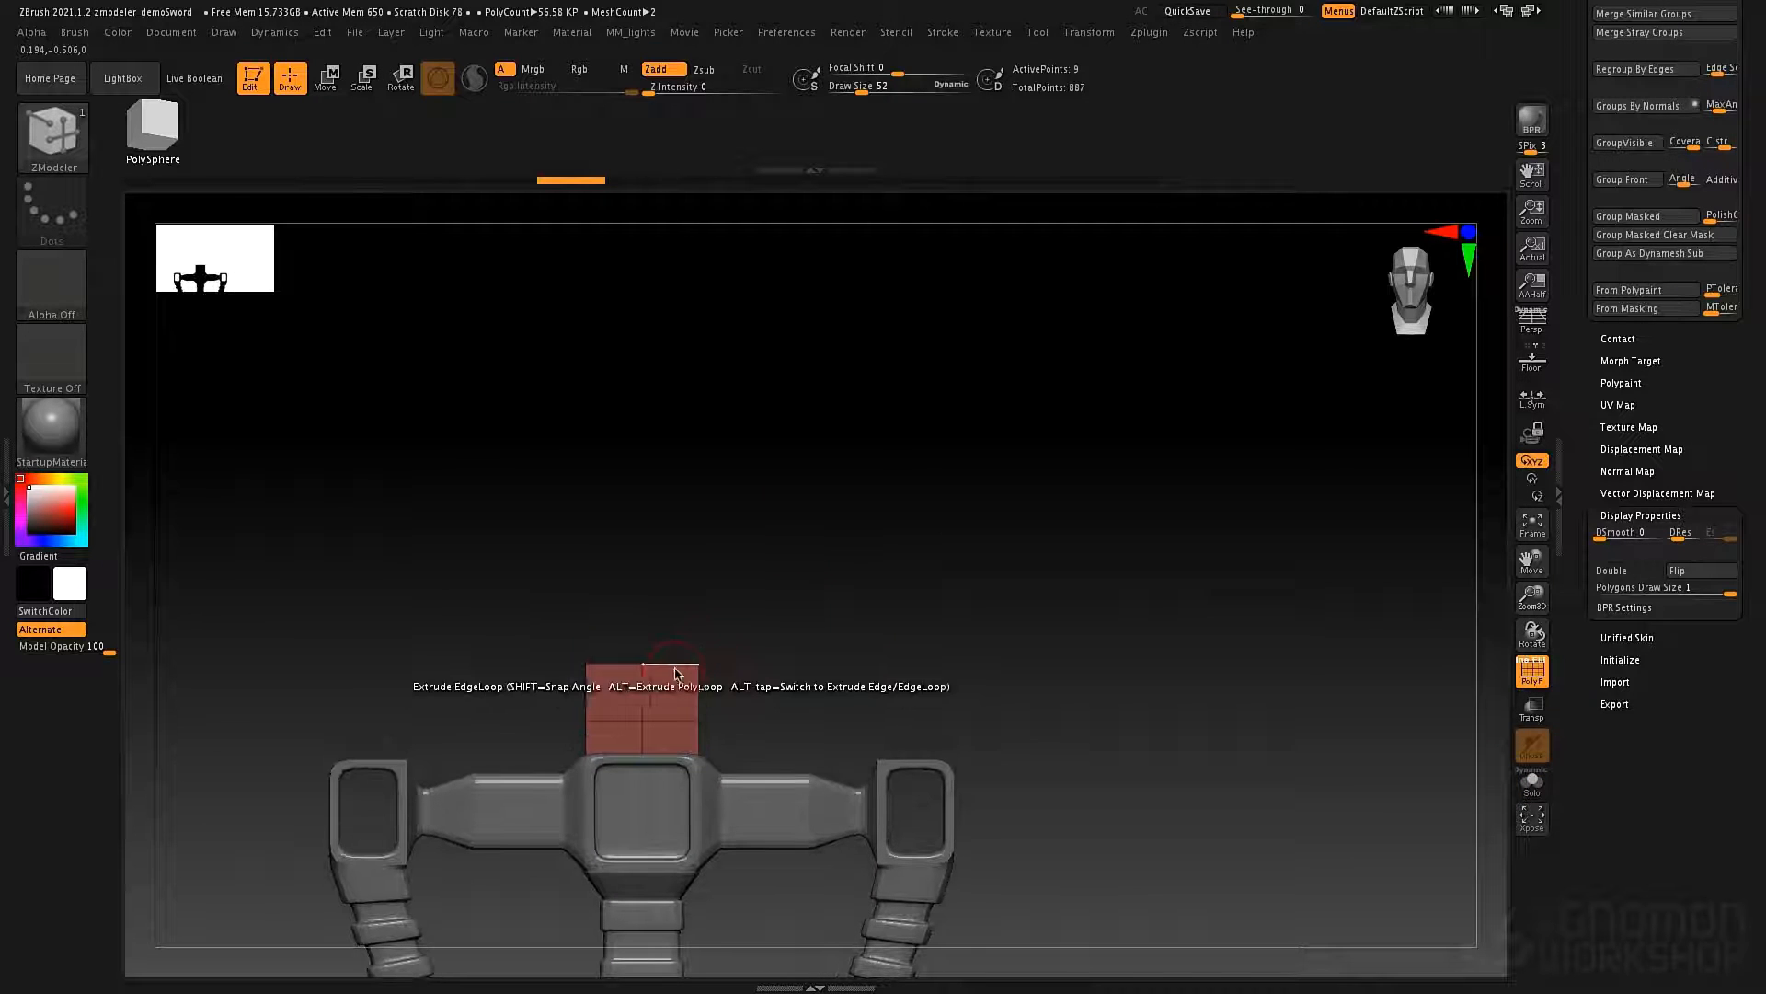
# Set the edge Extrude to Planar Angle and switch it from Single Row to Num Rows 25.
pyautogui.click(665, 661)
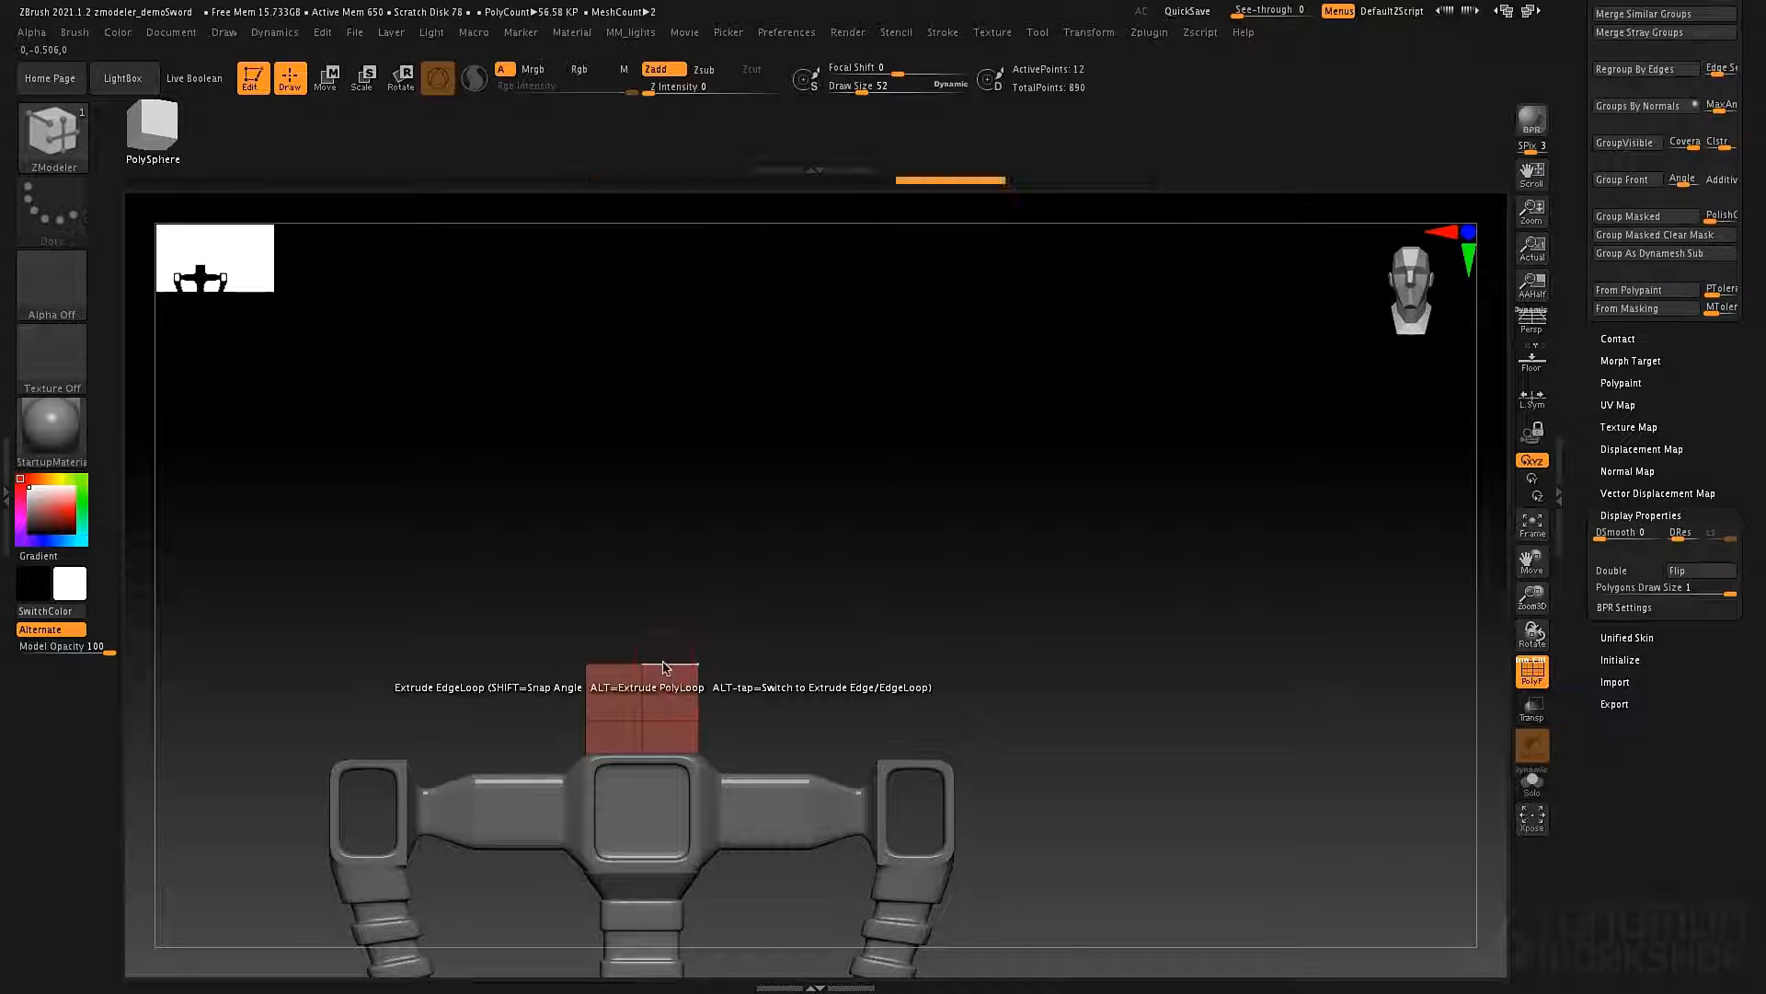
pyautogui.press('space')
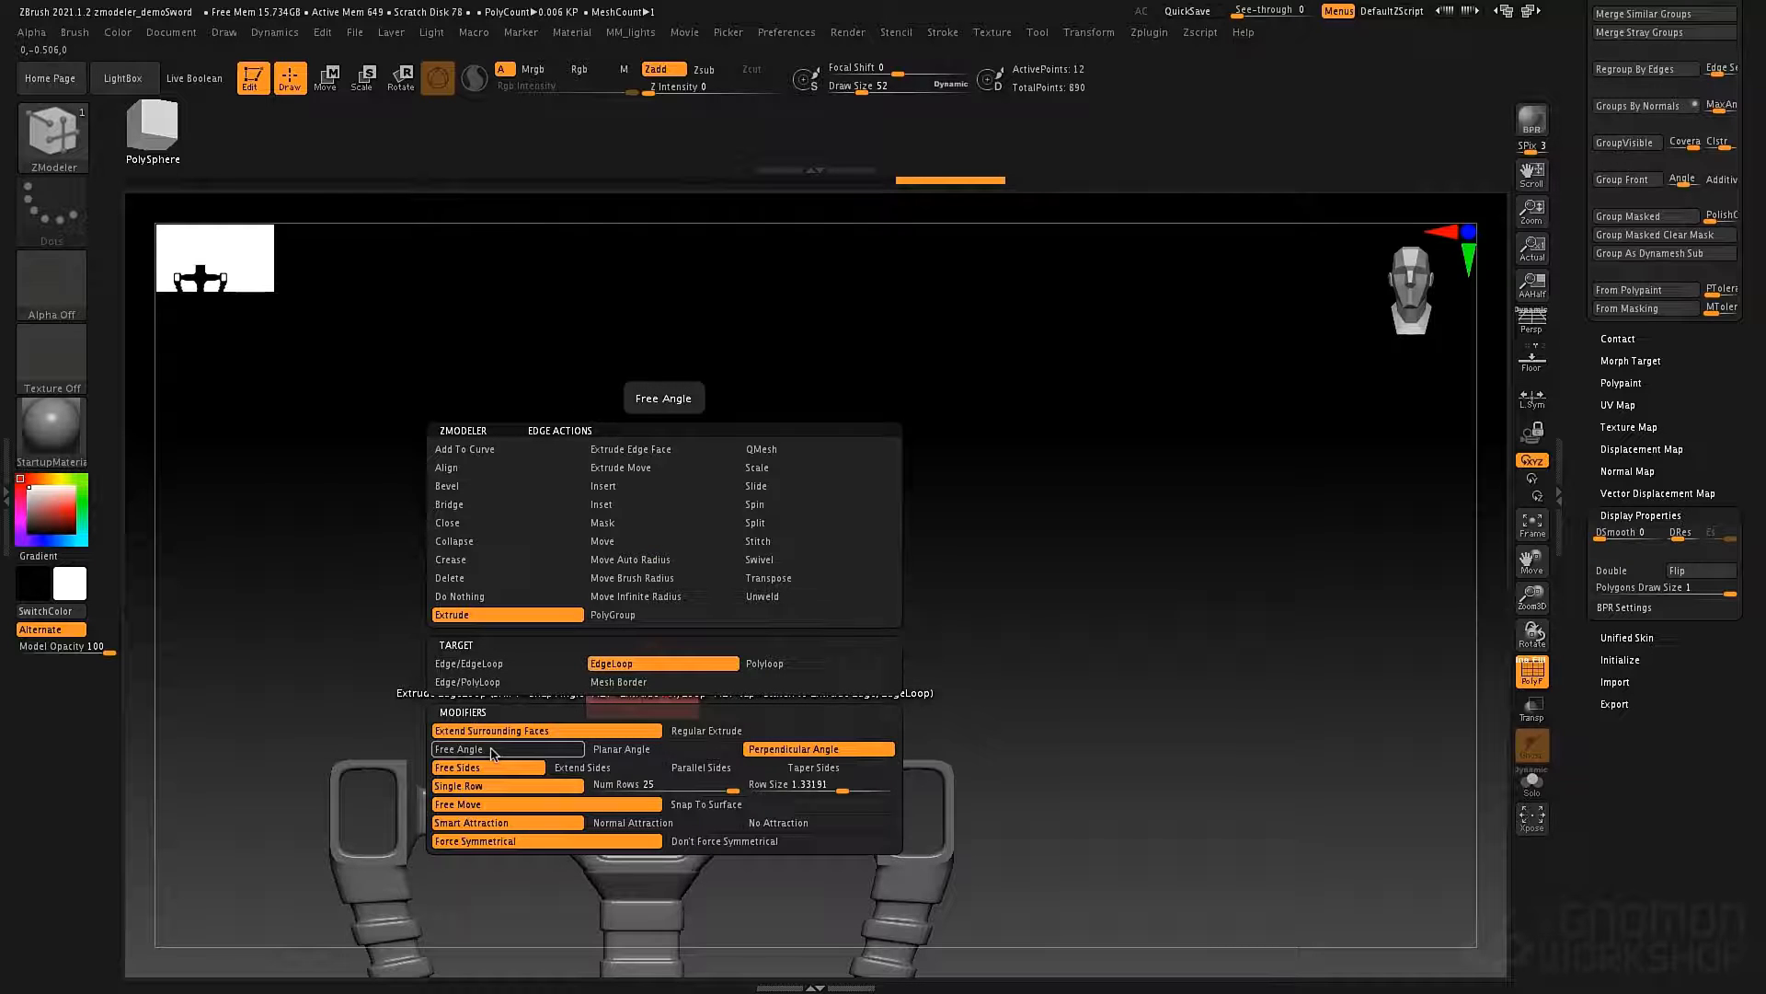
pyautogui.click(633, 755)
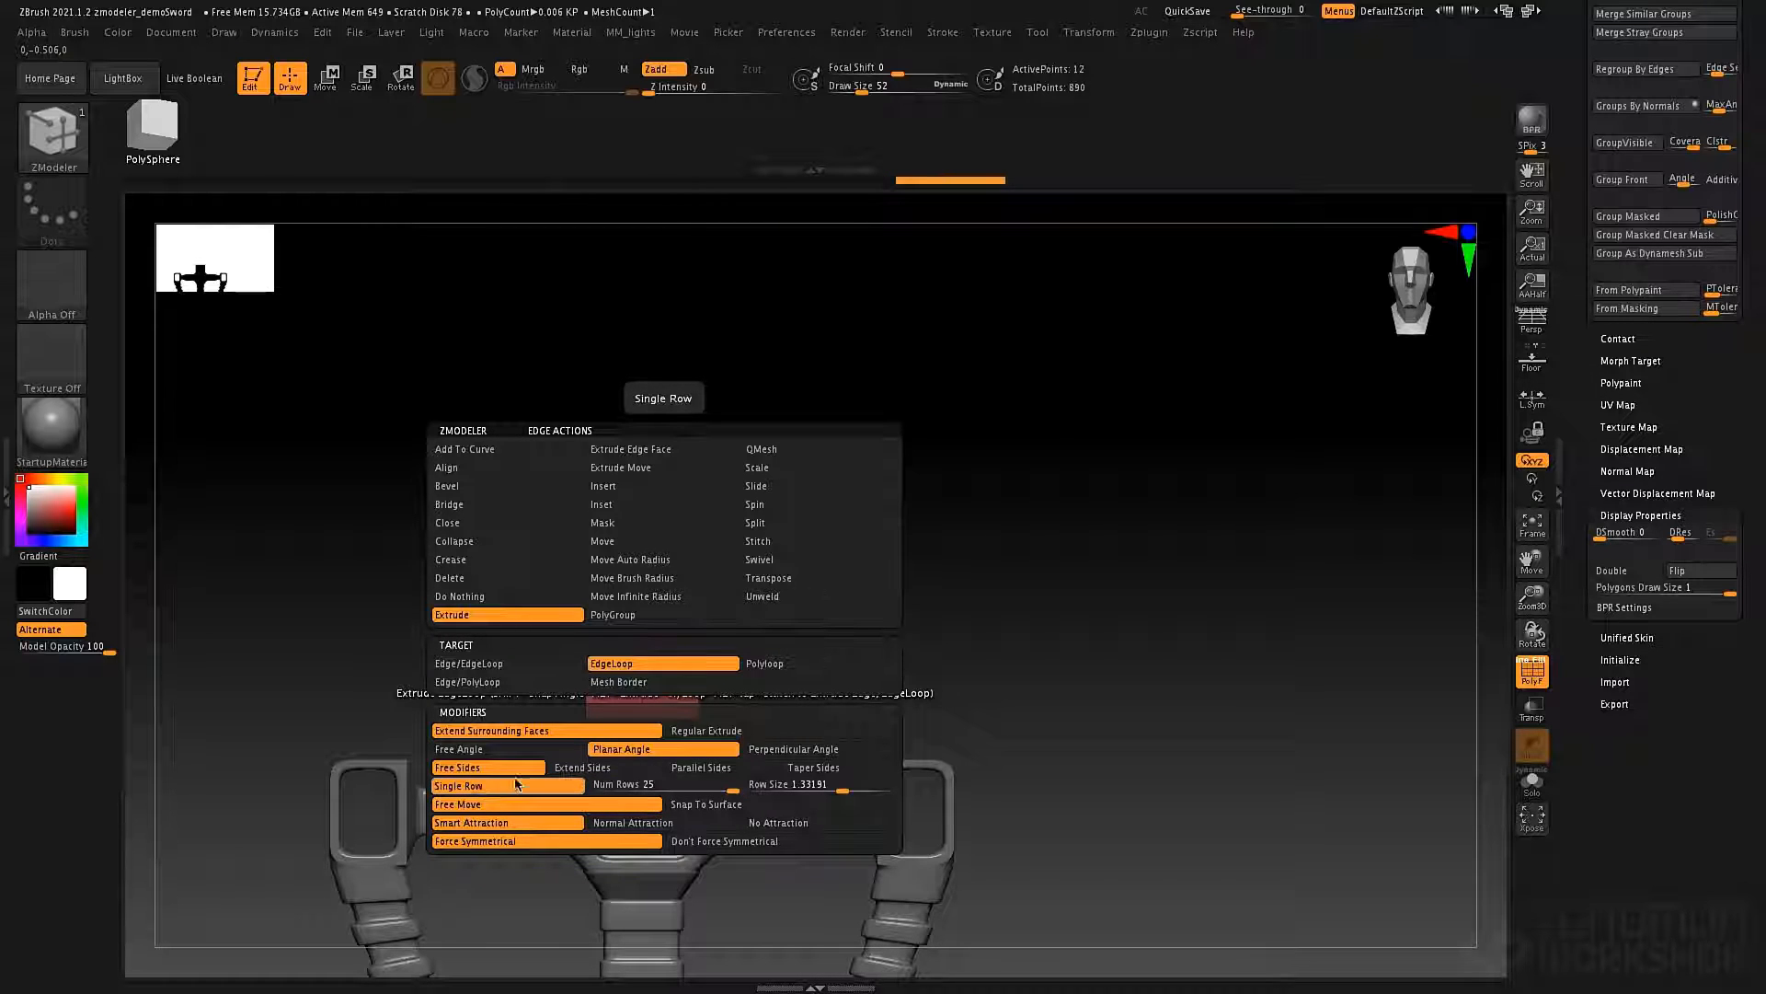
pyautogui.click(681, 786)
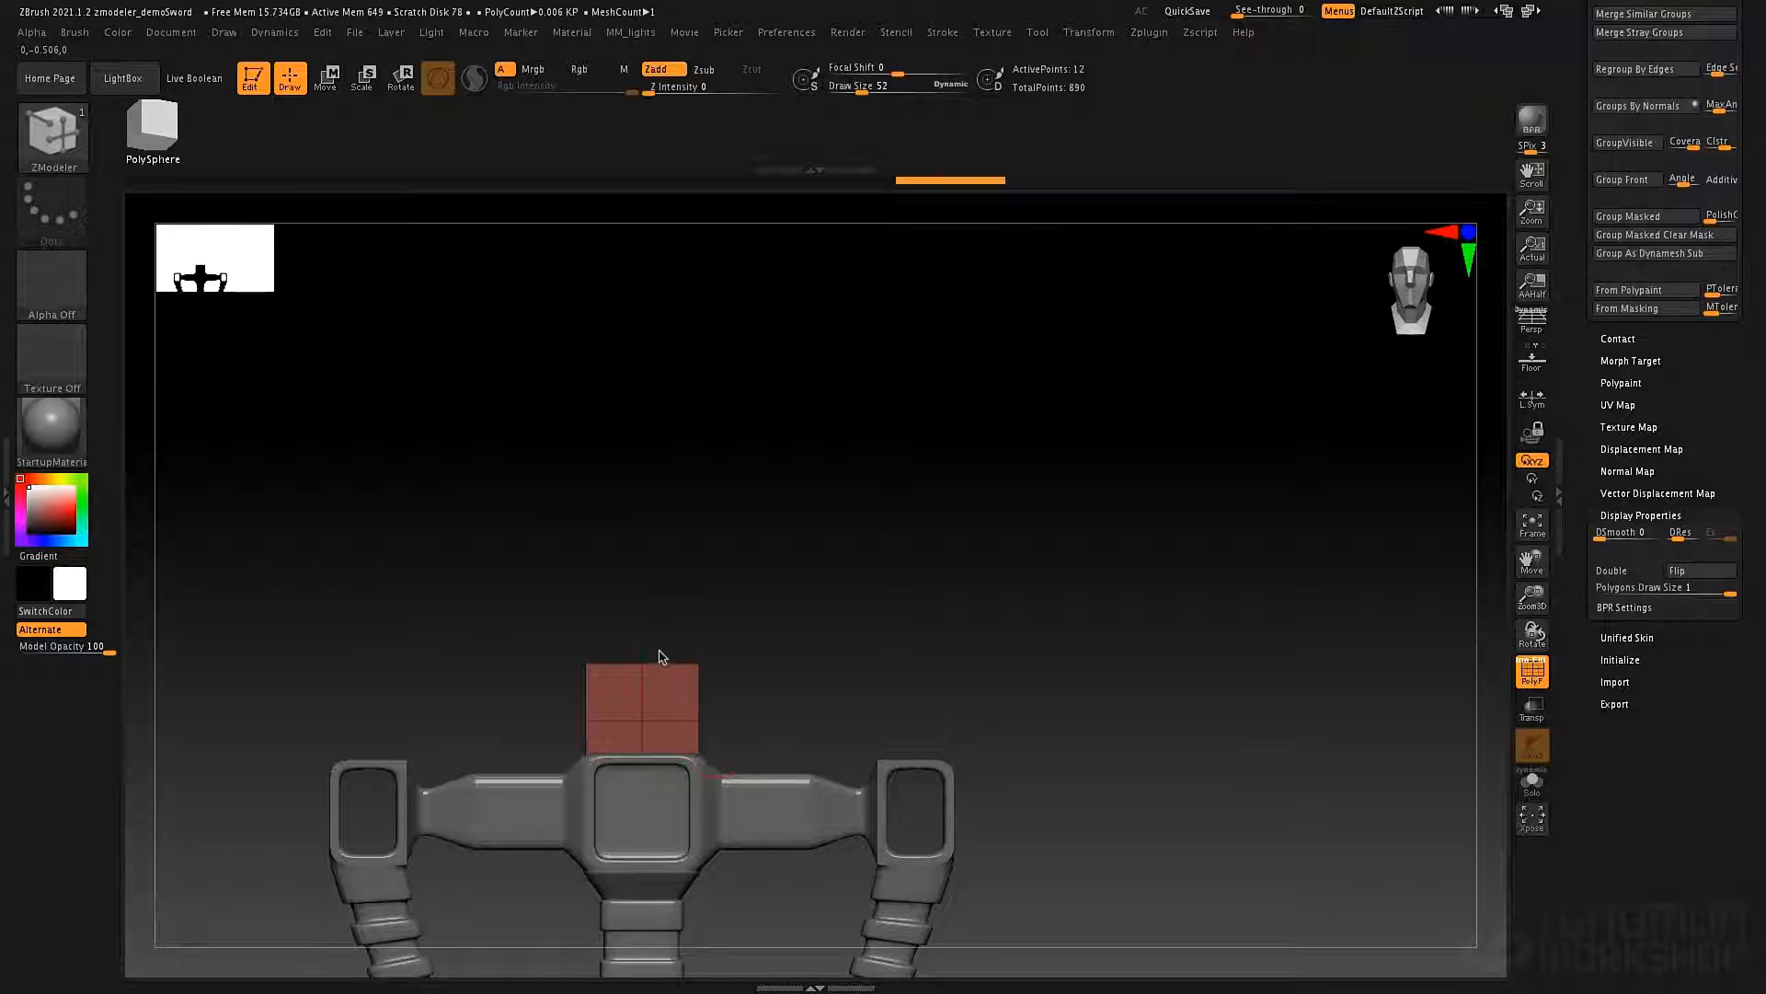
pyautogui.press('space')
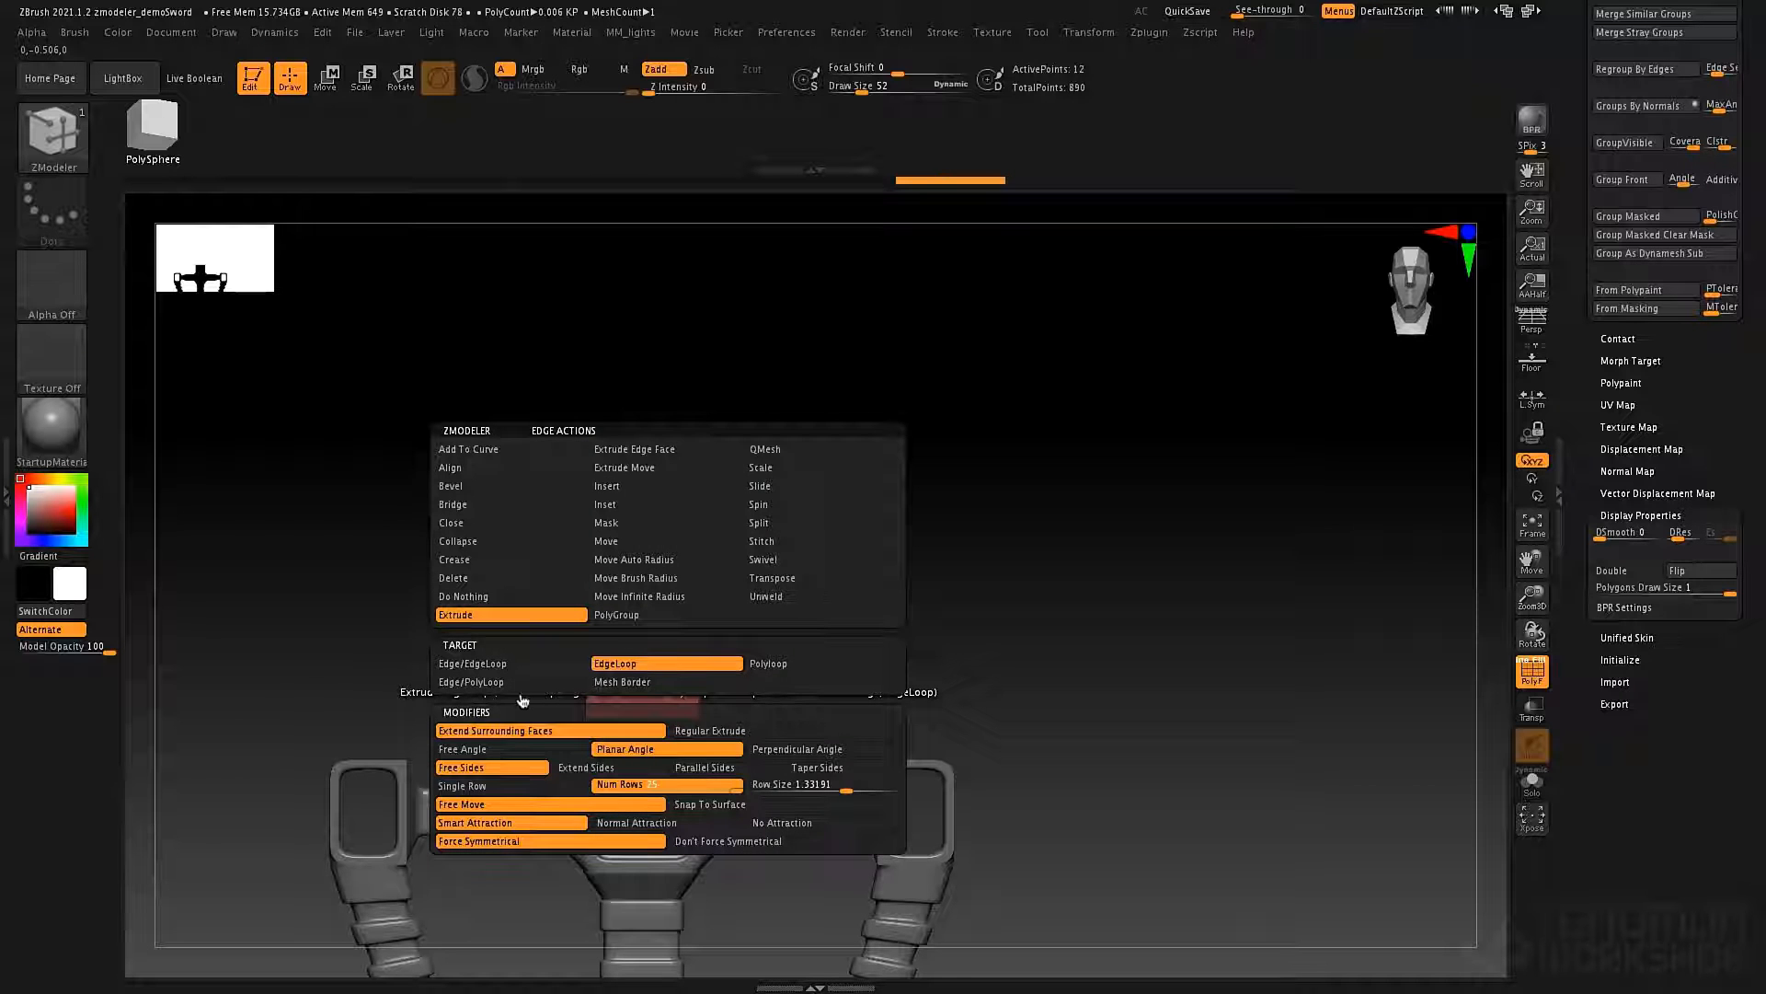
pyautogui.click(502, 749)
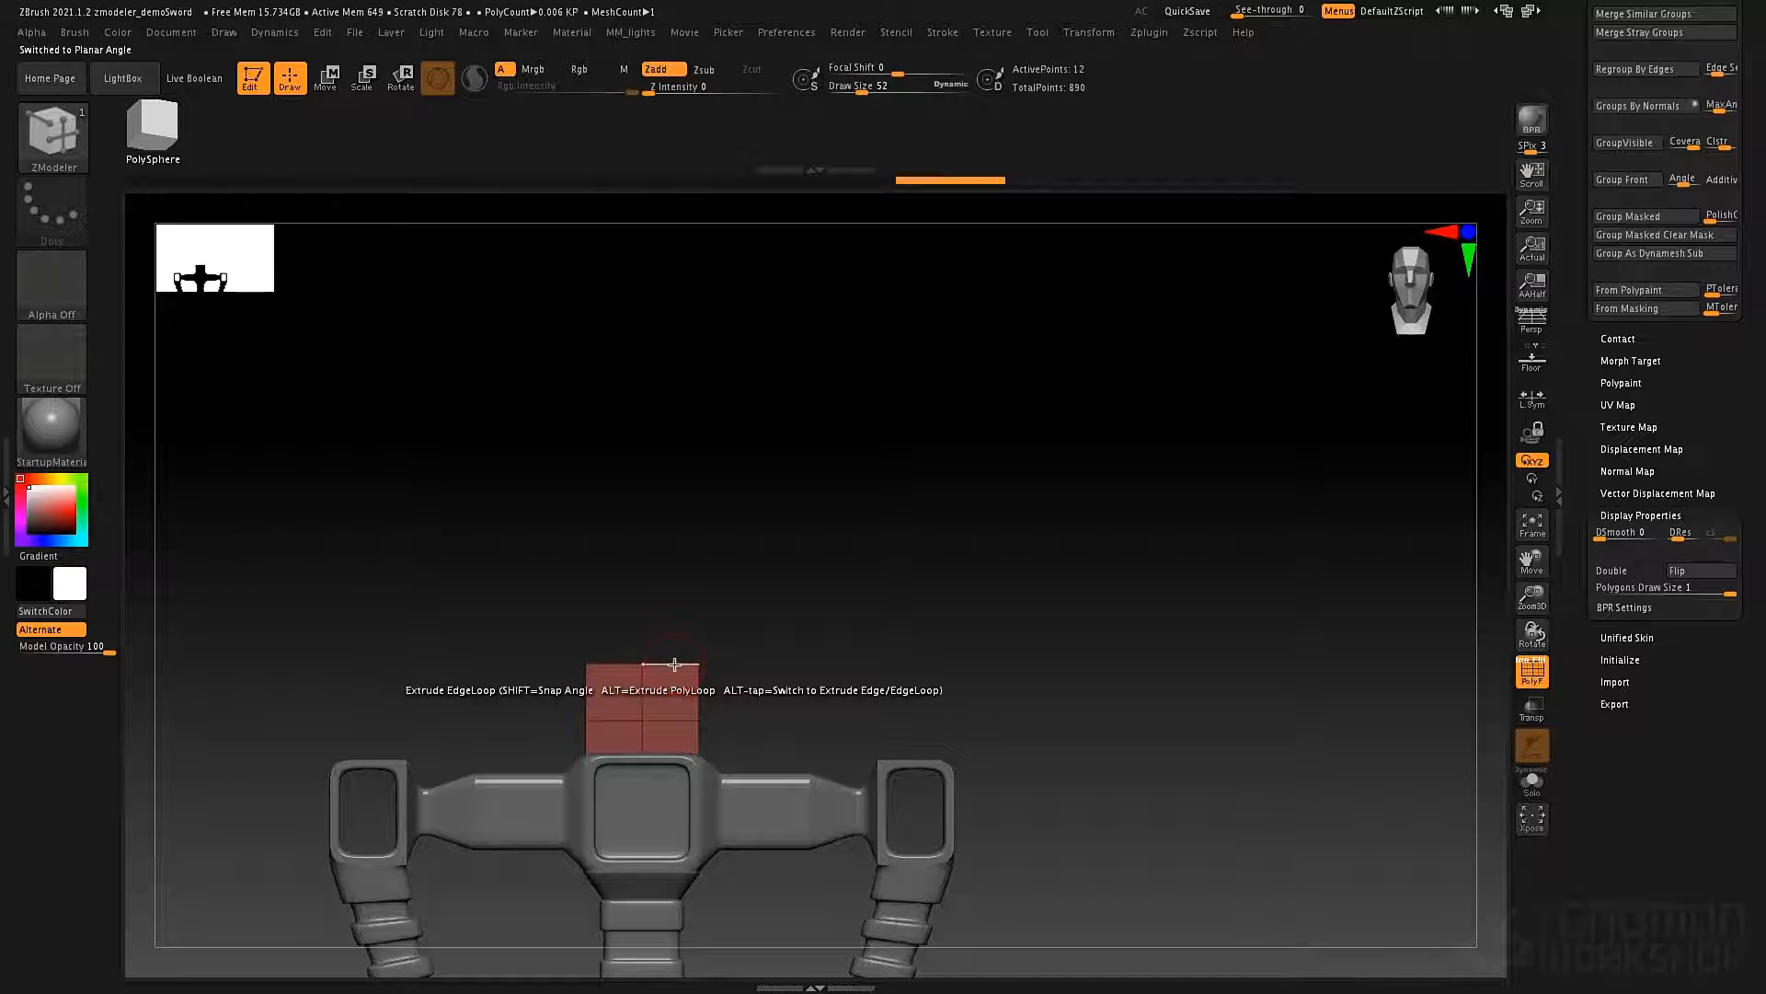
# Try extruding the plane's upper edge loop upward in multiple rows, and undo it.
pyautogui.moveTo(681, 648); pyautogui.dragTo(709, 505)
pyautogui.click(679, 599)
pyautogui.moveTo(697, 620)
pyautogui.mouseDown(button='right')
pyautogui.moveTo(690, 588)
pyautogui.moveTo(741, 690)
pyautogui.moveTo(809, 707)
pyautogui.mouseUp(button='right')
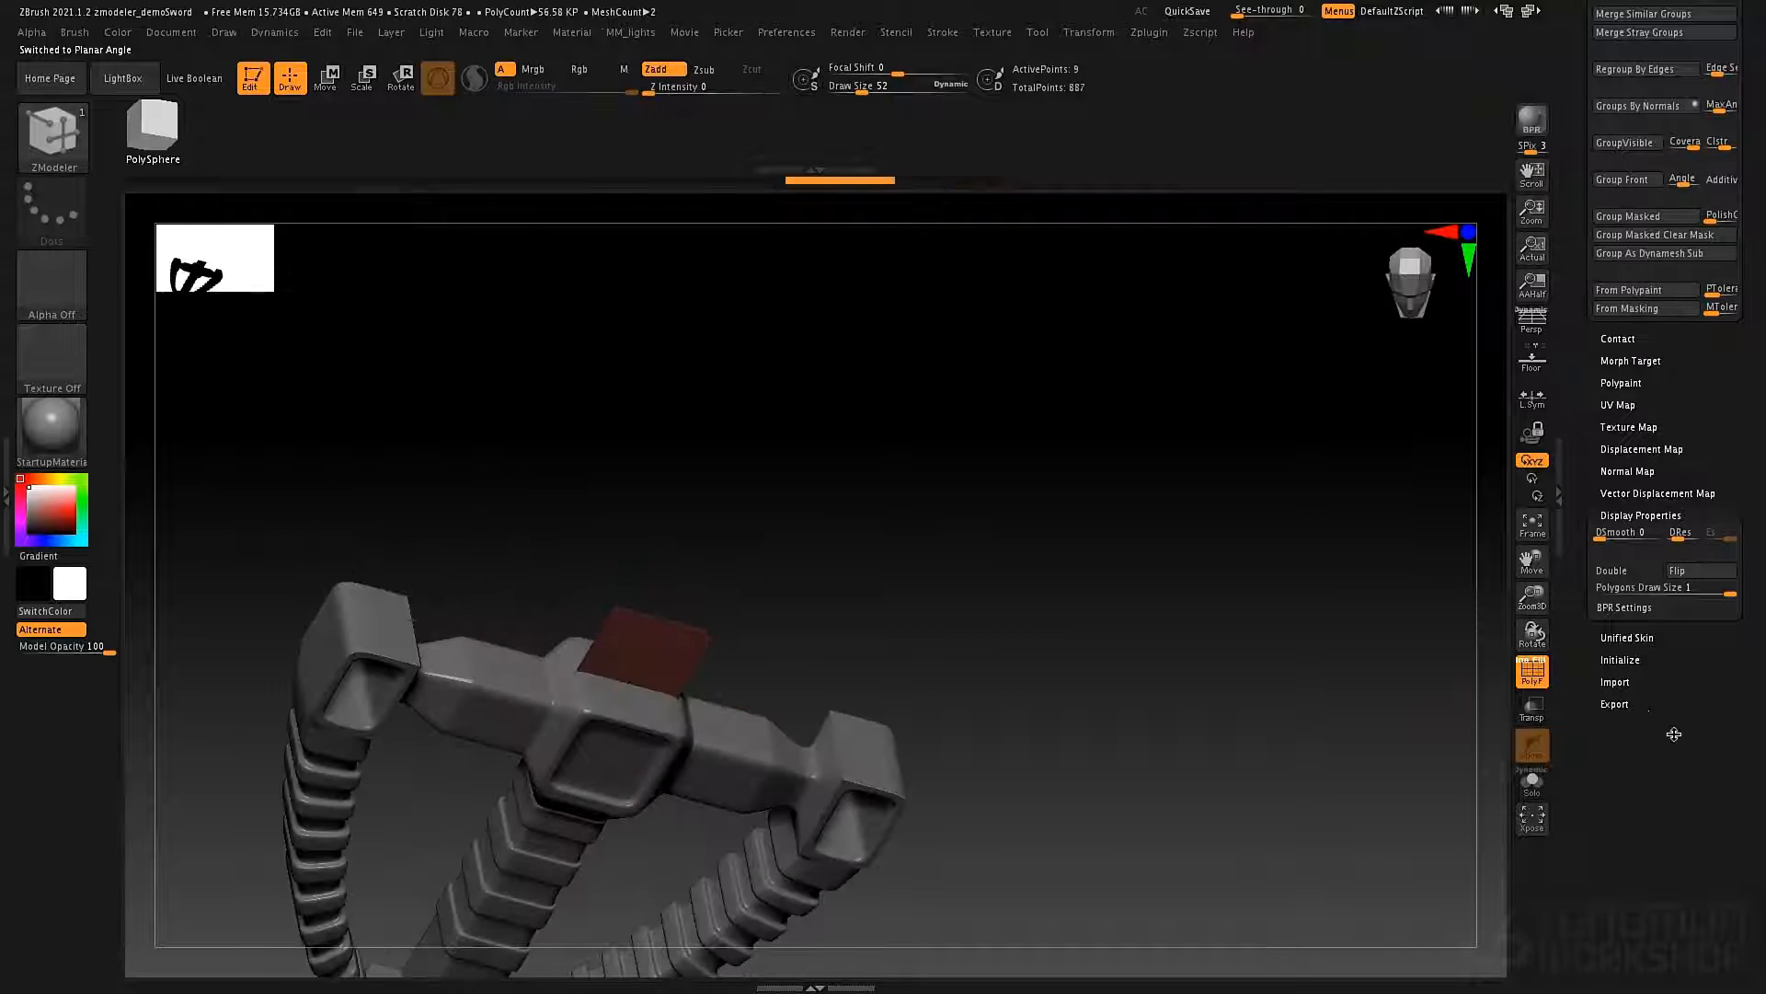
# Turn on double-sided display for the plane above the hilt and view it at an angle.
pyautogui.click(1624, 571)
pyautogui.moveTo(875, 556); pyautogui.dragTo(820, 619, button='right')
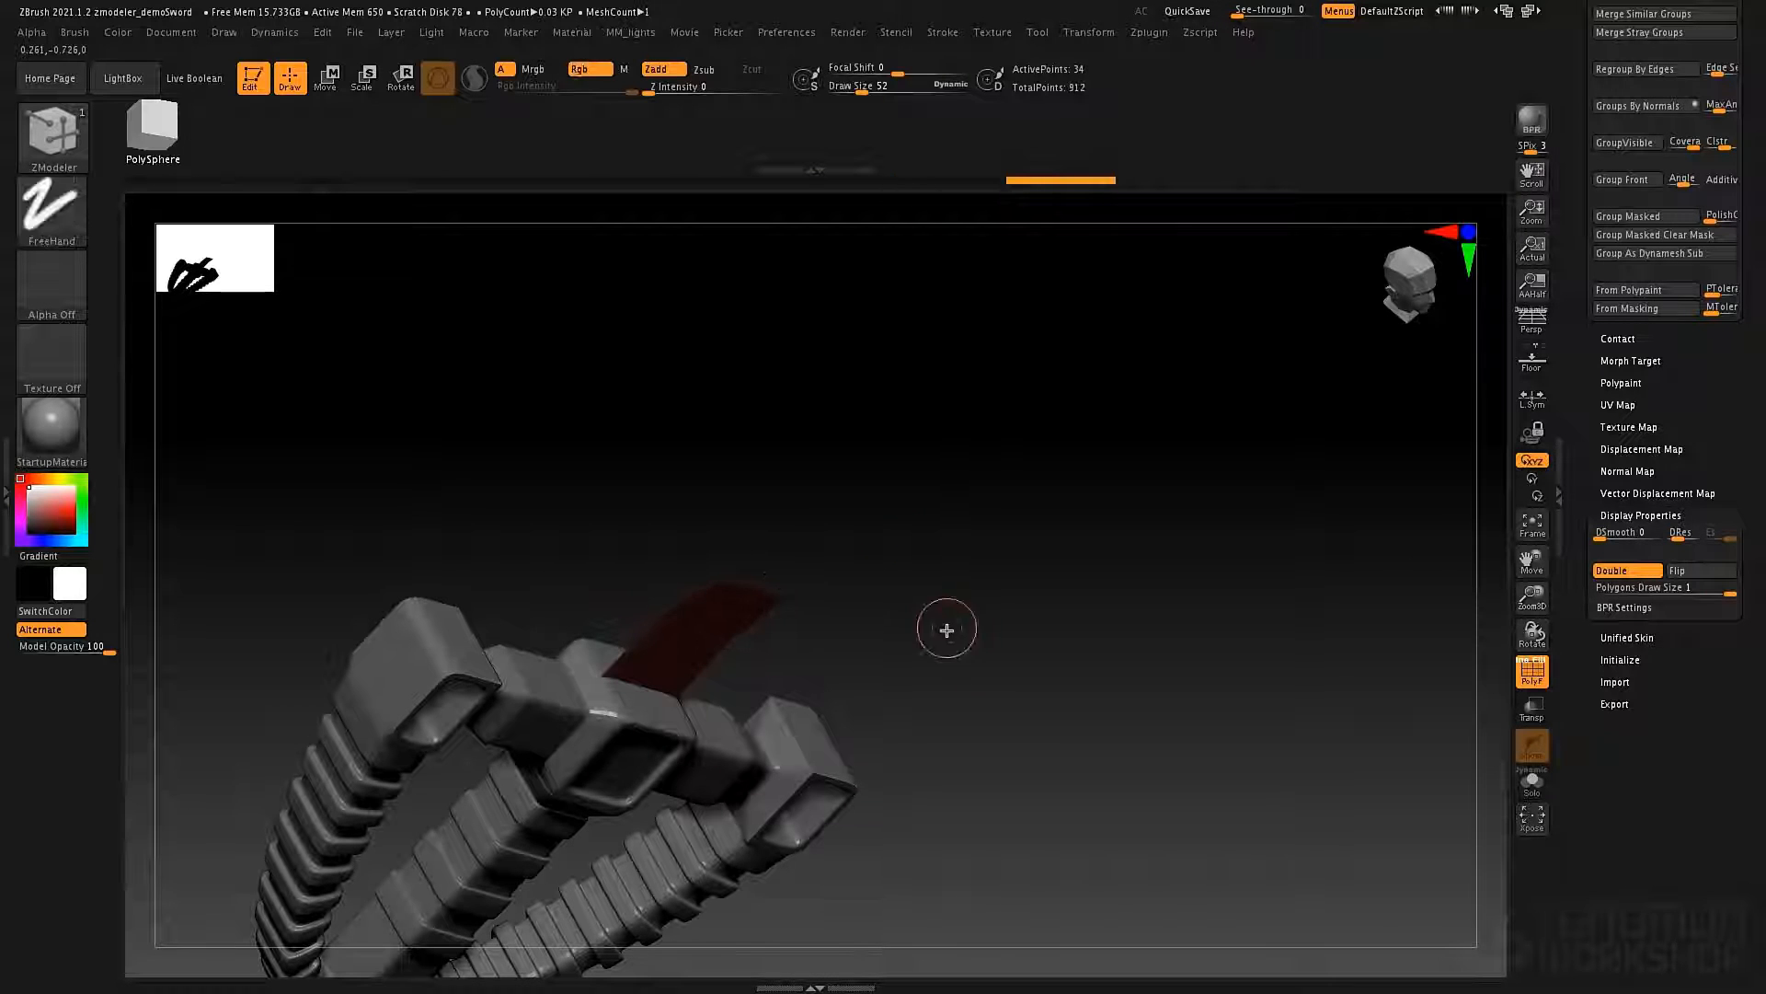
# Try extruding the plane's upper edge loop straight up in 25 rows, and undo it.
pyautogui.moveTo(946, 627); pyautogui.dragTo(679, 635, button='right')
pyautogui.moveTo(679, 634); pyautogui.dragTo(795, 414)
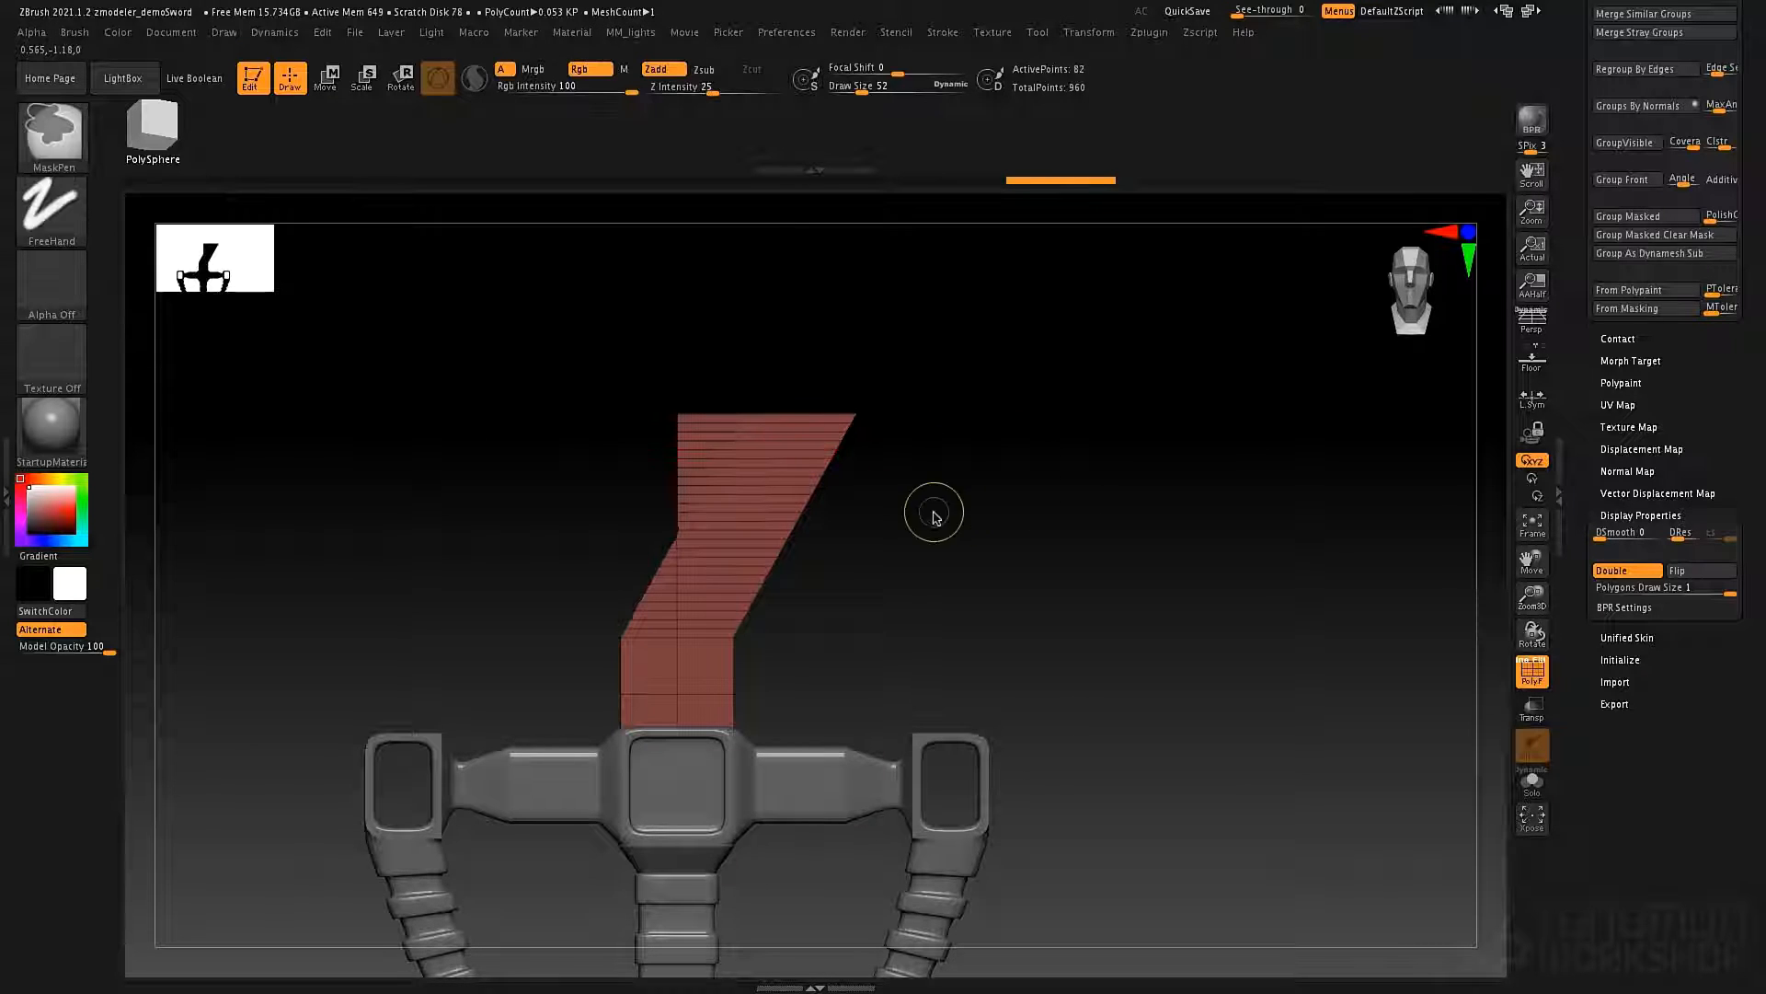
pyautogui.hotkey('ctrl', 'z')
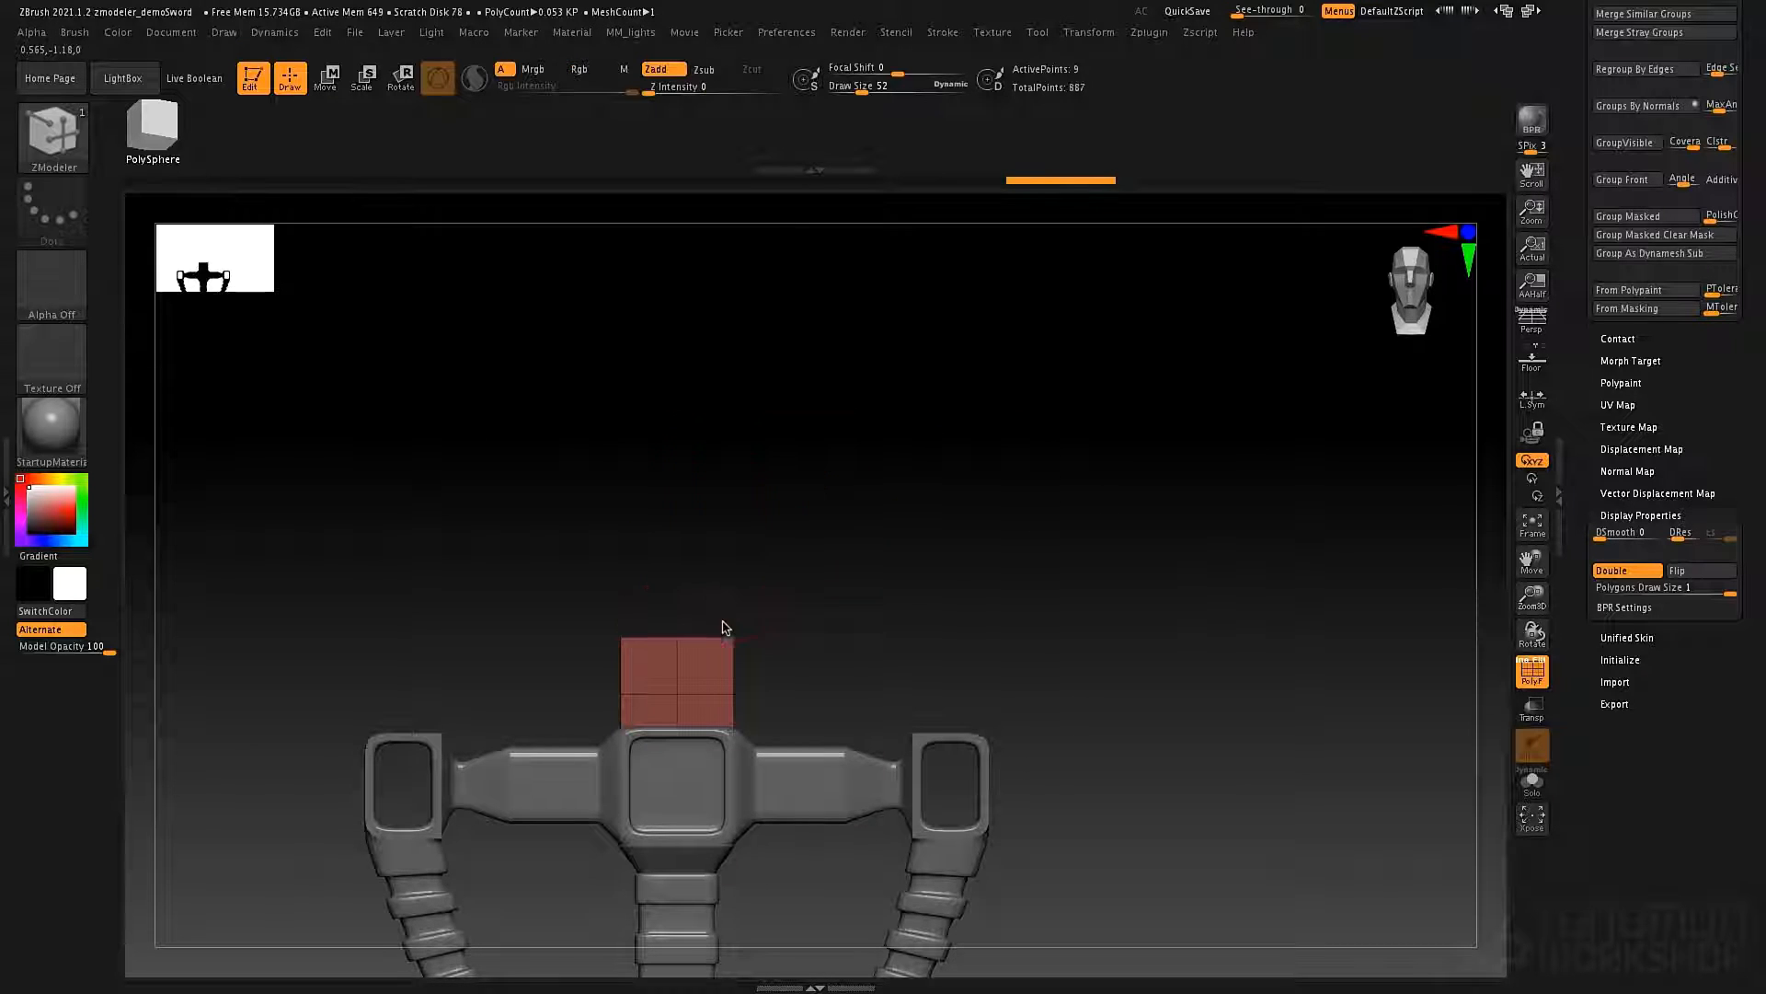
# Extrude the plane's upper edge loop straight up above the hilt as two equal rows.
pyautogui.moveTo(723, 627); pyautogui.dragTo(725, 508)
pyautogui.moveTo(723, 436); pyautogui.dragTo(735, 478)
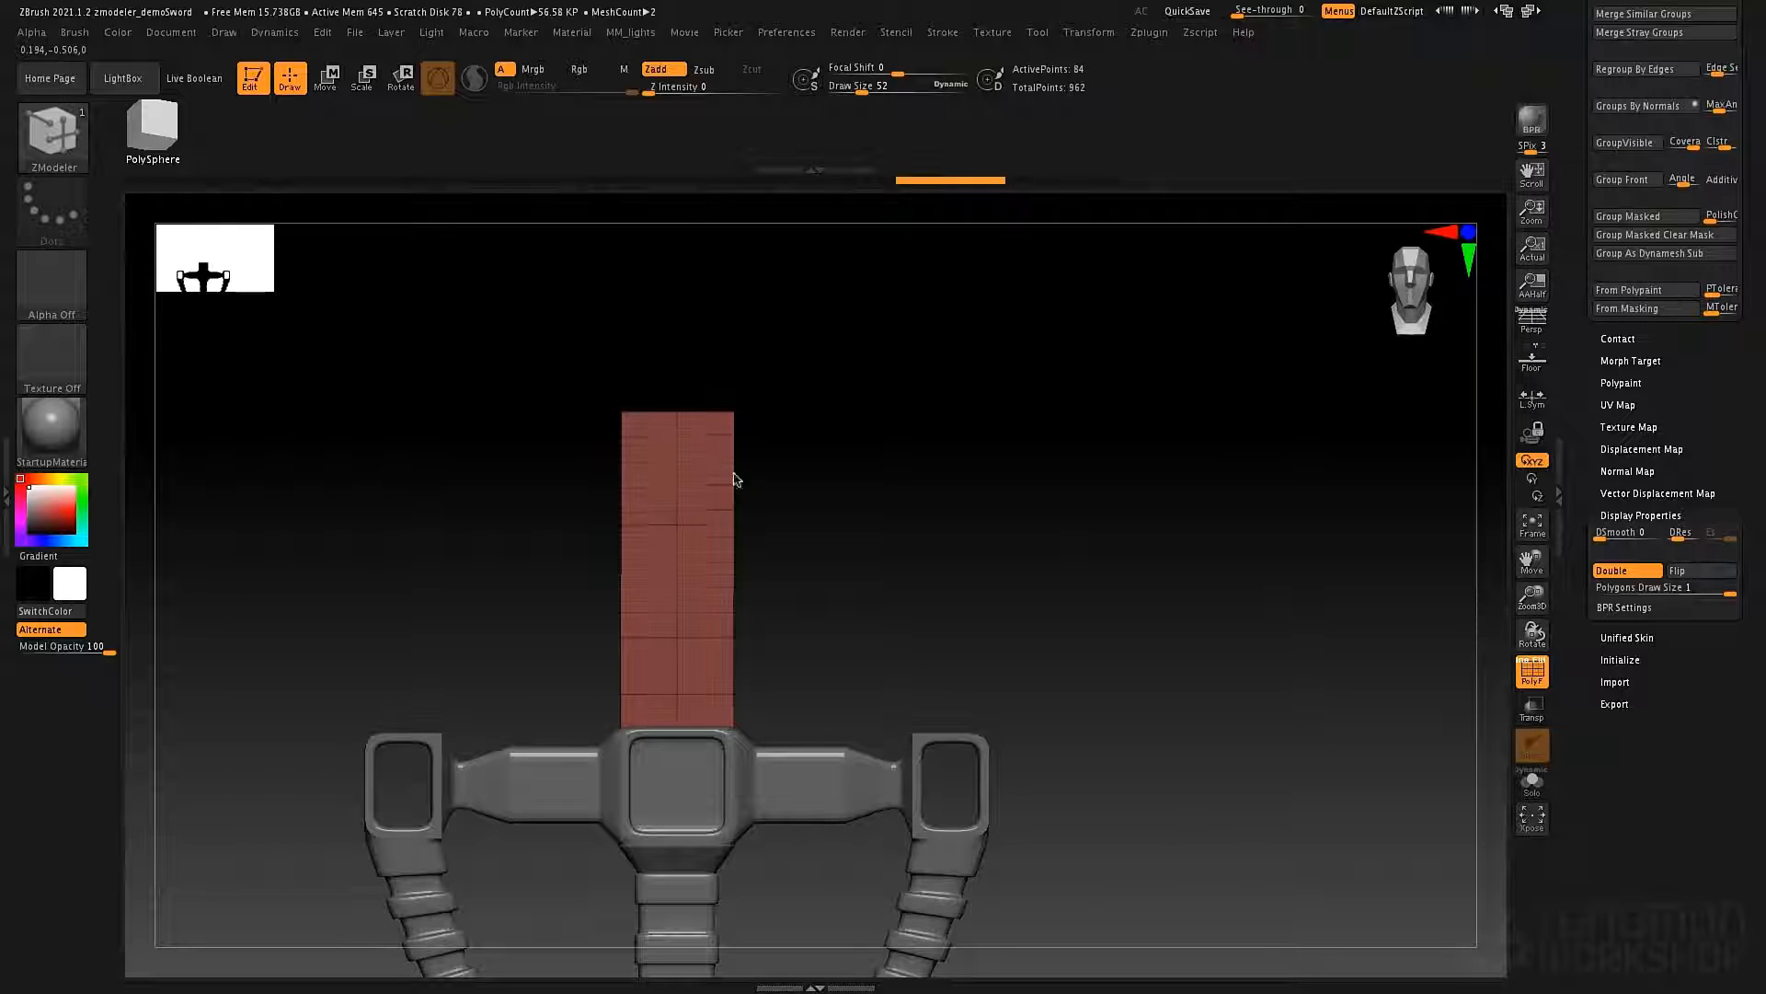
pyautogui.moveTo(727, 405); pyautogui.dragTo(729, 453)
pyautogui.moveTo(736, 395); pyautogui.dragTo(720, 450)
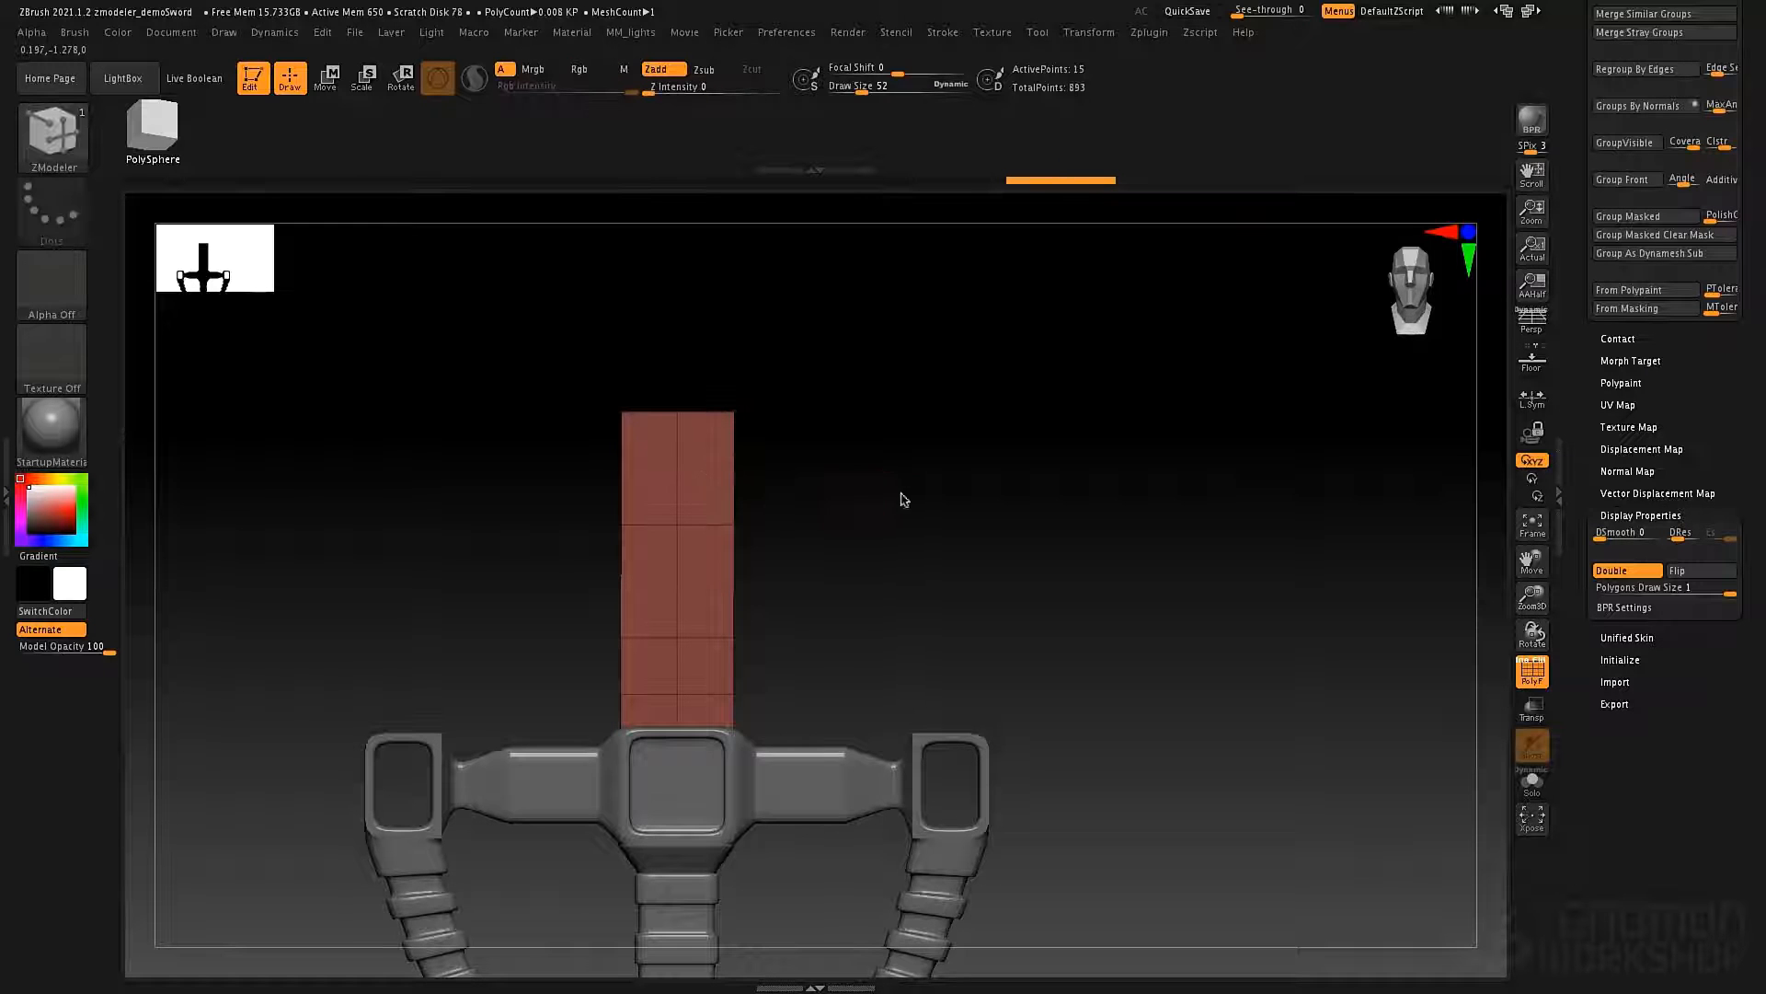
# Lengthen the blade strip by extruding its upper edge loop straight up as six roughly square rows.
pyautogui.moveTo(899, 497); pyautogui.dragTo(930, 556)
pyautogui.rightClick(930, 556)
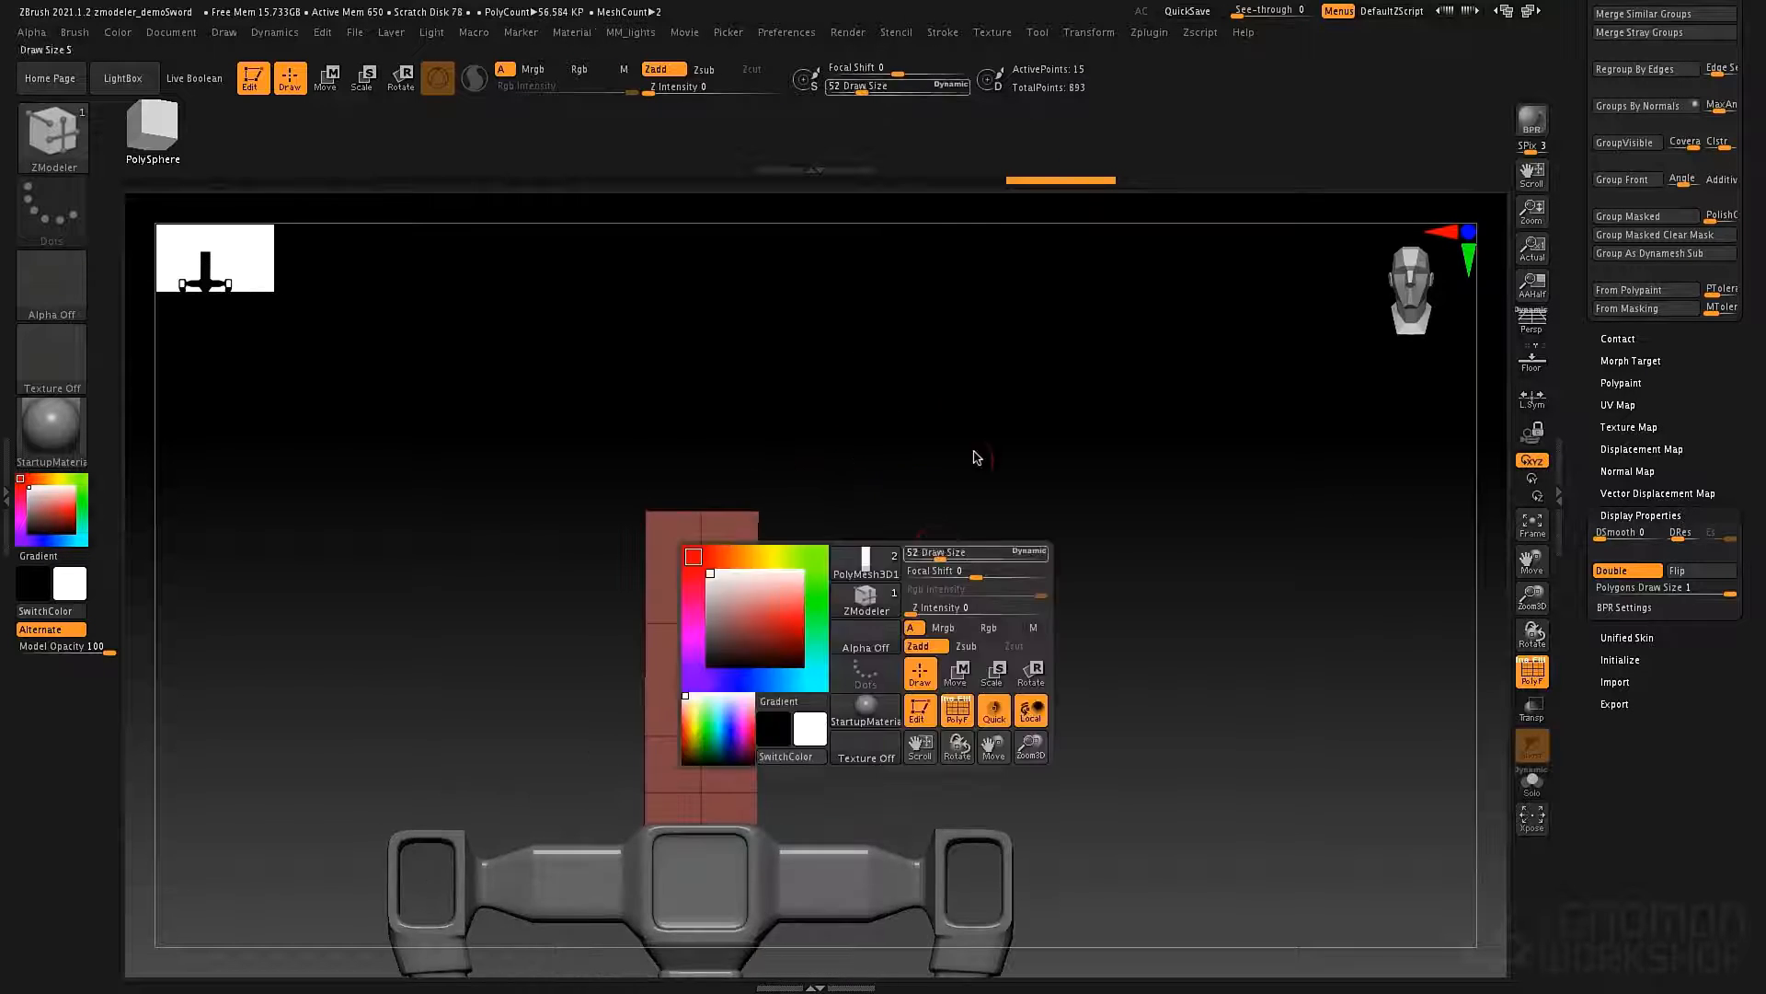
pyautogui.keyDown('alt'); pyautogui.moveTo(923, 481); pyautogui.dragTo(856, 578); pyautogui.keyUp('alt')
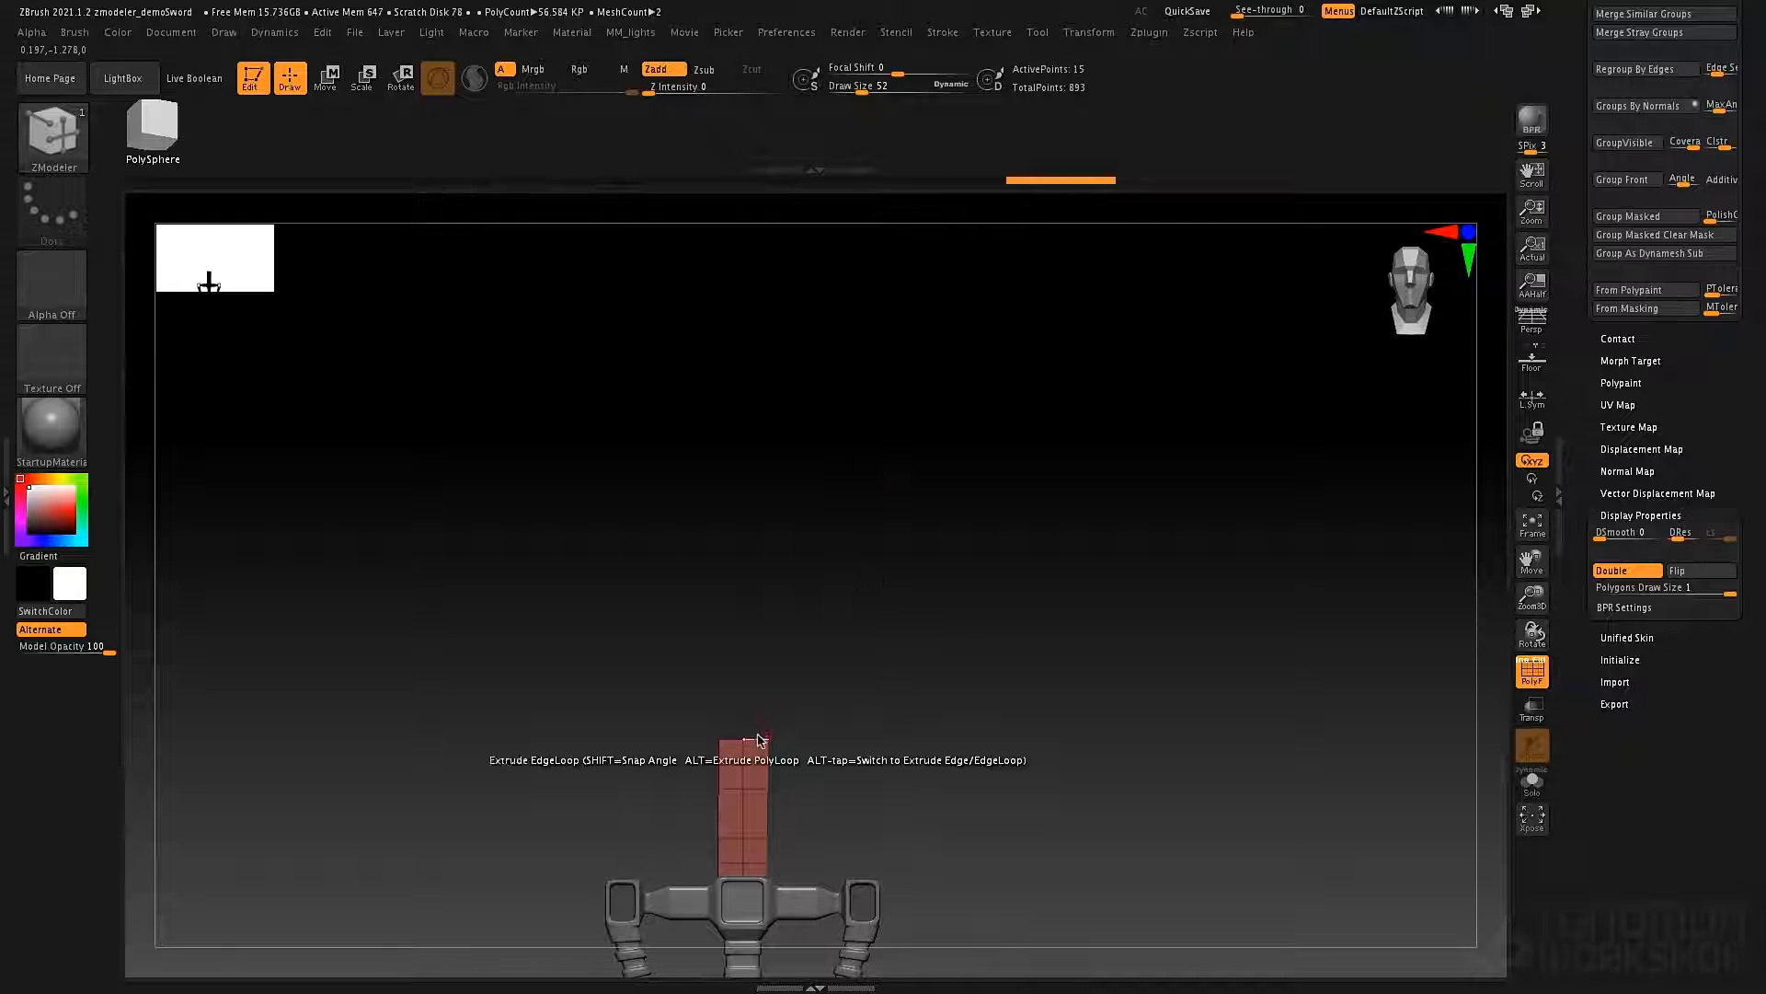
pyautogui.moveTo(760, 740); pyautogui.dragTo(762, 434)
pyautogui.press('shift')
pyautogui.press('shift')
pyautogui.press('shift')
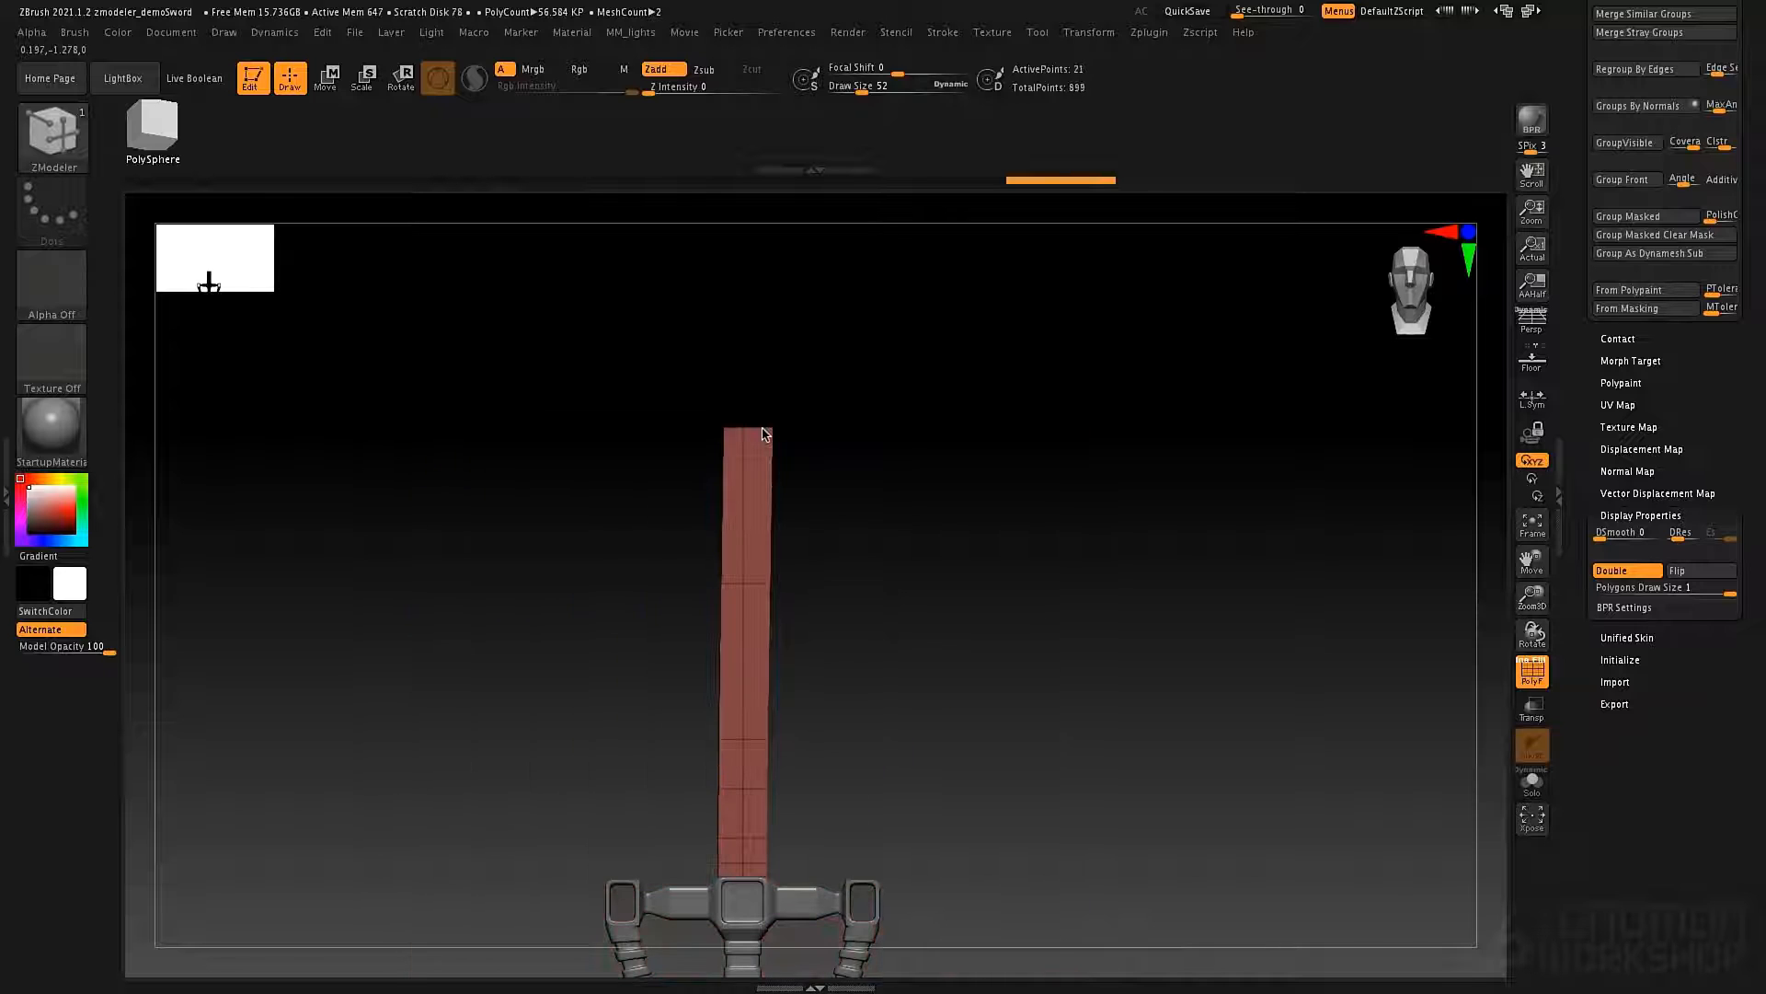
pyautogui.press('shift')
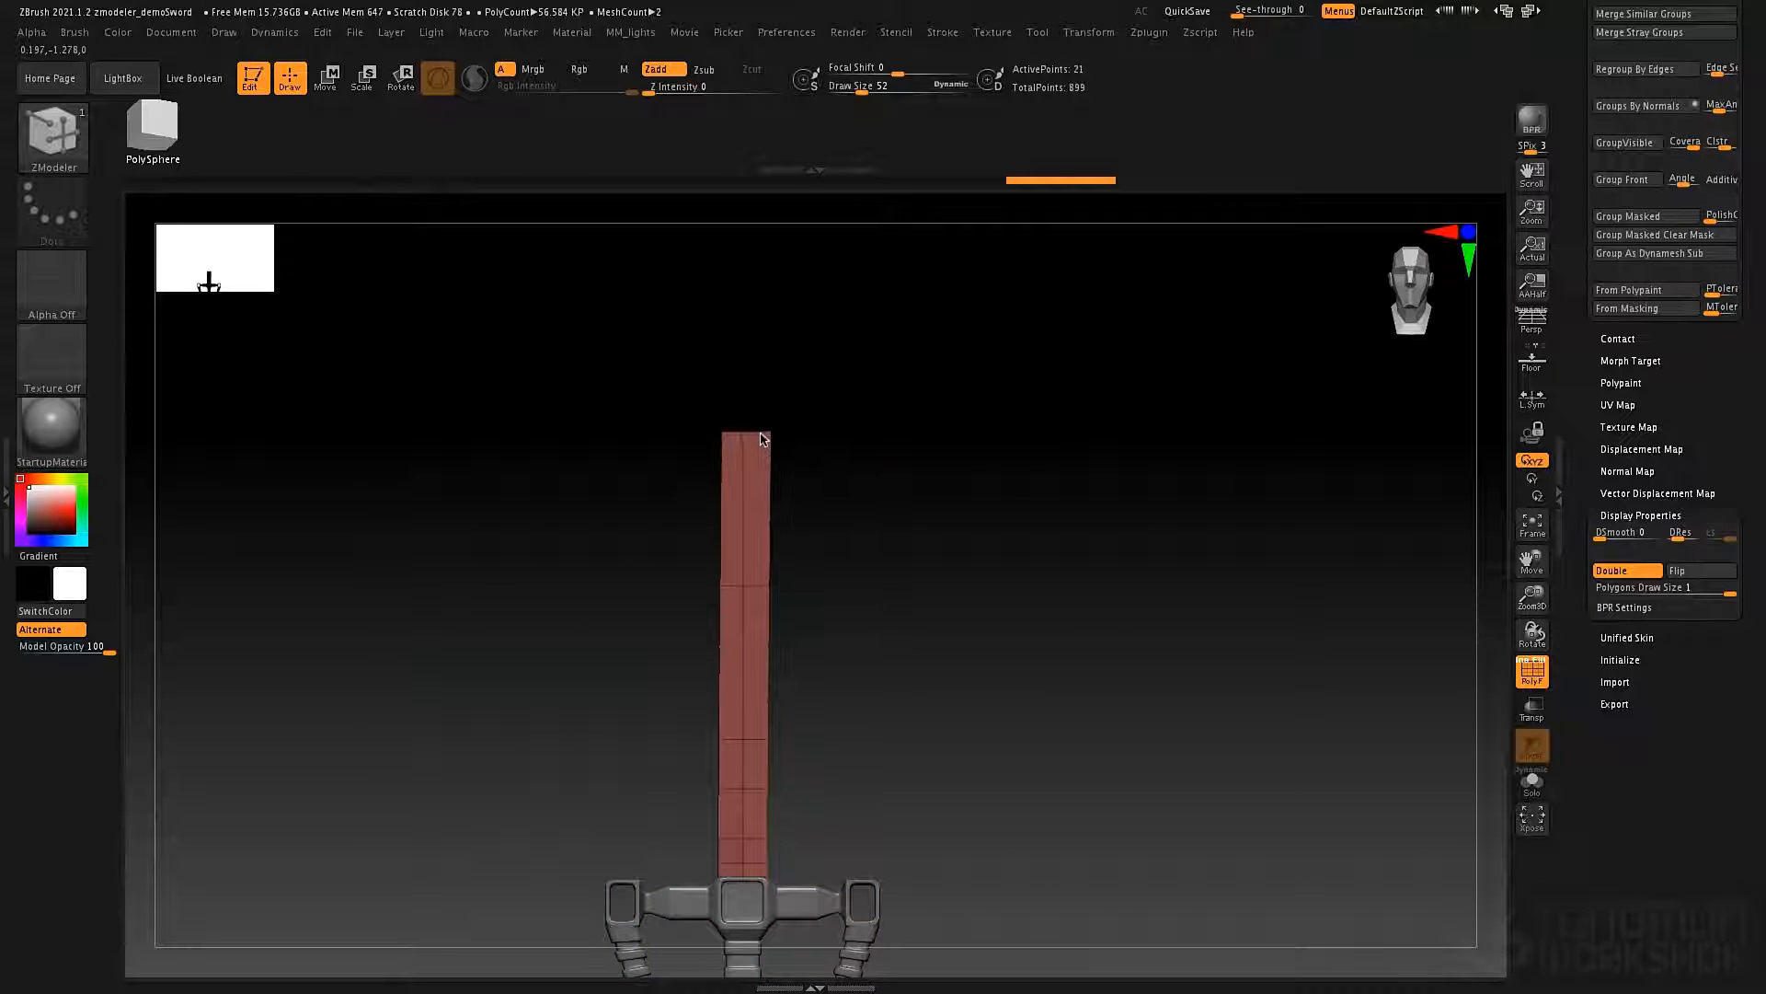
pyautogui.moveTo(780, 422); pyautogui.dragTo(857, 349)
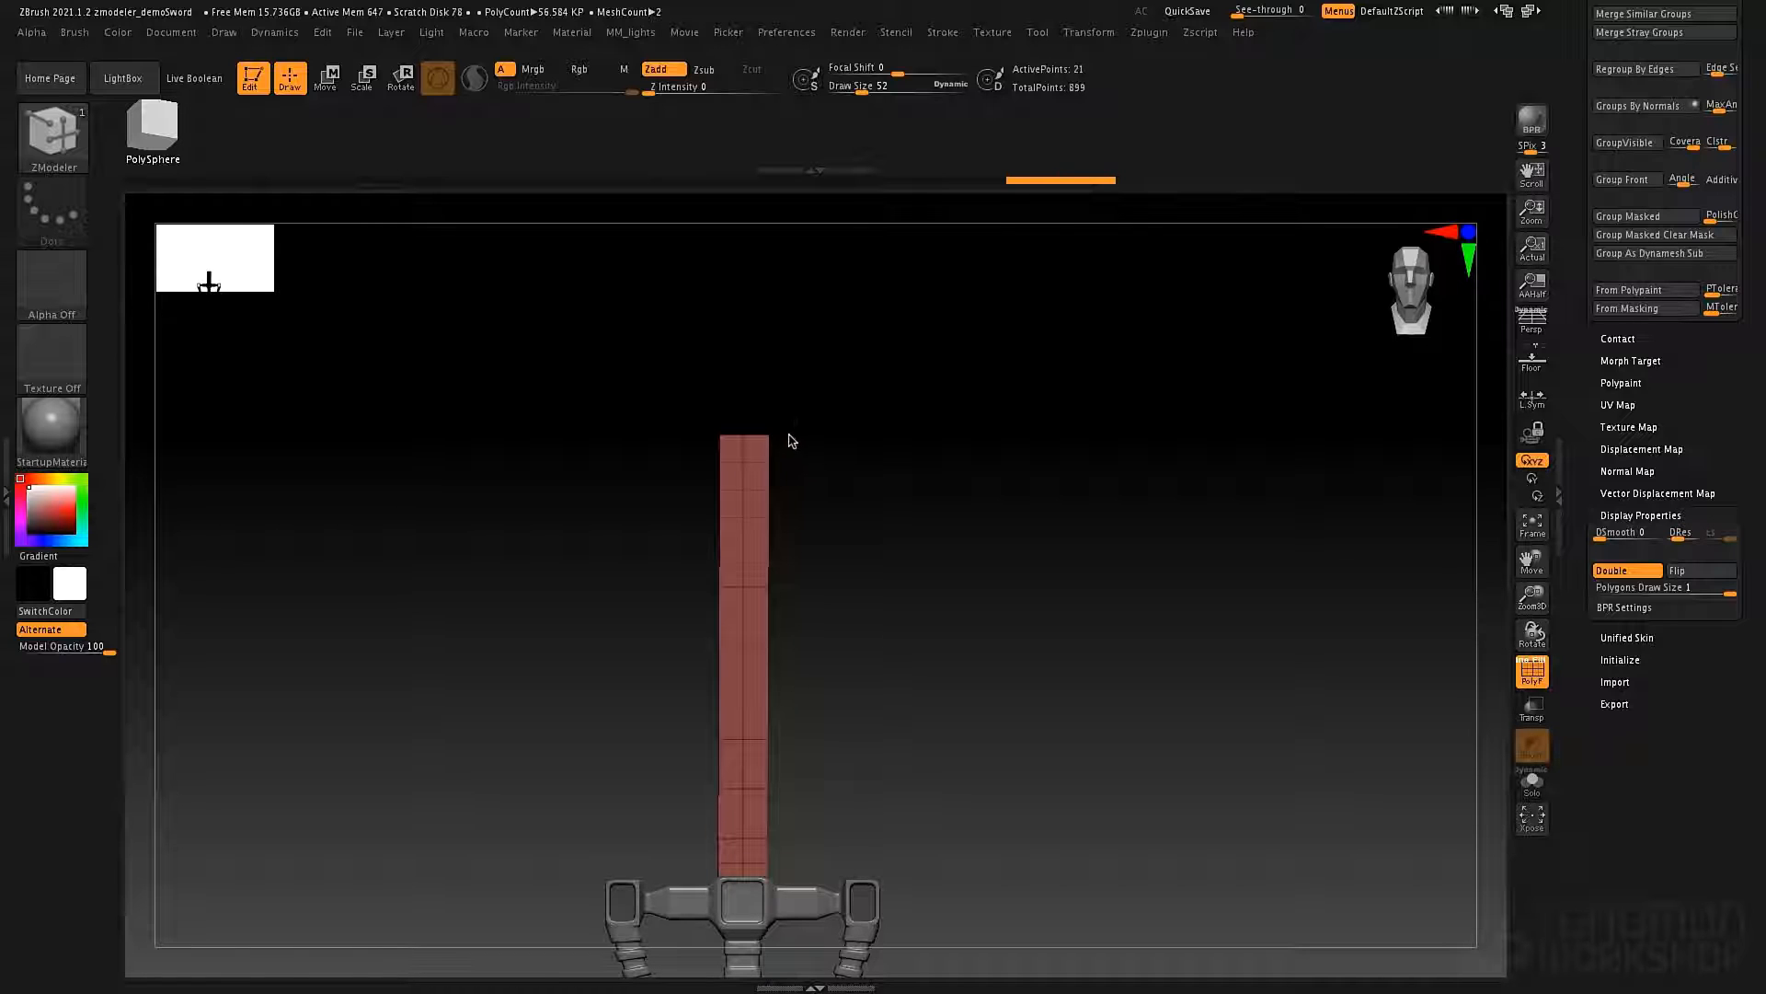
pyautogui.moveTo(790, 440); pyautogui.dragTo(801, 410)
pyautogui.moveTo(789, 431); pyautogui.dragTo(794, 425)
pyautogui.moveTo(782, 425); pyautogui.dragTo(847, 489)
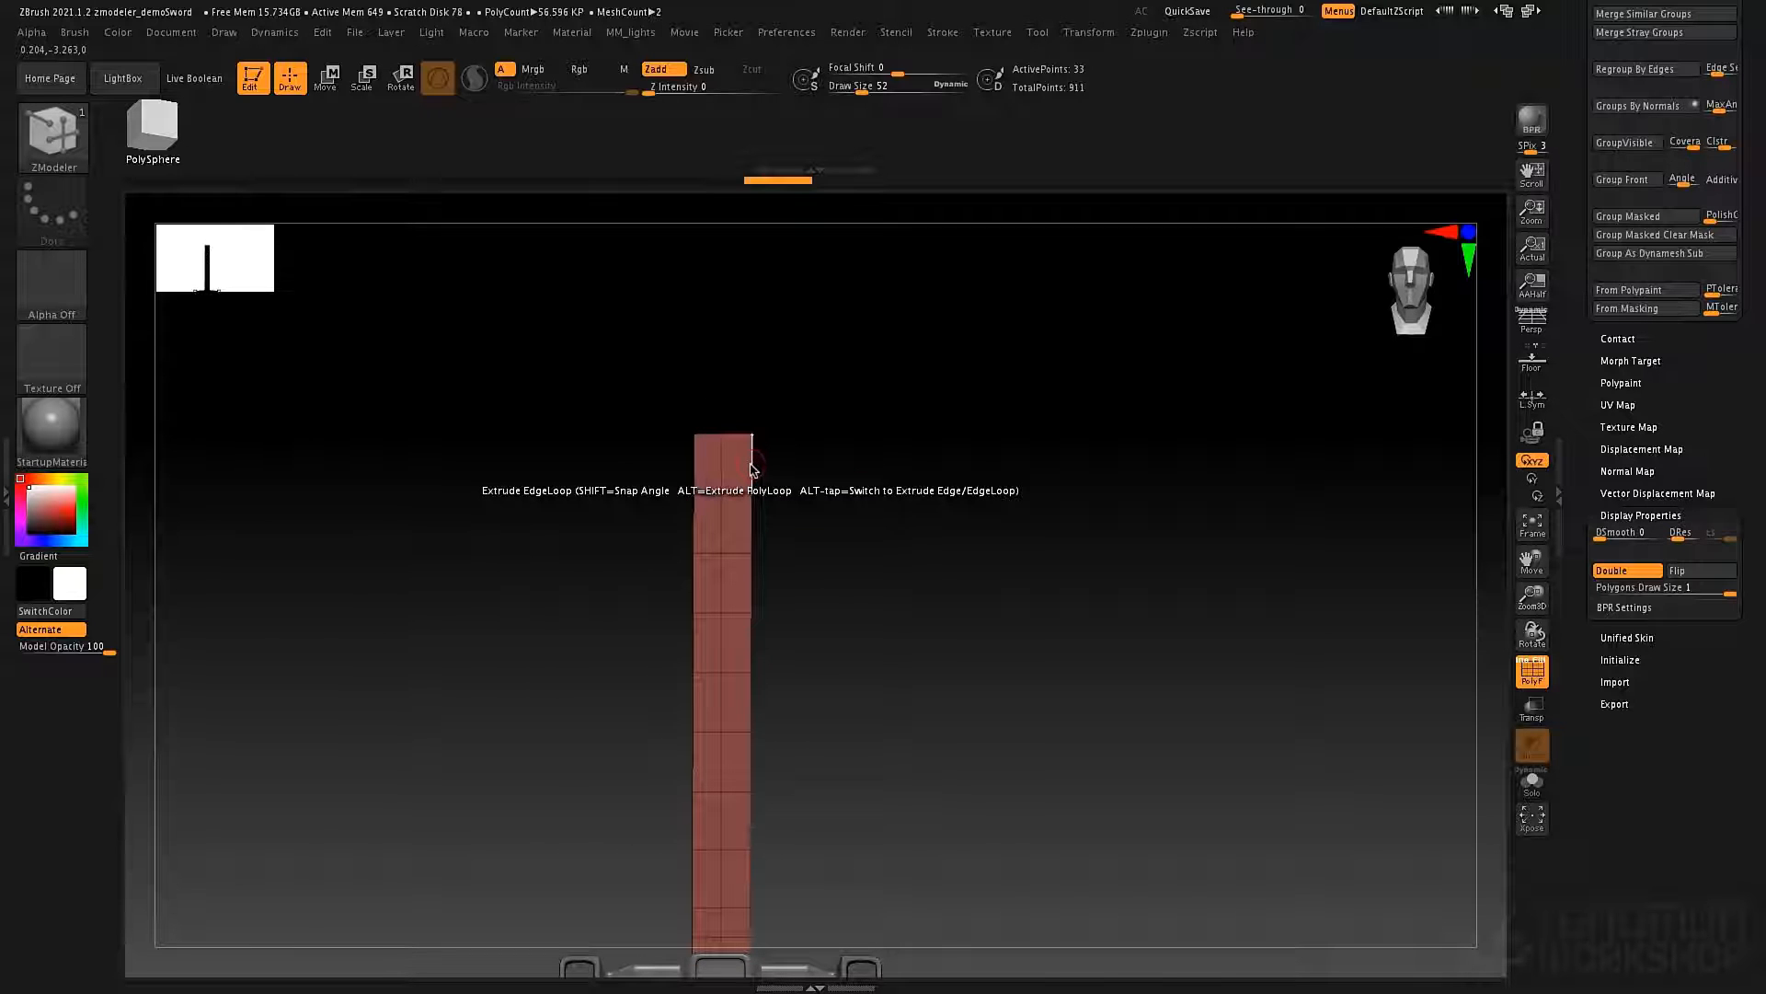
# Try extruding the blade's side edge loops outward, undo it, and switch the Extrude target to Edge/EdgeLoop.
pyautogui.moveTo(752, 469)
pyautogui.mouseDown()
pyautogui.moveTo(820, 473)
pyautogui.moveTo(828, 500)
pyautogui.moveTo(864, 464)
pyautogui.moveTo(824, 484)
pyautogui.moveTo(836, 503)
pyautogui.moveTo(809, 481)
pyautogui.moveTo(836, 477)
pyautogui.moveTo(816, 477)
pyautogui.moveTo(929, 542)
pyautogui.moveTo(859, 457)
pyautogui.moveTo(952, 512)
pyautogui.moveTo(974, 581)
pyautogui.moveTo(1017, 584)
pyautogui.moveTo(968, 552)
pyautogui.moveTo(985, 580)
pyautogui.mouseUp()
pyautogui.press('ctrl')
pyautogui.hotkey('ctrl', 'z')
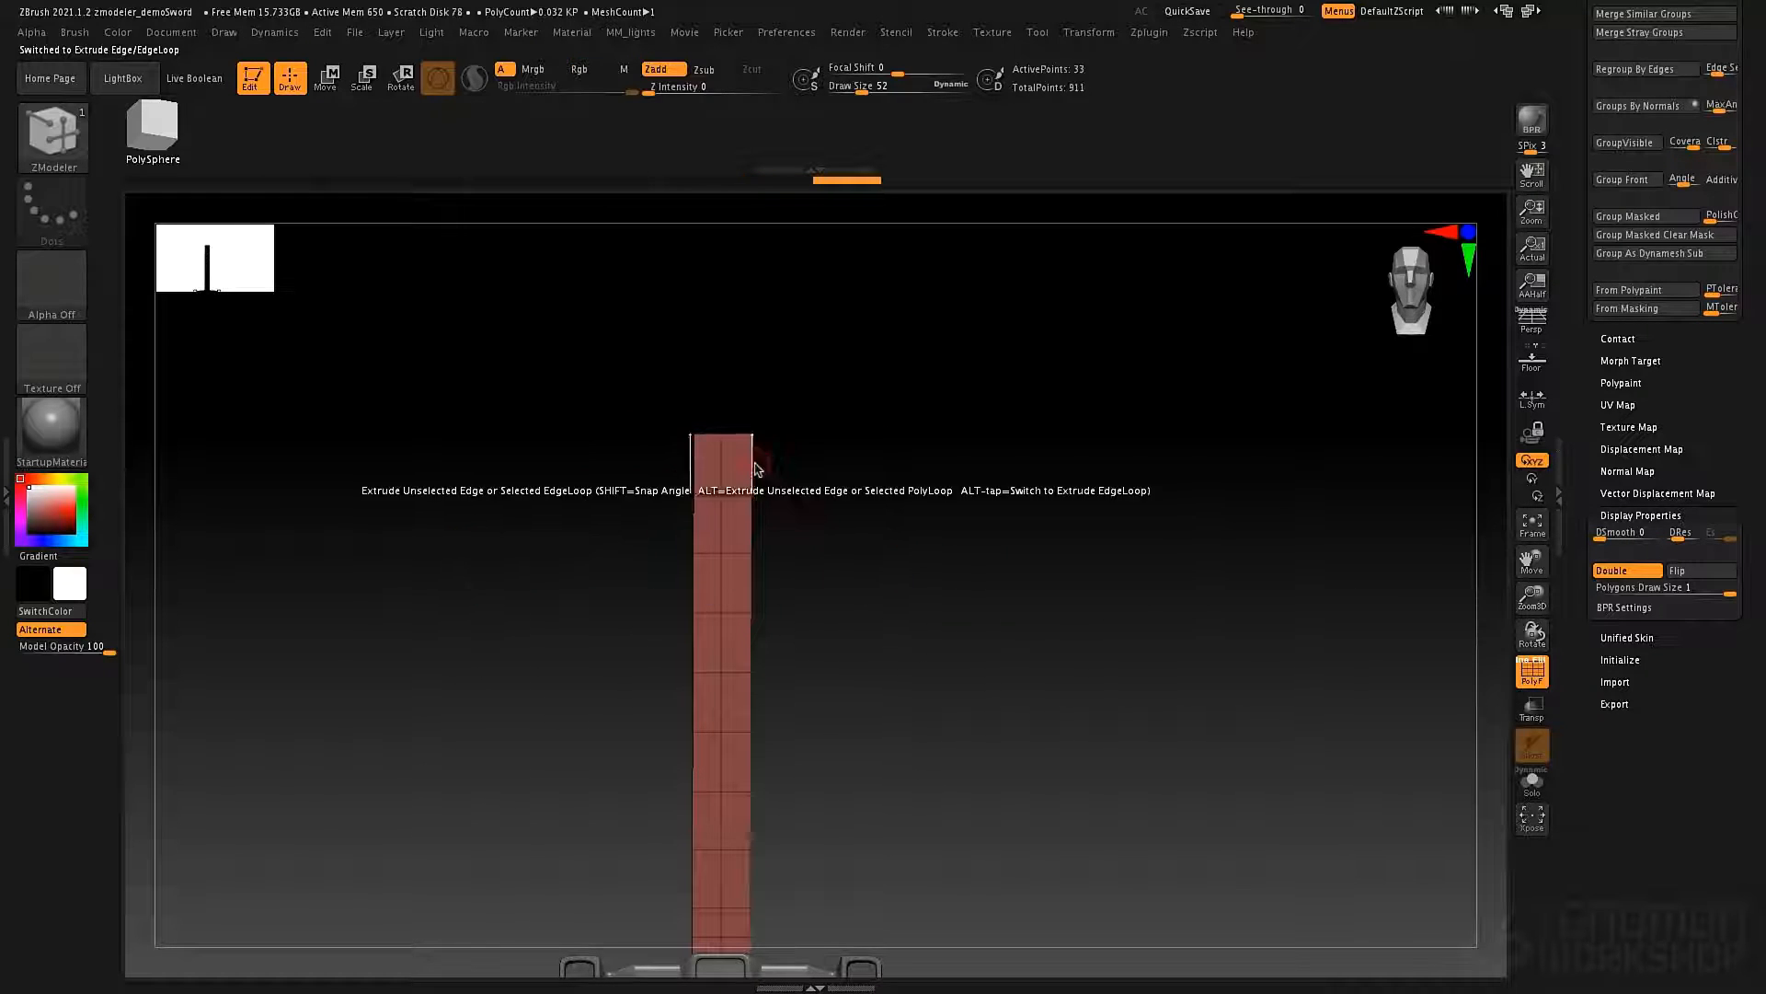
# Try extruding the topmost row's single side edges outward and downward in two symmetrical segments, and undo it.
pyautogui.press('space')
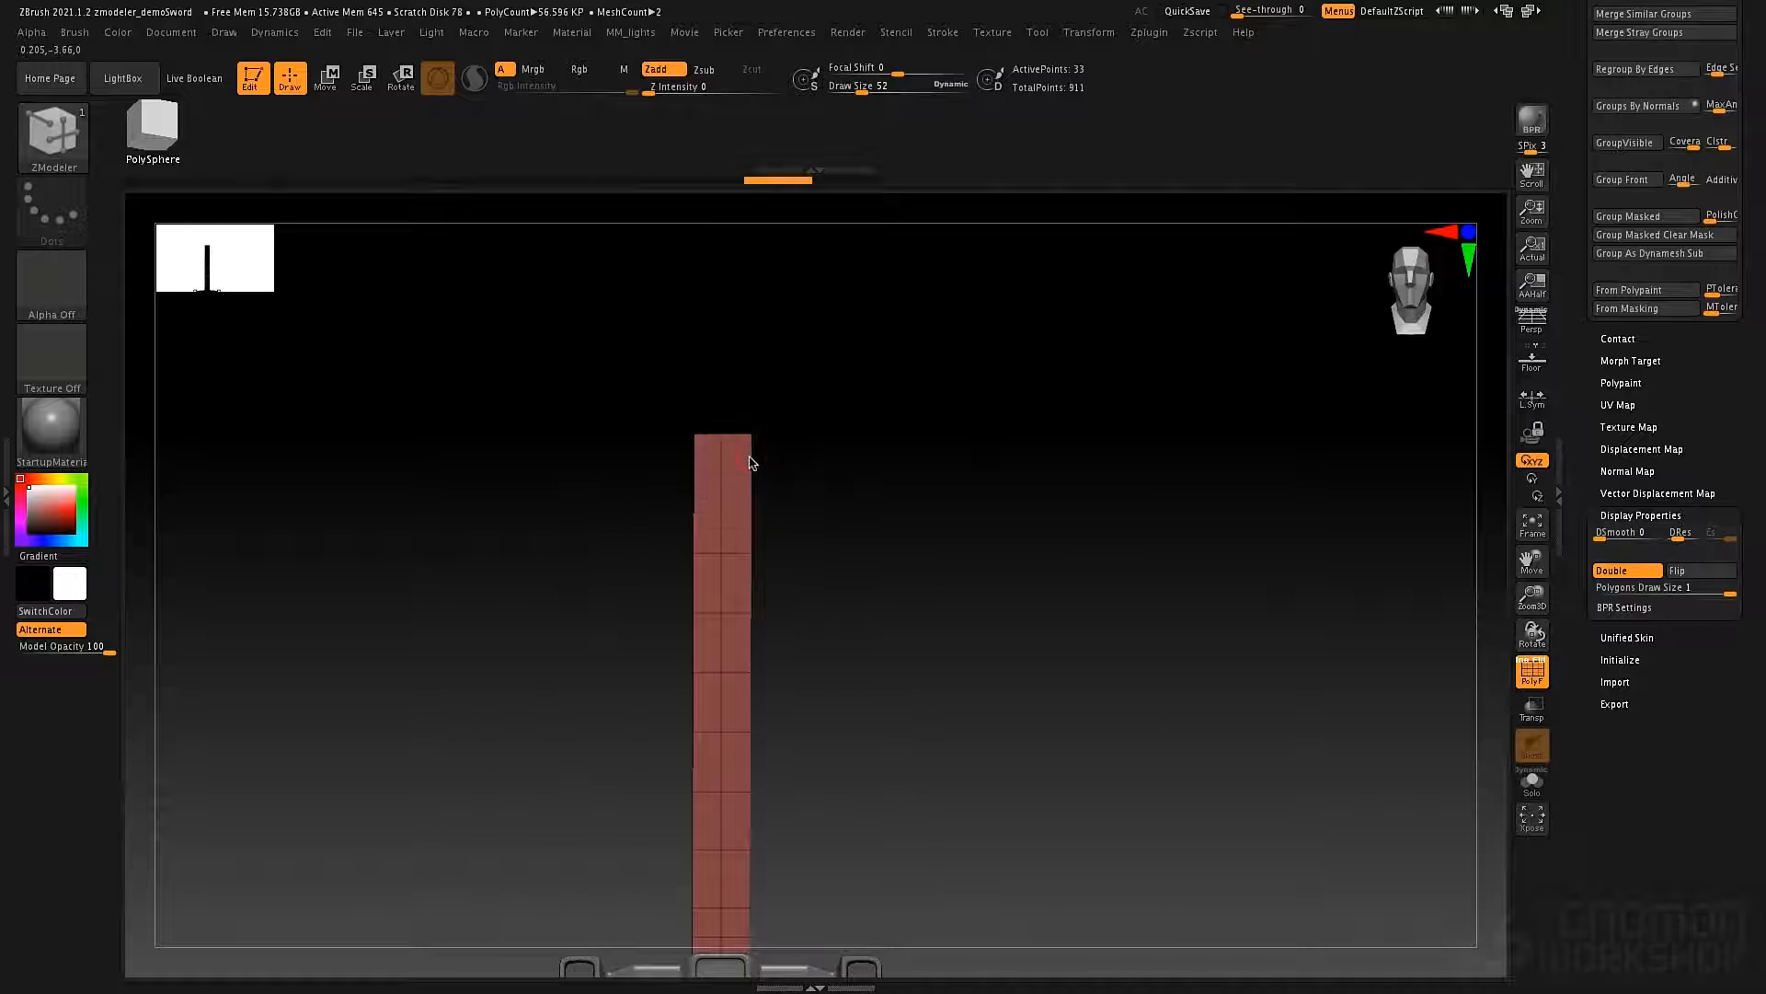
pyautogui.moveTo(748, 461); pyautogui.dragTo(935, 477)
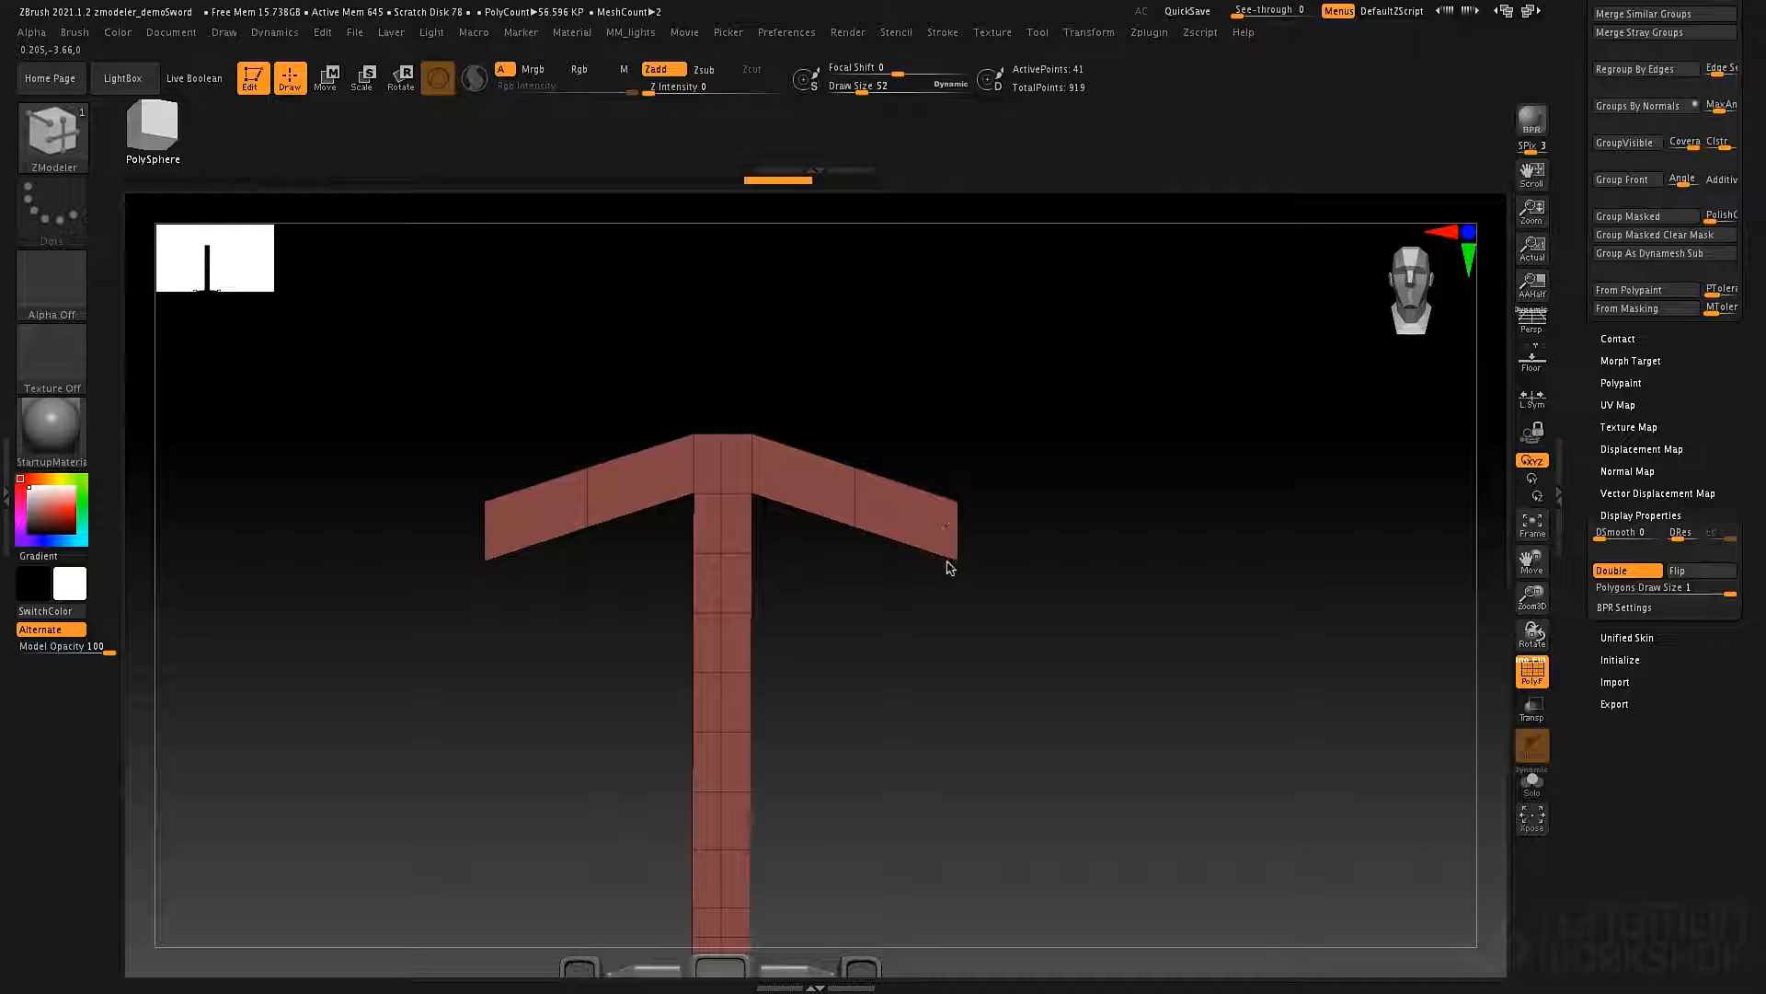
pyautogui.moveTo(950, 567); pyautogui.dragTo(931, 431)
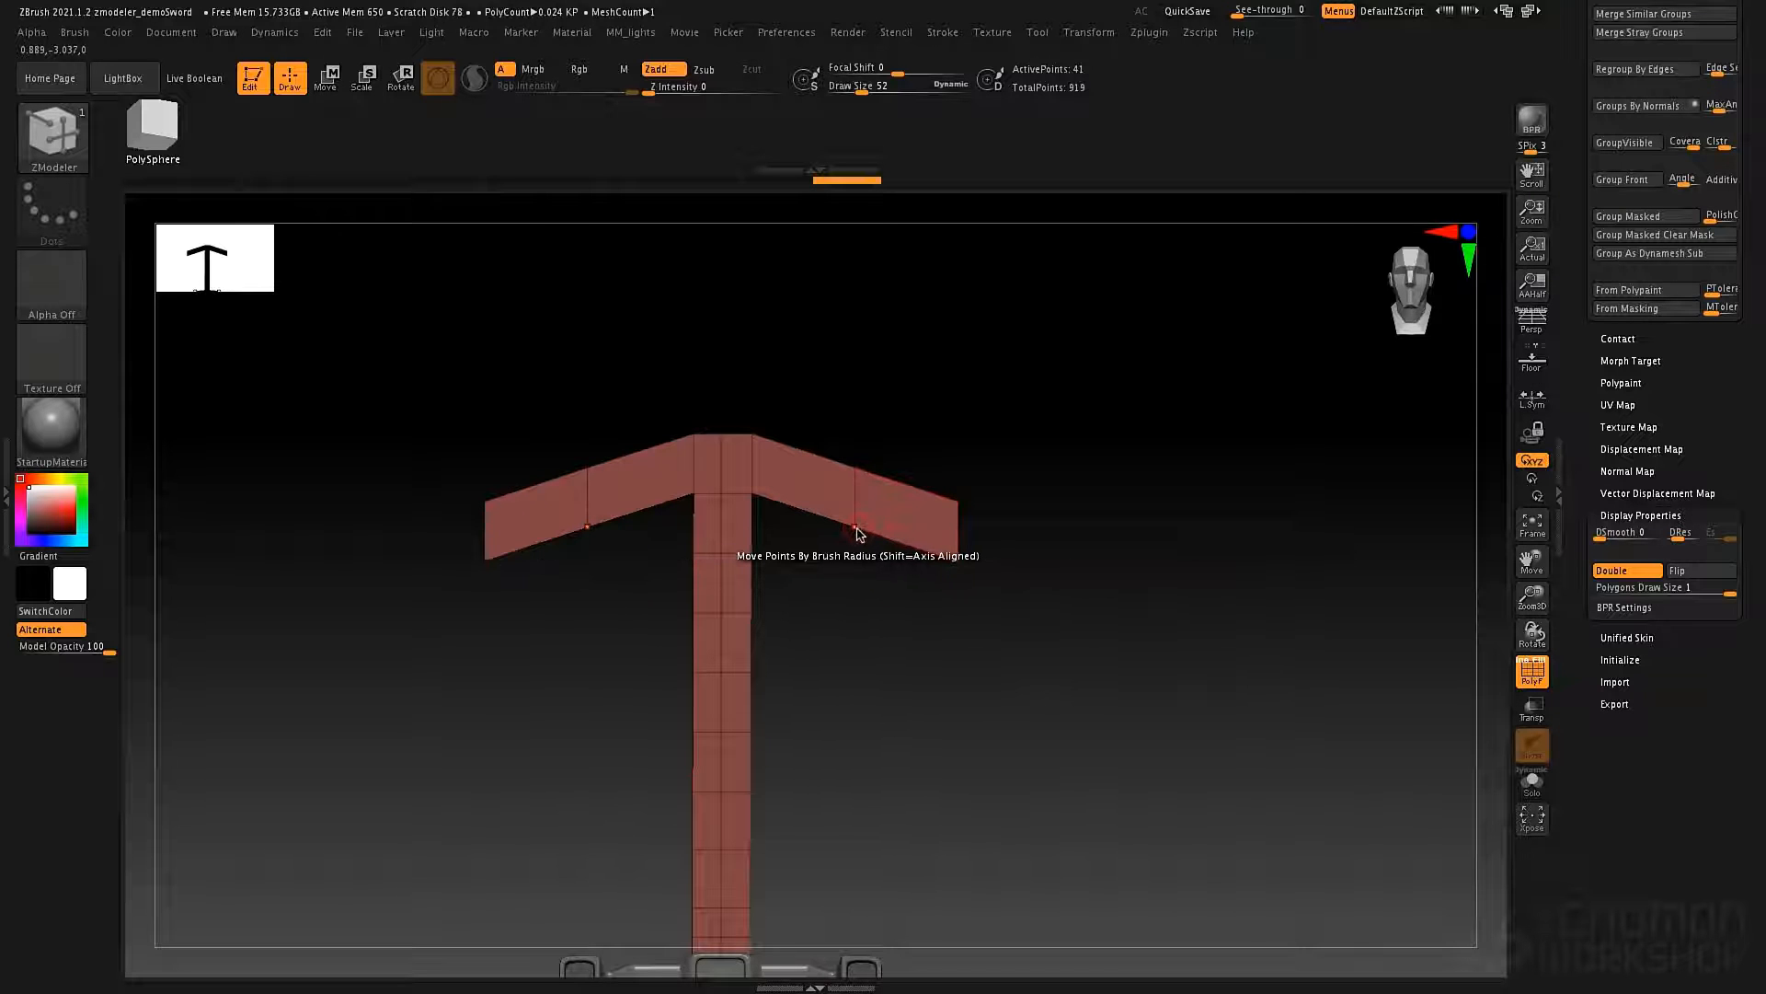
pyautogui.hotkey('ctrl', 'z')
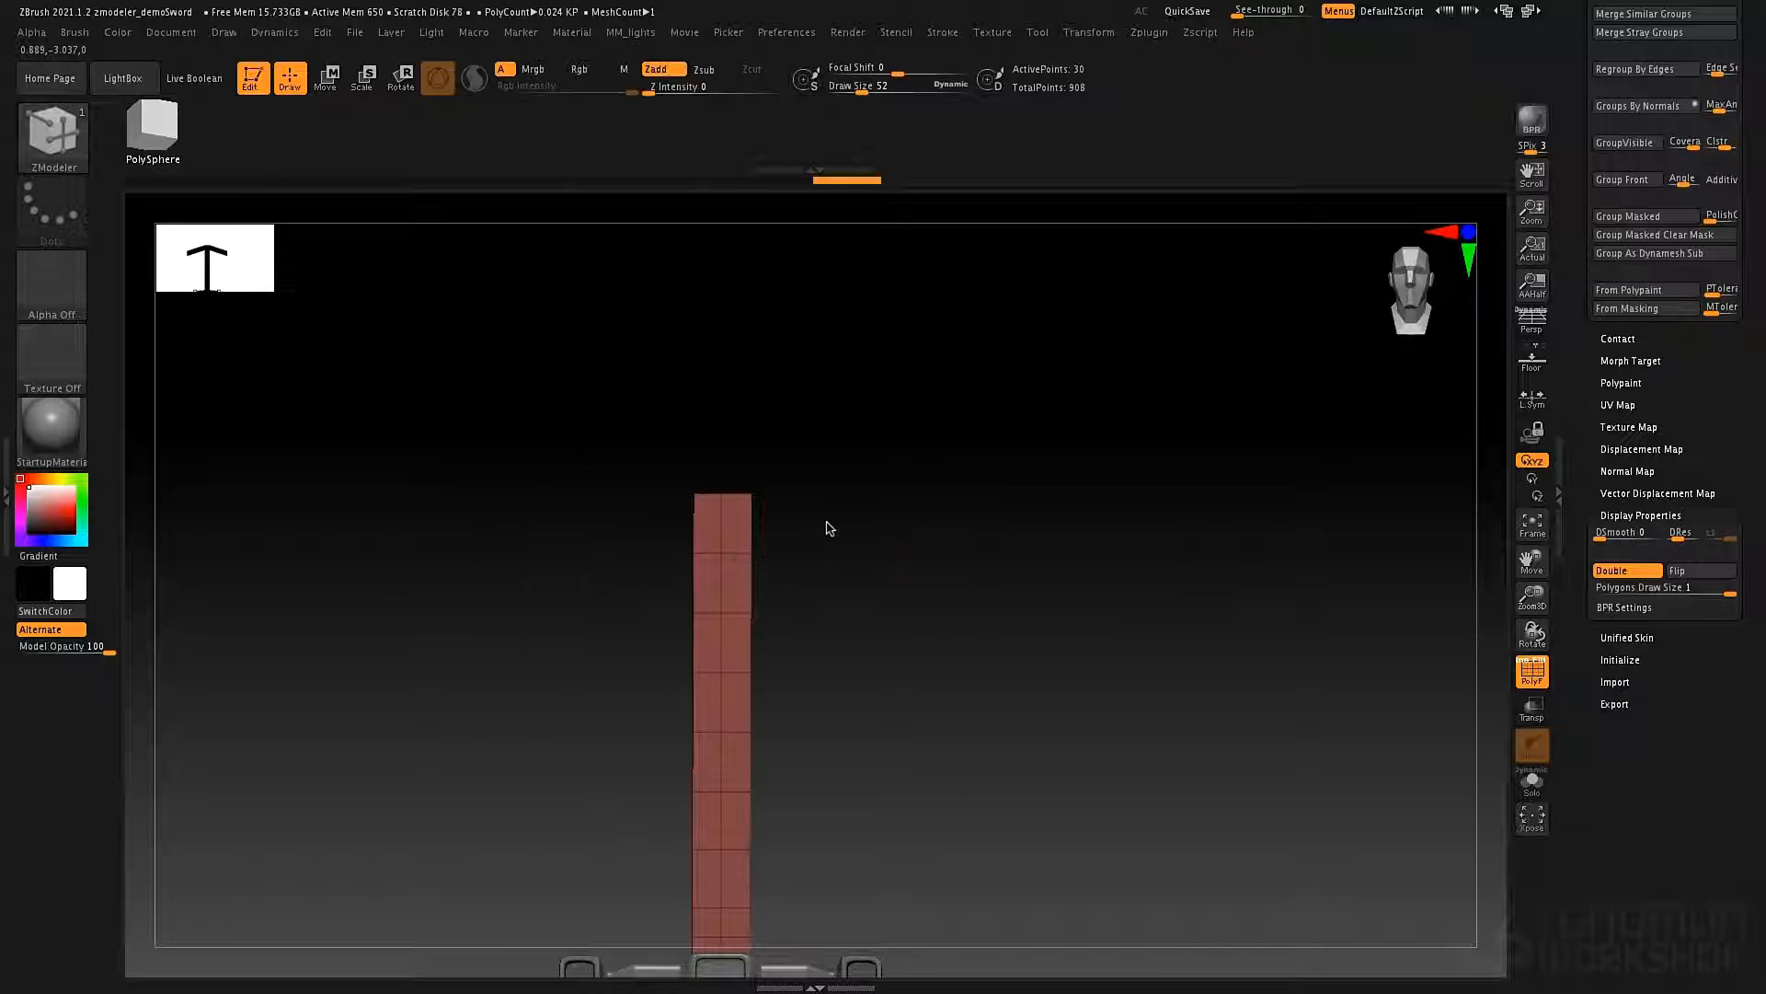
# Restore the two-segment side extrusions at the blade's top and move their points to curve the arms and narrow the tips.
pyautogui.hotkey('ctrl', 'shift', 'z')
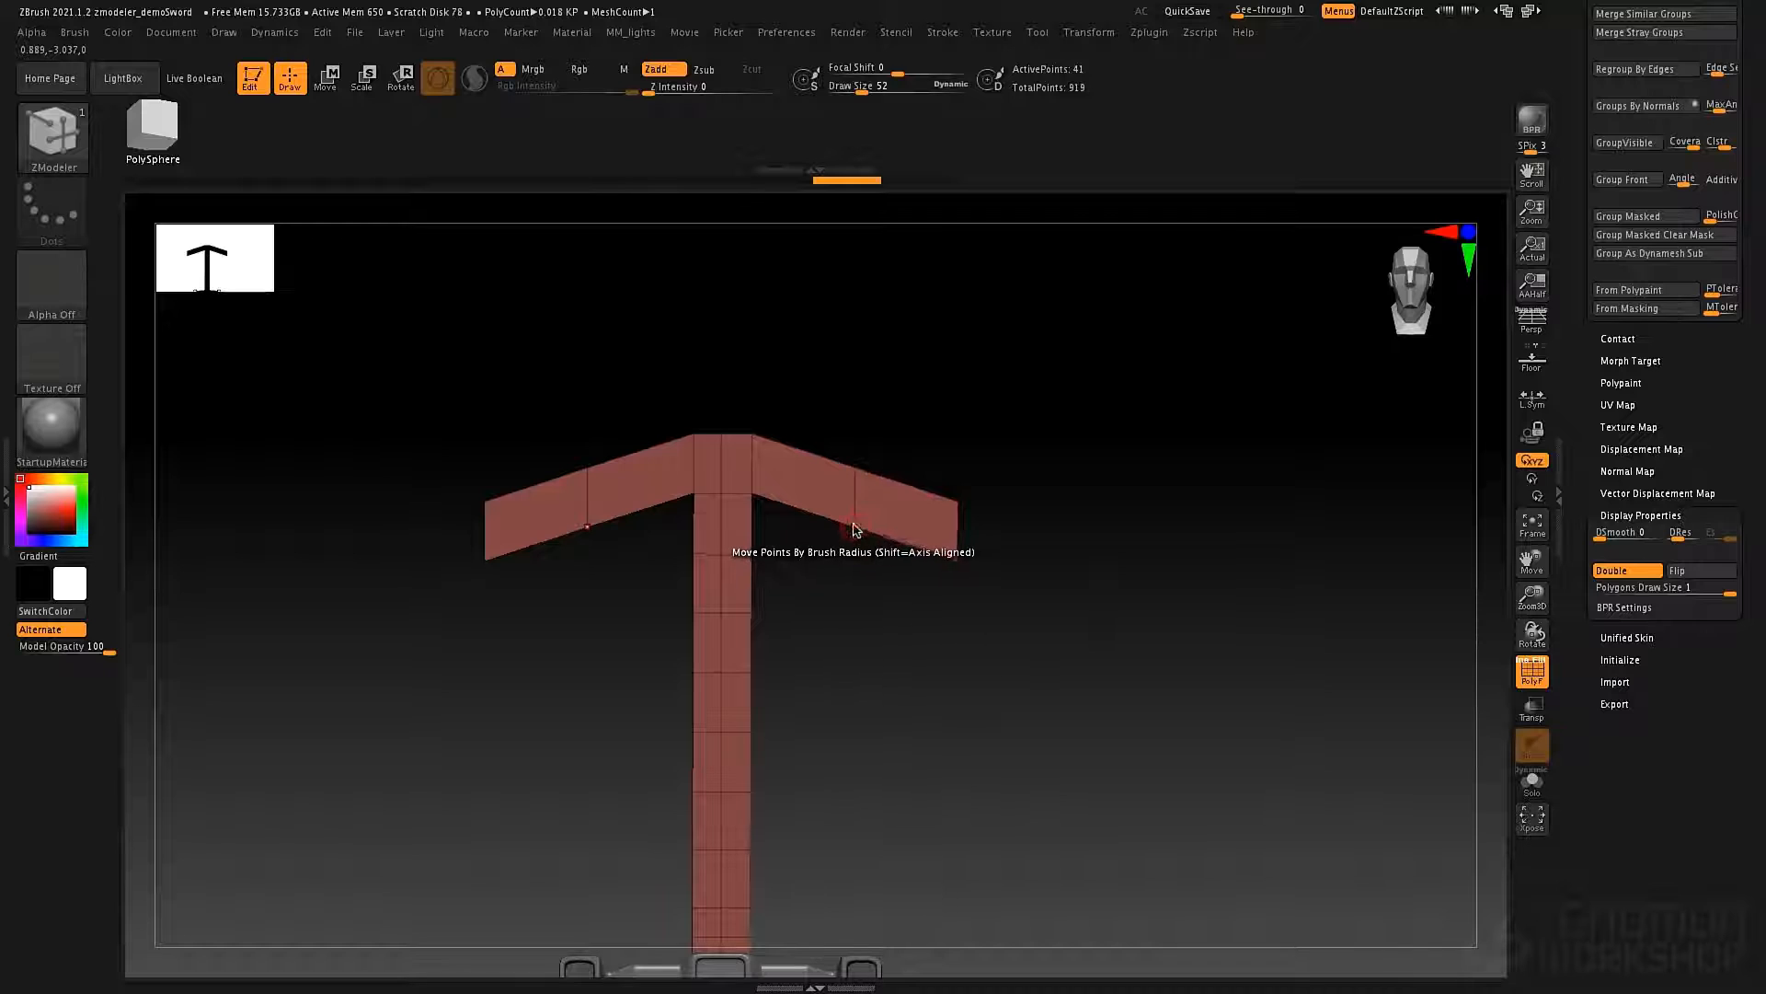
pyautogui.press('space')
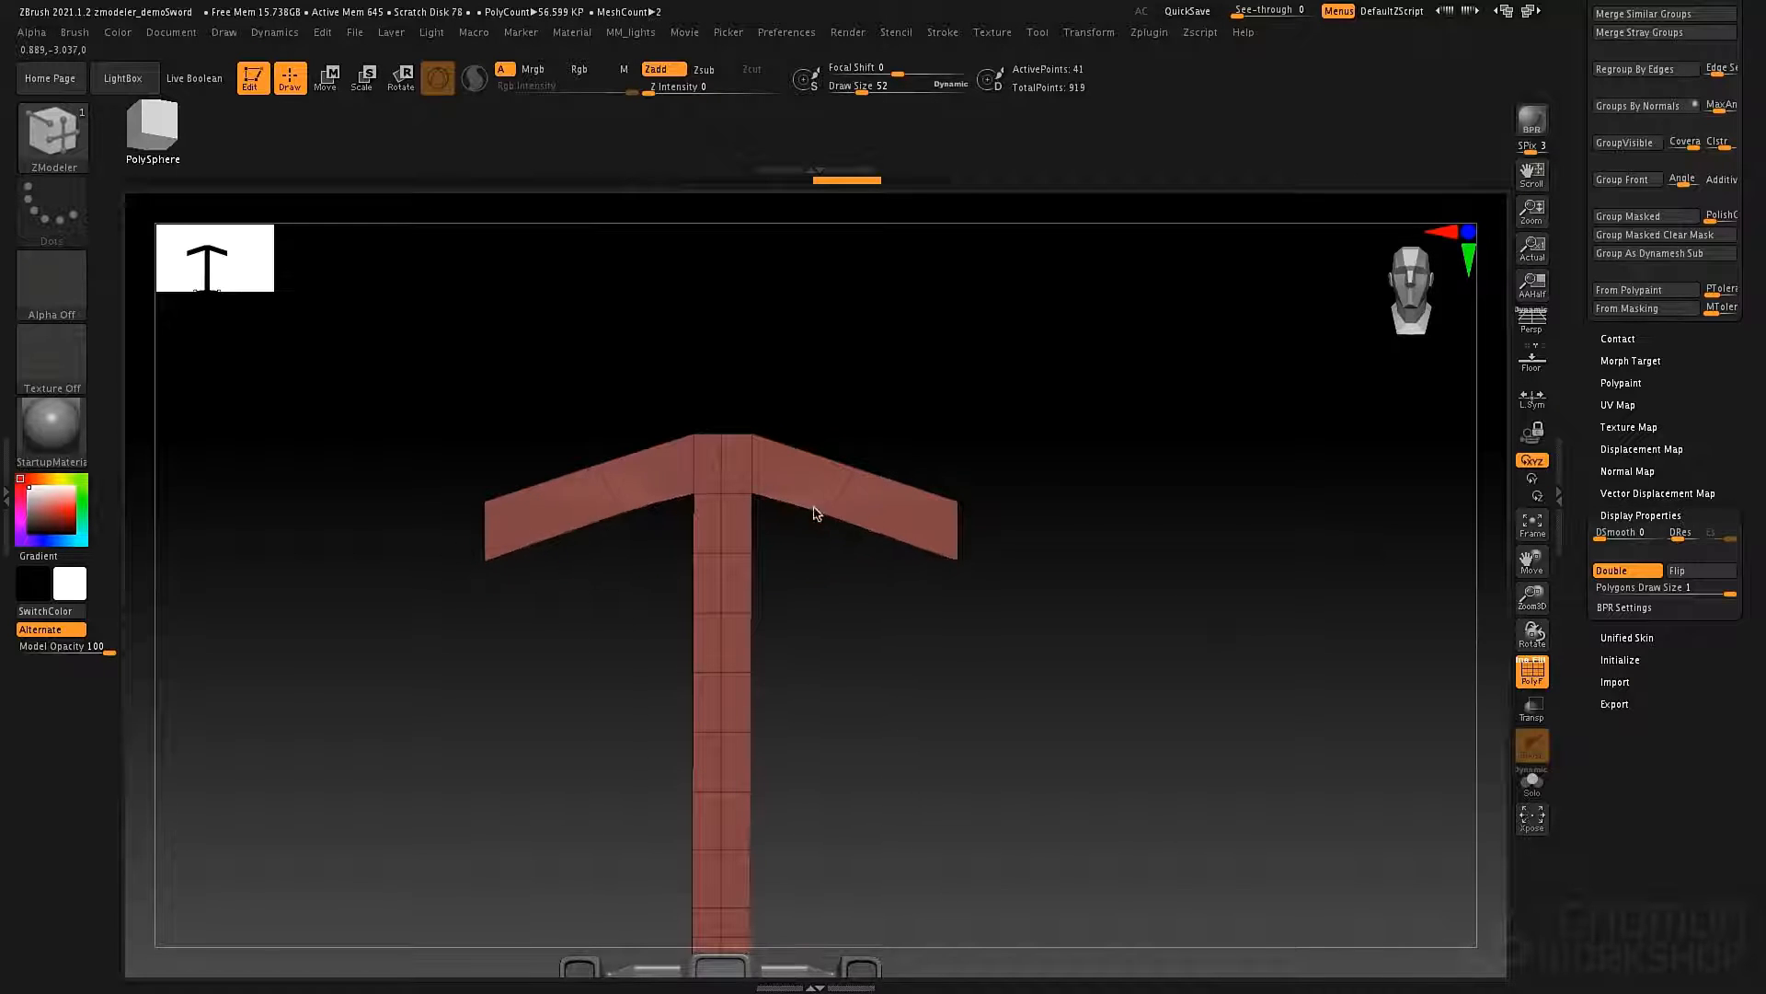
pyautogui.moveTo(813, 507); pyautogui.dragTo(836, 505)
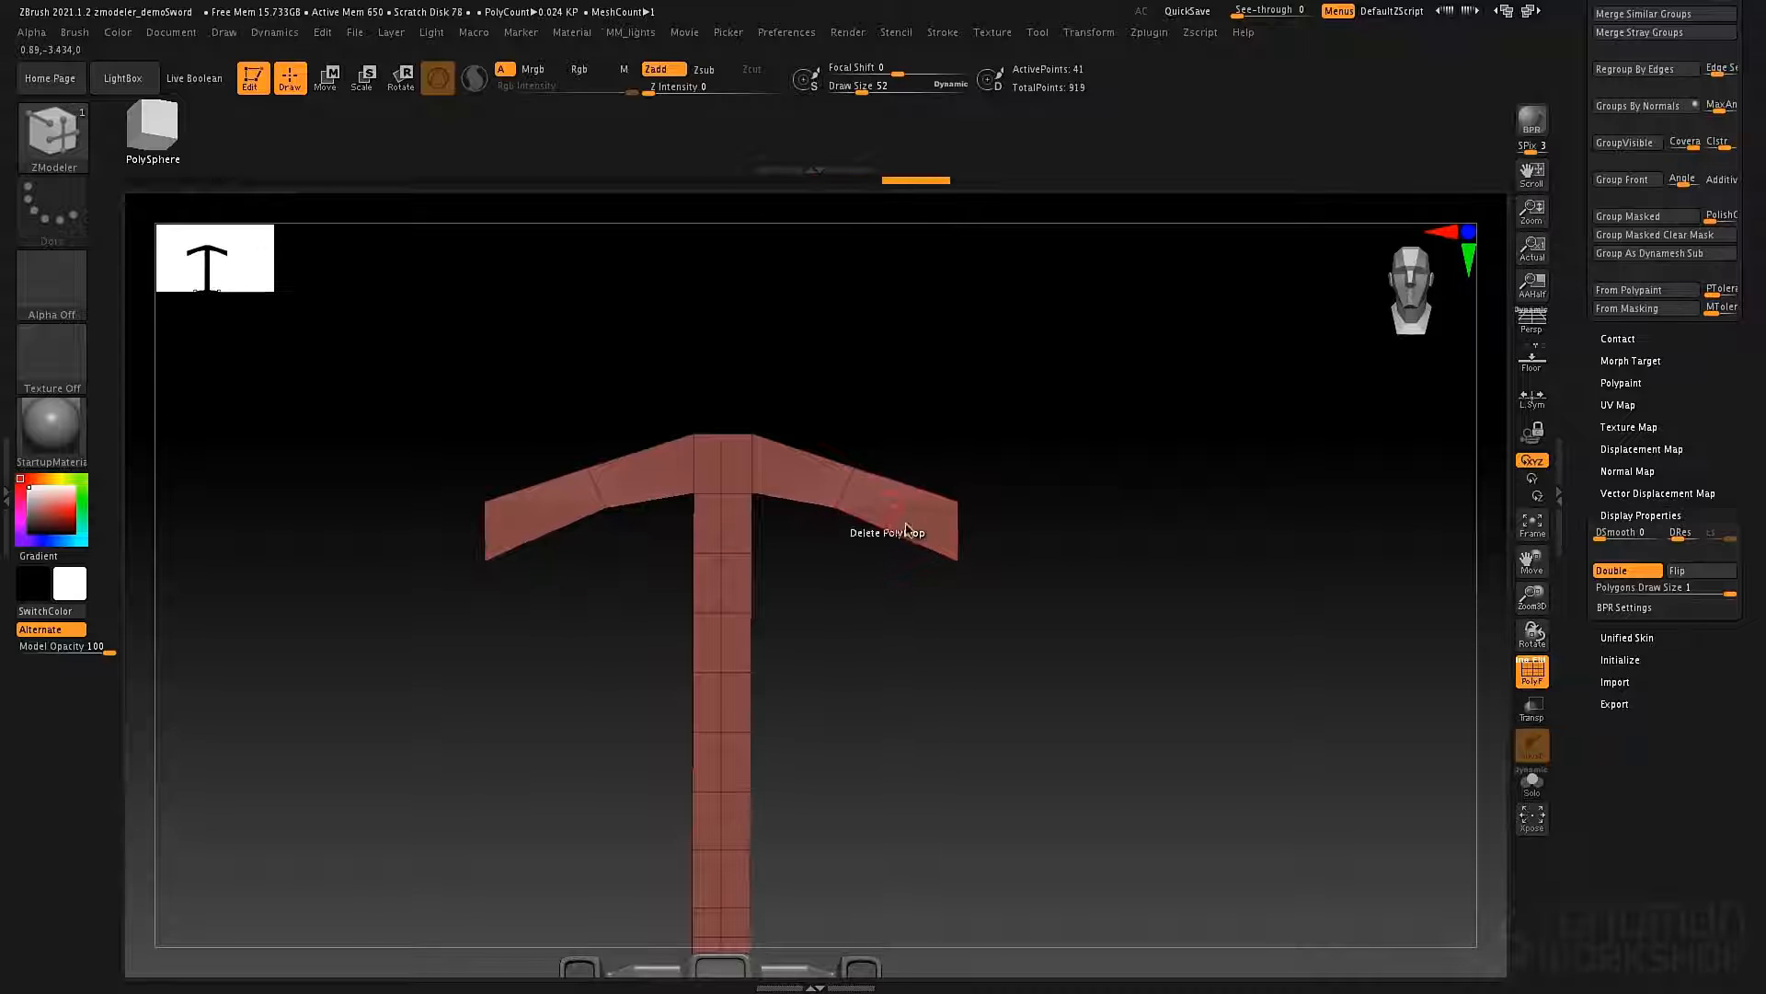
pyautogui.moveTo(957, 556); pyautogui.dragTo(942, 522)
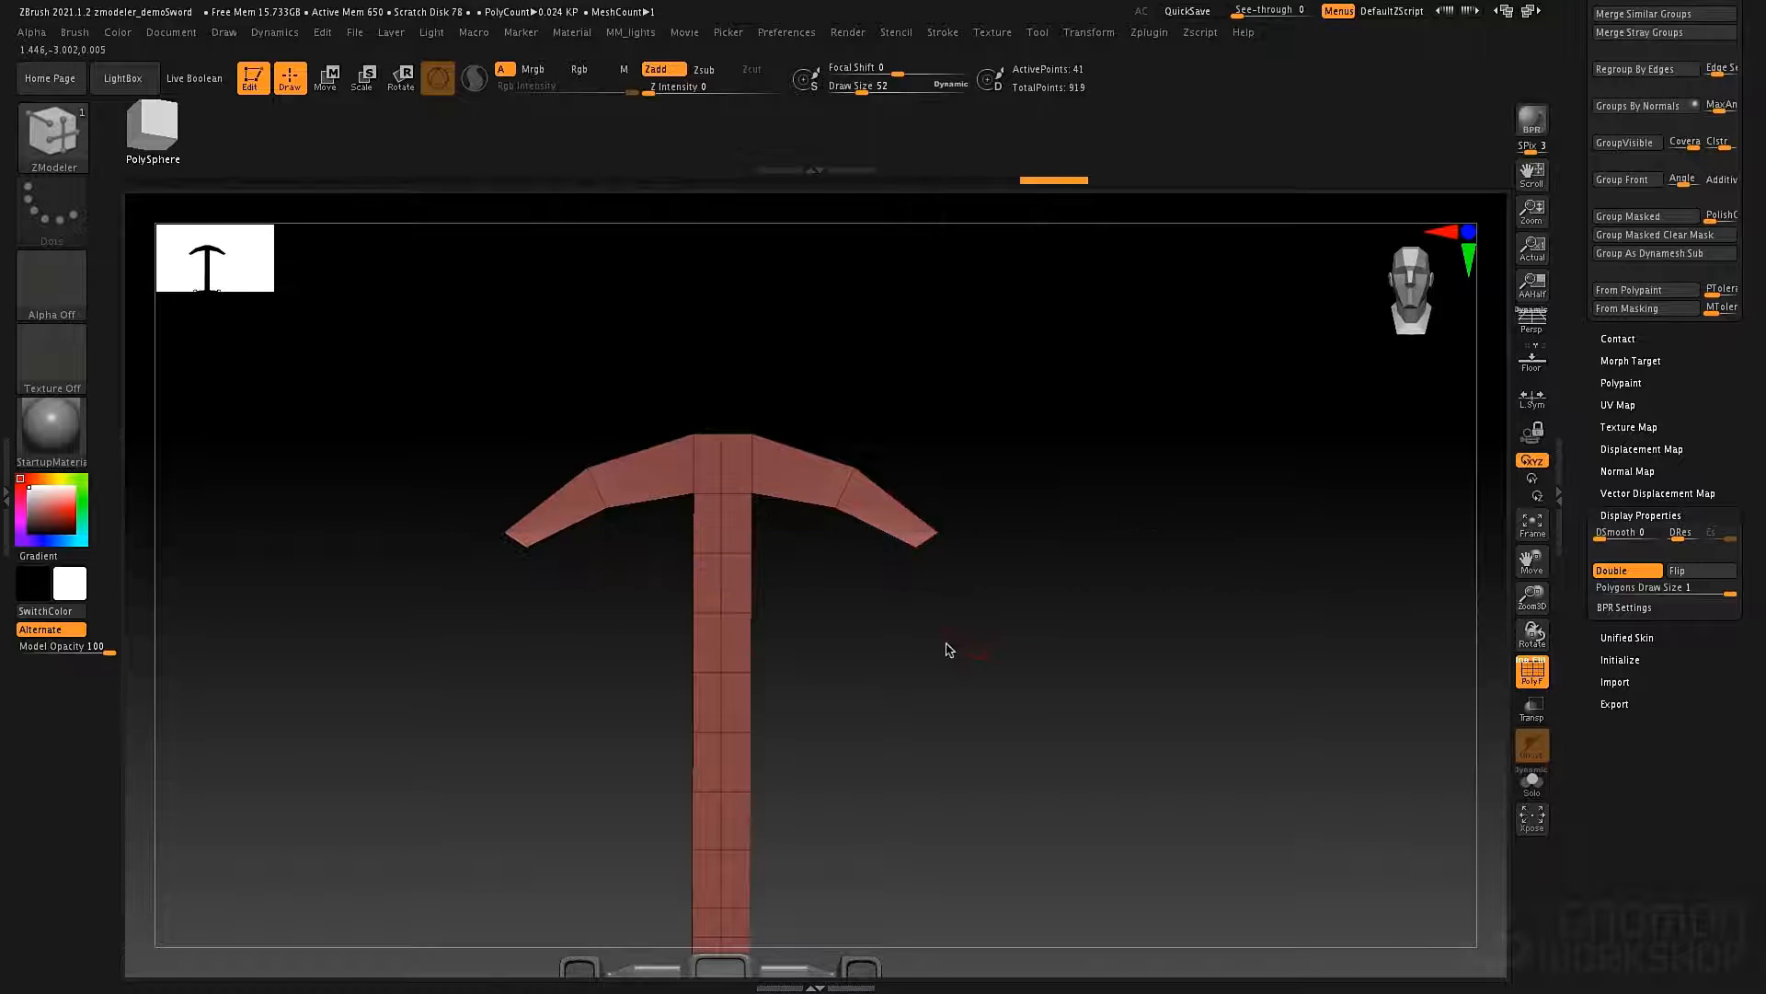
# Set the Draw Size to 230, pull the arm tips outward, and move the remaining head points to widen and peak its center.
pyautogui.moveTo(946, 651)
pyautogui.keyDown('ctrl'); pyautogui.mouseDown(button='right')
pyautogui.moveTo(953, 604)
pyautogui.moveTo(928, 669)
pyautogui.mouseUp(button='right'); pyautogui.keyUp('ctrl')
pyautogui.moveTo(943, 341)
pyautogui.keyDown('alt'); pyautogui.mouseDown()
pyautogui.moveTo(982, 330)
pyautogui.moveTo(949, 387)
pyautogui.moveTo(1067, 374)
pyautogui.mouseUp(); pyautogui.keyUp('alt')
pyautogui.press('space')
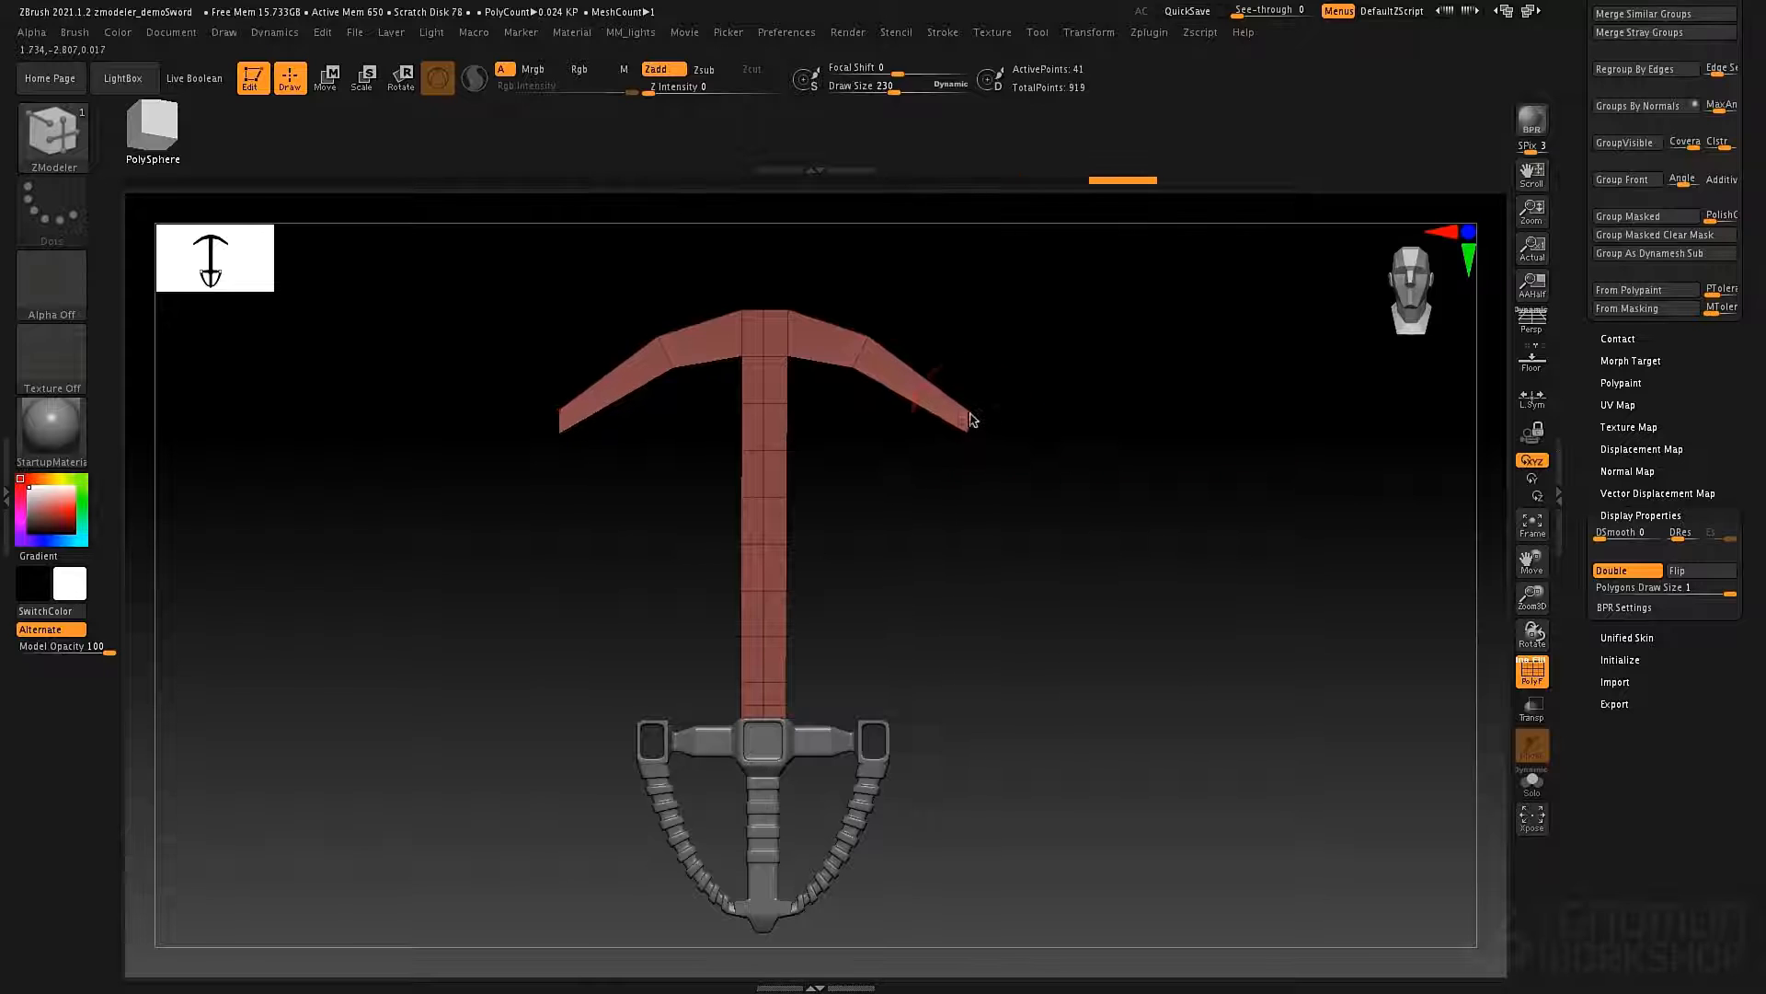
pyautogui.moveTo(971, 439); pyautogui.dragTo(1029, 412)
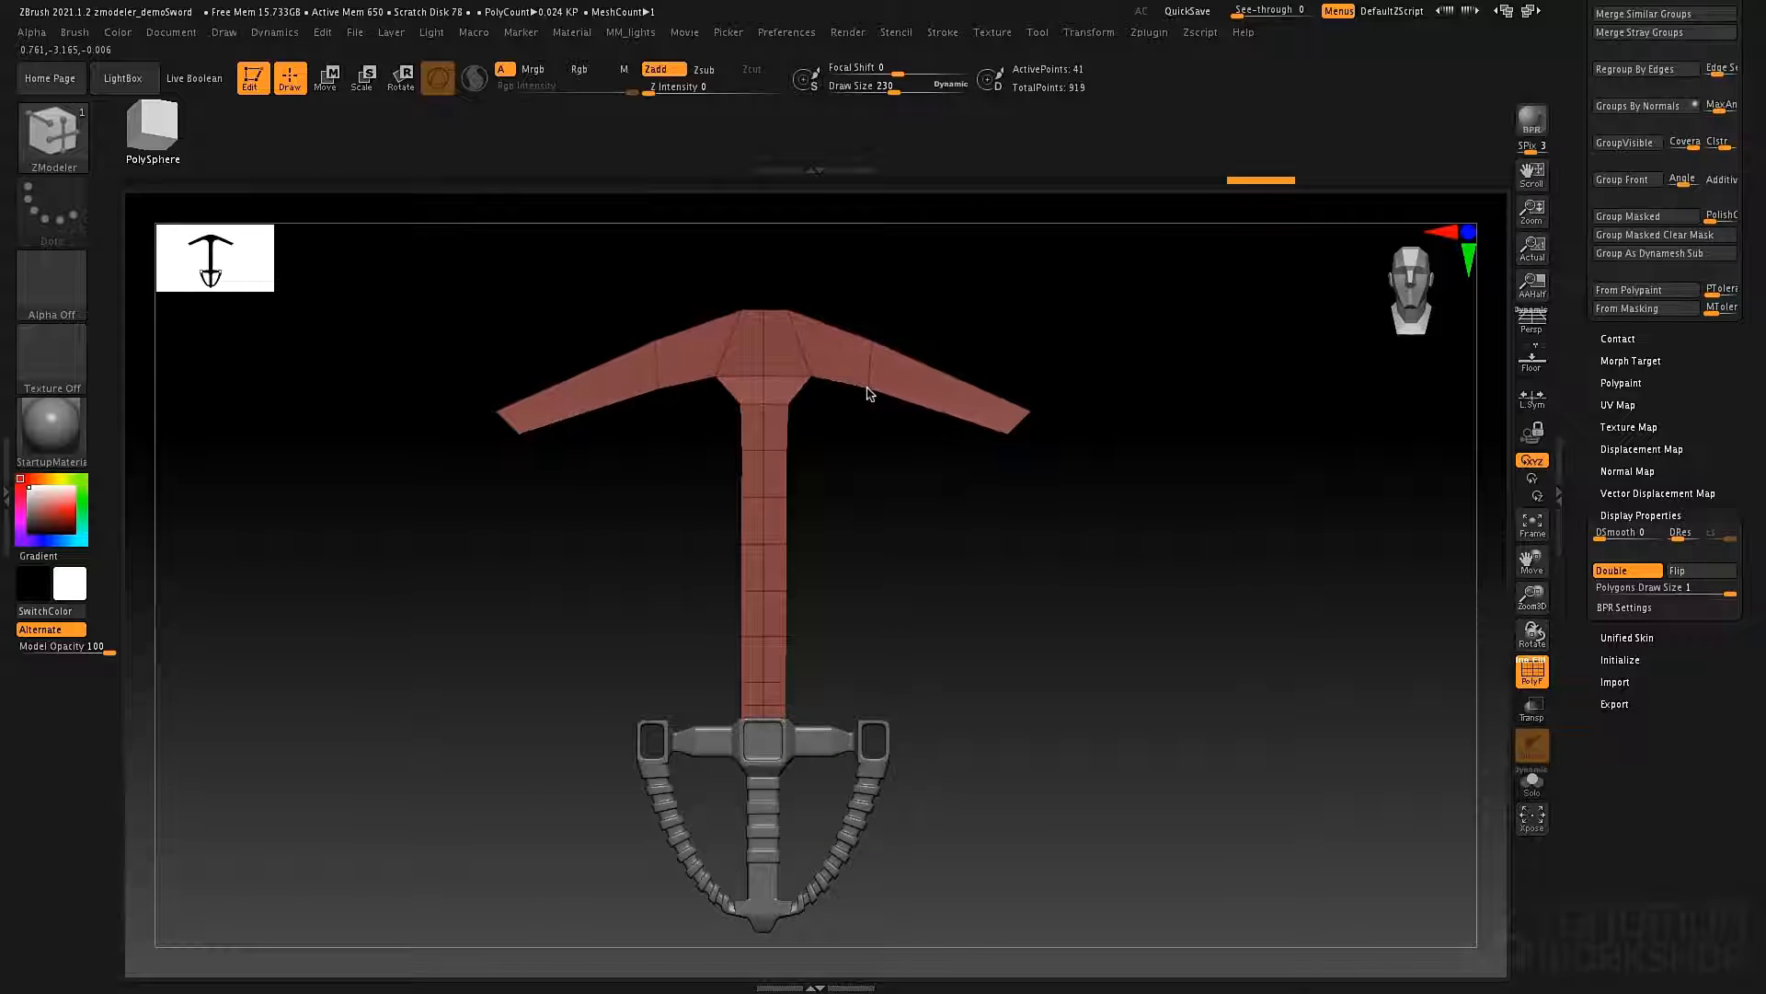
pyautogui.moveTo(872, 354); pyautogui.dragTo(886, 336)
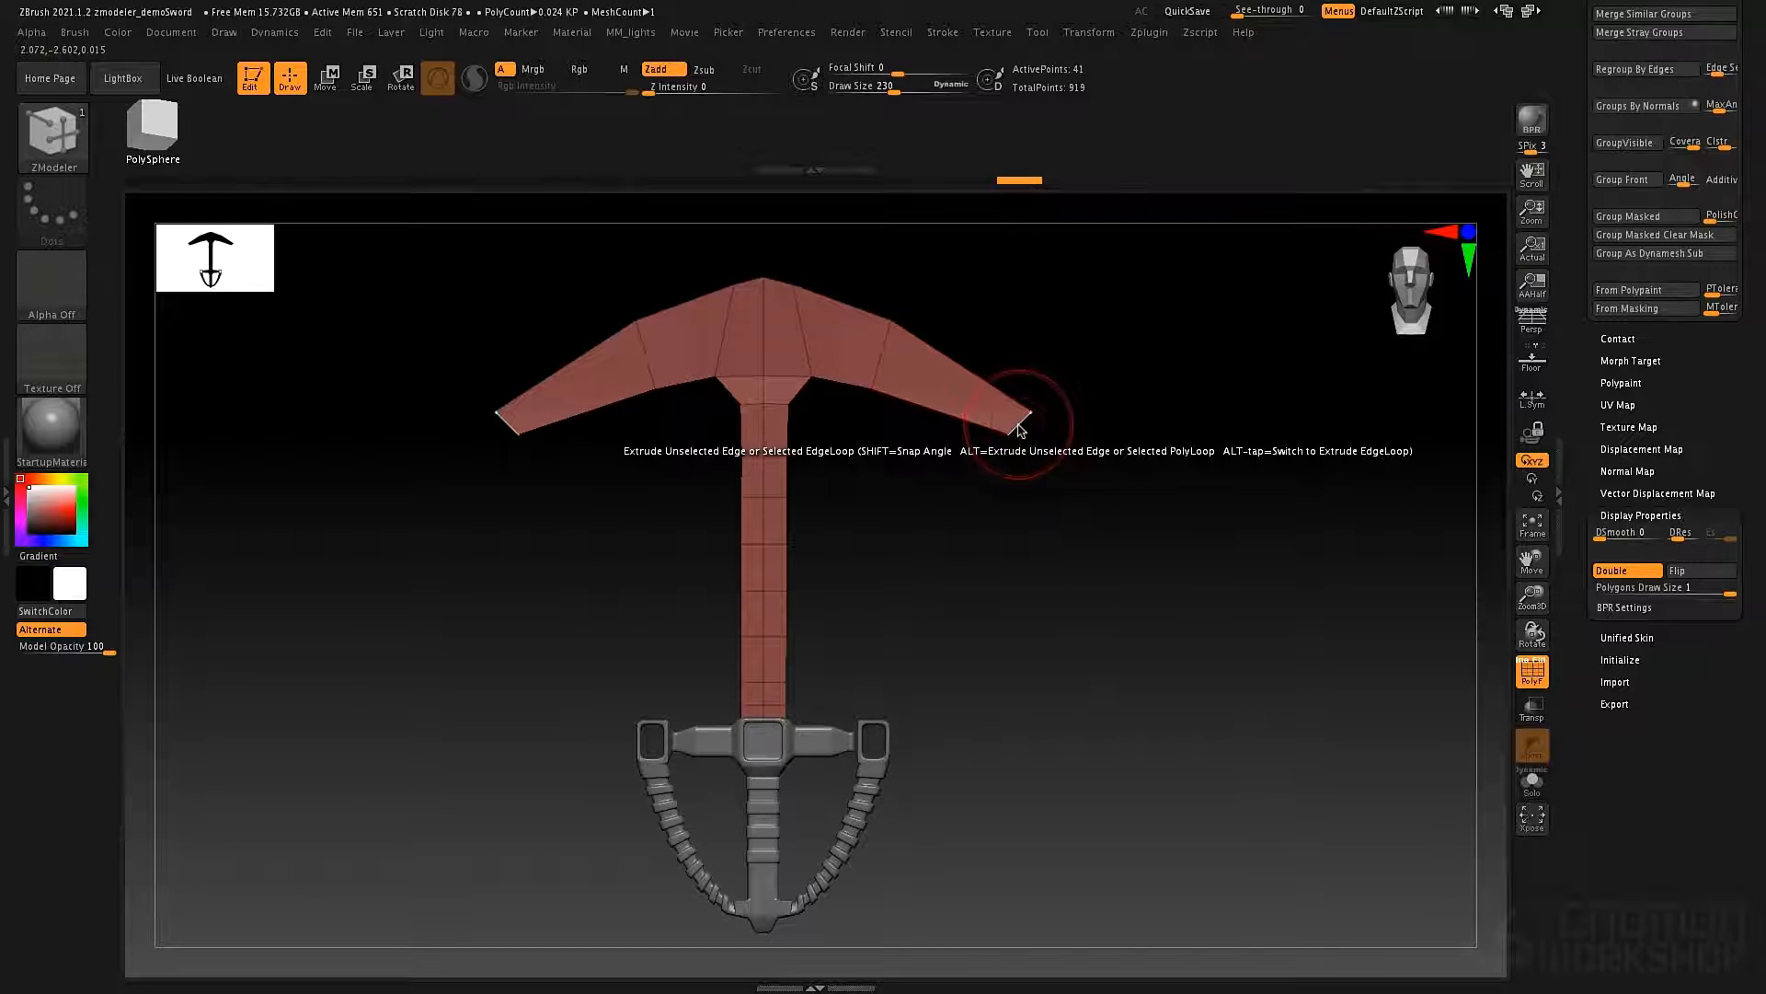
# Set Extrude to Single Row, extrude the arms' end edges outward and downward, and taper the new tips to points.
pyautogui.press('space')
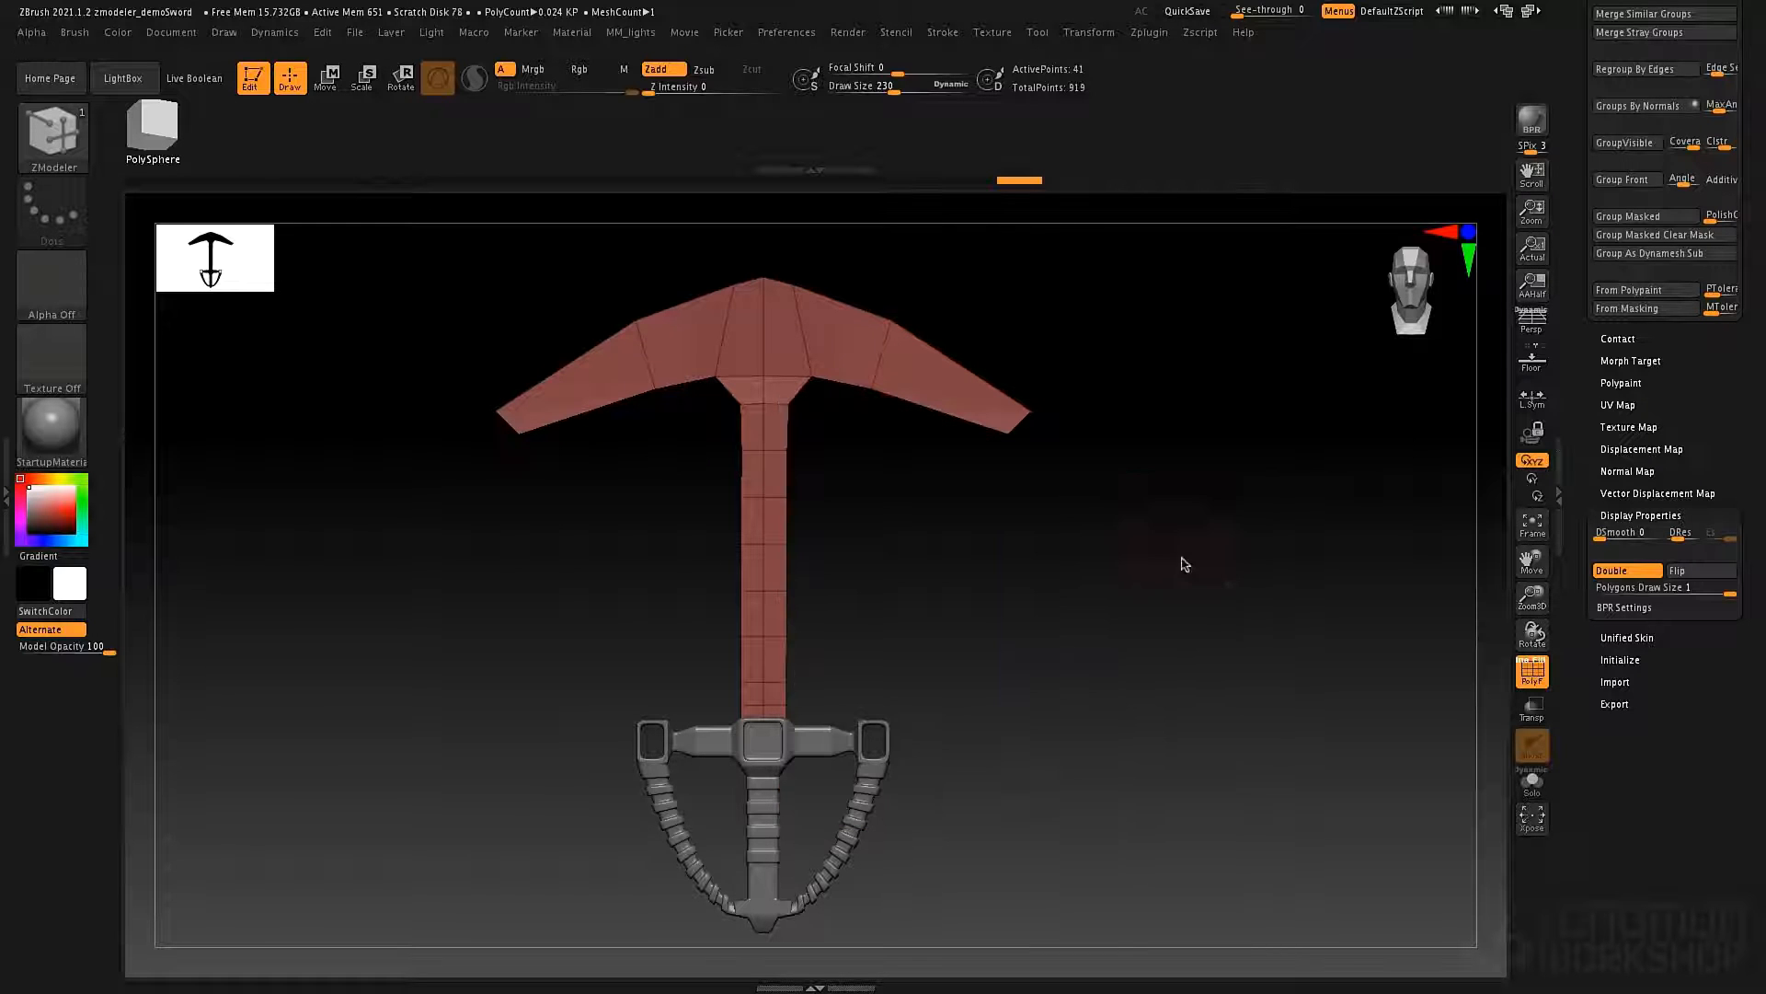
pyautogui.press('space')
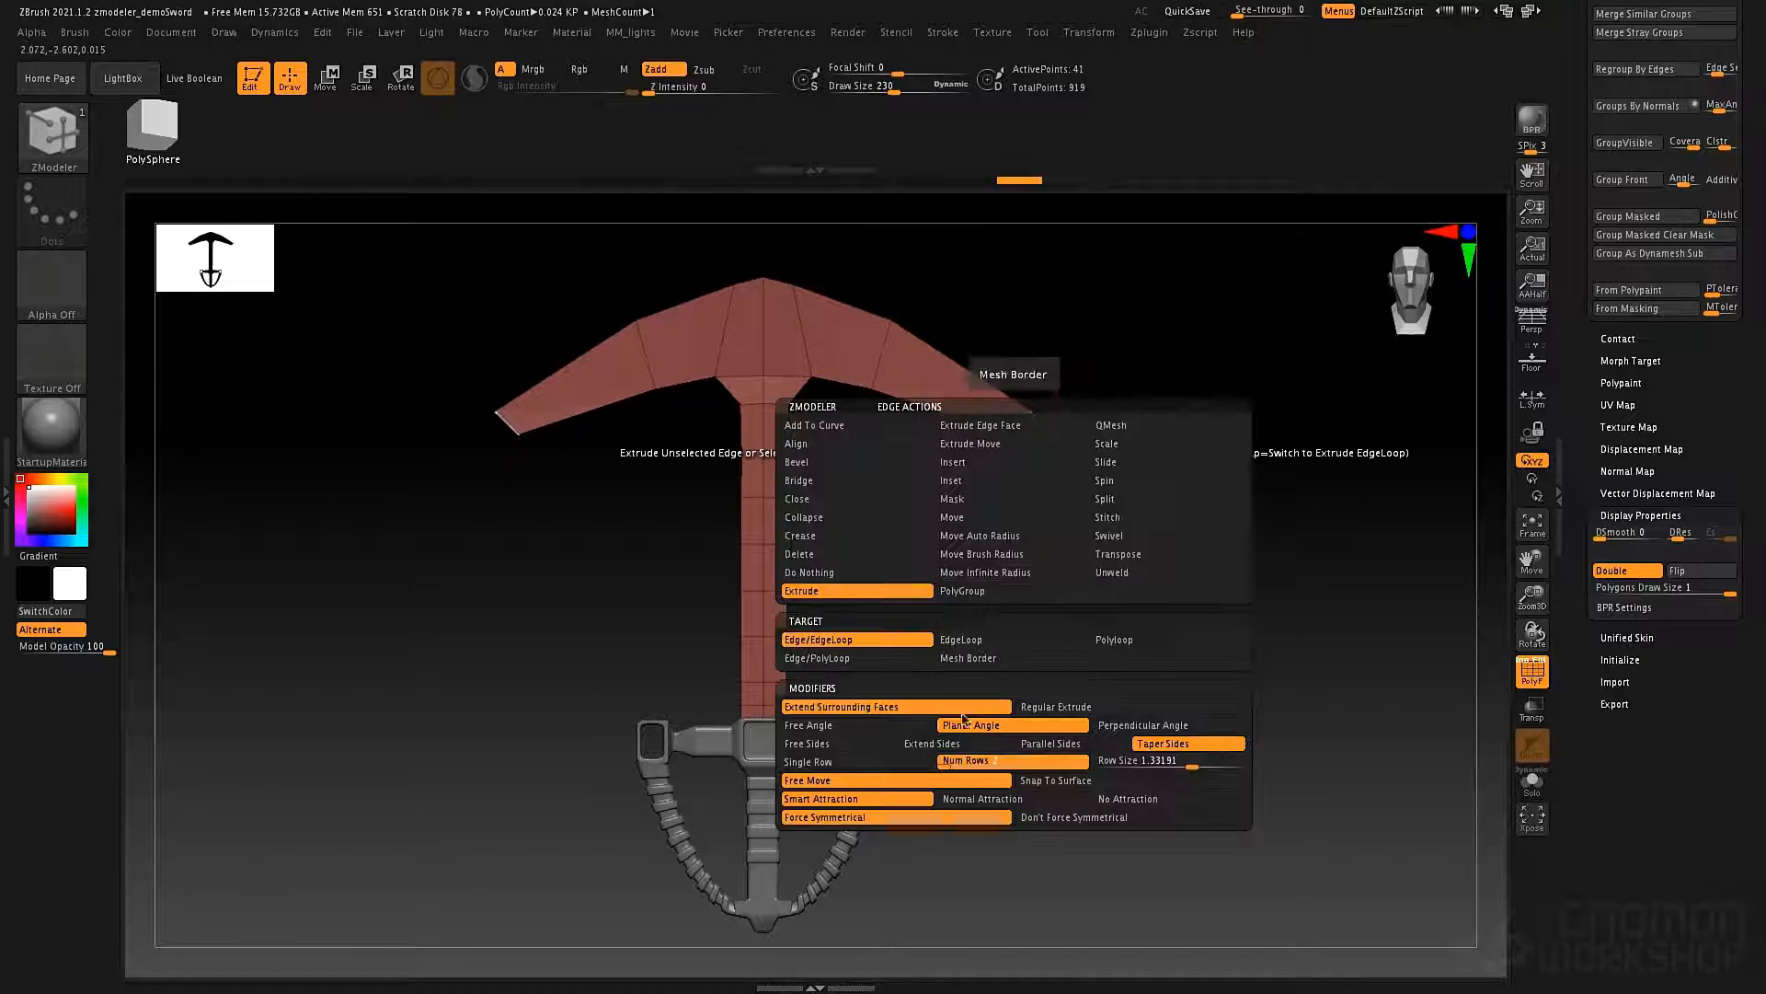
pyautogui.click(852, 766)
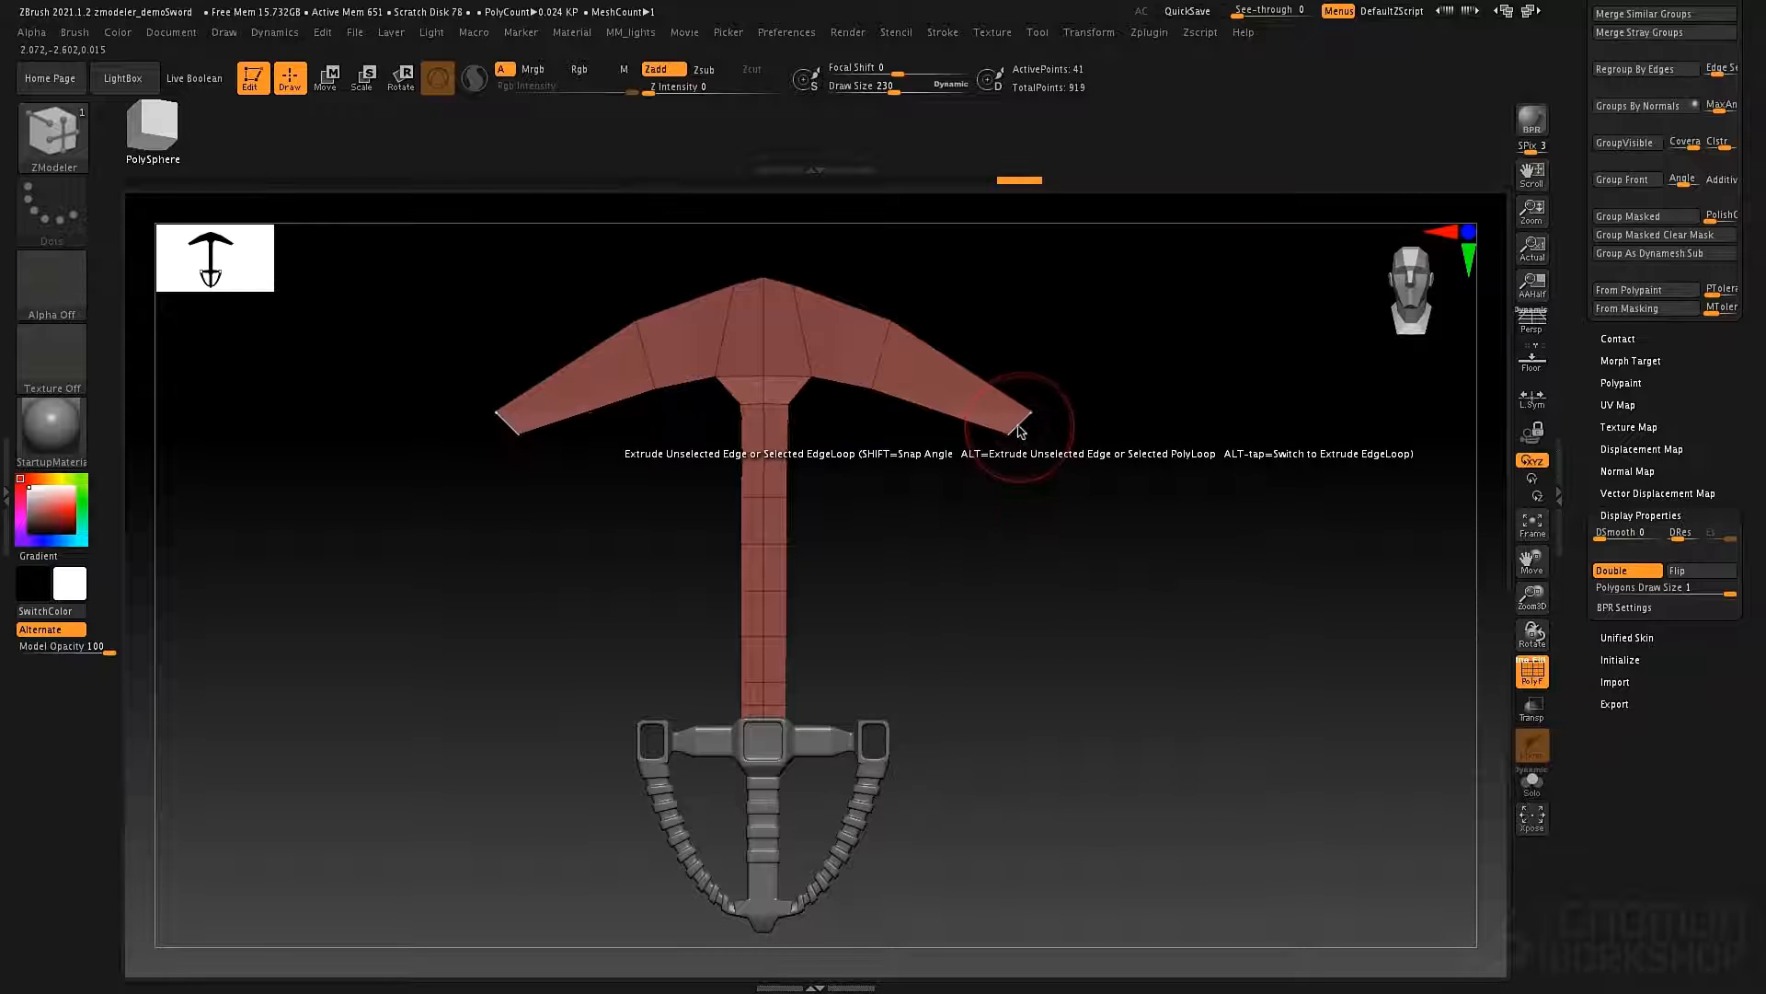
pyautogui.moveTo(1020, 431); pyautogui.dragTo(1031, 436)
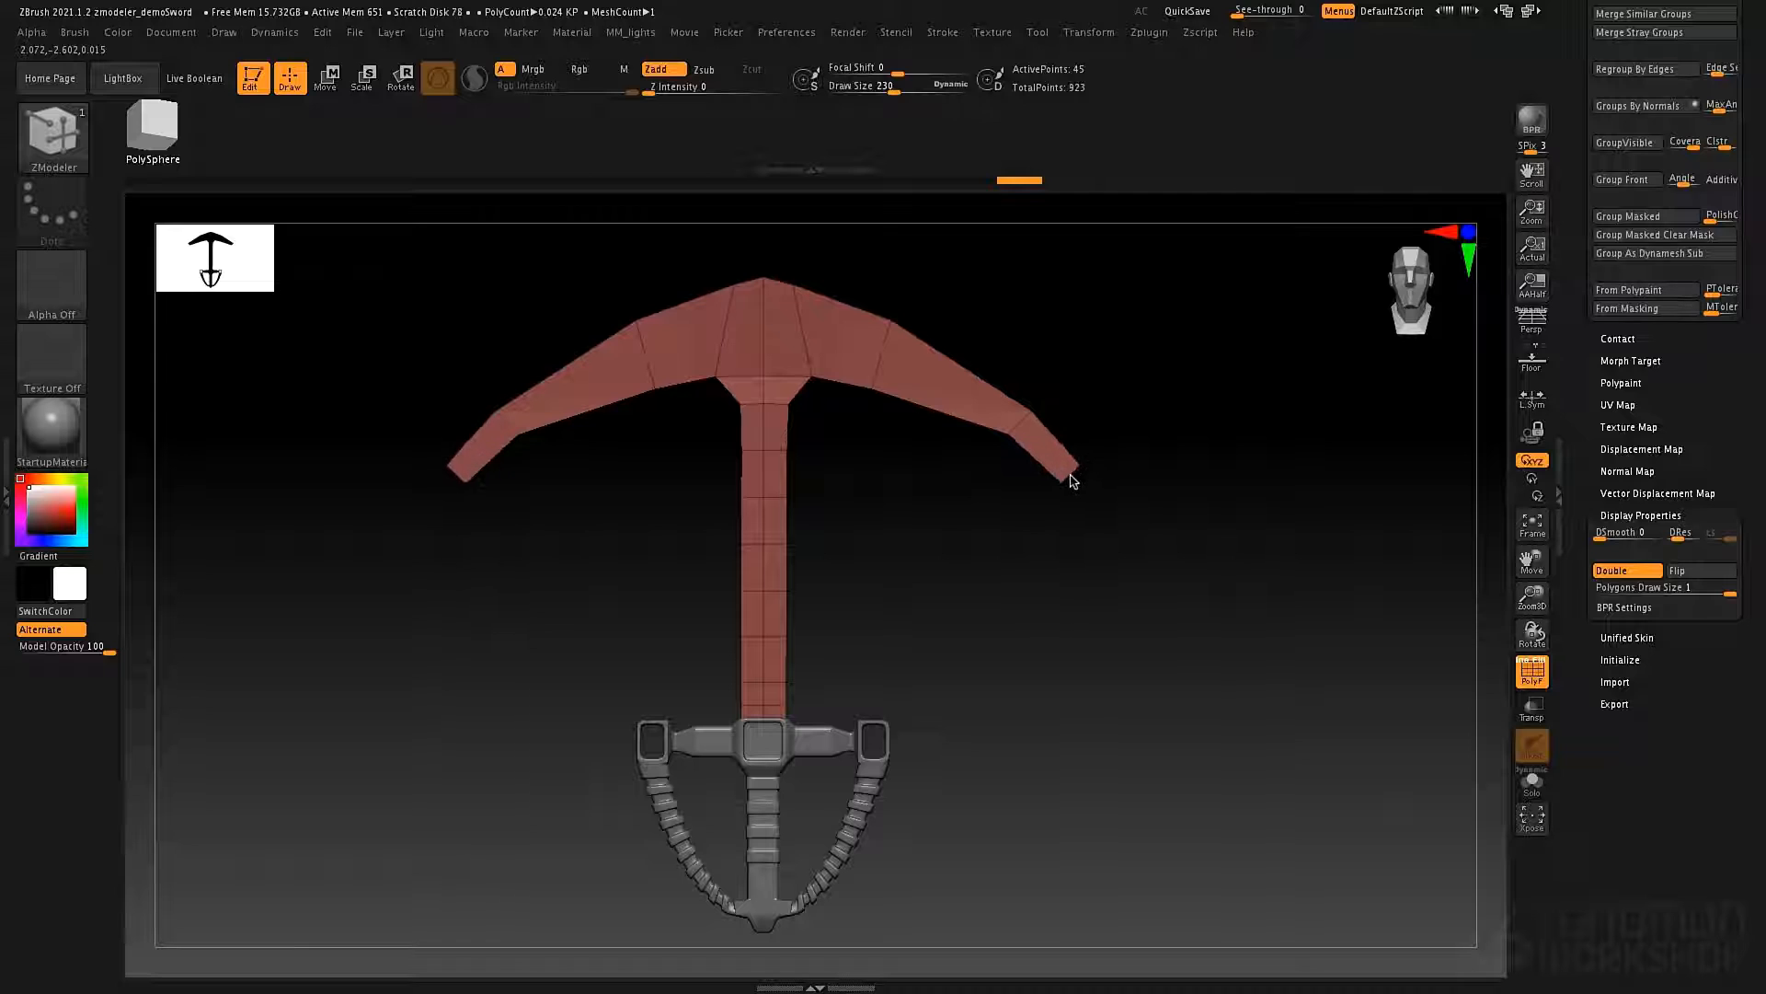
pyautogui.moveTo(1070, 479); pyautogui.dragTo(1093, 465)
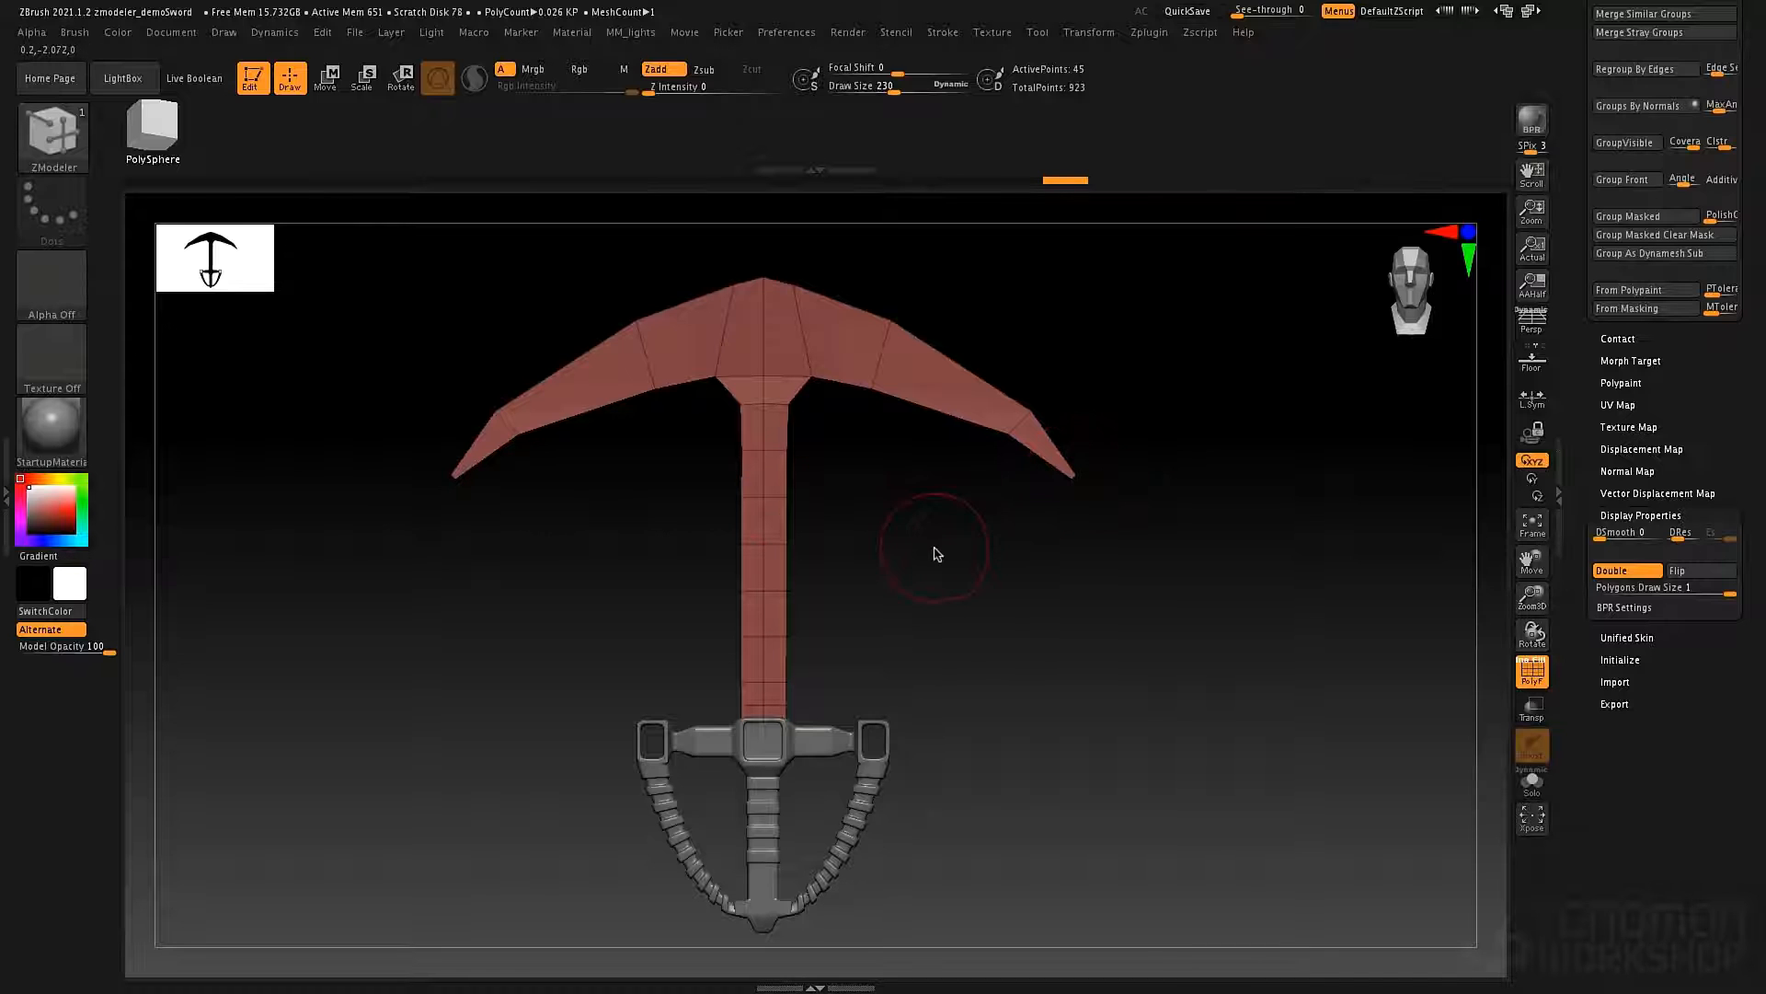
# Extrude the two central edges at the blade's peak upward into a tall pointed spike.
pyautogui.keyDown('alt'); pyautogui.moveTo(909, 537); pyautogui.dragTo(952, 642); pyautogui.keyUp('alt')
pyautogui.keyDown('alt'); pyautogui.moveTo(828, 364); pyautogui.dragTo(985, 524); pyautogui.keyUp('alt')
pyautogui.keyDown('alt'); pyautogui.moveTo(1049, 374); pyautogui.dragTo(1056, 484); pyautogui.keyUp('alt')
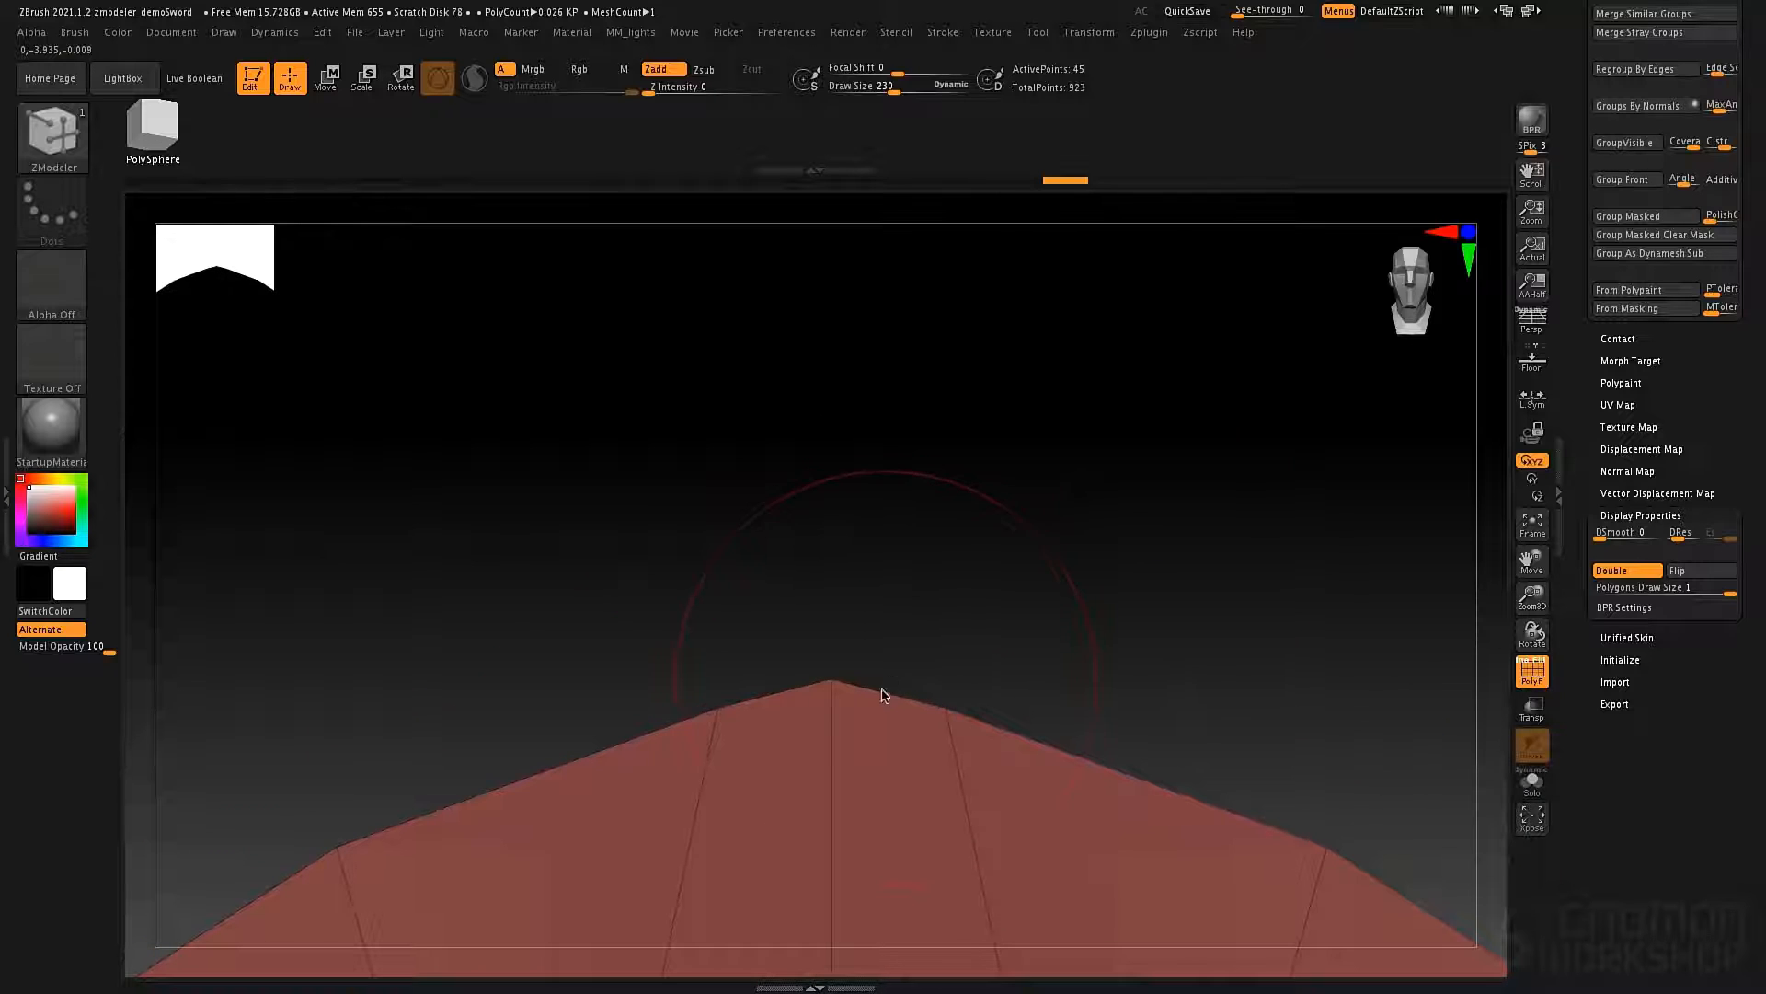
pyautogui.moveTo(883, 696); pyautogui.dragTo(1170, 378)
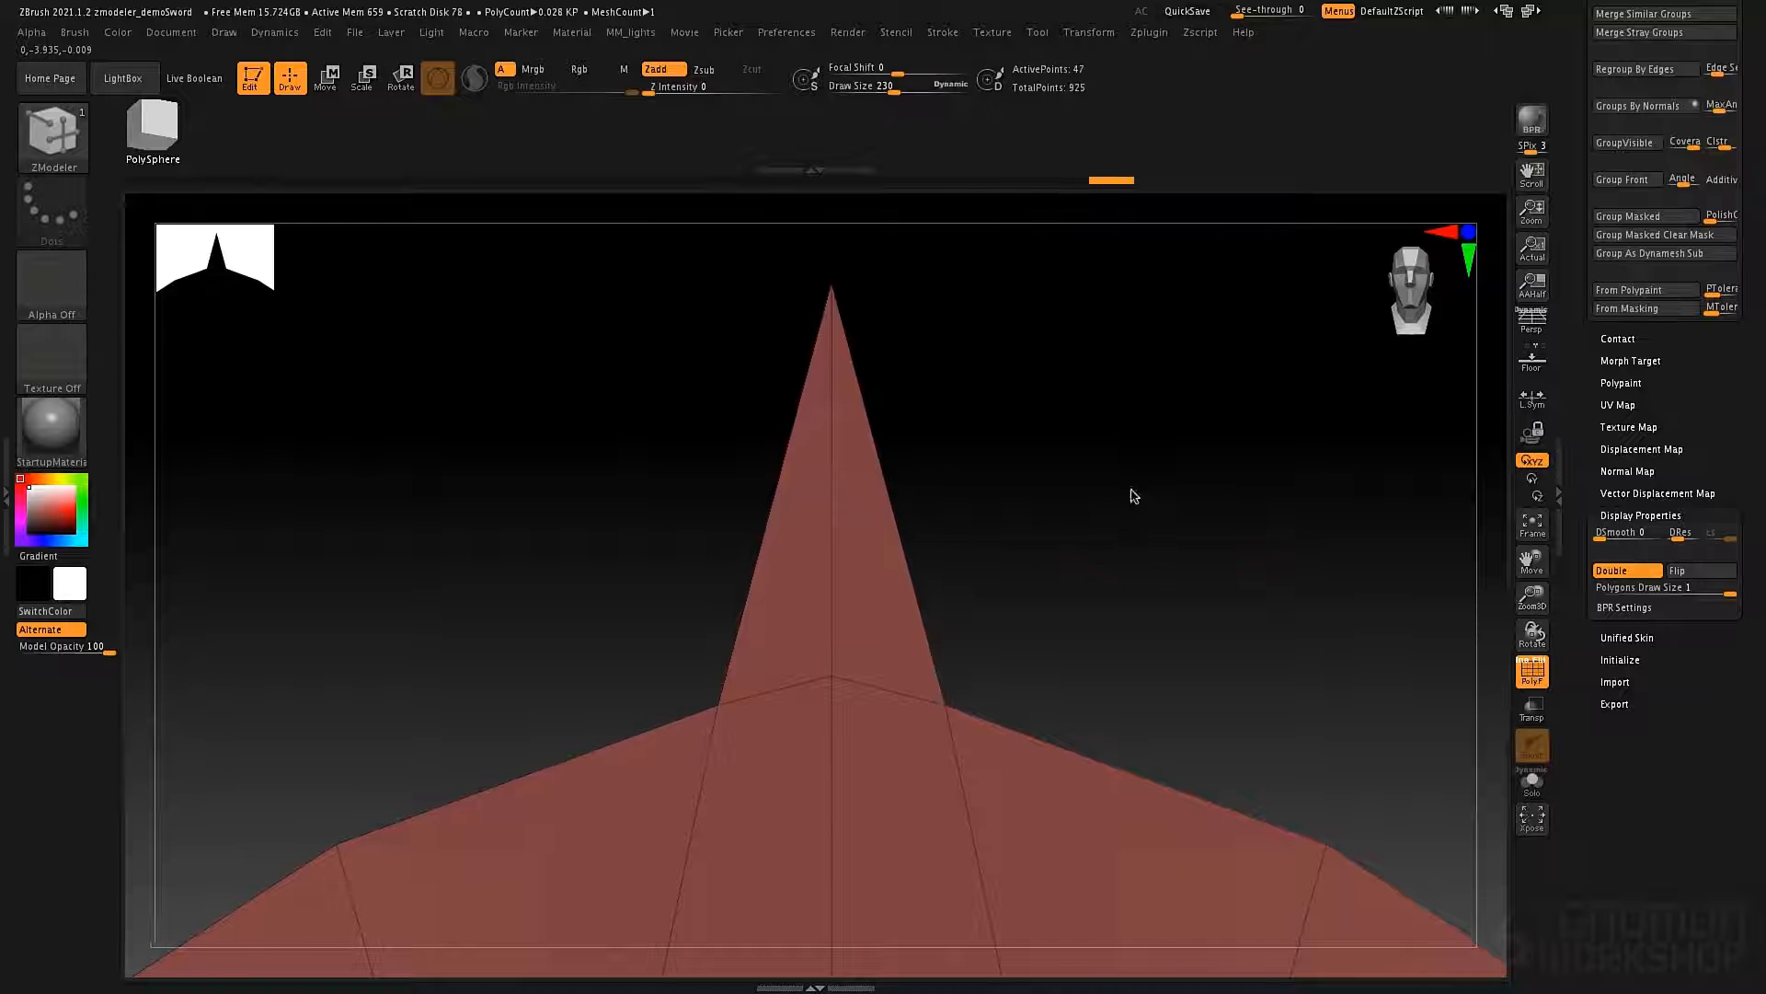
# Turn on the Dynamic Subdiv preview for the blade and bring up its Dynamic Subdiv settings in Geometry.
pyautogui.keyDown('alt'); pyautogui.moveTo(1131, 493); pyautogui.dragTo(1002, 378); pyautogui.keyUp('alt')
pyautogui.keyDown('alt'); pyautogui.moveTo(1080, 470); pyautogui.dragTo(1139, 489); pyautogui.keyUp('alt')
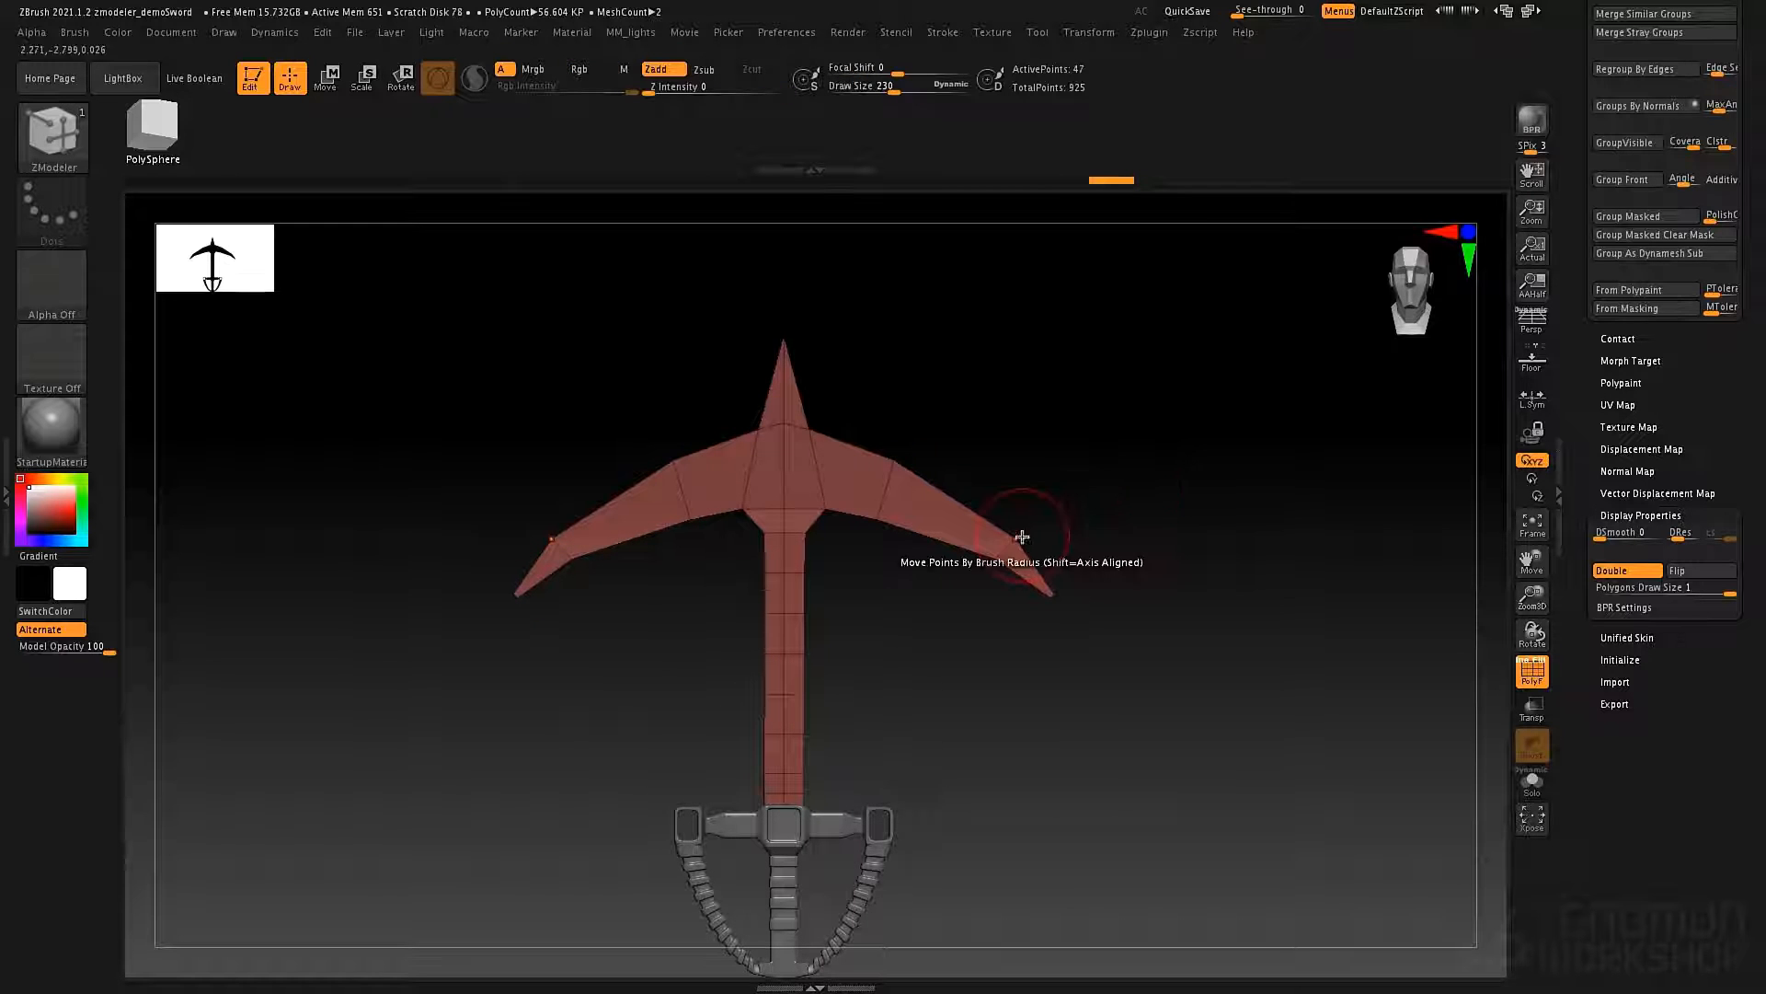
pyautogui.press('d')
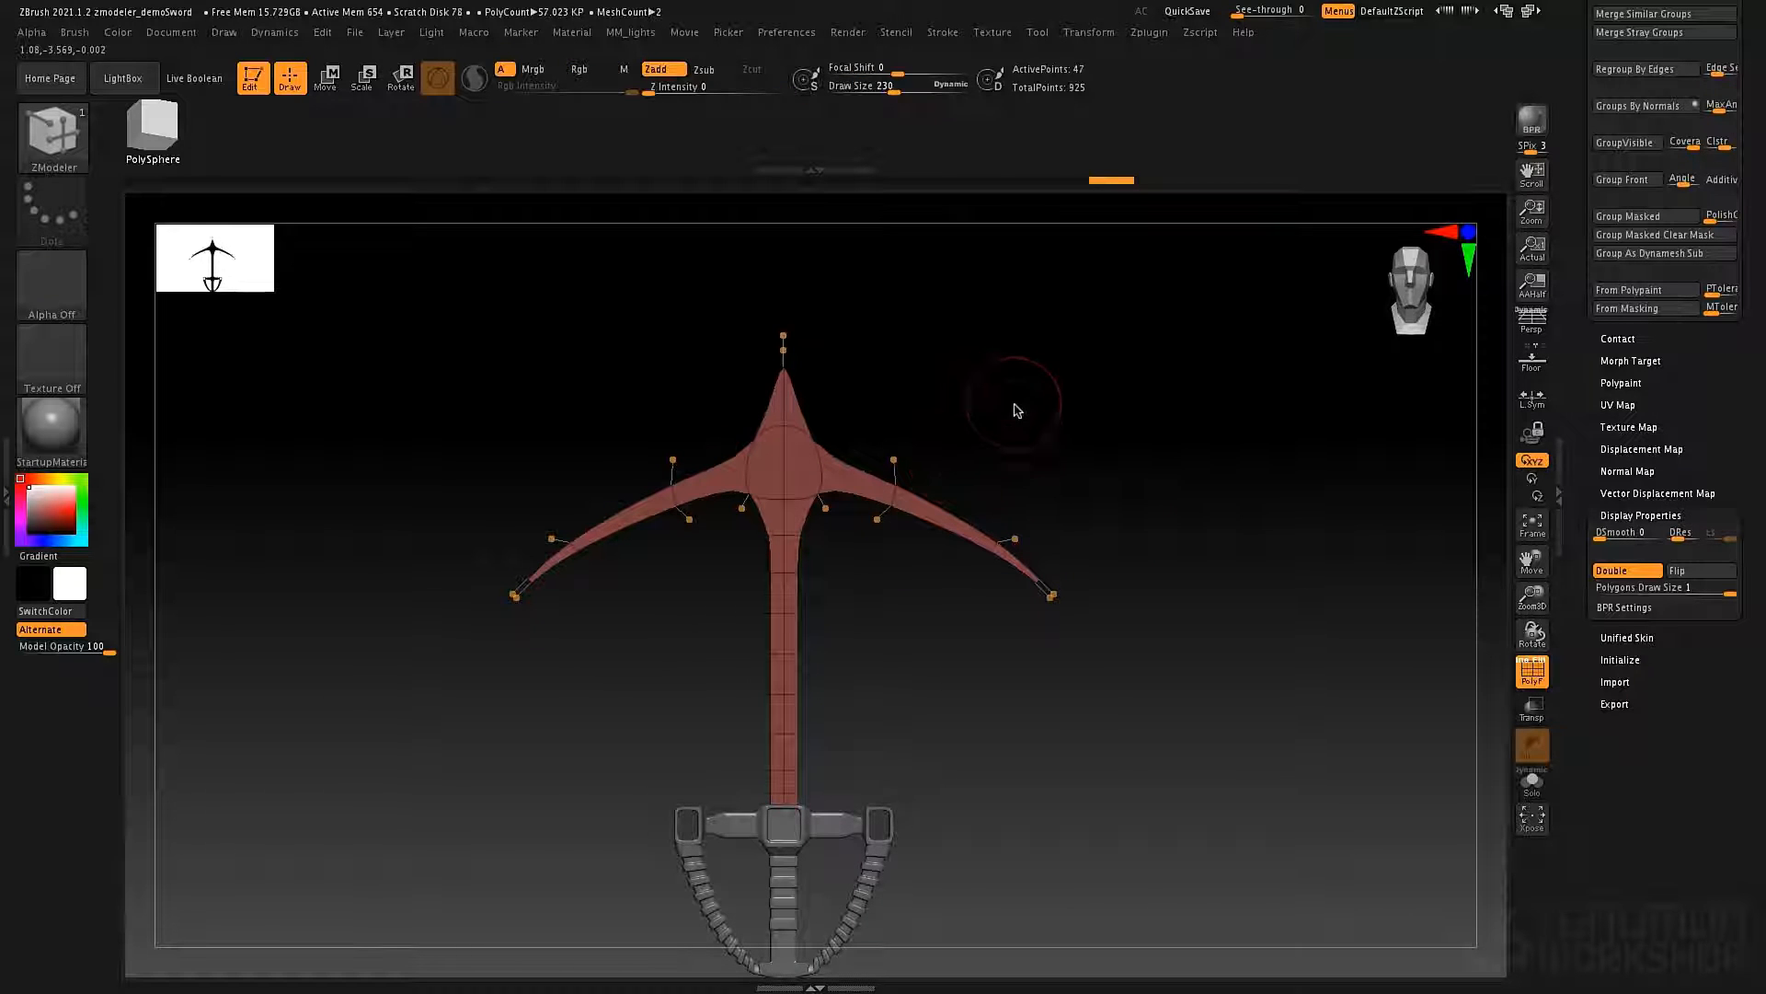
pyautogui.keyDown('alt'); pyautogui.moveTo(1016, 410); pyautogui.dragTo(1018, 390); pyautogui.keyUp('alt')
pyautogui.moveTo(927, 632)
pyautogui.keyDown('alt'); pyautogui.mouseDown()
pyautogui.moveTo(957, 599)
pyautogui.moveTo(997, 611)
pyautogui.moveTo(931, 603)
pyautogui.moveTo(947, 604)
pyautogui.mouseUp(); pyautogui.keyUp('alt')
pyautogui.moveTo(1582, 347); pyautogui.dragTo(1603, 580)
pyautogui.click(1656, 361)
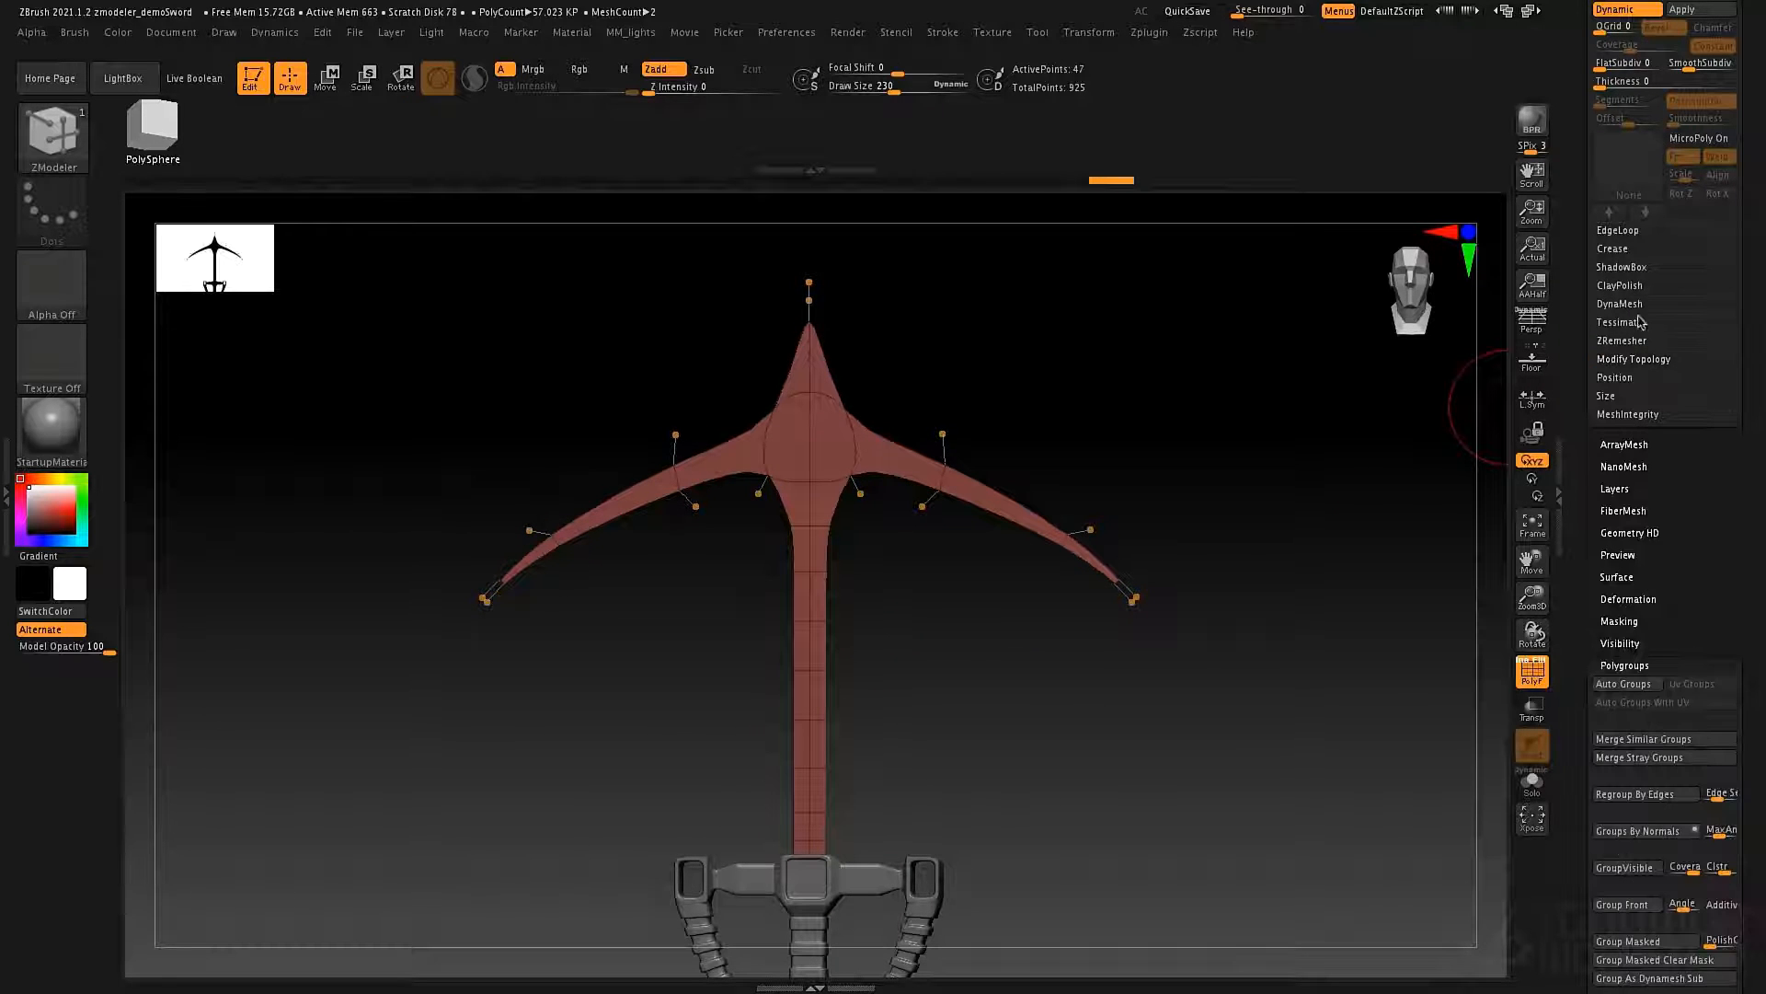
pyautogui.moveTo(1580, 327); pyautogui.dragTo(1576, 480)
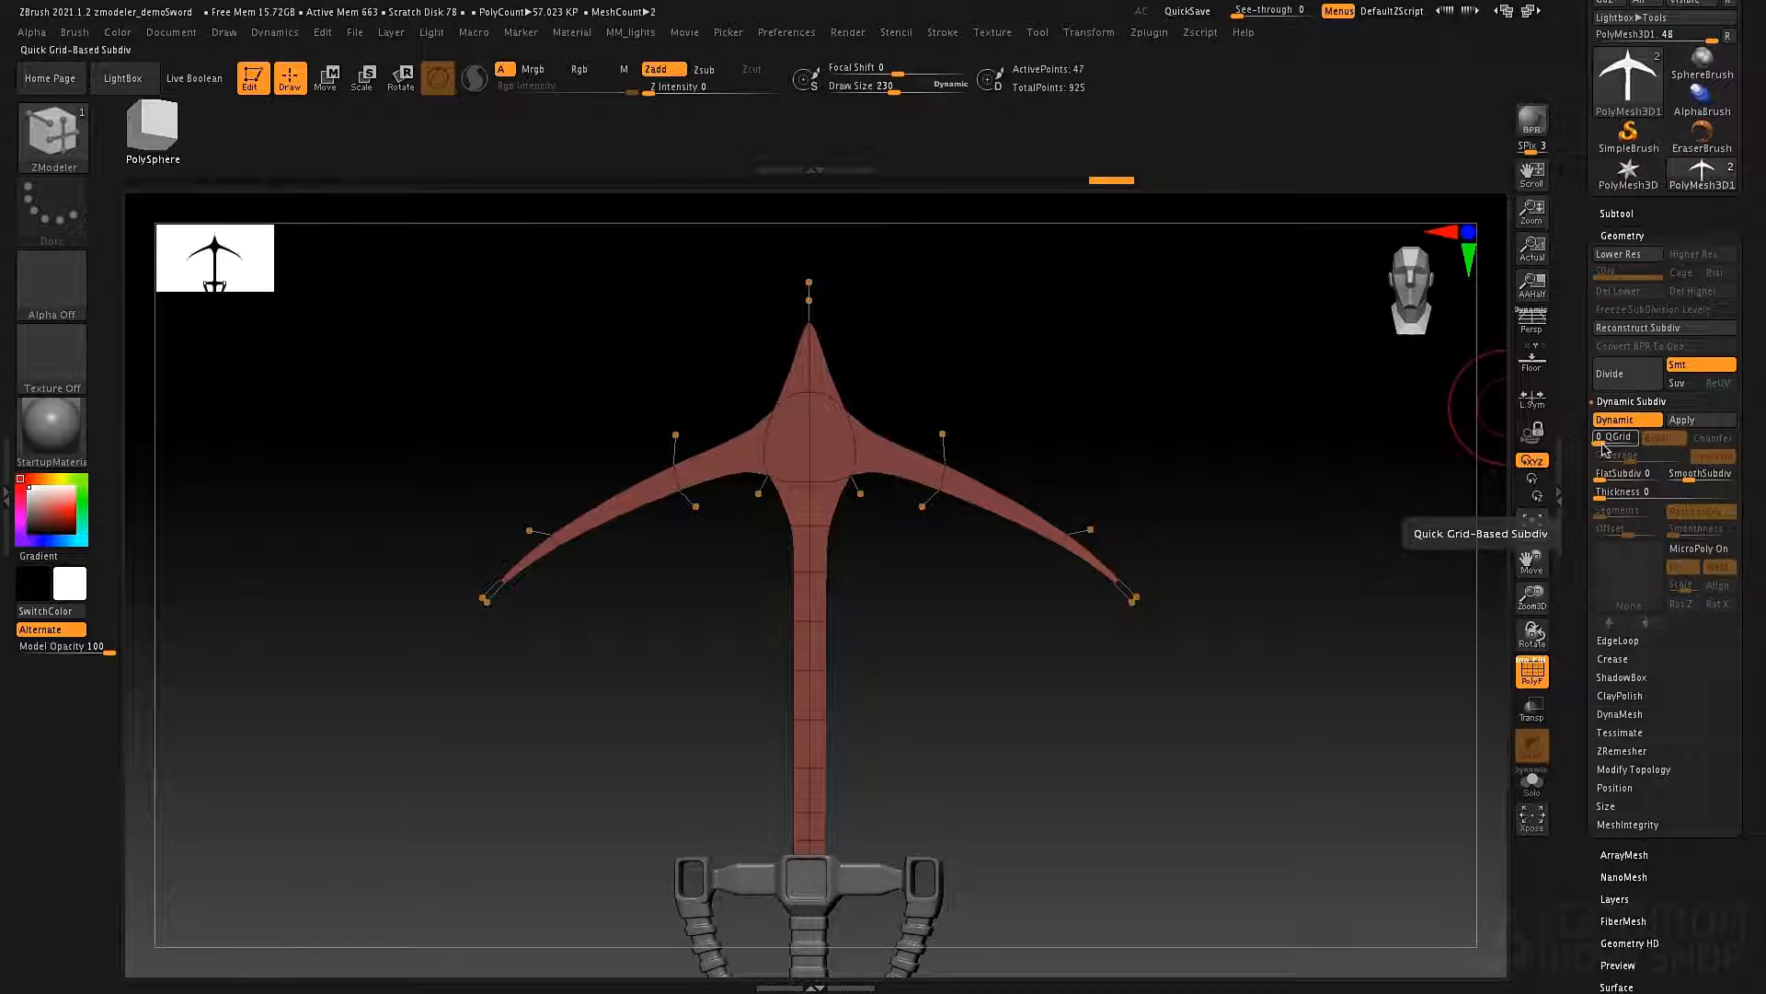
# Give the blade a Dynamic Subdiv Thickness of 0.00921.
pyautogui.moveTo(1603, 446); pyautogui.dragTo(1595, 477)
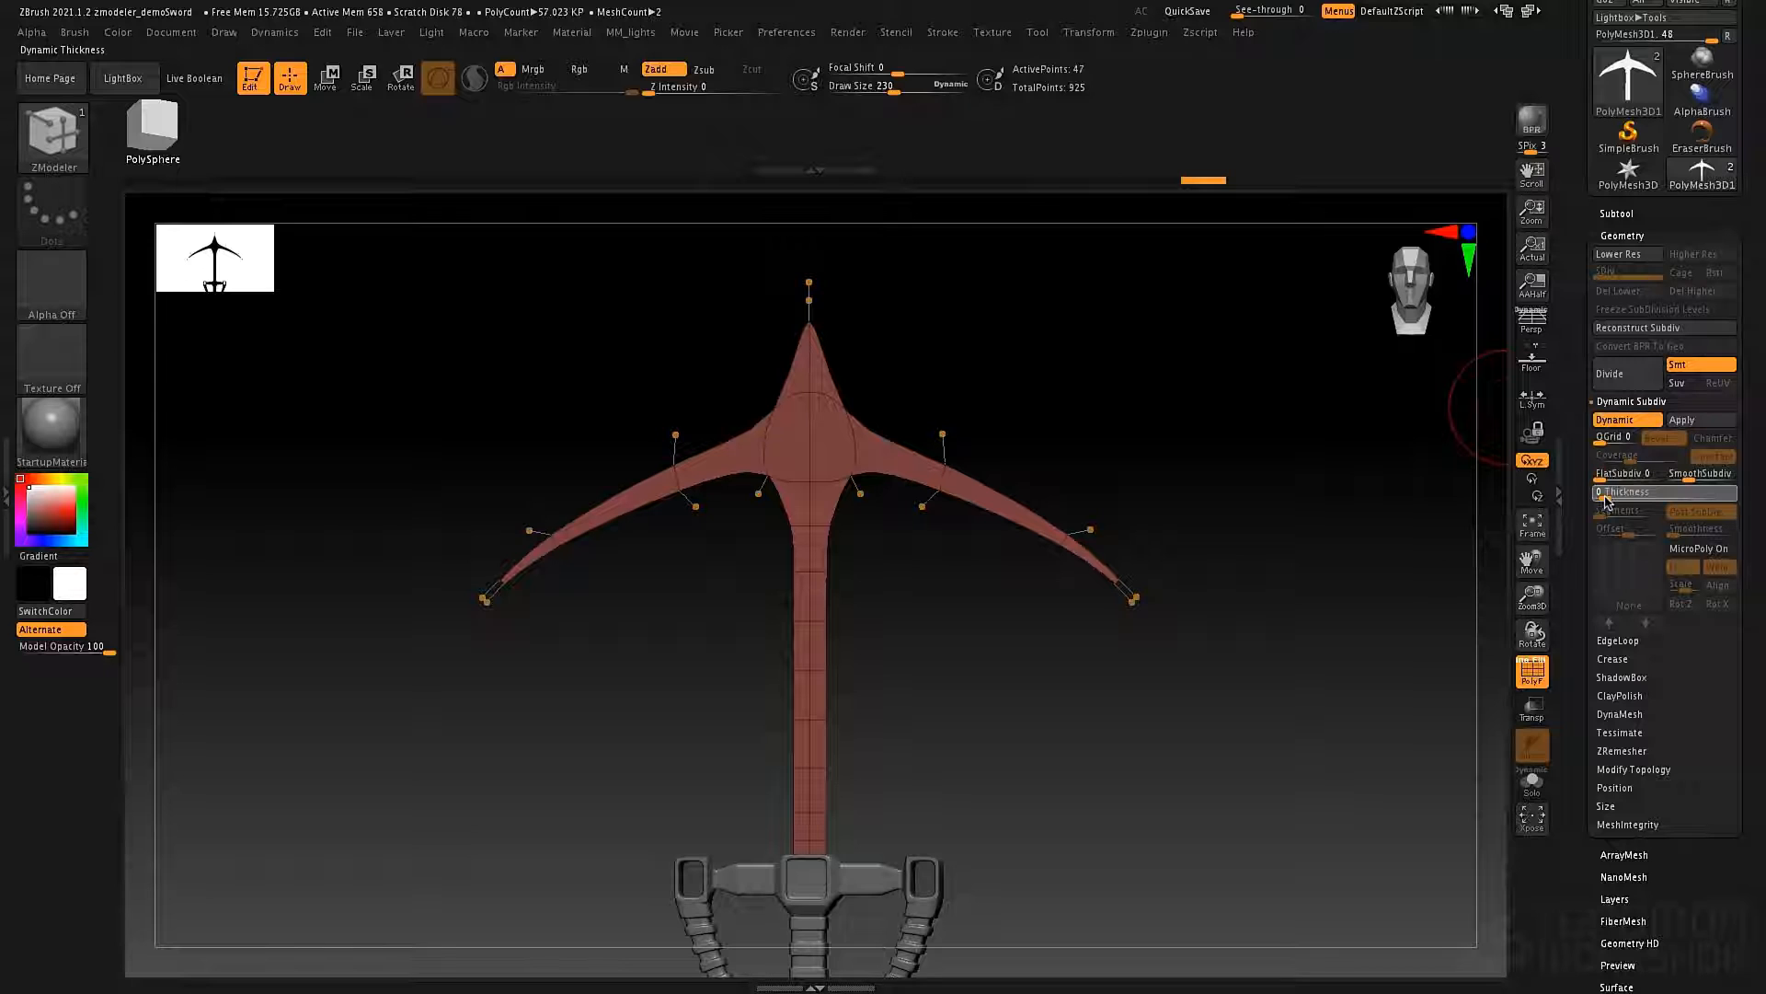
pyautogui.moveTo(1652, 502); pyautogui.dragTo(1657, 501)
pyautogui.moveTo(1230, 453); pyautogui.dragTo(1234, 505)
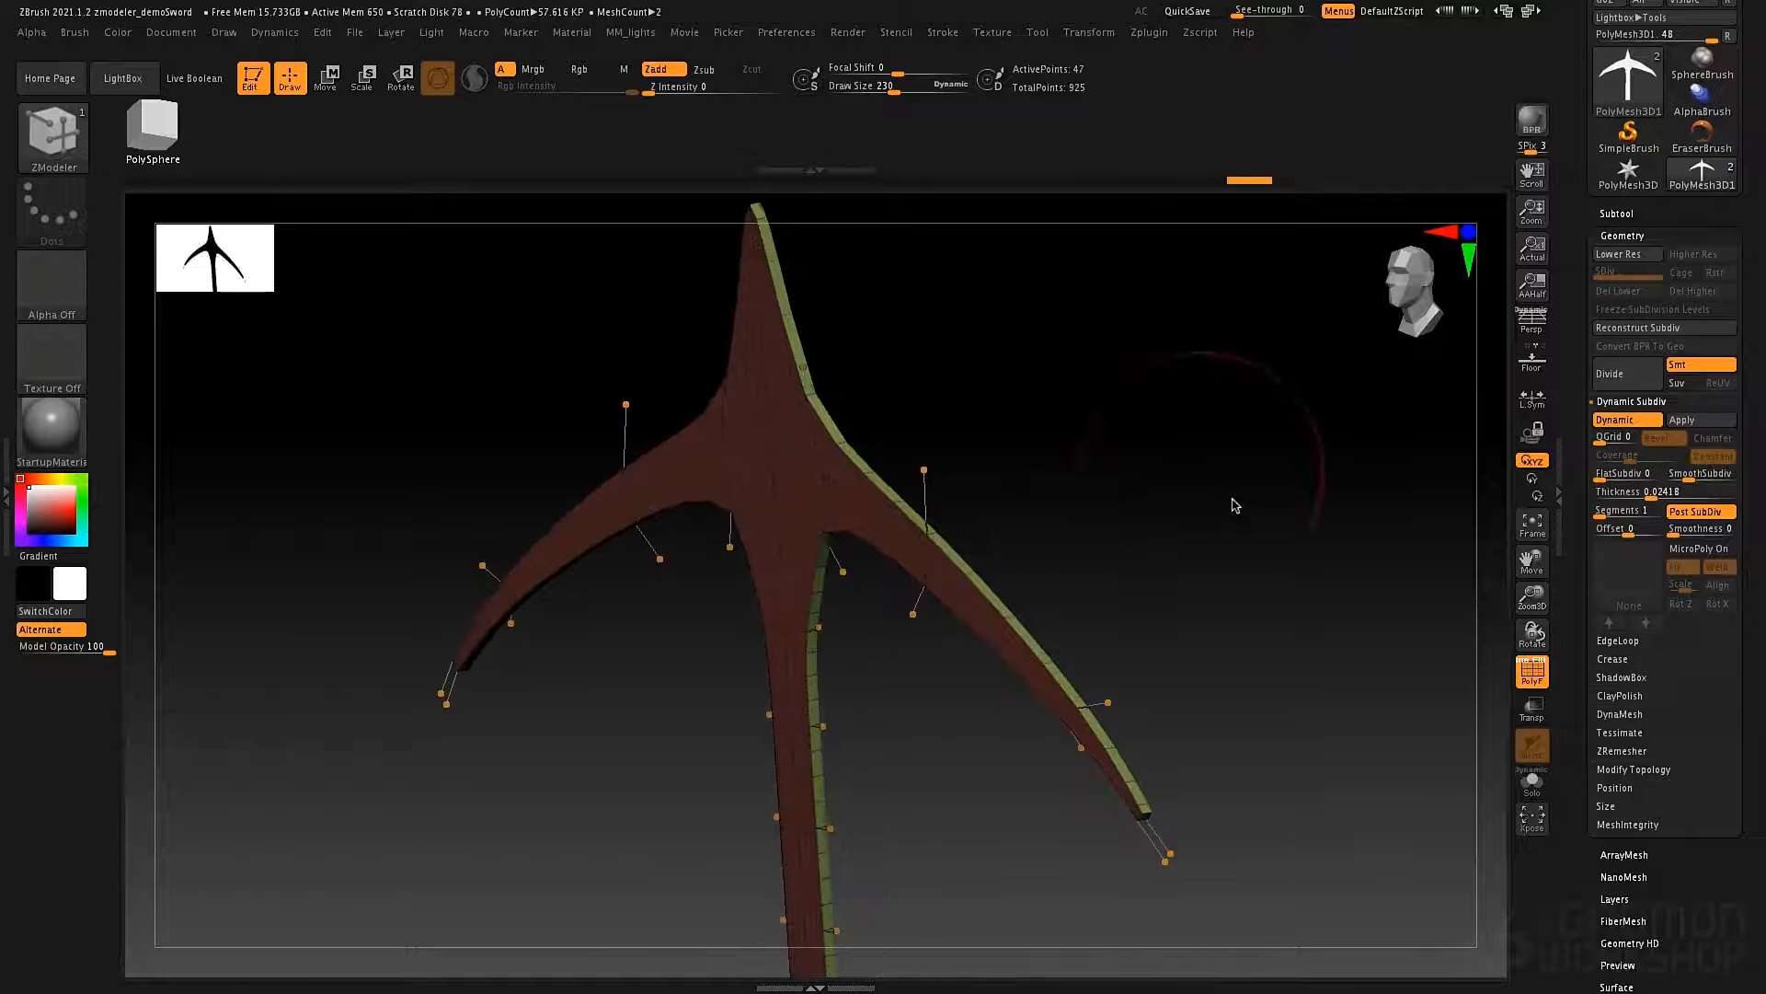
pyautogui.click(1642, 497)
pyautogui.moveTo(1187, 492)
pyautogui.keyDown('alt'); pyautogui.mouseDown()
pyautogui.moveTo(1123, 382)
pyautogui.moveTo(1175, 516)
pyautogui.moveTo(1020, 482)
pyautogui.moveTo(1029, 469)
pyautogui.moveTo(1002, 516)
pyautogui.moveTo(1408, 461)
pyautogui.moveTo(1301, 433)
pyautogui.moveTo(1352, 429)
pyautogui.moveTo(1355, 369)
pyautogui.moveTo(1366, 405)
pyautogui.mouseUp(); pyautogui.keyUp('alt')
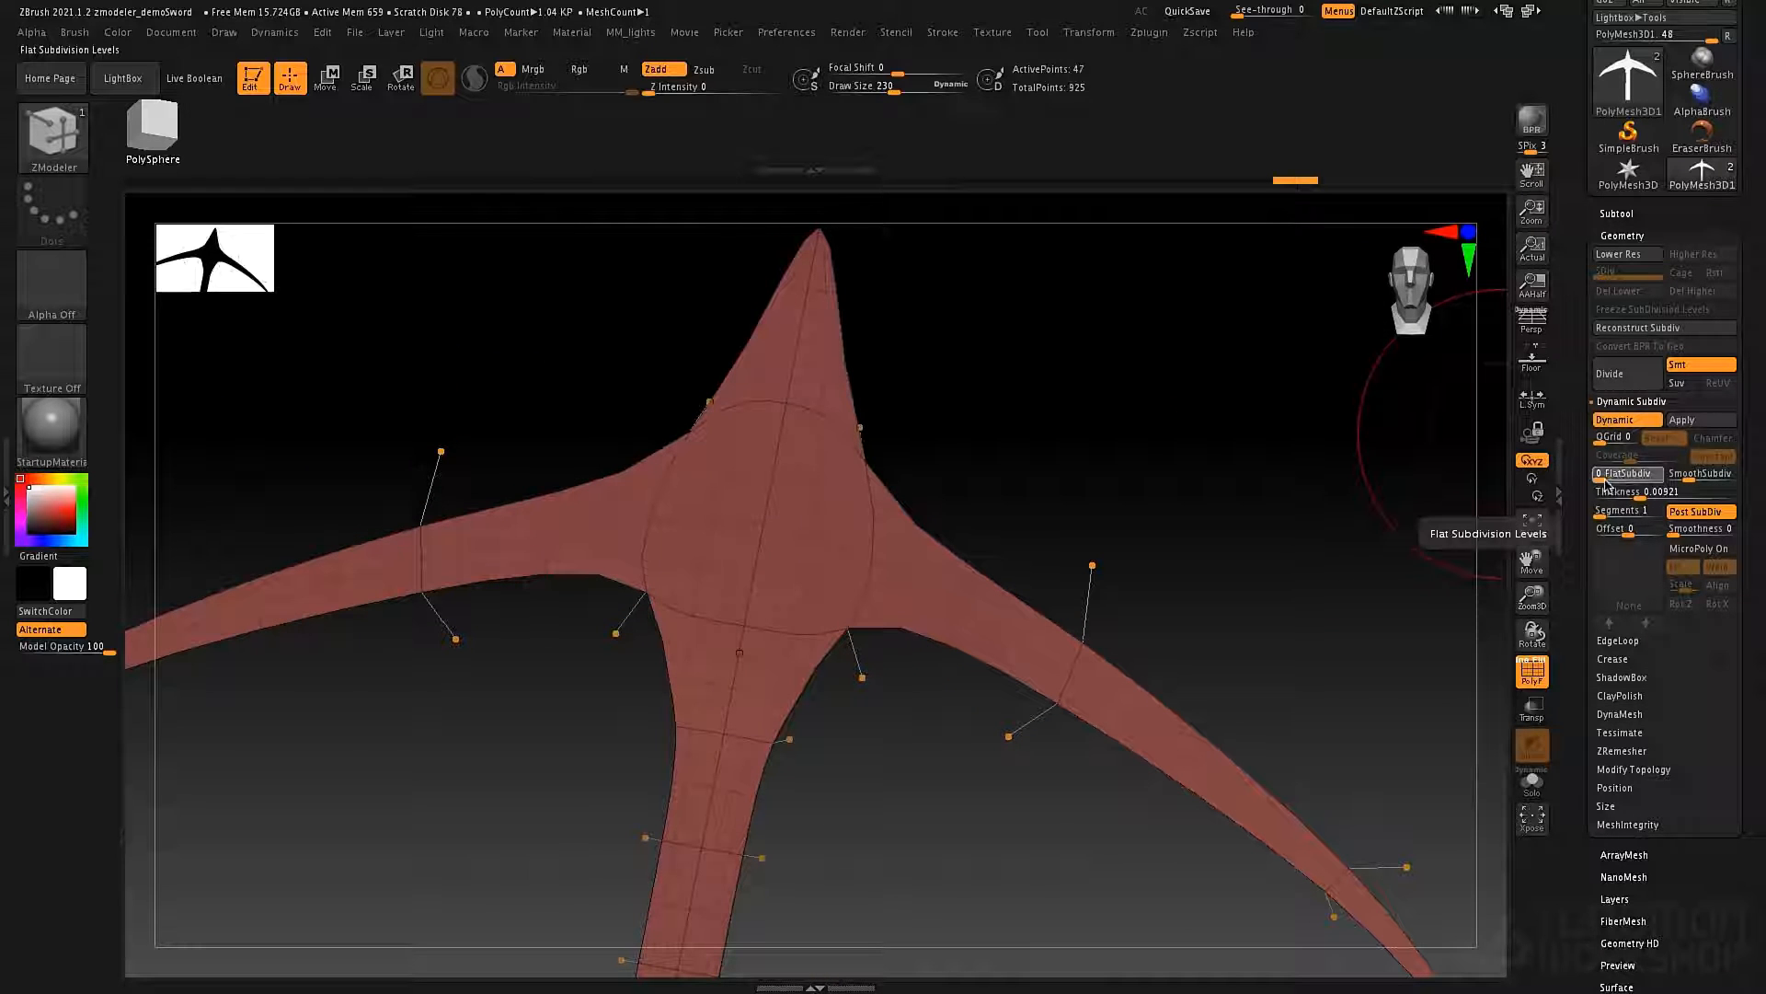
# Try a FlatSubdiv level of 1 on the thickened blade, and return FlatSubdiv and QGrid to 0.
pyautogui.moveTo(1605, 482); pyautogui.dragTo(1606, 485)
pyautogui.press('f')
pyautogui.moveTo(1222, 494); pyautogui.dragTo(1265, 375)
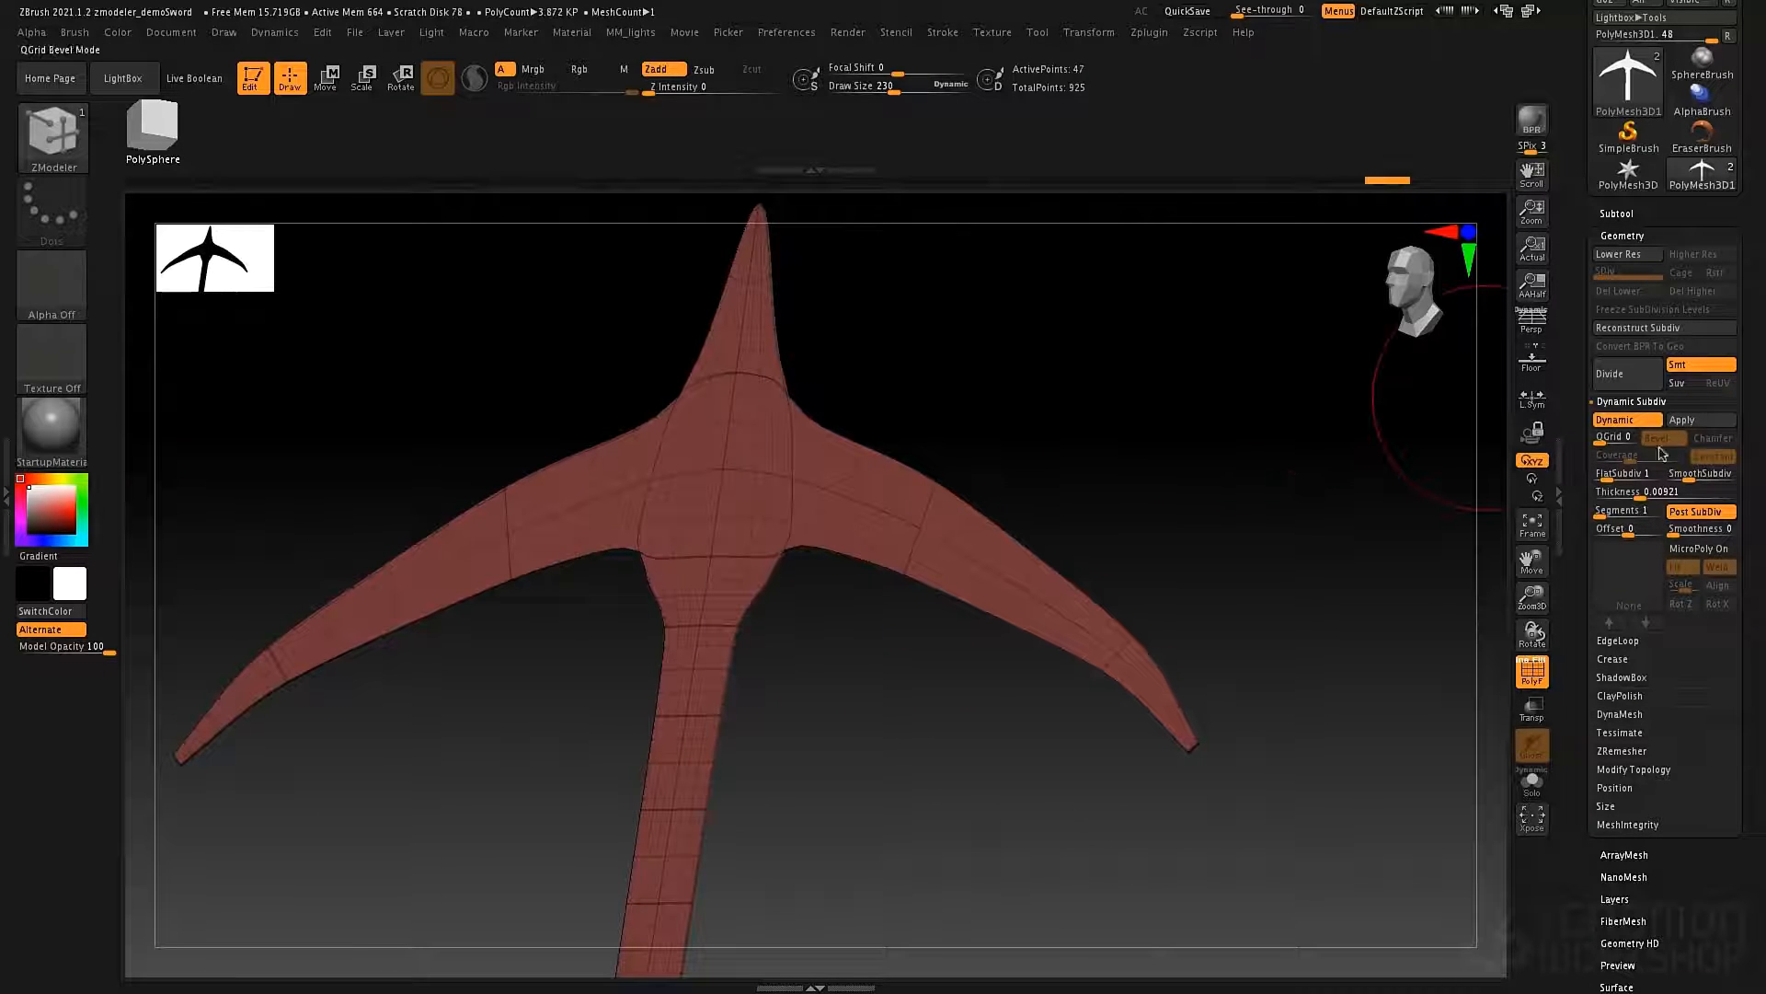
pyautogui.moveTo(1601, 445)
pyautogui.mouseDown()
pyautogui.moveTo(1597, 475)
pyautogui.moveTo(1597, 447)
pyautogui.mouseUp()
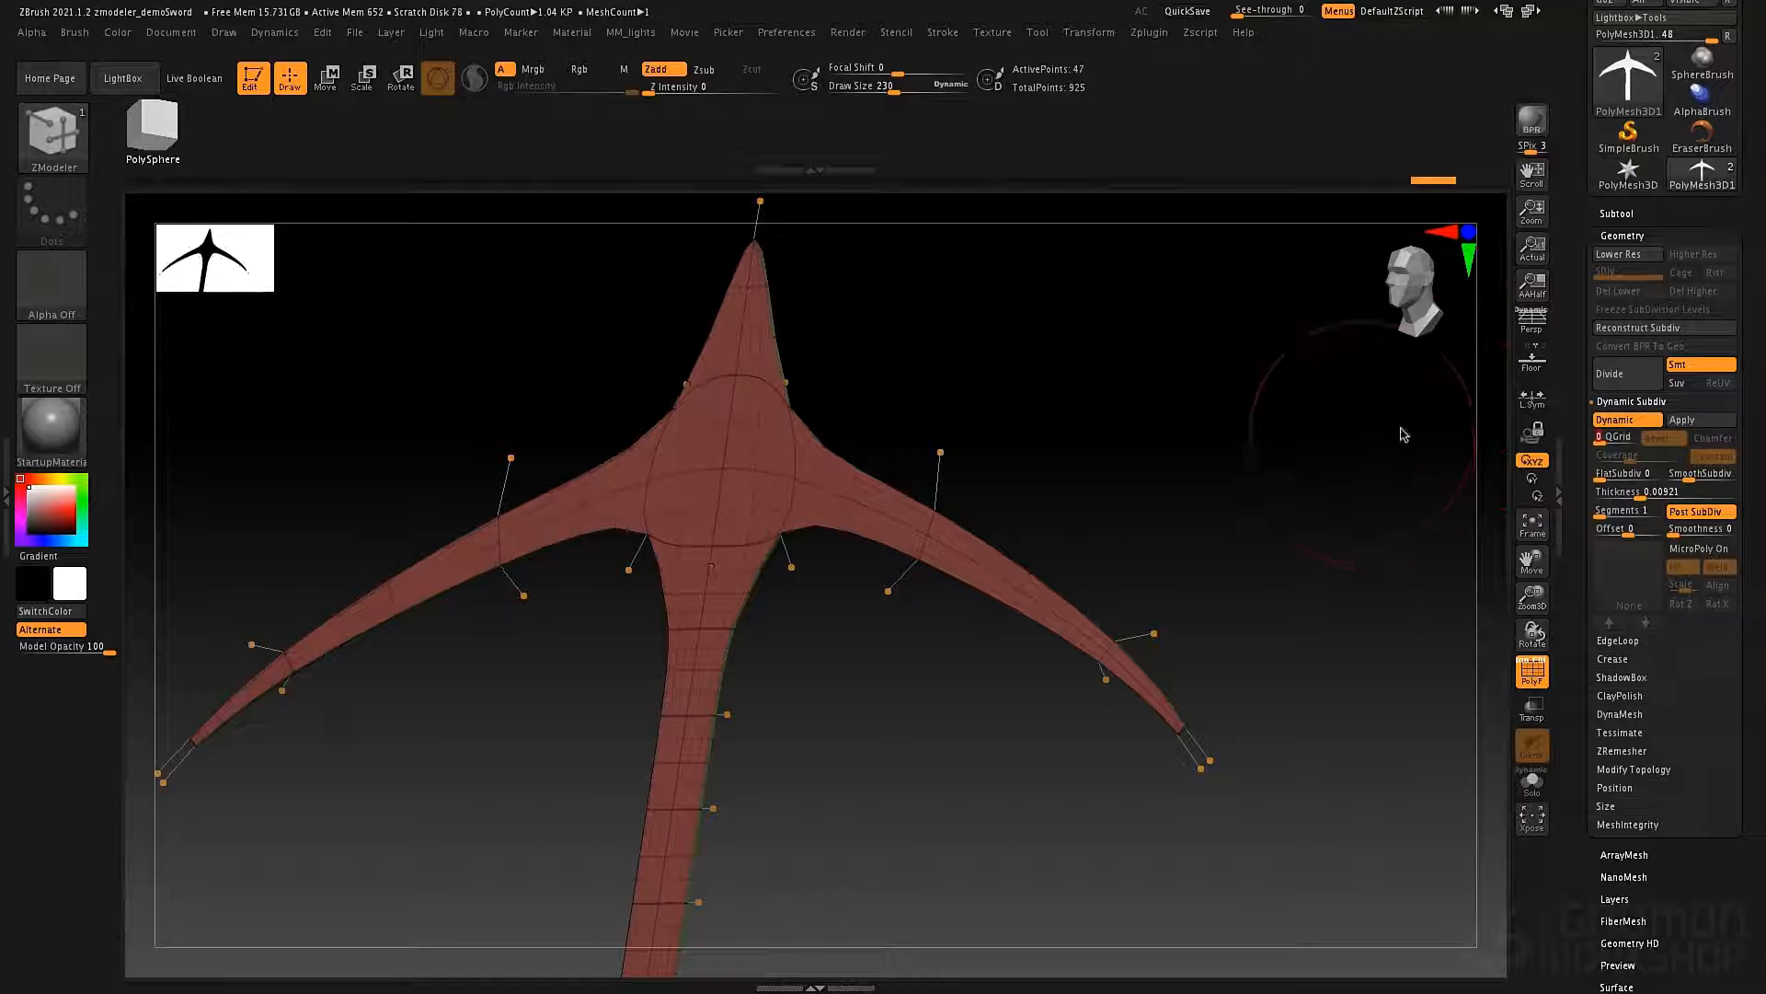
# Inspect the blade's thickened rim up close and set the Dynamic Subdiv thickness Segments to 2.
pyautogui.moveTo(1288, 405); pyautogui.dragTo(934, 360)
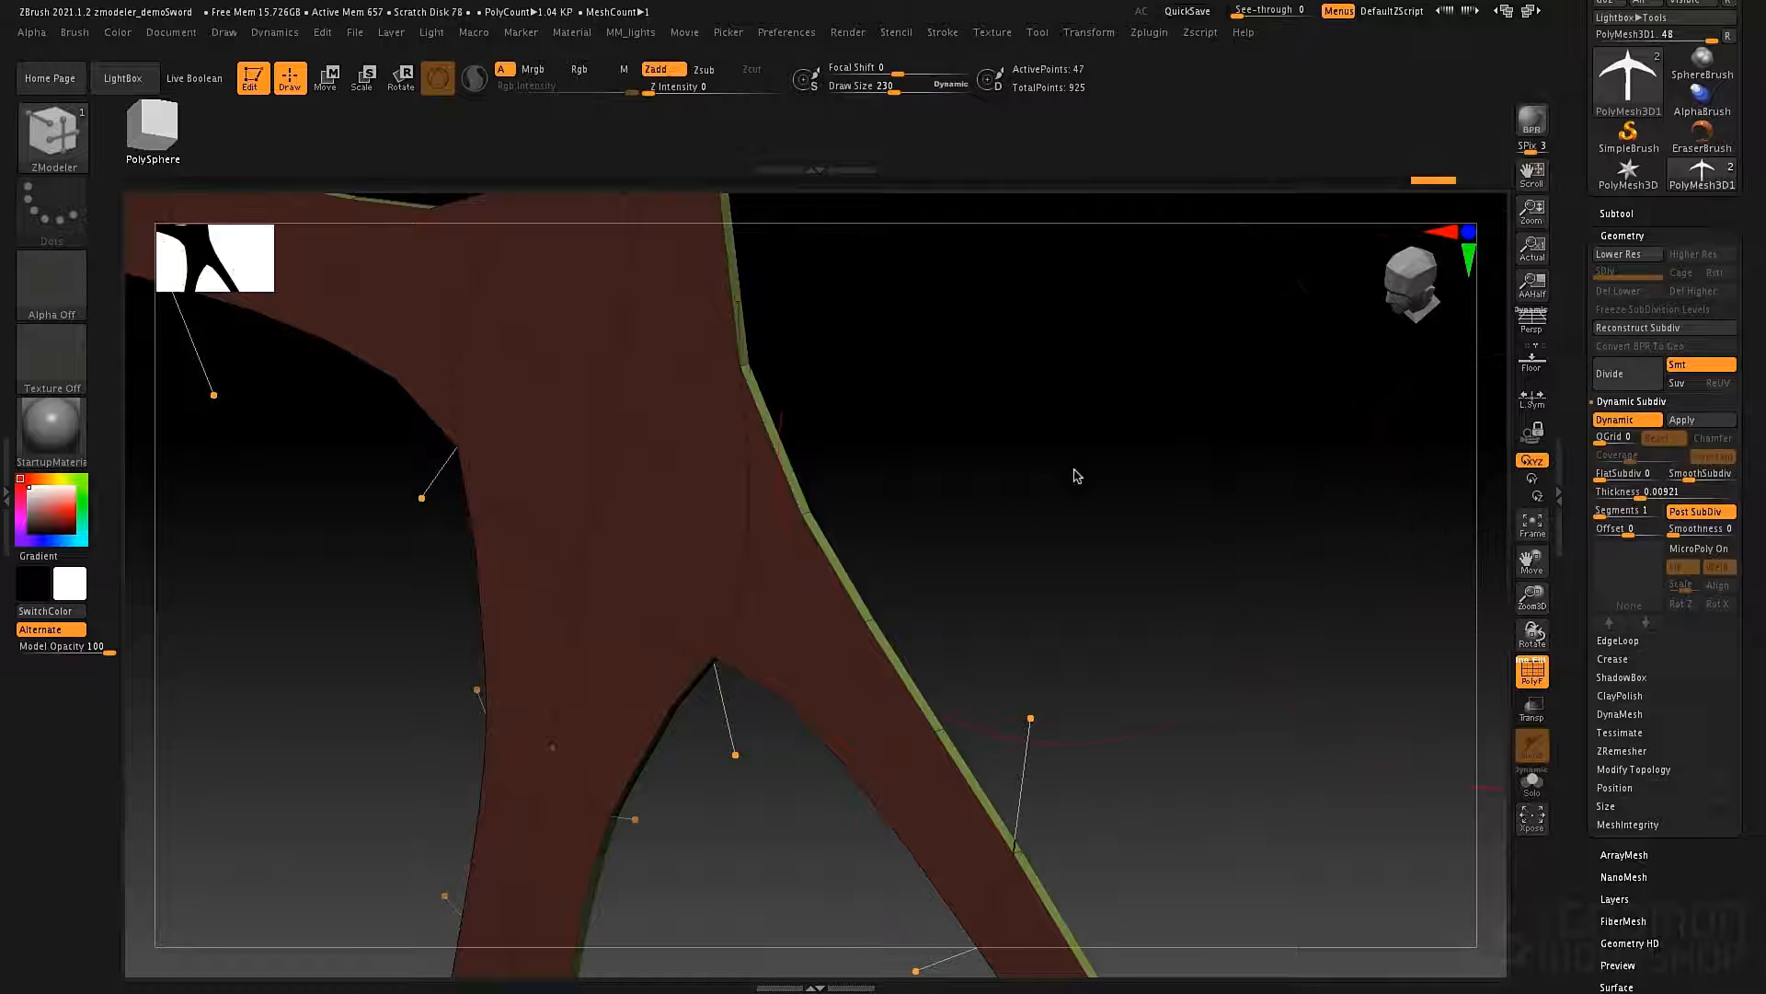
pyautogui.keyDown('alt'); pyautogui.moveTo(1076, 476); pyautogui.dragTo(1076, 406); pyautogui.keyUp('alt')
pyautogui.moveTo(1141, 551); pyautogui.dragTo(1157, 555, button='right')
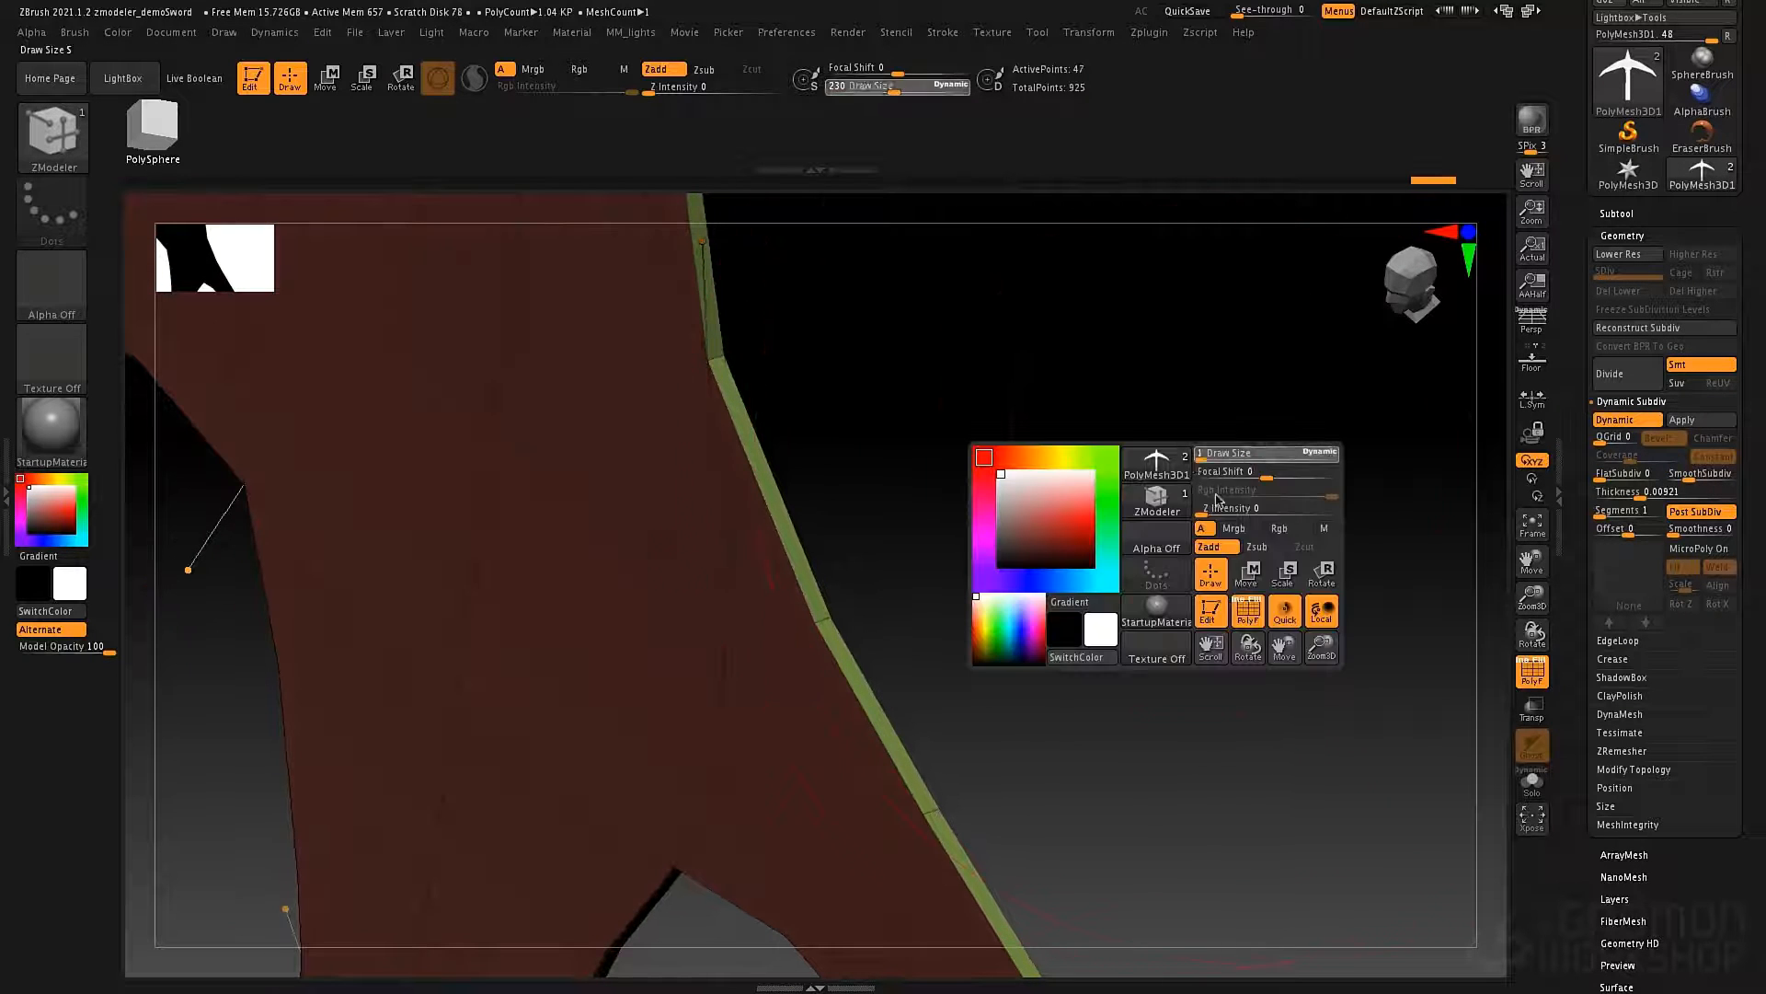
pyautogui.keyDown('alt'); pyautogui.moveTo(988, 385); pyautogui.dragTo(1115, 477, button='right'); pyautogui.keyUp('alt')
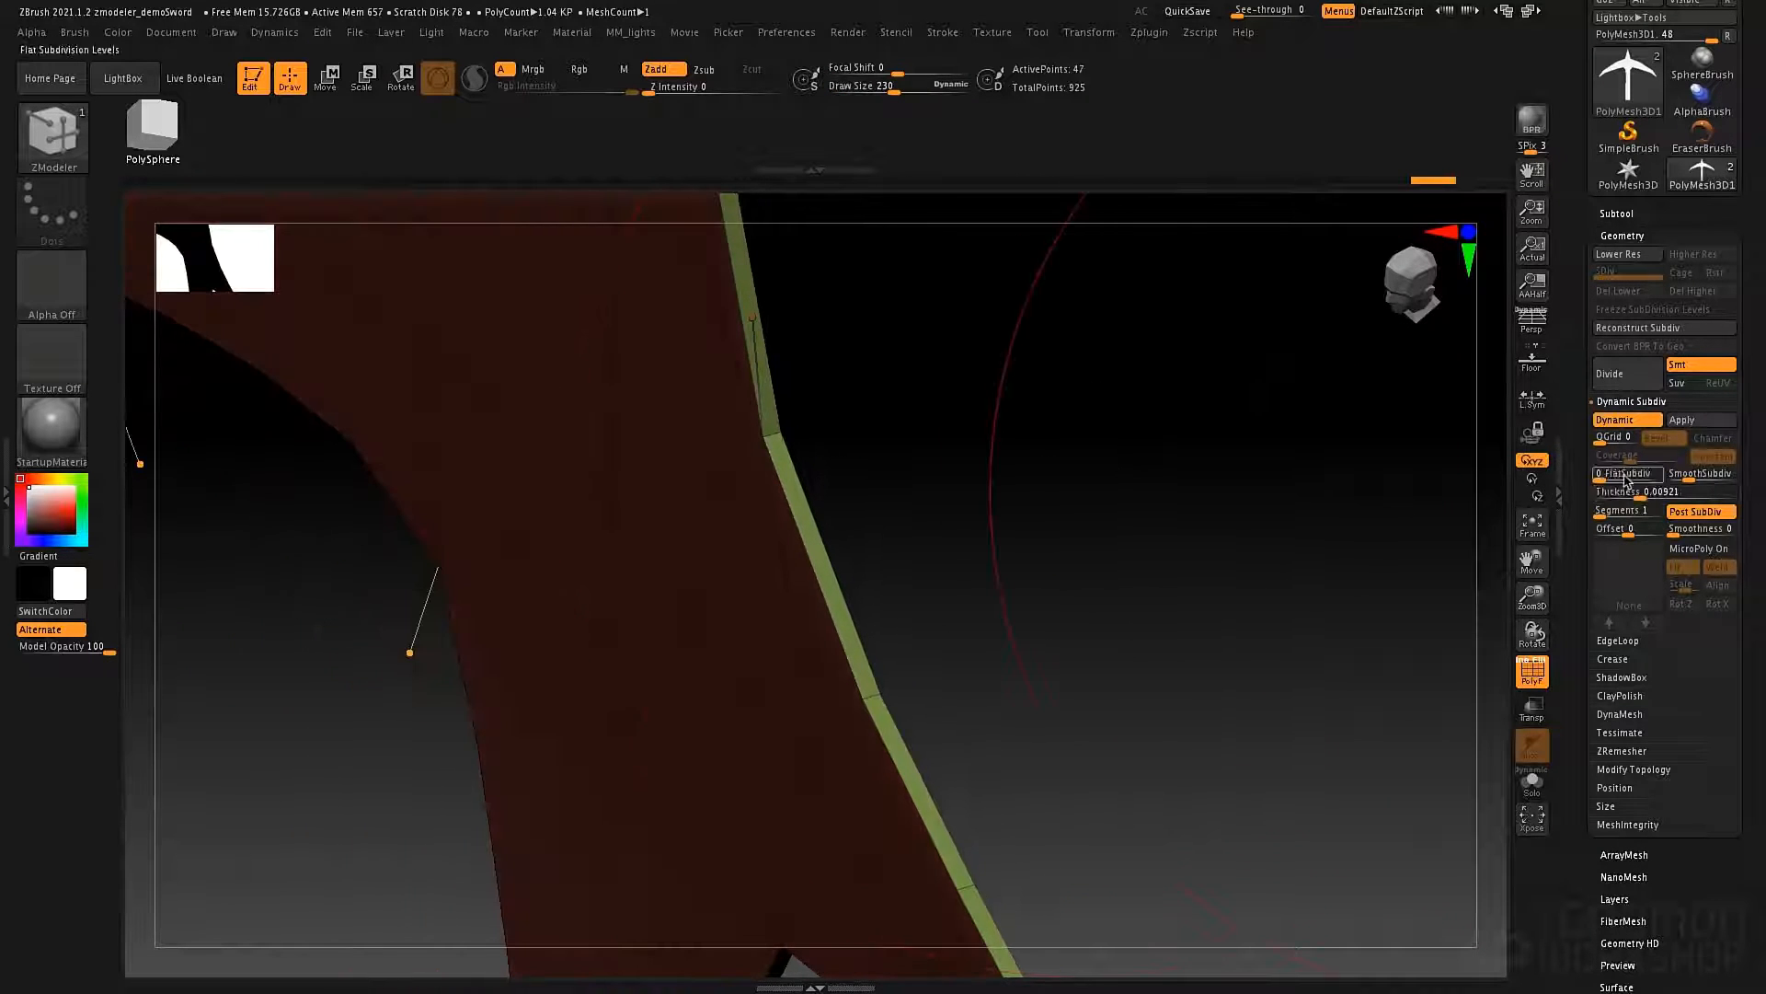
pyautogui.click(1607, 518)
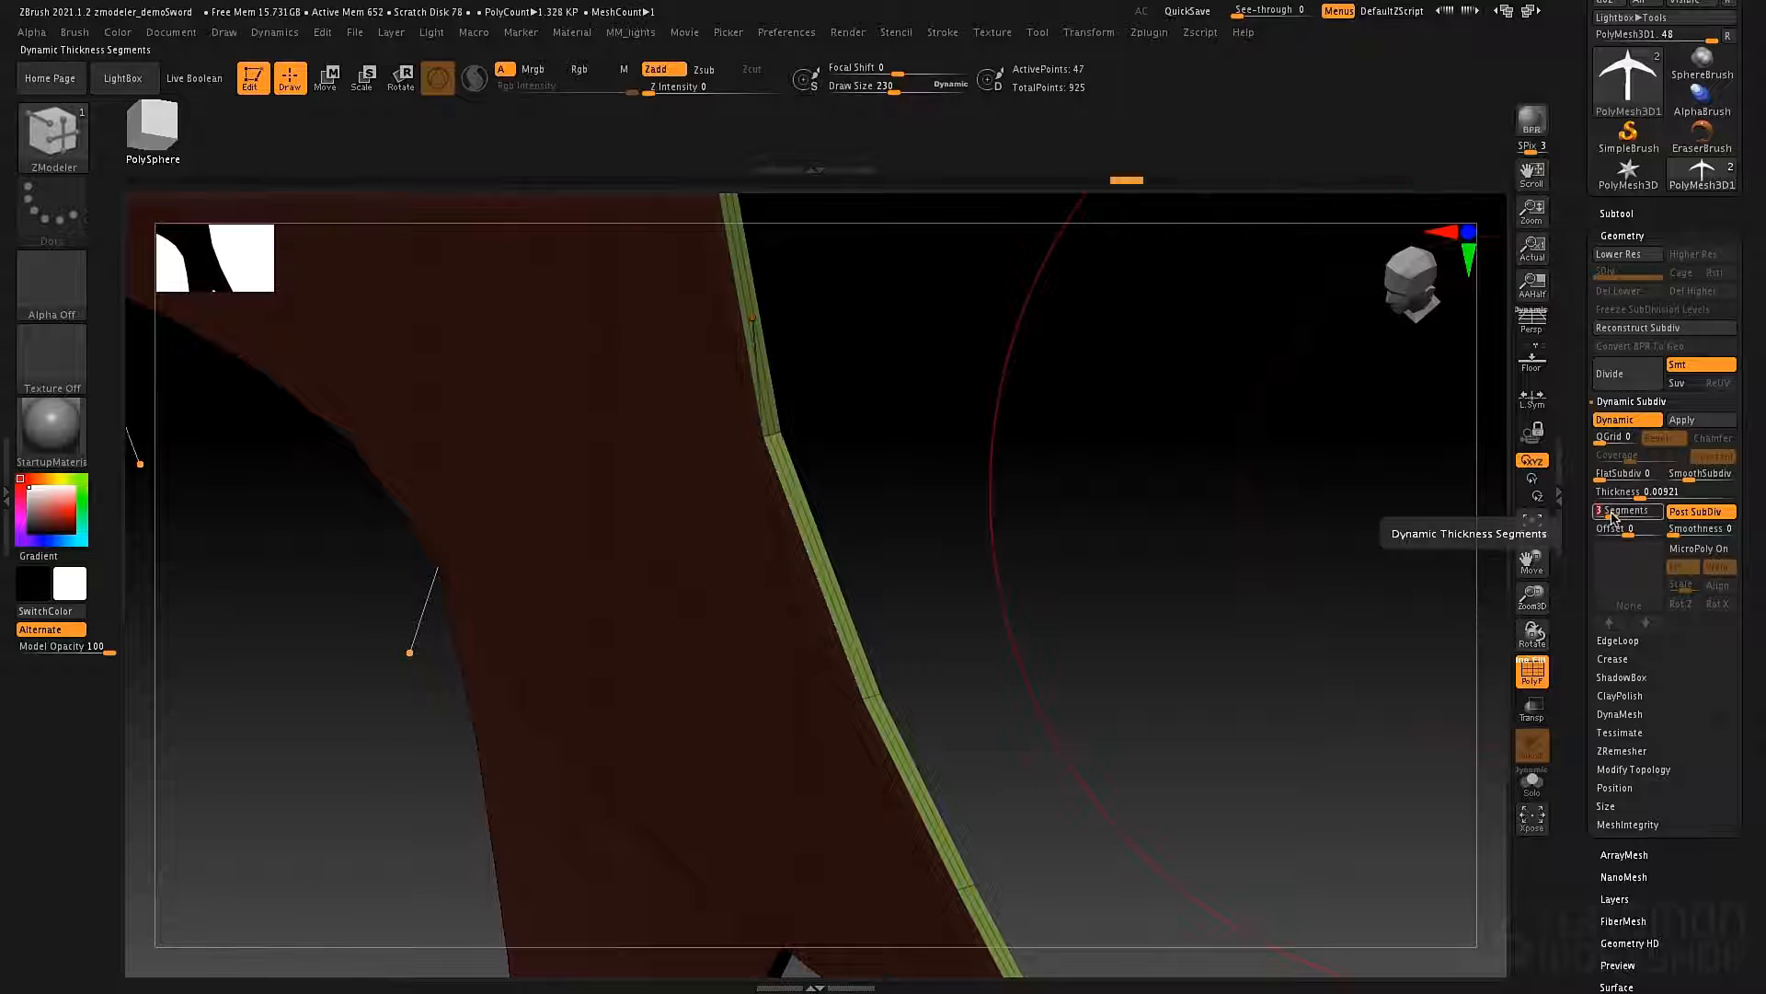
pyautogui.click(1610, 518)
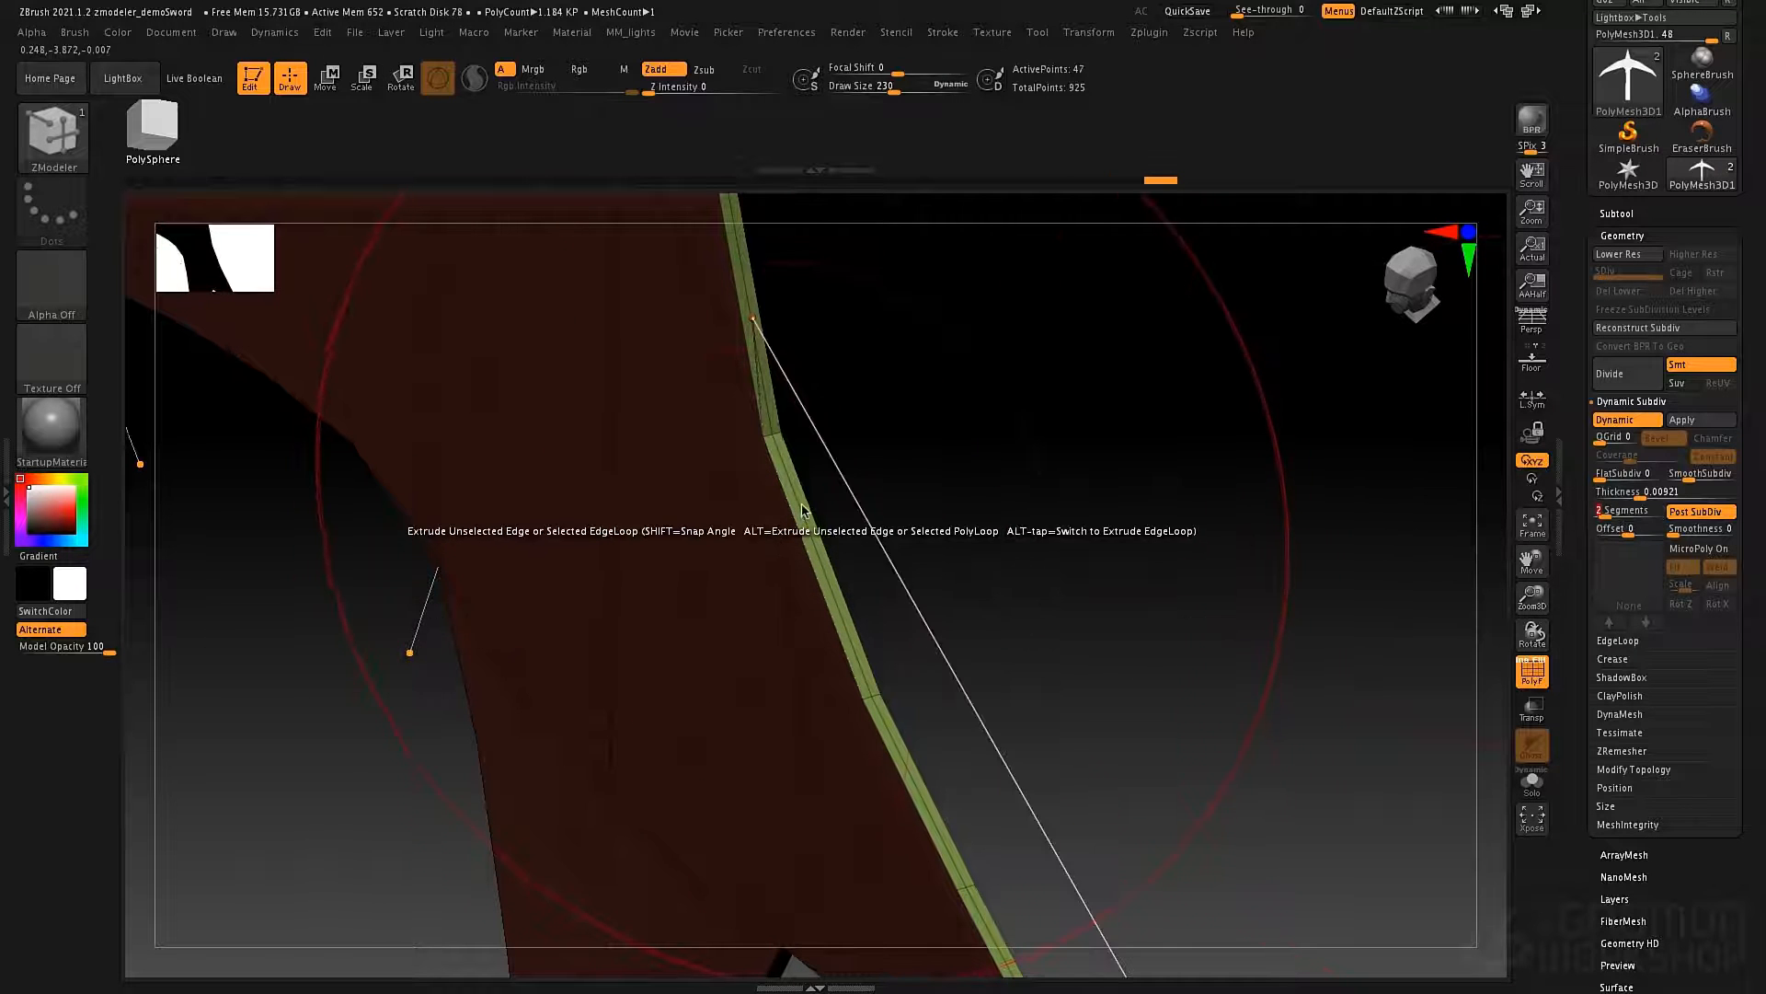
# Increase the blade's Dynamic Subdiv Thickness to 0.01537.
pyautogui.moveTo(1186, 708); pyautogui.dragTo(1113, 534)
pyautogui.keyDown('alt'); pyautogui.moveTo(1004, 794); pyautogui.dragTo(1127, 798); pyautogui.keyUp('alt')
pyautogui.moveTo(1012, 669)
pyautogui.mouseDown()
pyautogui.moveTo(983, 618)
pyautogui.moveTo(997, 619)
pyautogui.moveTo(1006, 742)
pyautogui.moveTo(1150, 633)
pyautogui.mouseUp()
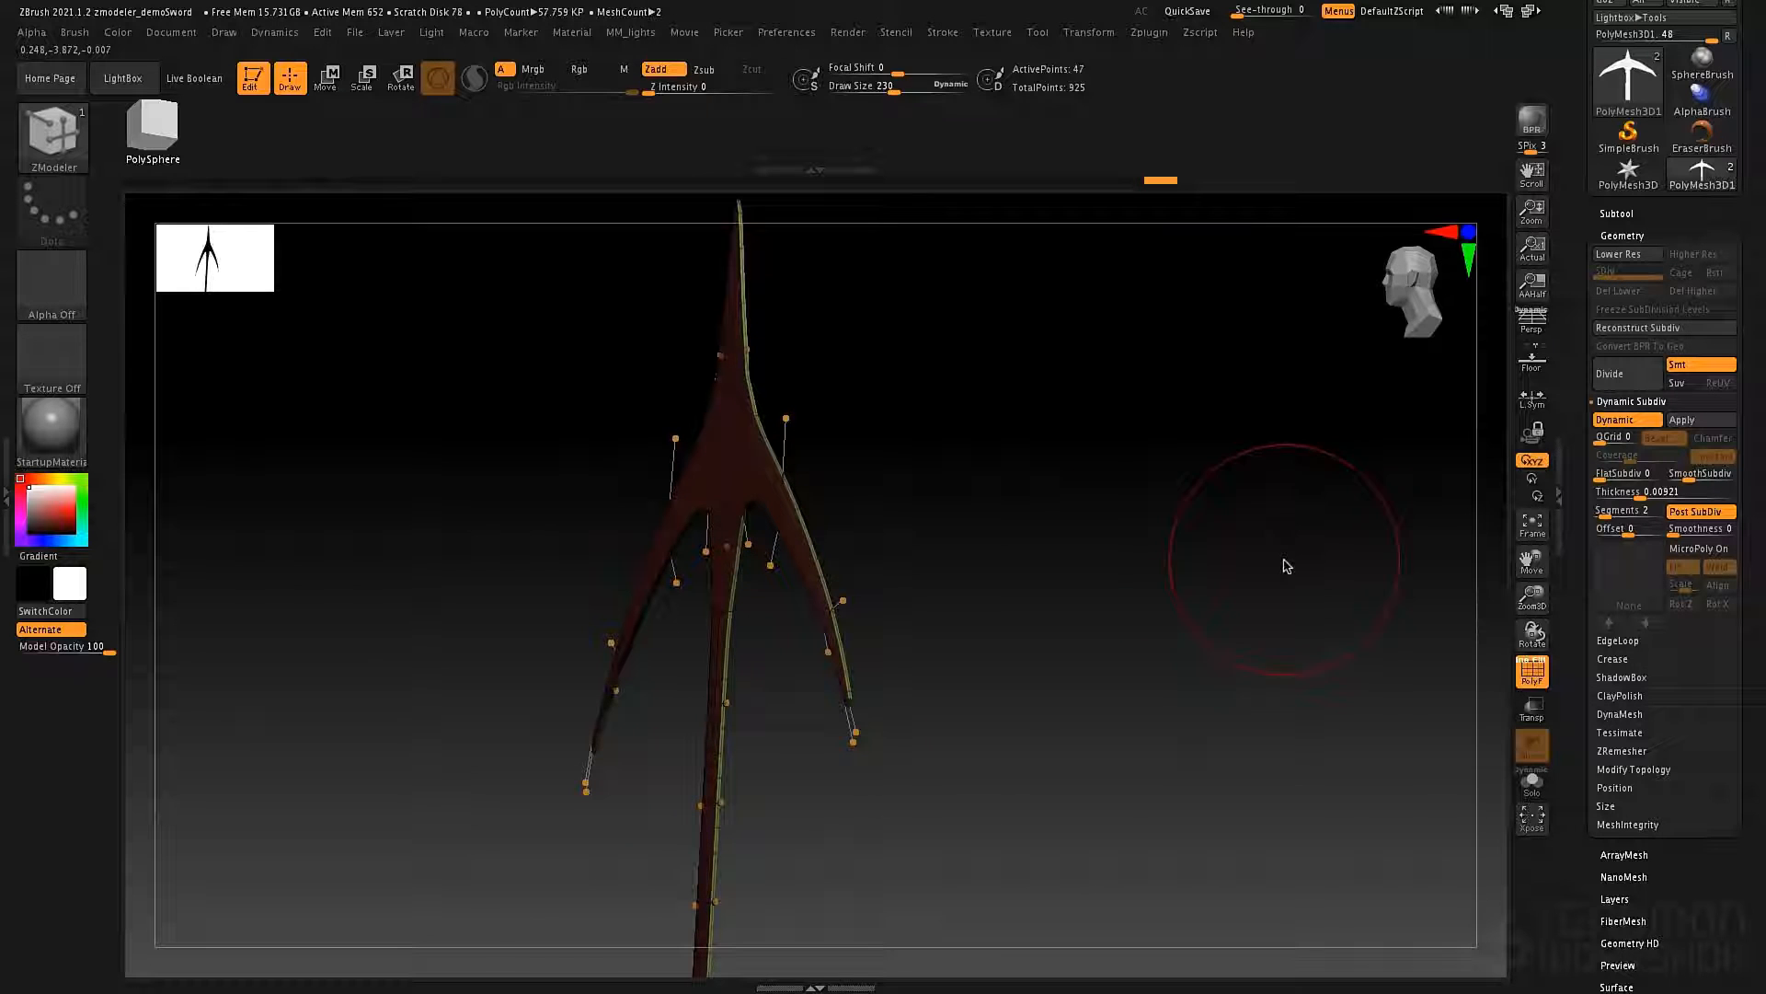
pyautogui.click(1651, 499)
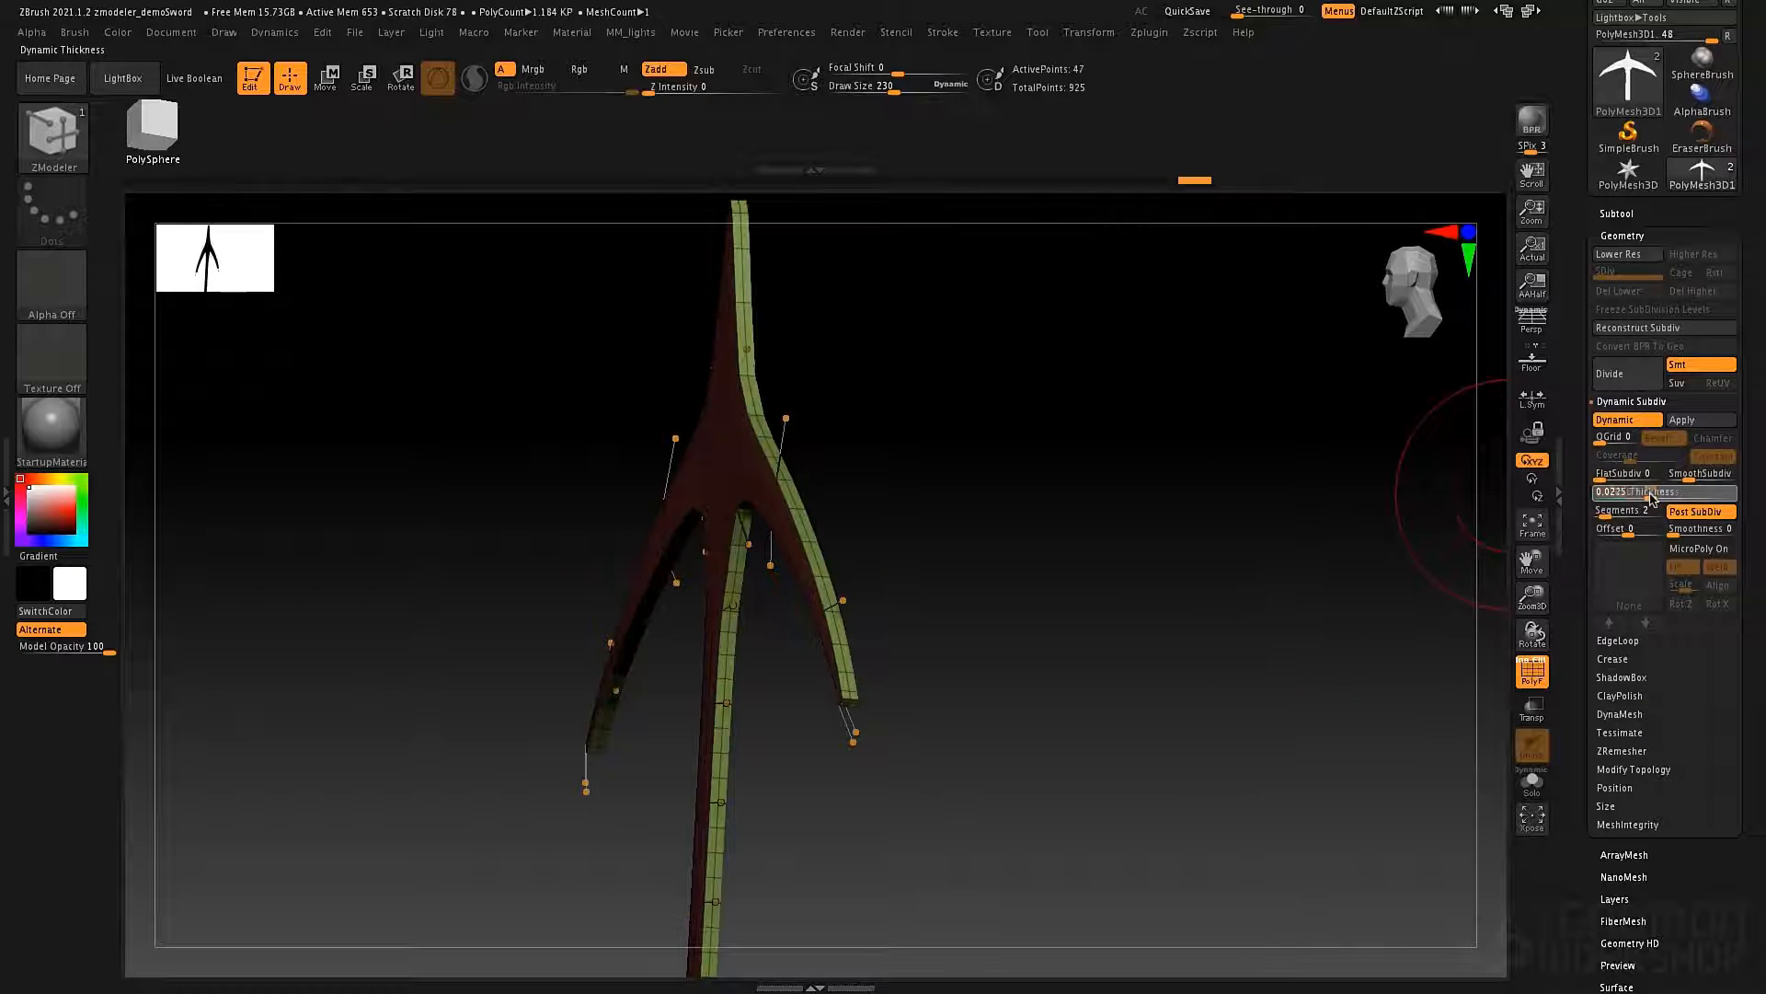
pyautogui.moveTo(1650, 499); pyautogui.dragTo(1647, 498)
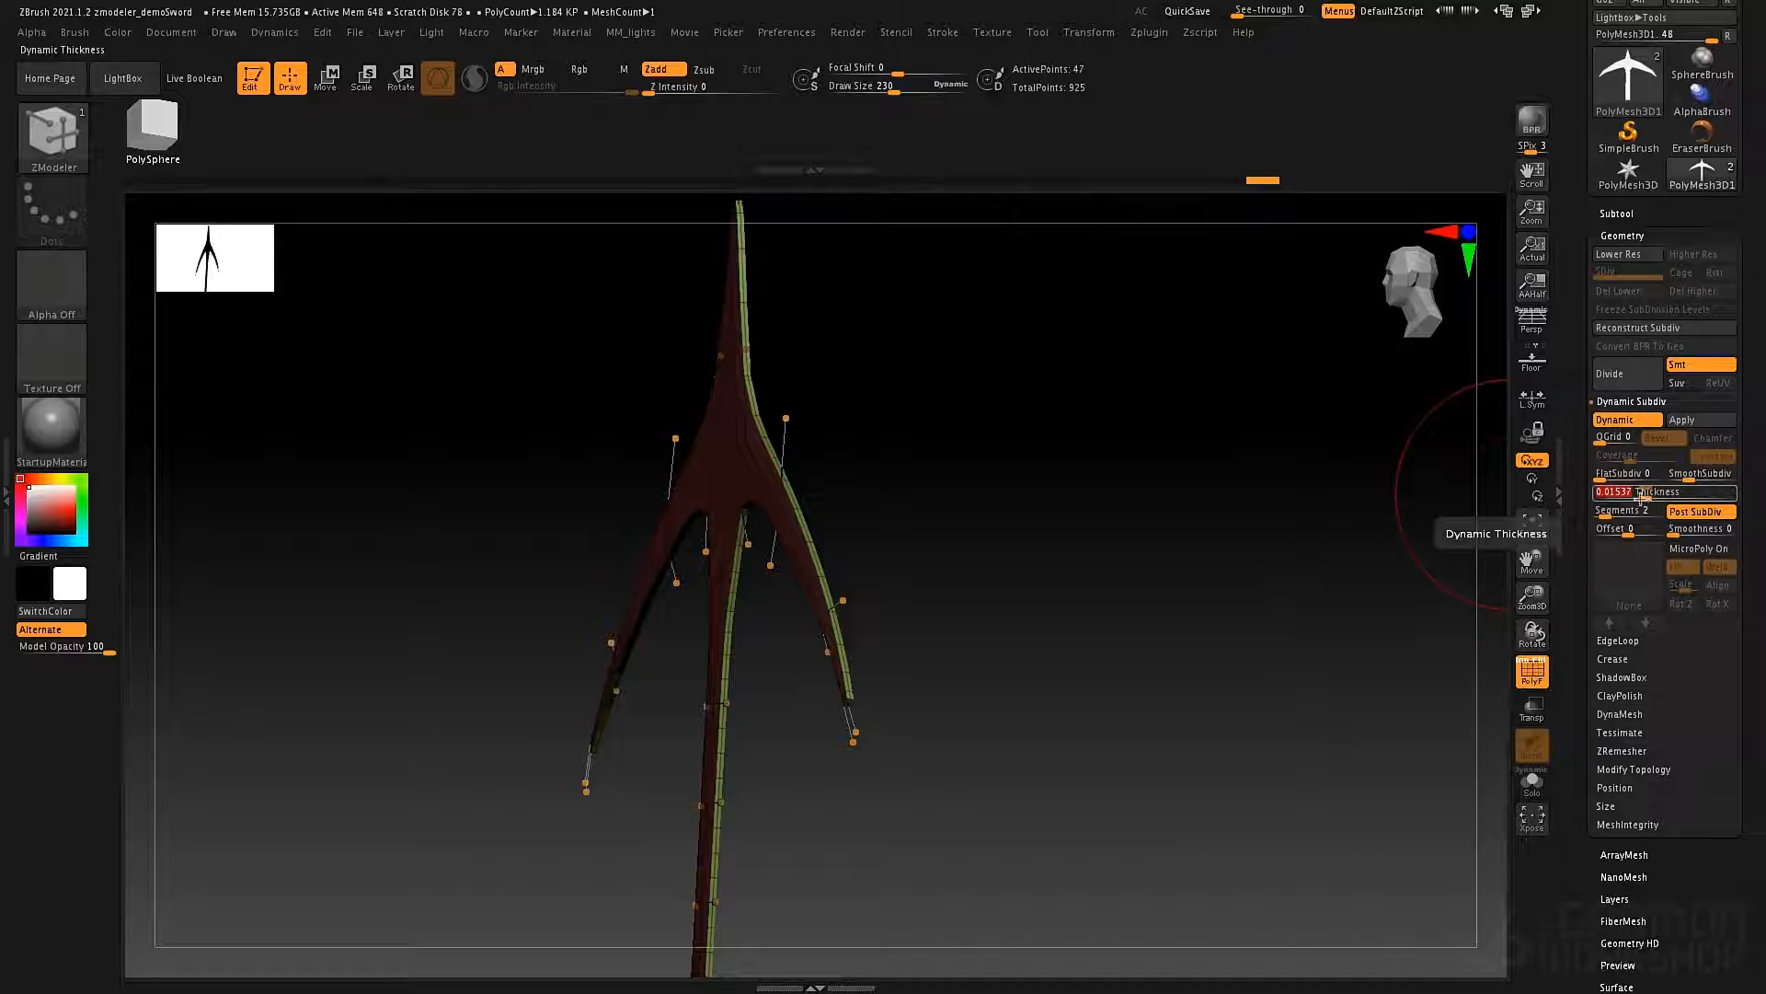
# Set the Draw Size to 69 and move the spike's base corner points inward and down symmetrically.
pyautogui.moveTo(1150, 515); pyautogui.dragTo(1093, 733)
pyautogui.keyDown('alt'); pyautogui.moveTo(1138, 406); pyautogui.dragTo(1138, 505); pyautogui.keyUp('alt')
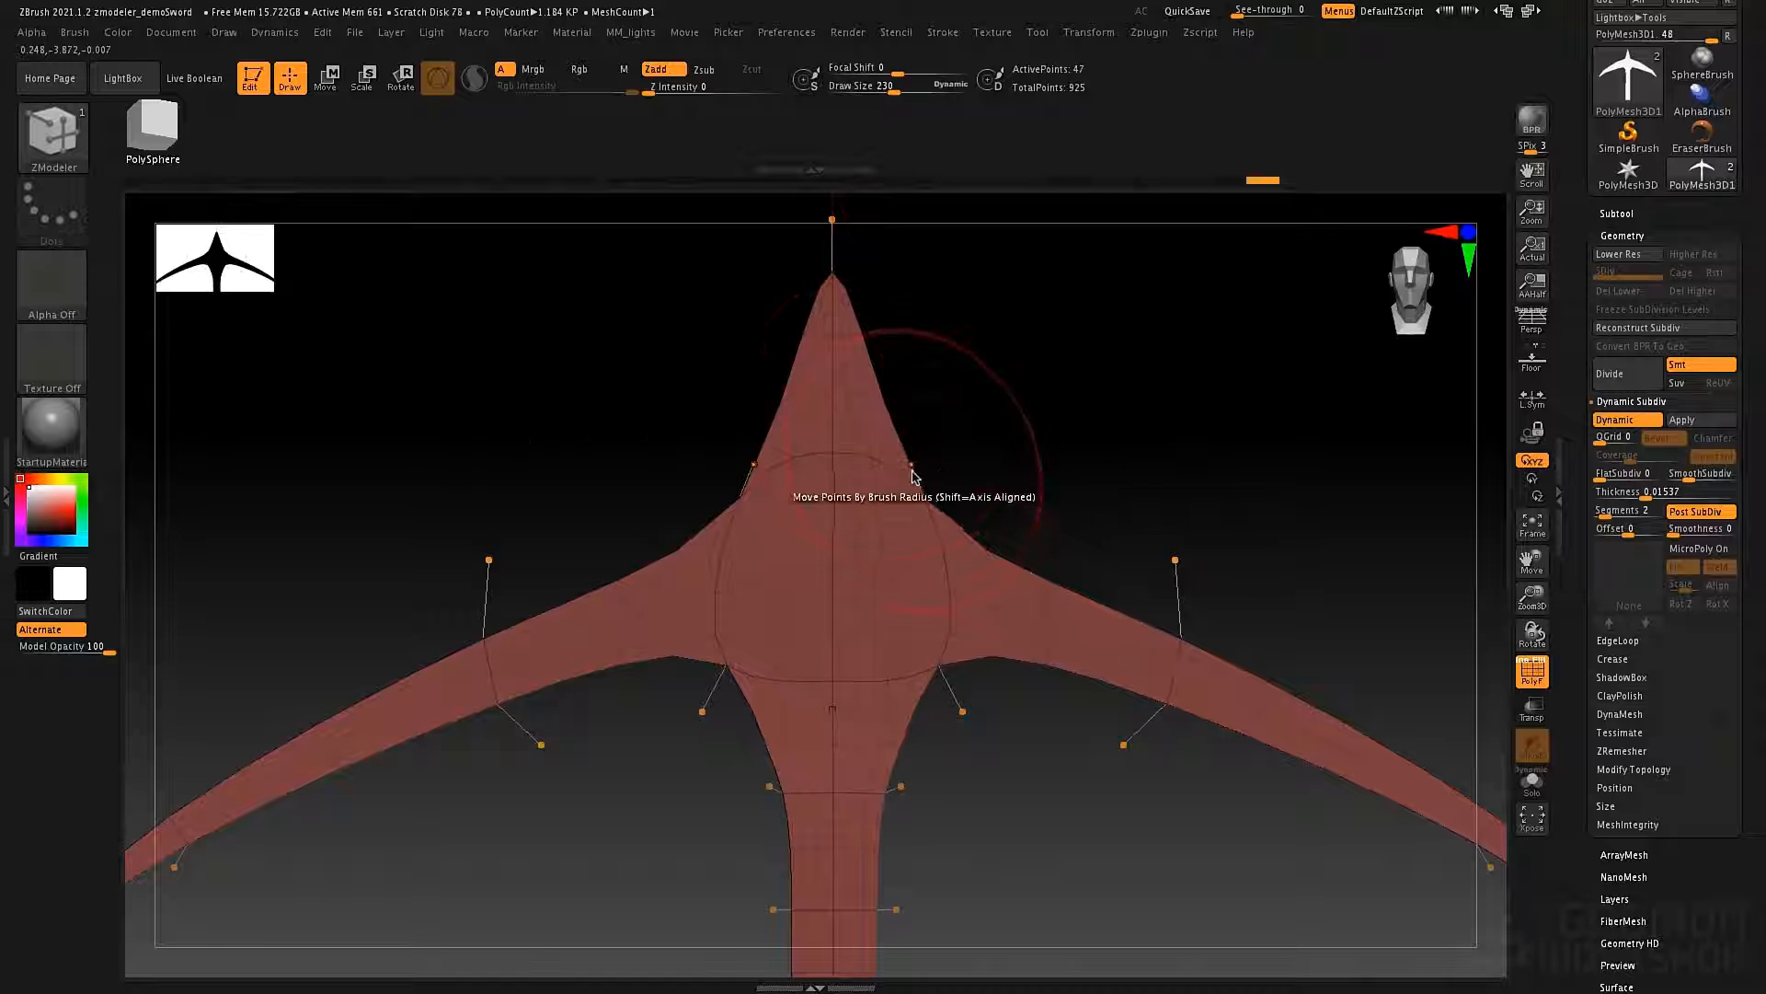
pyautogui.press('space')
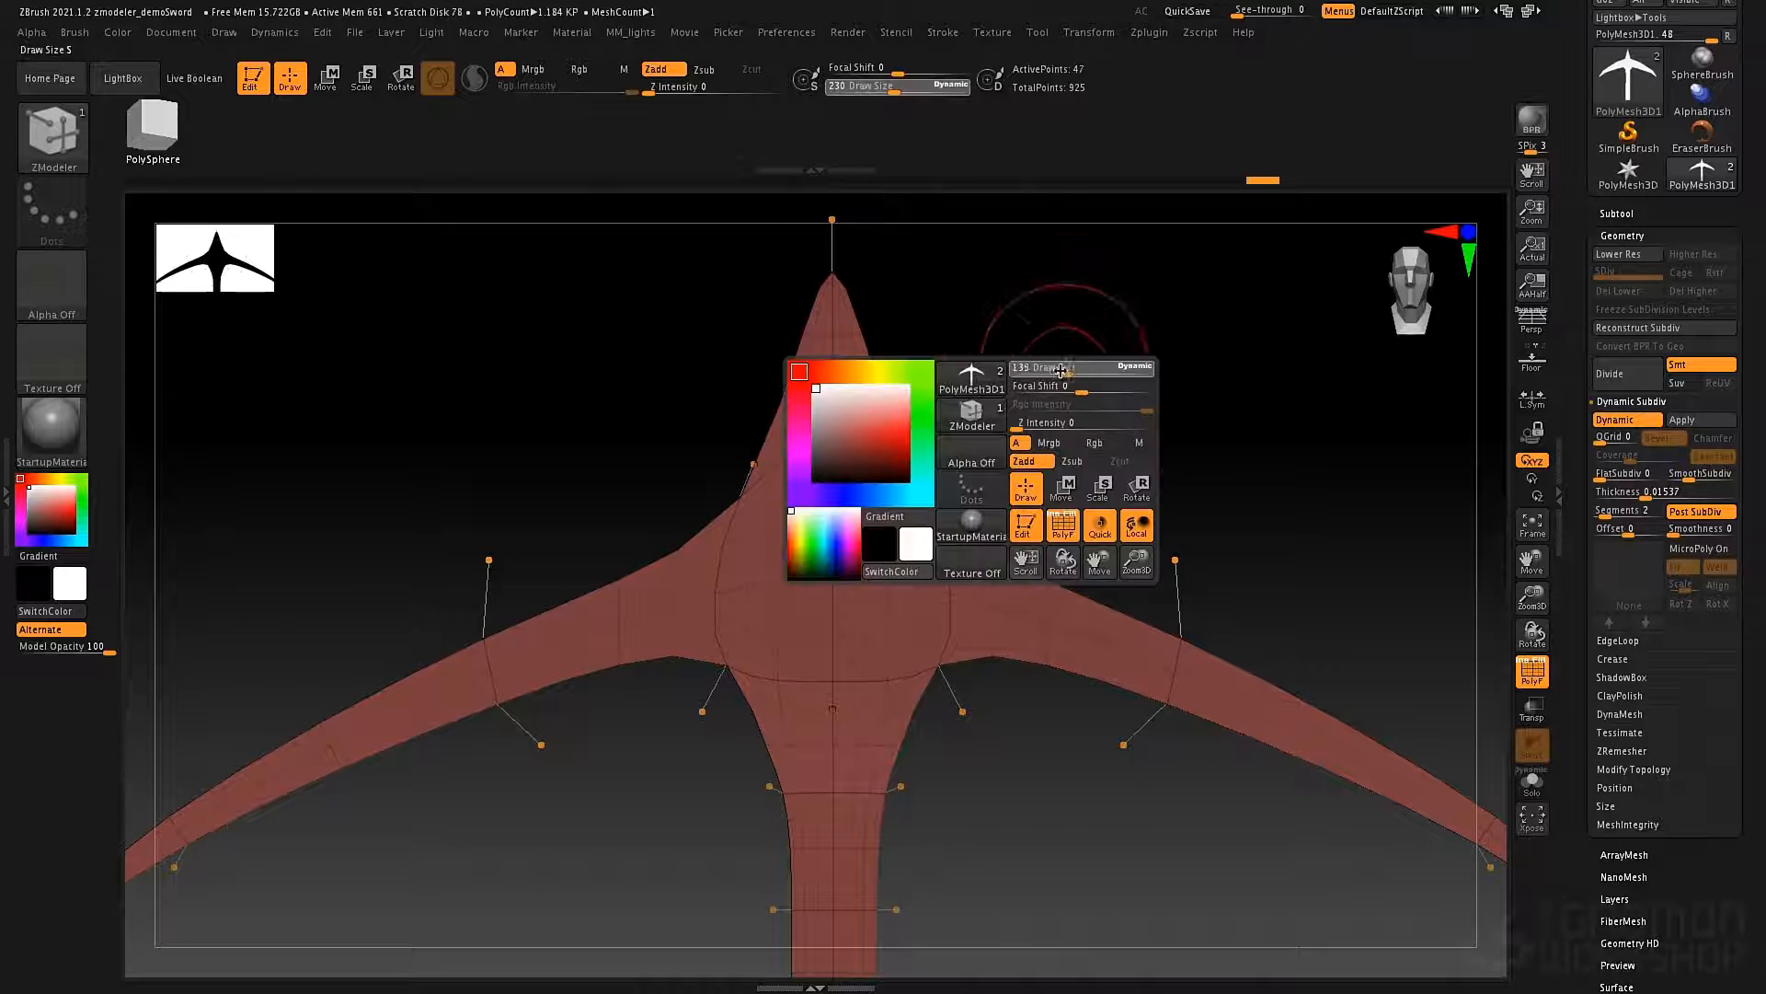
pyautogui.moveTo(1061, 370); pyautogui.dragTo(1037, 370)
pyautogui.moveTo(911, 466); pyautogui.dragTo(901, 531)
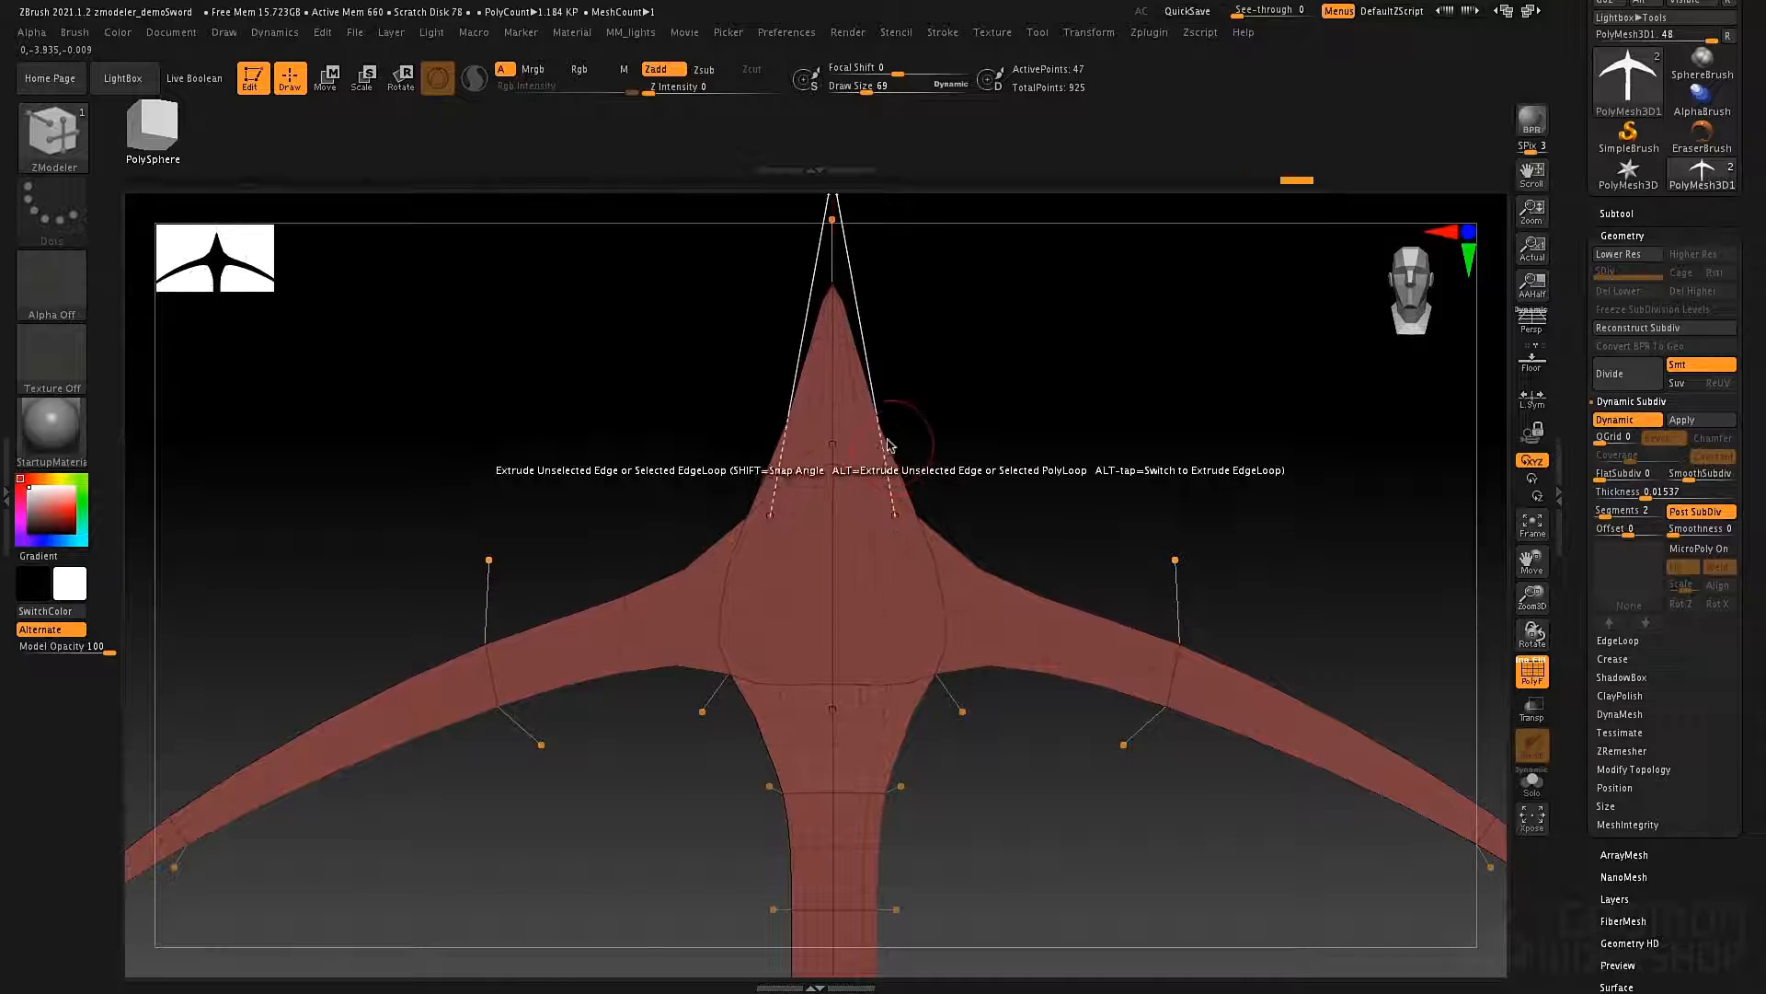
# Insert an edge loop across the tip spike, narrow the spike at that loop, and widen its base corner points symmetrically.
pyautogui.press('space')
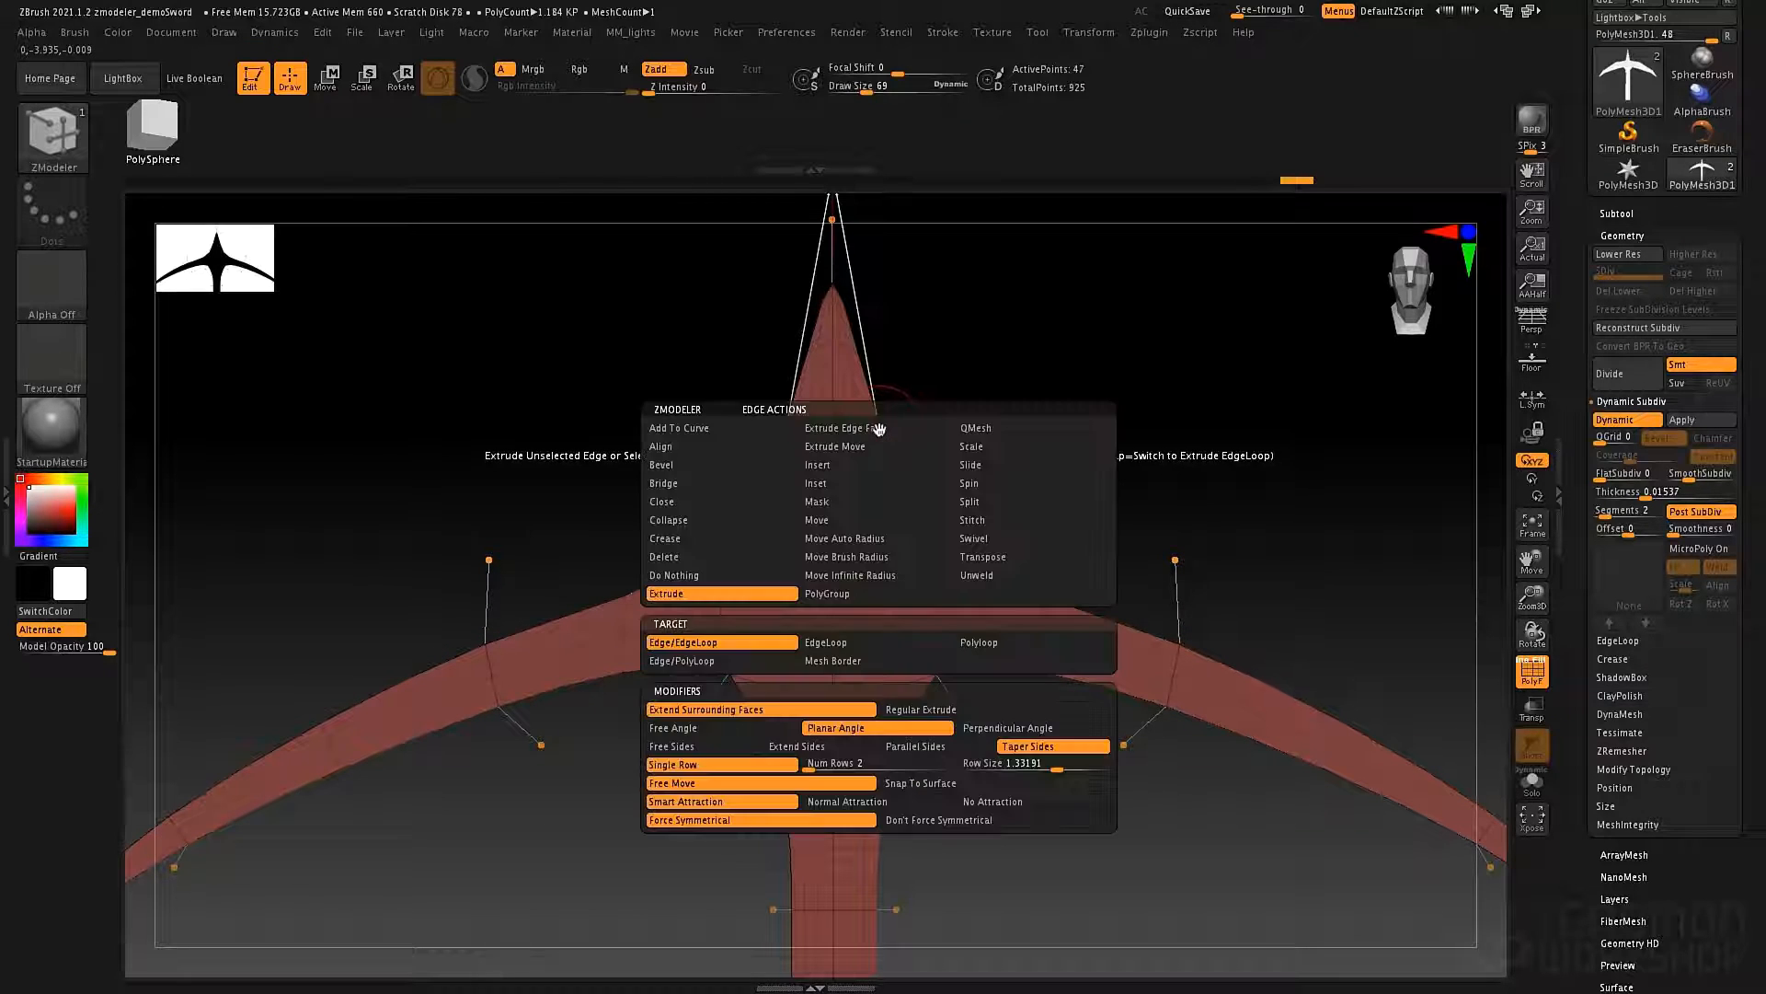
pyautogui.click(857, 468)
pyautogui.click(878, 430)
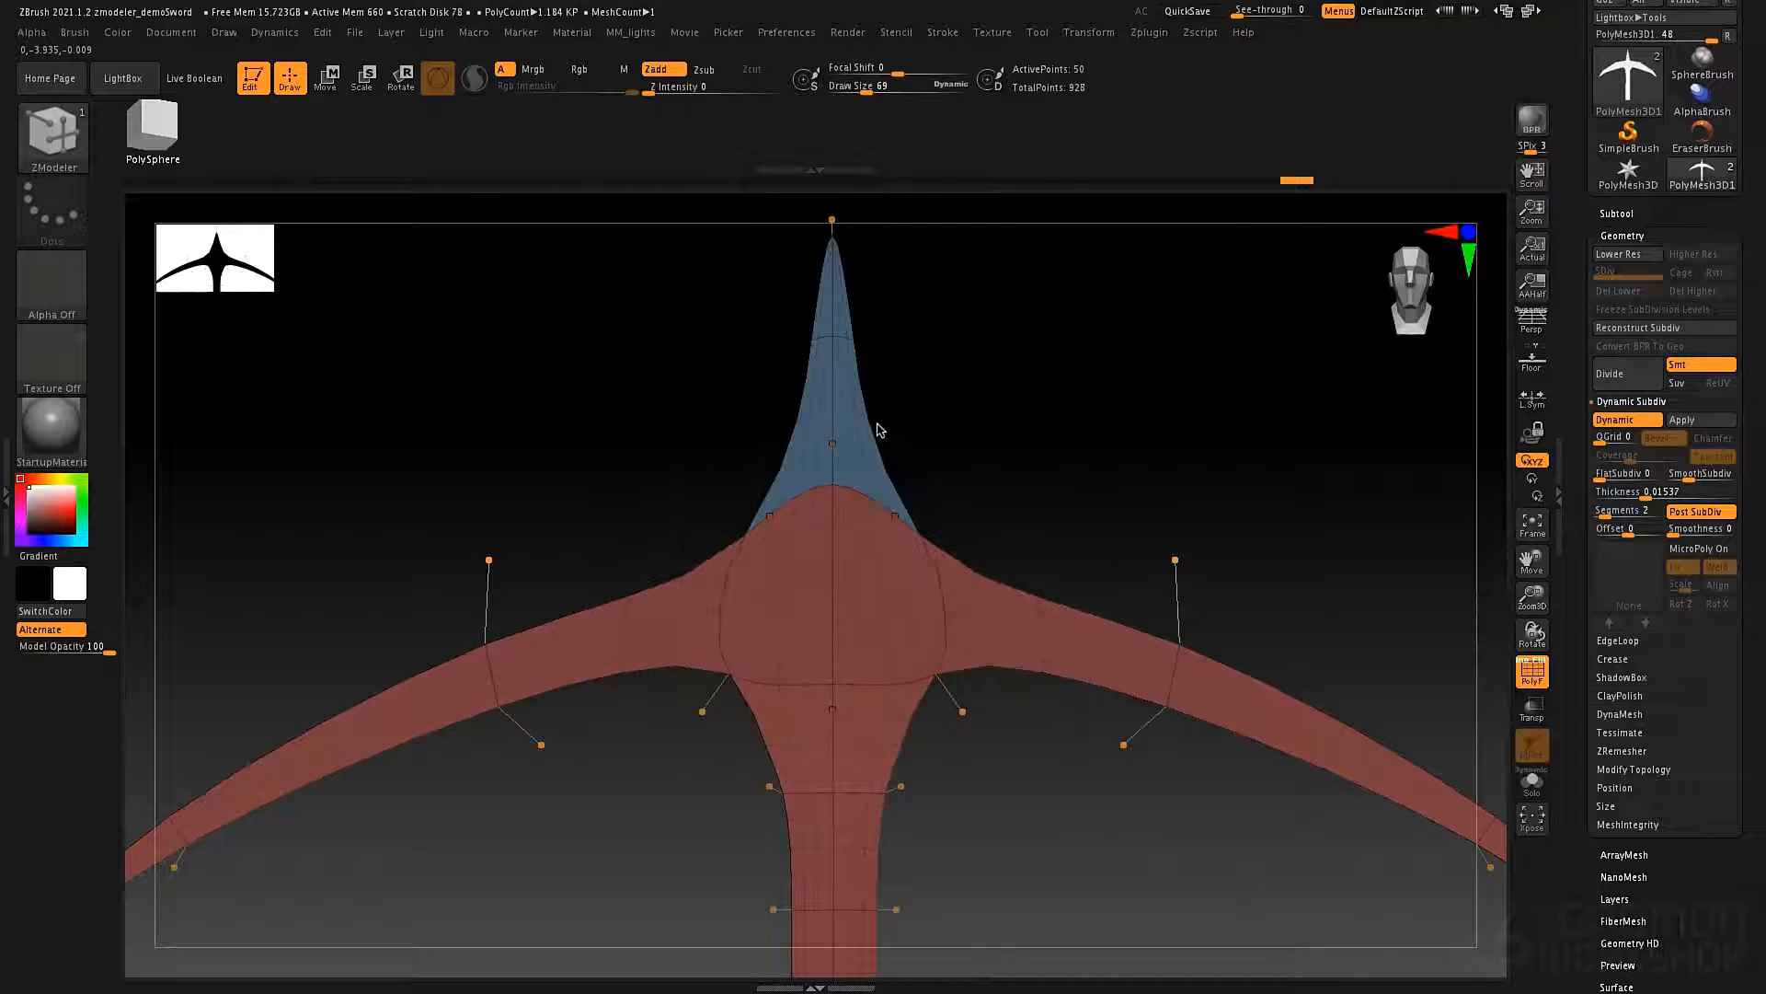
pyautogui.moveTo(975, 378); pyautogui.dragTo(1019, 388)
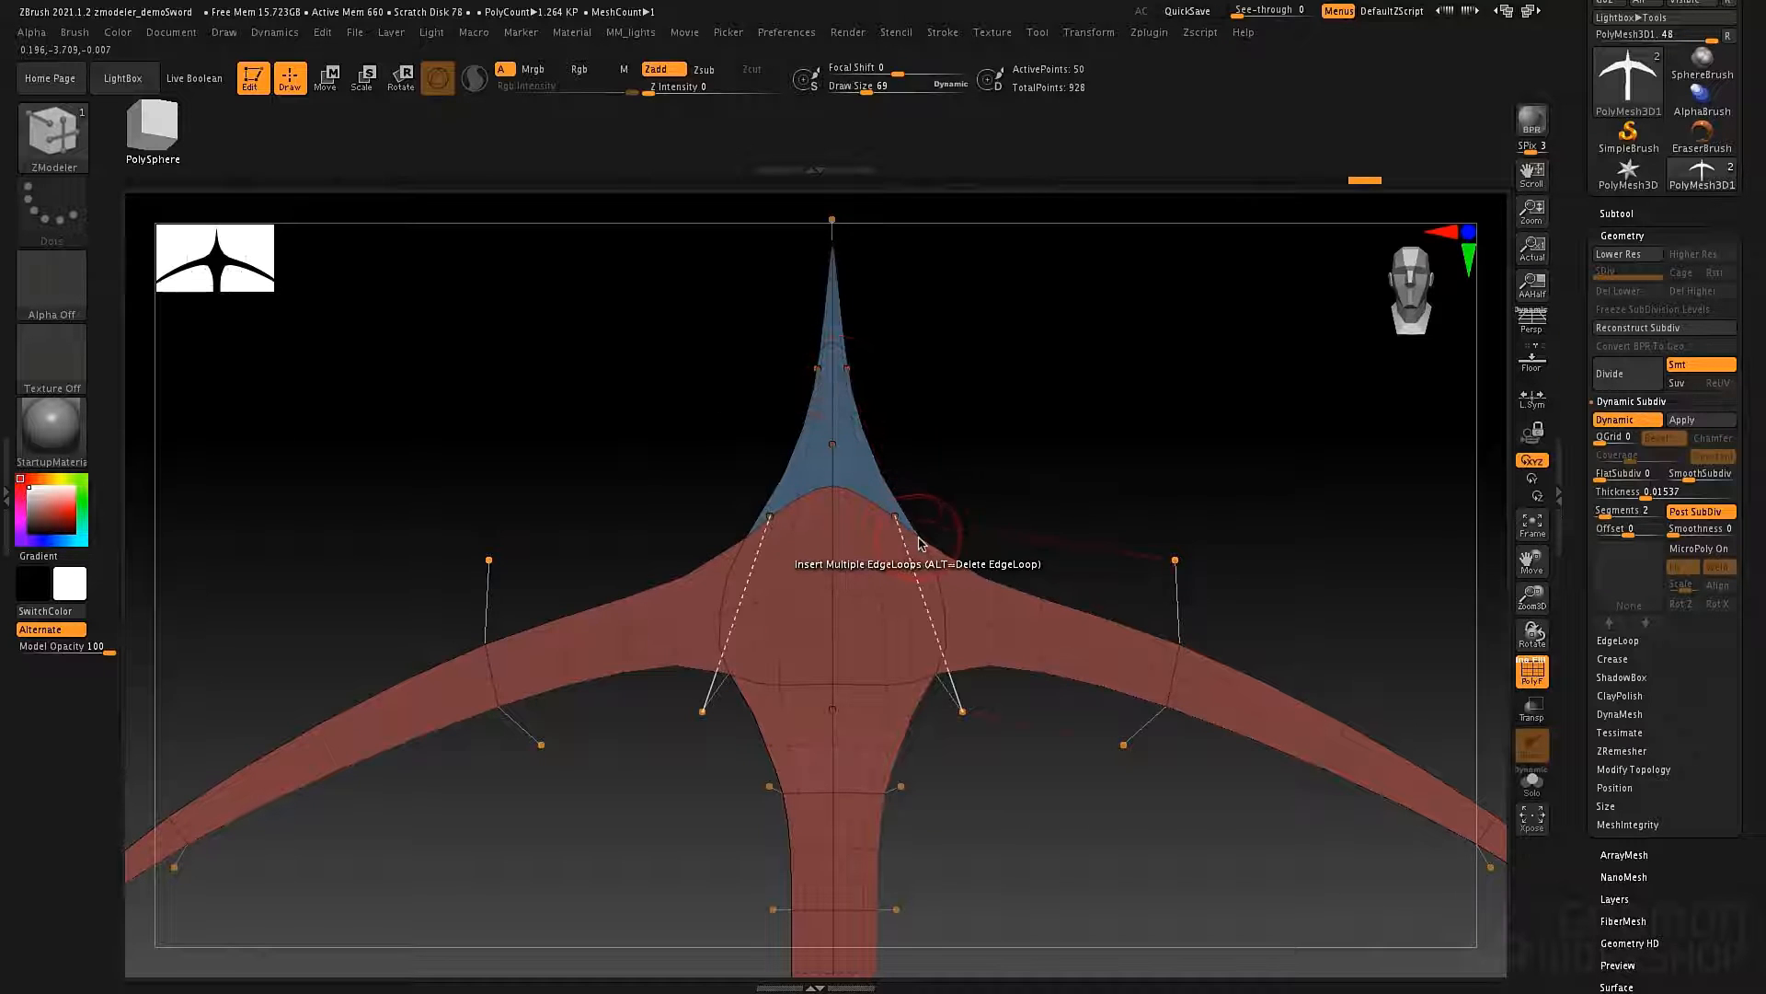
pyautogui.moveTo(899, 525); pyautogui.dragTo(978, 541)
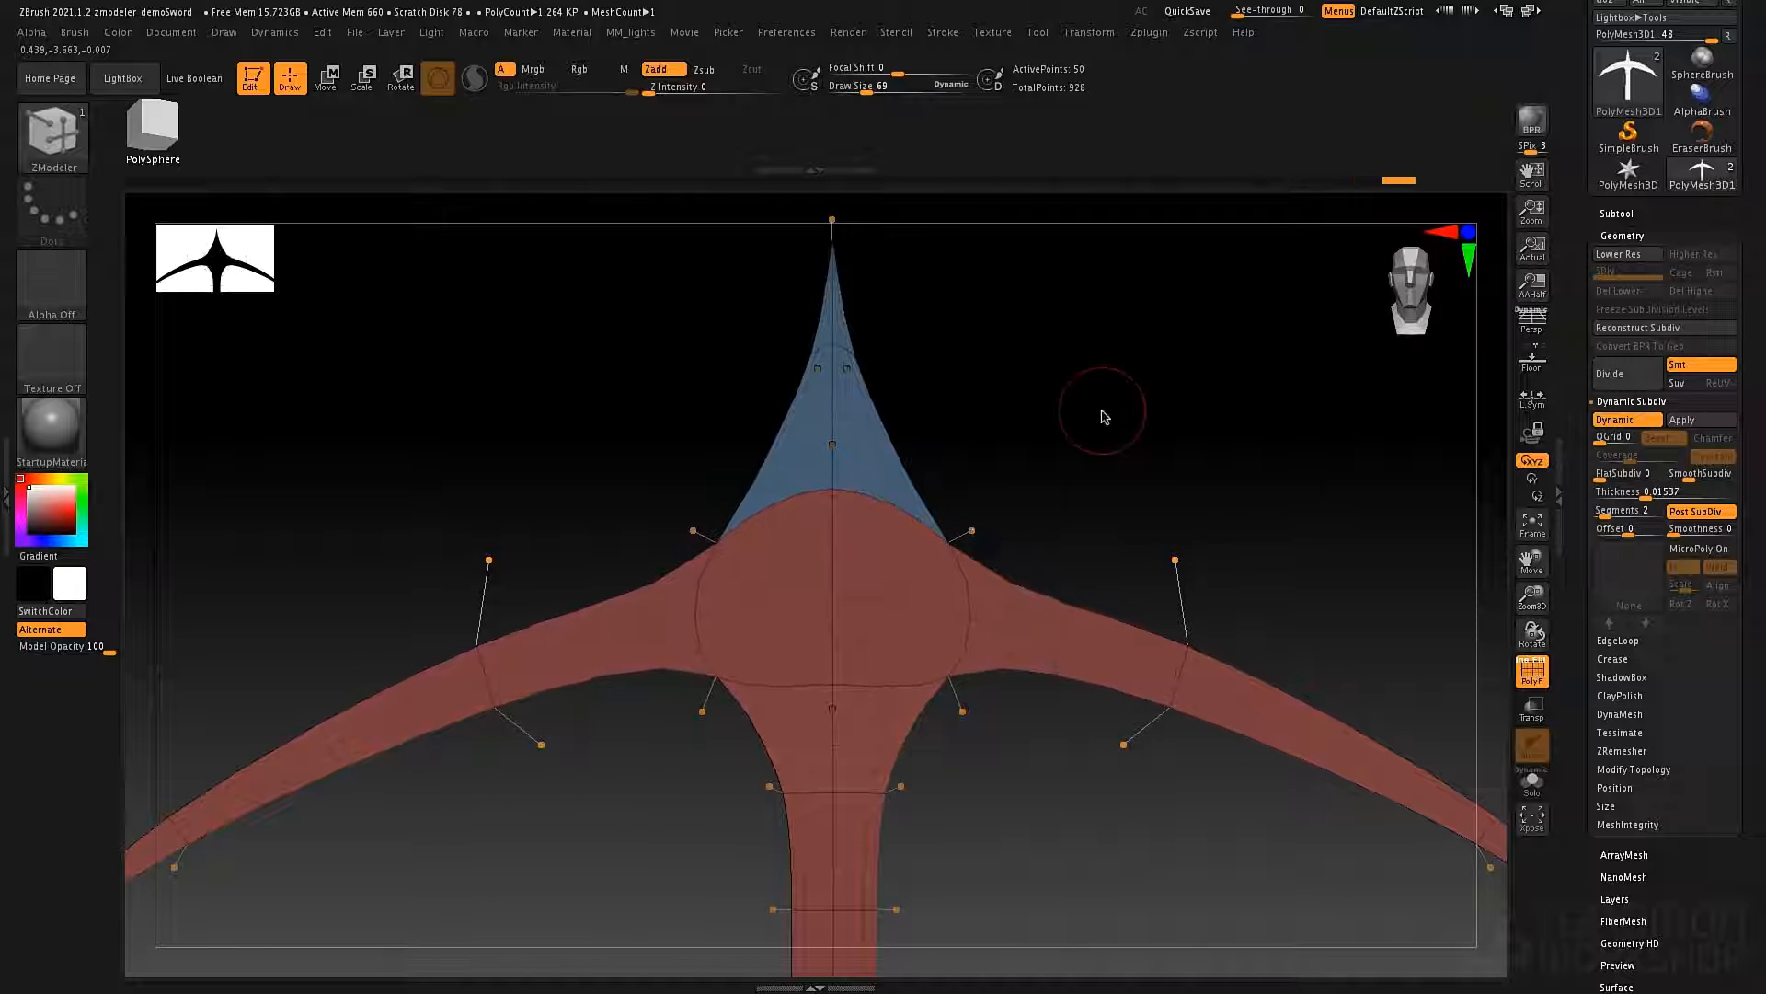
# Apply the blade's Dynamic Subdiv thickness as real geometry.
pyautogui.keyDown('alt'); pyautogui.moveTo(1210, 406); pyautogui.dragTo(1163, 456); pyautogui.keyUp('alt')
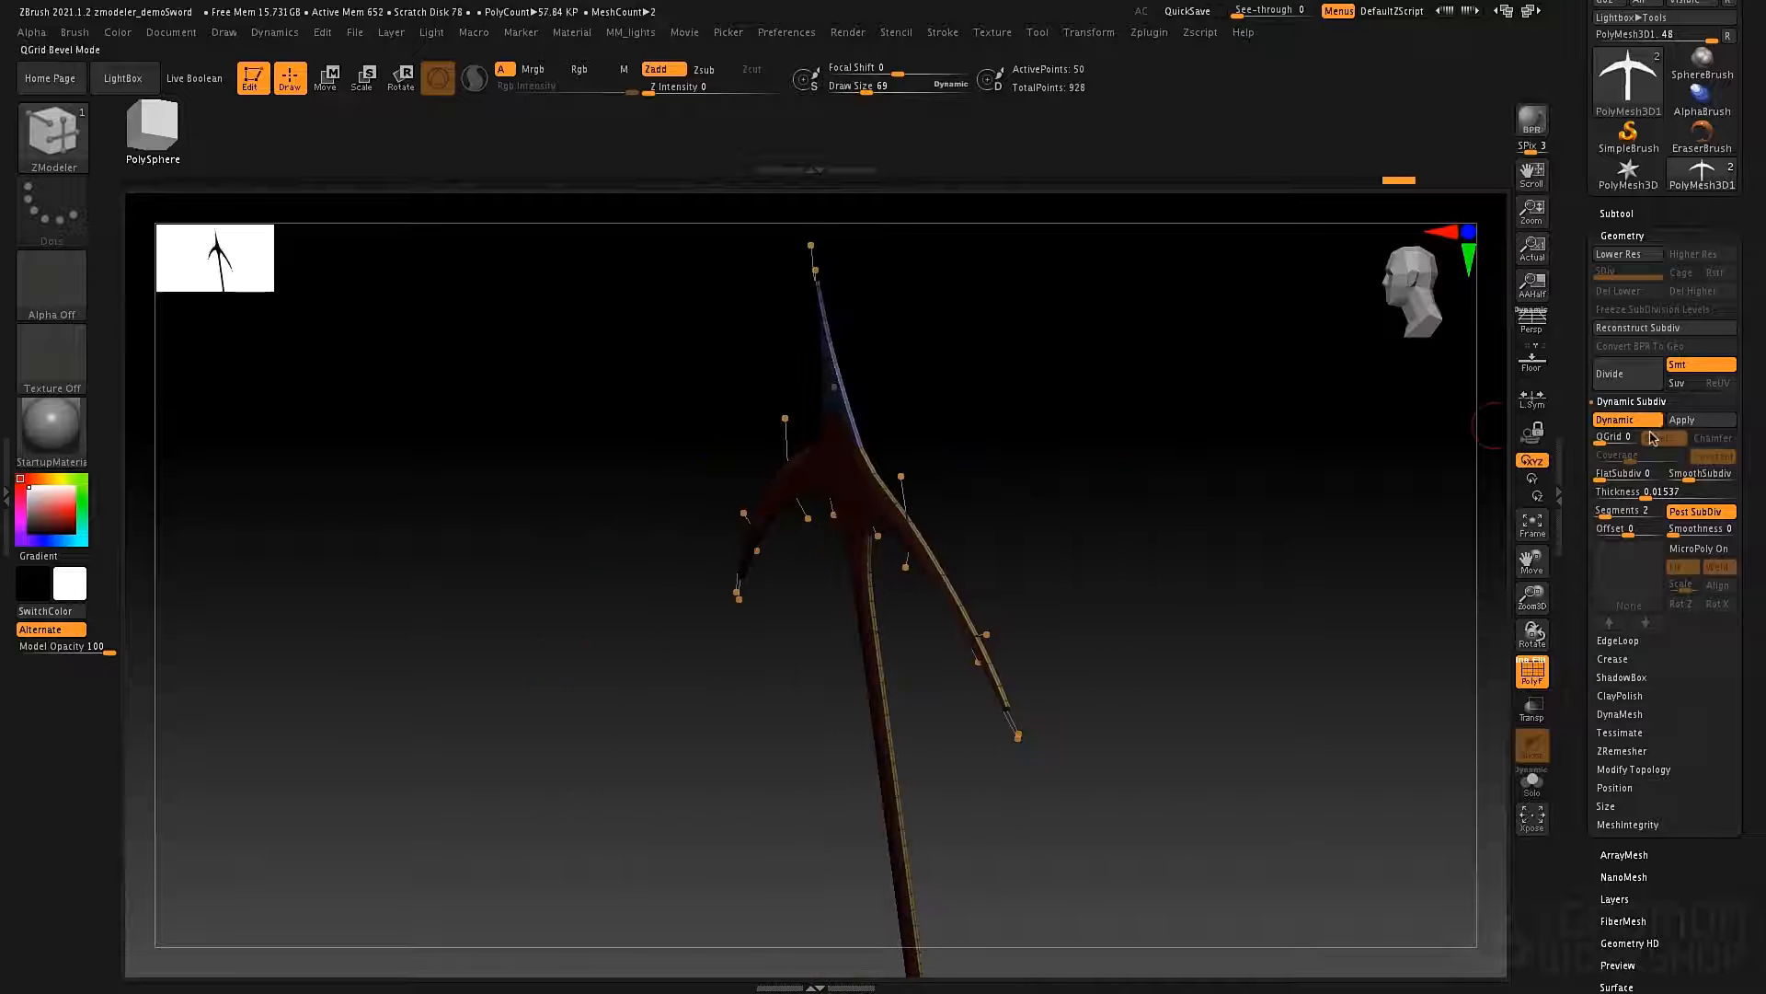
pyautogui.click(1709, 420)
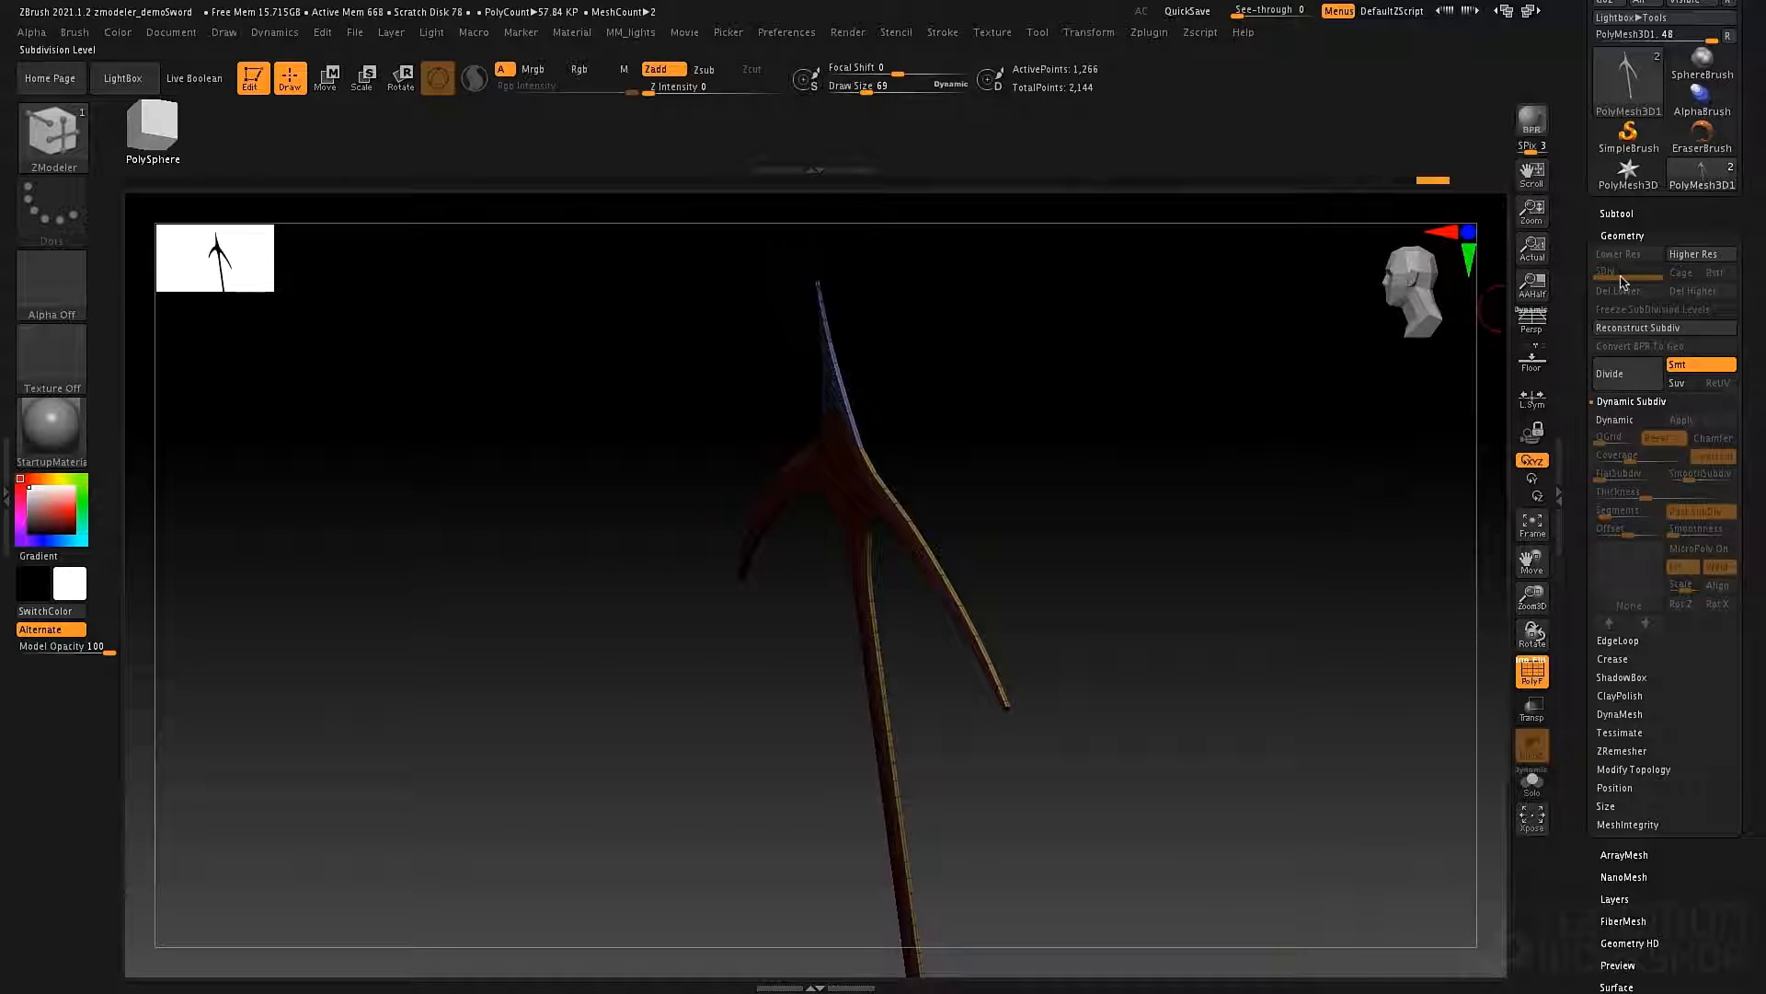
# Set the ZModeler edge action to Scale with target EdgeLoop Complete and scale the middle loop of the blade's rim outward.
pyautogui.keyDown('alt'); pyautogui.moveTo(1141, 482); pyautogui.dragTo(1085, 411); pyautogui.keyUp('alt')
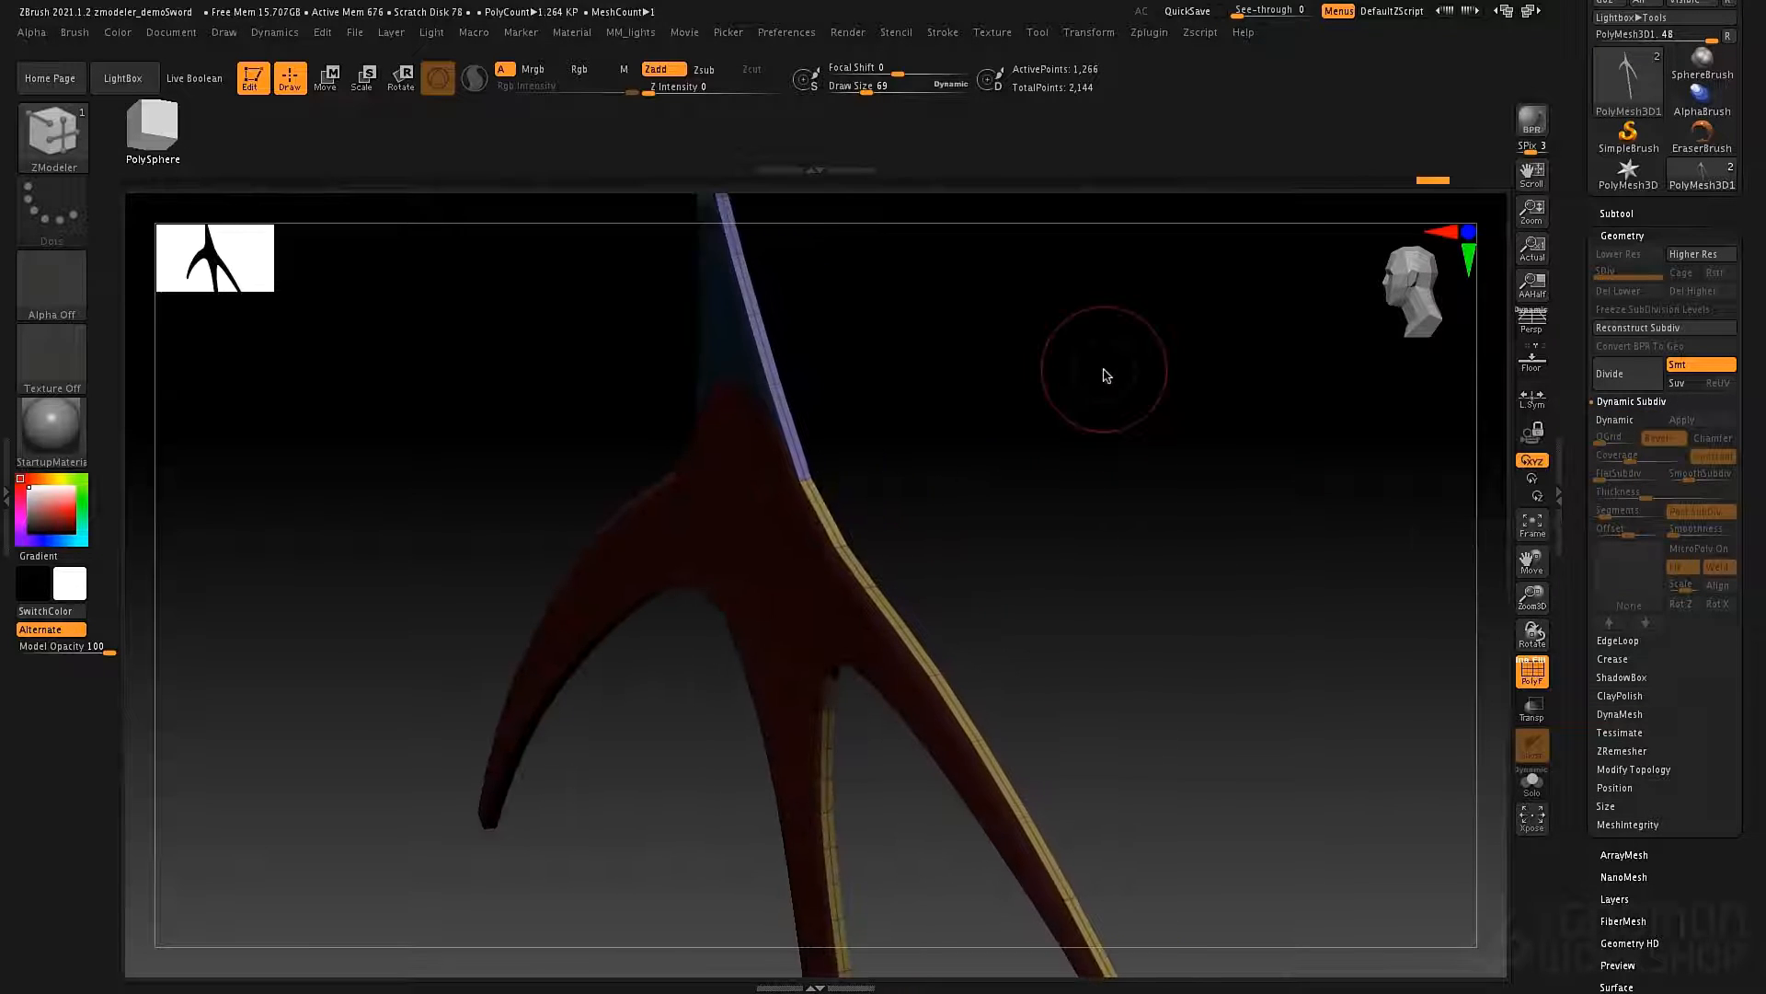
pyautogui.moveTo(1179, 378); pyautogui.dragTo(931, 509)
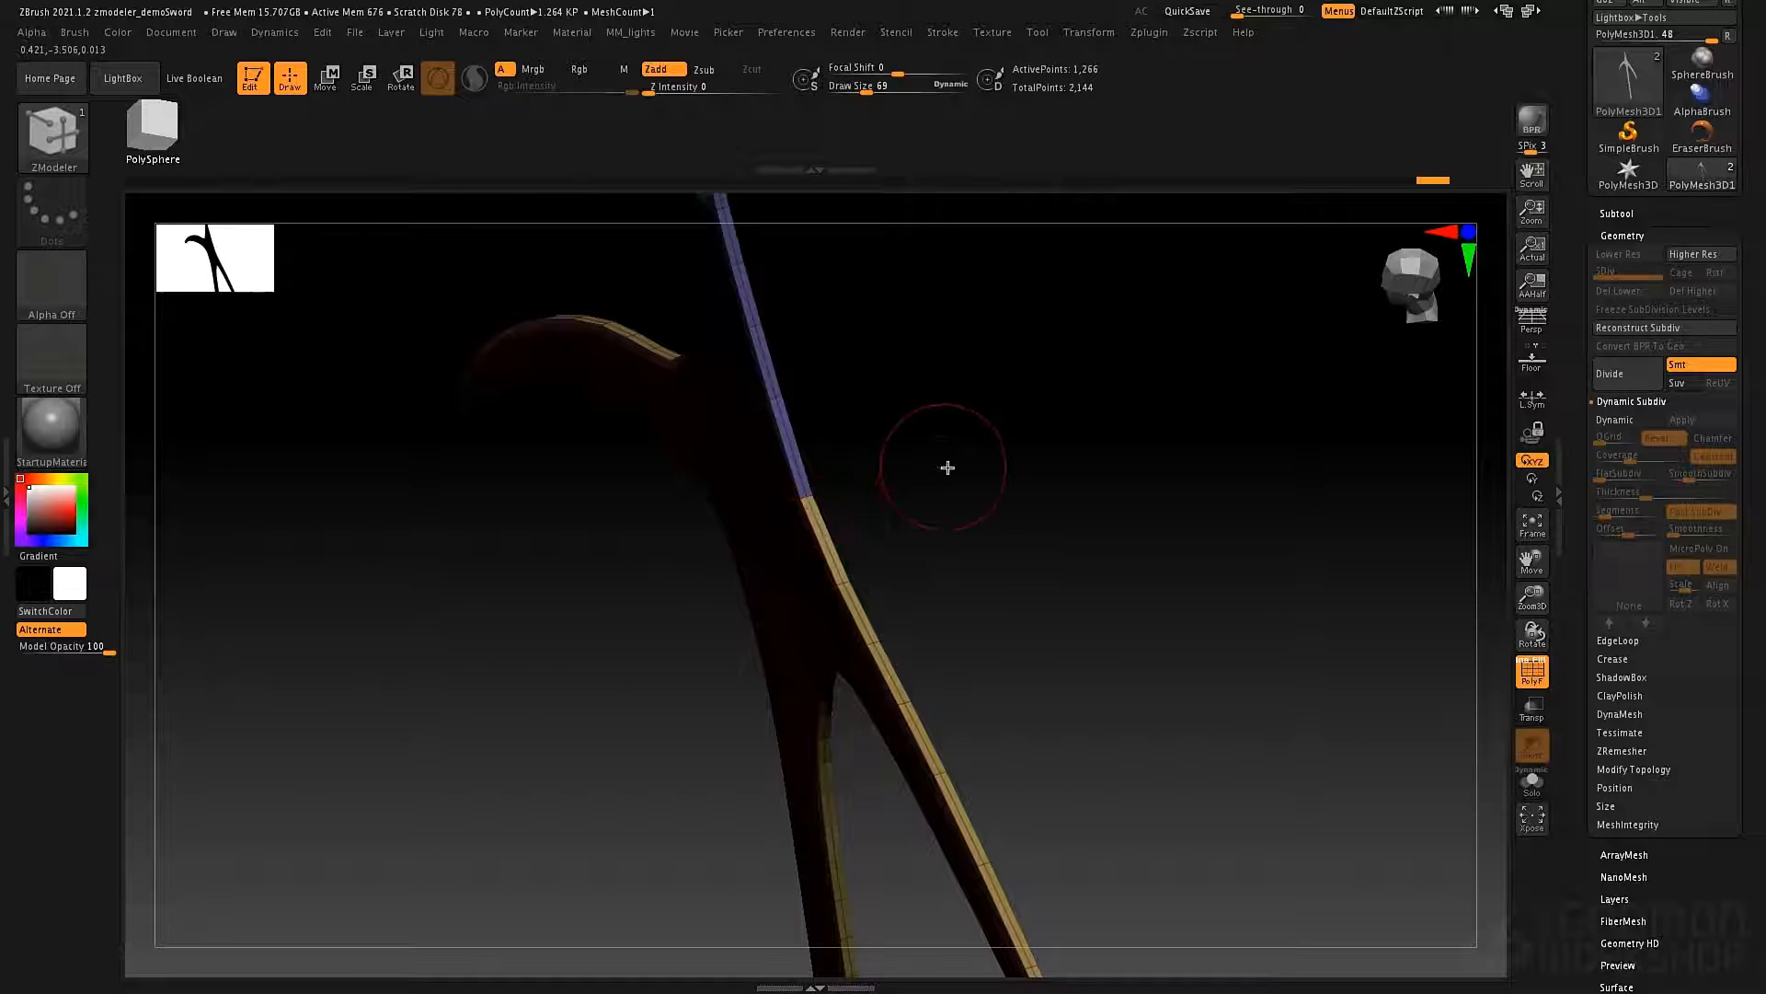
pyautogui.moveTo(947, 467)
pyautogui.mouseDown()
pyautogui.moveTo(1018, 410)
pyautogui.moveTo(1052, 341)
pyautogui.moveTo(1075, 479)
pyautogui.moveTo(1045, 430)
pyautogui.moveTo(1055, 523)
pyautogui.mouseUp()
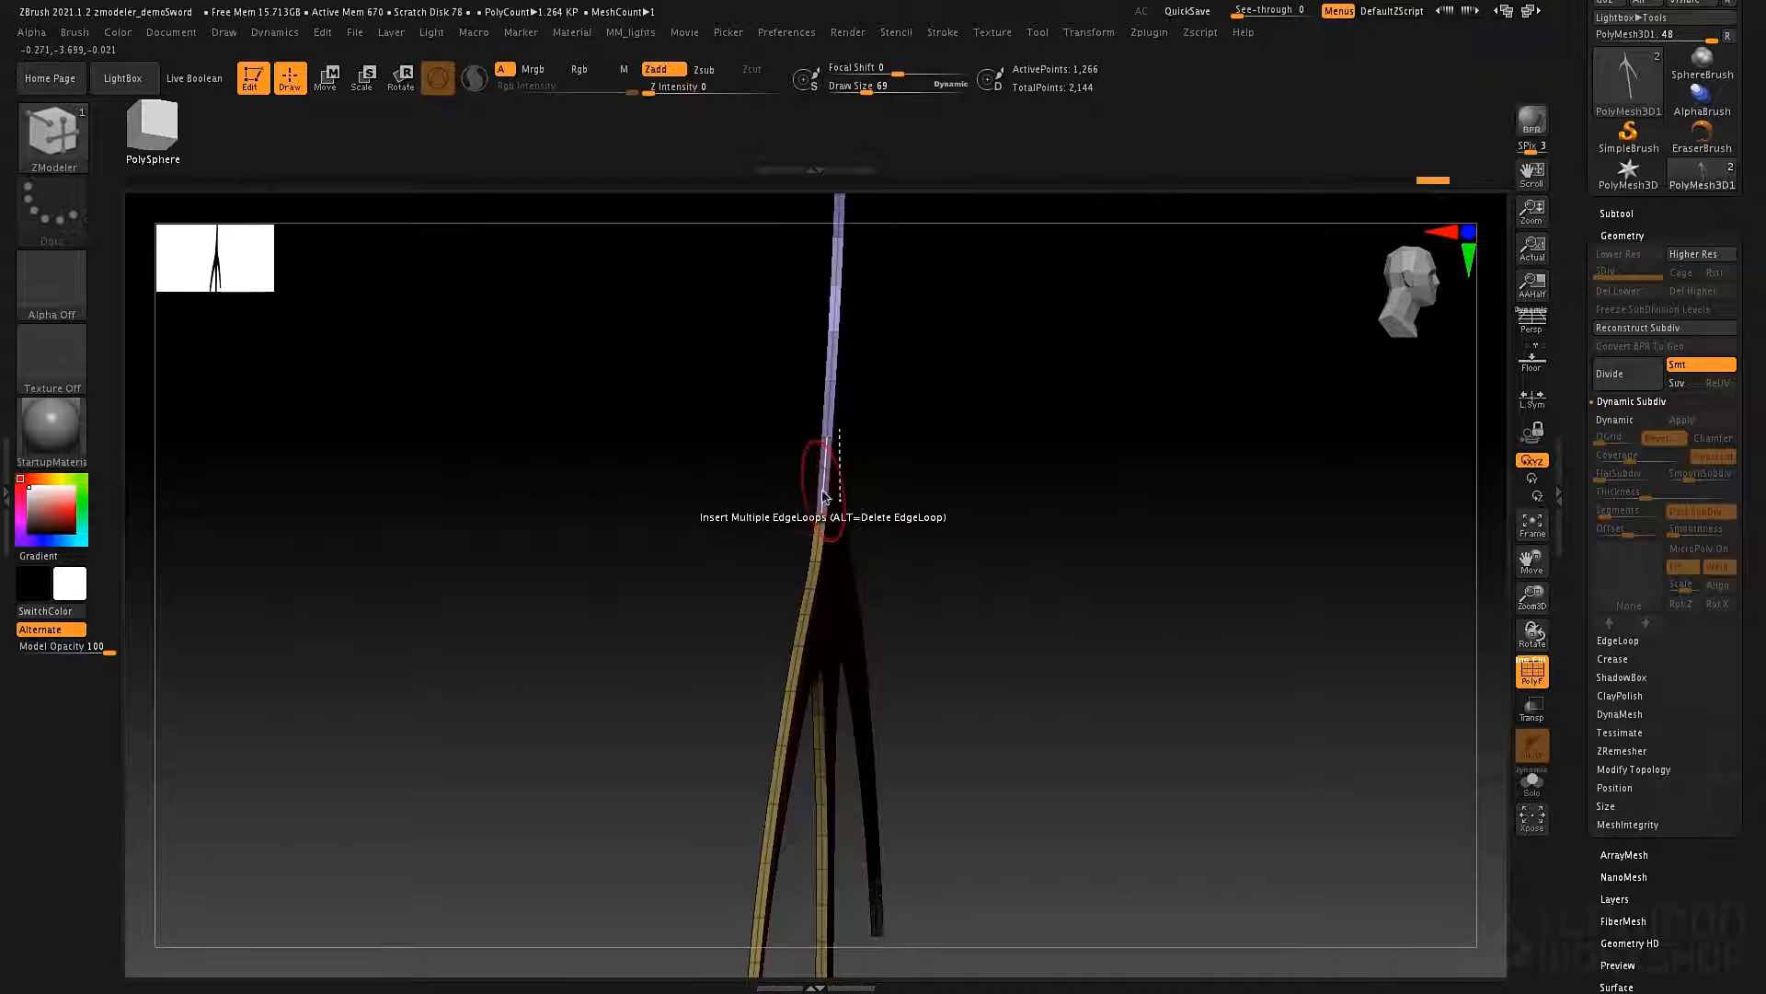
pyautogui.keyDown('alt'); pyautogui.moveTo(925, 478); pyautogui.dragTo(955, 550); pyautogui.keyUp('alt')
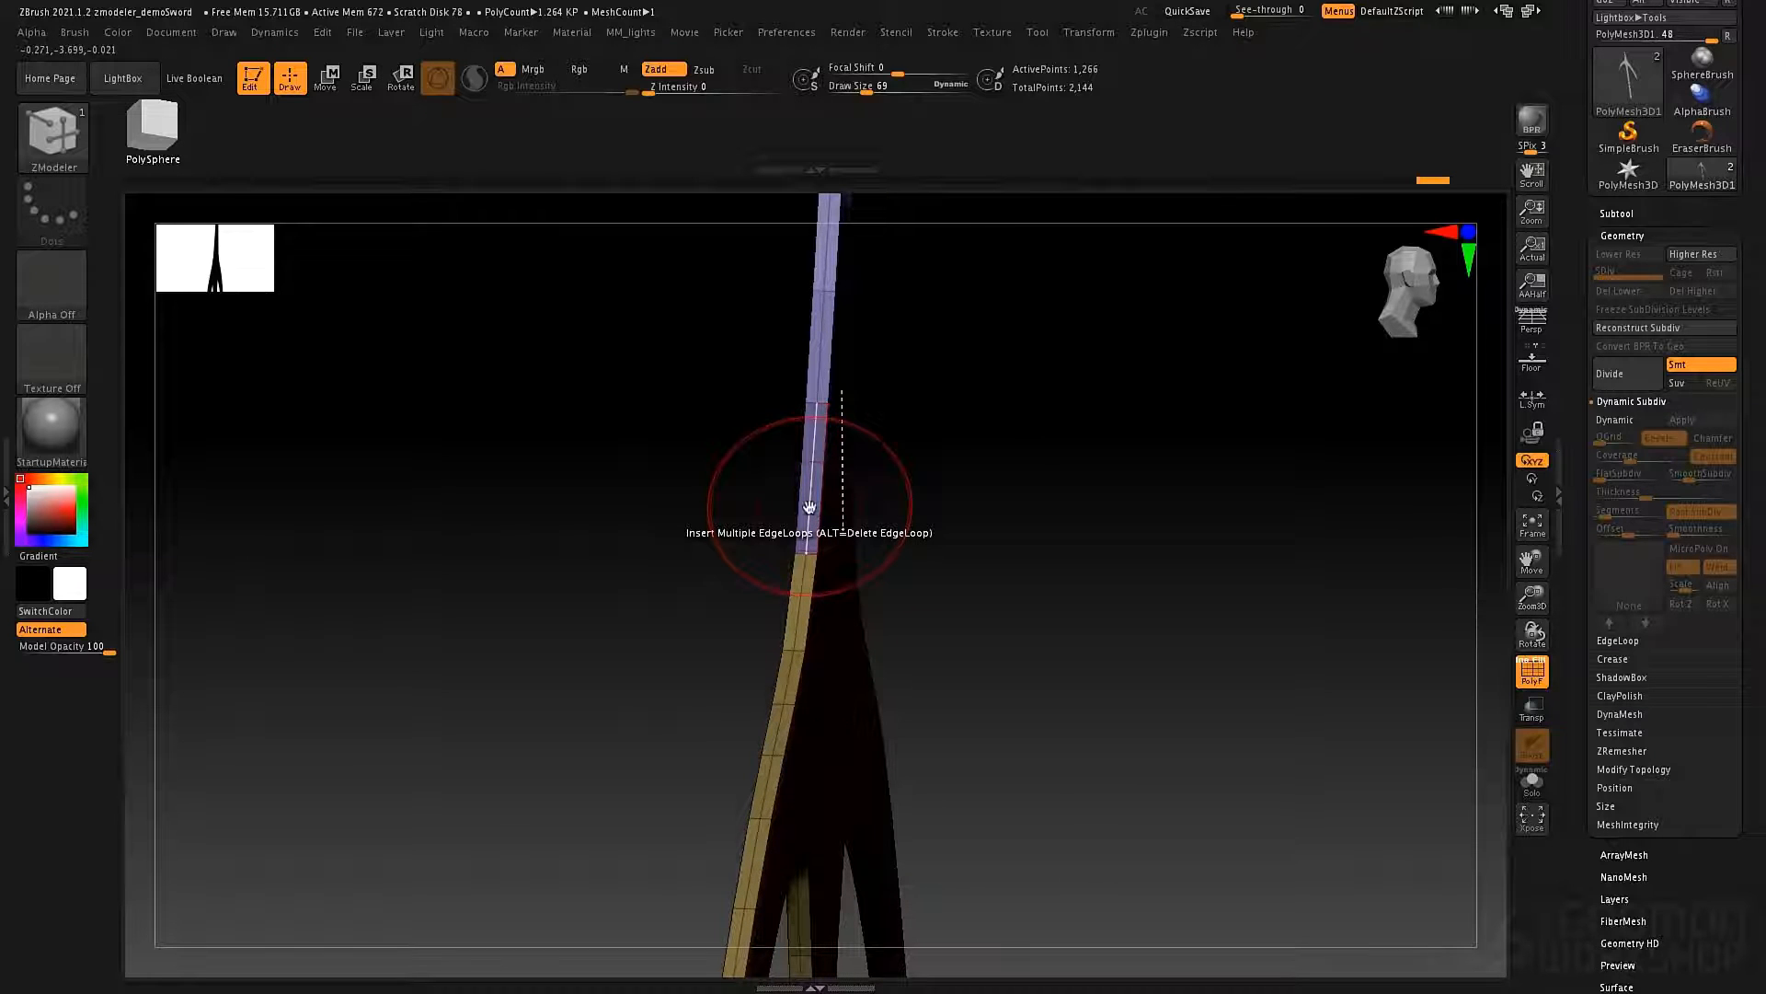
pyautogui.press('space')
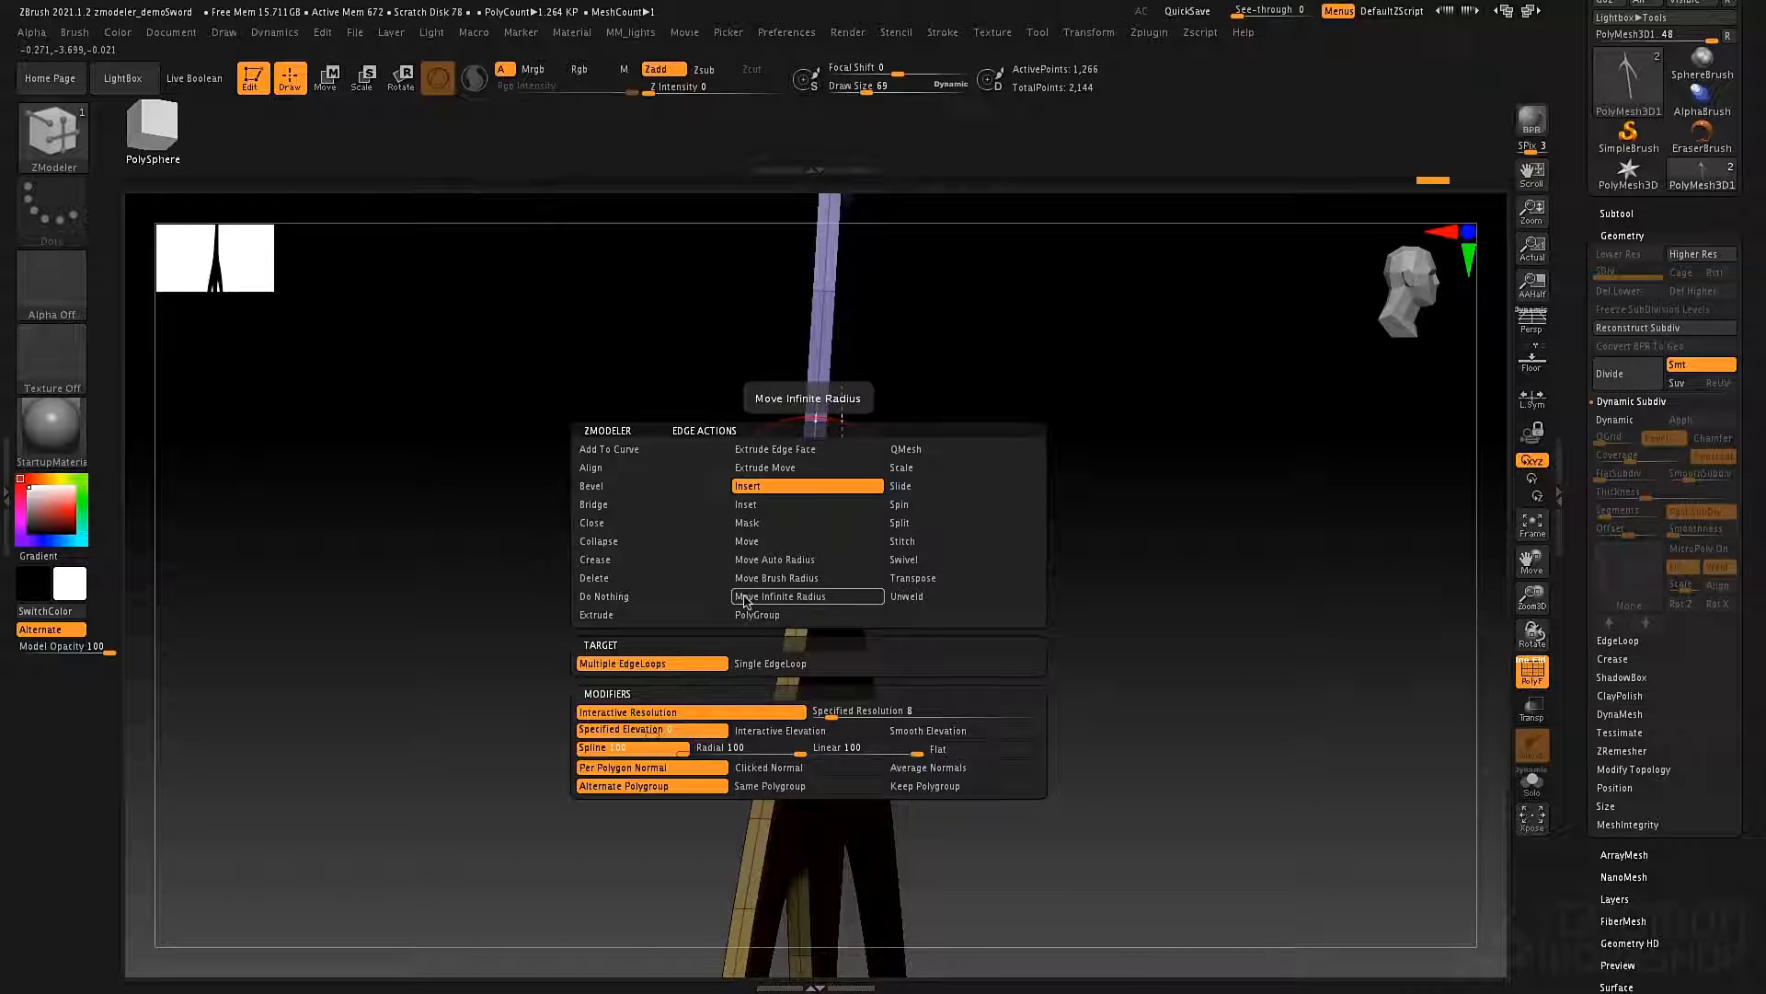
pyautogui.click(920, 468)
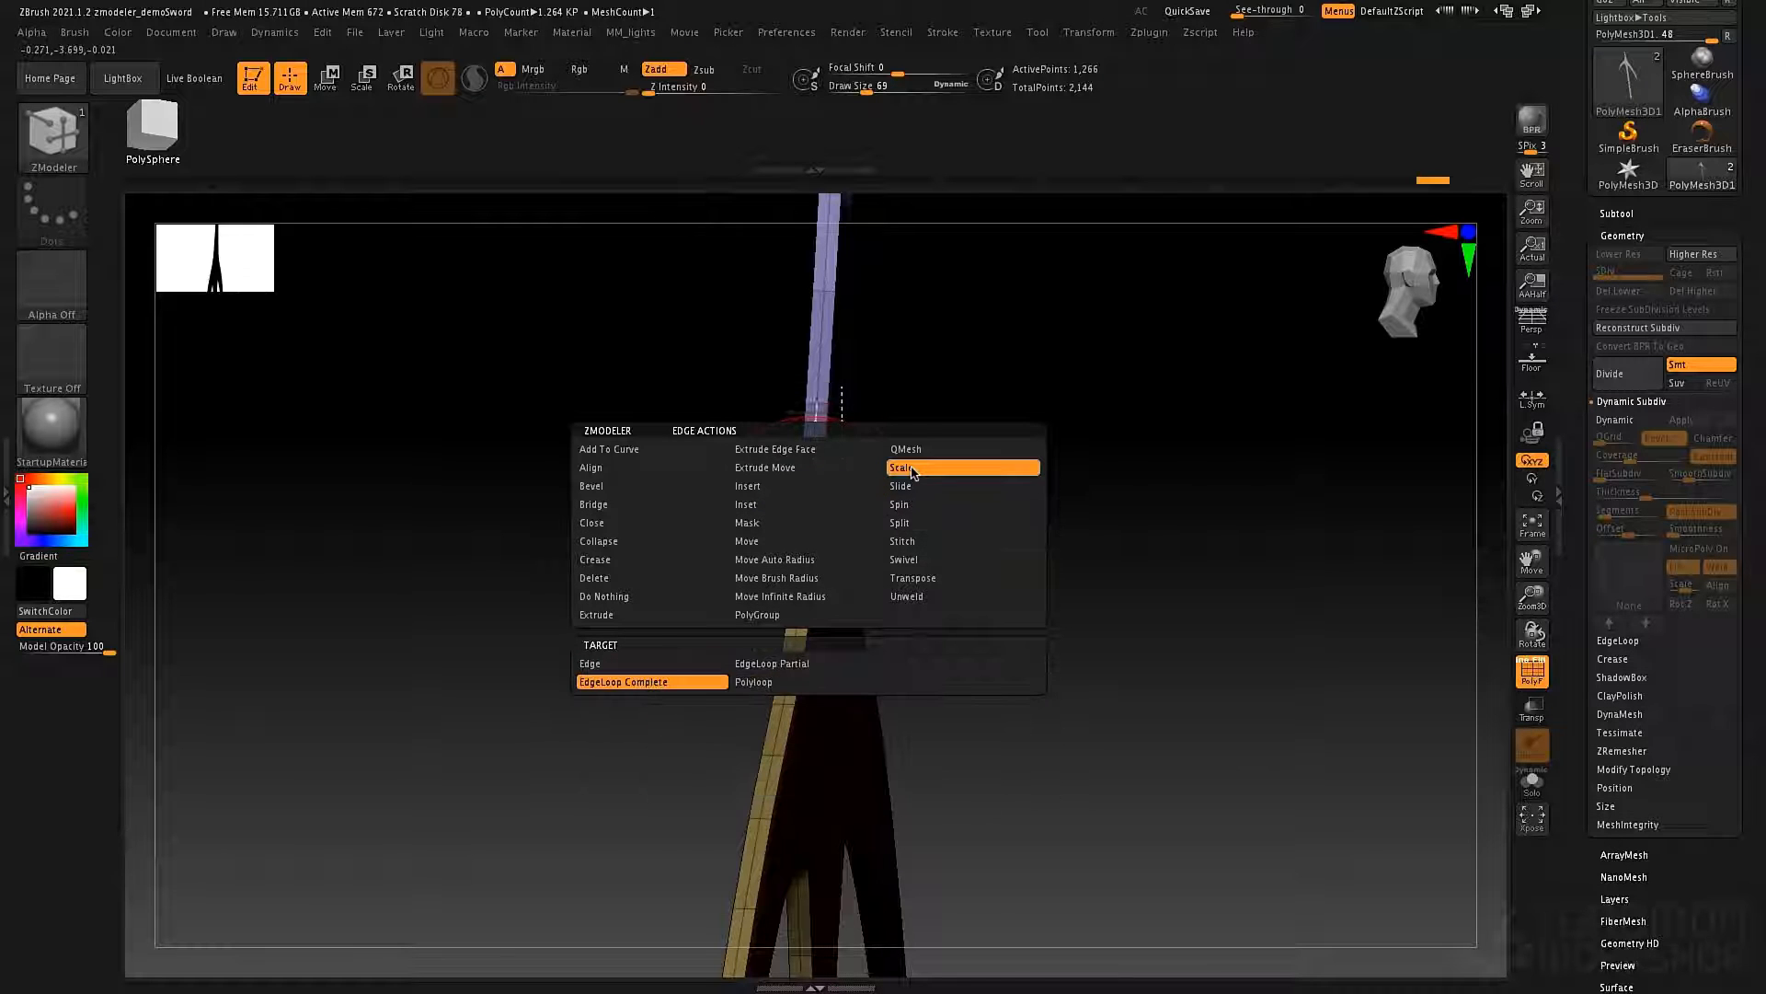
pyautogui.click(660, 682)
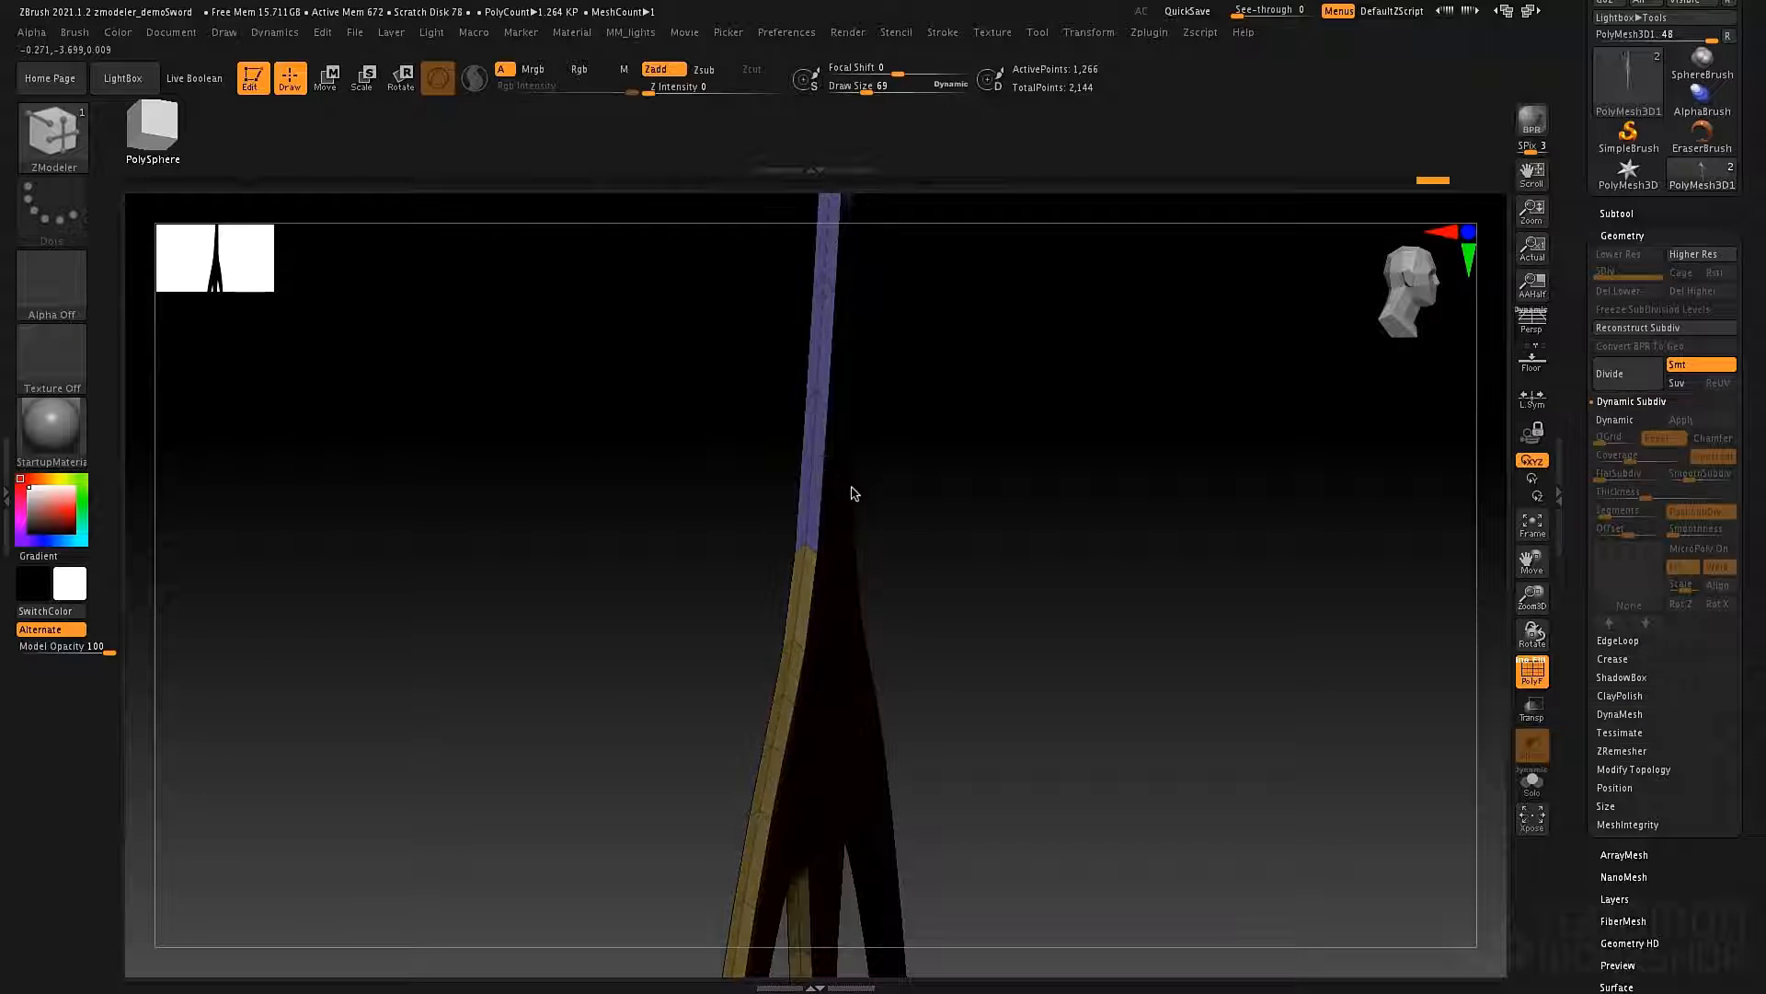
pyautogui.moveTo(850, 493); pyautogui.dragTo(907, 446)
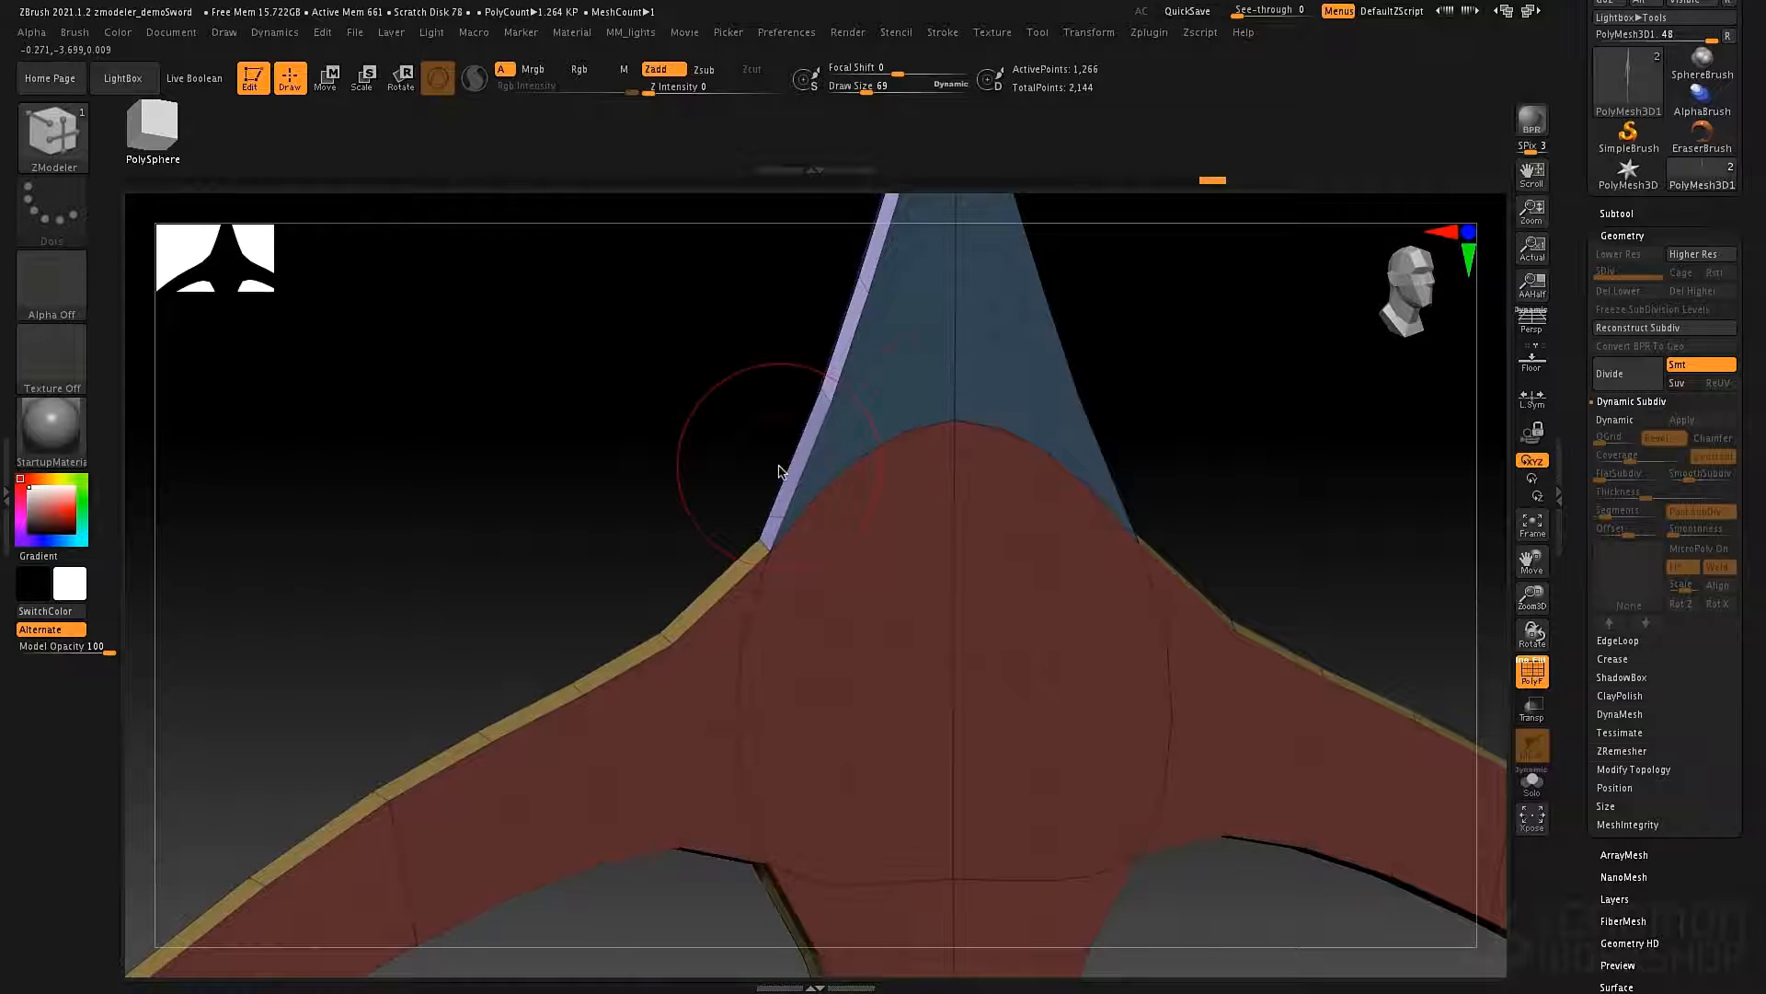
pyautogui.moveTo(780, 426); pyautogui.dragTo(798, 428)
pyautogui.press('space')
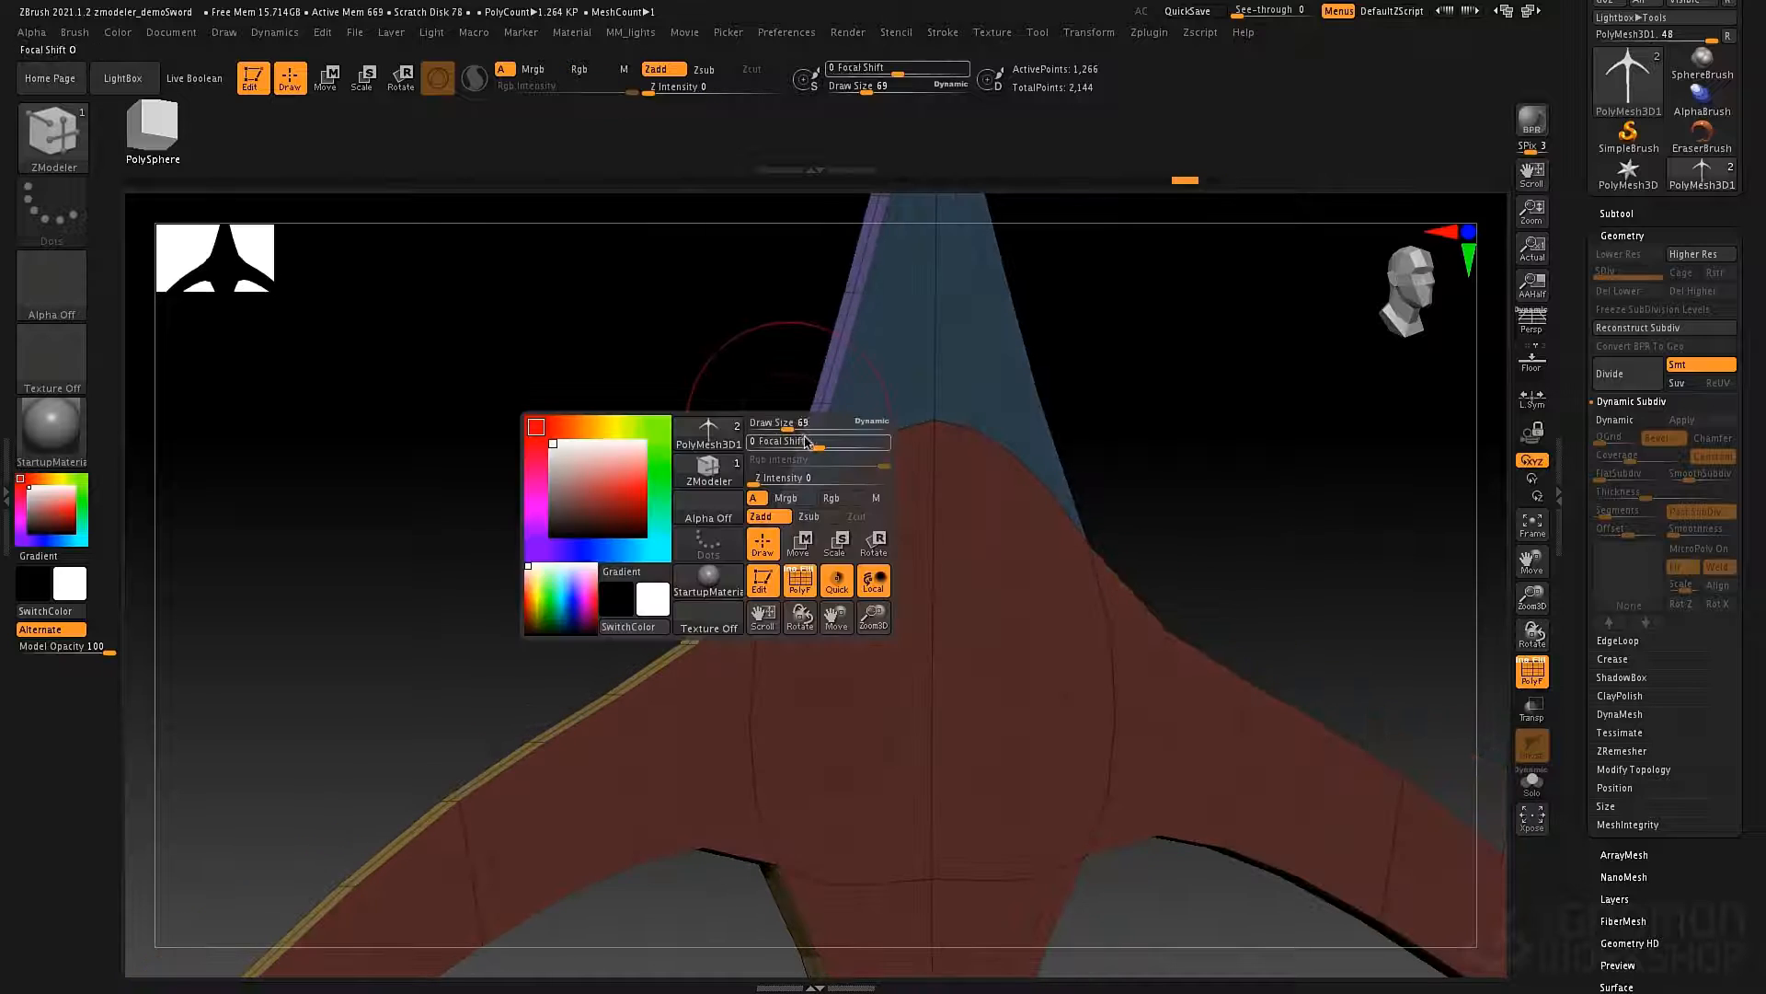
pyautogui.moveTo(832, 368); pyautogui.dragTo(828, 373, button='right')
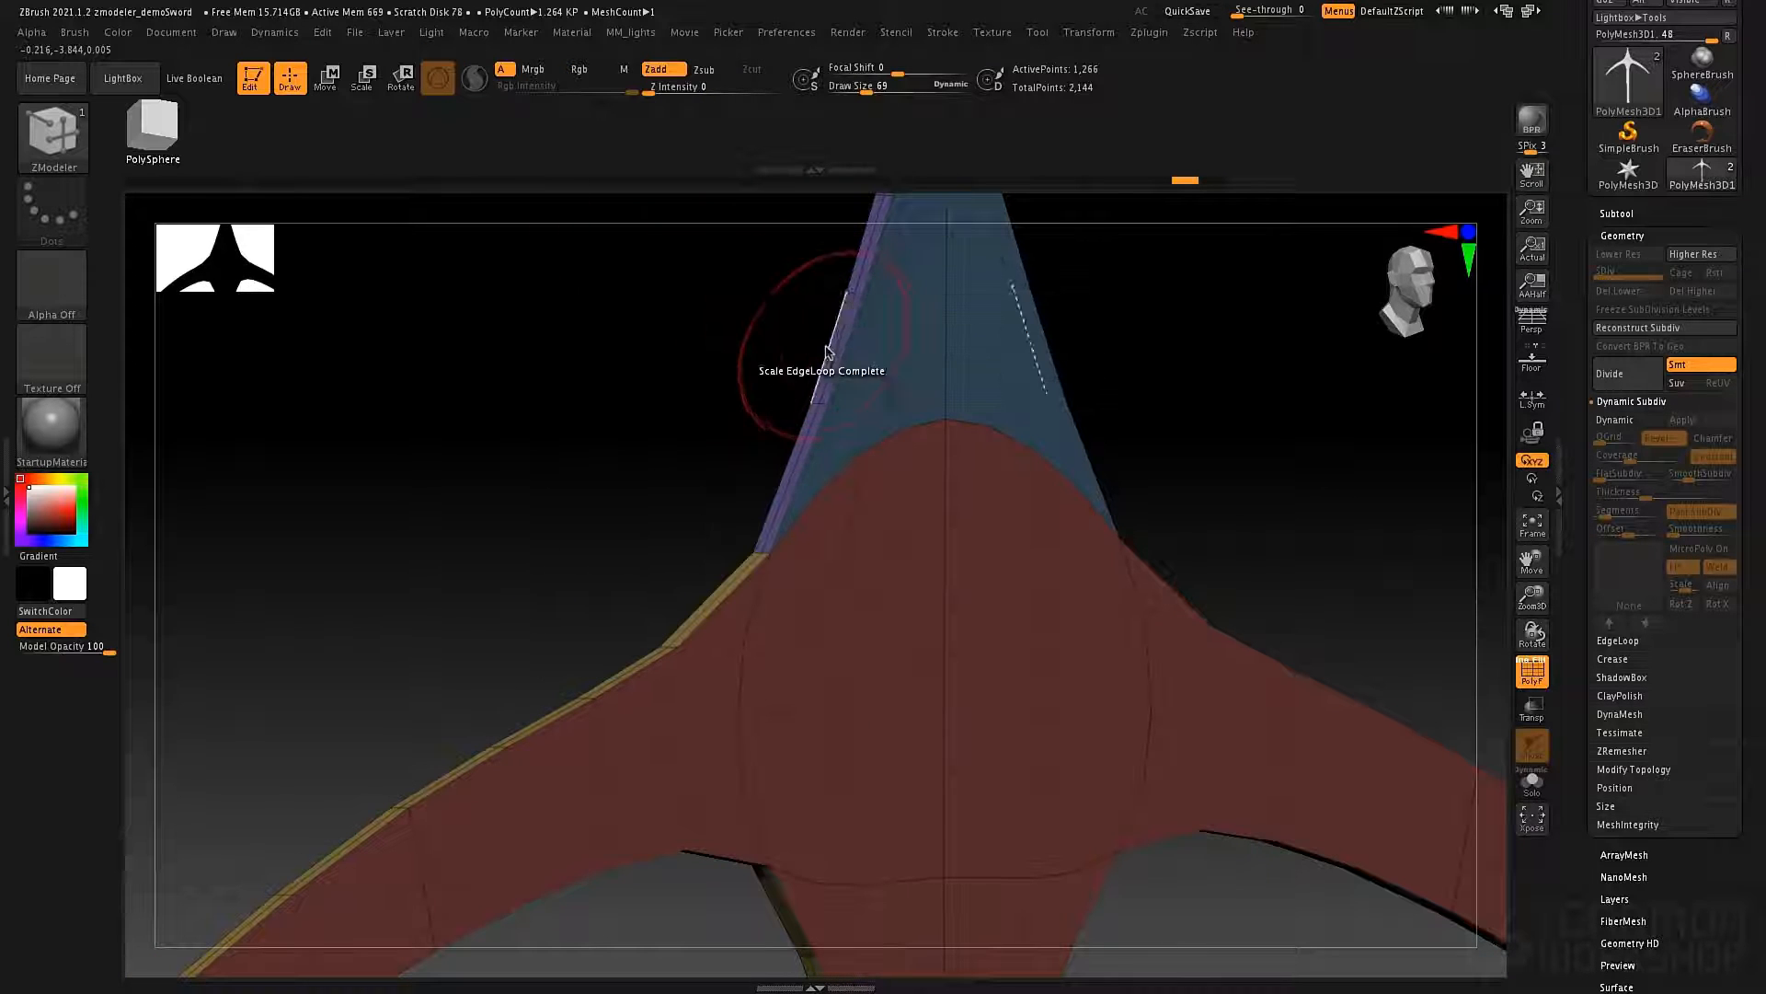
pyautogui.moveTo(834, 351); pyautogui.dragTo(894, 373)
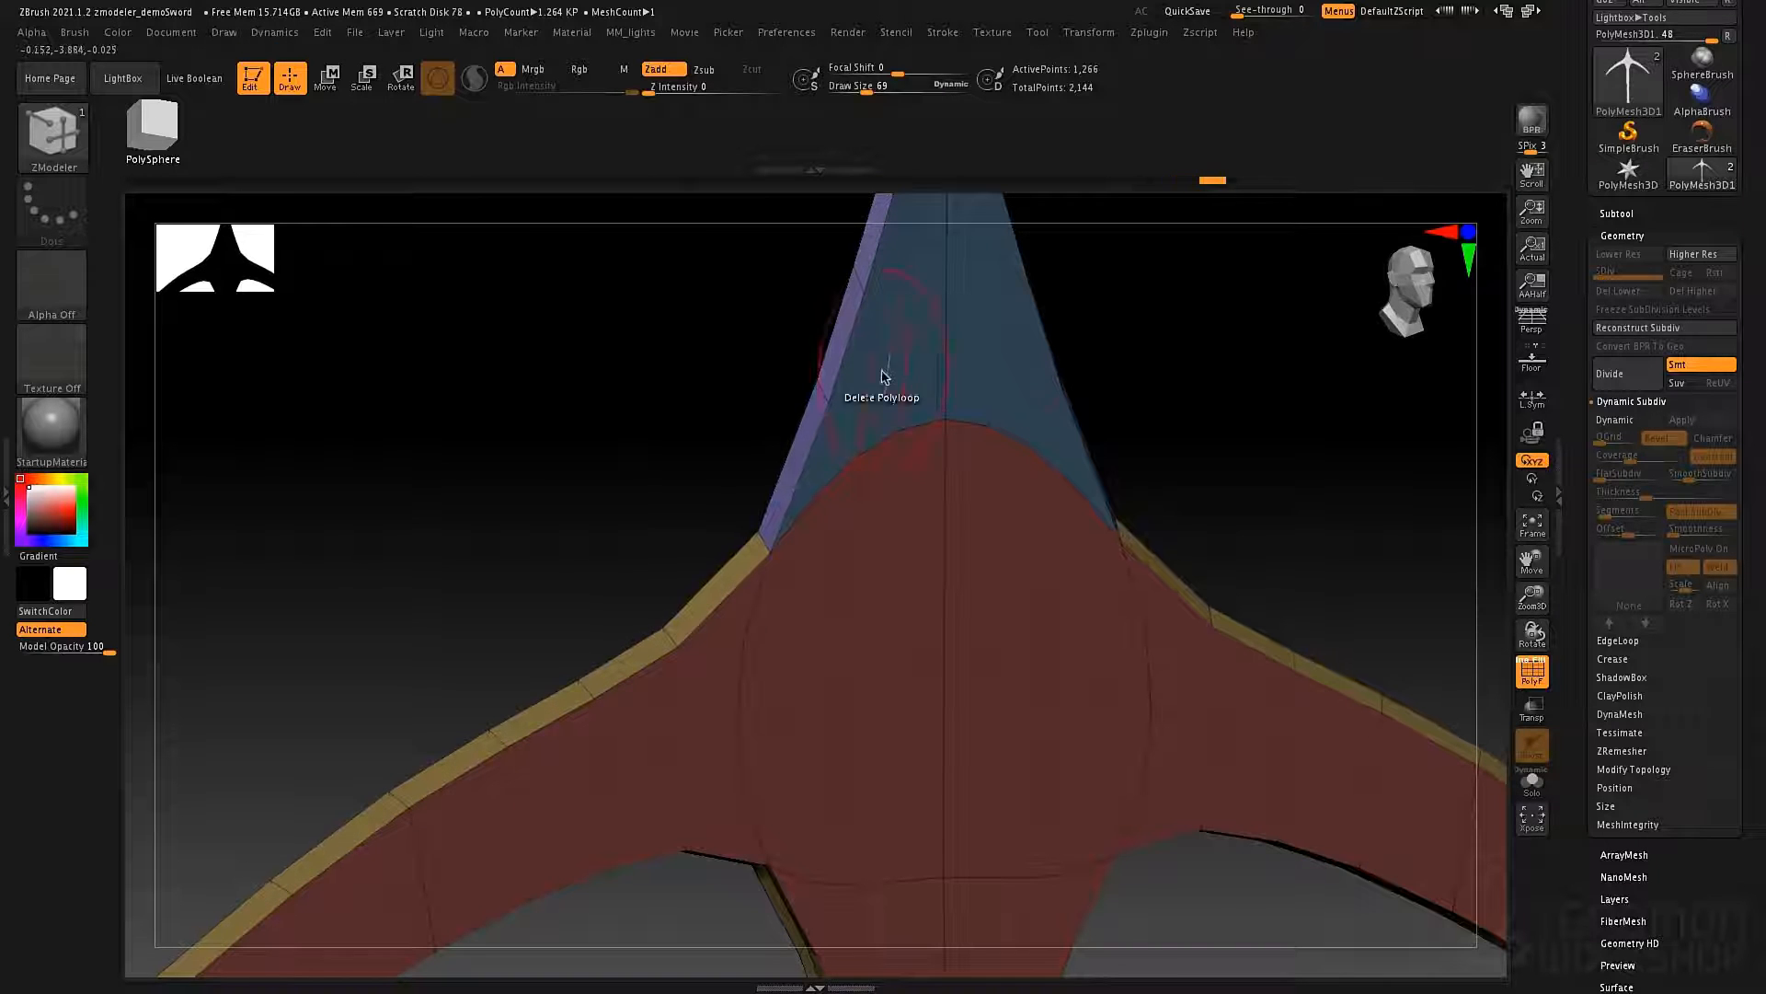
# Turn off the polyframe display and subdivide the blade up to SDiv 3.
pyautogui.moveTo(1085, 458); pyautogui.dragTo(1092, 497, button='right')
pyautogui.hotkey('shift', 'f')
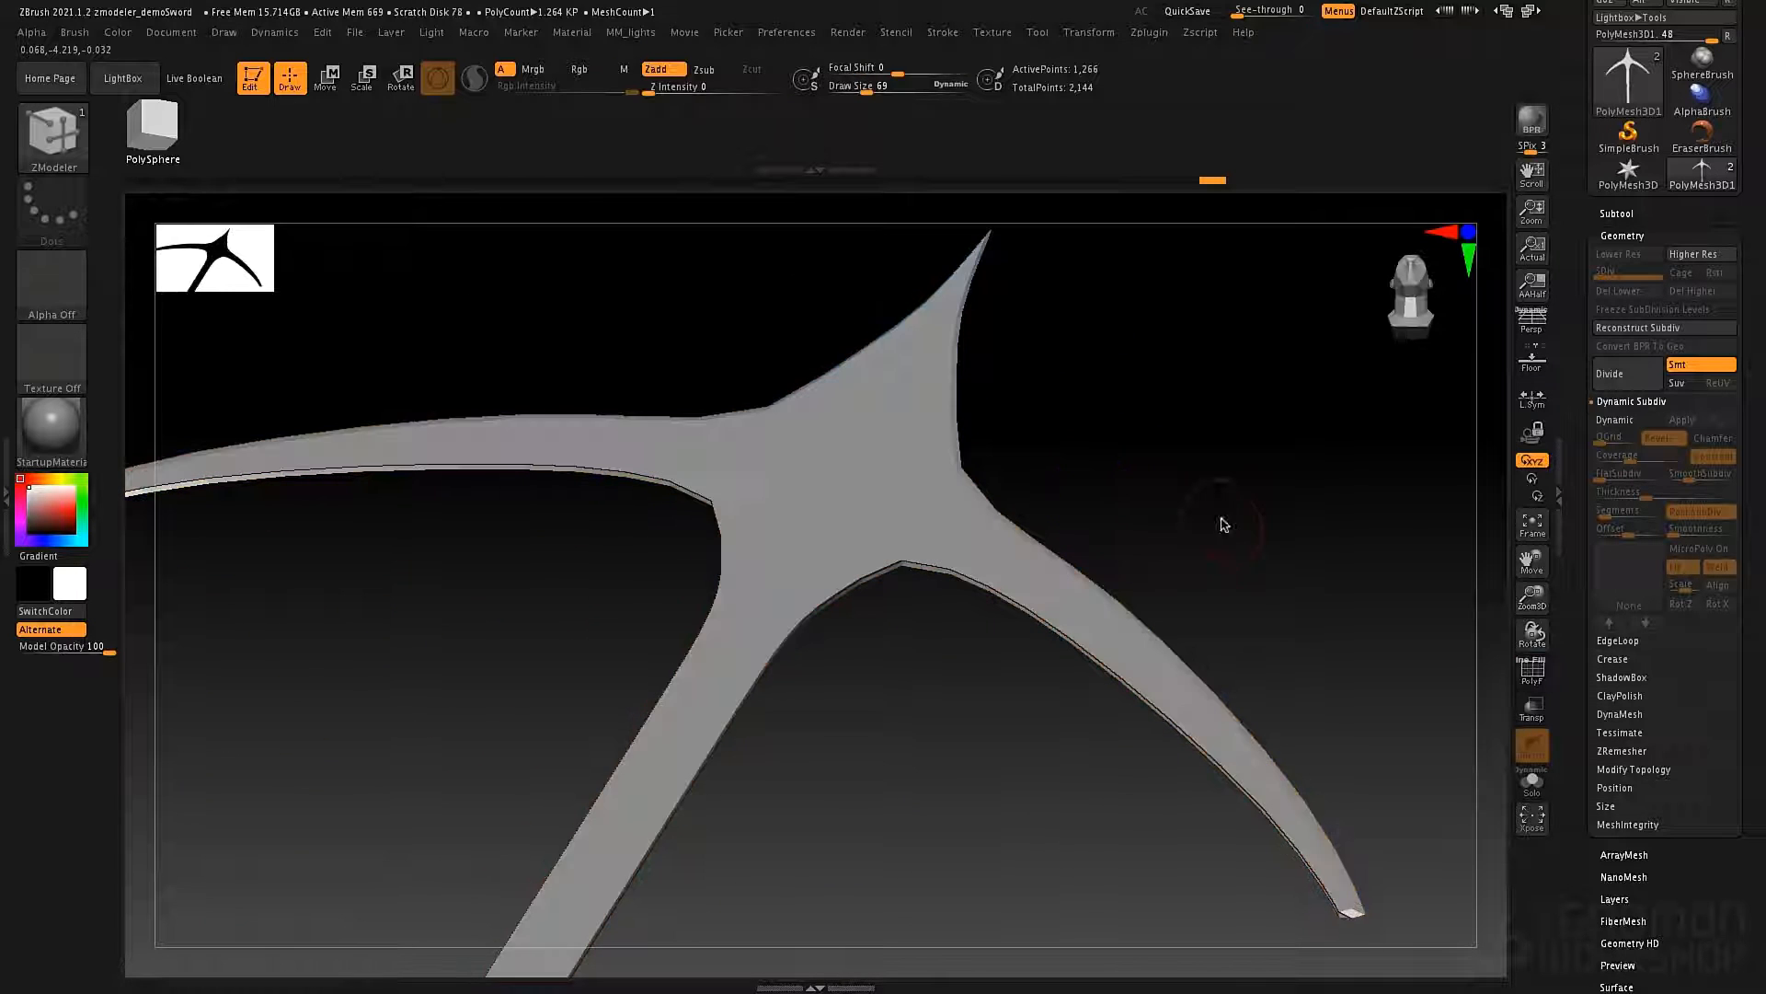
pyautogui.moveTo(1218, 521); pyautogui.dragTo(1173, 480, button='right')
pyautogui.keyDown('alt'); pyautogui.moveTo(1153, 571); pyautogui.dragTo(1171, 508, button='right'); pyautogui.keyUp('alt')
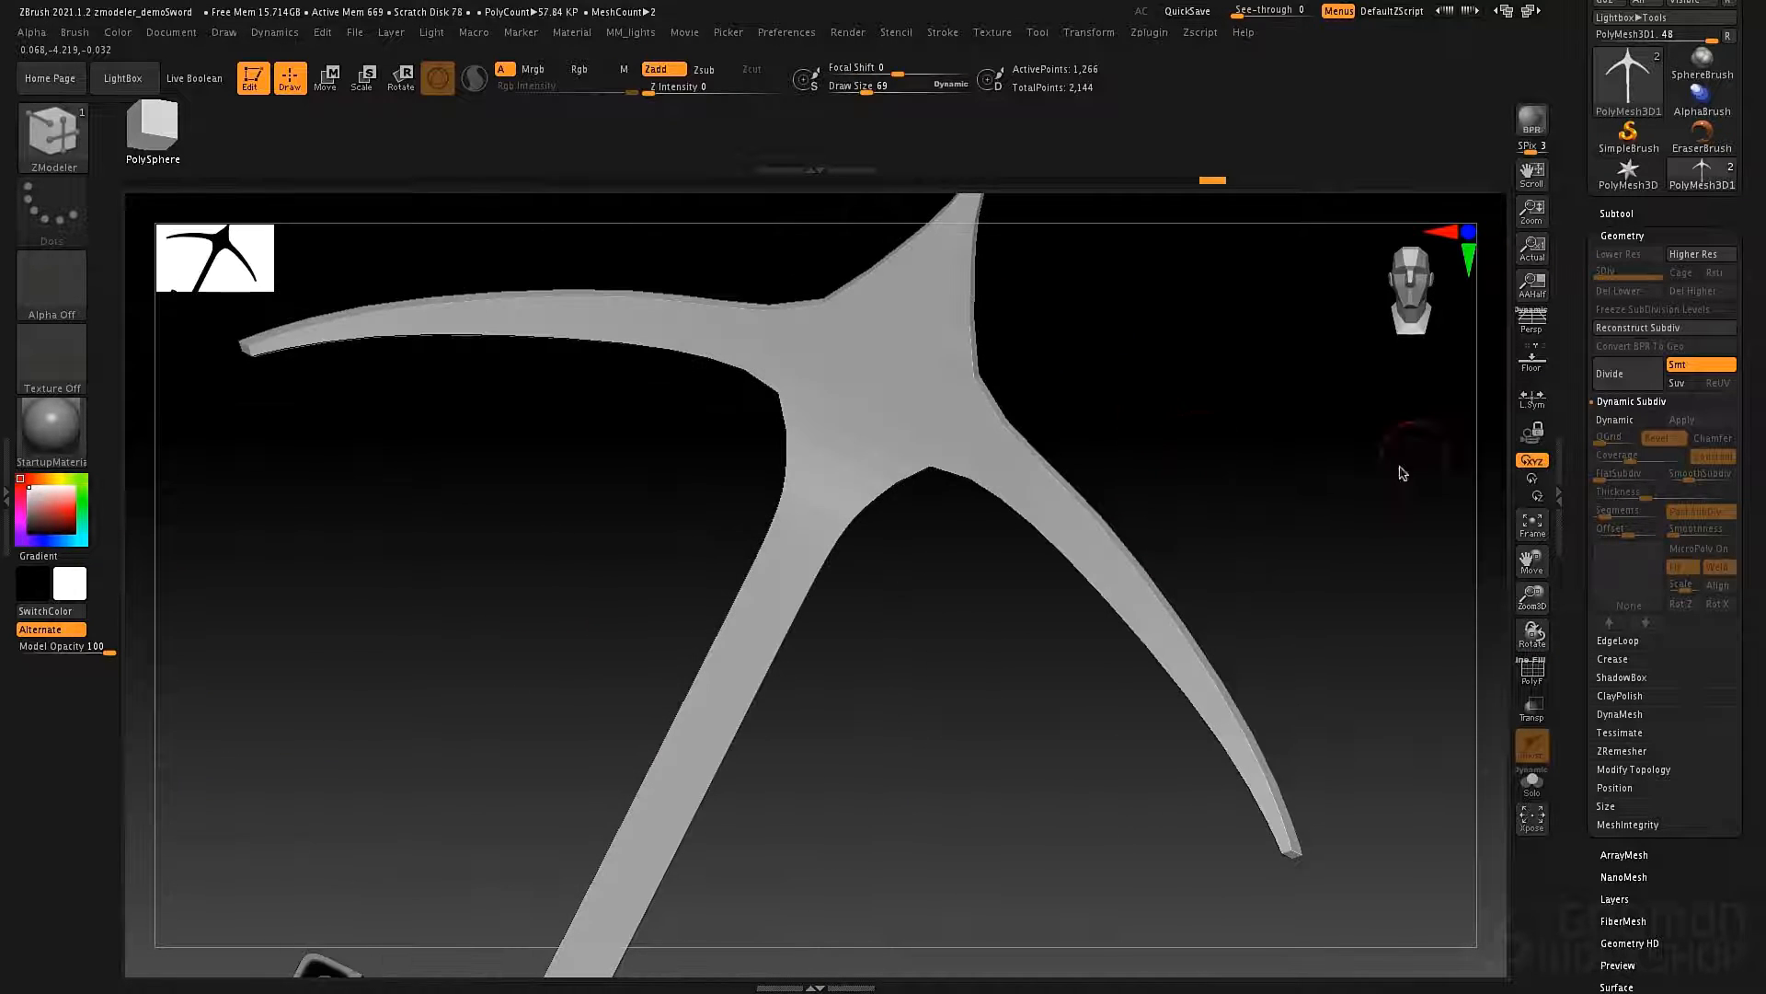
pyautogui.hotkey('ctrl', 'd')
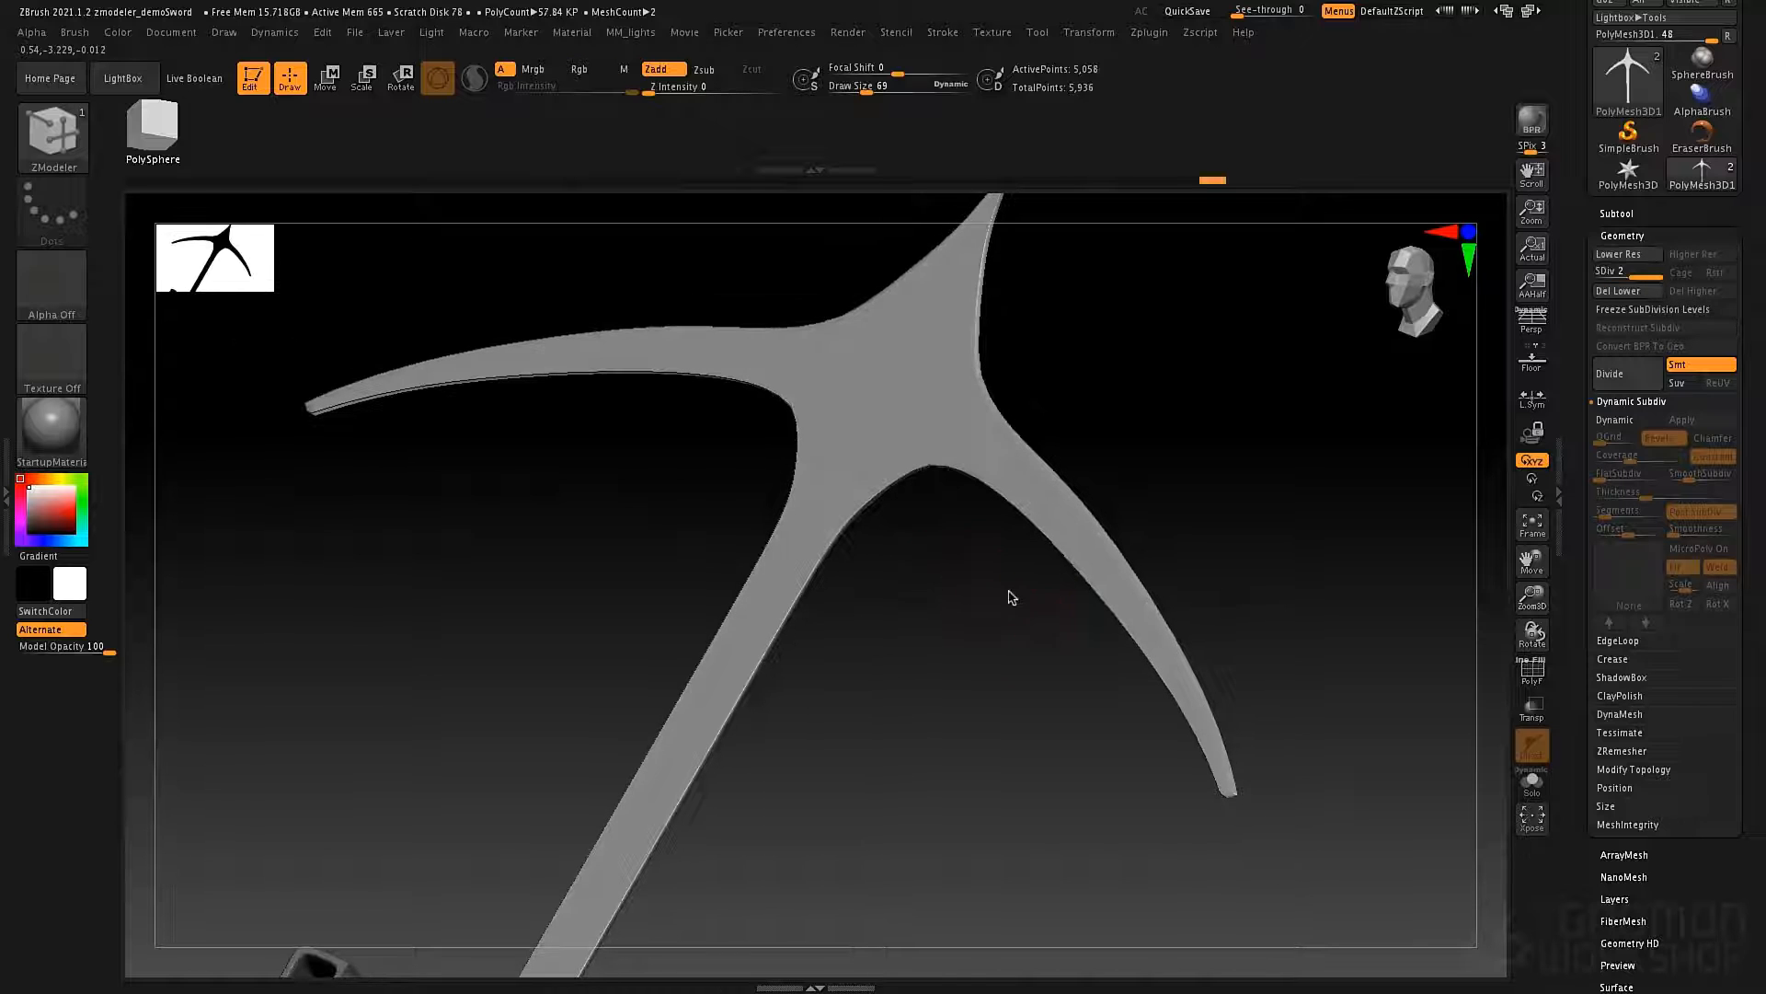
pyautogui.hotkey('ctrl', 'd')
pyautogui.keyDown('ctrl'); pyautogui.moveTo(1139, 451); pyautogui.dragTo(1150, 414, button='right'); pyautogui.keyUp('ctrl')
pyautogui.moveTo(1150, 414); pyautogui.dragTo(1239, 403, button='right')
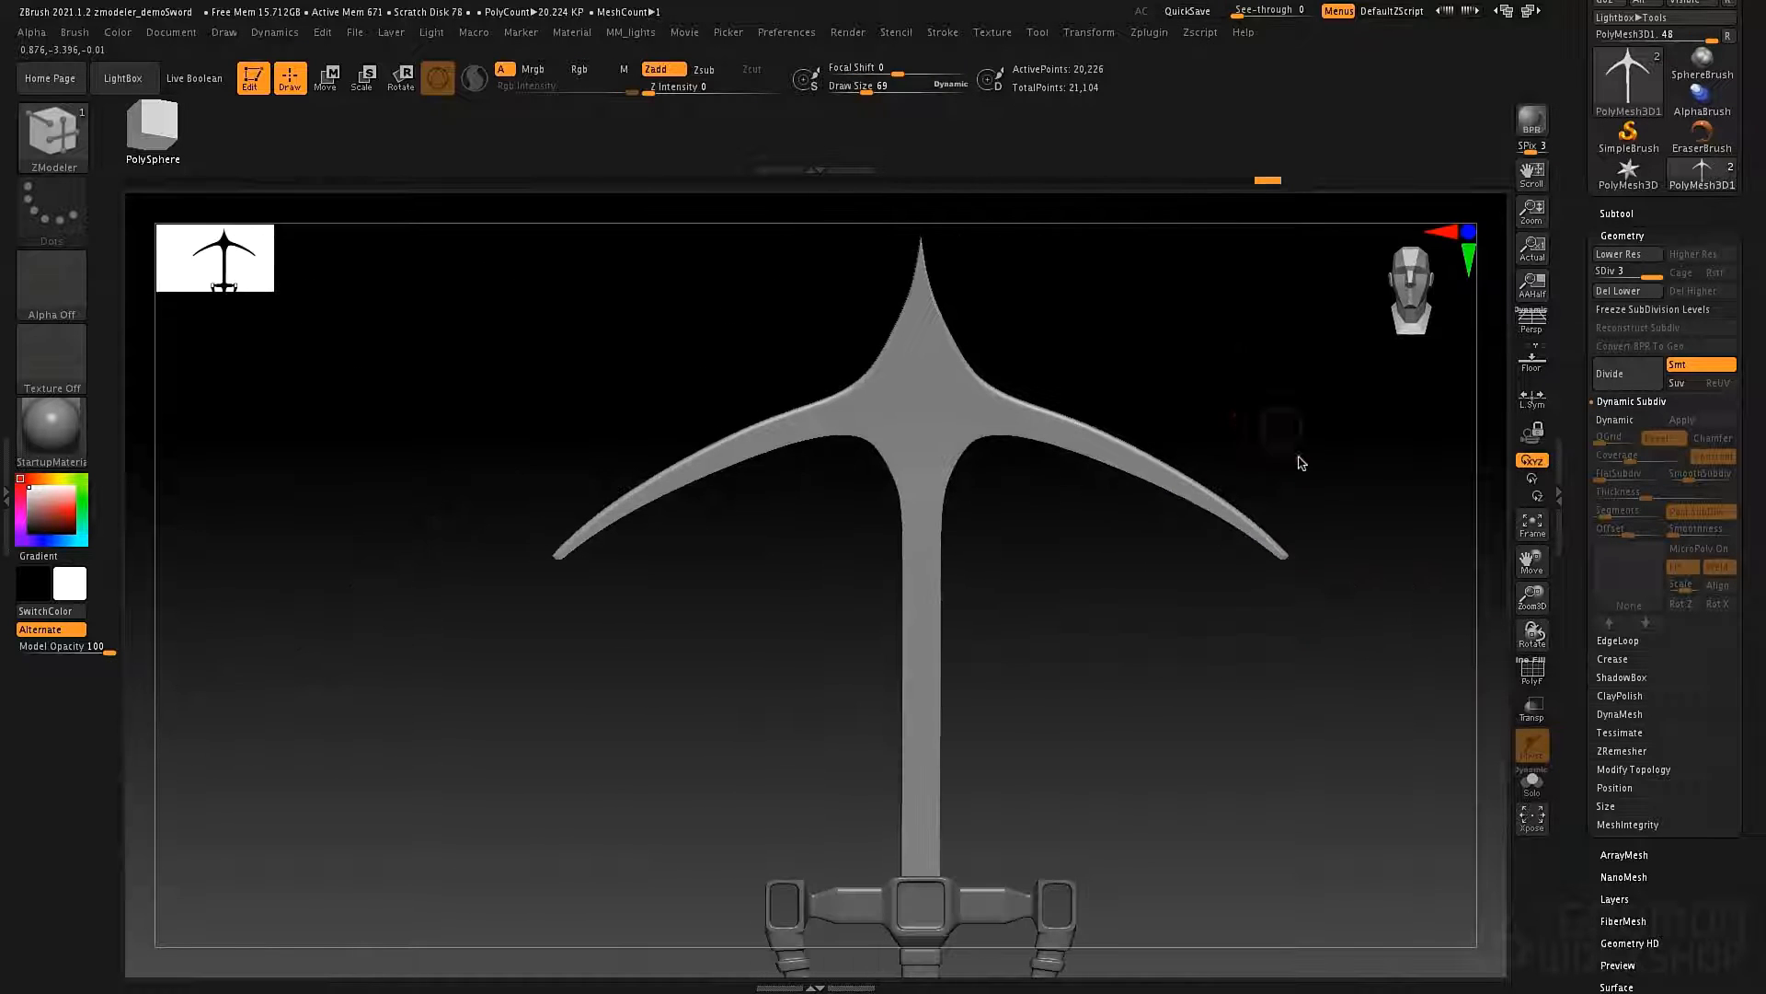
pyautogui.keyDown('alt'); pyautogui.moveTo(1301, 462); pyautogui.dragTo(1131, 492, button='right'); pyautogui.keyUp('alt')
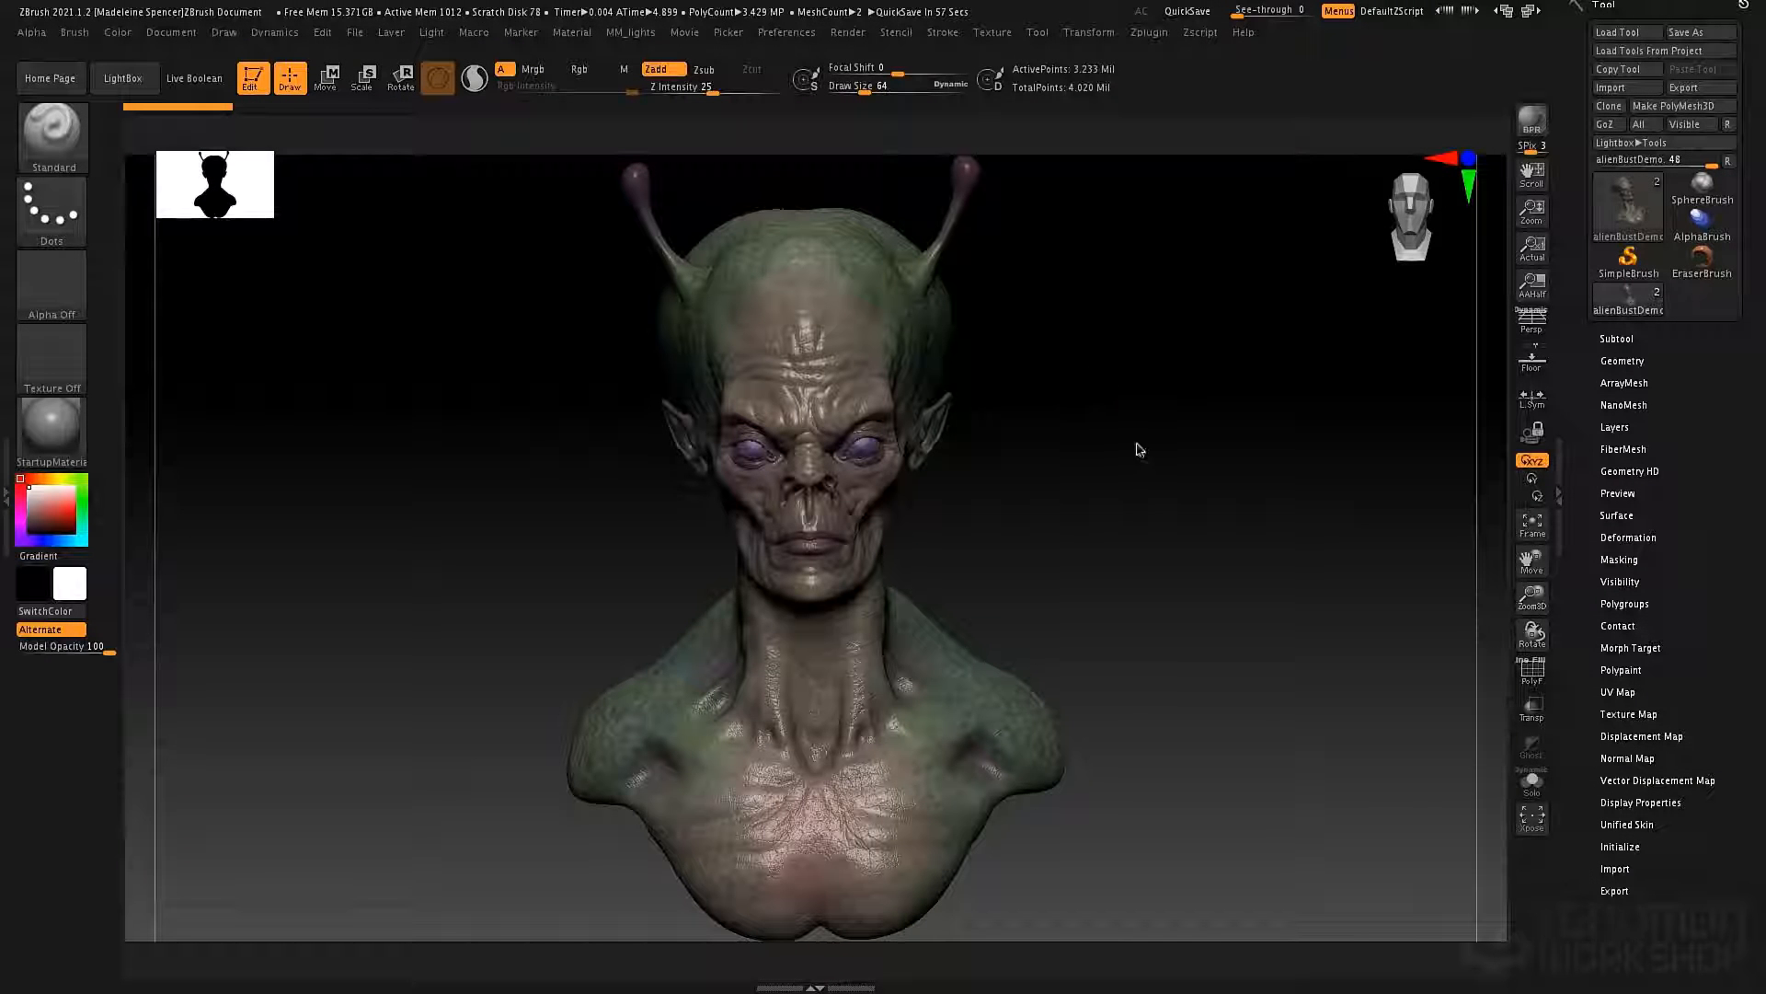
# Open the alien bust's Subtool list and examine its two subtools and the head from several angles.
pyautogui.moveTo(1077, 474); pyautogui.dragTo(1249, 441)
pyautogui.click(1616, 339)
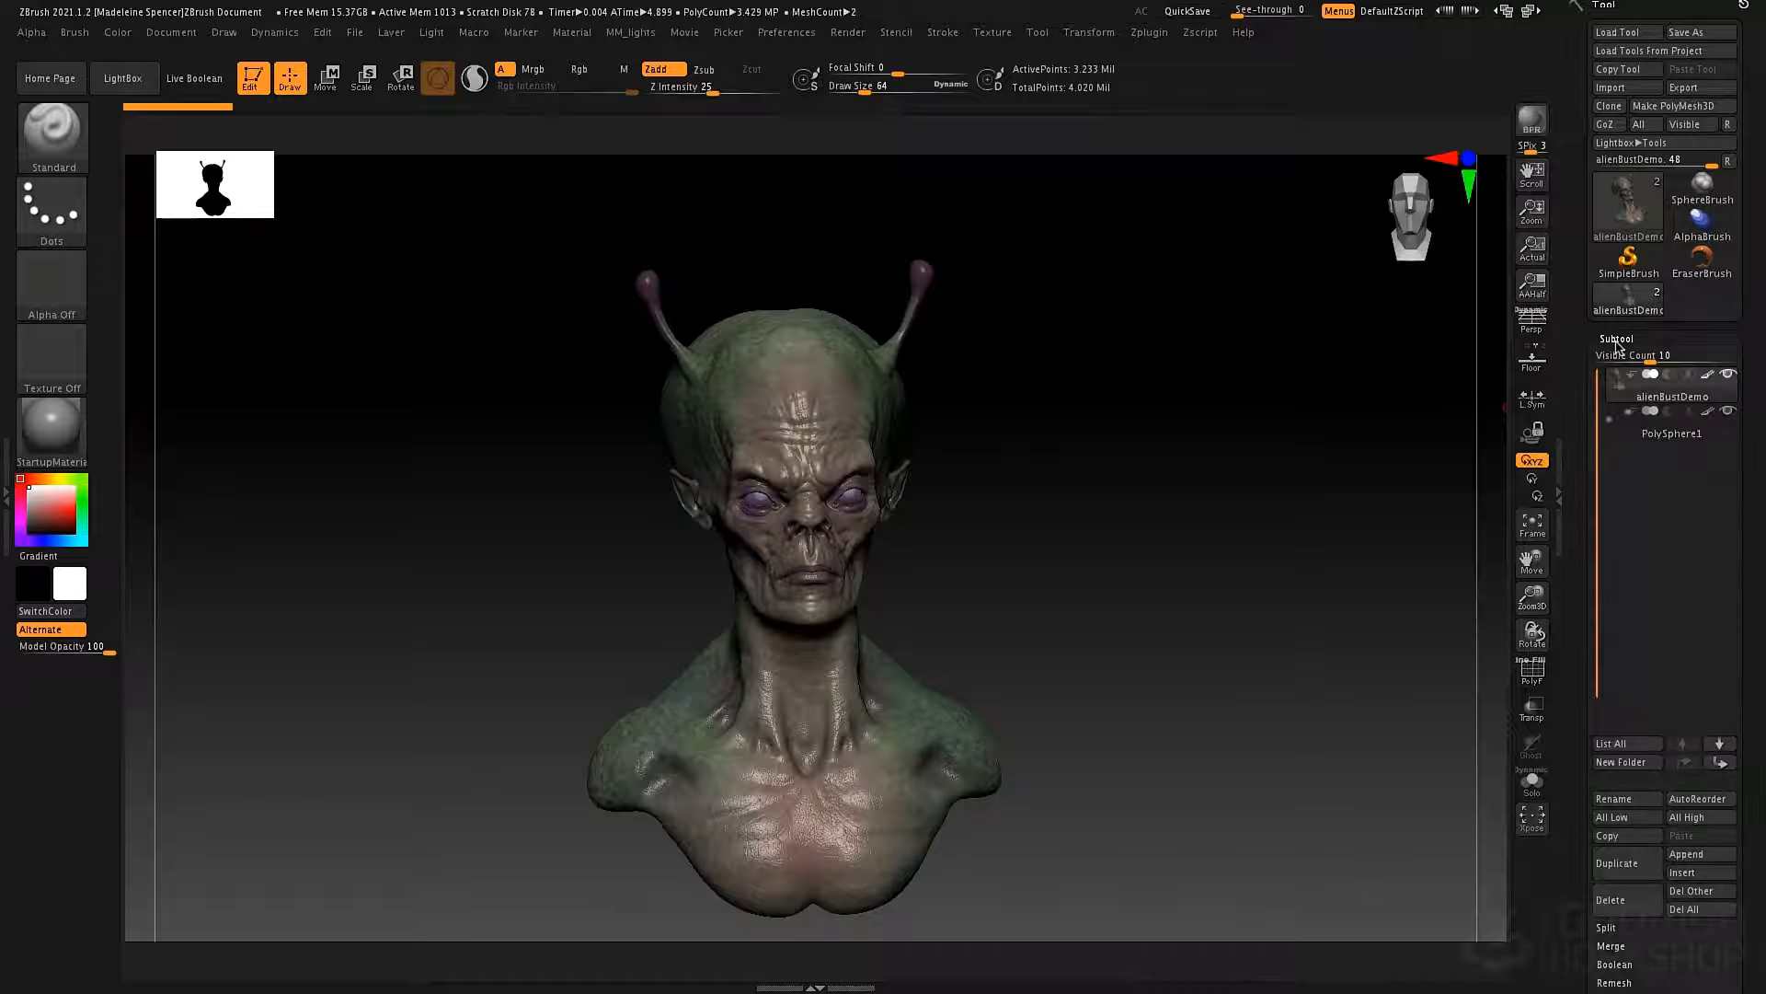
pyautogui.moveTo(1628, 420)
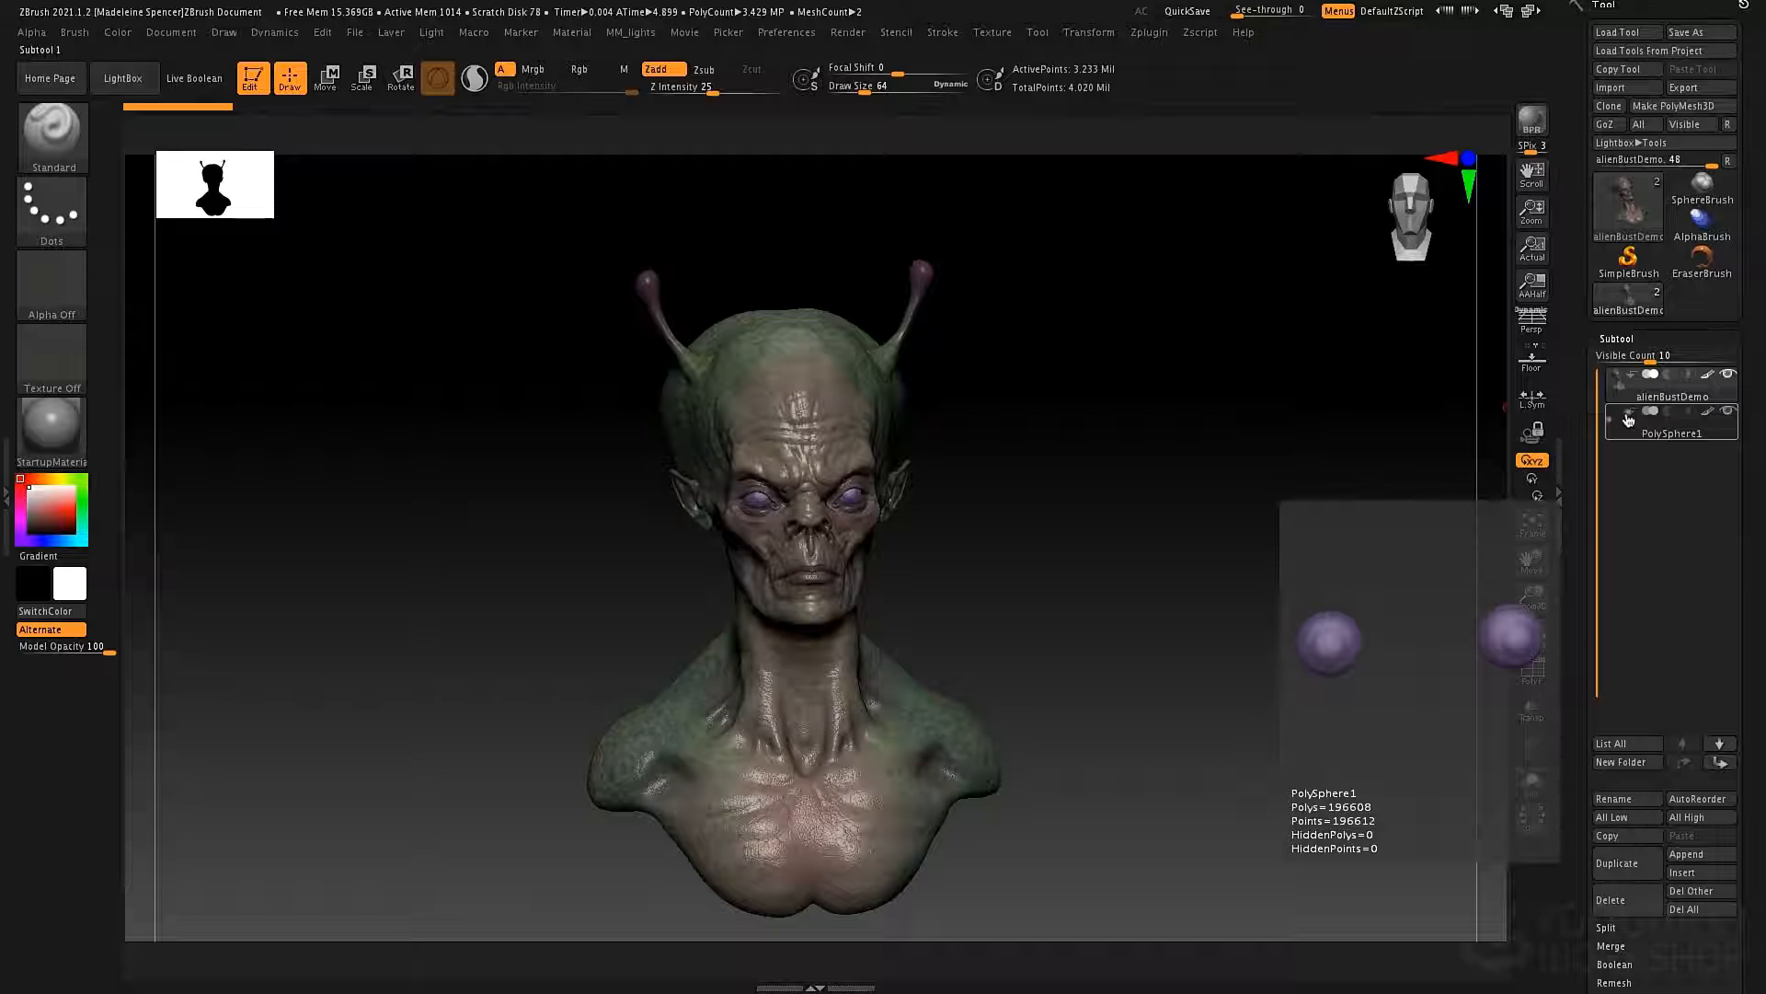
pyautogui.moveTo(1136, 421); pyautogui.dragTo(1101, 421)
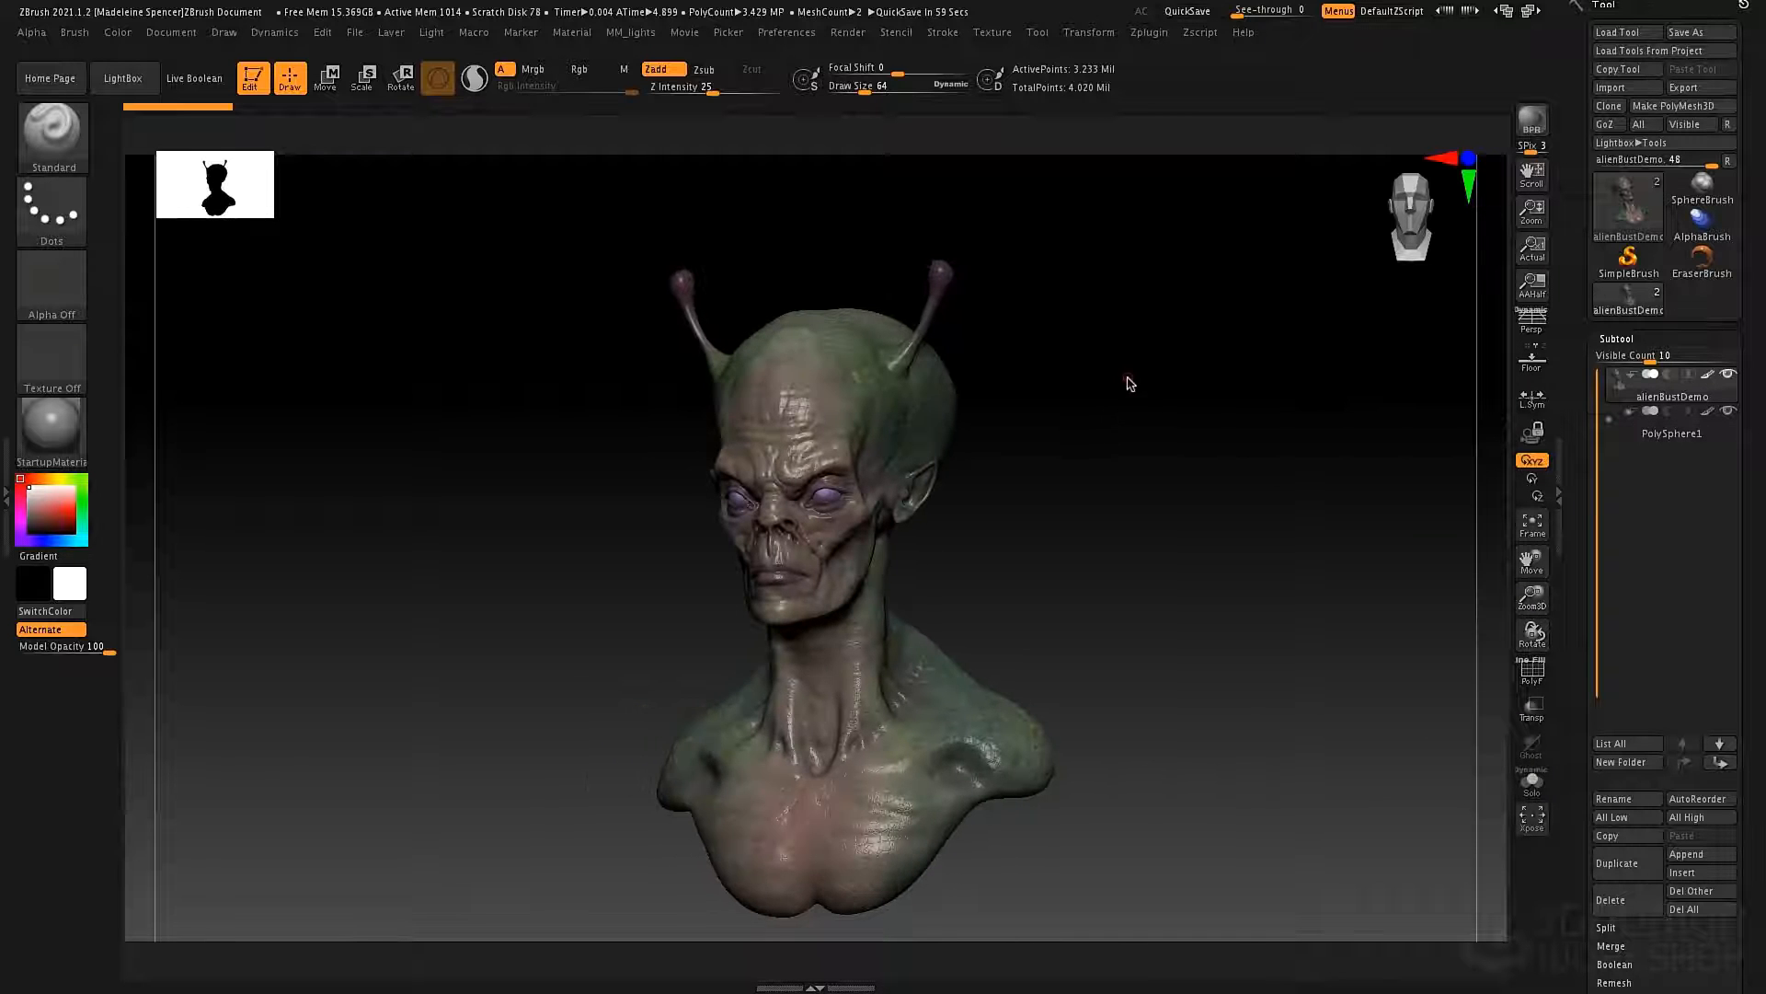
pyautogui.keyDown('alt'); pyautogui.moveTo(1106, 360); pyautogui.dragTo(1189, 425); pyautogui.keyUp('alt')
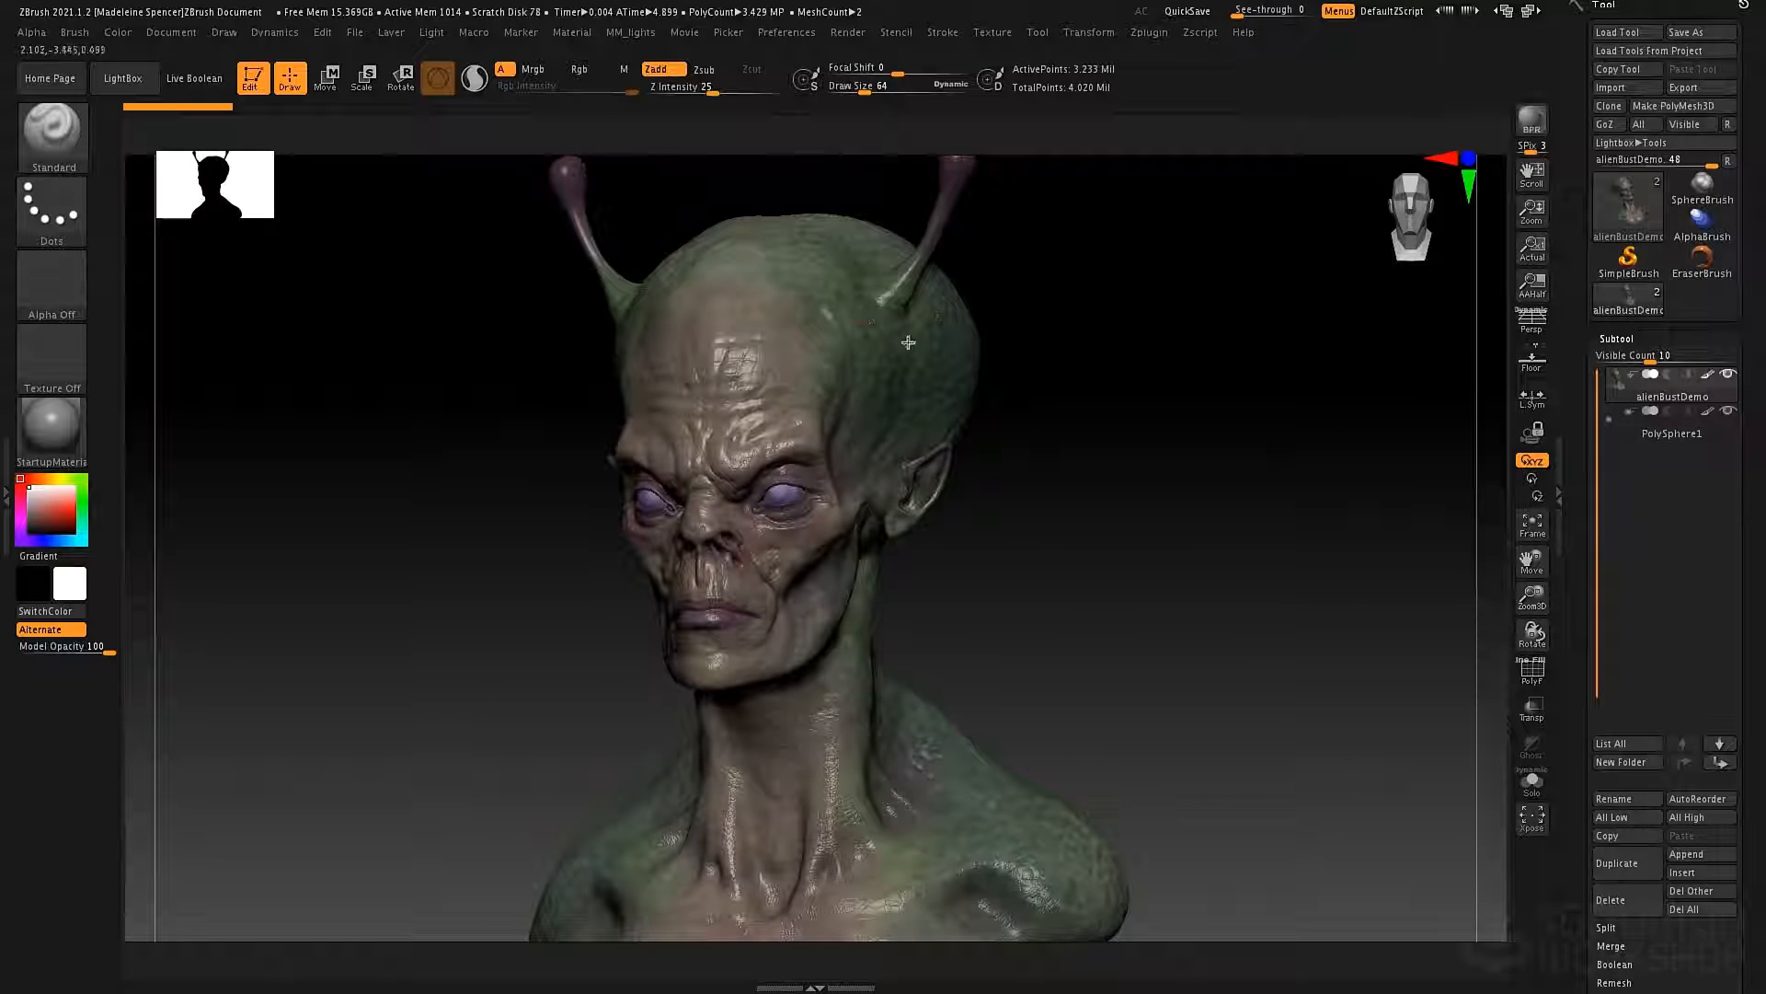
pyautogui.moveTo(1185, 353)
pyautogui.mouseDown()
pyautogui.moveTo(1053, 367)
pyautogui.moveTo(1195, 374)
pyautogui.moveTo(1173, 357)
pyautogui.mouseUp()
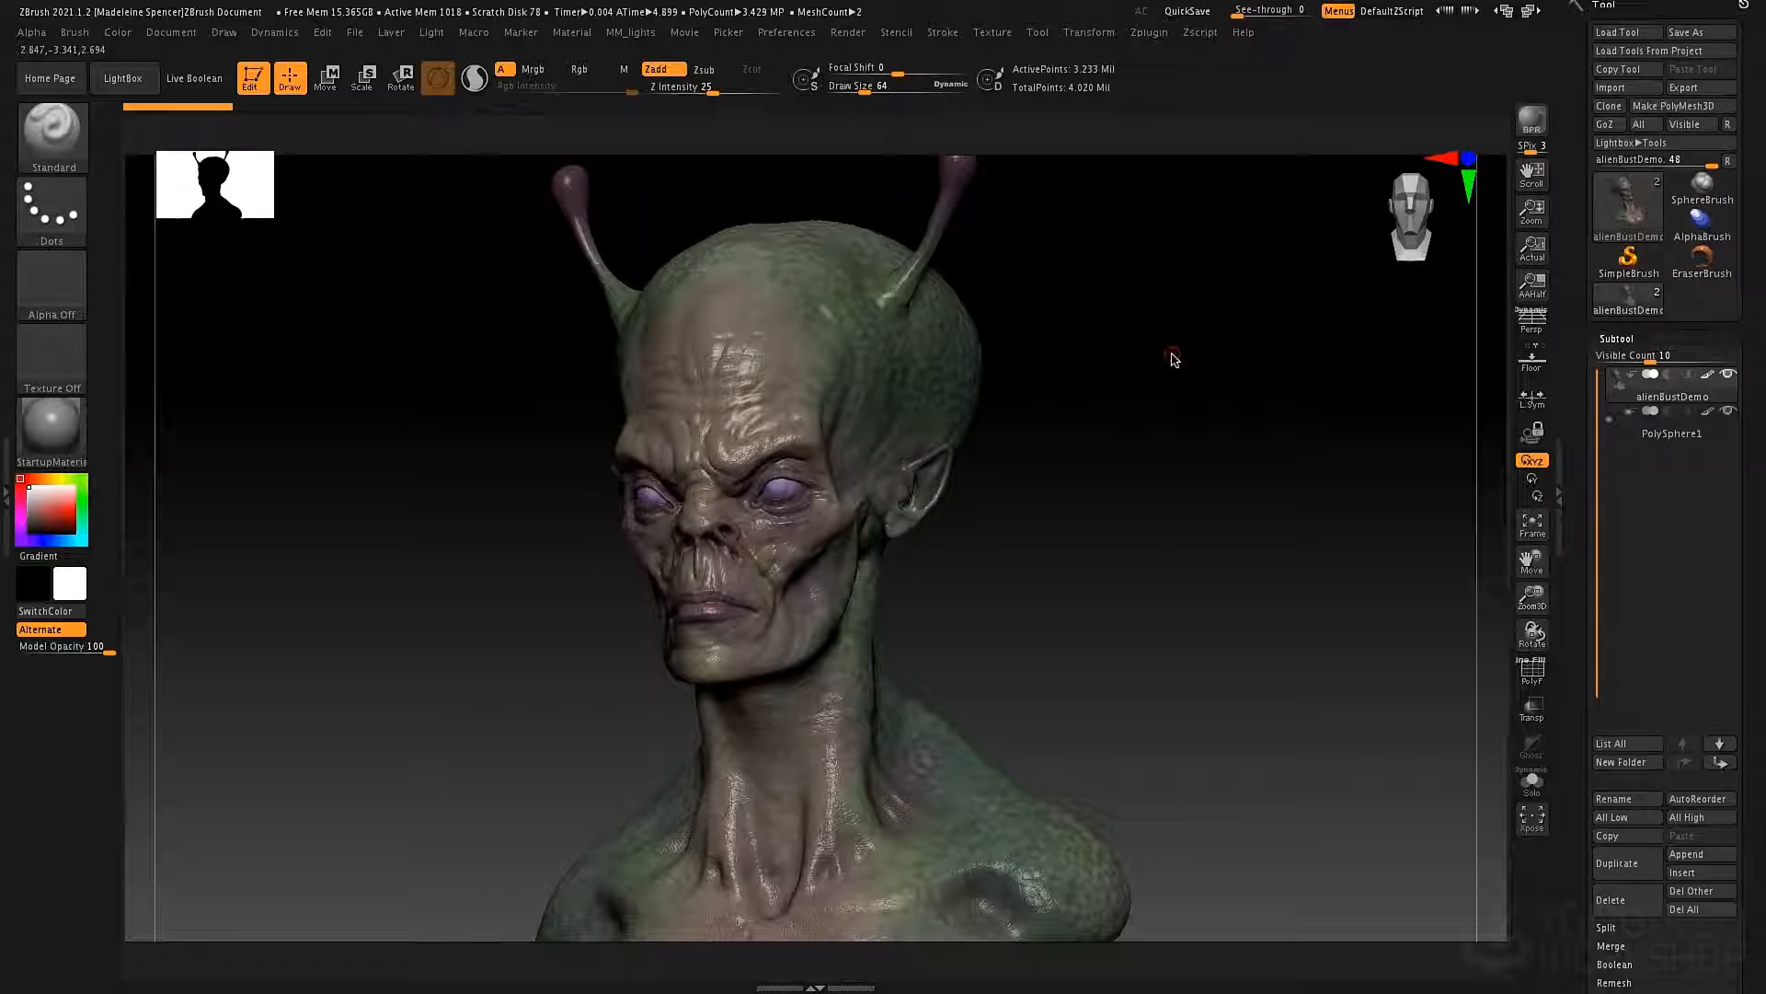
# Choose the Topology brush for the alien bust.
pyautogui.press('b')
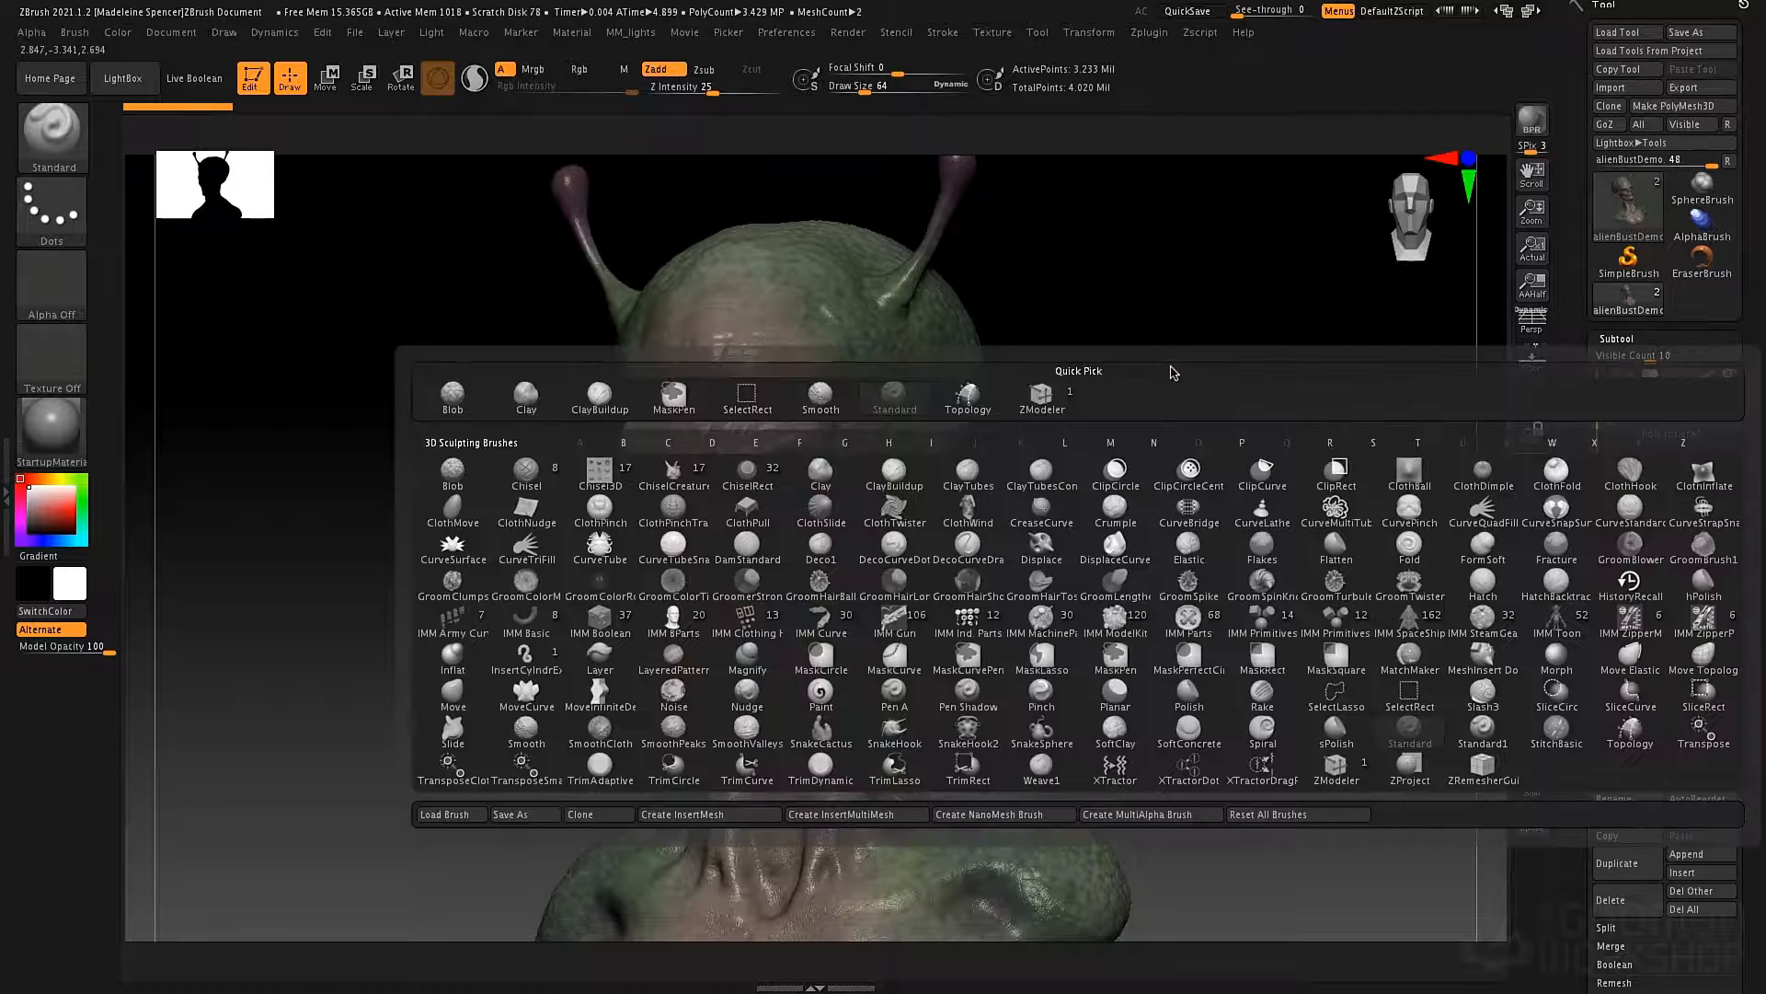
pyautogui.press('t')
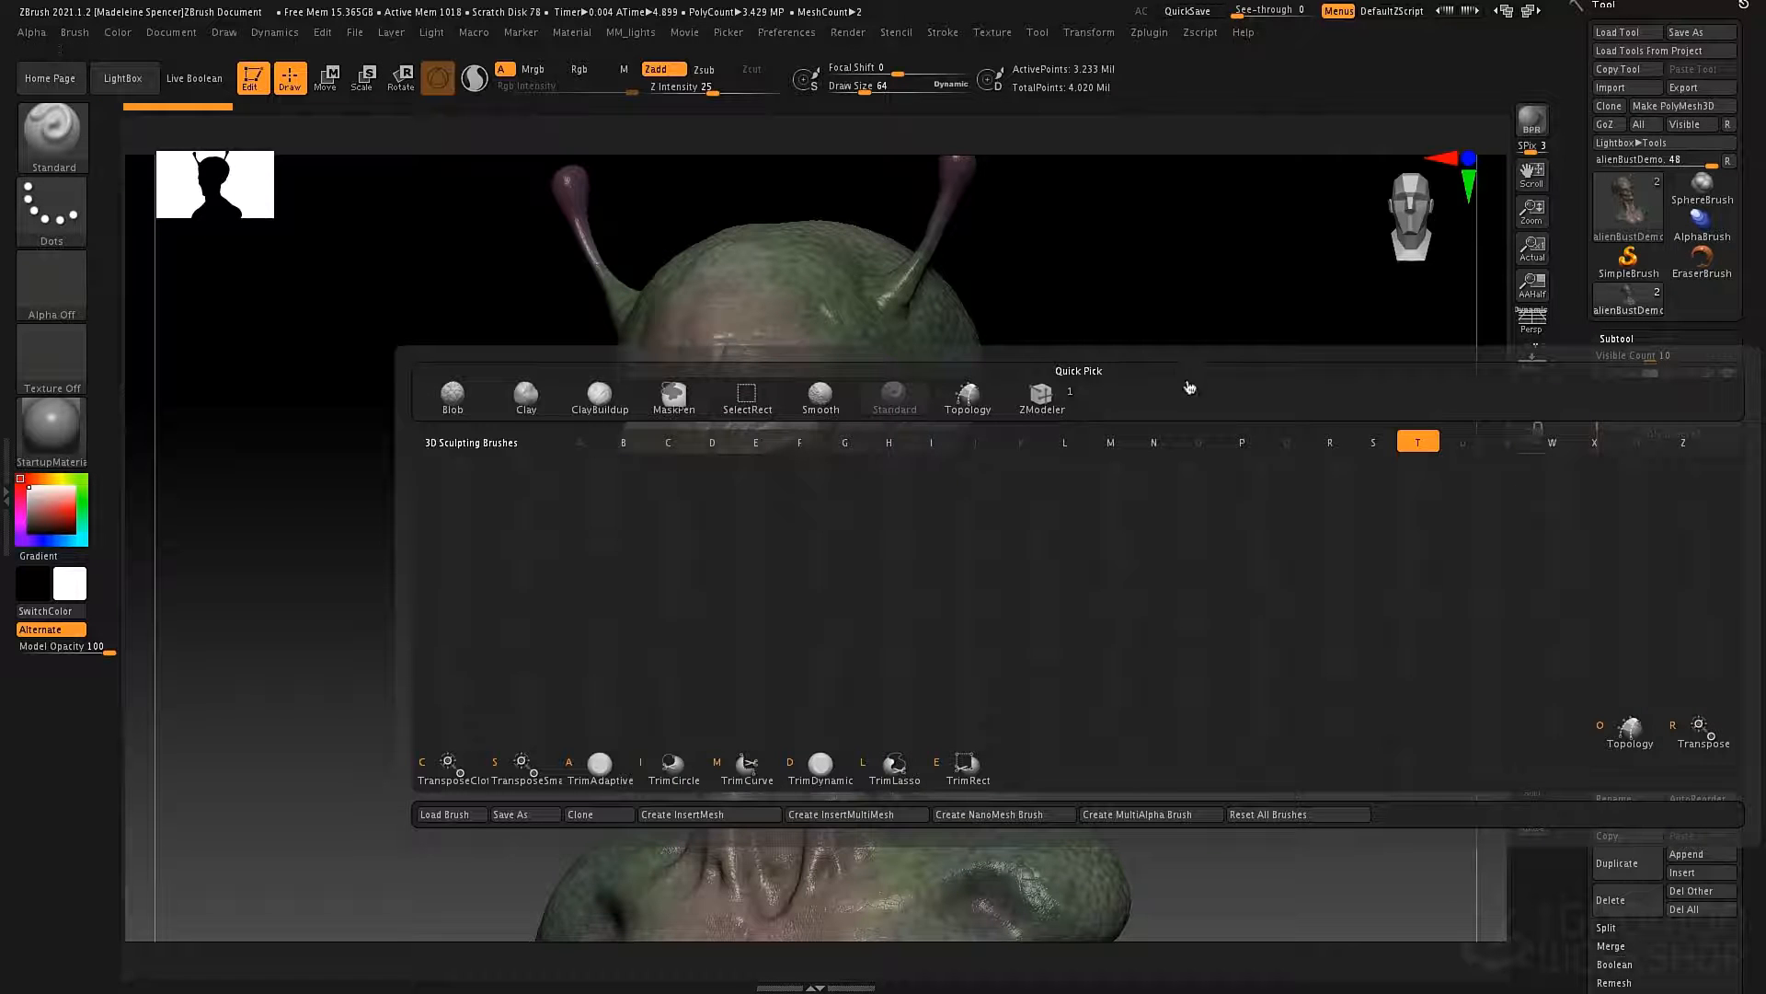
pyautogui.click(1624, 731)
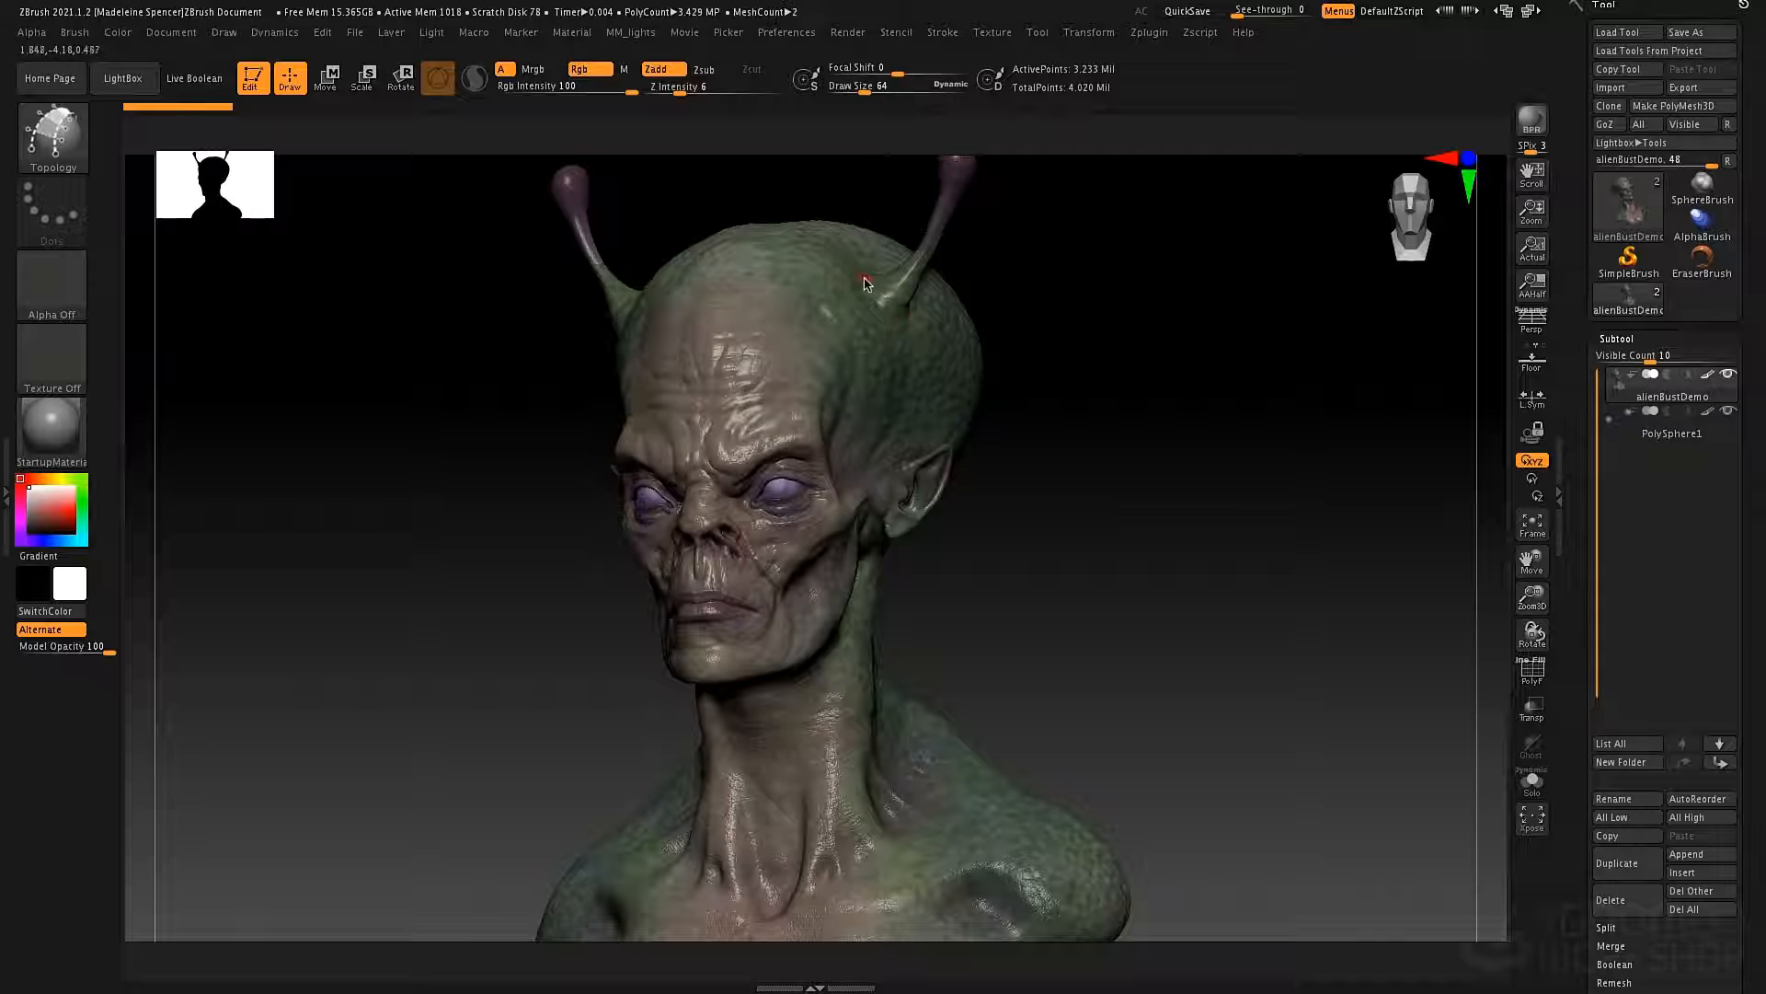
# Try to draw topology curves on the bust's head near the antenna base, and undo them.
pyautogui.moveTo(881, 335); pyautogui.dragTo(863, 277)
pyautogui.click(836, 287)
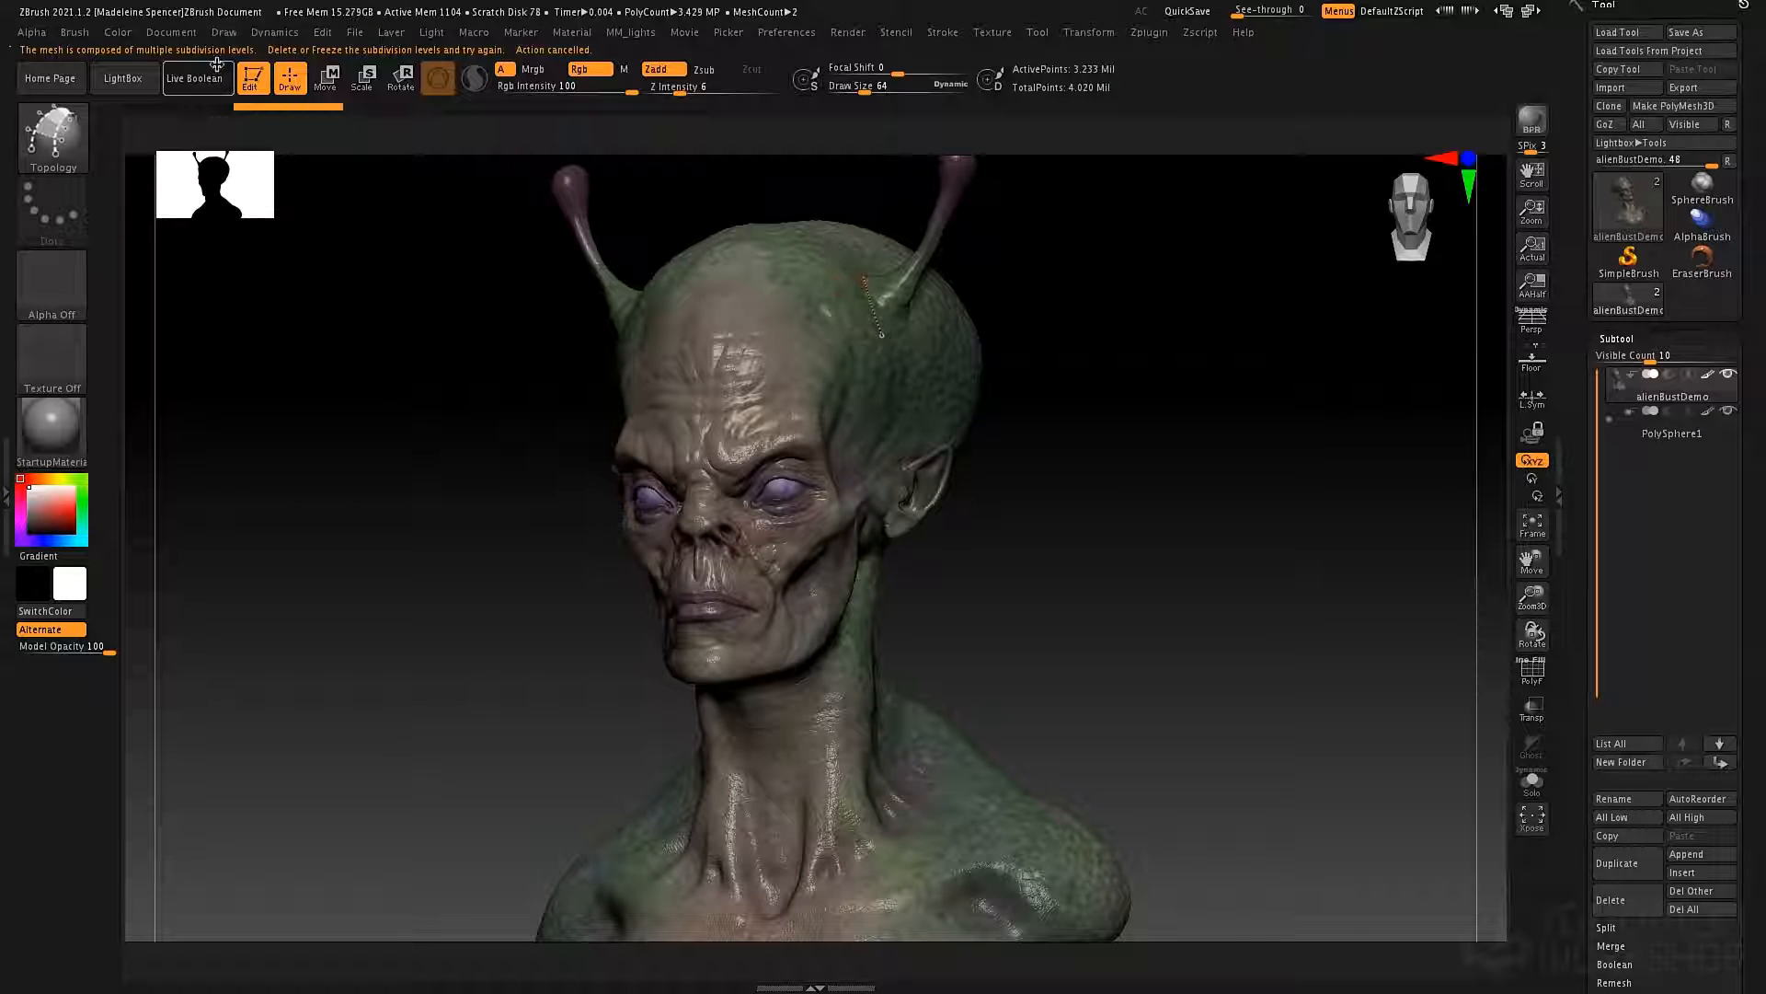
pyautogui.hotkey('ctrl', 'z')
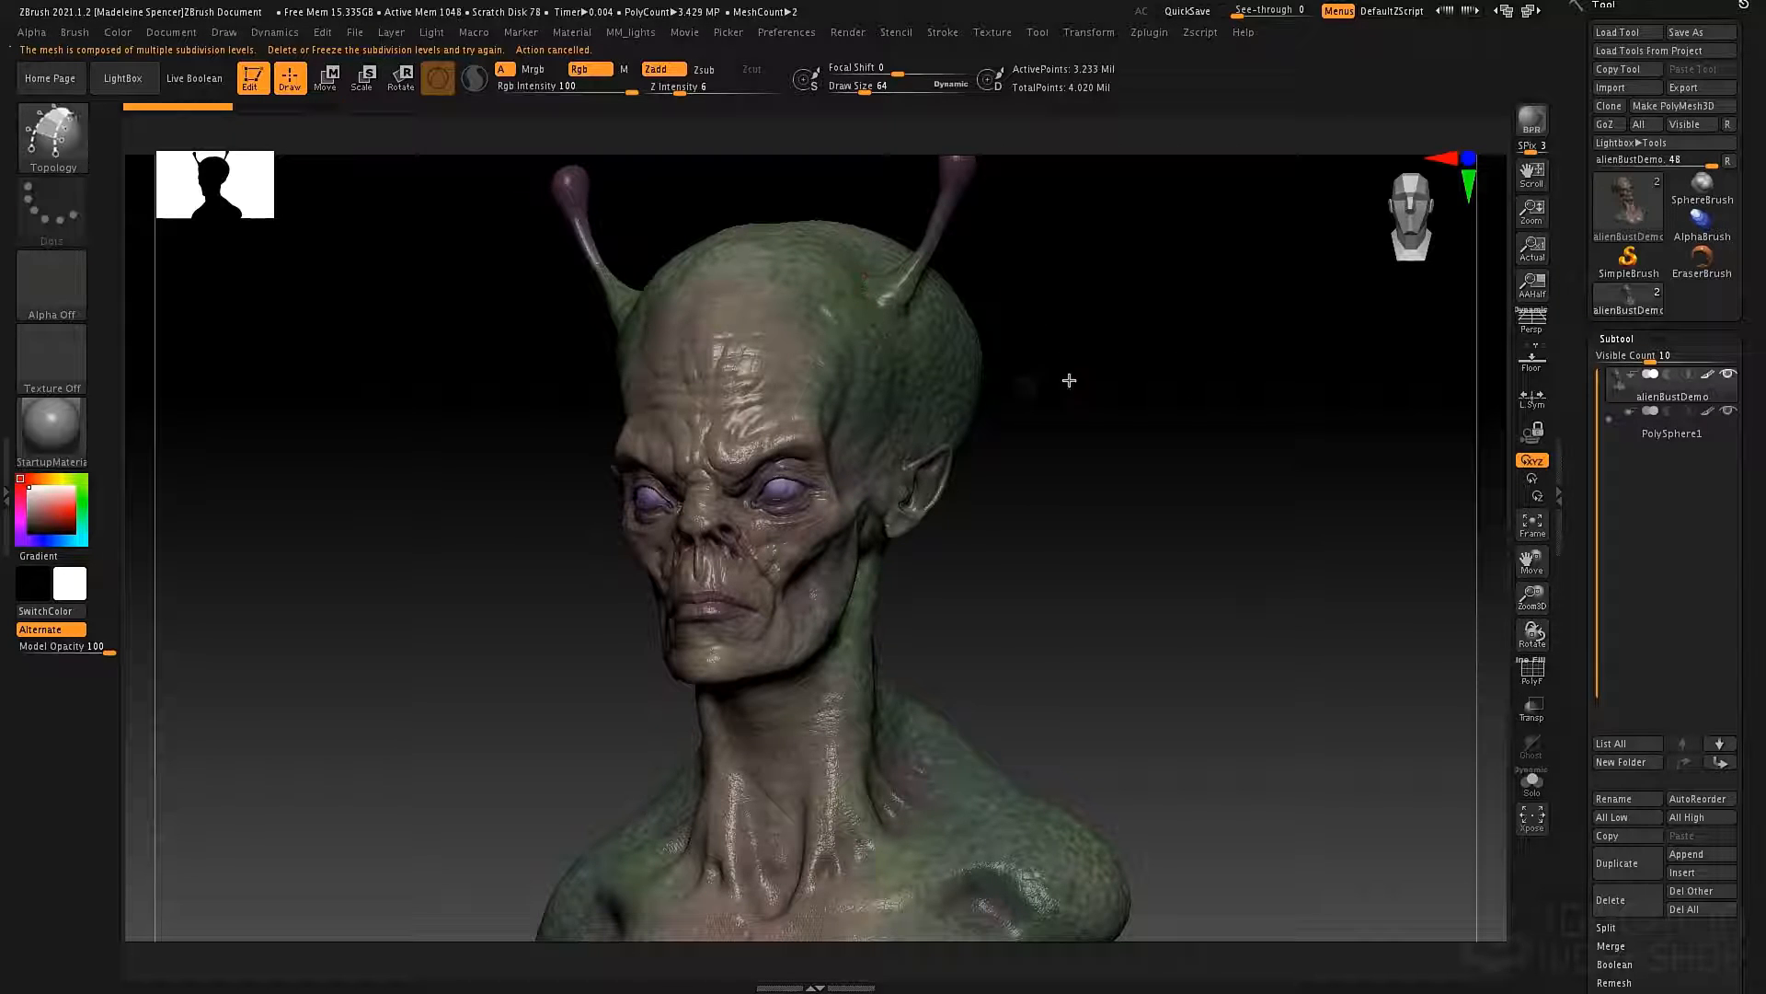
# Duplicate the alienBustDemo subtool and hide the original.
pyautogui.keyDown('alt'); pyautogui.moveTo(1181, 357); pyautogui.dragTo(1185, 395); pyautogui.keyUp('alt')
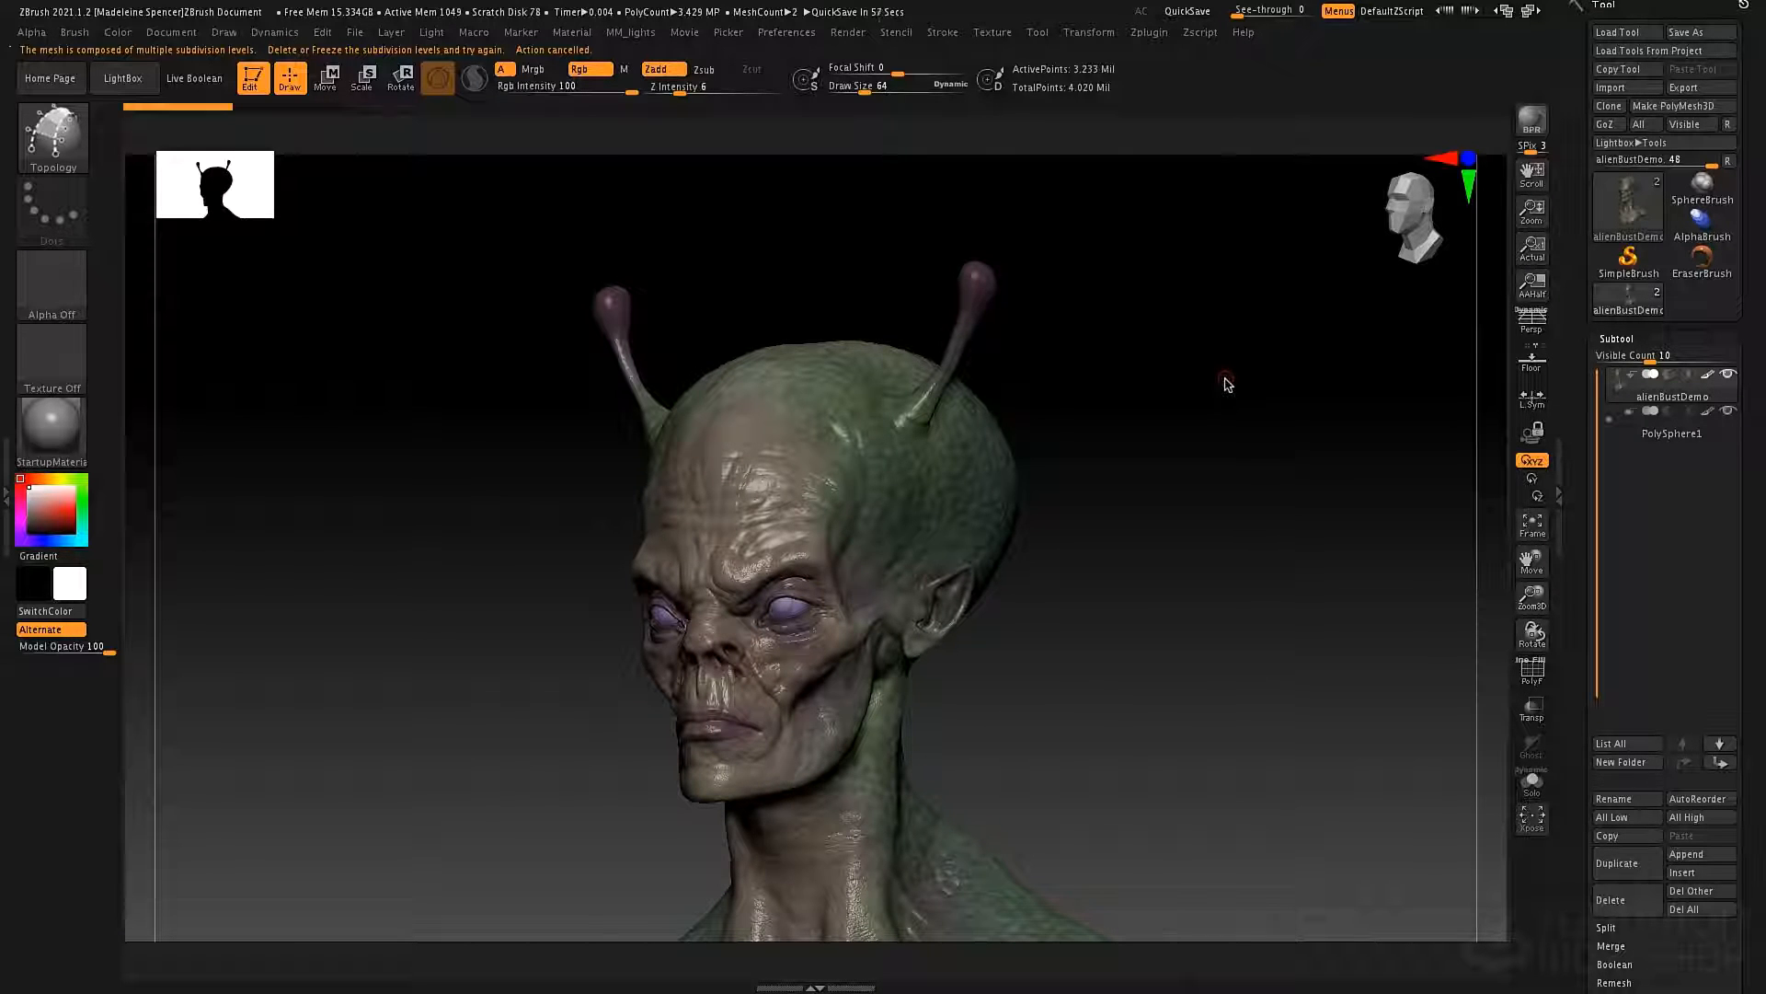
pyautogui.click(1627, 863)
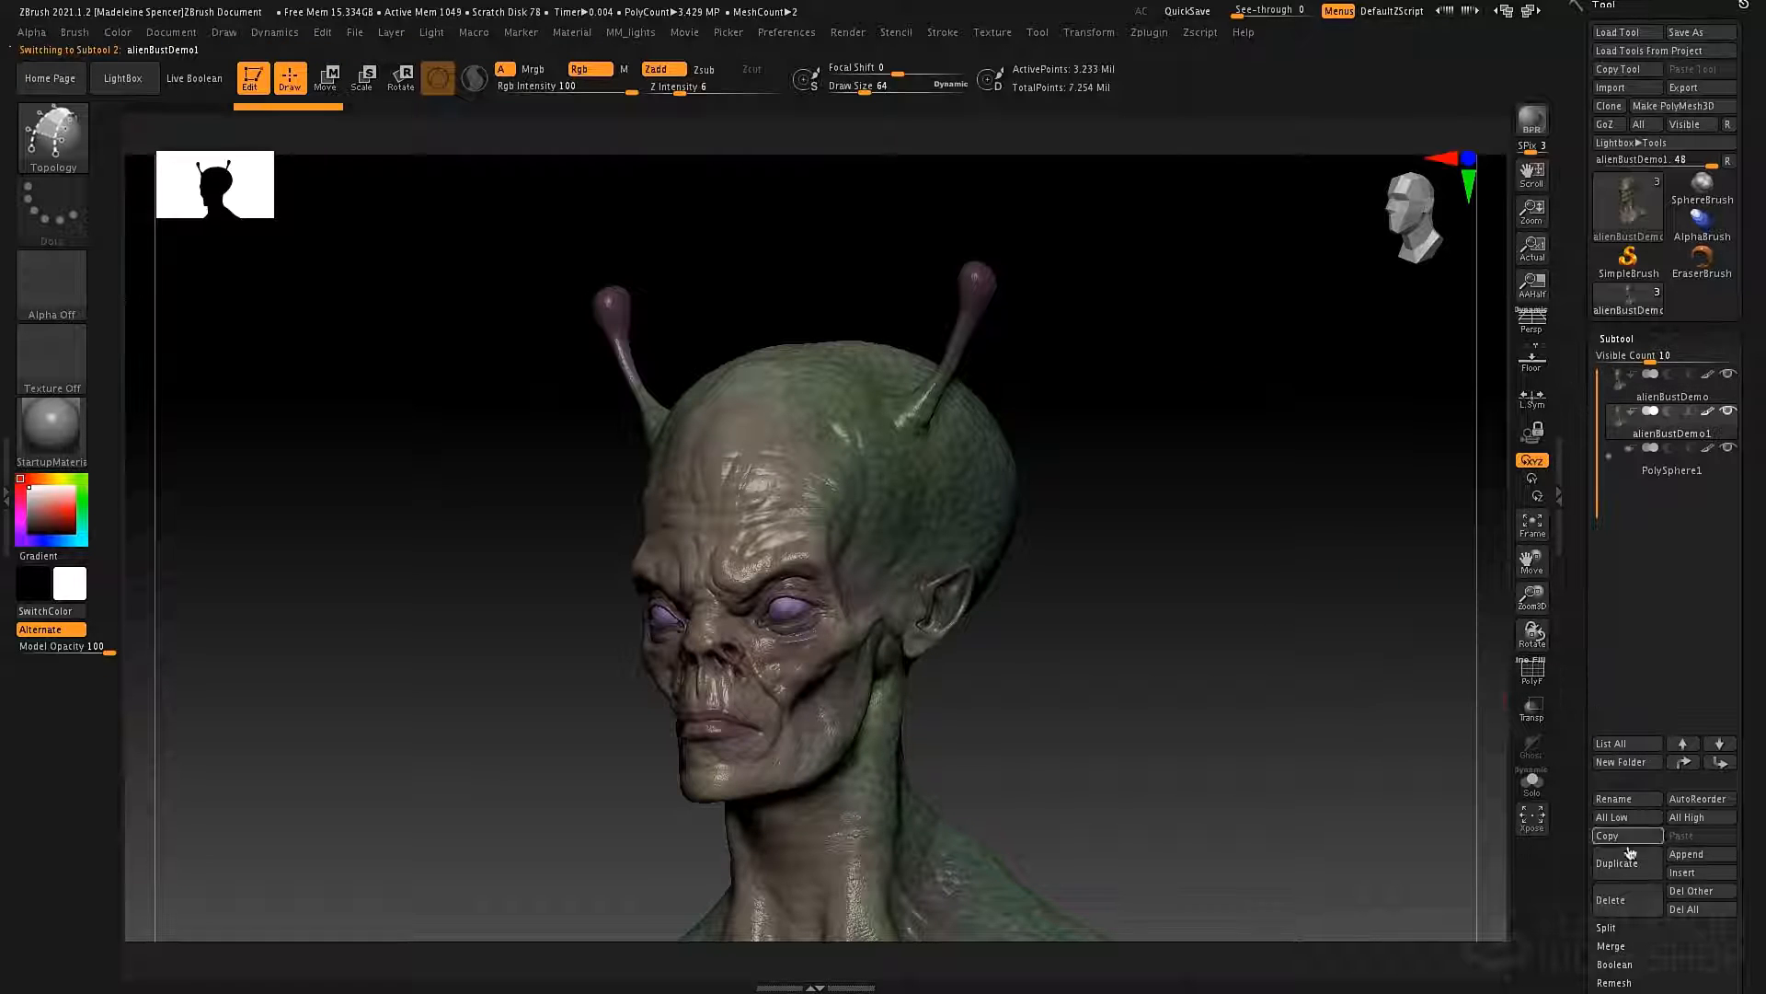
pyautogui.click(1728, 373)
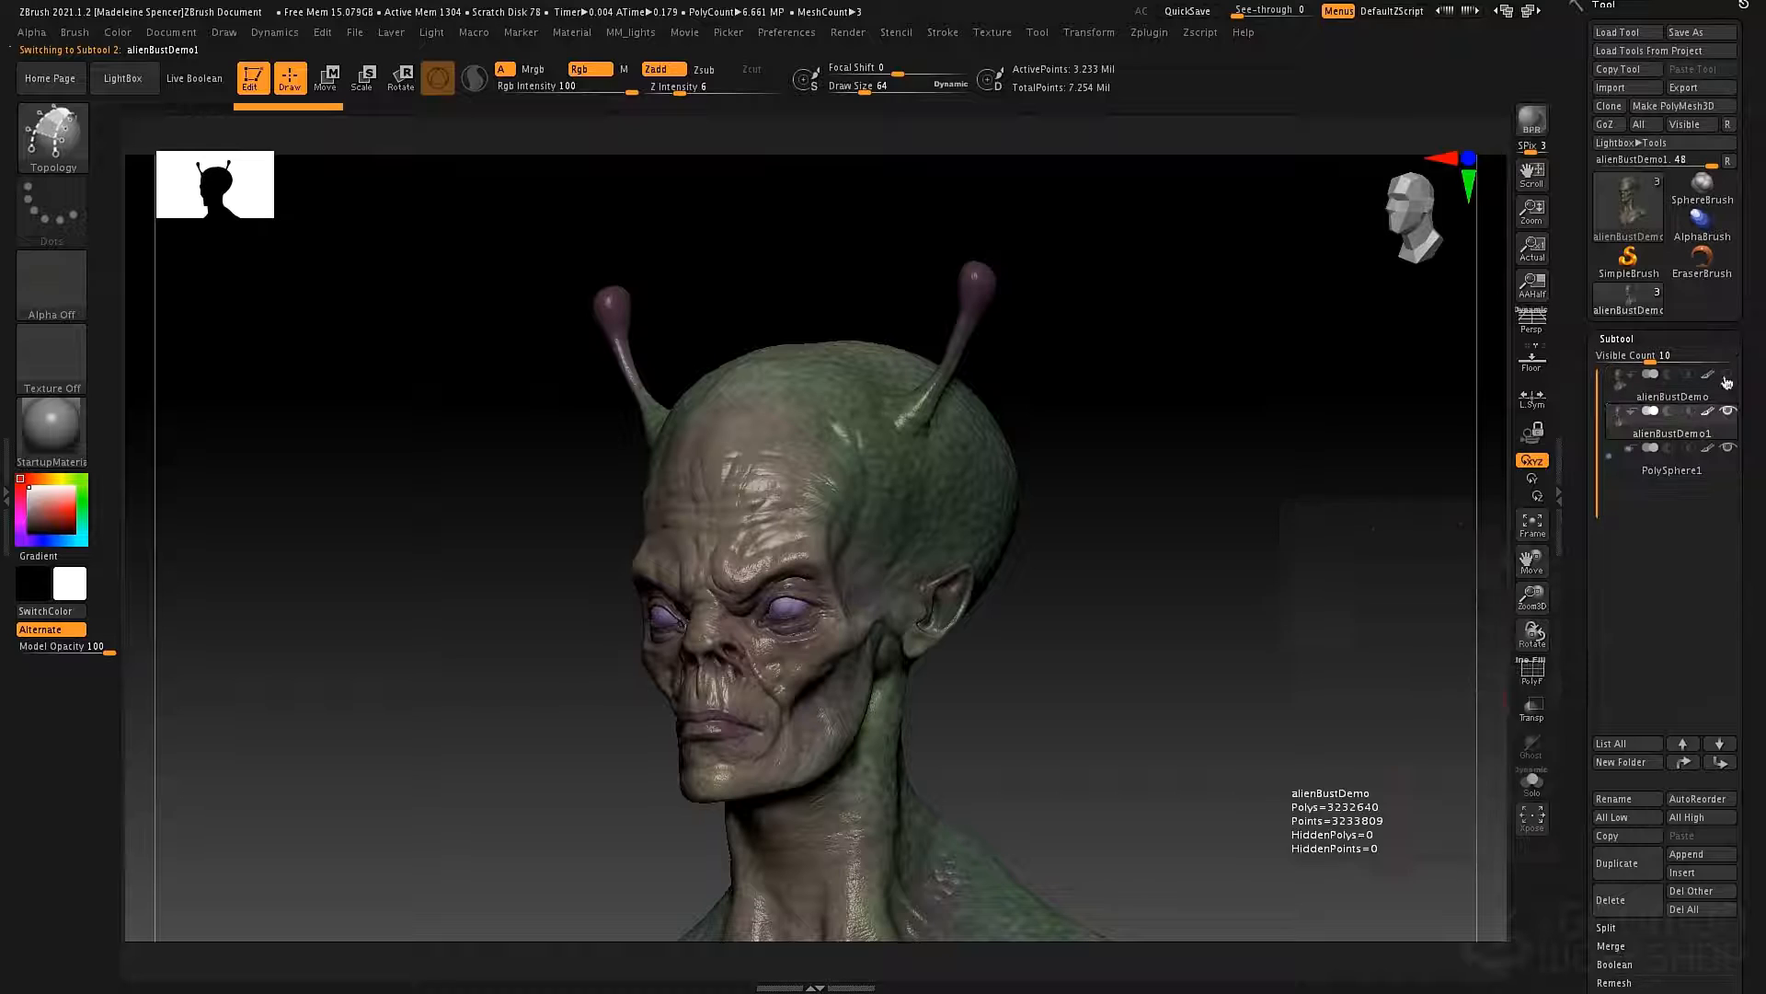
# Step the duplicated bust down to a lower subdivision level and delete its other subdivision levels.
pyautogui.click(1628, 340)
pyautogui.click(1641, 363)
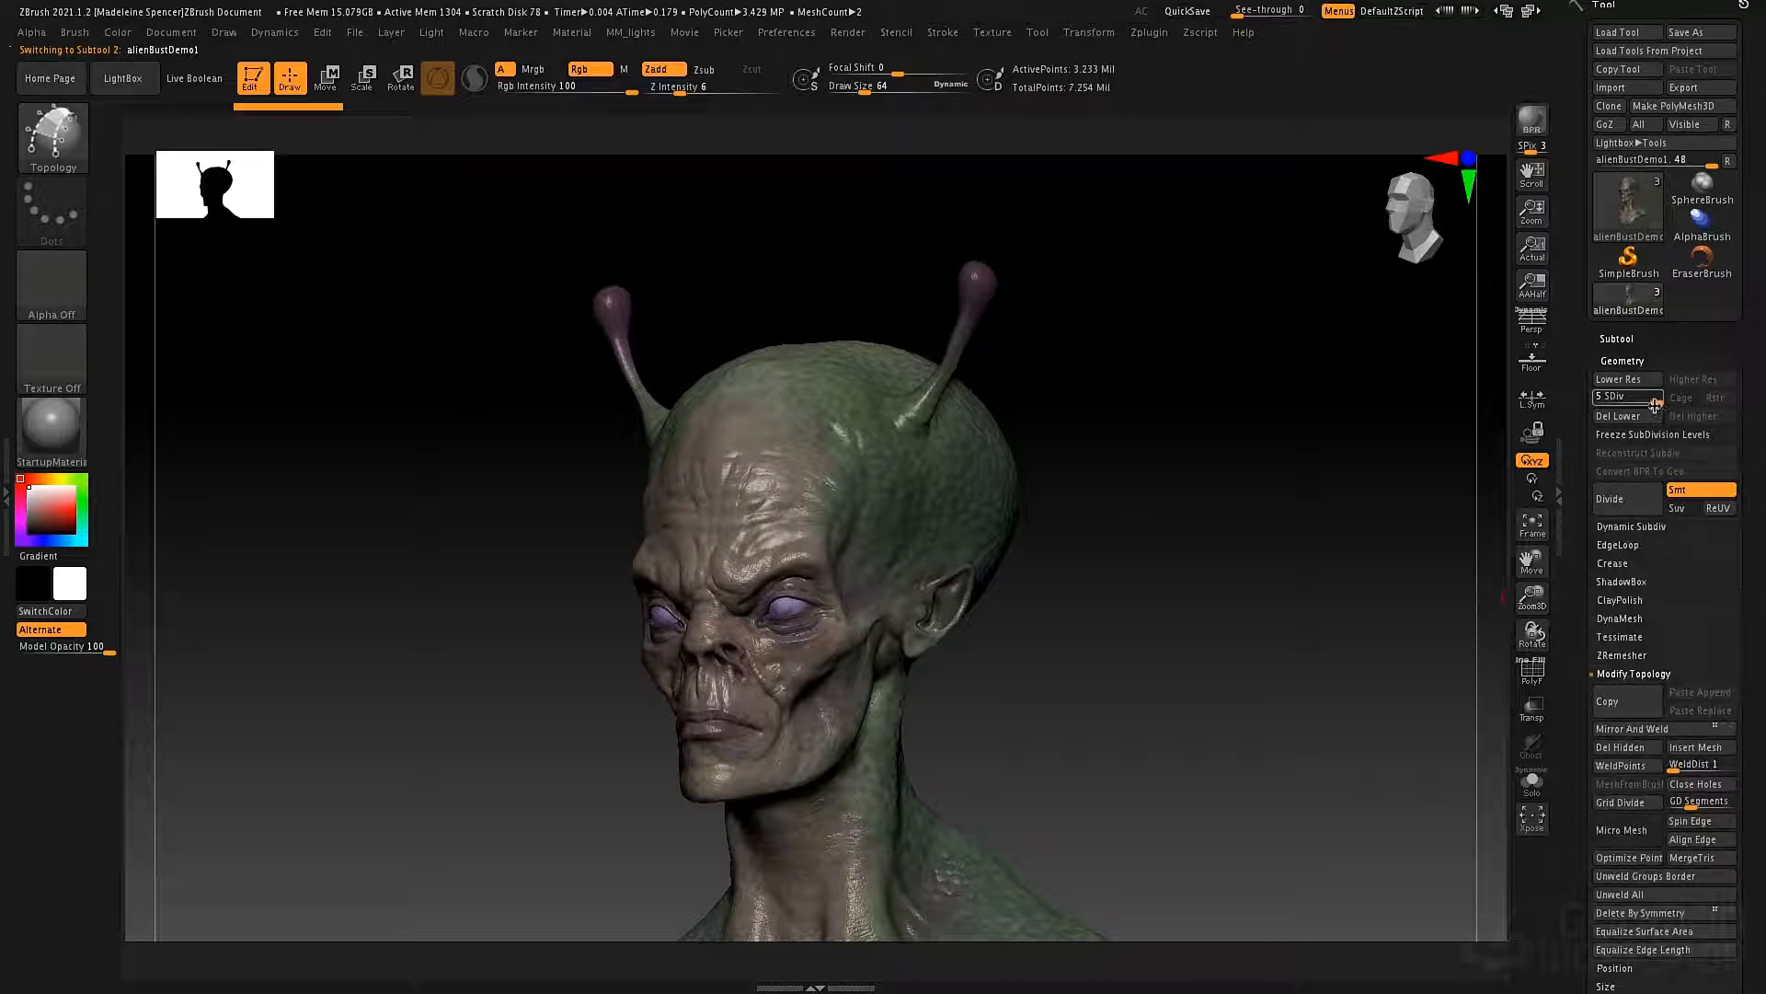
pyautogui.moveTo(1629, 402); pyautogui.dragTo(1601, 404)
pyautogui.click(1688, 420)
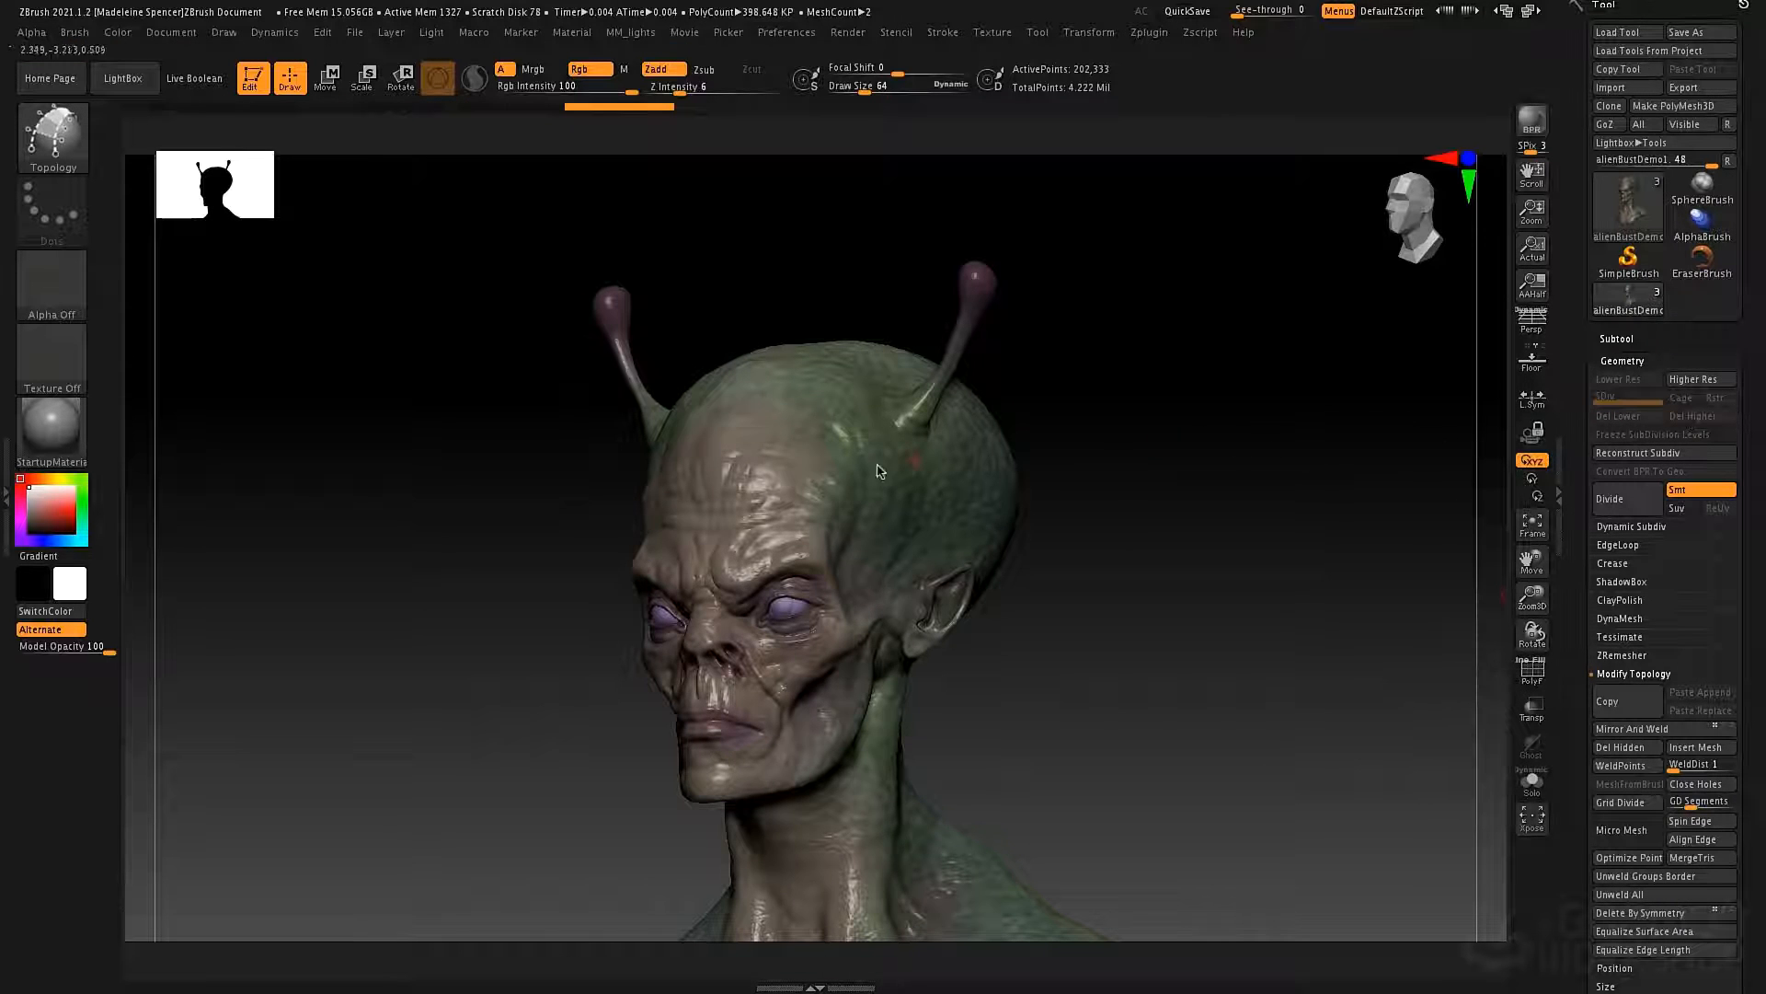
# Draw four crossing topology curves in front of the antenna base to enclose a single four-sided face.
pyautogui.moveTo(939, 467); pyautogui.dragTo(891, 463, button='right')
pyautogui.scroll(10, 892, 470)
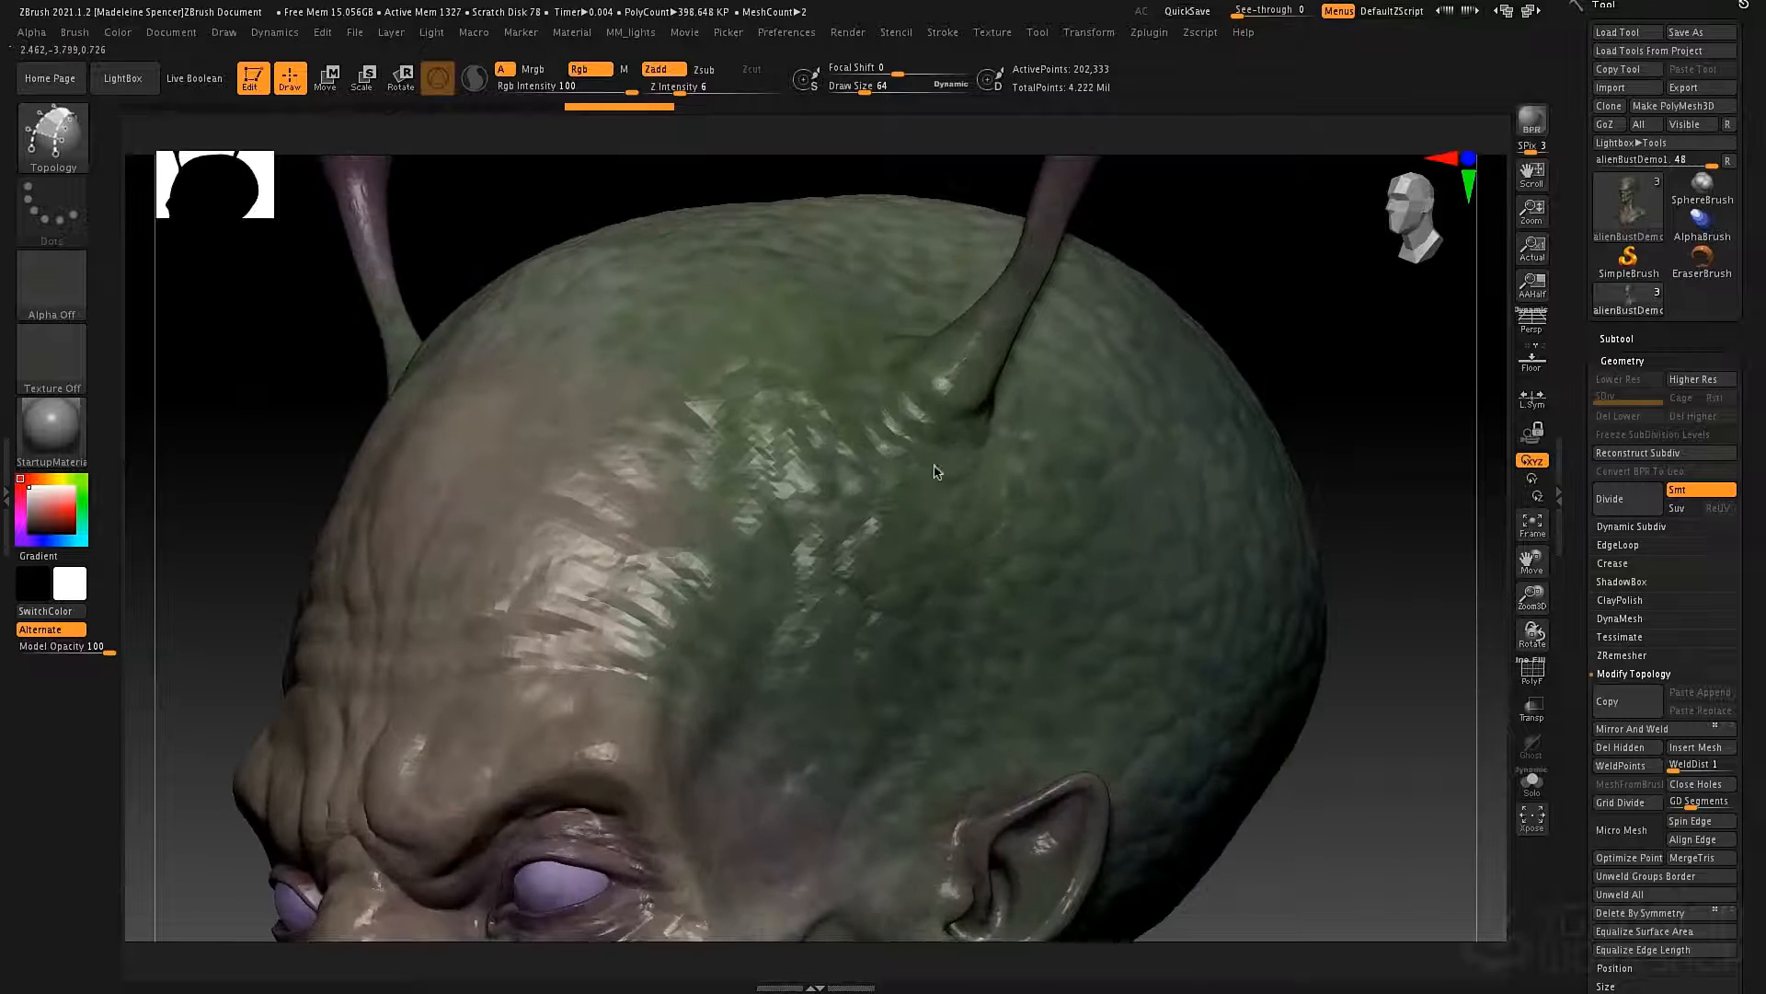
pyautogui.scroll(5, 901, 482)
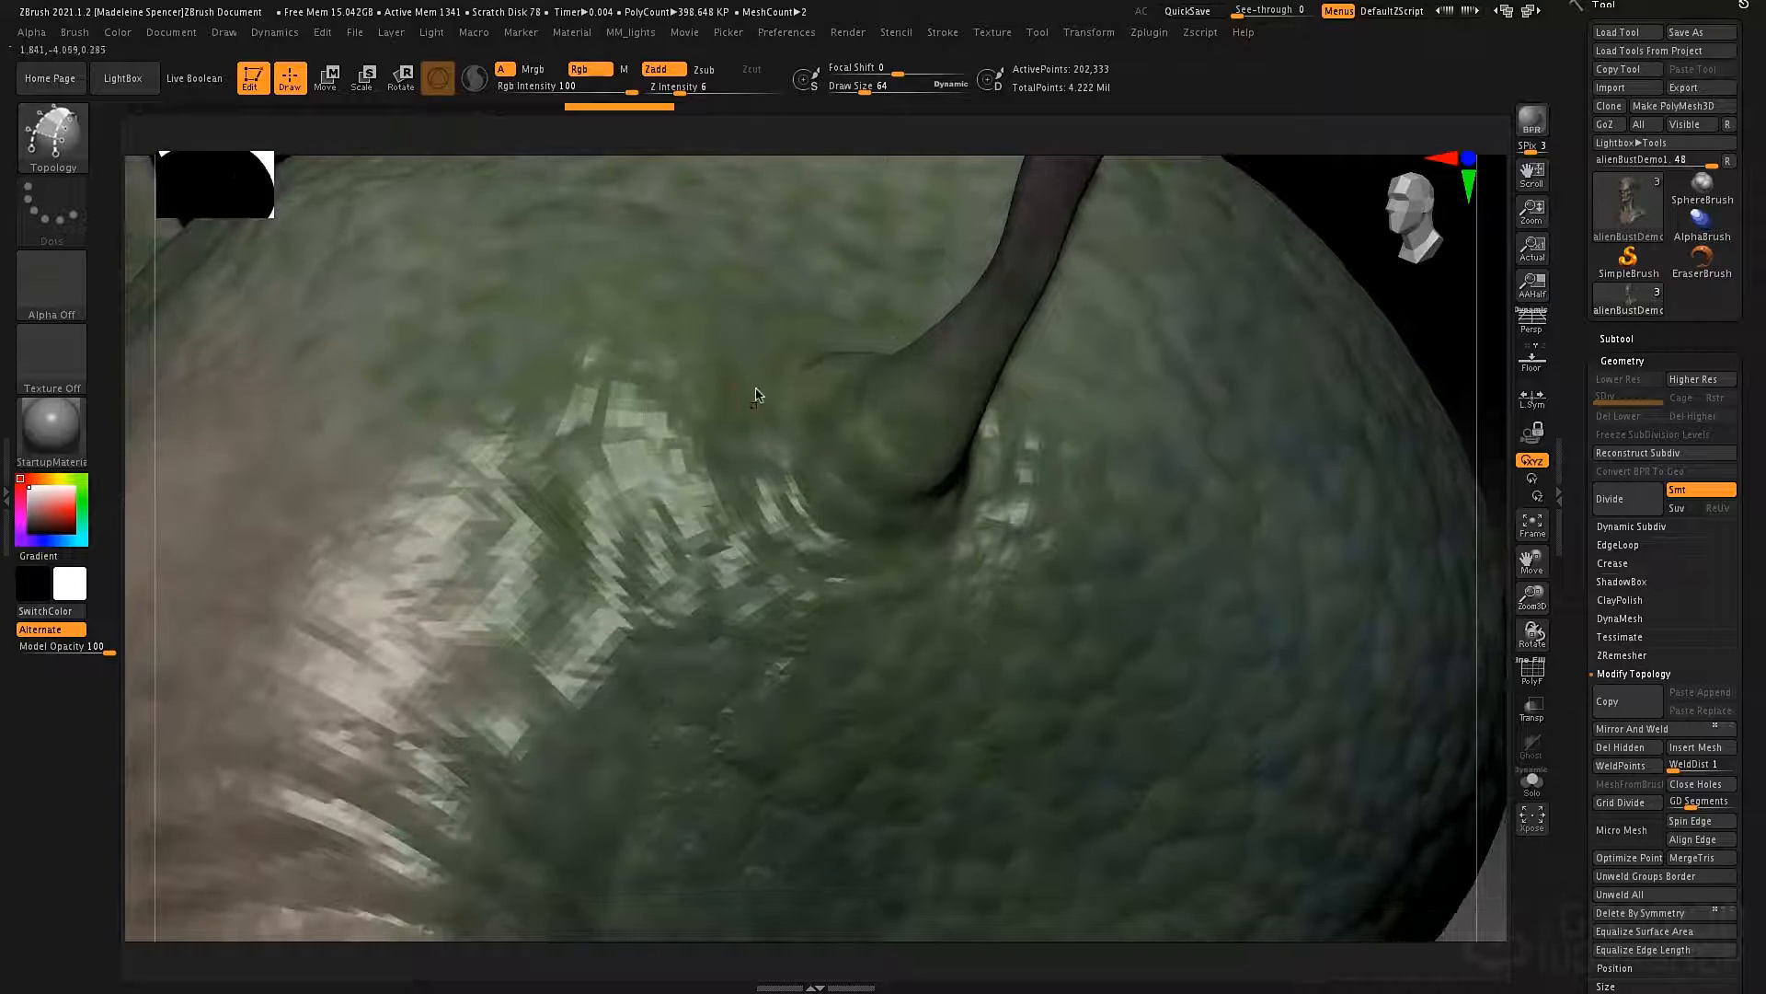
pyautogui.moveTo(810, 544); pyautogui.dragTo(885, 602)
pyautogui.moveTo(633, 382)
pyautogui.mouseDown()
pyautogui.moveTo(685, 638)
pyautogui.moveTo(736, 679)
pyautogui.mouseUp()
pyautogui.moveTo(561, 459); pyautogui.dragTo(844, 435)
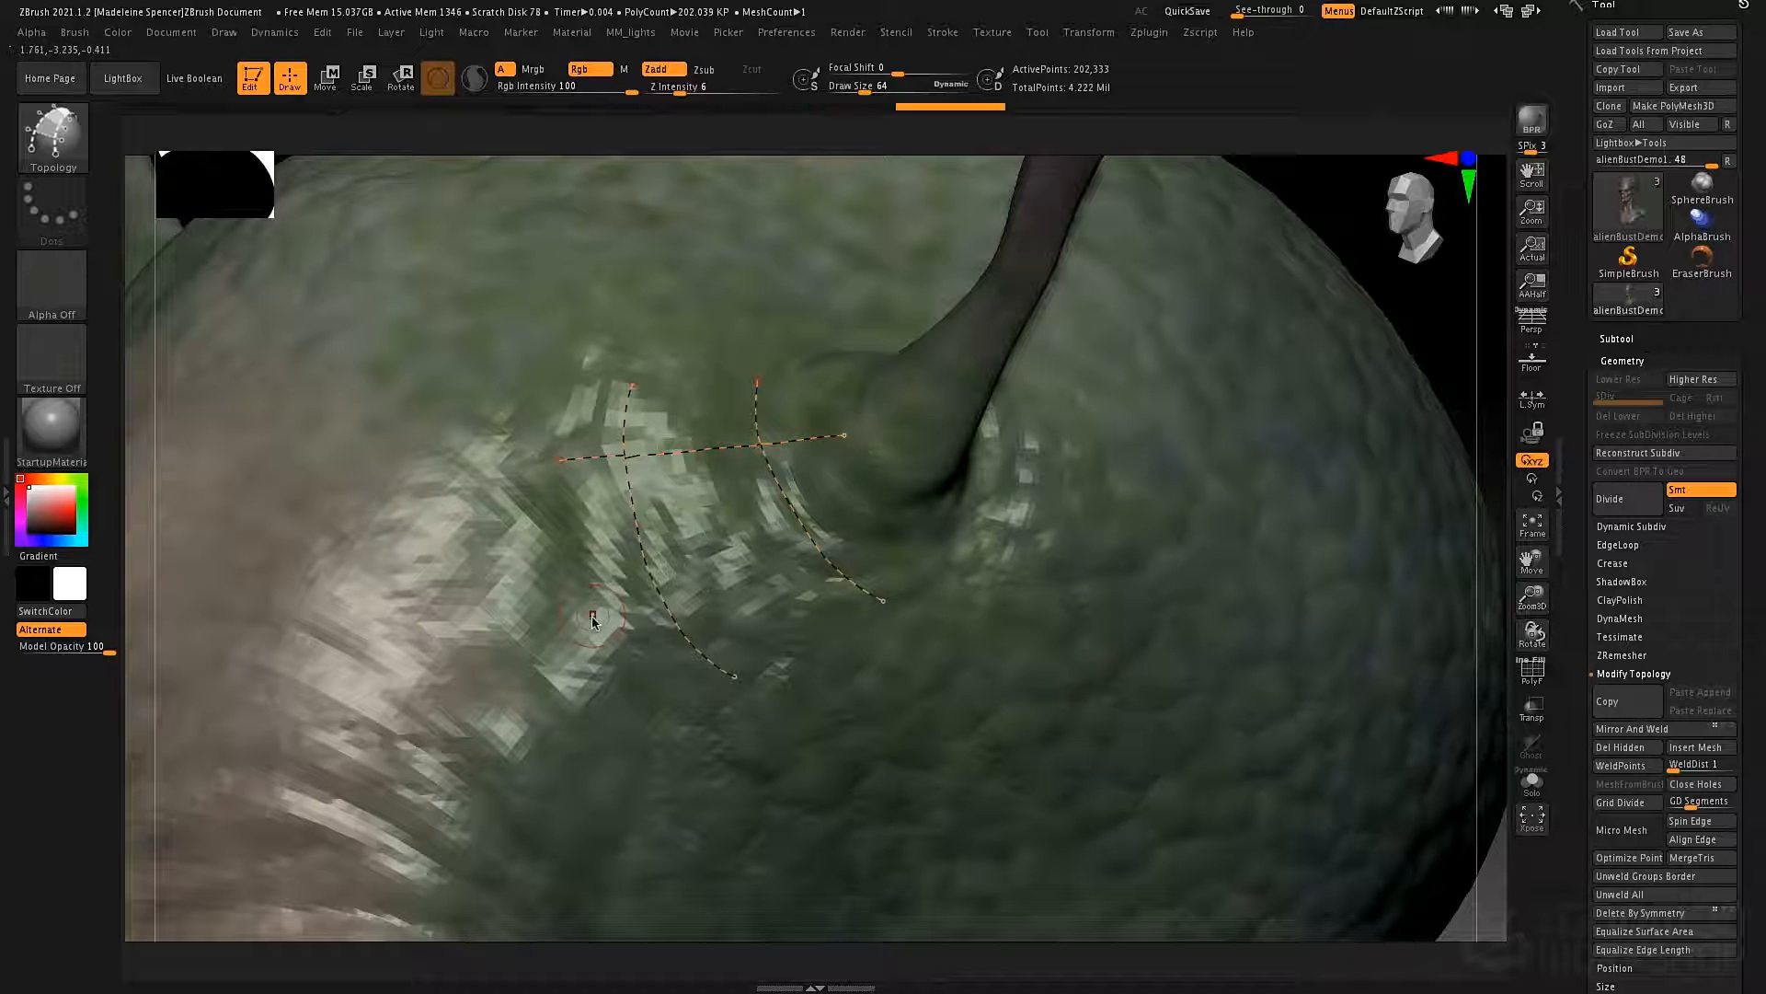
pyautogui.moveTo(753, 565); pyautogui.dragTo(874, 526)
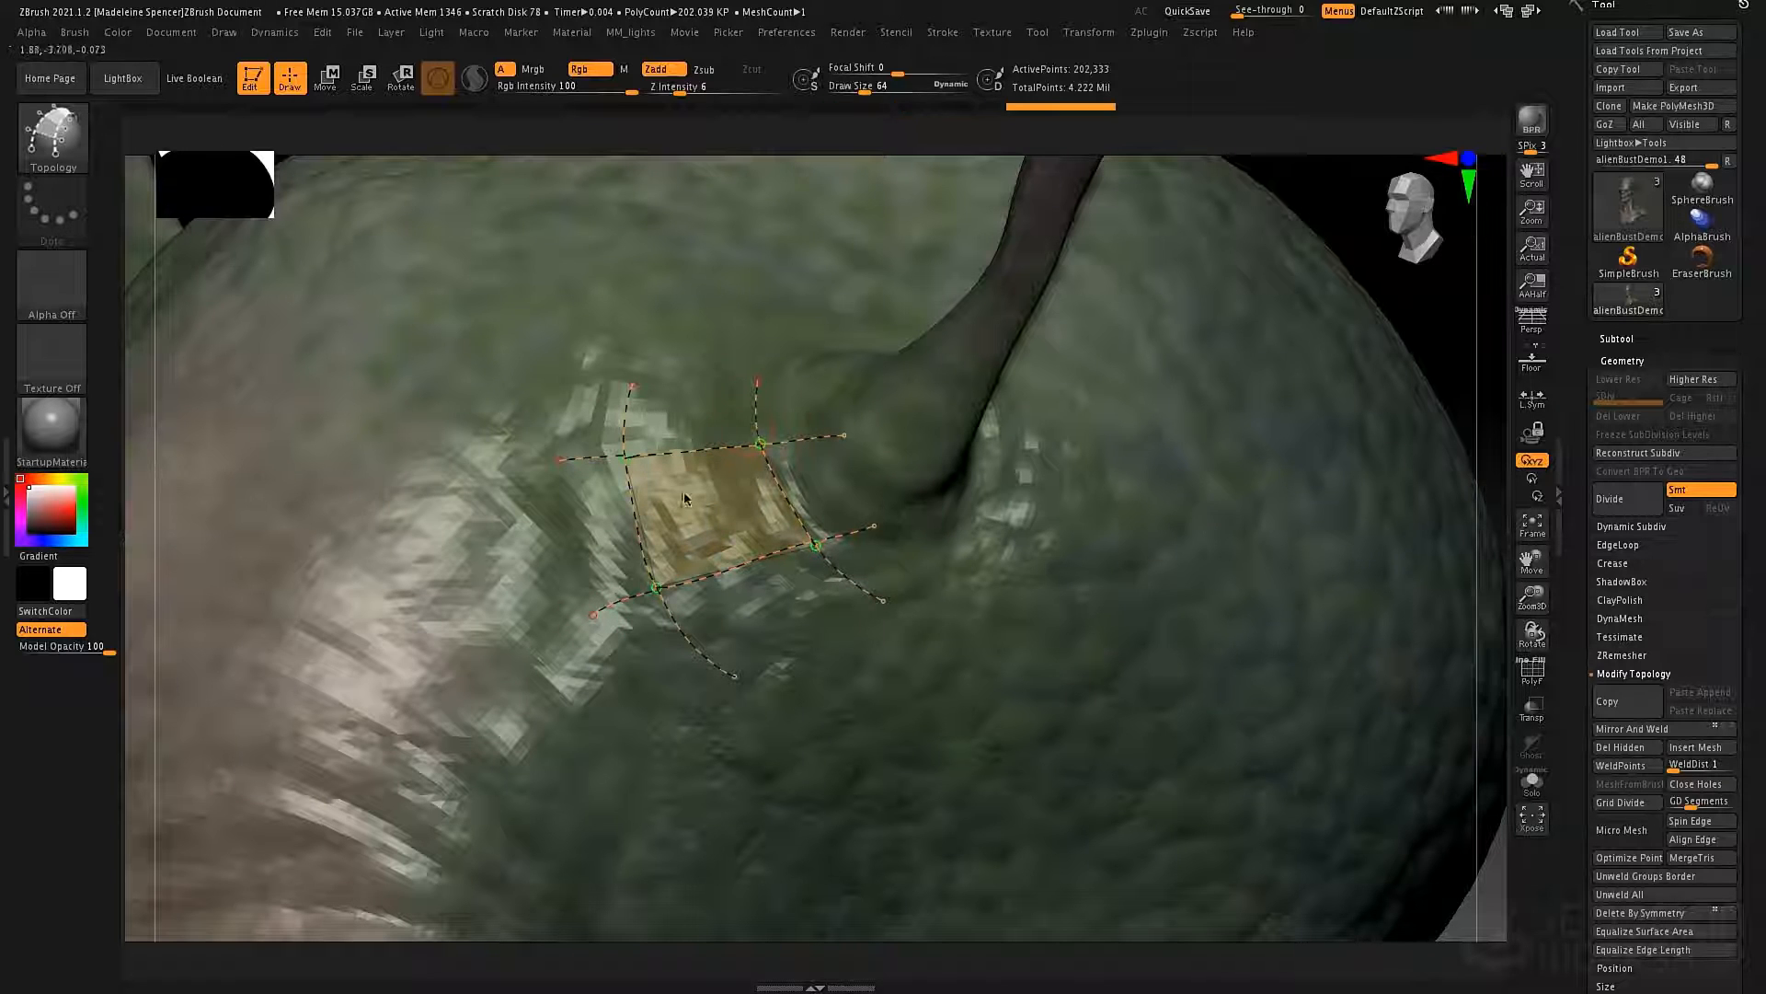
# Extend the single face into a three-face strip by drawing one crossing curve below it and one above it.
pyautogui.moveTo(688, 500)
pyautogui.mouseDown(button='right')
pyautogui.moveTo(692, 513)
pyautogui.moveTo(736, 483)
pyautogui.moveTo(704, 482)
pyautogui.mouseUp(button='right')
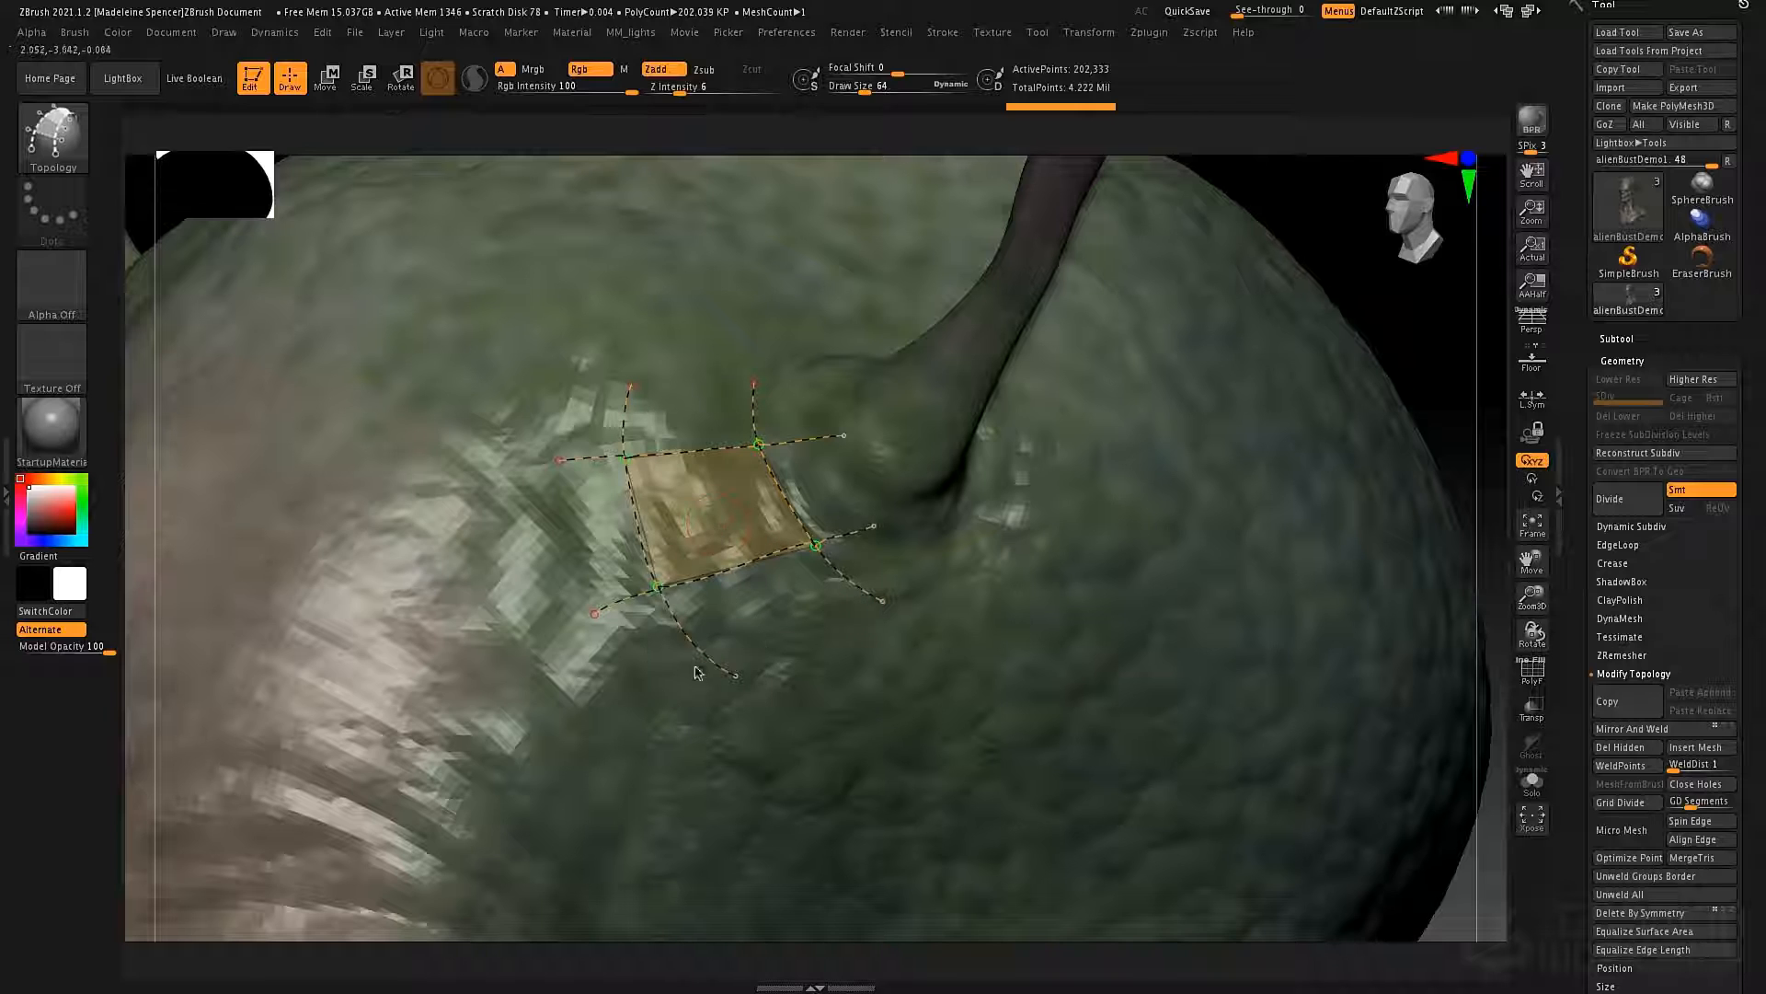
pyautogui.moveTo(811, 608); pyautogui.dragTo(887, 578)
pyautogui.moveTo(581, 395); pyautogui.dragTo(766, 406)
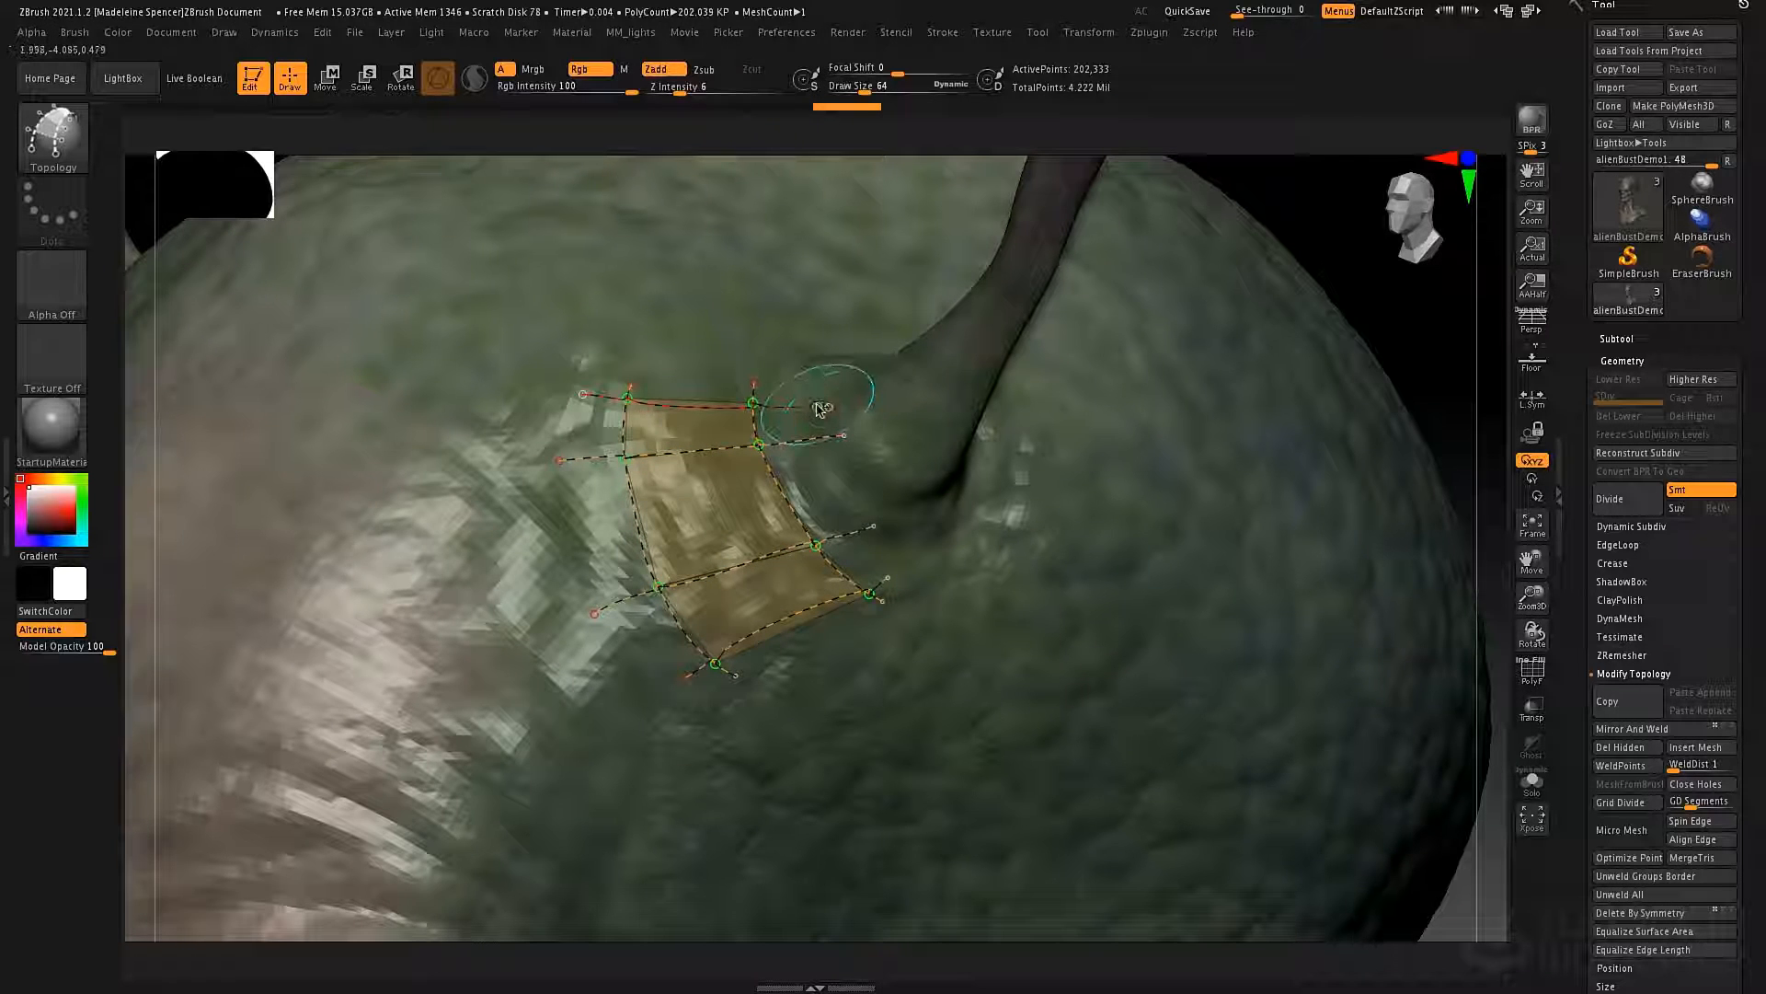
# Erase the two outer faces and the overhanging curve ends, keeping only the middle face.
pyautogui.keyDown('alt'); pyautogui.click(615, 403); pyautogui.keyUp('alt')
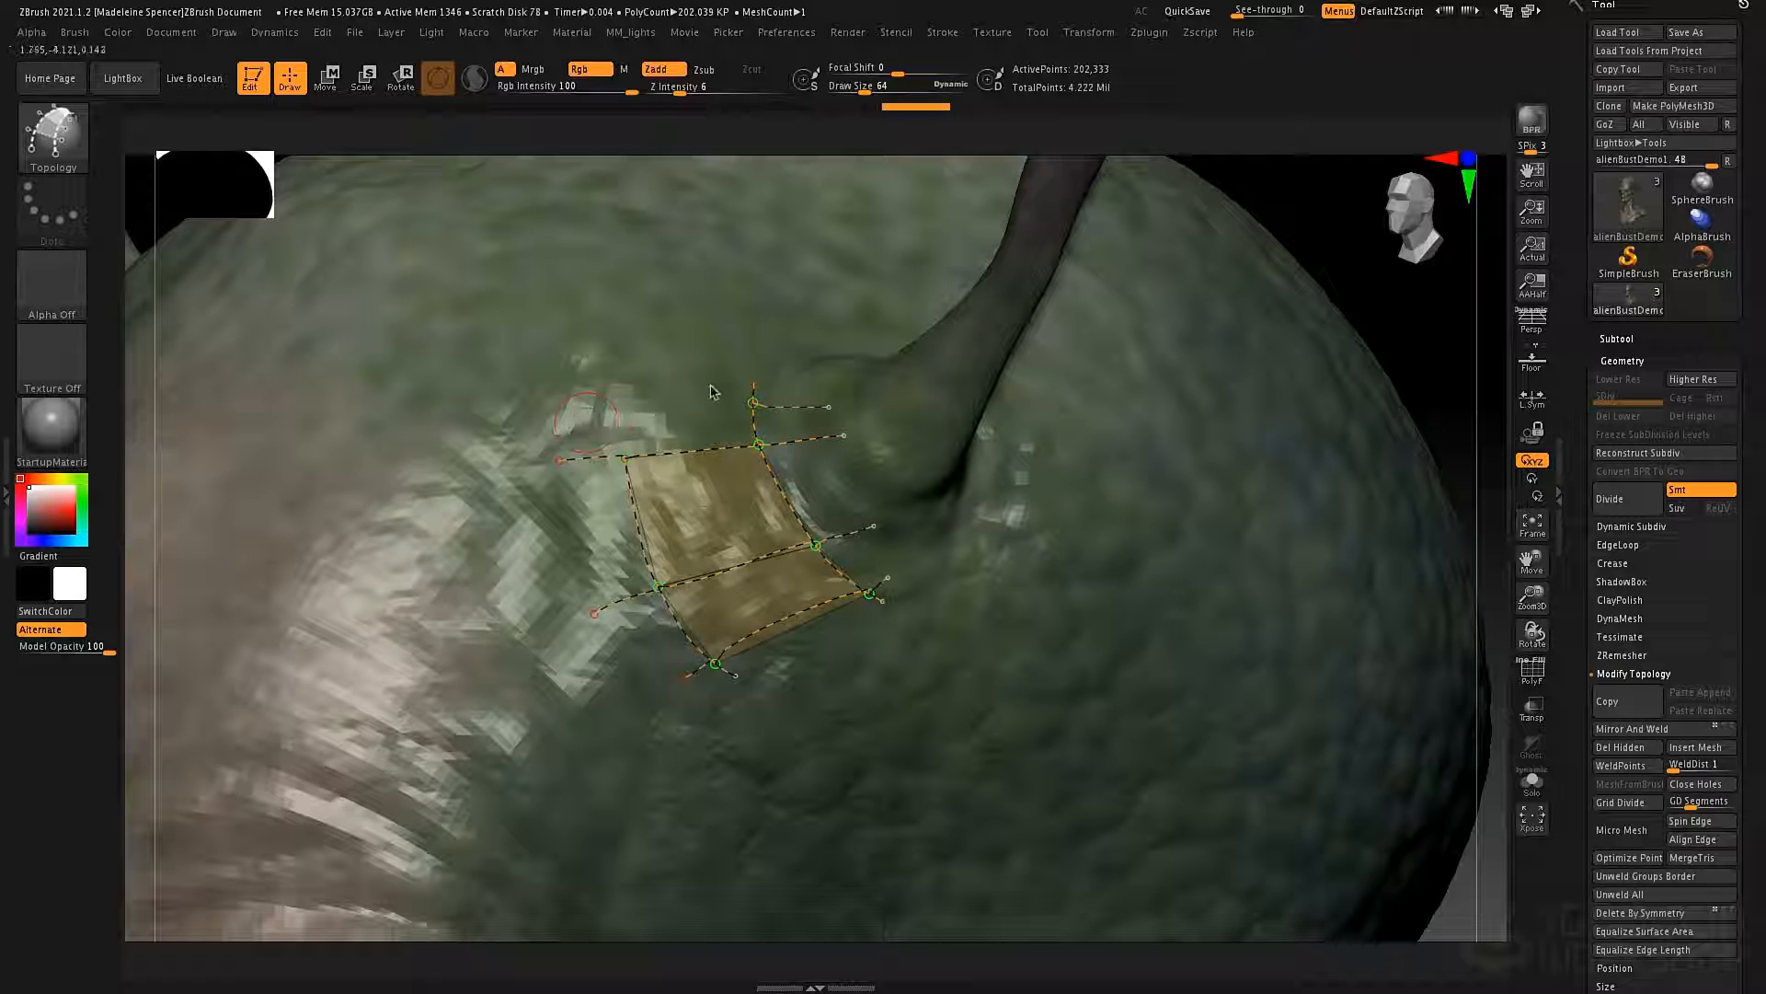
pyautogui.keyDown('alt'); pyautogui.moveTo(805, 414); pyautogui.dragTo(825, 411); pyautogui.keyUp('alt')
pyautogui.moveTo(874, 537)
pyautogui.keyDown('alt'); pyautogui.mouseDown()
pyautogui.moveTo(808, 664)
pyautogui.moveTo(702, 662)
pyautogui.mouseUp(); pyautogui.keyUp('alt')
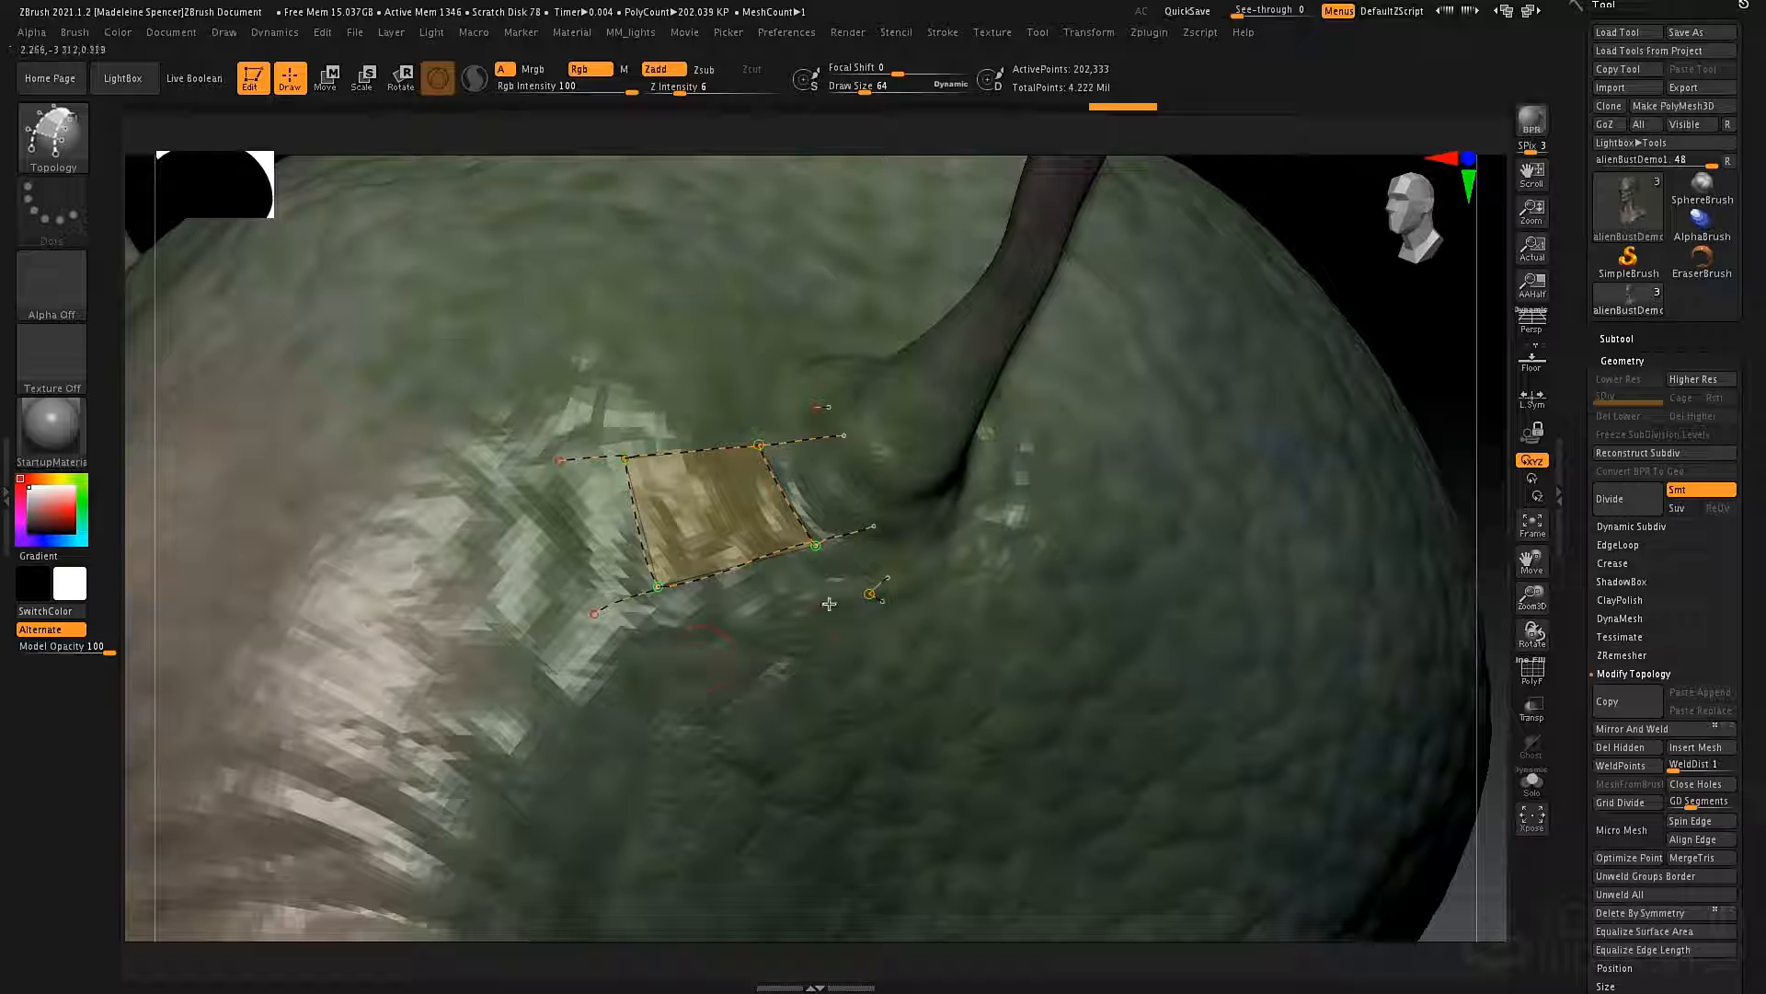
pyautogui.keyDown('alt'); pyautogui.moveTo(629, 571); pyautogui.dragTo(615, 497); pyautogui.keyUp('alt')
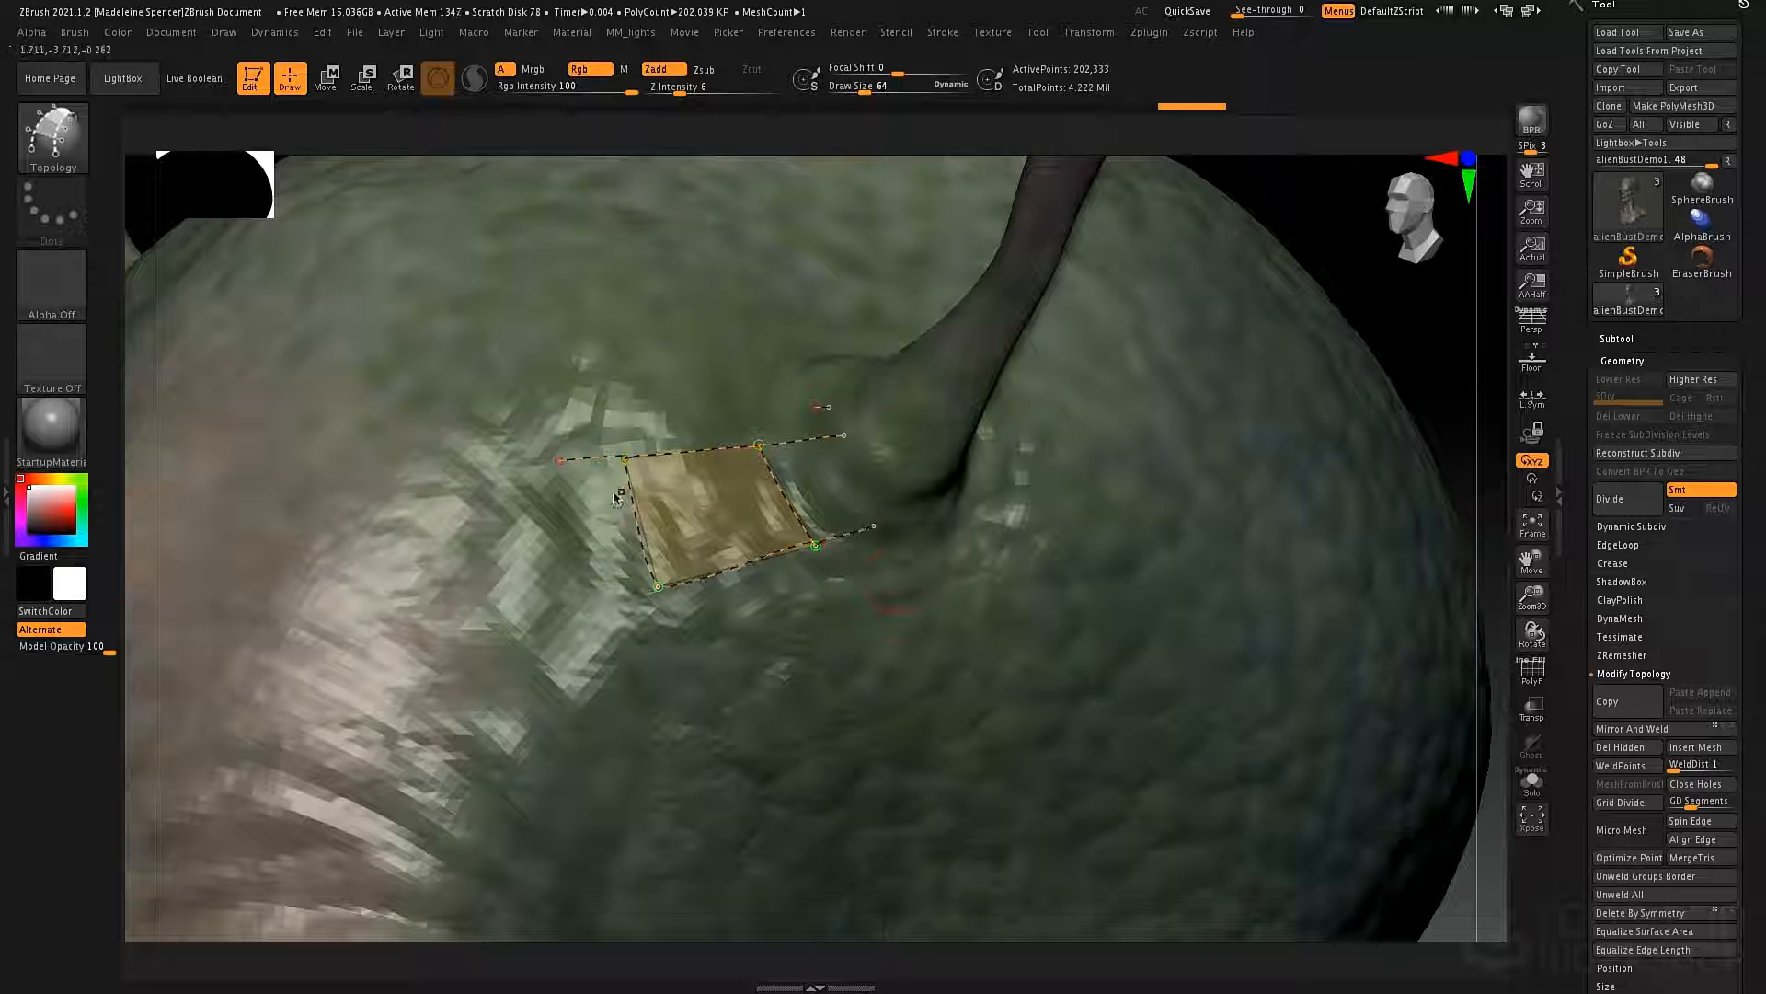
pyautogui.keyDown('alt'); pyautogui.moveTo(766, 409); pyautogui.dragTo(821, 463); pyautogui.keyUp('alt')
pyautogui.keyDown('alt'); pyautogui.moveTo(819, 402); pyautogui.dragTo(826, 451); pyautogui.keyUp('alt')
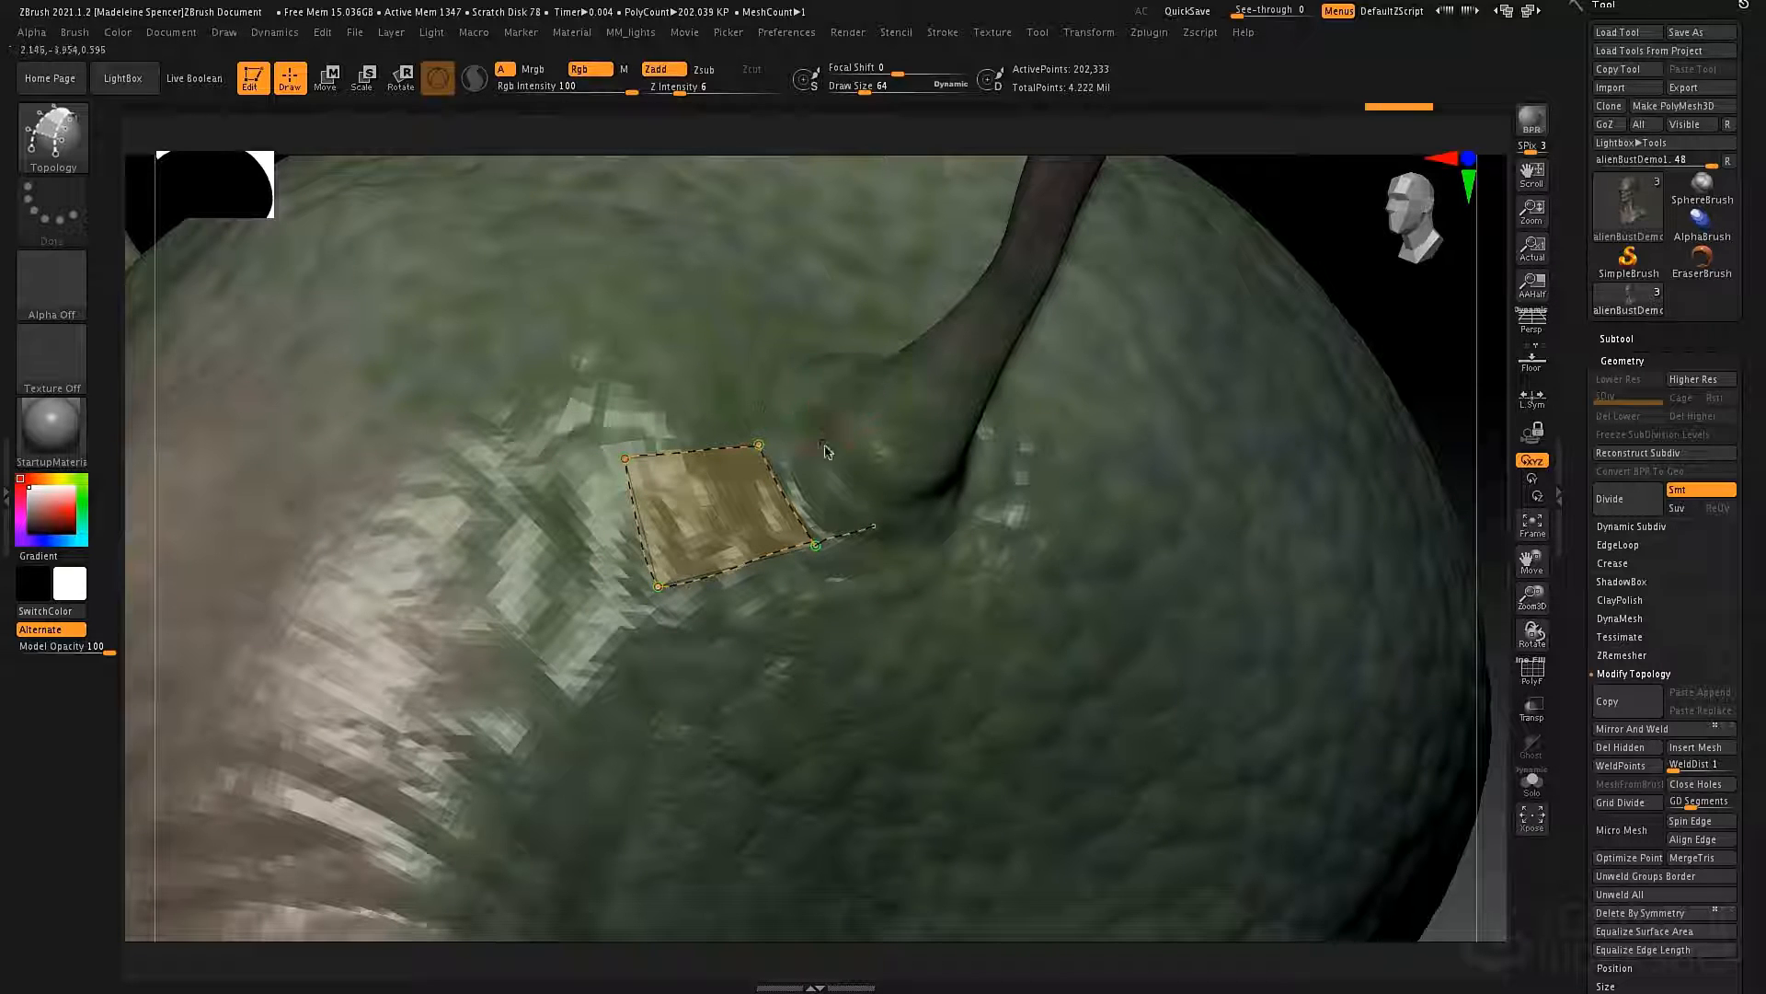
pyautogui.keyDown('alt'); pyautogui.click(840, 524); pyautogui.keyUp('alt')
# Undo all the topology curves drawn near the antenna base.
pyautogui.press('ctrl')
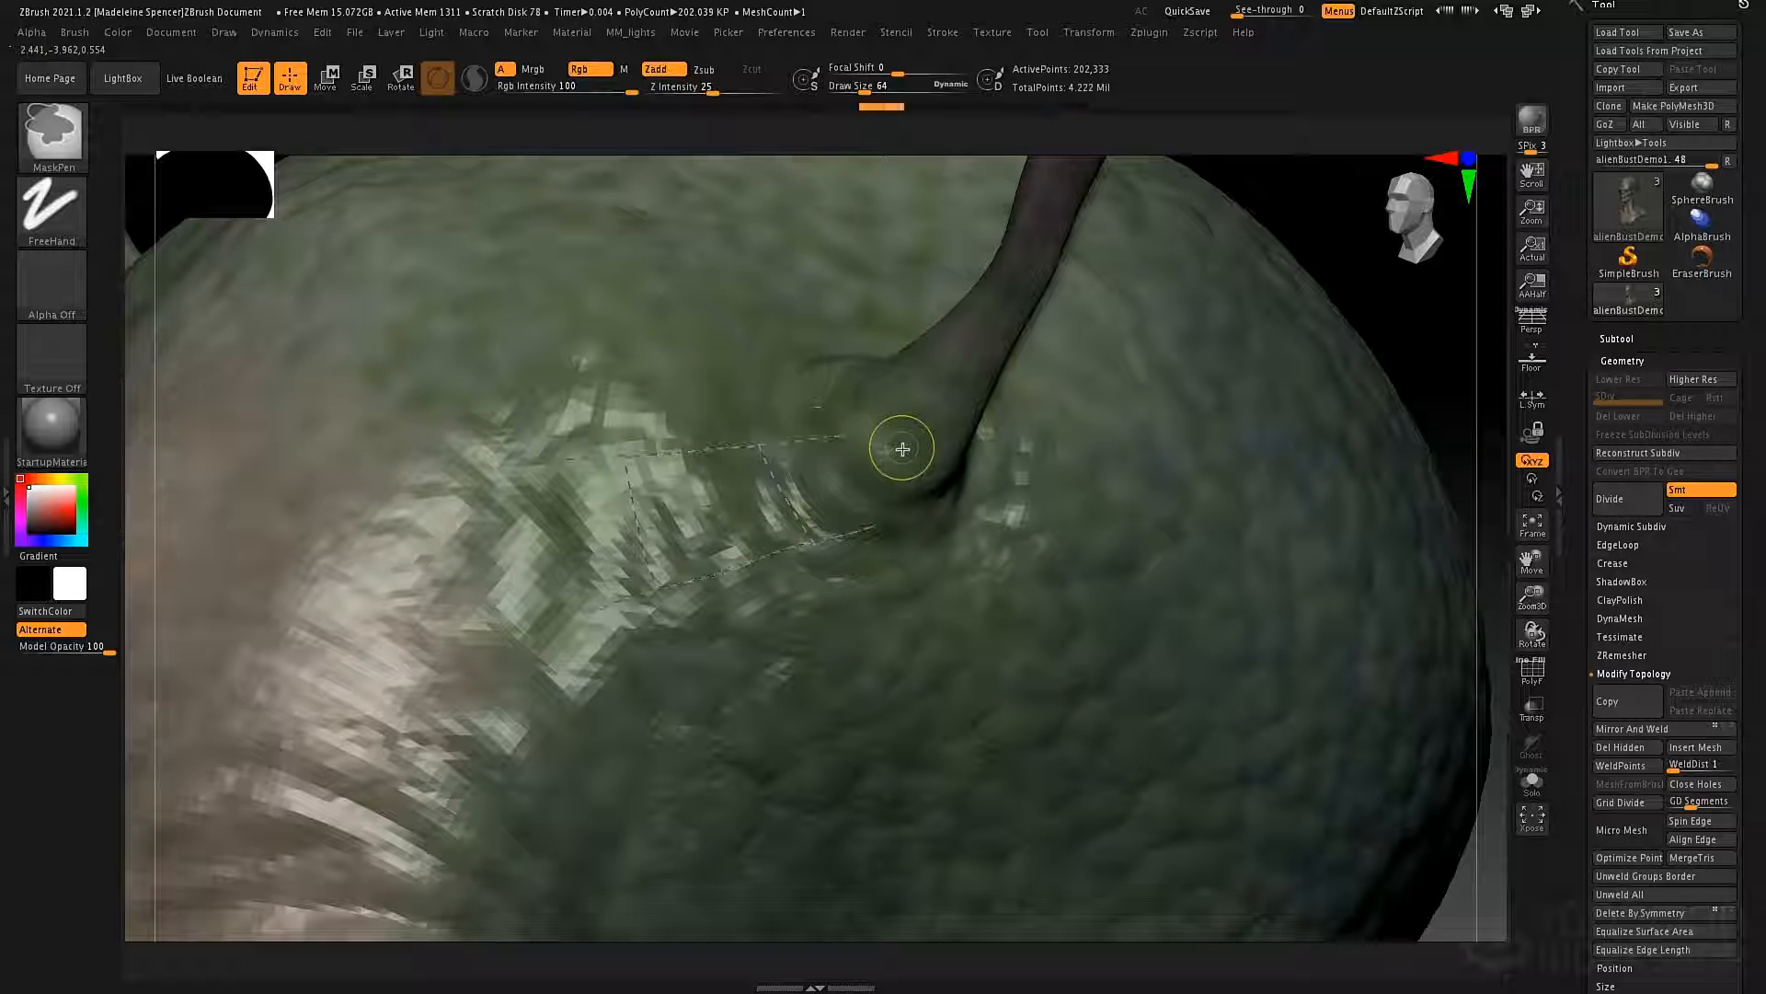
pyautogui.hotkey('ctrl', 'z')
pyautogui.hotkey('ctrl', 'z')
pyautogui.hotkey('ctrl', 'z')
pyautogui.hotkey('ctrl', 'z')
pyautogui.hotkey('ctrl', 'z')
pyautogui.hotkey('ctrl', 'z')
pyautogui.hotkey('ctrl', 'z')
pyautogui.hotkey('ctrl', 'z')
pyautogui.hotkey('ctrl', 'z')
# Draw crossing topology curves in front of the antenna base to form a two-face patch, and trim off the overhanging ends.
pyautogui.moveTo(923, 497)
pyautogui.keyDown('alt'); pyautogui.mouseDown(button='right')
pyautogui.moveTo(901, 451)
pyautogui.moveTo(824, 405)
pyautogui.mouseUp(button='right'); pyautogui.keyUp('alt')
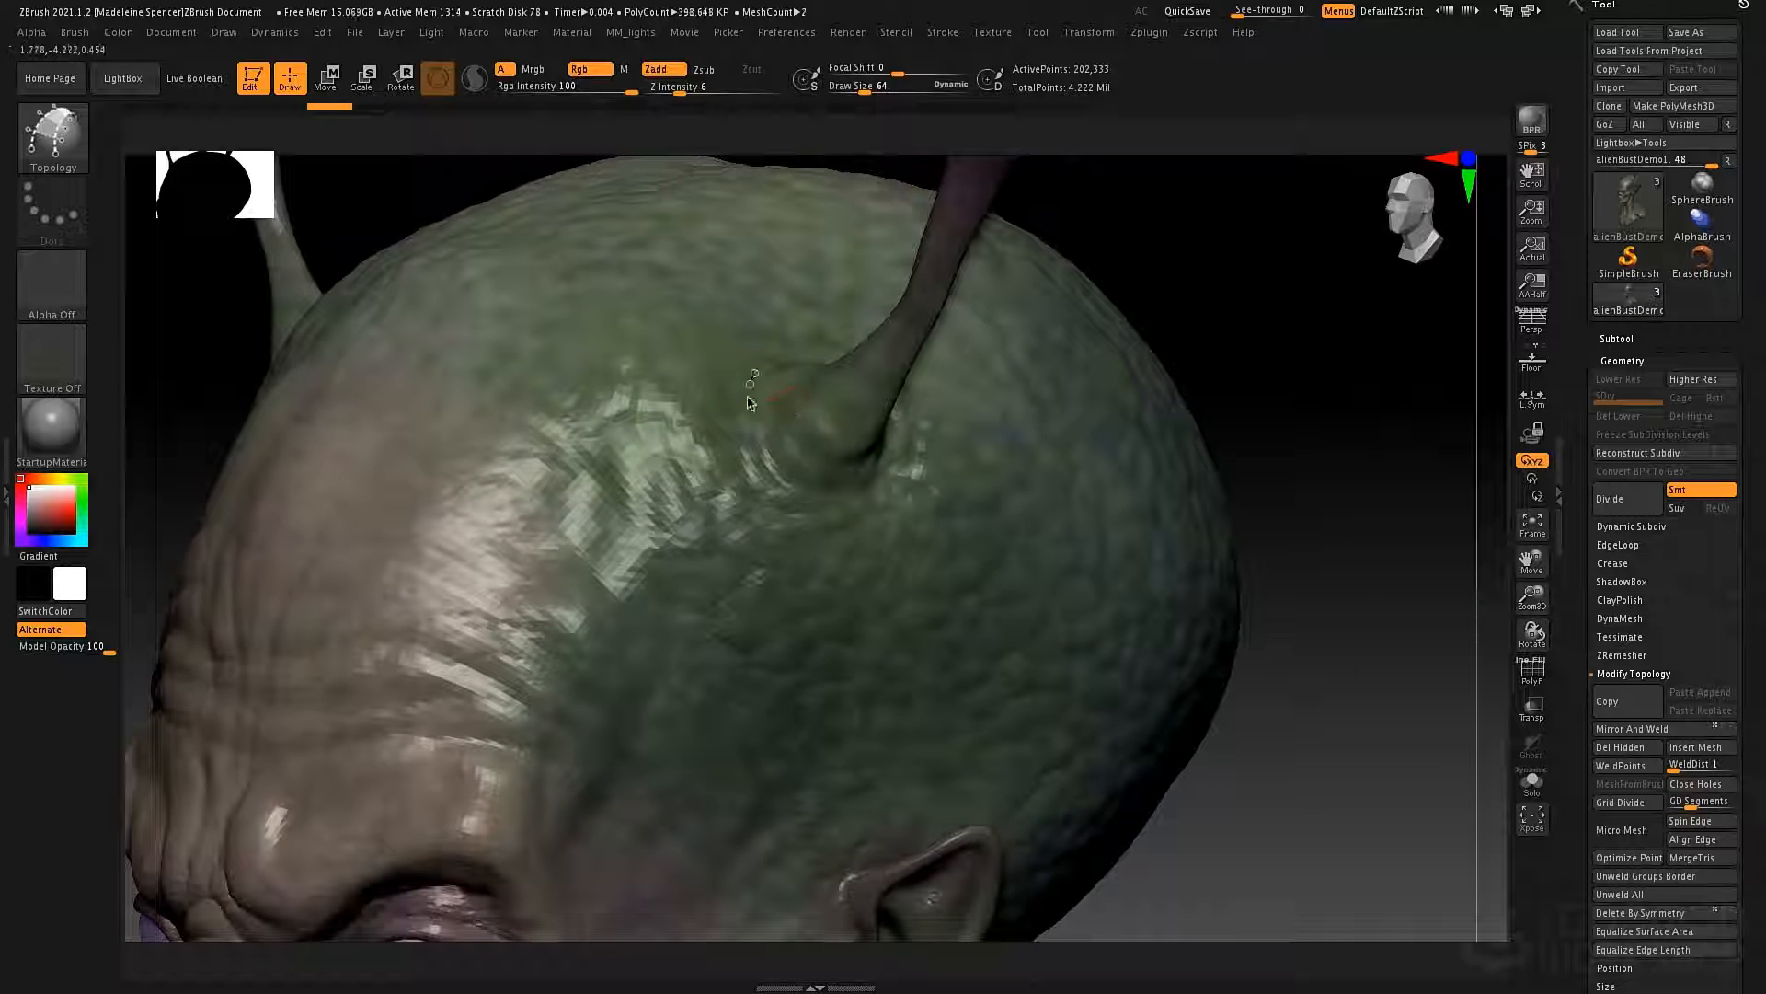
pyautogui.moveTo(662, 386); pyautogui.dragTo(681, 492)
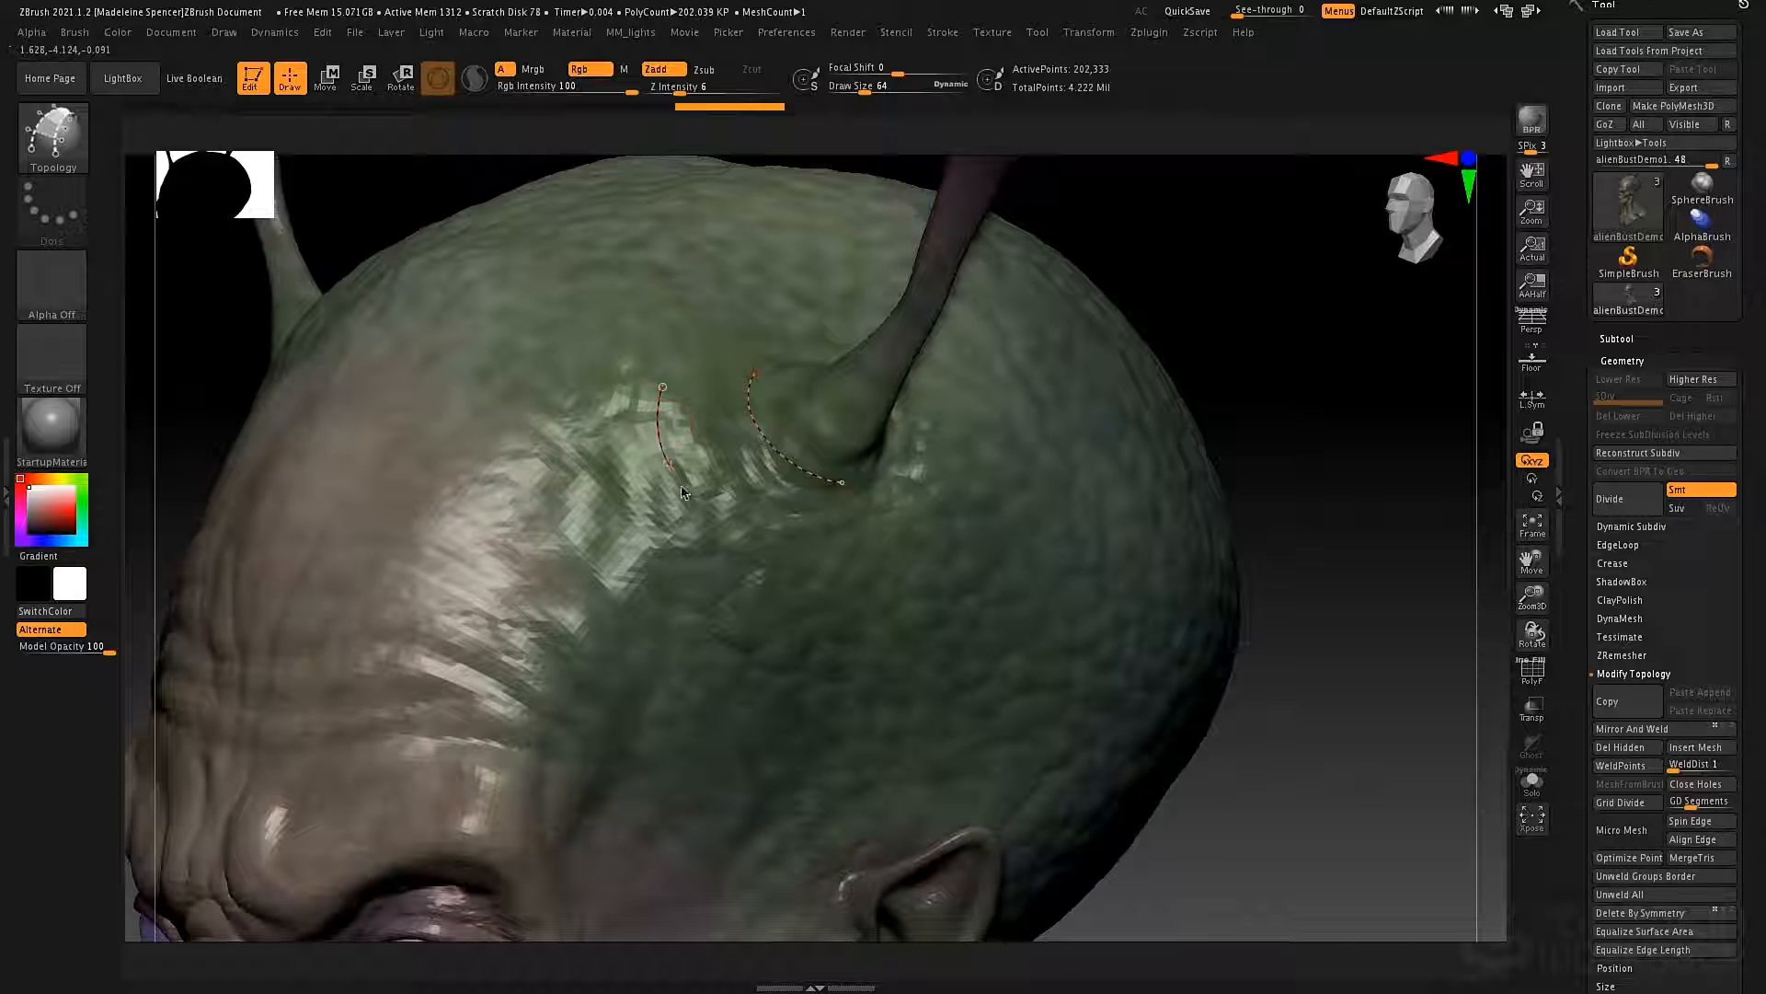
pyautogui.moveTo(785, 550); pyautogui.dragTo(782, 546)
pyautogui.moveTo(773, 401); pyautogui.dragTo(623, 411)
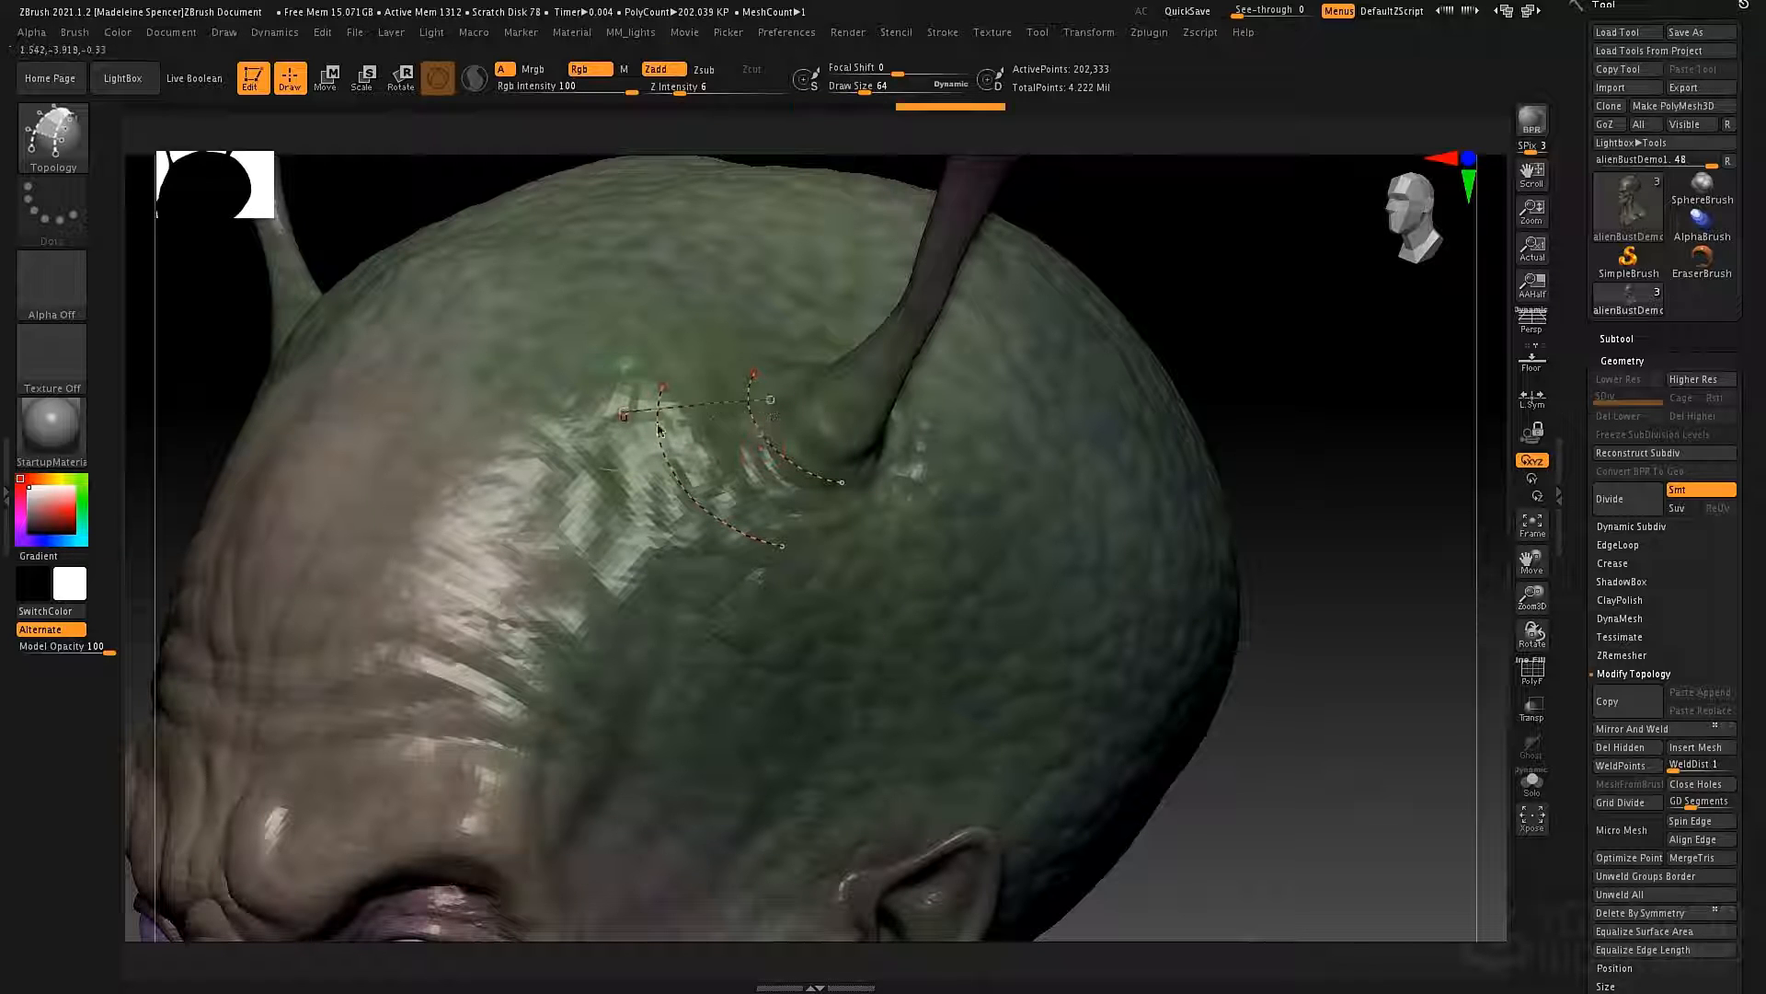
pyautogui.moveTo(730, 569); pyautogui.dragTo(731, 564)
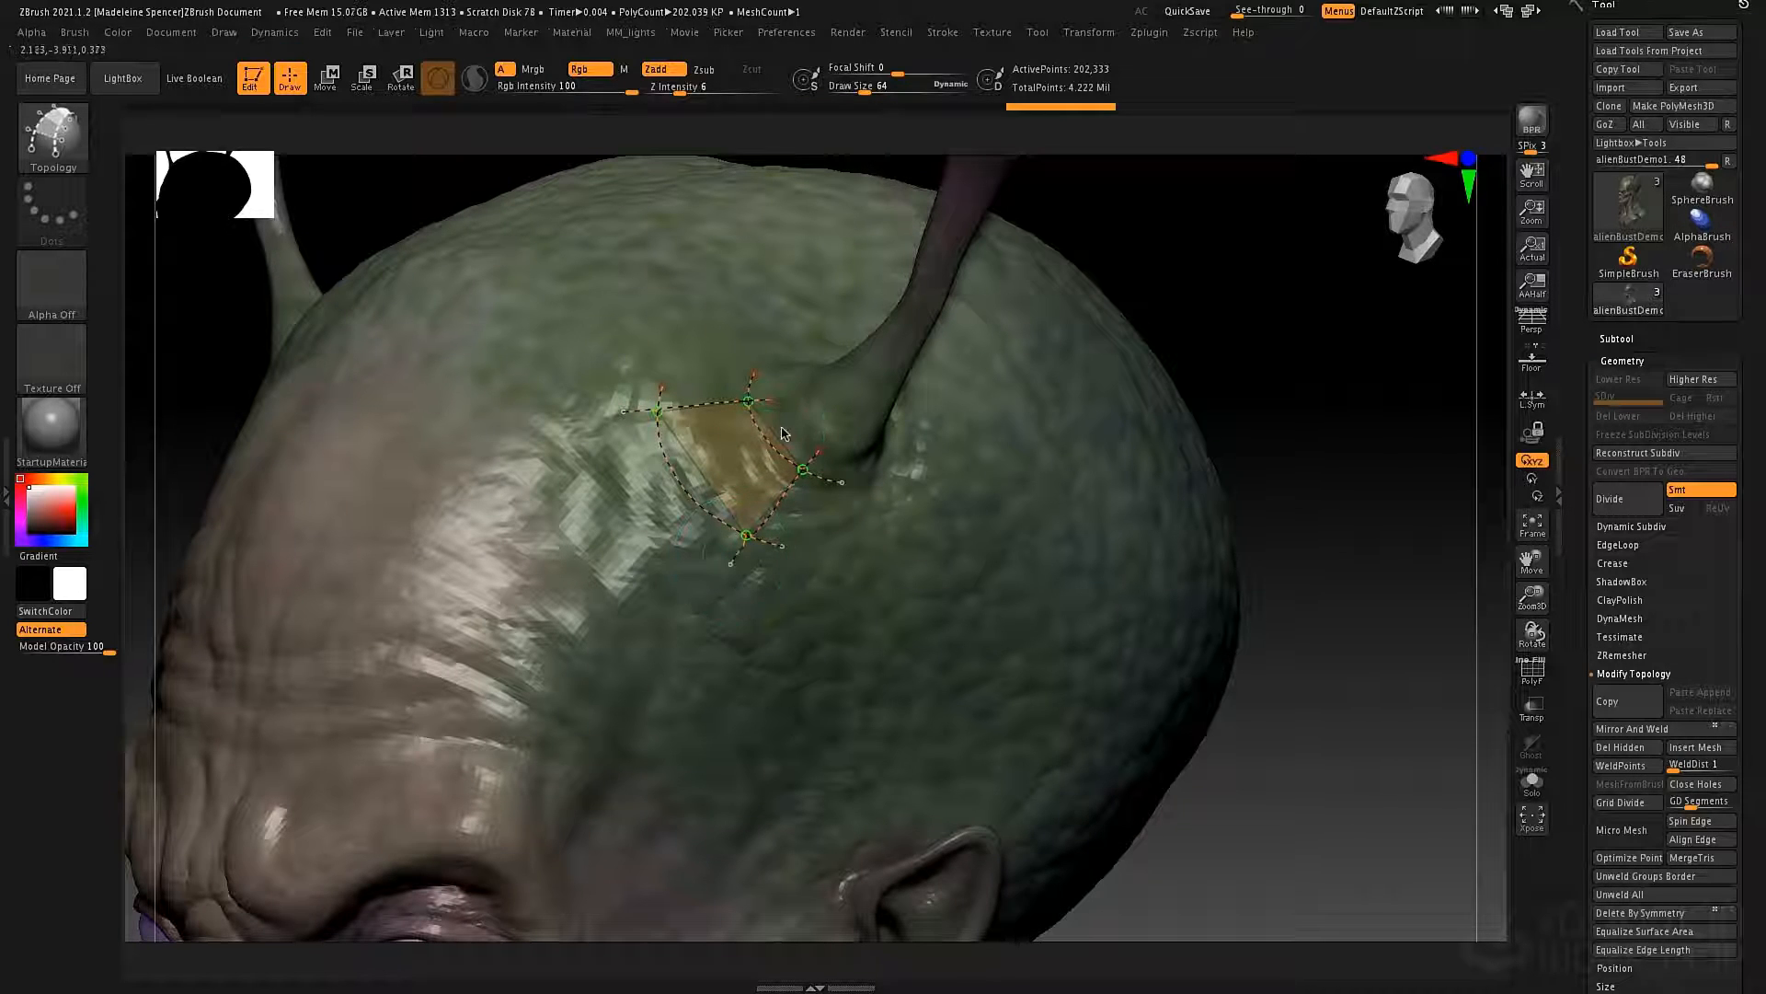
pyautogui.moveTo(619, 509); pyautogui.dragTo(622, 504)
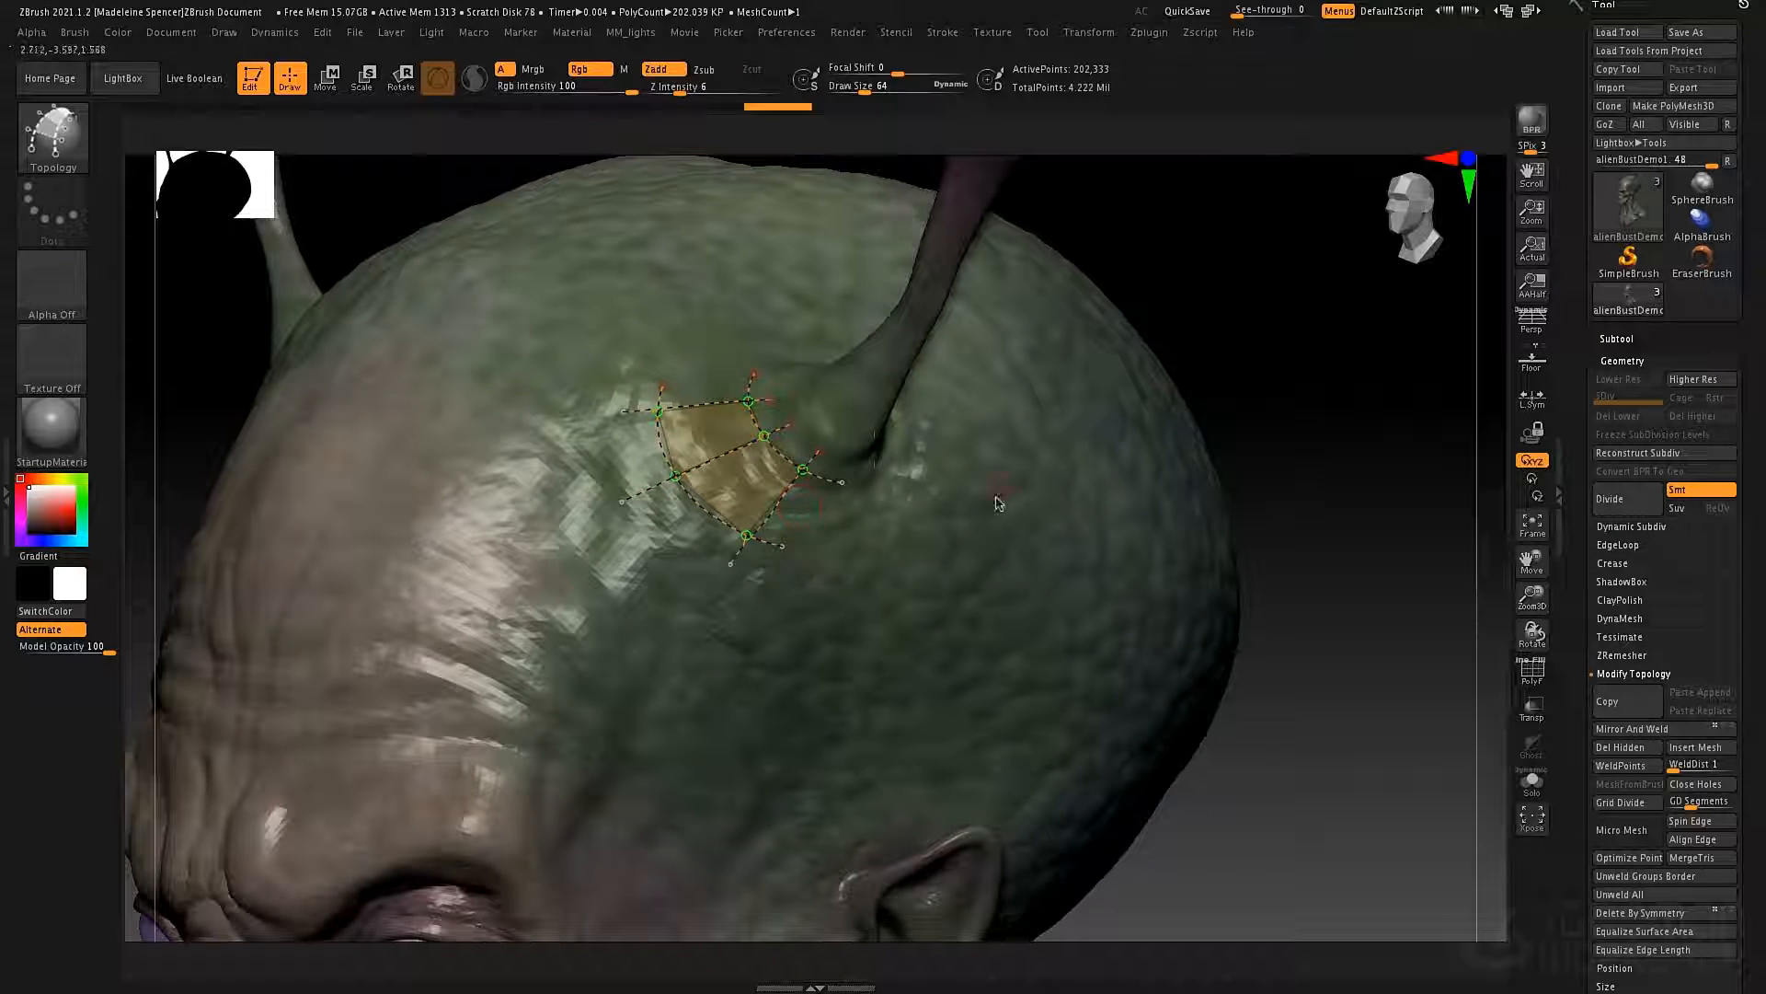
pyautogui.keyDown('alt'); pyautogui.click(996, 589); pyautogui.keyUp('alt')
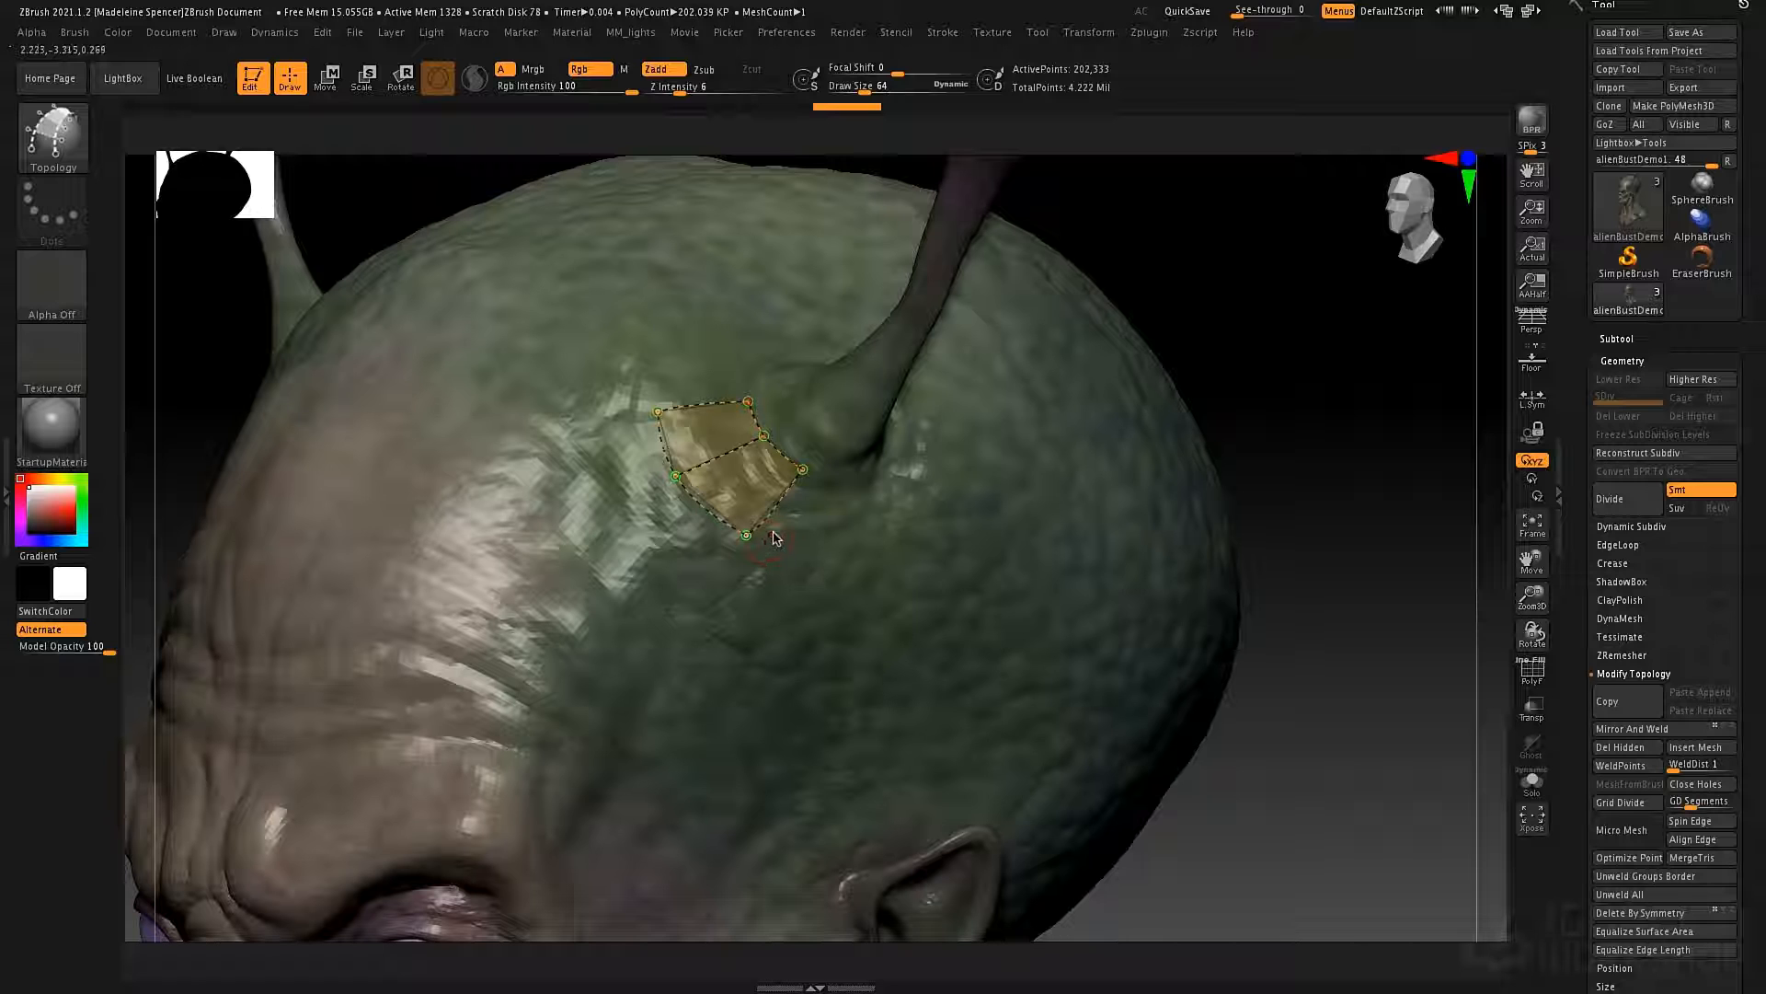
pyautogui.moveTo(893, 589); pyautogui.dragTo(895, 554, button='right')
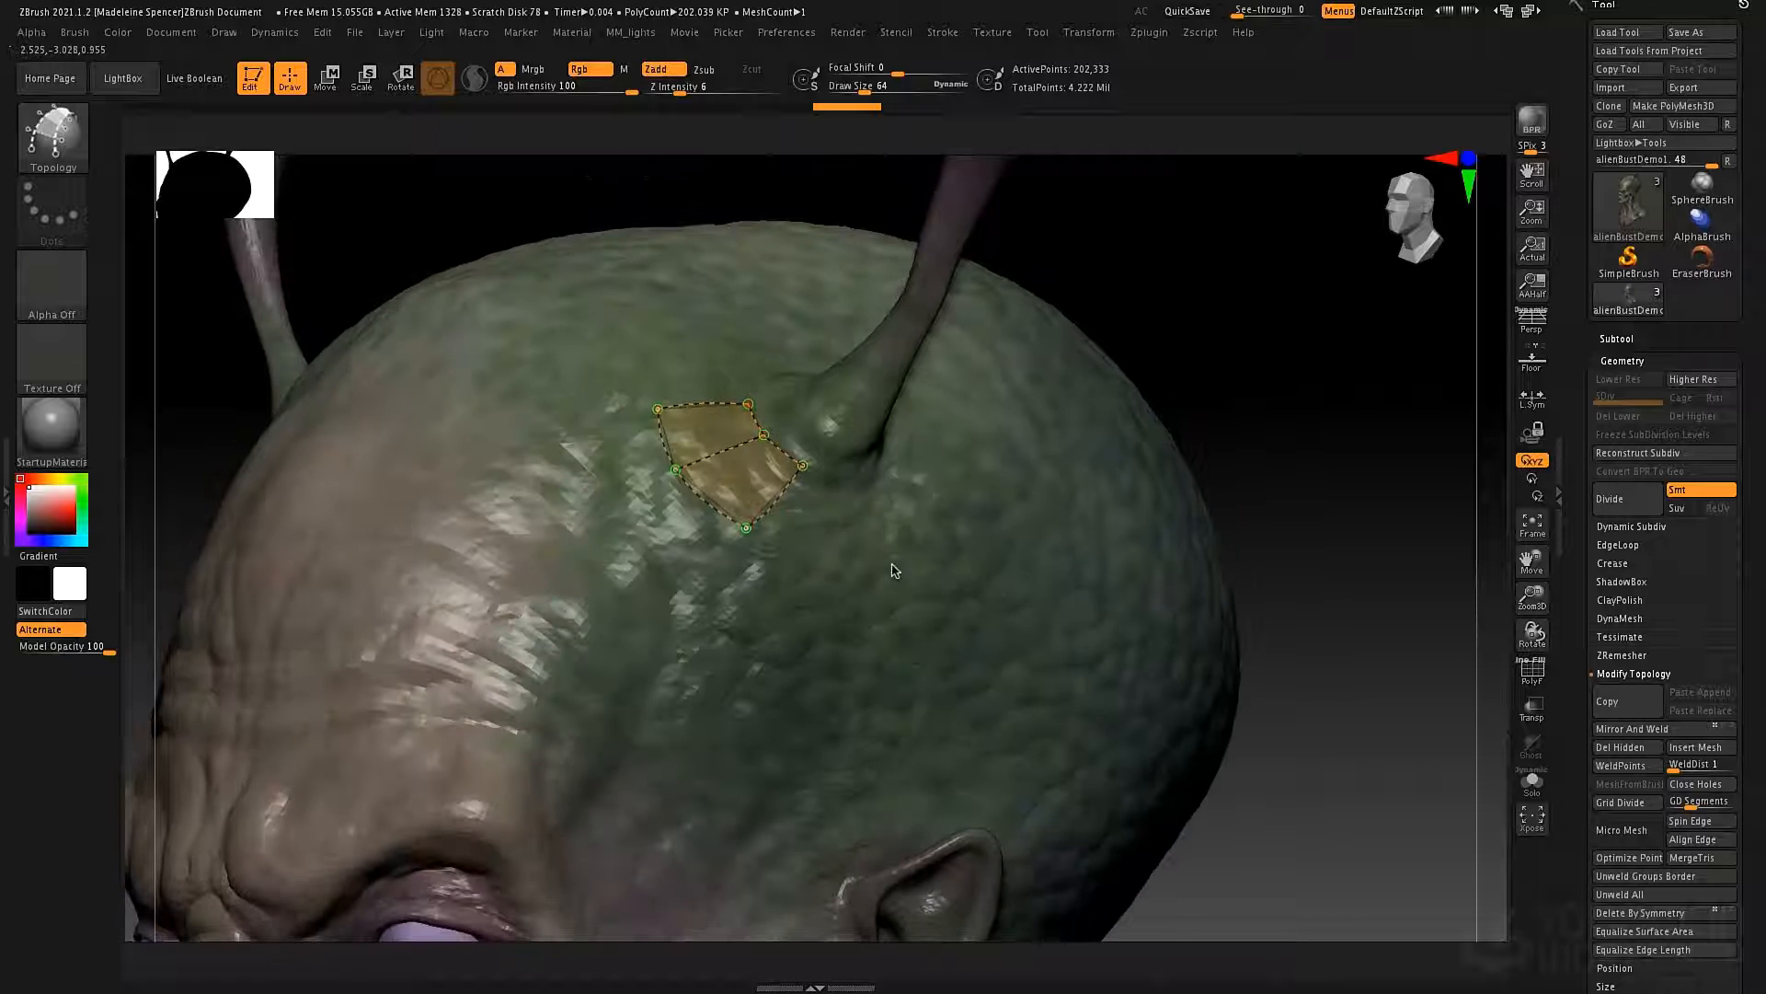
# Try generating geometry from the two-face topology patch, inspect it from several angles, and undo it.
pyautogui.moveTo(809, 407); pyautogui.dragTo(846, 520, button='right')
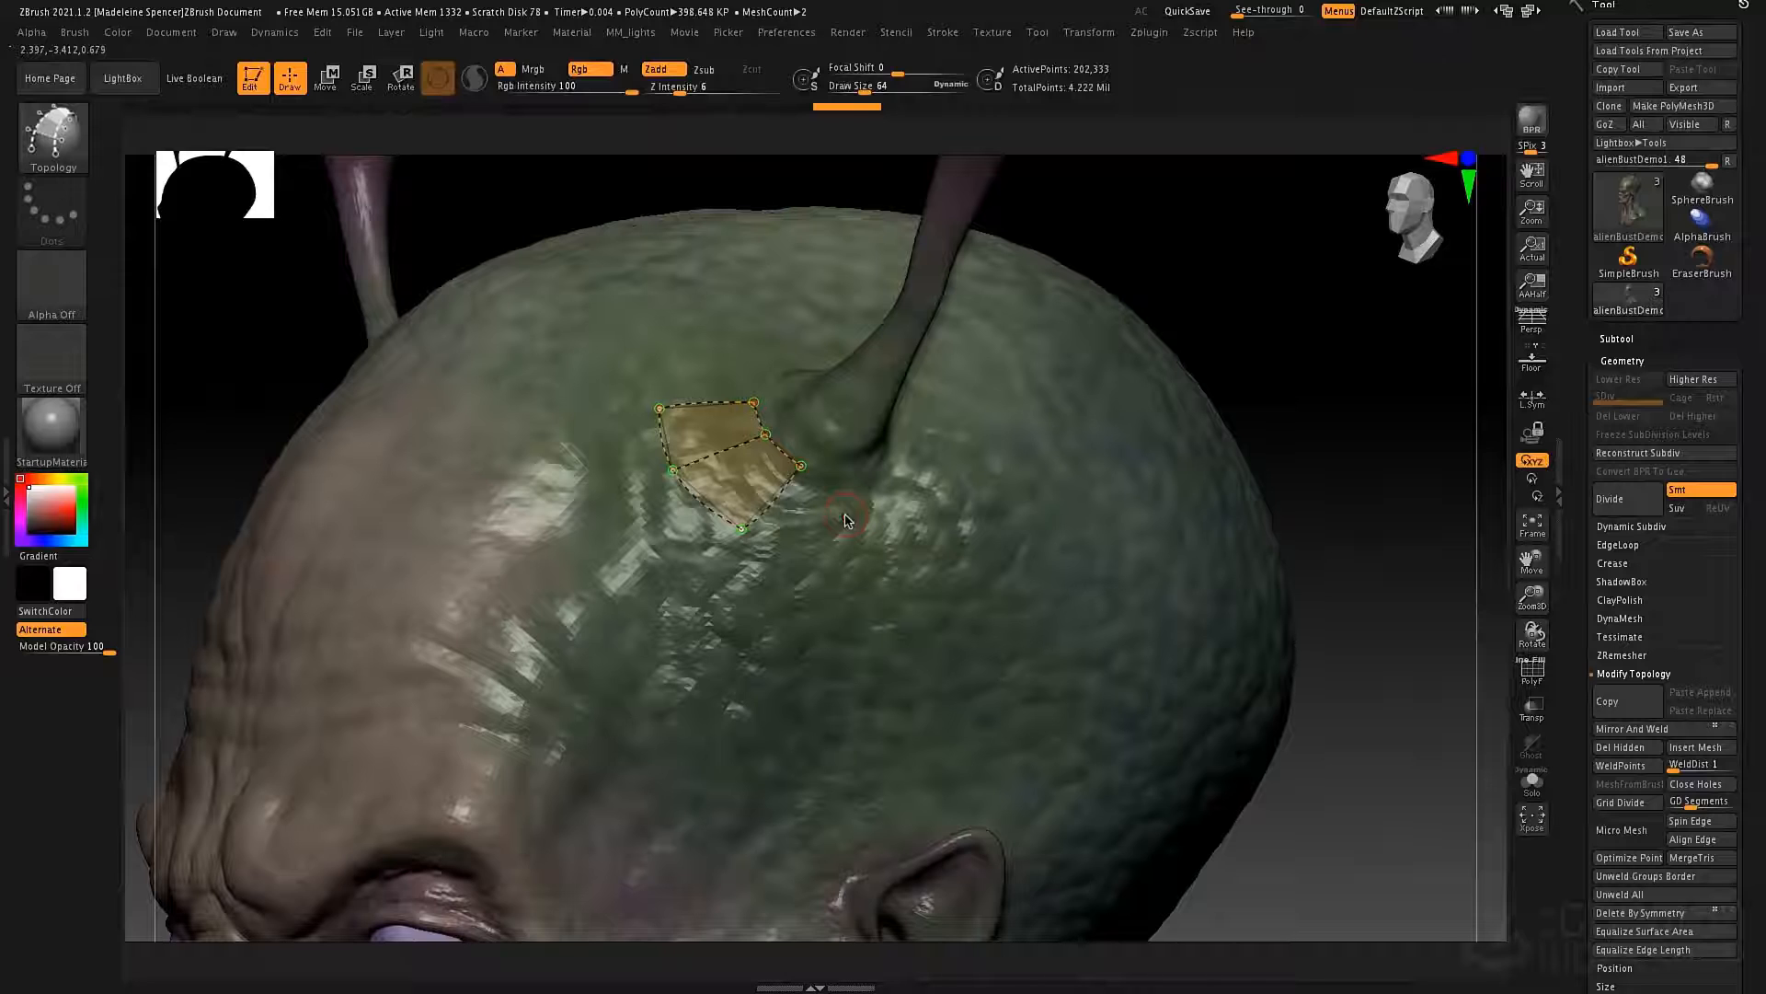
pyautogui.press('a')
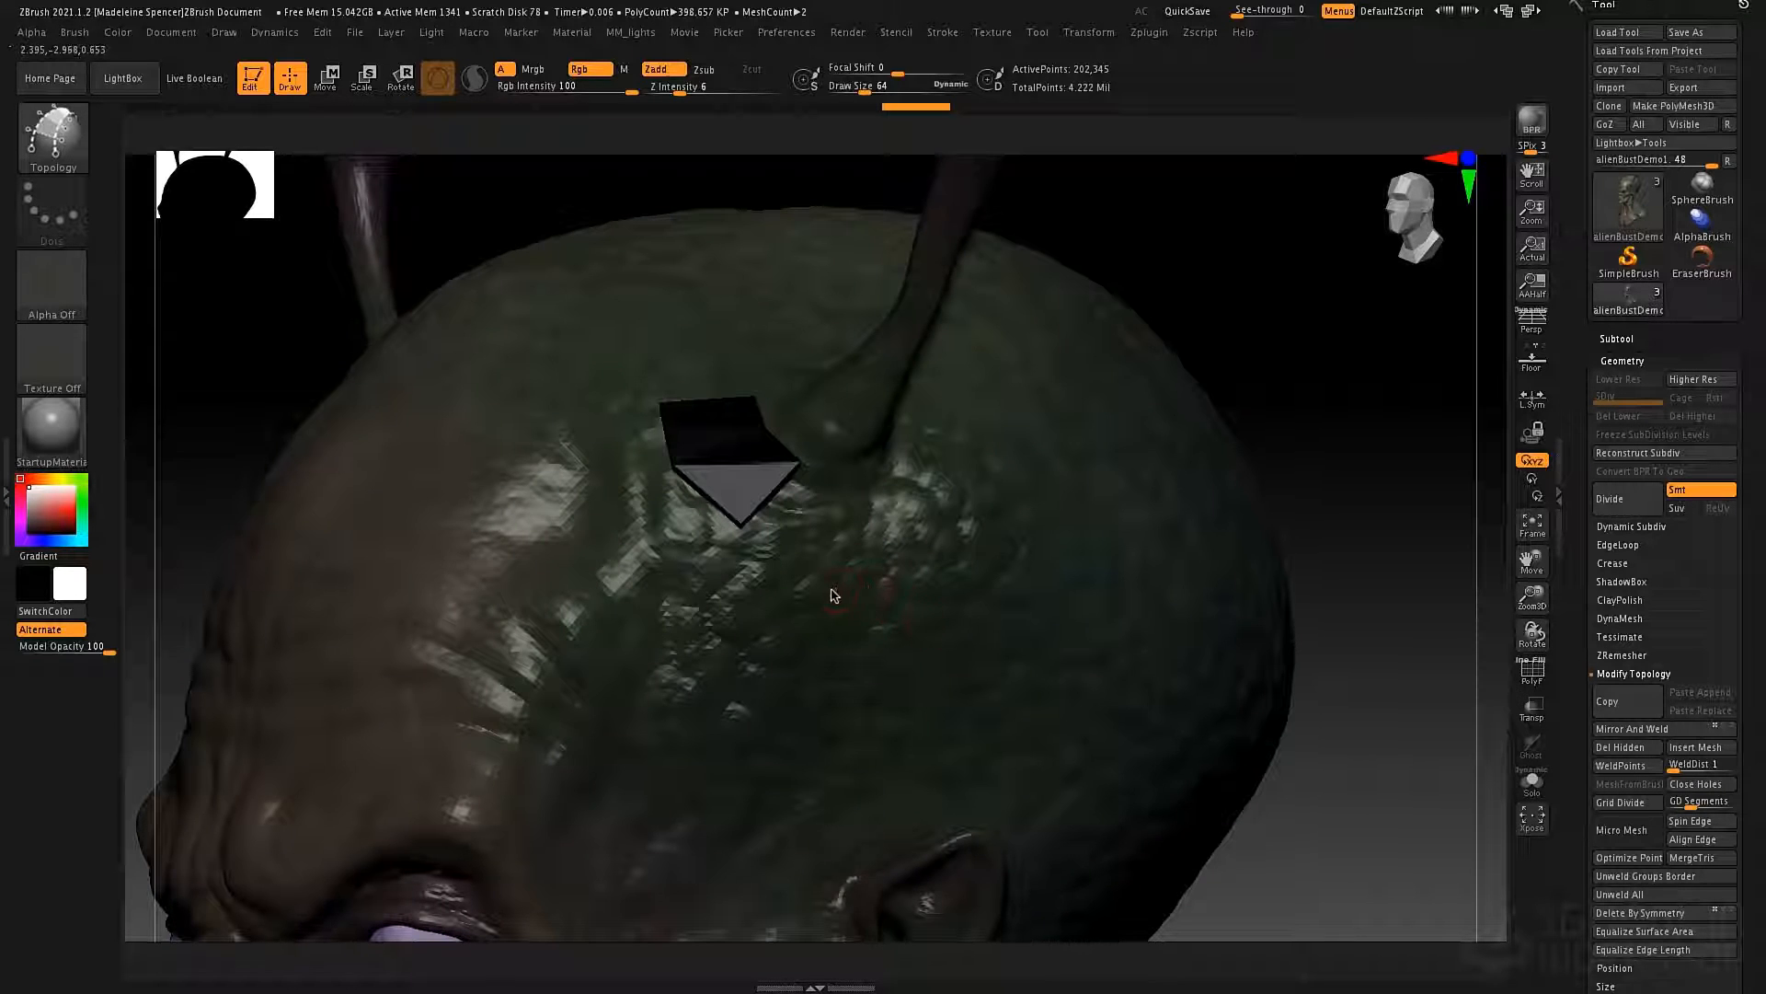
pyautogui.moveTo(831, 596)
pyautogui.mouseDown(button='right')
pyautogui.moveTo(800, 560)
pyautogui.moveTo(922, 573)
pyautogui.moveTo(825, 569)
pyautogui.mouseUp(button='right')
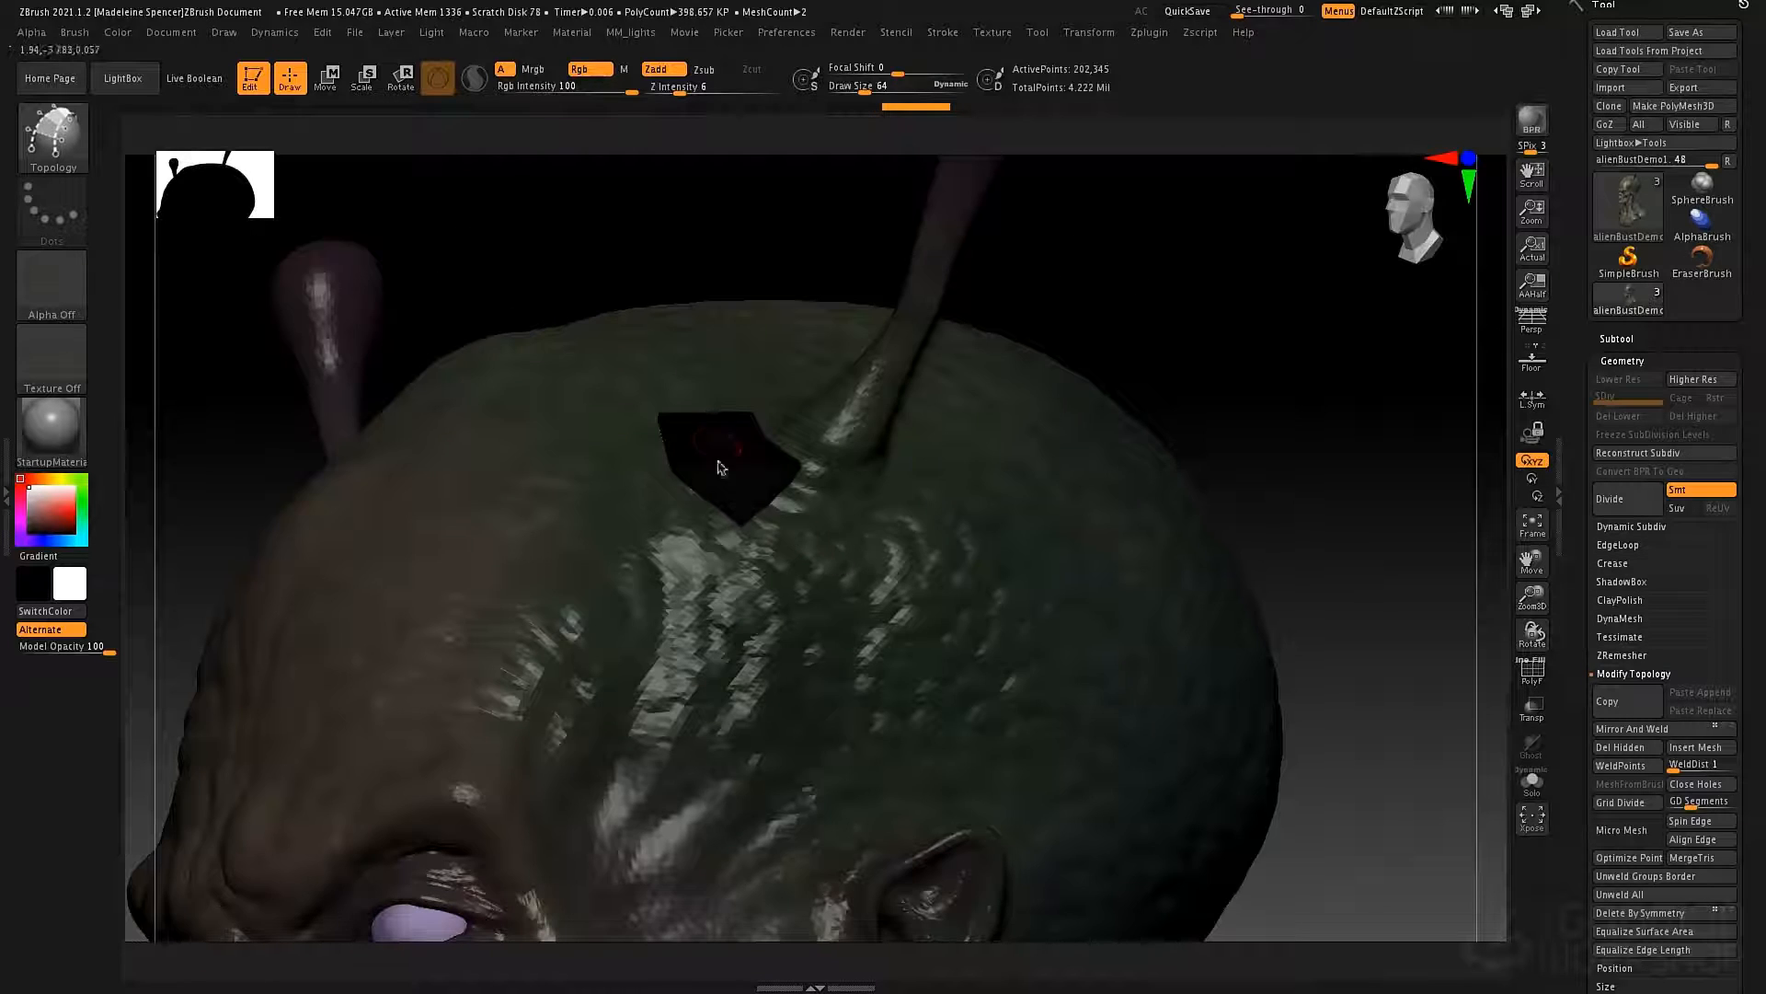
pyautogui.moveTo(719, 467)
pyautogui.mouseDown(button='right')
pyautogui.moveTo(736, 488)
pyautogui.moveTo(698, 458)
pyautogui.mouseUp(button='right')
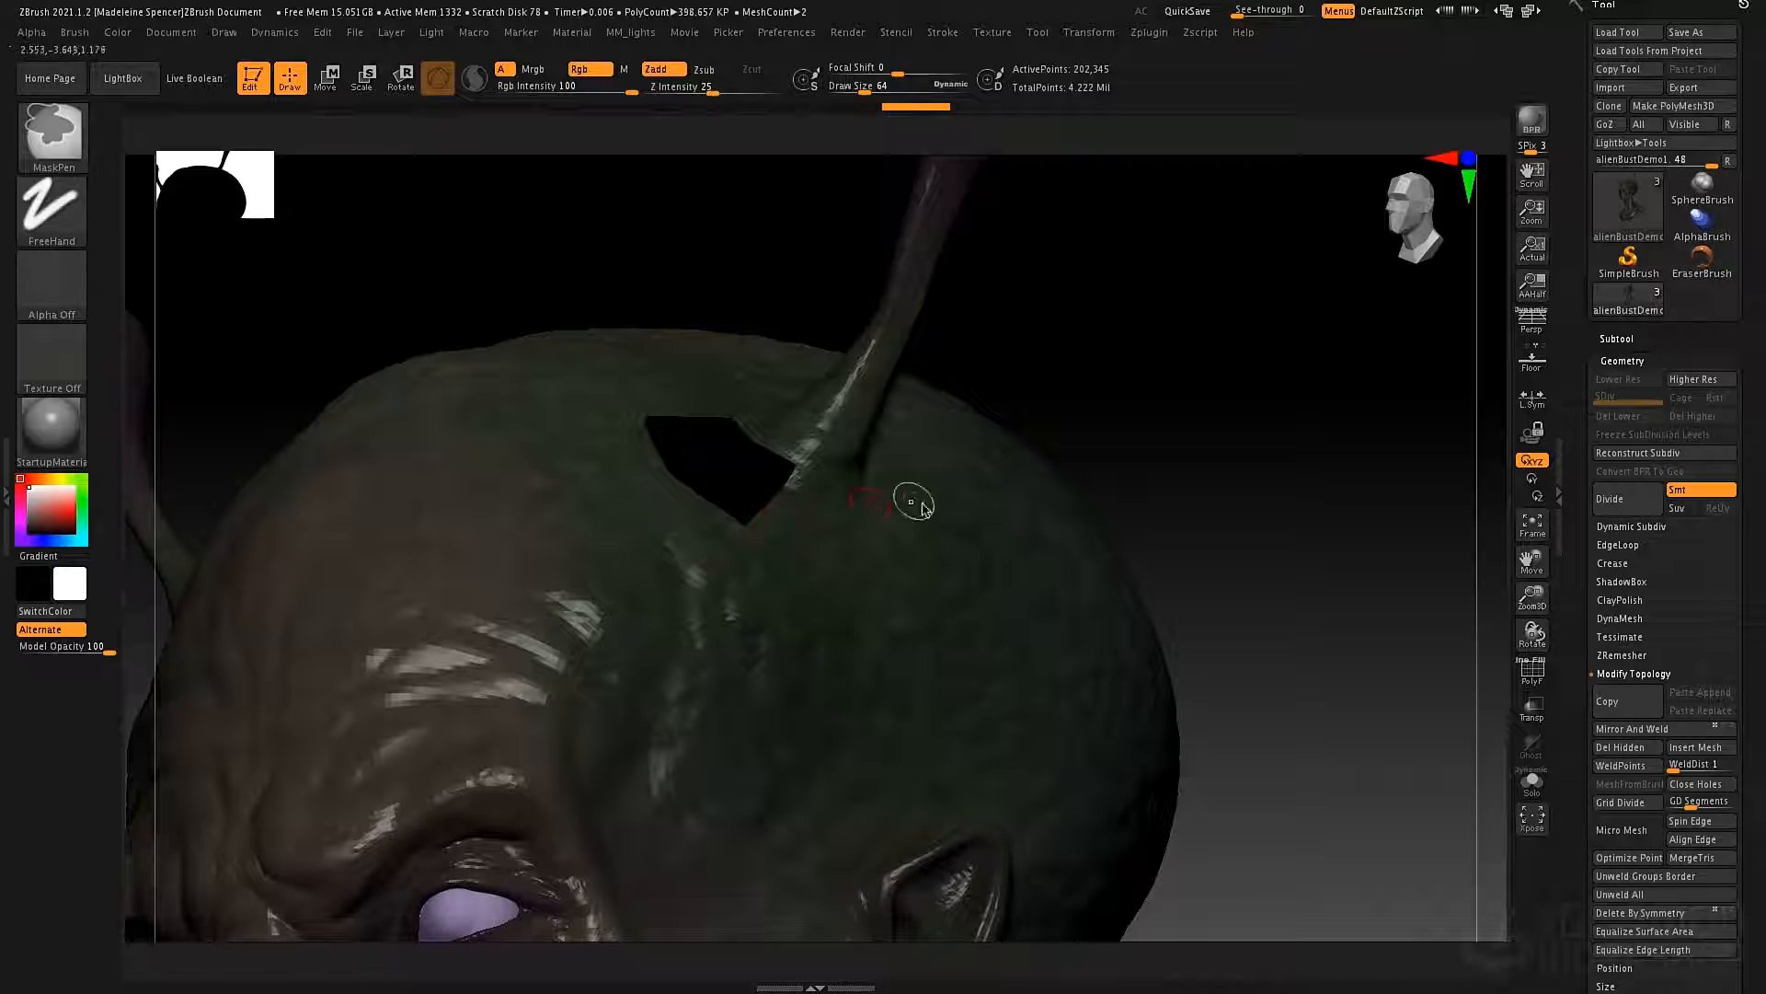
pyautogui.hotkey('ctrl', 'z')
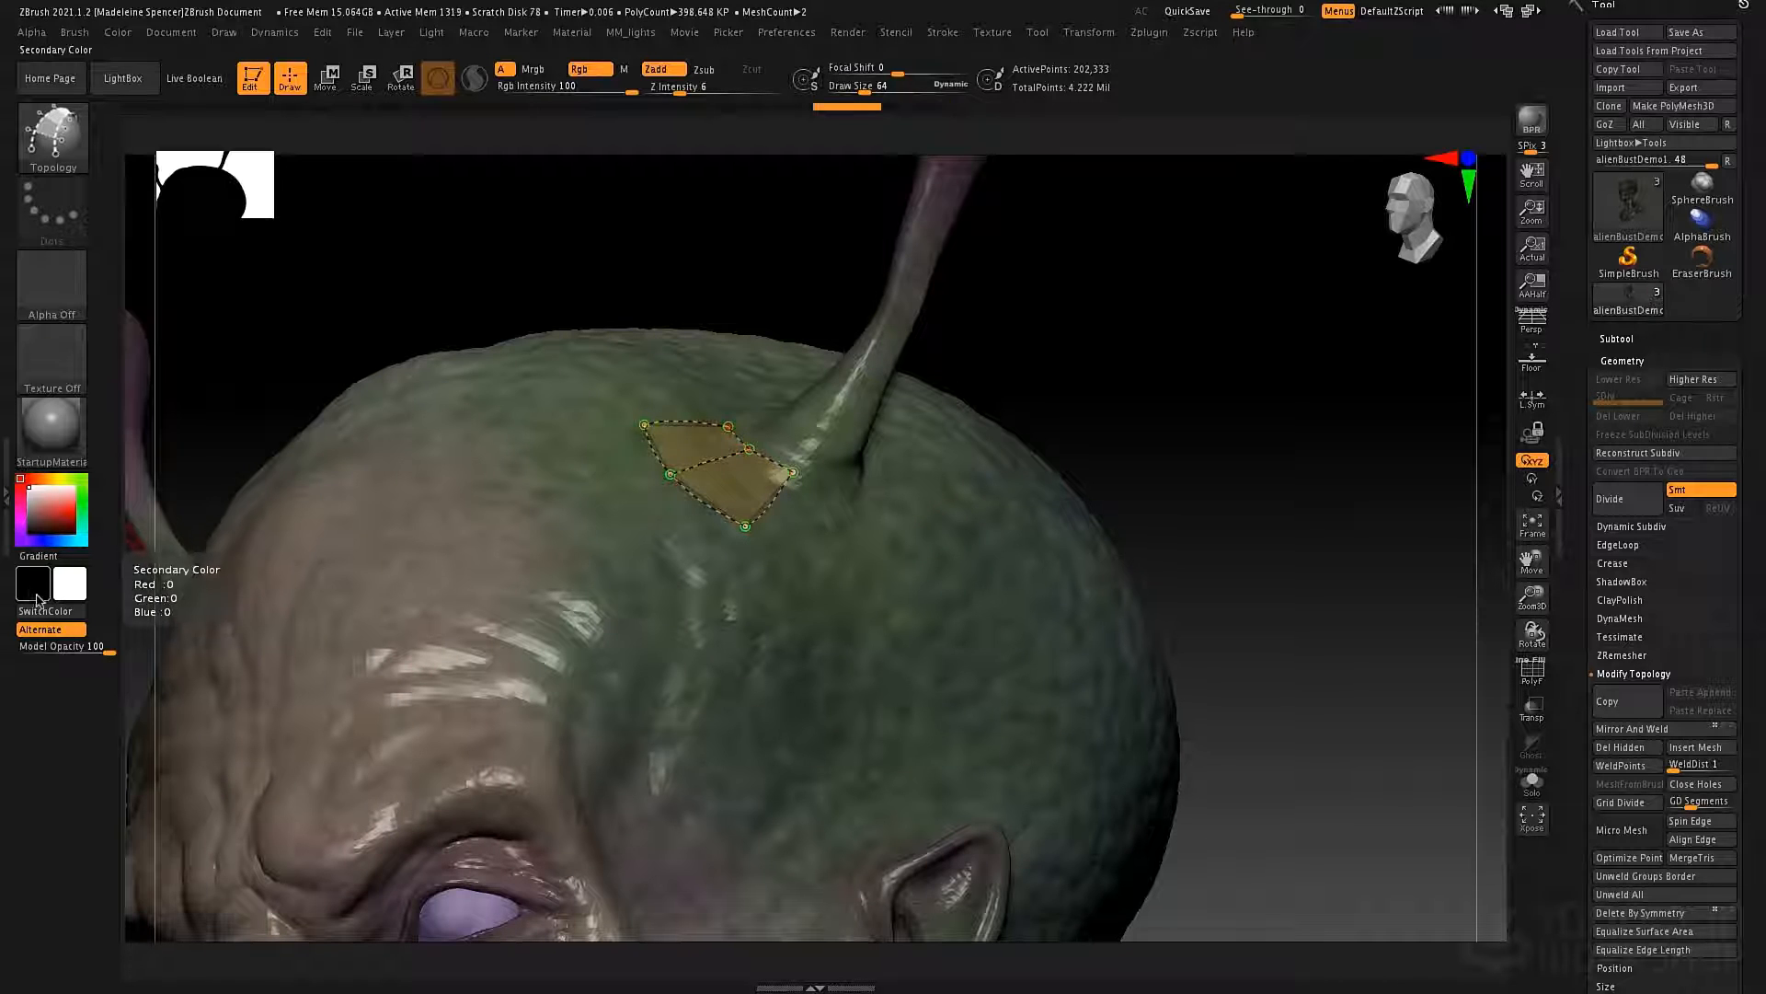
# Set the secondary colour to white, generate geometry from the topology patch, and inspect its thickness from the side.
pyautogui.click(46, 610)
pyautogui.moveTo(57, 523); pyautogui.dragTo(25, 484)
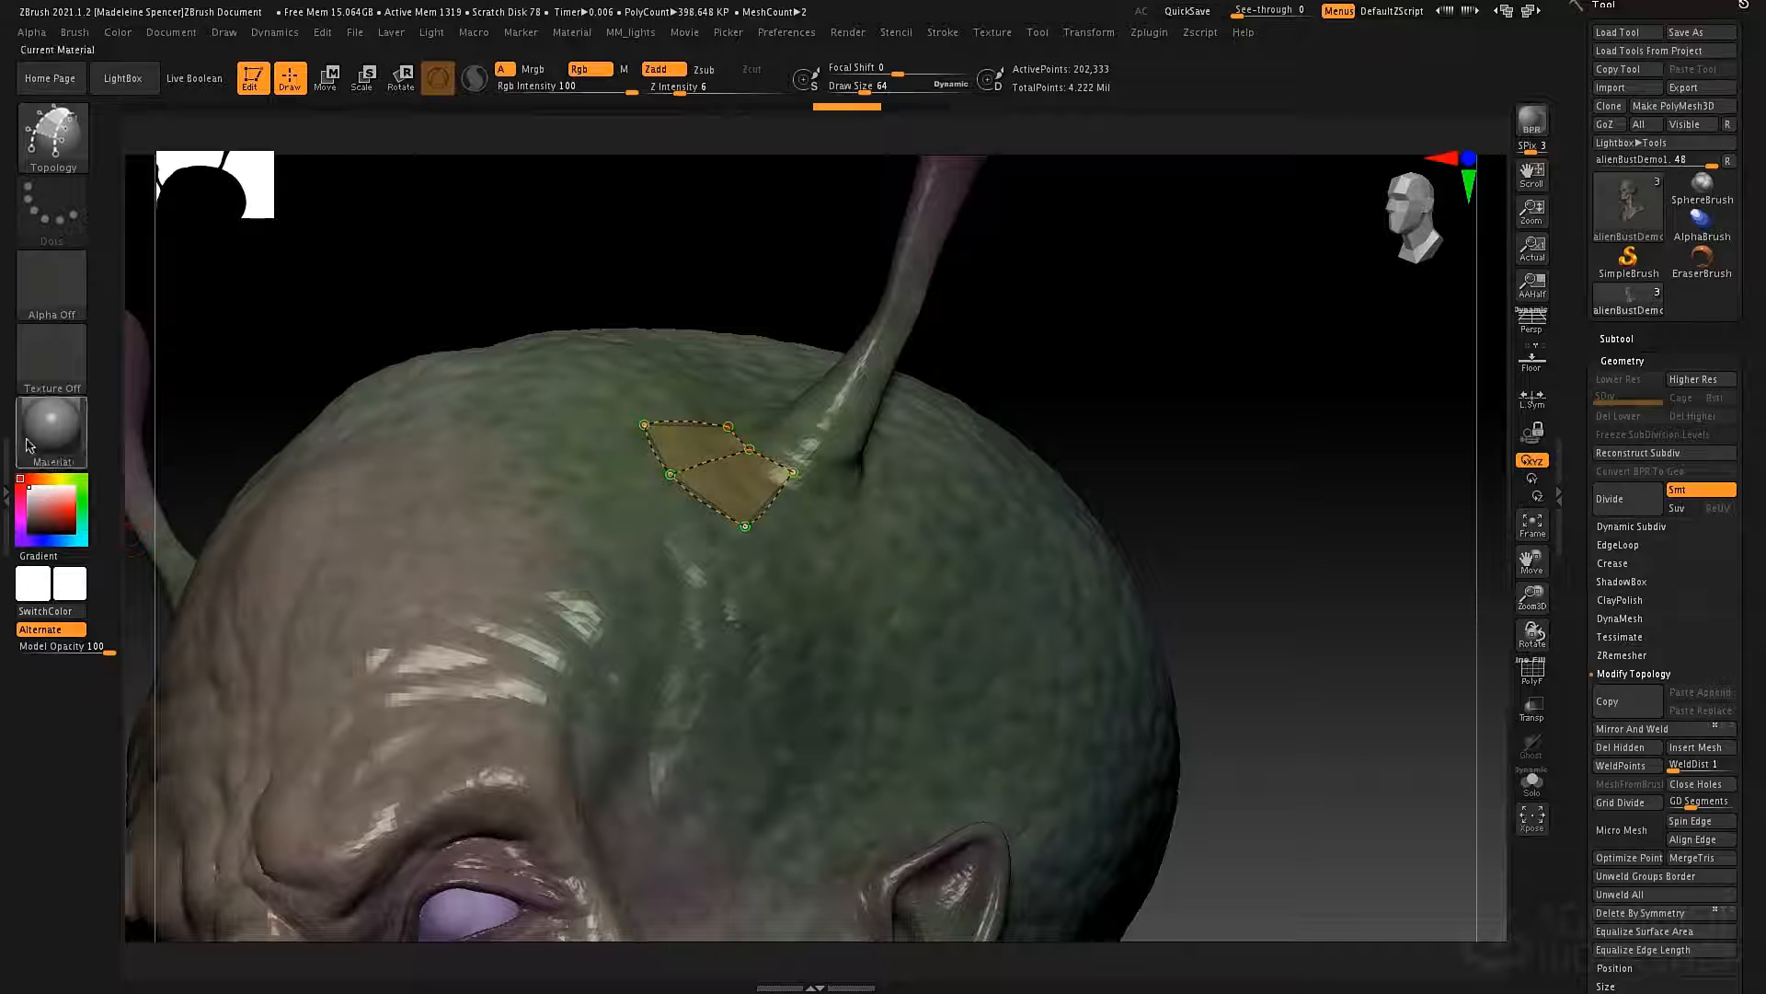
pyautogui.moveTo(962, 592); pyautogui.dragTo(907, 536)
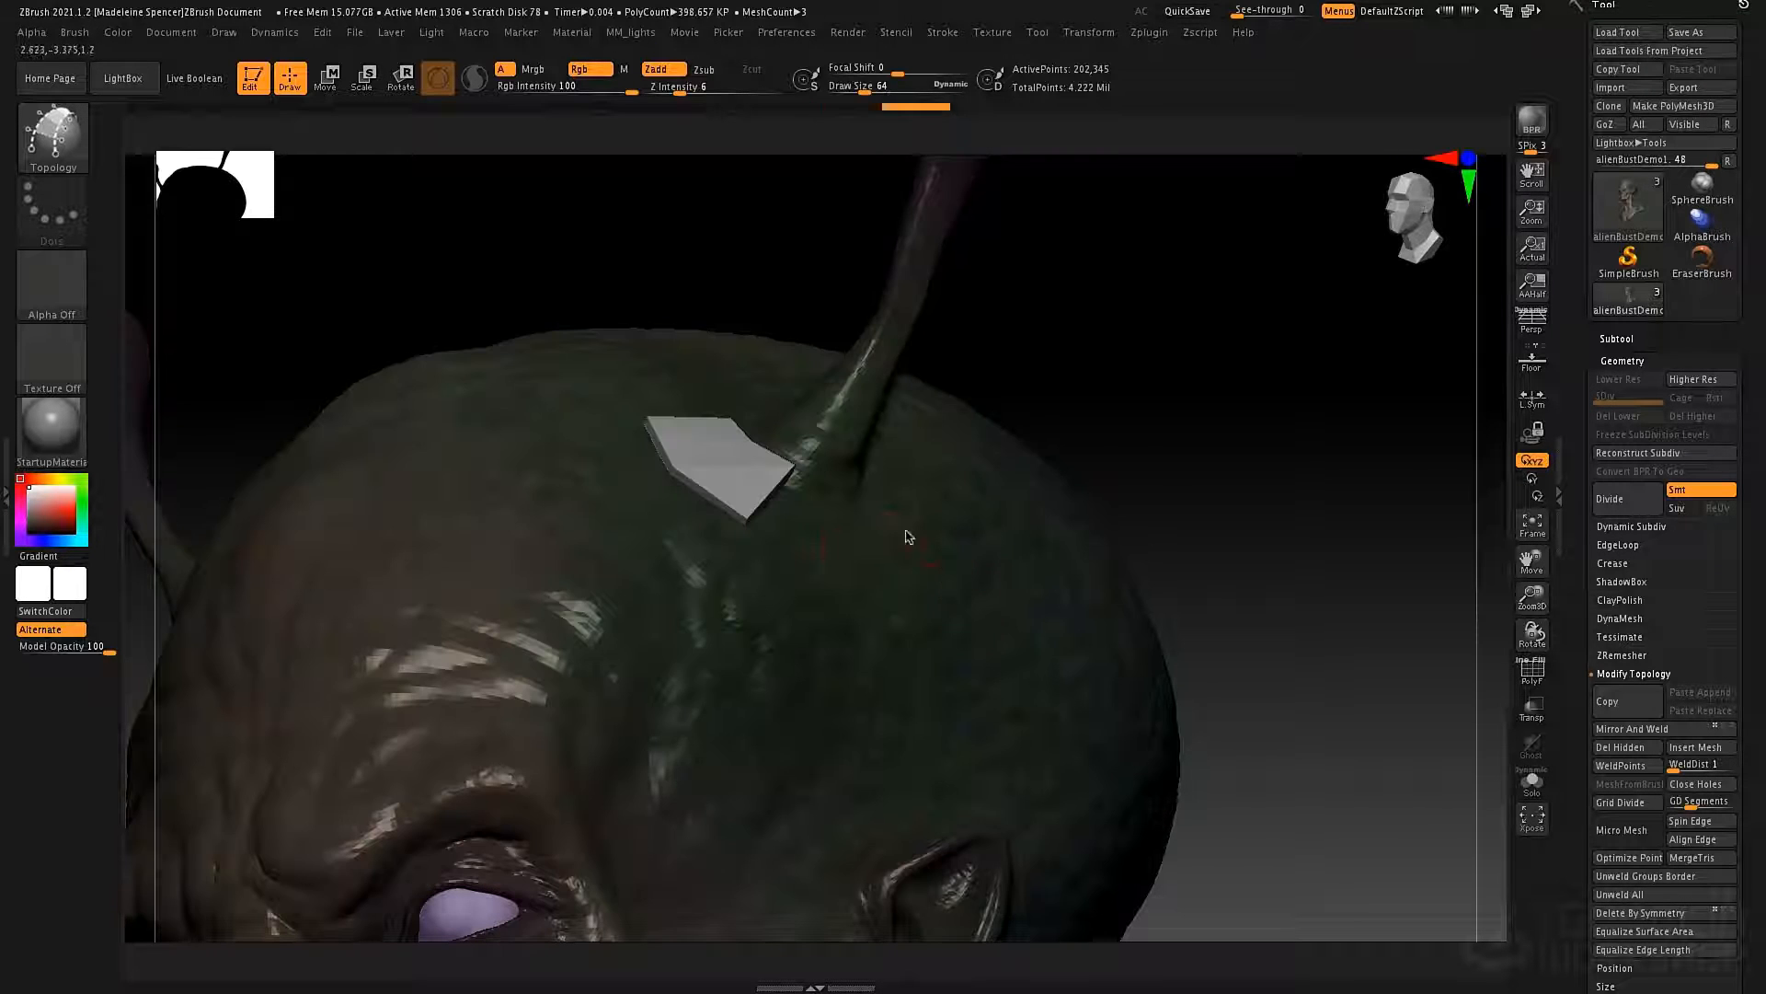
pyautogui.moveTo(845, 459); pyautogui.dragTo(889, 583, button='right')
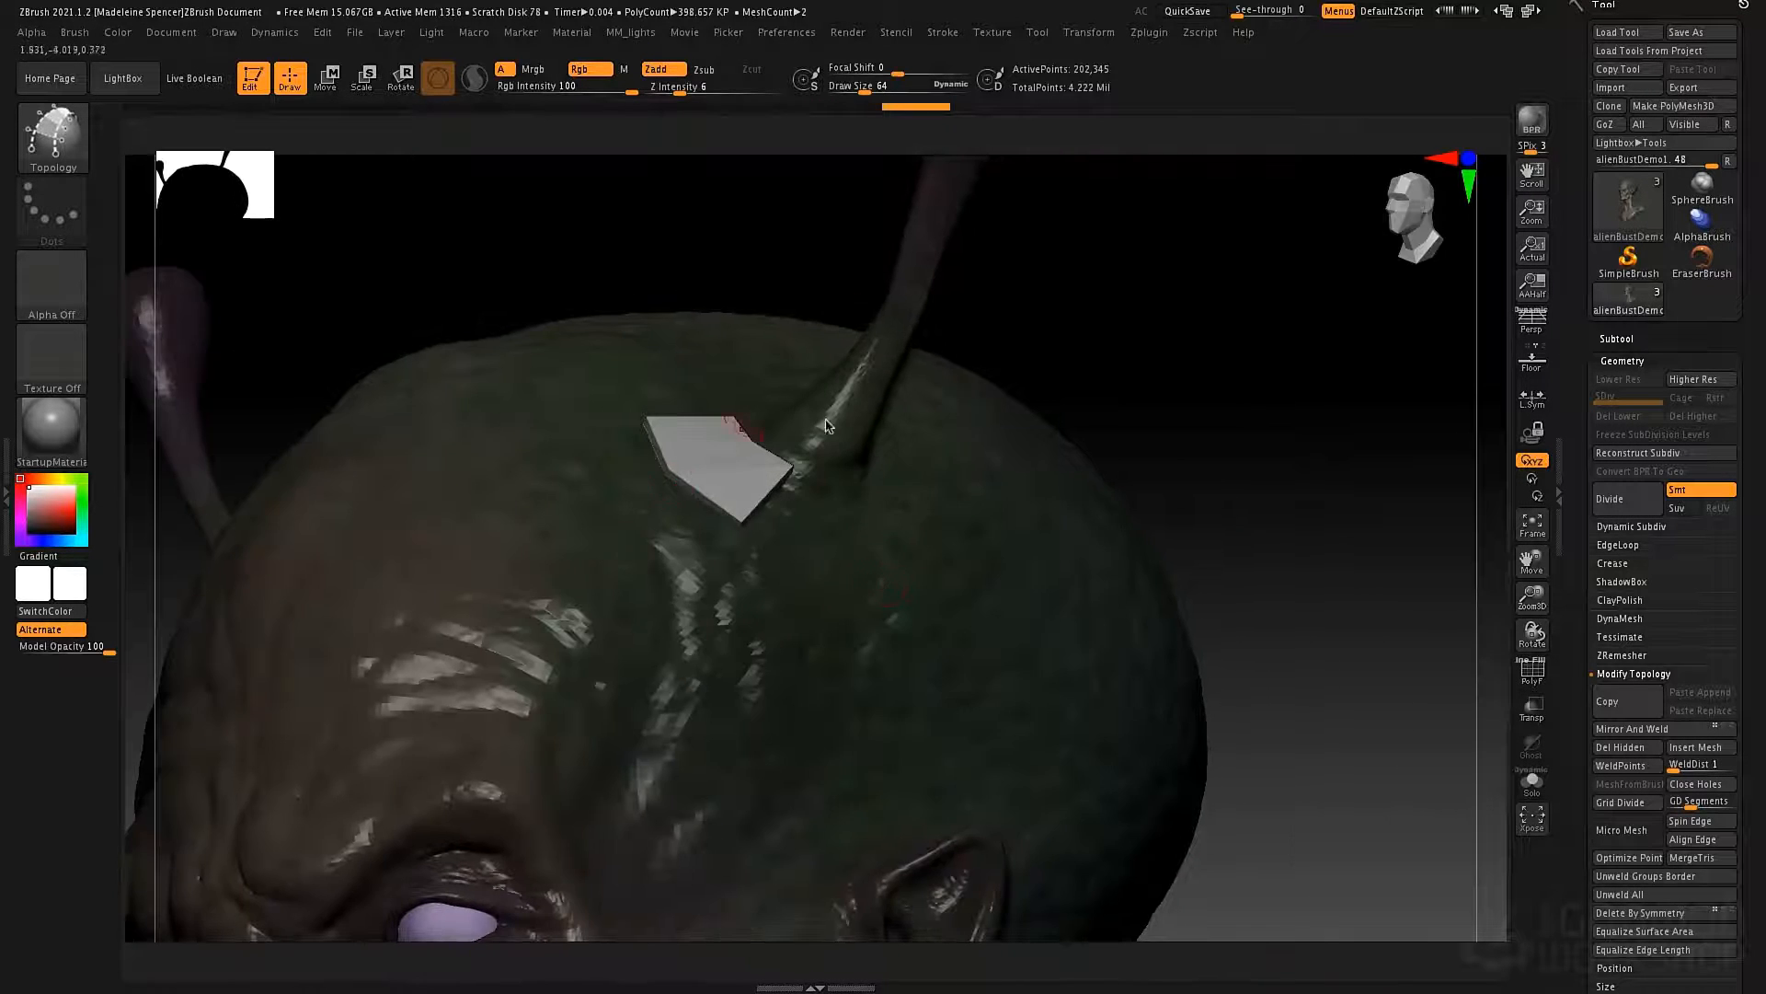
pyautogui.moveTo(711, 536); pyautogui.dragTo(675, 504, button='right')
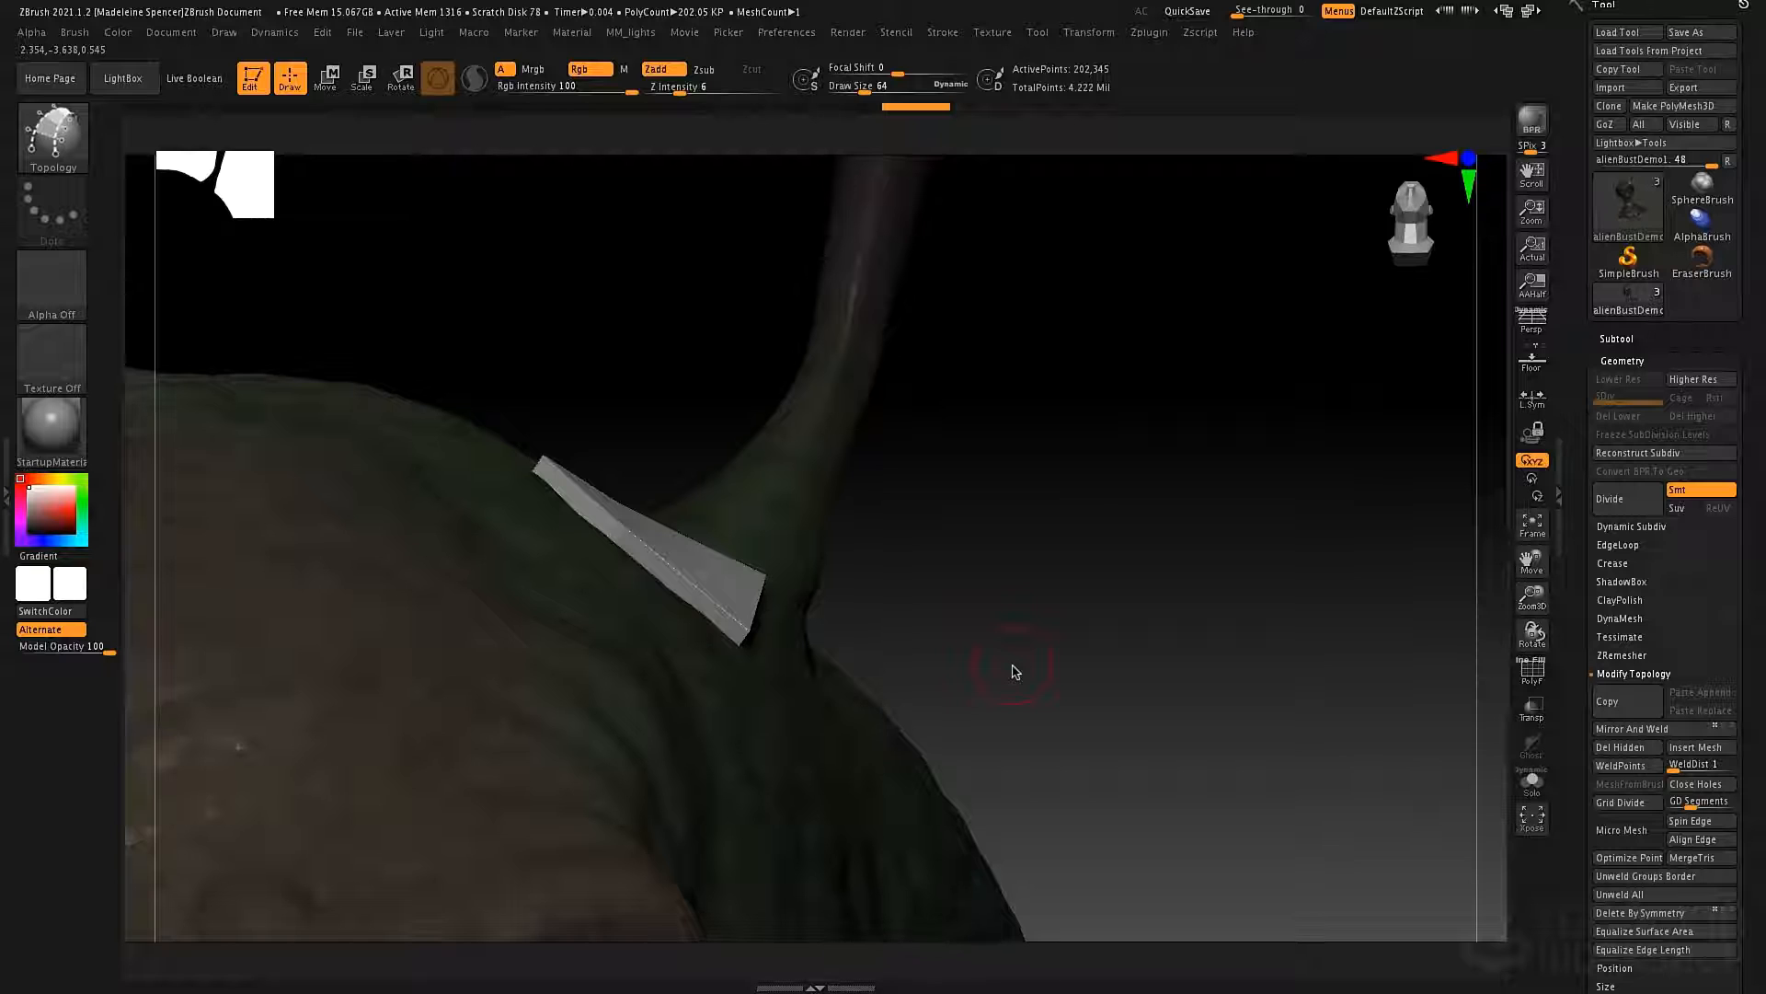
# Undo the thick patch and regenerate it from the topology curves with a Draw Size of 1.
pyautogui.hotkey('ctrl', 'z')
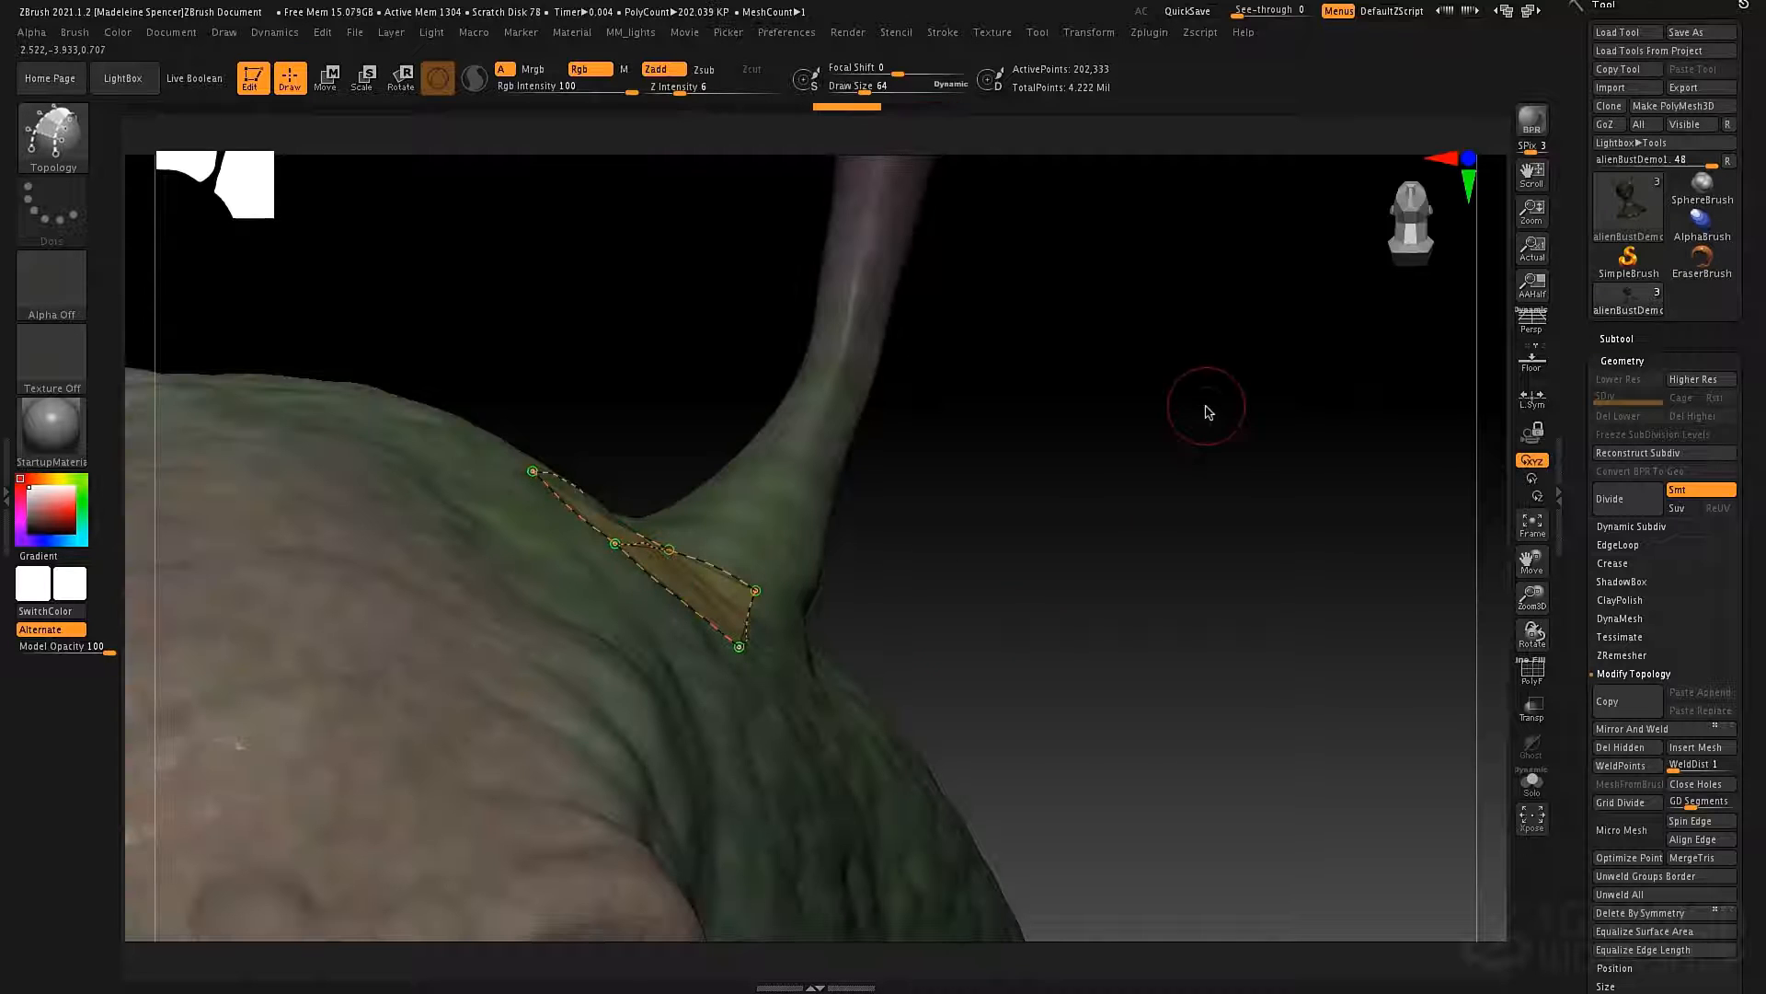
pyautogui.press('space')
pyautogui.moveTo(1205, 406); pyautogui.dragTo(1173, 412)
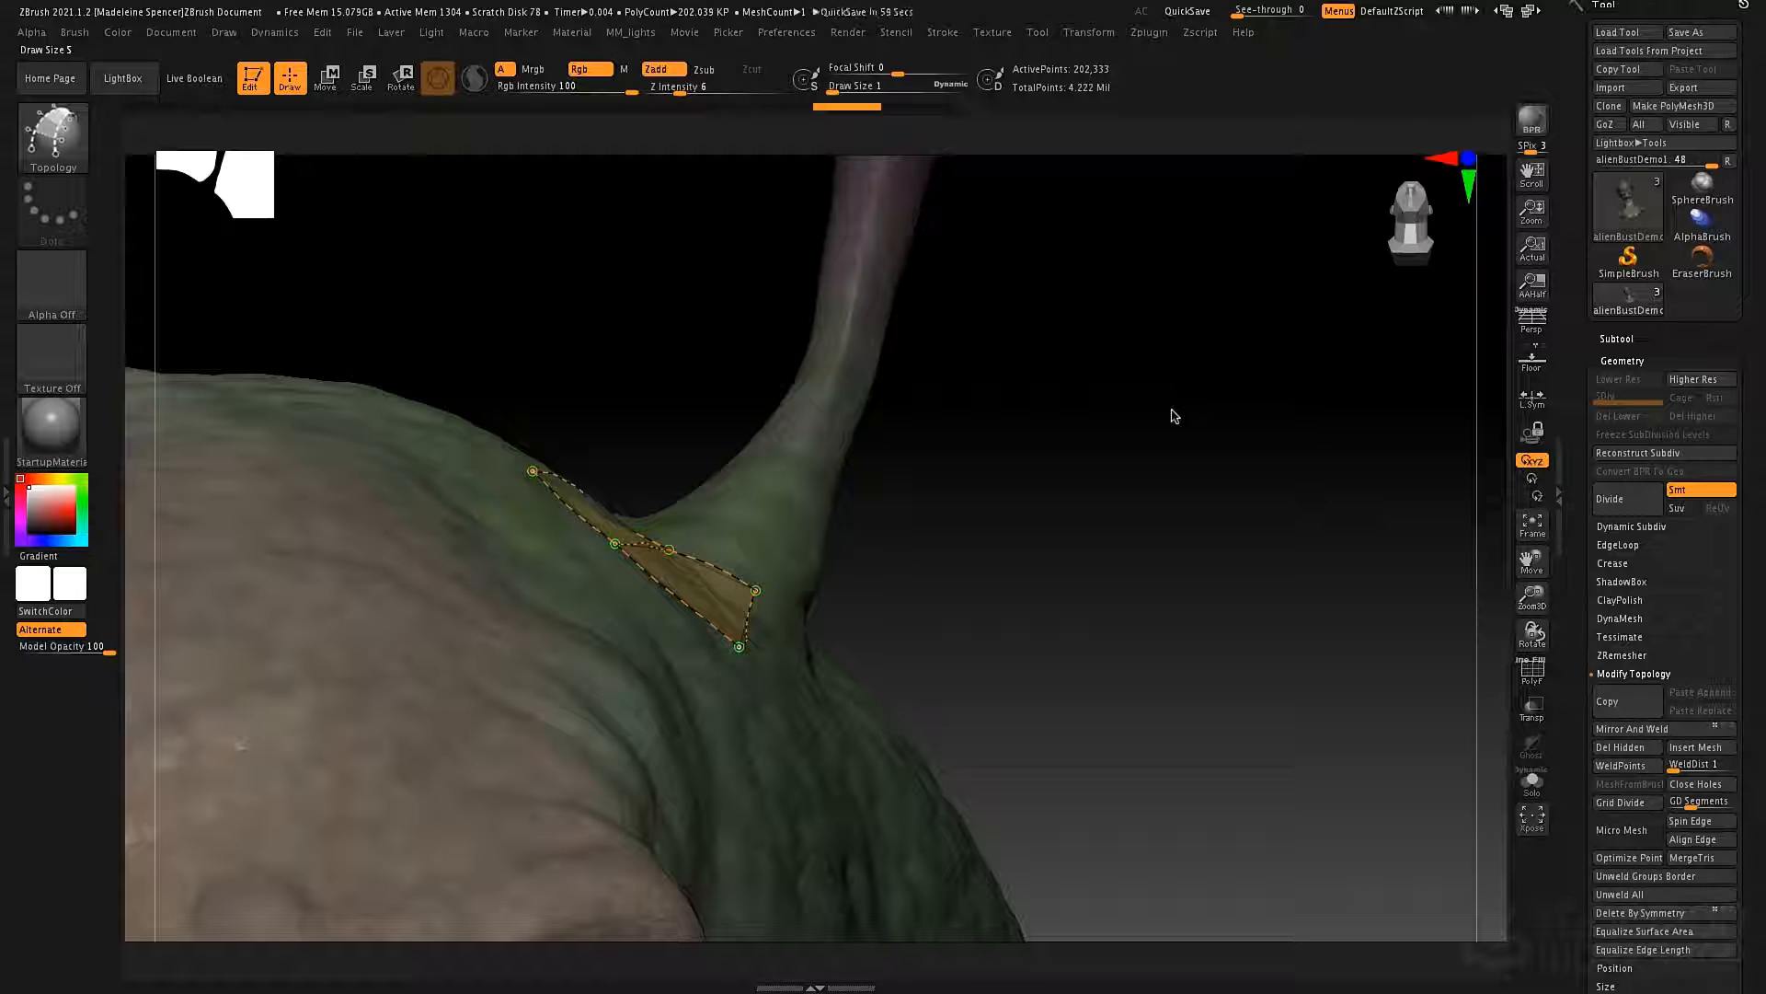
pyautogui.moveTo(1138, 517); pyautogui.dragTo(1141, 587)
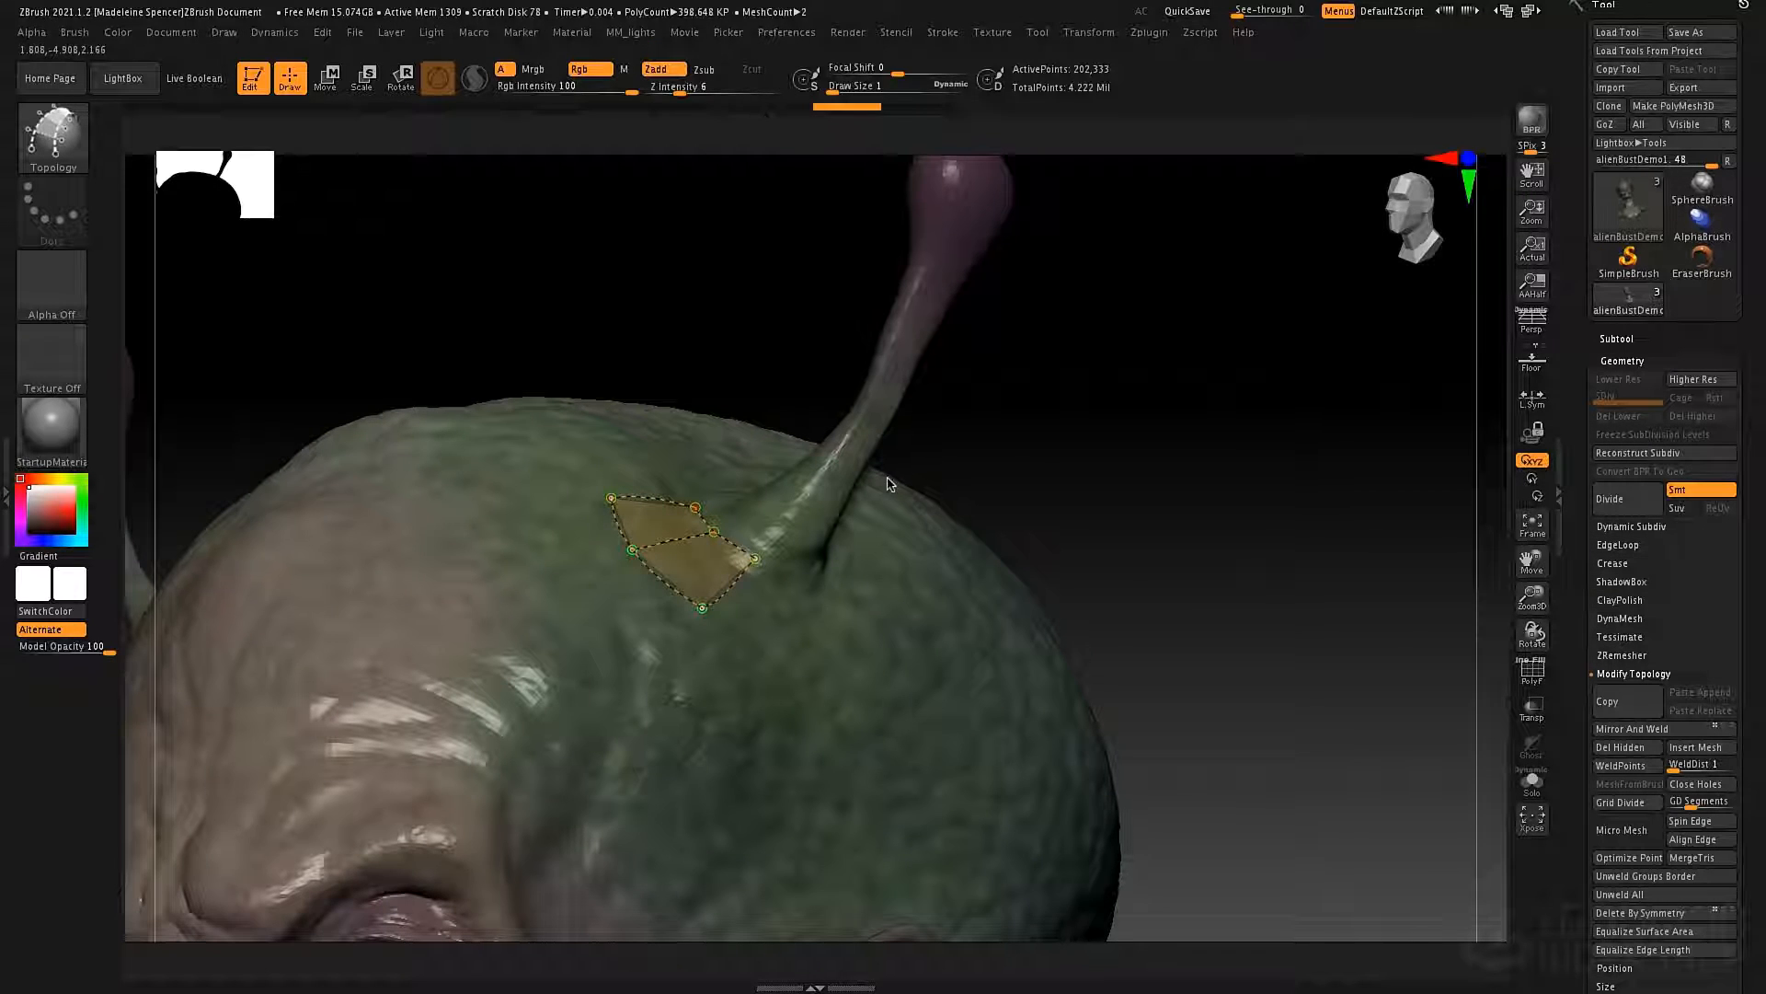
pyautogui.click(938, 611)
pyautogui.moveTo(1072, 494); pyautogui.dragTo(1093, 512)
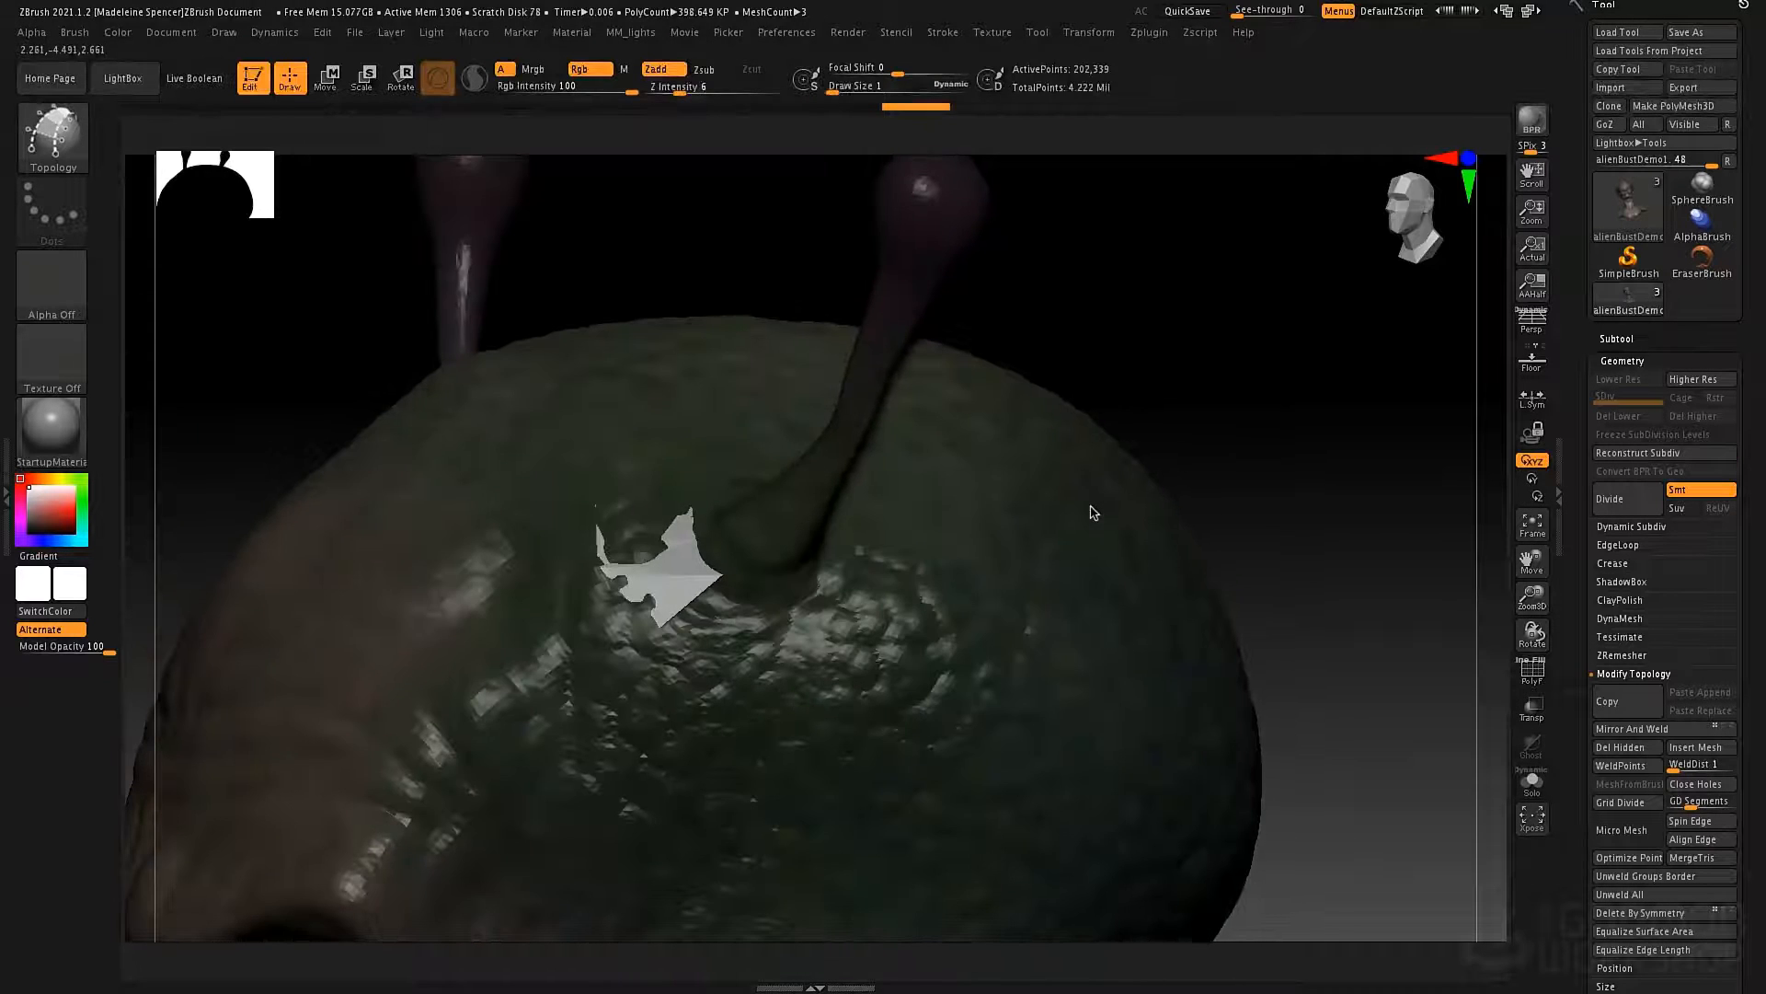
# Turn on the polygroup wireframe and isolate the two-face patch by hiding the head, antennae and other polygroups around it.
pyautogui.hotkey('shift', 'f')
pyautogui.moveTo(752, 468)
pyautogui.mouseDown(button='right')
pyautogui.moveTo(733, 470)
pyautogui.moveTo(767, 480)
pyautogui.moveTo(761, 441)
pyautogui.mouseUp(button='right')
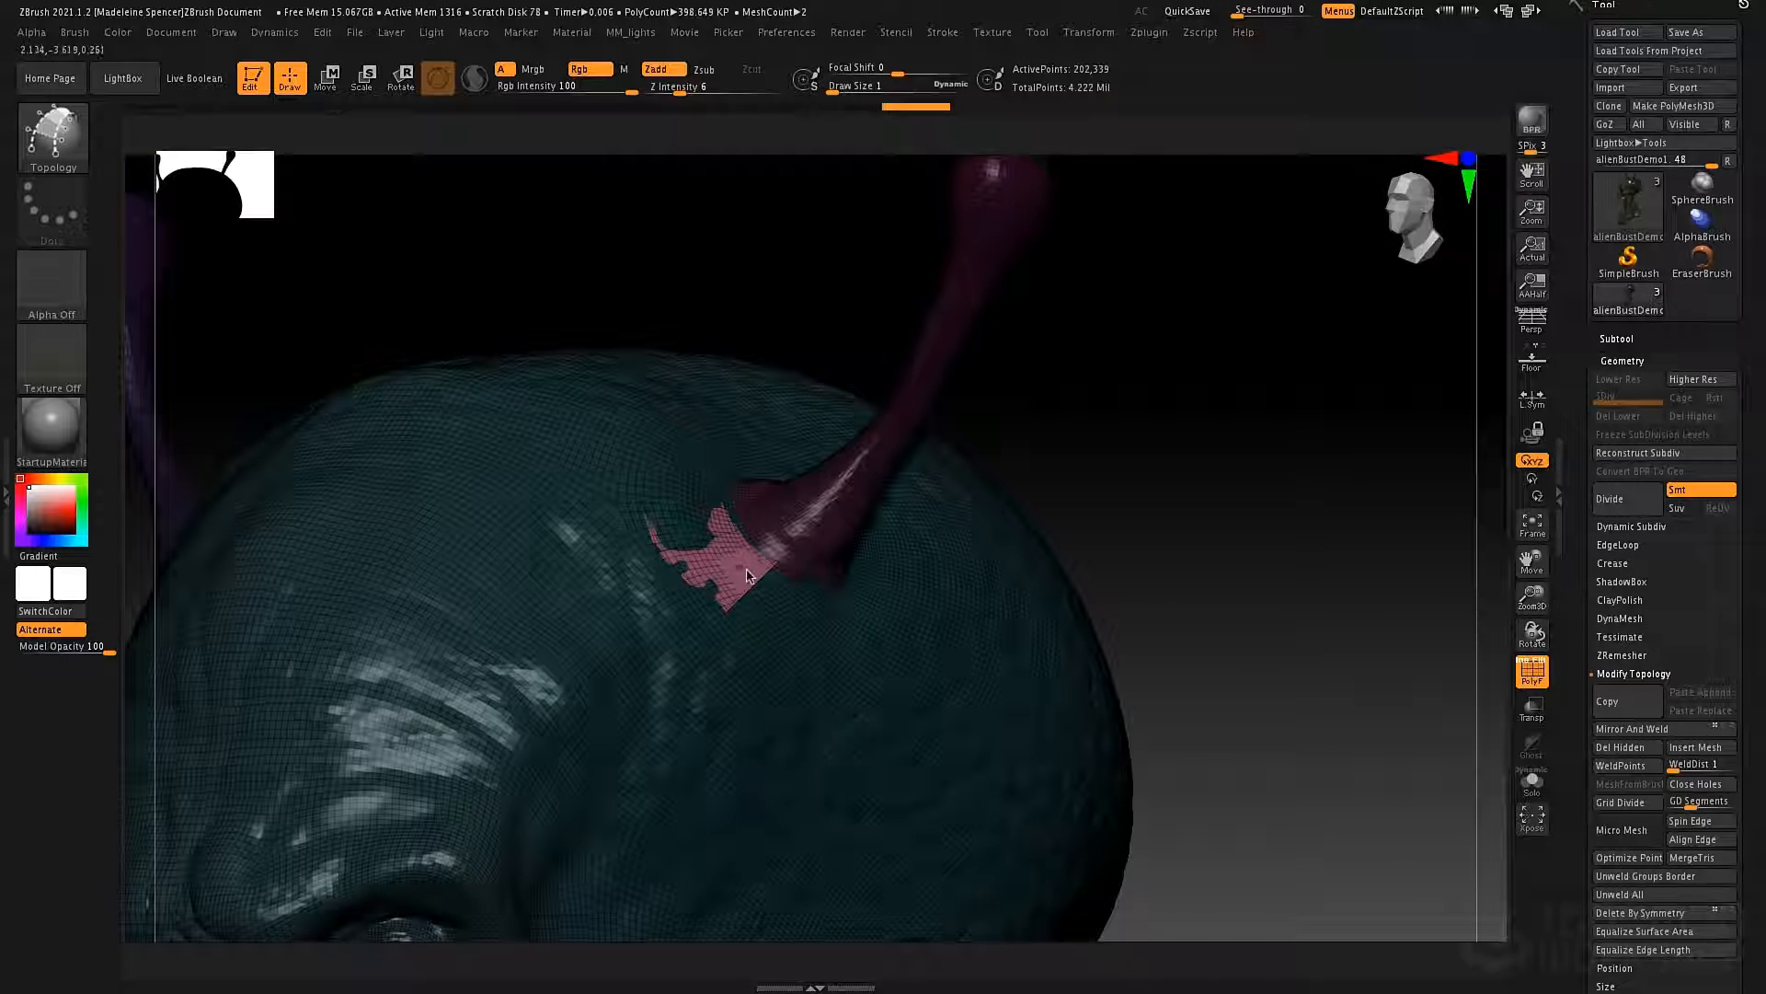
pyautogui.hotkey('ctrl', 'shift')
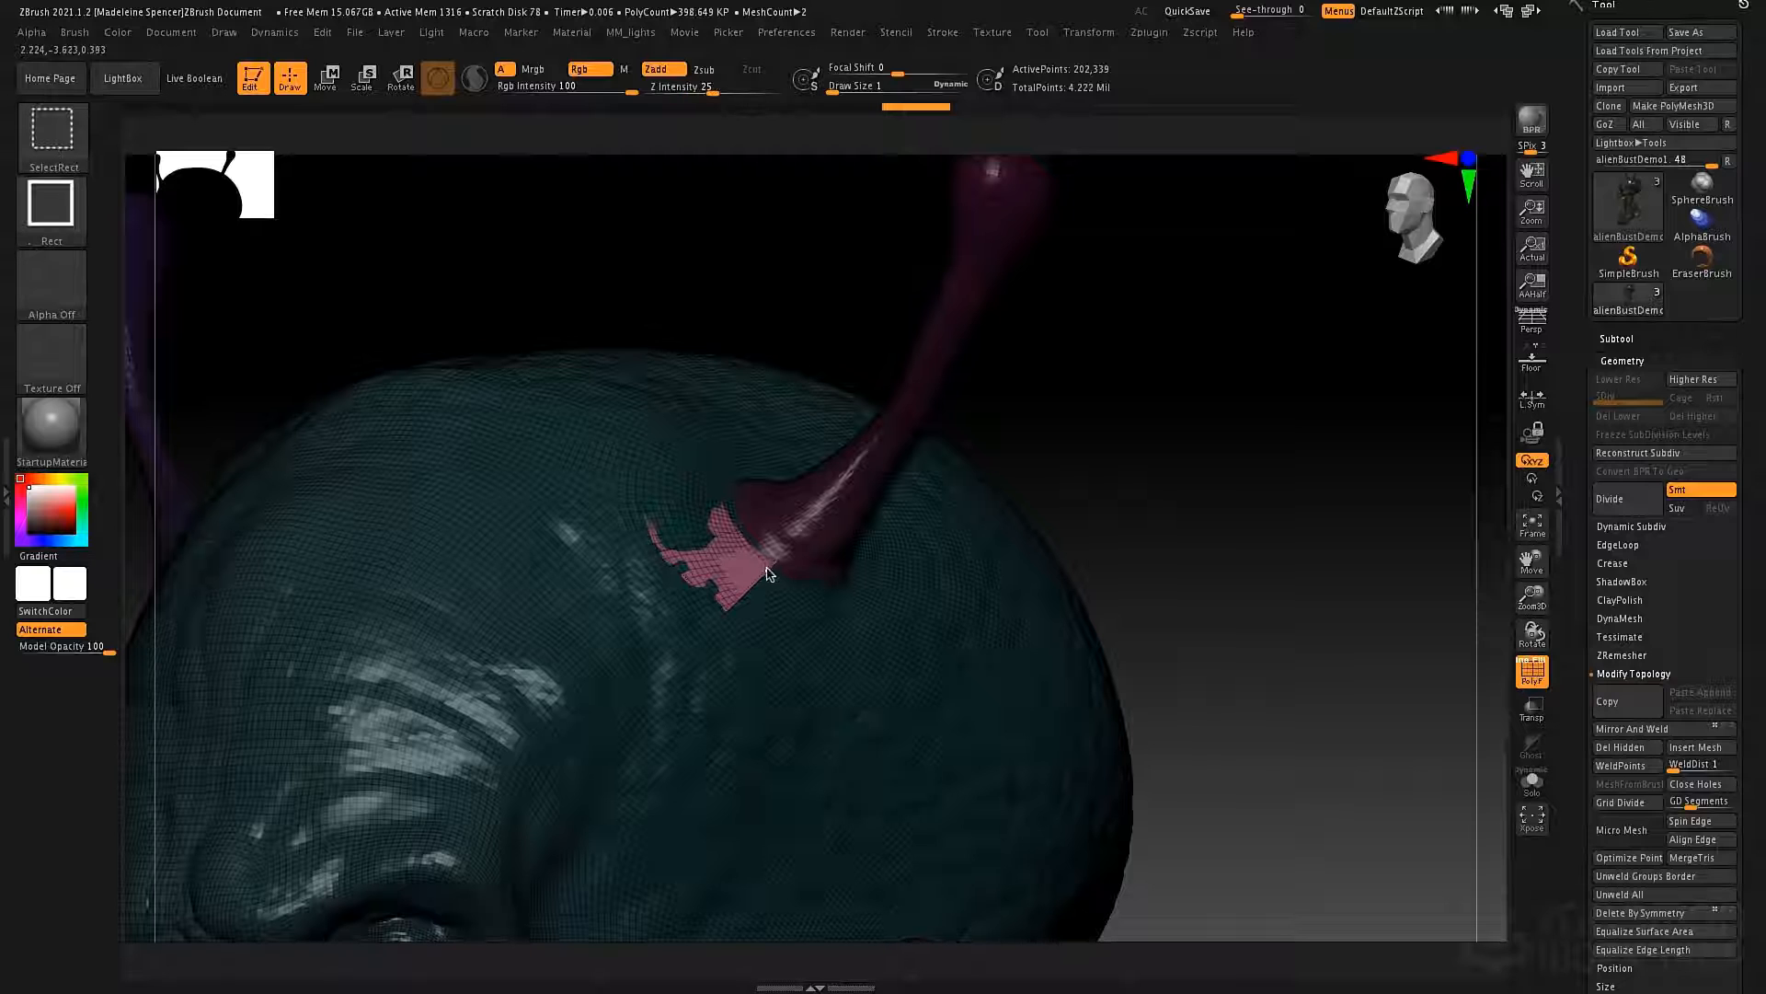
pyautogui.keyDown('ctrl'); pyautogui.keyDown('alt'); pyautogui.keyDown('shift'); pyautogui.click(769, 571); pyautogui.keyUp('shift'); pyautogui.keyUp('alt'); pyautogui.keyUp('ctrl')
pyautogui.keyDown('ctrl'); pyautogui.keyDown('shift'); pyautogui.click(737, 574); pyautogui.keyUp('shift'); pyautogui.keyUp('ctrl')
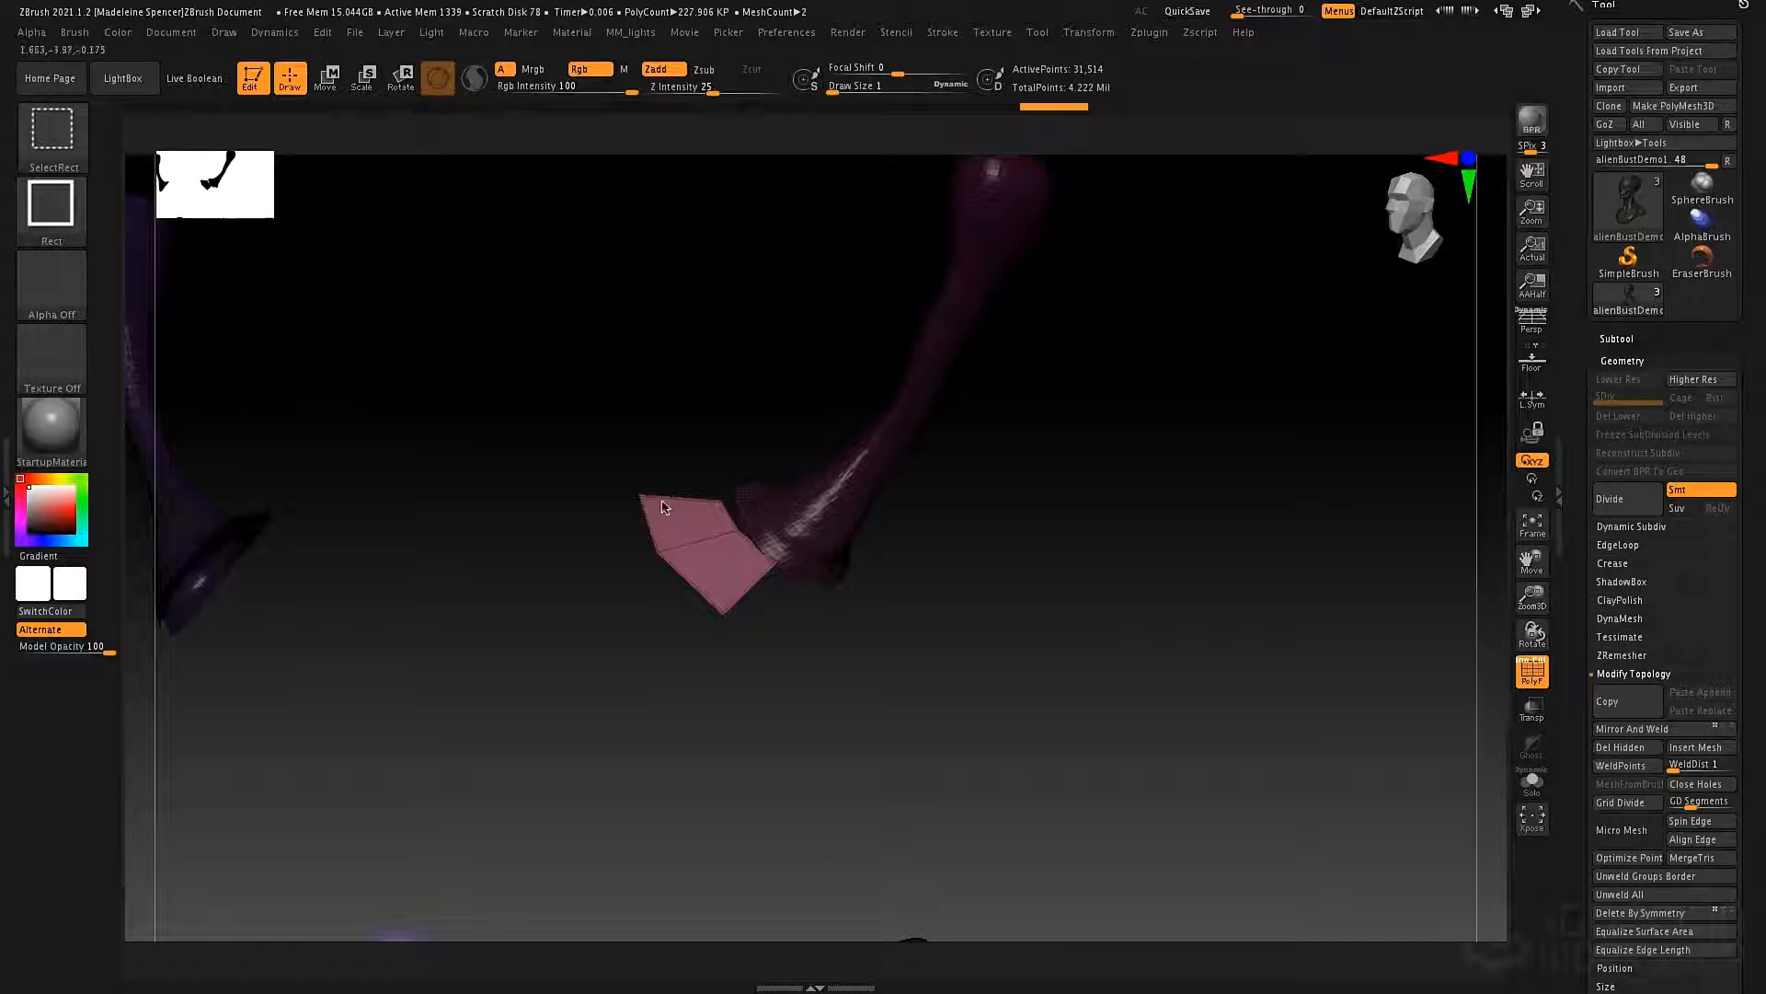
pyautogui.keyDown('ctrl'); pyautogui.keyDown('alt'); pyautogui.keyDown('shift'); pyautogui.click(814, 506); pyautogui.keyUp('shift'); pyautogui.keyUp('alt'); pyautogui.keyUp('ctrl')
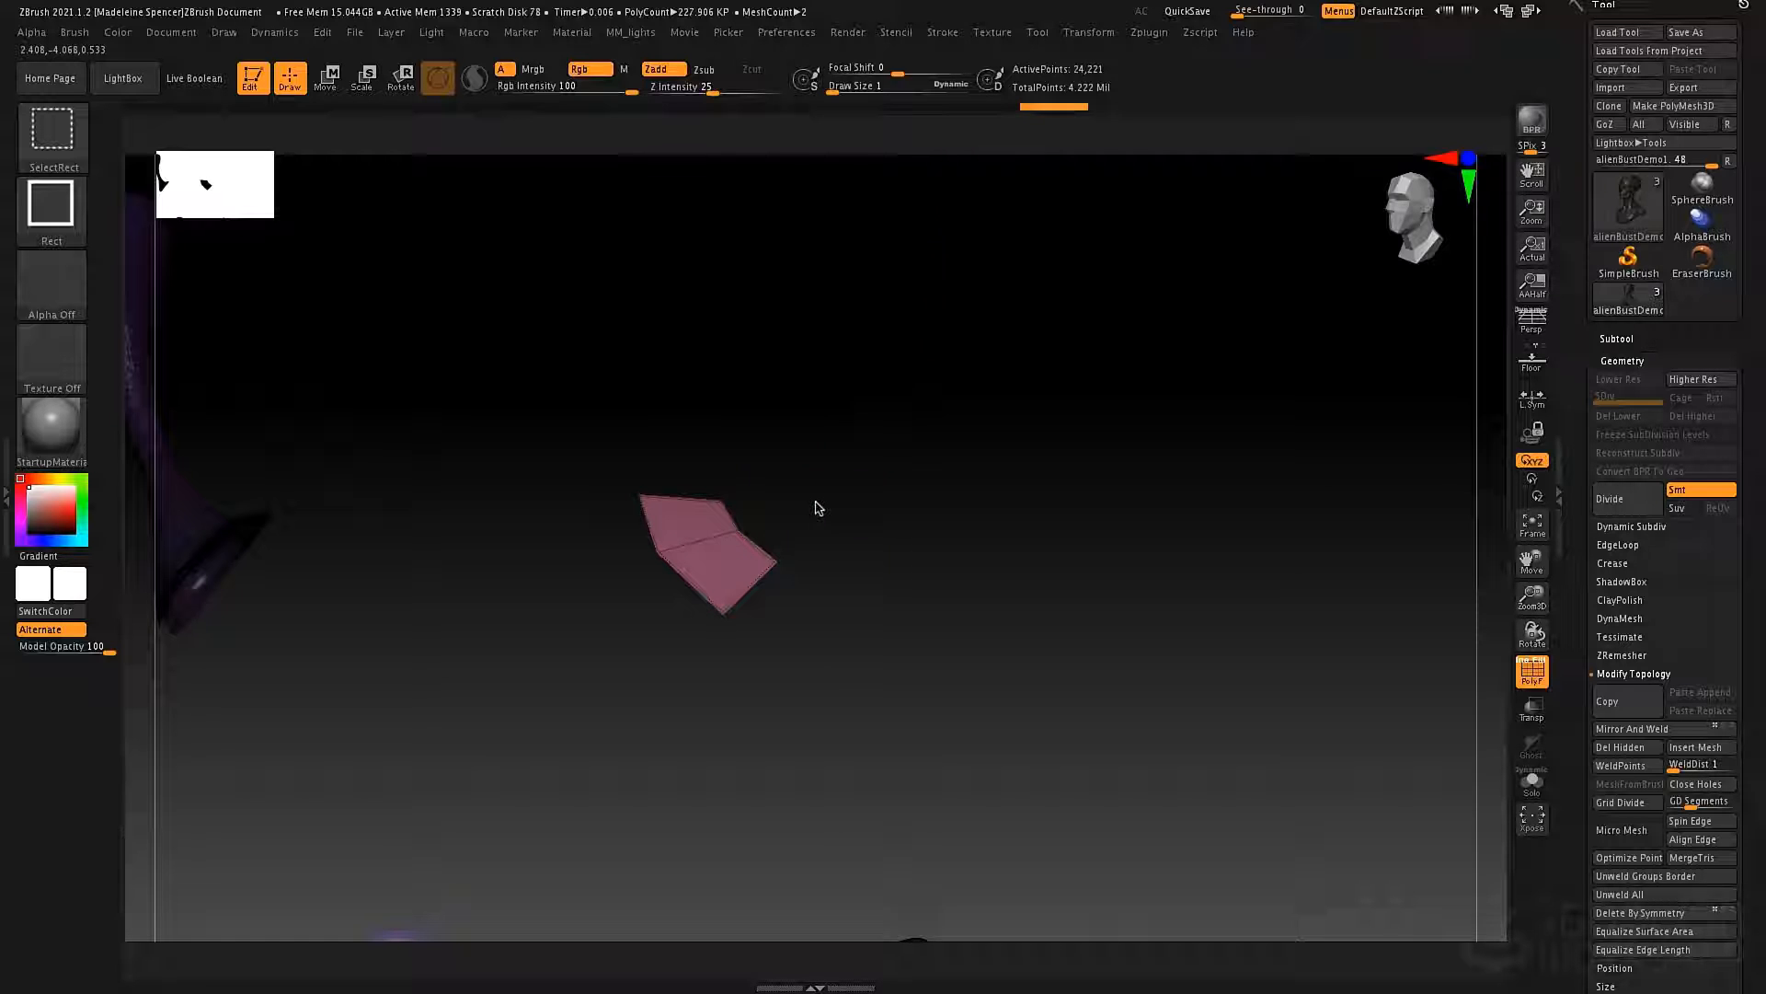
pyautogui.keyDown('ctrl'); pyautogui.keyDown('shift'); pyautogui.click(228, 545); pyautogui.keyUp('shift'); pyautogui.keyUp('ctrl')
pyautogui.keyDown('alt'); pyautogui.moveTo(889, 540); pyautogui.dragTo(862, 378); pyautogui.keyUp('alt')
pyautogui.keyDown('ctrl'); pyautogui.keyDown('shift'); pyautogui.click(582, 642); pyautogui.keyUp('shift'); pyautogui.keyUp('ctrl')
pyautogui.keyDown('ctrl'); pyautogui.keyDown('shift'); pyautogui.click(339, 686); pyautogui.keyUp('shift'); pyautogui.keyUp('ctrl')
pyautogui.keyDown('alt'); pyautogui.moveTo(713, 474); pyautogui.dragTo(520, 408); pyautogui.keyUp('alt')
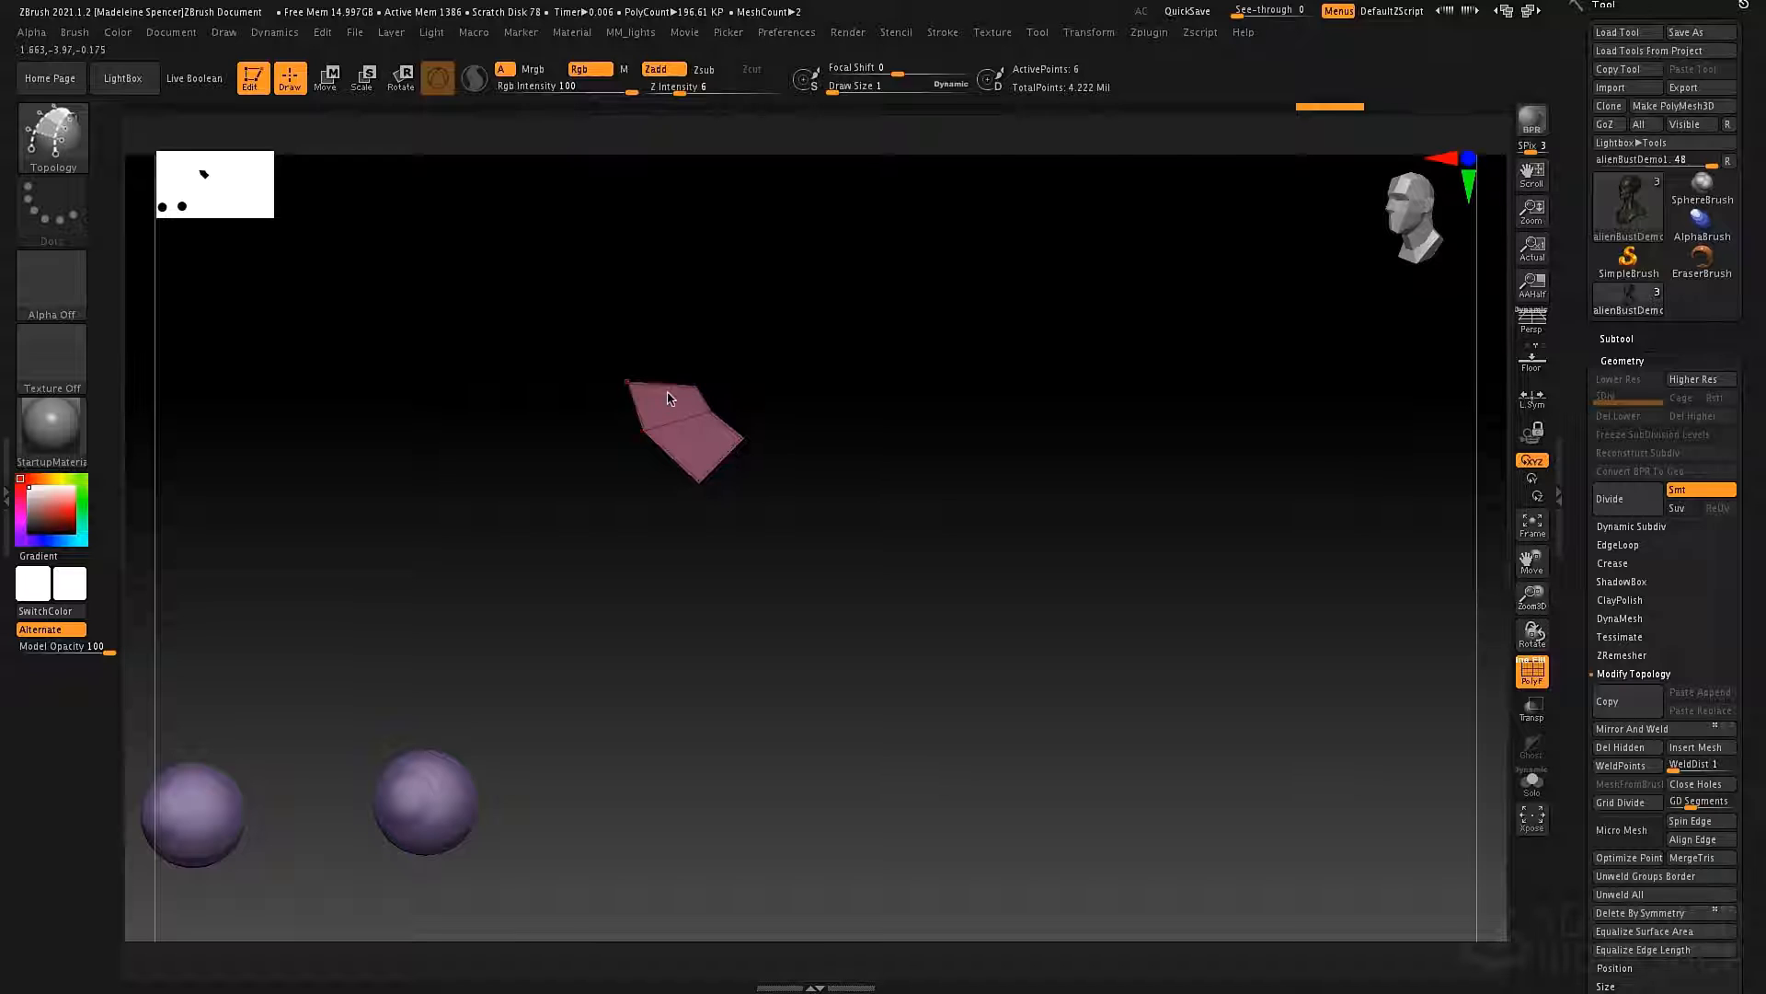
# Delete the hidden geometry of the alienBustDemo1 subtool, keeping only the new patch.
pyautogui.click(1617, 338)
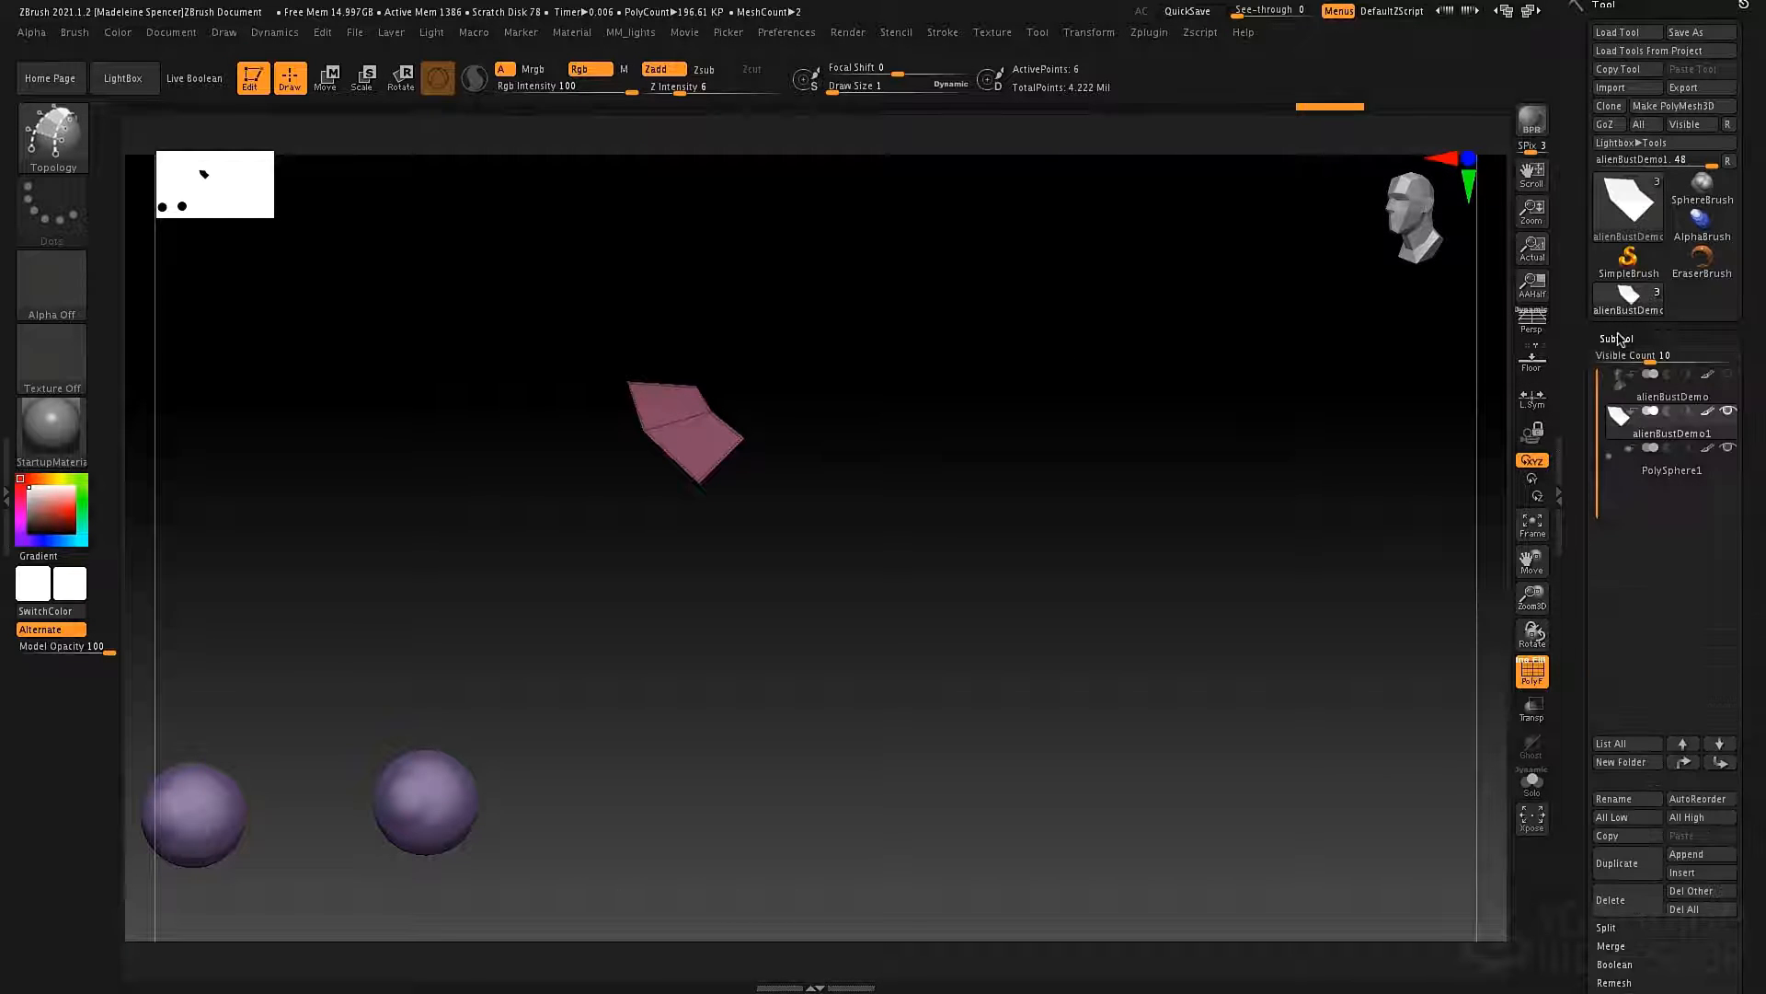
pyautogui.click(1612, 928)
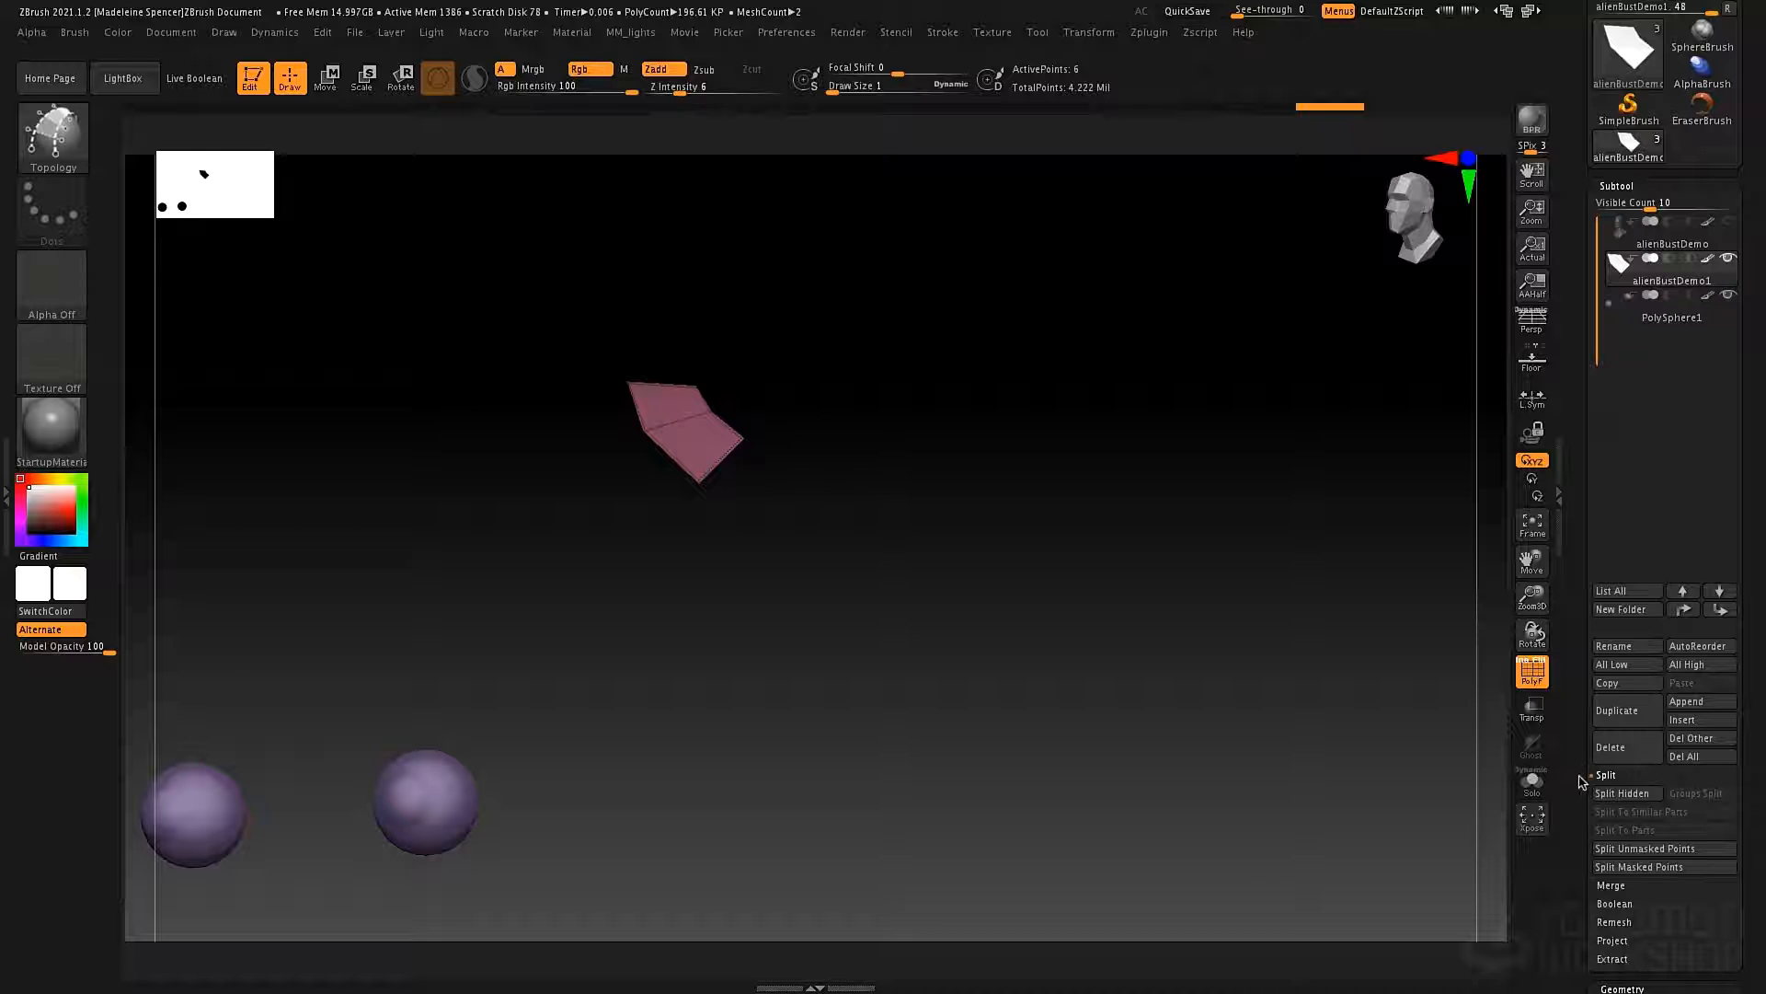
pyautogui.scroll(-5, 1582, 782)
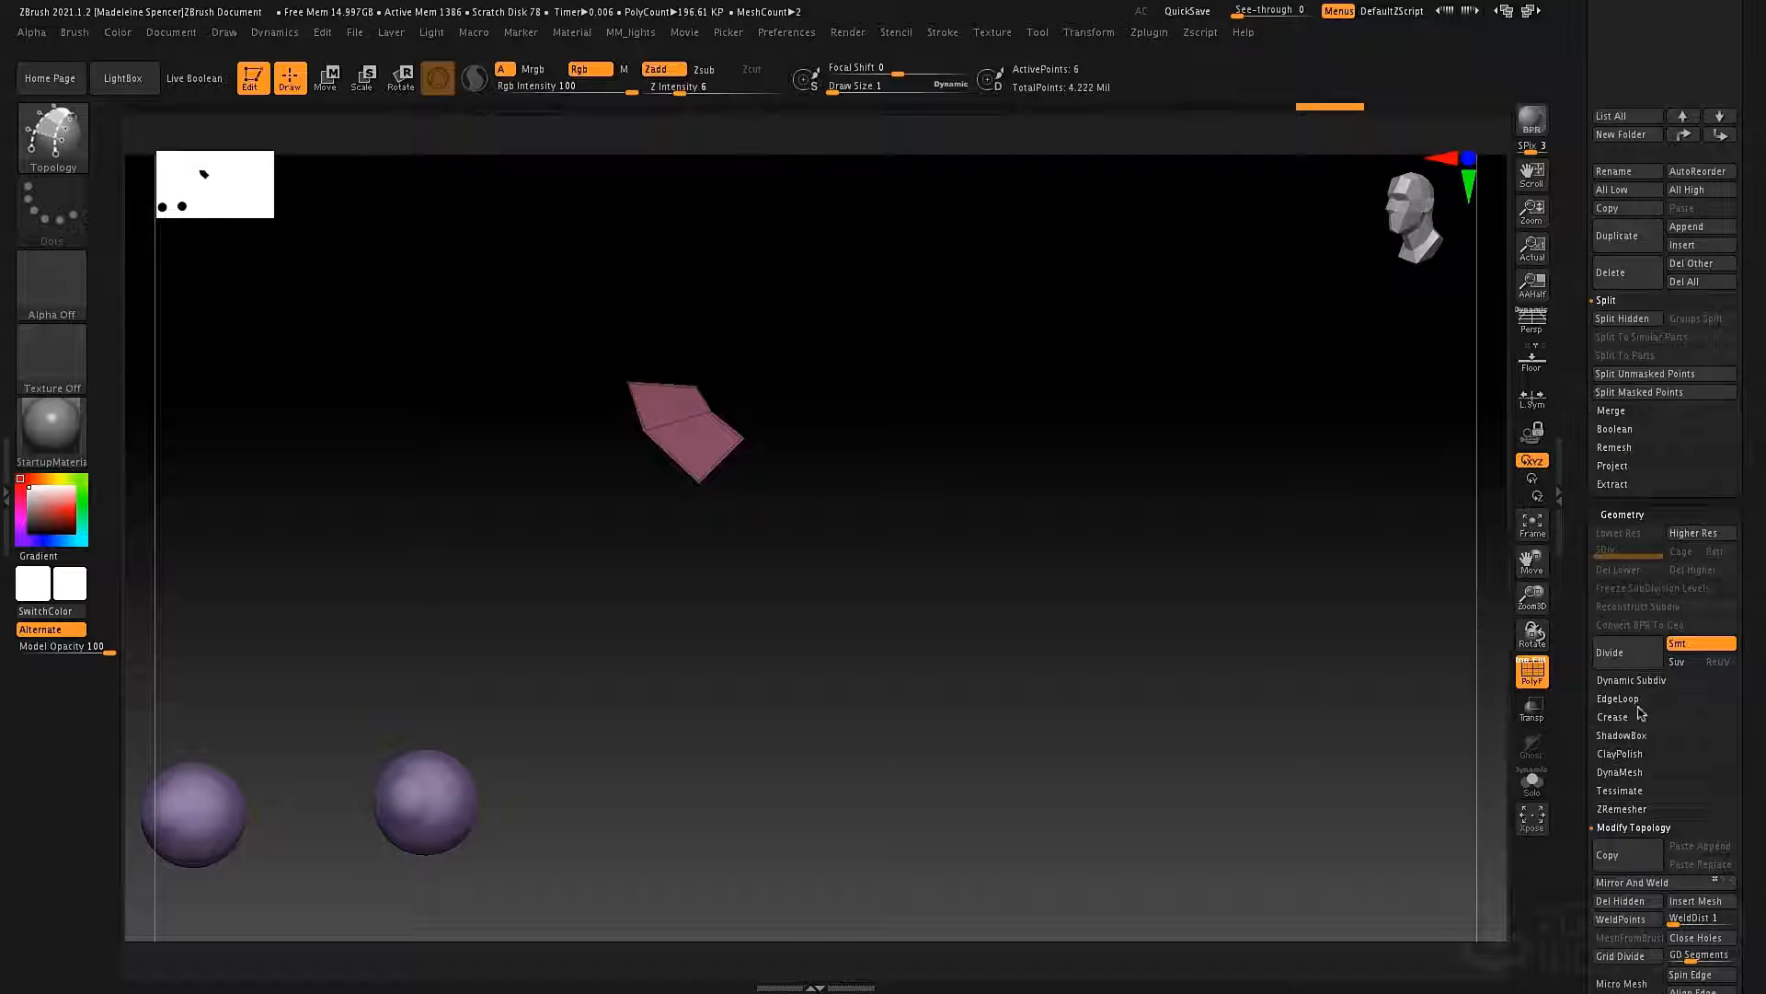
pyautogui.click(1619, 901)
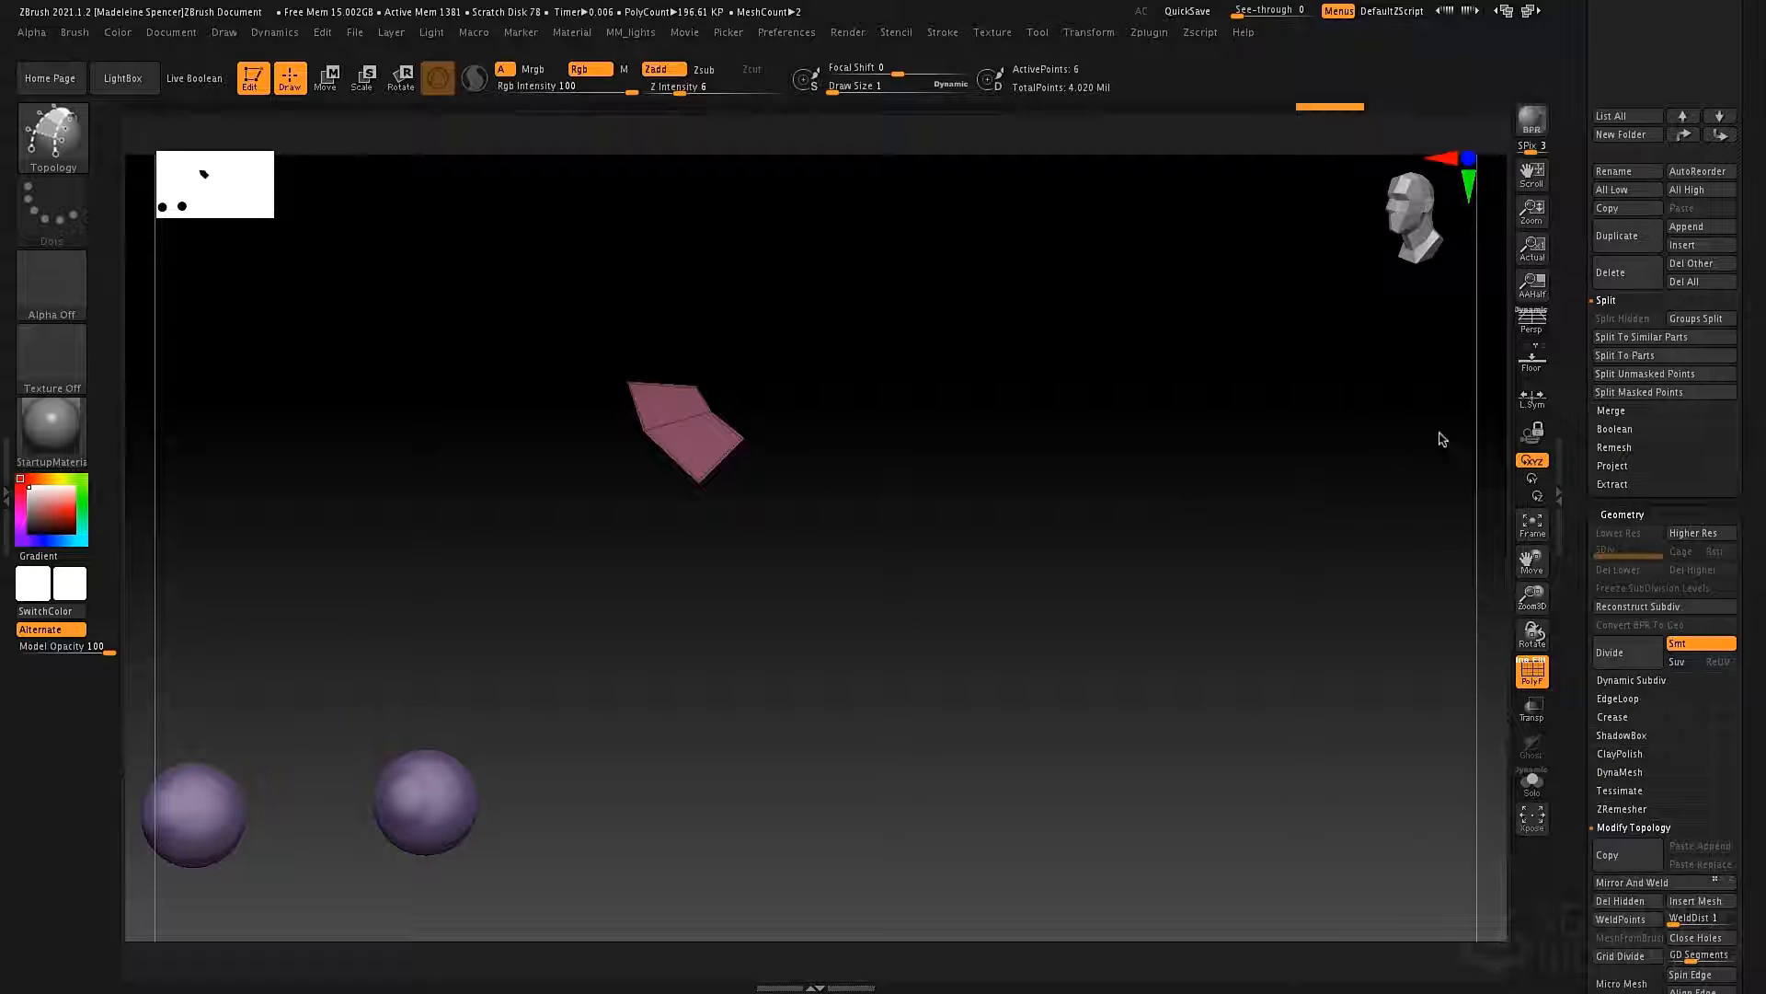
# Make the original alienBustDemo subtool visible again and check the patch against the head.
pyautogui.scroll(6, 1567, 781)
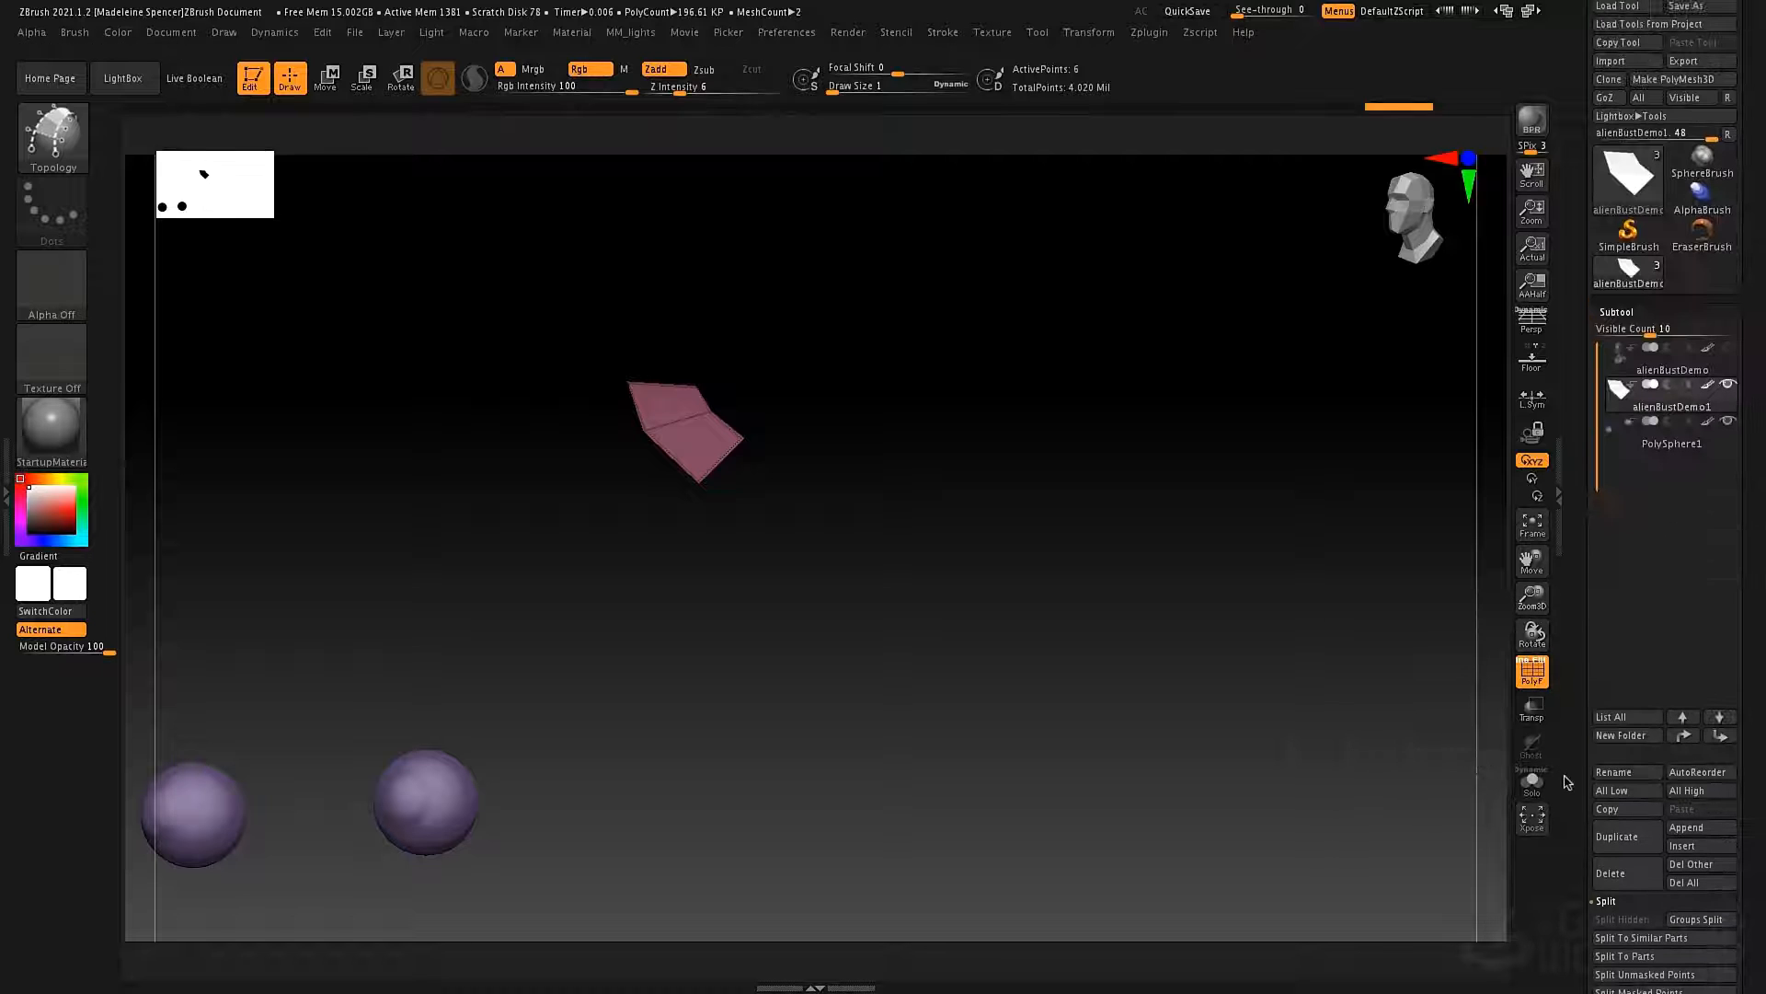
pyautogui.scroll(1, 1566, 781)
pyautogui.click(1728, 380)
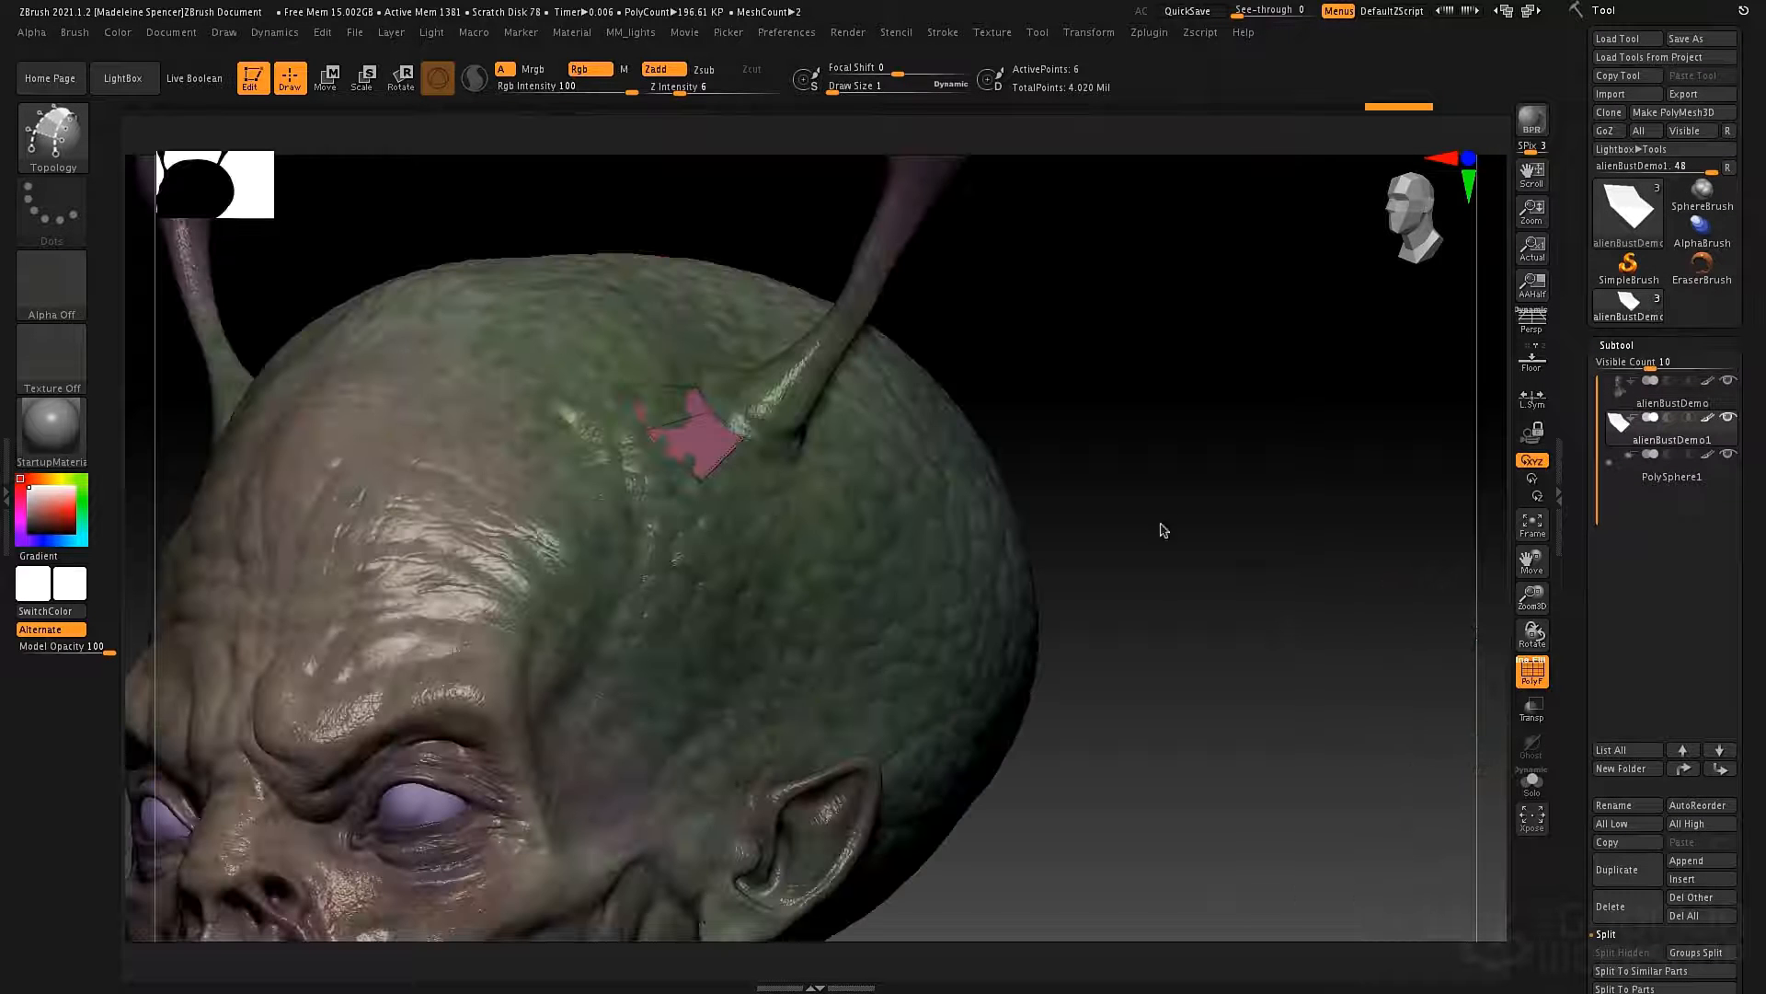
pyautogui.keyDown('alt'); pyautogui.moveTo(1183, 561); pyautogui.dragTo(1203, 481); pyautogui.keyUp('alt')
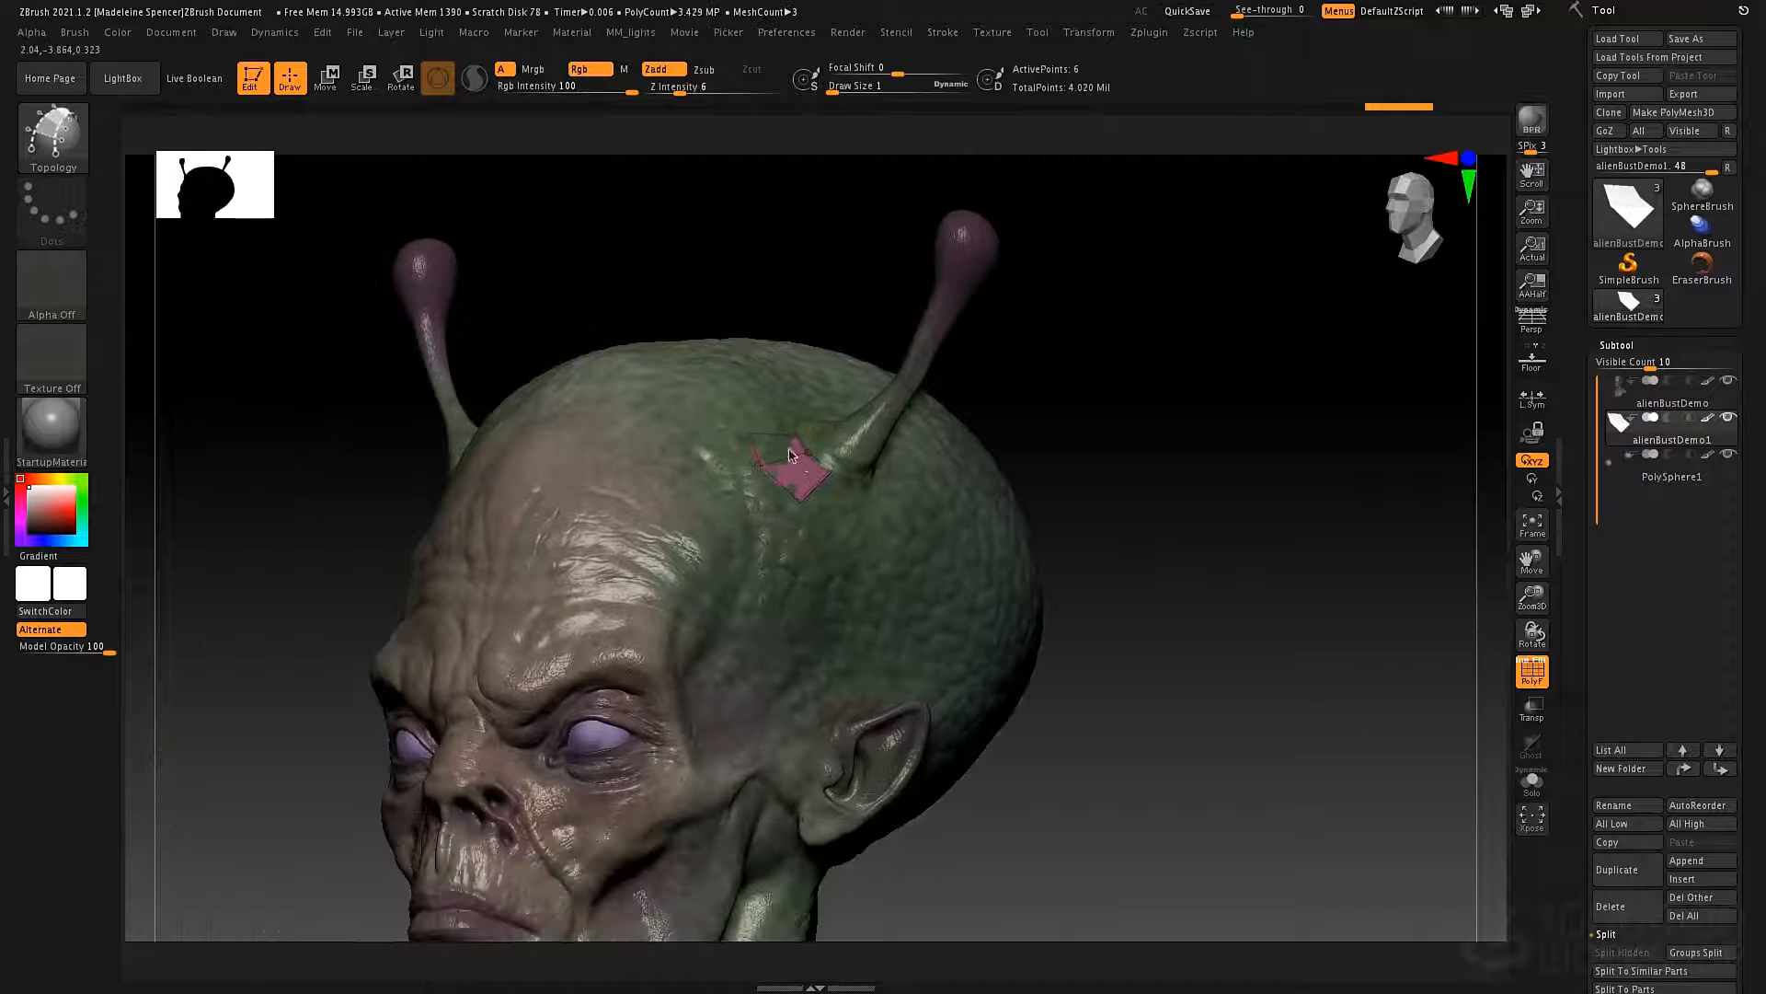
pyautogui.keyDown('alt'); pyautogui.moveTo(1292, 425); pyautogui.dragTo(1249, 365); pyautogui.keyUp('alt')
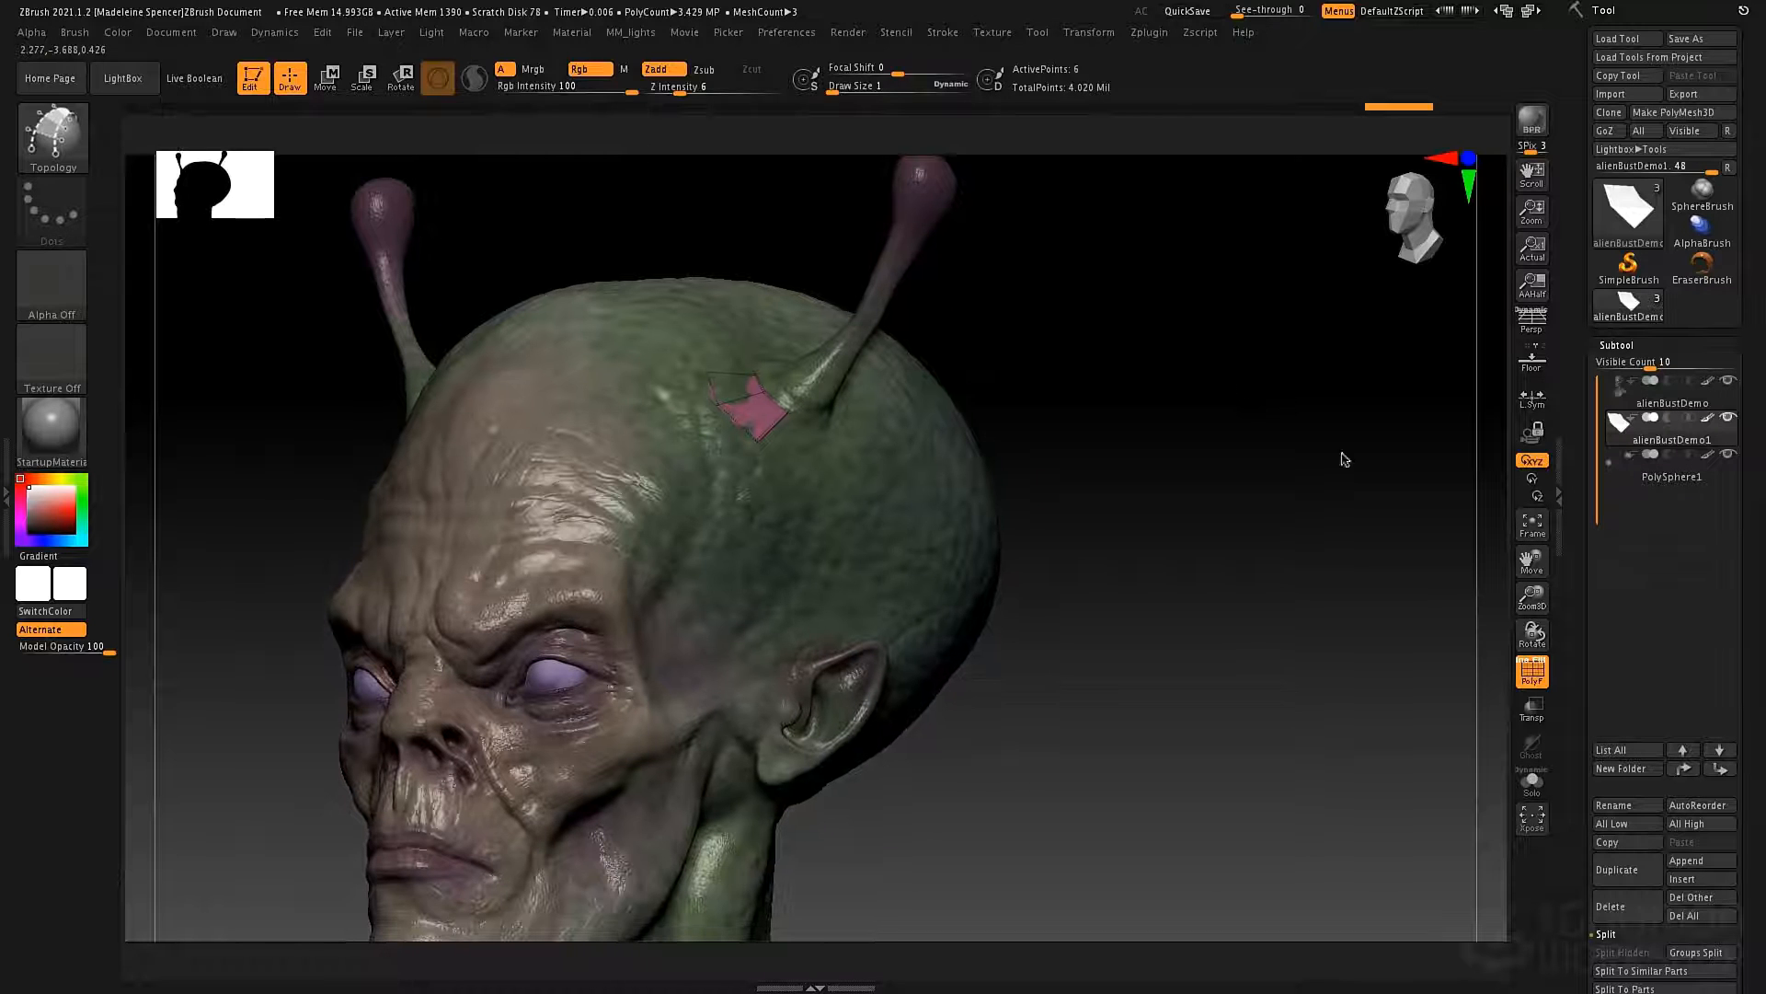
# Turn off double-sided display for the patch, solo it, and examine which way its faces point.
pyautogui.moveTo(1568, 830); pyautogui.dragTo(1590, 575)
pyautogui.click(1607, 576)
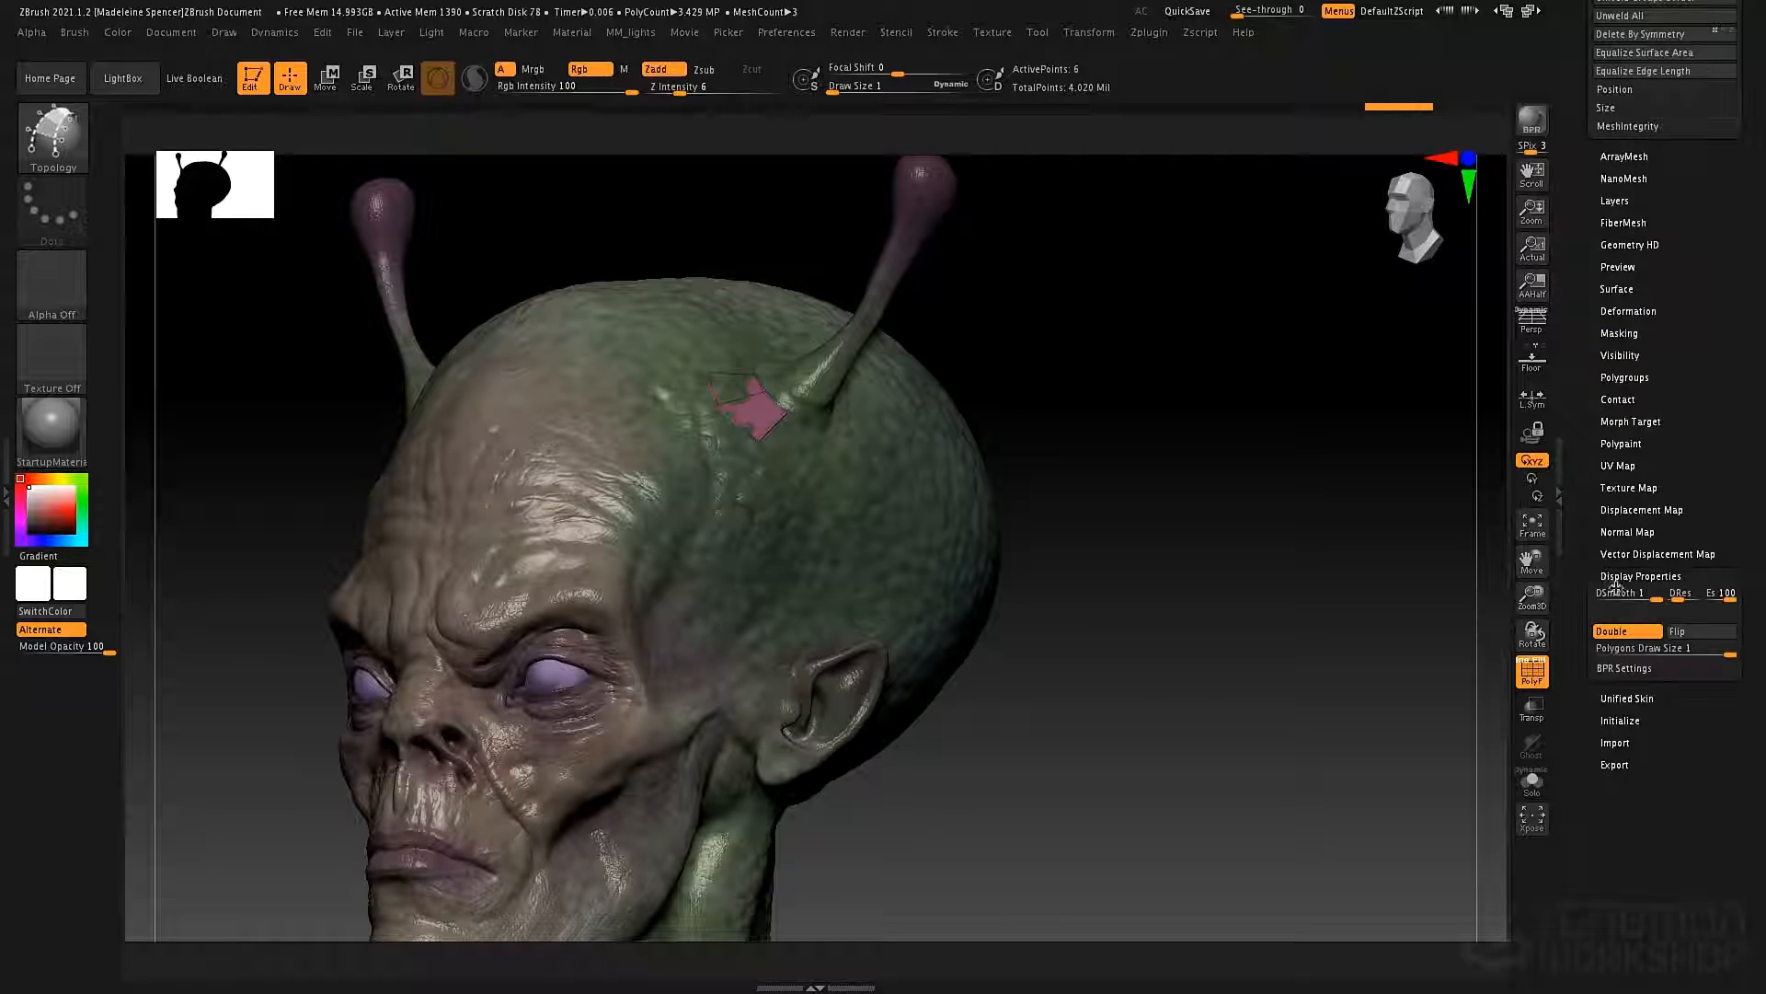
pyautogui.click(1611, 631)
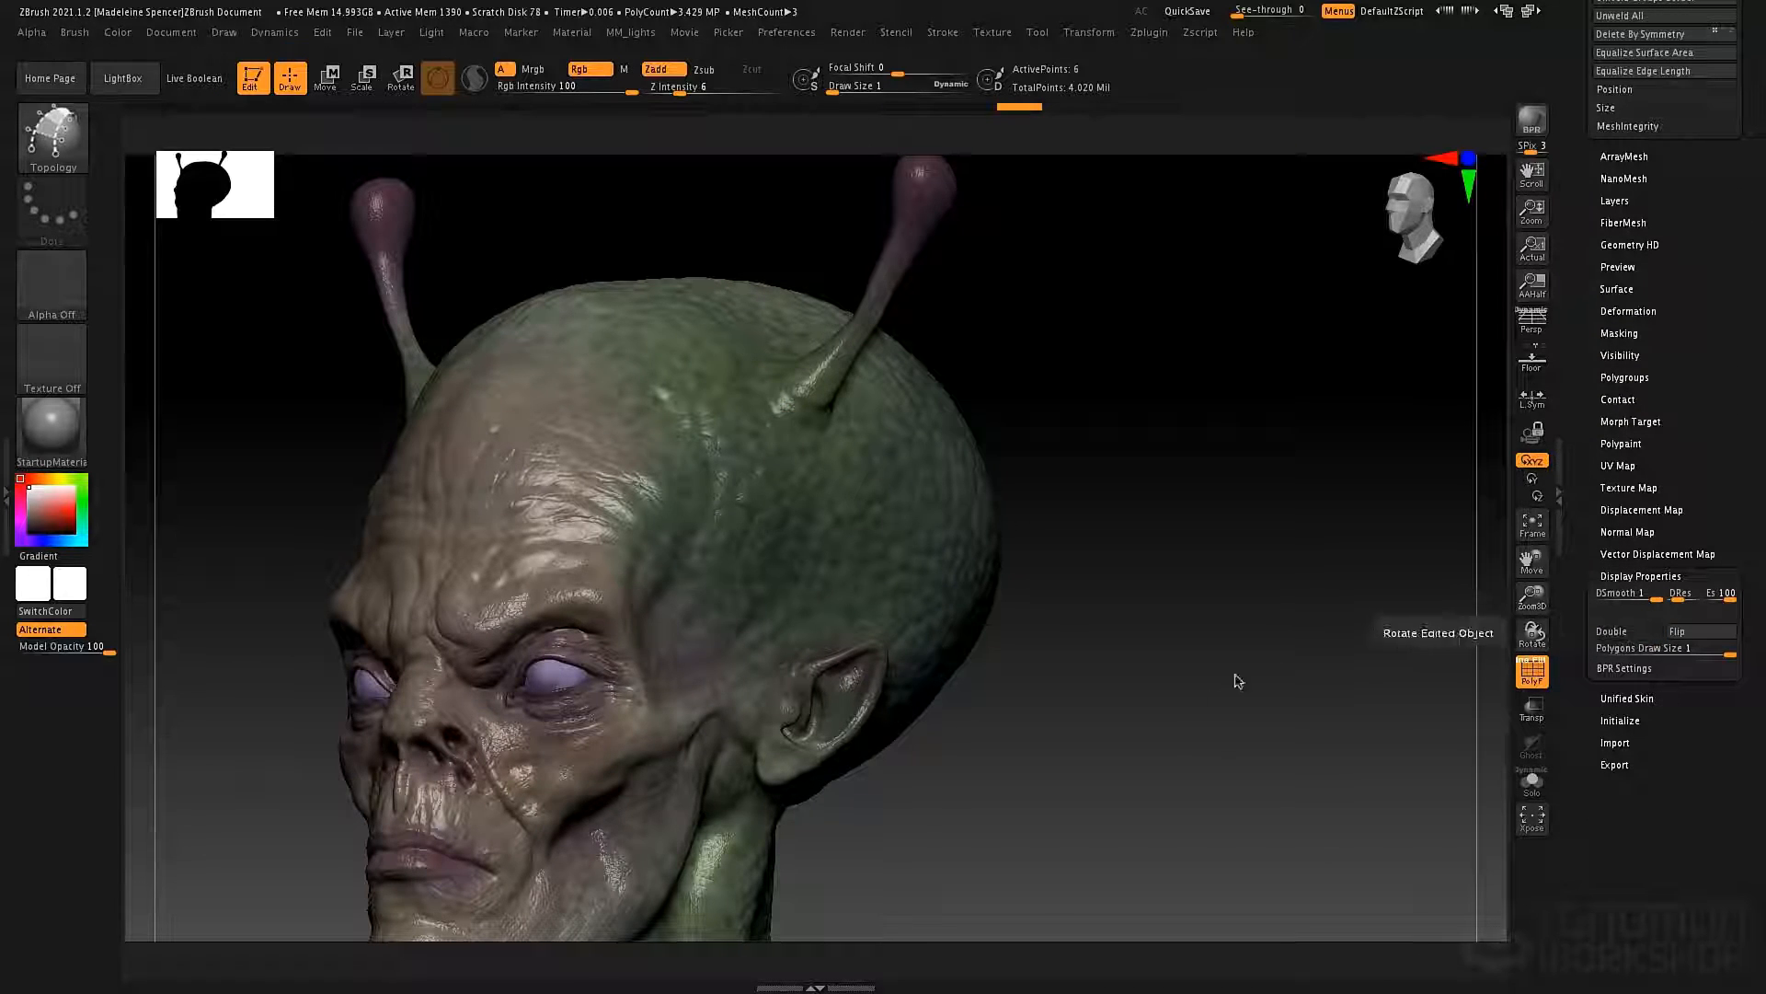
pyautogui.moveTo(1125, 585); pyautogui.dragTo(1169, 589)
pyautogui.click(1530, 782)
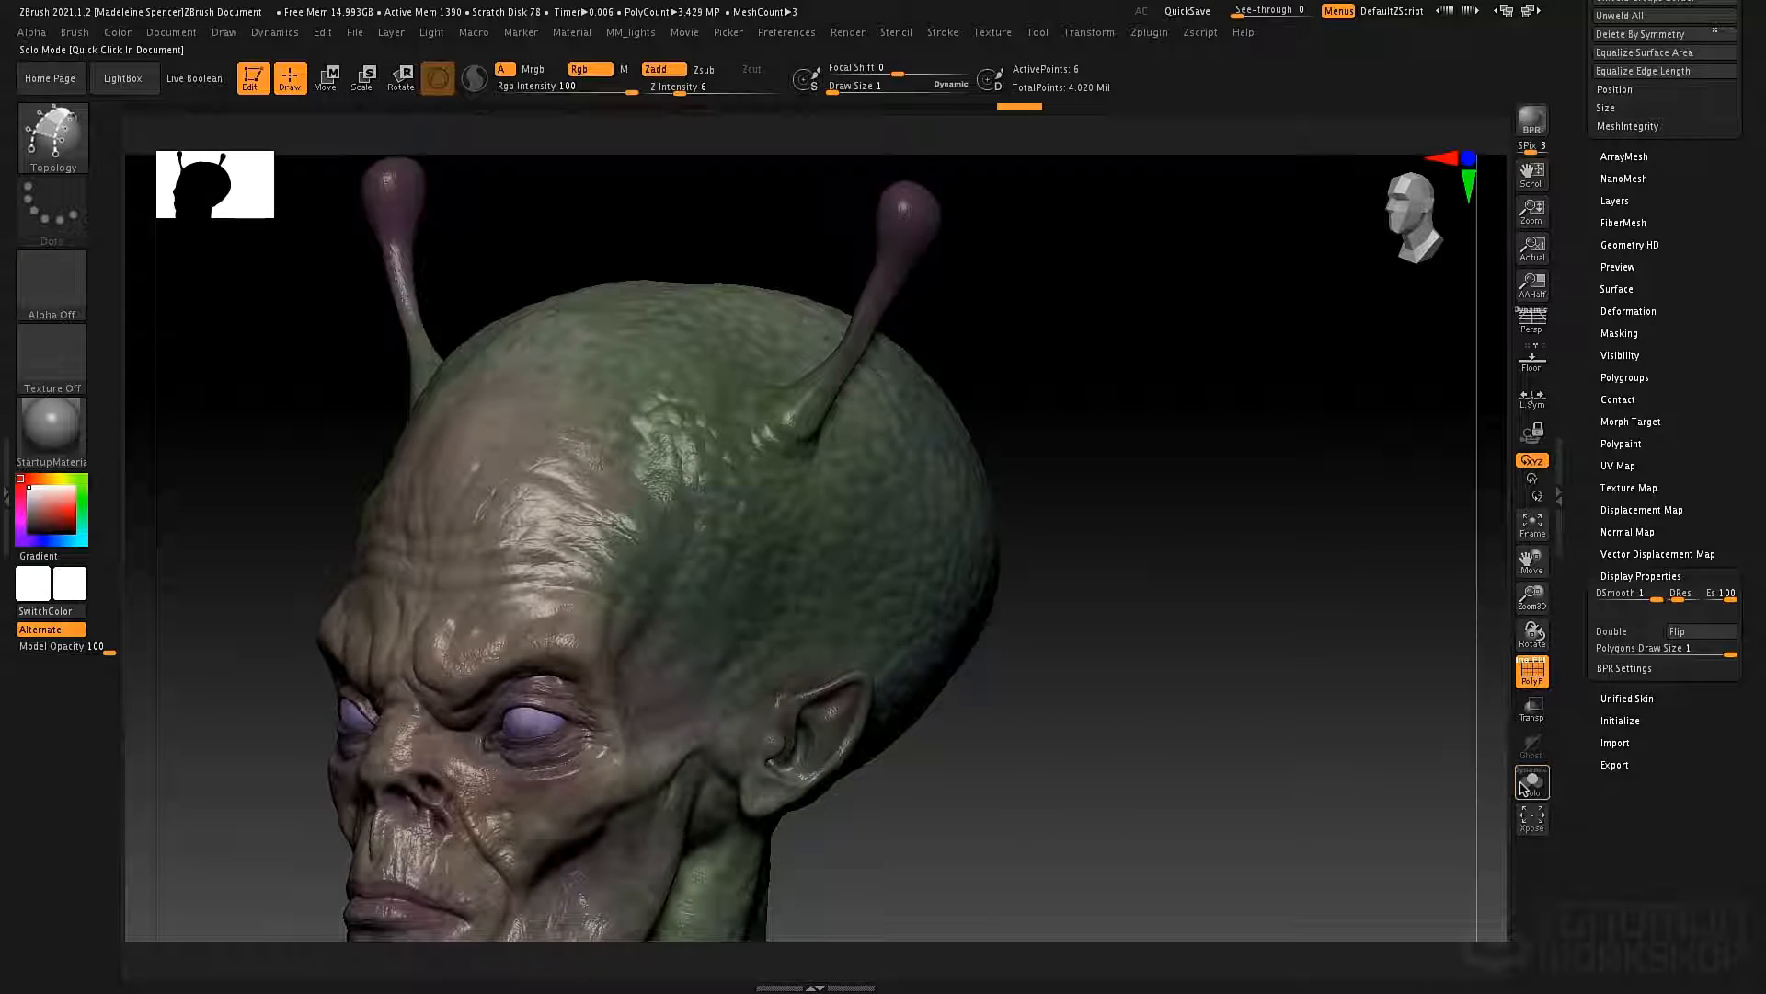
pyautogui.keyDown('shift'); pyautogui.moveTo(1050, 503); pyautogui.dragTo(1075, 473); pyautogui.keyUp('shift')
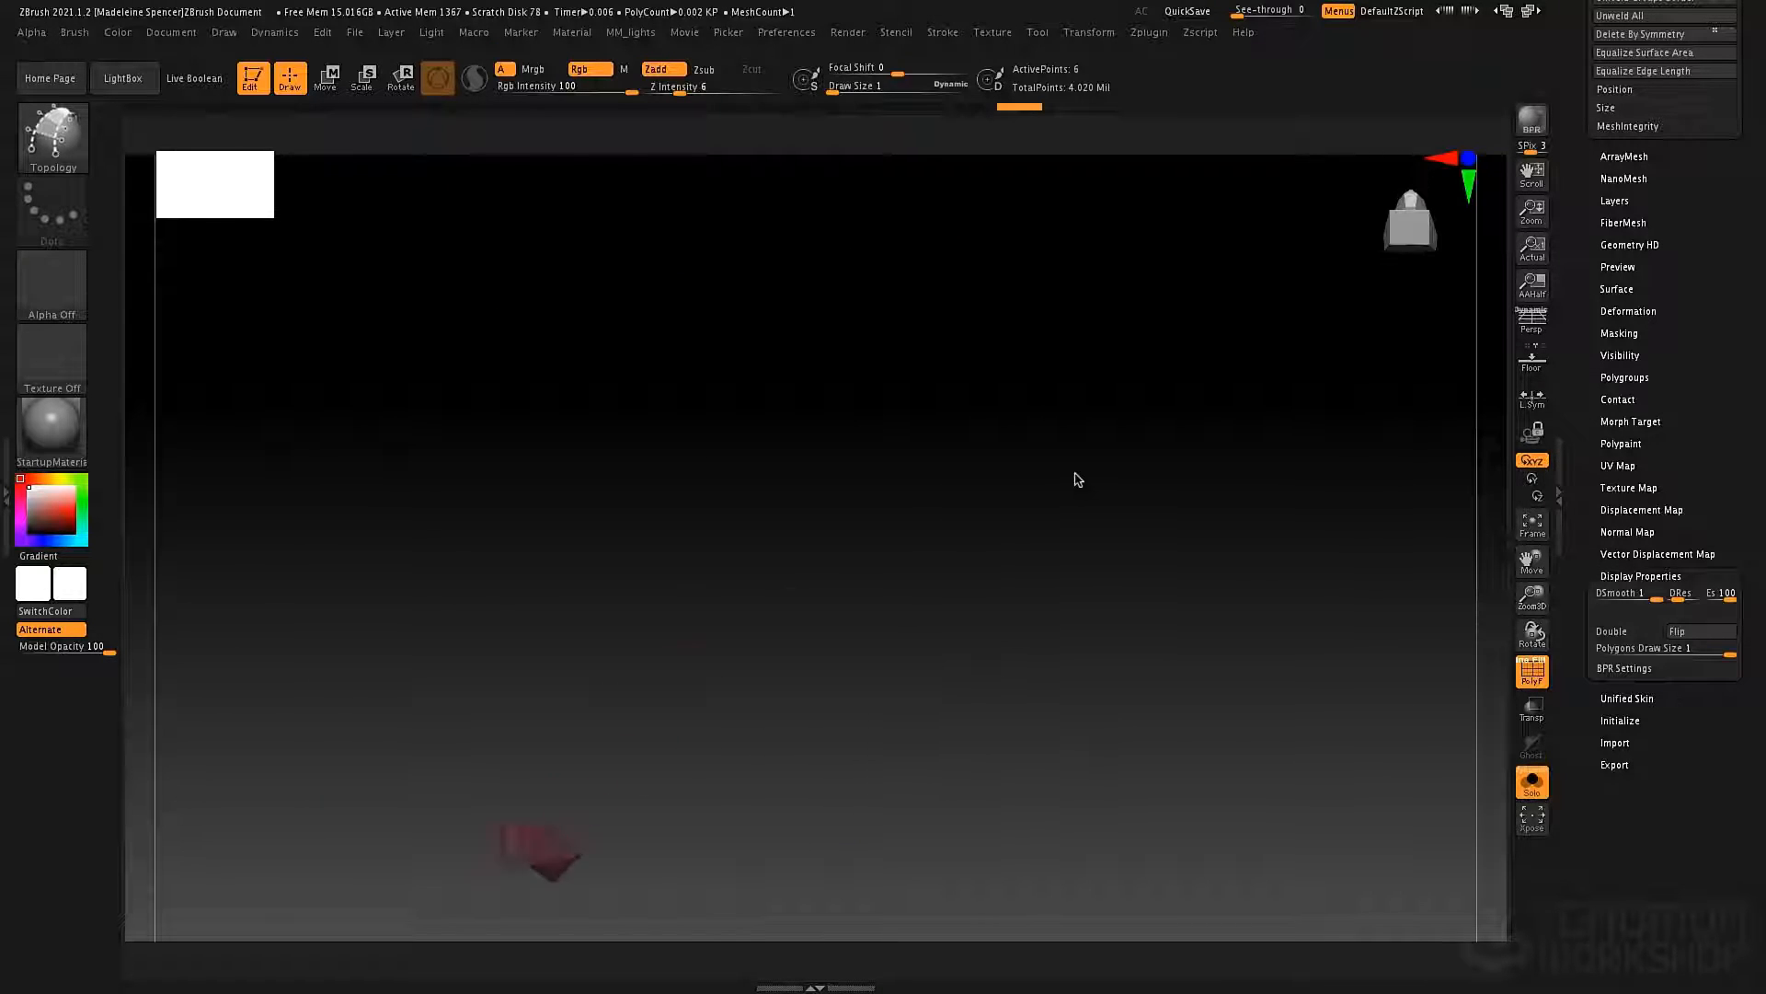
pyautogui.keyDown('alt'); pyautogui.moveTo(836, 711); pyautogui.dragTo(1199, 437); pyautogui.keyUp('alt')
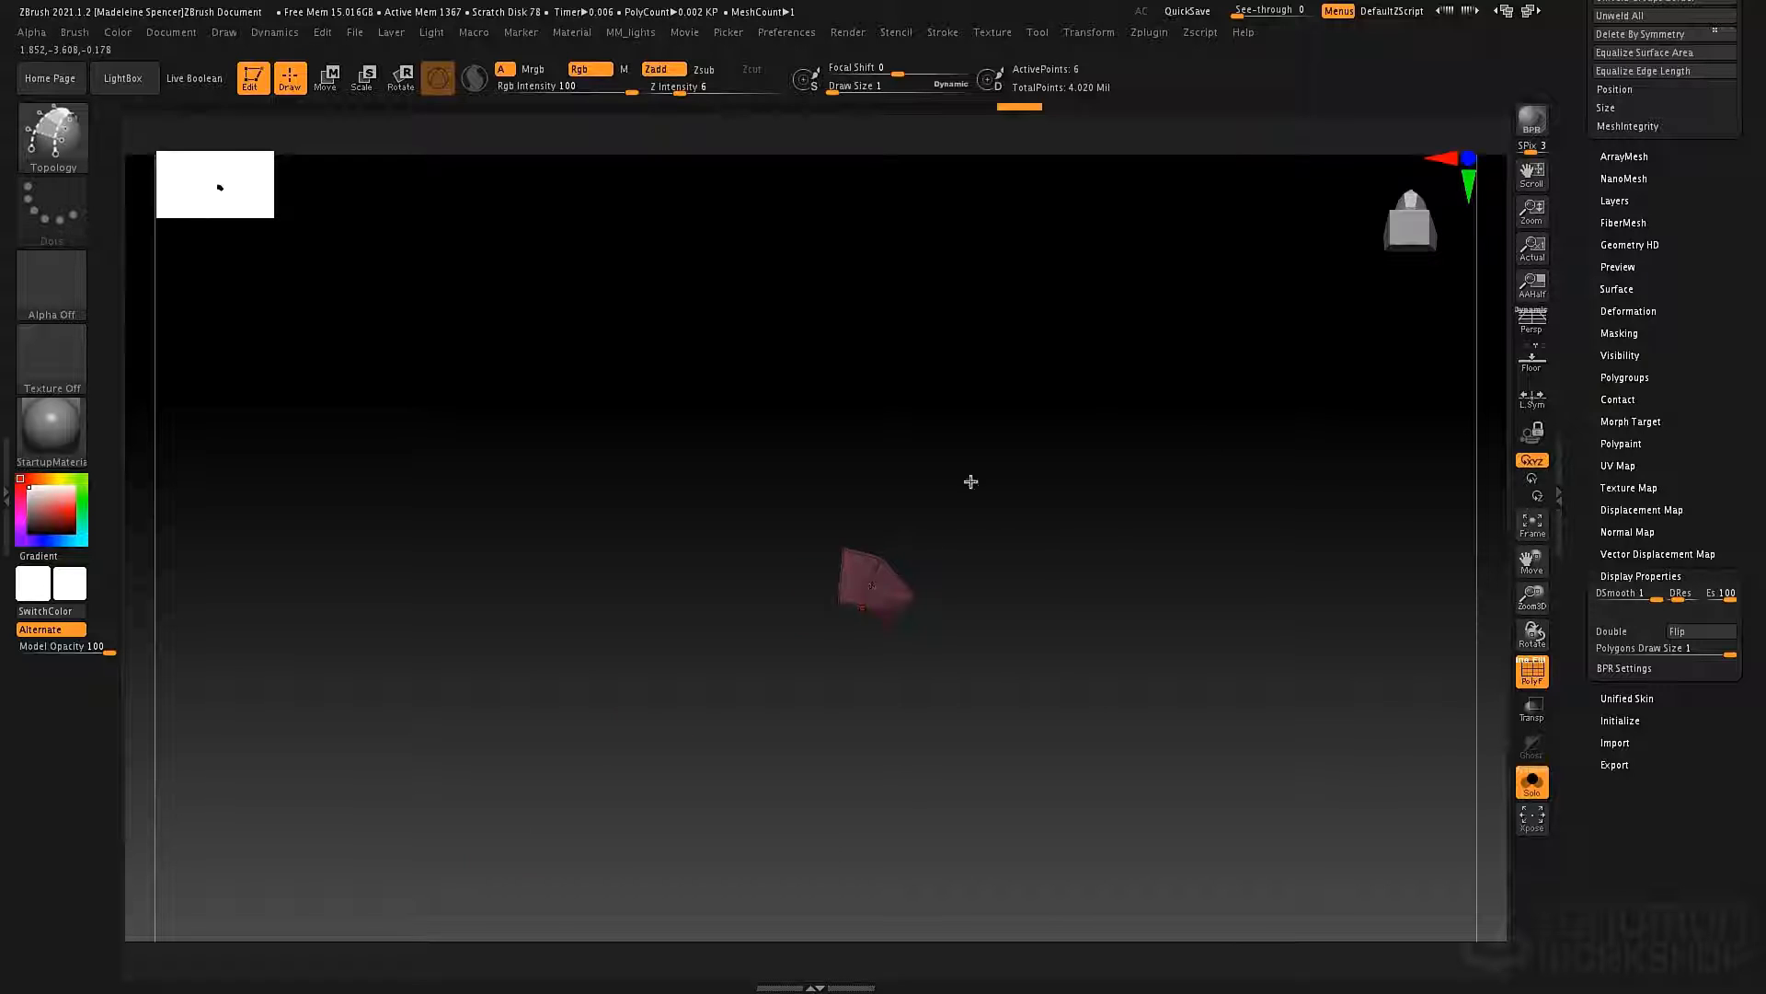
pyautogui.moveTo(970, 481); pyautogui.dragTo(929, 576)
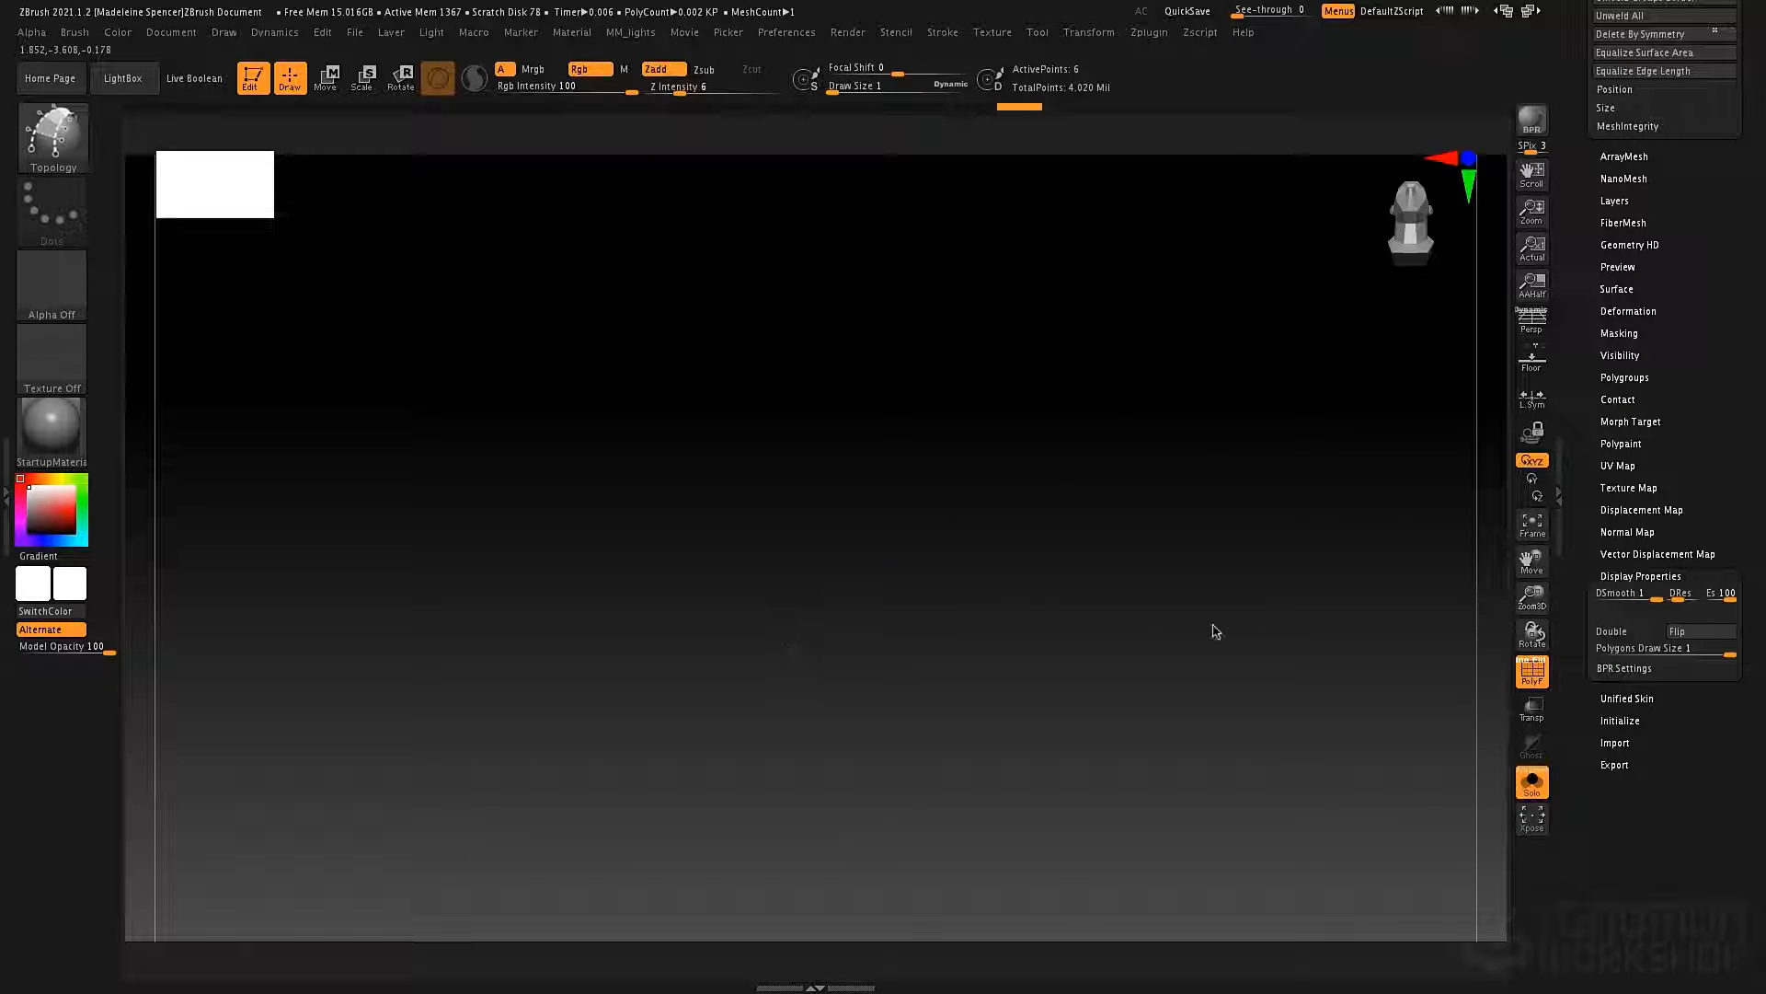
# Flip the patch's face direction in the display properties and bring the rest of the bust back from Solo mode.
pyautogui.click(1711, 632)
pyautogui.keyDown('alt'); pyautogui.moveTo(1141, 493); pyautogui.dragTo(1090, 540); pyautogui.keyUp('alt')
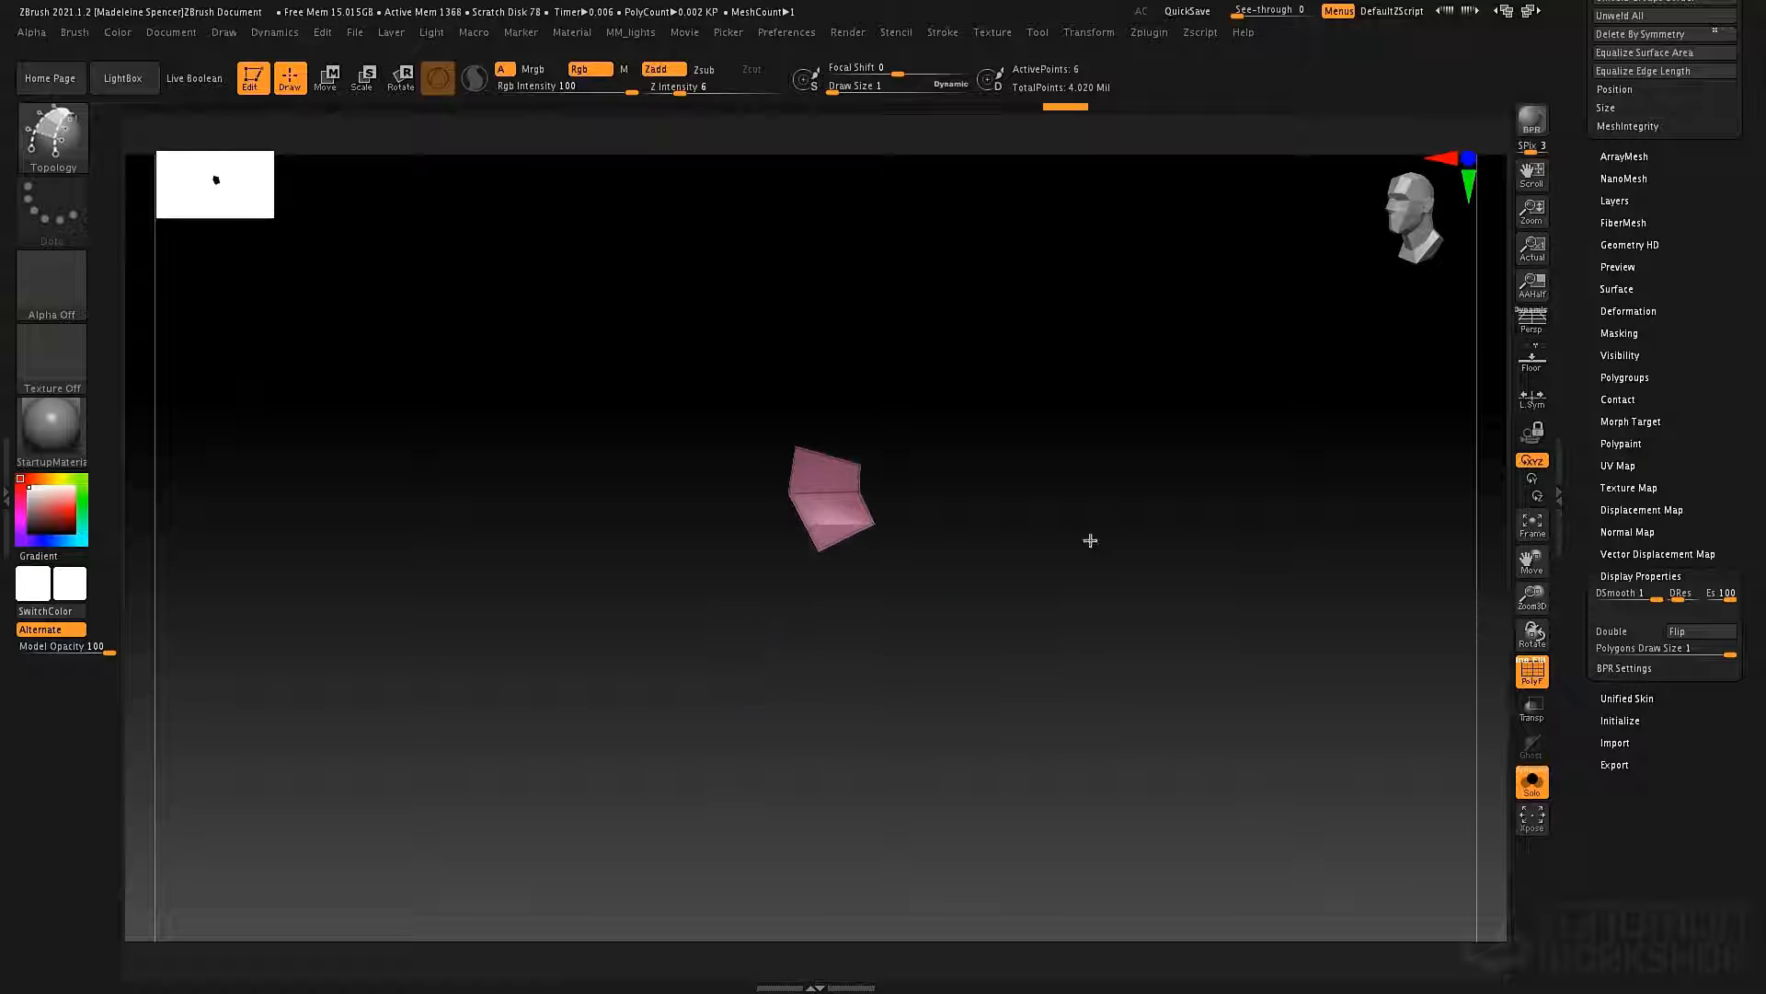
pyautogui.click(1527, 784)
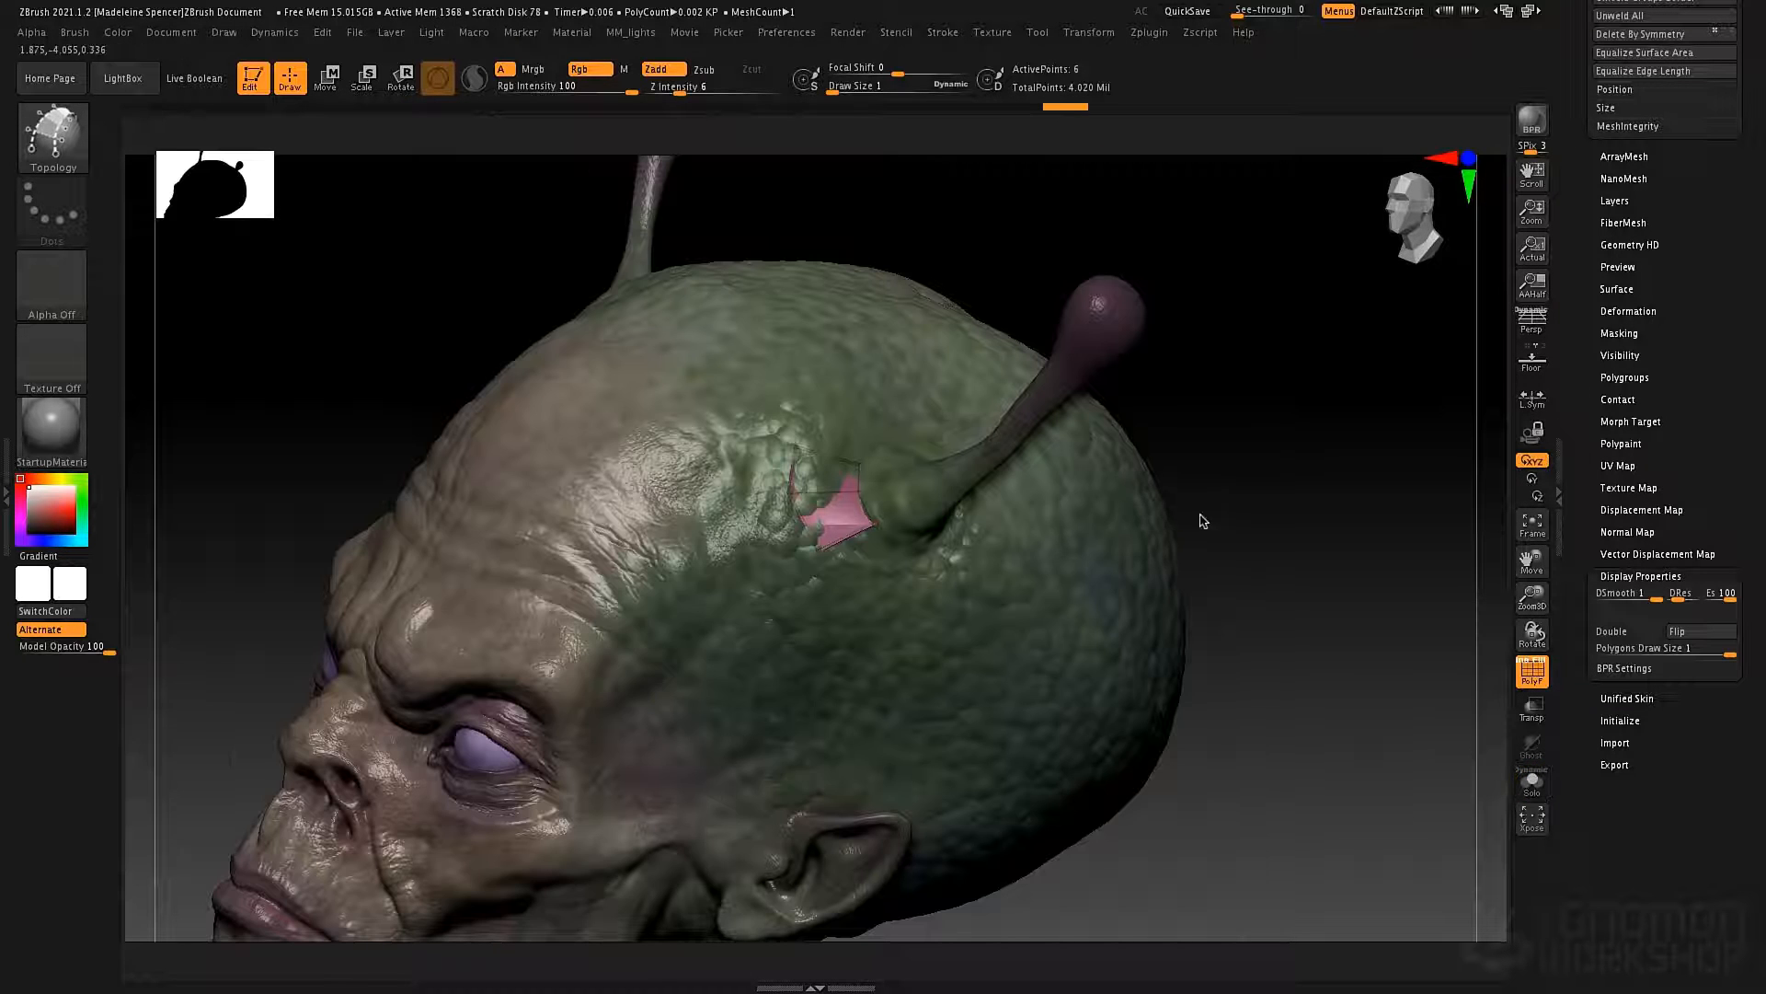
pyautogui.moveTo(1187, 524); pyautogui.dragTo(1074, 563)
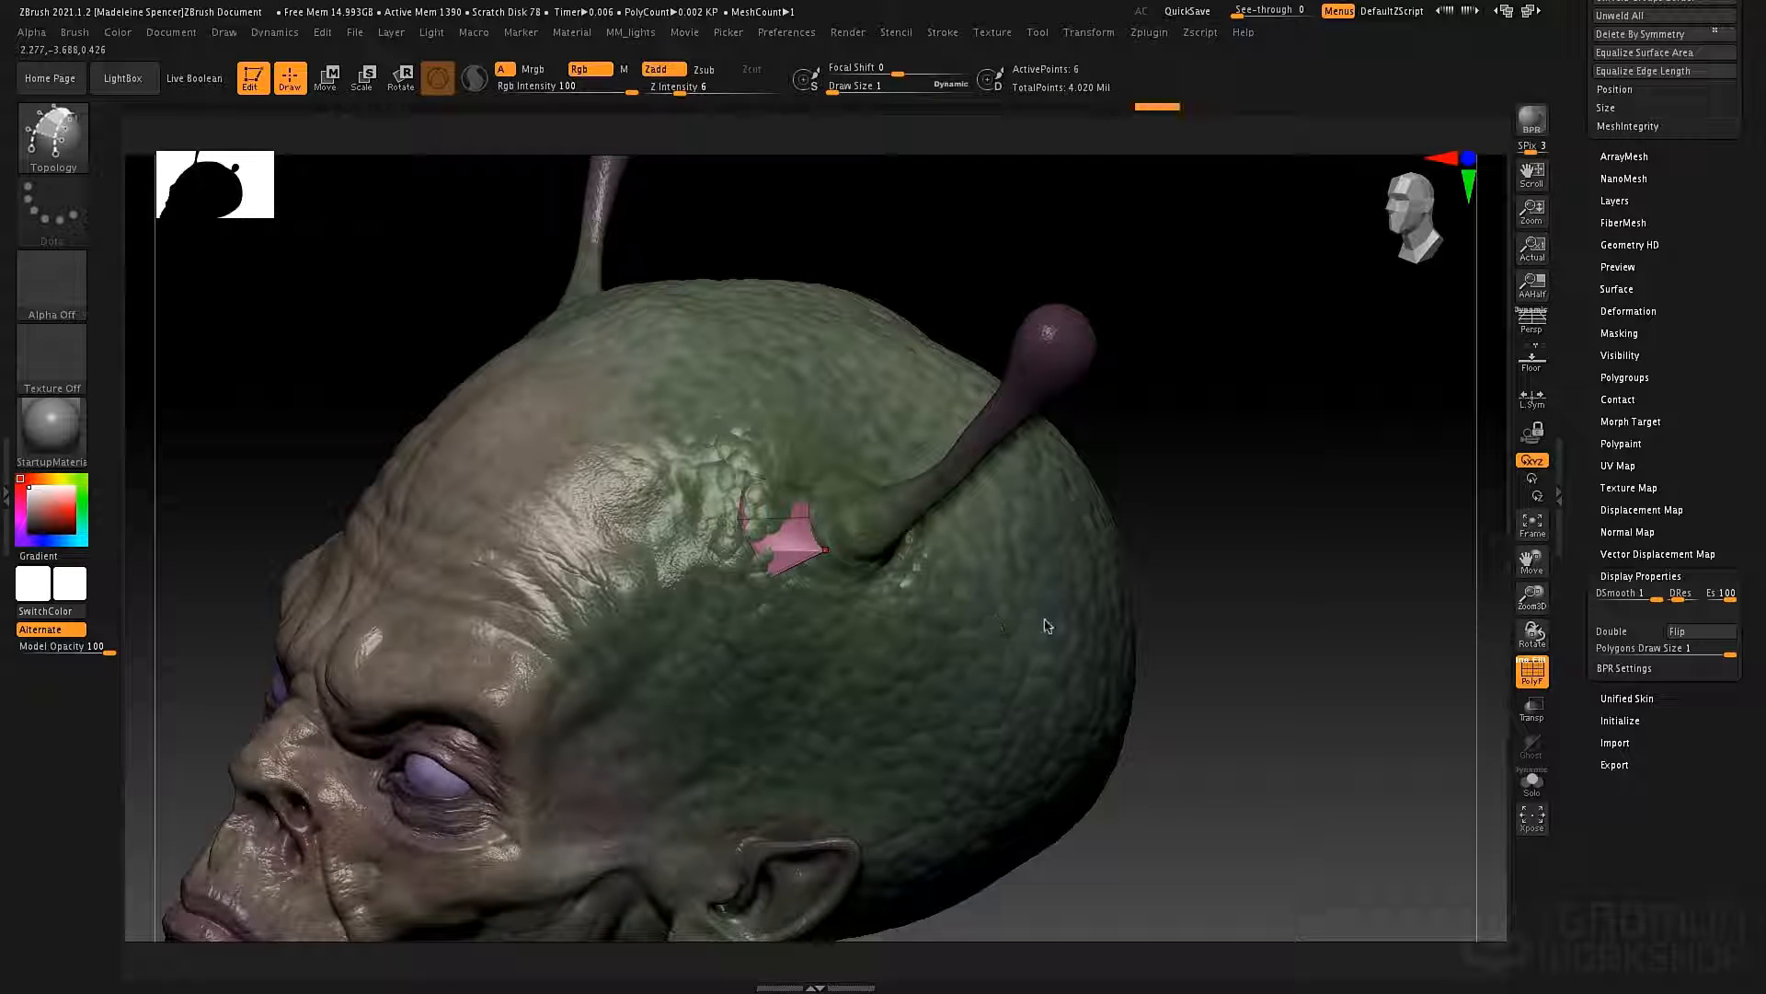
pyautogui.moveTo(1190, 450); pyautogui.dragTo(1171, 552)
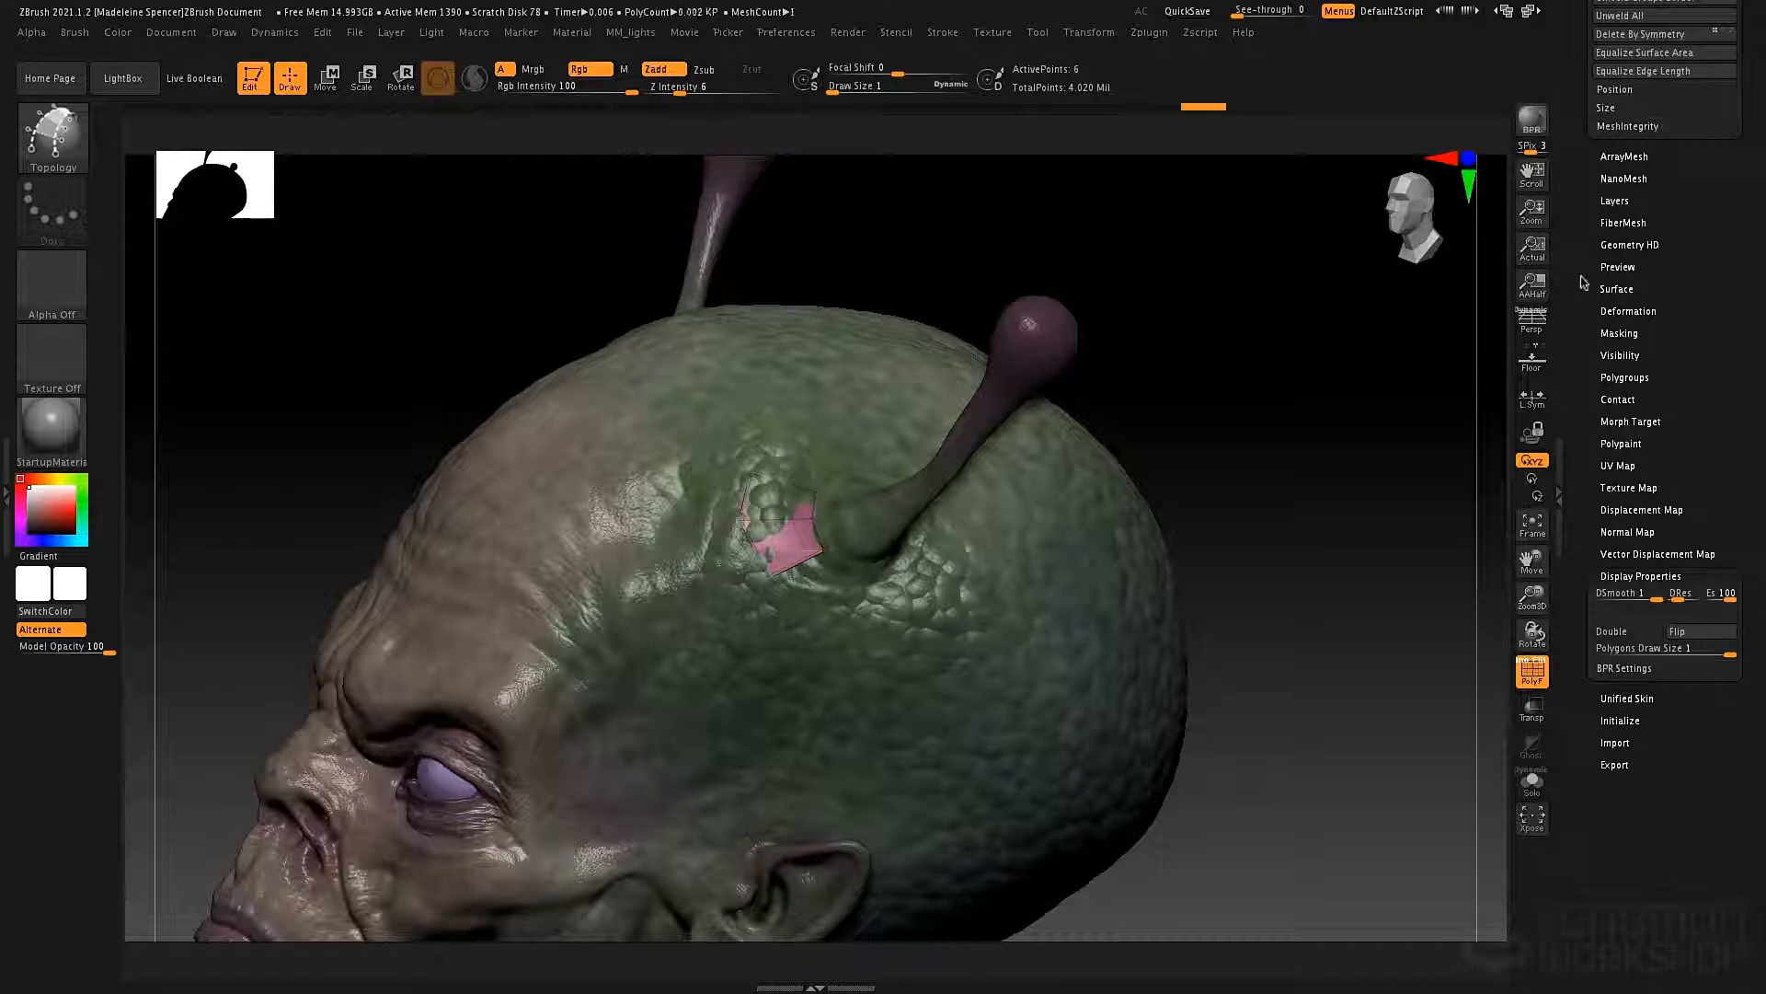
# Select the alienBustDemo subtool, turn off the polygroup wireframe, and try using the Topology brush beside the patch.
pyautogui.scroll(5, 1583, 282)
pyautogui.scroll(10, 1596, 210)
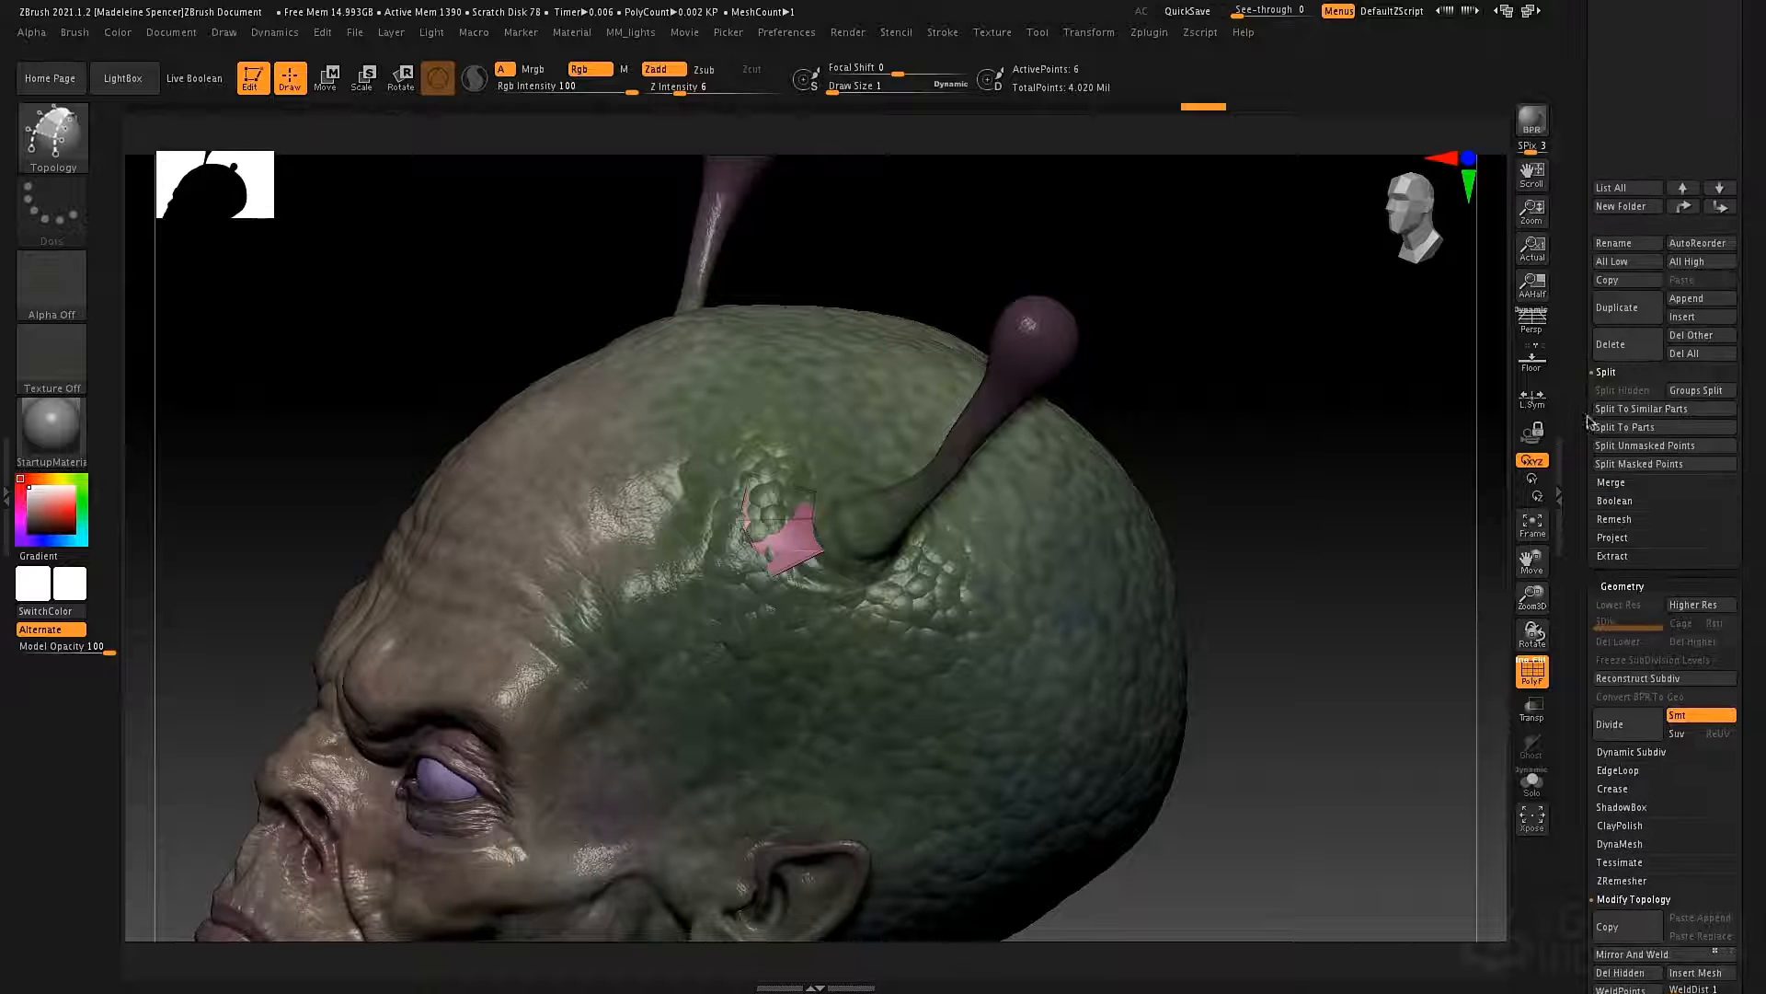
pyautogui.click(1625, 278)
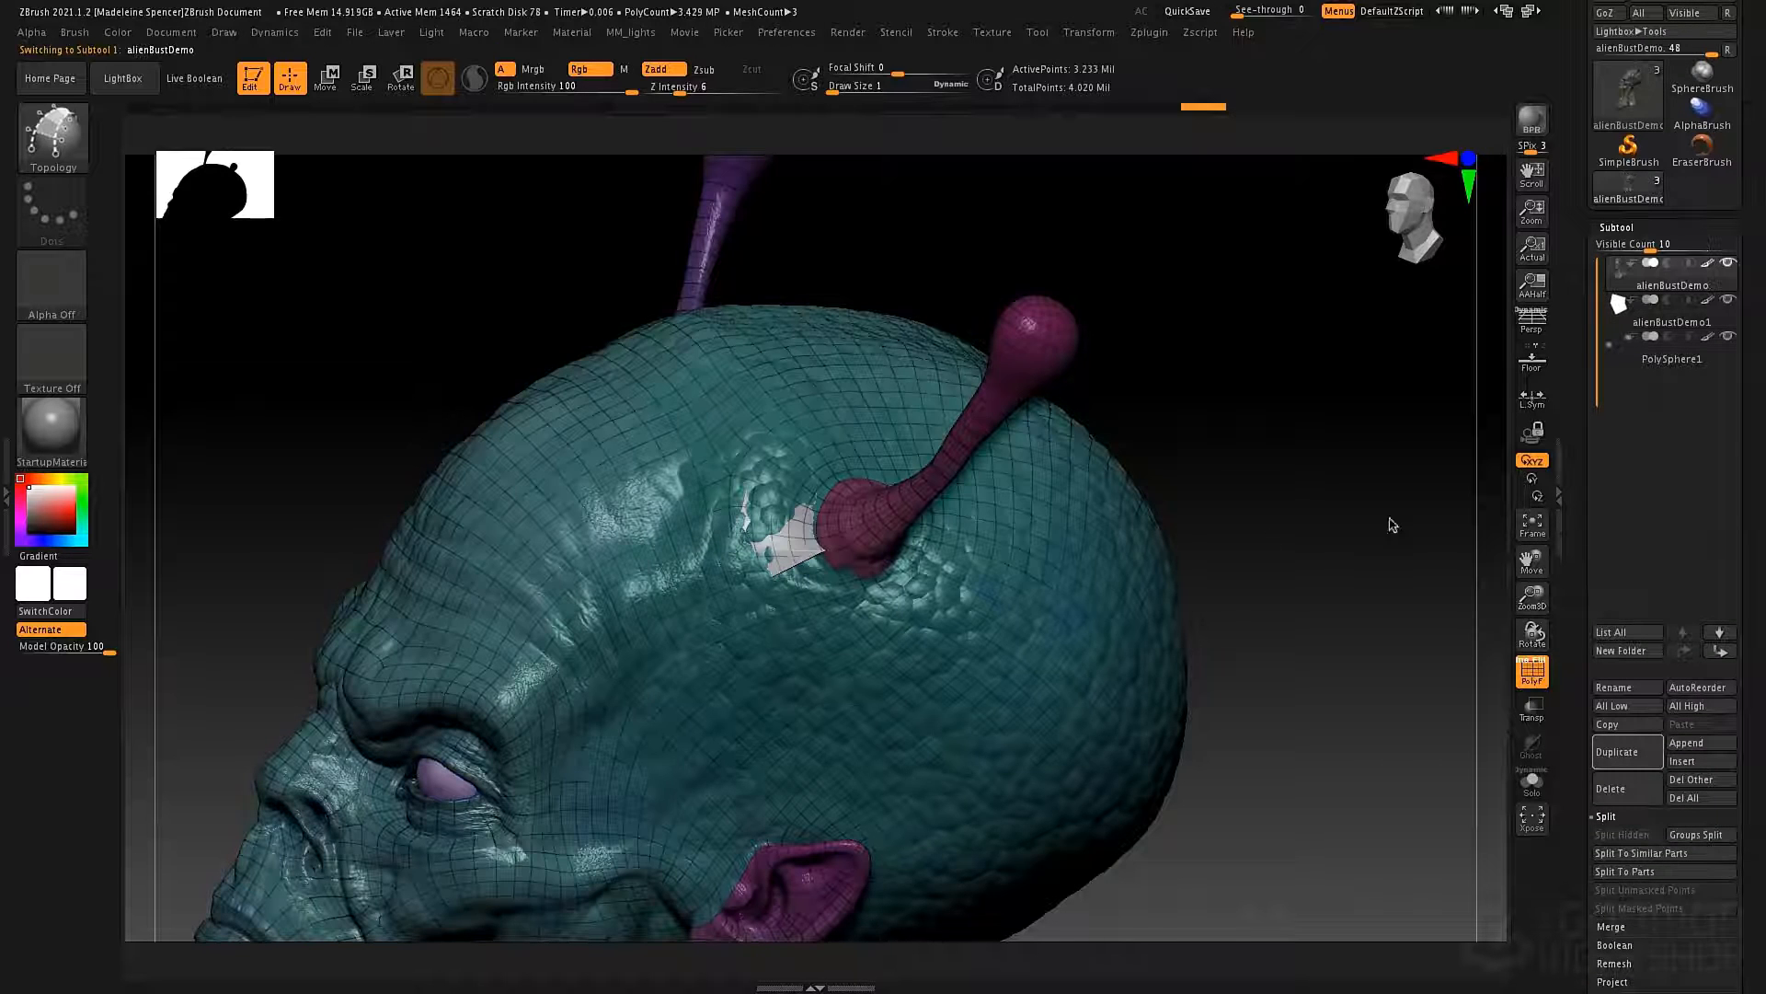
pyautogui.press('b')
pyautogui.press('t')
pyautogui.press('o')
pyautogui.hotkey('shift', 'f')
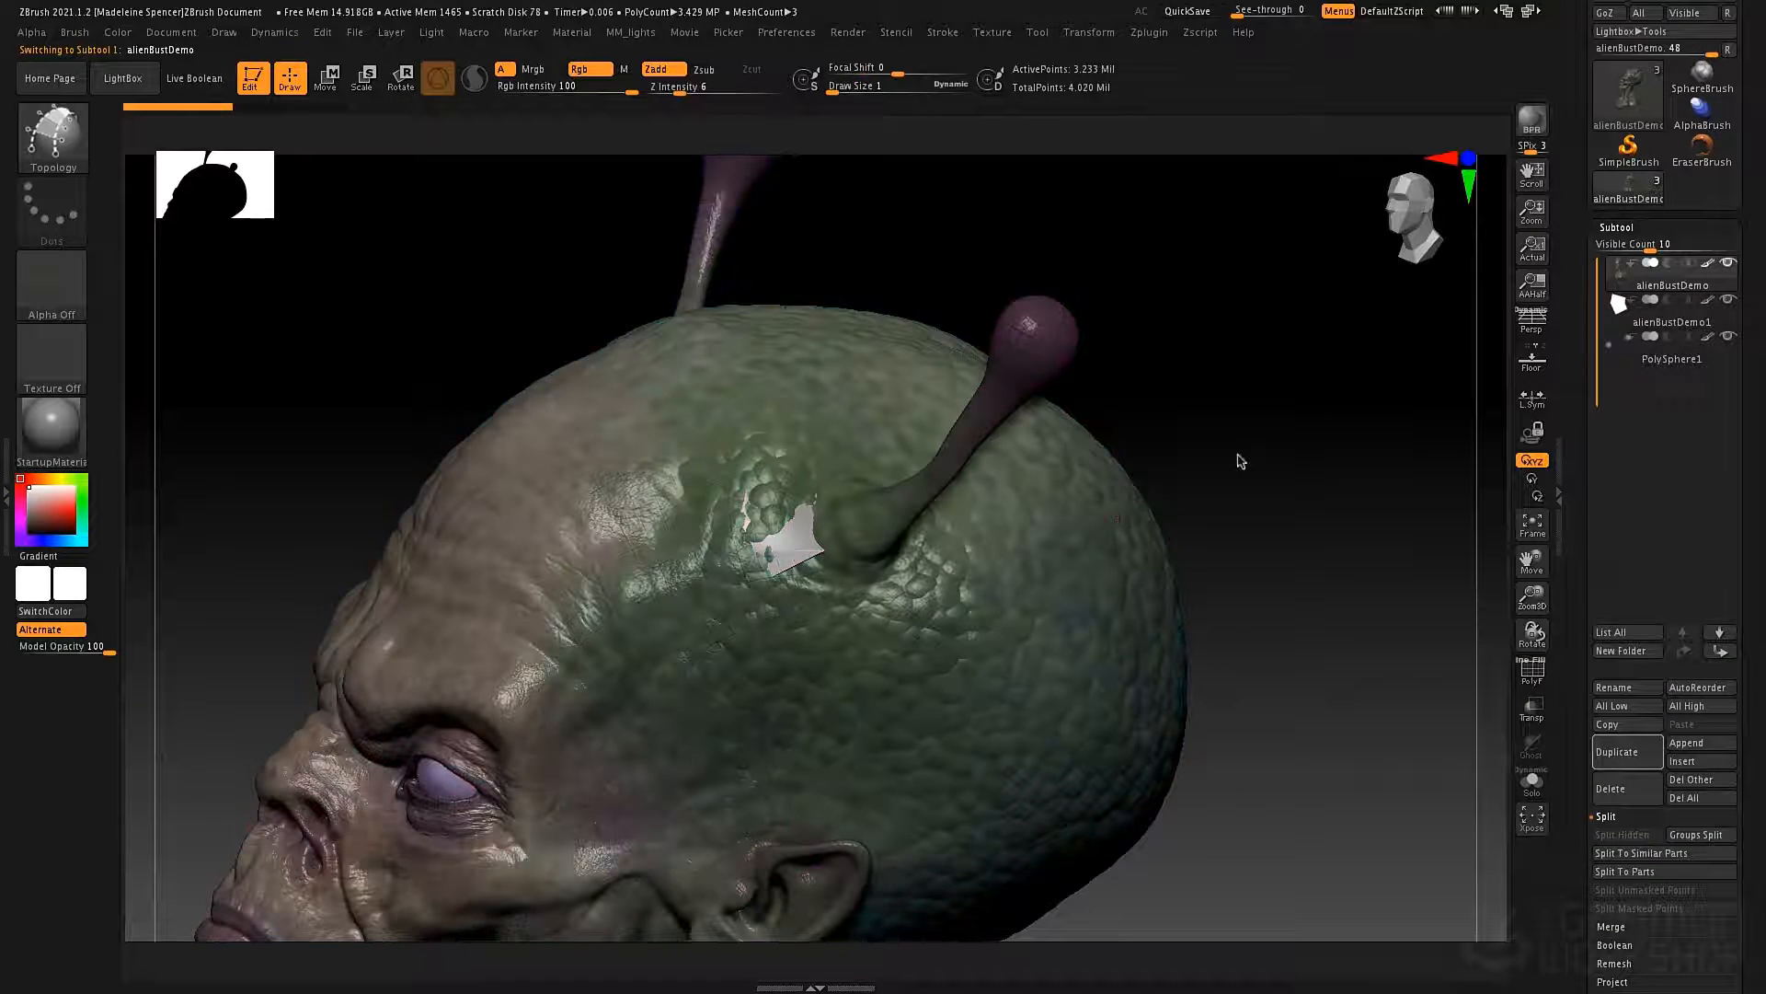
pyautogui.click(809, 545)
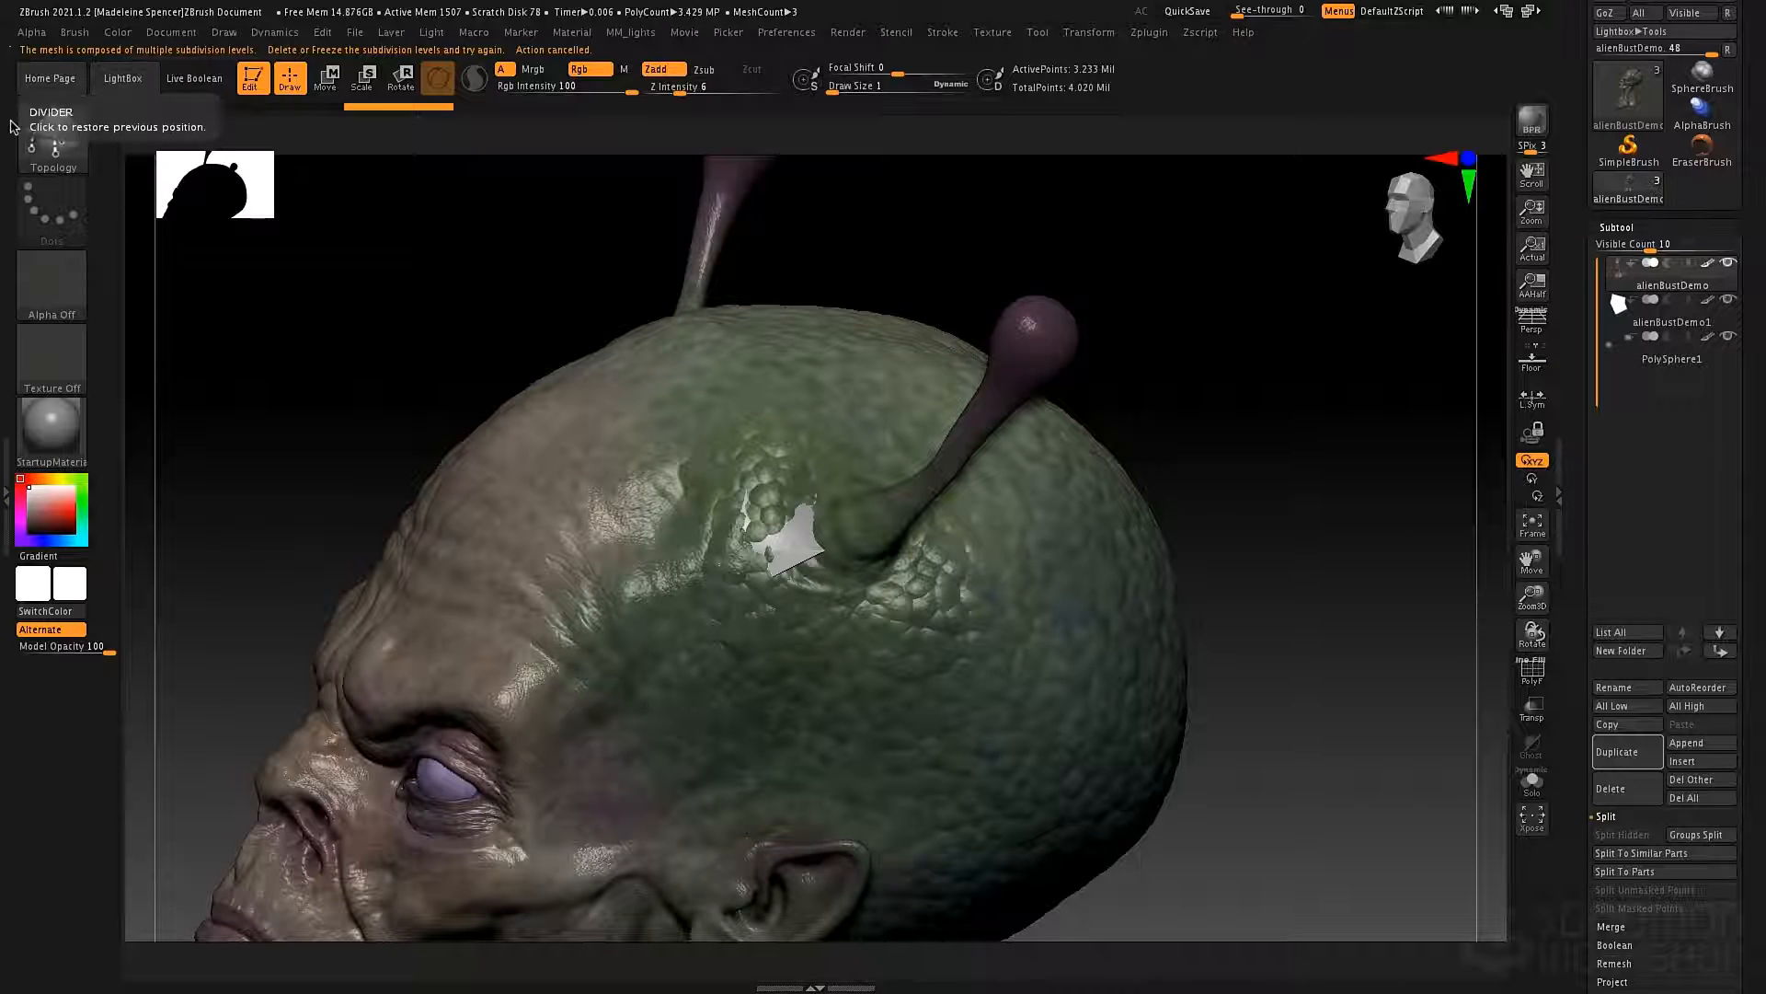
# Switch to the Standard brush, select the patch subtool, and then return to the alienBustDemo subtool.
pyautogui.press('b')
pyautogui.press('s')
pyautogui.press('t')
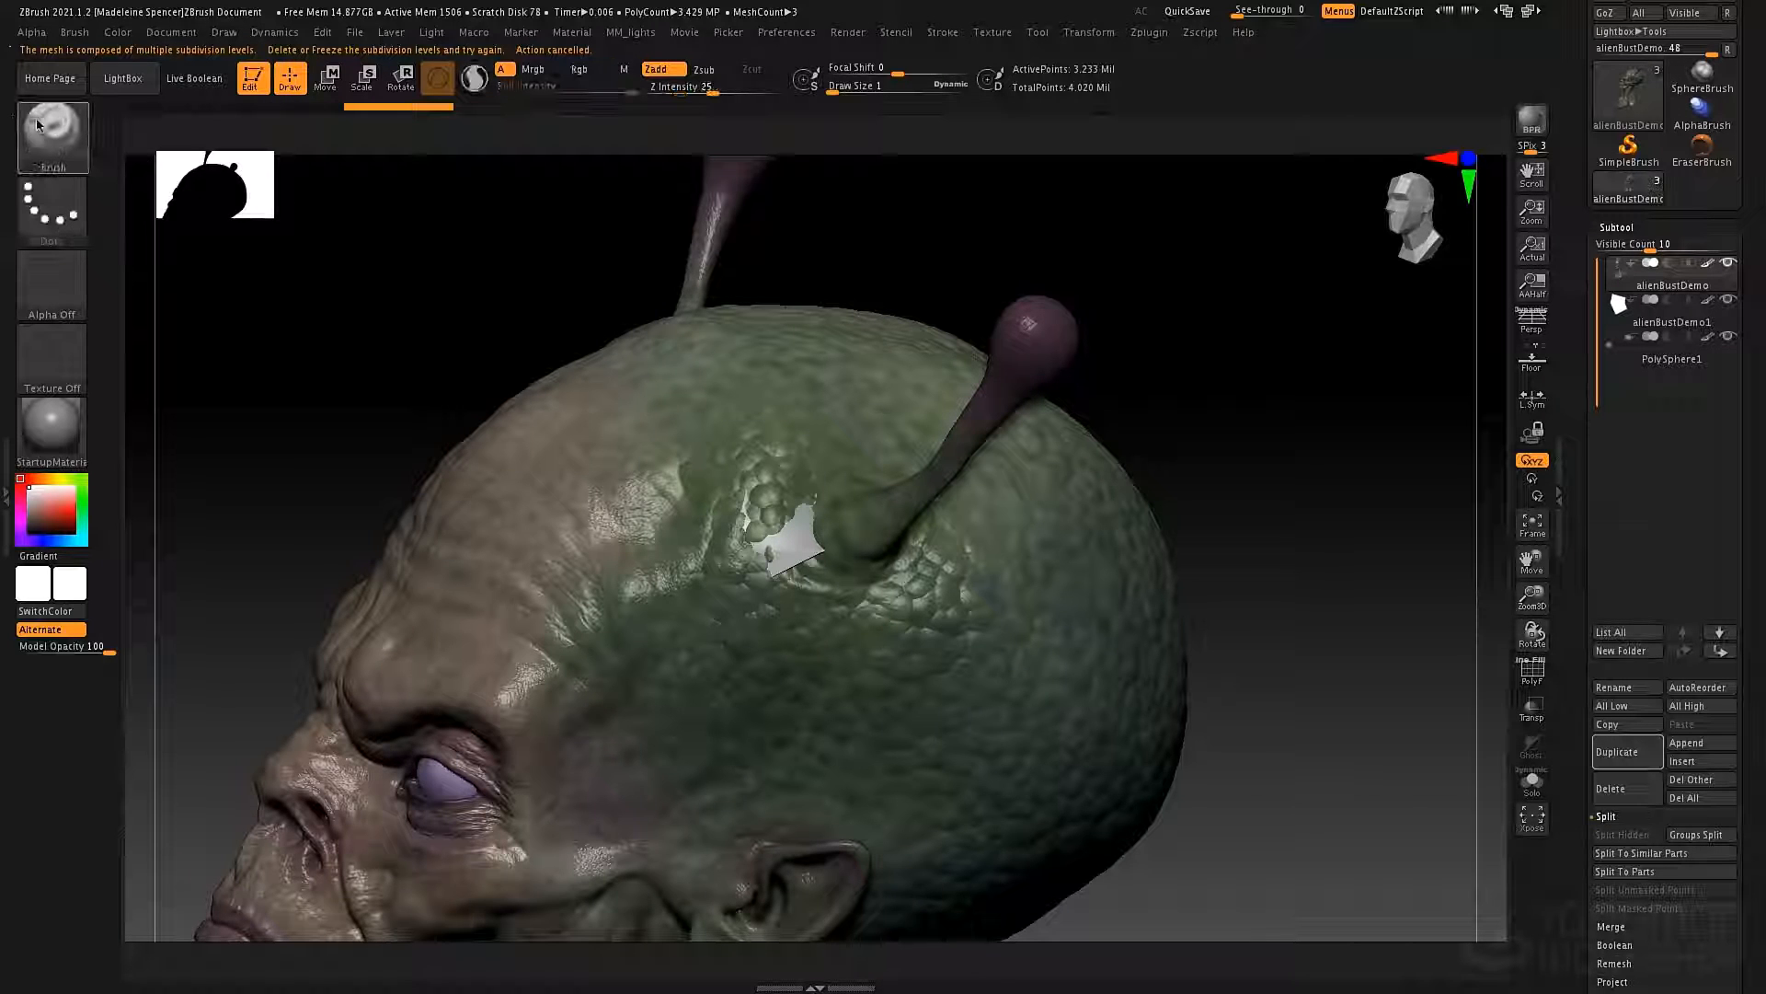
pyautogui.keyDown('alt'); pyautogui.click(799, 551); pyautogui.keyUp('alt')
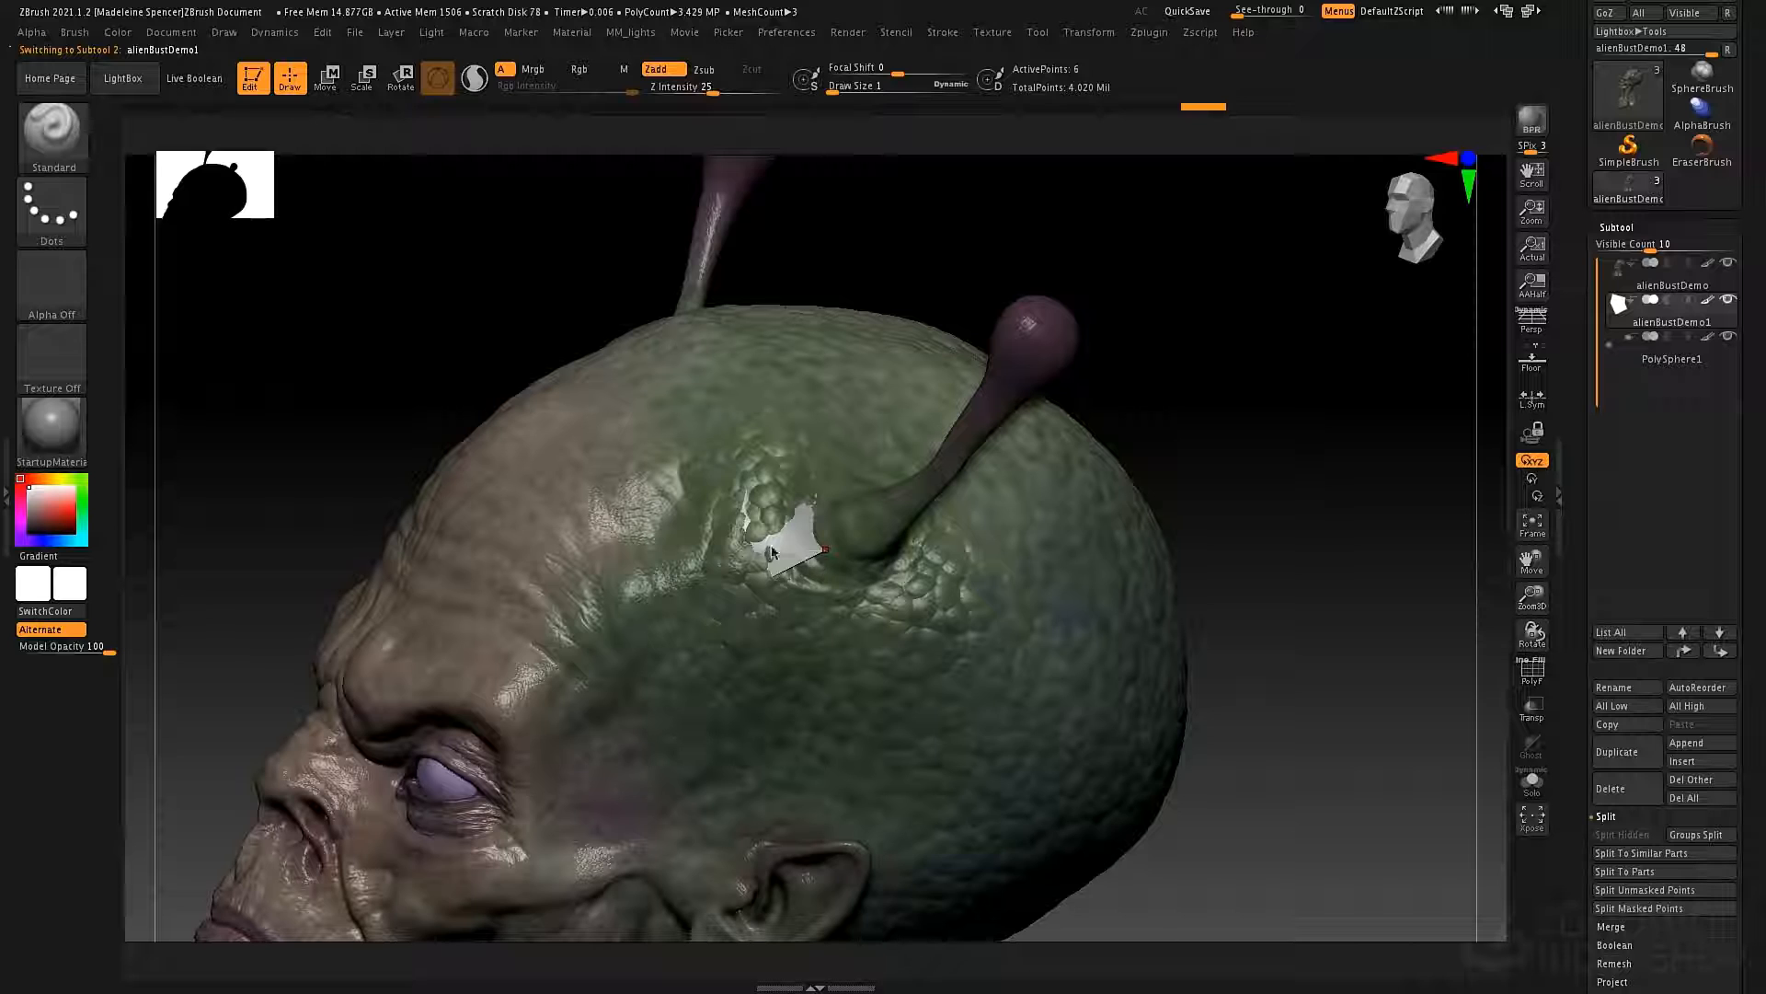
pyautogui.keyDown('alt'); pyautogui.click(957, 617); pyautogui.keyUp('alt')
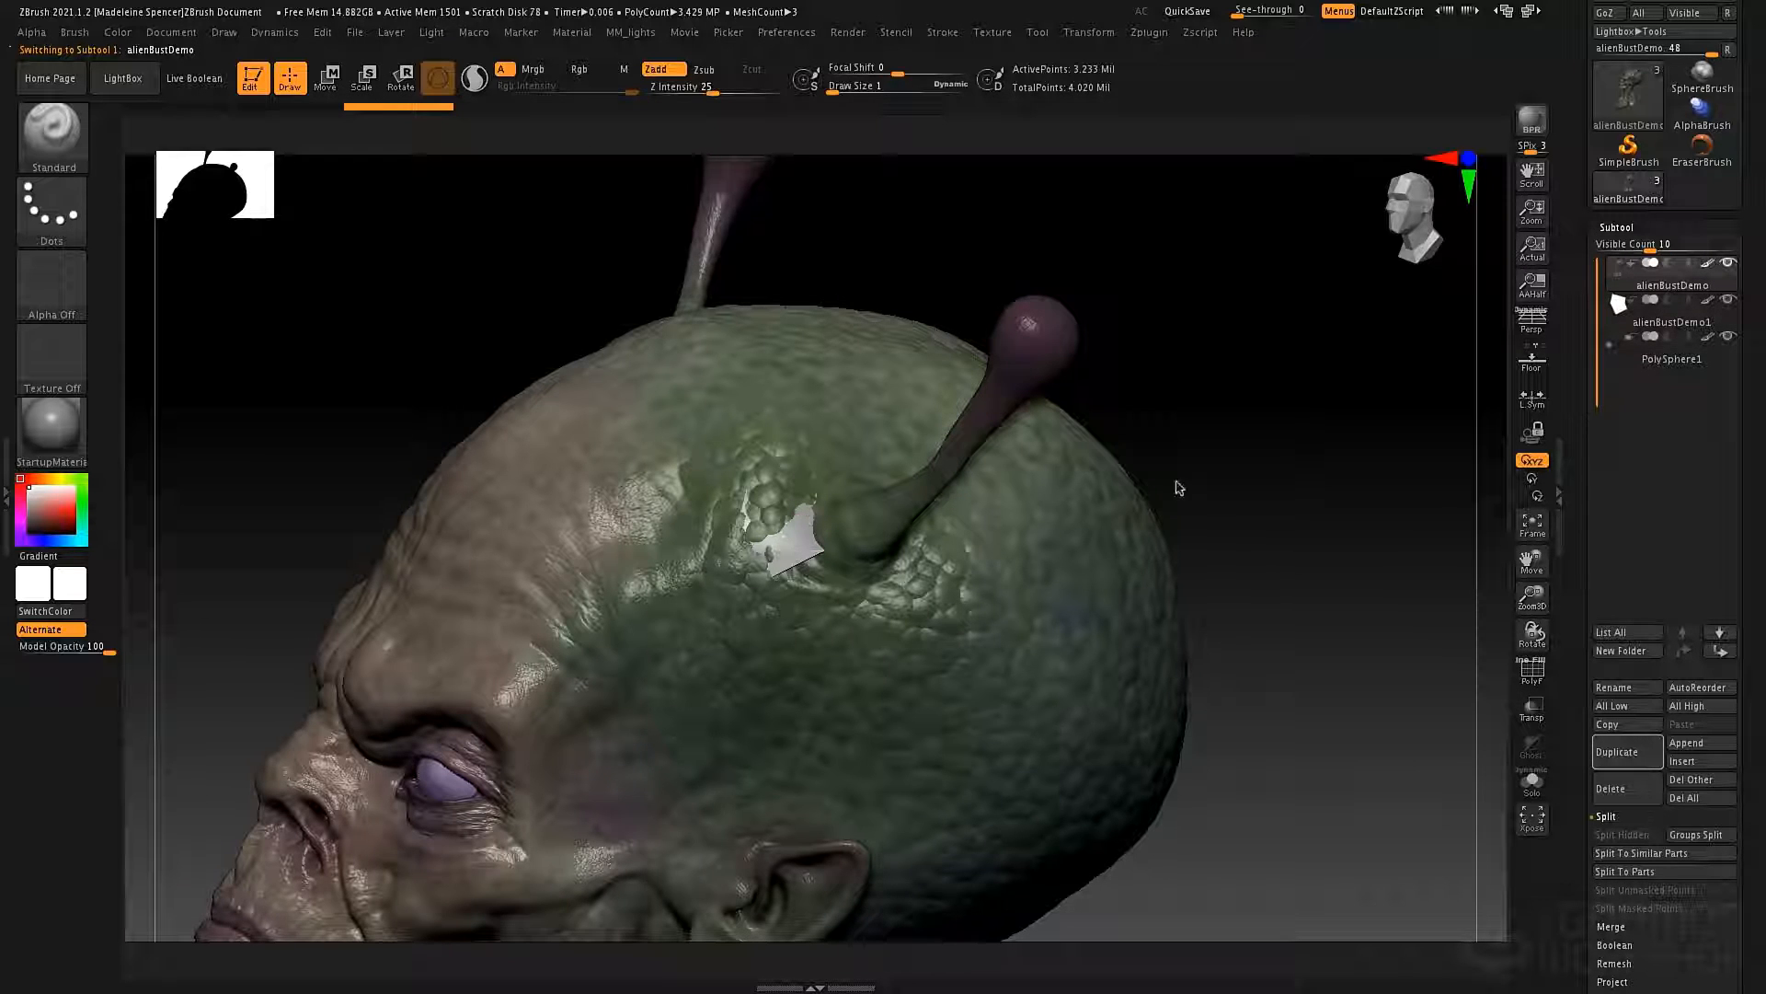
# Turn off Colorize in the Polypaint settings of the alienBustDemo subtool.
pyautogui.keyDown('alt'); pyautogui.moveTo(1276, 535); pyautogui.dragTo(1287, 500); pyautogui.keyUp('alt')
pyautogui.moveTo(1568, 722); pyautogui.dragTo(1544, 501)
pyautogui.scroll(-5, 1605, 644)
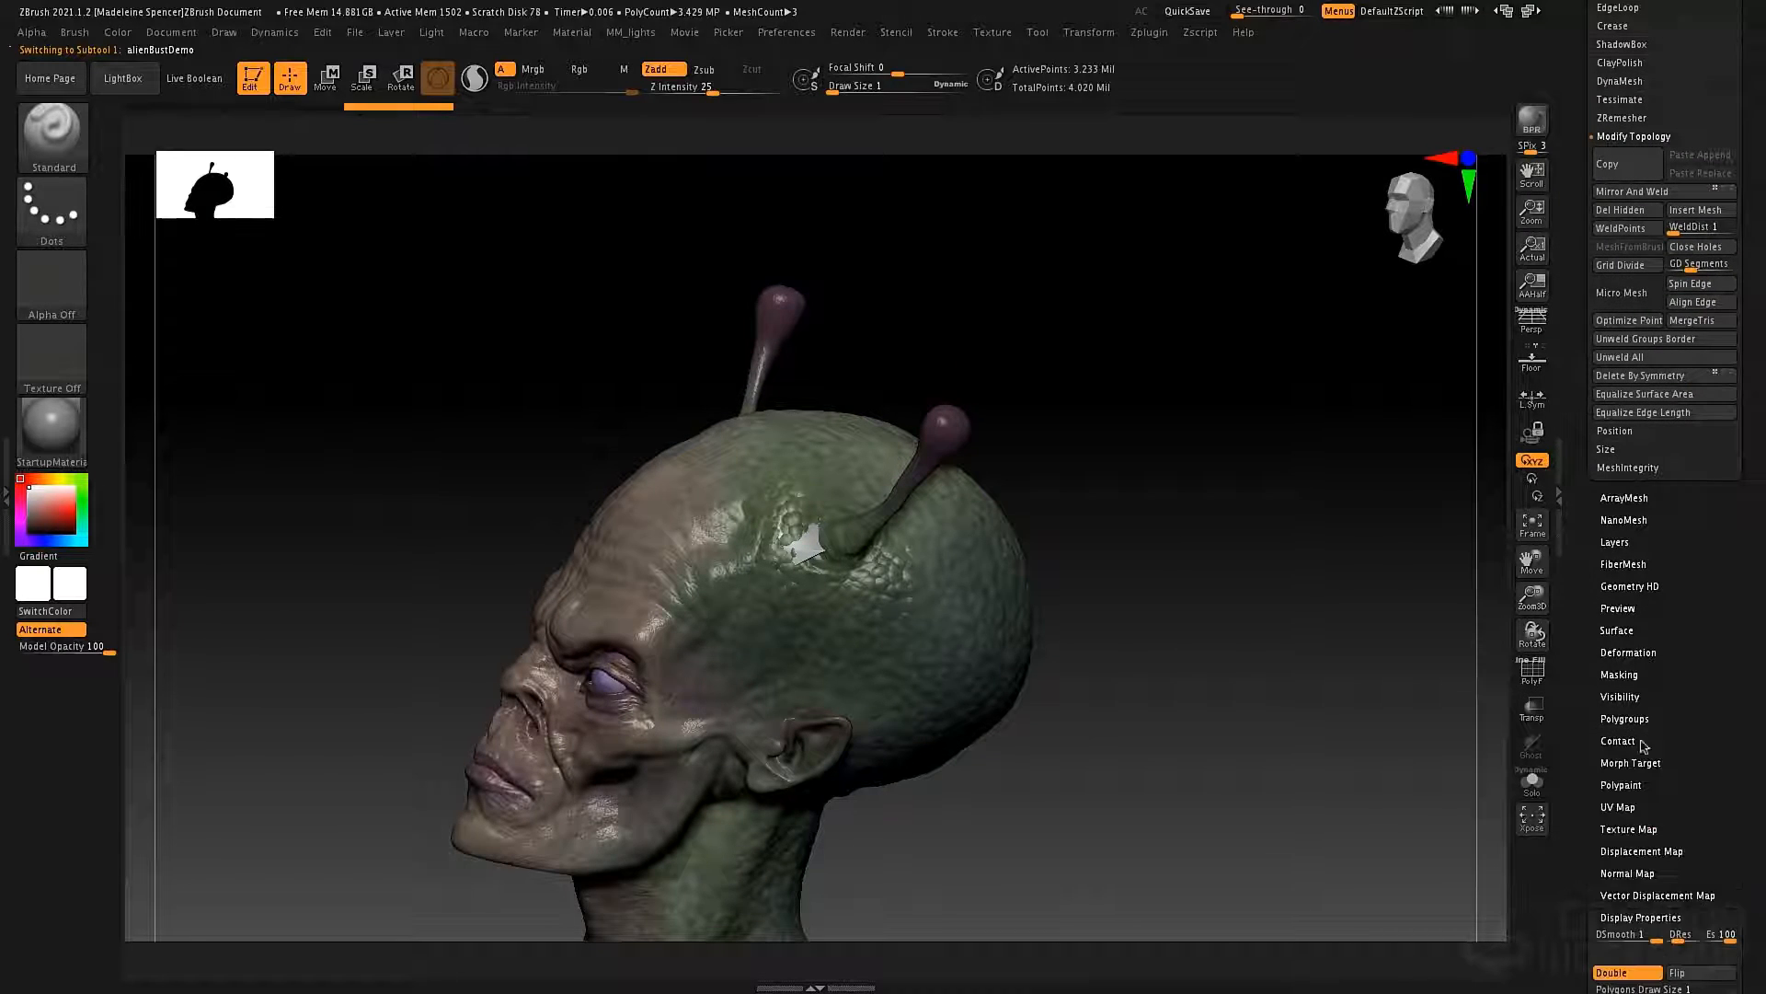
pyautogui.click(1620, 785)
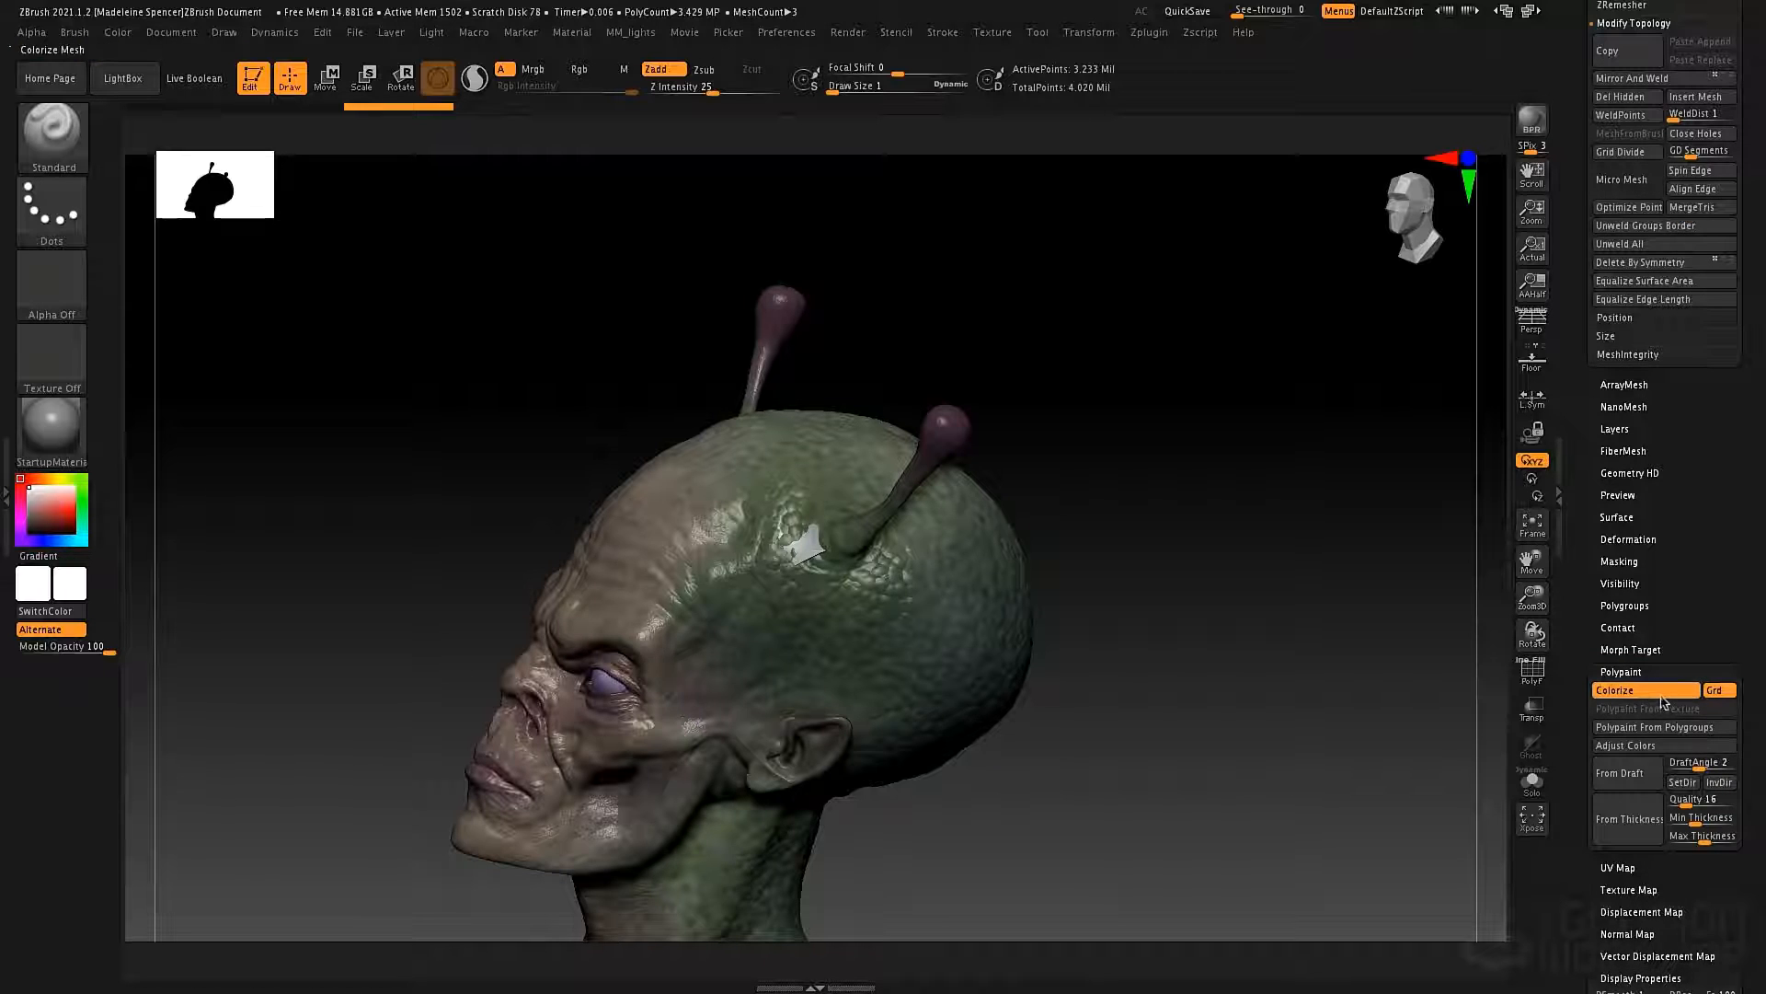
pyautogui.click(1660, 697)
pyautogui.moveTo(1206, 619); pyautogui.dragTo(1088, 552)
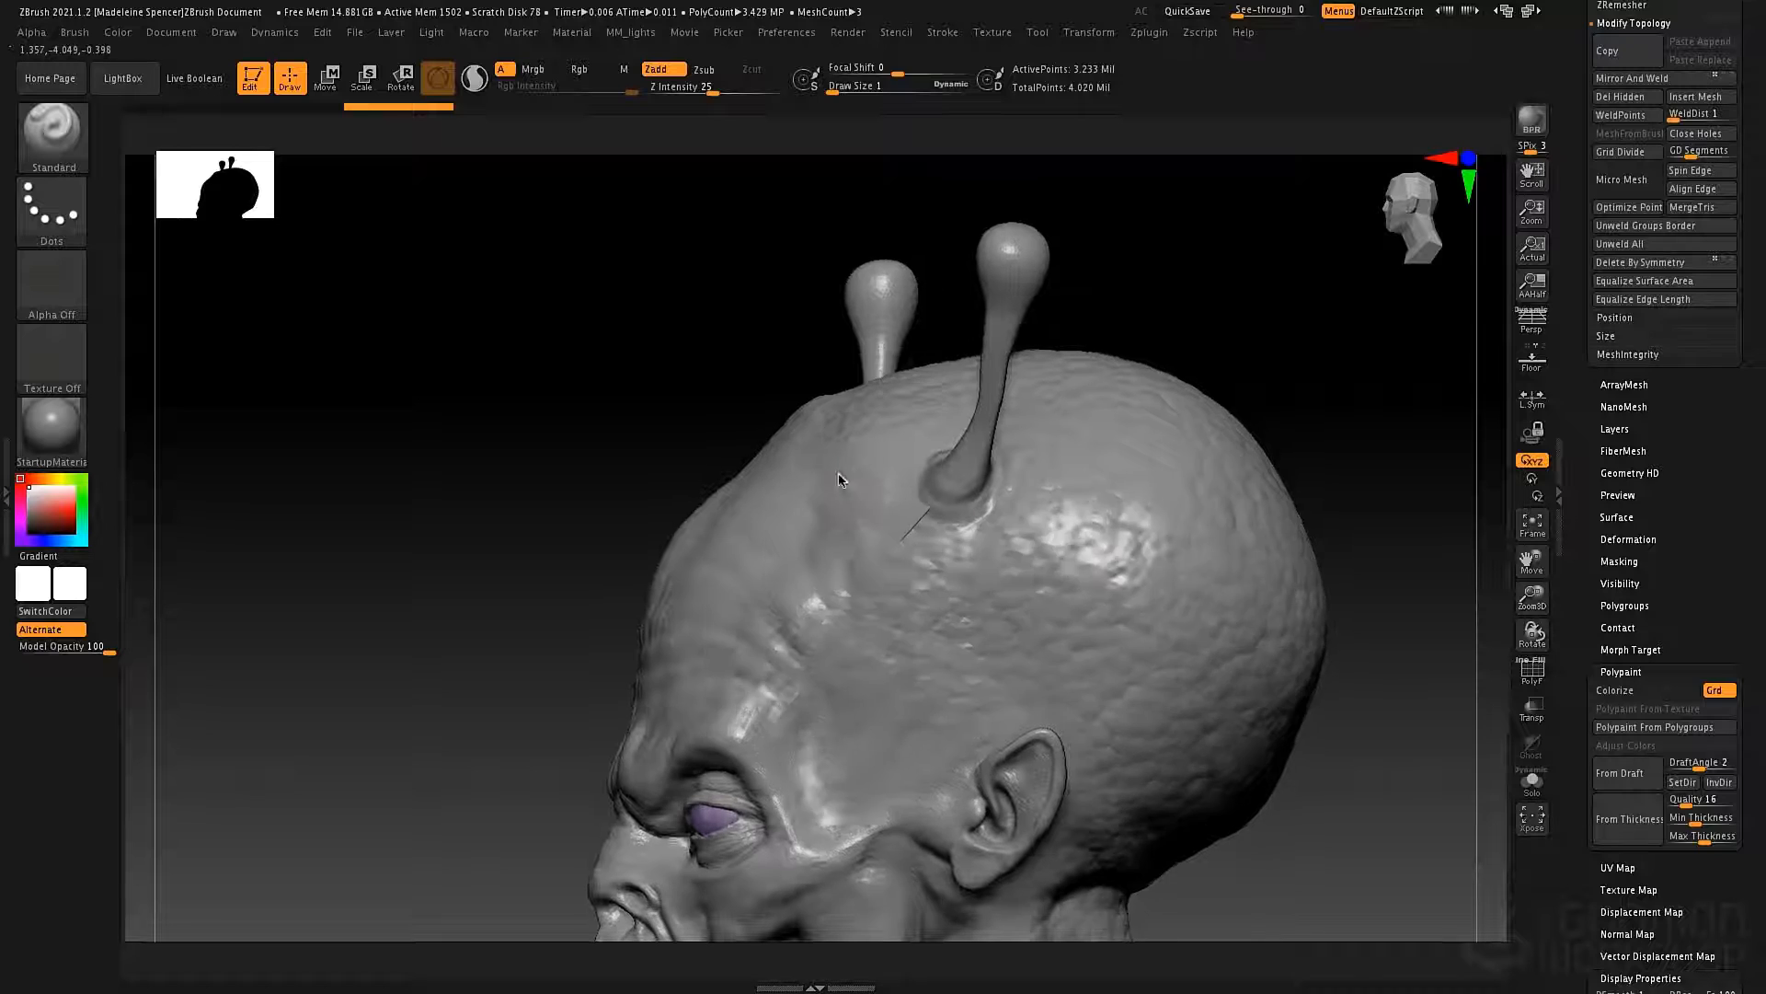
# Select the patch subtool and turn on ghost transparency for the surrounding bust.
pyautogui.keyDown('alt'); pyautogui.click(933, 521); pyautogui.keyUp('alt')
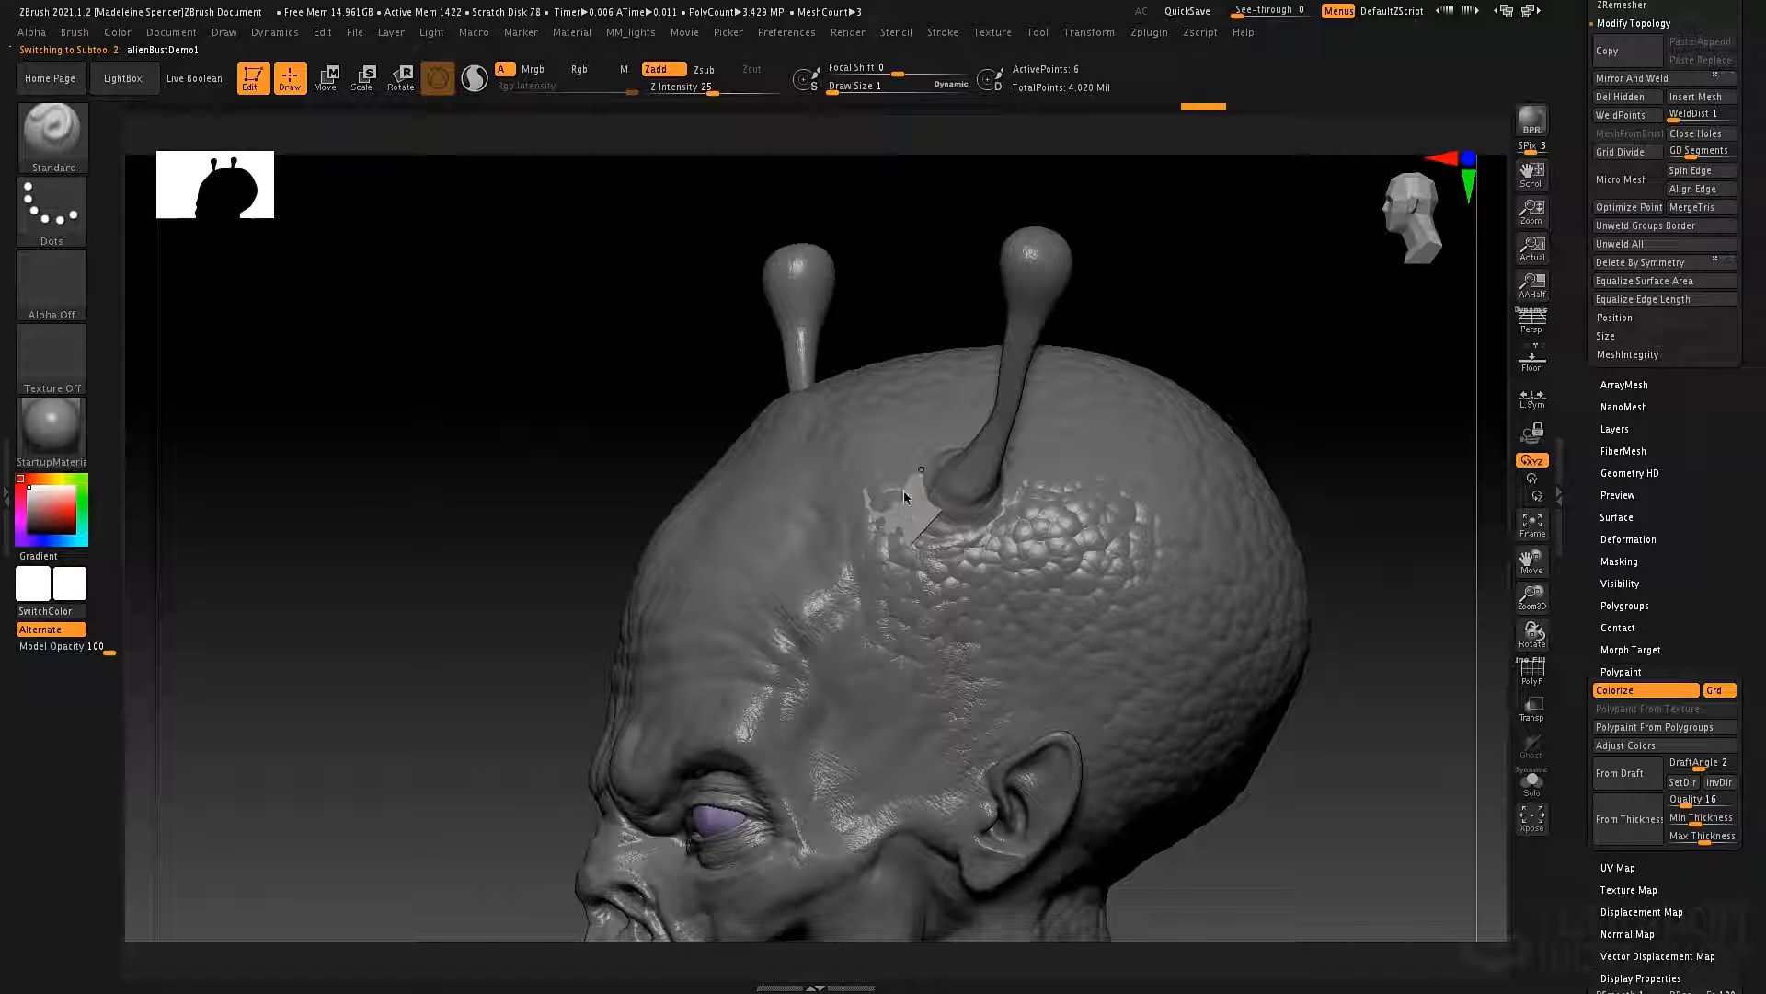
pyautogui.click(1531, 713)
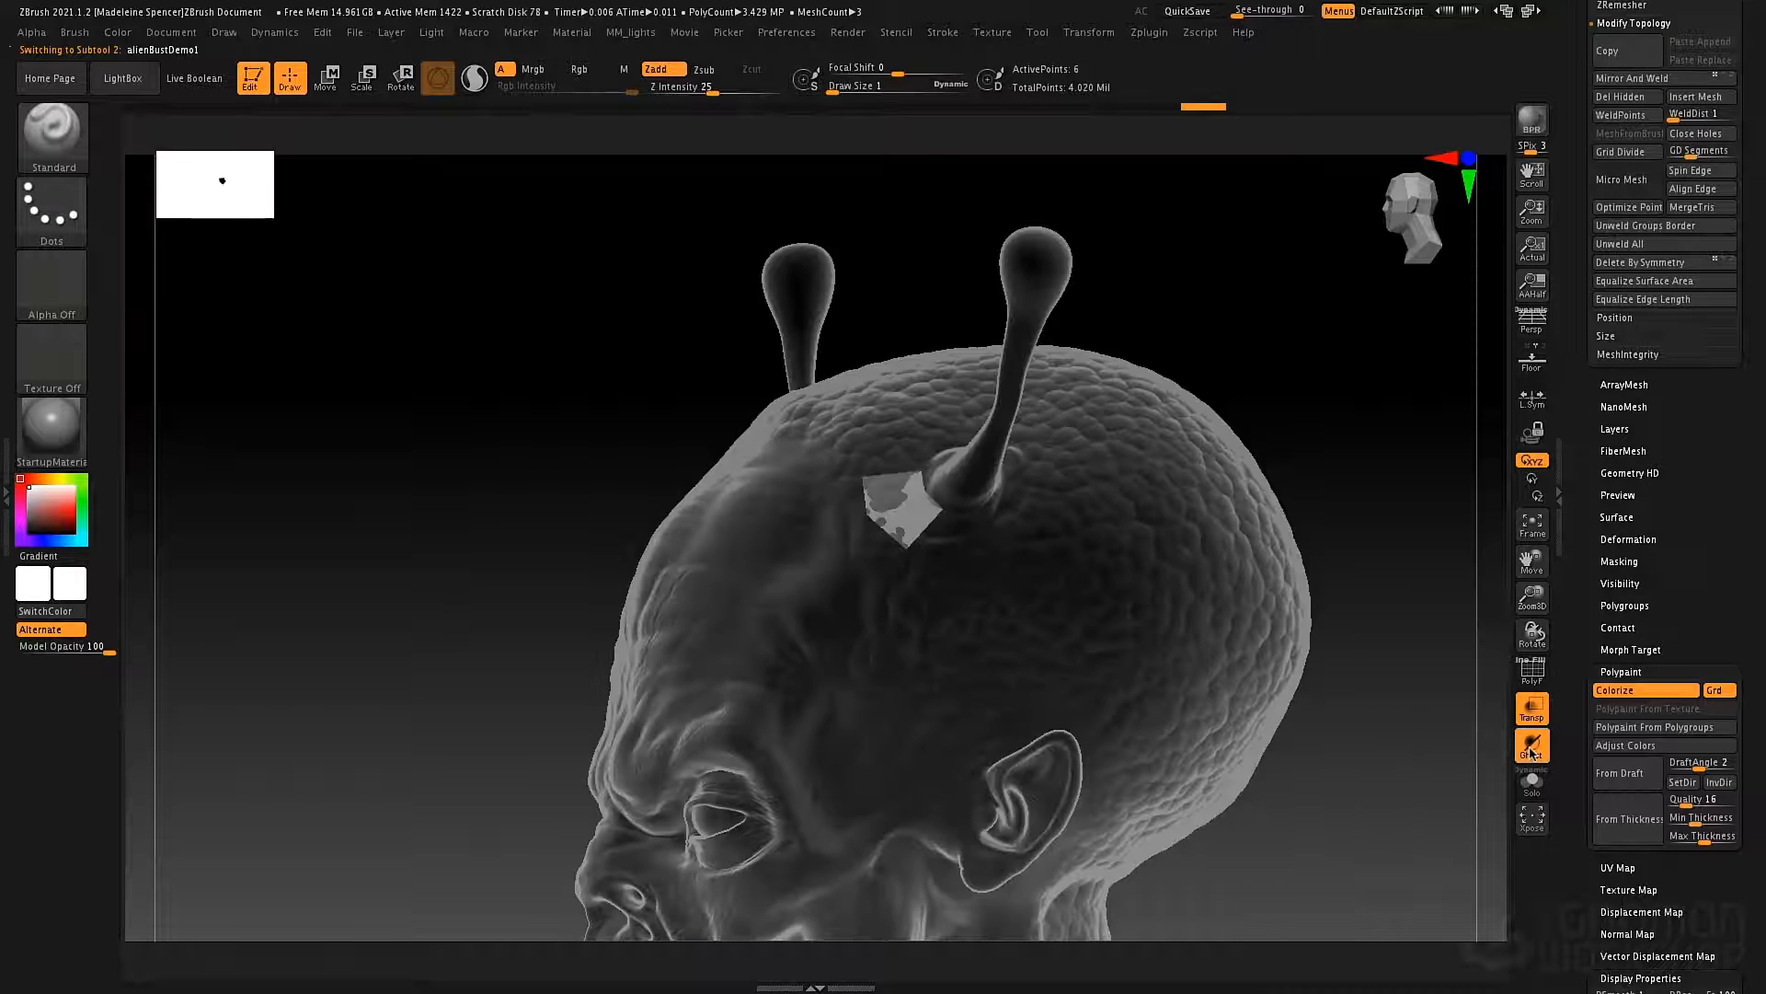
# Turn off ghost transparency and display the patch's polygroup wireframe over the transparent bust.
pyautogui.keyDown('alt'); pyautogui.moveTo(1003, 555); pyautogui.dragTo(855, 543, button='right'); pyautogui.keyUp('alt')
pyautogui.hotkey('shift', 'f')
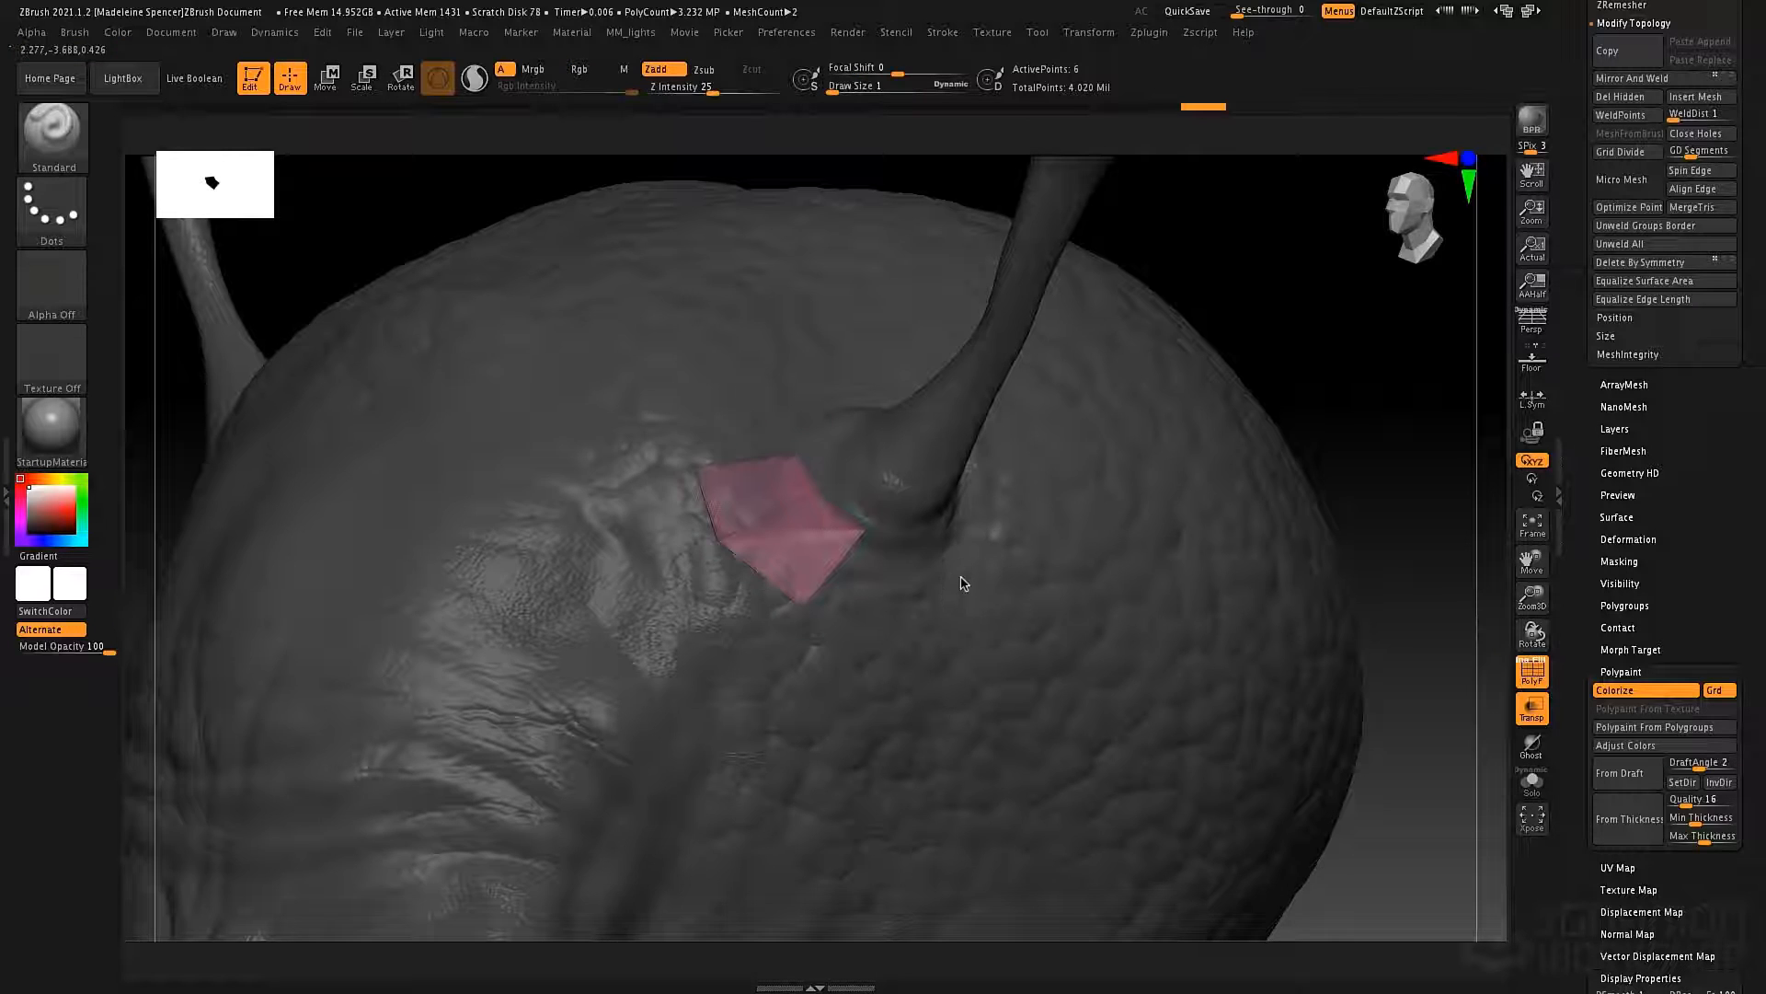
pyautogui.keyDown('alt'); pyautogui.moveTo(961, 583); pyautogui.dragTo(978, 631, button='right'); pyautogui.keyUp('alt')
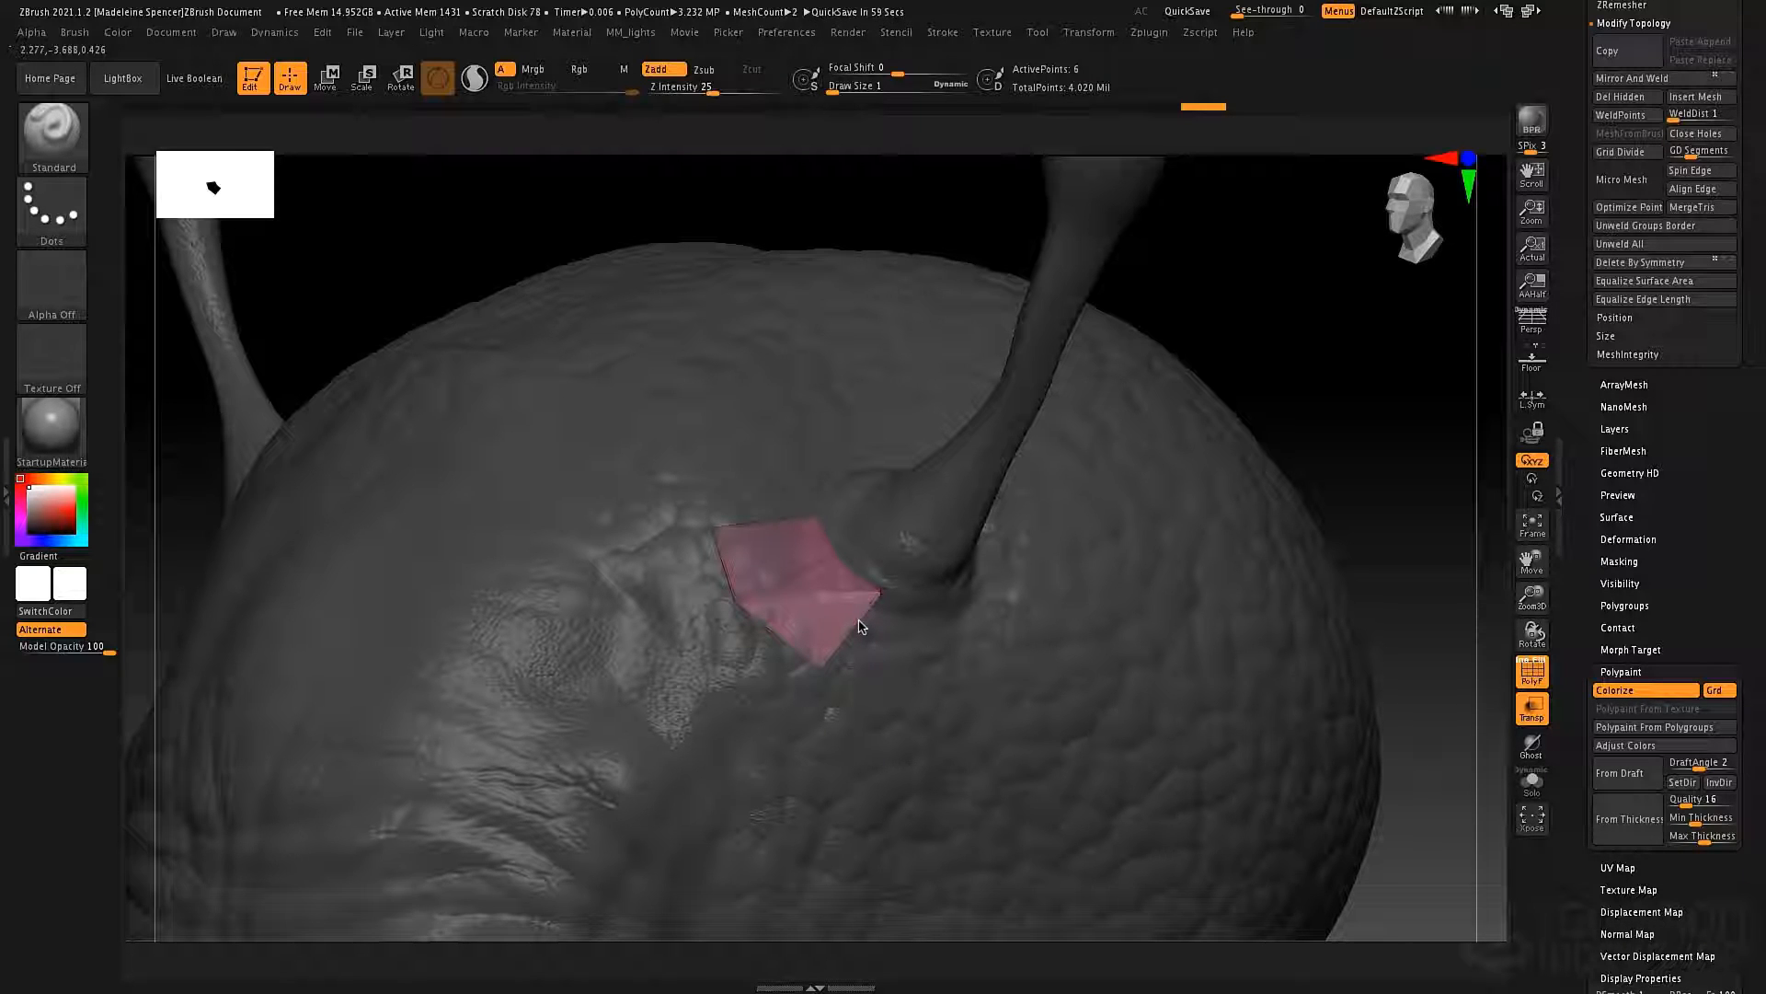
# Switch to the ZModeler brush and set its polygon action to Do Nothing.
pyautogui.press('b')
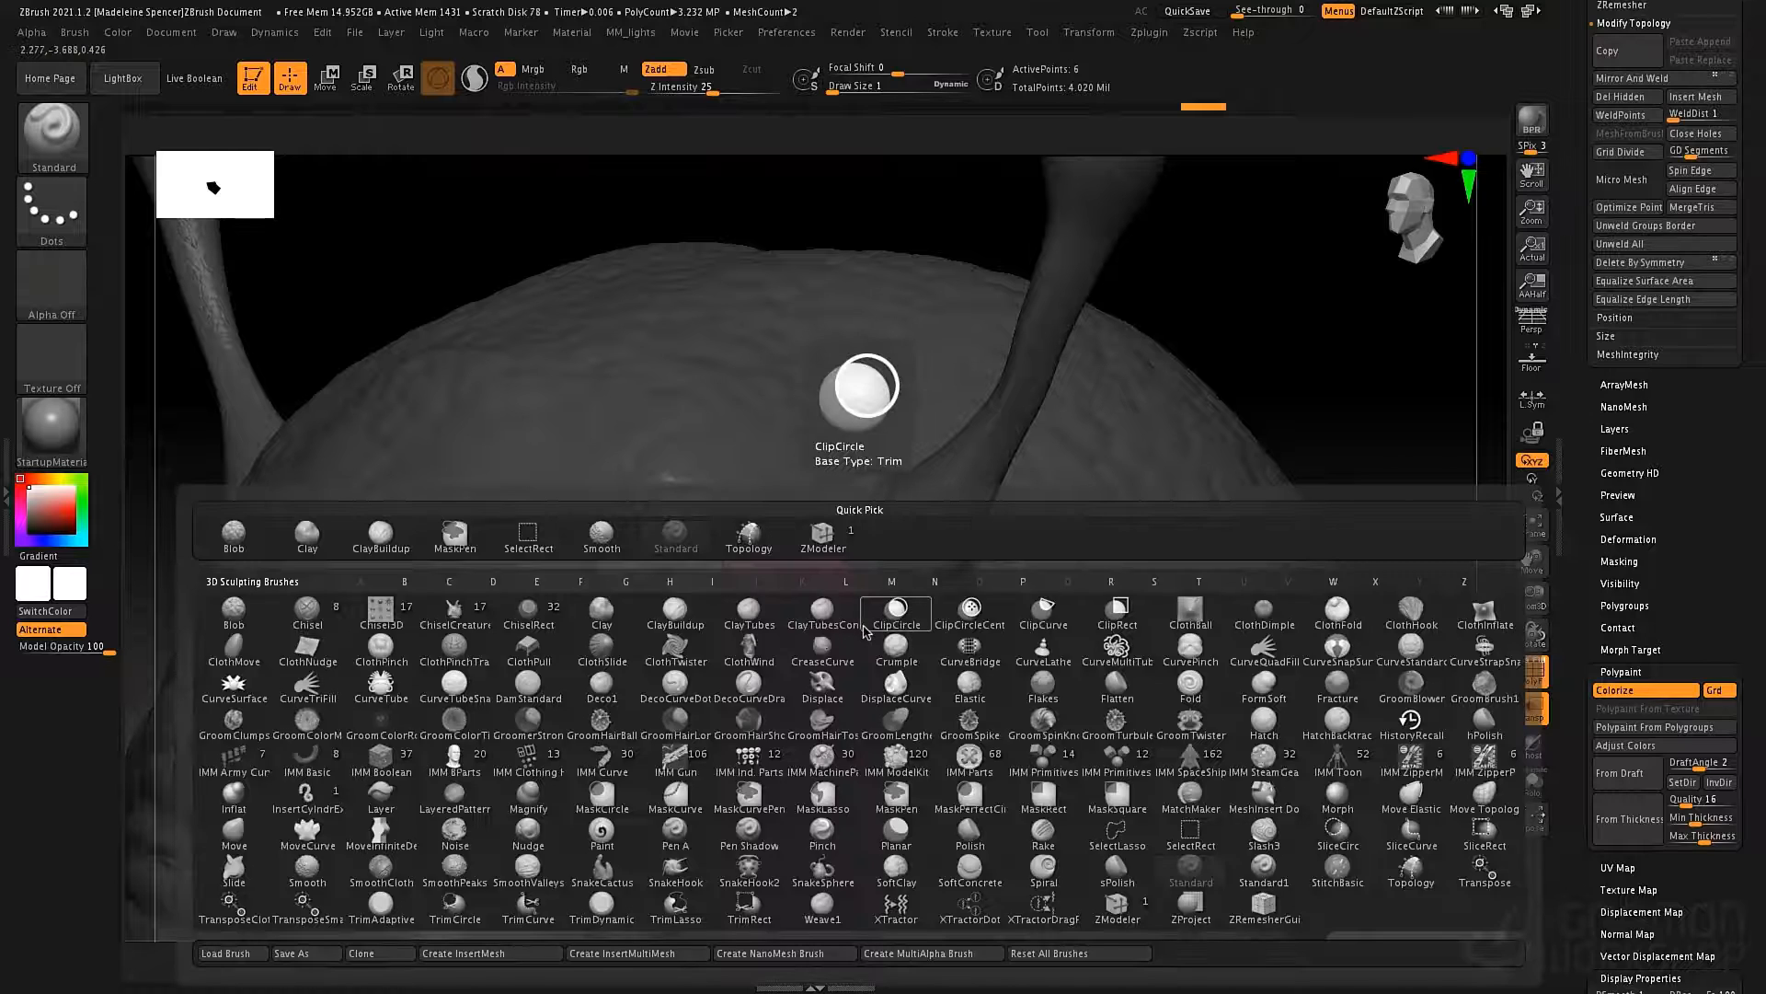
pyautogui.press('z')
pyautogui.click(1116, 901)
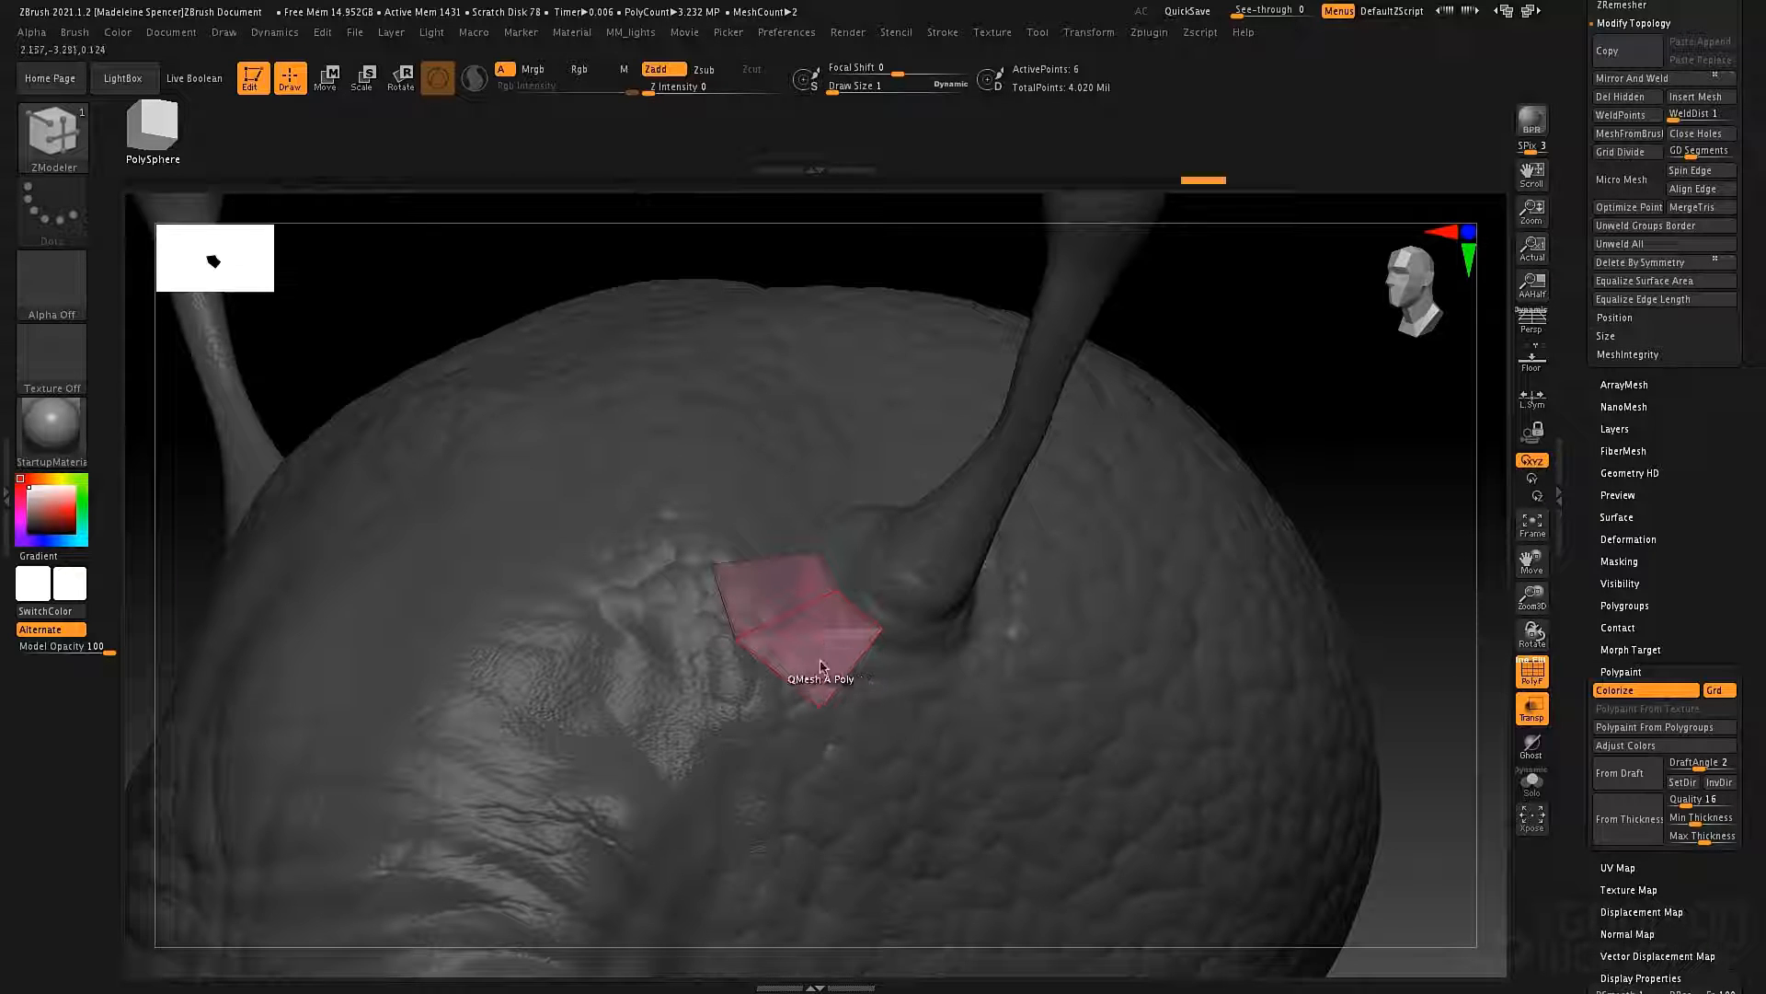
pyautogui.press('space')
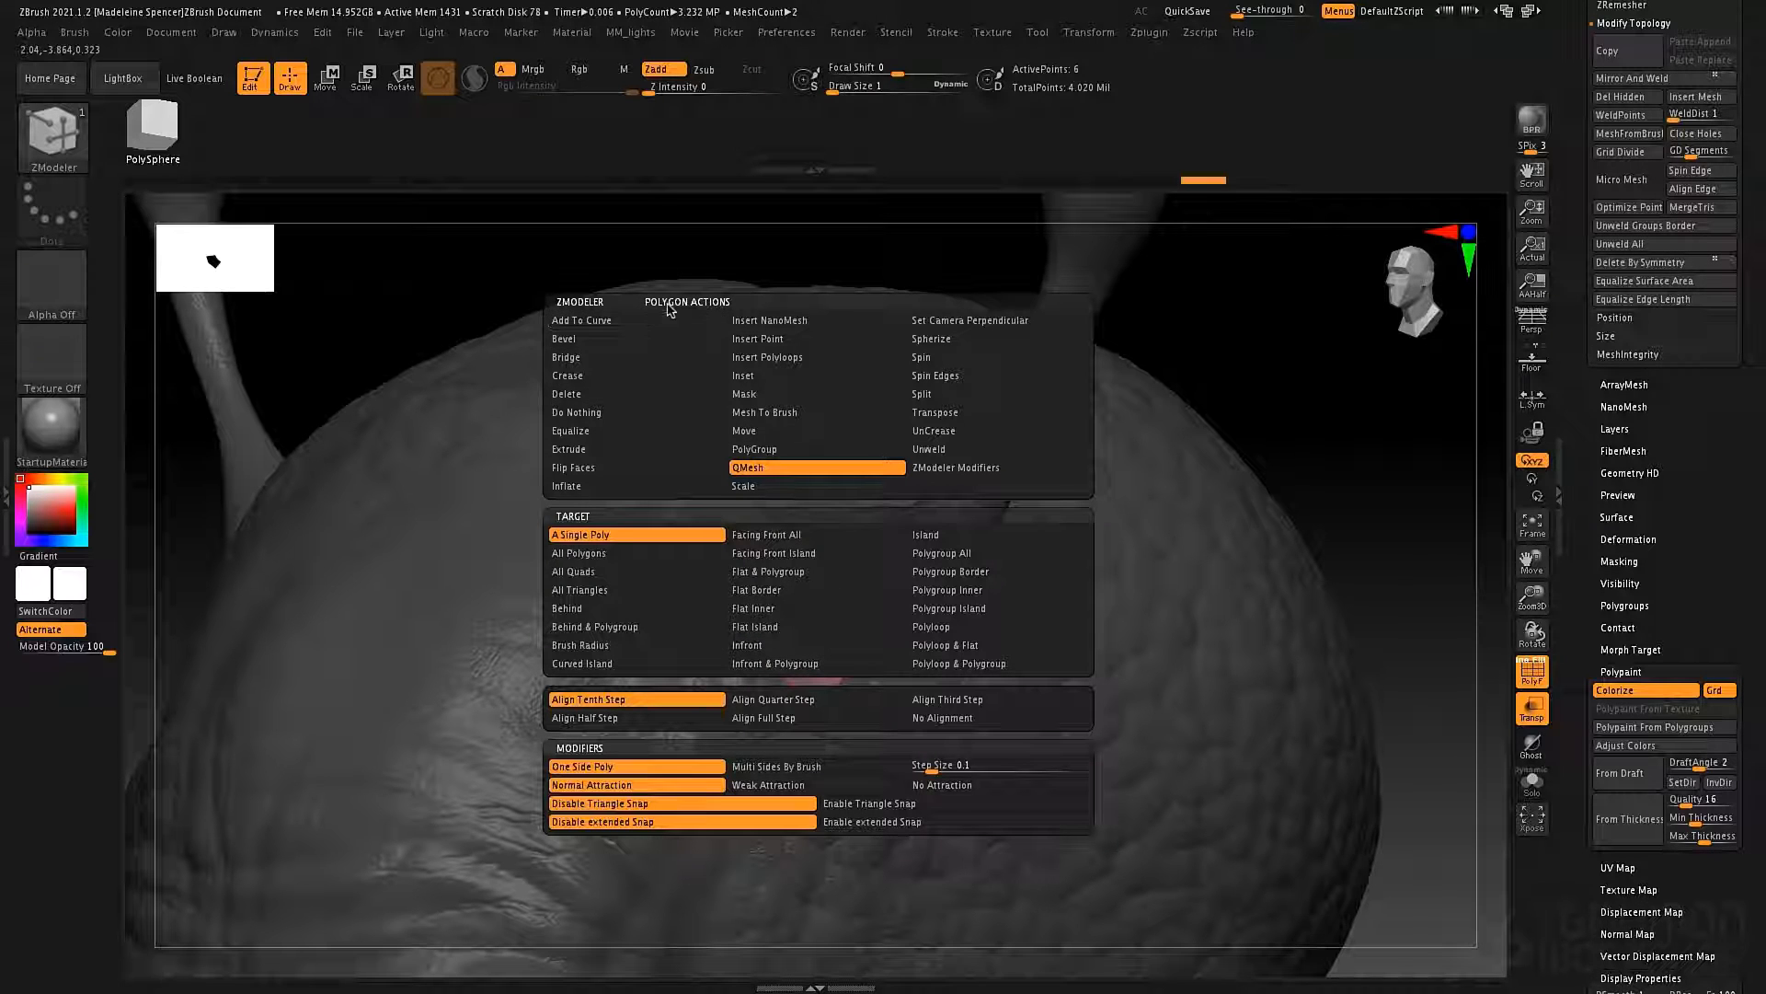
pyautogui.click(611, 412)
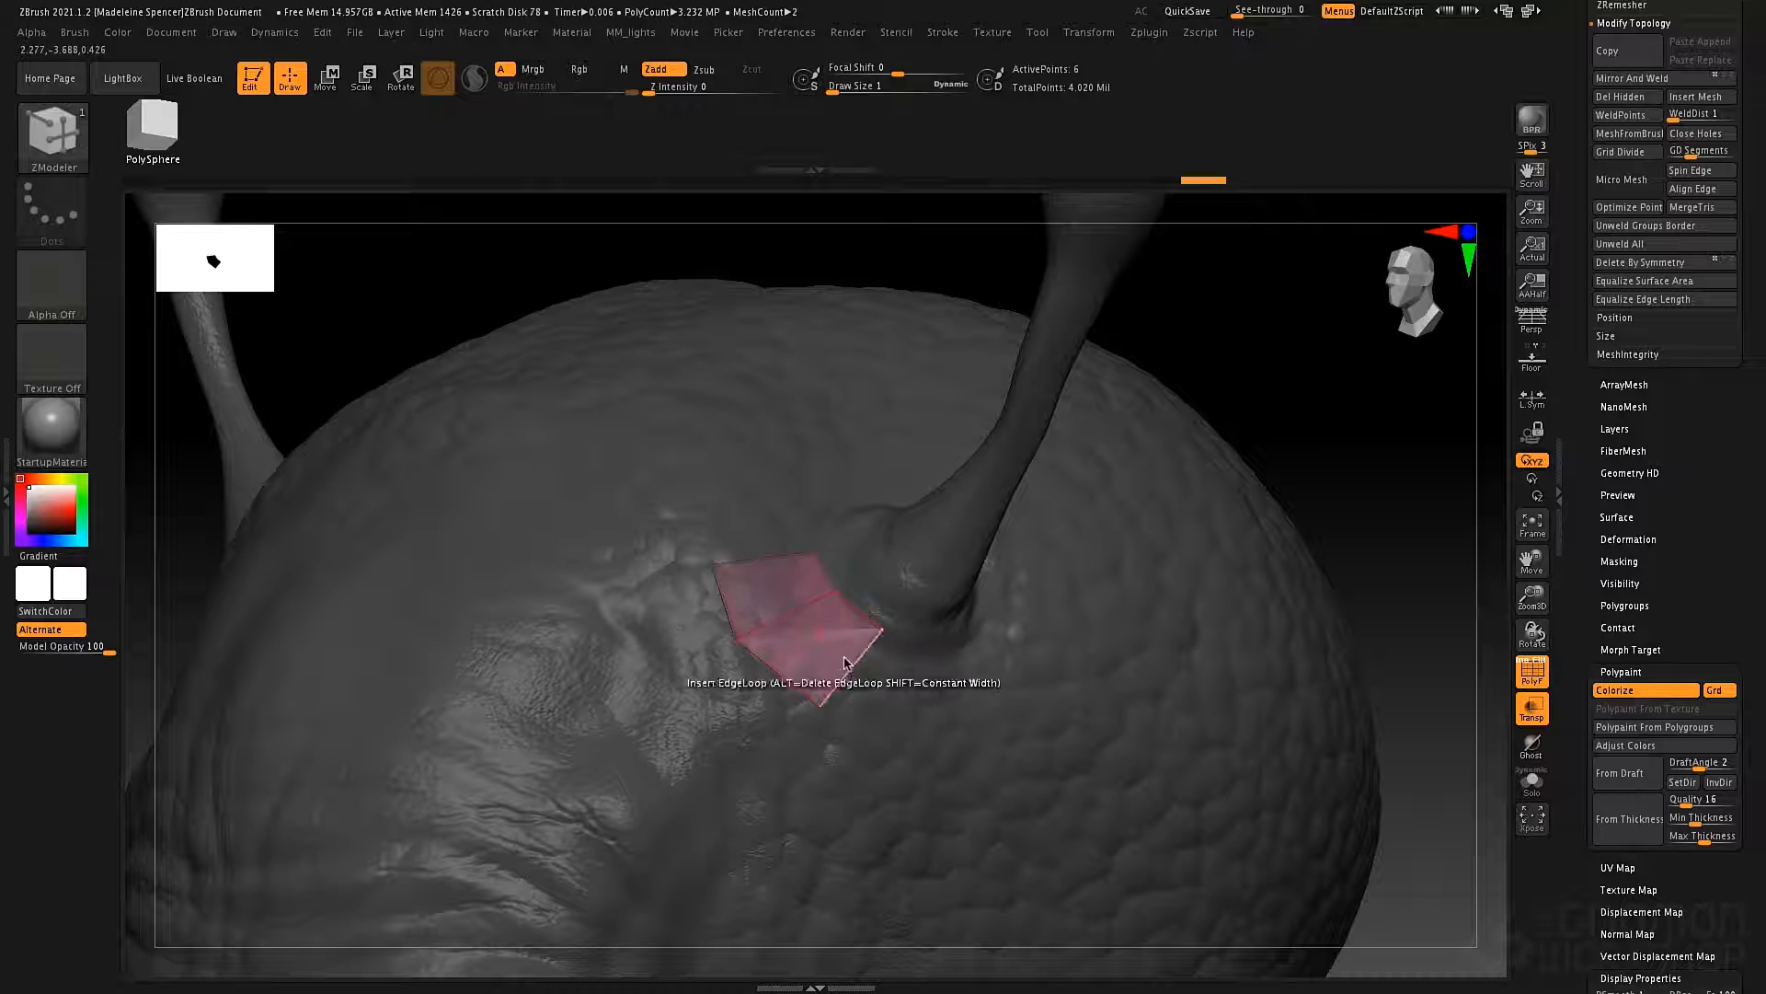
# Set the ZModeler edge action to Extrude.
pyautogui.press('space')
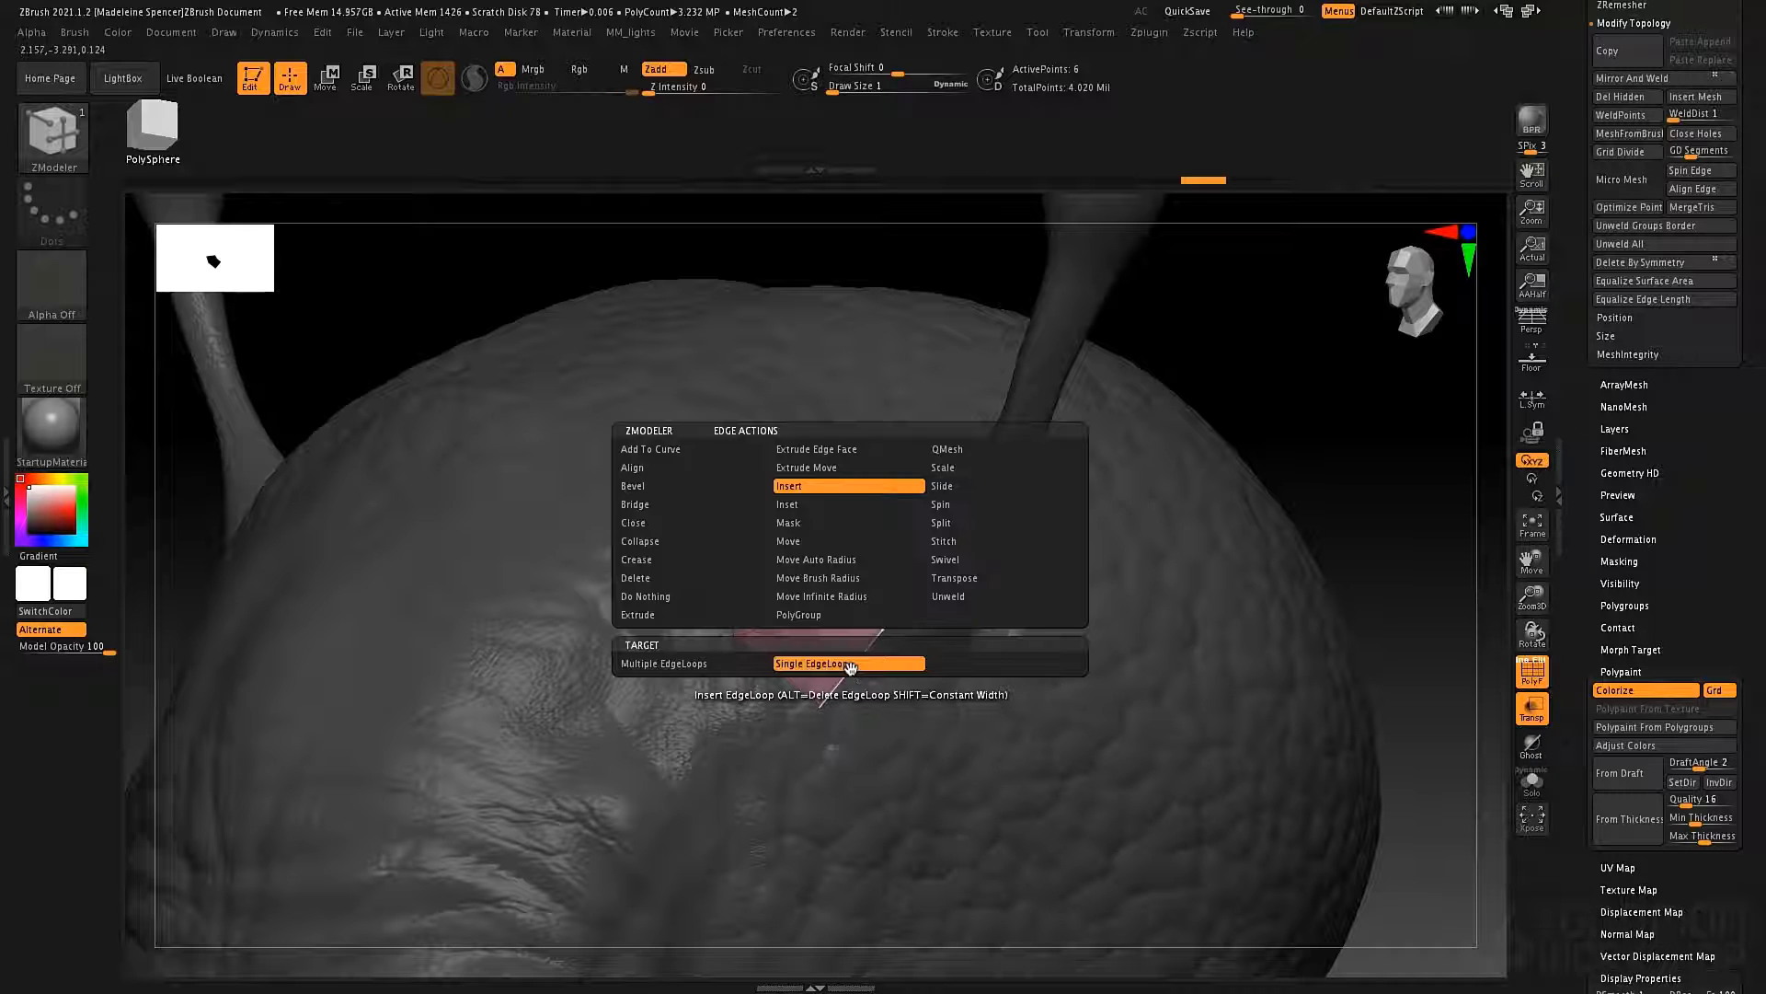
pyautogui.press('space')
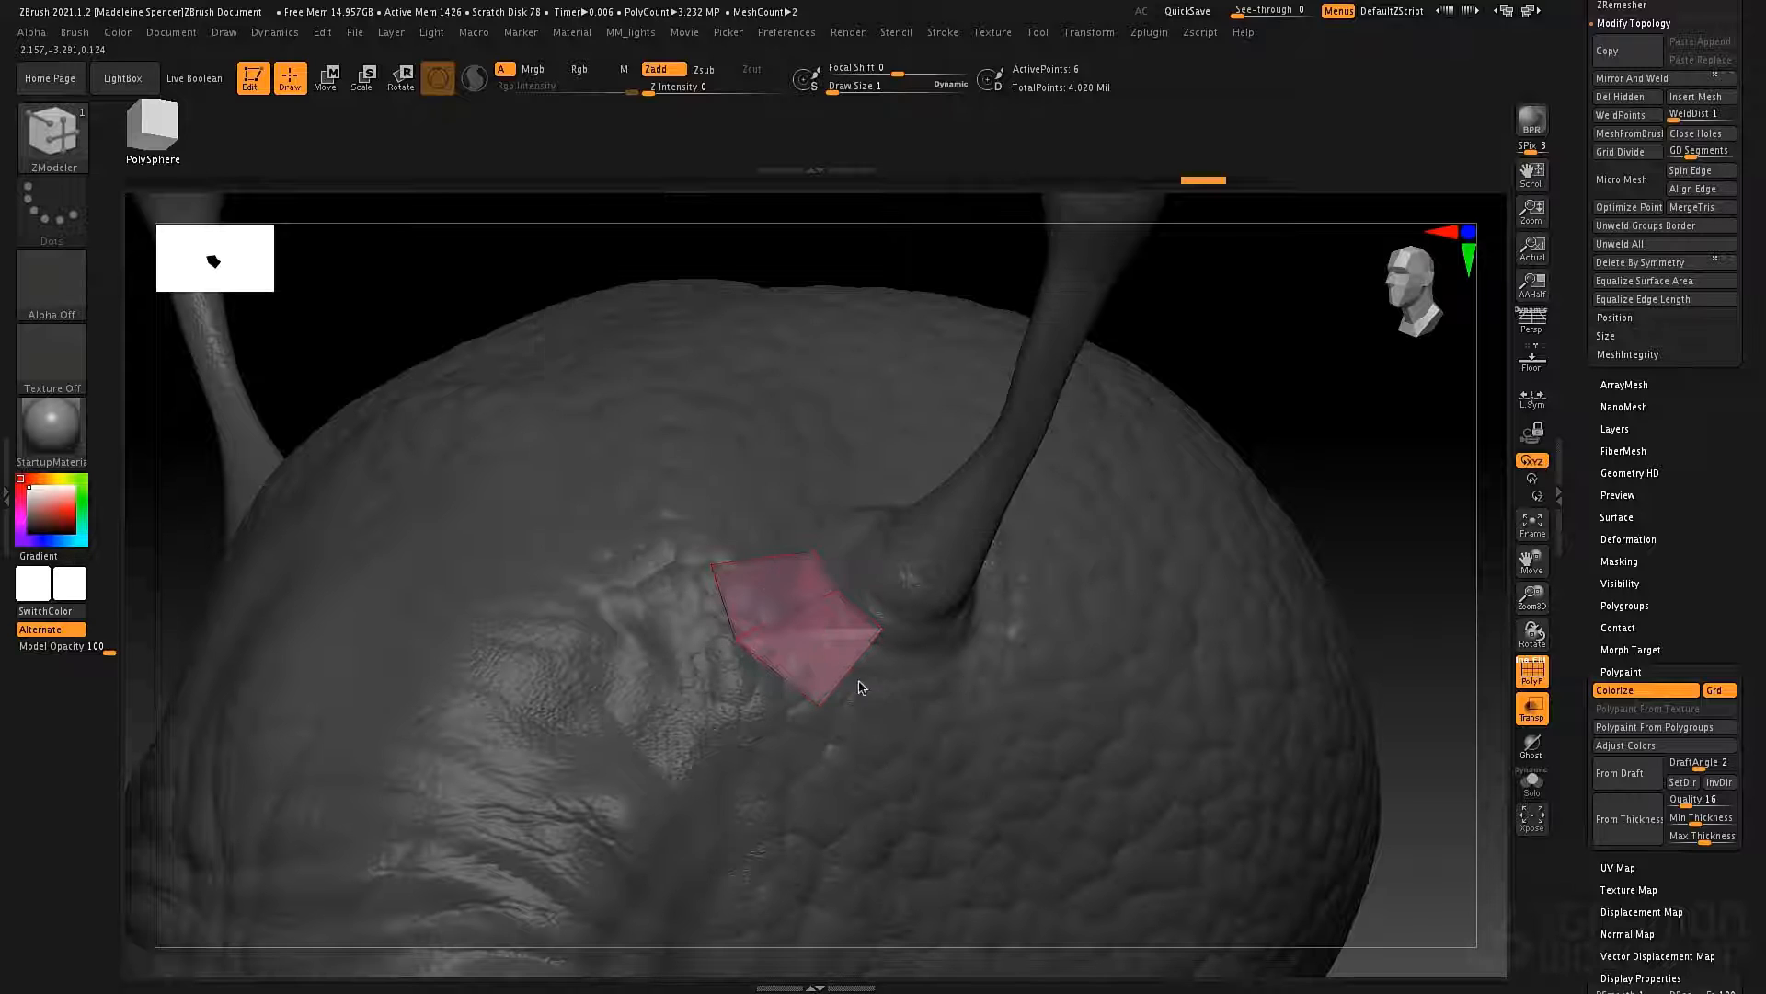
pyautogui.press('space')
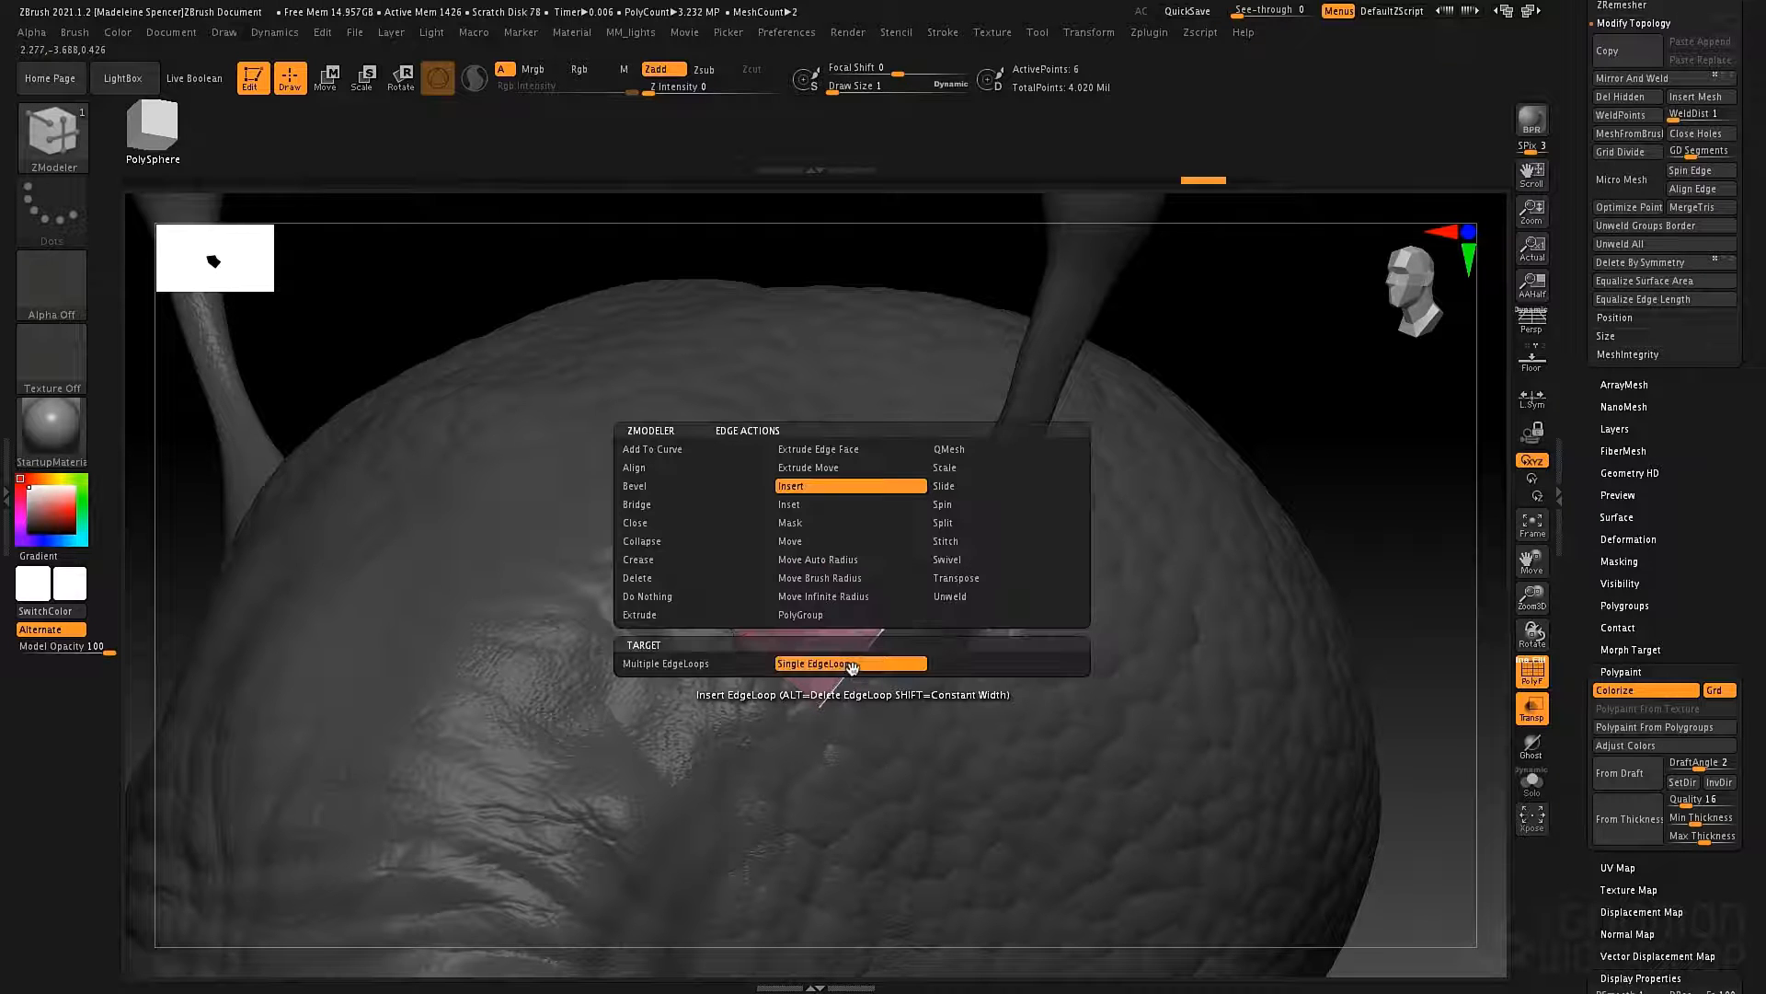
pyautogui.click(643, 616)
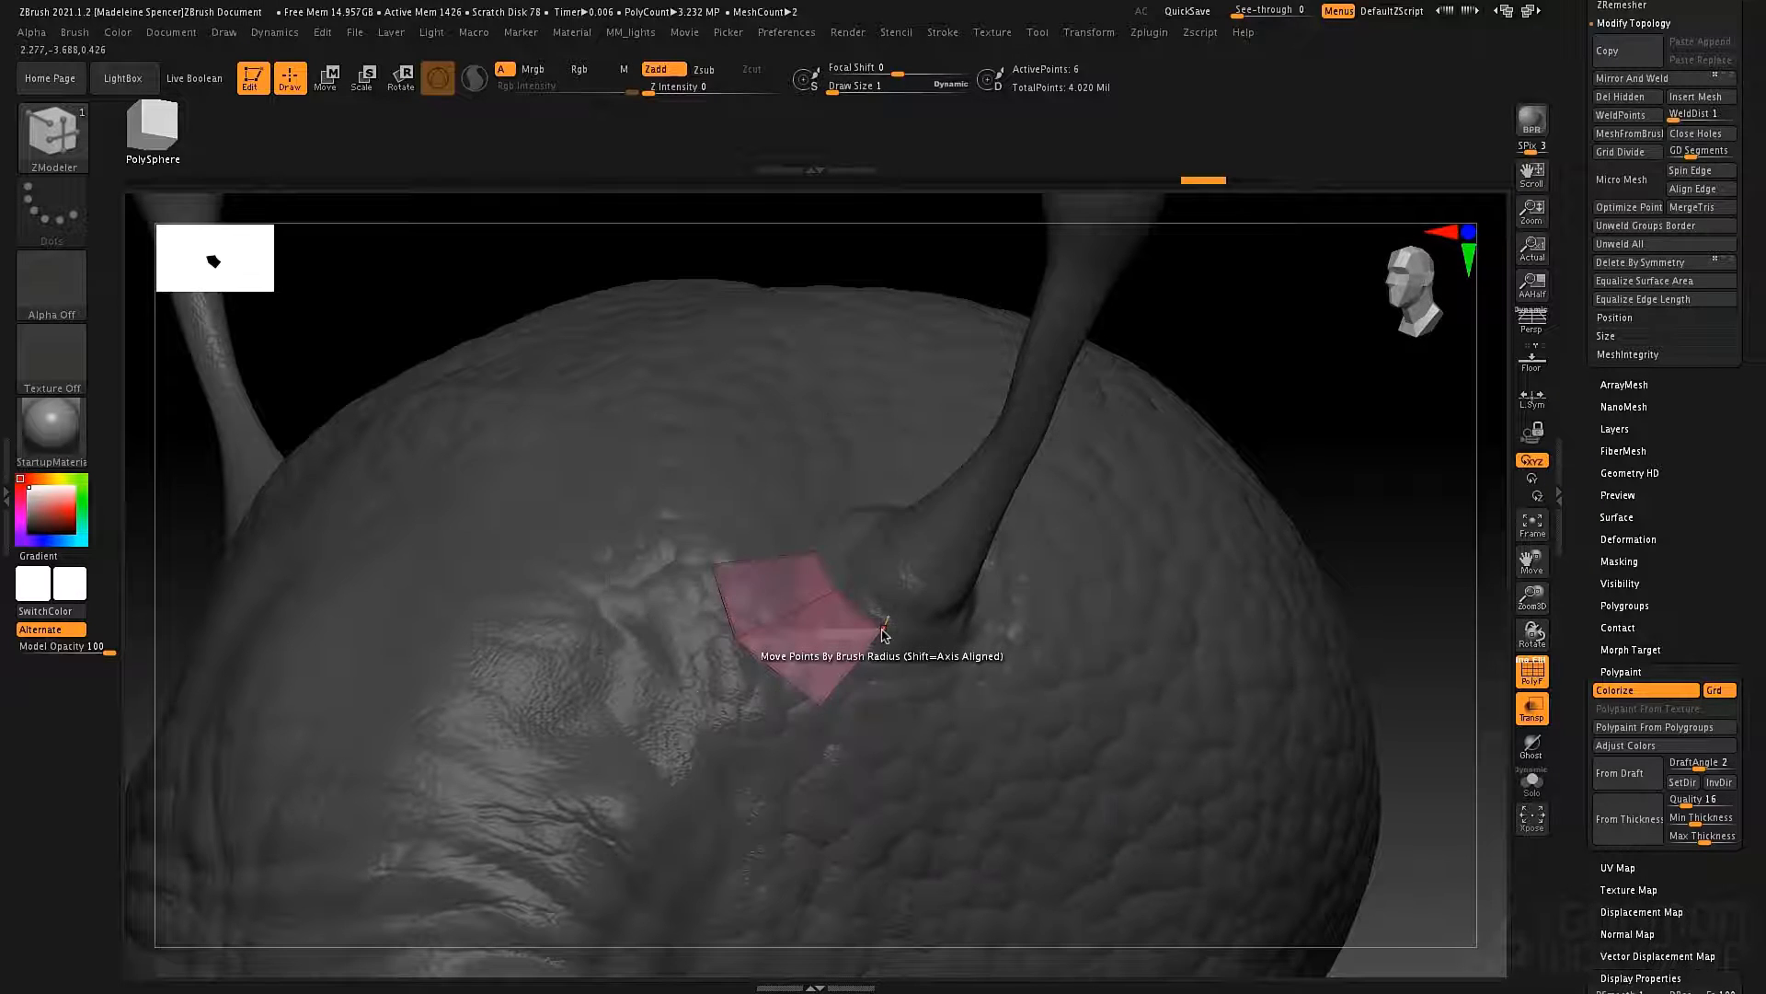
# Set the ZModeler point action to Move with the Snap To Surface modifier.
pyautogui.press('space')
pyautogui.click(841, 667)
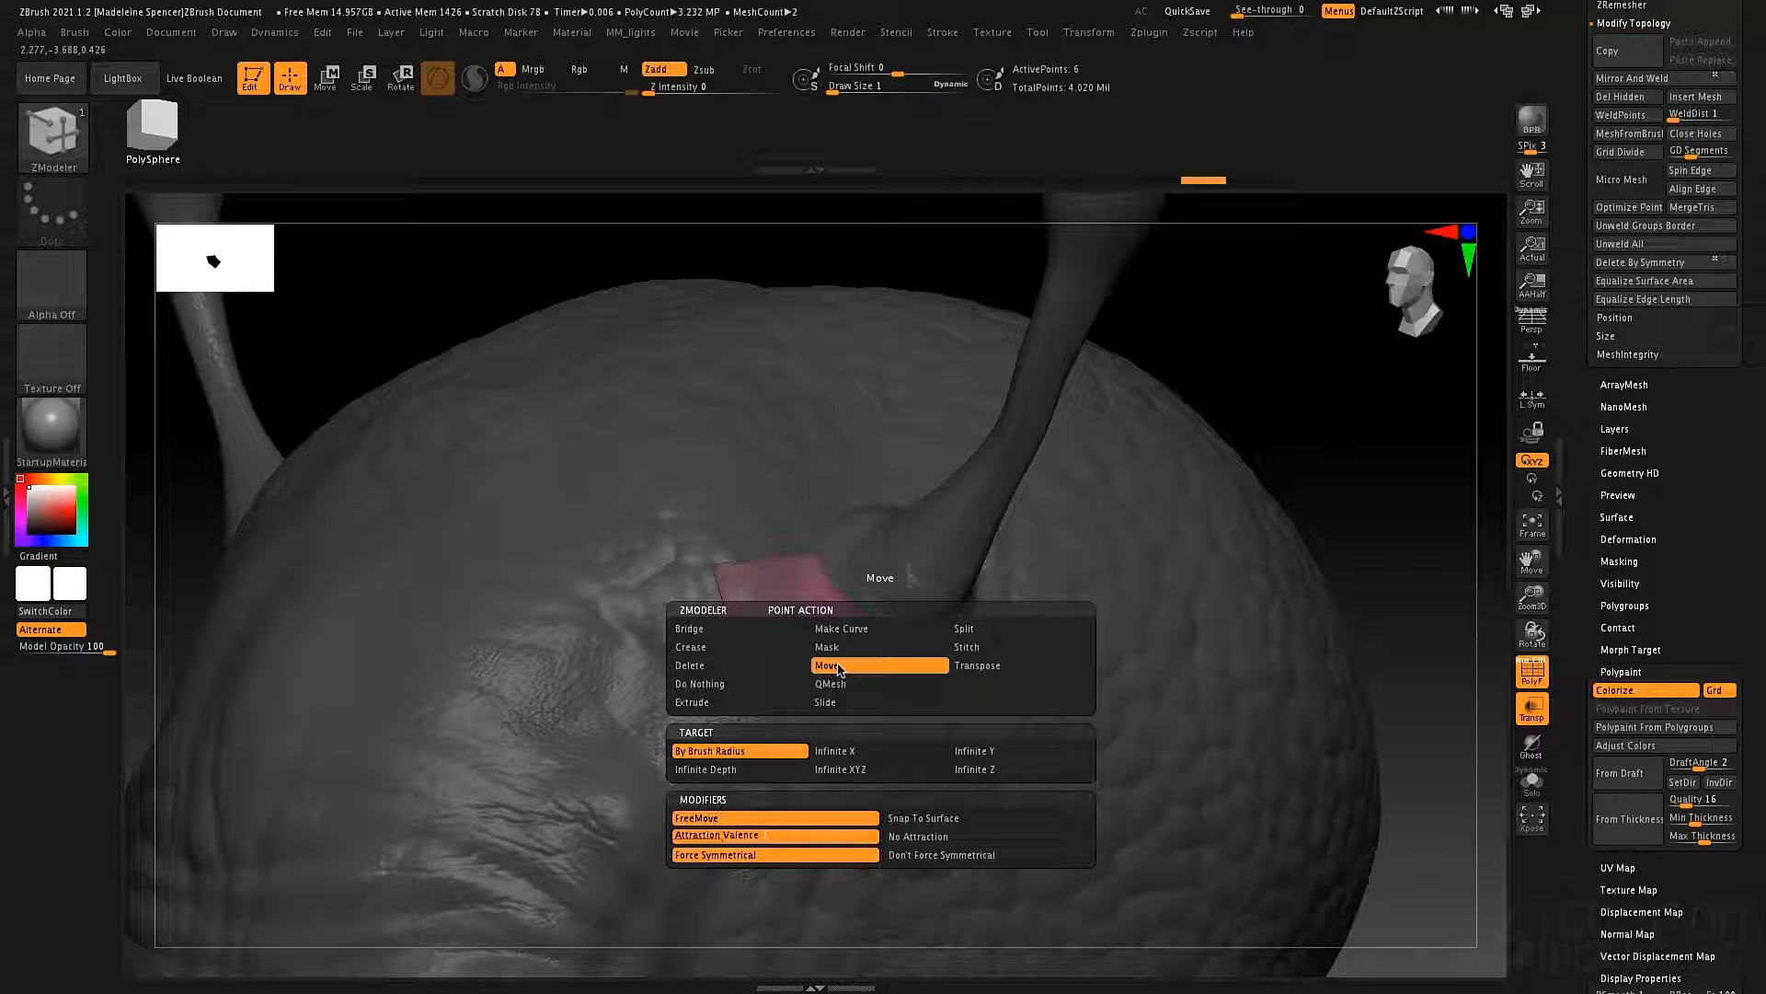
pyautogui.click(926, 819)
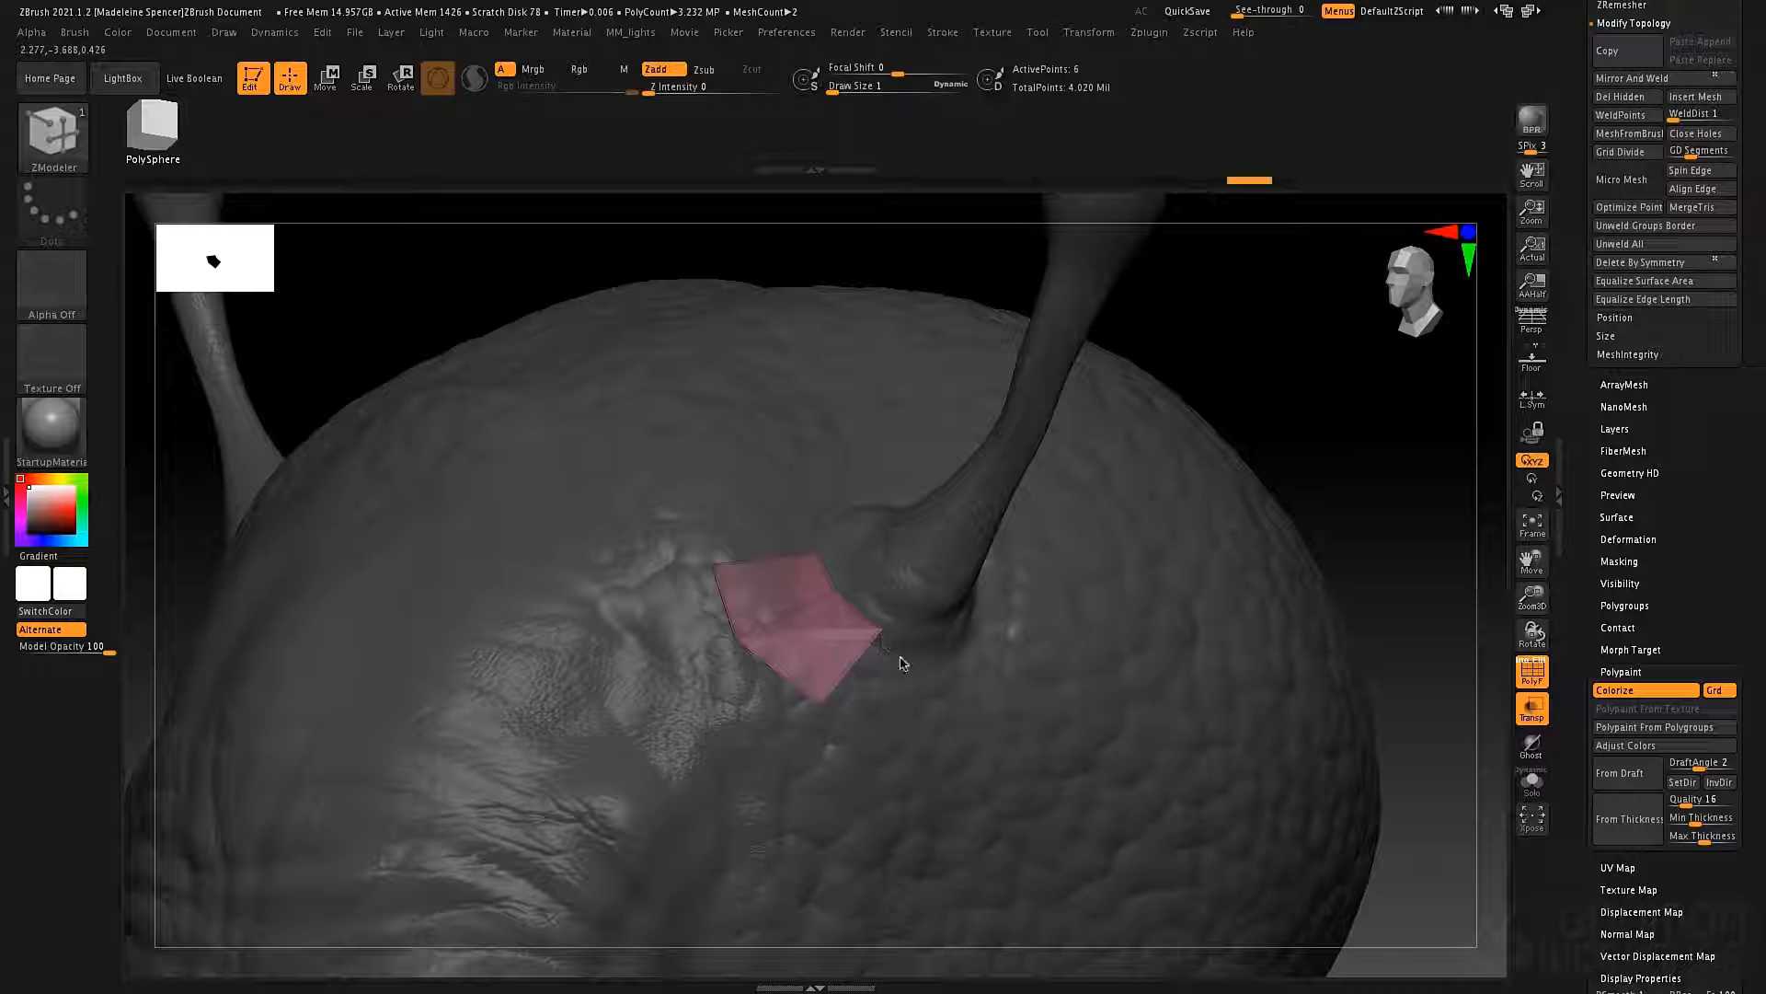
# Increase the draw size to 37 and reposition the patch's two lower end points on the bust surface.
pyautogui.press('space')
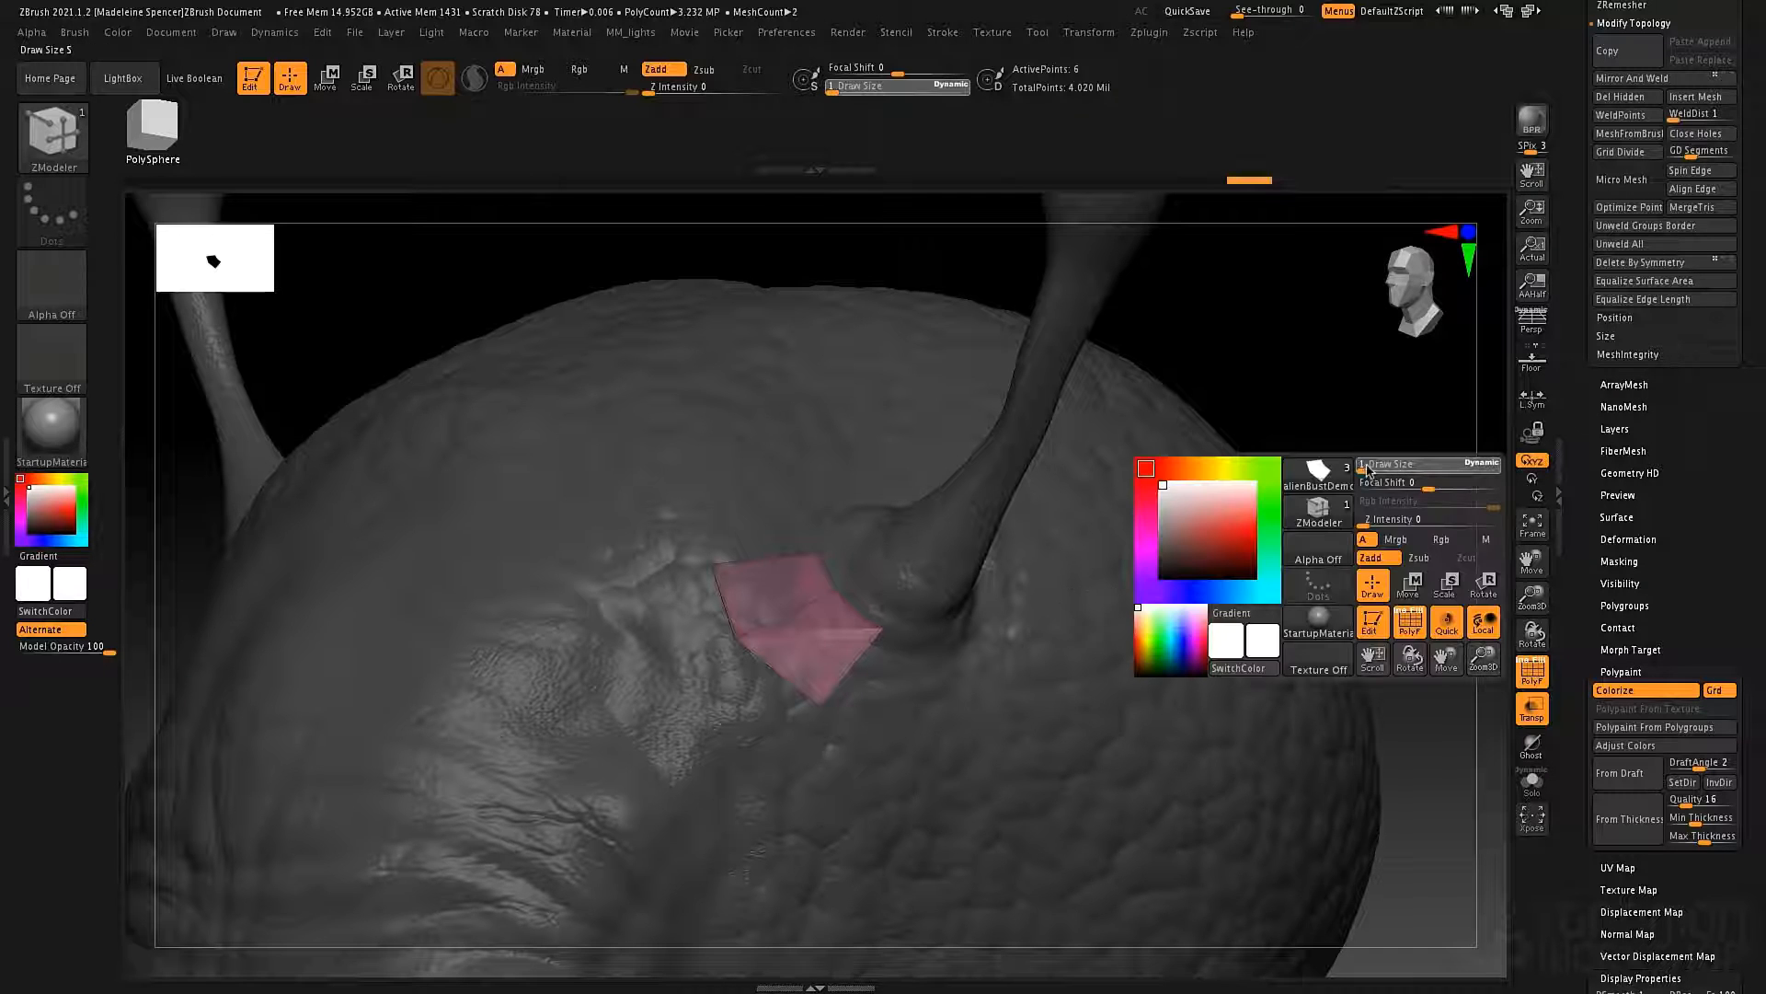
pyautogui.moveTo(1365, 472); pyautogui.dragTo(1388, 471)
pyautogui.moveTo(885, 627); pyautogui.dragTo(884, 638)
pyautogui.moveTo(826, 708)
pyautogui.mouseDown()
pyautogui.moveTo(844, 729)
pyautogui.moveTo(834, 691)
pyautogui.mouseUp()
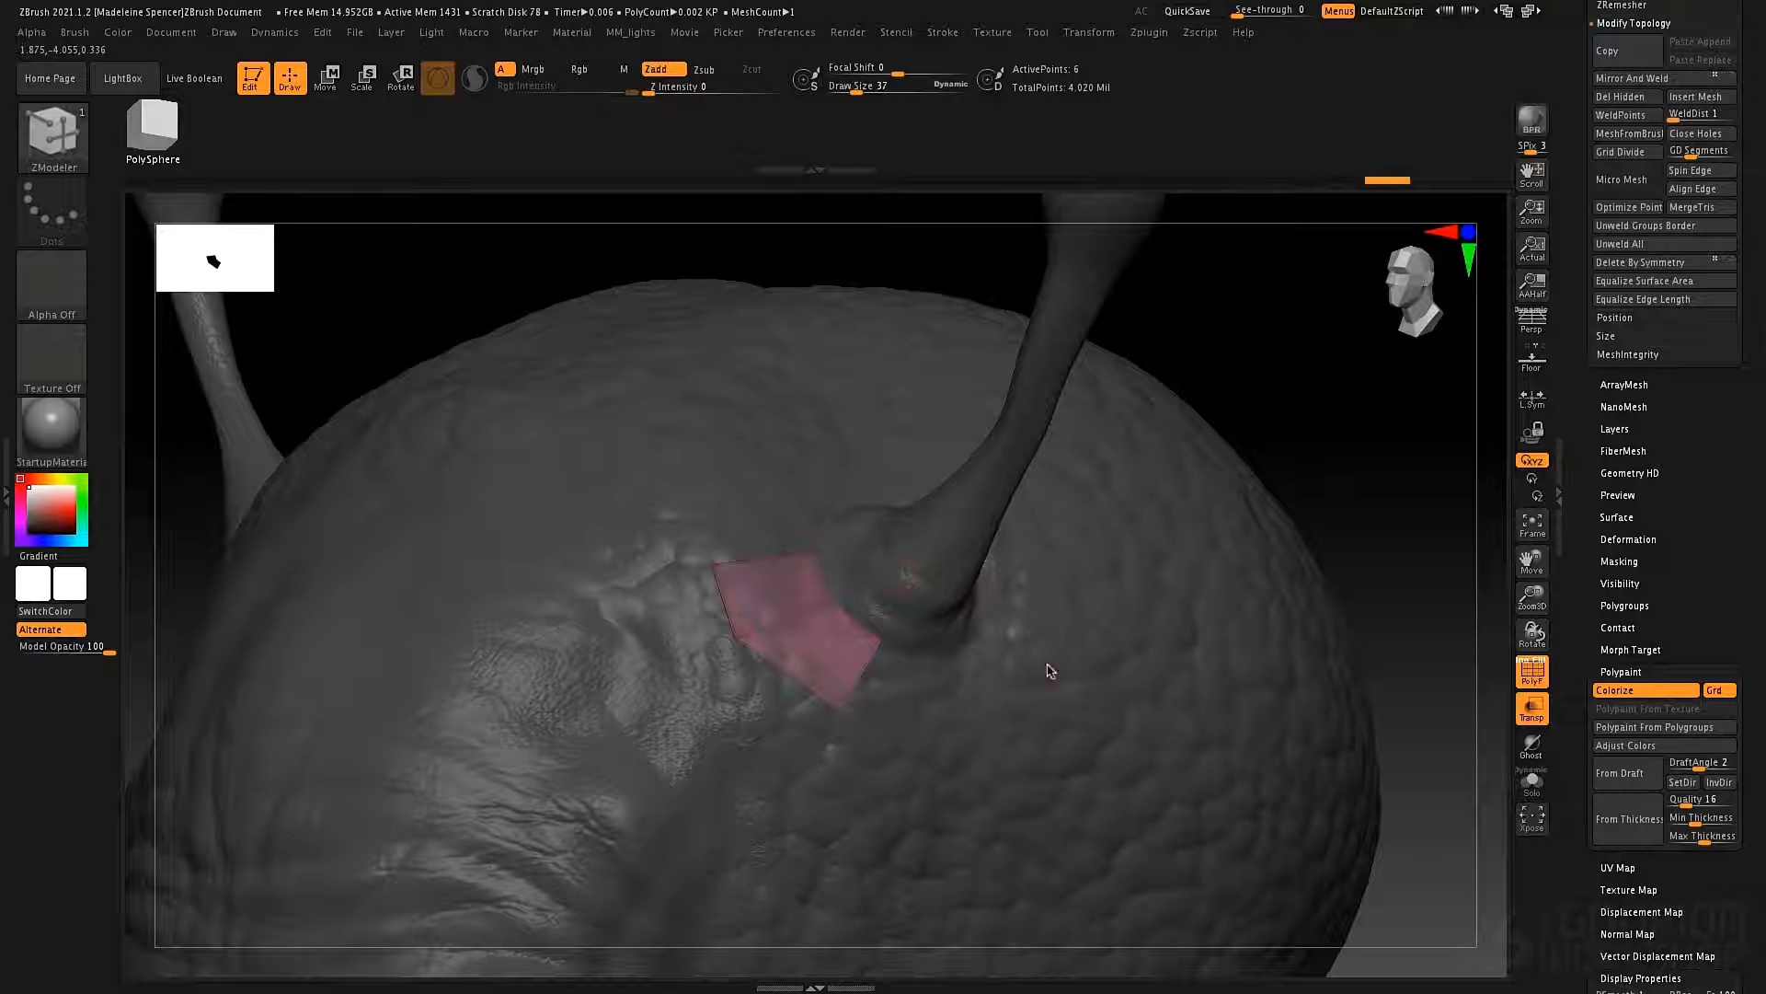
# Set edge extrusion to Snap To Surface, extrude the patch's upper end edge around the antenna base, and adjust its corner points.
pyautogui.keyDown('ctrl'); pyautogui.moveTo(1051, 672); pyautogui.dragTo(1010, 570, button='right'); pyautogui.keyUp('ctrl')
pyautogui.moveTo(1010, 570); pyautogui.dragTo(1066, 543, button='right')
pyautogui.keyDown('alt'); pyautogui.moveTo(936, 591); pyautogui.dragTo(940, 679, button='right'); pyautogui.keyUp('alt')
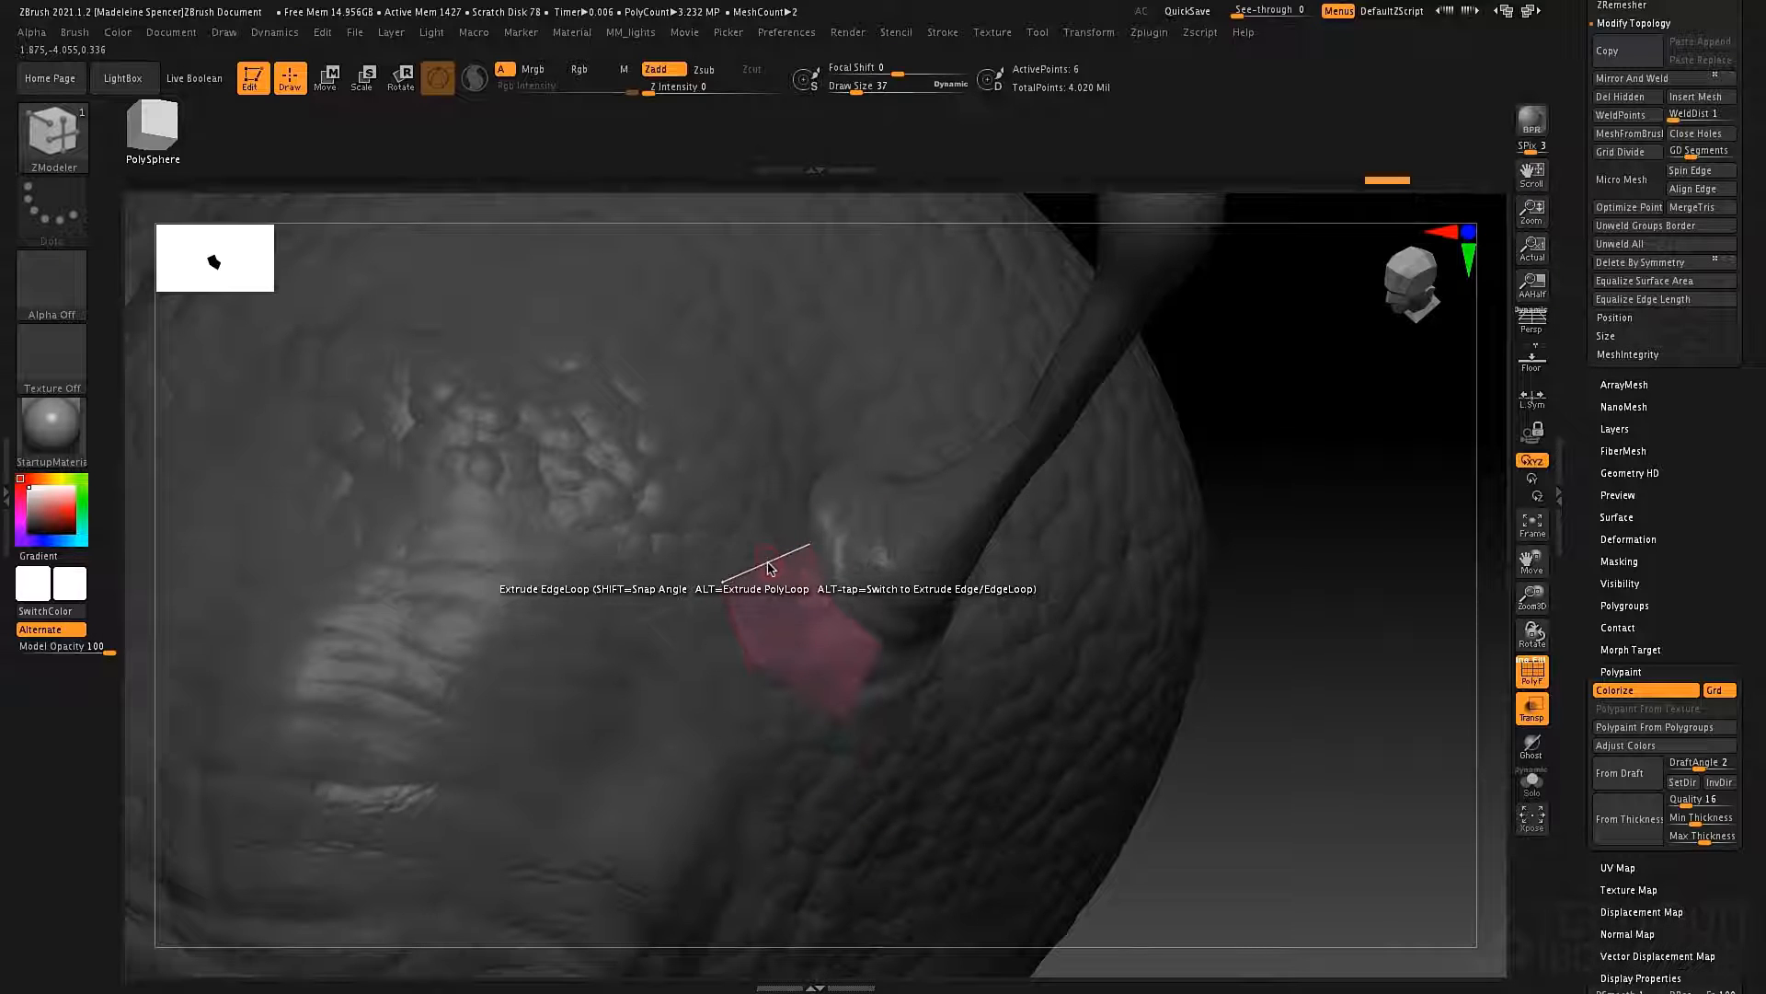
pyautogui.press('space')
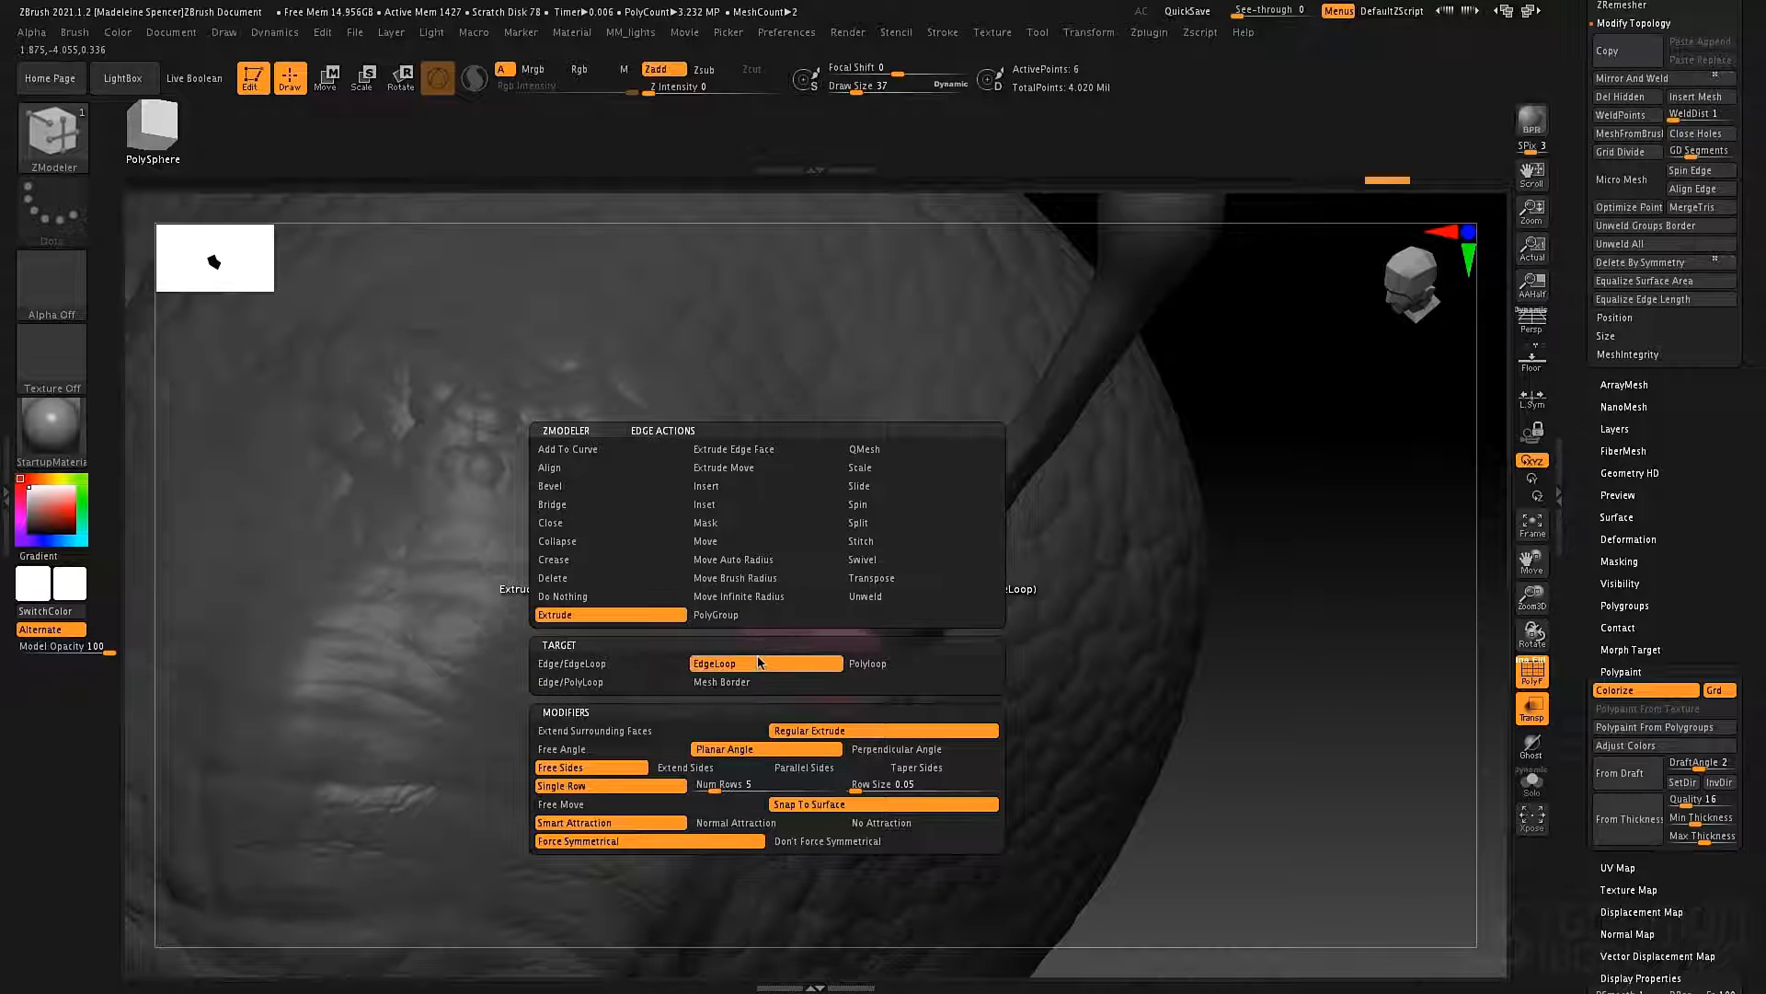
pyautogui.click(792, 805)
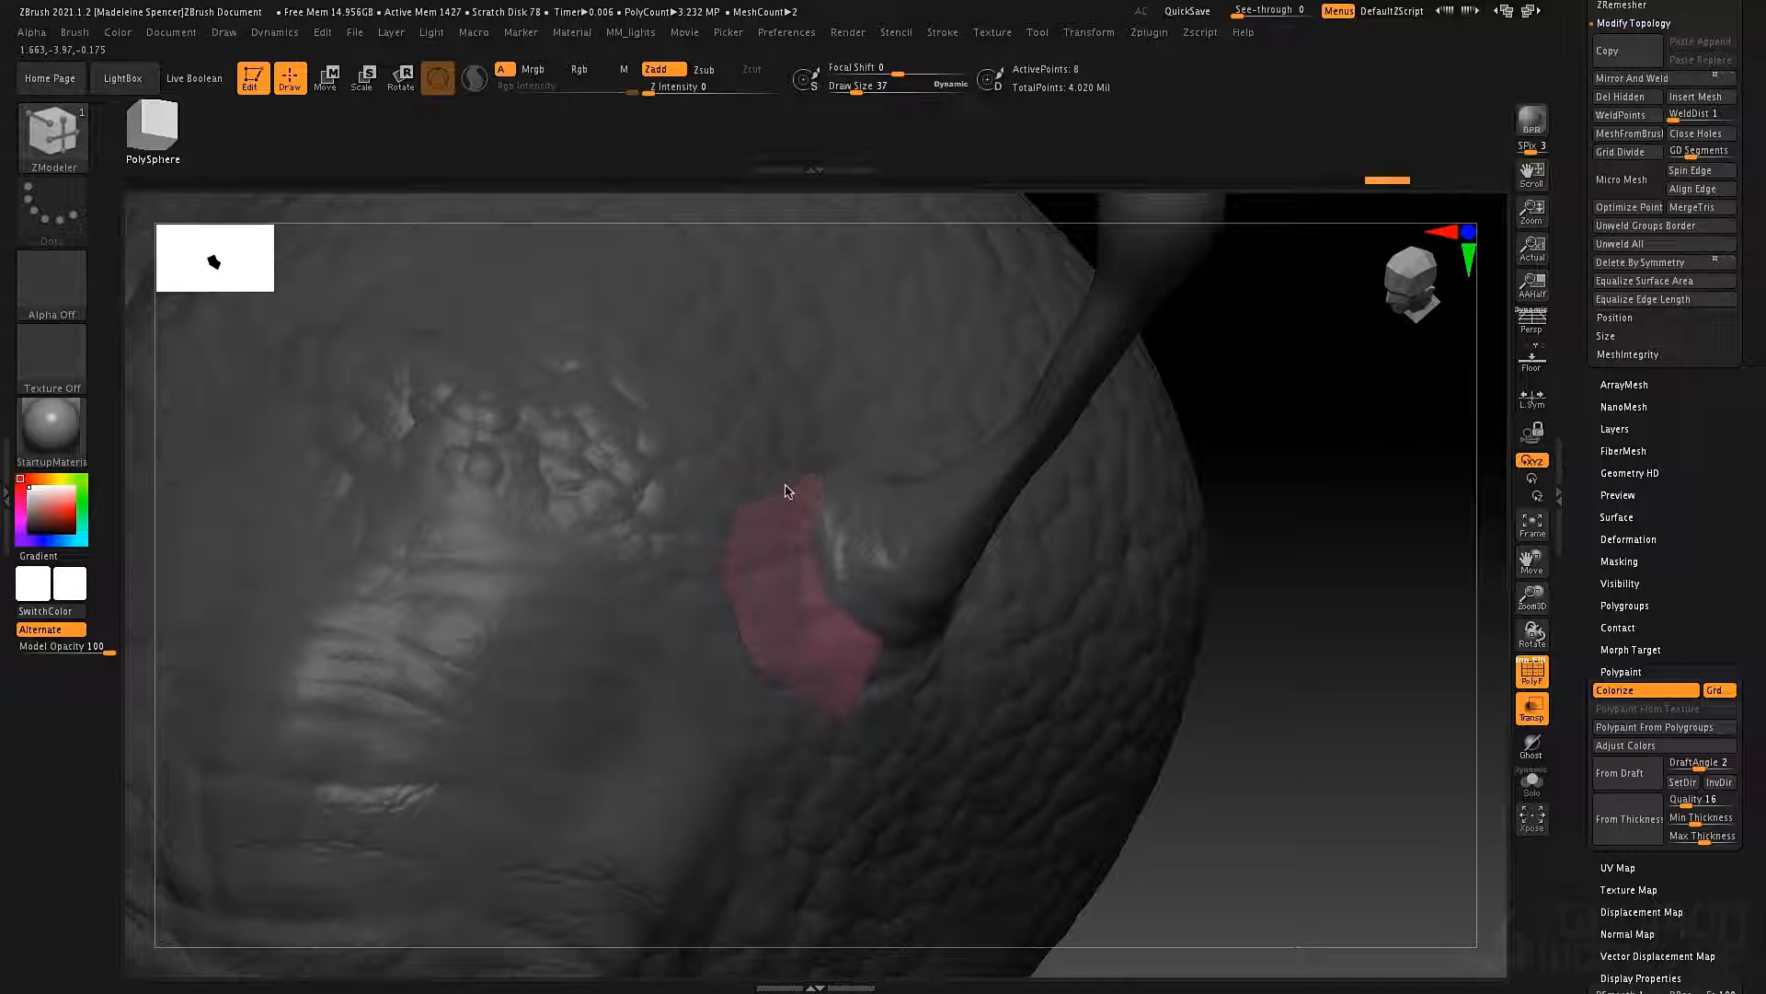
pyautogui.moveTo(788, 498); pyautogui.dragTo(764, 458)
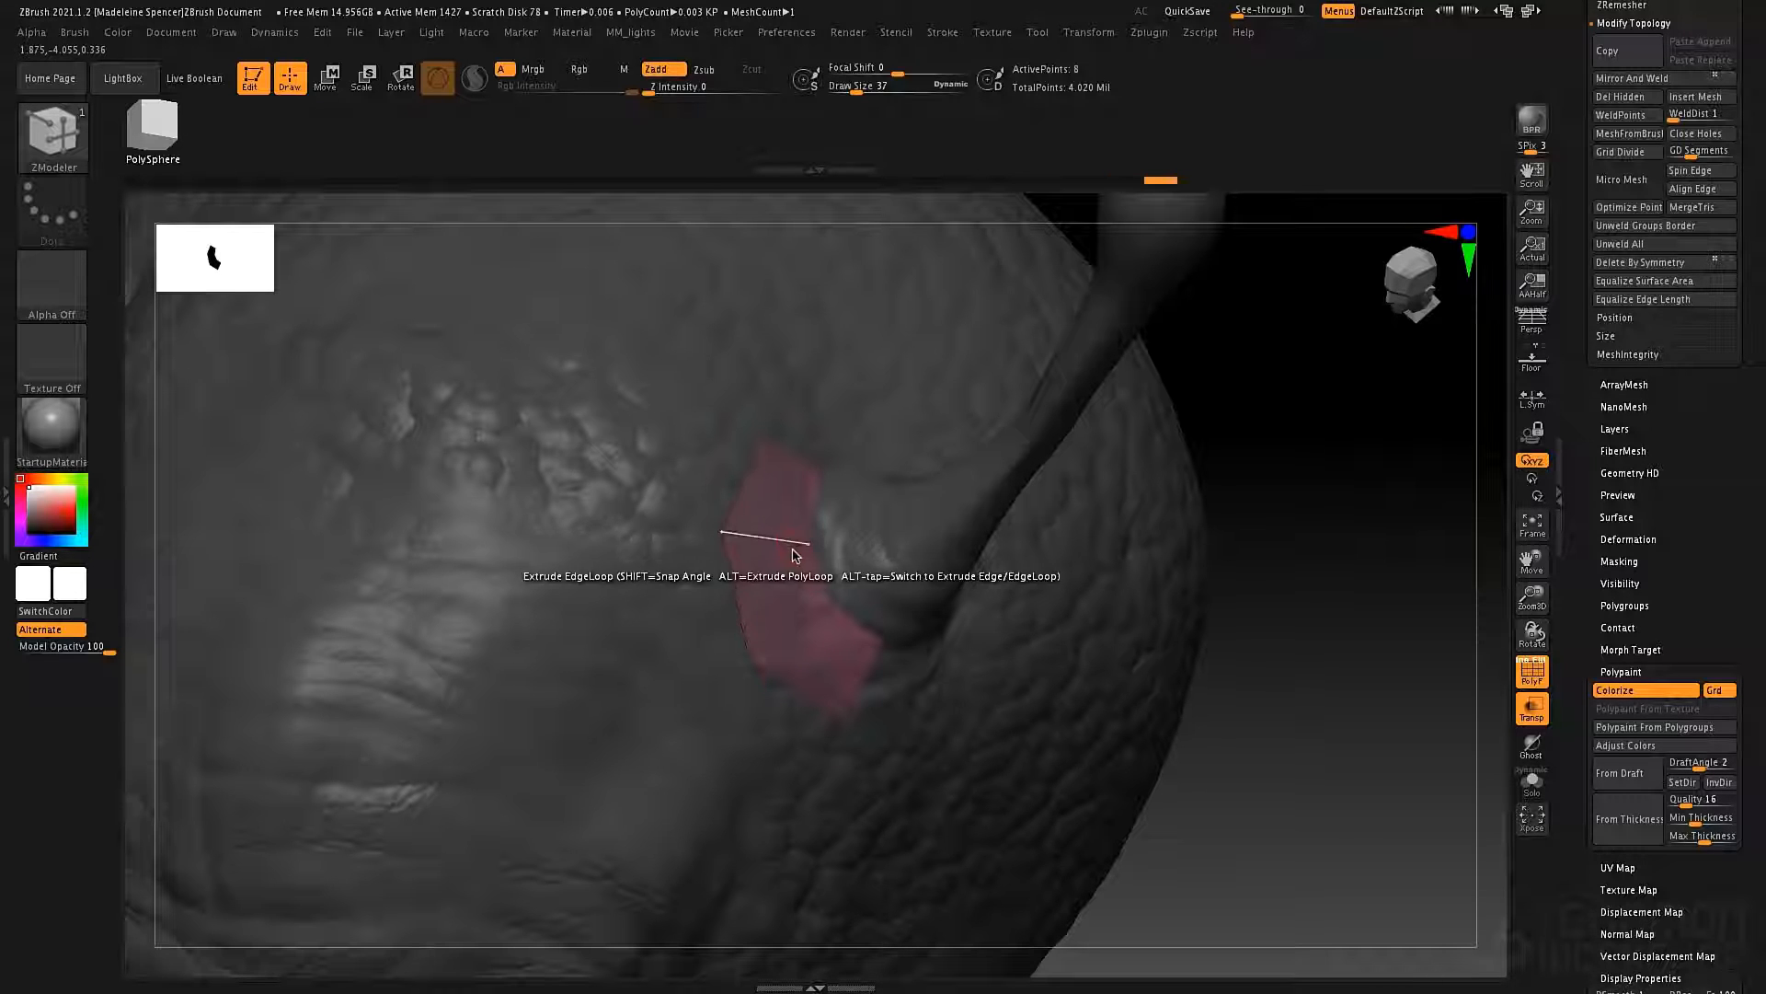
pyautogui.moveTo(833, 659)
pyautogui.mouseDown(button='right')
pyautogui.moveTo(788, 623)
pyautogui.moveTo(802, 664)
pyautogui.mouseUp(button='right')
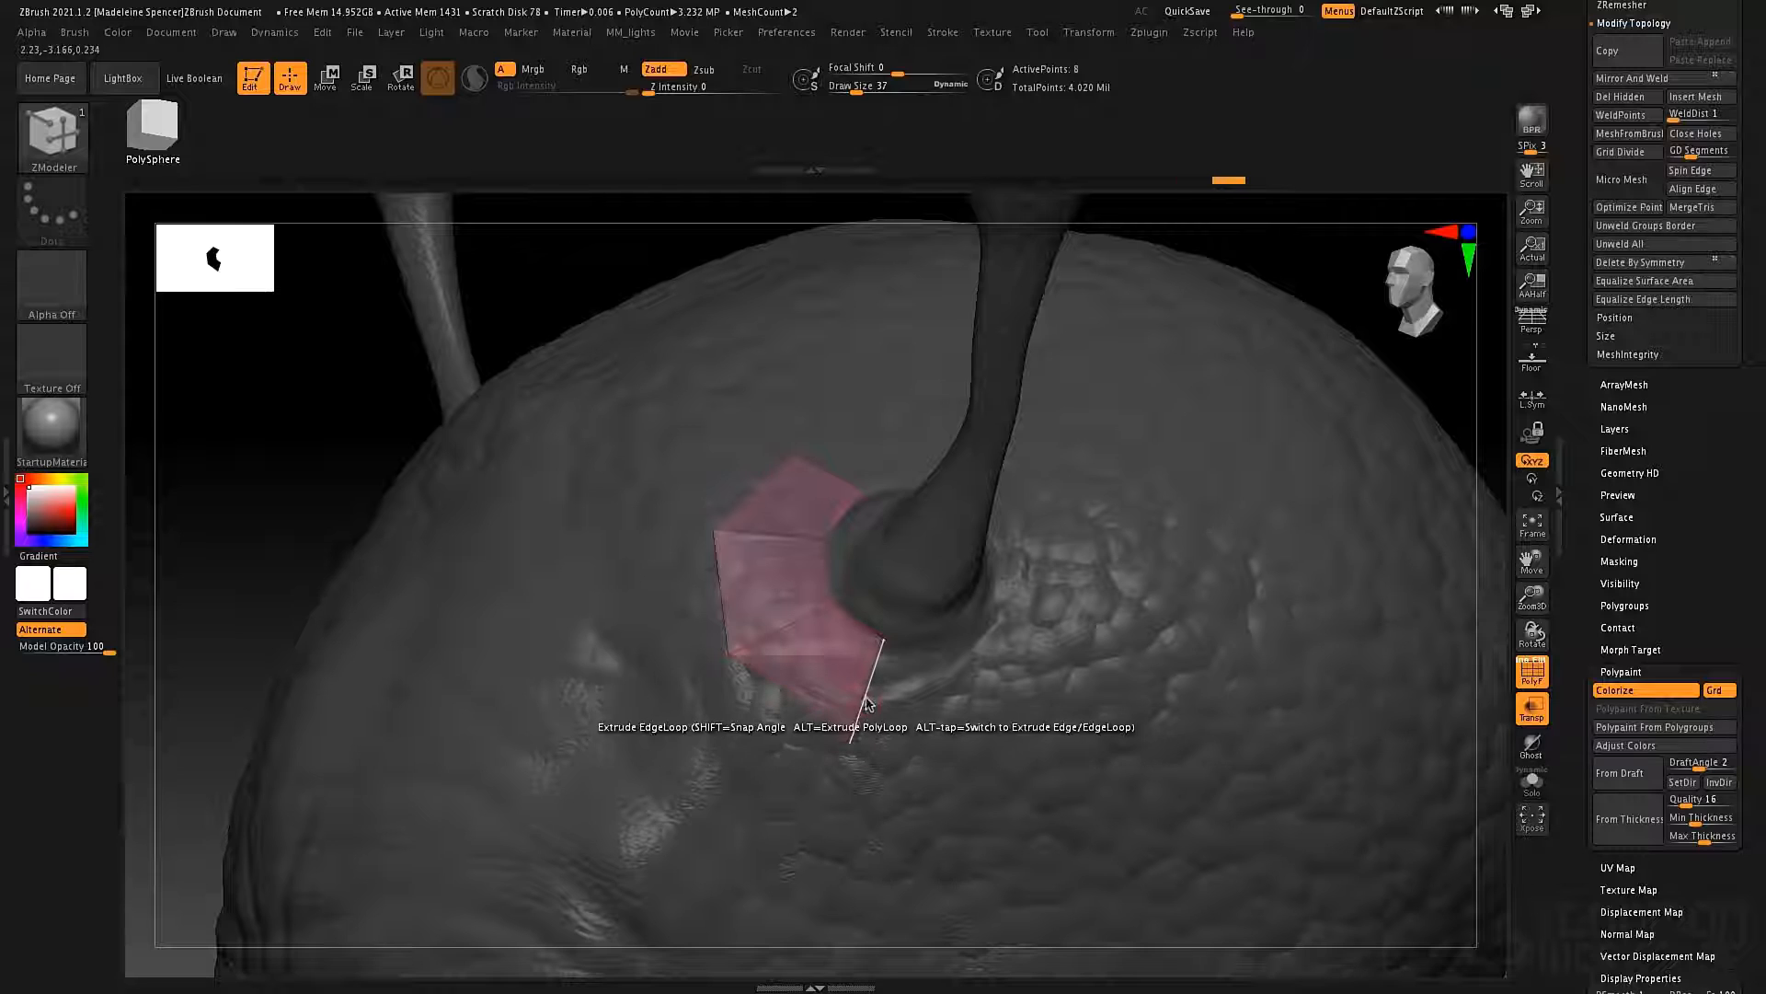
# Extrude the patch's lower end edge three times around the antenna base, adjusting the corner points to follow its curve.
pyautogui.moveTo(869, 697); pyautogui.dragTo(961, 700)
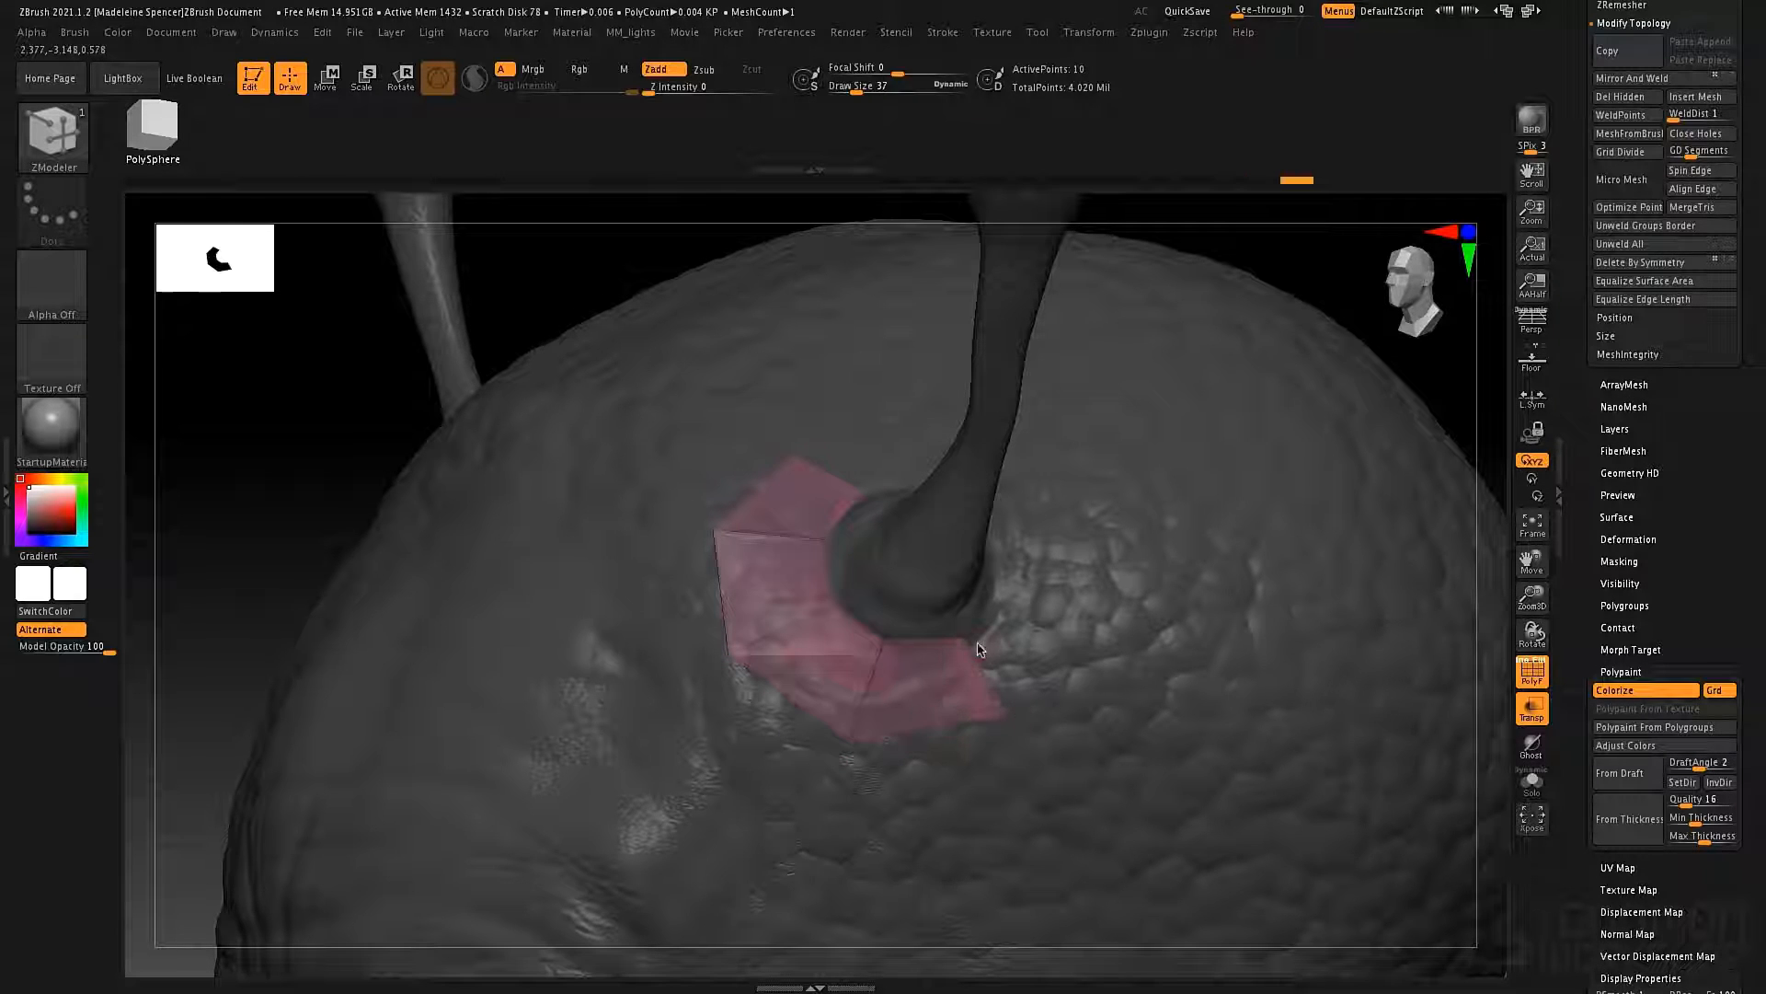
pyautogui.moveTo(1017, 638); pyautogui.dragTo(914, 641, button='right')
pyautogui.moveTo(842, 724); pyautogui.dragTo(933, 679)
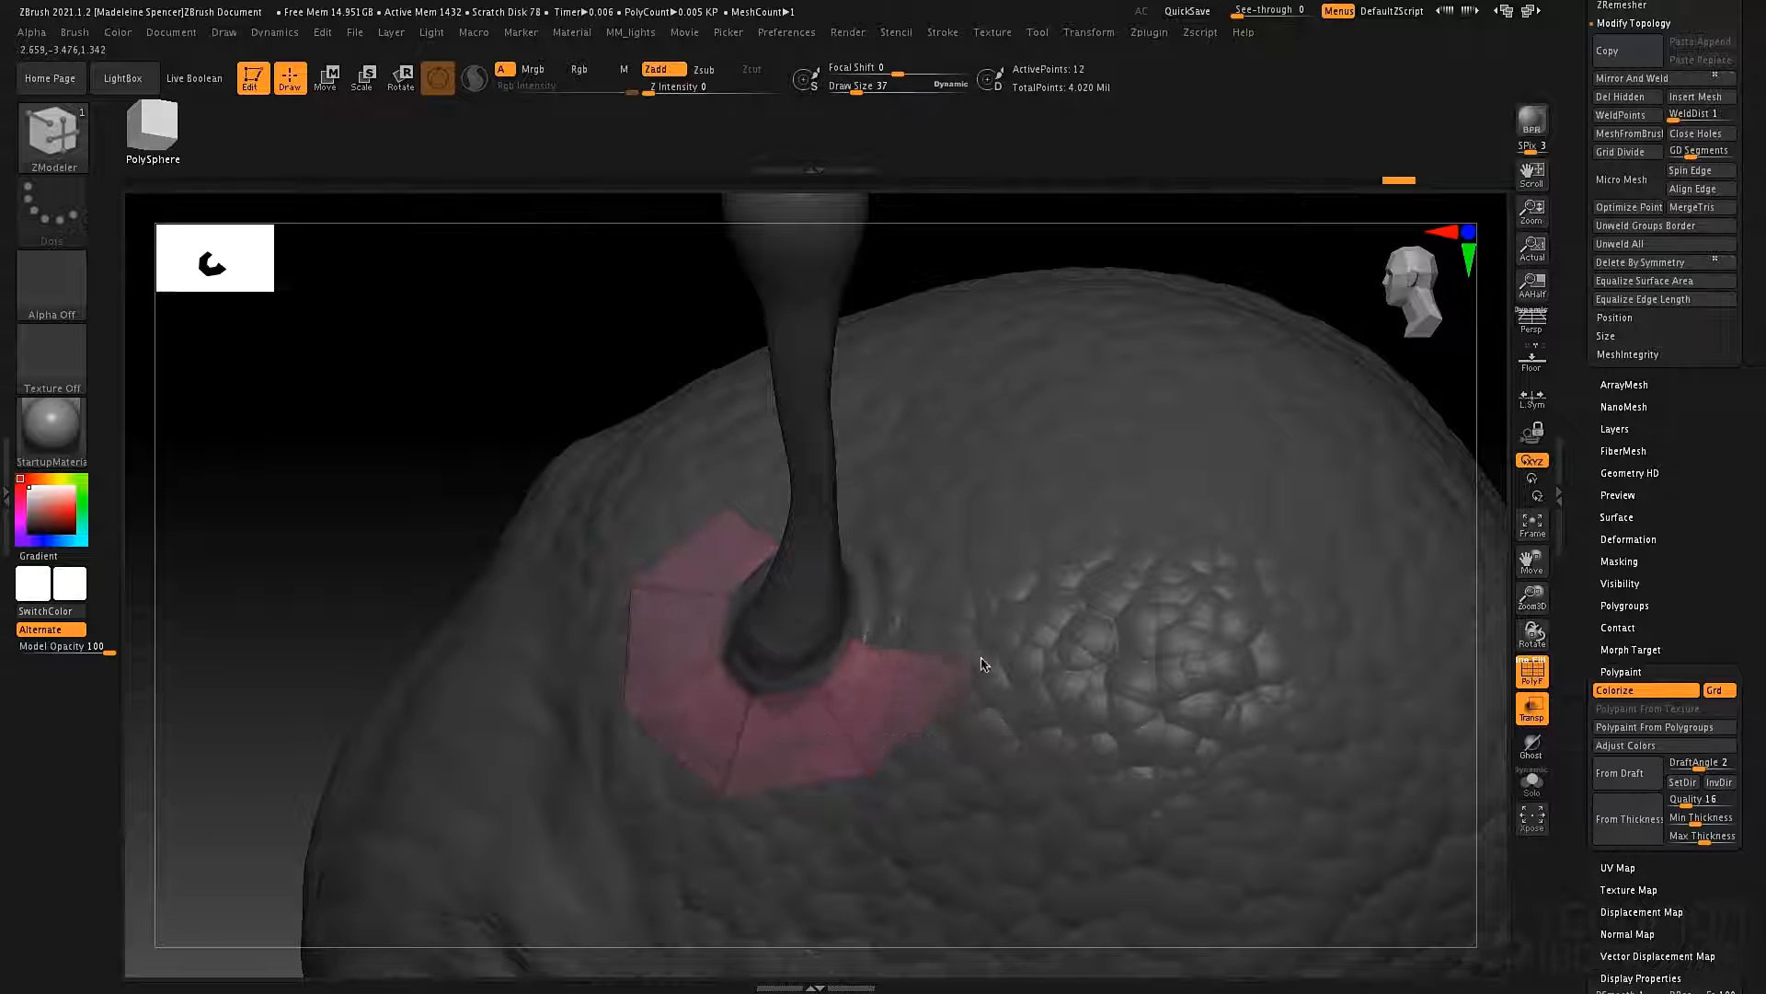
pyautogui.moveTo(974, 654); pyautogui.dragTo(908, 643, button='right')
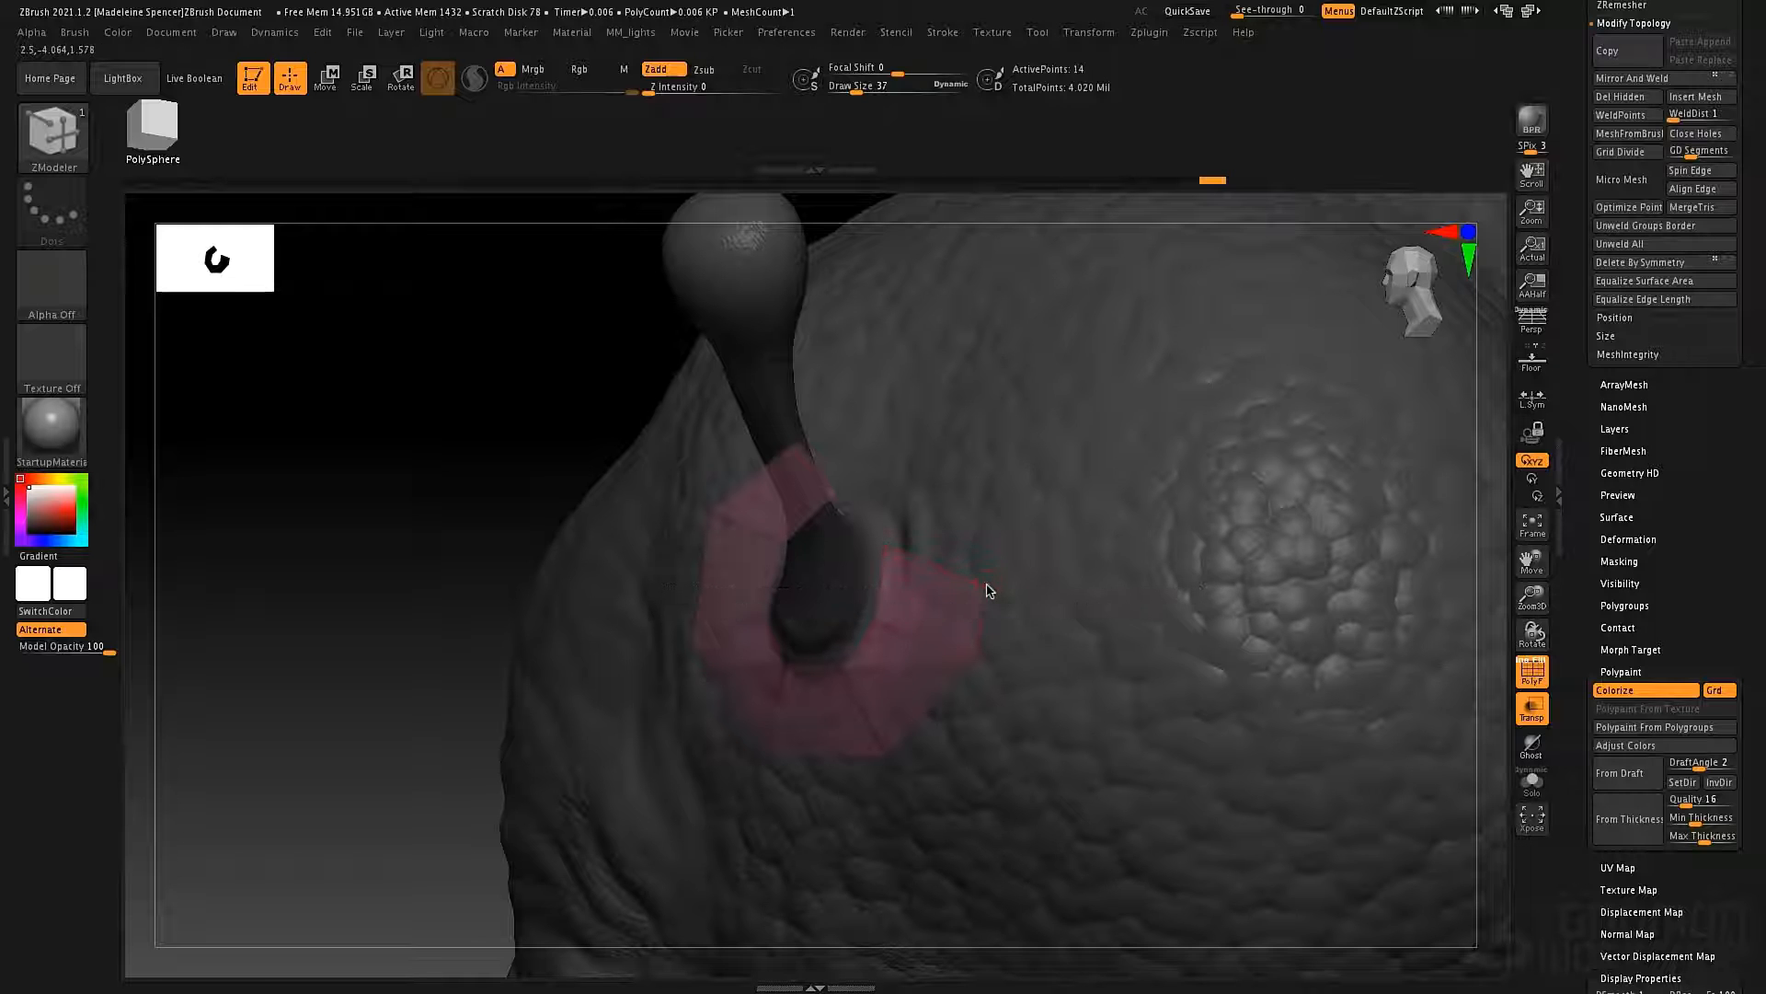
pyautogui.moveTo(971, 519)
pyautogui.mouseDown(button='right')
pyautogui.moveTo(950, 556)
pyautogui.moveTo(1013, 525)
pyautogui.moveTo(843, 529)
pyautogui.moveTo(810, 571)
pyautogui.moveTo(760, 534)
pyautogui.mouseUp(button='right')
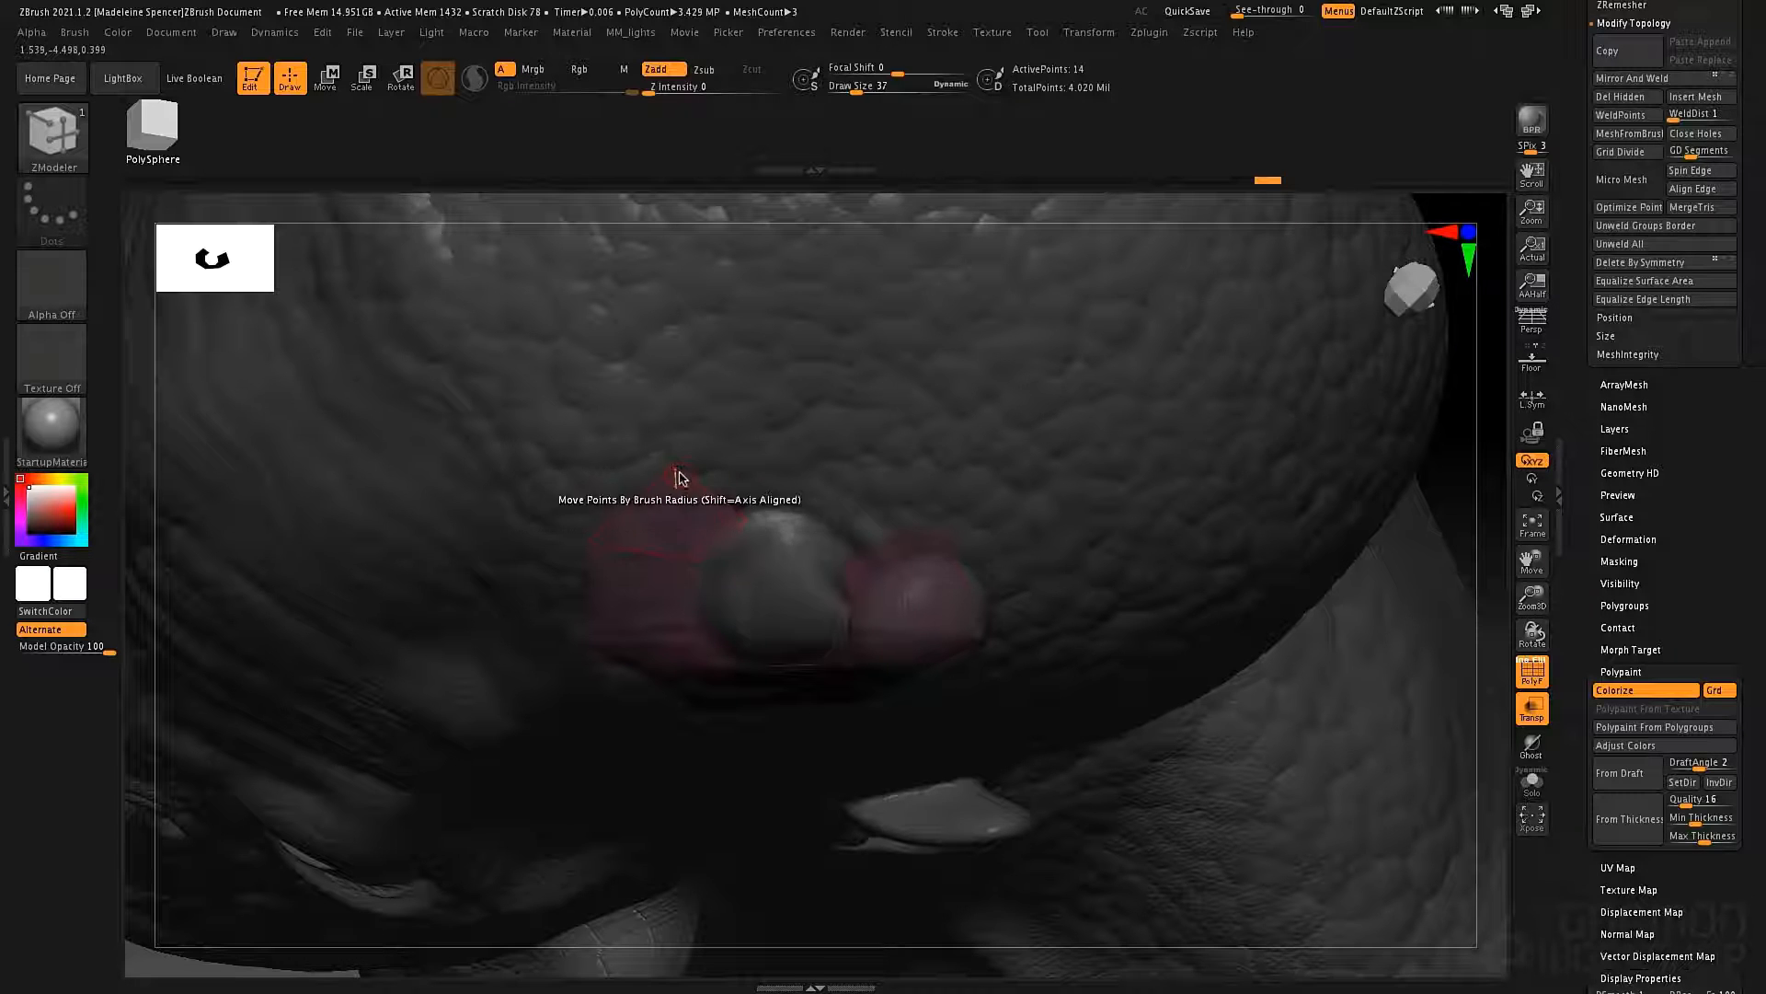
# Extend the patch's upper end farther around the antenna base and adjust the new corner points.
pyautogui.moveTo(678, 450); pyautogui.dragTo(793, 463)
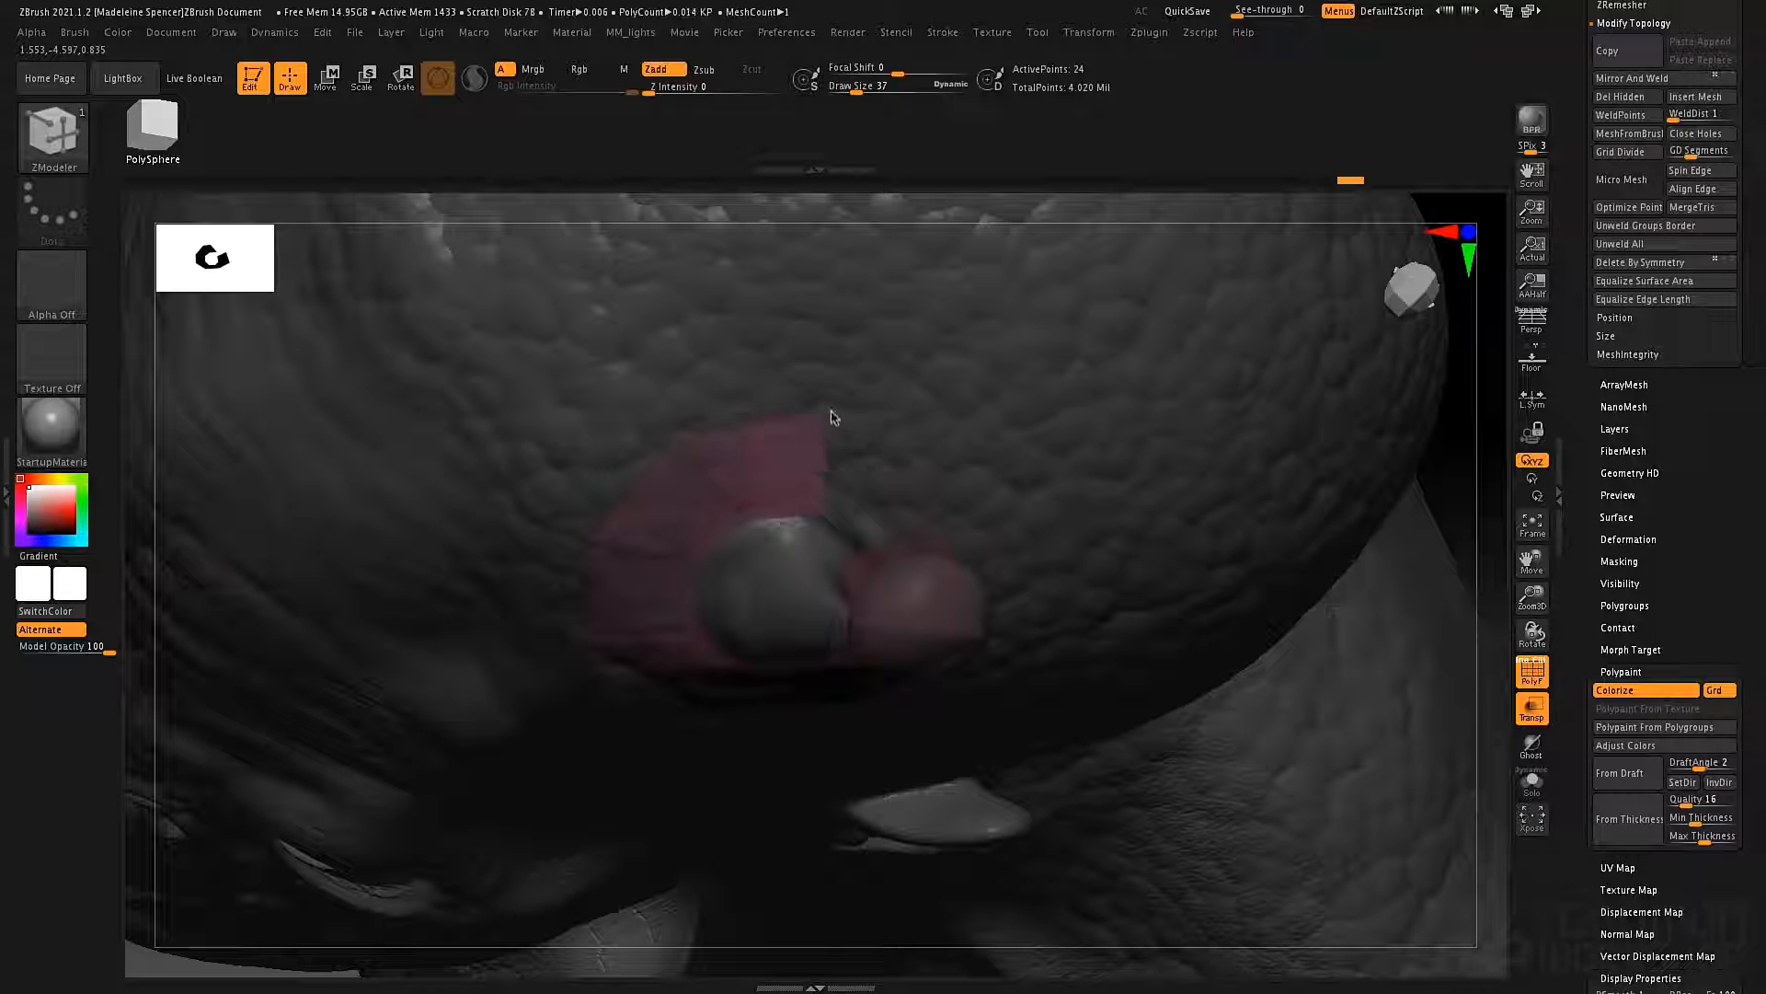
pyautogui.moveTo(877, 419); pyautogui.dragTo(865, 425)
pyautogui.moveTo(835, 438)
pyautogui.mouseDown(button='right')
pyautogui.moveTo(844, 395)
pyautogui.moveTo(859, 479)
pyautogui.moveTo(891, 447)
pyautogui.mouseUp(button='right')
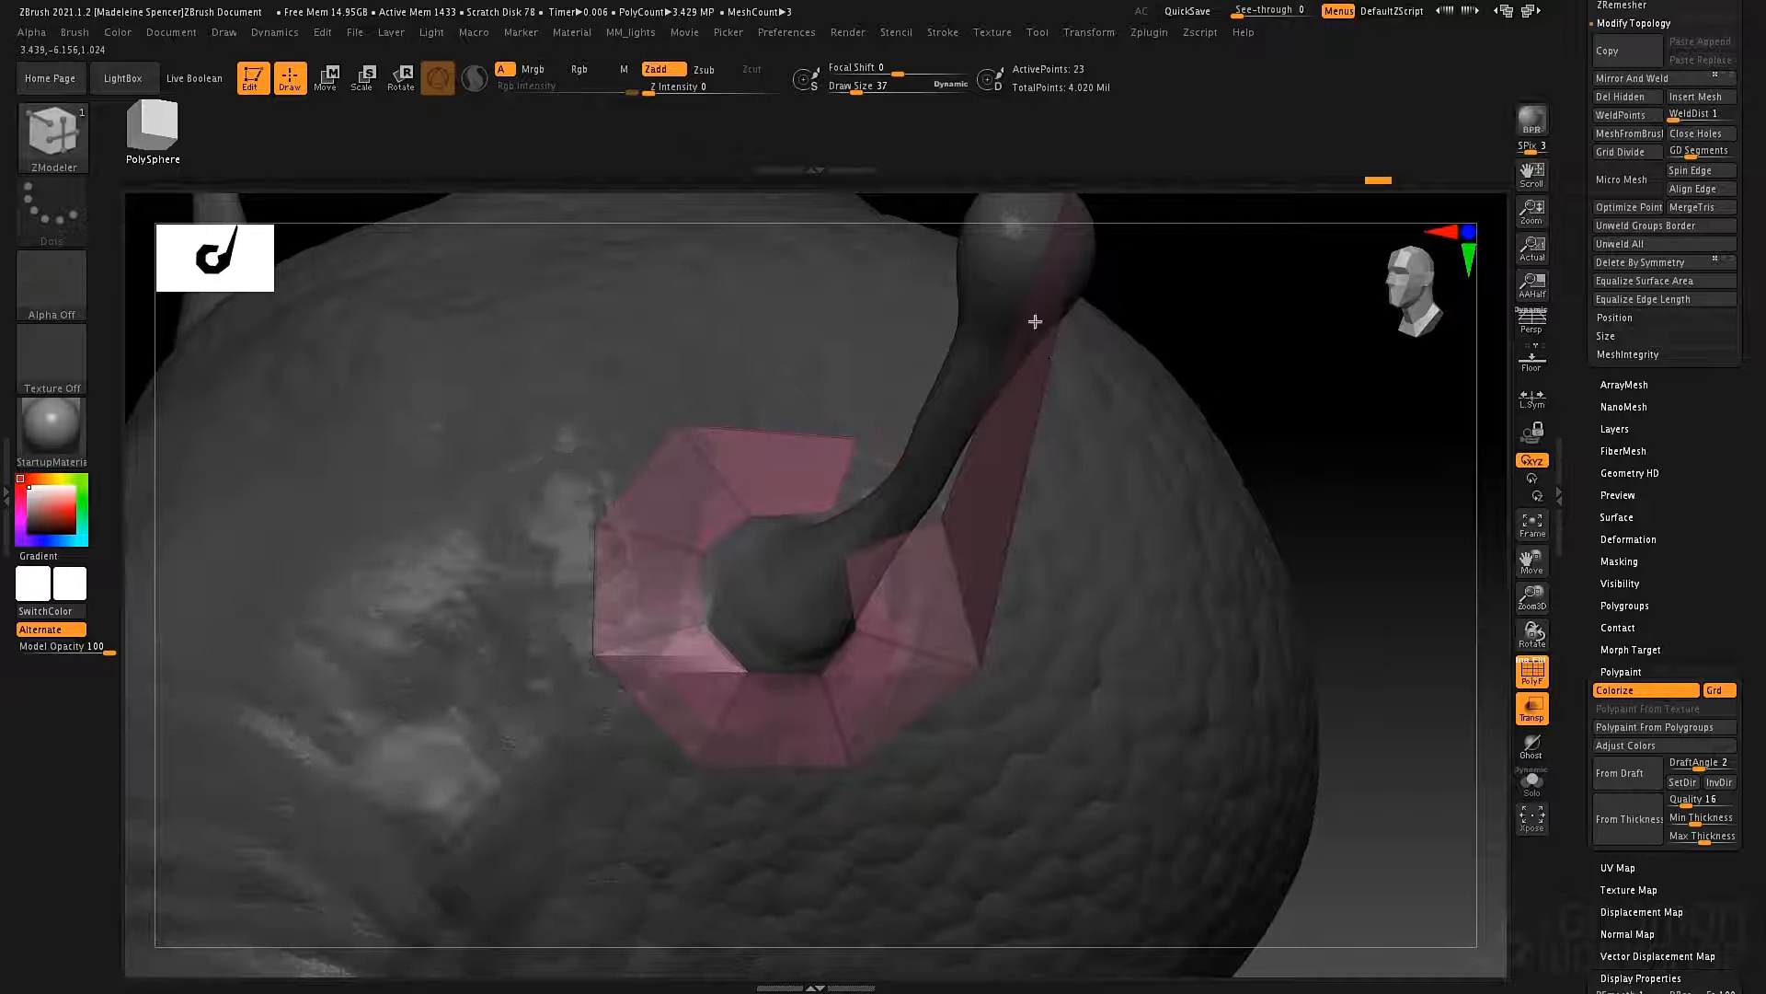
# Set the ZModeler polygon action to Delete and remove the stray polygon stretching up the antenna.
pyautogui.moveTo(1033, 316); pyautogui.dragTo(1009, 389, button='right')
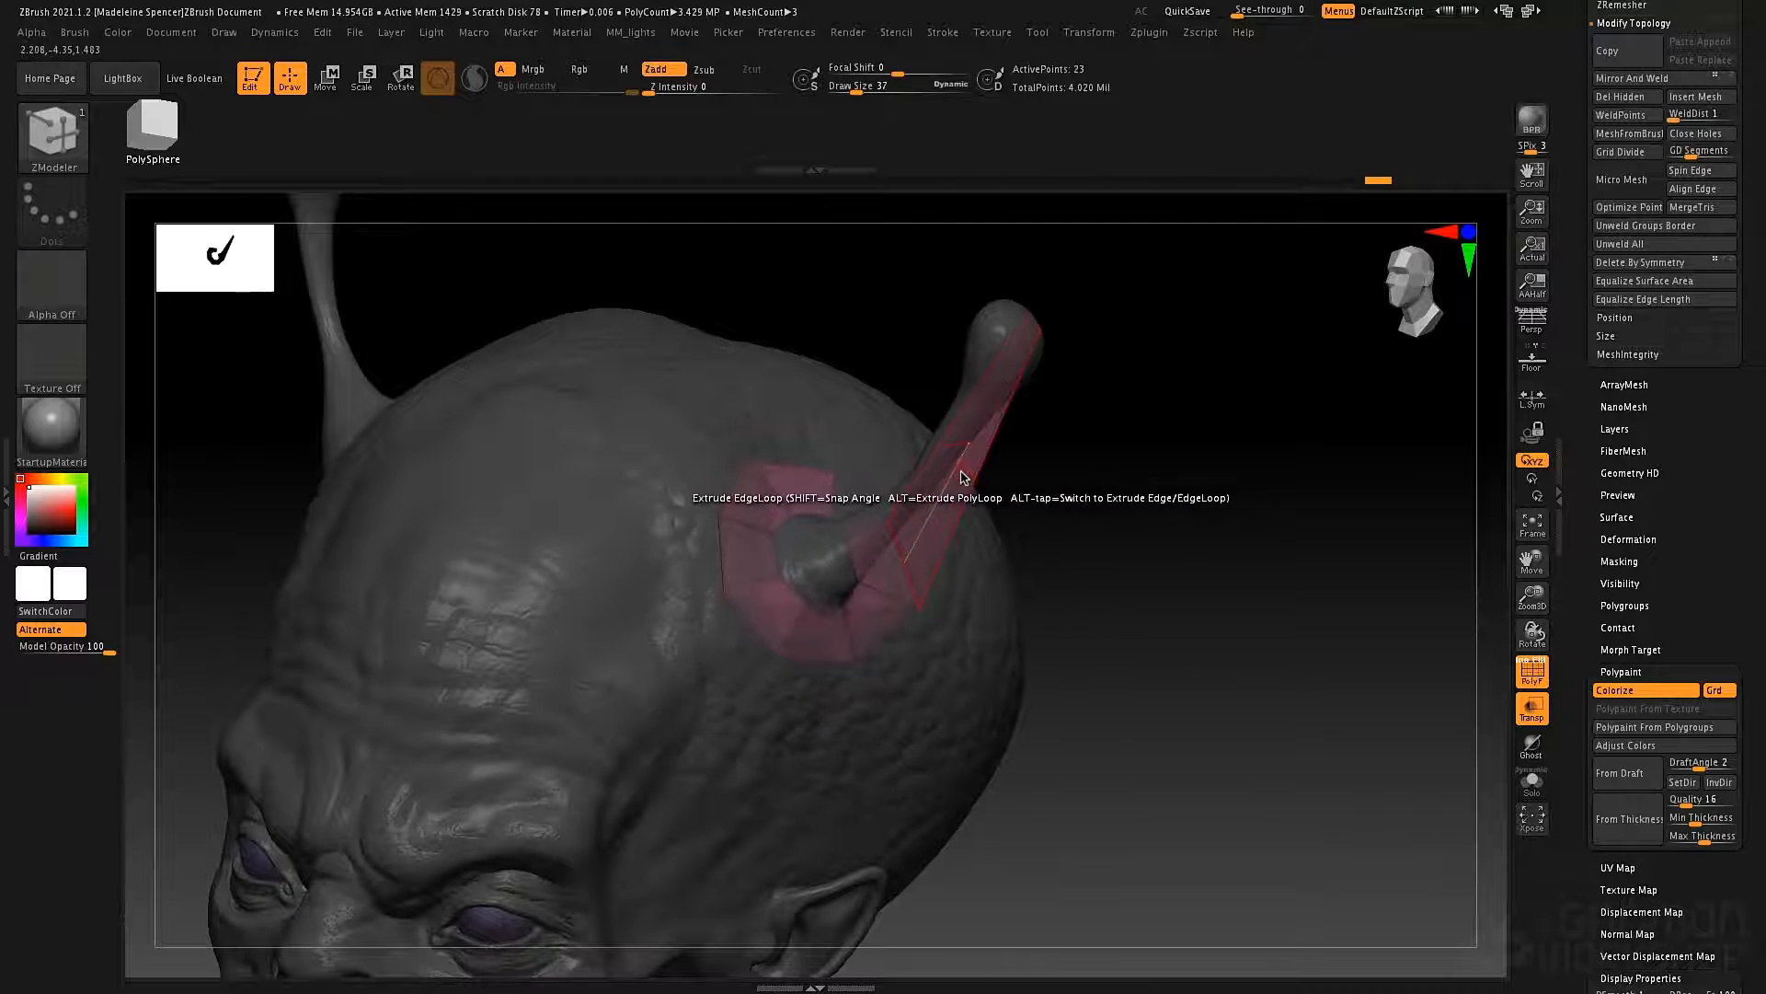
pyautogui.press('space')
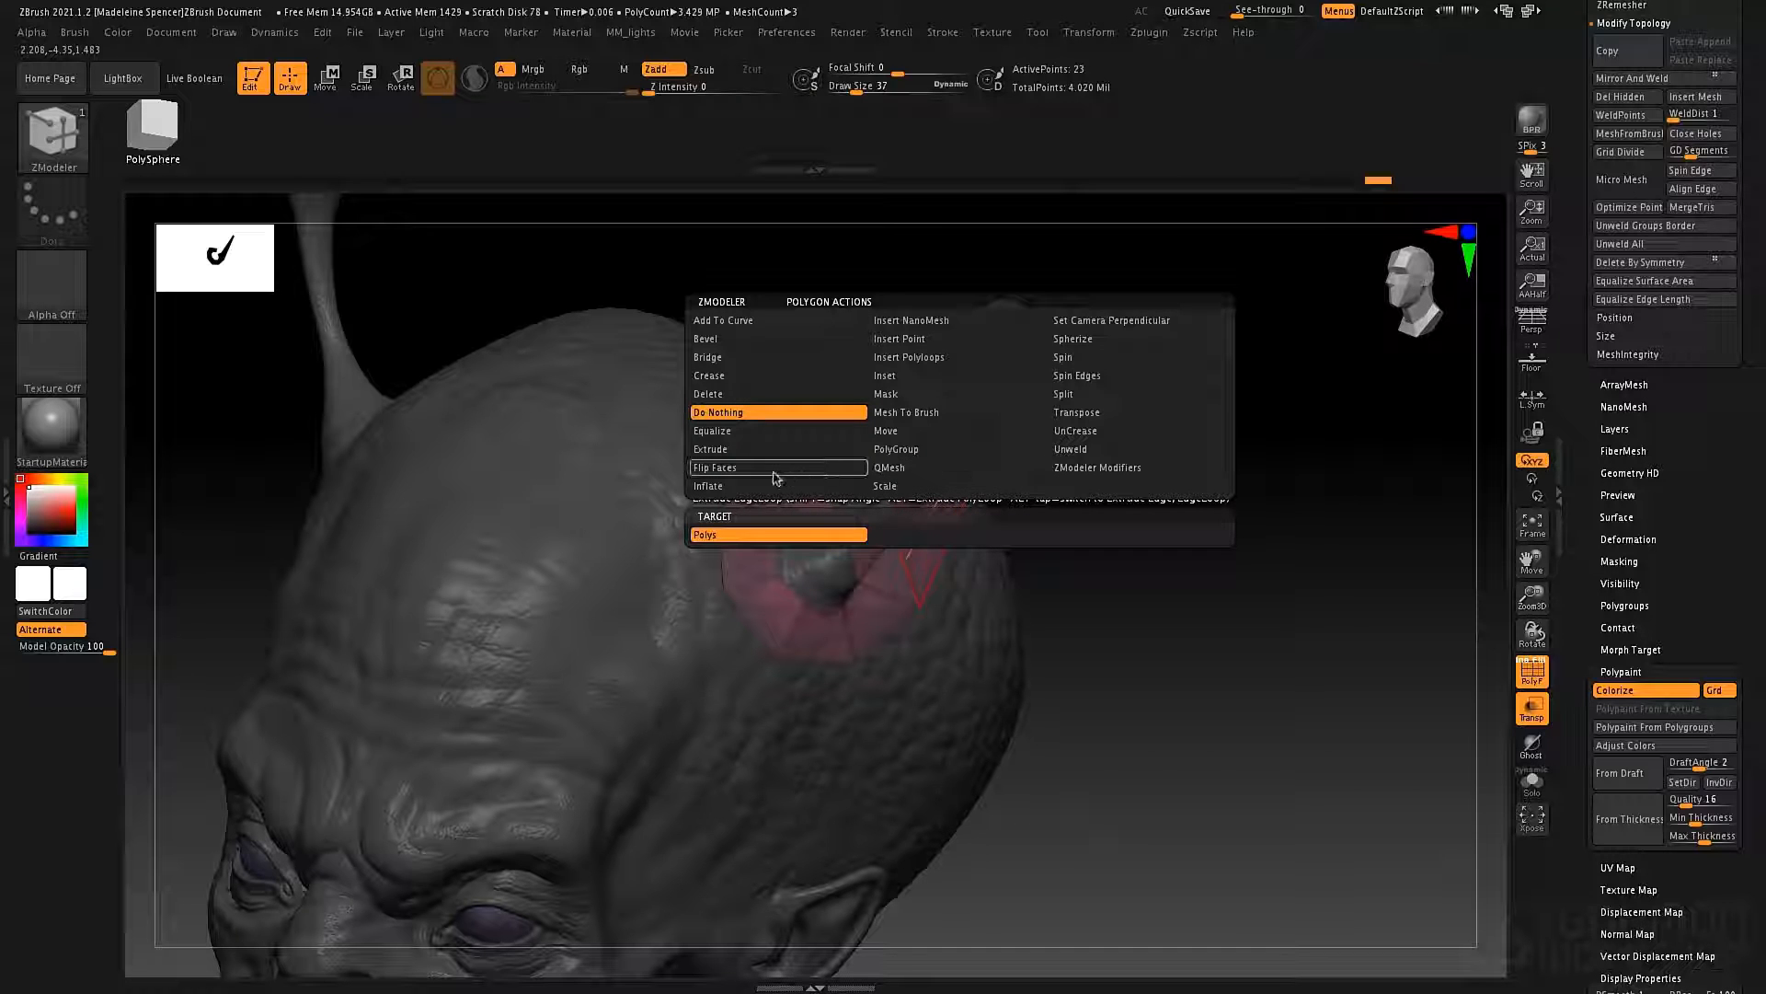
pyautogui.click(746, 391)
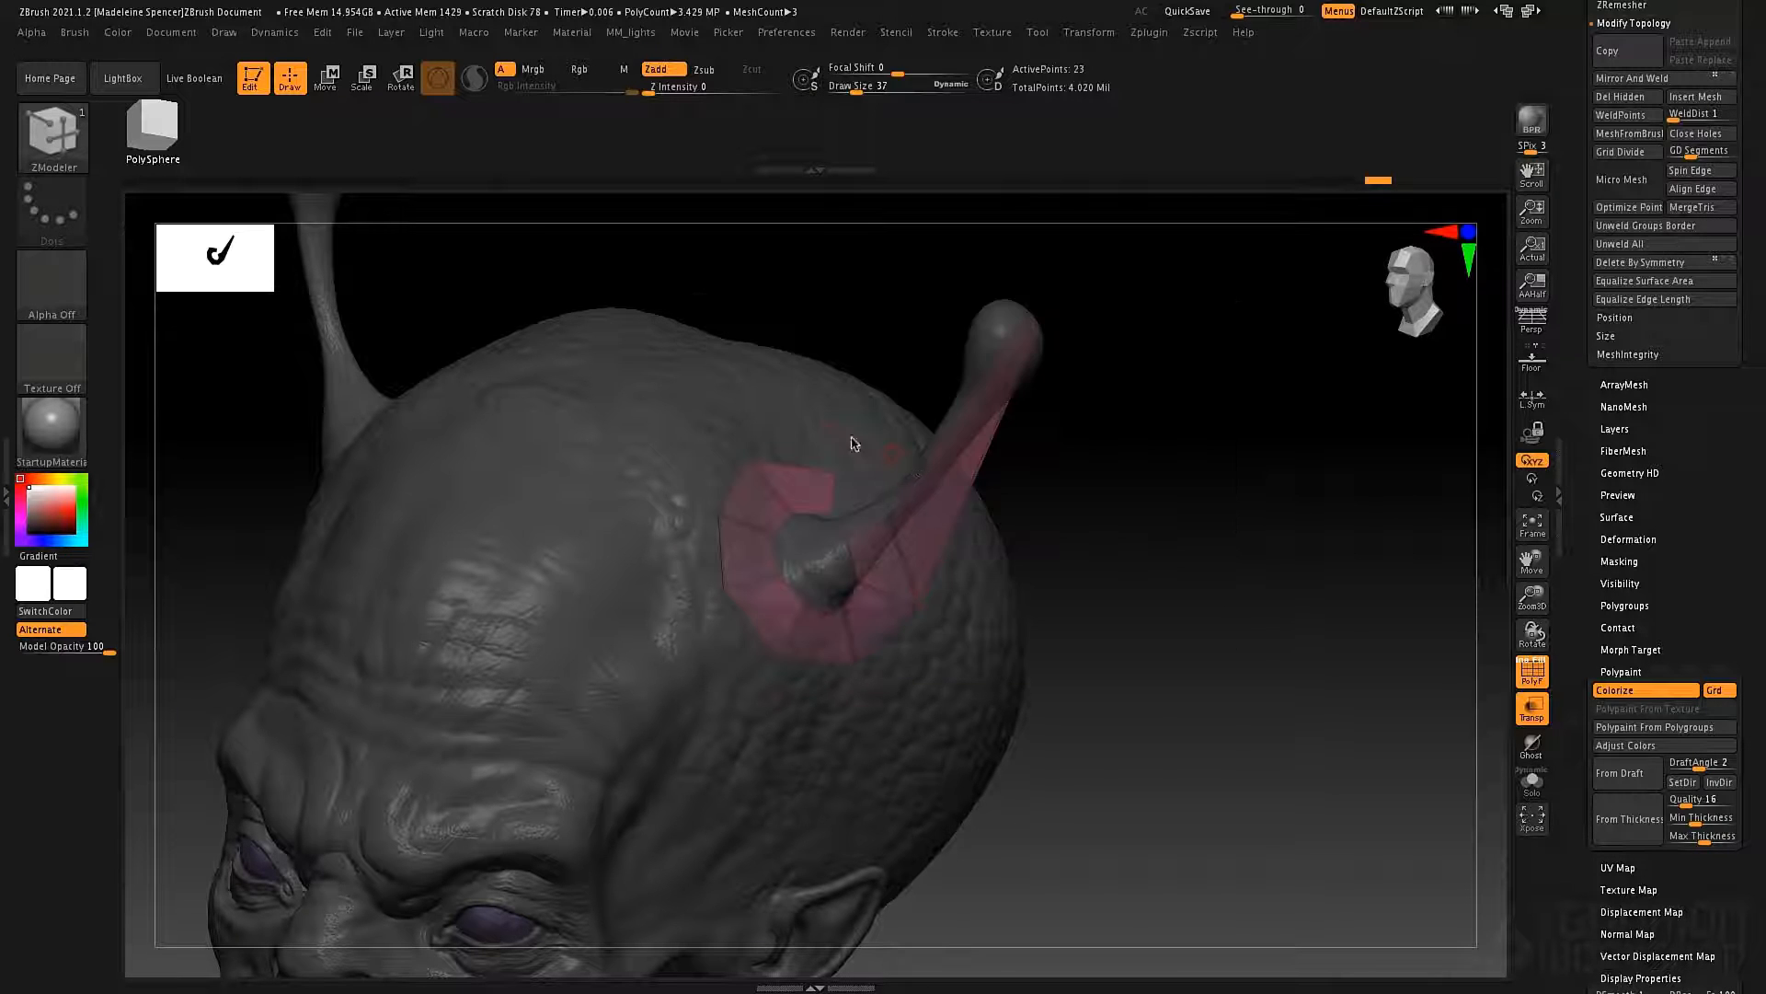
pyautogui.click(959, 494)
# Set the ZModeler polygon action back to Do Nothing for work on the gap in the ring.
pyautogui.moveTo(1016, 501); pyautogui.dragTo(941, 474, button='right')
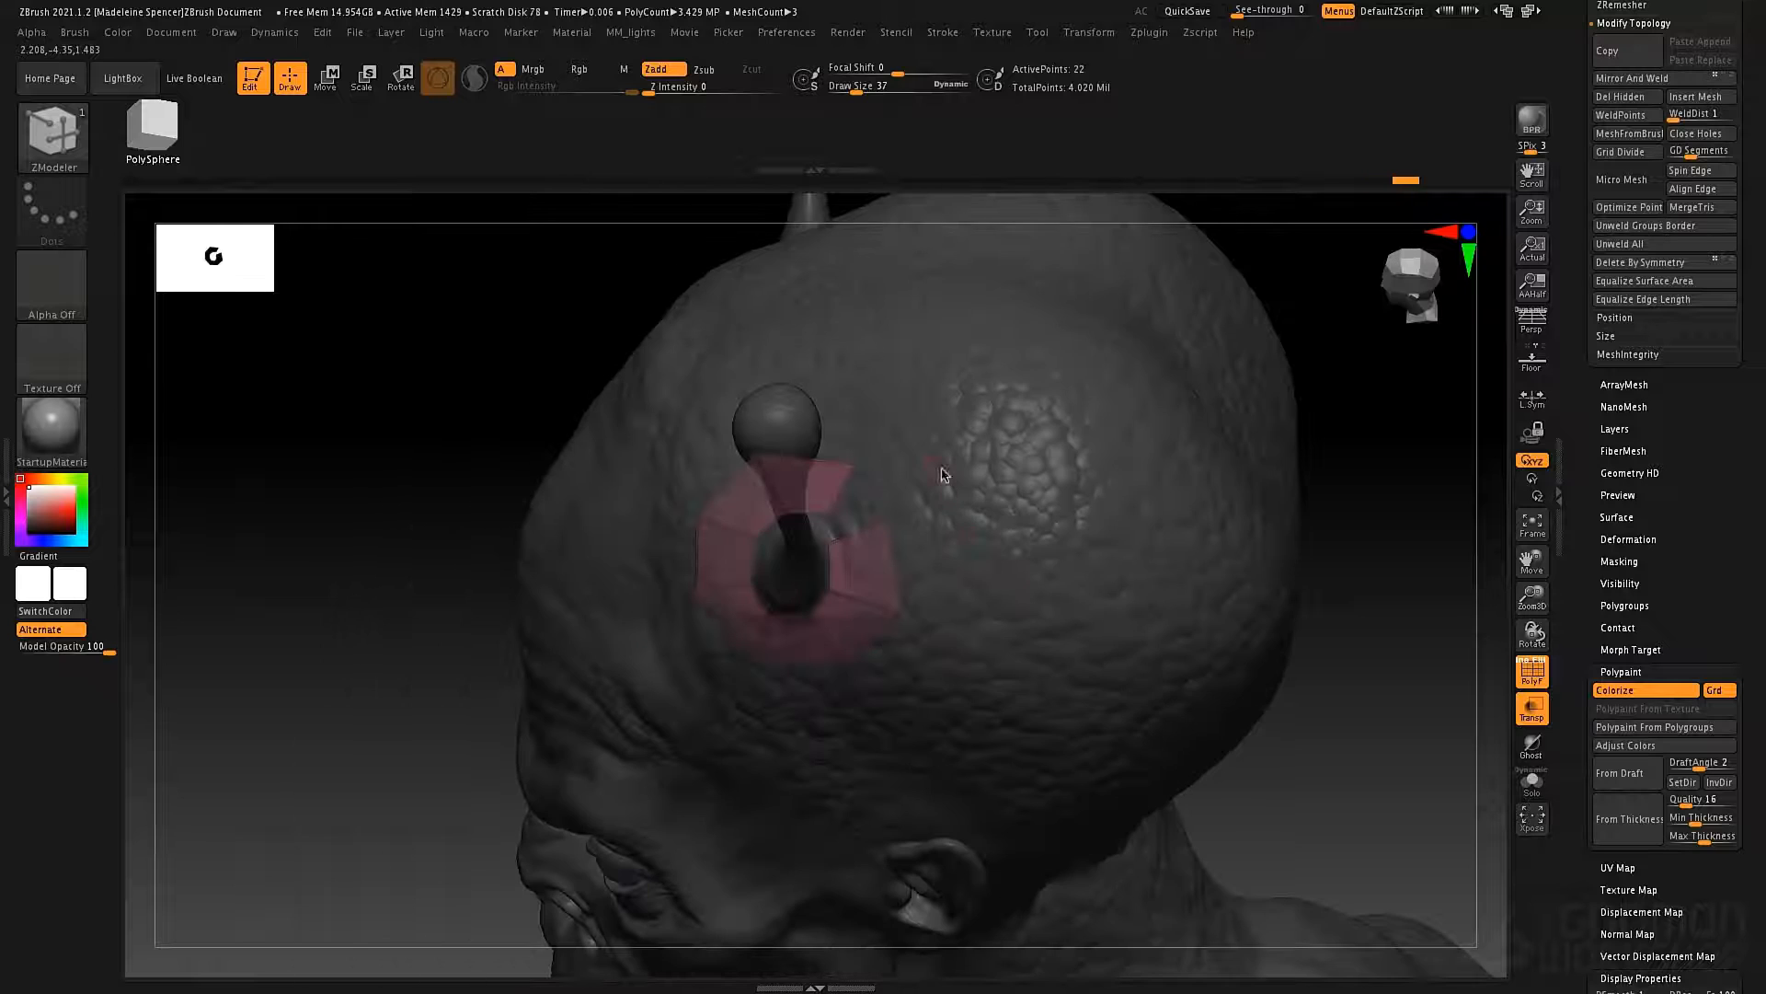
pyautogui.press('space')
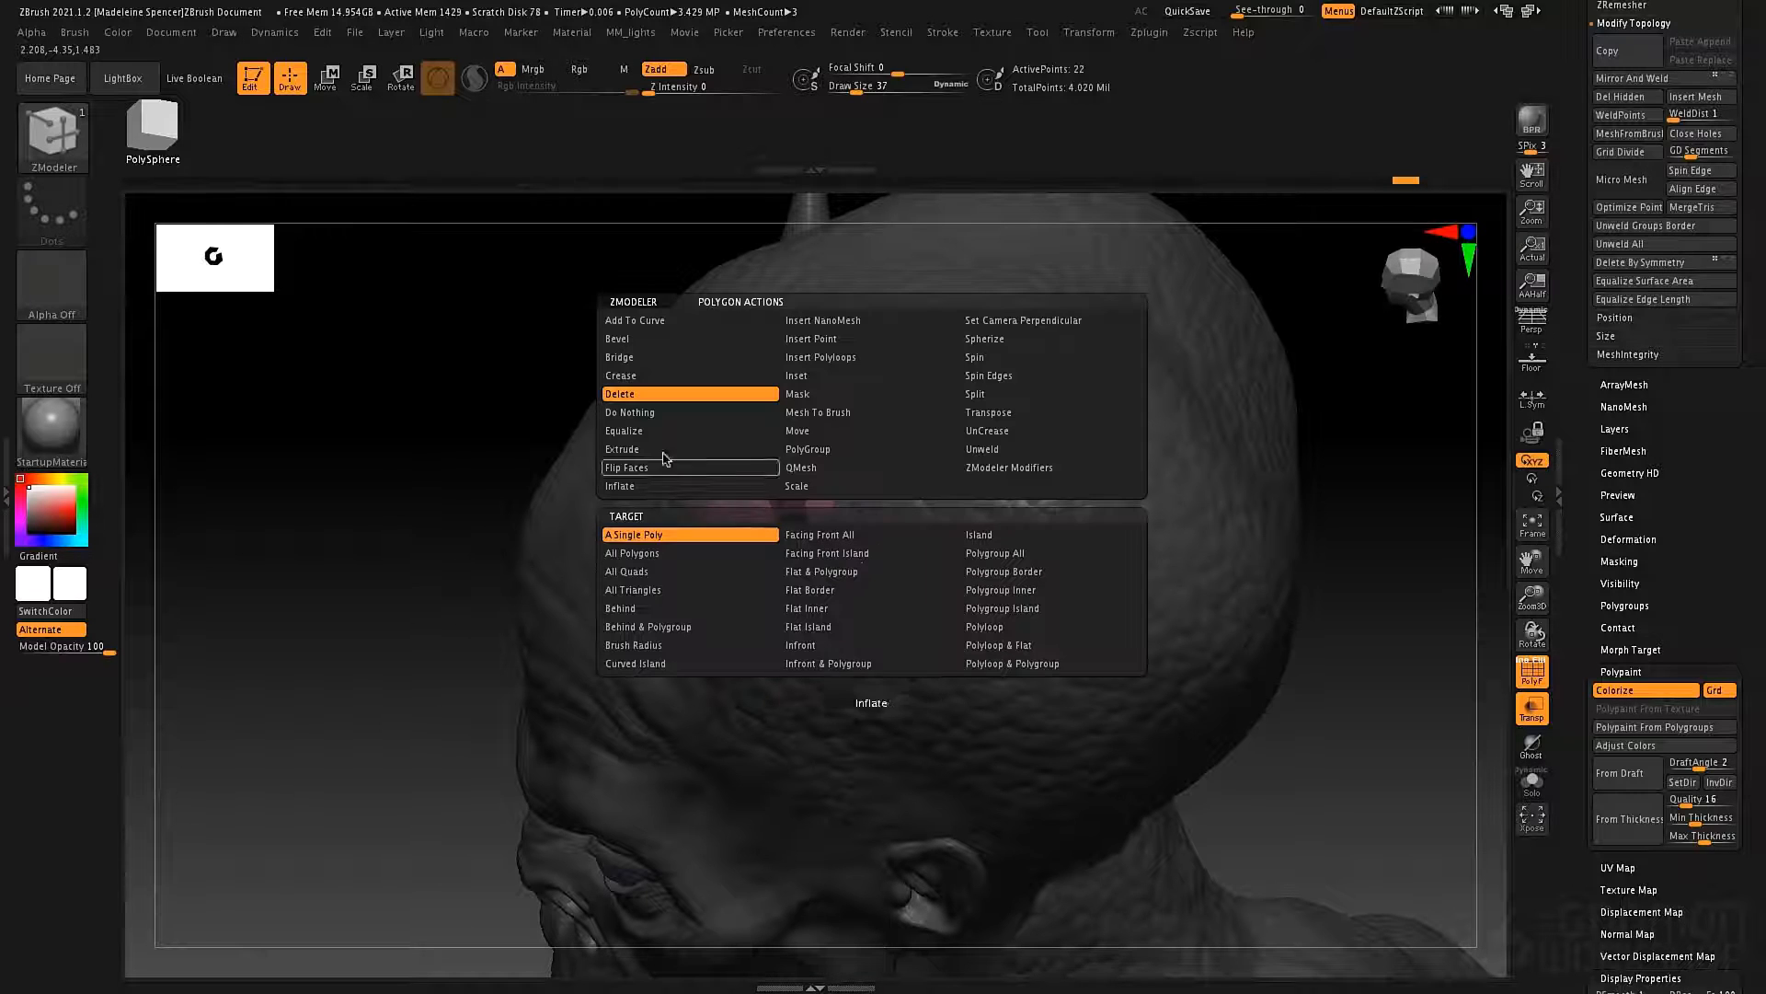
pyautogui.click(639, 412)
pyautogui.keyDown('ctrl'); pyautogui.moveTo(854, 461); pyautogui.dragTo(800, 487, button='right'); pyautogui.keyUp('ctrl')
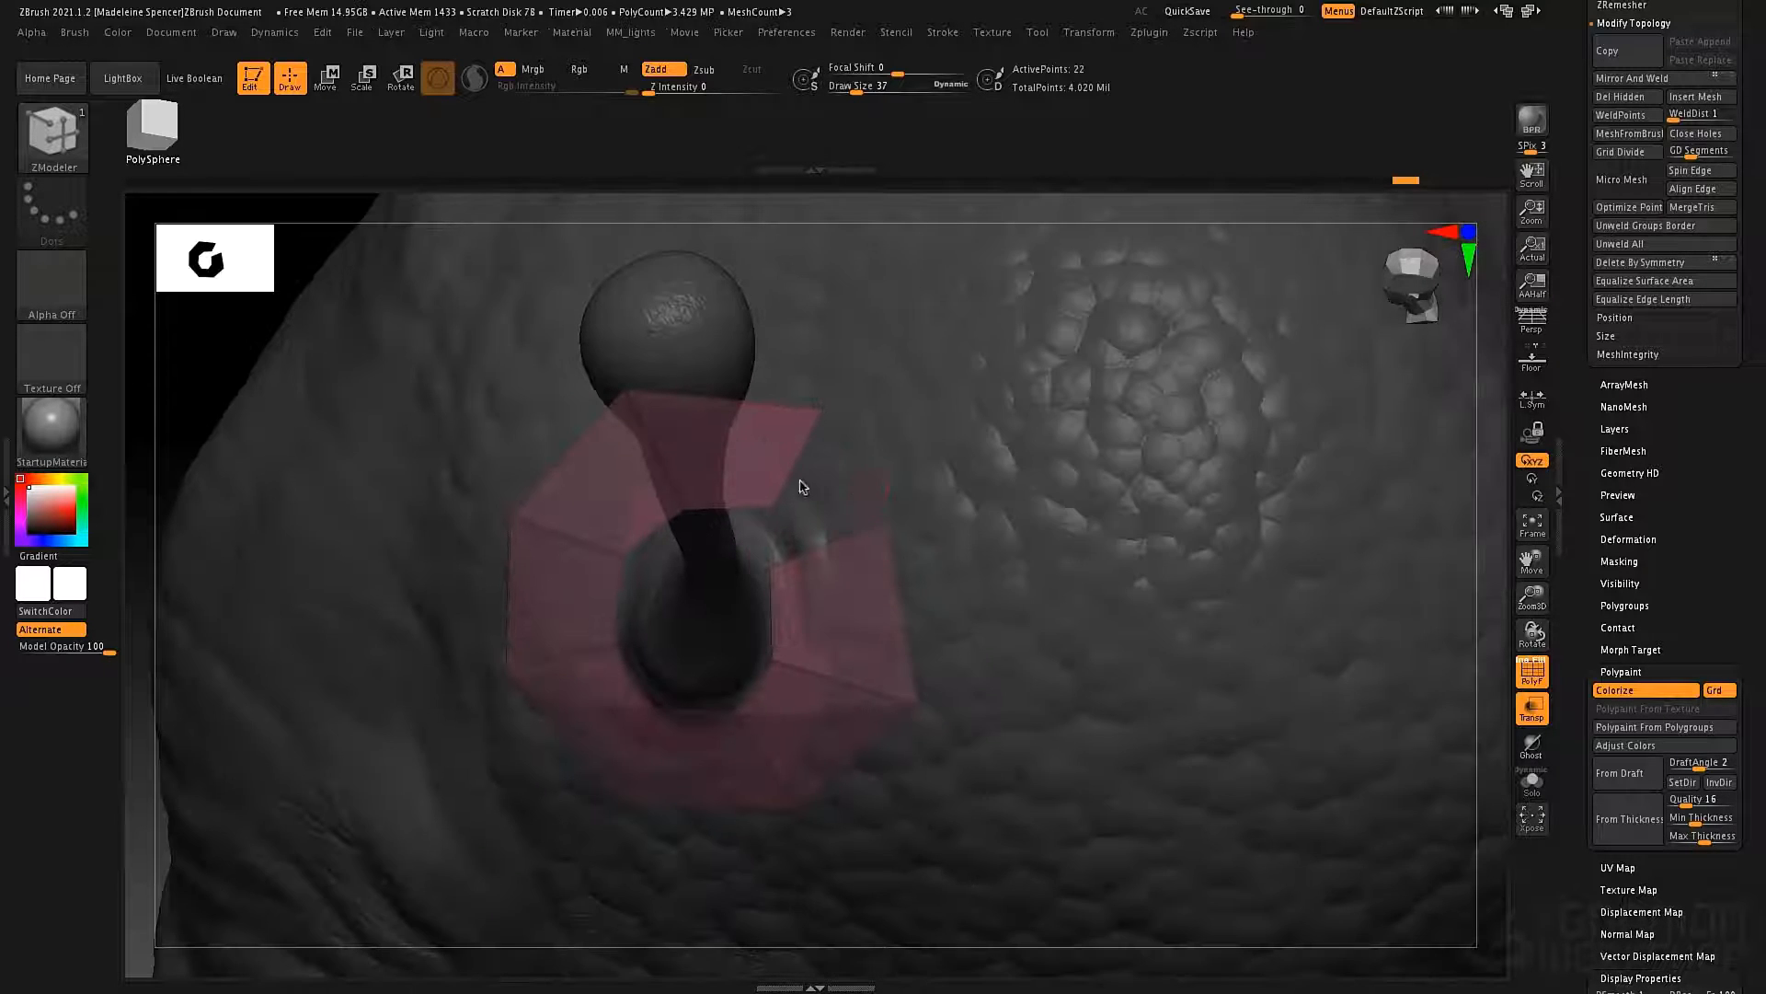
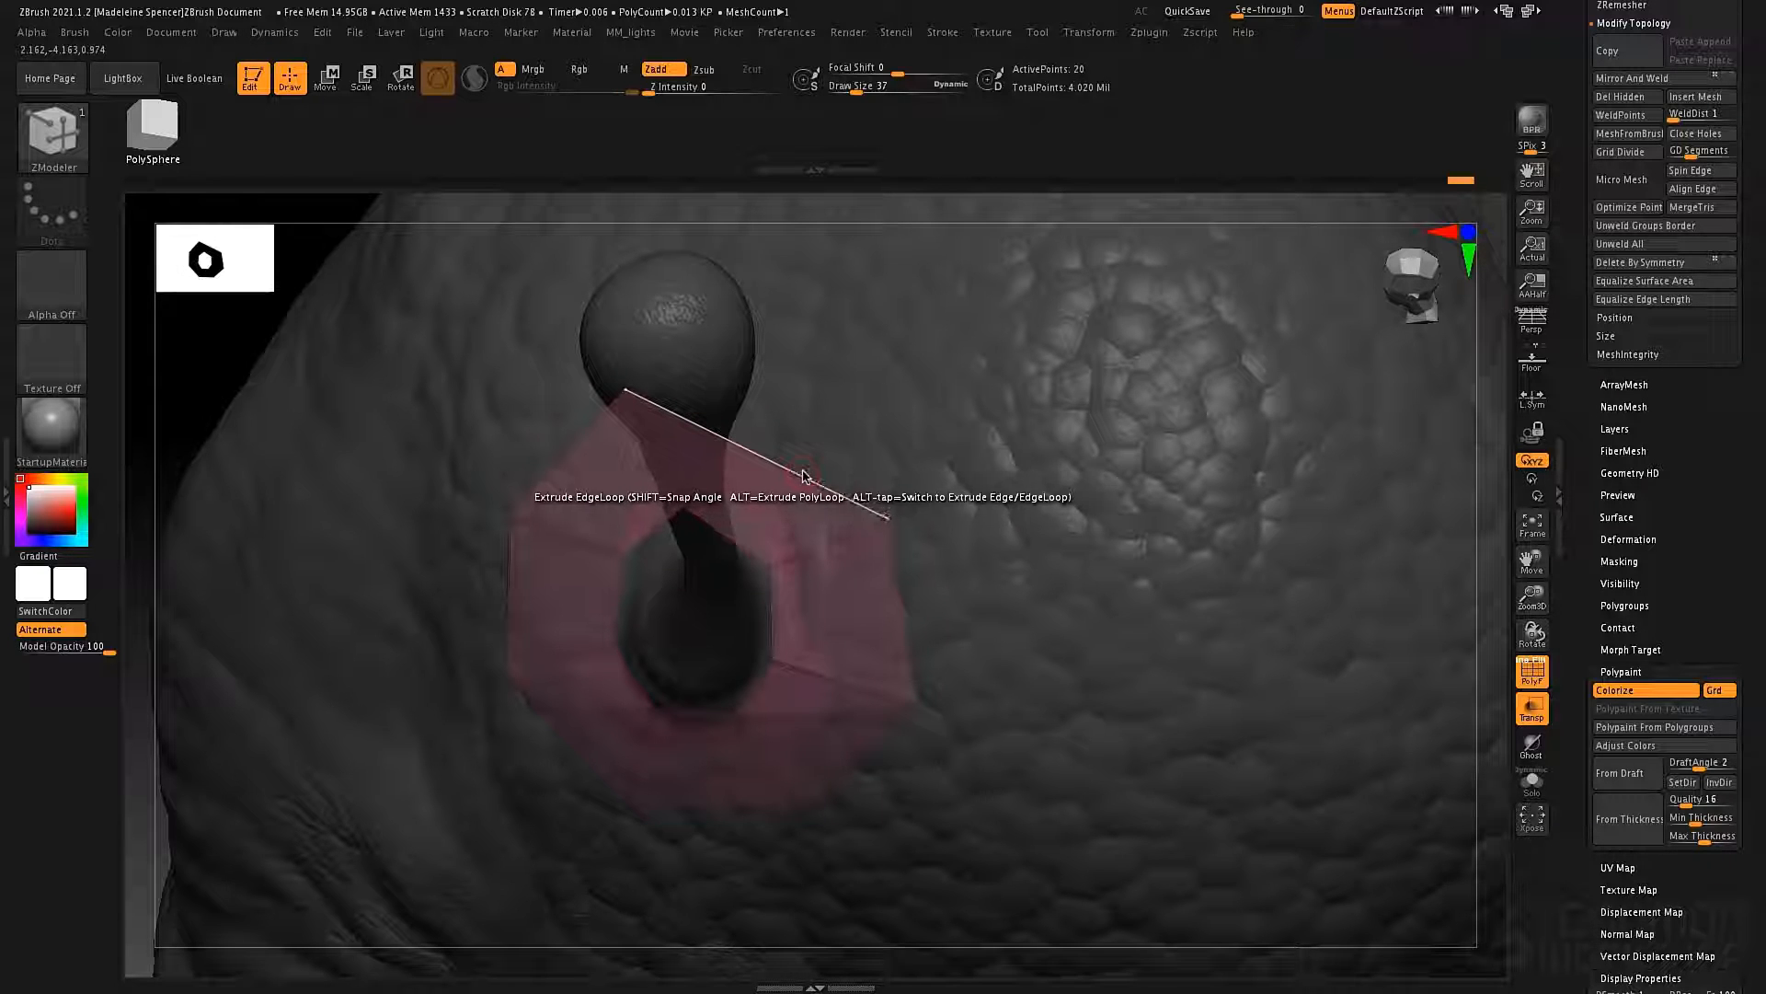
# Undo the oversized polygon spanning the gap in the ring and retry placing the upper end's corner points.
pyautogui.hotkey('ctrl', 'z')
pyautogui.hotkey('ctrl', 'z')
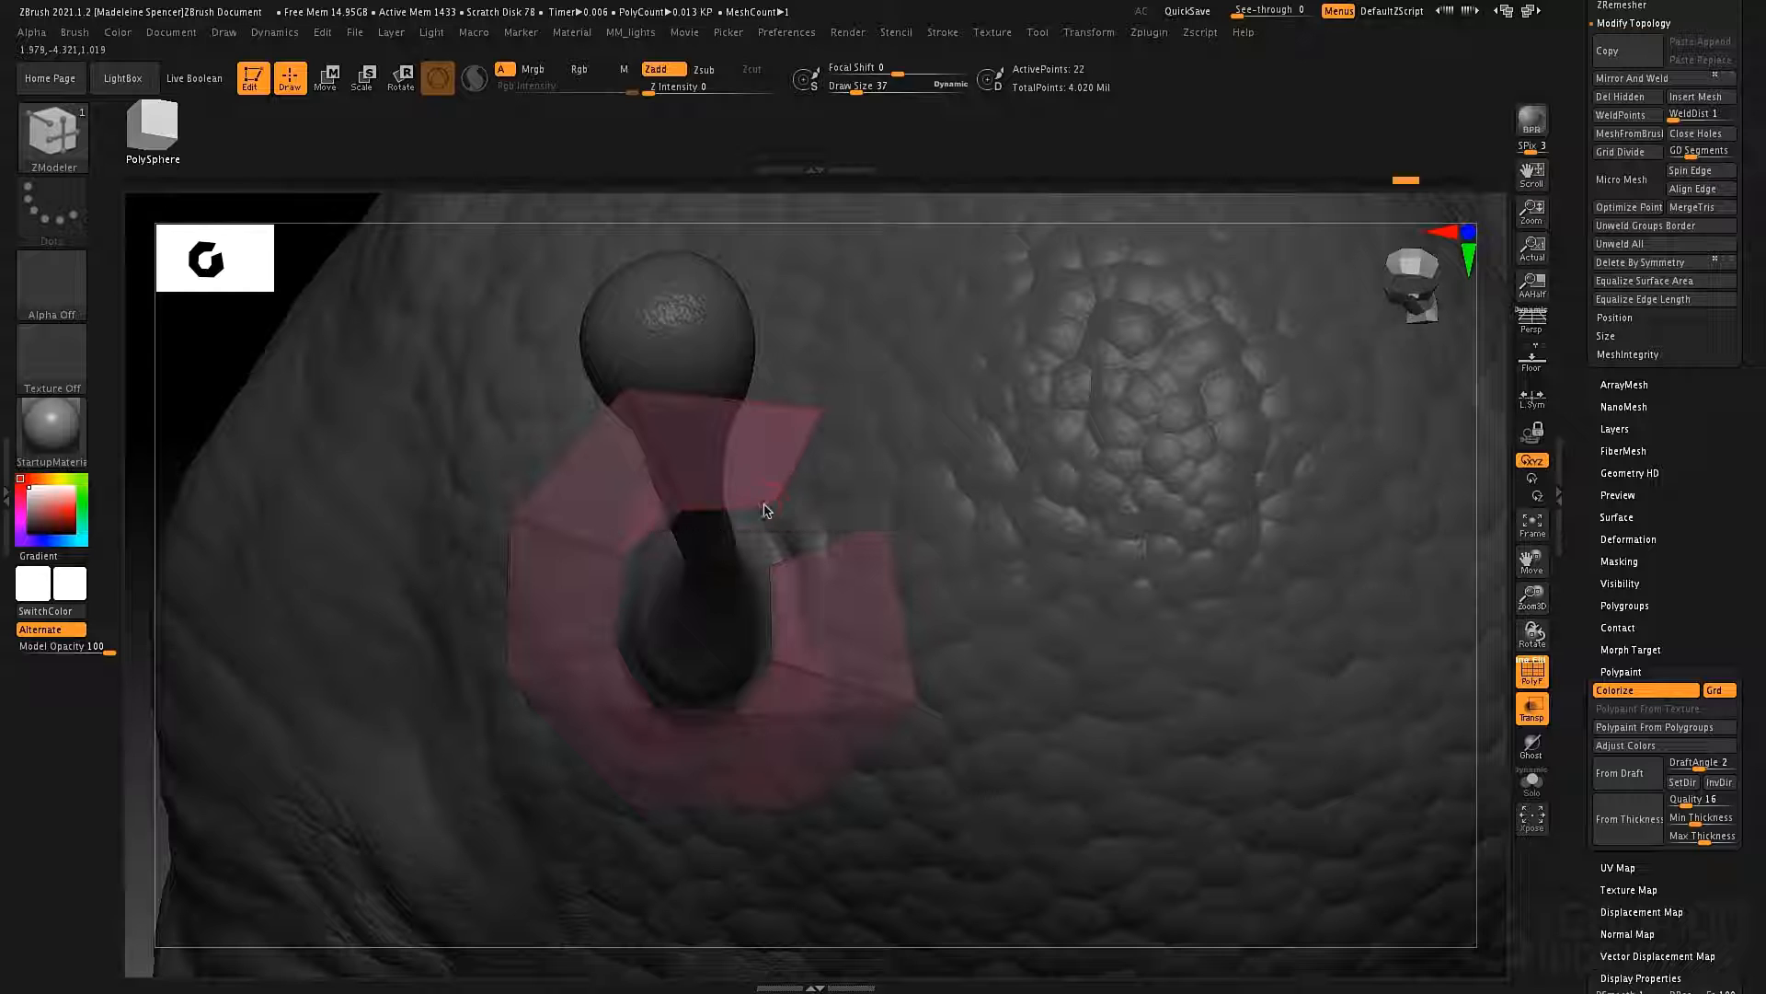
pyautogui.moveTo(848, 469); pyautogui.dragTo(816, 458)
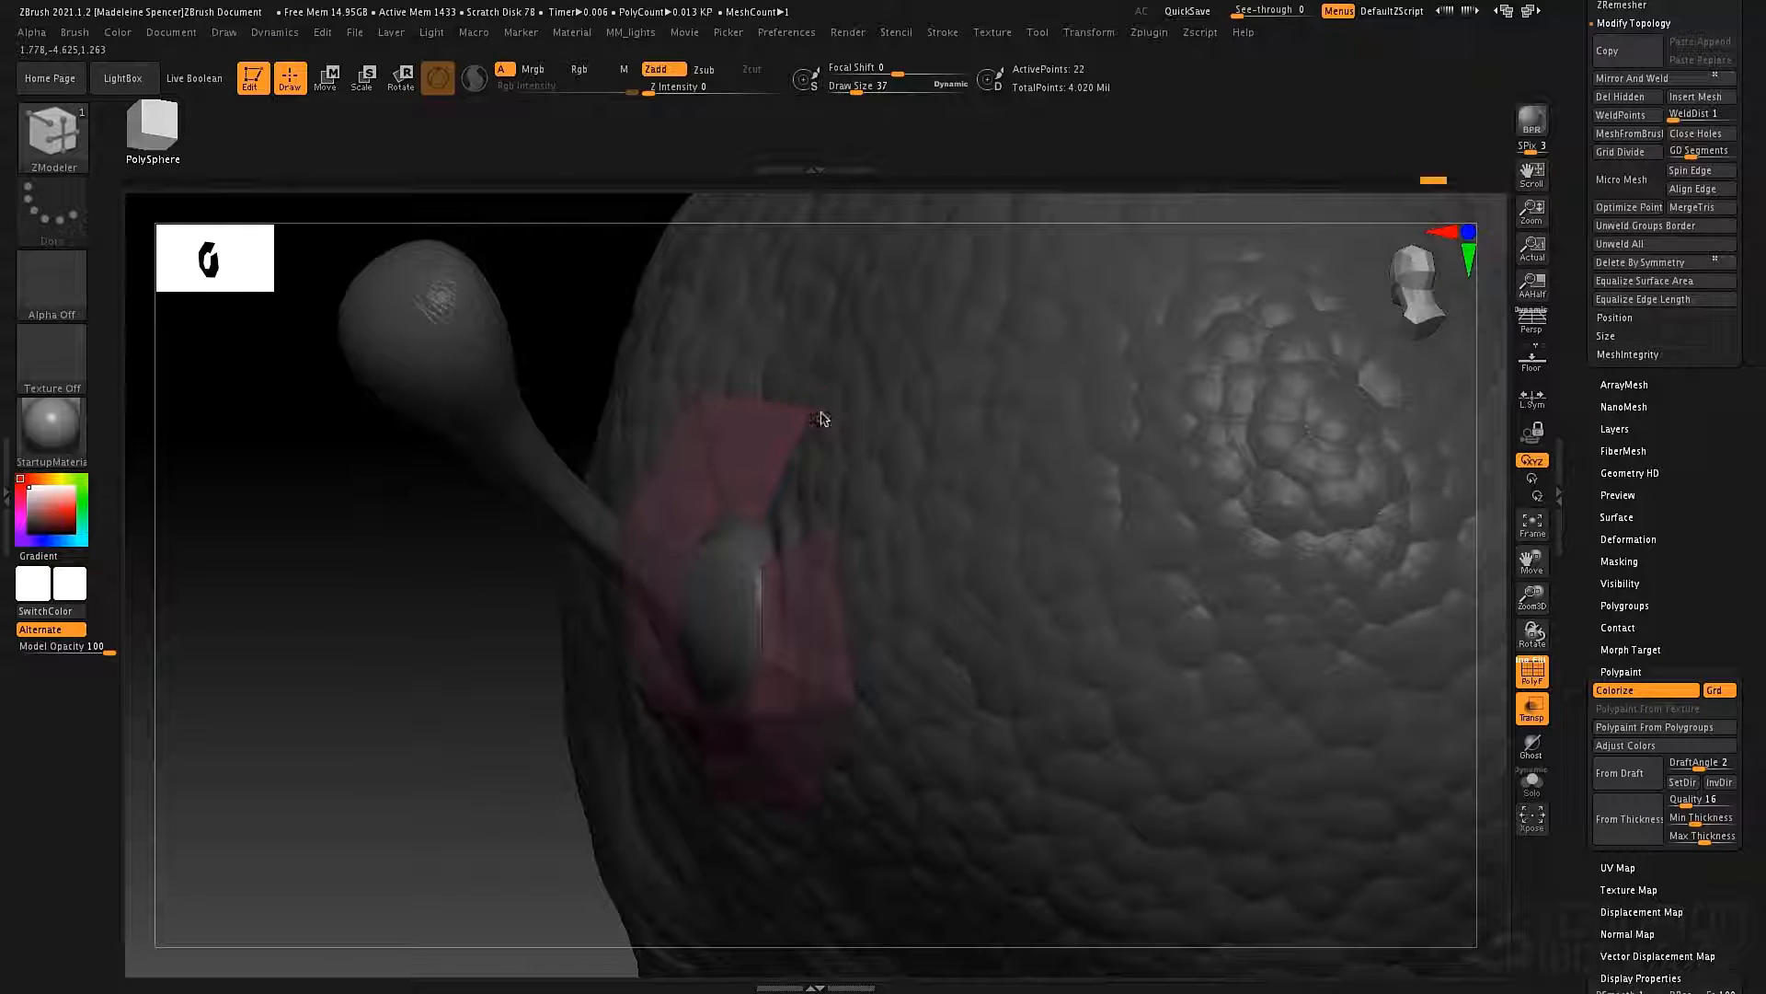
pyautogui.hotkey('ctrl', 'z')
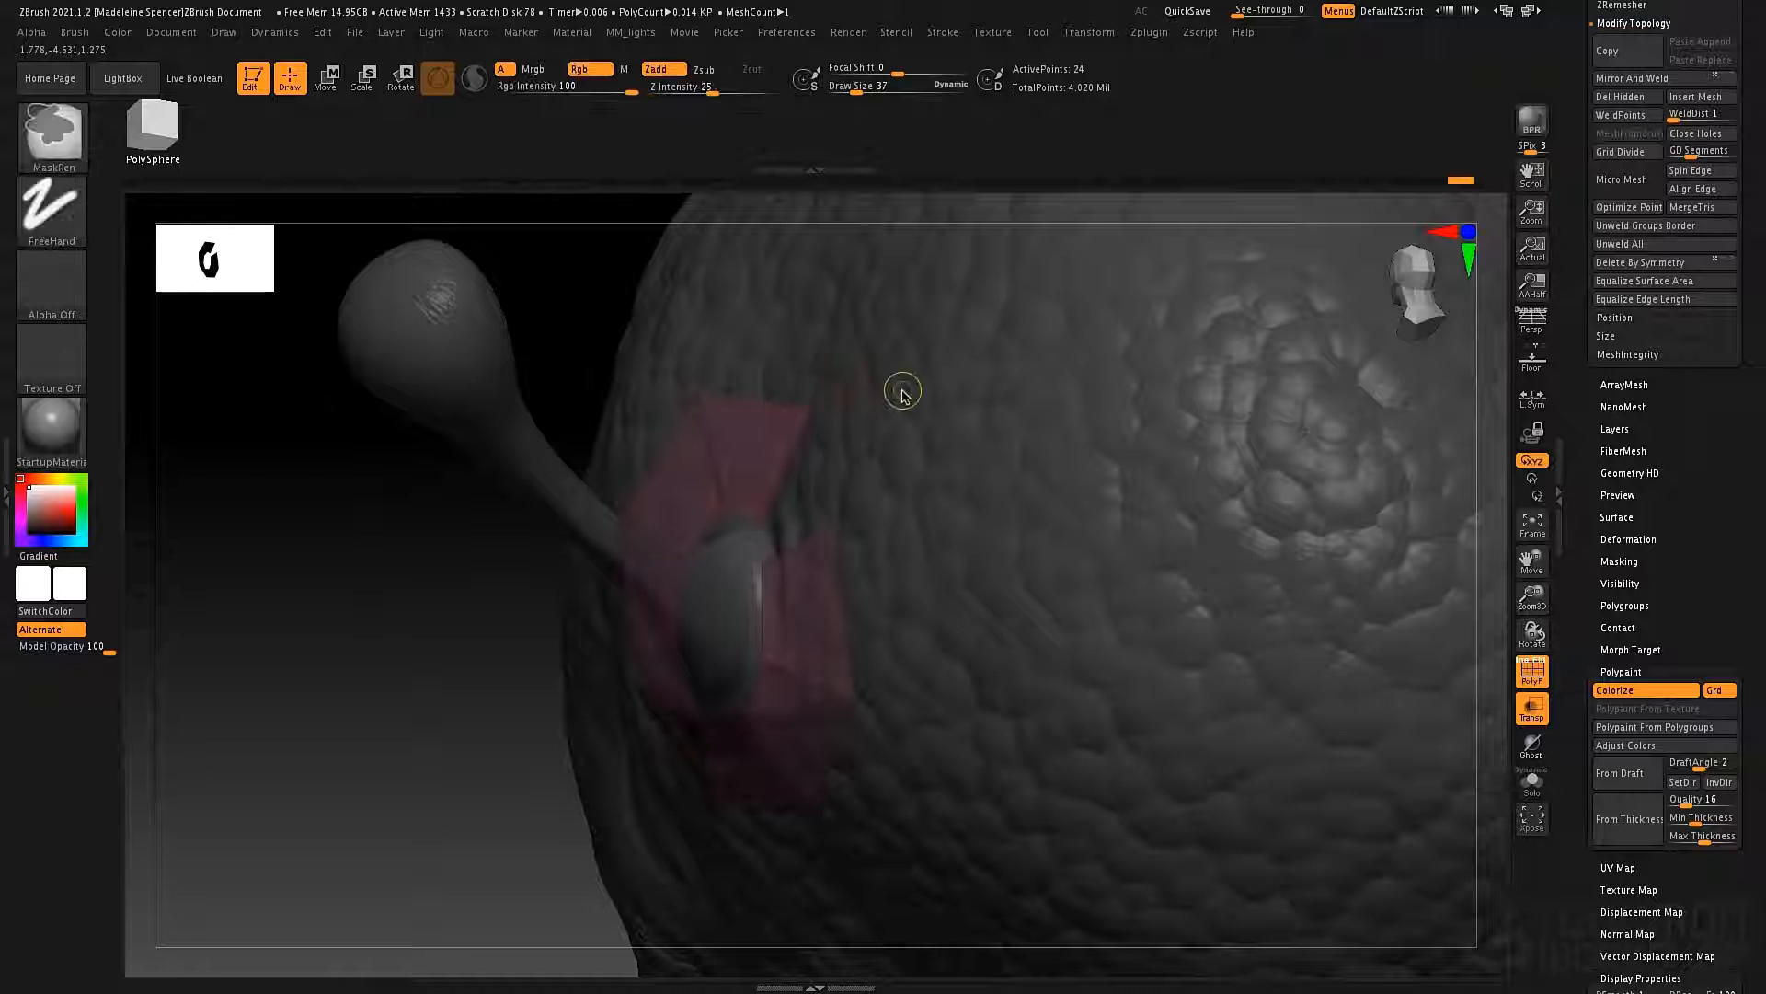
pyautogui.moveTo(875, 350); pyautogui.dragTo(869, 391)
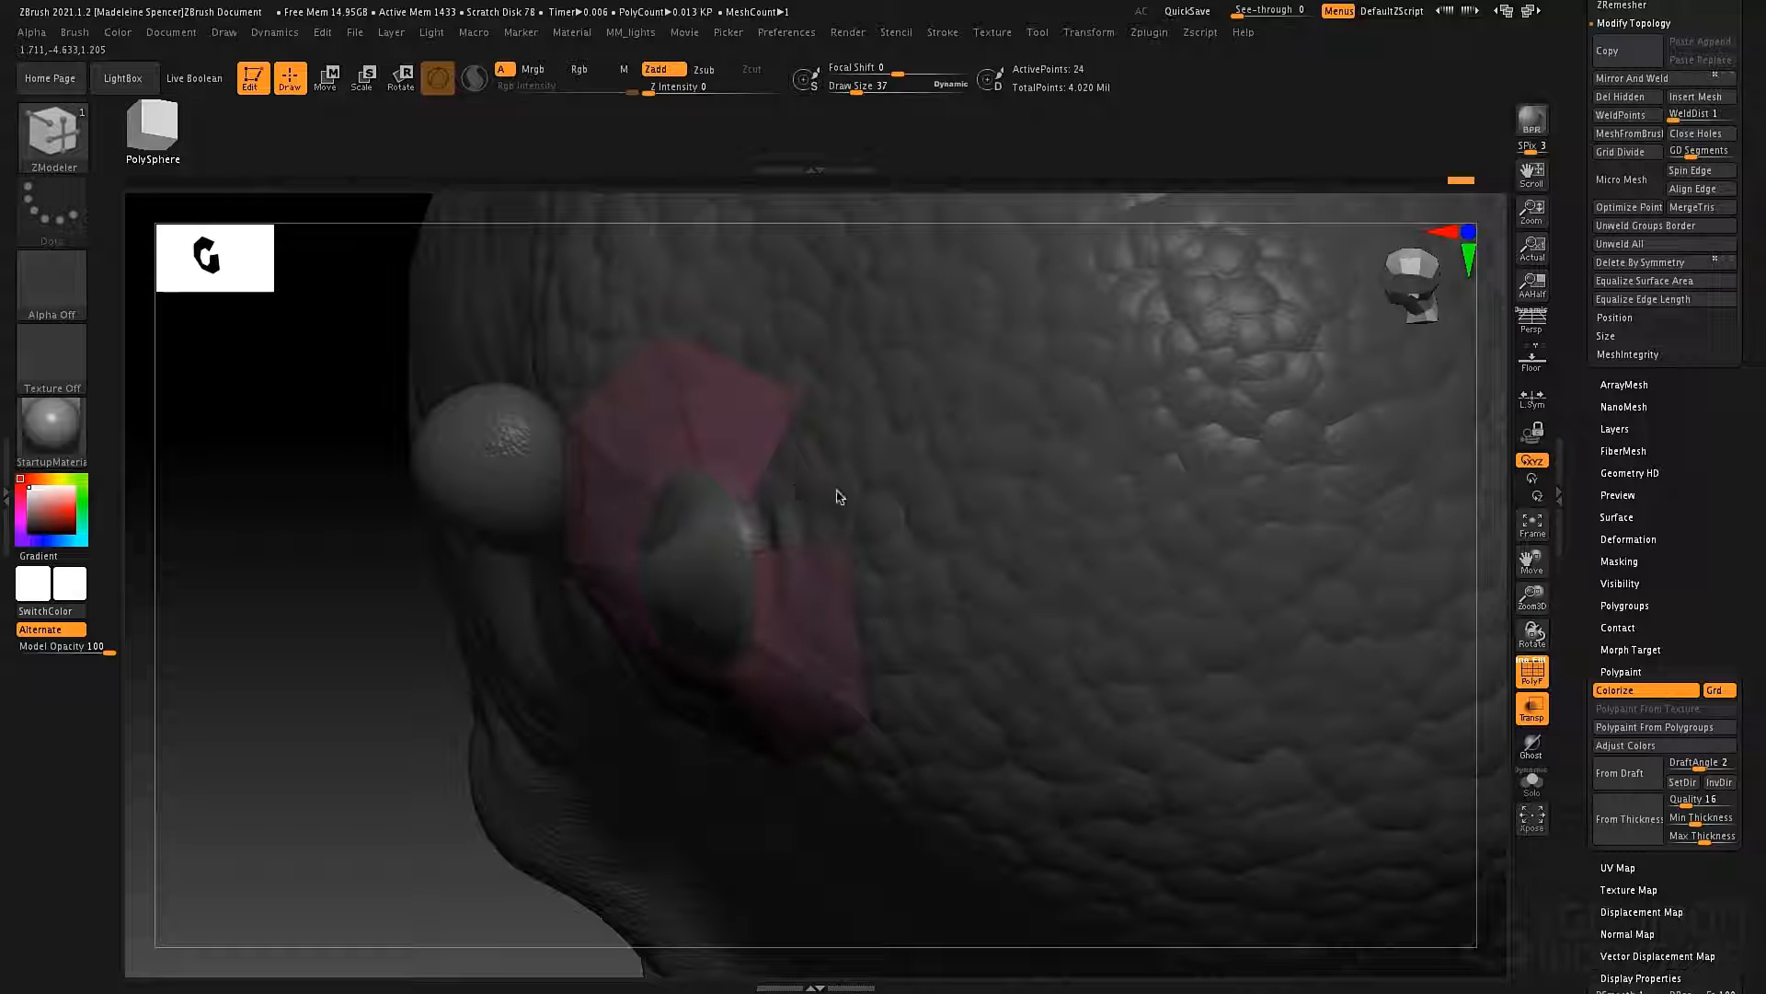
# Undo the misplaced edits, extrude the lower end edge into the gap and join the corner points to close the ring around the antenna base.
pyautogui.hotkey('ctrl', 'z')
pyautogui.moveTo(864, 452)
pyautogui.mouseDown()
pyautogui.moveTo(831, 411)
pyautogui.moveTo(795, 474)
pyautogui.mouseUp()
pyautogui.hotkey('ctrl', 'z')
pyautogui.moveTo(823, 536)
pyautogui.mouseDown()
pyautogui.moveTo(836, 516)
pyautogui.moveTo(789, 535)
pyautogui.mouseUp()
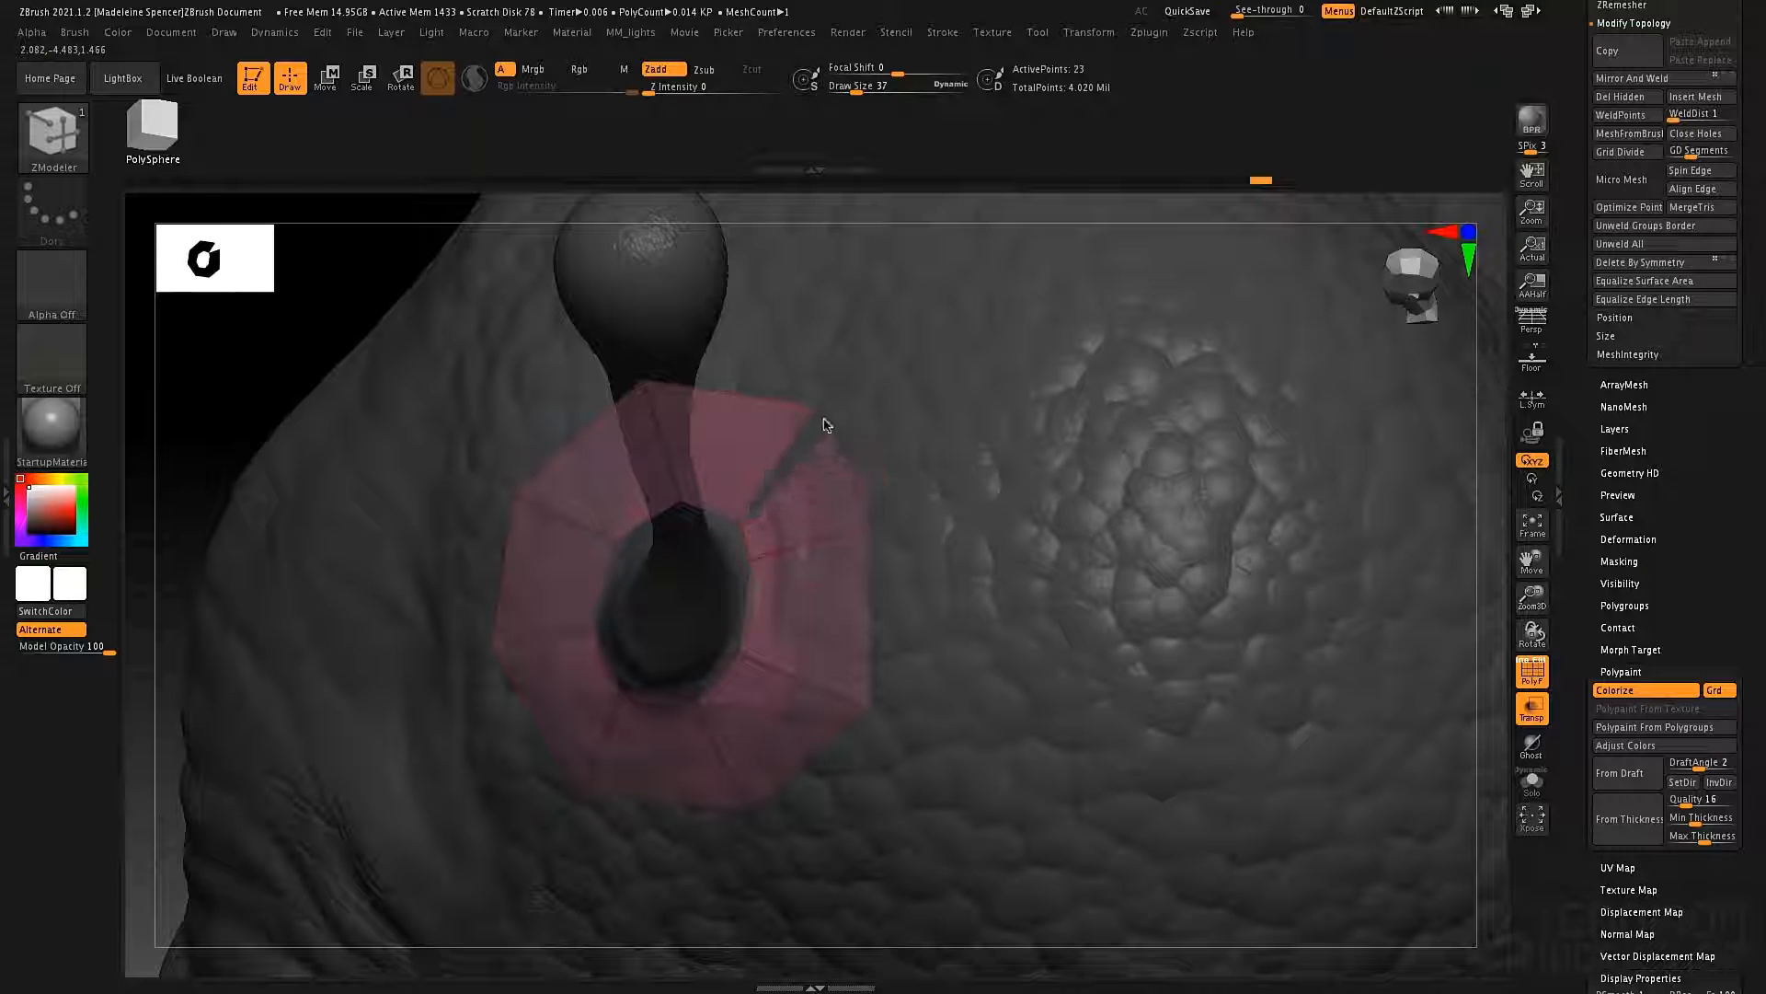
pyautogui.moveTo(817, 412)
pyautogui.mouseDown(button='right')
pyautogui.moveTo(784, 496)
pyautogui.moveTo(808, 477)
pyautogui.moveTo(852, 621)
pyautogui.moveTo(816, 599)
pyautogui.moveTo(840, 501)
pyautogui.moveTo(828, 458)
pyautogui.moveTo(846, 443)
pyautogui.mouseUp(button='right')
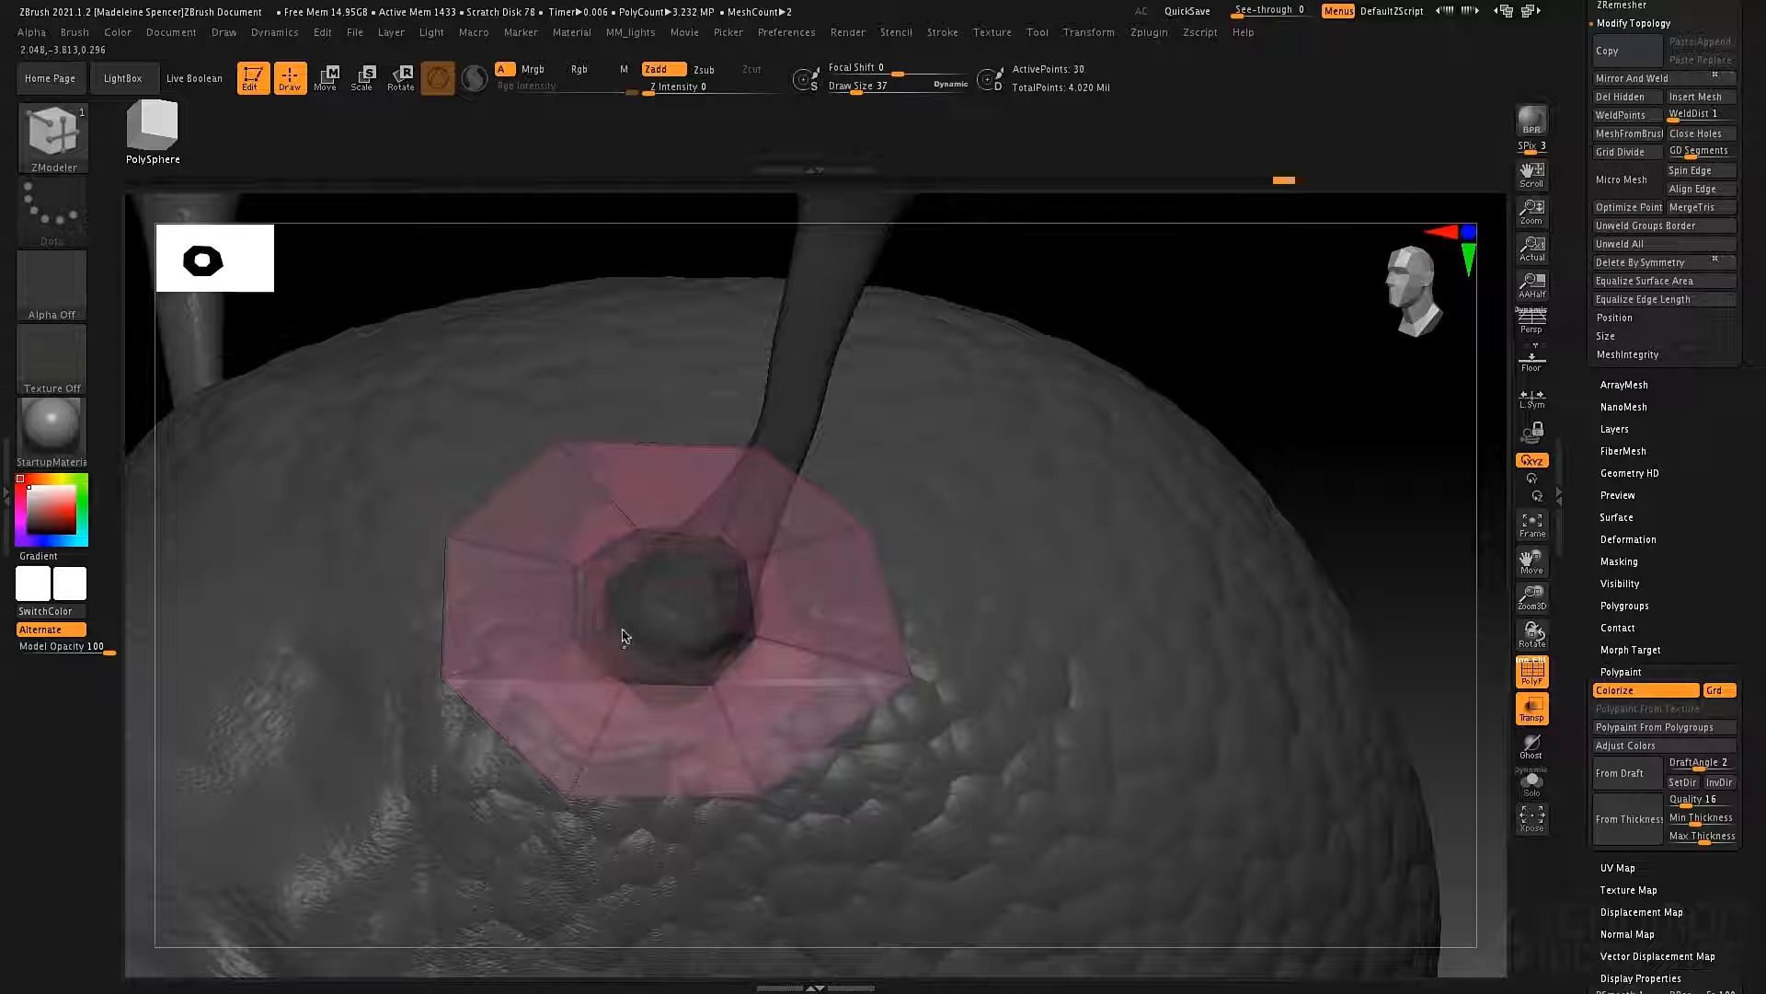
# Try to extrude the ring's inner edges inward onto the antenna base and undo the misplaced polygons.
pyautogui.moveTo(615, 635); pyautogui.dragTo(636, 617)
pyautogui.hotkey('ctrl', 'z')
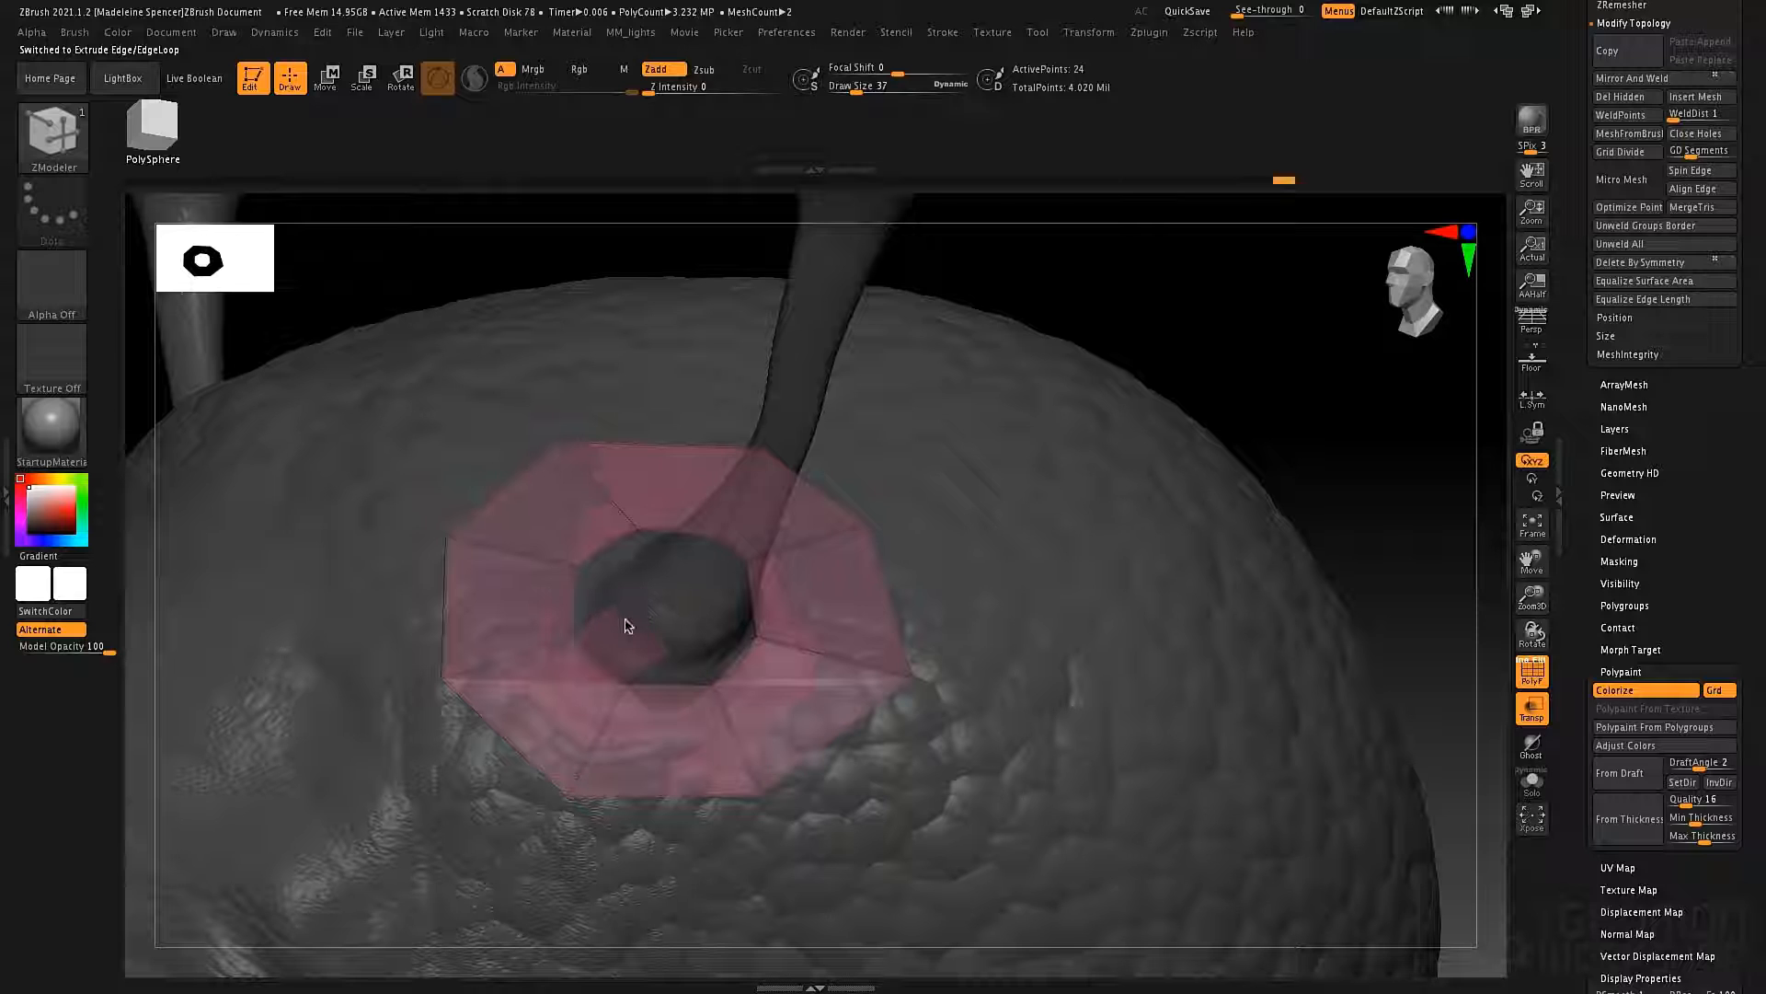
pyautogui.moveTo(618, 623); pyautogui.dragTo(620, 620)
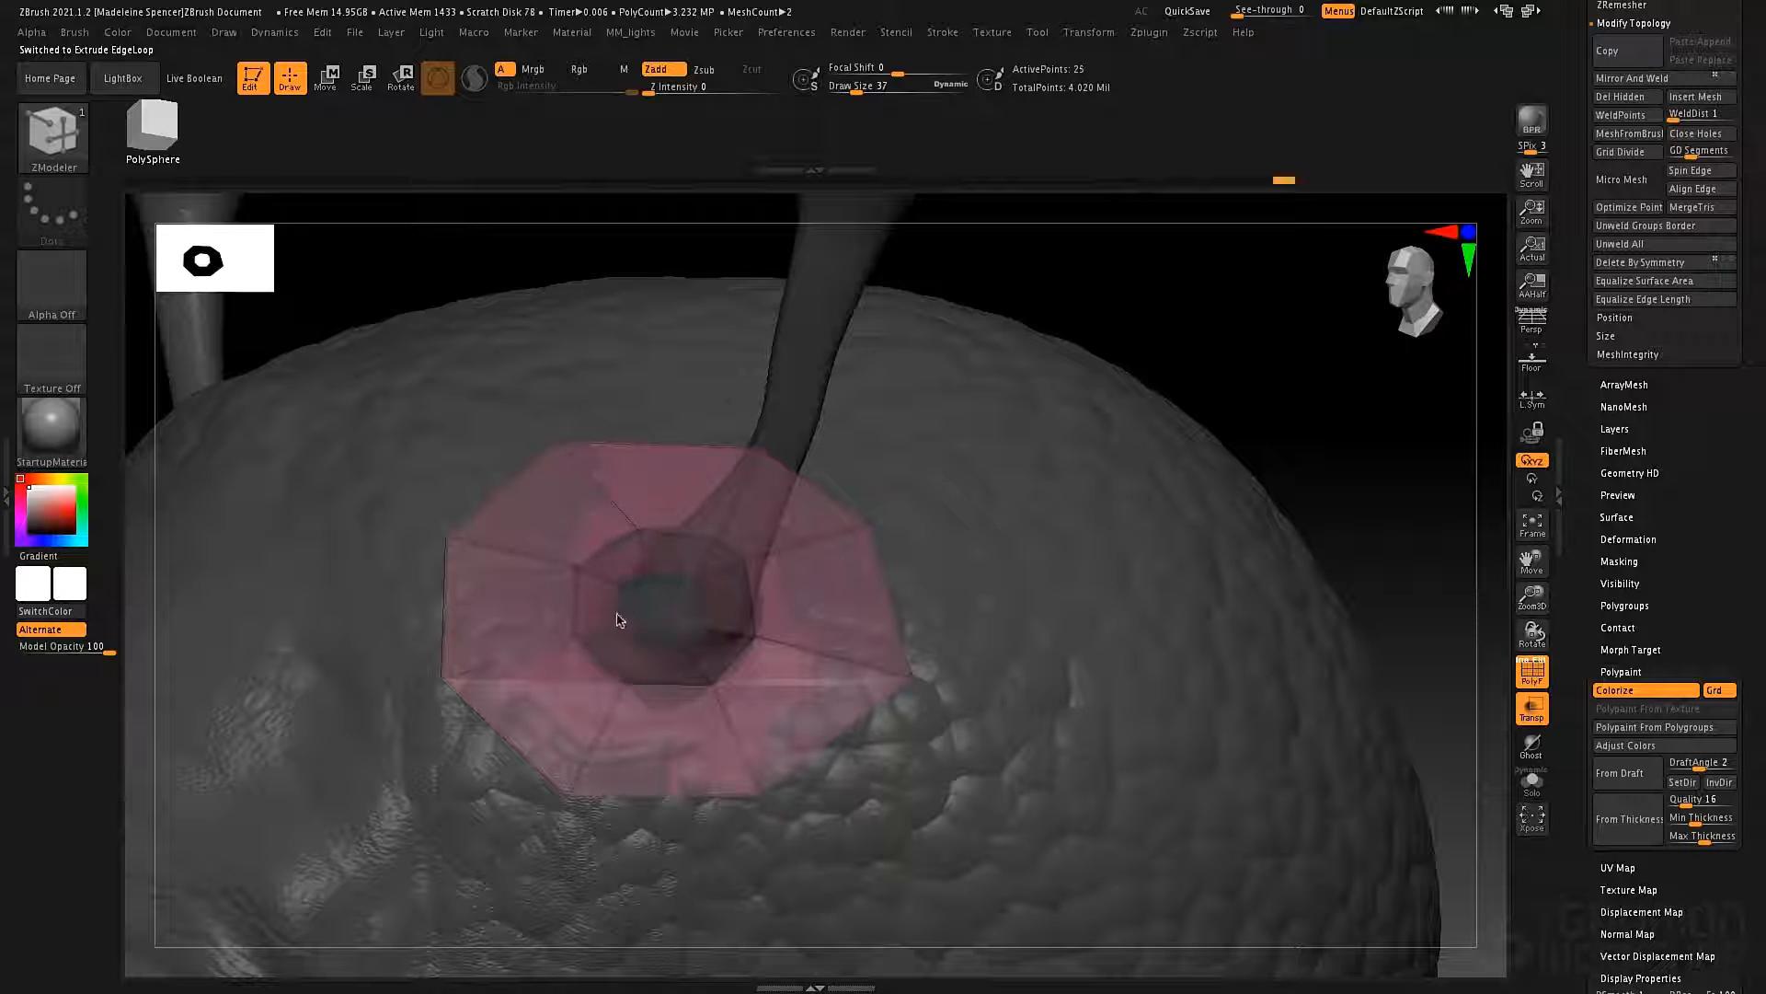
pyautogui.moveTo(589, 600); pyautogui.dragTo(874, 704, button='right')
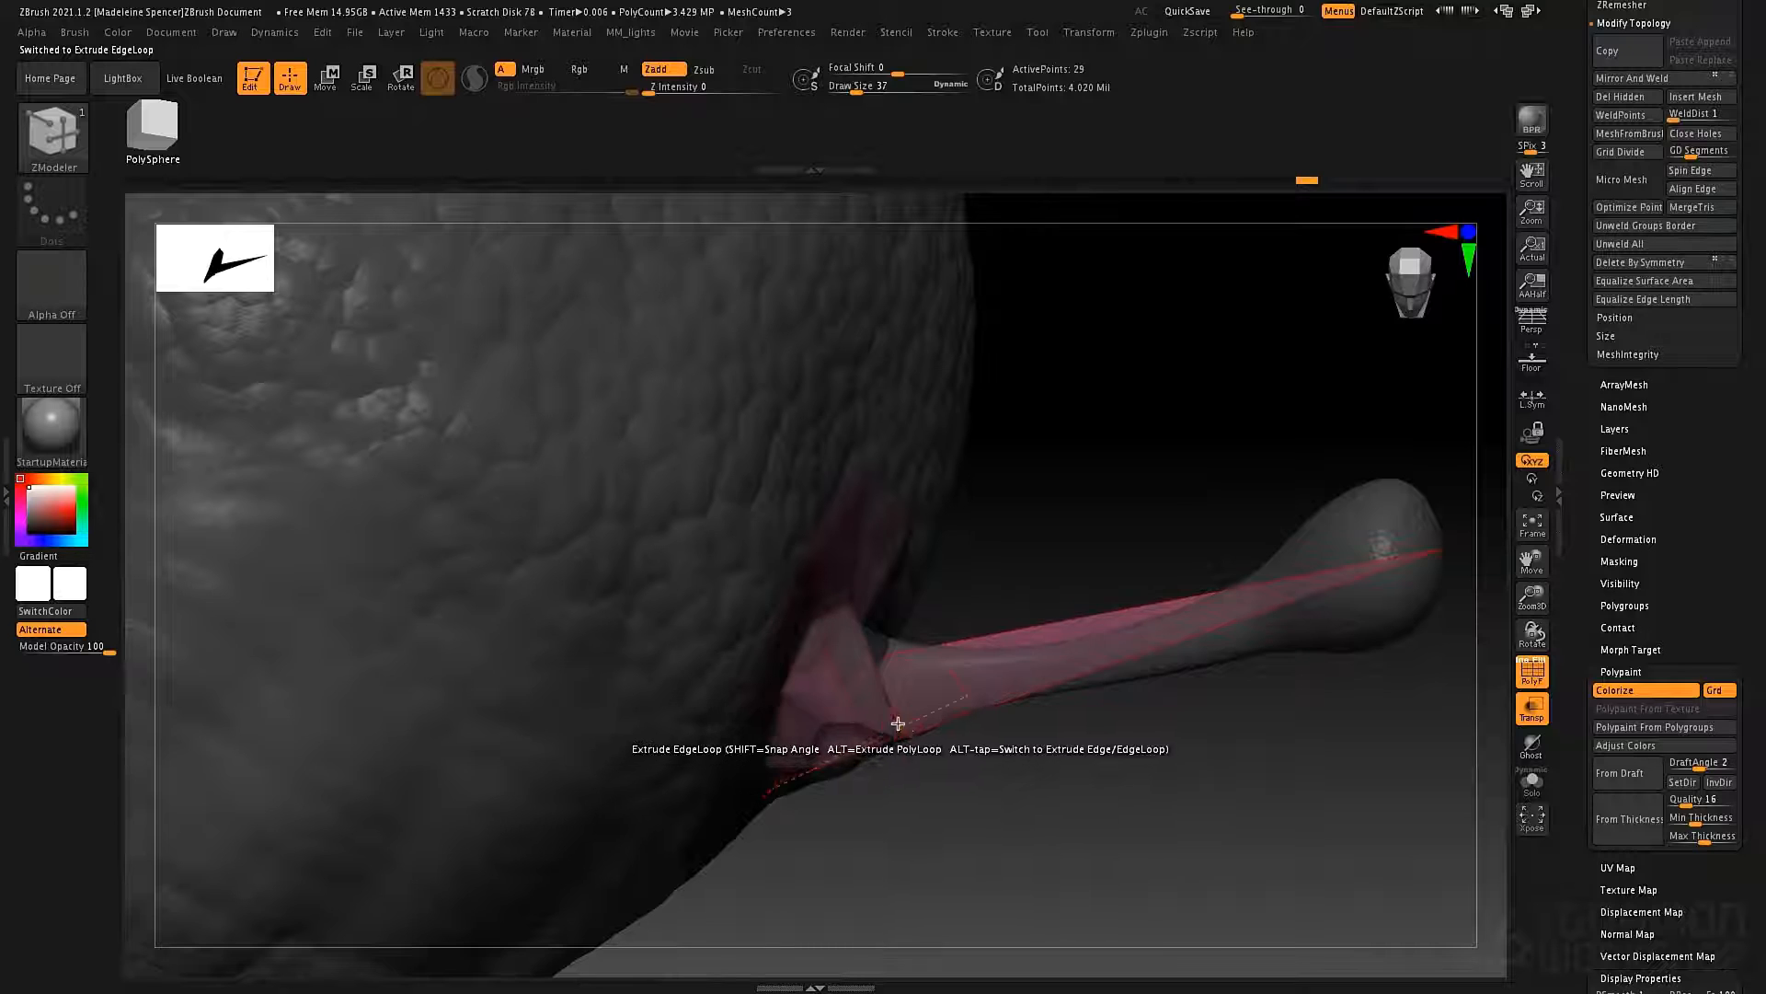
pyautogui.hotkey('ctrl', 'z')
# Extrude a ring inner edge up onto the antenna base and fill beside the new polygon toward the neighbouring inner edge.
pyautogui.moveTo(874, 615)
pyautogui.mouseDown(button='right')
pyautogui.moveTo(847, 620)
pyautogui.moveTo(824, 681)
pyautogui.moveTo(847, 629)
pyautogui.mouseUp(button='right')
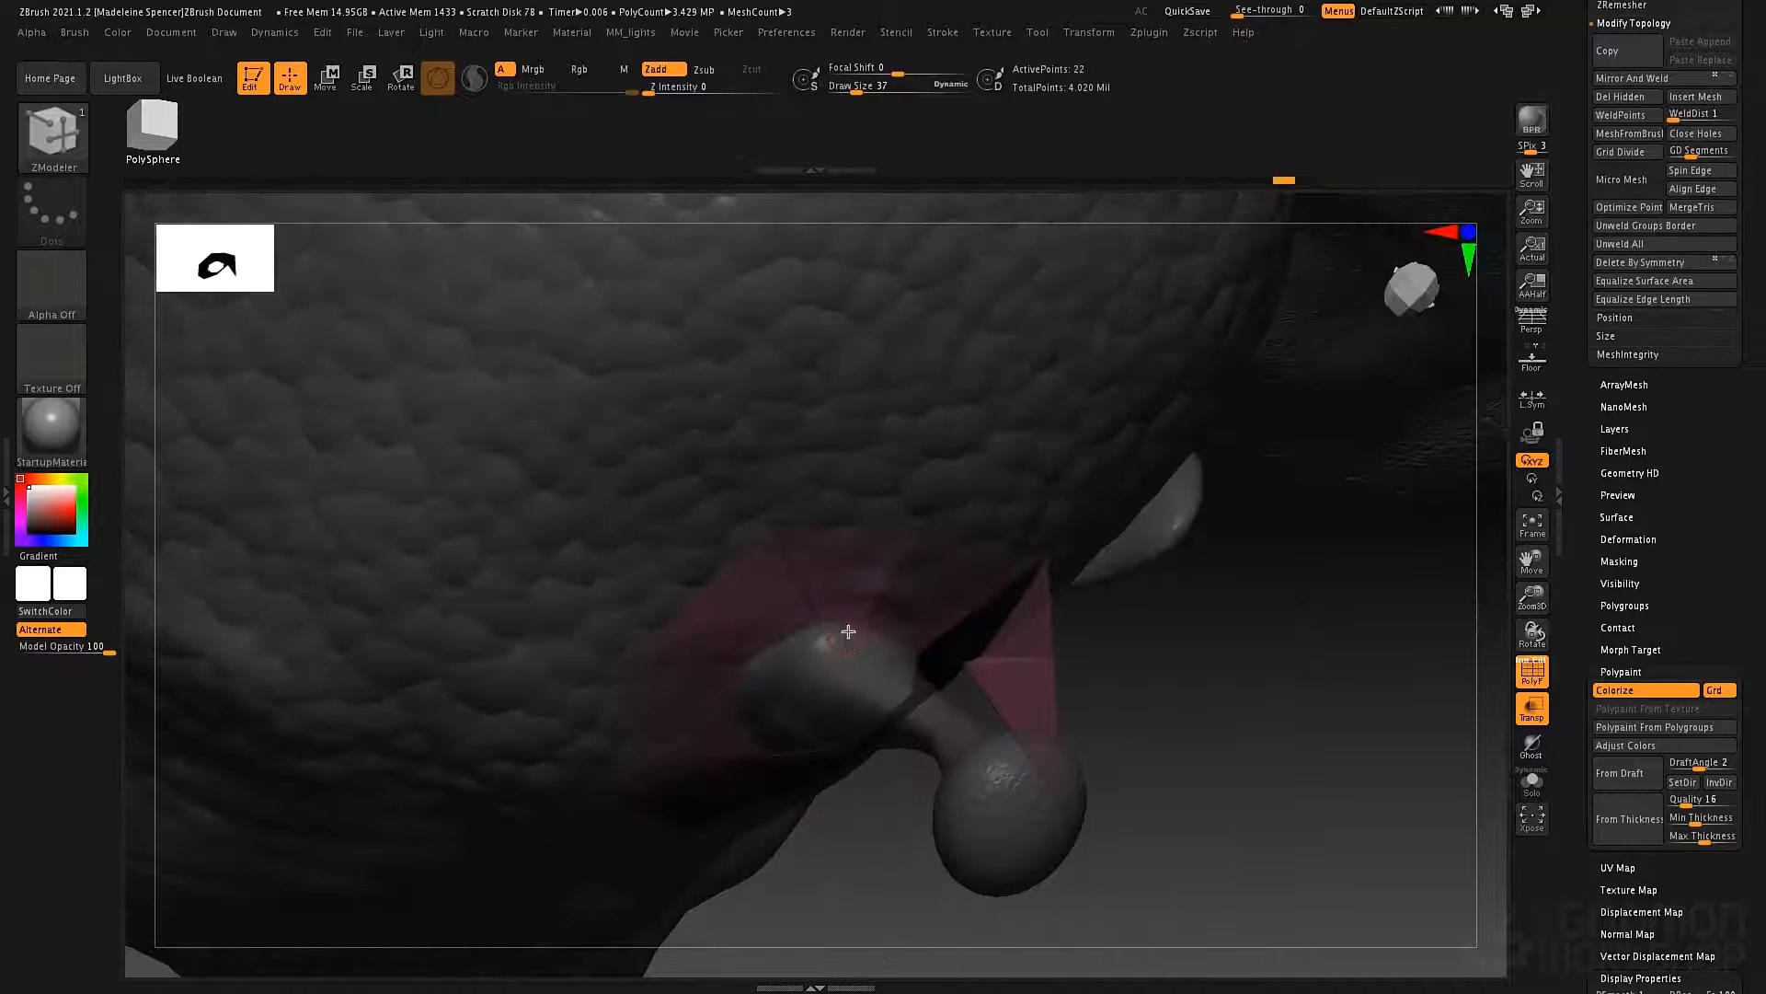
pyautogui.moveTo(840, 625); pyautogui.dragTo(852, 636)
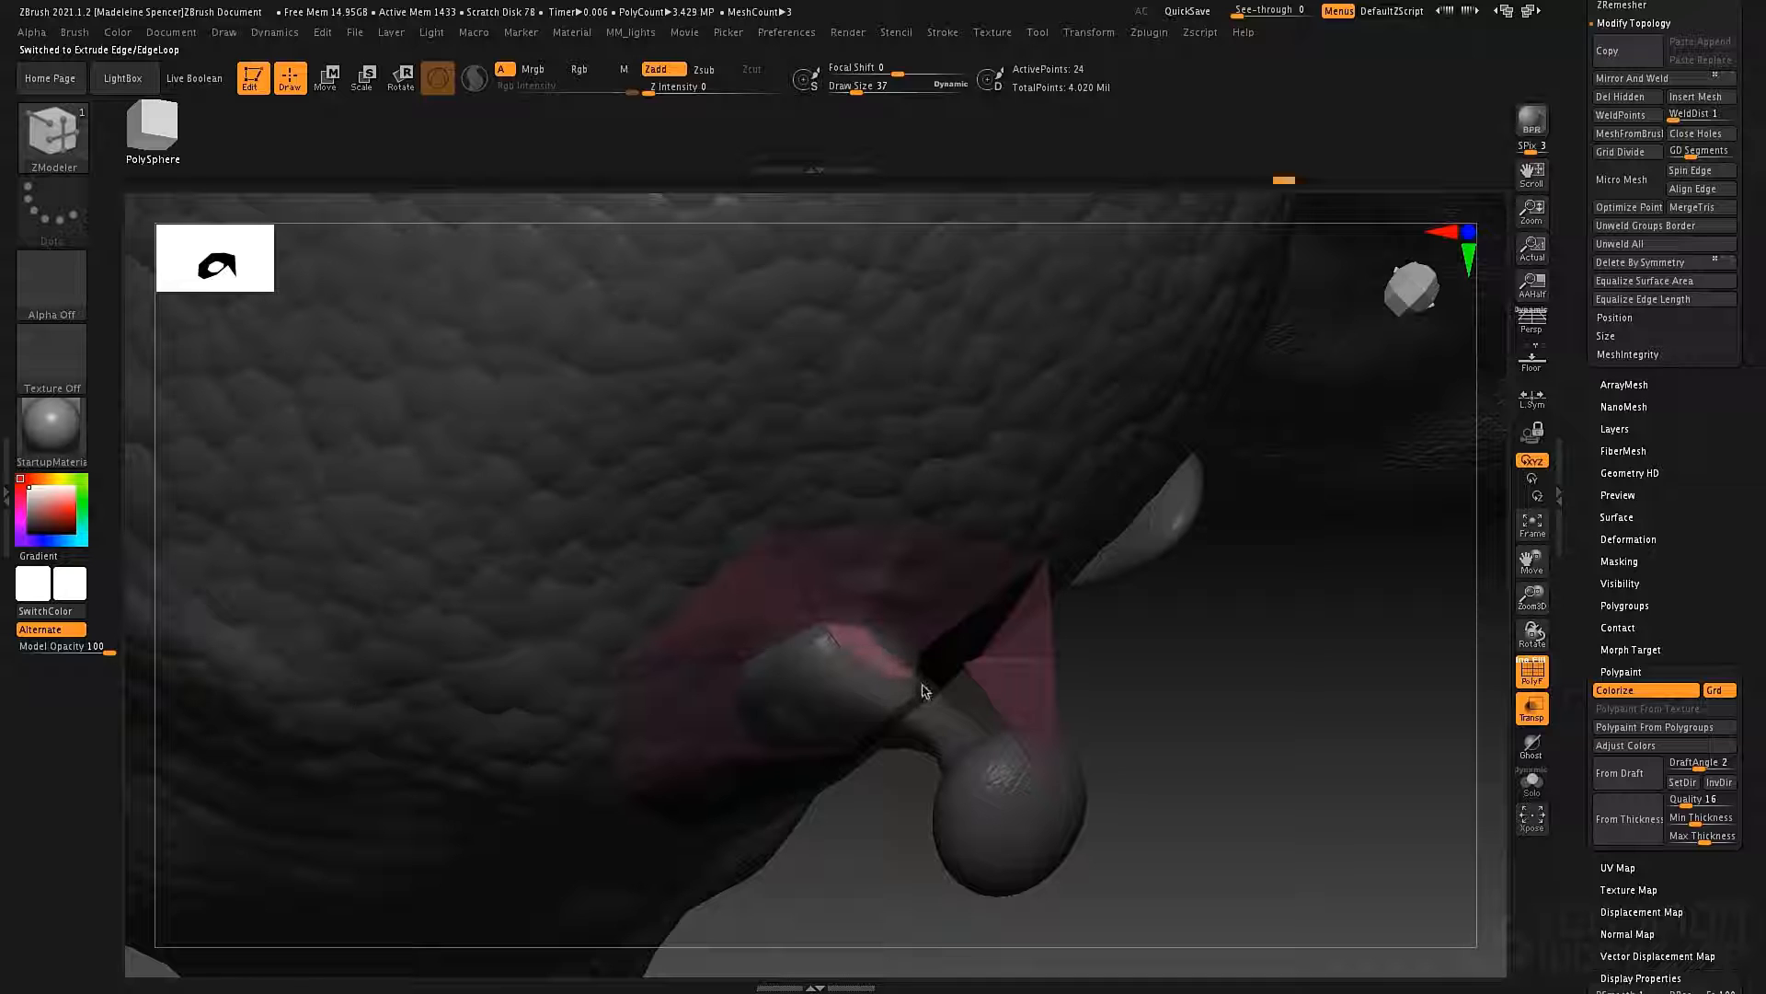
pyautogui.moveTo(925, 635); pyautogui.dragTo(816, 681, button='right')
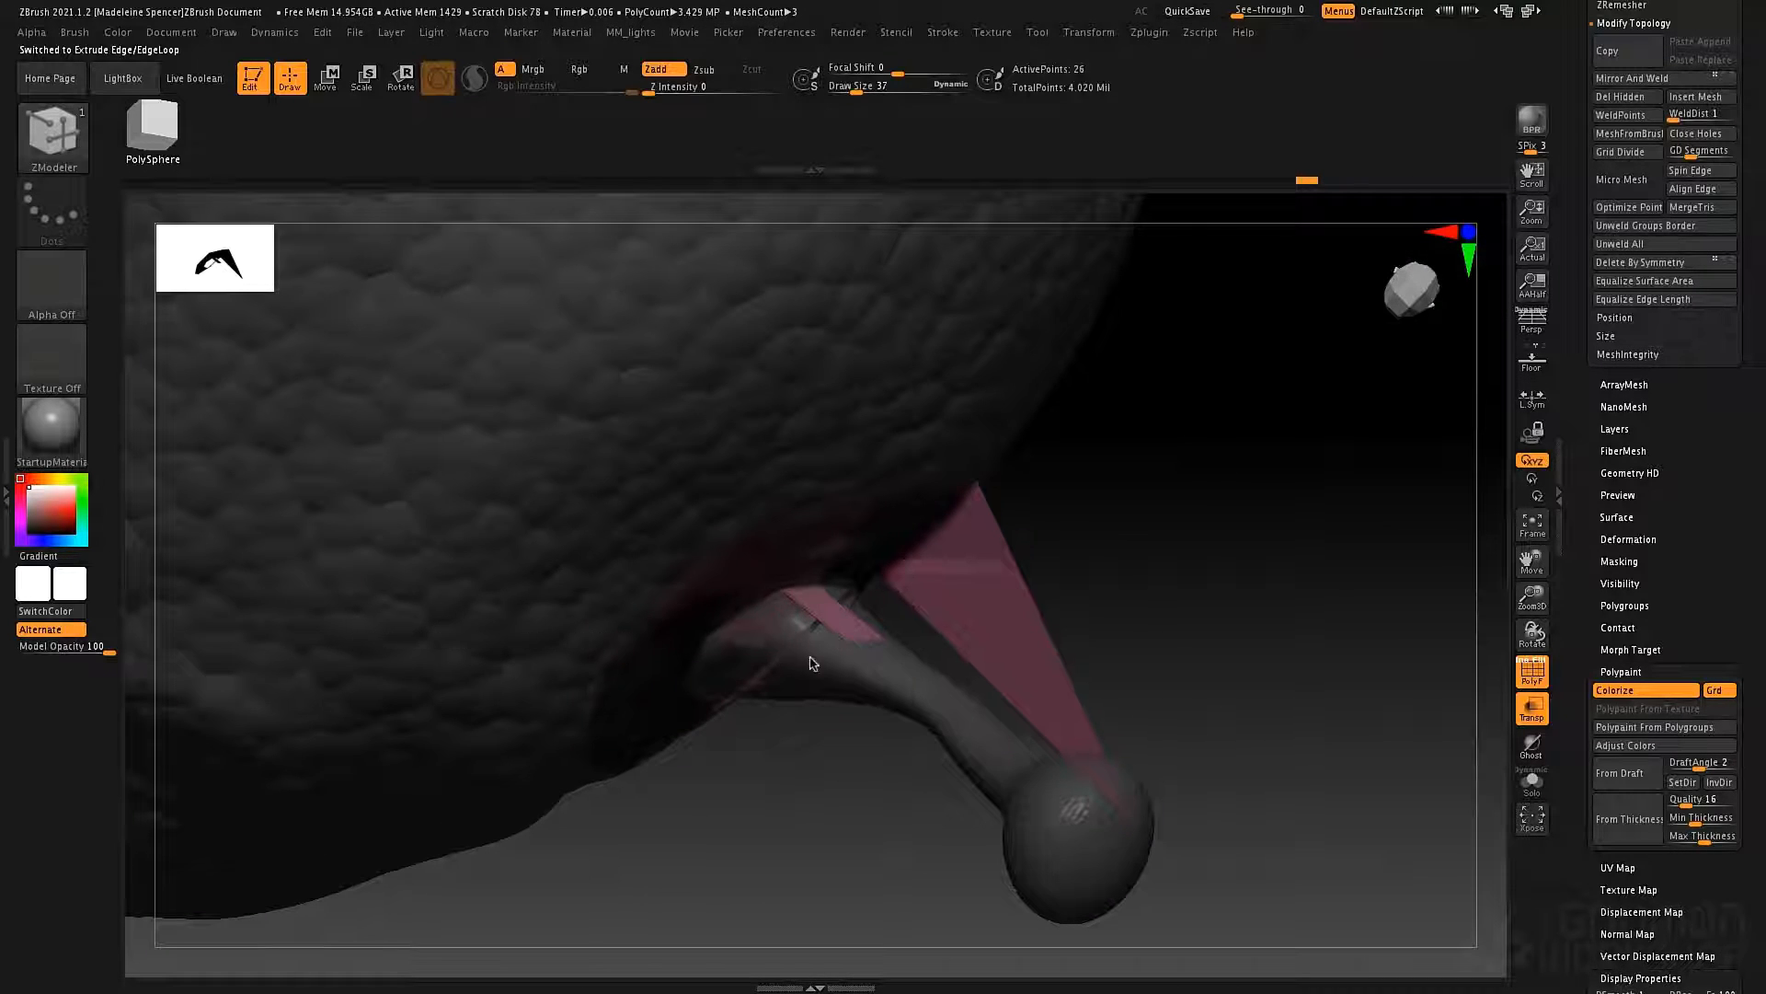
pyautogui.moveTo(852, 707); pyautogui.dragTo(859, 735)
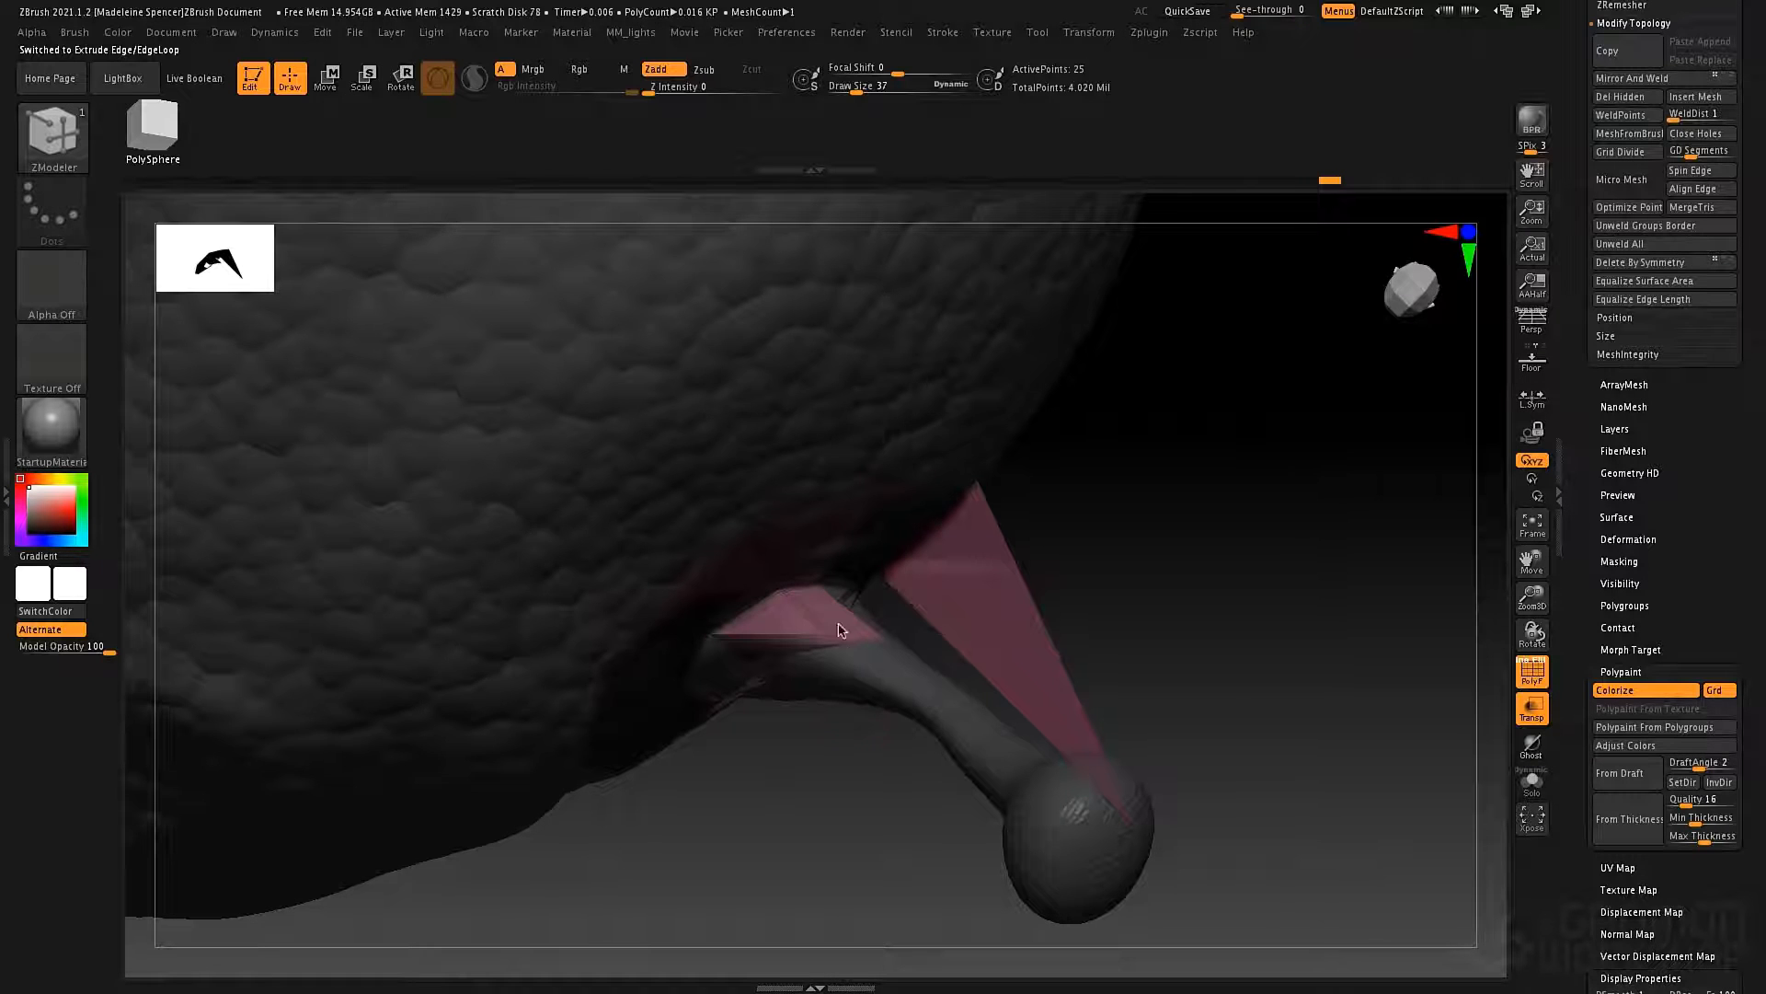
pyautogui.moveTo(839, 630); pyautogui.dragTo(747, 680, button='right')
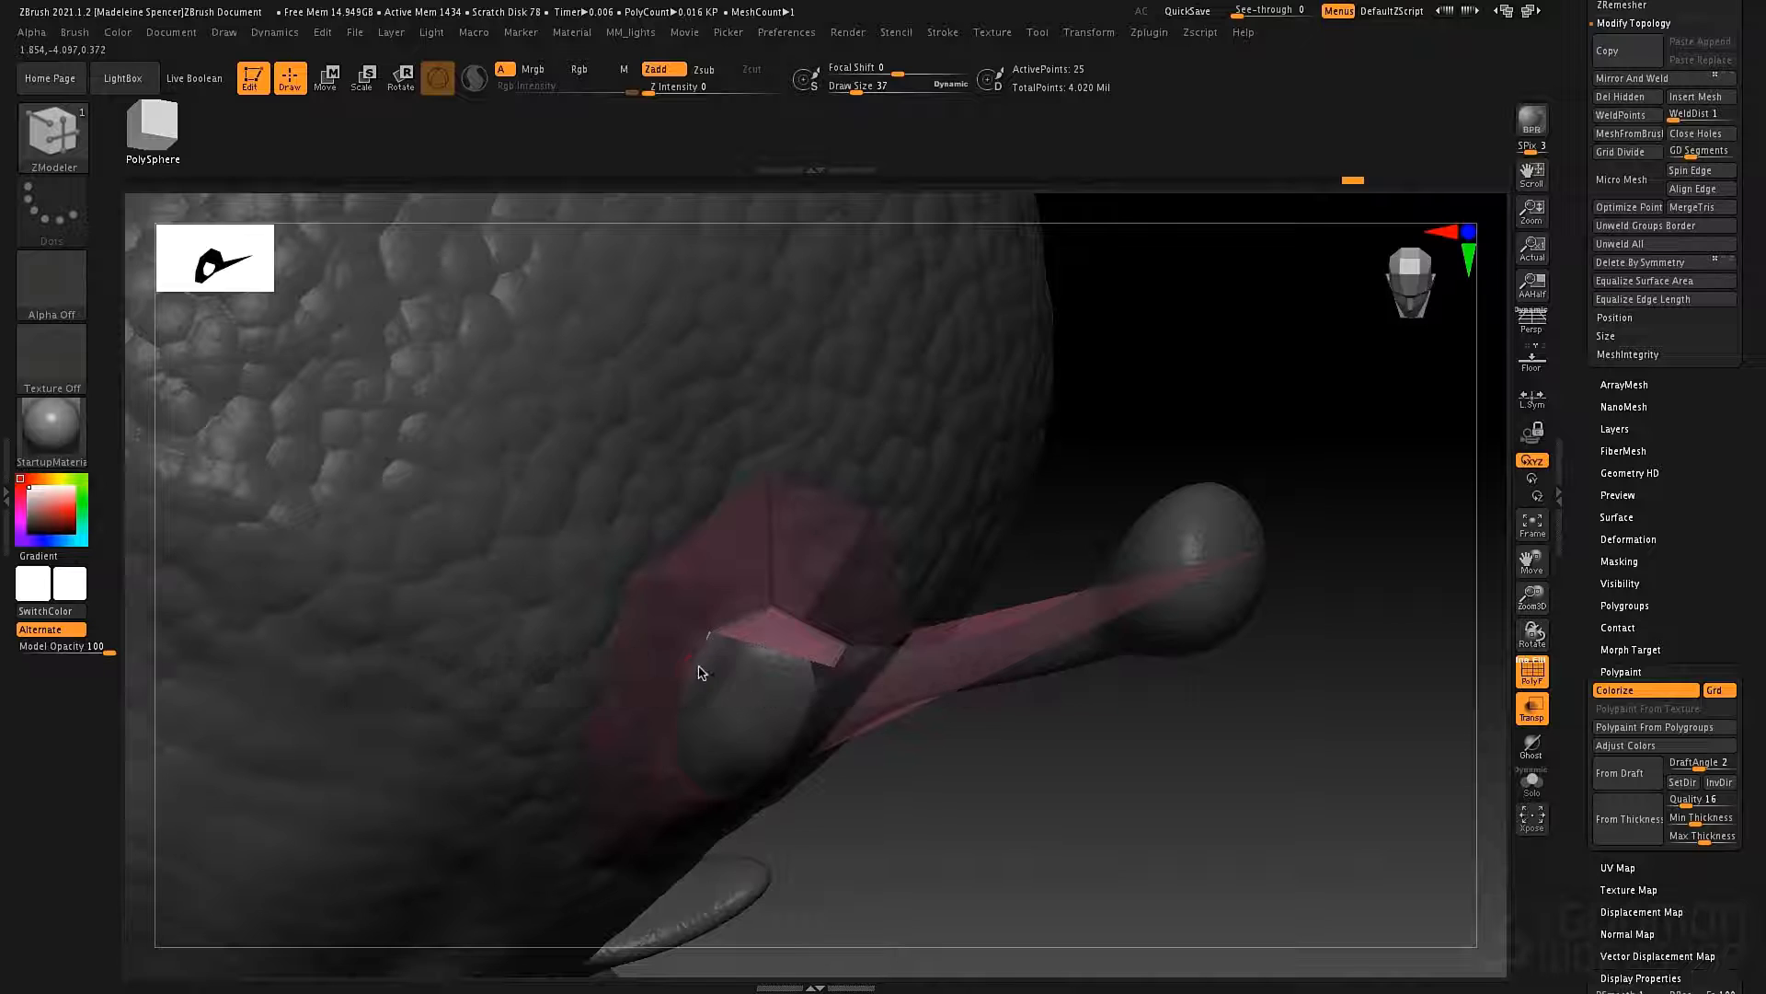
# Extrude further inner edges around the antenna base and join the new polygons to their neighbours.
pyautogui.moveTo(702, 670)
pyautogui.mouseDown(button='right')
pyautogui.moveTo(705, 634)
pyautogui.moveTo(718, 658)
pyautogui.mouseUp(button='right')
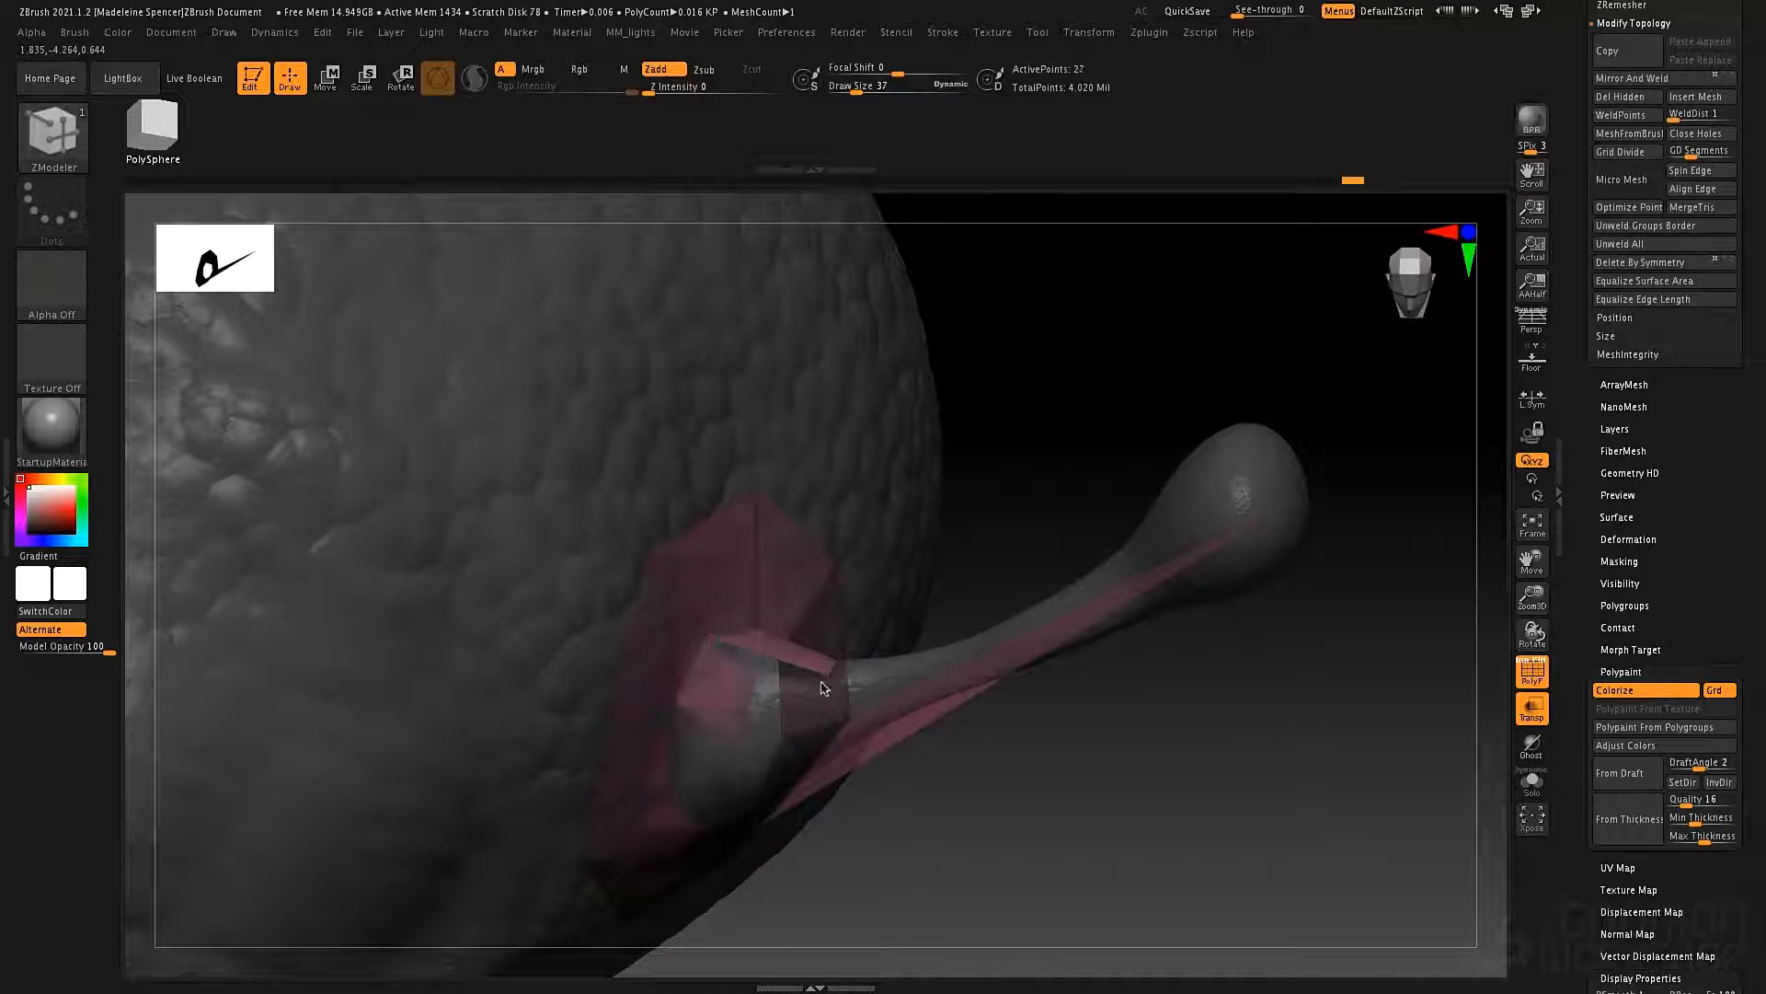
pyautogui.moveTo(943, 662); pyautogui.dragTo(942, 663)
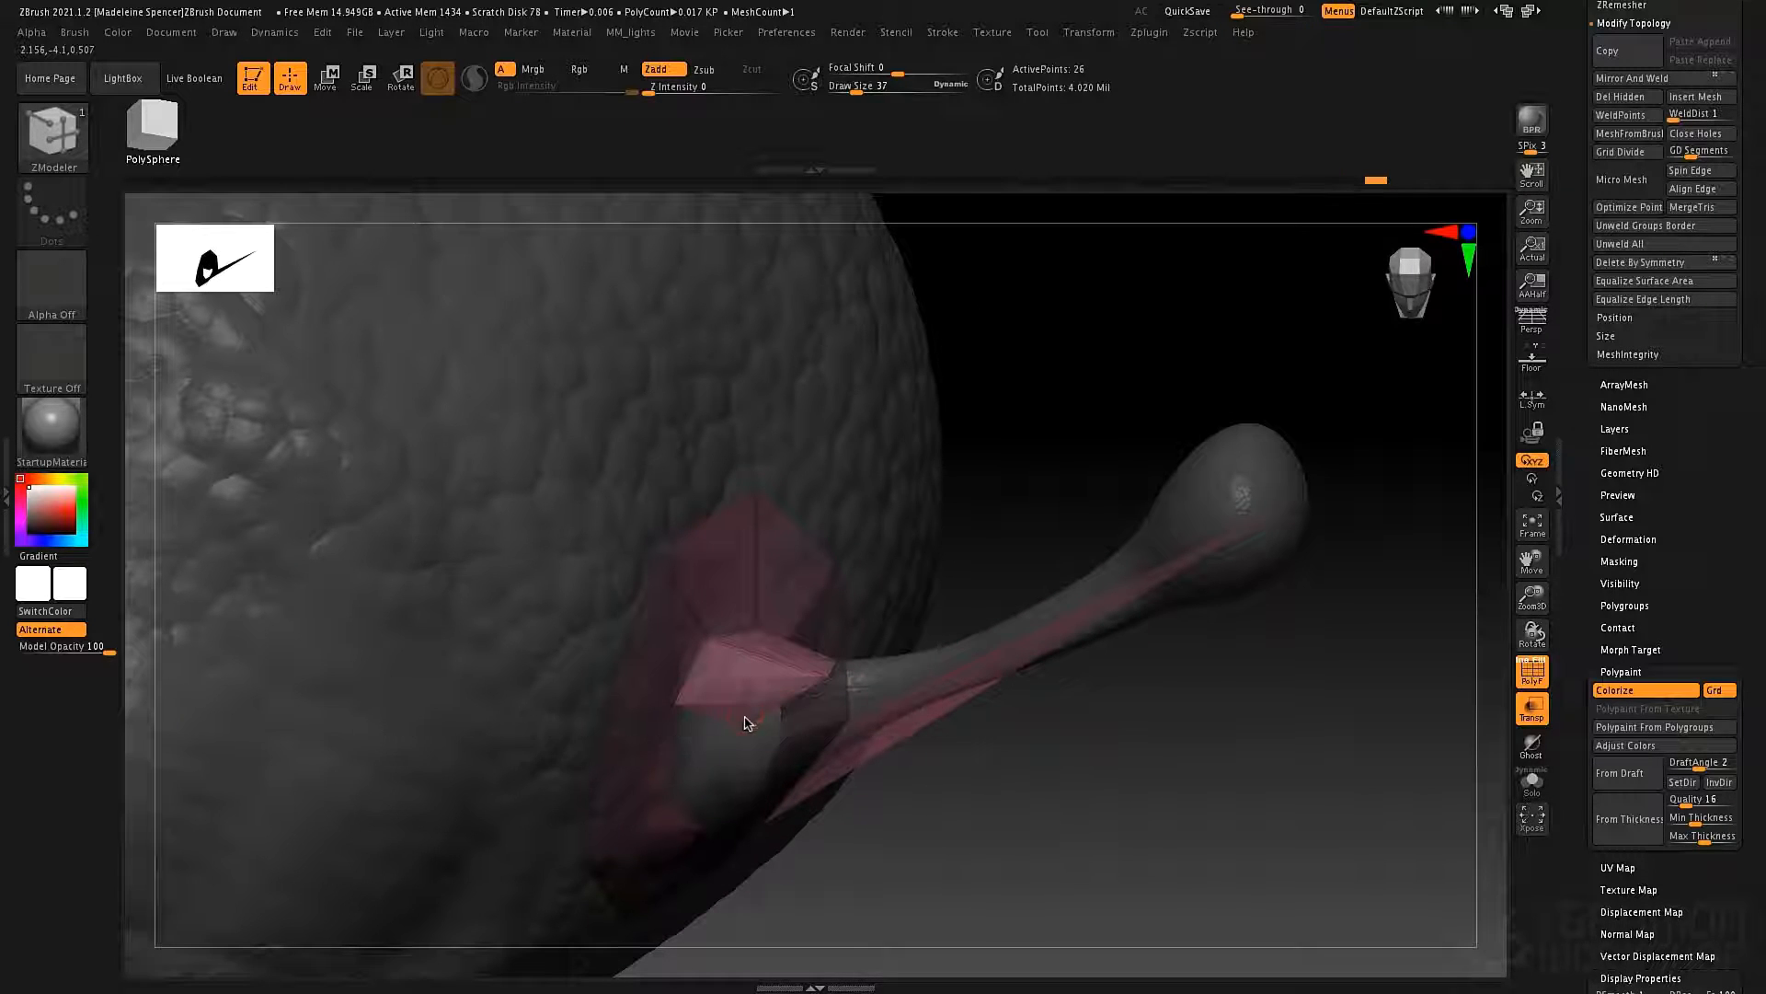
pyautogui.moveTo(855, 694); pyautogui.dragTo(801, 644, button='right')
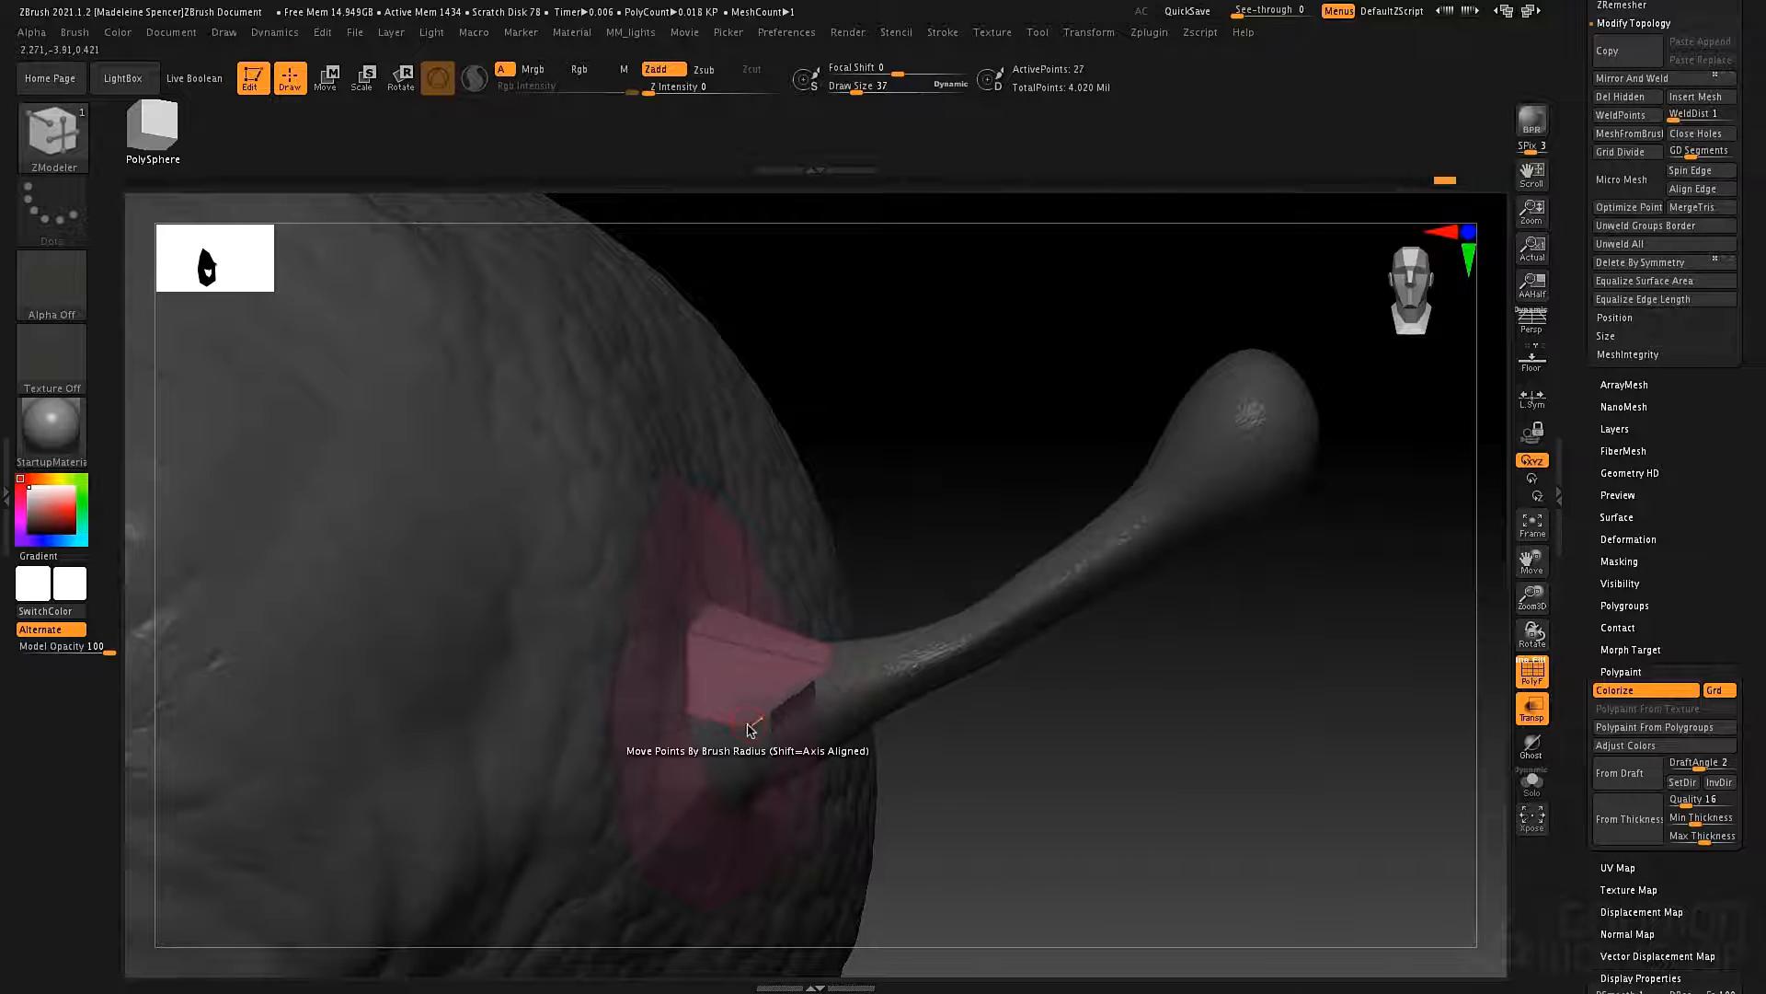
pyautogui.moveTo(847, 711); pyautogui.dragTo(856, 754, button='right')
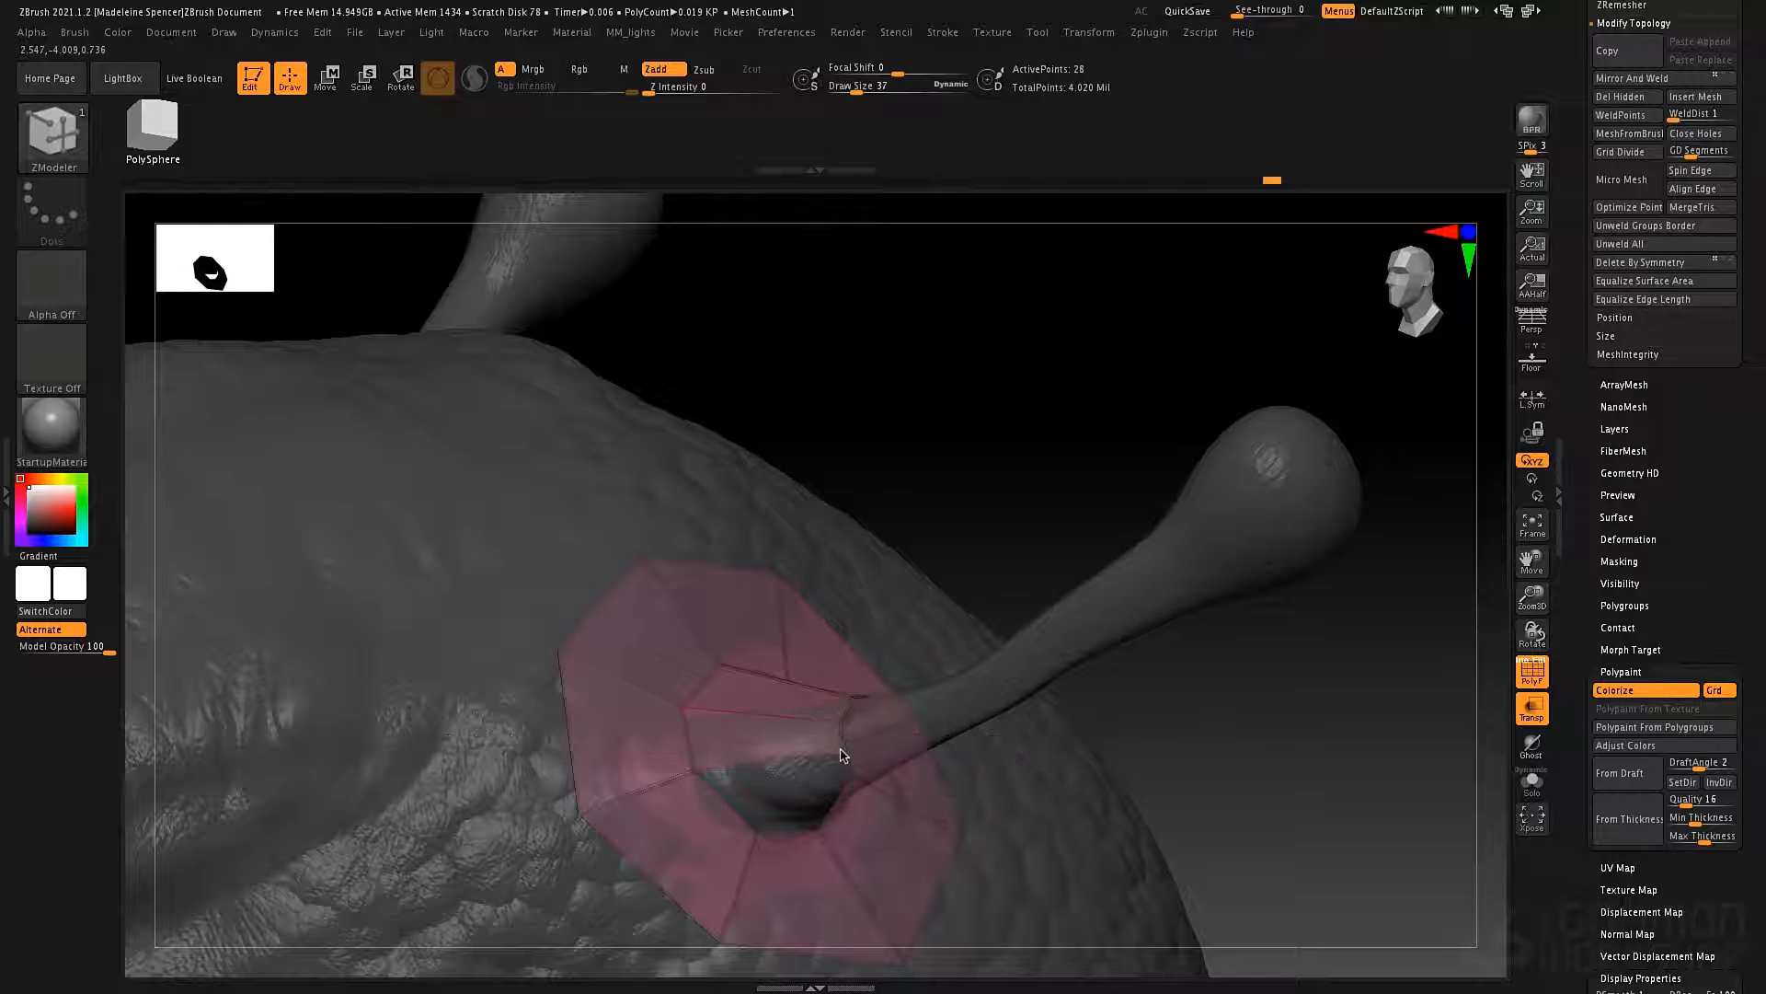
# Turn on the Double display property so the mesh polygons are drawn from both sides.
pyautogui.moveTo(838, 755); pyautogui.dragTo(682, 722, button='right')
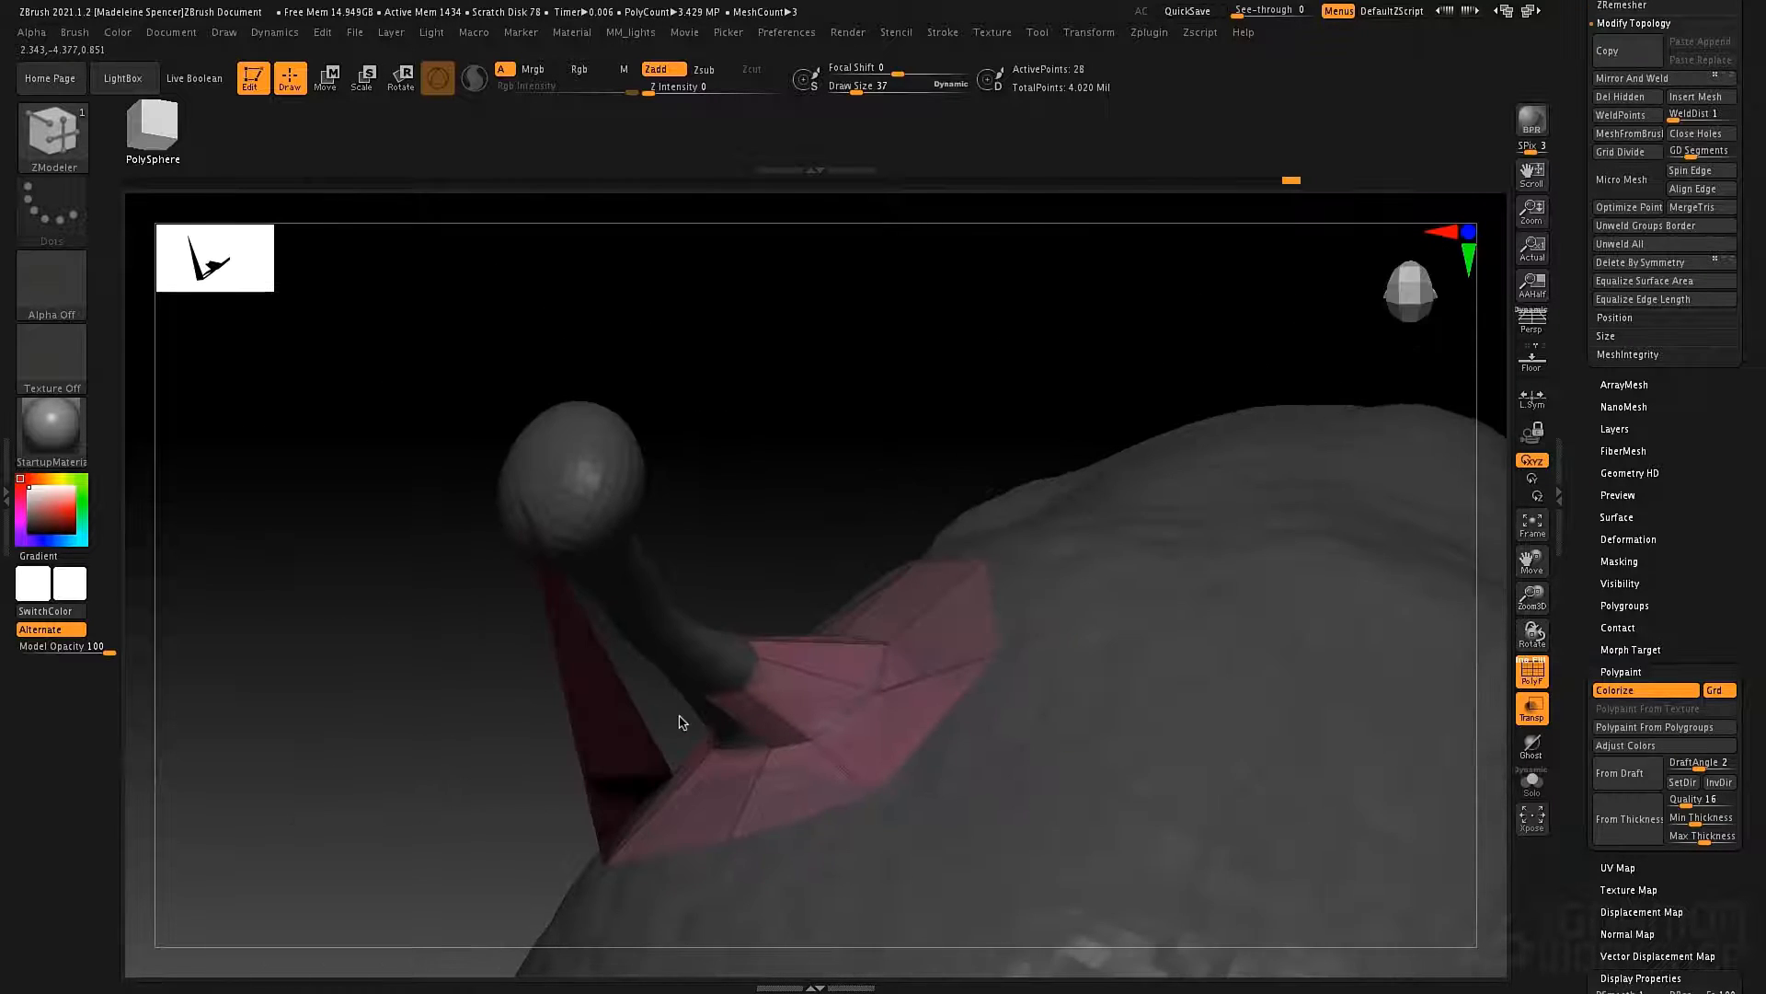
pyautogui.scroll(-5, 1572, 789)
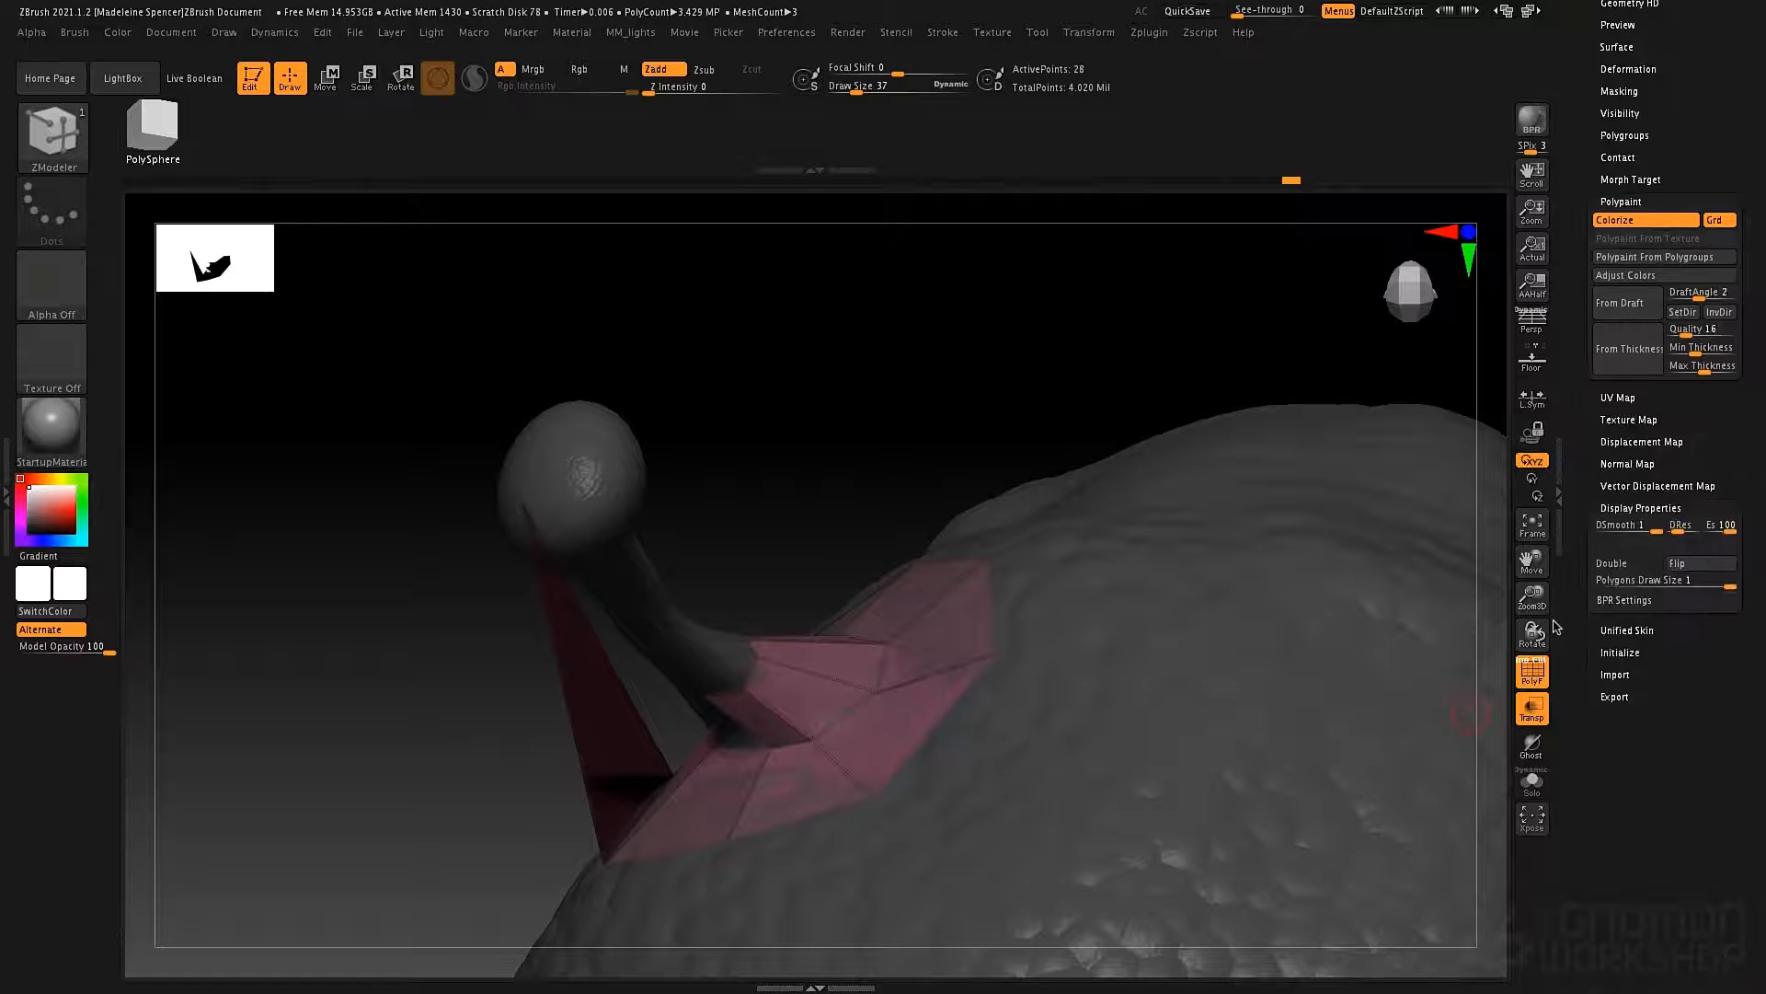
pyautogui.moveTo(874, 638); pyautogui.dragTo(975, 785, button='right')
# Set the ZModeler polygon action to Delete and remove the stray polygon stretching to the antenna's tip.
pyautogui.press('space')
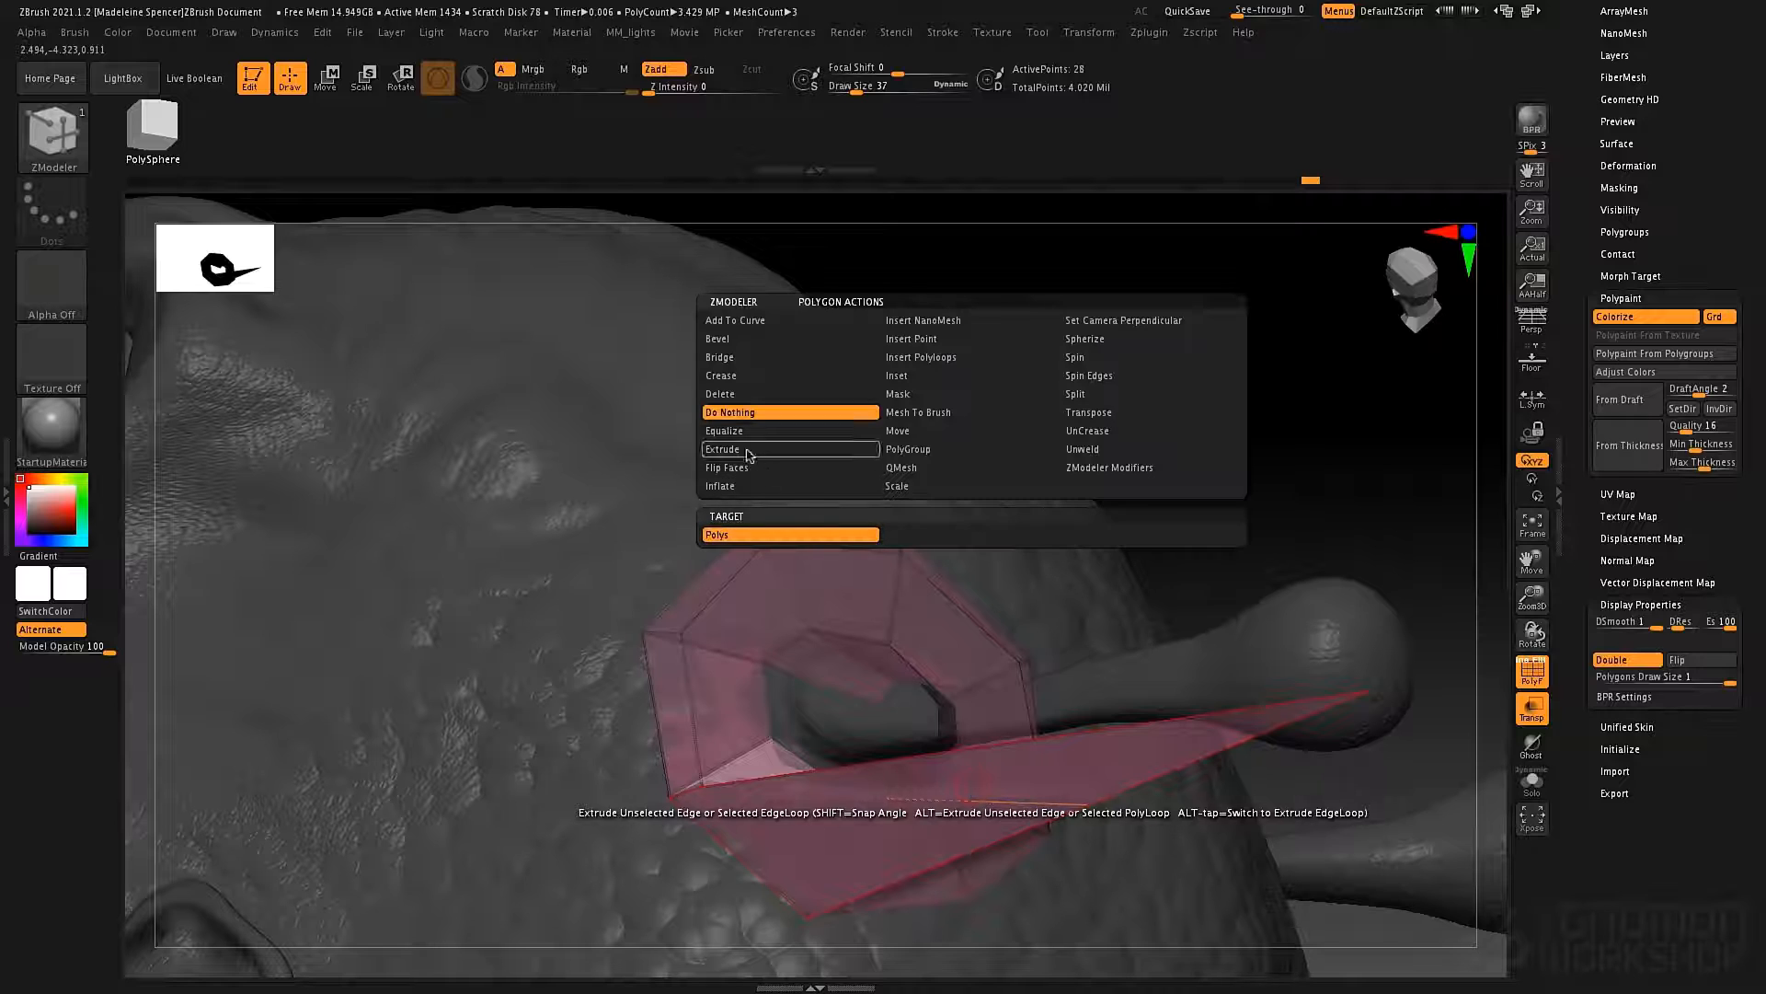
pyautogui.click(720, 393)
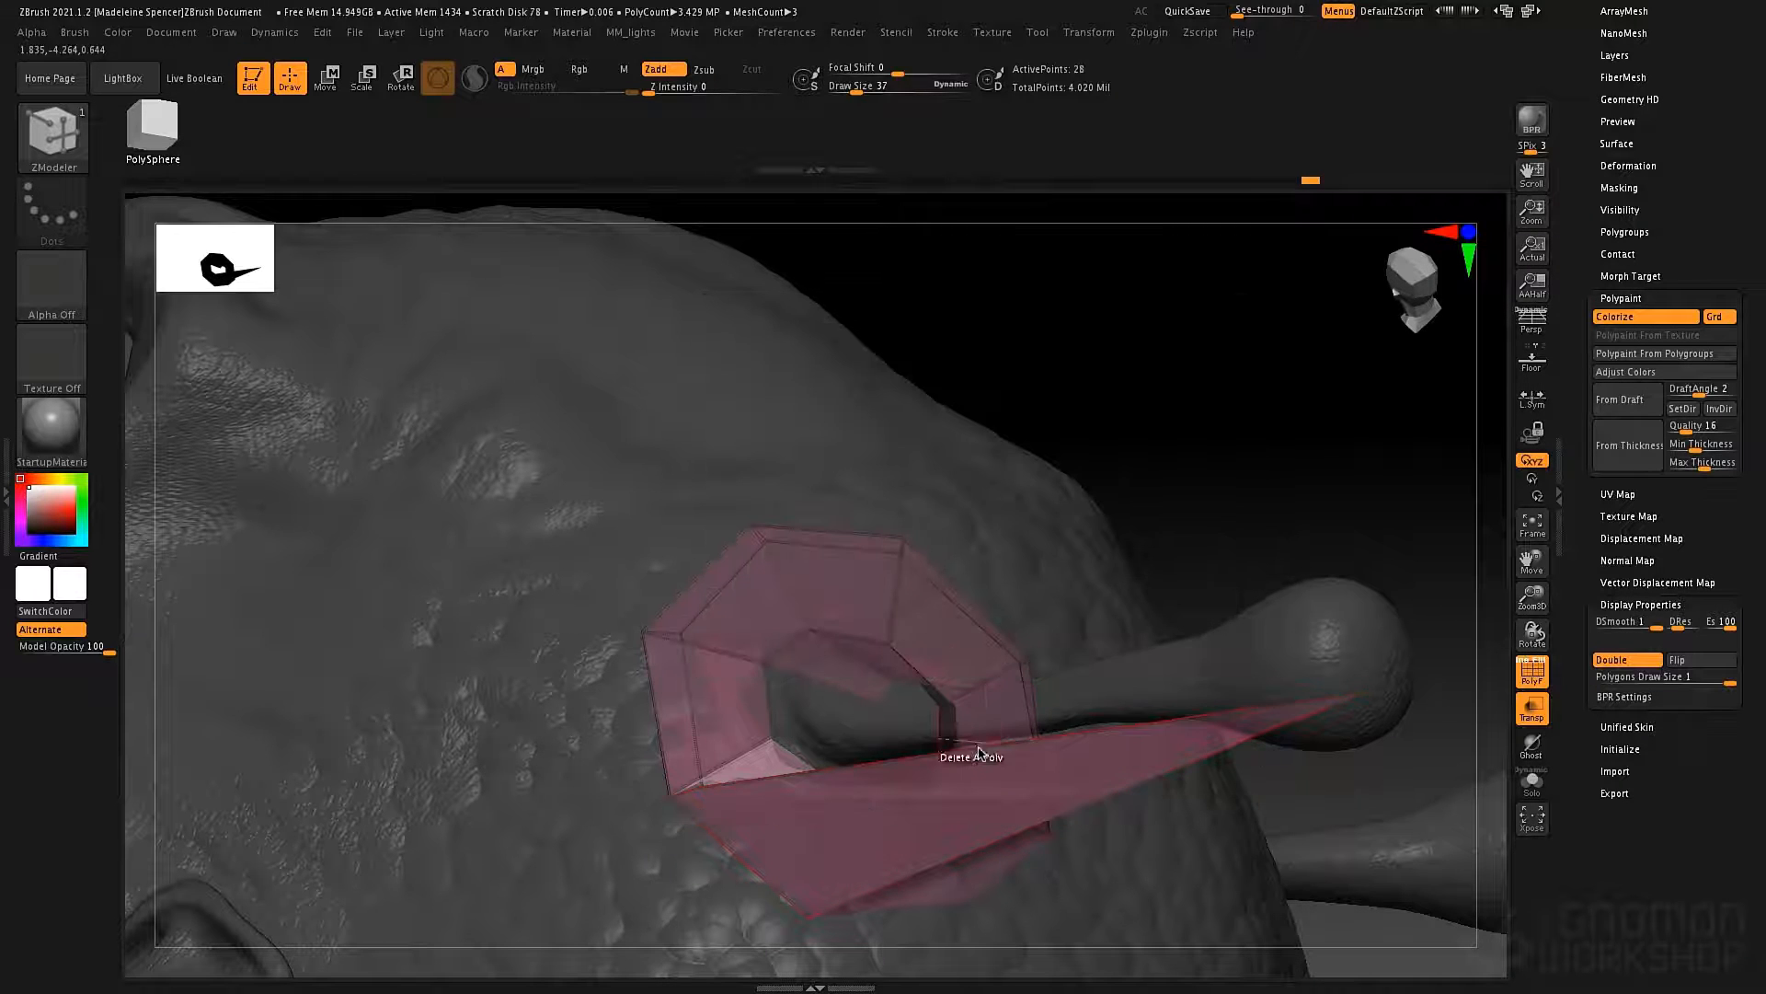
pyautogui.click(976, 784)
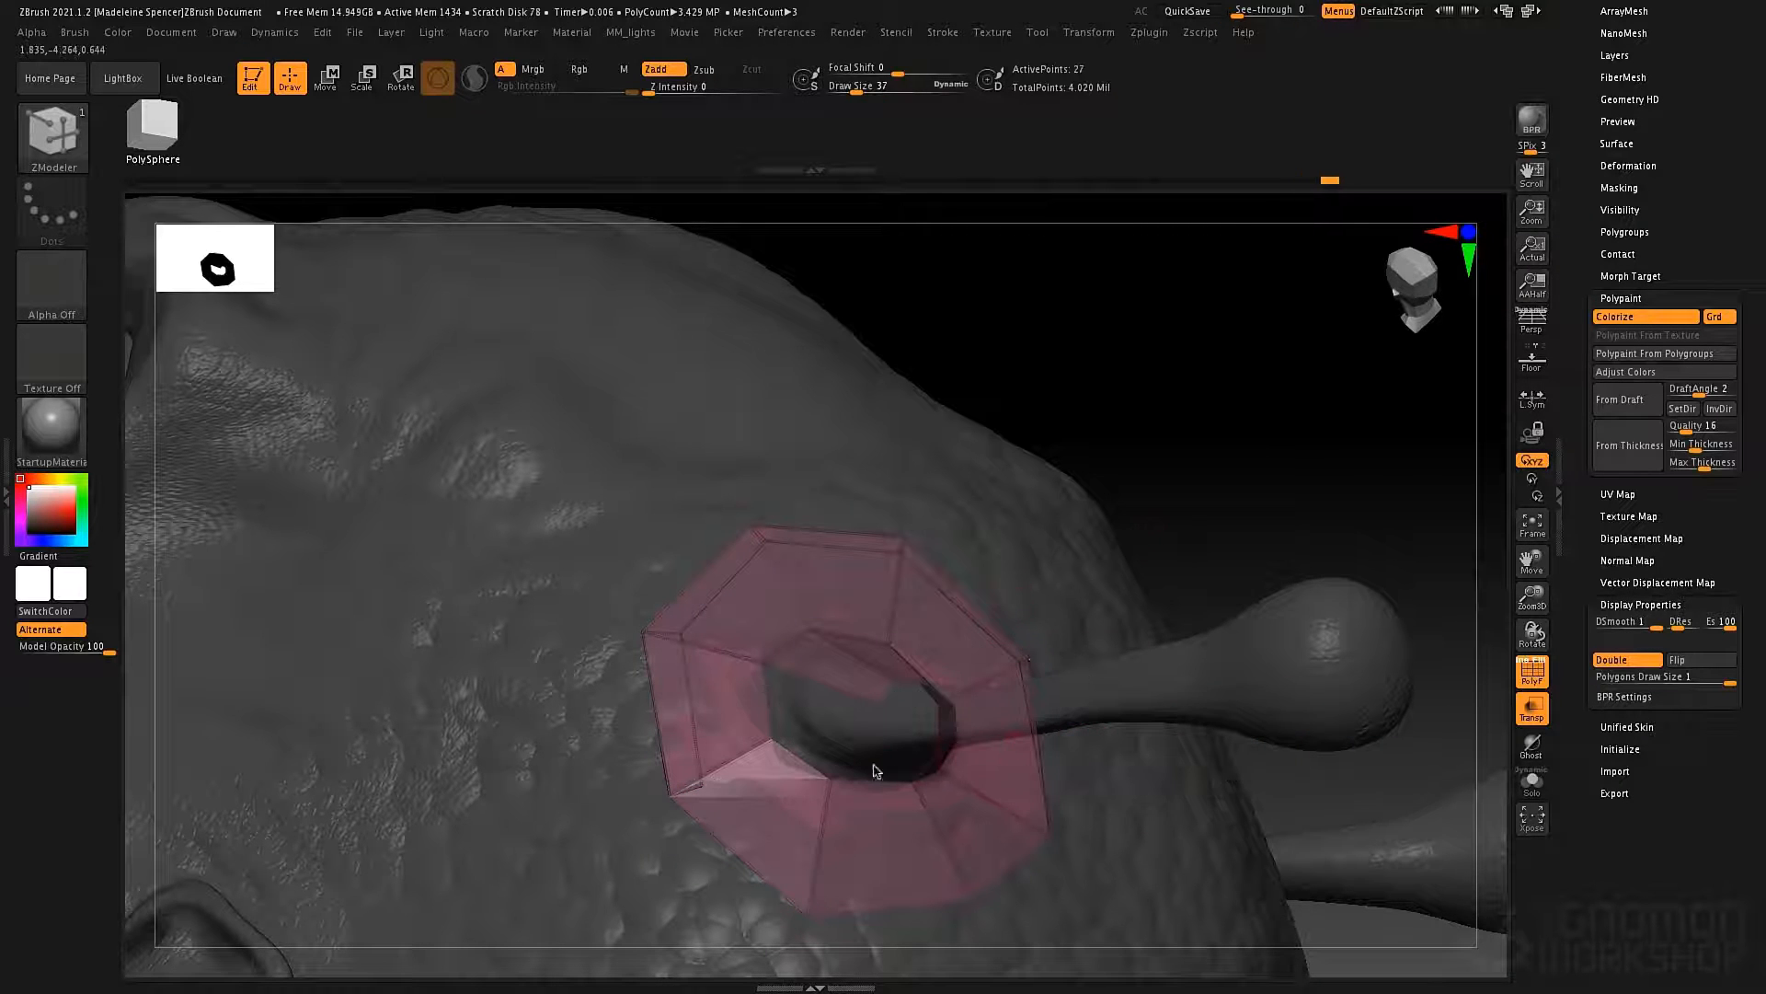
# Extrude the inner edge on the ring's open side toward the antenna base.
pyautogui.moveTo(773, 714); pyautogui.dragTo(889, 760)
pyautogui.moveTo(906, 746); pyautogui.dragTo(908, 639, button='right')
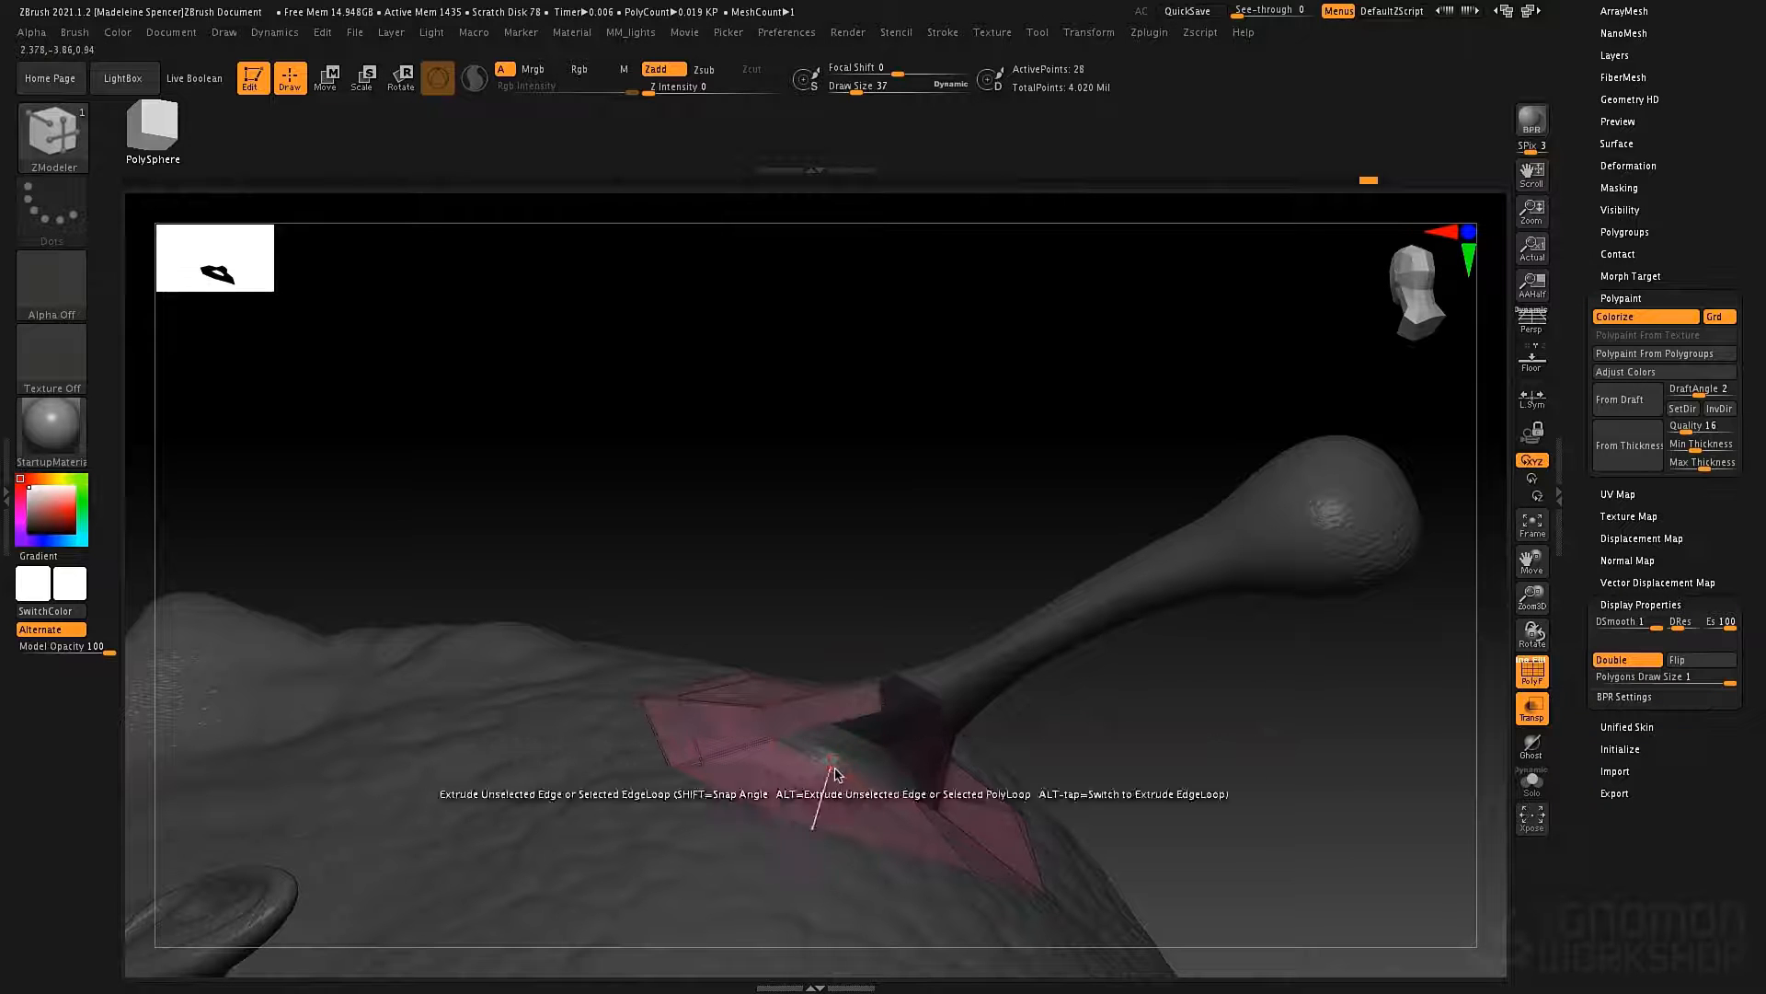
pyautogui.moveTo(858, 771); pyautogui.dragTo(840, 799, button='right')
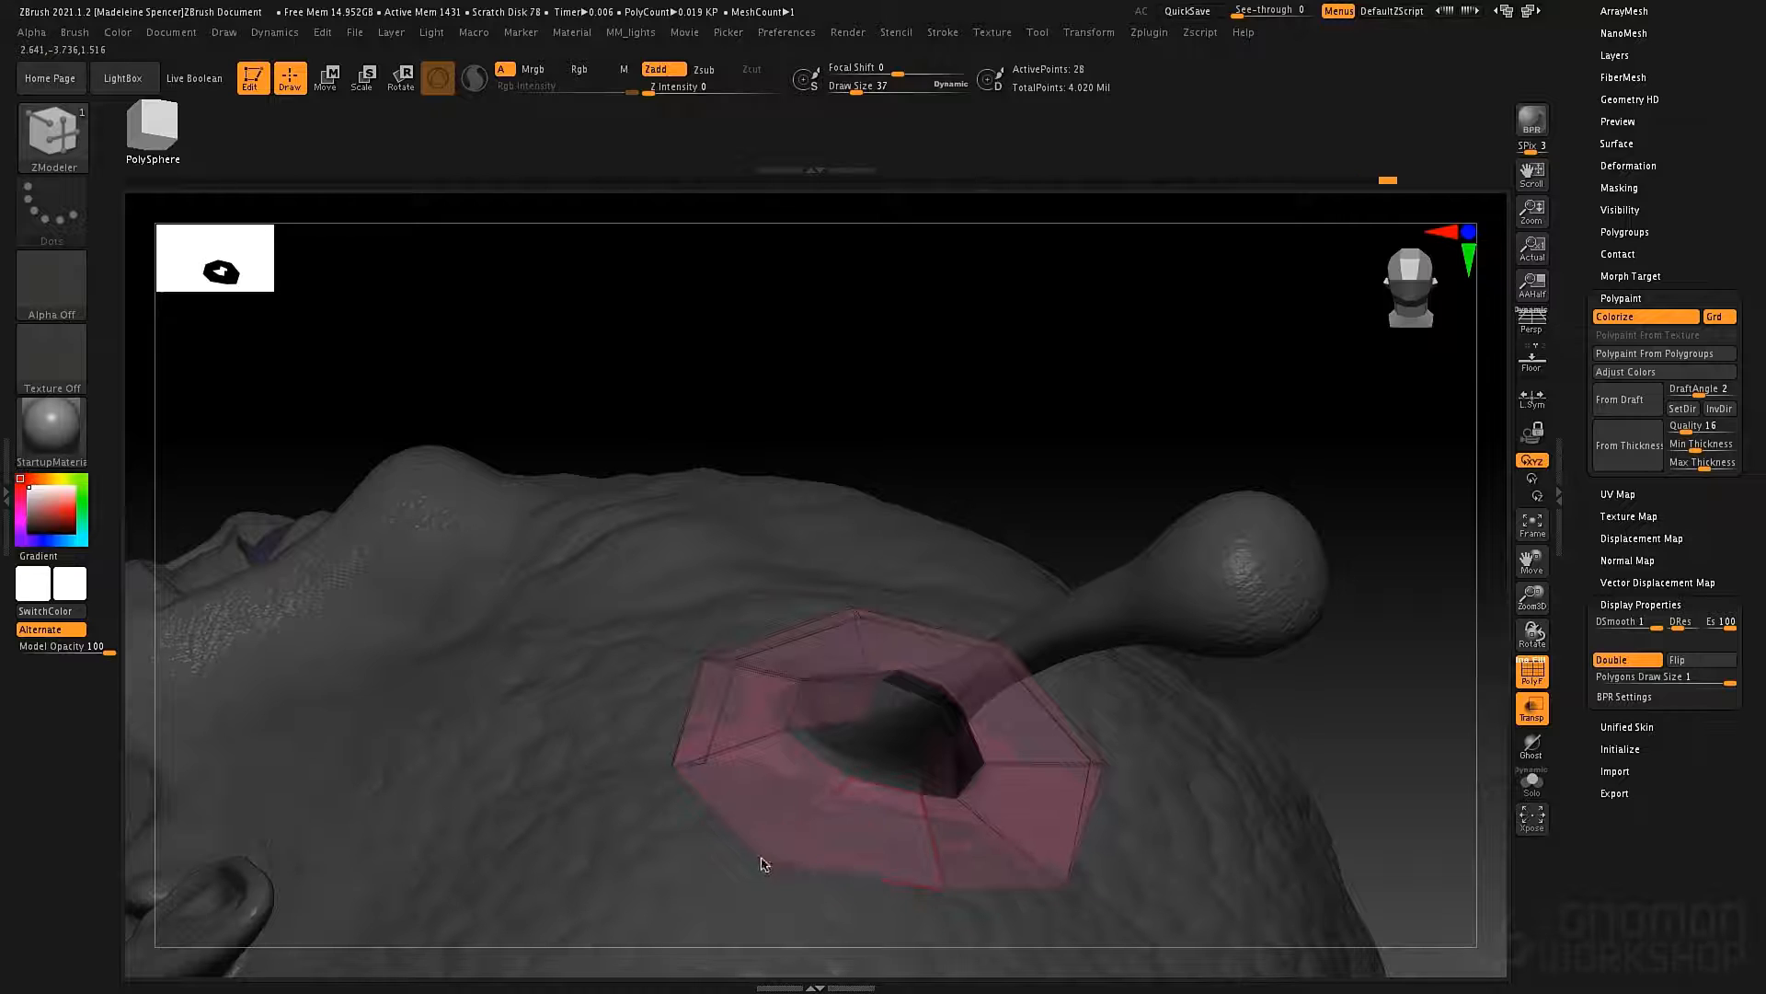
# Delete the thin stray polygons along the ring's outer edge, checking around the antenna base for leftovers.
pyautogui.moveTo(719, 731); pyautogui.dragTo(730, 769, button='right')
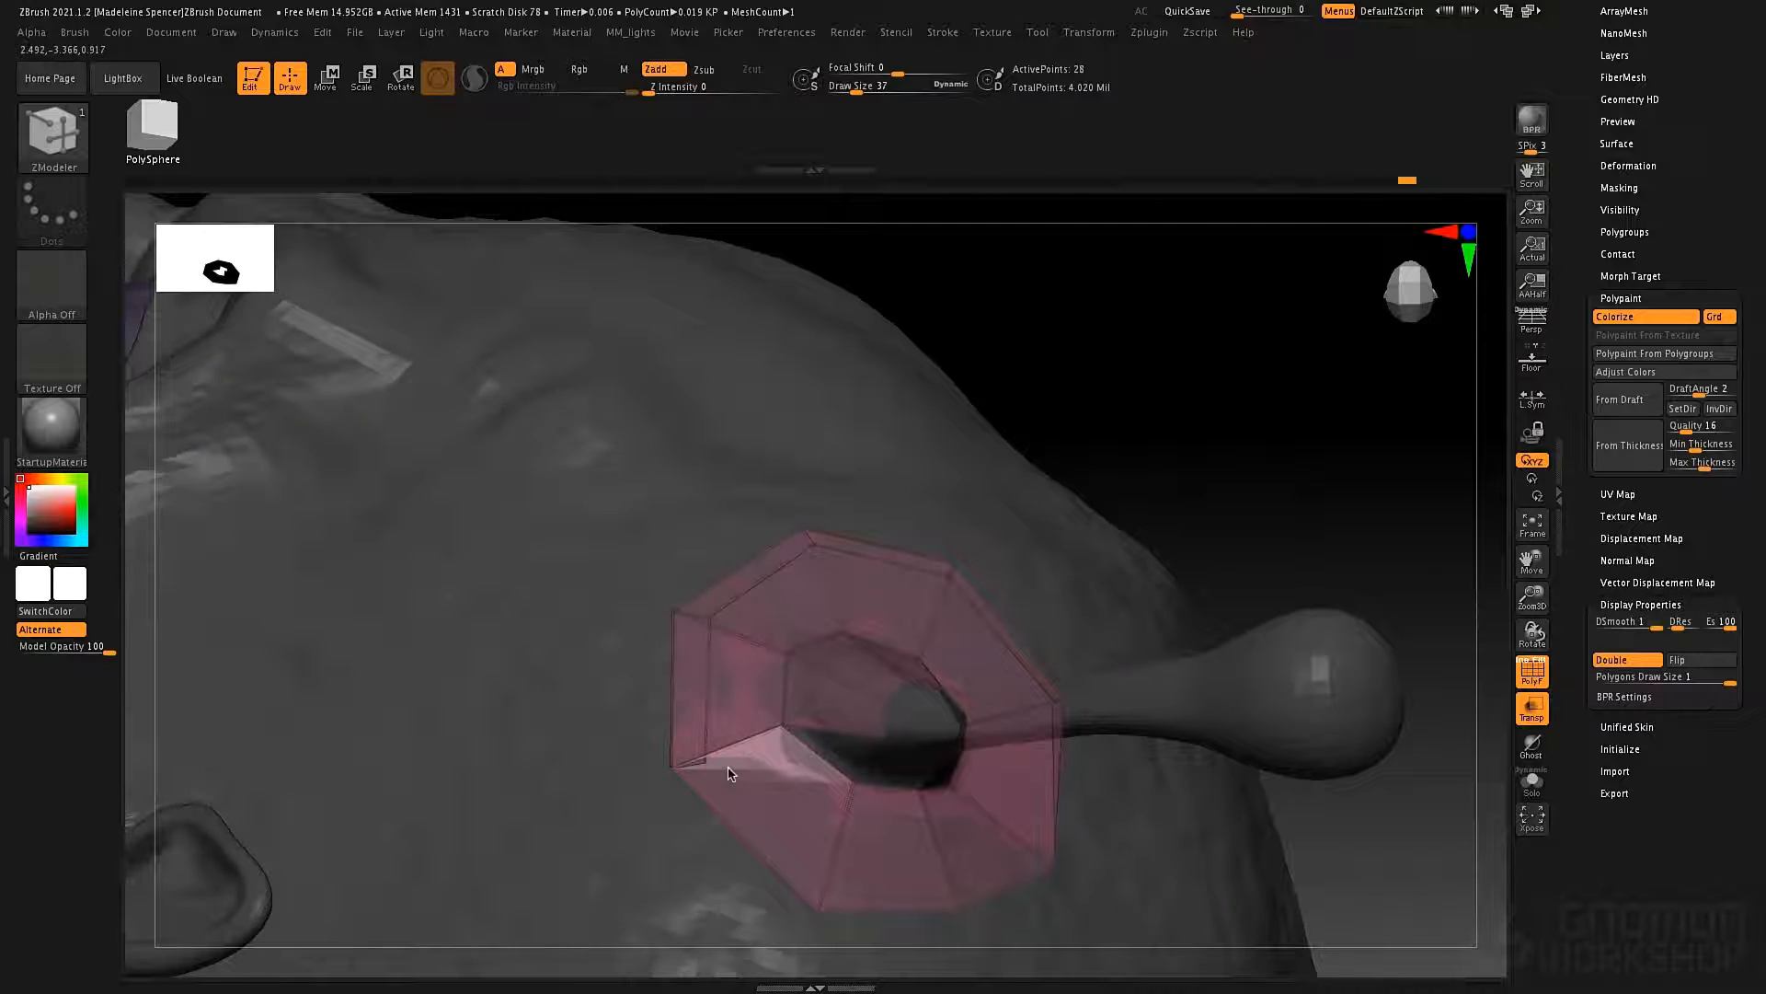
pyautogui.click(686, 696)
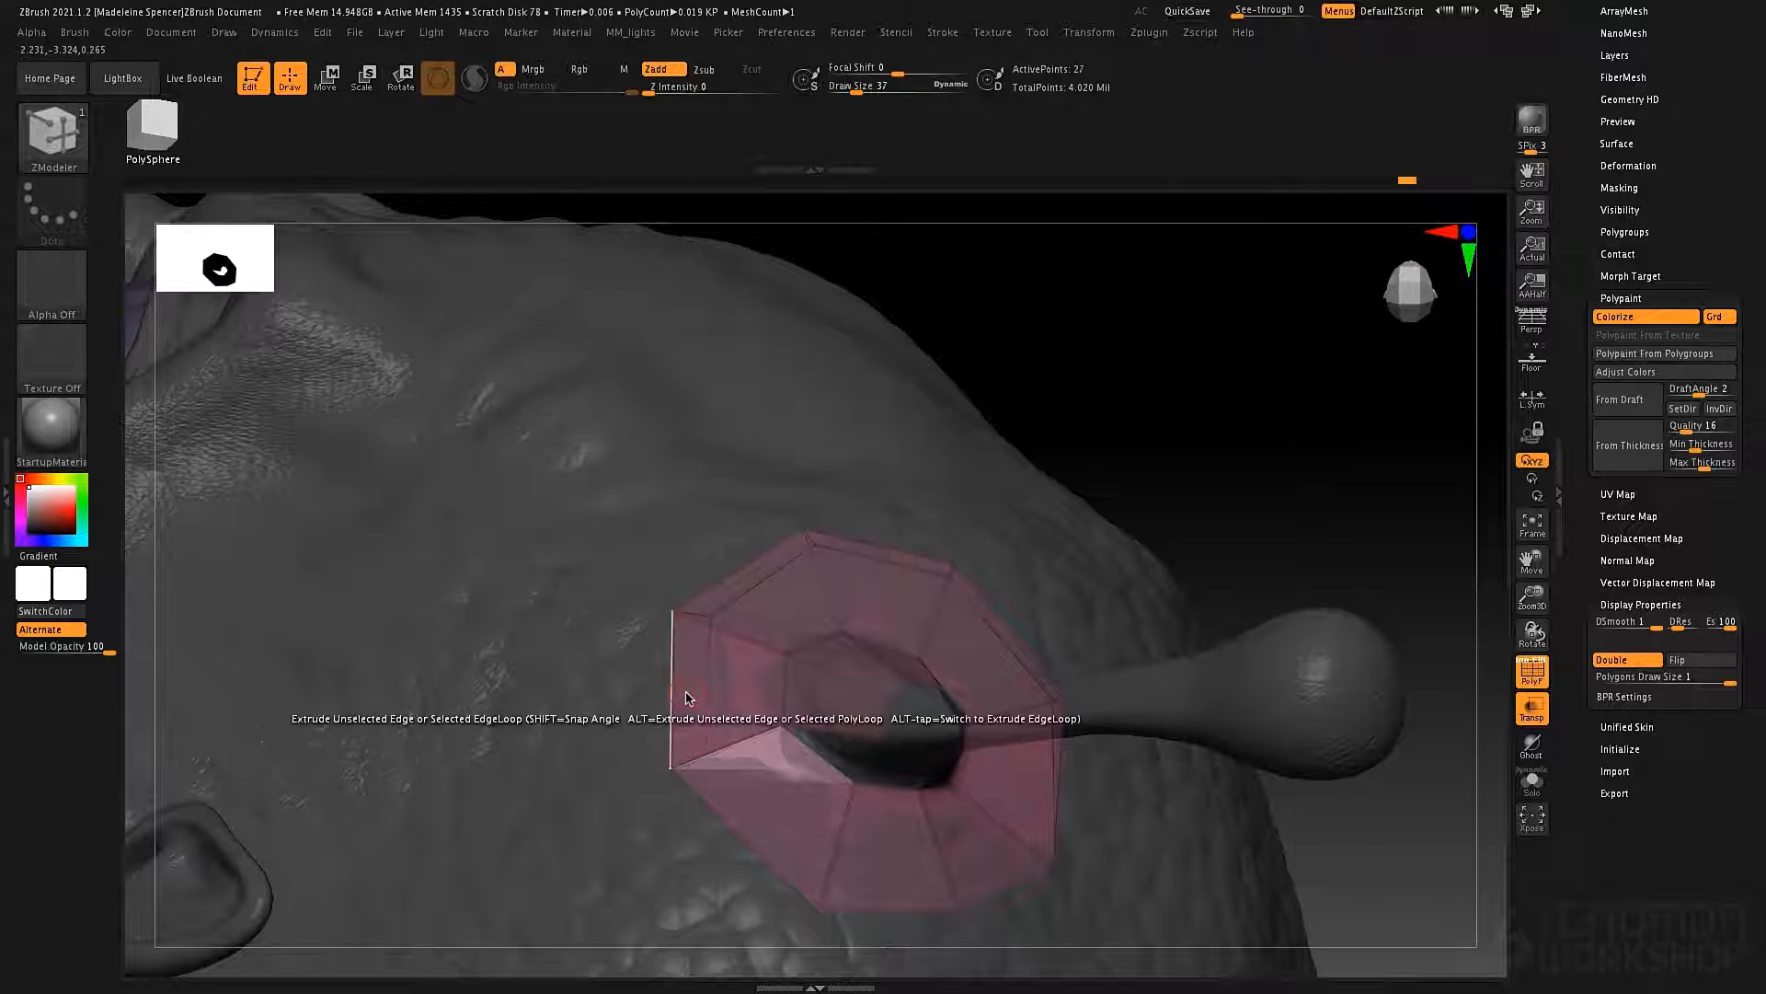
pyautogui.moveTo(916, 599); pyautogui.dragTo(899, 572, button='right')
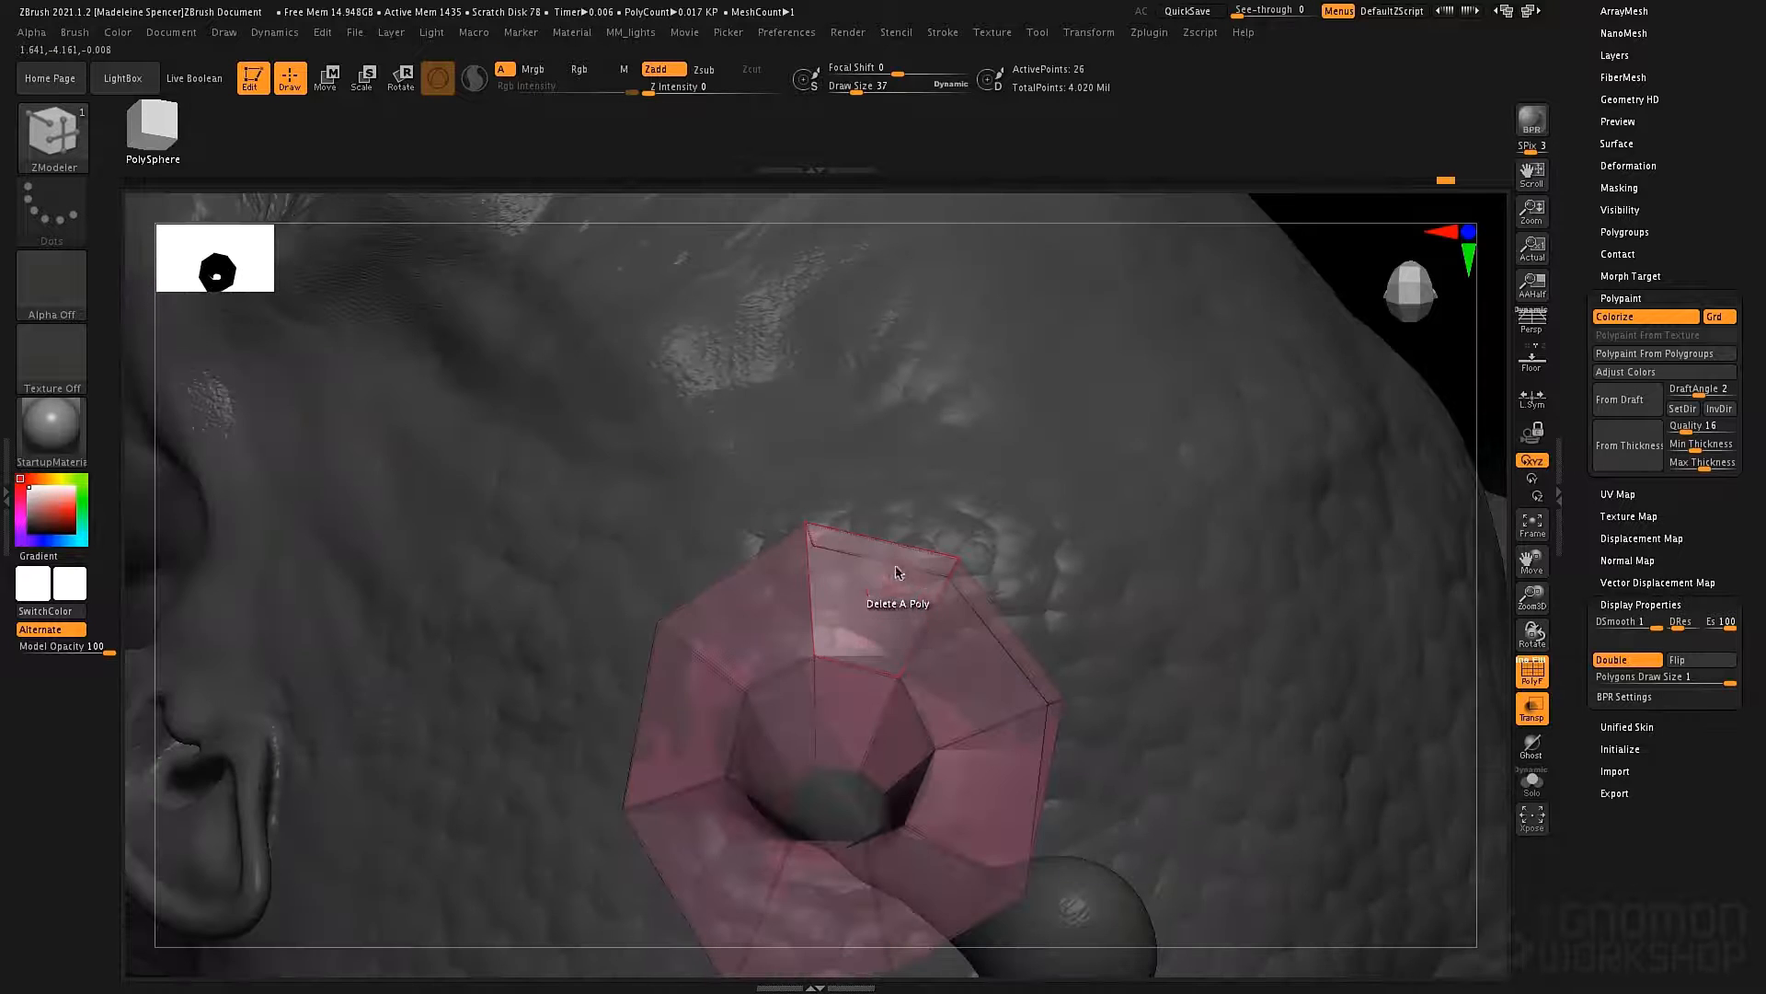
pyautogui.click(994, 619)
pyautogui.moveTo(1021, 644); pyautogui.dragTo(1016, 710, button='right')
pyautogui.click(1019, 704)
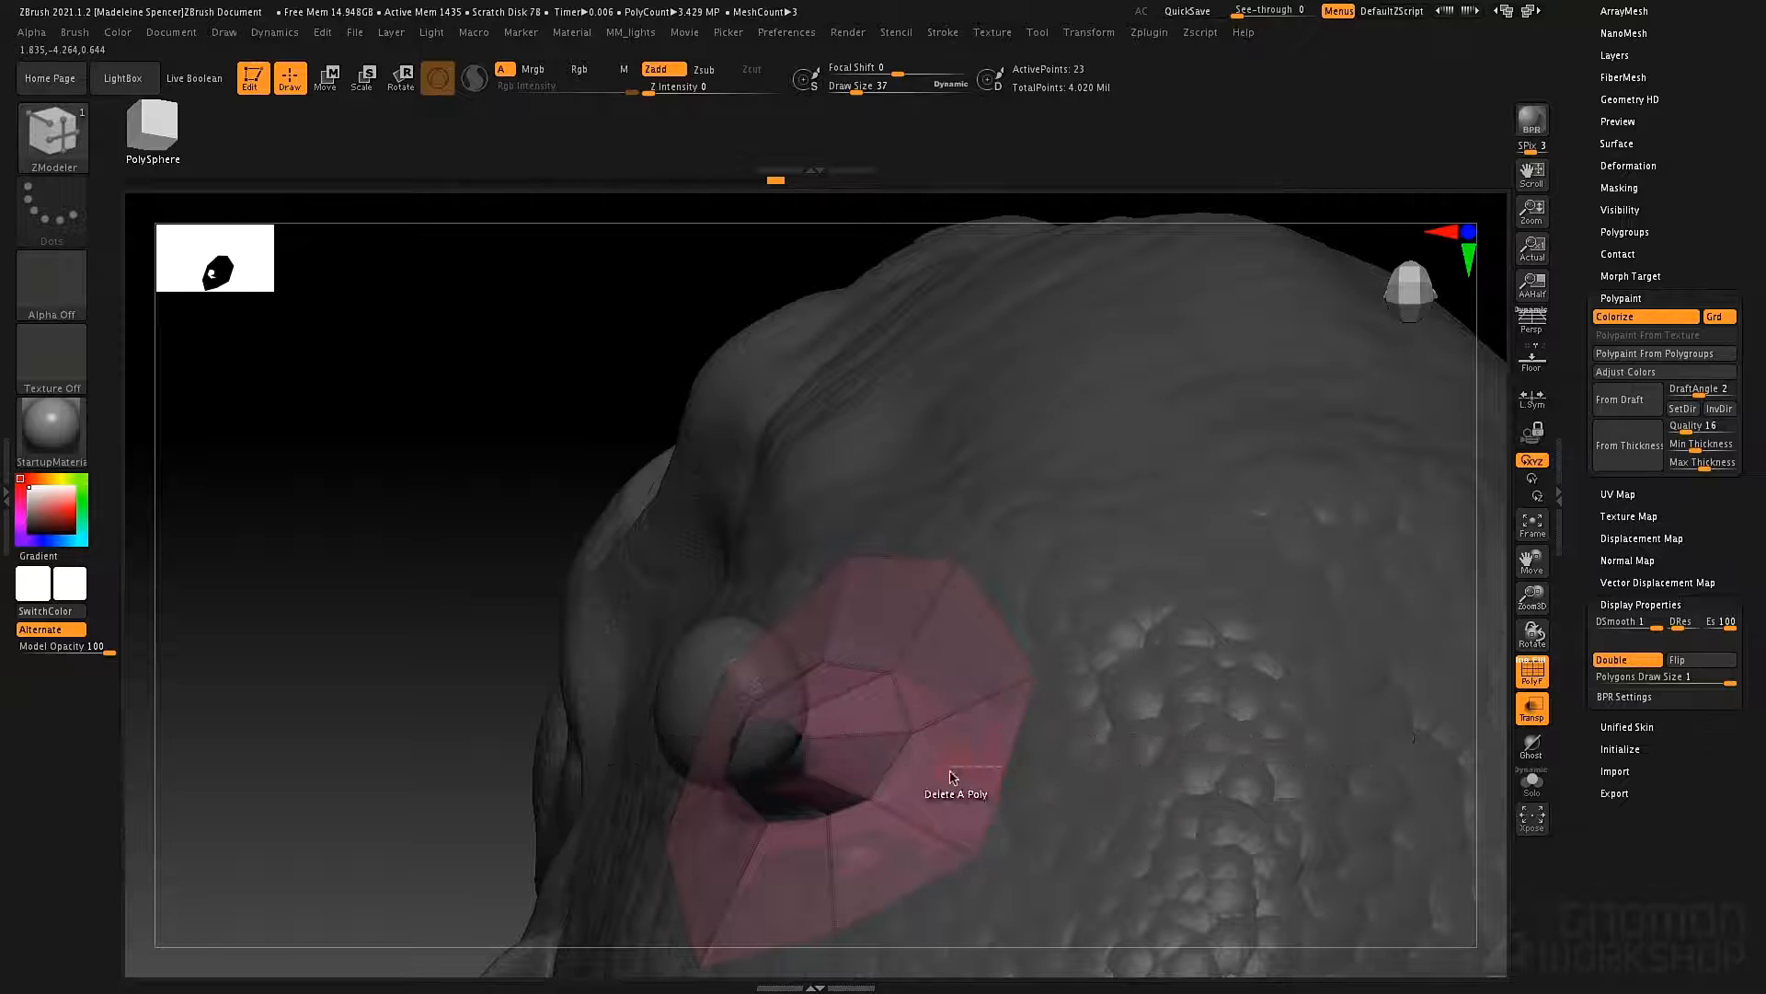
pyautogui.moveTo(954, 771); pyautogui.dragTo(1041, 753, button='right')
# Extrude the ring's remaining inner edges up to the antenna base, undoing the polygons that land out of place.
pyautogui.moveTo(946, 702); pyautogui.dragTo(809, 769, button='right')
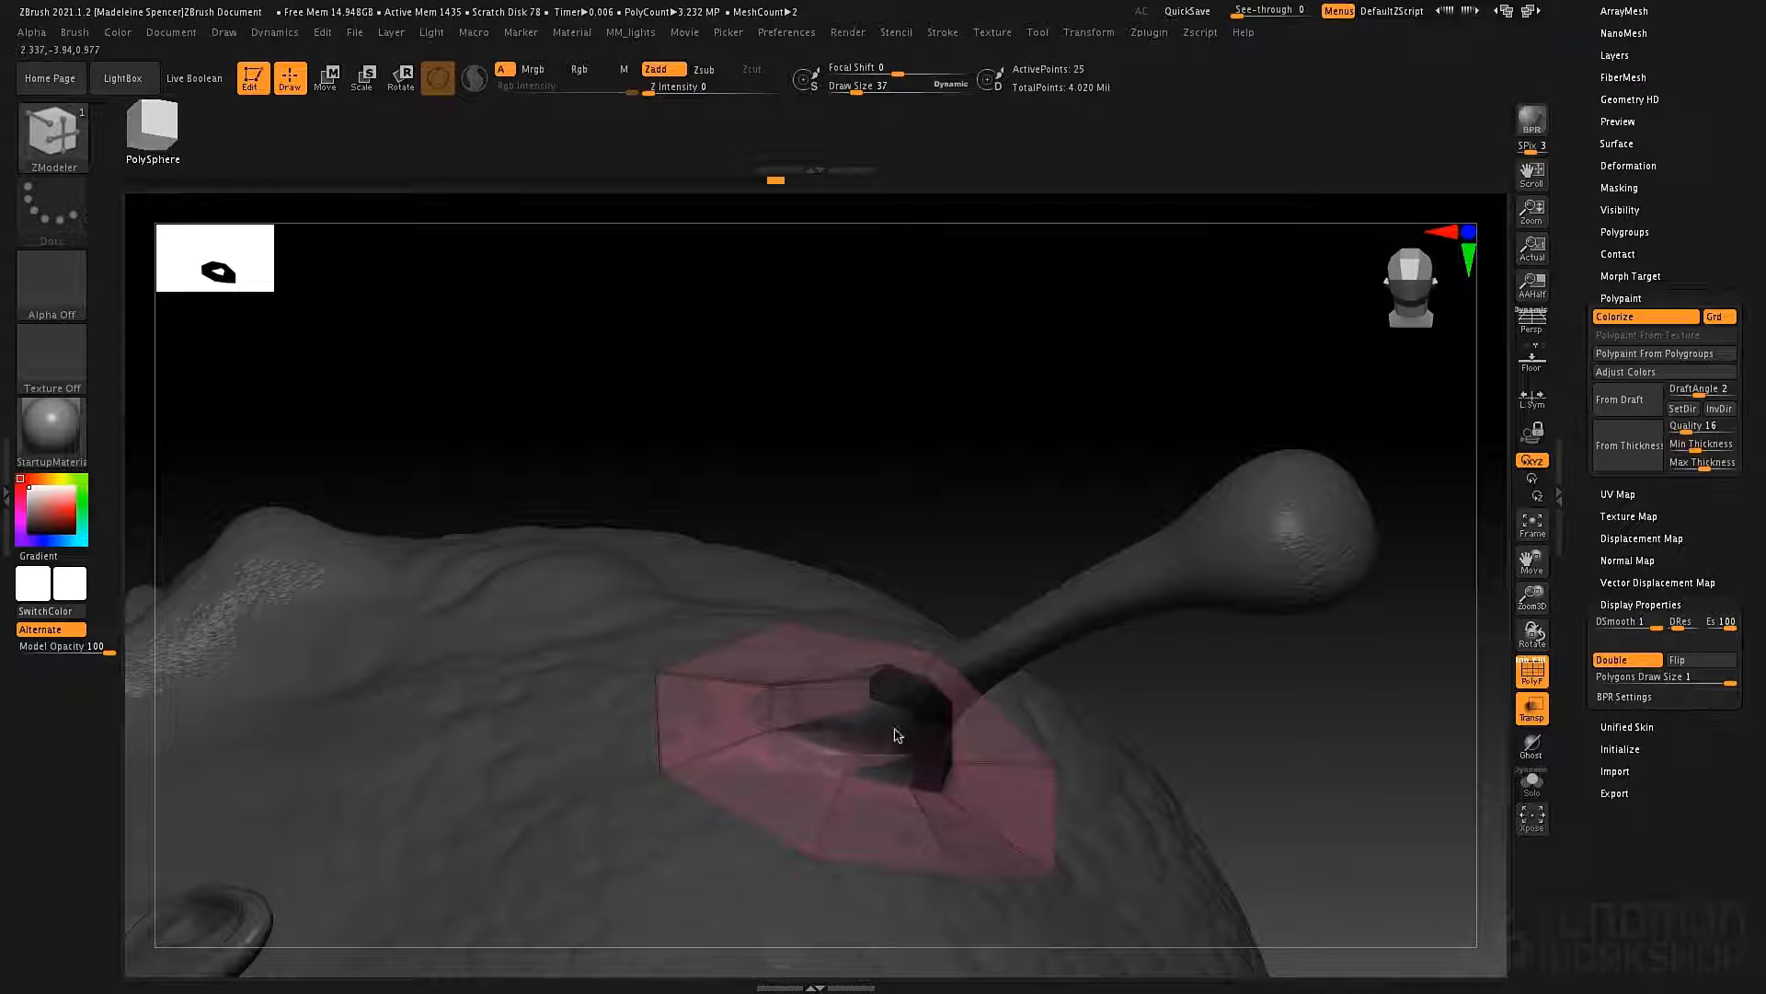
pyautogui.moveTo(915, 729)
pyautogui.mouseDown(button='right')
pyautogui.moveTo(789, 723)
pyautogui.moveTo(899, 711)
pyautogui.moveTo(885, 724)
pyautogui.mouseUp(button='right')
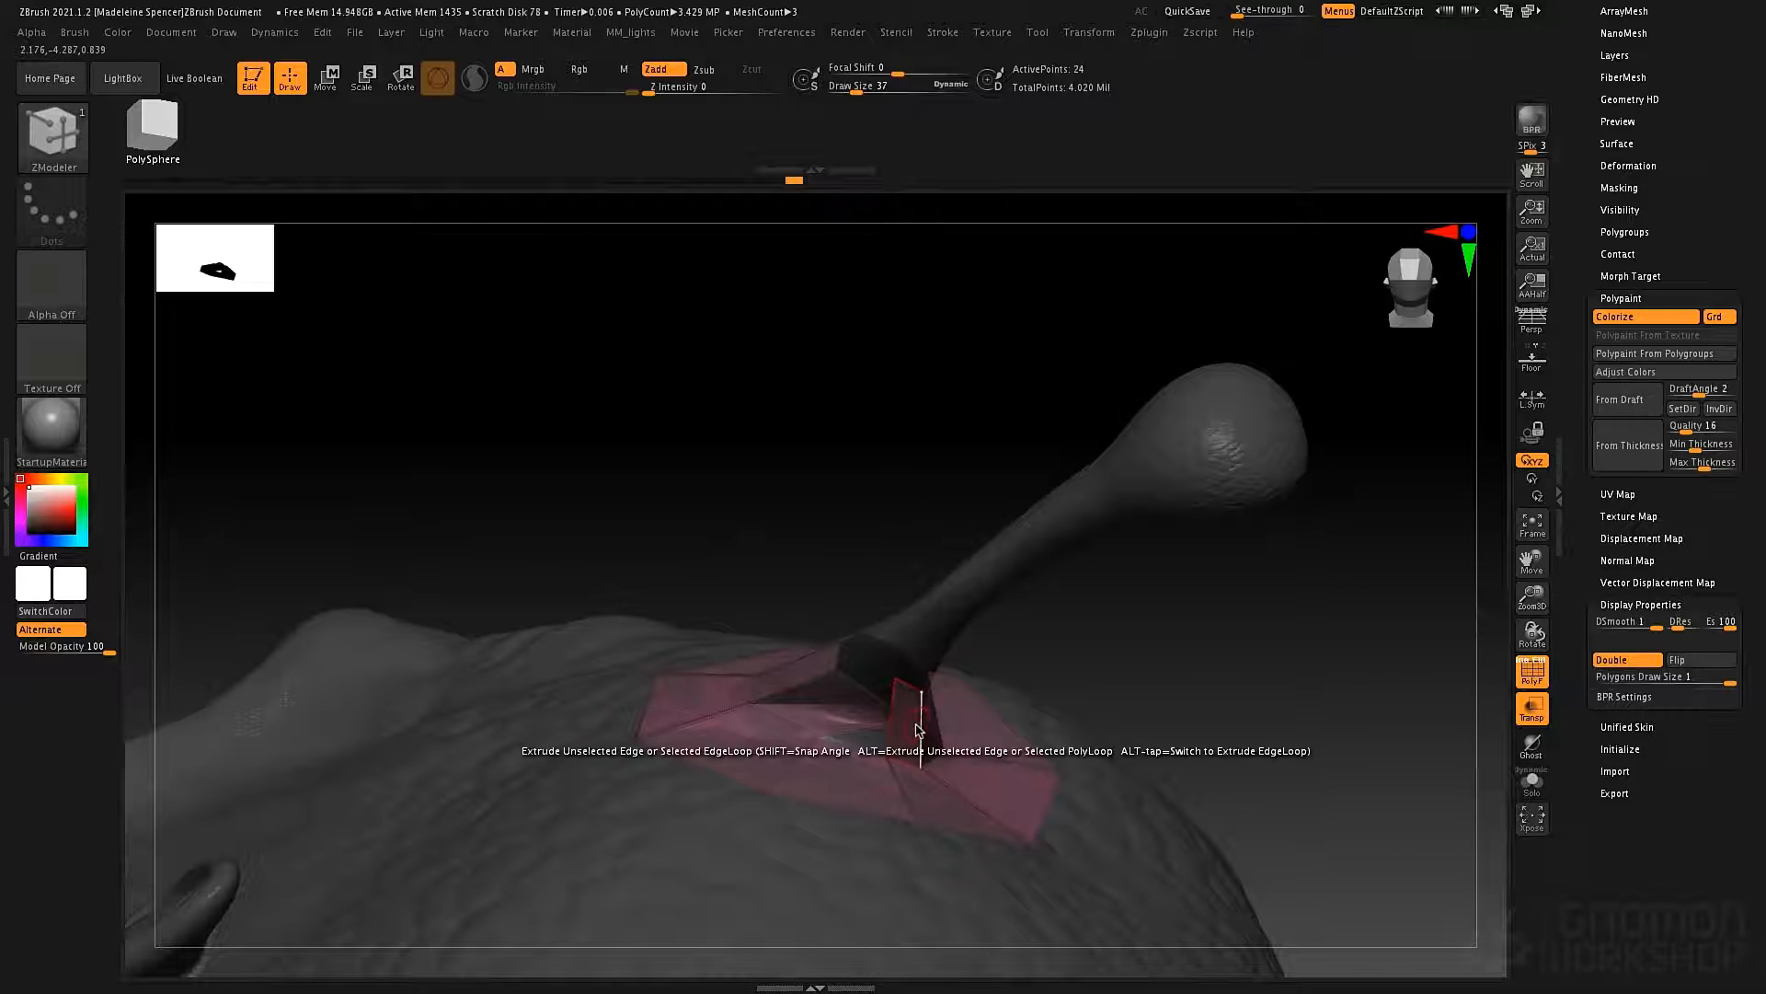
pyautogui.moveTo(881, 727)
pyautogui.mouseDown(button='right')
pyautogui.moveTo(840, 733)
pyautogui.moveTo(883, 816)
pyautogui.moveTo(840, 772)
pyautogui.moveTo(821, 707)
pyautogui.moveTo(836, 694)
pyautogui.moveTo(872, 744)
pyautogui.mouseUp(button='right')
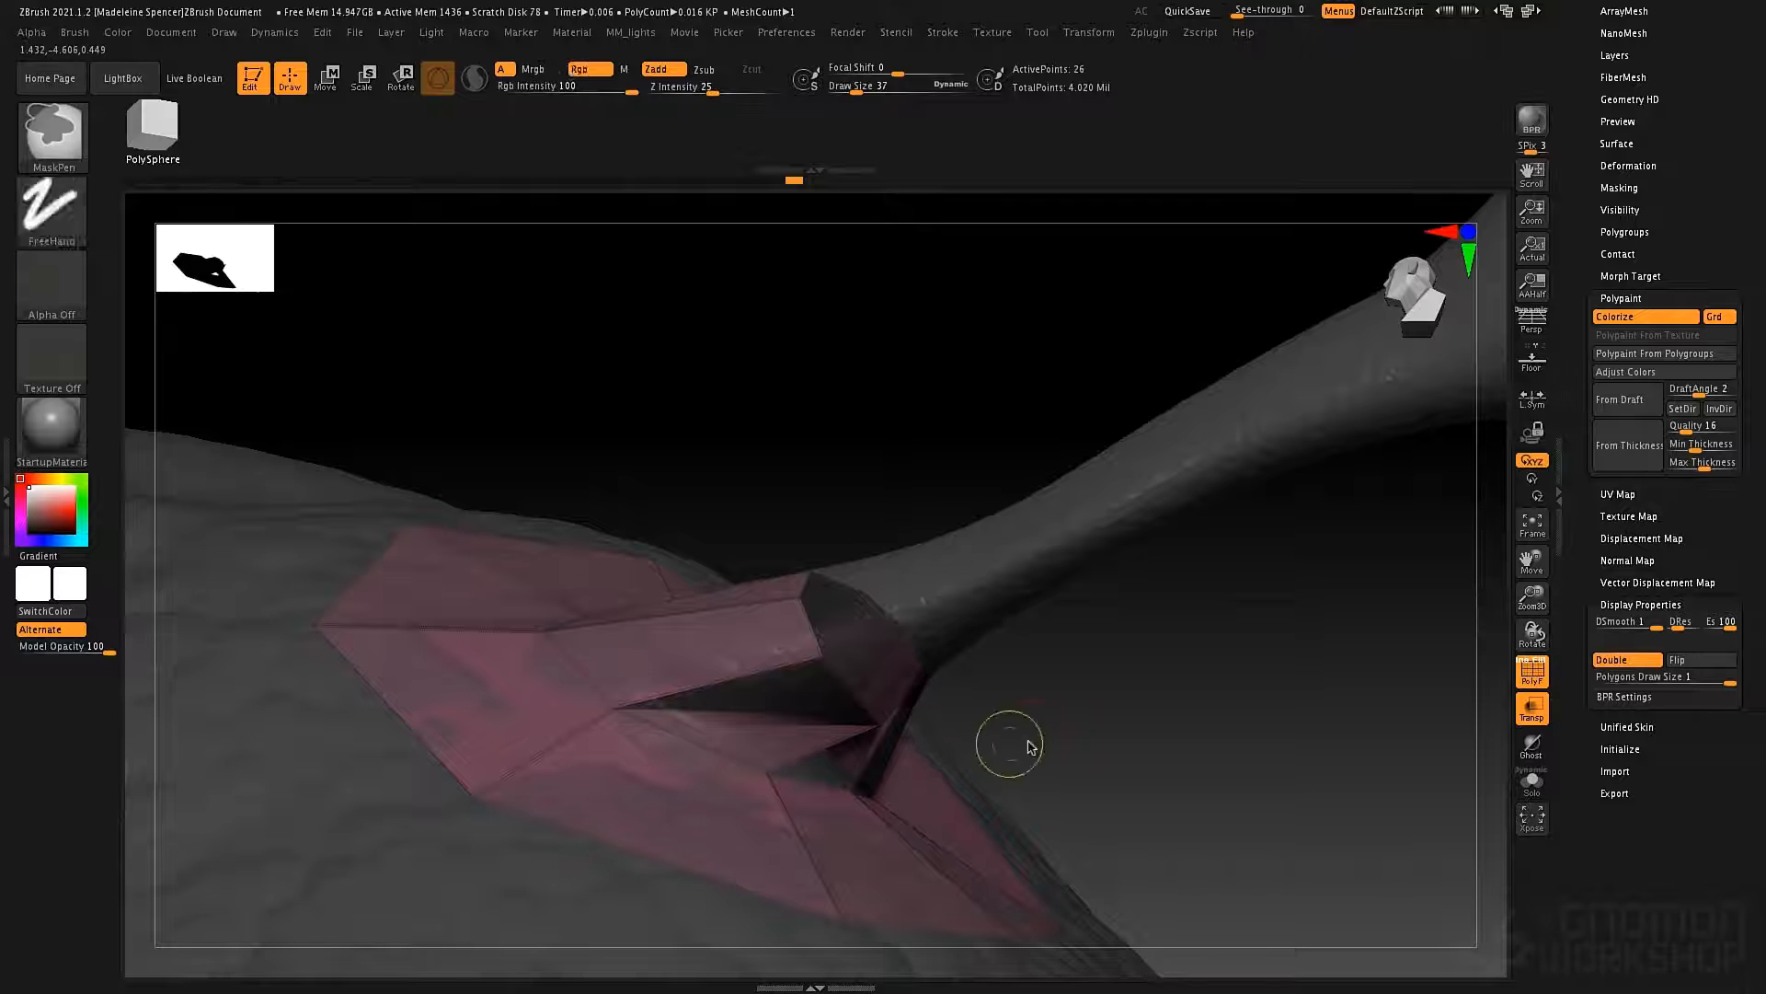
pyautogui.moveTo(1009, 741)
pyautogui.mouseDown(button='right')
pyautogui.moveTo(973, 702)
pyautogui.moveTo(840, 734)
pyautogui.moveTo(883, 721)
pyautogui.moveTo(1029, 754)
pyautogui.mouseUp(button='right')
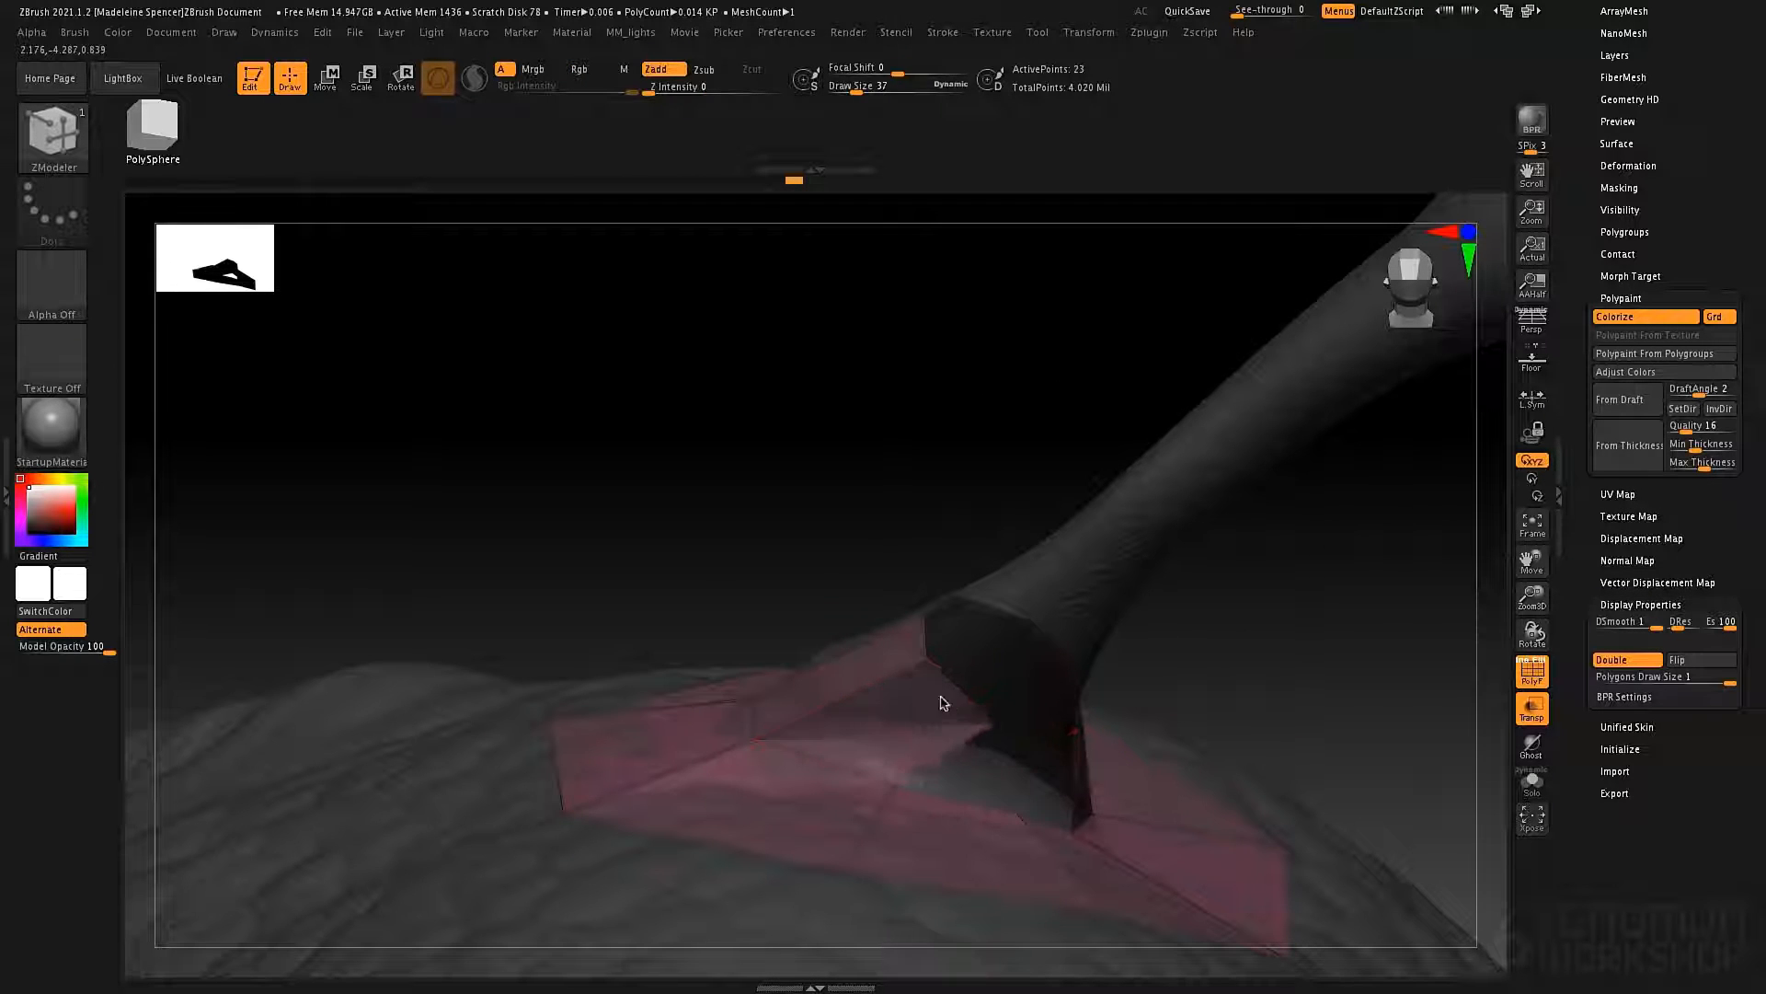
pyautogui.moveTo(923, 678); pyautogui.dragTo(935, 678, button='right')
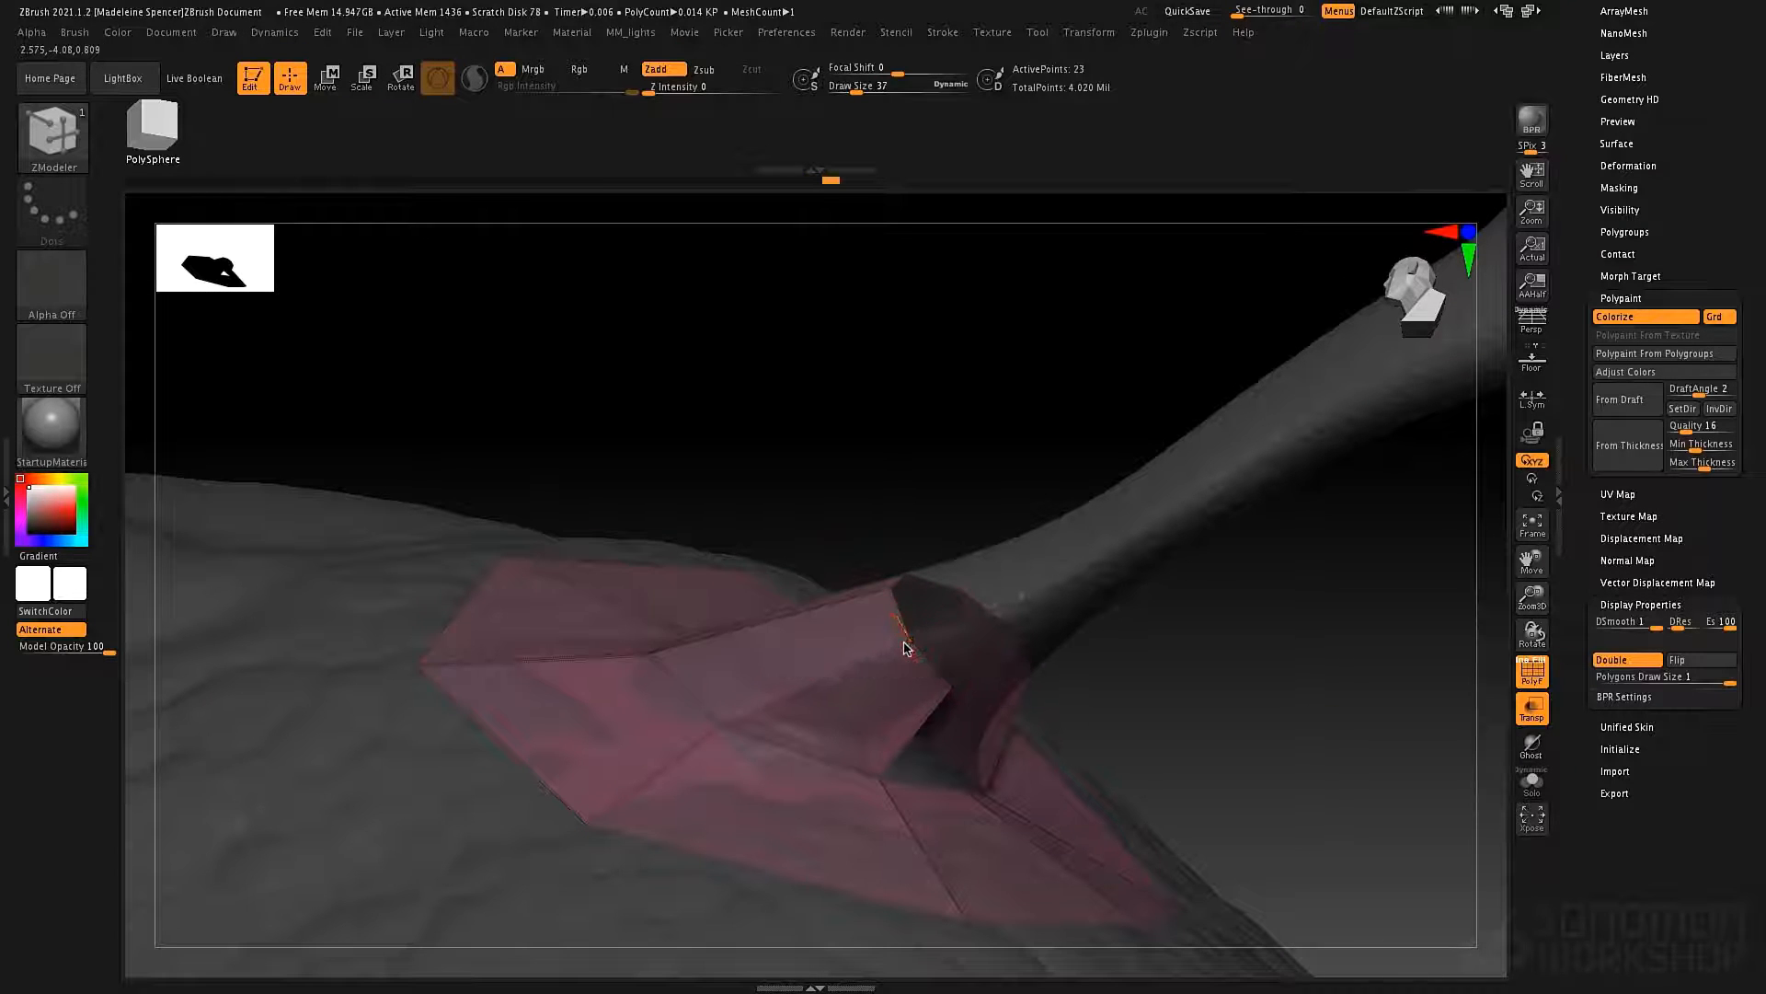
pyautogui.moveTo(897, 644); pyautogui.dragTo(758, 748, button='right')
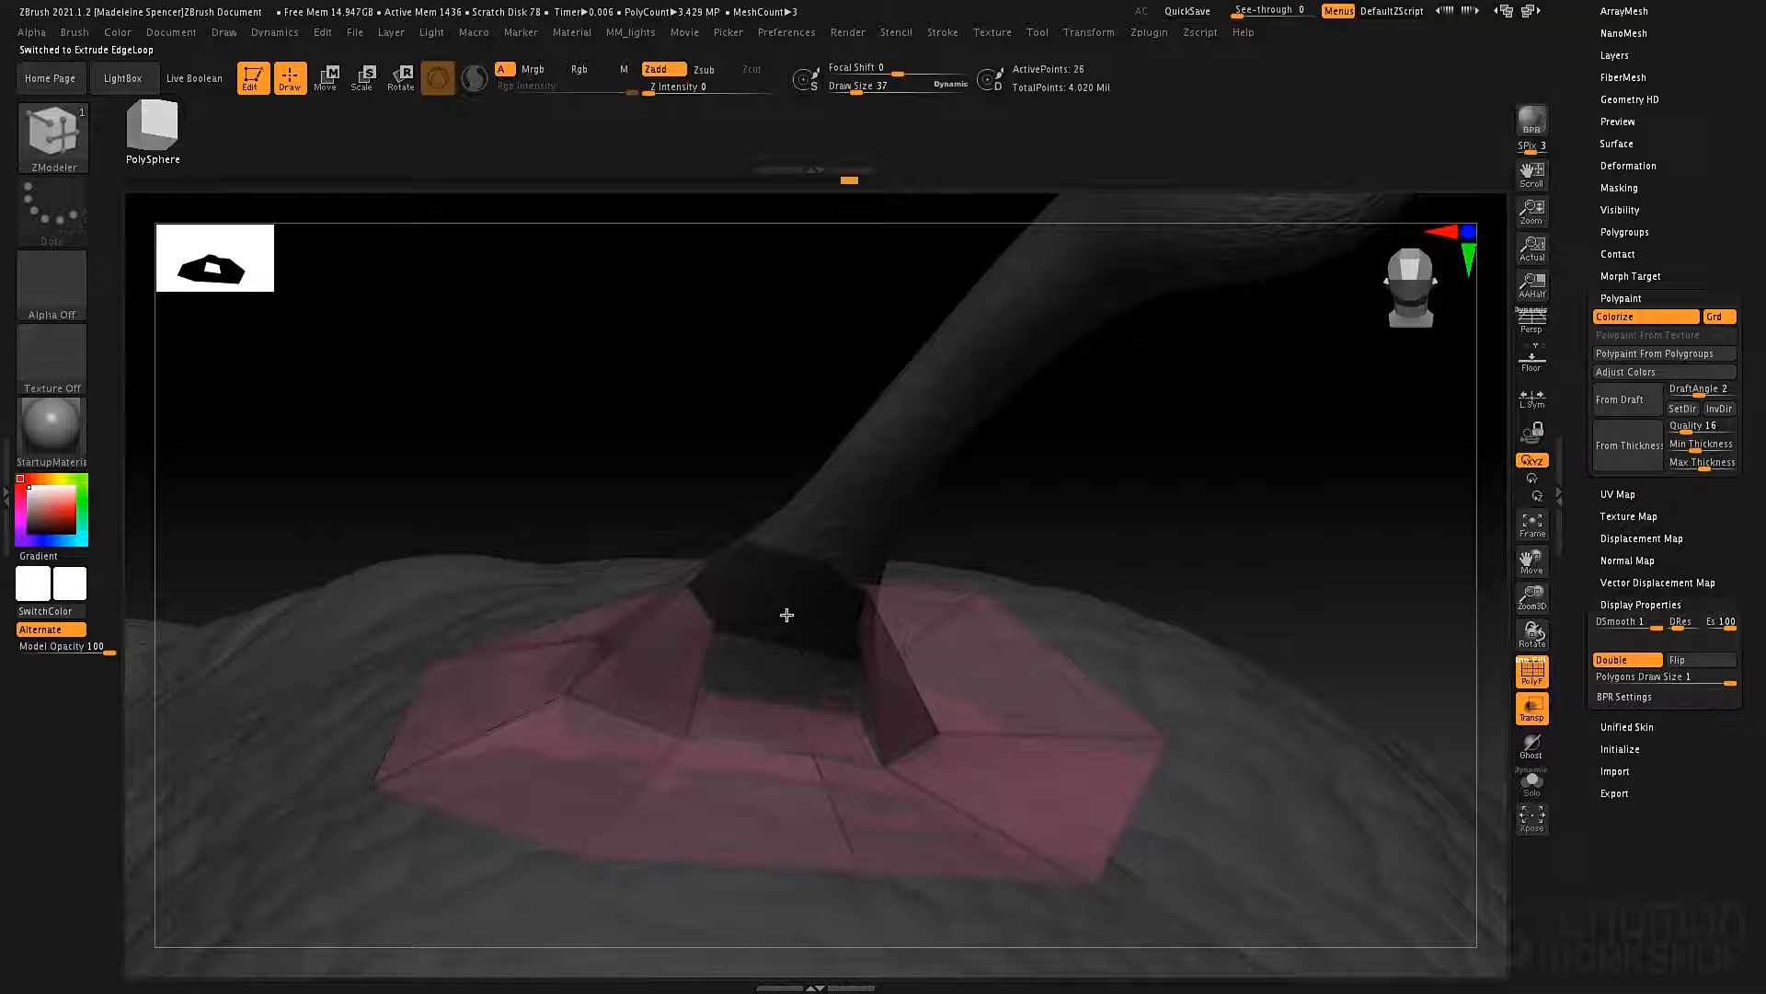
# Undo the last two extrusions and extrude the open inner edges up again to close the gap around the antenna.
pyautogui.hotkey('ctrl', 'z')
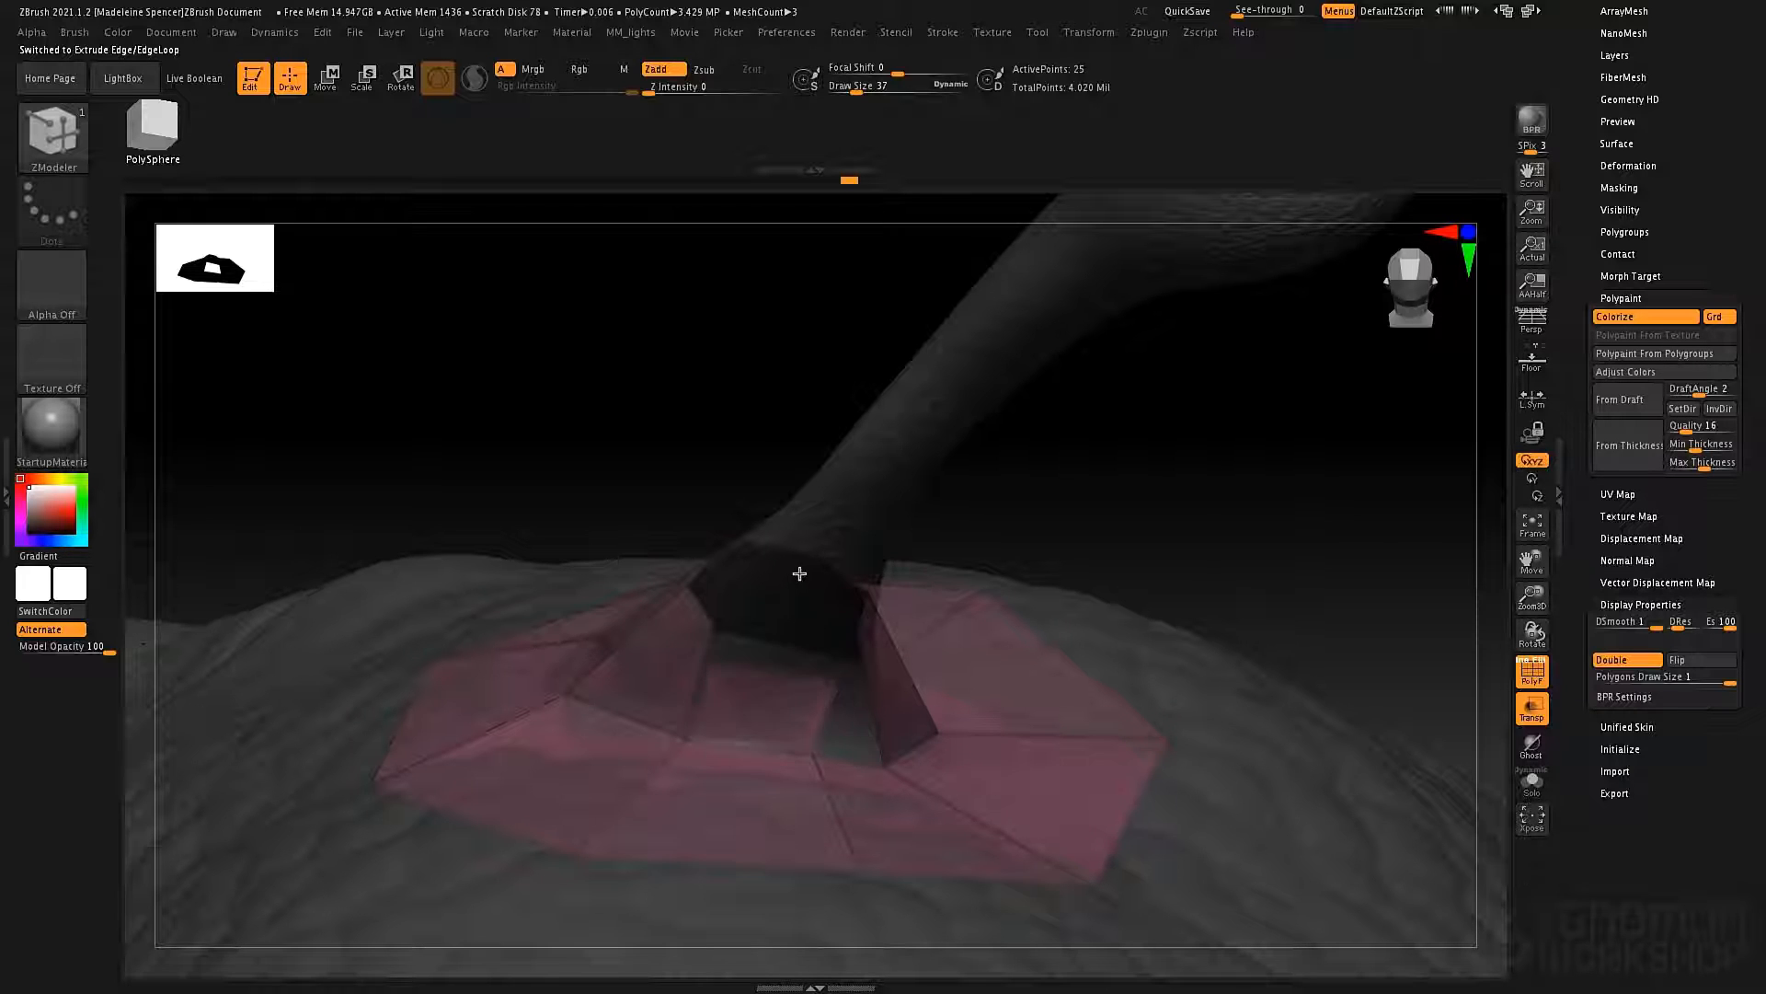
pyautogui.hotkey('ctrl', 'z')
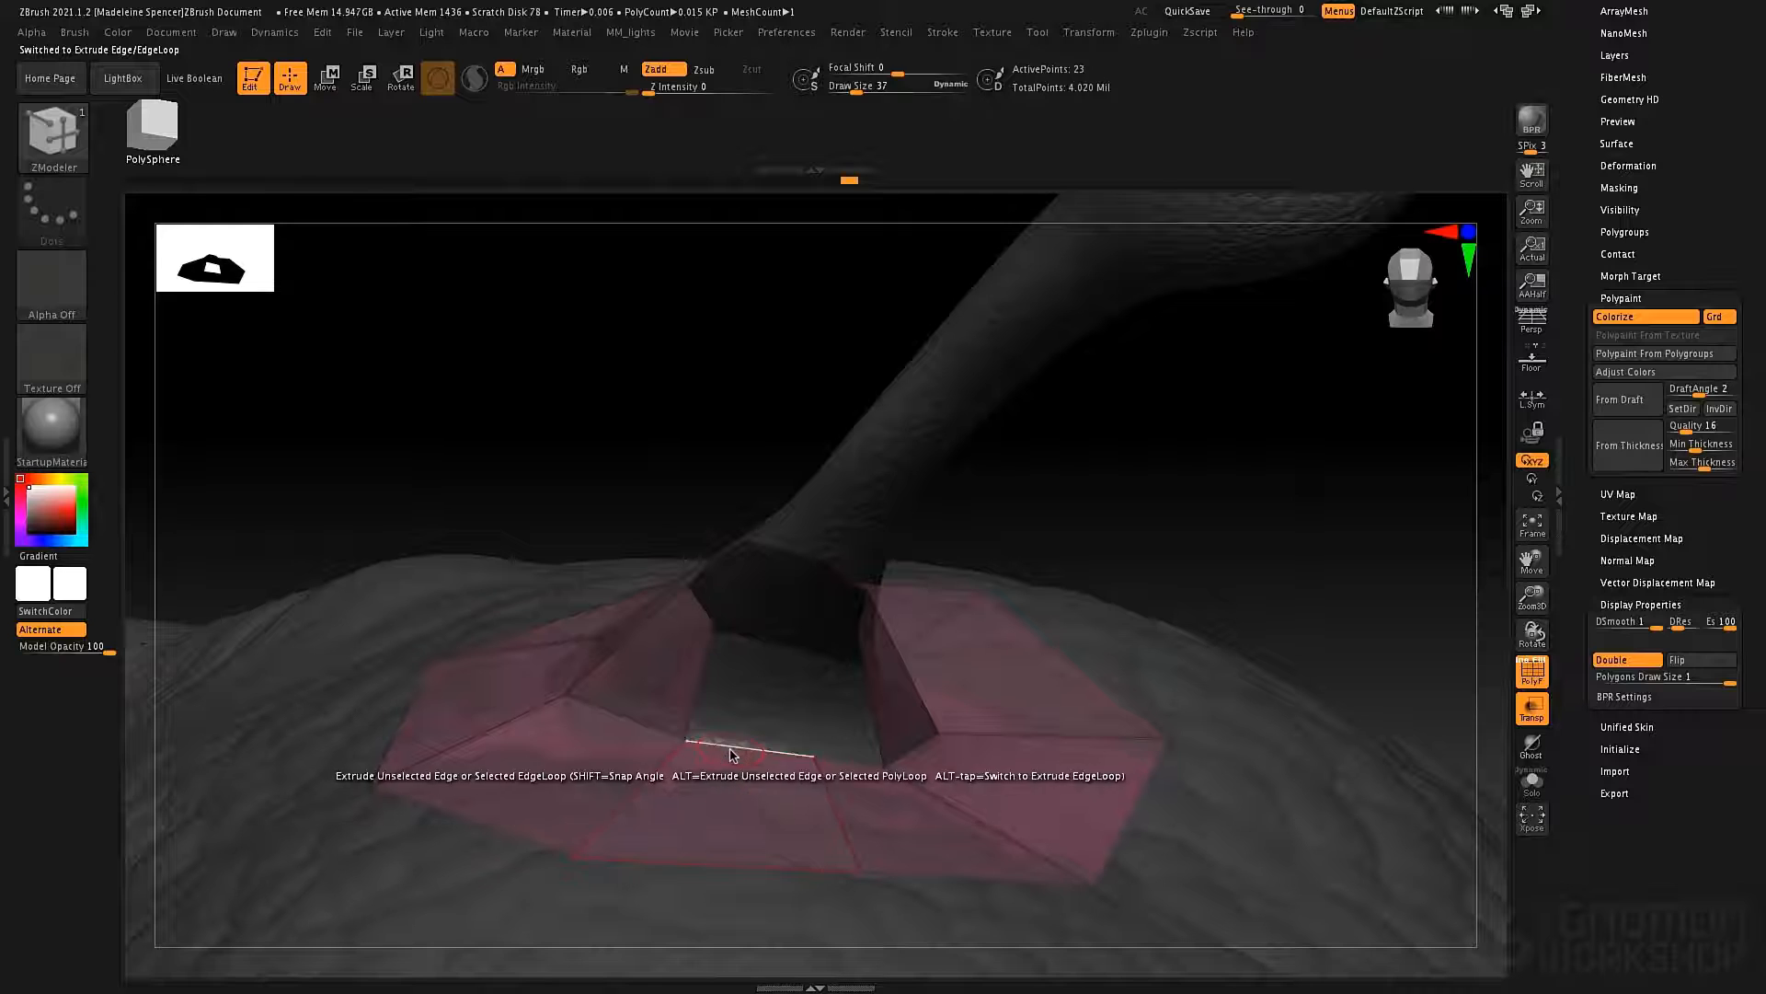
pyautogui.moveTo(733, 751); pyautogui.dragTo(755, 630)
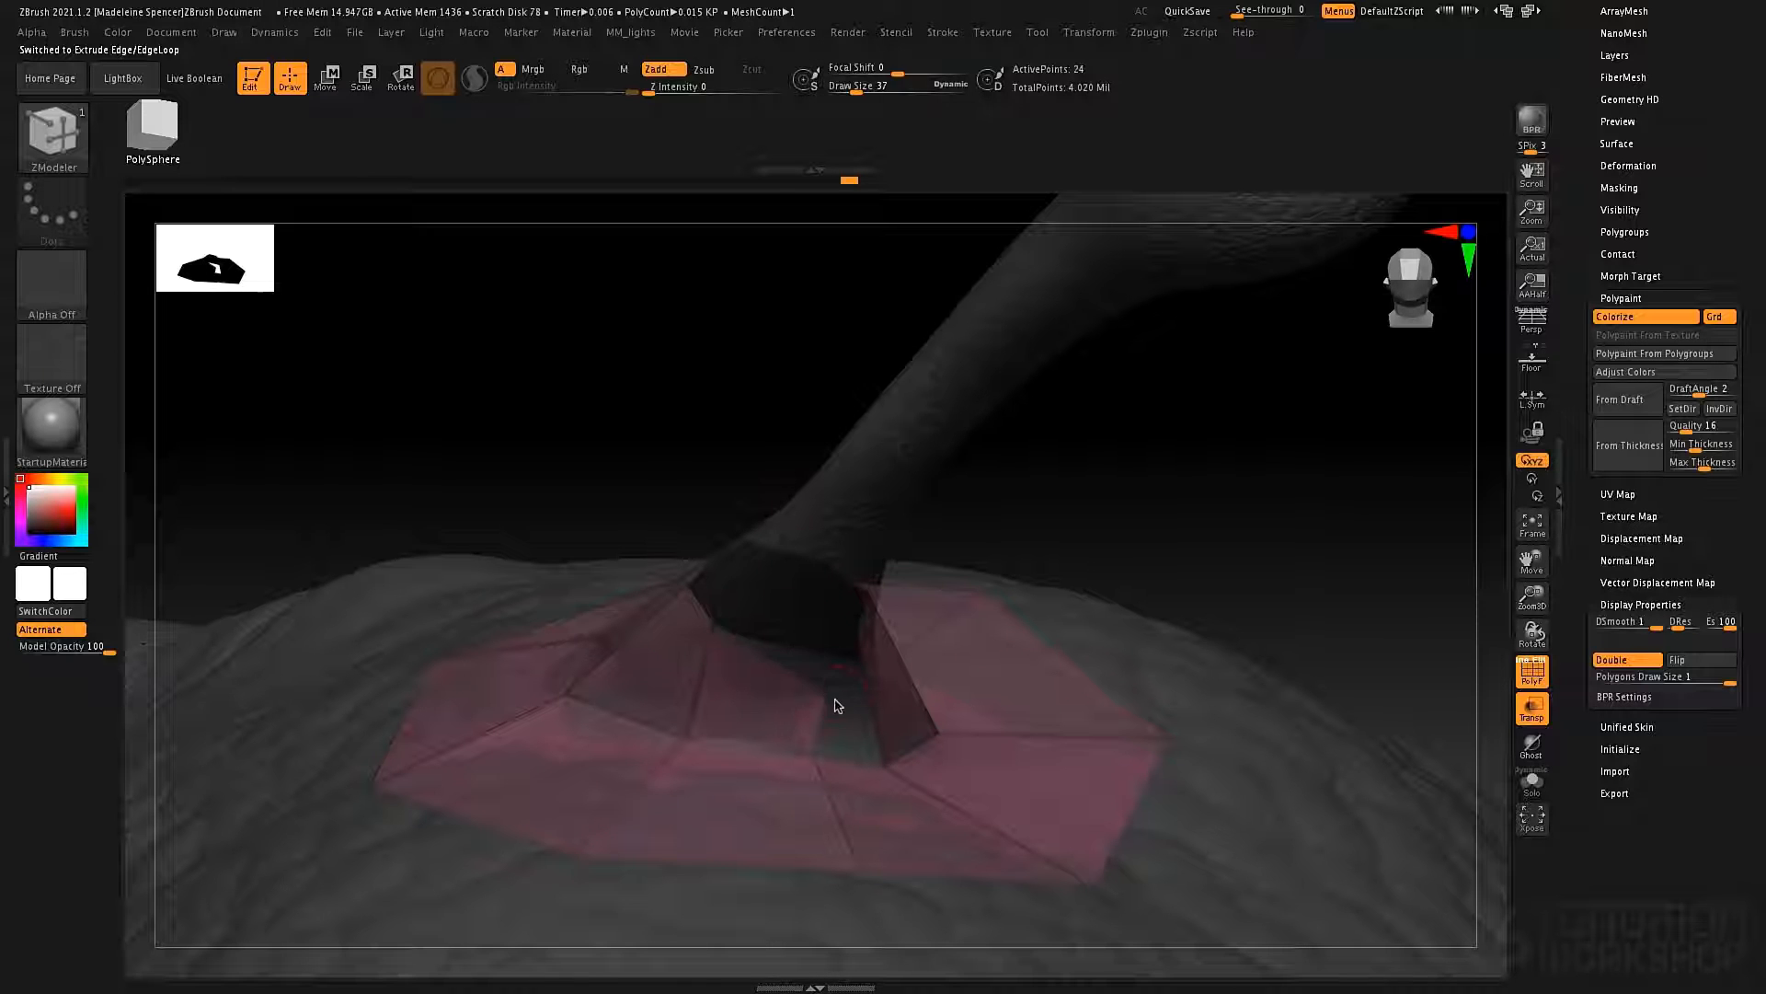
pyautogui.moveTo(835, 637); pyautogui.dragTo(828, 622)
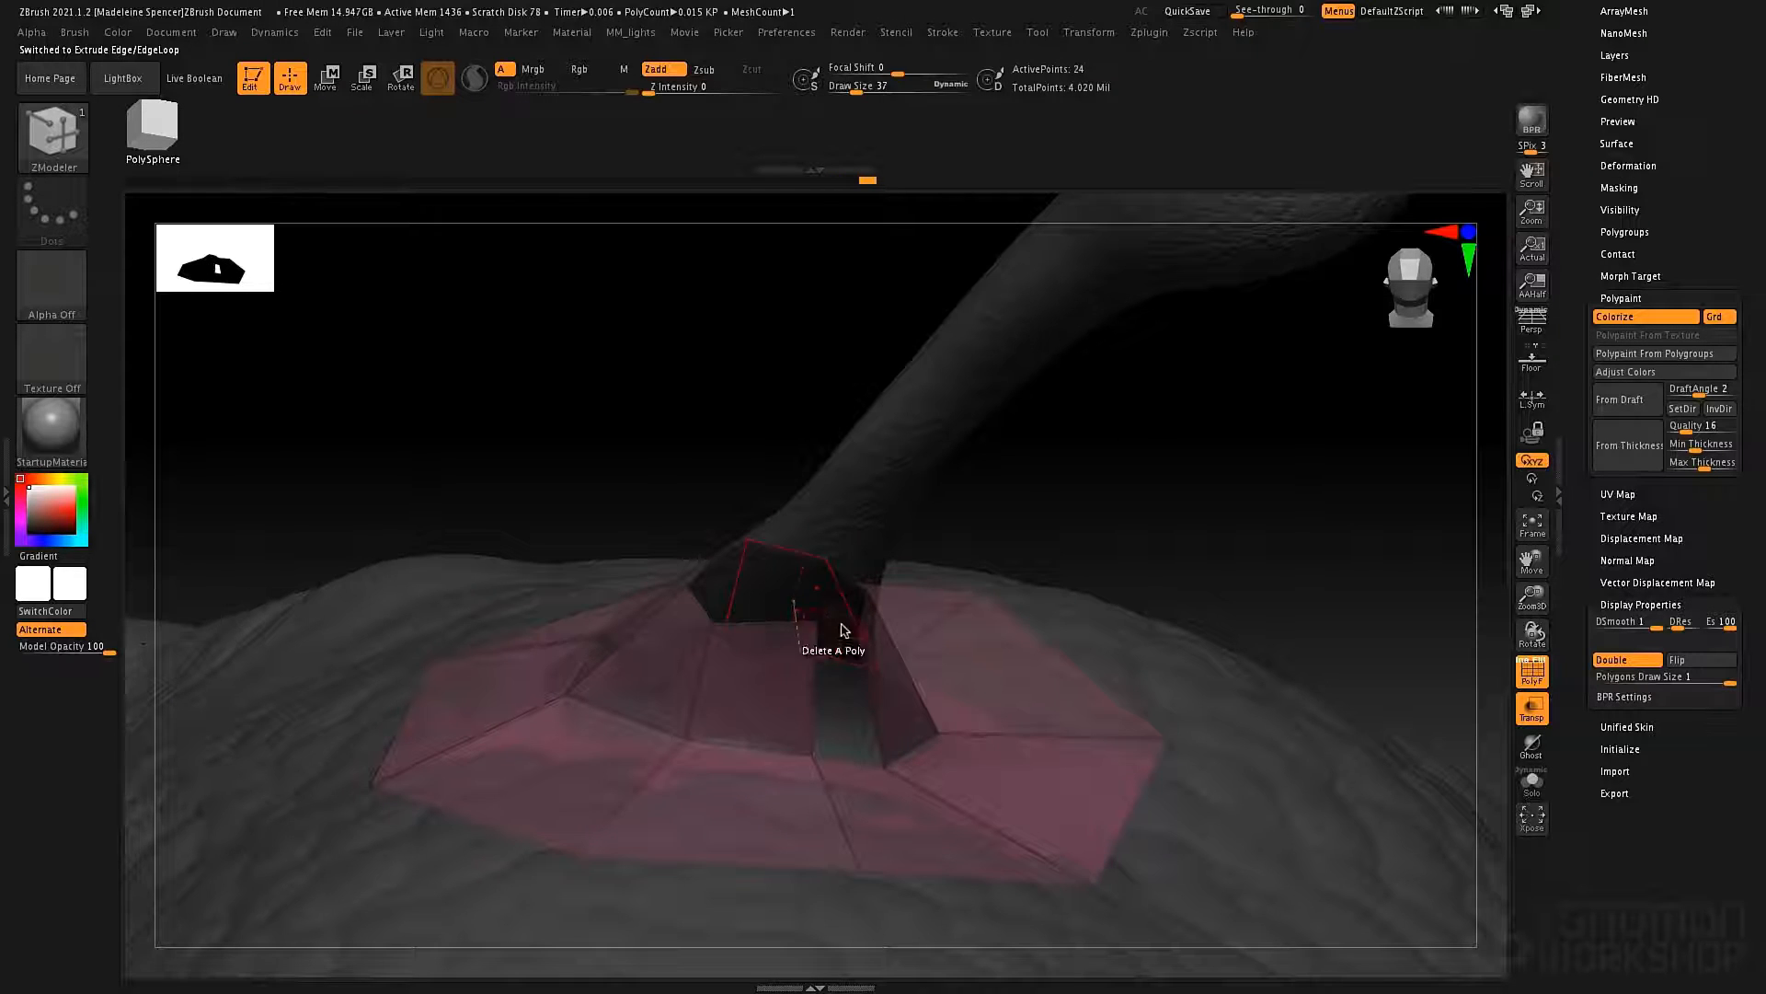
pyautogui.moveTo(842, 626); pyautogui.dragTo(803, 636, button='right')
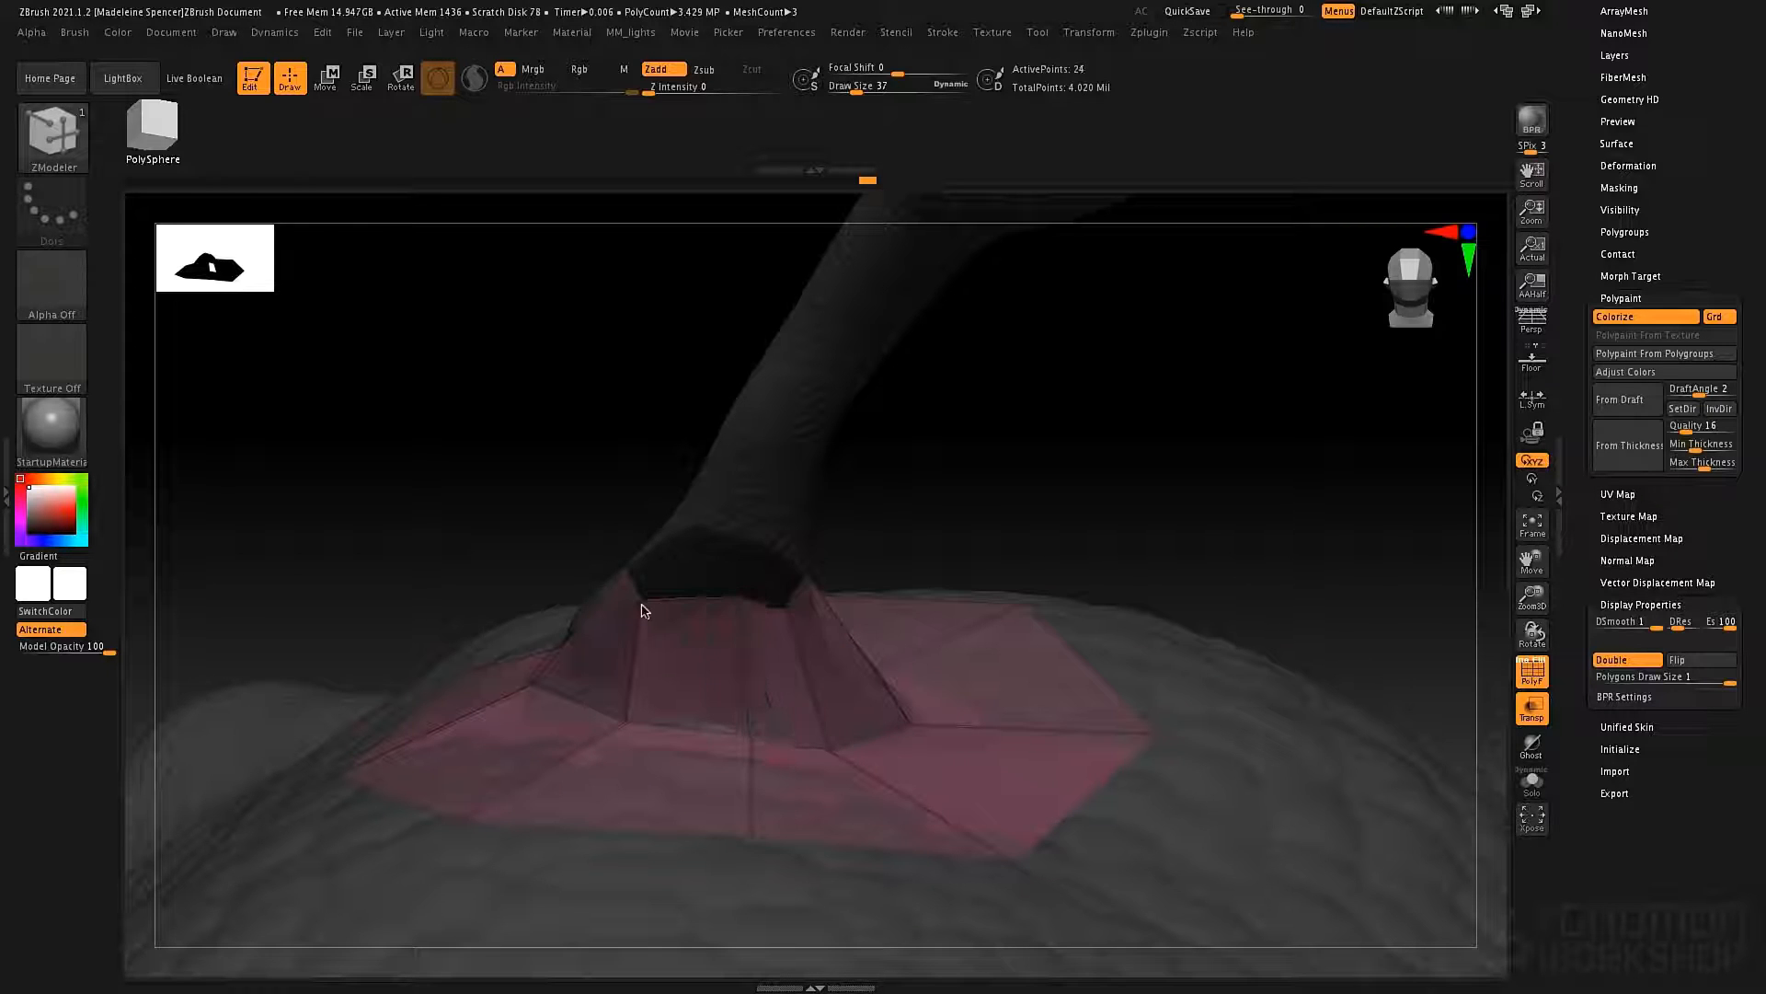
# Extrude the ring's outer border outward as an edge loop over the scalp, and undo the surplus extrusion beyond it.
pyautogui.moveTo(858, 688); pyautogui.dragTo(770, 692, button='right')
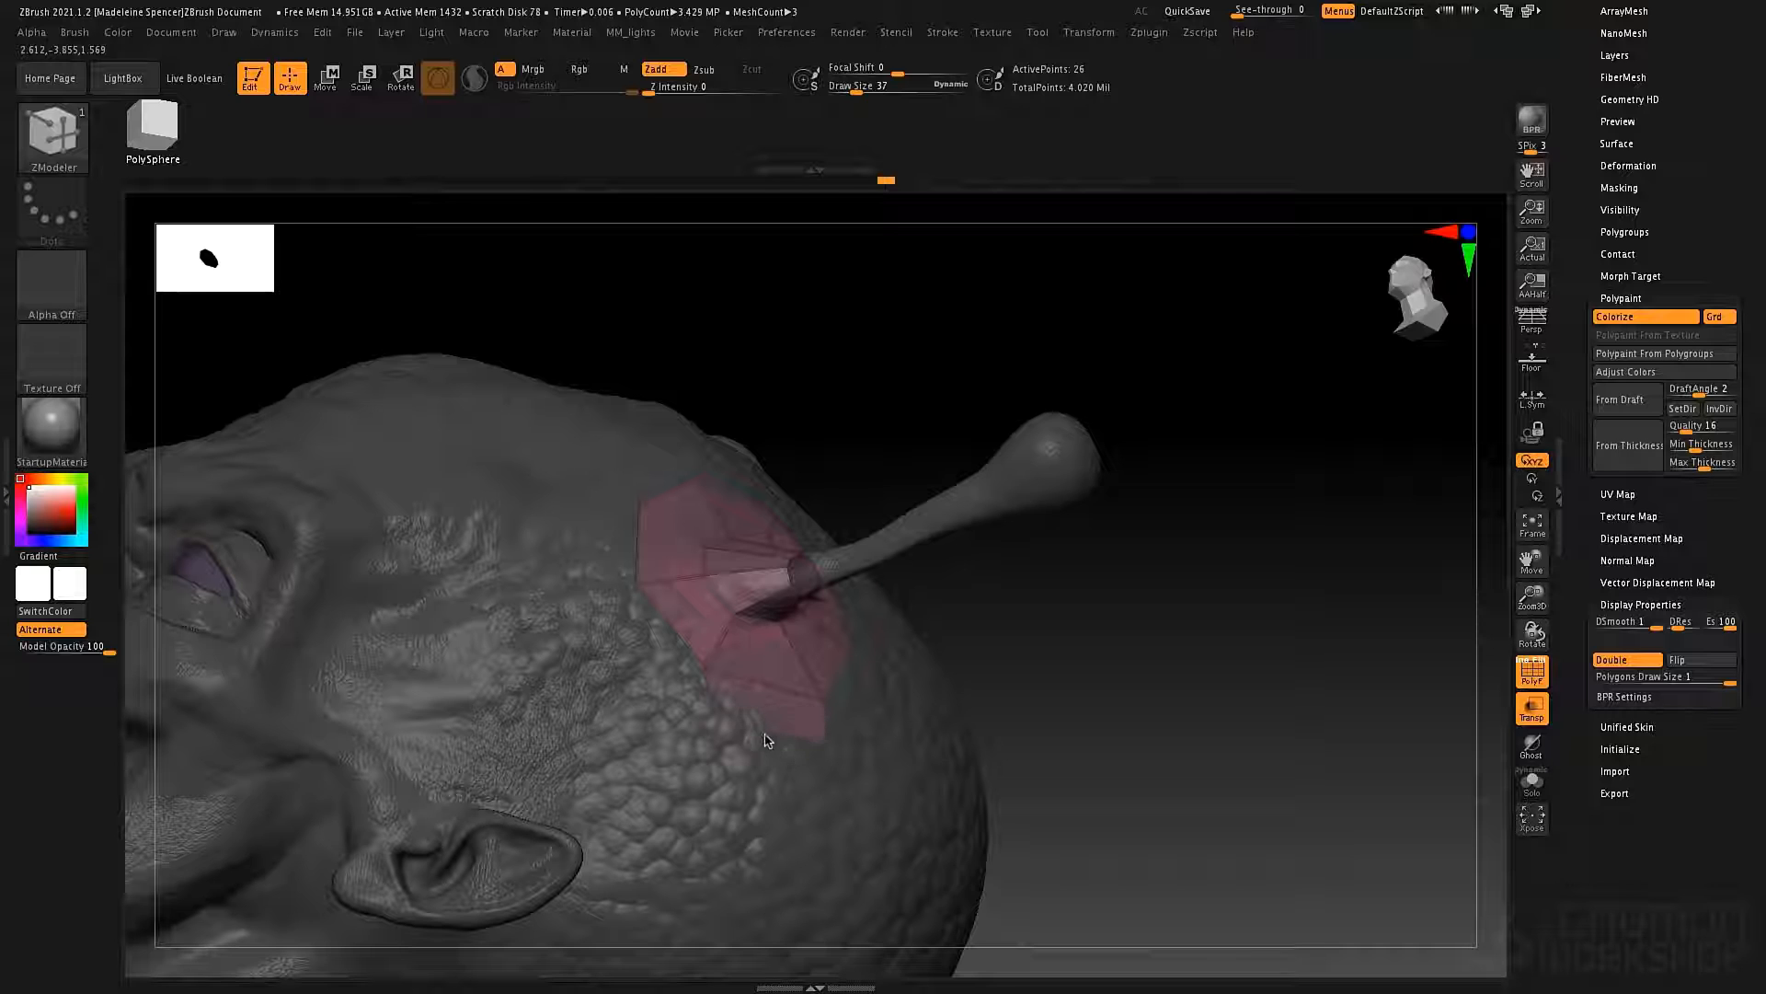
pyautogui.click(765, 740)
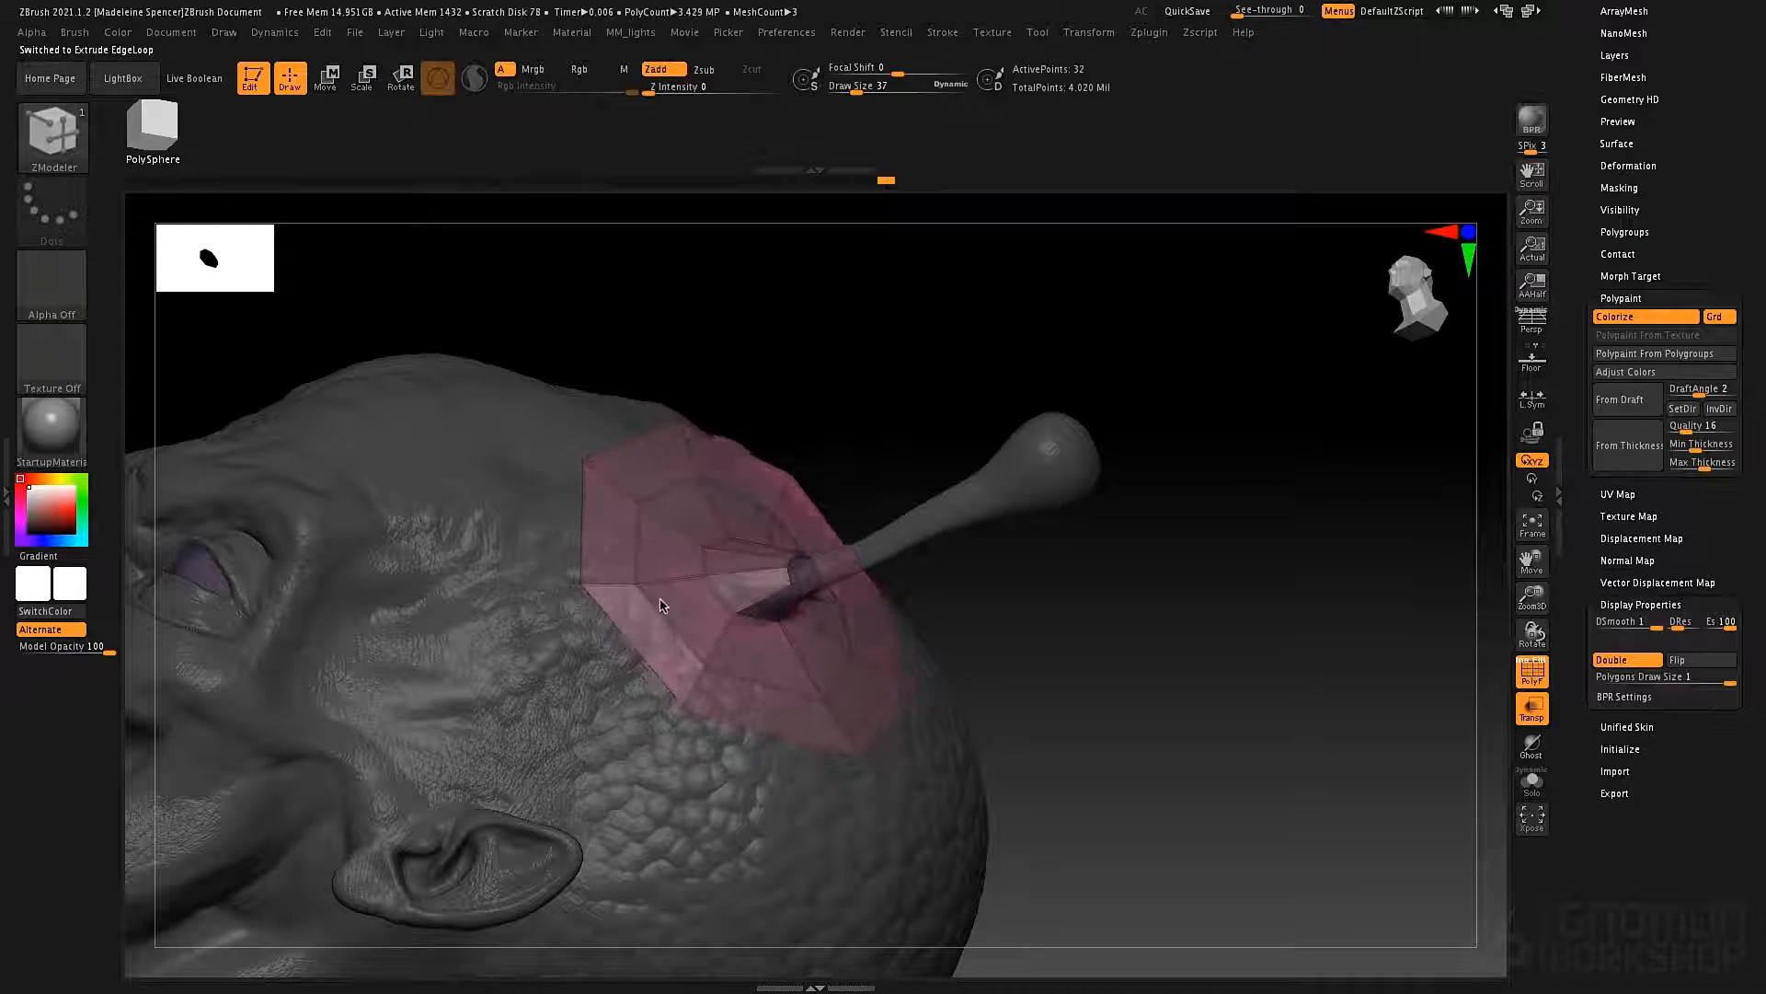
pyautogui.moveTo(920, 739); pyautogui.dragTo(791, 681, button='right')
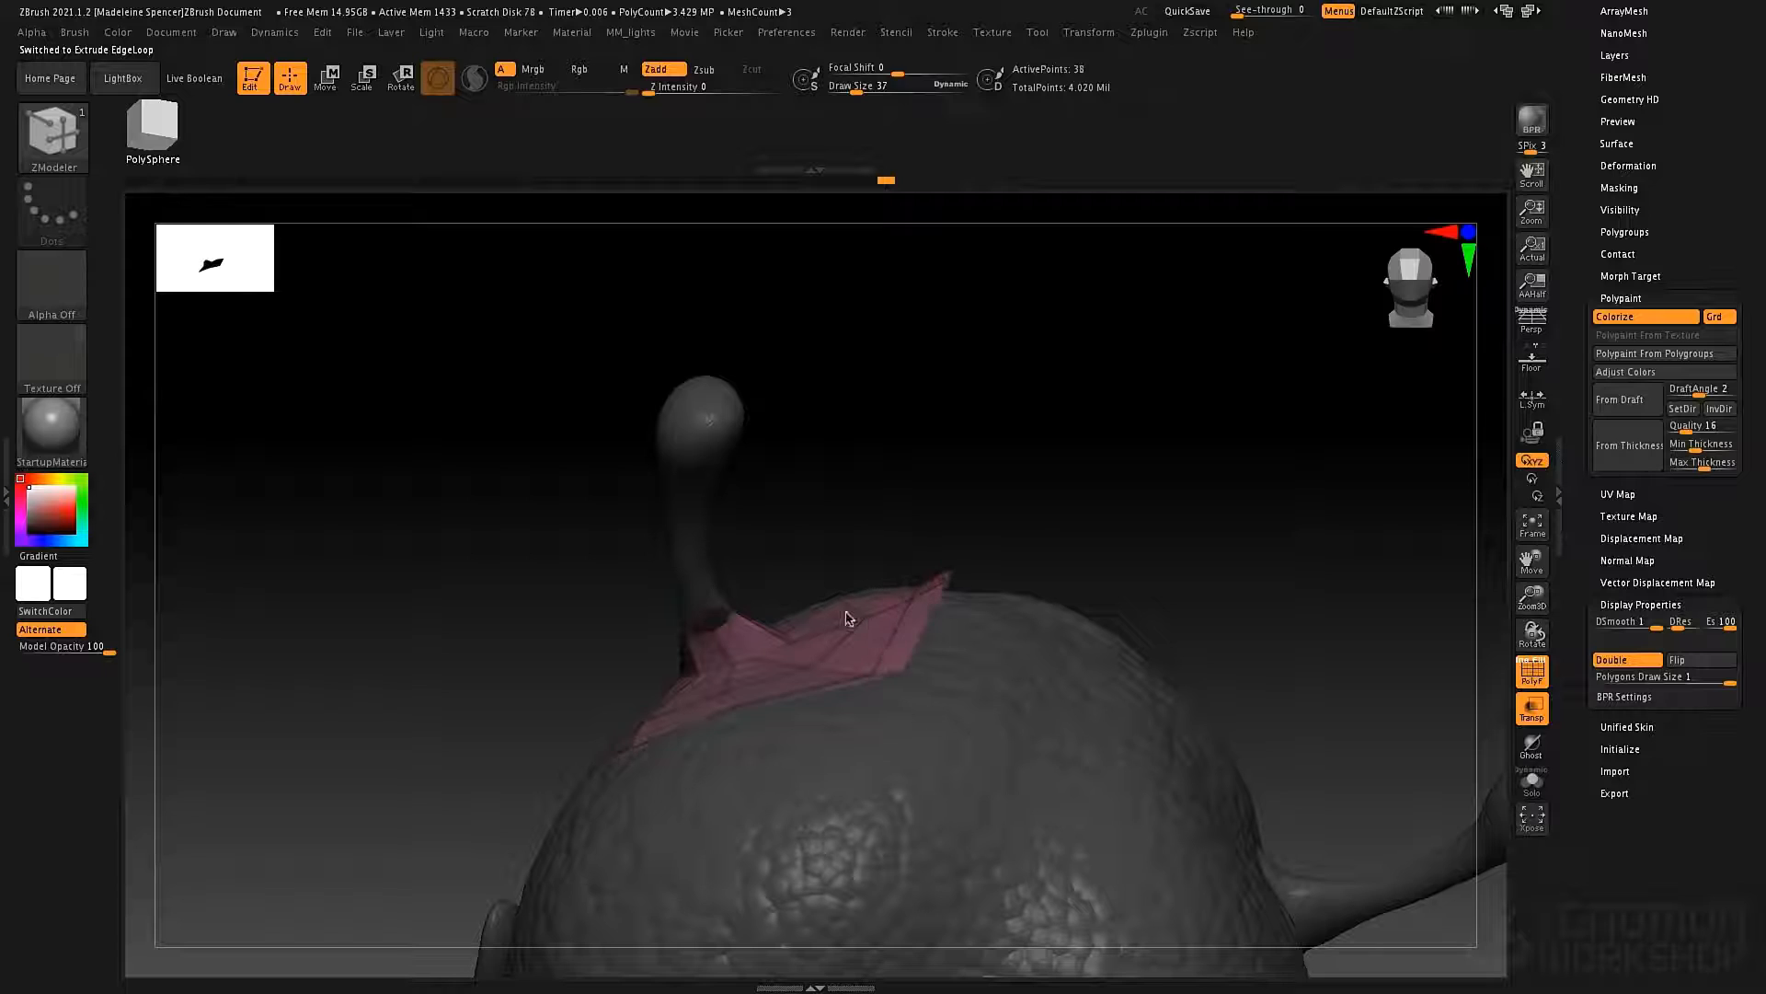
pyautogui.moveTo(847, 618)
pyautogui.mouseDown()
pyautogui.moveTo(739, 621)
pyautogui.moveTo(850, 641)
pyautogui.mouseUp()
pyautogui.hotkey('ctrl', 'z')
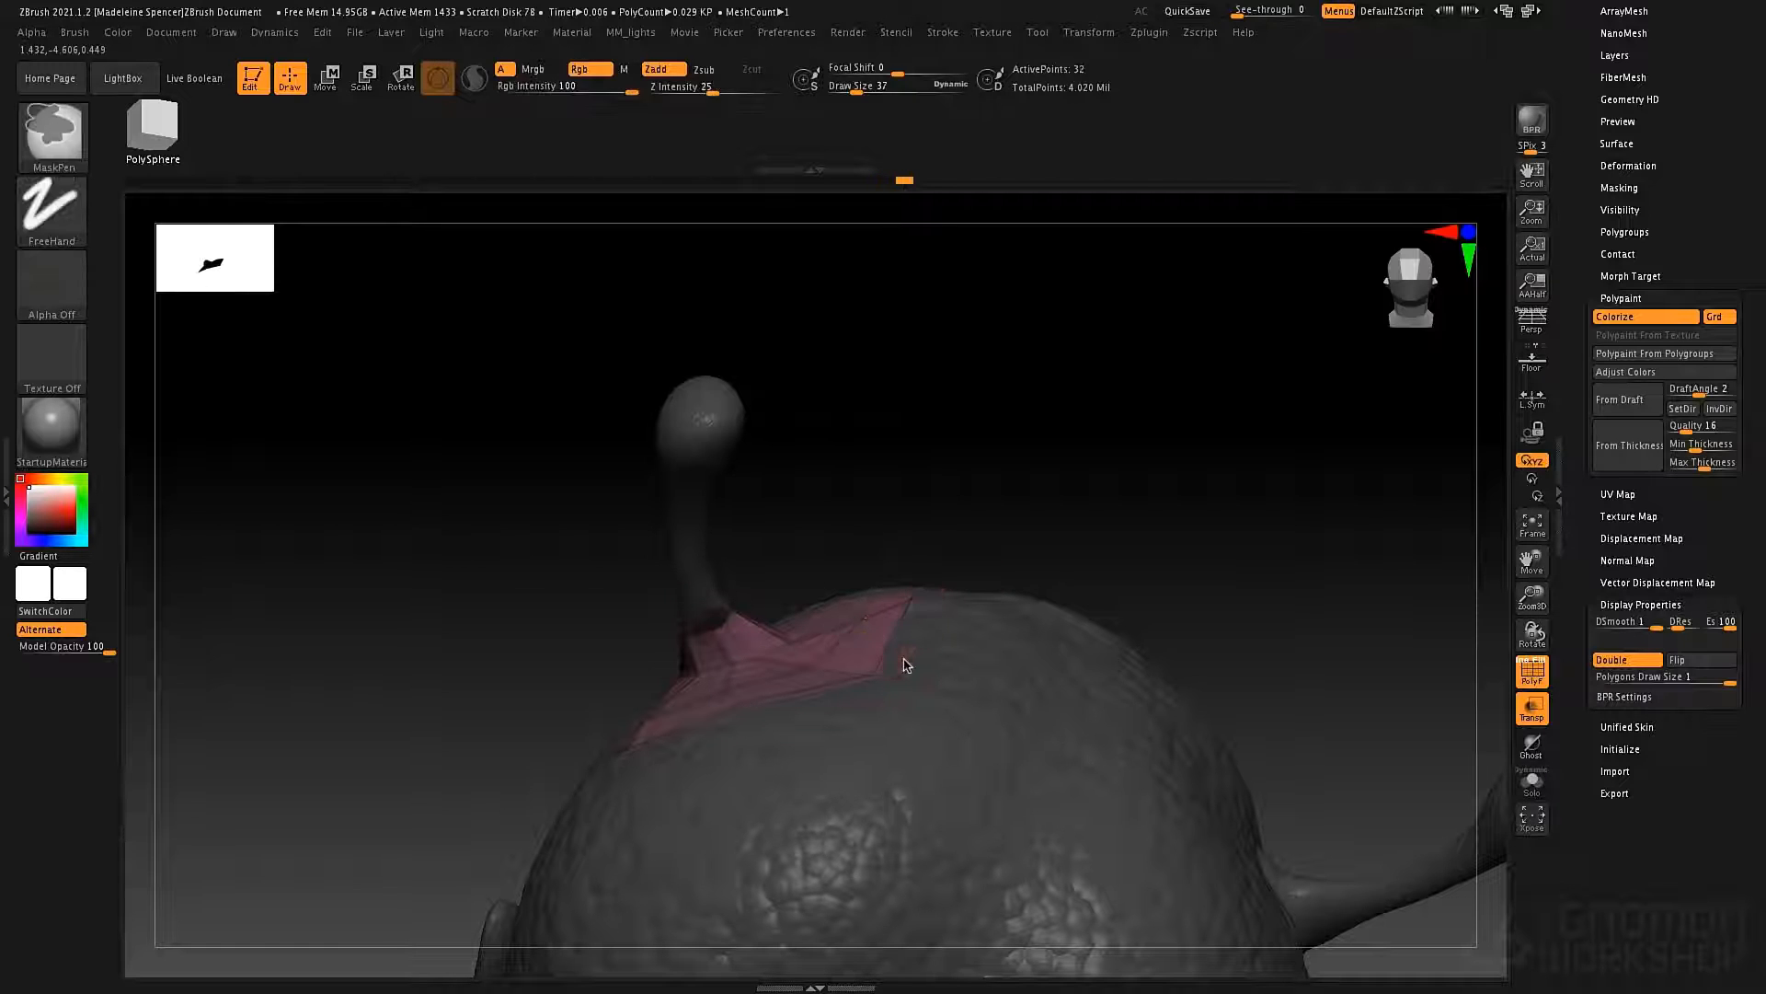
# Set the edge Extrude modifier to Extend Surrounding Faces, try another extrusion of the outer edge loop, and undo it.
pyautogui.press('space')
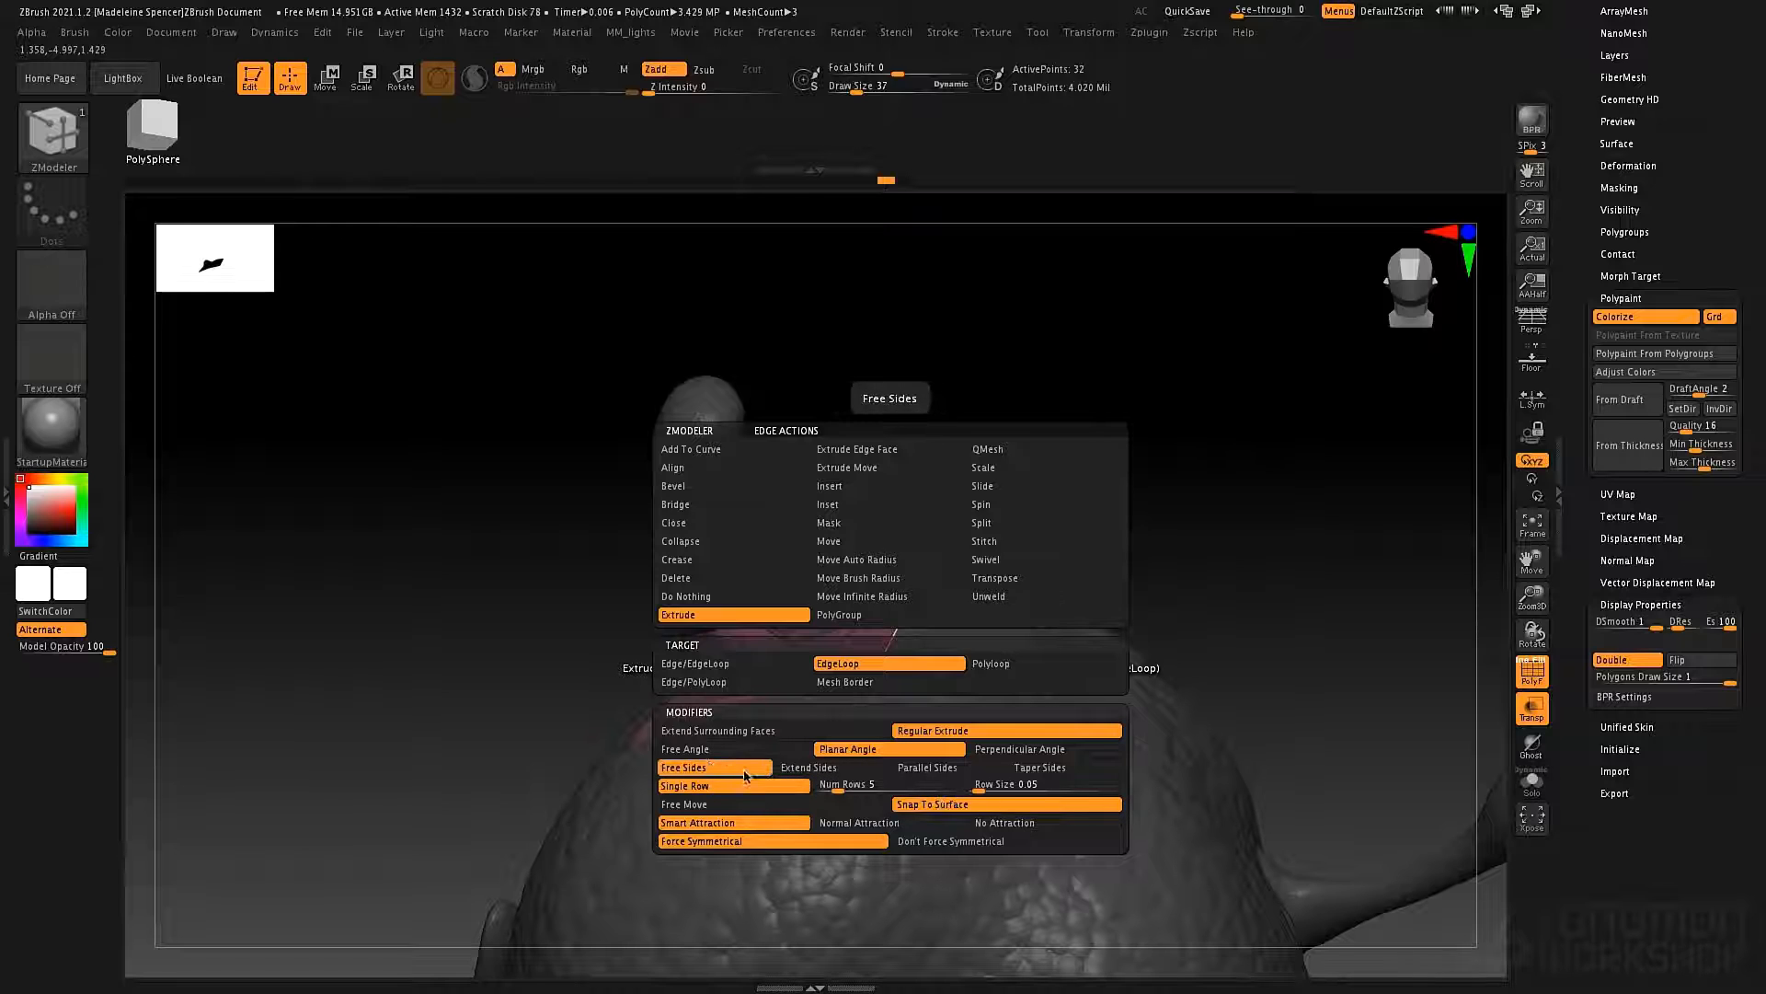
pyautogui.click(762, 733)
pyautogui.moveTo(920, 625); pyautogui.dragTo(935, 675)
pyautogui.moveTo(947, 679); pyautogui.dragTo(1056, 683, button='right')
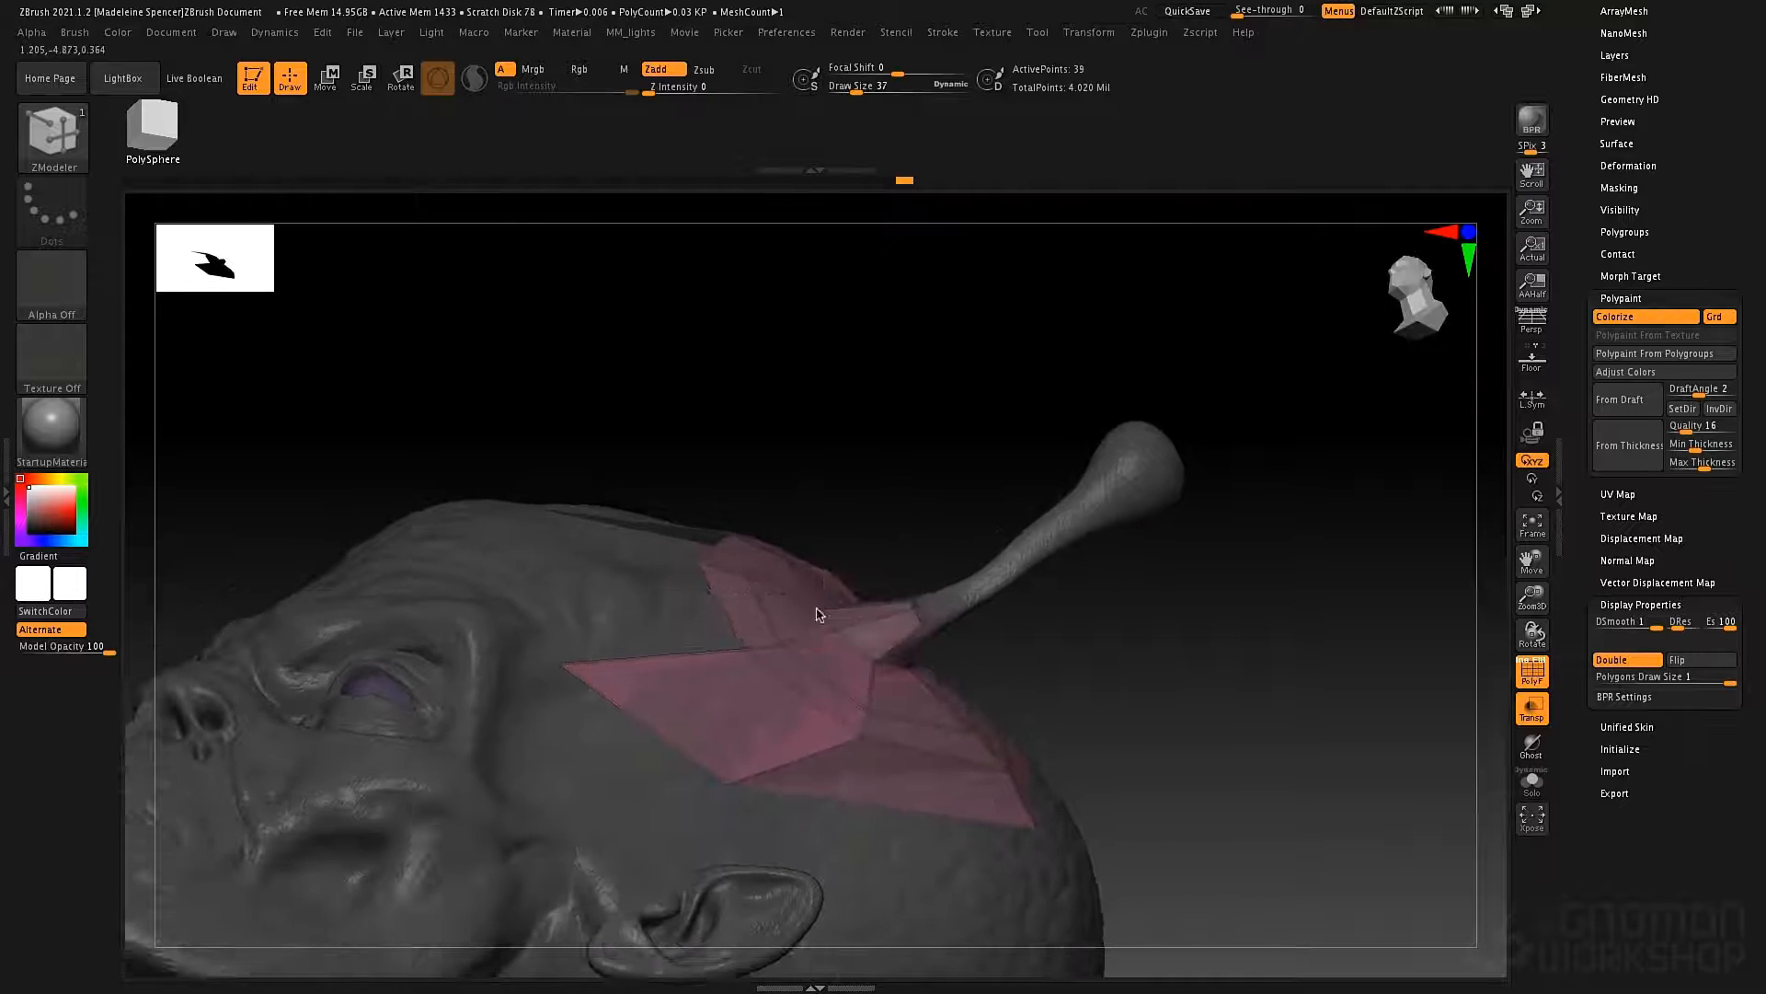
pyautogui.moveTo(817, 608); pyautogui.dragTo(821, 692, button='right')
pyautogui.hotkey('ctrl', 'z')
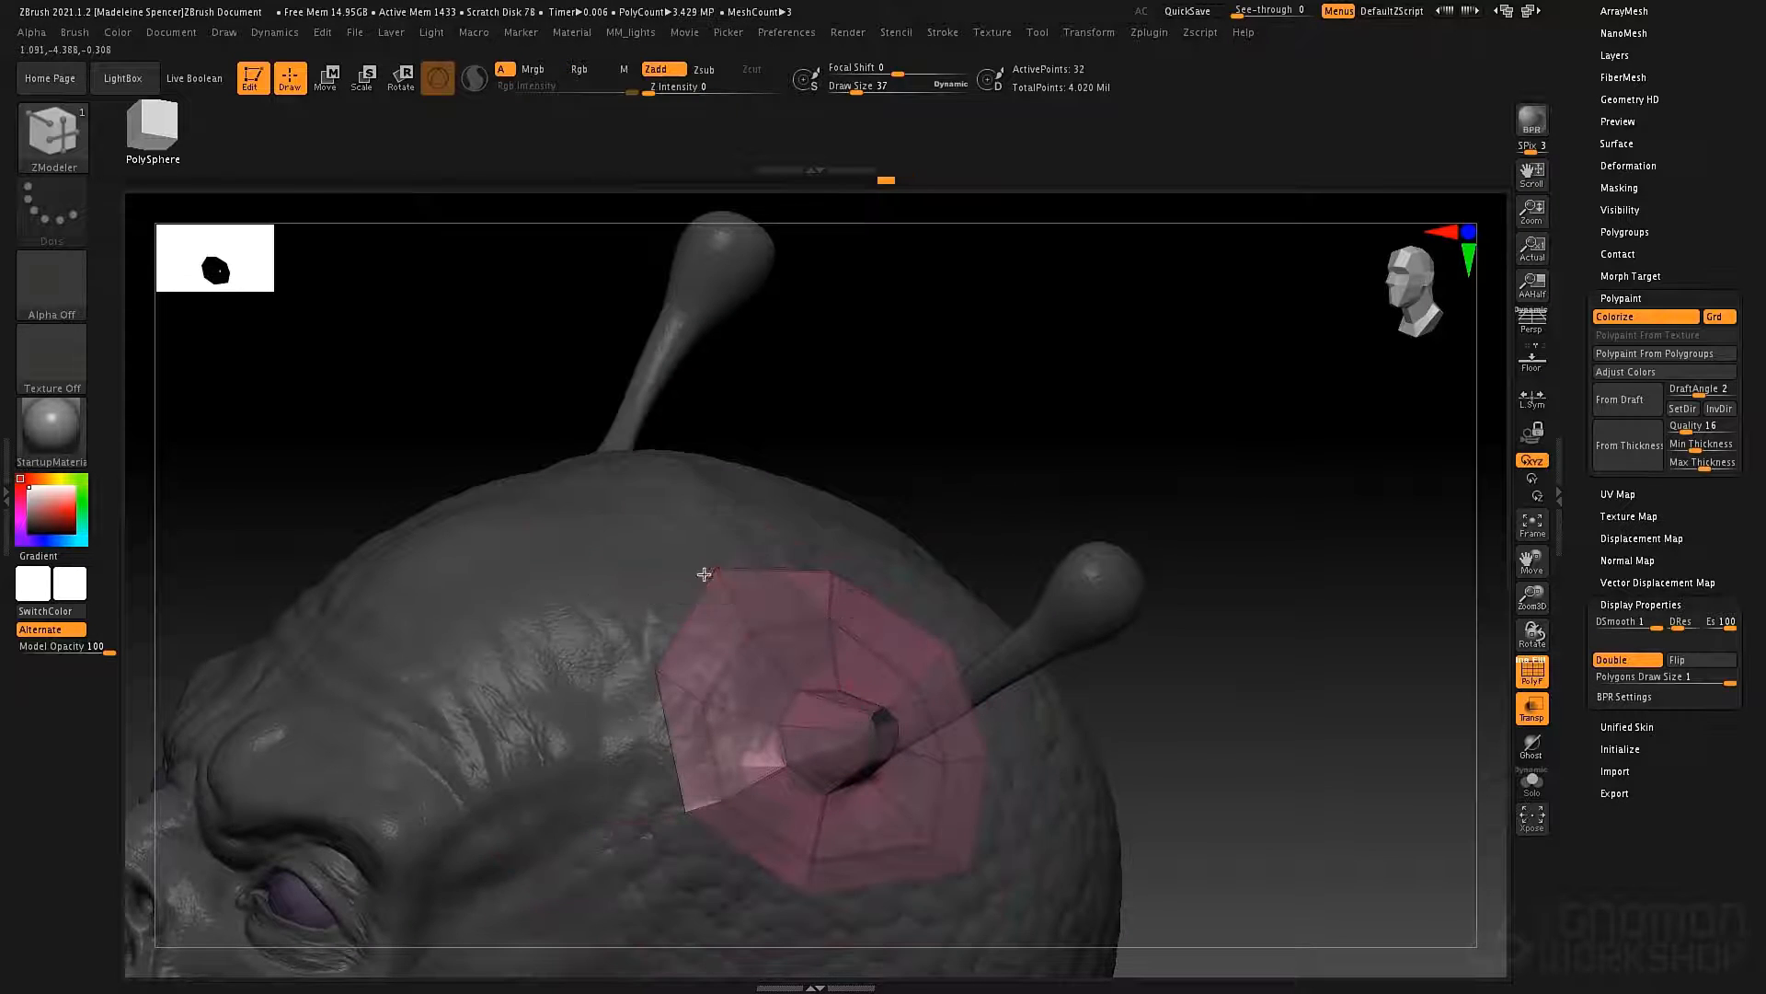
# Extrude the outer edge loop outward once more as another ring of polygons over the scalp, and check it around the head.
pyautogui.moveTo(704, 574); pyautogui.dragTo(649, 566)
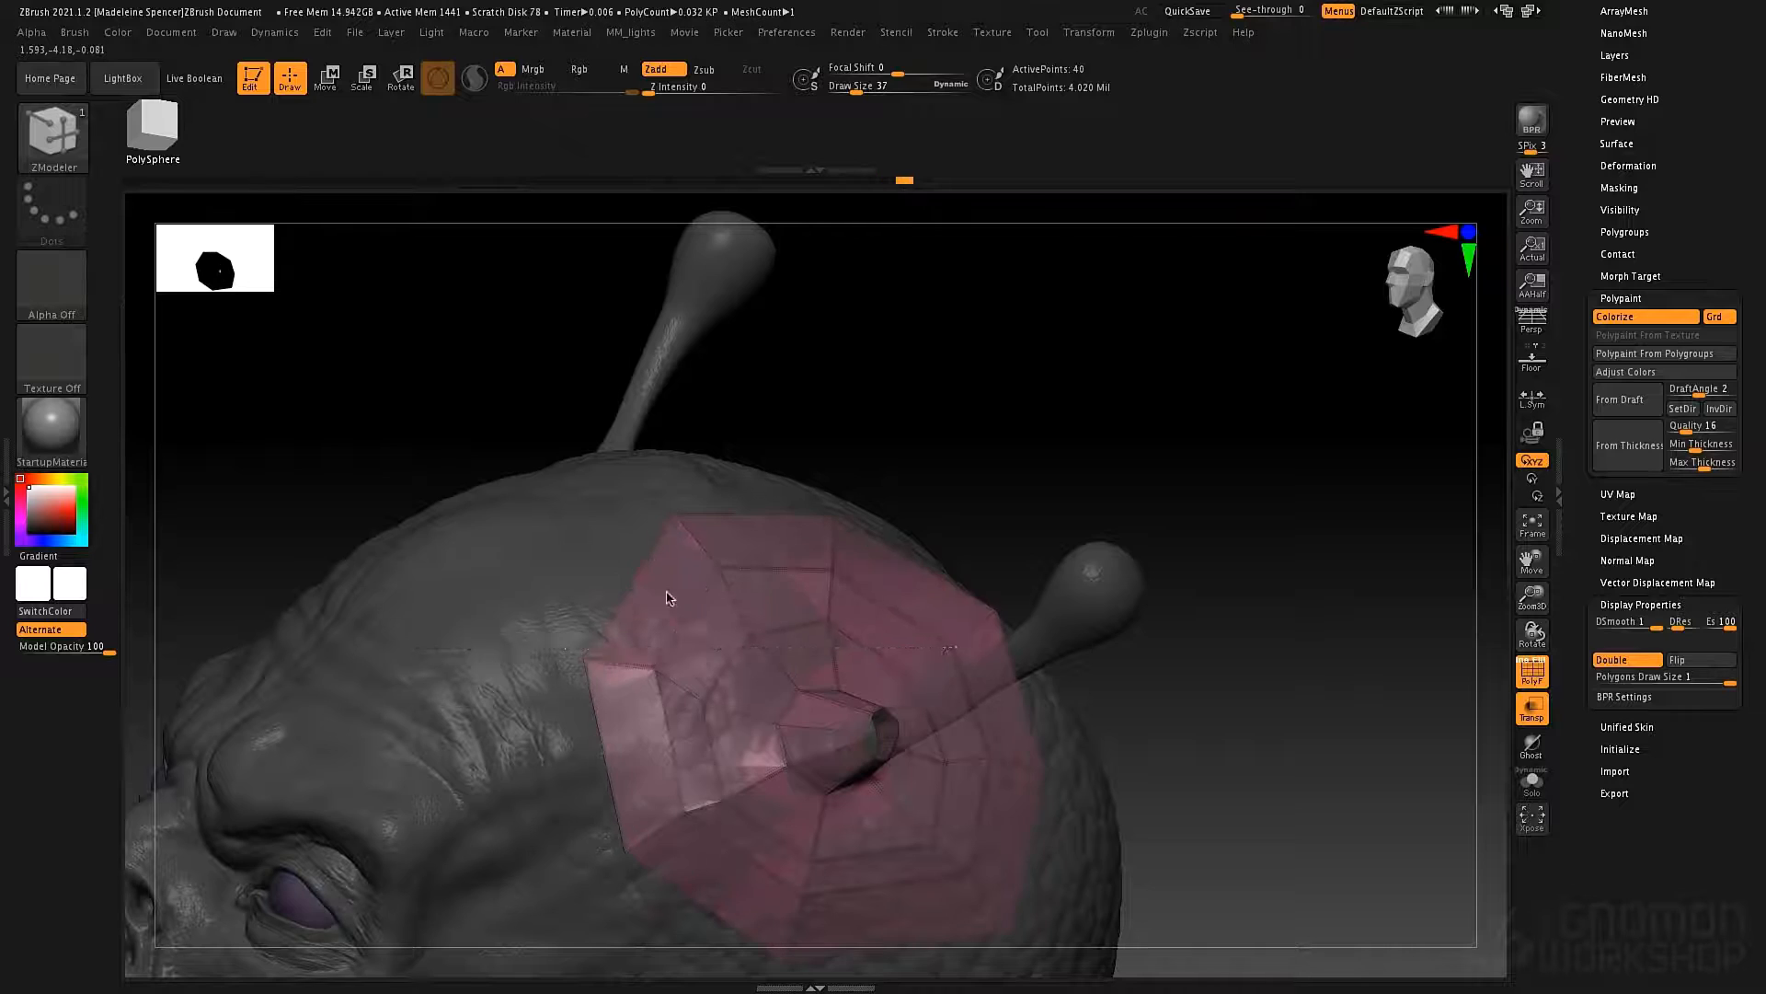
pyautogui.moveTo(648, 568); pyautogui.dragTo(1057, 599, button='right')
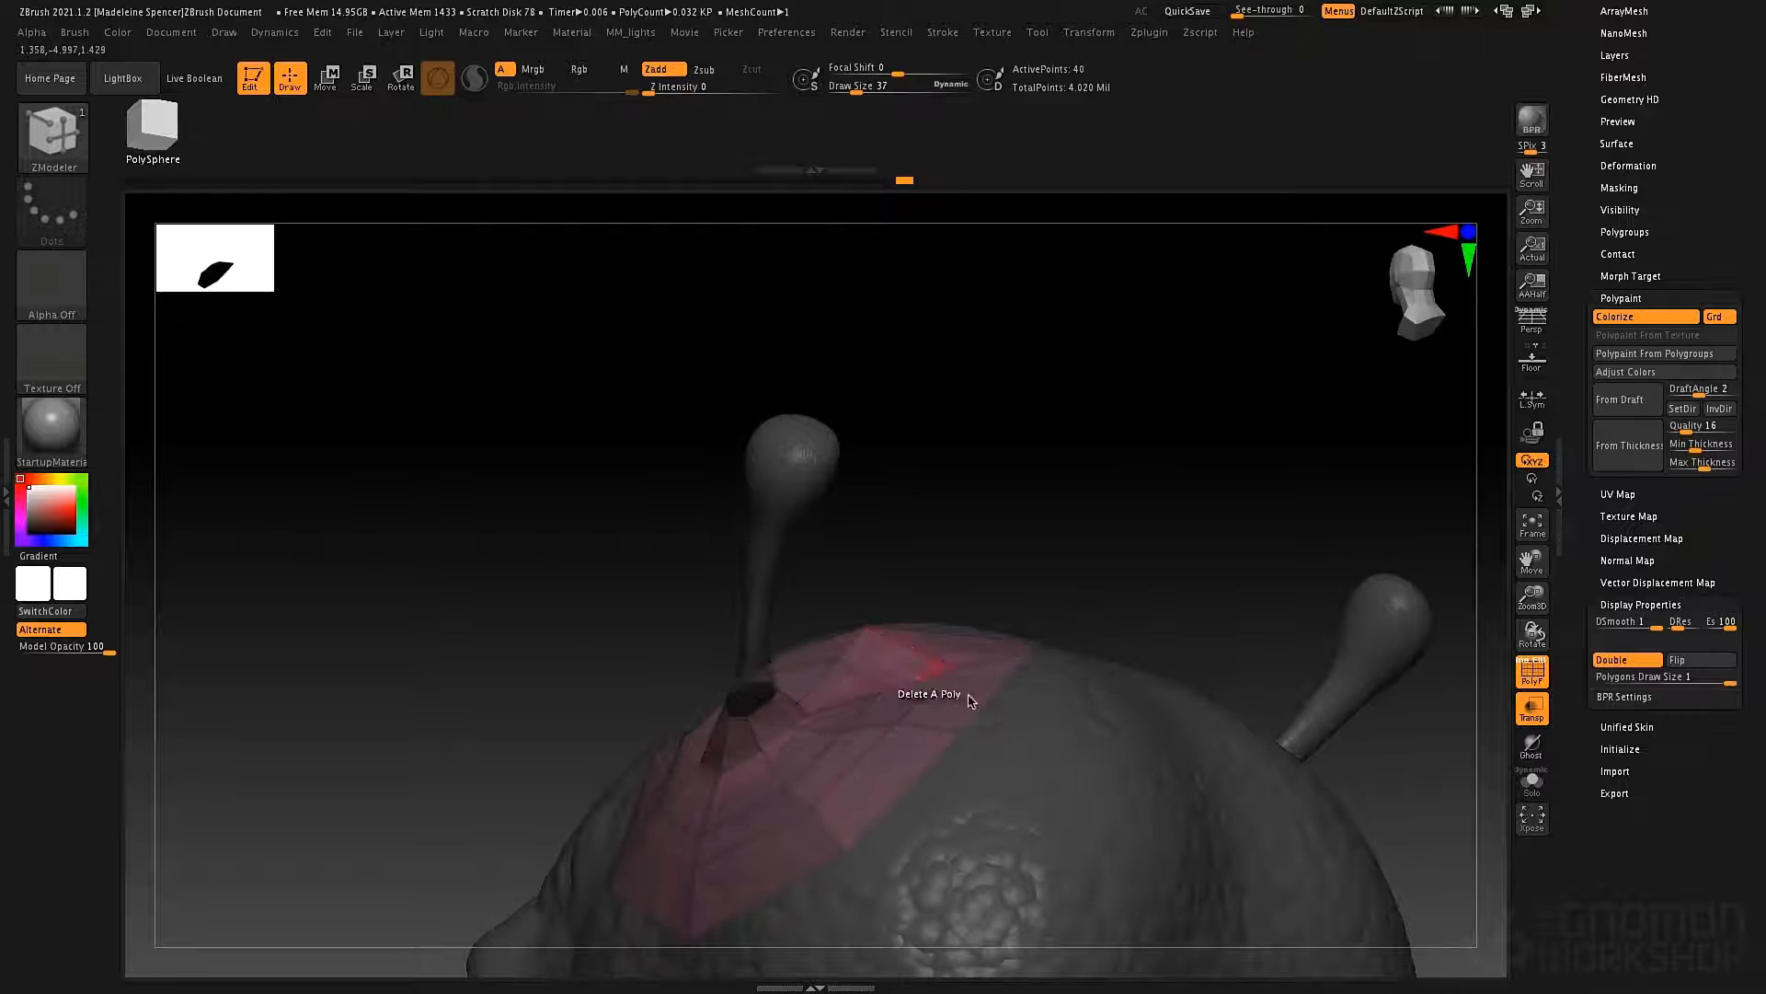
pyautogui.moveTo(971, 701); pyautogui.dragTo(1033, 736, button='right')
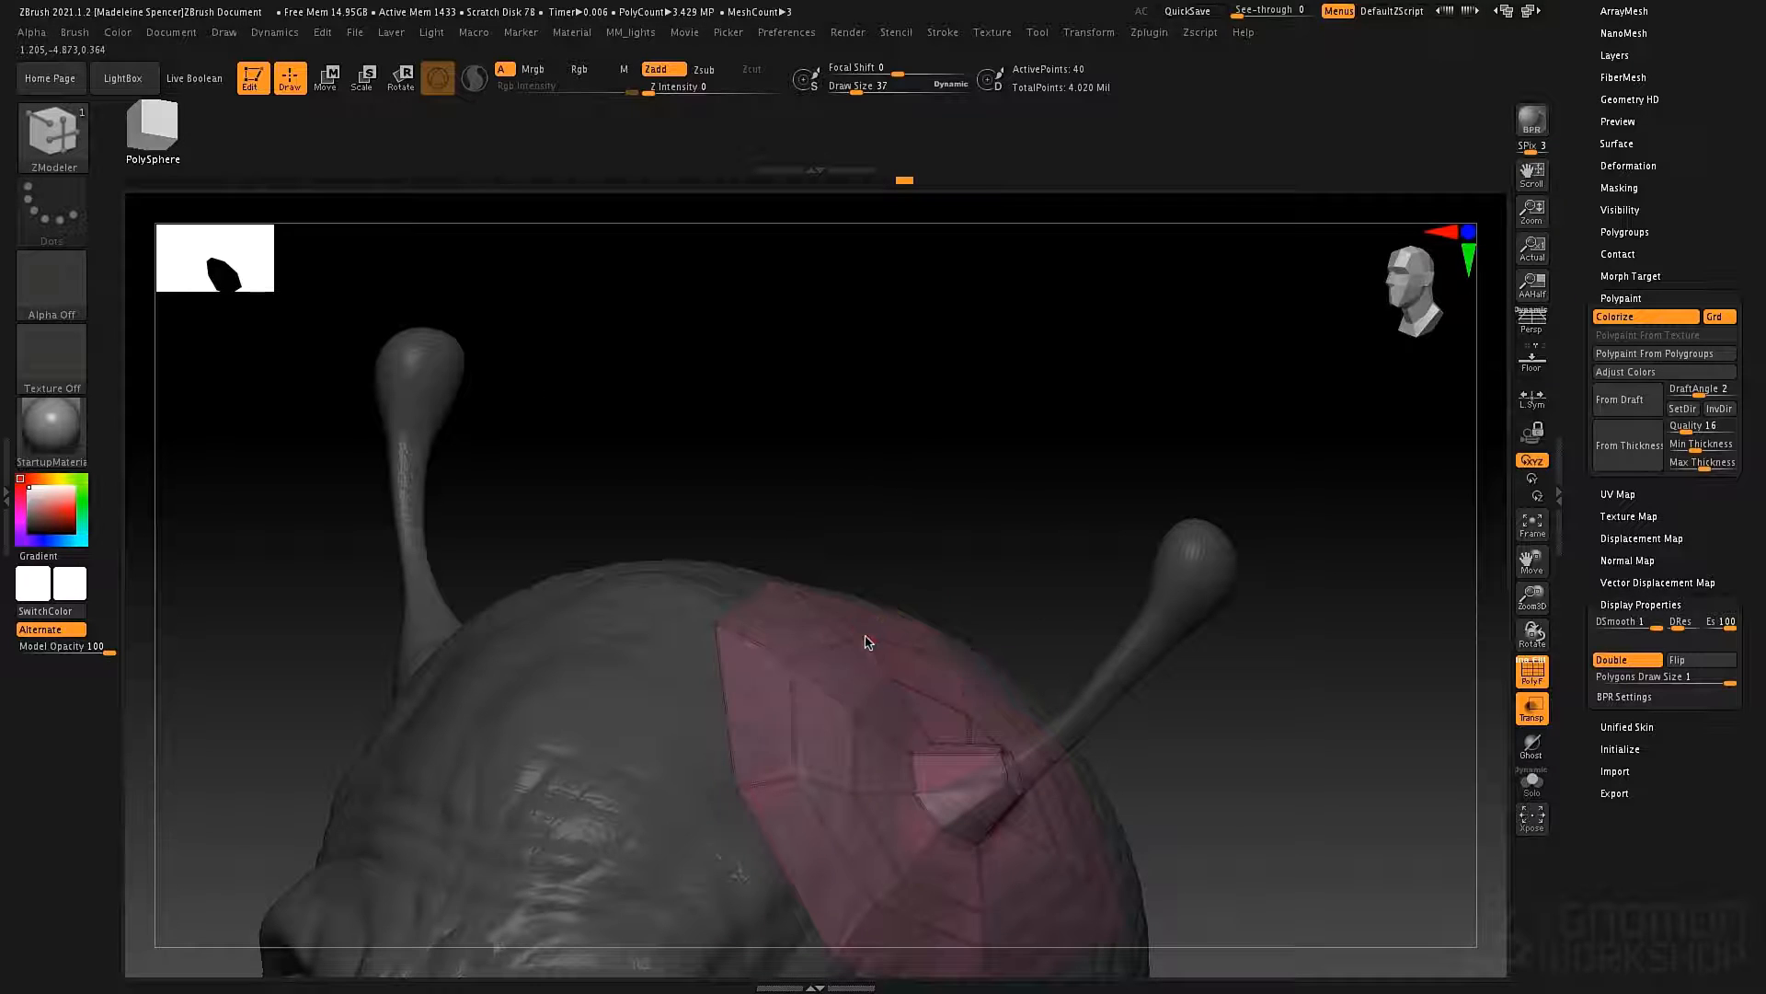
pyautogui.moveTo(988, 672); pyautogui.dragTo(745, 612, button='right')
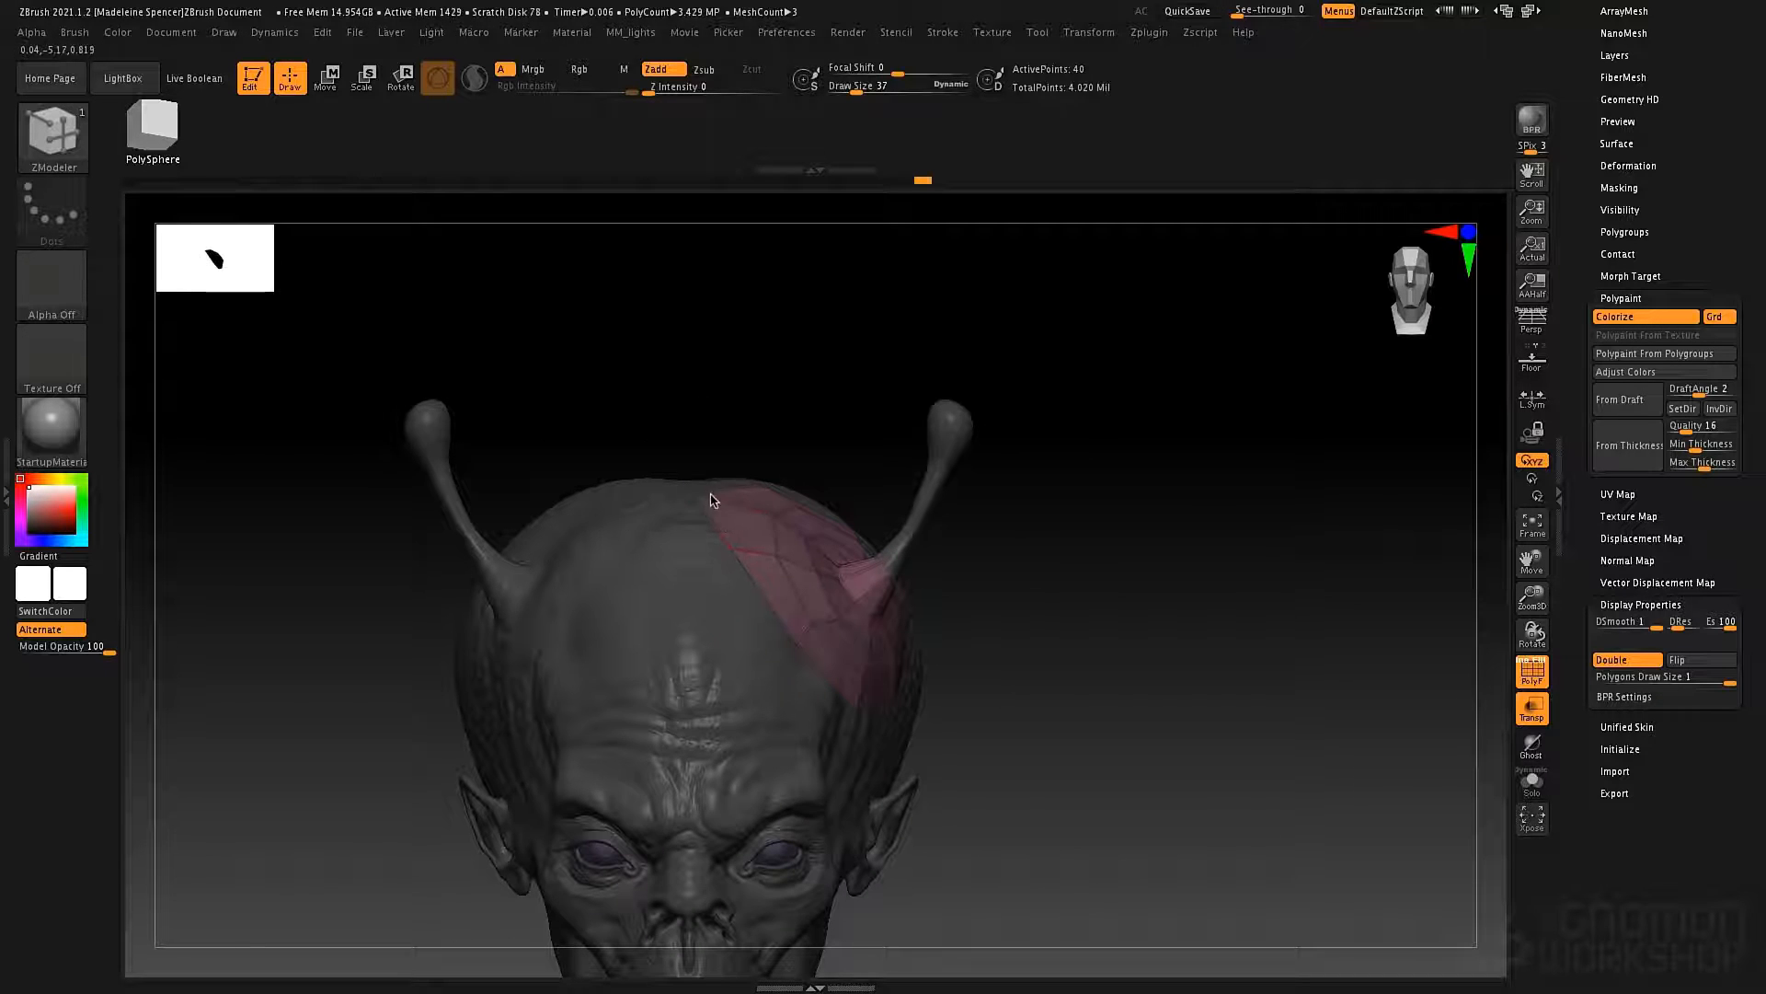
pyautogui.keyDown('ctrl'); pyautogui.moveTo(666, 439); pyautogui.dragTo(690, 509, button='right'); pyautogui.keyUp('ctrl')
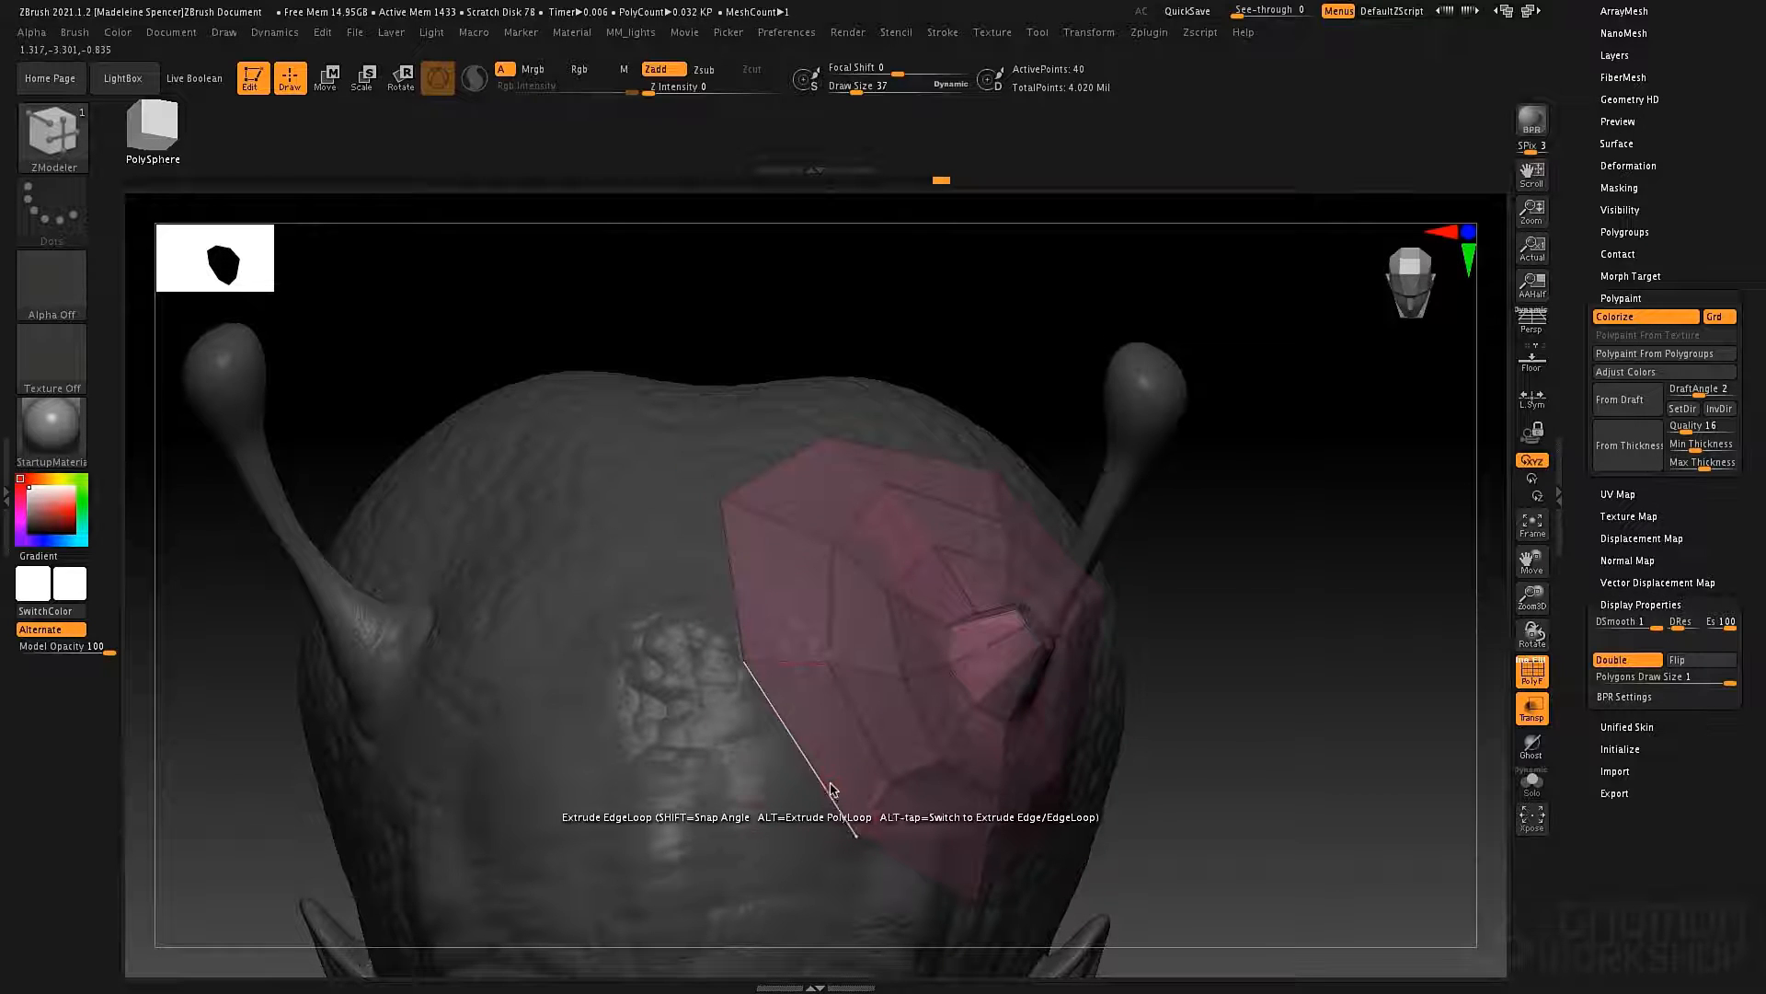
# Switch the extrusion target to Edge/EdgeLoop and extrude the patch's front outer edge across the head's centerline, with its end edge straightened.
pyautogui.moveTo(819, 783); pyautogui.dragTo(554, 777)
pyautogui.press('shift')
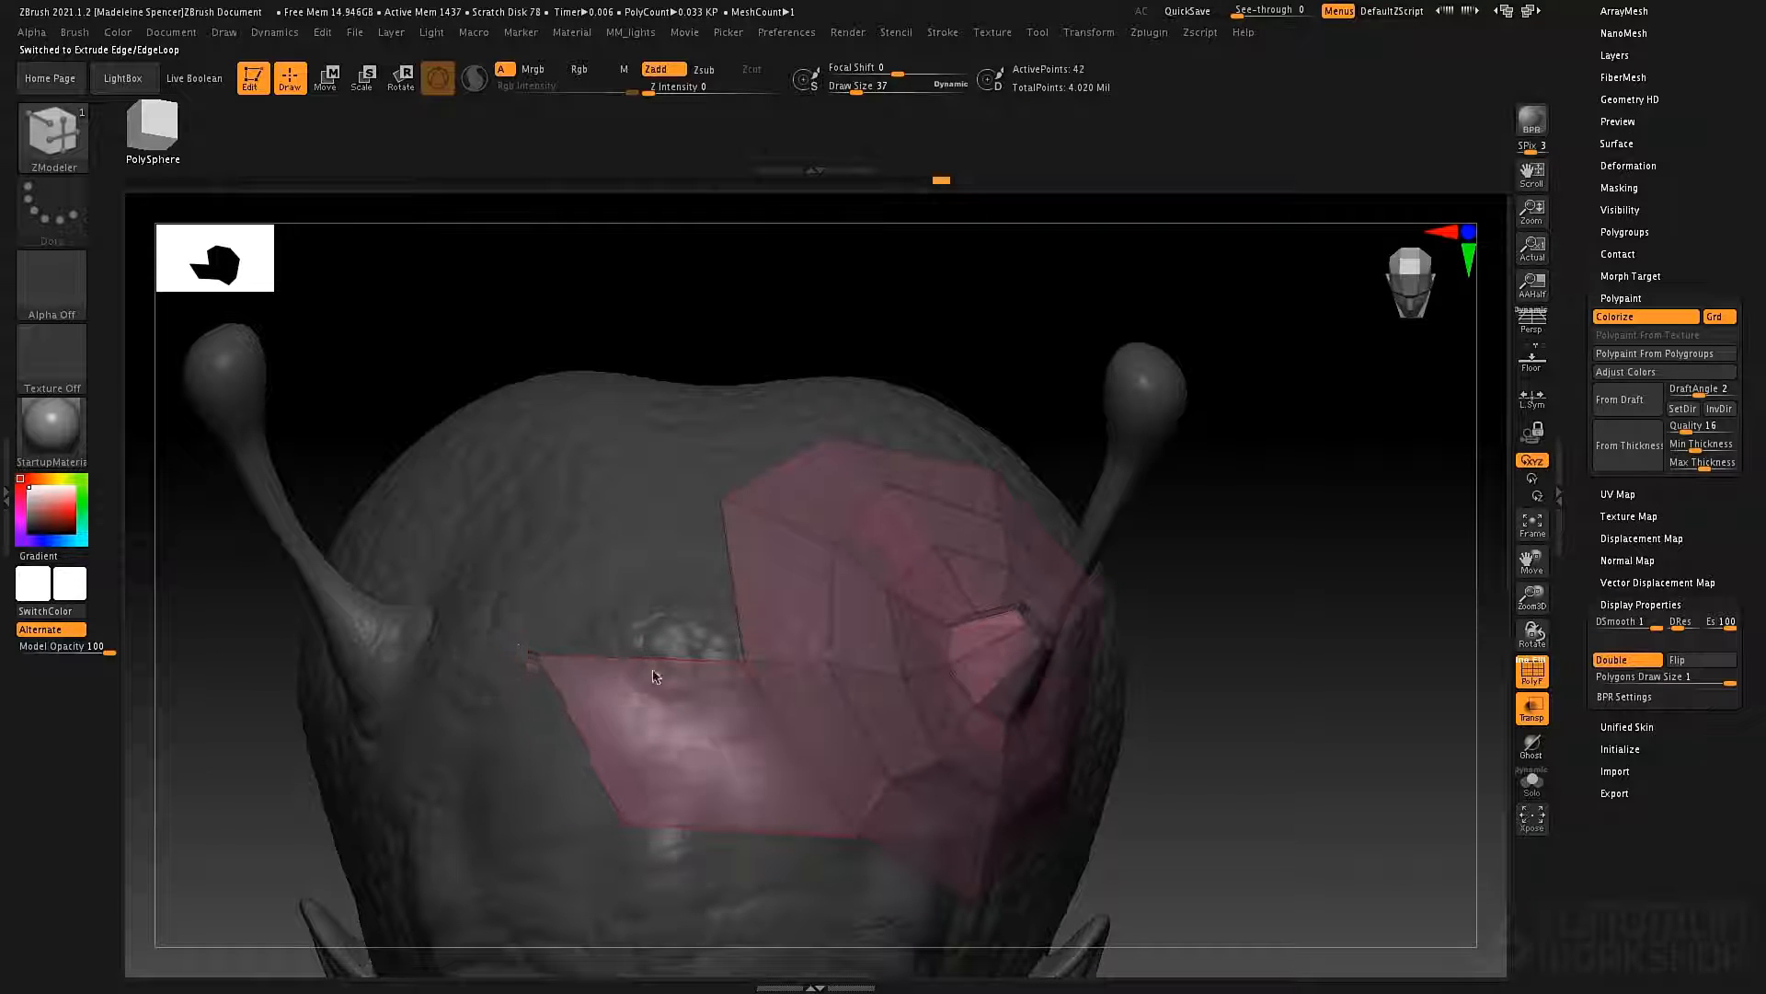
pyautogui.moveTo(618, 829); pyautogui.dragTo(531, 853)
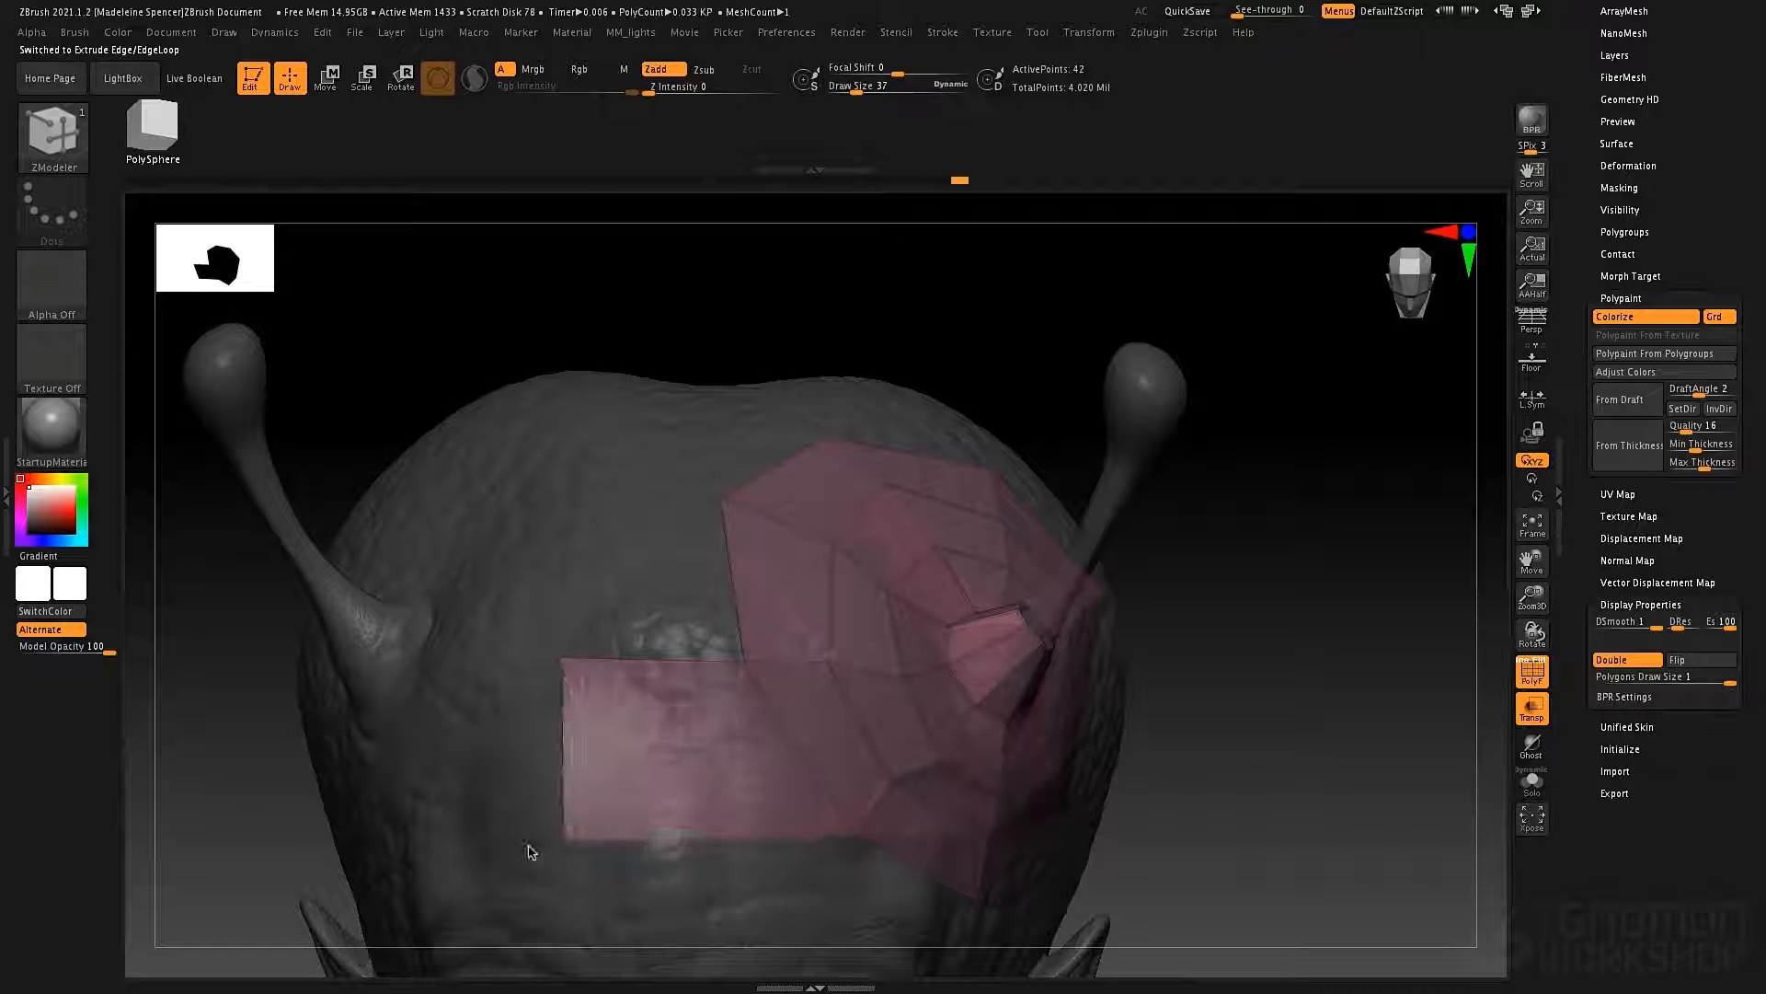
# Extrude the next two outer edges toward the back of the head across the centerline, joining them to the first centre polygon.
pyautogui.moveTo(733, 580); pyautogui.dragTo(541, 581)
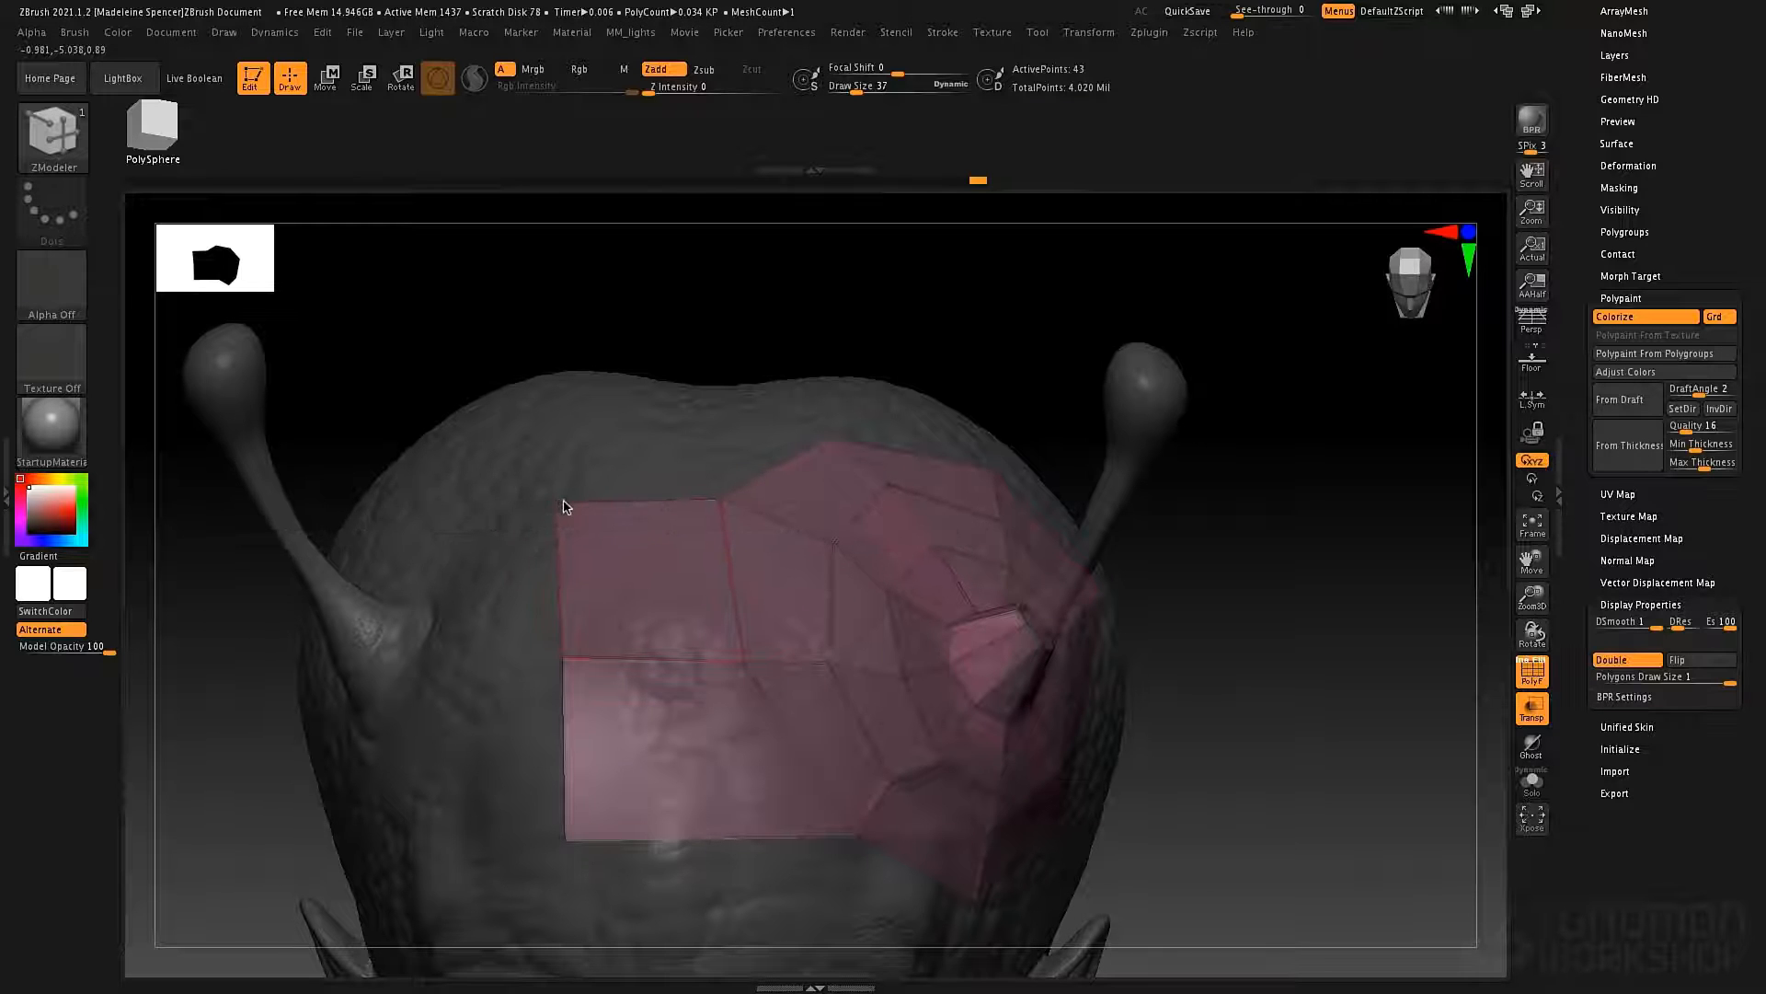
pyautogui.moveTo(769, 465); pyautogui.dragTo(787, 507, button='right')
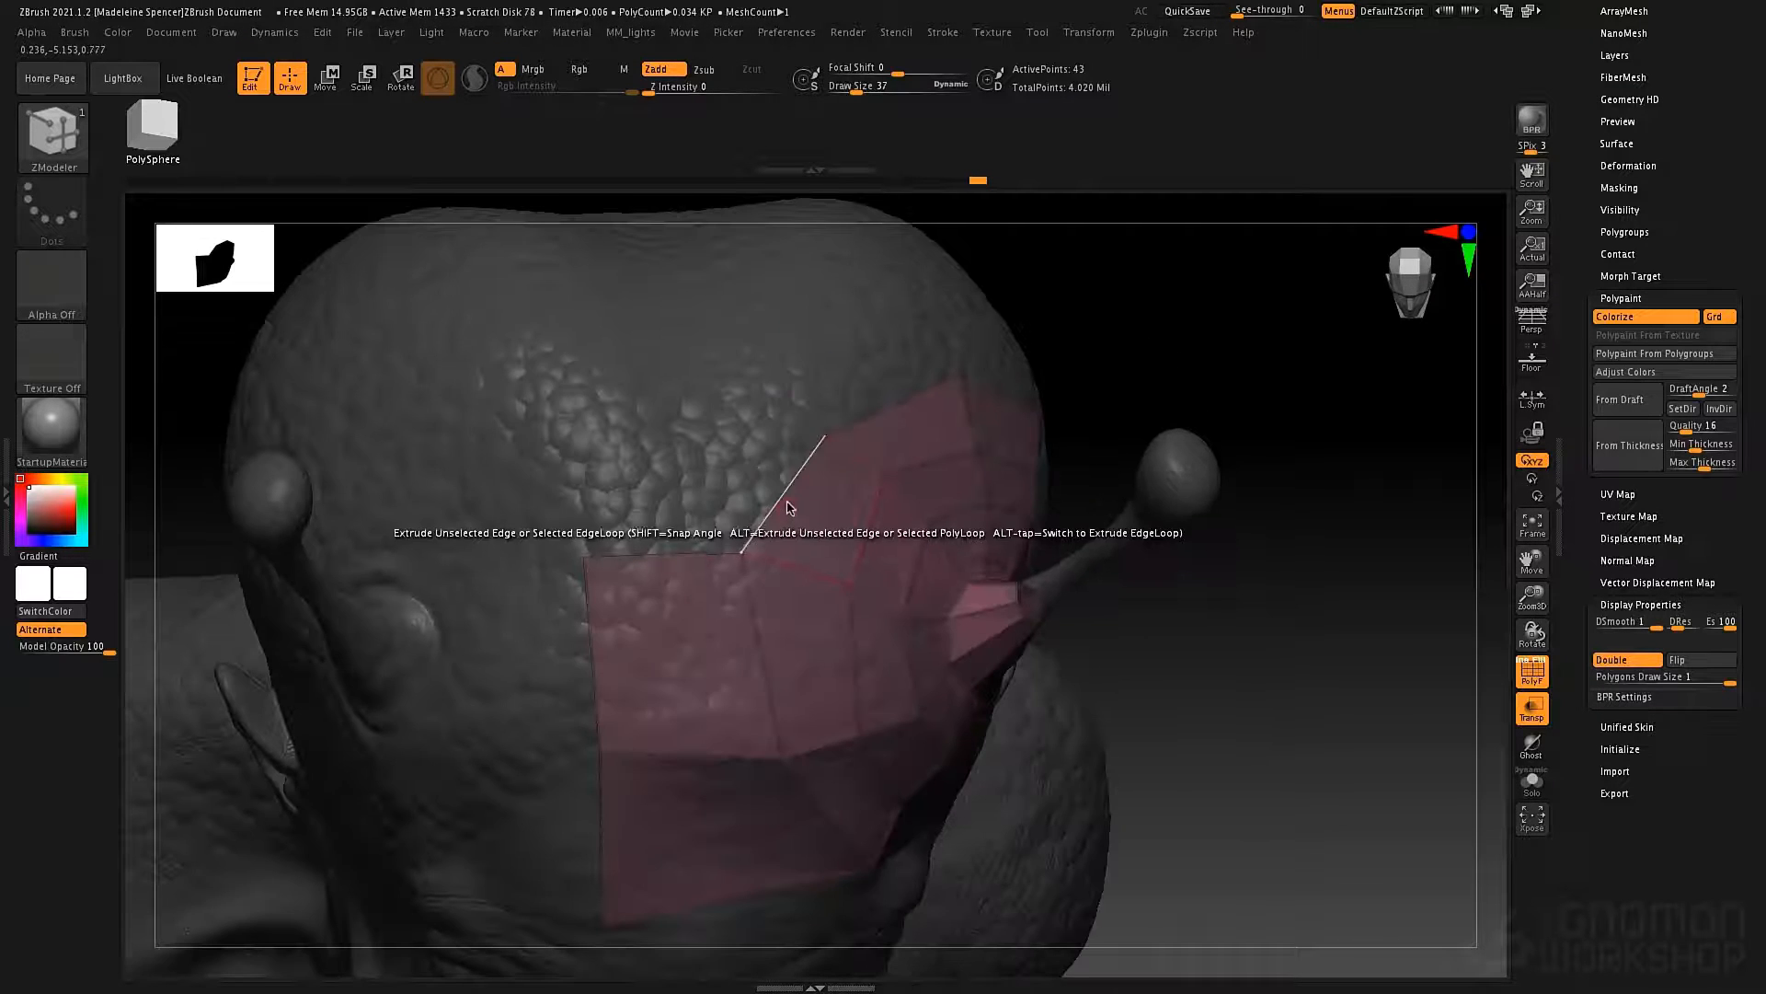
pyautogui.moveTo(787, 507); pyautogui.dragTo(623, 517)
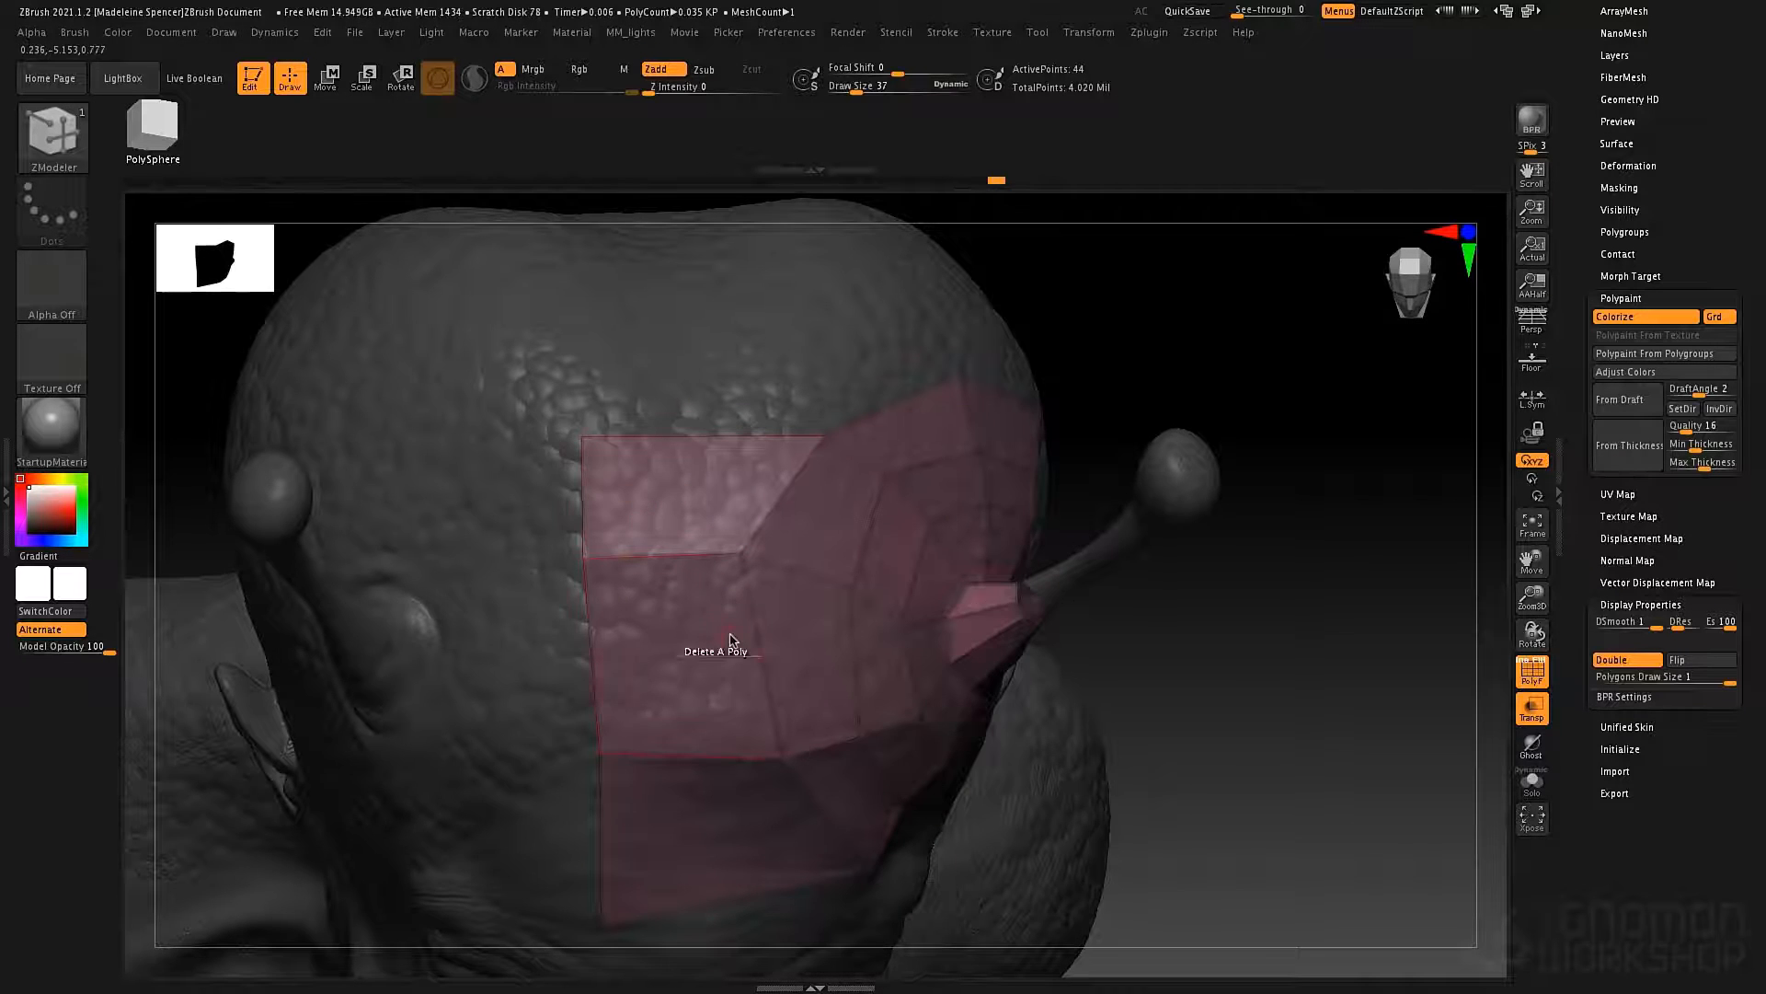
pyautogui.moveTo(731, 639); pyautogui.dragTo(883, 596, button='right')
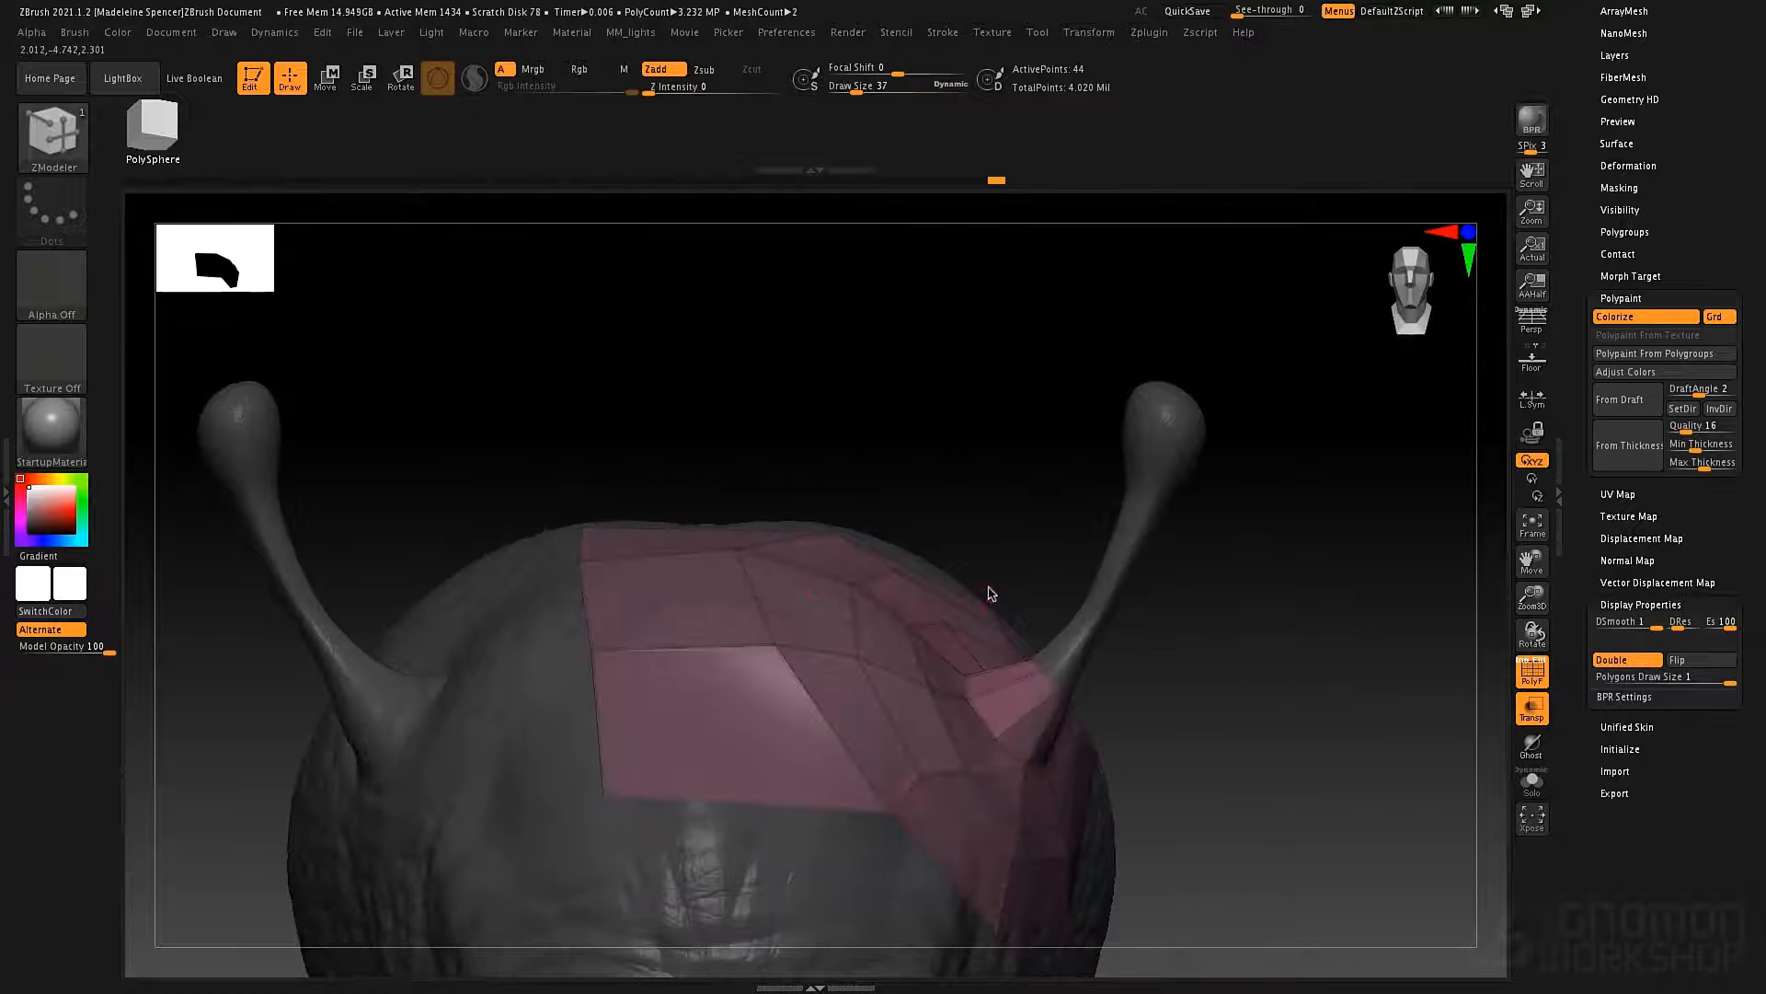
# Try Mirror And Weld on the patch to copy it to the other half of the head, and undo it.
pyautogui.keyDown('ctrl'); pyautogui.moveTo(983, 523); pyautogui.dragTo(996, 573, button='right'); pyautogui.keyUp('ctrl')
pyautogui.moveTo(1576, 297); pyautogui.dragTo(1569, 464)
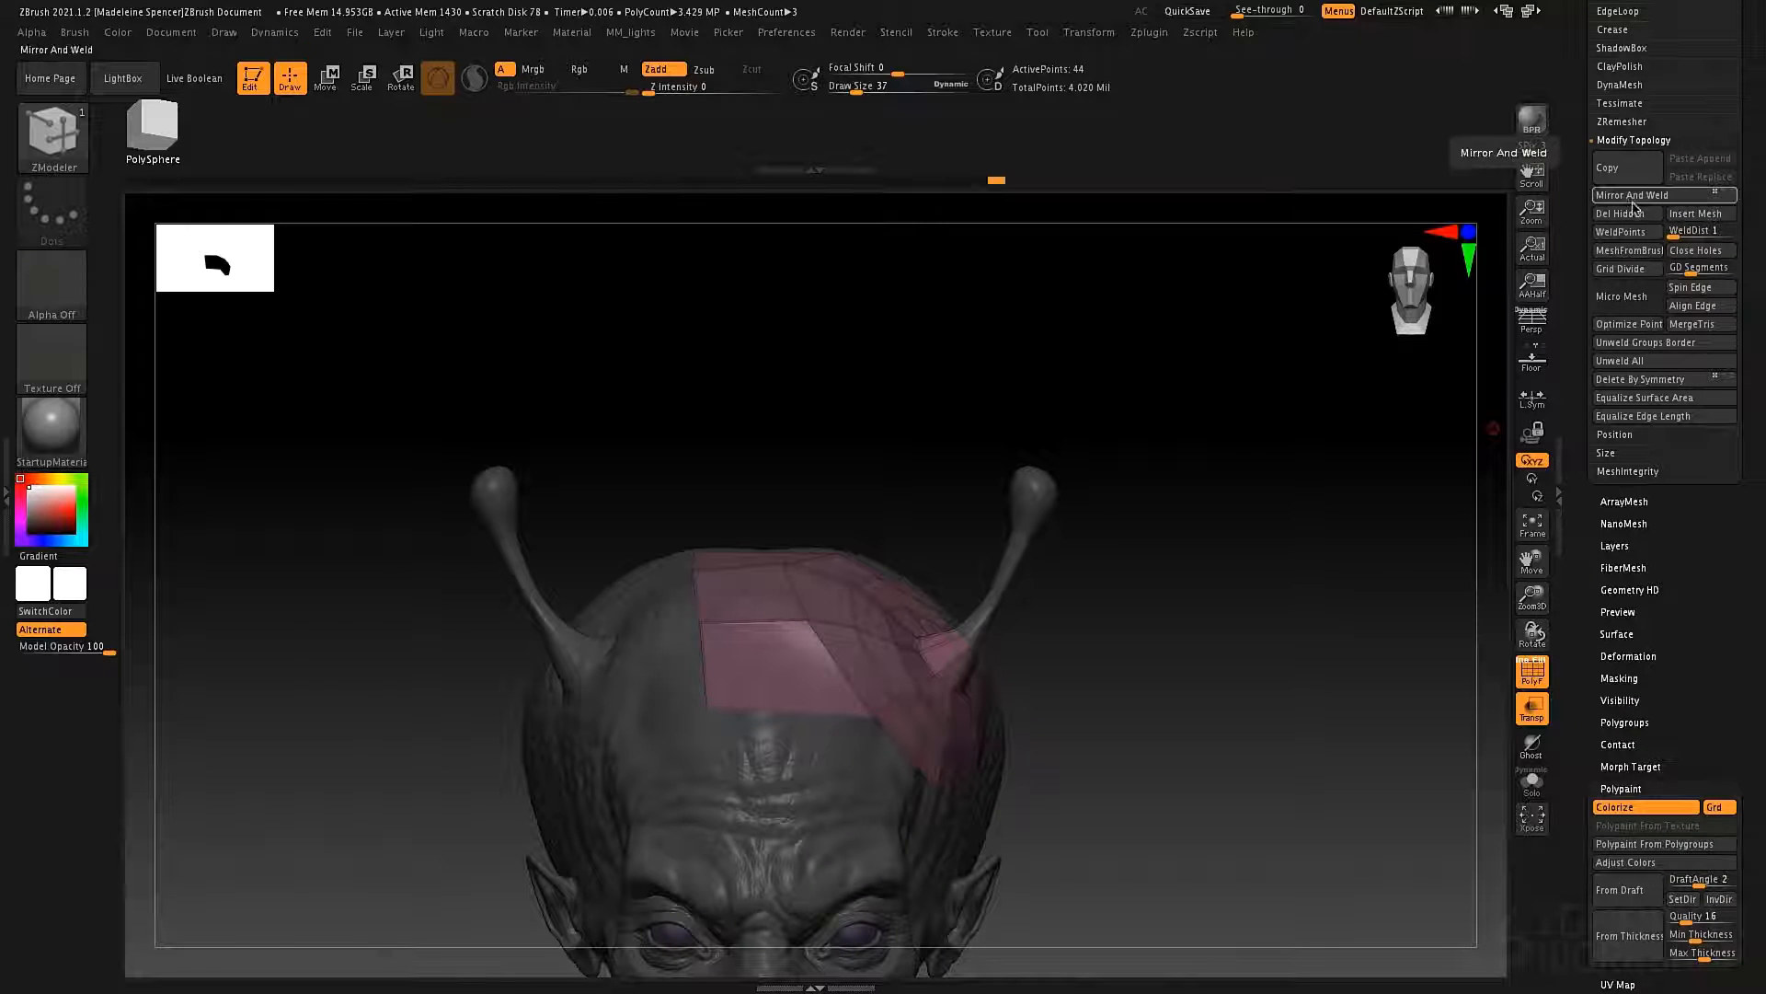
pyautogui.click(1609, 196)
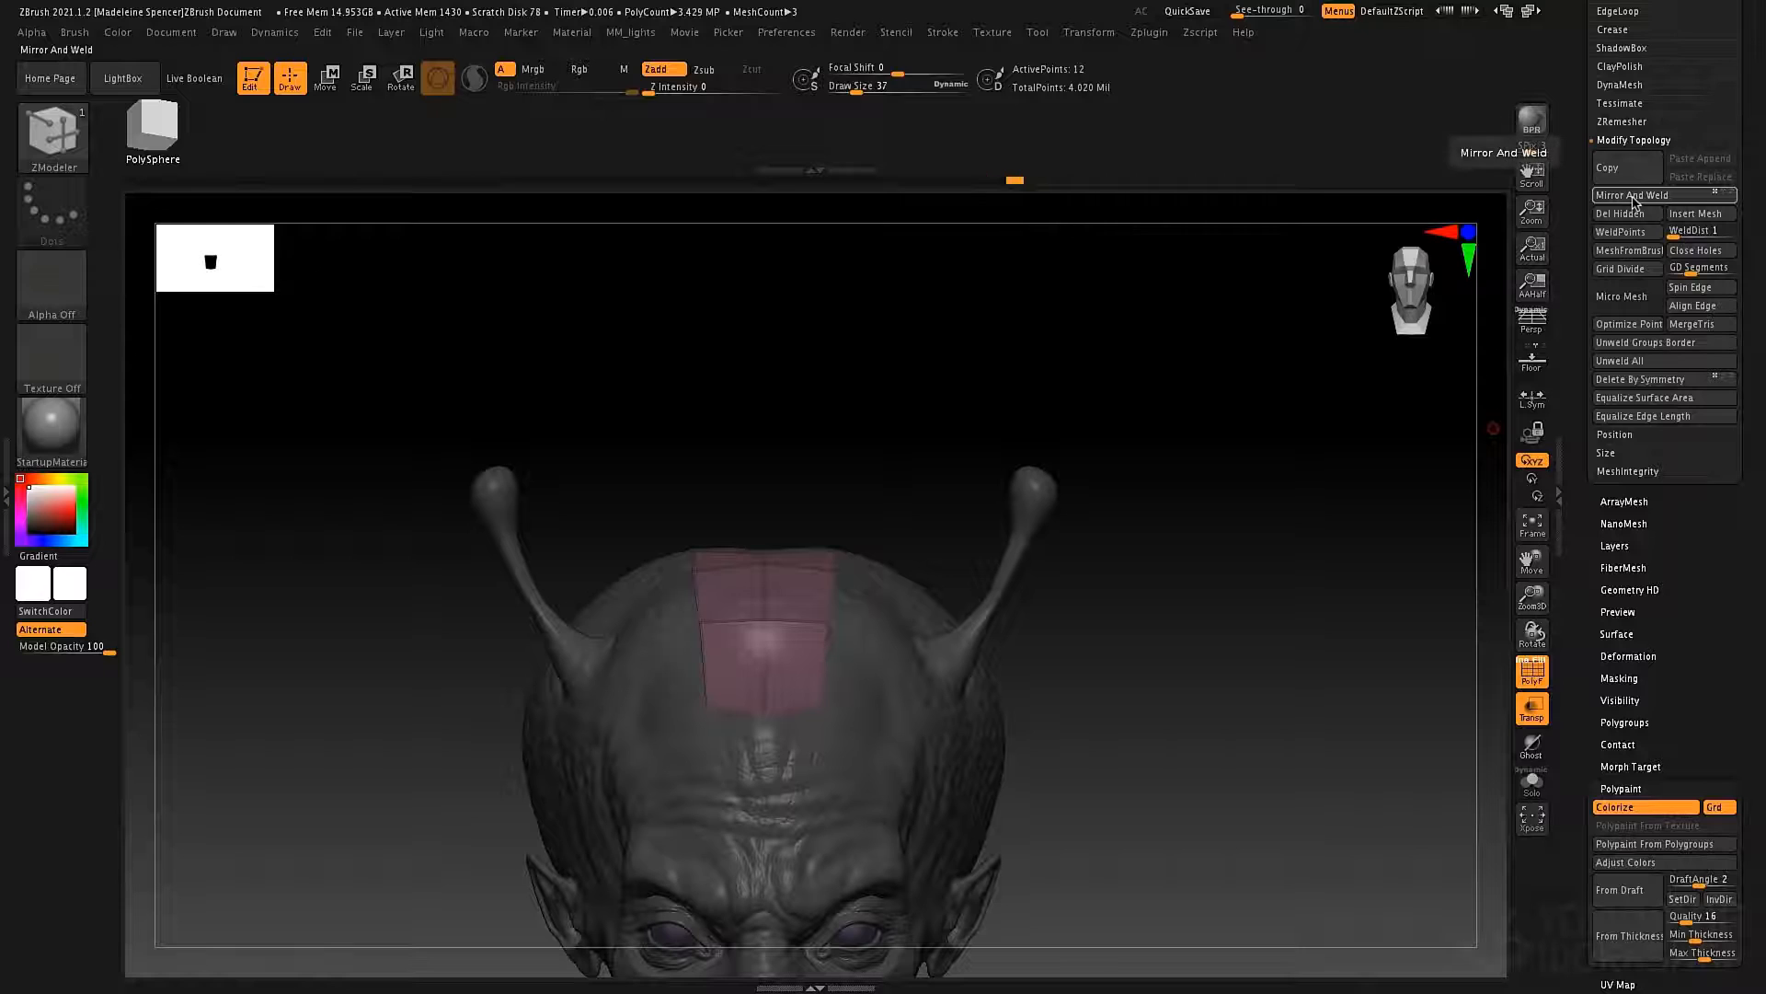
pyautogui.hotkey('ctrl', 'z')
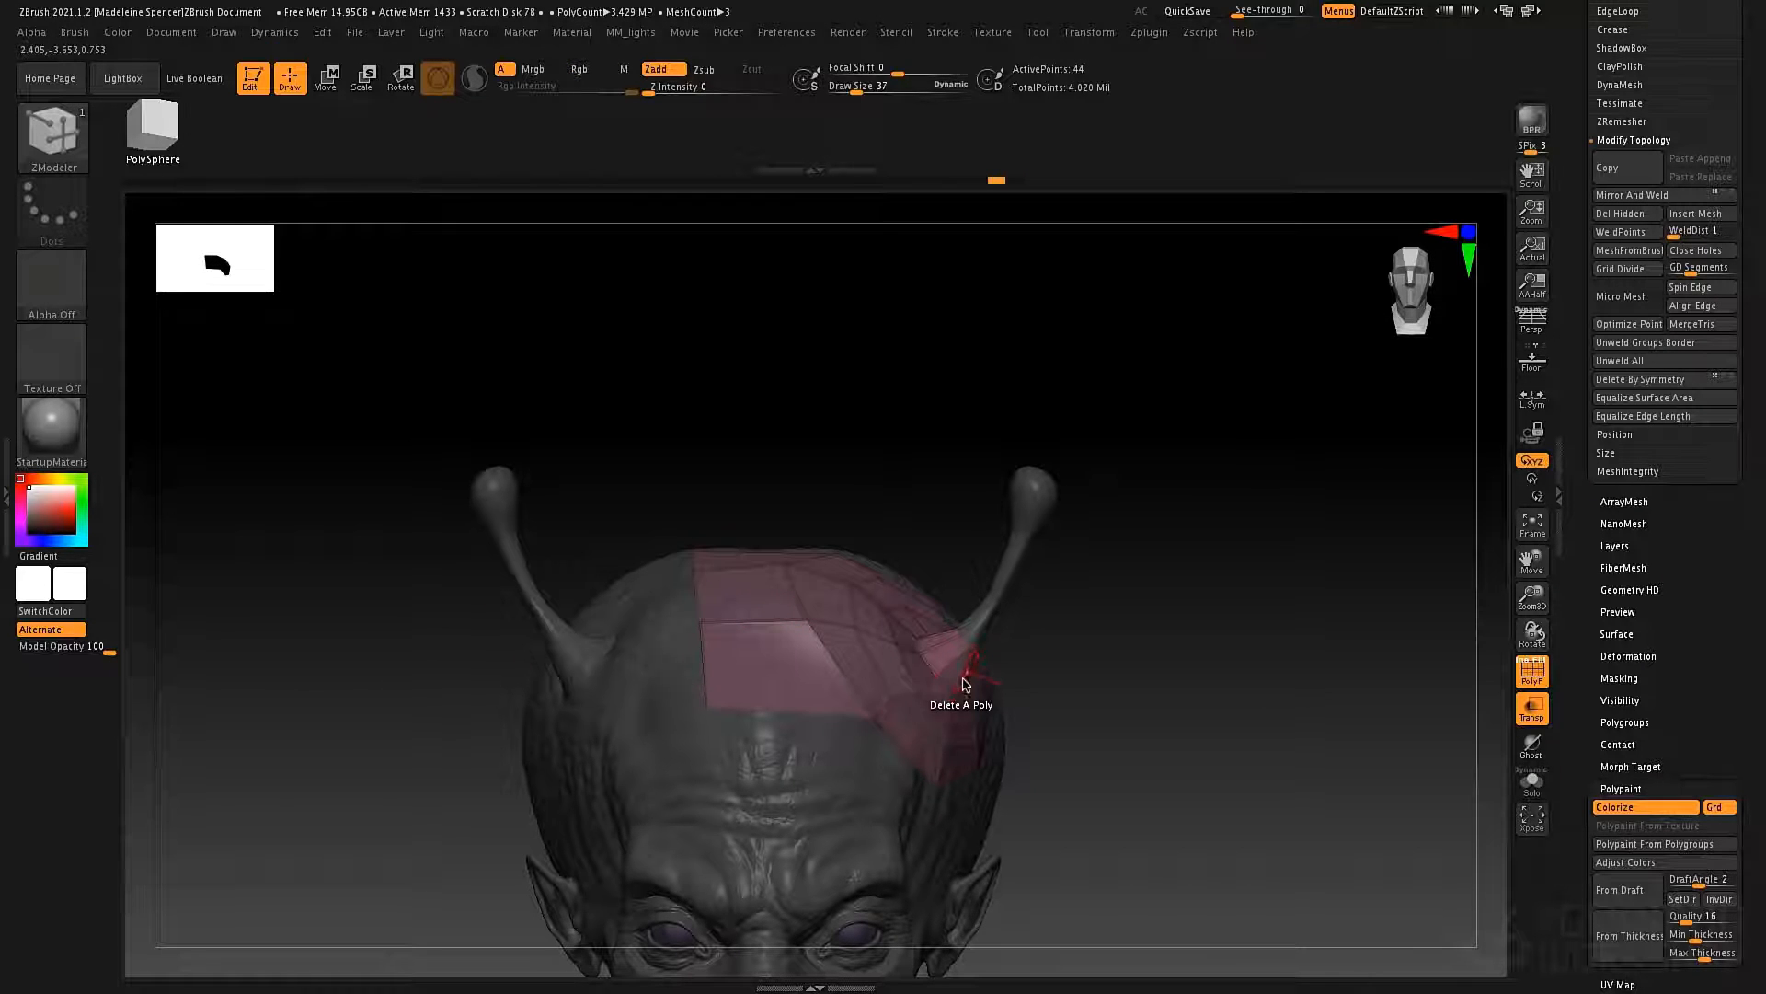
pyautogui.click(1636, 196)
pyautogui.hotkey('ctrl', 'z')
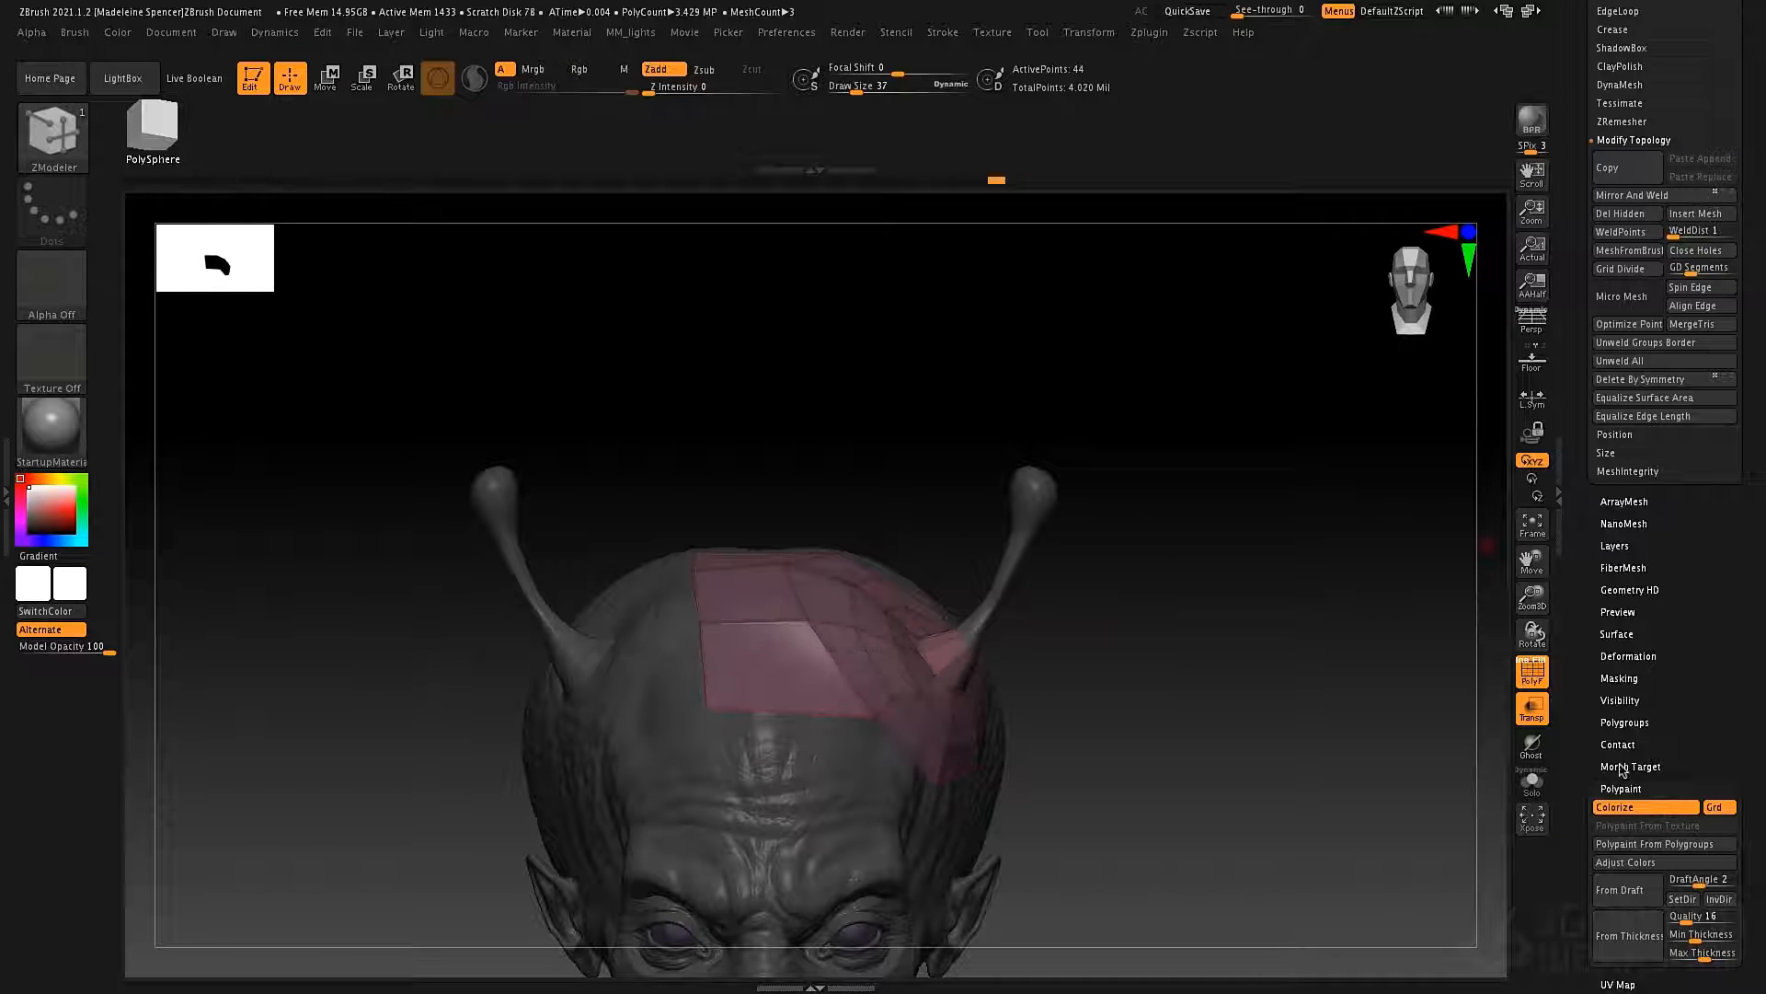
# Flip the patch to the other side of the head with the Mirror deformation.
pyautogui.scroll(-2, 1610, 736)
pyautogui.click(1629, 605)
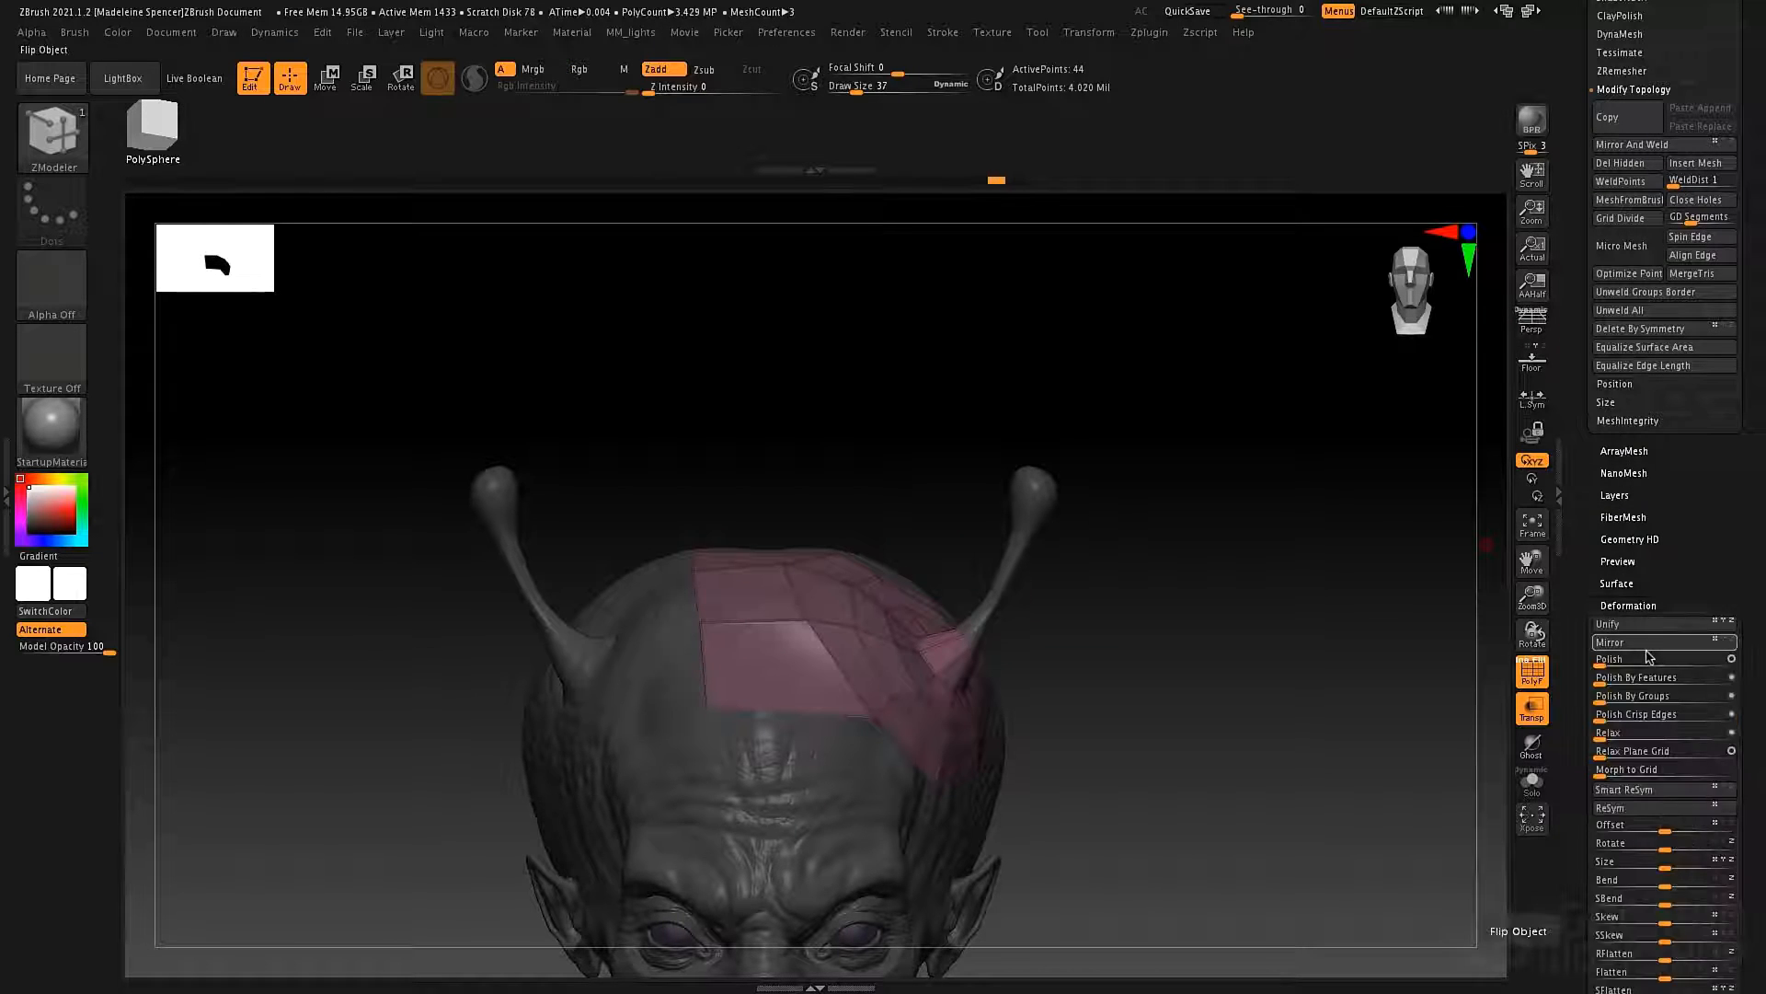
pyautogui.click(1647, 643)
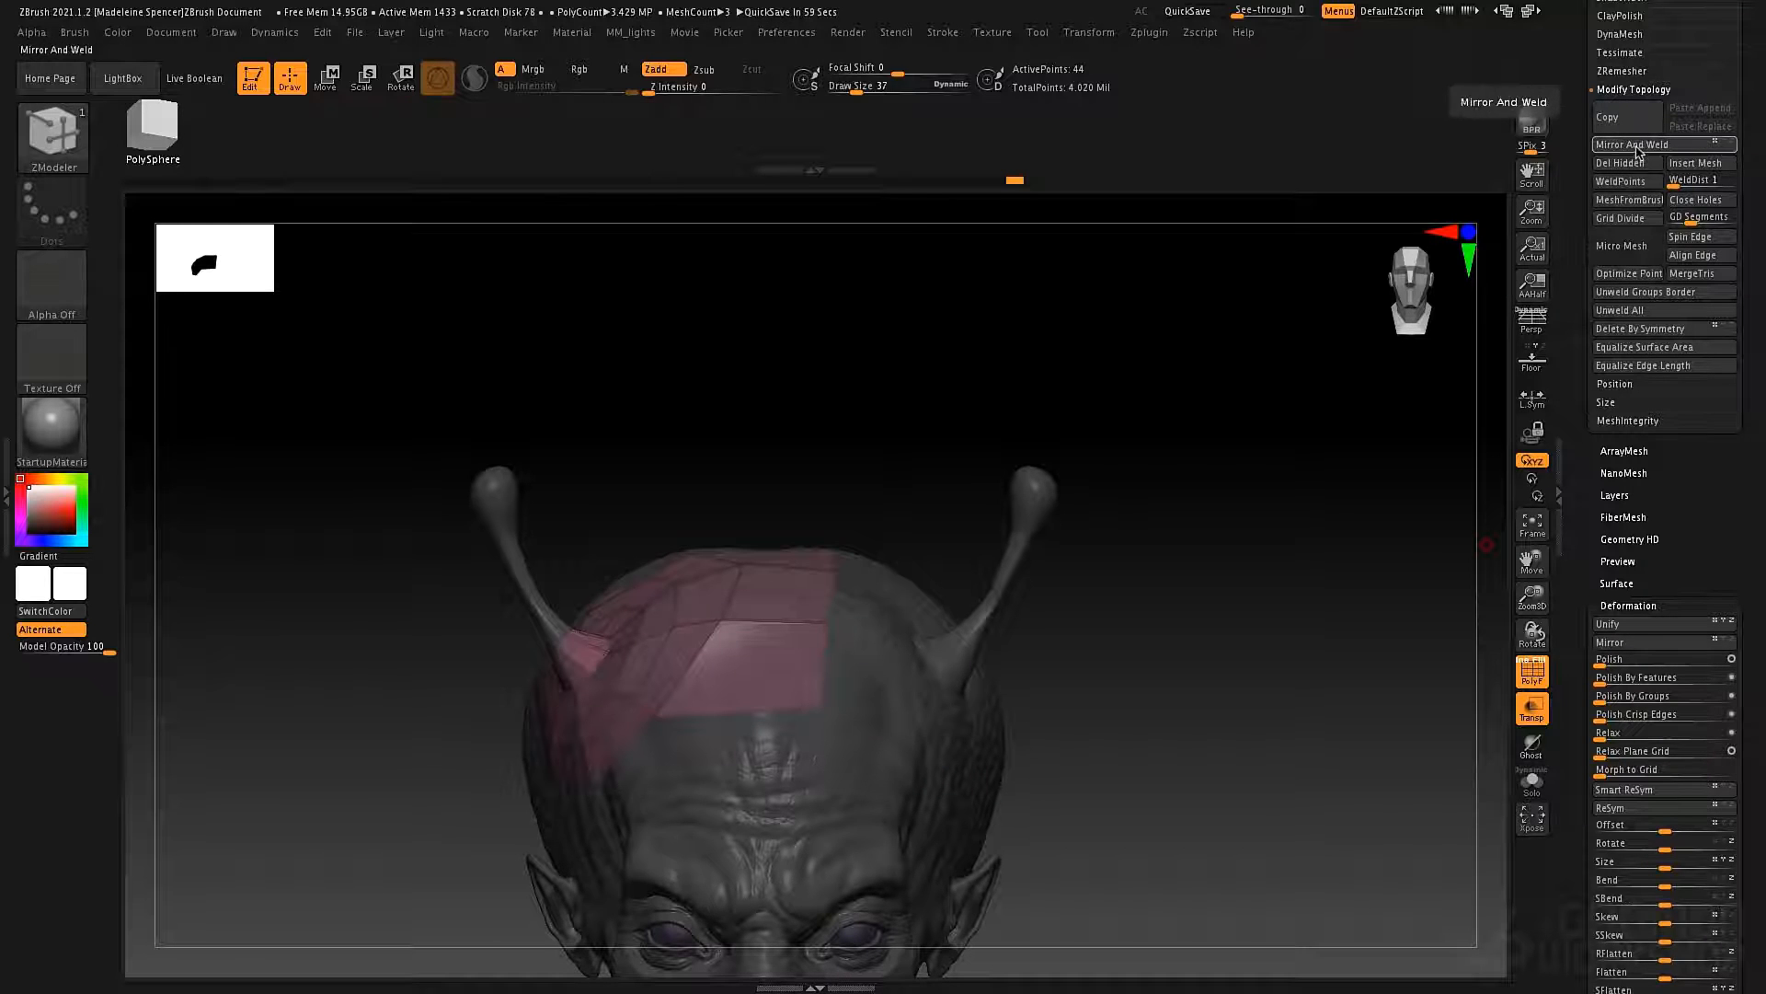
# Copy the patch to the other half of the head with Mirror And Weld and extrude its front centre edges down the forehead.
pyautogui.click(1637, 147)
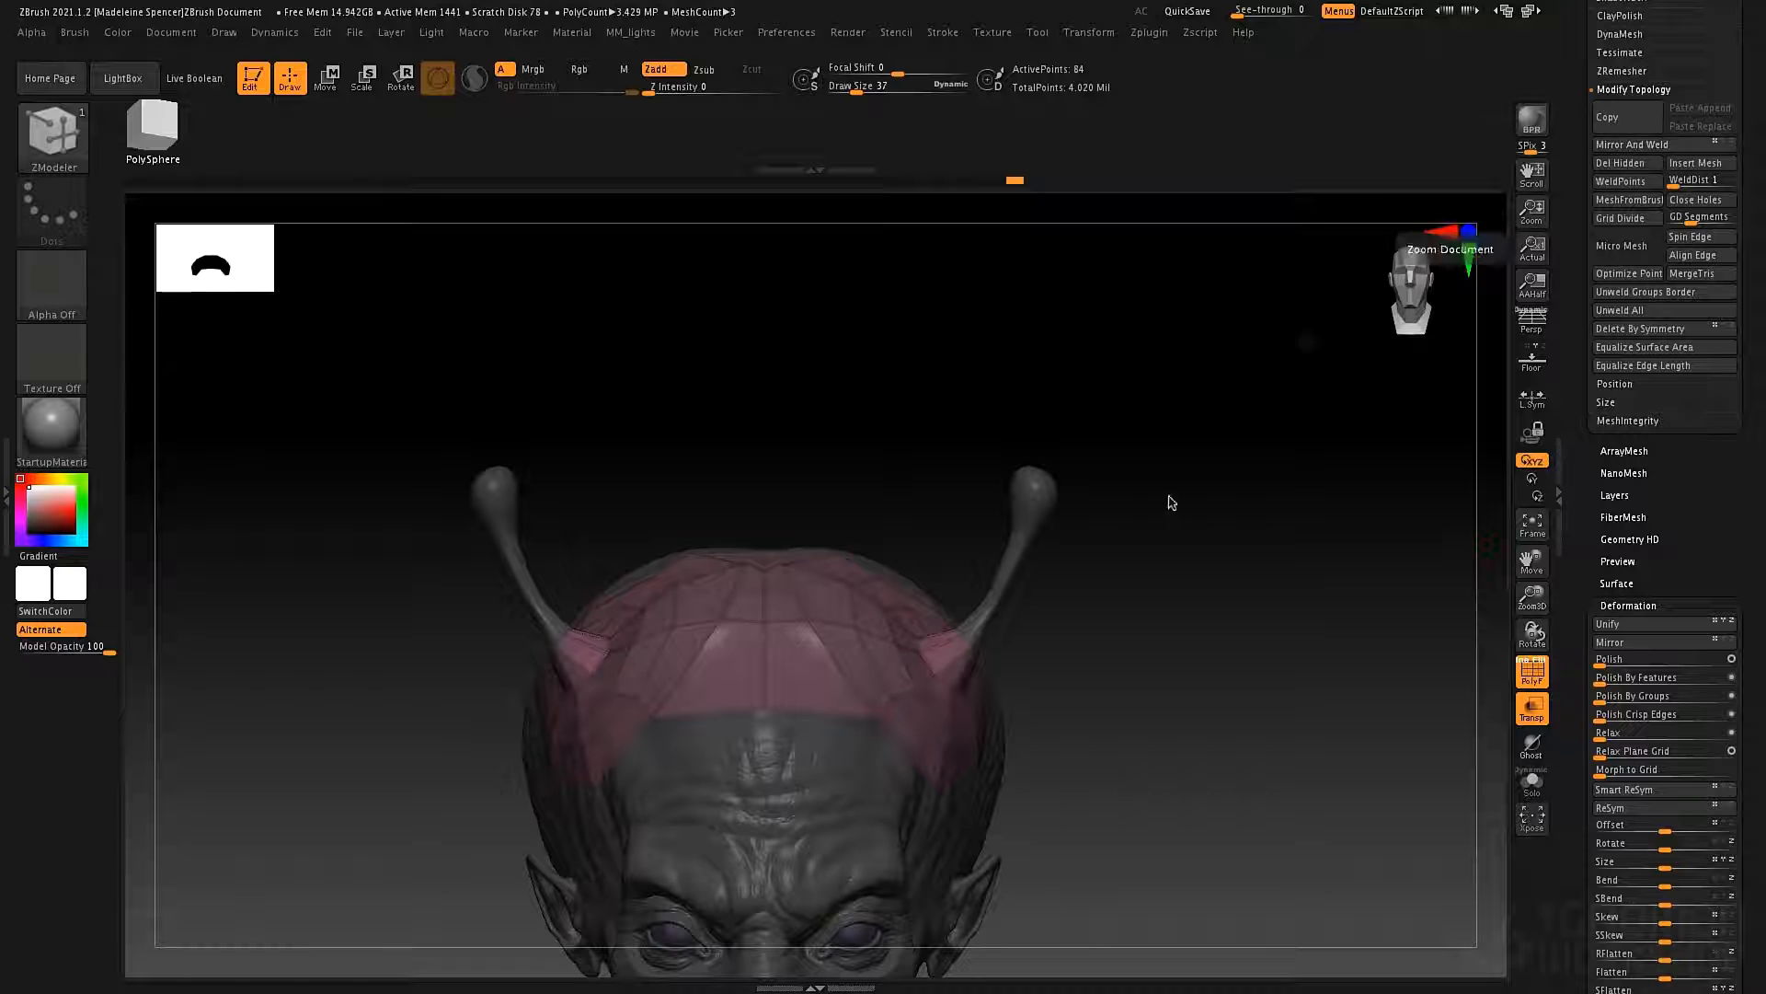
pyautogui.keyDown('ctrl'); pyautogui.moveTo(868, 566); pyautogui.dragTo(823, 391, button='right'); pyautogui.keyUp('ctrl')
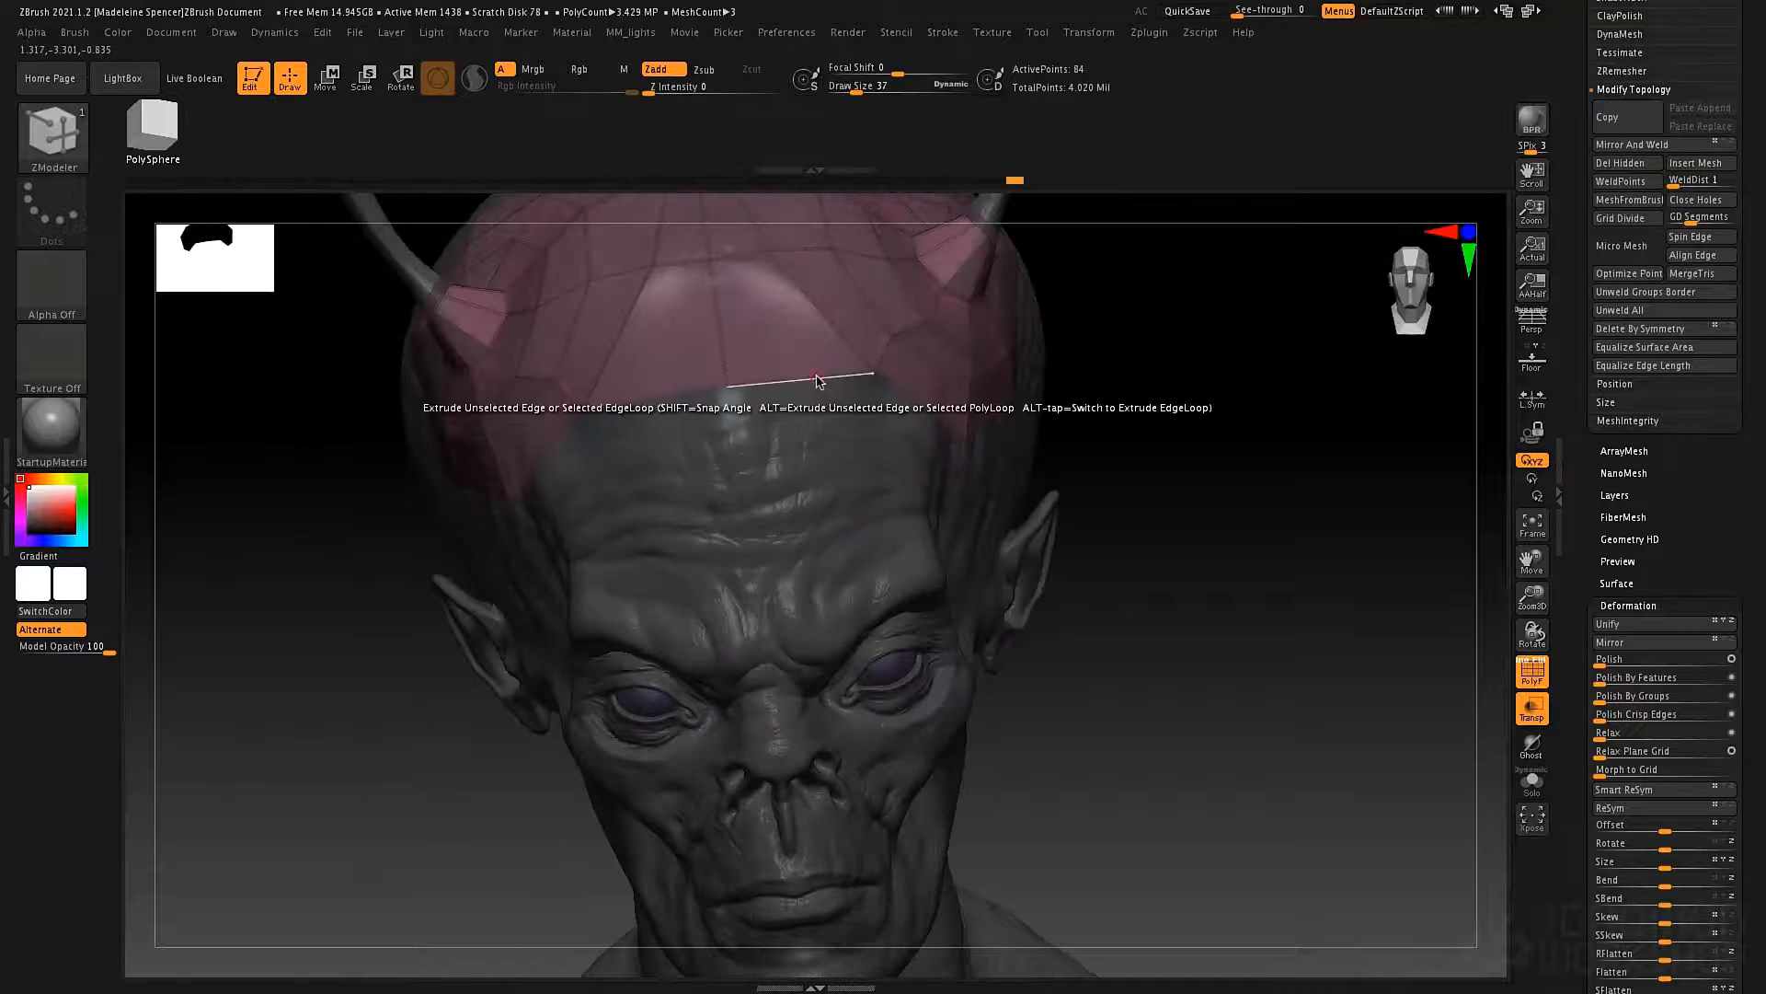
pyautogui.moveTo(817, 379); pyautogui.dragTo(848, 504)
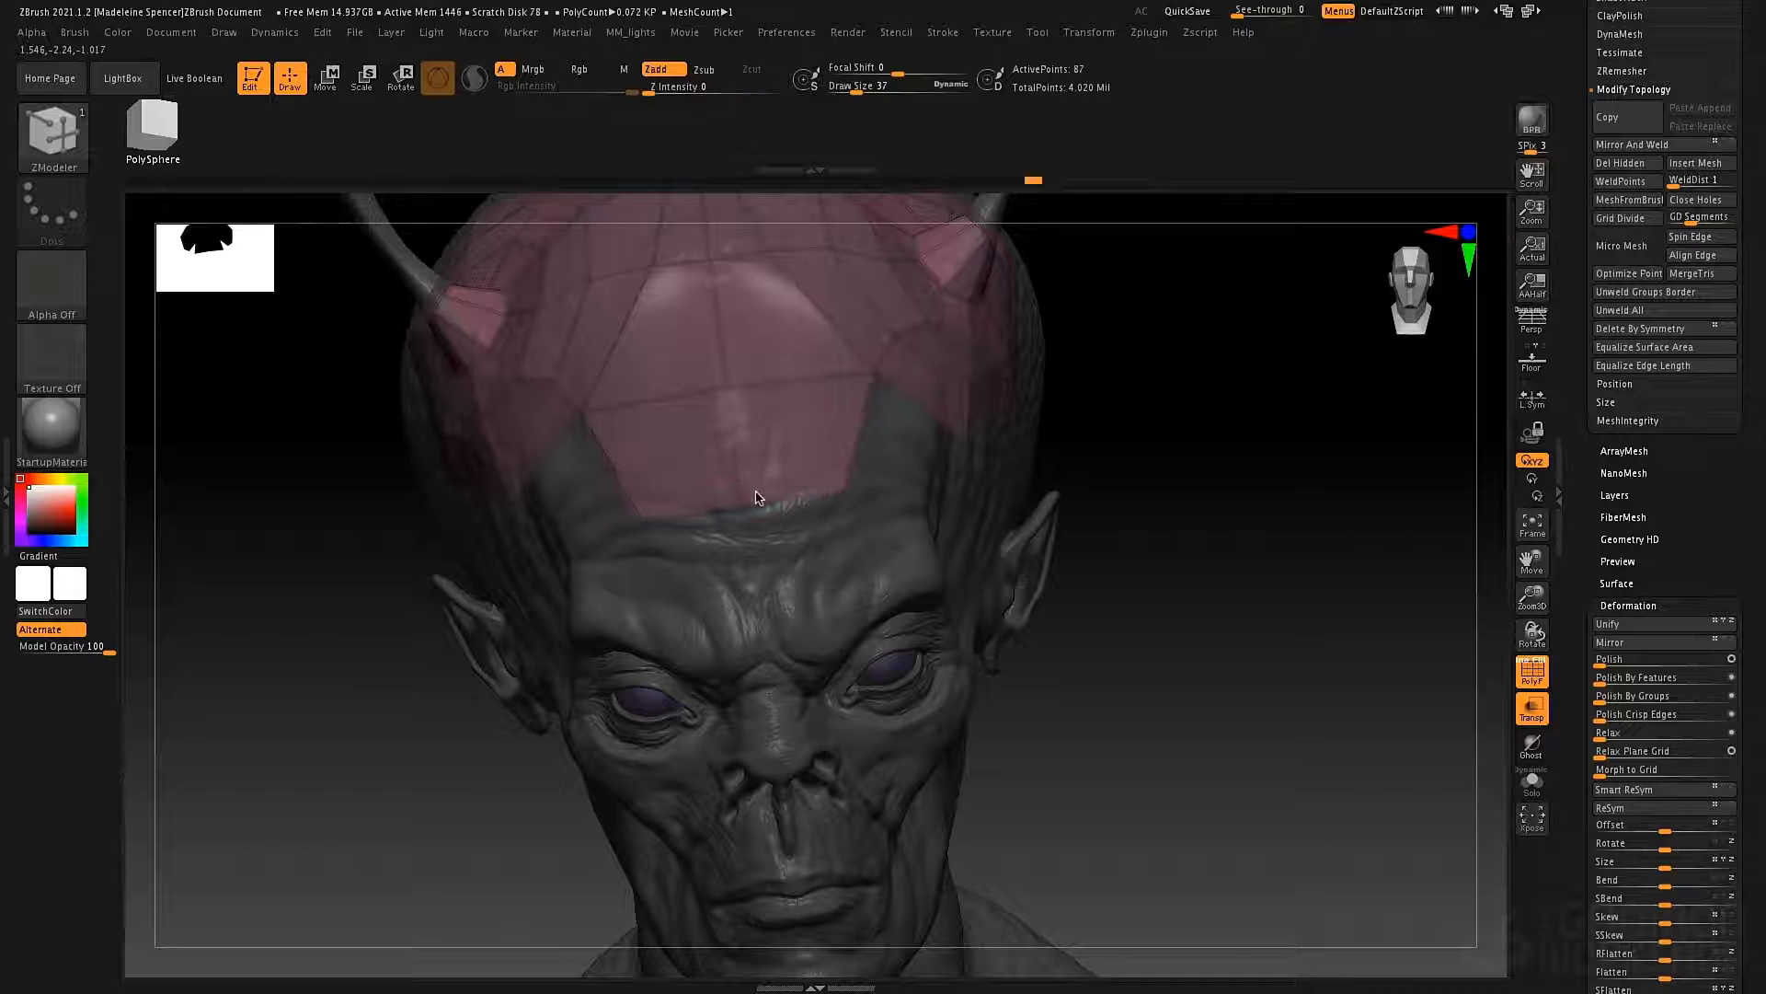
# Fill the gap between the forehead polygons and the temple by extruding an edge, and raise the new polygon's lower corner above the brow.
pyautogui.moveTo(909, 462); pyautogui.dragTo(915, 421, button='right')
pyautogui.moveTo(925, 415); pyautogui.dragTo(893, 493)
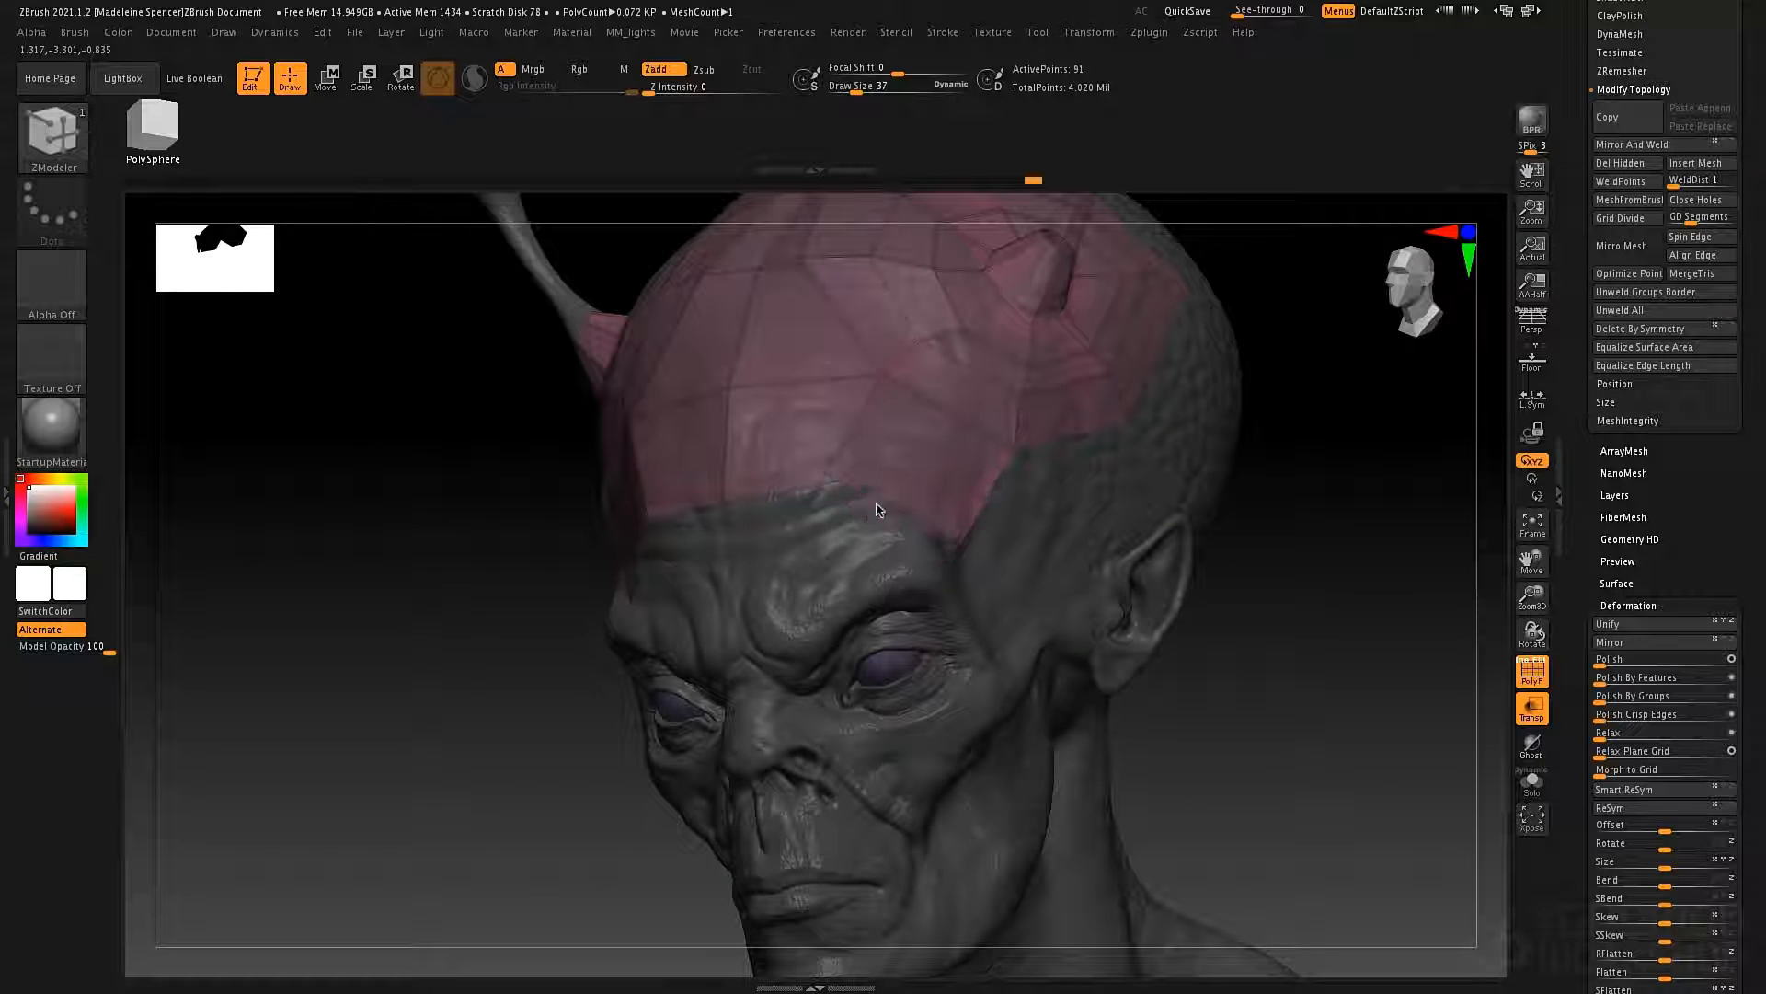
pyautogui.moveTo(937, 520); pyautogui.dragTo(912, 554, button='right')
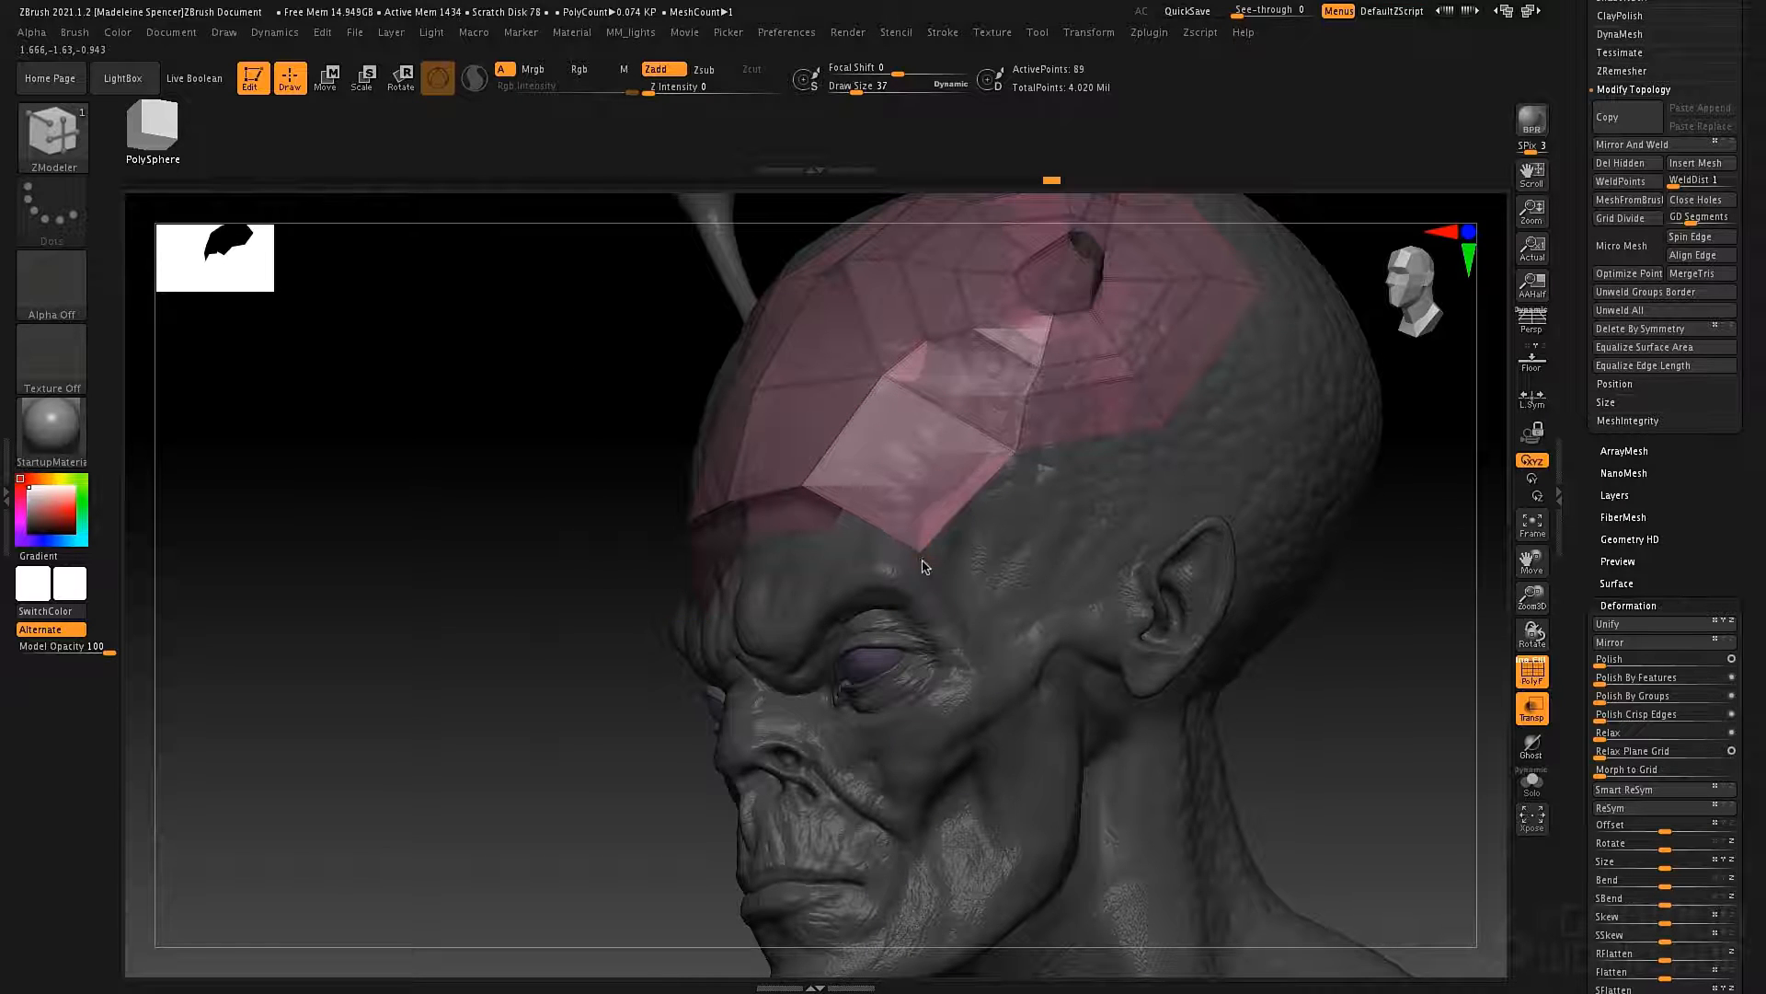
pyautogui.moveTo(924, 566)
pyautogui.mouseDown()
pyautogui.moveTo(925, 471)
pyautogui.moveTo(922, 518)
pyautogui.mouseUp()
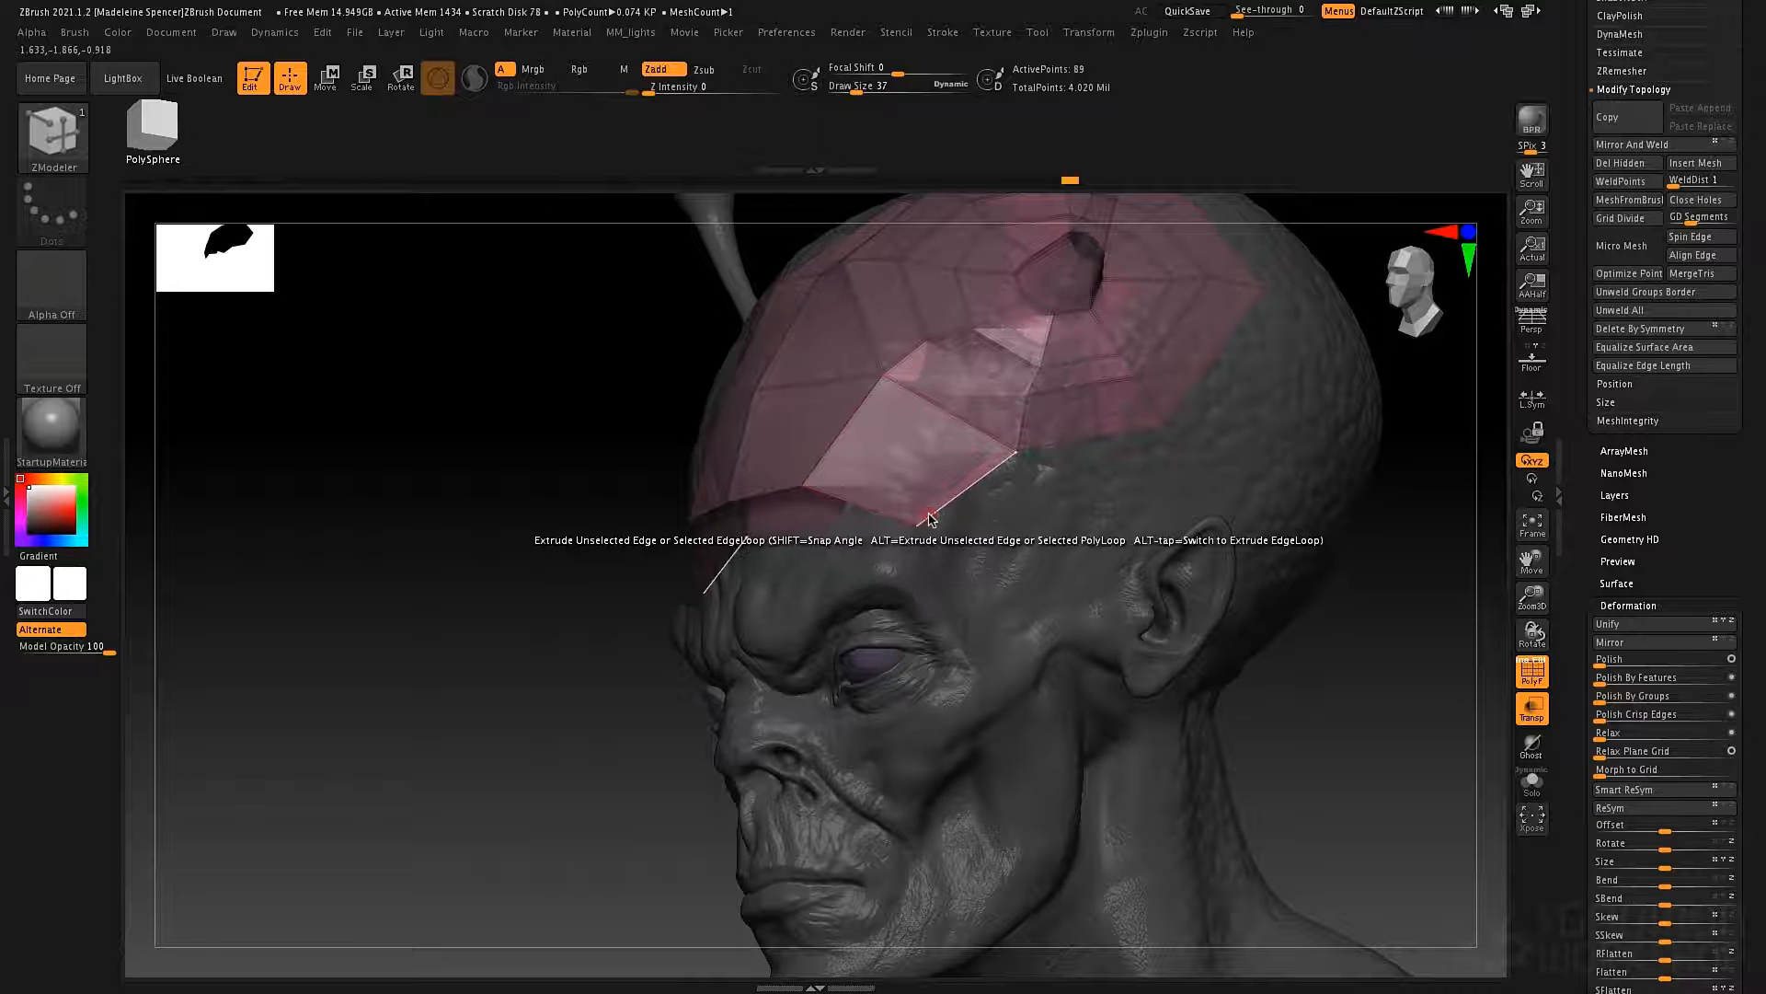
# With Force Symmetrical active in the edge extrude options, extrude the patch's lower edges down the temple and toward the top of the ear.
pyautogui.press('space')
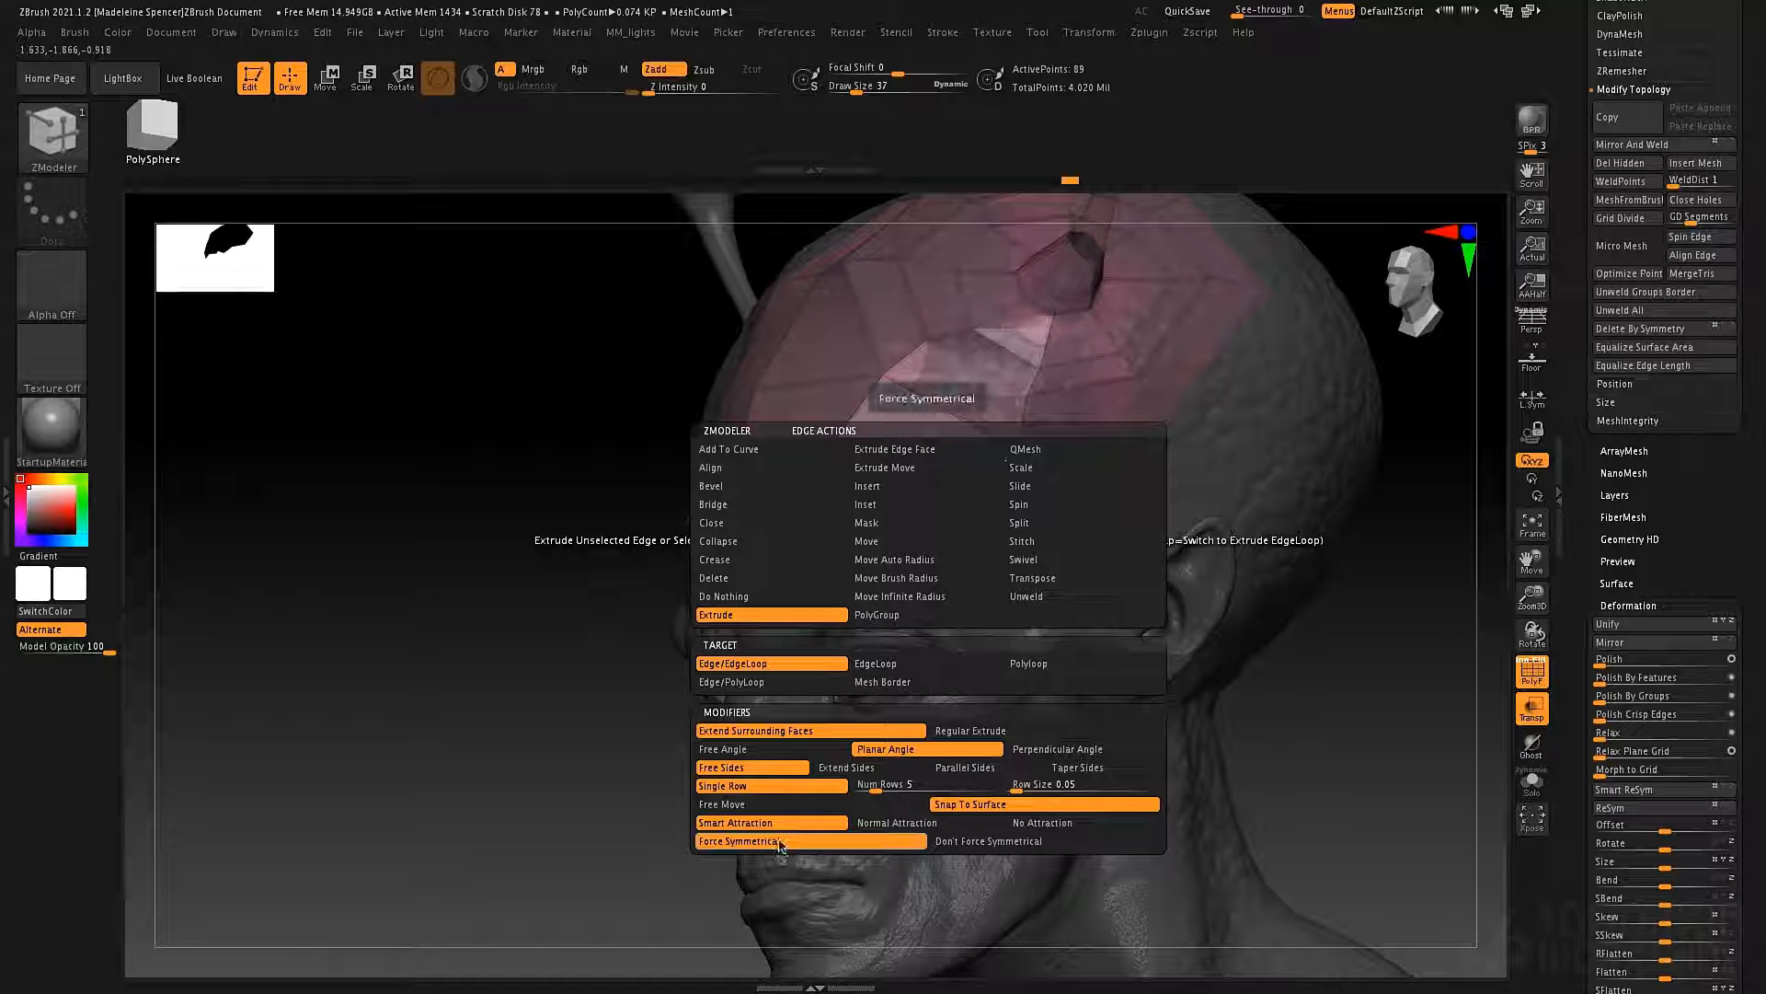
pyautogui.moveTo(447, 641); pyautogui.dragTo(727, 669)
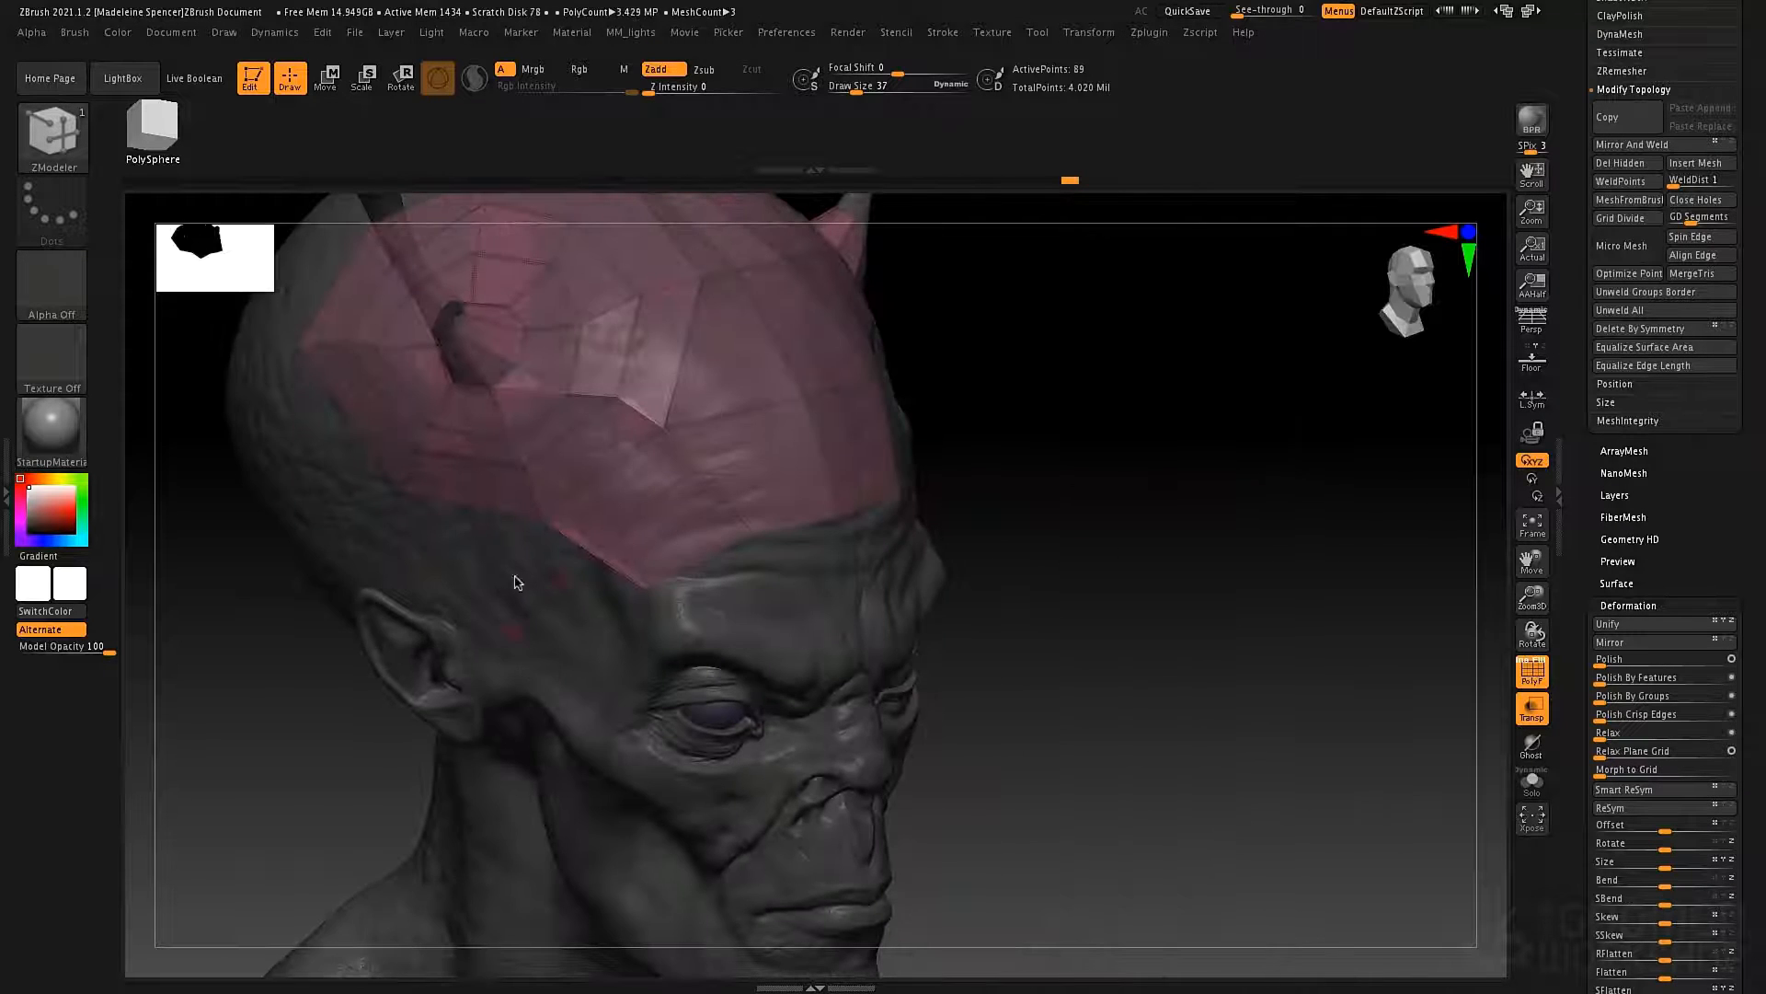
pyautogui.moveTo(563, 598); pyautogui.dragTo(840, 564)
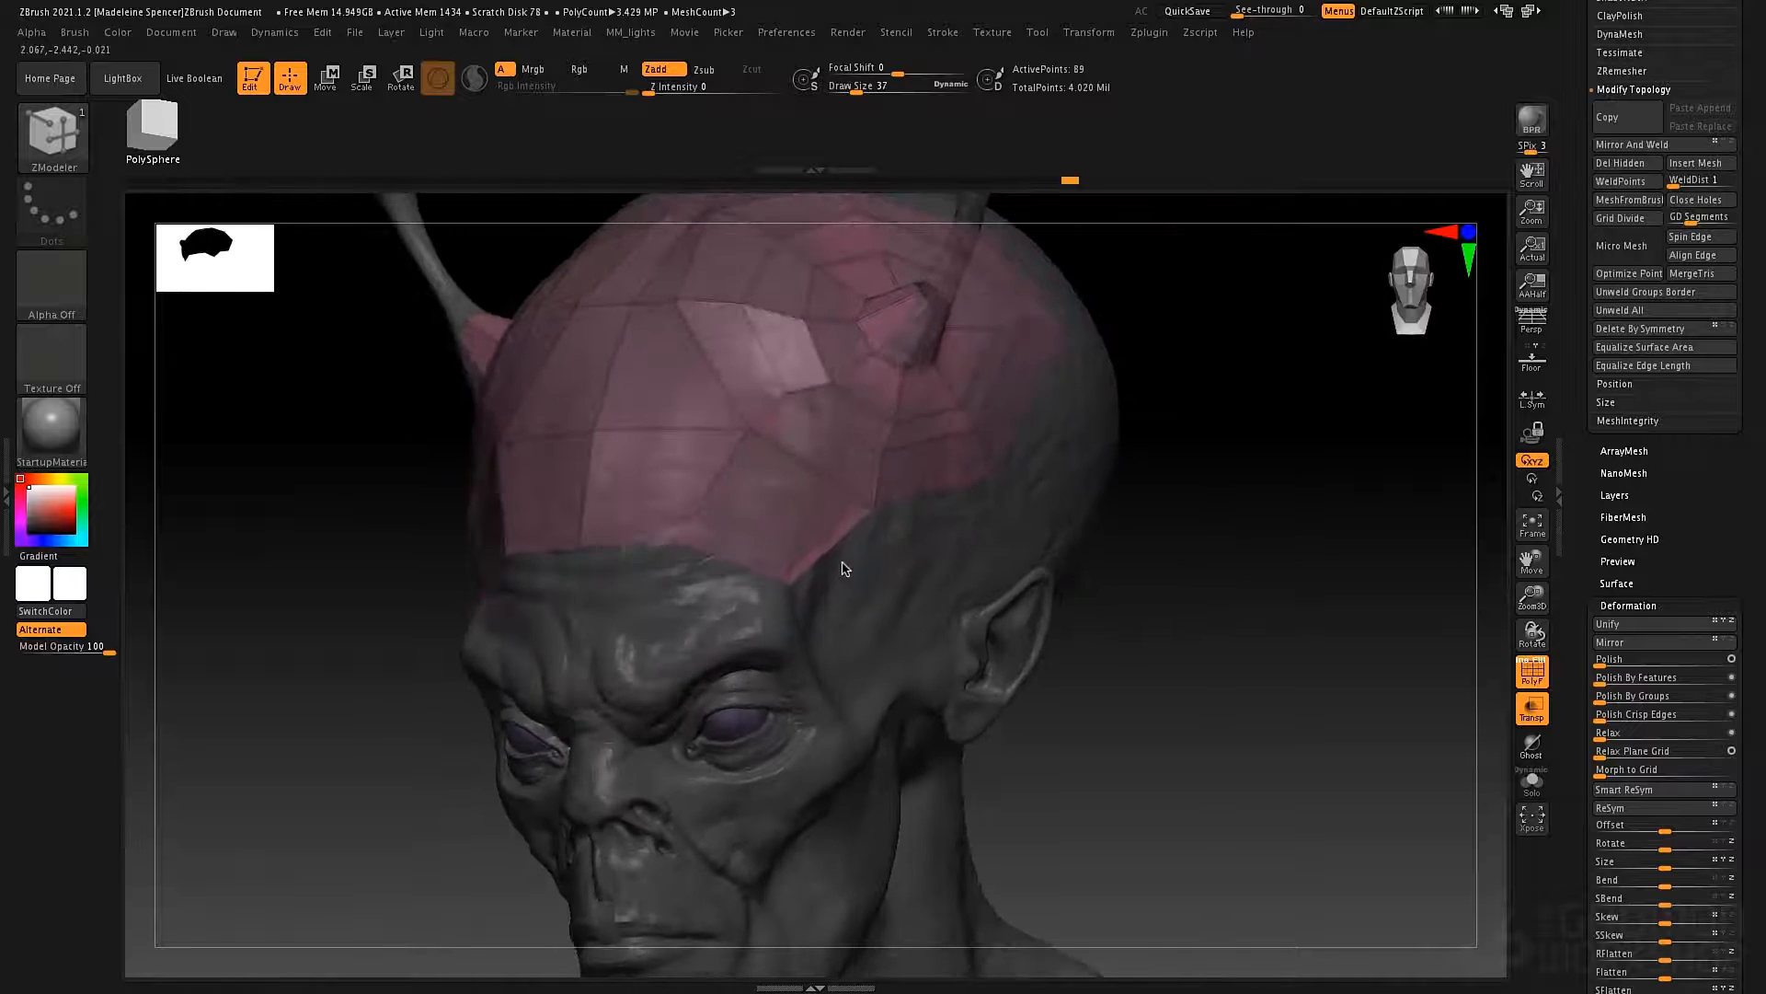
pyautogui.moveTo(747, 594); pyautogui.dragTo(833, 679)
pyautogui.moveTo(865, 562); pyautogui.dragTo(994, 497)
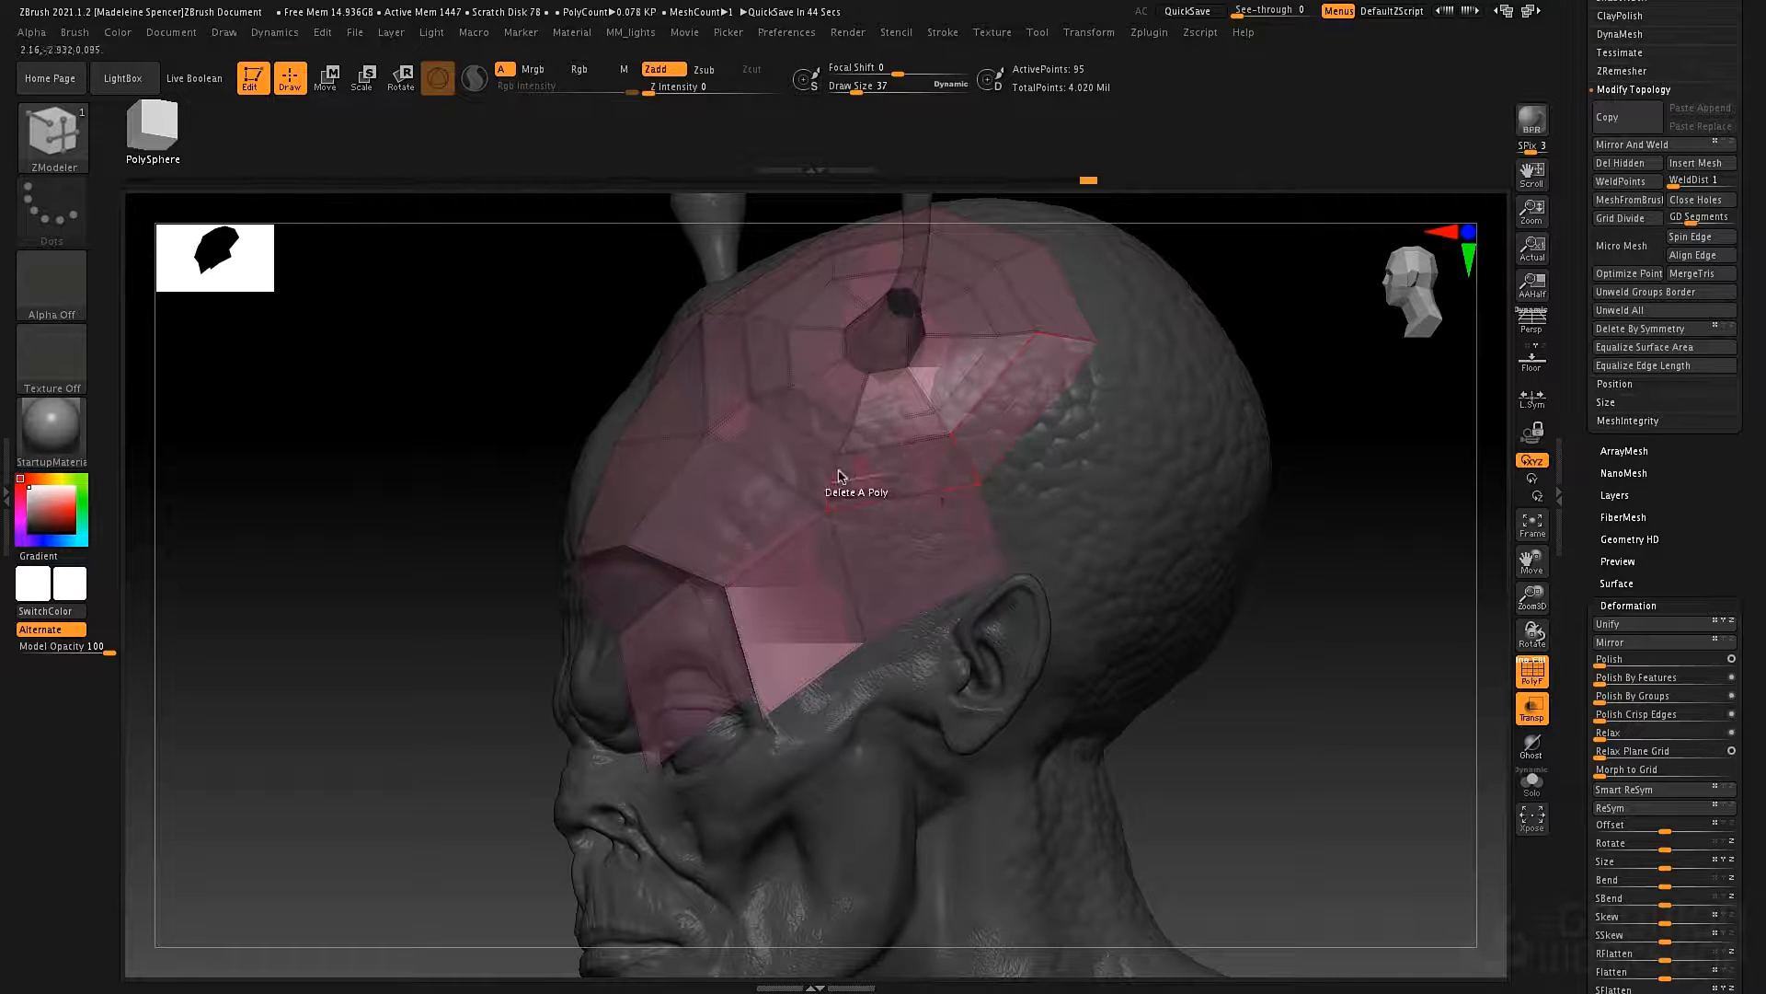
# Extrude the temple edge down the side of the face to the jaw and insert a single edge loop across the new strip.
pyautogui.moveTo(836, 552); pyautogui.dragTo(715, 418, button='right')
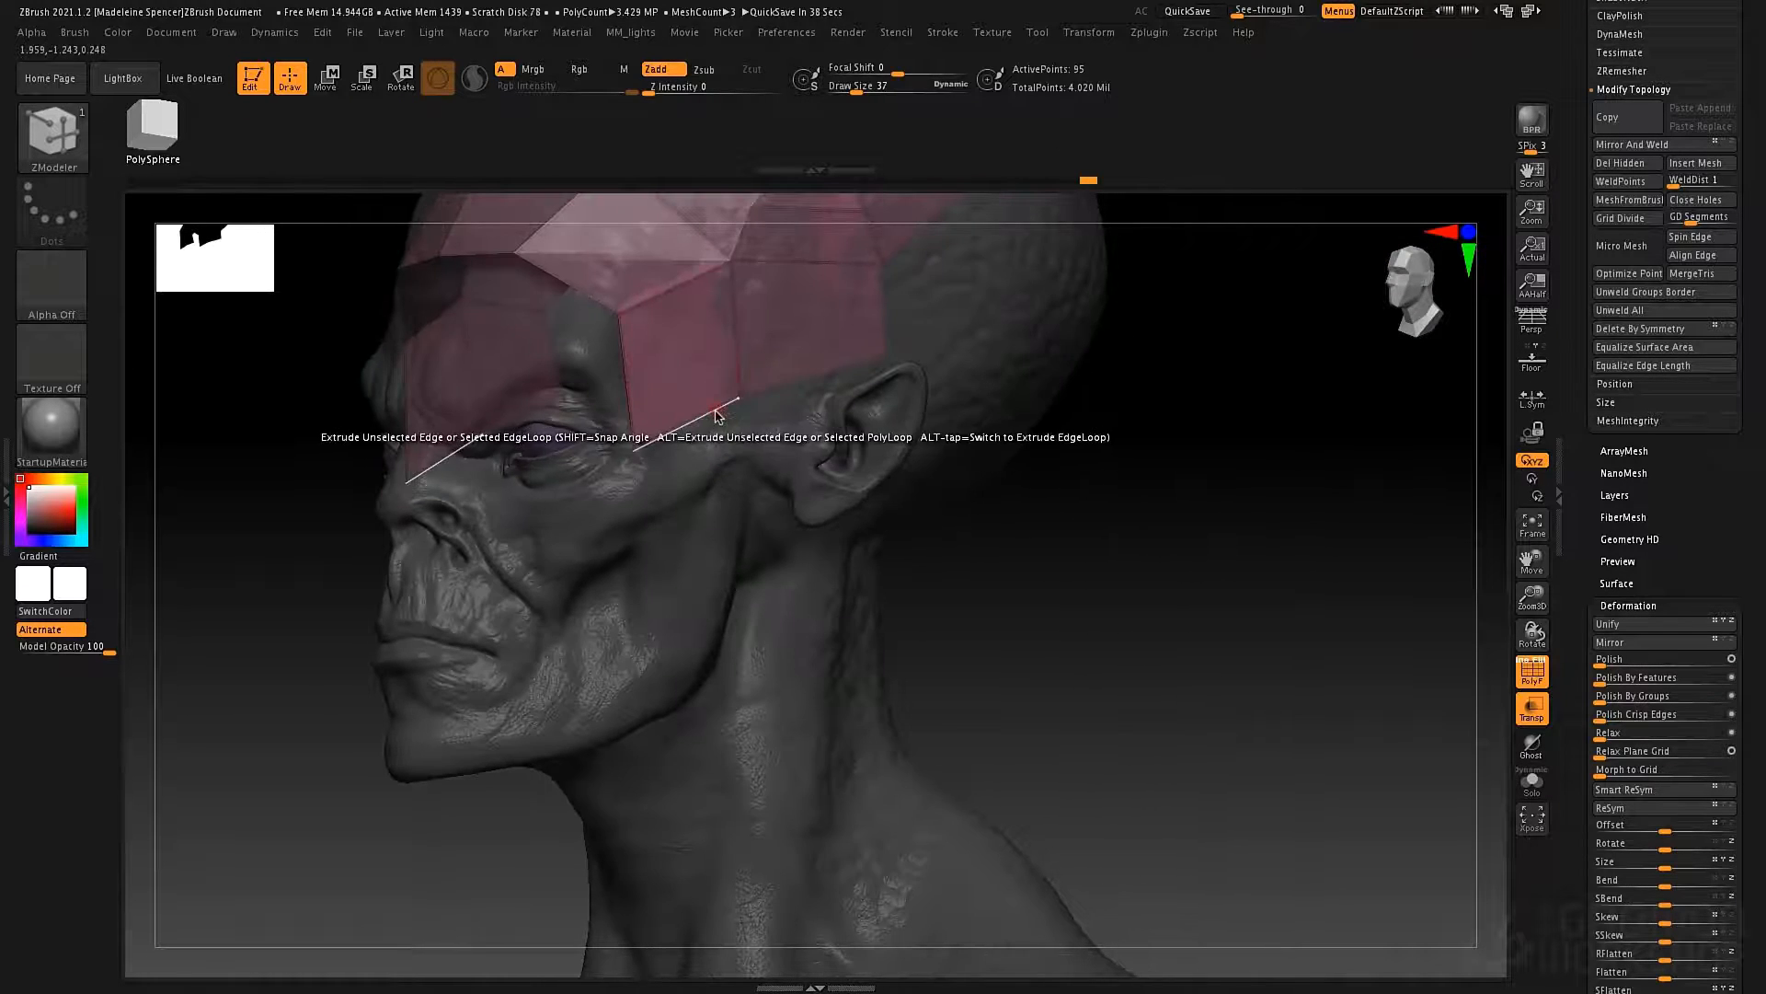
pyautogui.moveTo(716, 420); pyautogui.dragTo(666, 696)
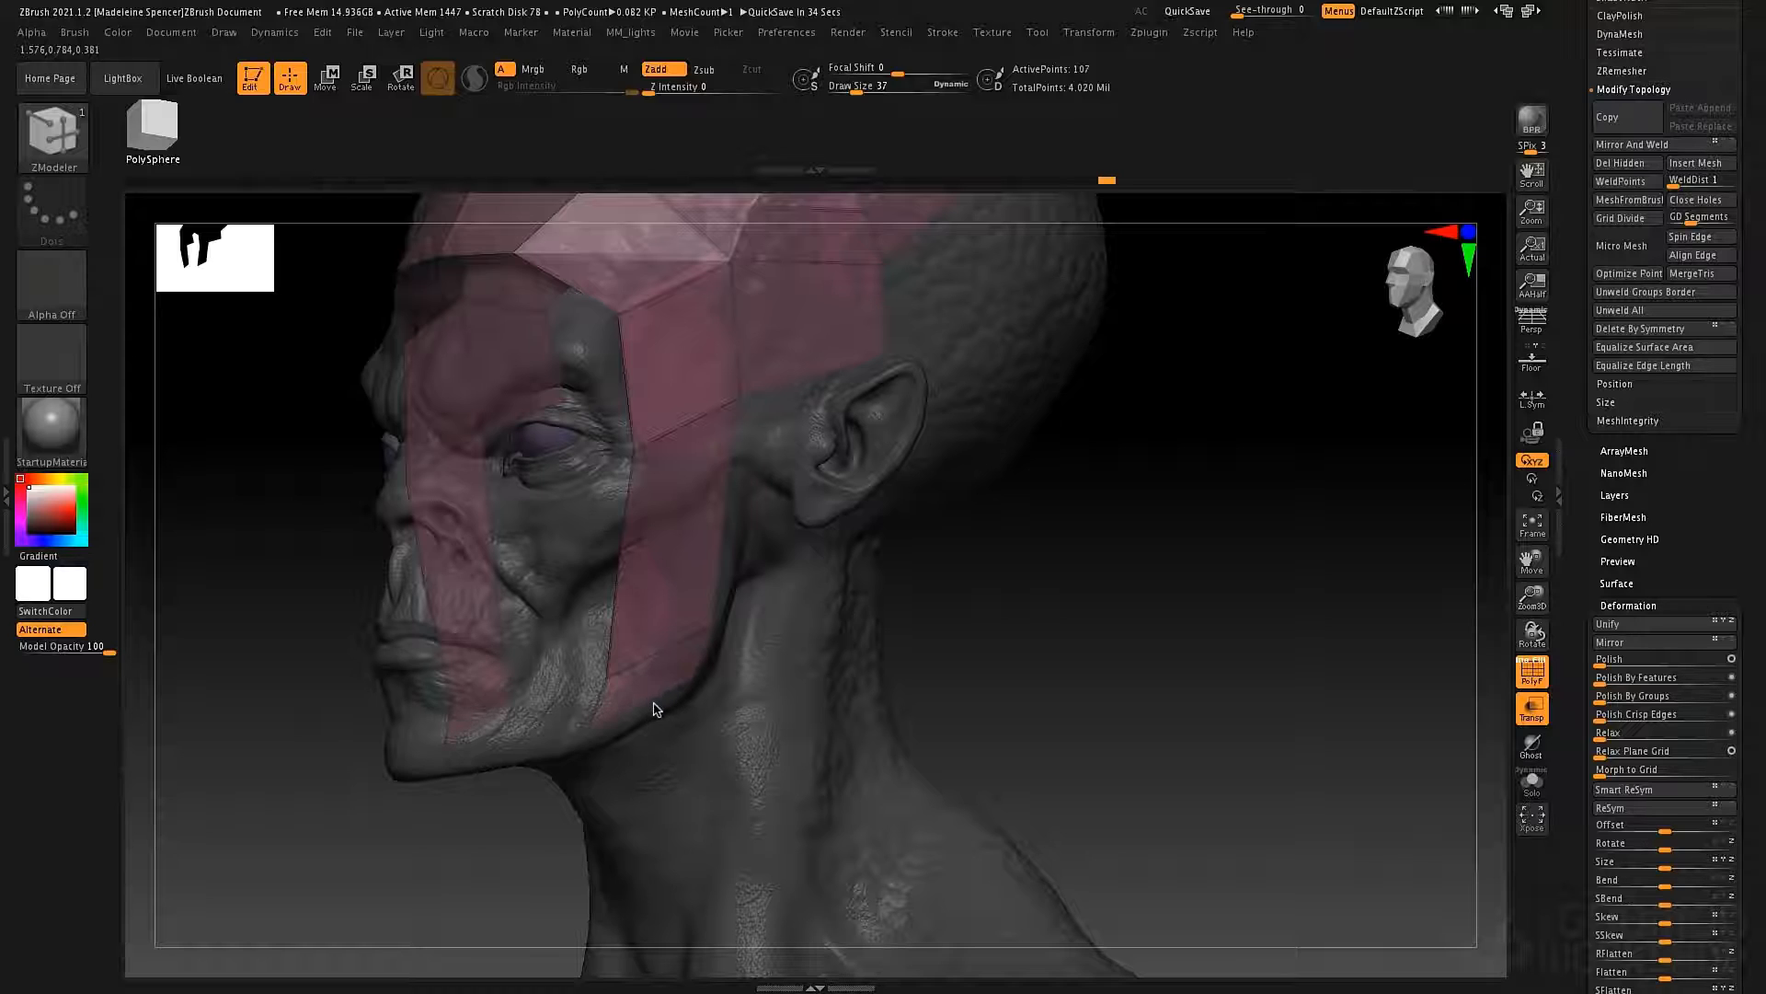
pyautogui.press('space')
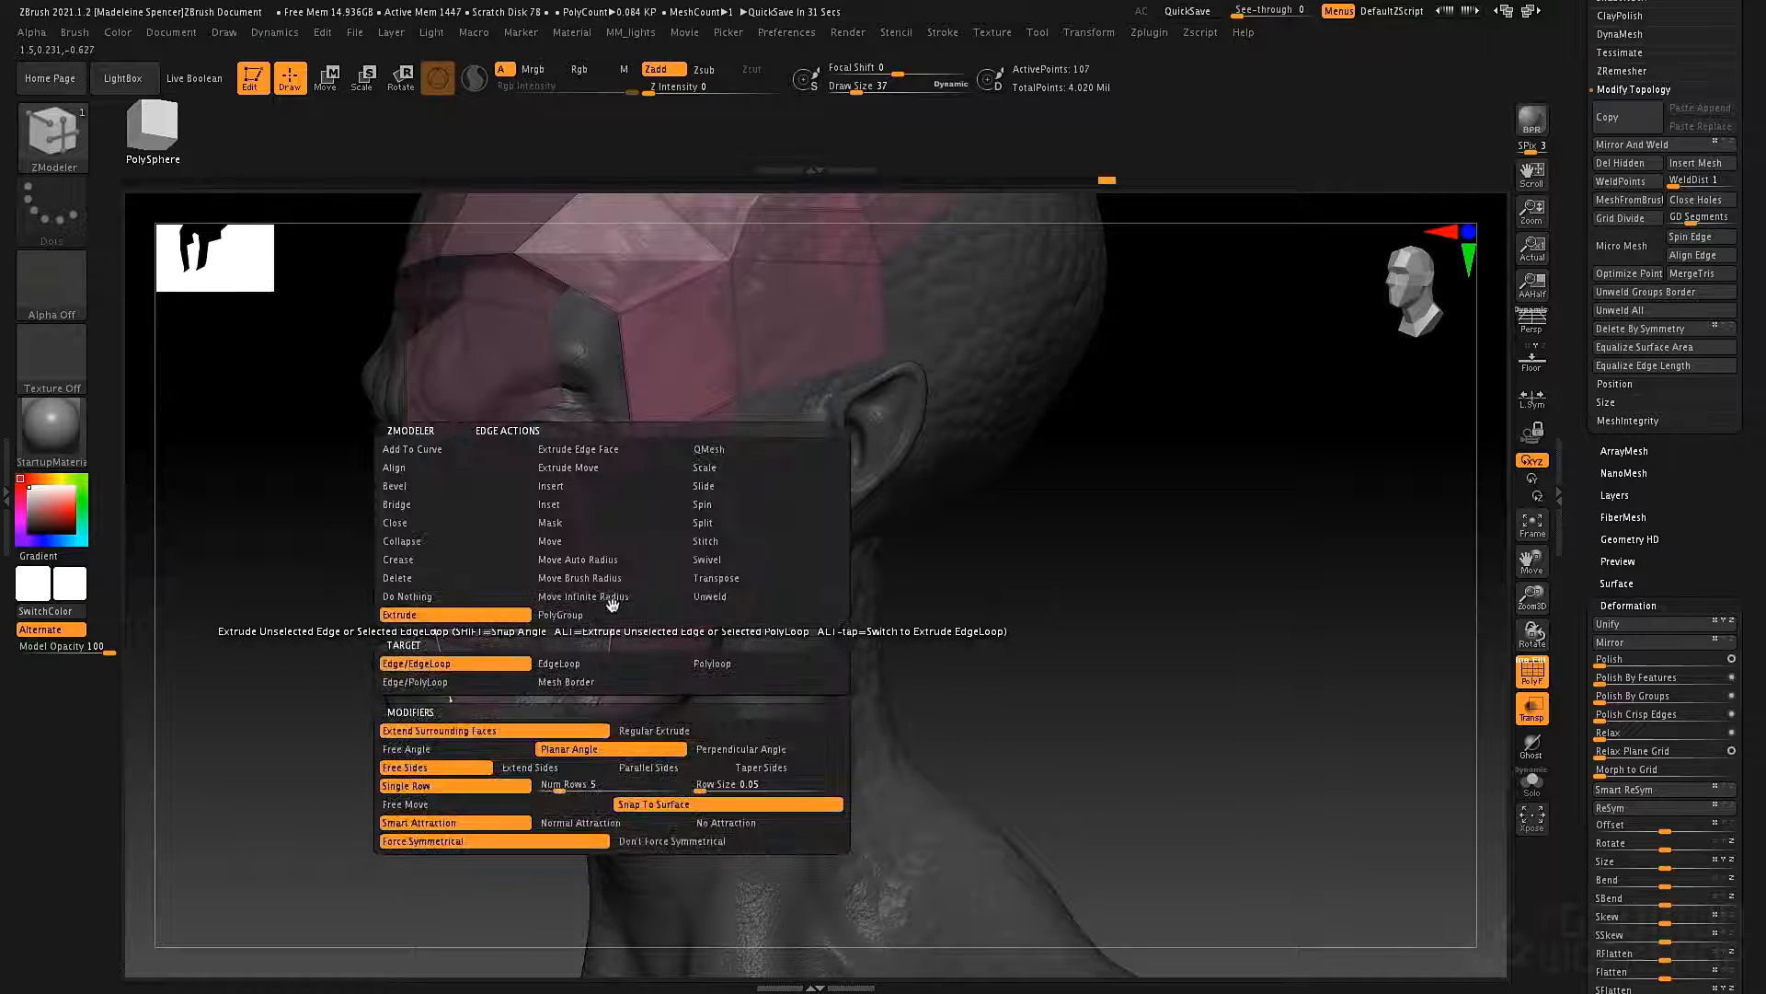
pyautogui.click(569, 488)
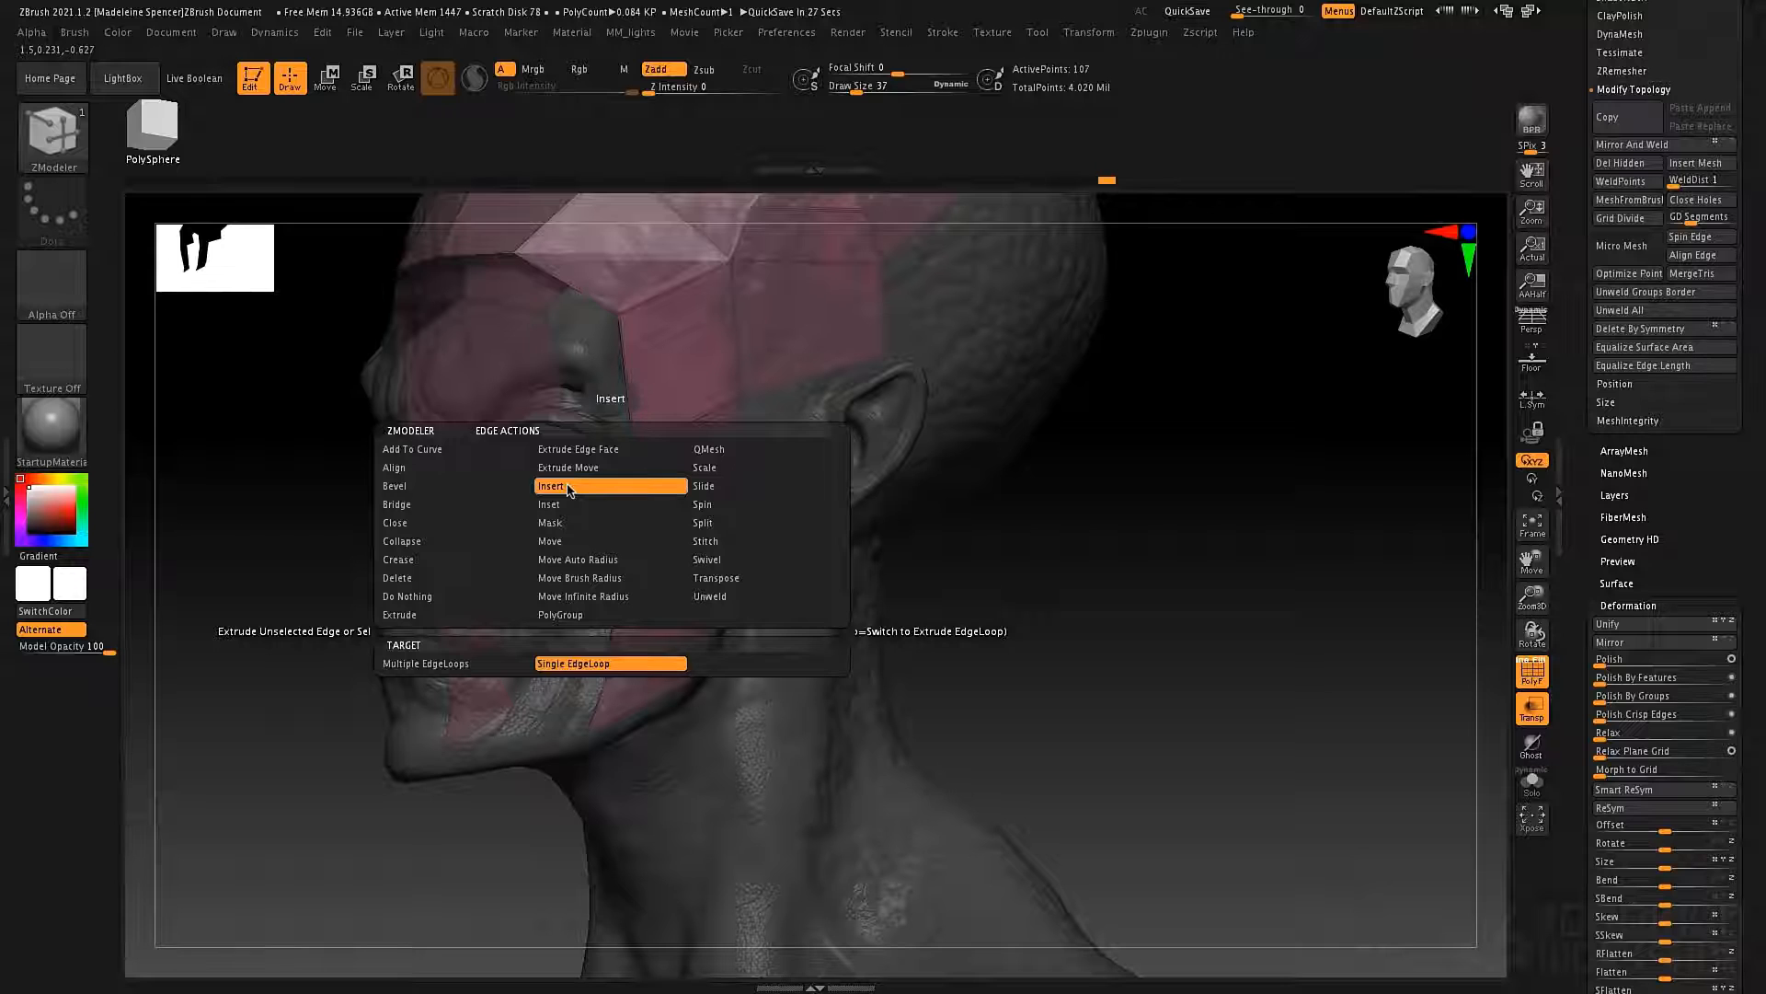
pyautogui.click(611, 644)
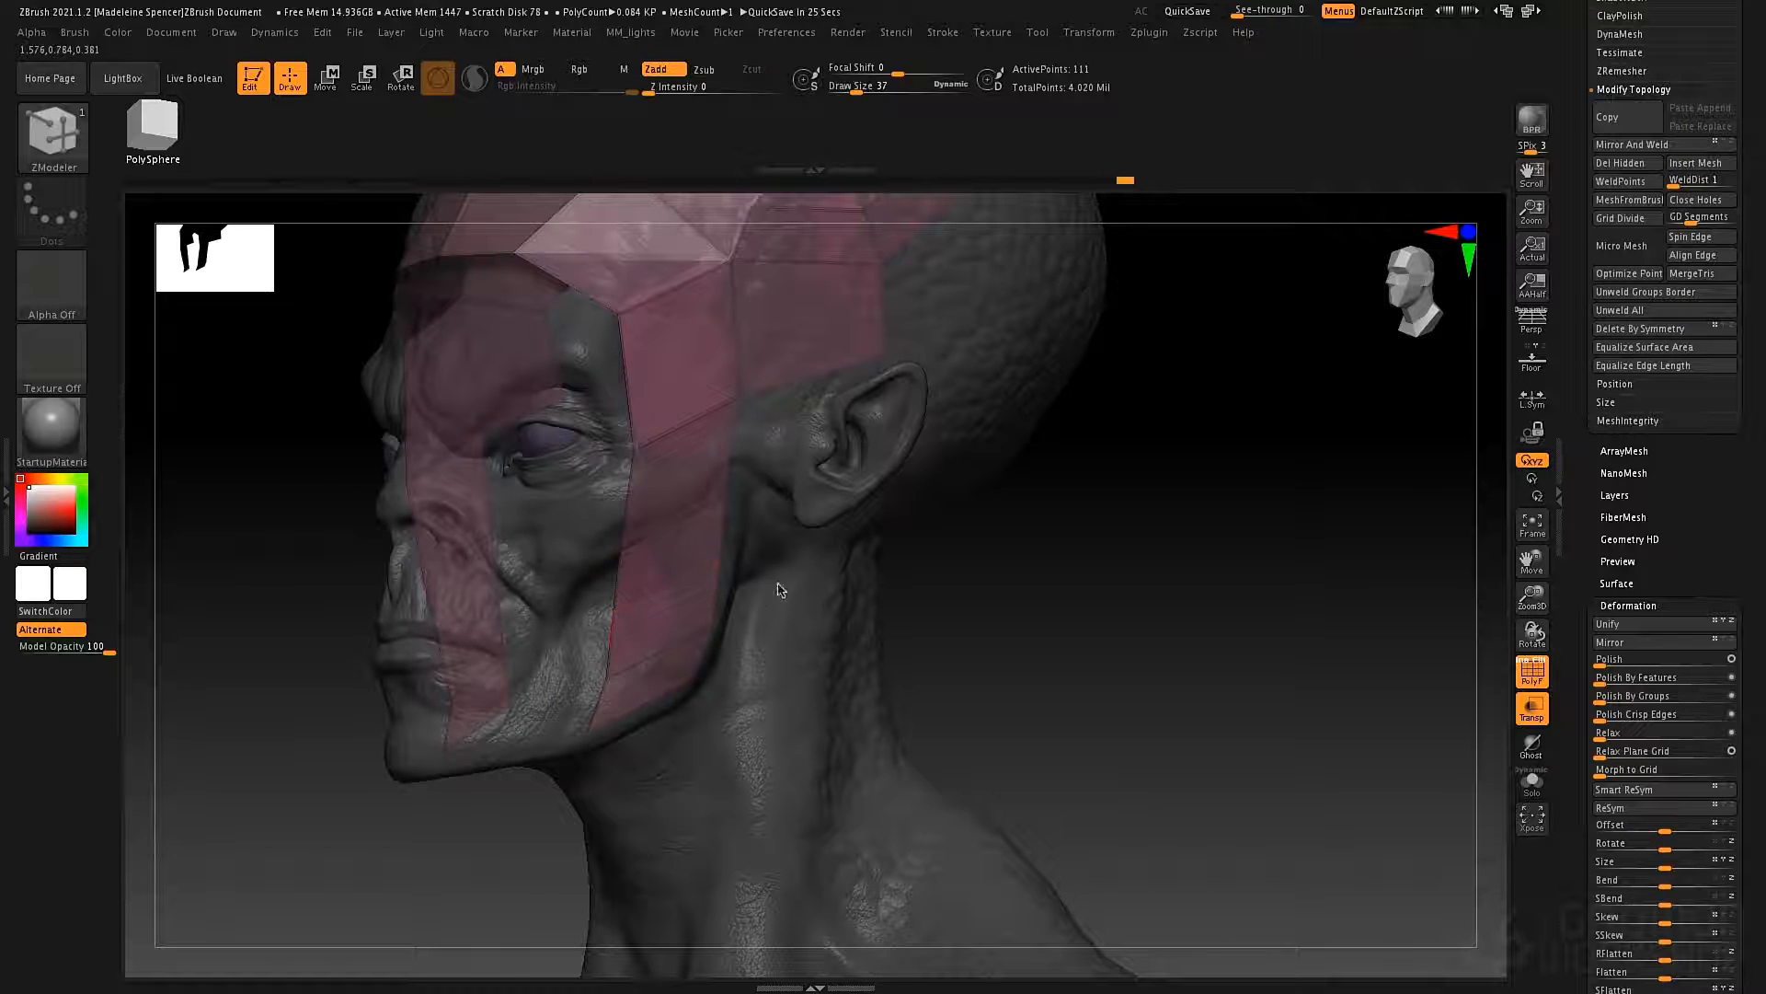
# Move the points of the jaw strip to shape its front edge along the side of the face from temple to jaw.
pyautogui.moveTo(780, 585); pyautogui.dragTo(720, 576)
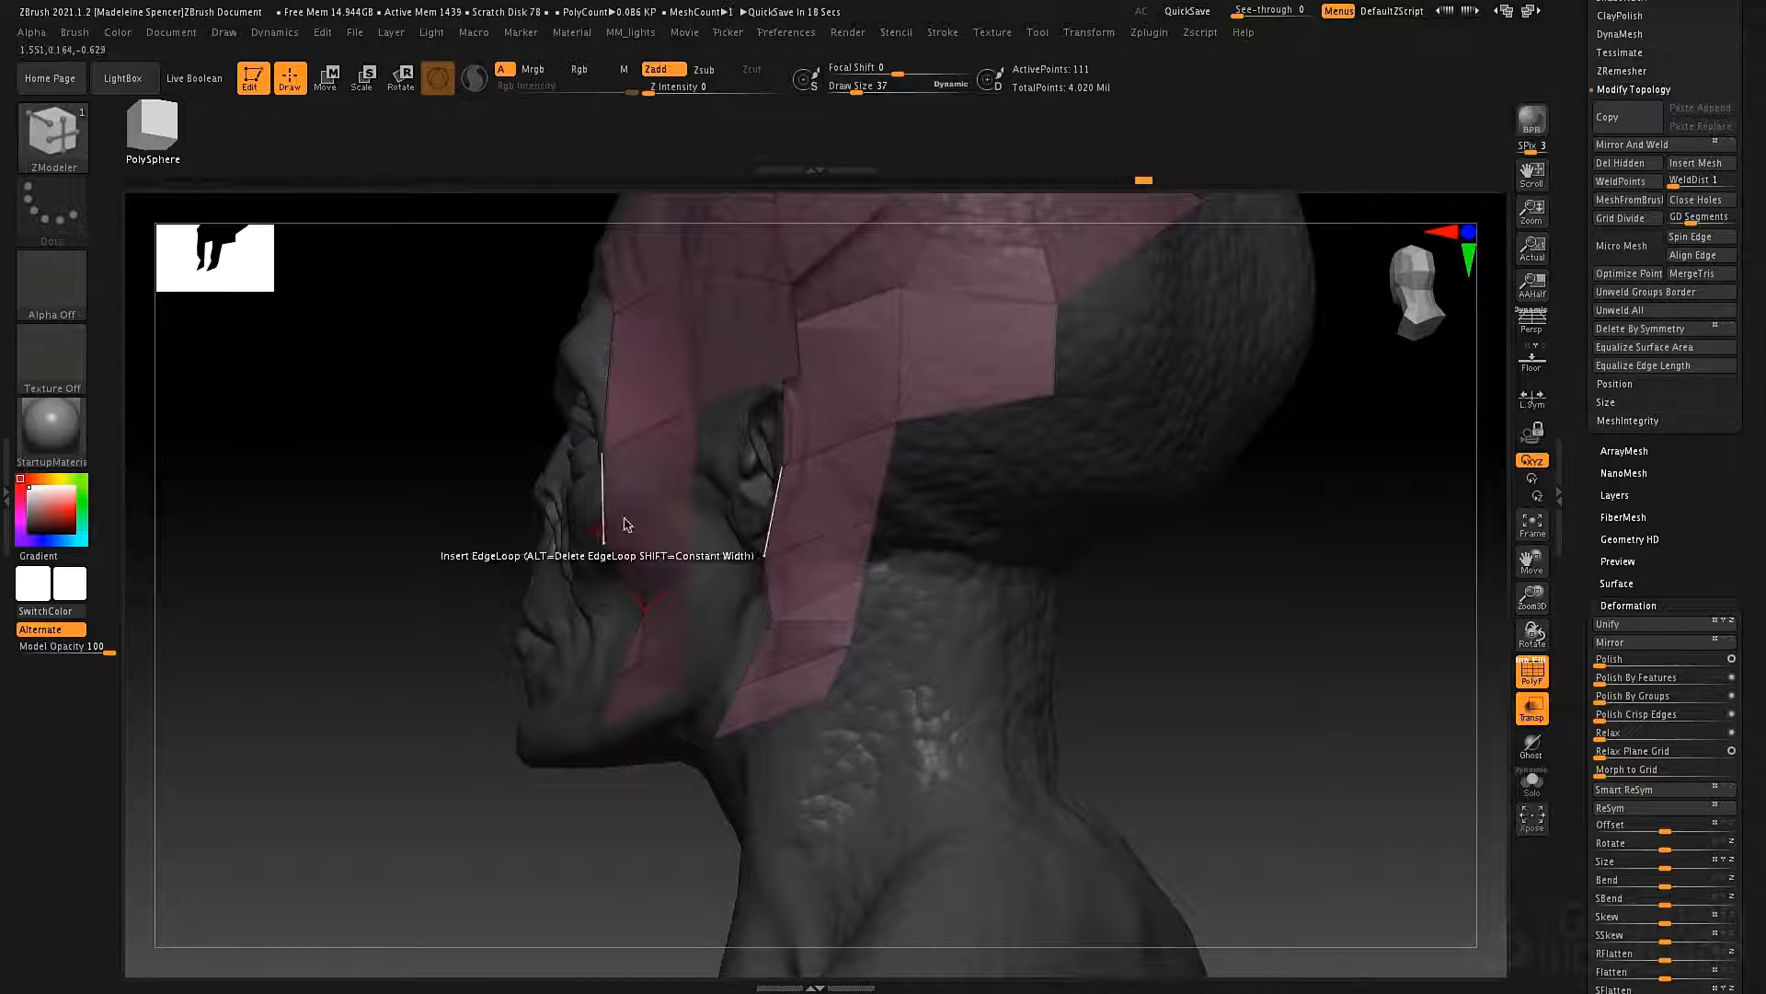
pyautogui.moveTo(497, 561); pyautogui.dragTo(929, 612)
pyautogui.moveTo(676, 529); pyautogui.dragTo(638, 520)
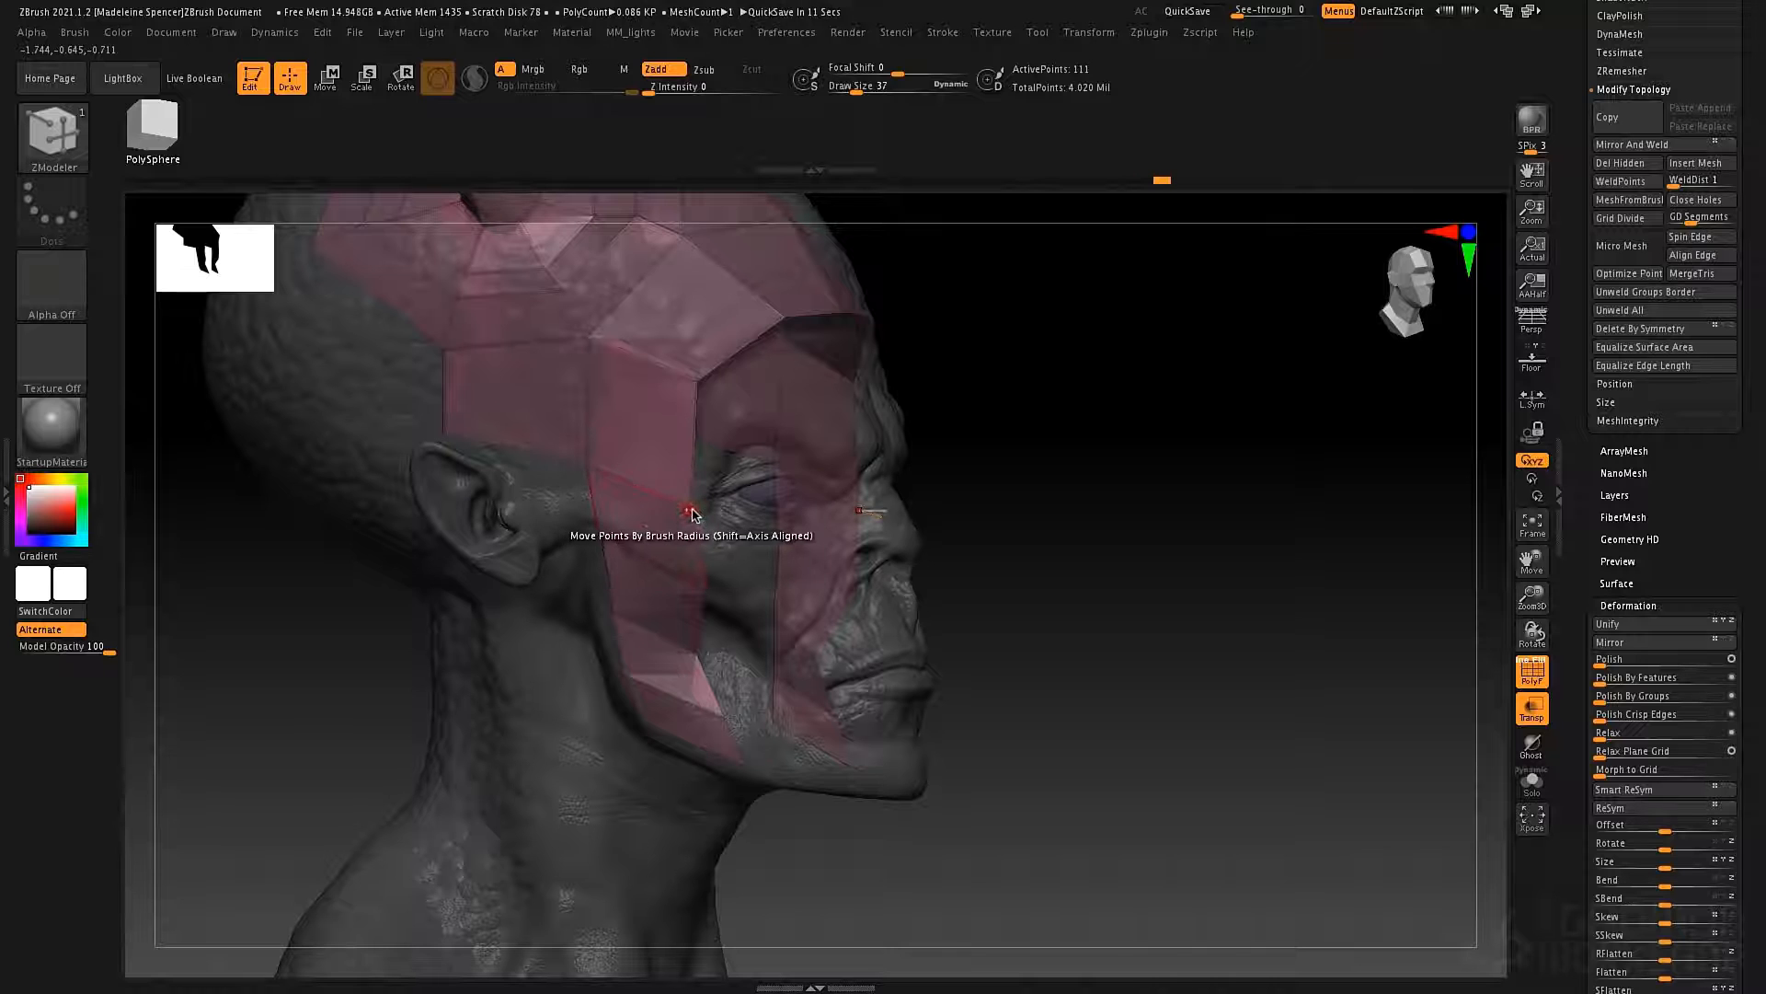
pyautogui.moveTo(984, 515); pyautogui.dragTo(694, 609)
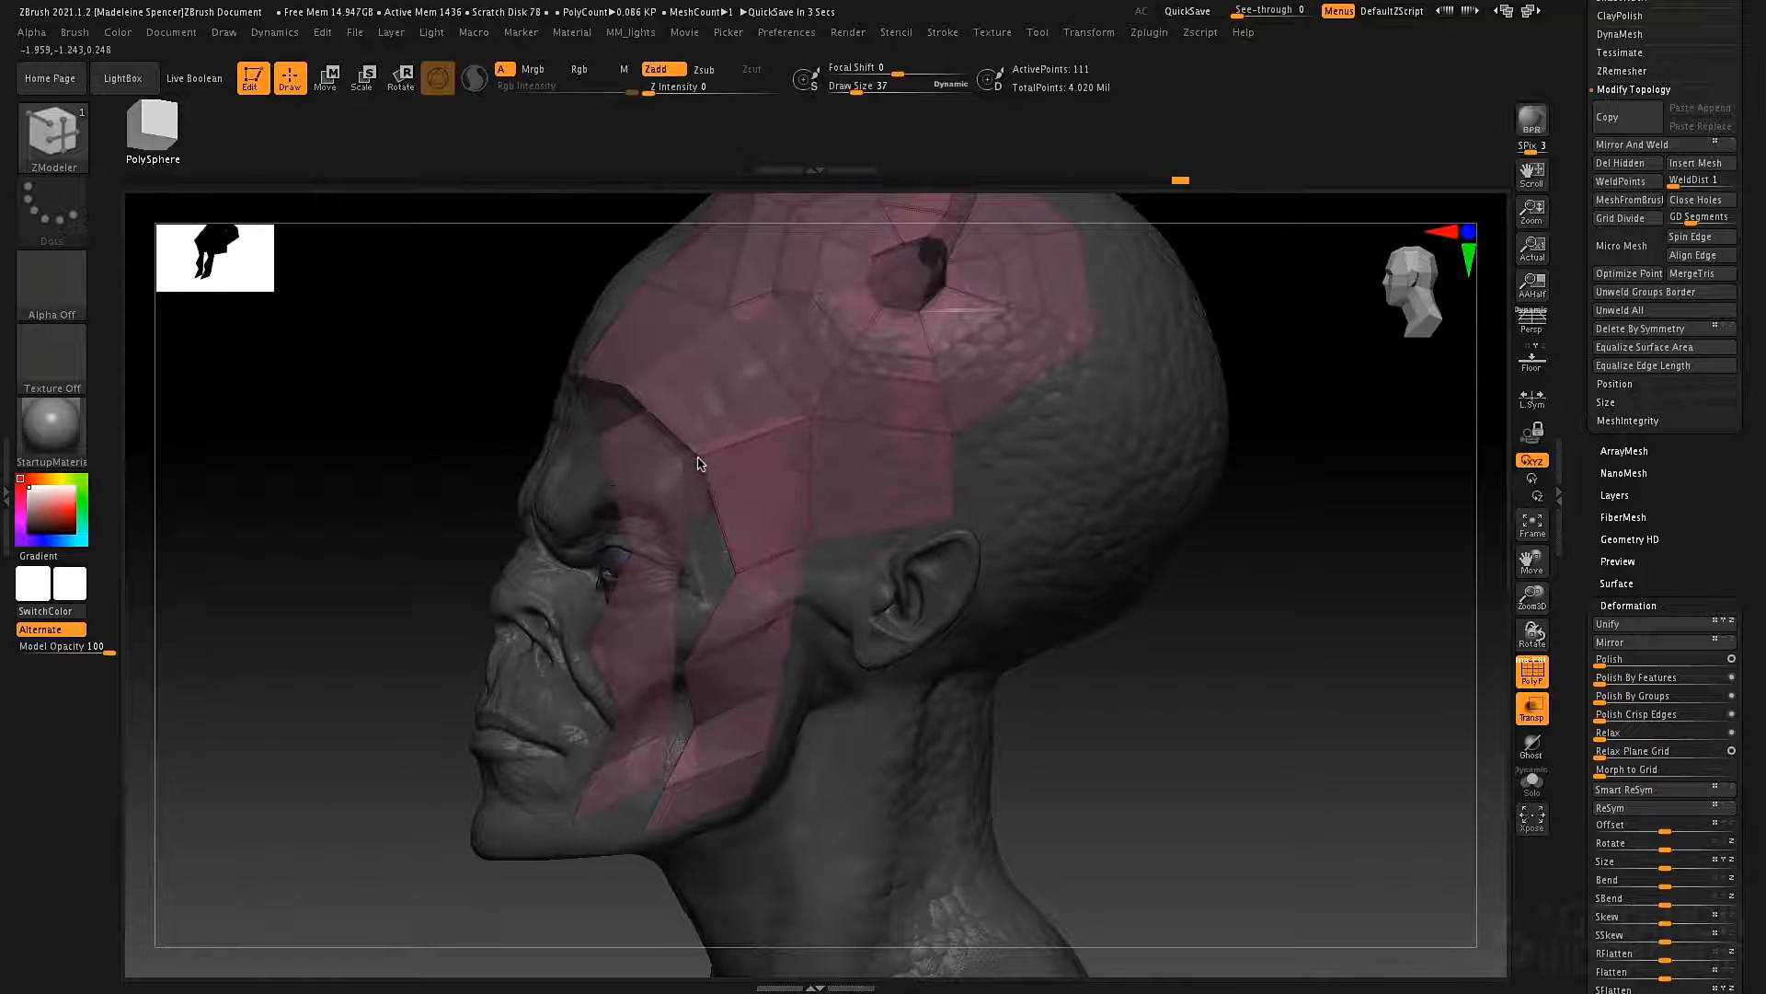
pyautogui.moveTo(719, 428); pyautogui.dragTo(857, 532, button='right')
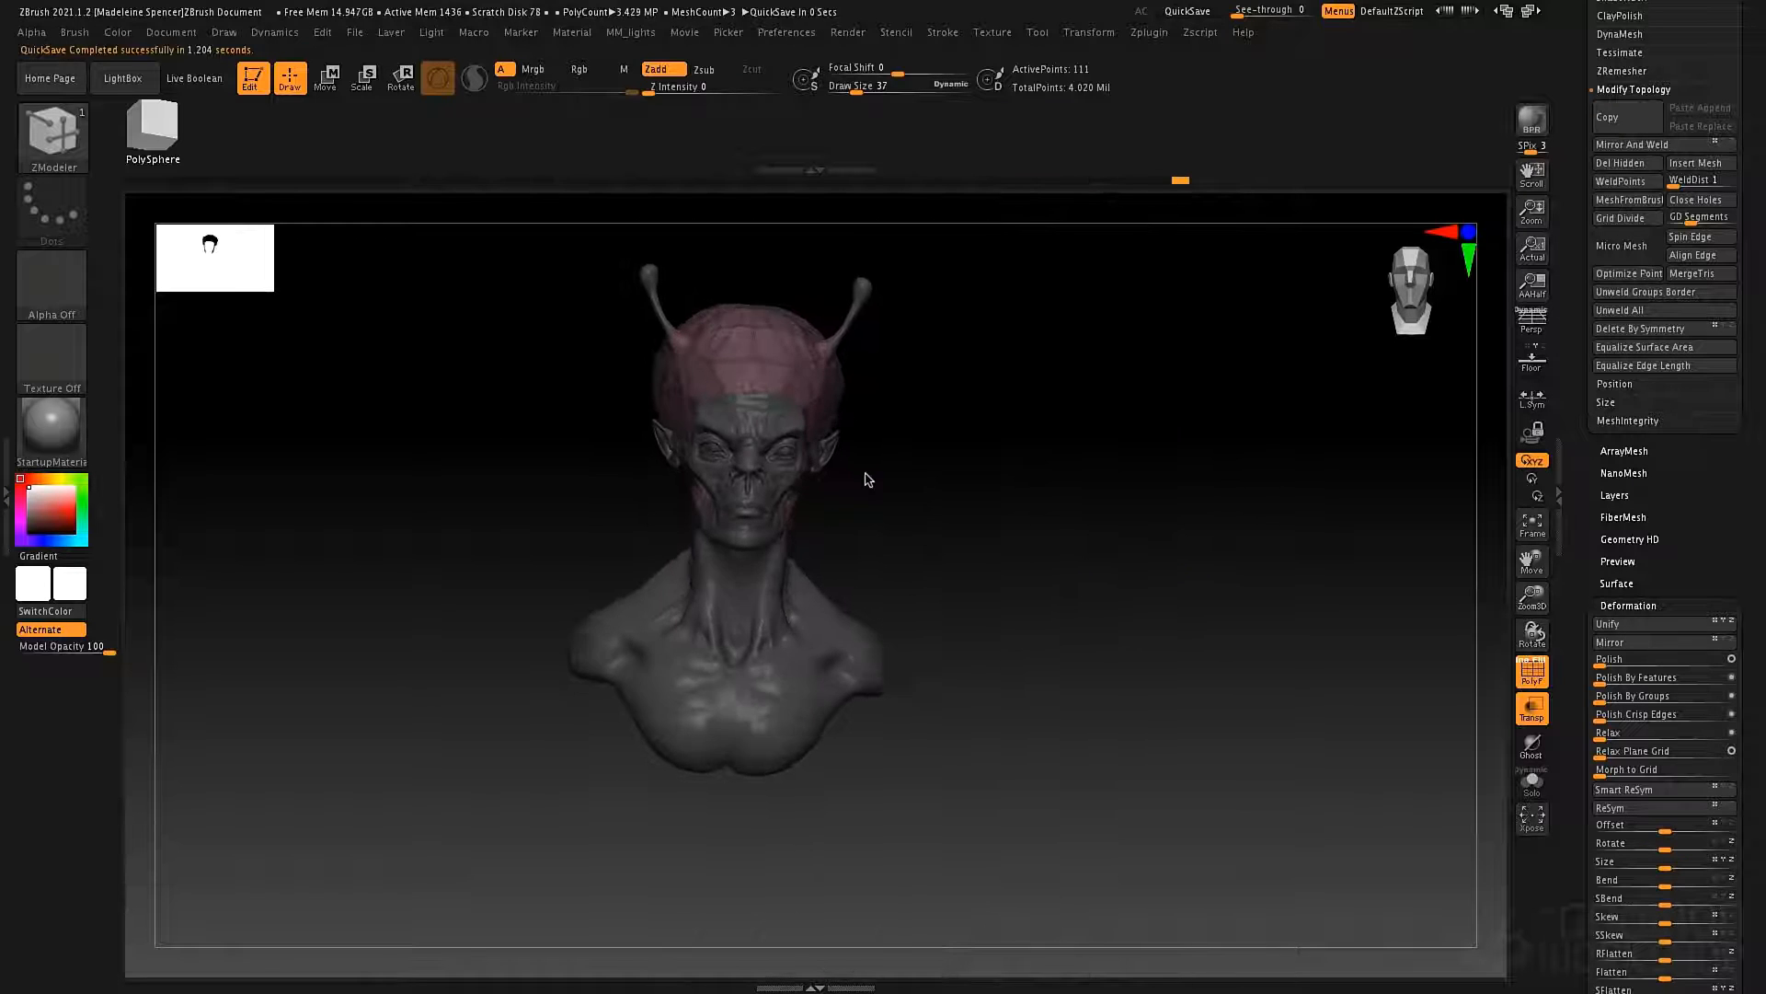
pyautogui.keyDown('ctrl'); pyautogui.moveTo(989, 355); pyautogui.dragTo(1086, 607, button='right'); pyautogui.keyUp('ctrl')
pyautogui.keyDown('alt'); pyautogui.moveTo(906, 538); pyautogui.dragTo(663, 442, button='right'); pyautogui.keyUp('alt')
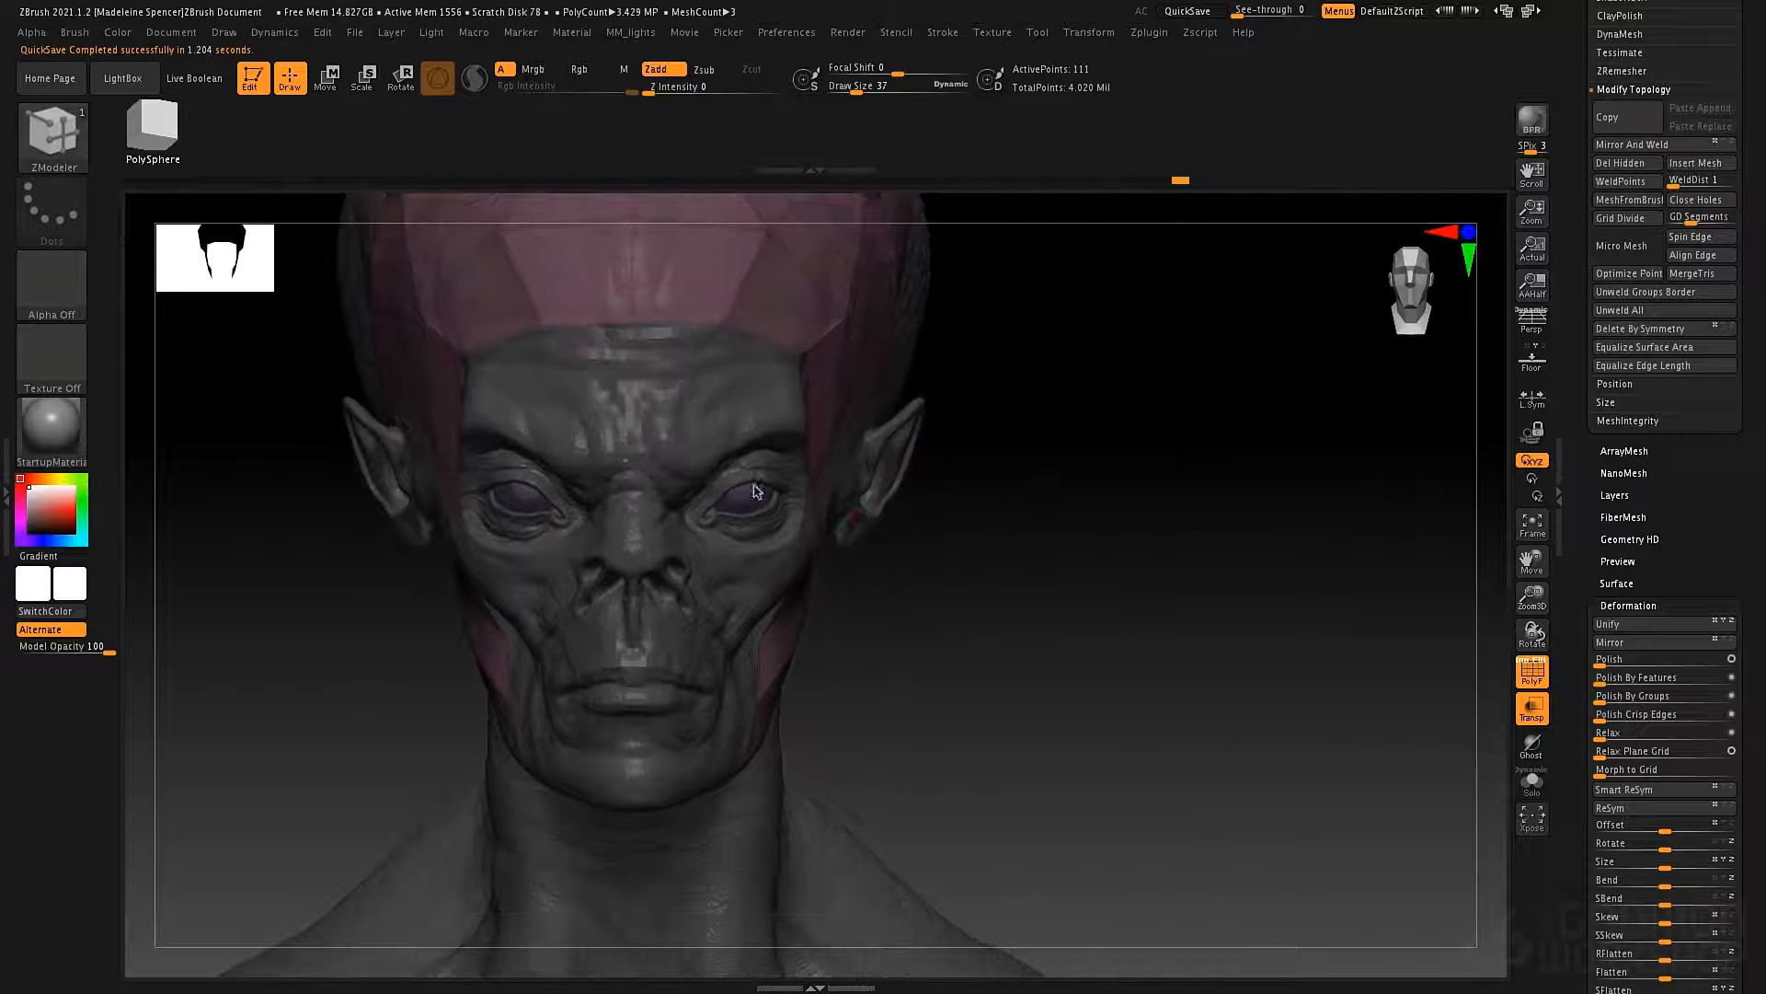
pyautogui.moveTo(874, 483); pyautogui.dragTo(761, 583, button='right')
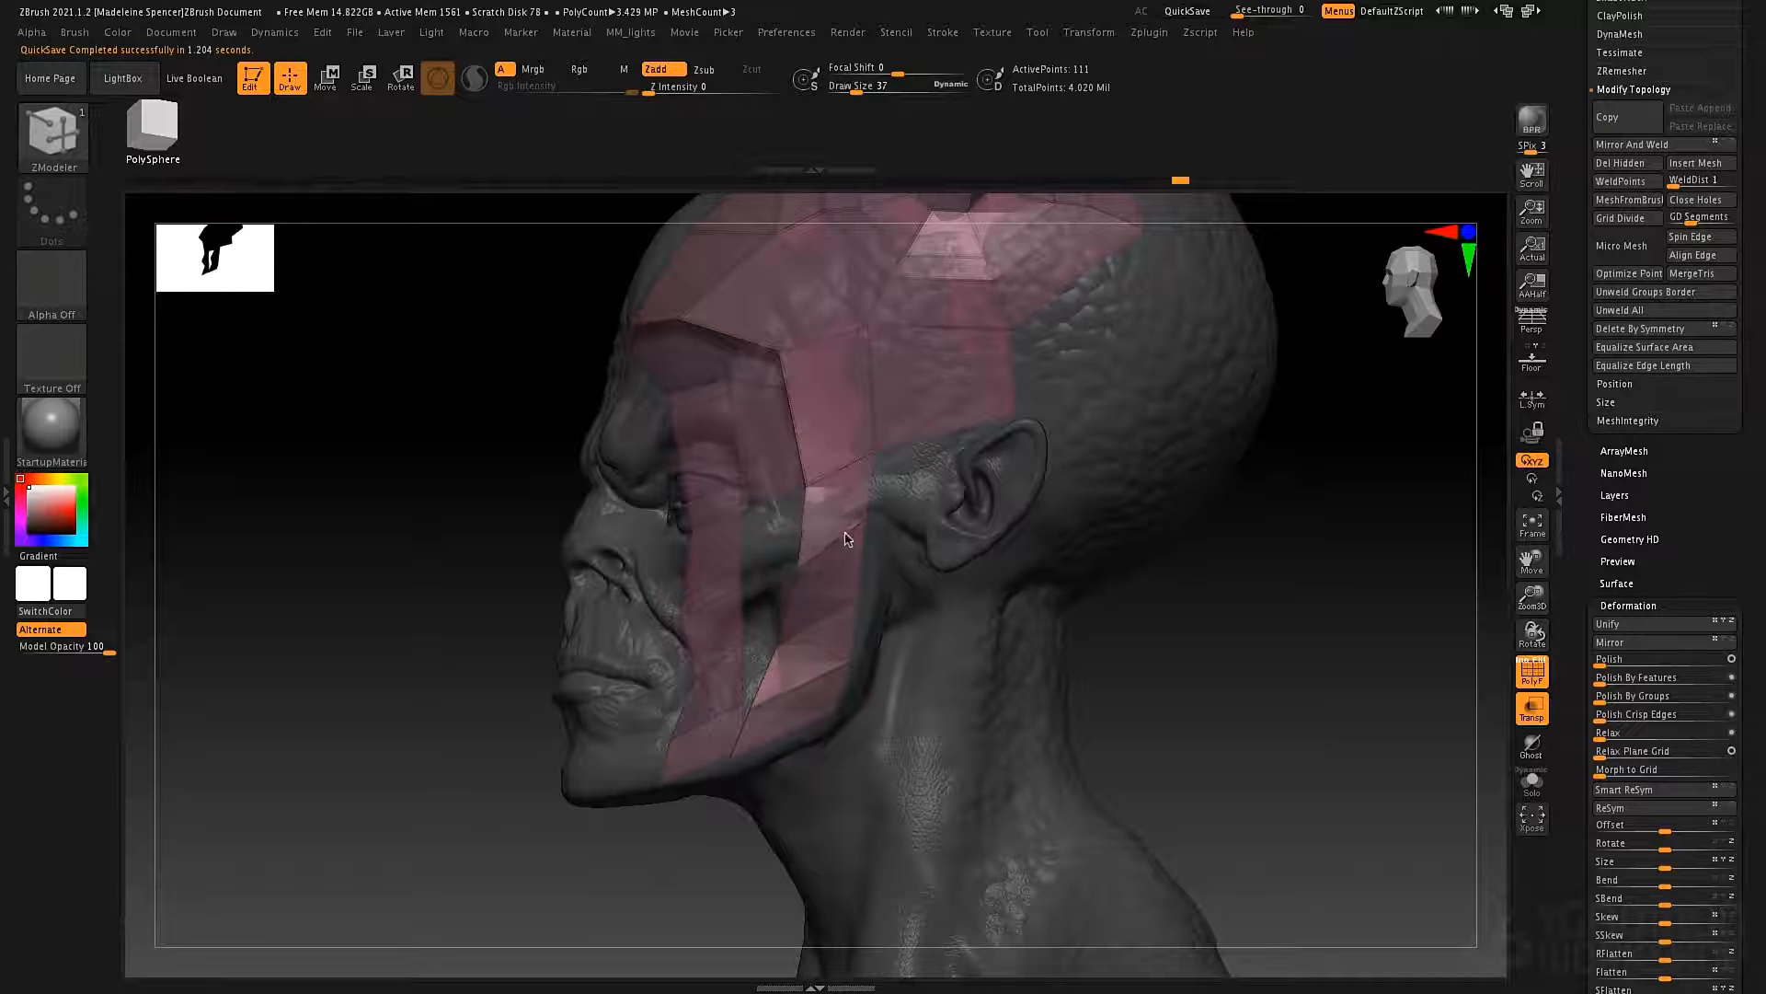
pyautogui.moveTo(842, 479); pyautogui.dragTo(641, 585, button='right')
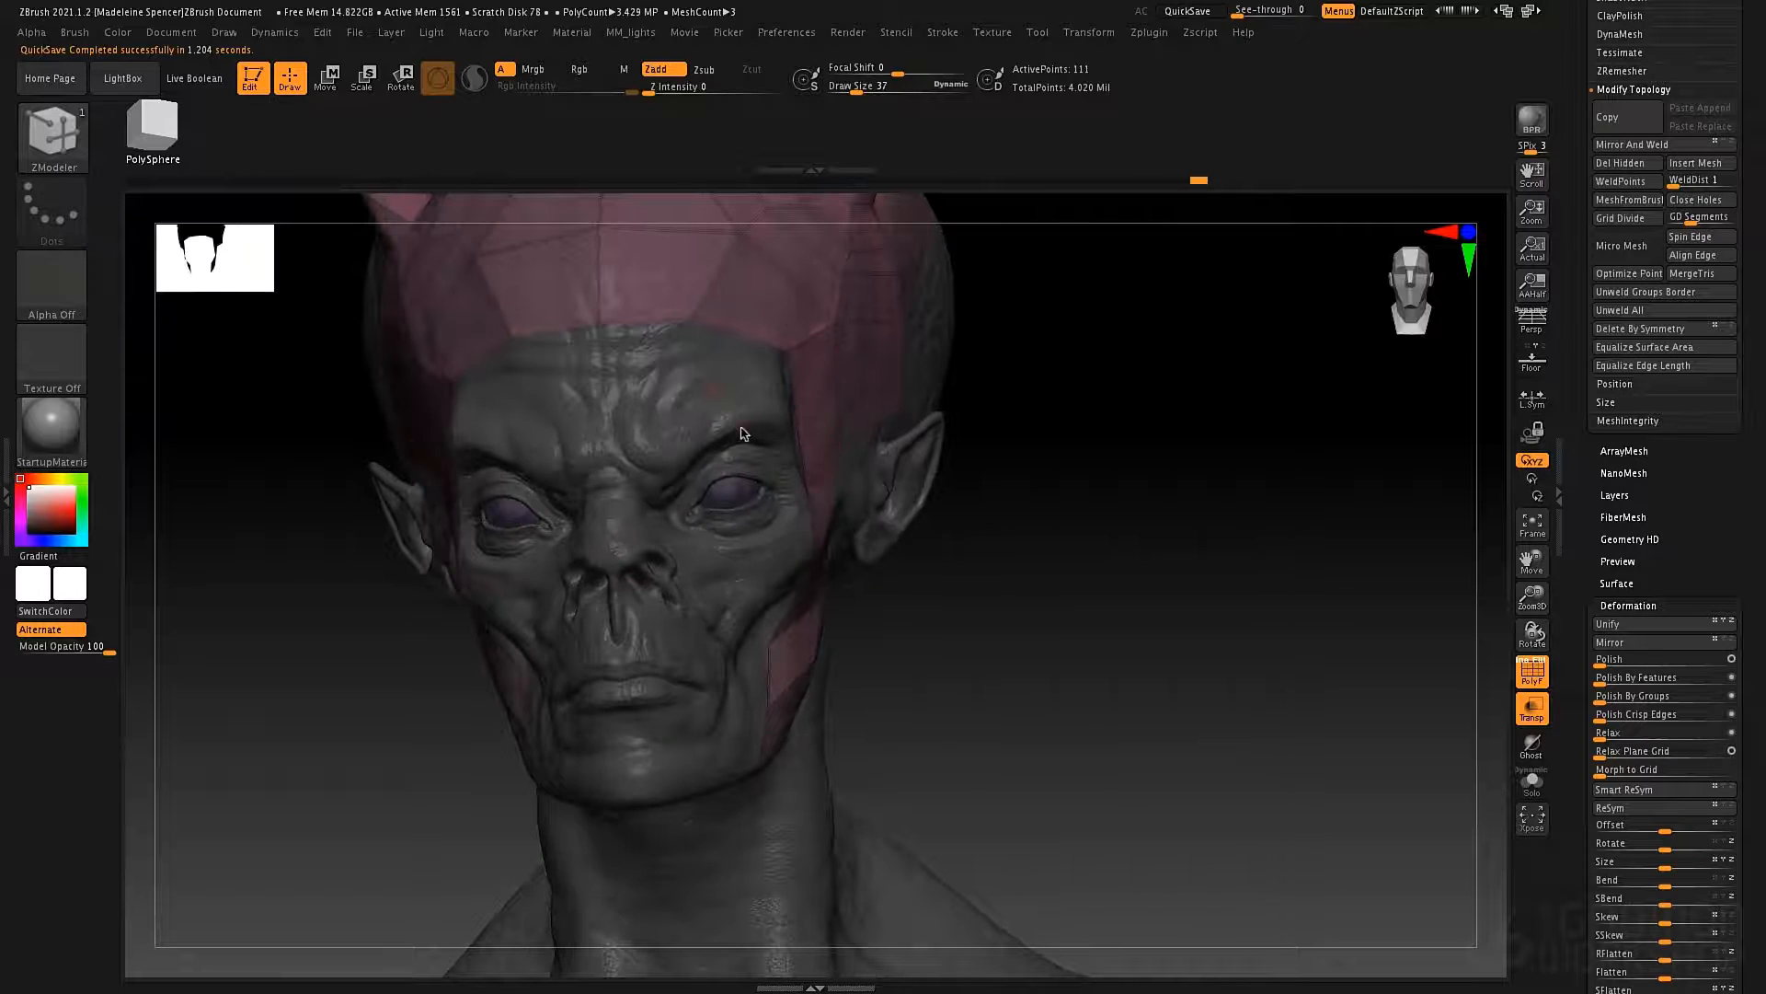
# Switch from ZModeler to the Topology brush with the face turned to the front.
pyautogui.moveTo(743, 433); pyautogui.dragTo(715, 461, button='right')
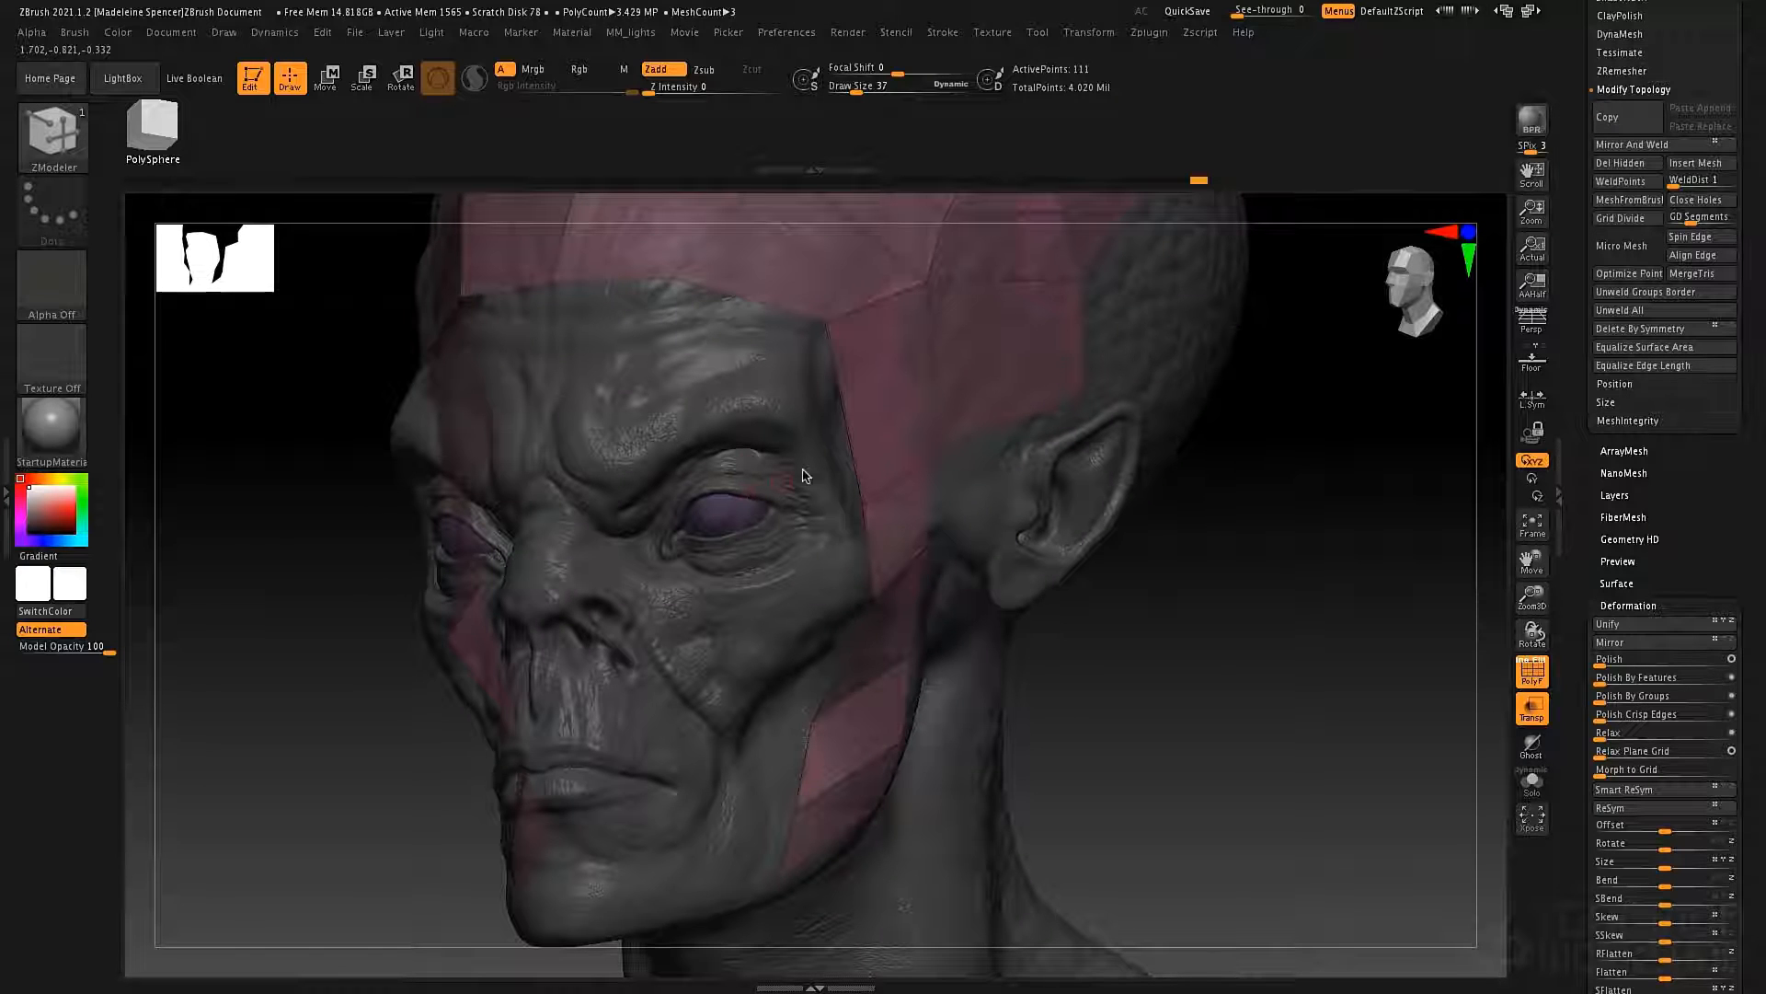
pyautogui.moveTo(713, 454); pyautogui.dragTo(711, 405, button='right')
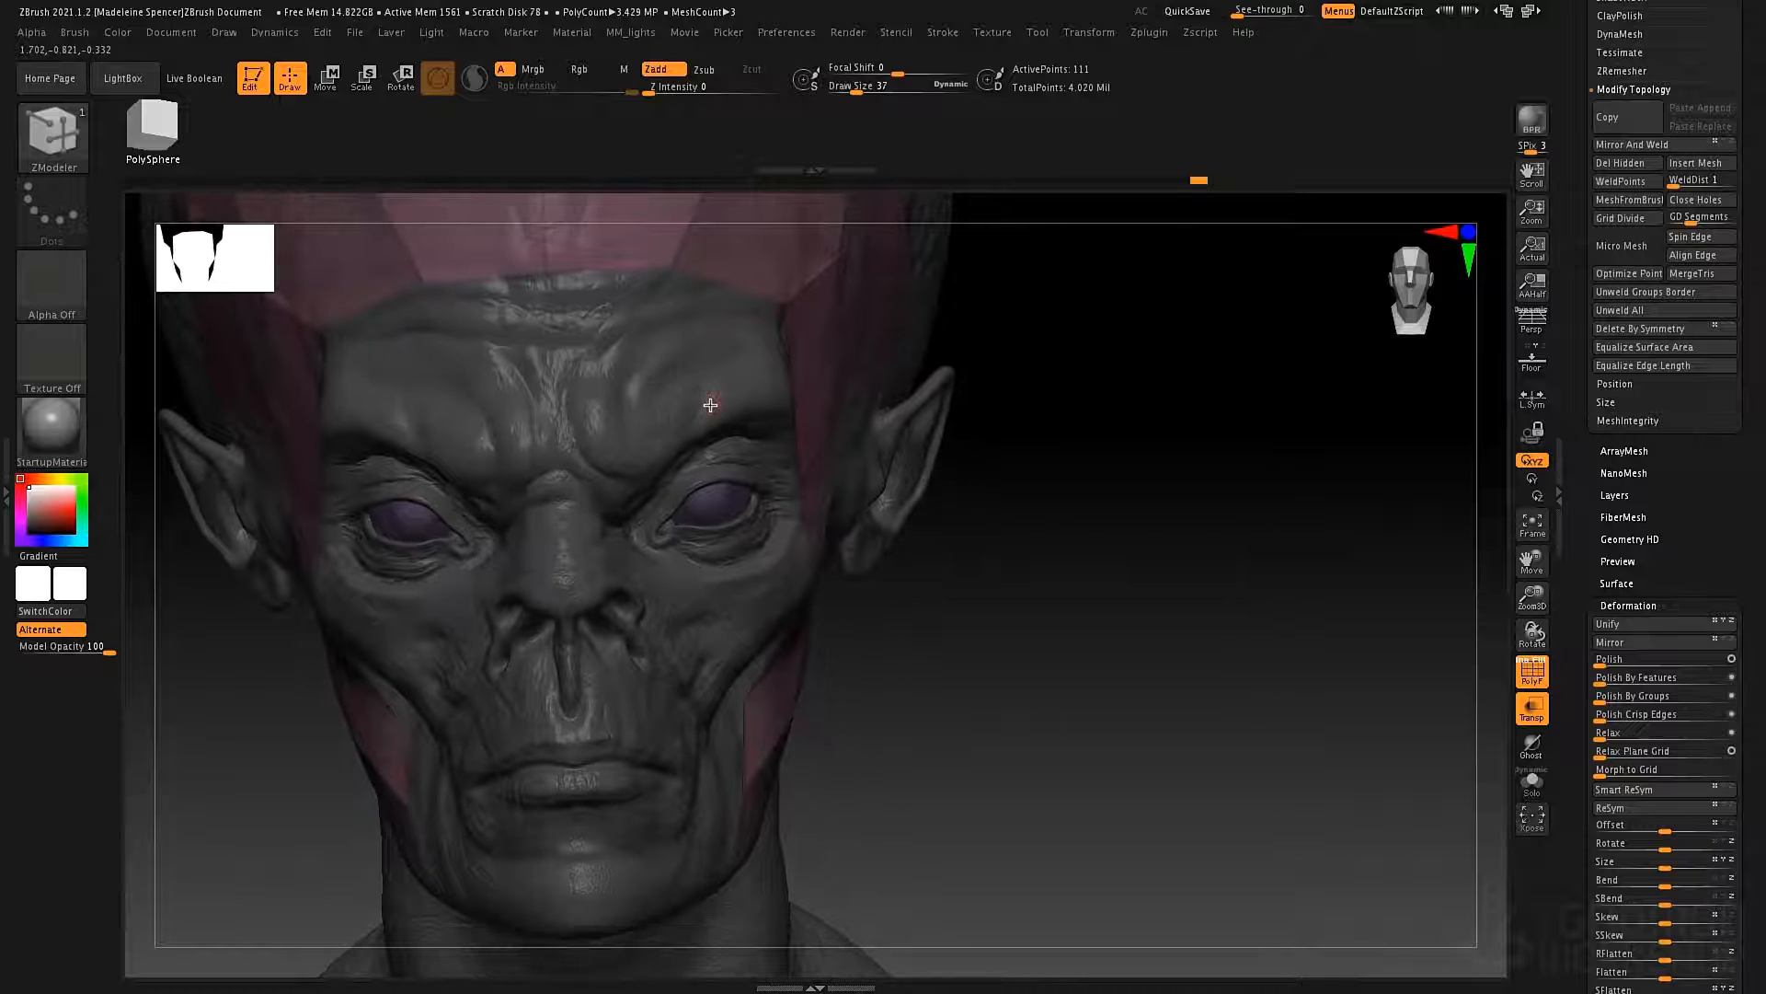
pyautogui.press('b')
pyautogui.press('t')
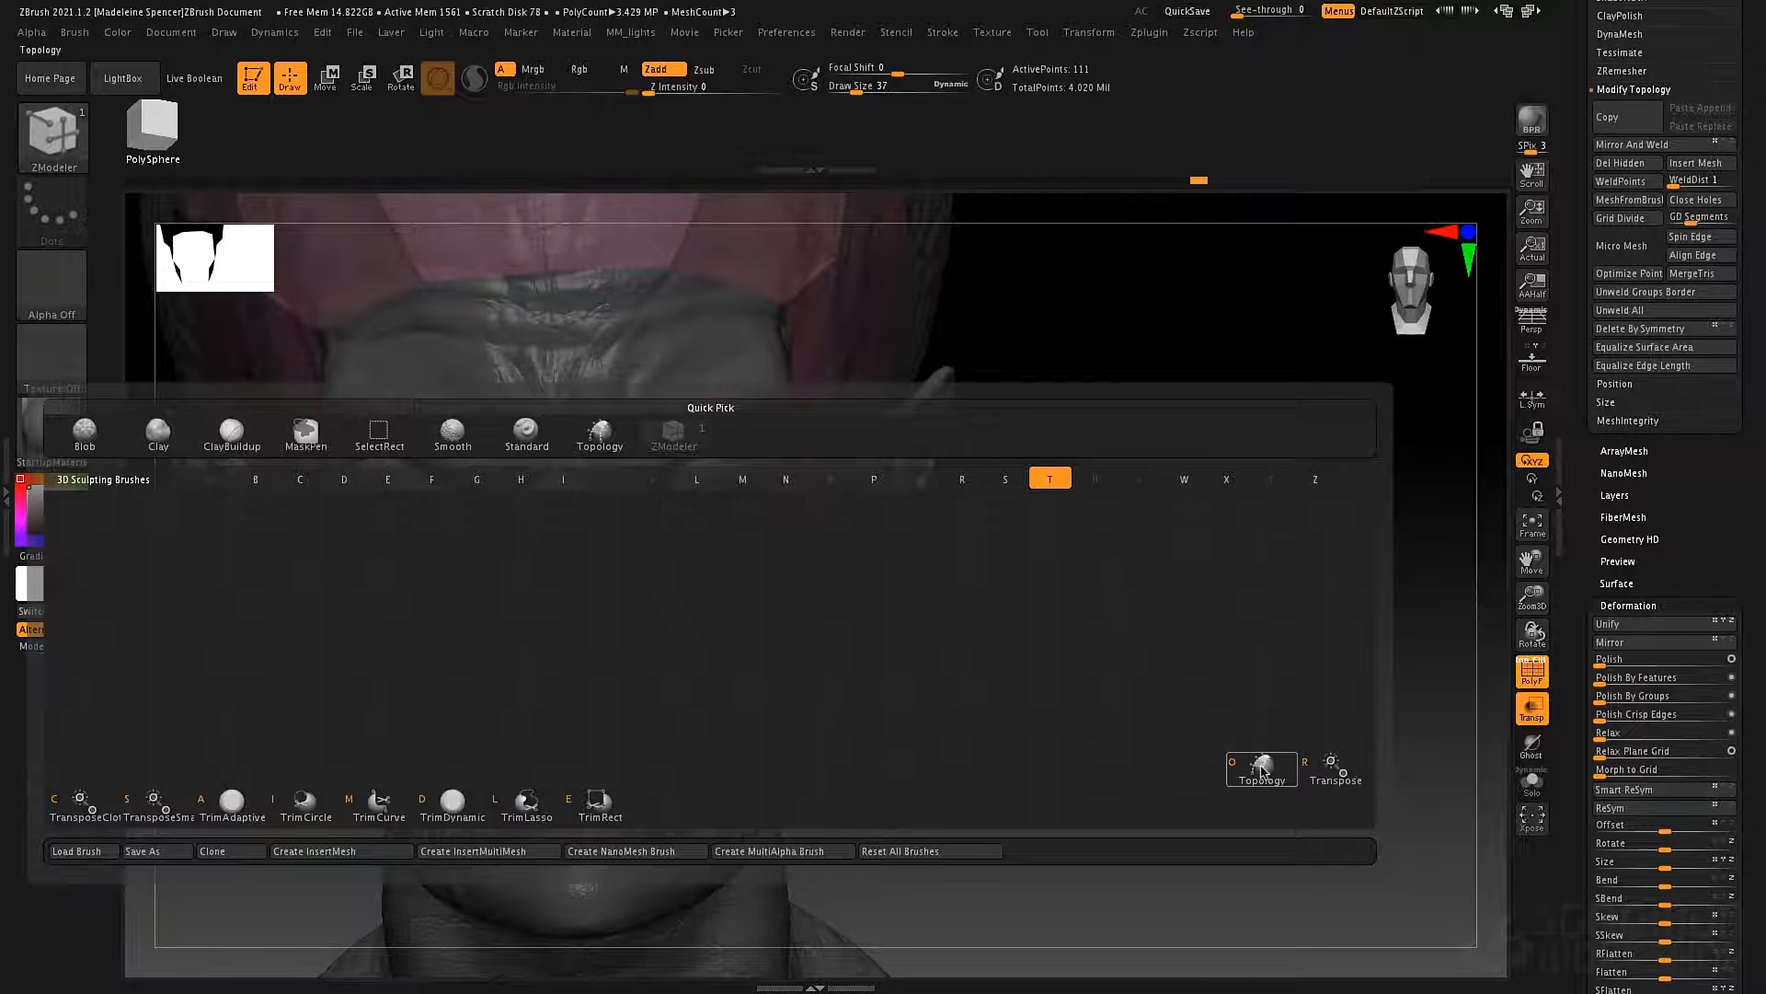
pyautogui.press('o')
pyautogui.moveTo(705, 417); pyautogui.dragTo(656, 401, button='right')
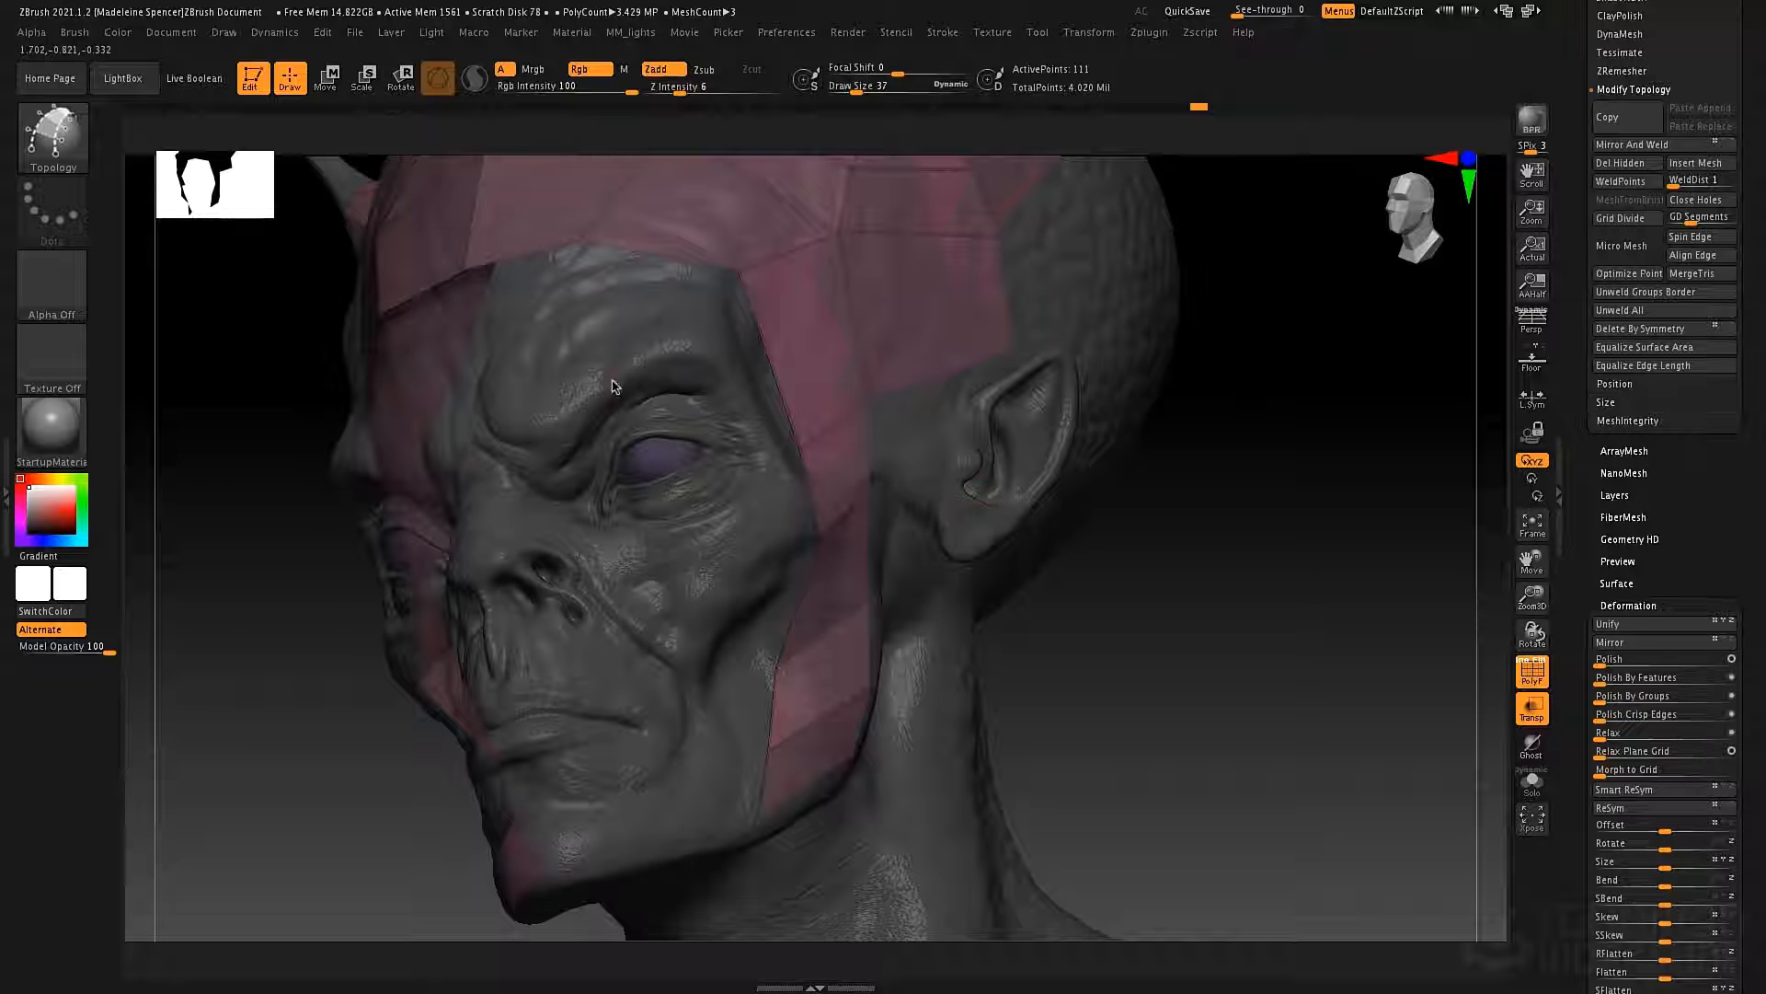
pyautogui.moveTo(614, 385); pyautogui.dragTo(798, 484, button='right')
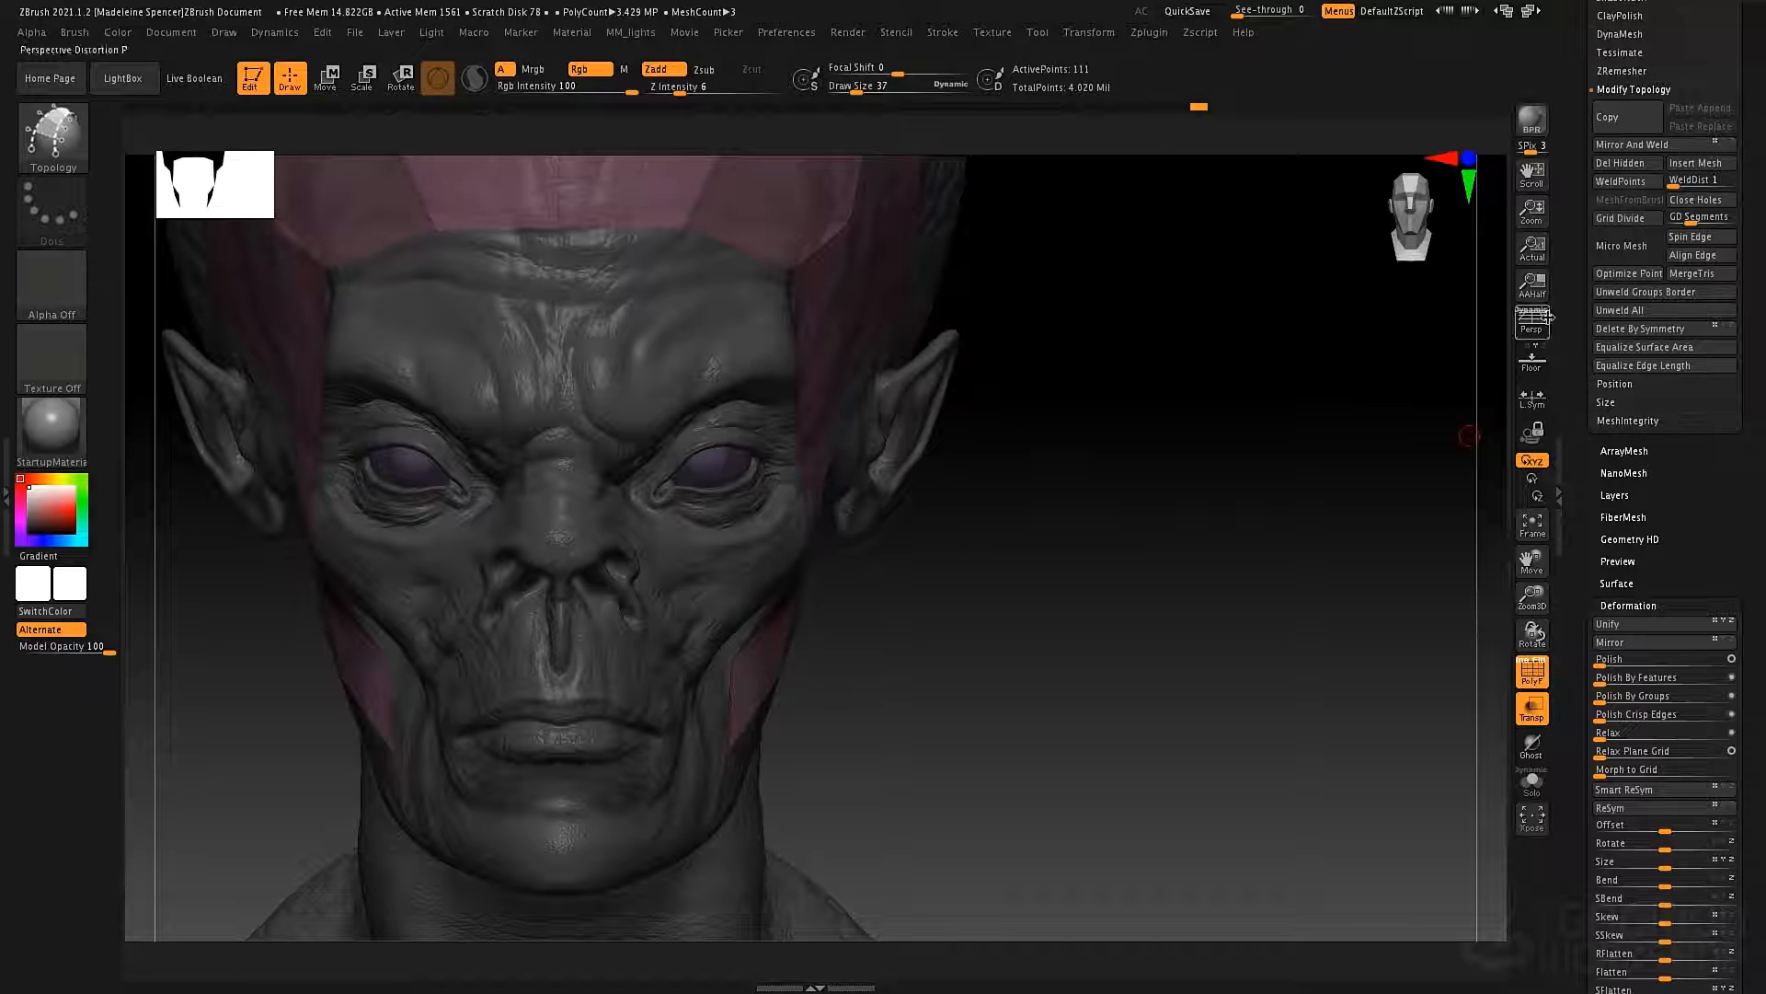
# Select the alienBustDemo subtool, turn off its polyframe display and duplicate it.
pyautogui.scroll(10, 1577, 446)
pyautogui.scroll(7, 1582, 512)
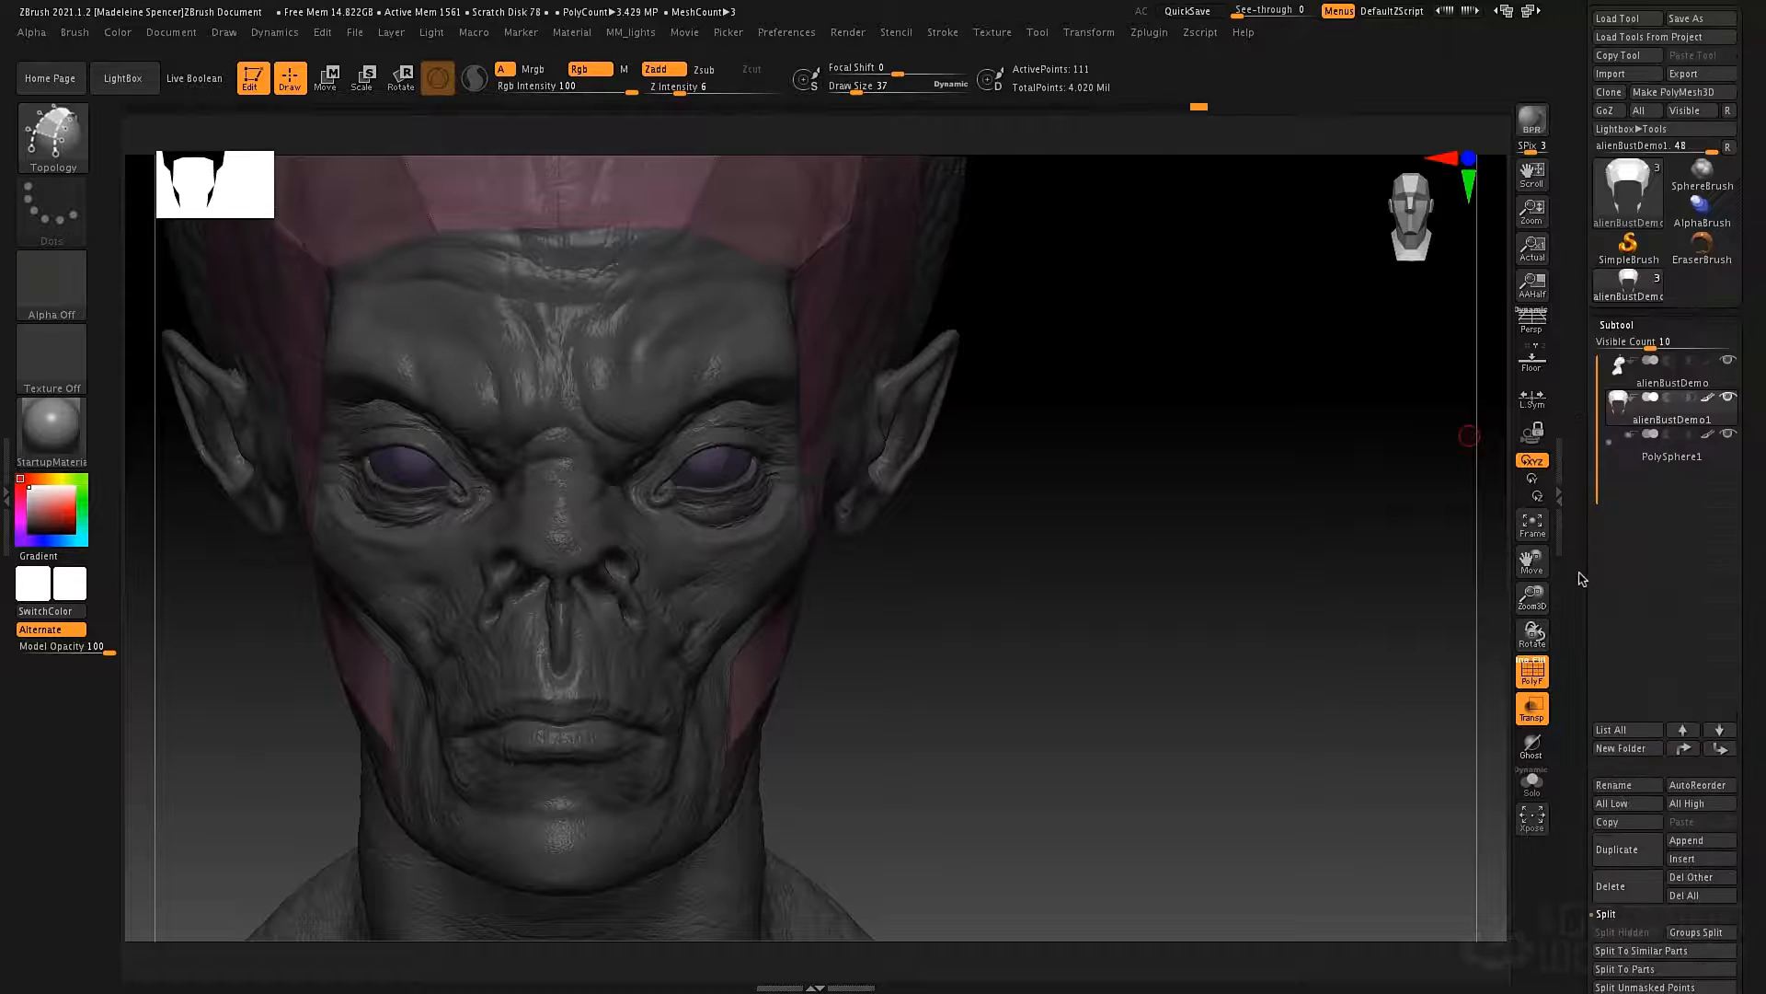
pyautogui.click(1623, 385)
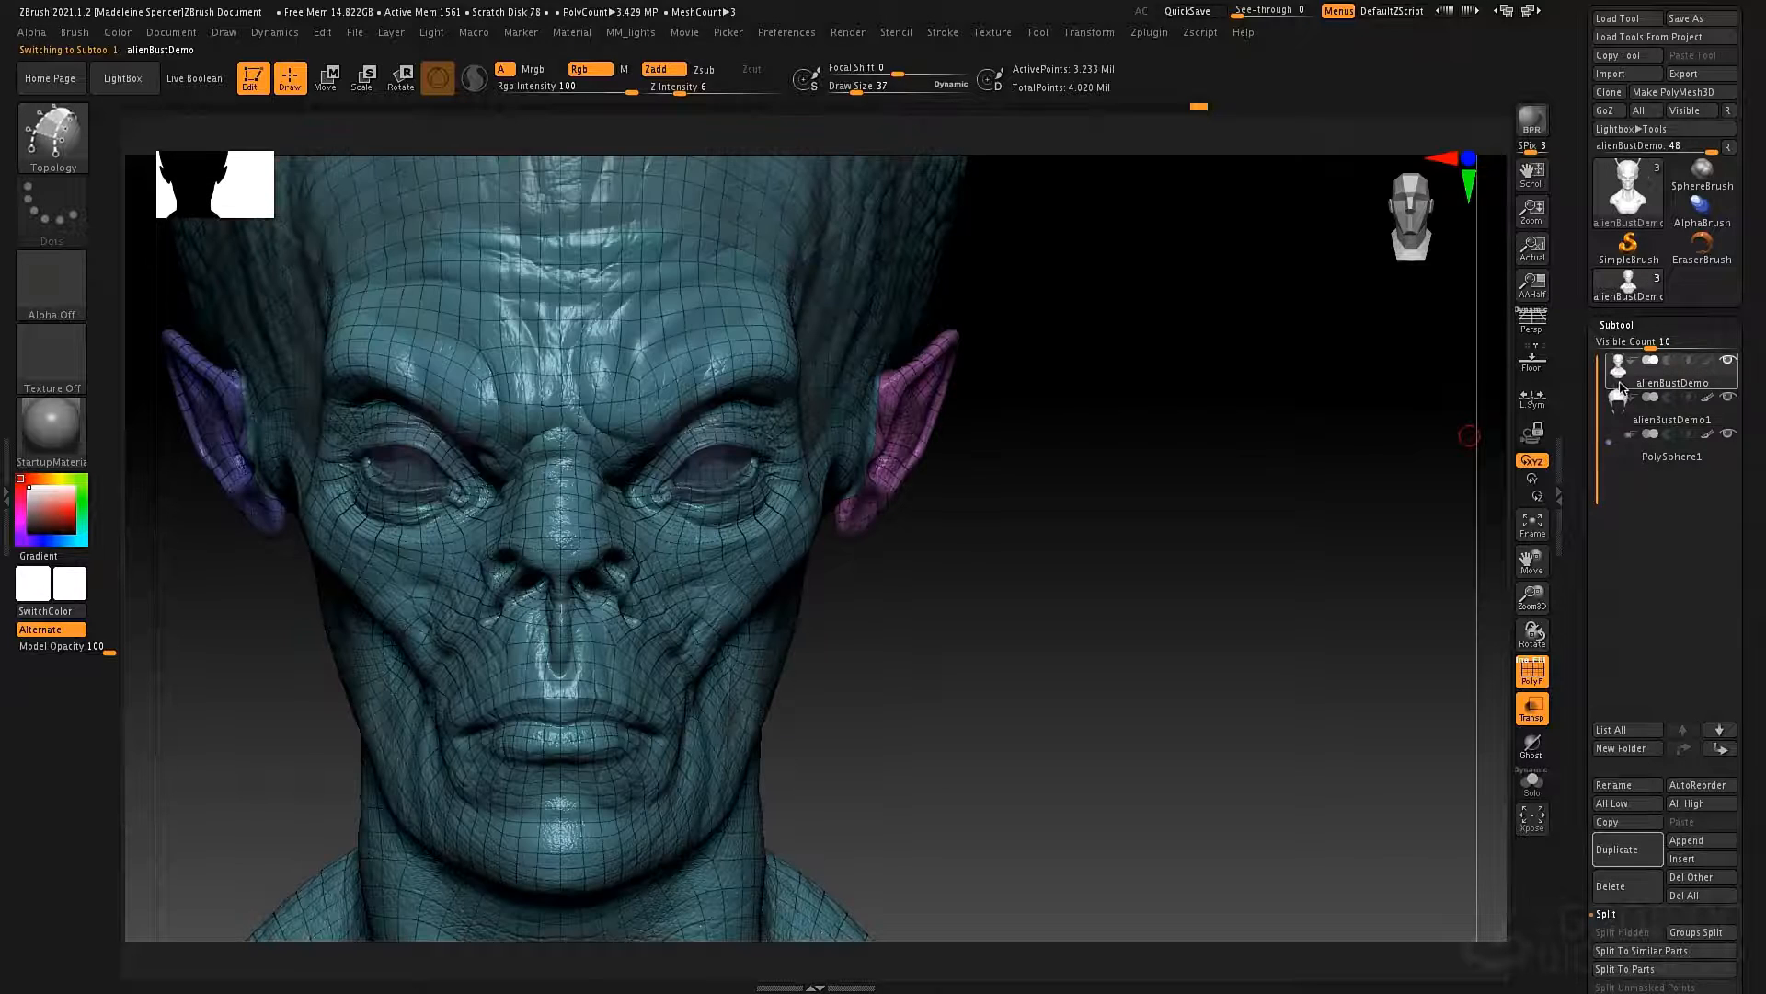
pyautogui.press('shift')
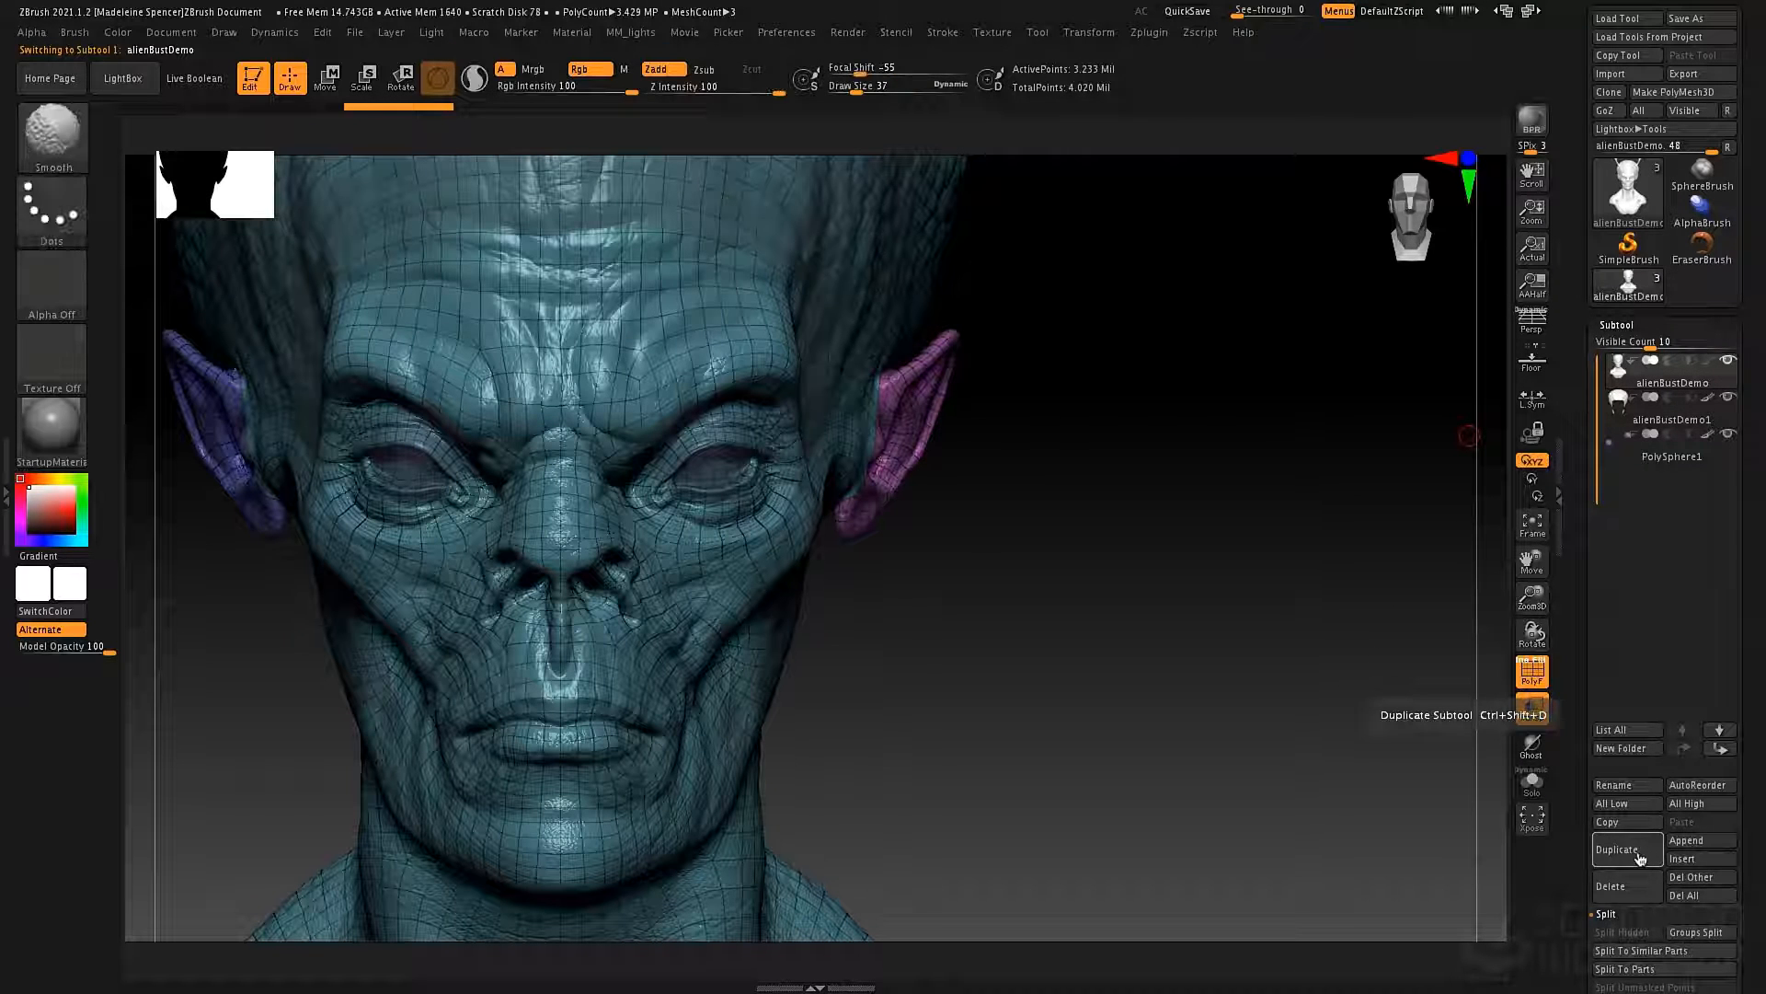
pyautogui.hotkey('shift', 'f')
pyautogui.click(1636, 852)
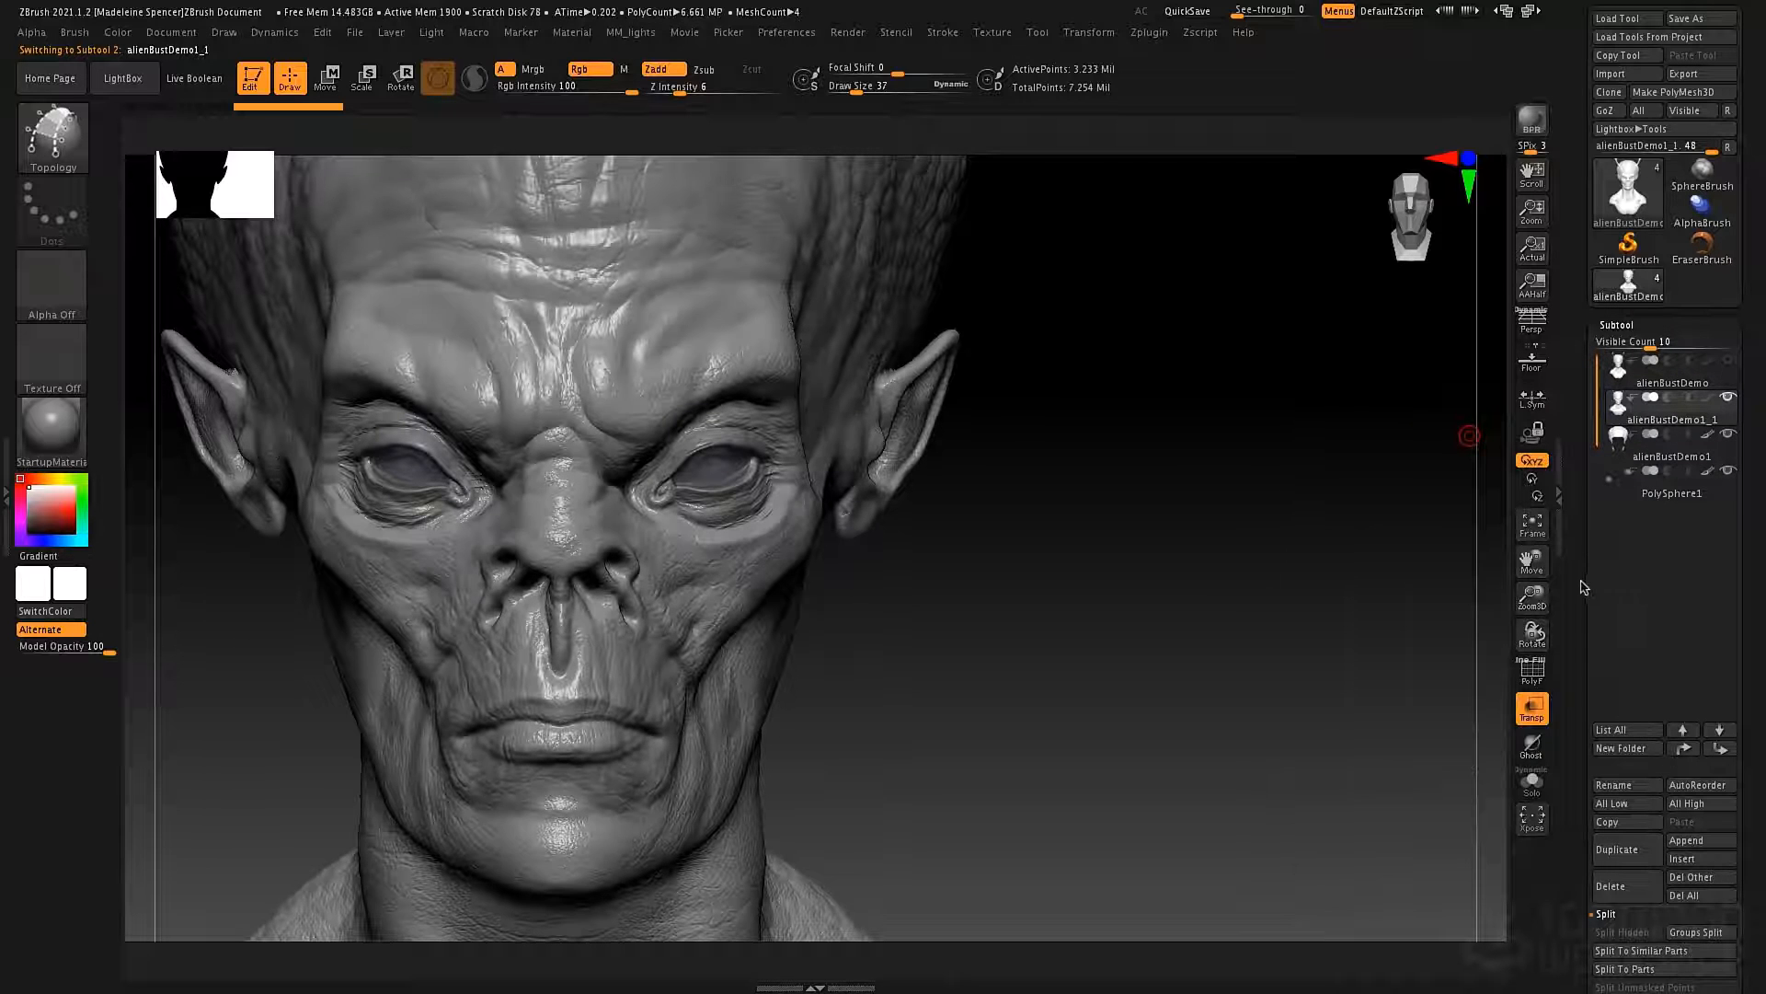
# Lower the duplicated bust to subdivision level 1 and delete its higher subdivision levels.
pyautogui.scroll(-6, 1585, 552)
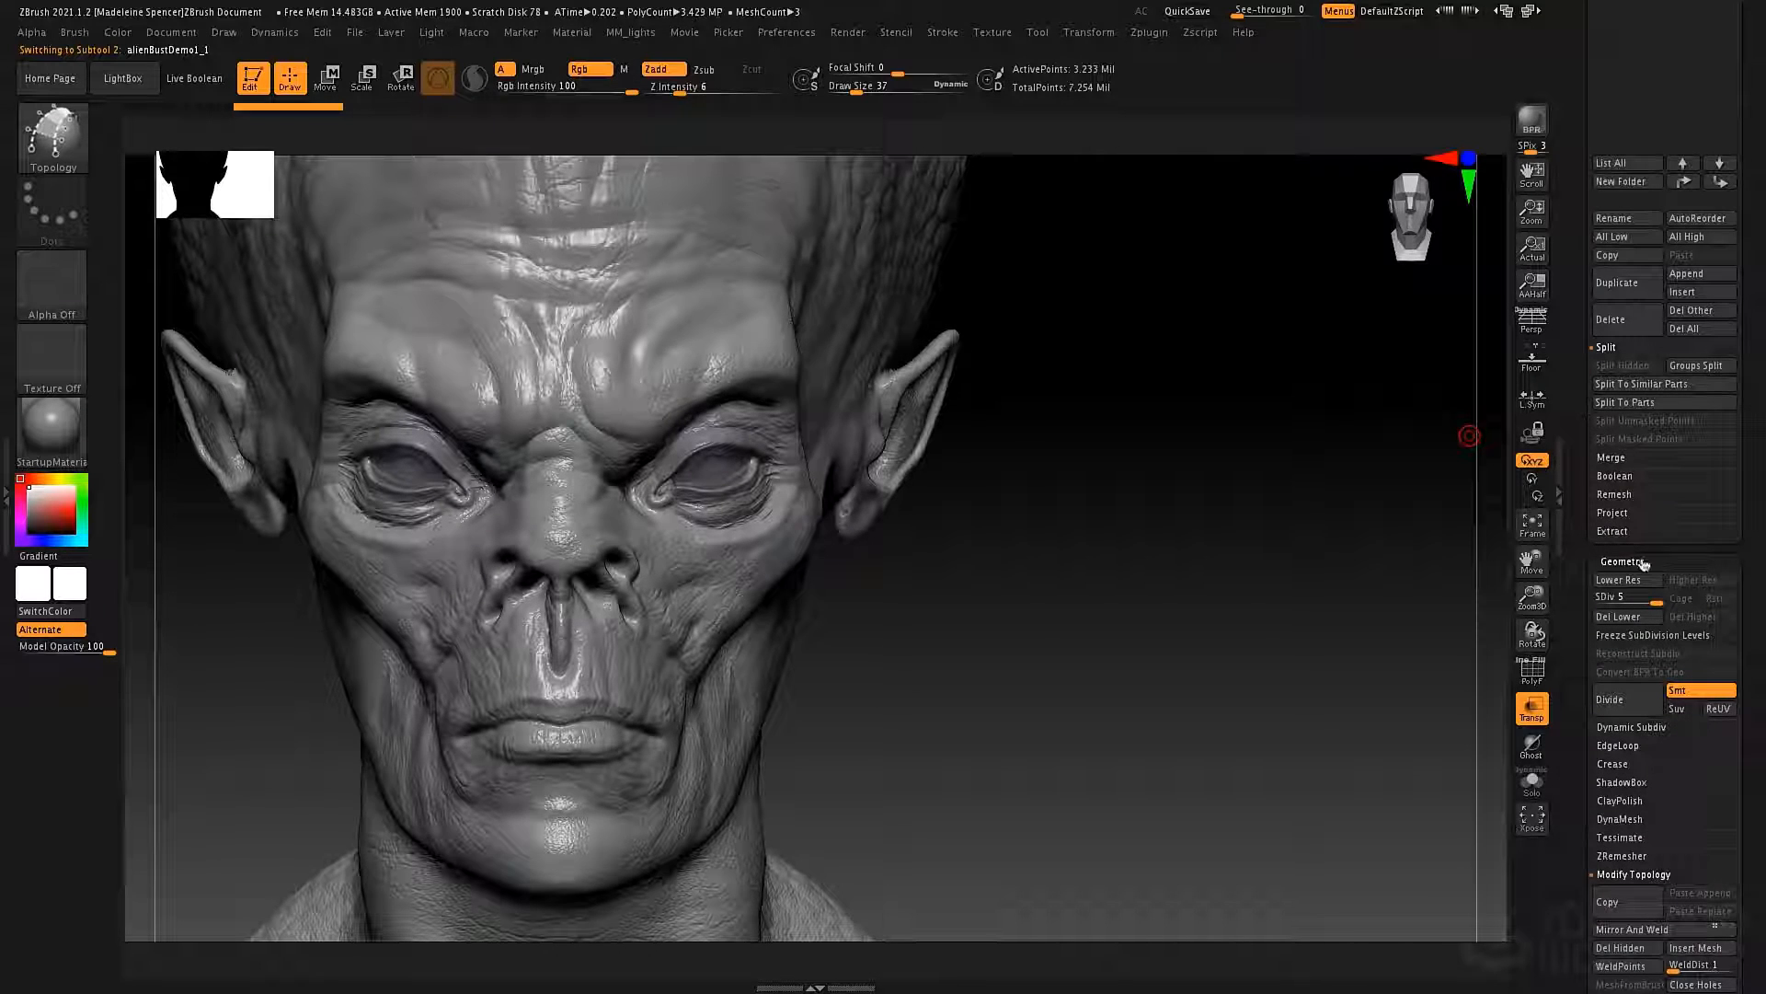
pyautogui.moveTo(1655, 601); pyautogui.dragTo(1614, 605)
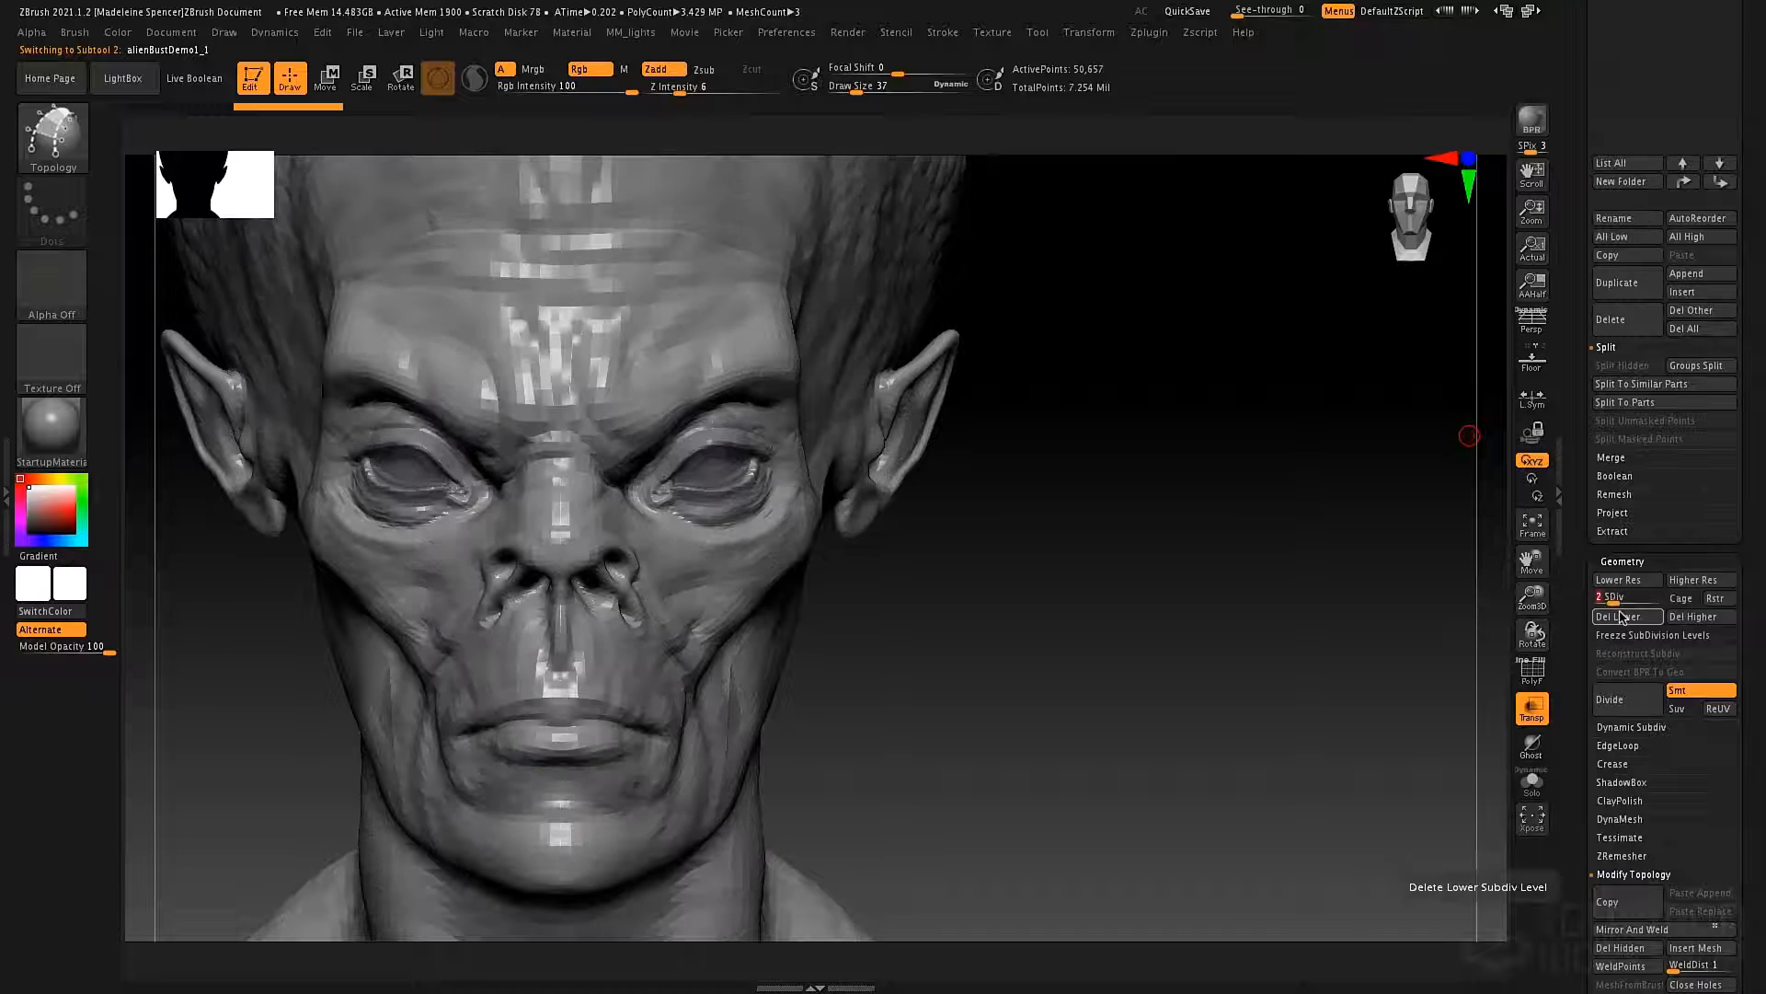
pyautogui.click(1682, 616)
# Draw two closed topology curves around the character's left eye, one along the eyelid opening and one along the outer lids.
pyautogui.keyDown('ctrl'); pyautogui.moveTo(989, 348); pyautogui.dragTo(877, 350, button='right'); pyautogui.keyUp('ctrl')
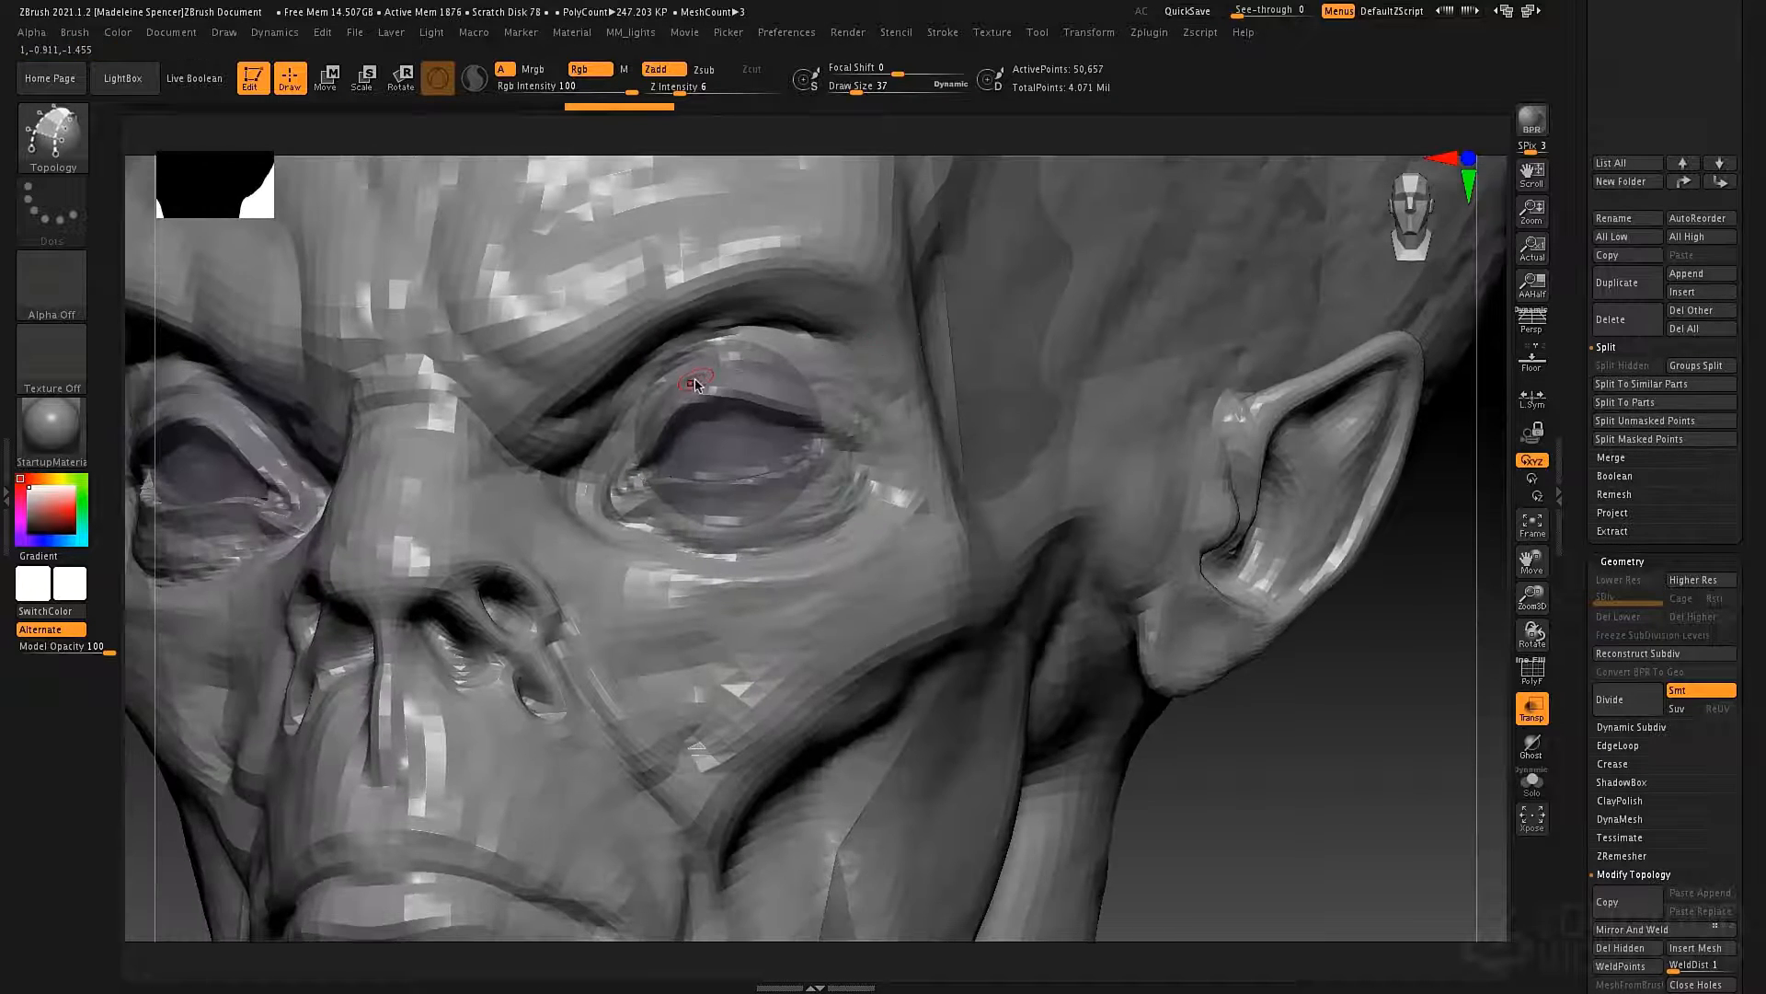
pyautogui.moveTo(738, 385); pyautogui.dragTo(673, 395, button='right')
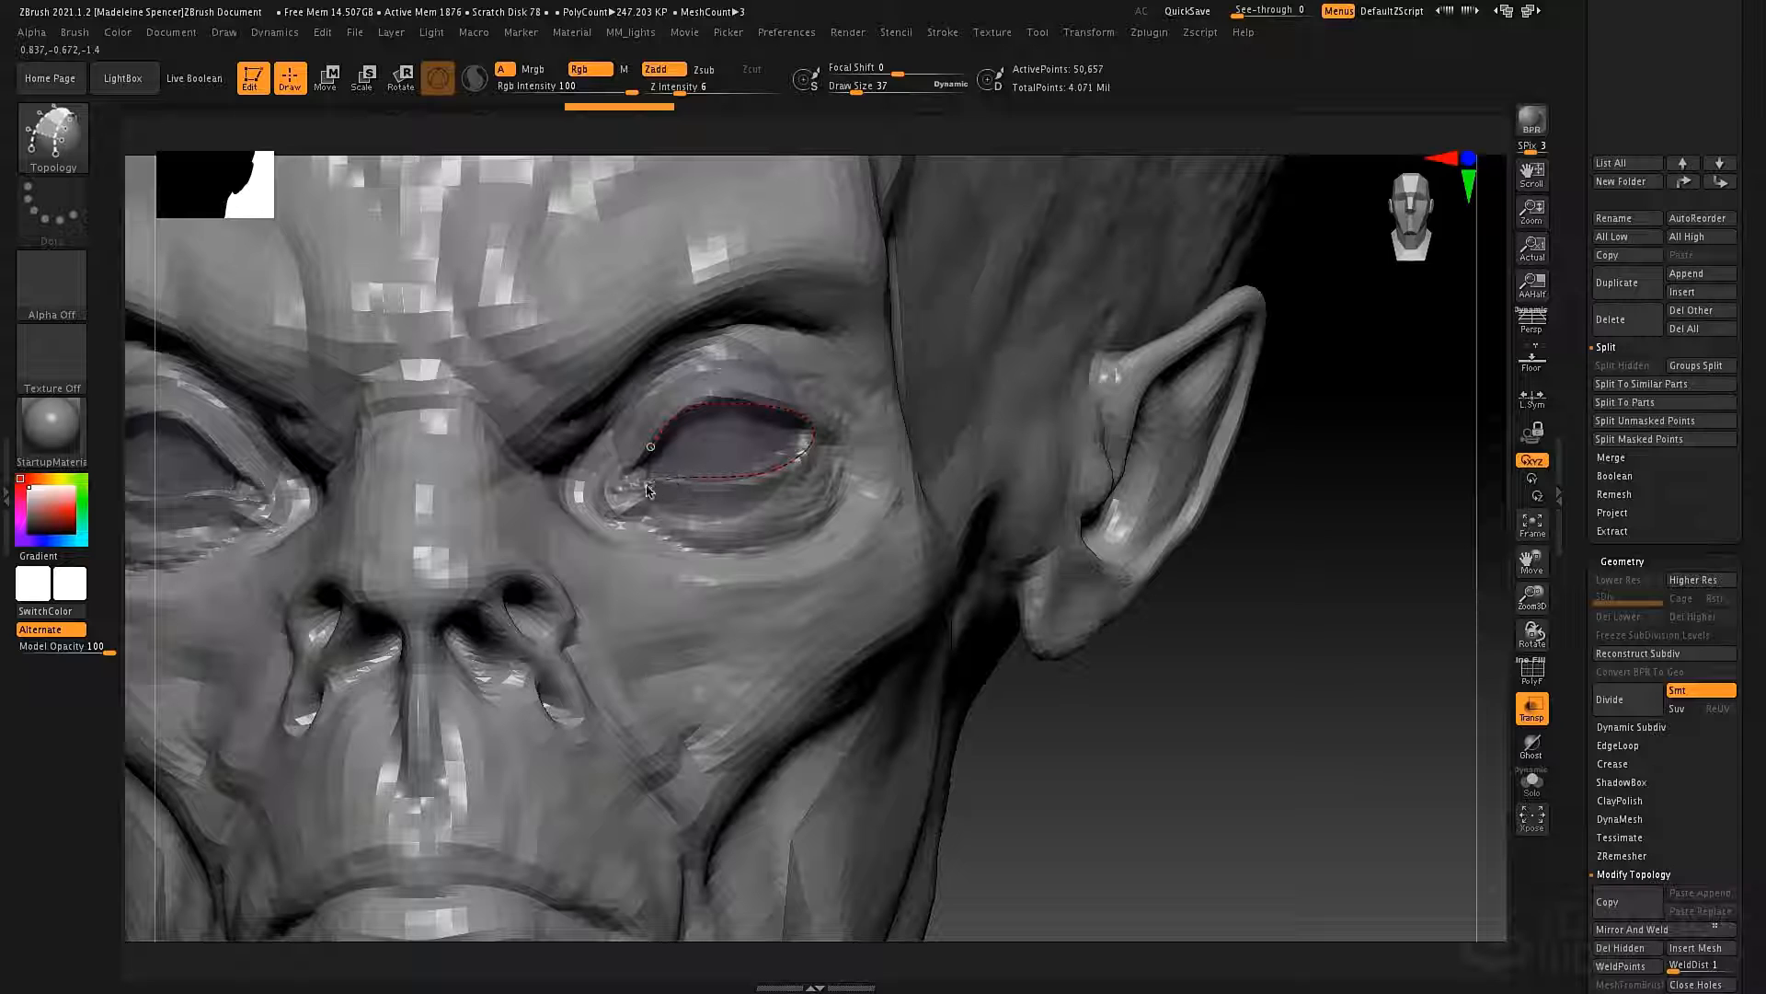
pyautogui.click(651, 447)
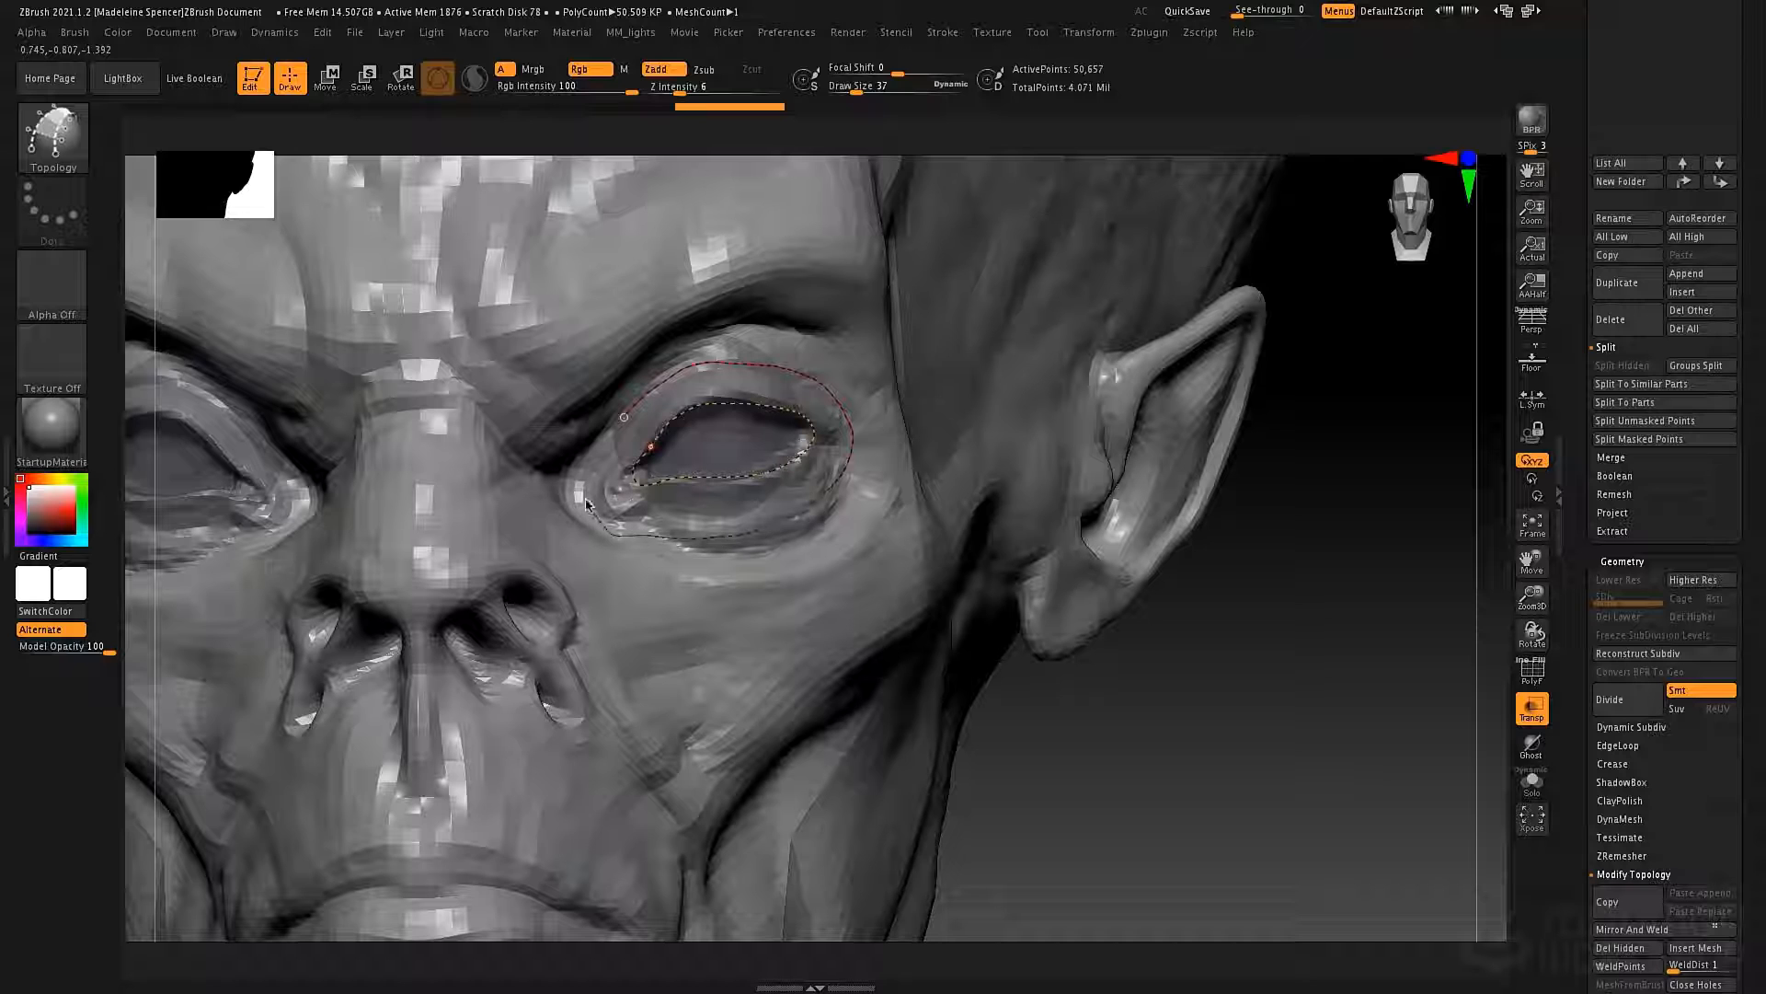
pyautogui.click(621, 419)
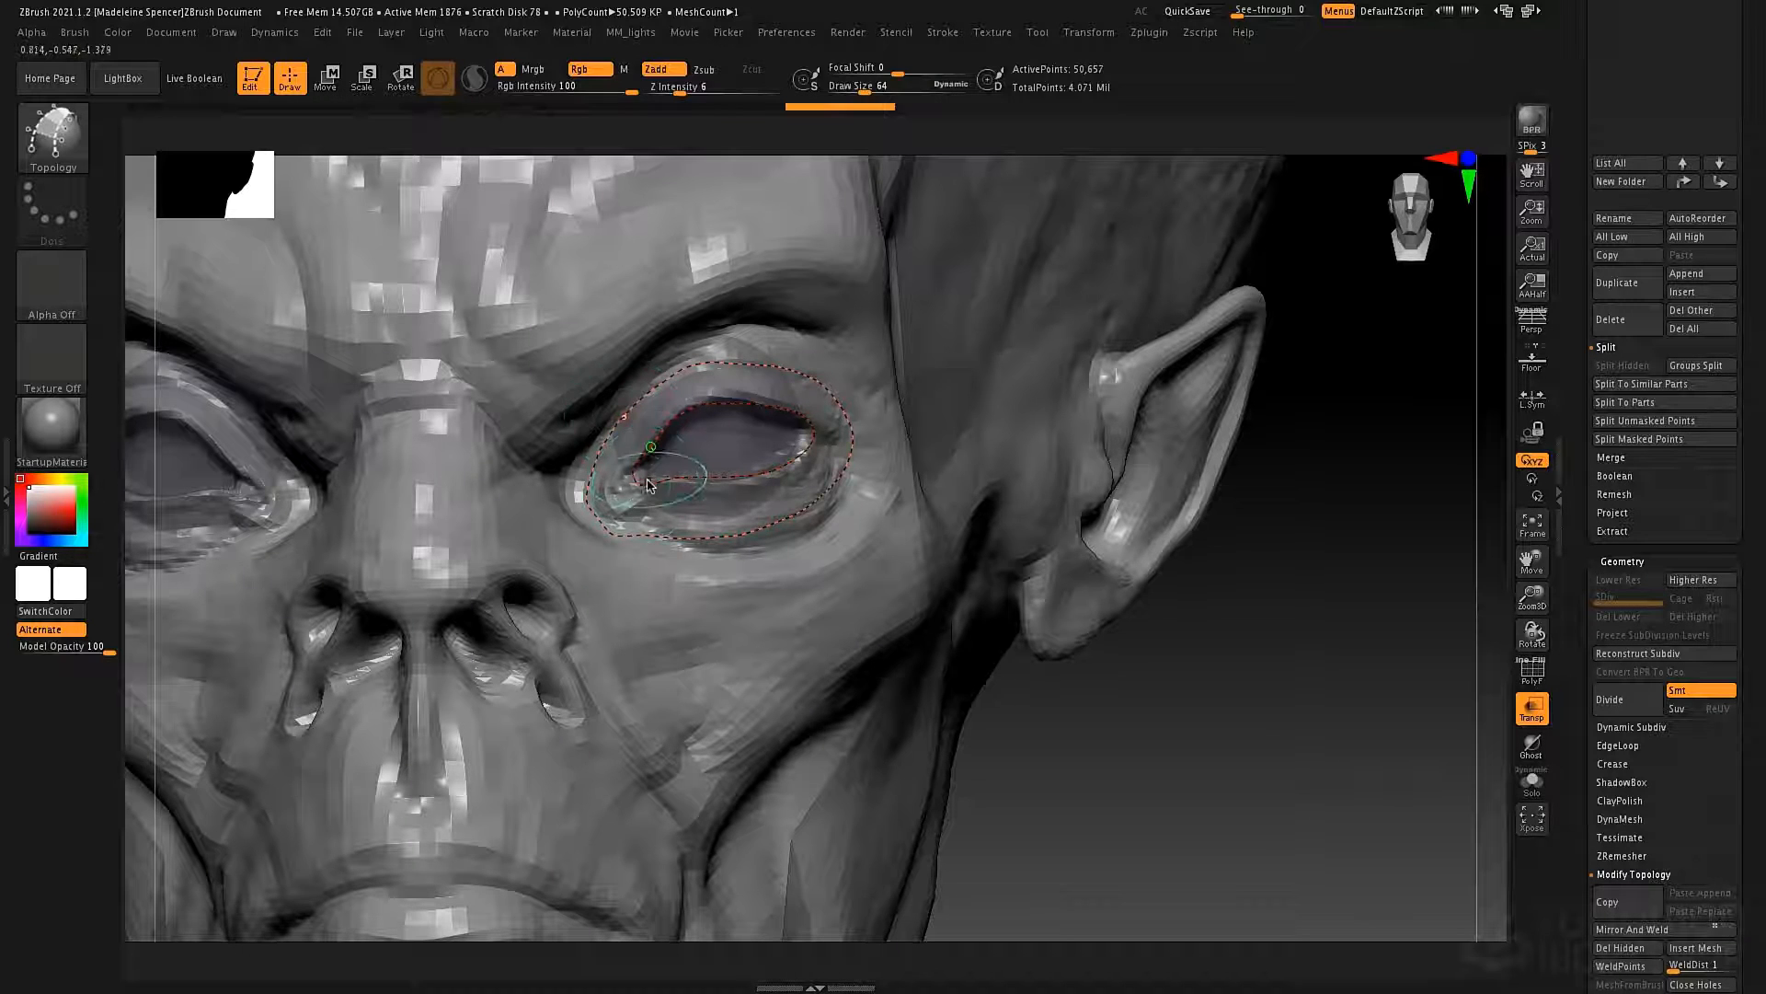
pyautogui.click(577, 500)
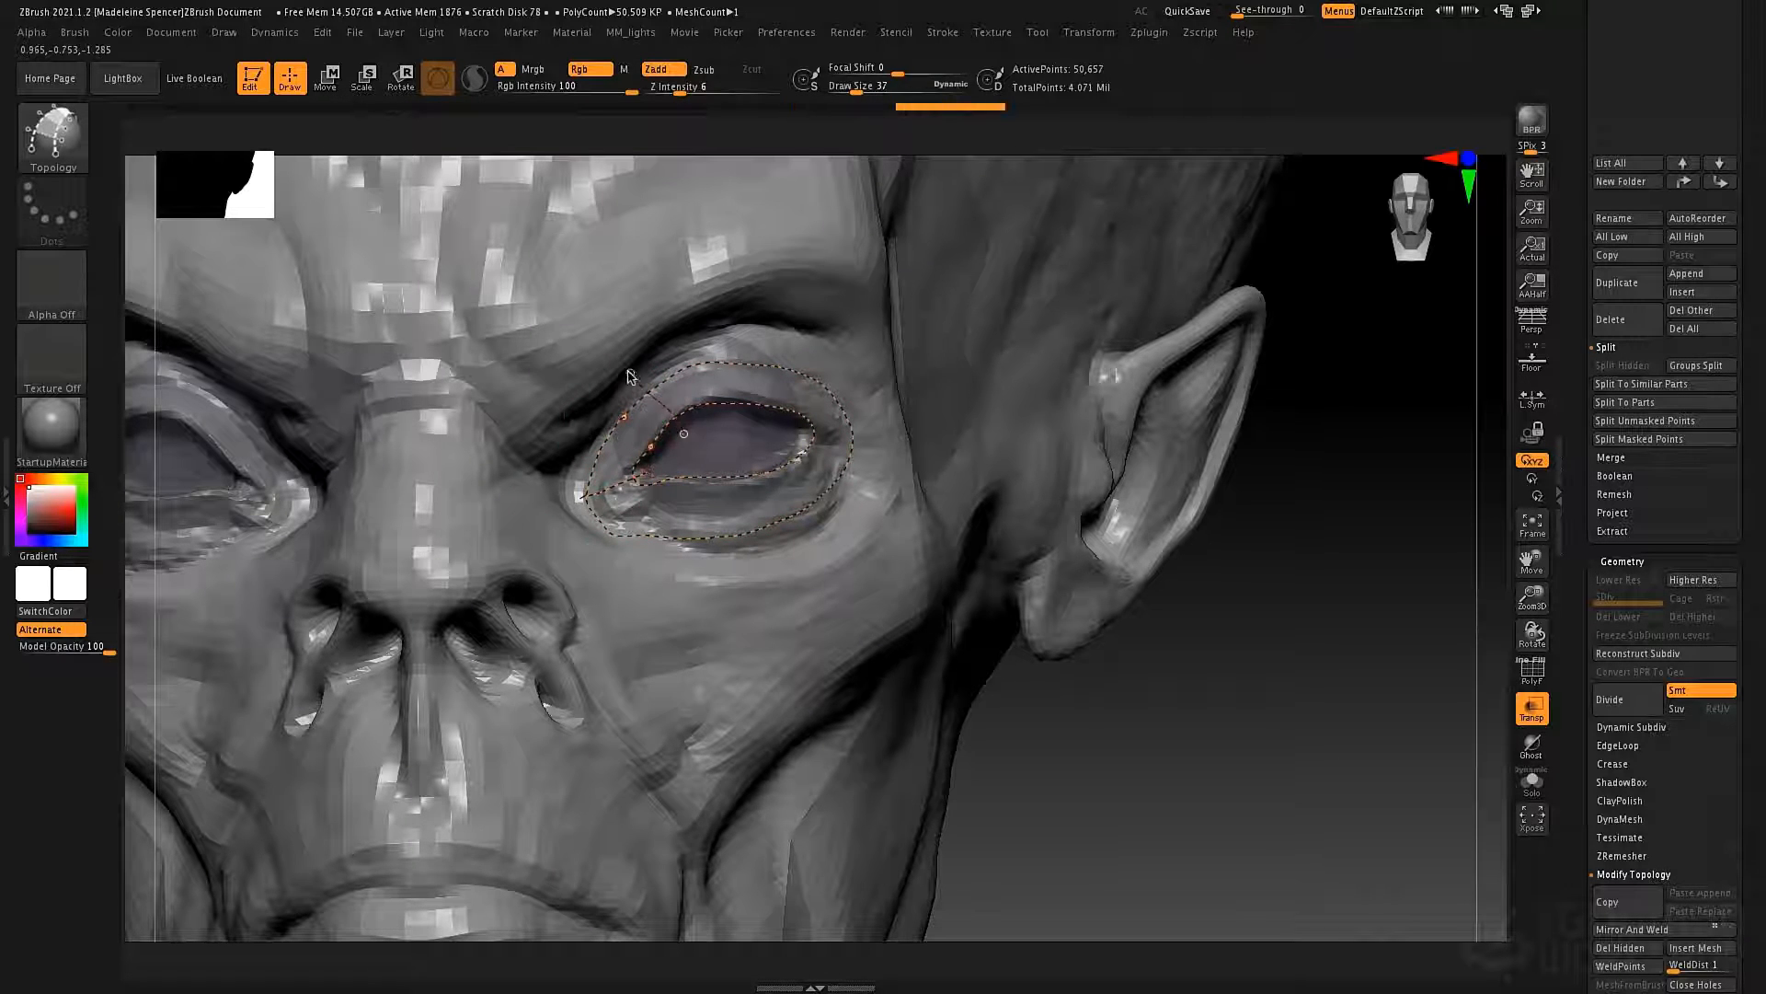
# Draw cross curves between the two eye loops to divide the ring into quads all around the eye and trim their overhanging ends.
pyautogui.moveTo(630, 372); pyautogui.dragTo(681, 424)
pyautogui.moveTo(719, 328); pyautogui.dragTo(729, 410)
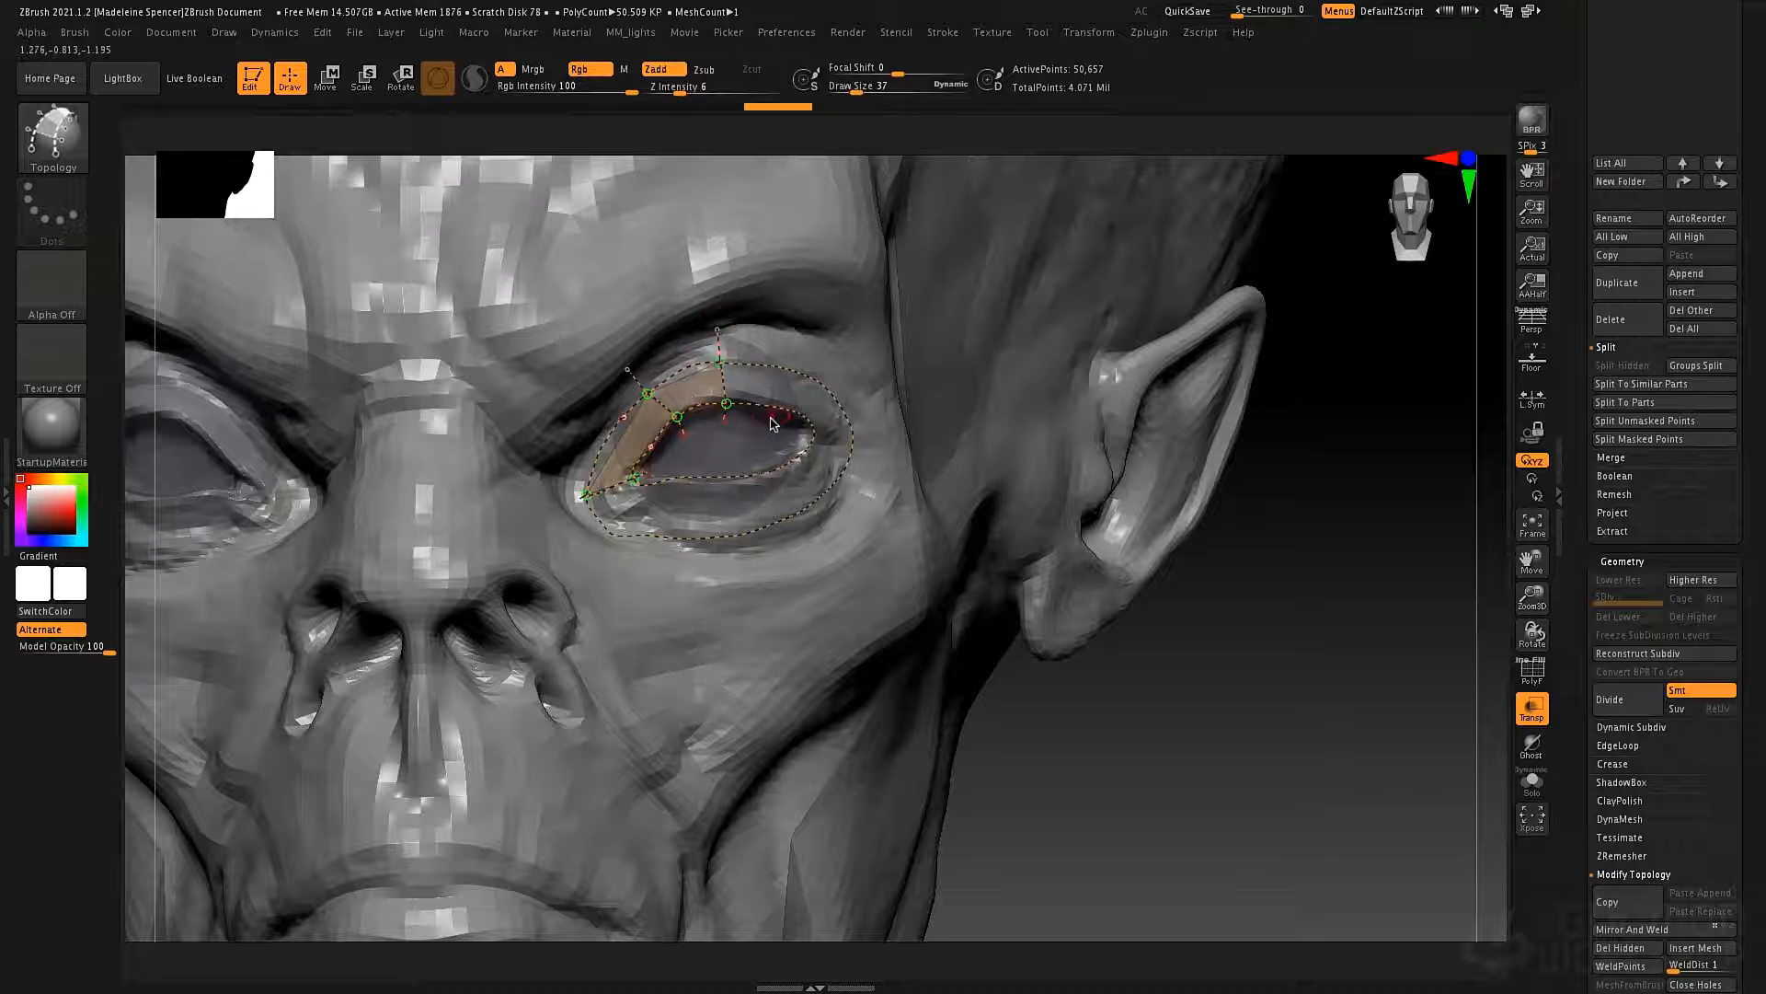
pyautogui.moveTo(831, 347); pyautogui.dragTo(784, 414)
pyautogui.moveTo(894, 461); pyautogui.dragTo(892, 461)
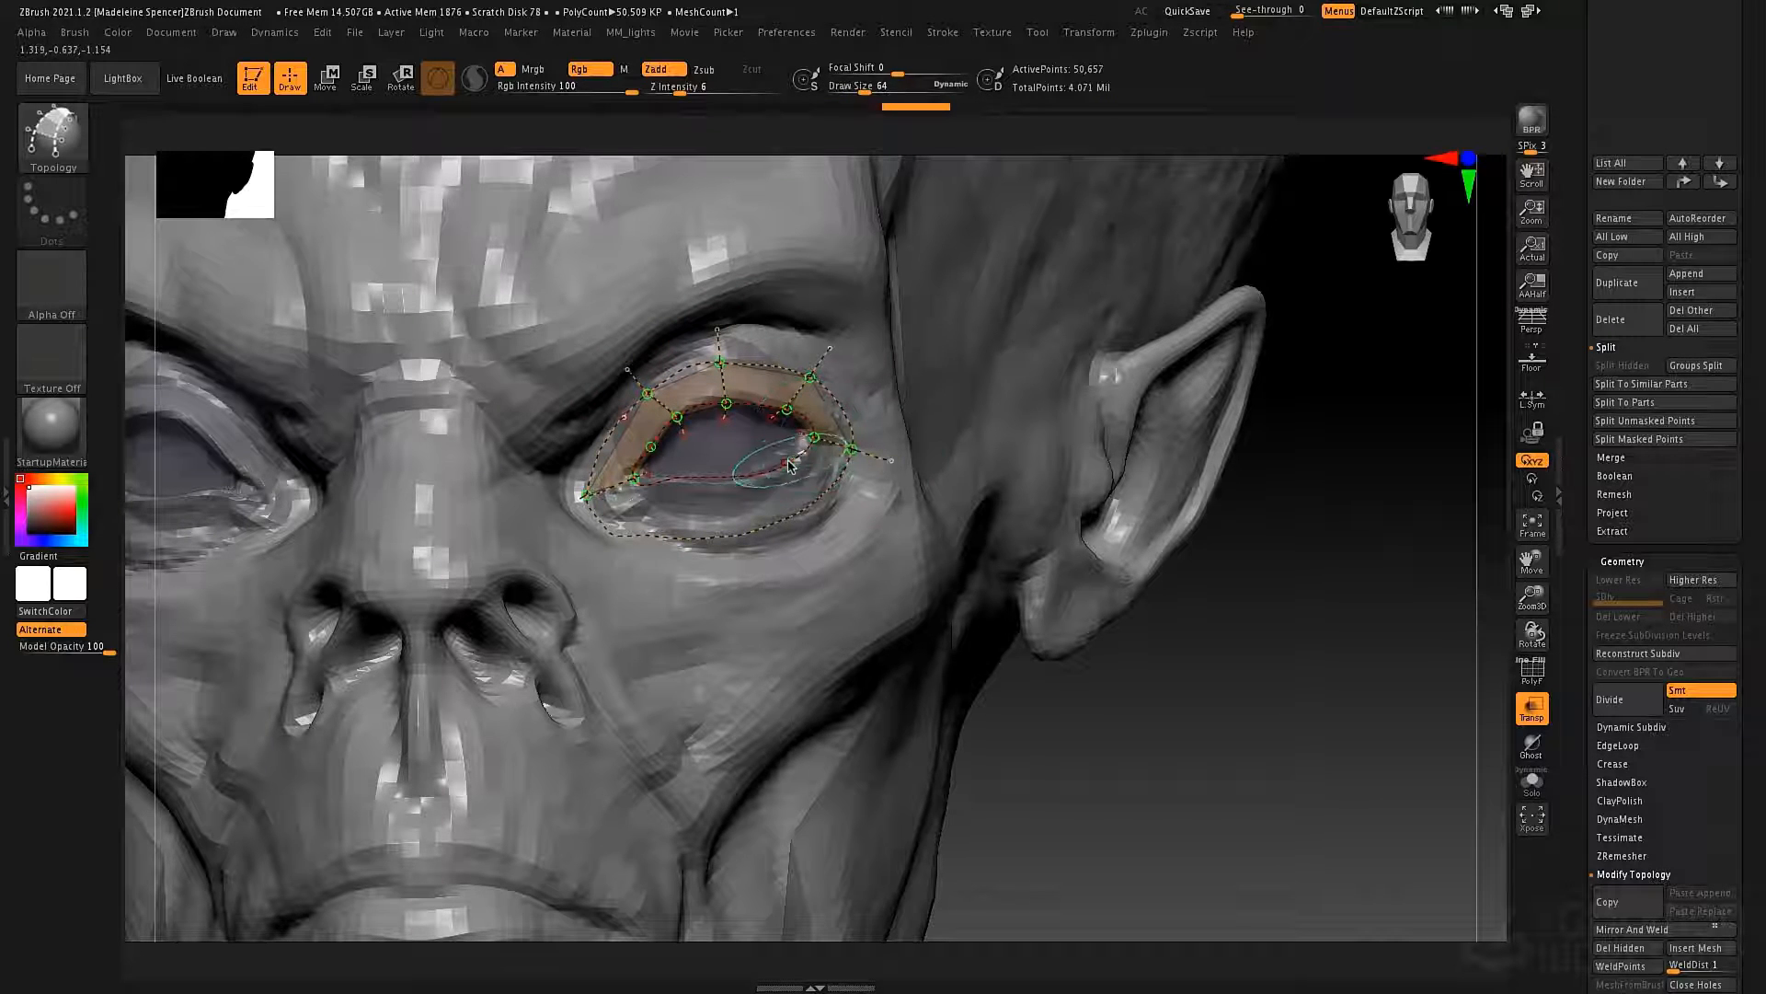
pyautogui.moveTo(769, 454); pyautogui.dragTo(817, 550)
pyautogui.moveTo(686, 587); pyautogui.dragTo(687, 585)
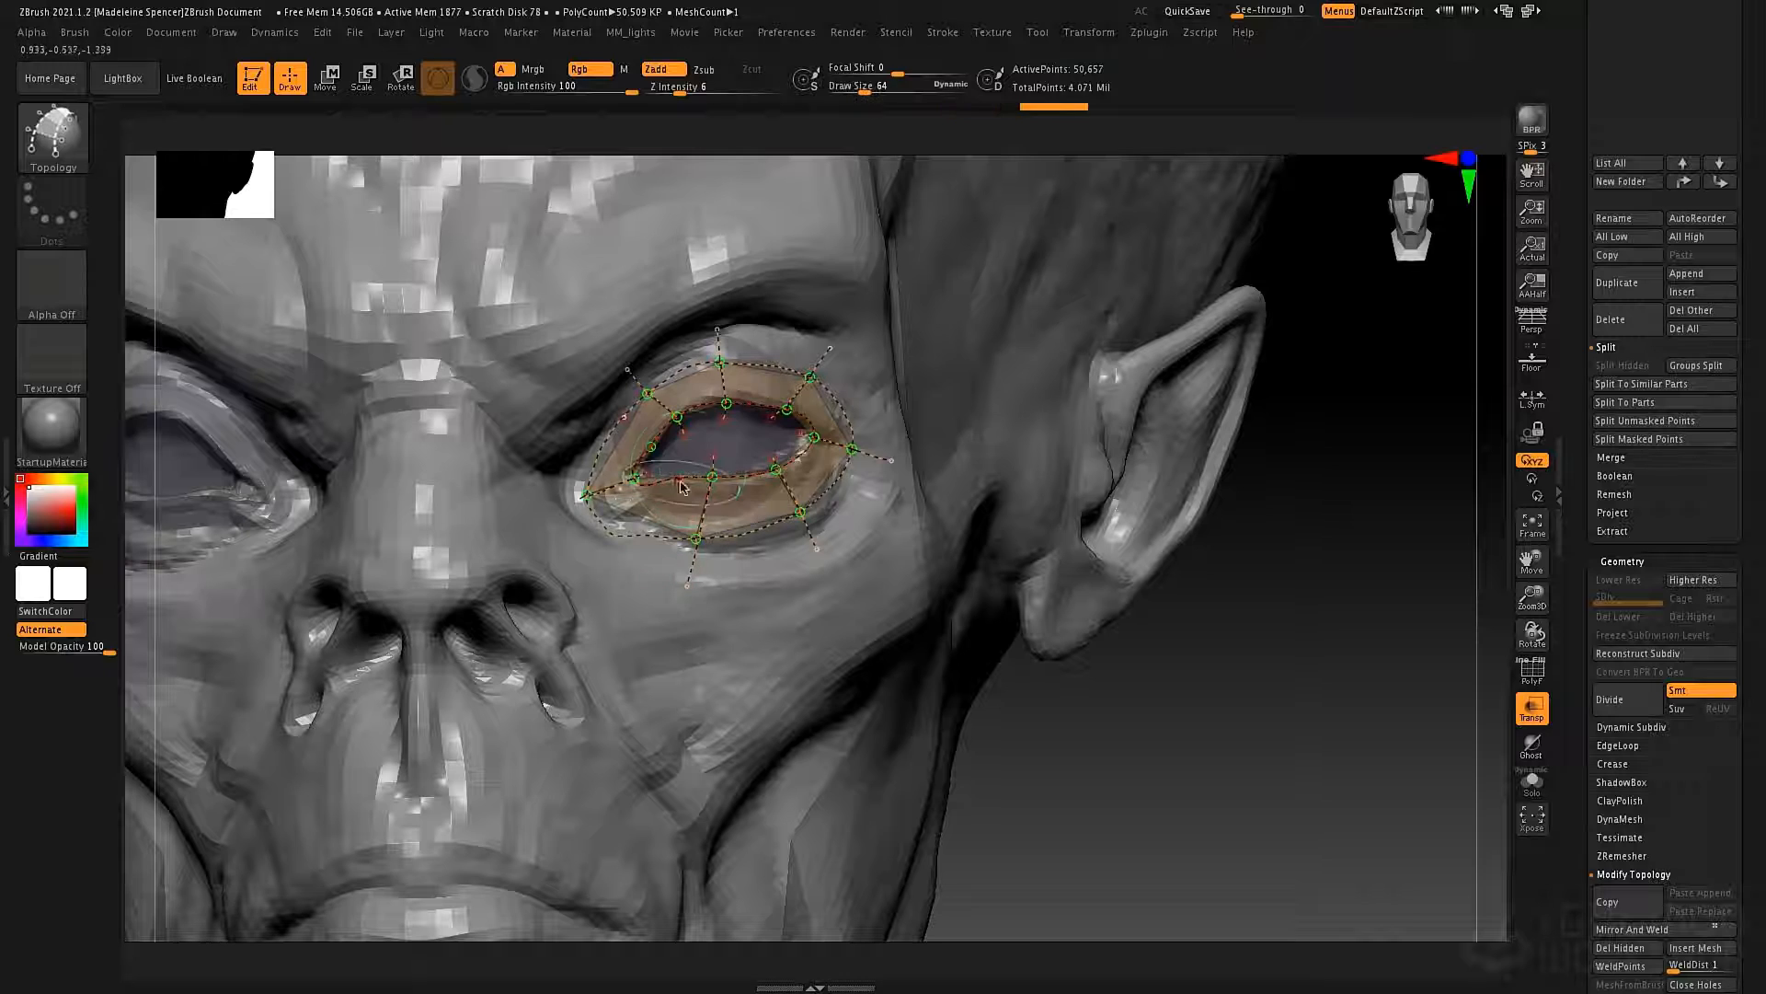
pyautogui.moveTo(675, 470); pyautogui.dragTo(629, 558)
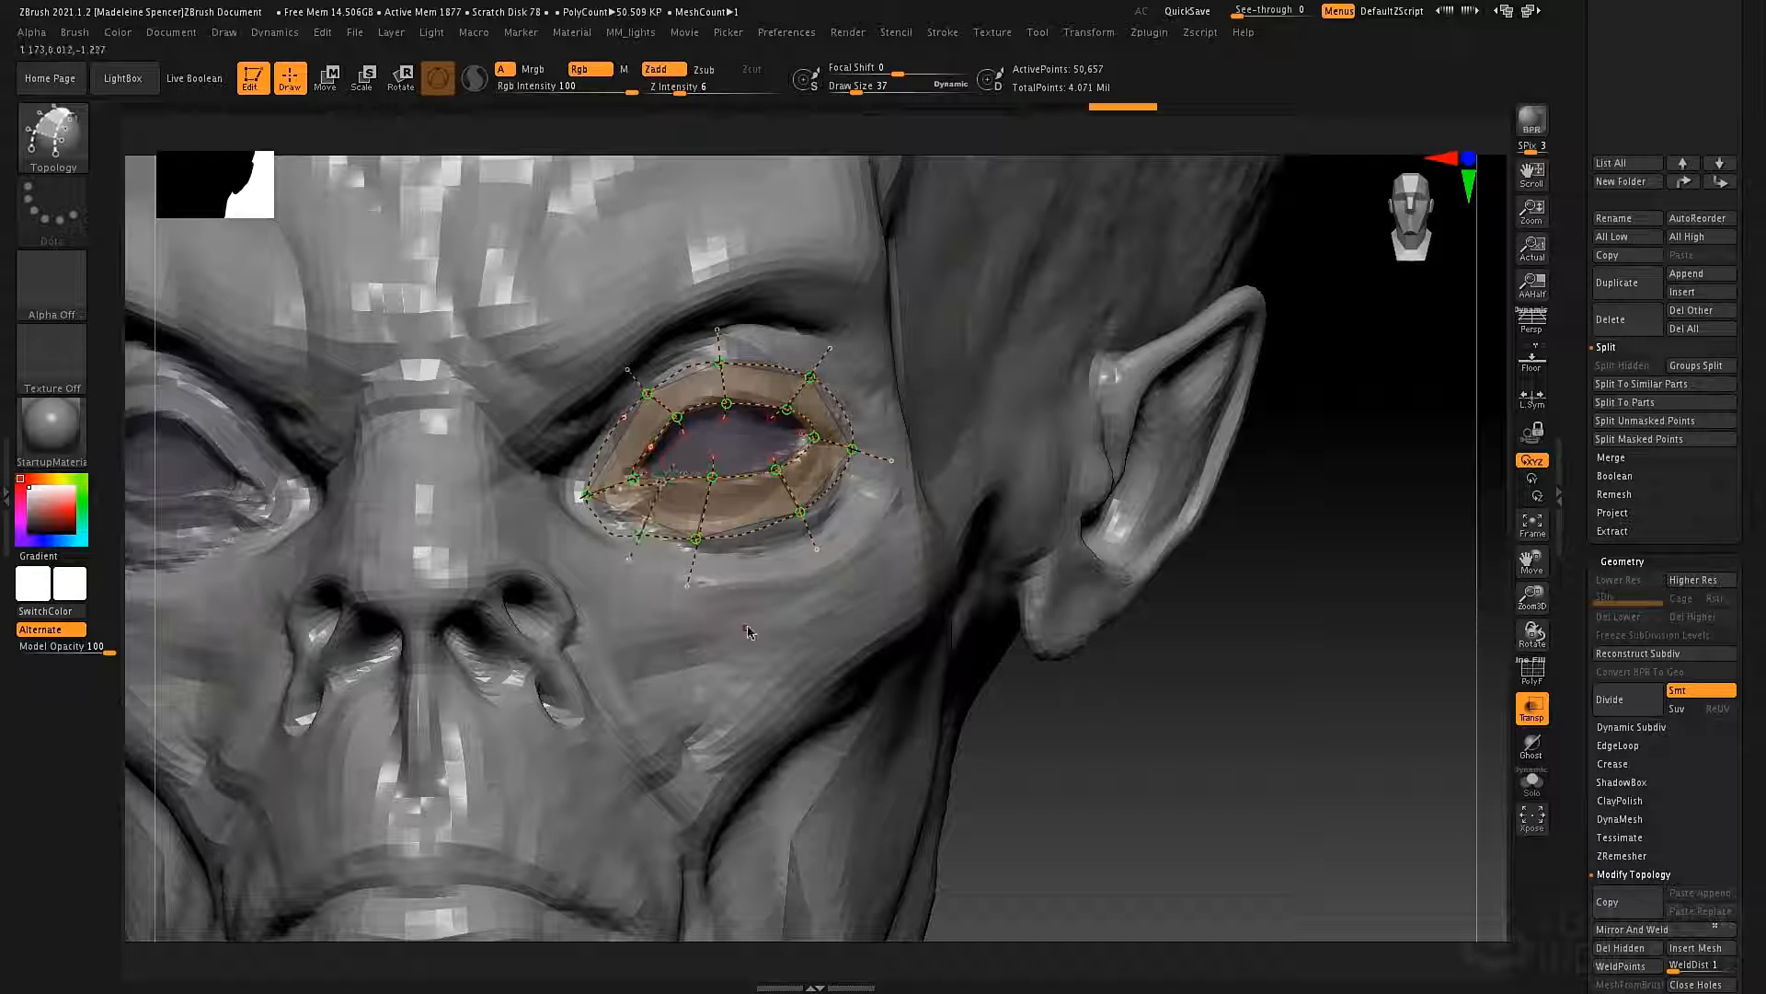
pyautogui.keyDown('alt'); pyautogui.moveTo(735, 692); pyautogui.dragTo(735, 693); pyautogui.keyUp('alt')
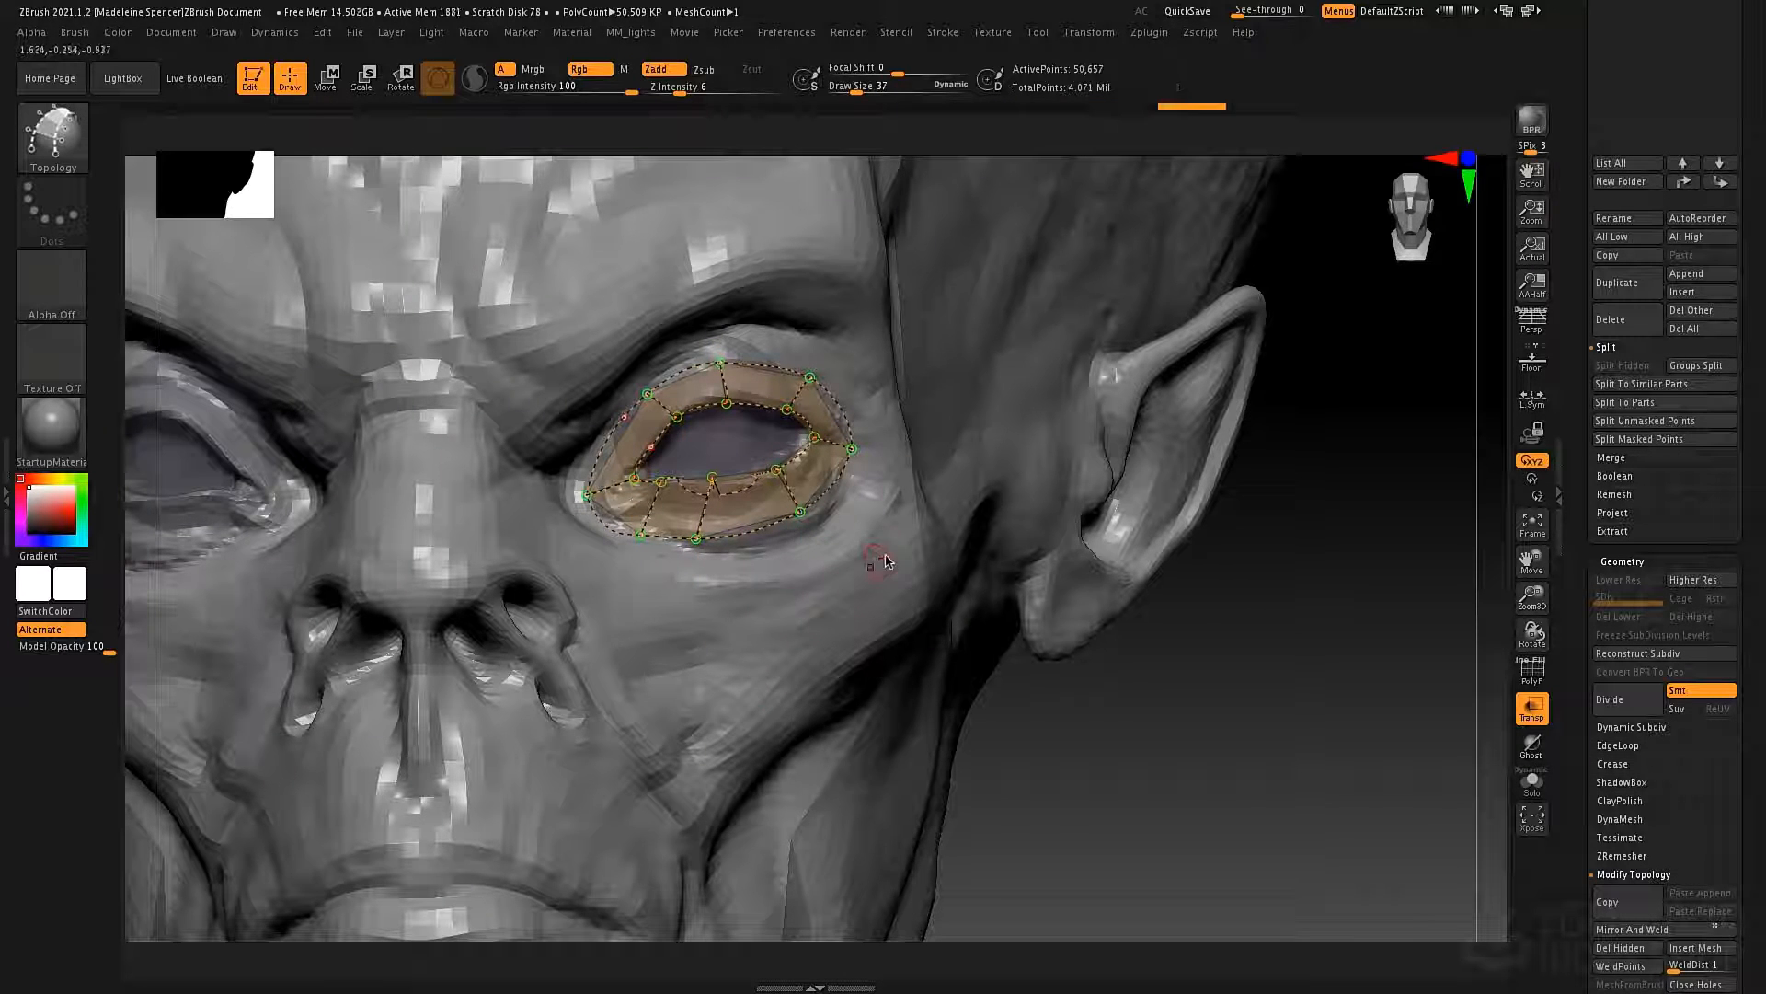
pyautogui.click(870, 581)
pyautogui.moveTo(914, 504); pyautogui.dragTo(927, 525, button='right')
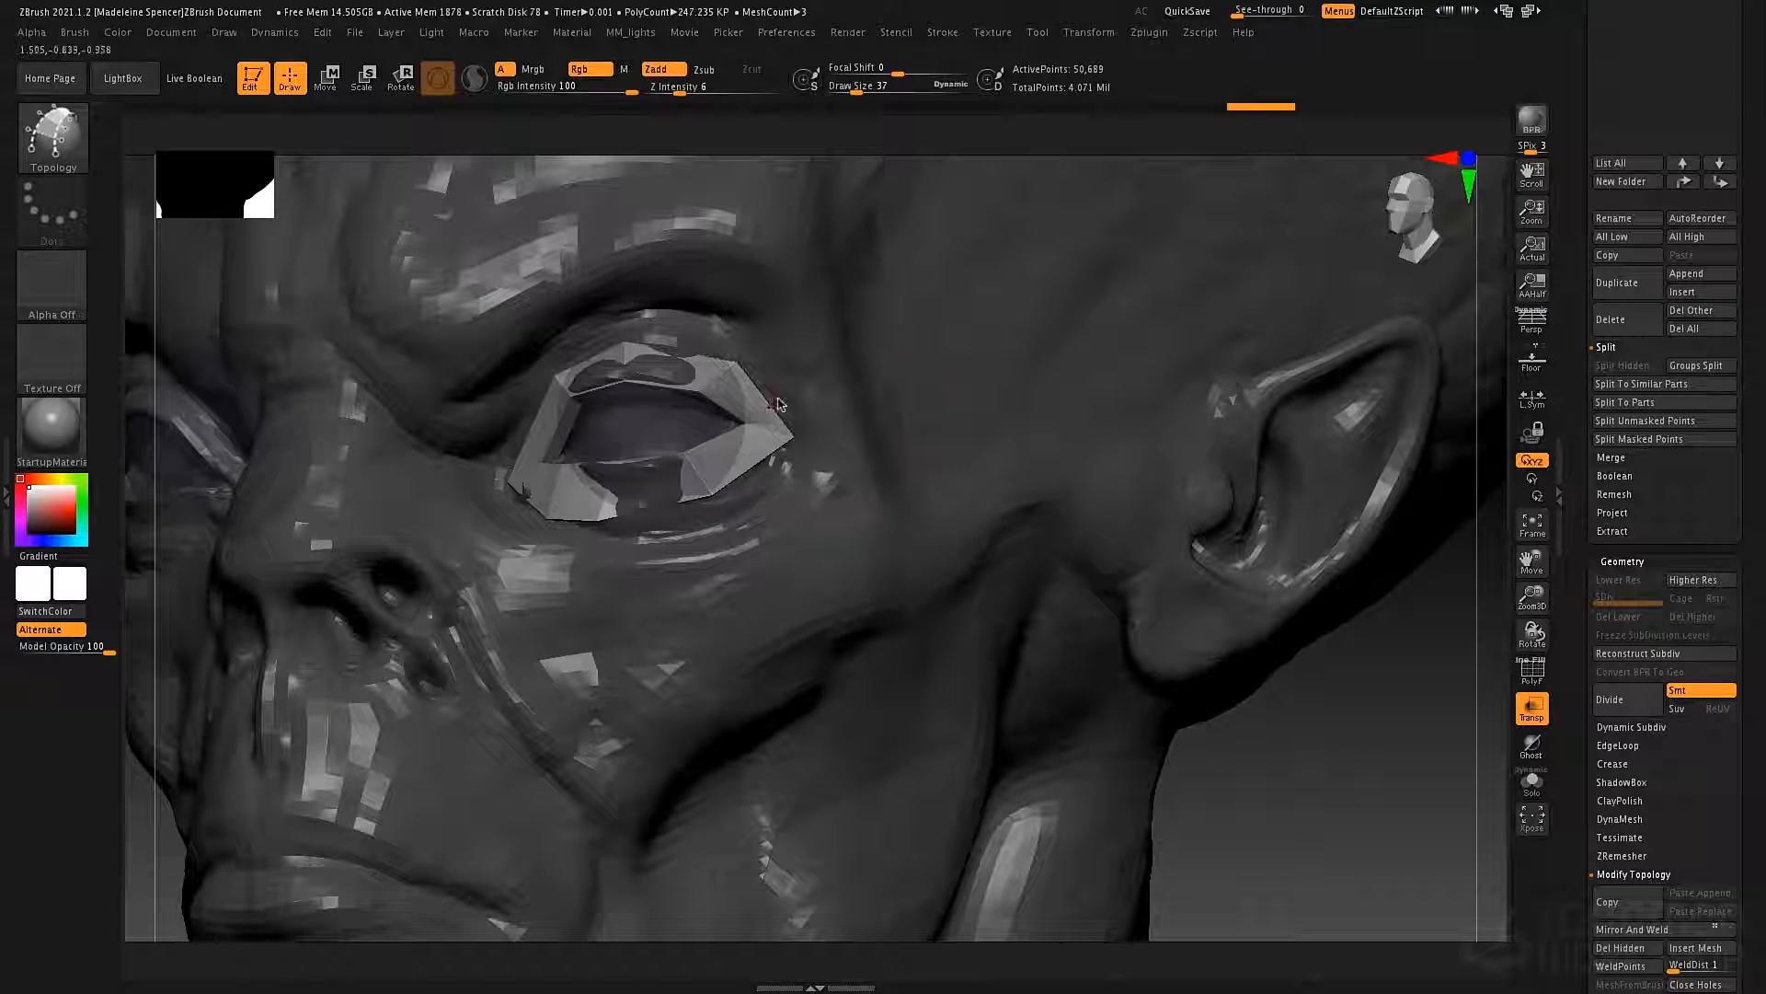
pyautogui.hotkey('ctrl', 'z')
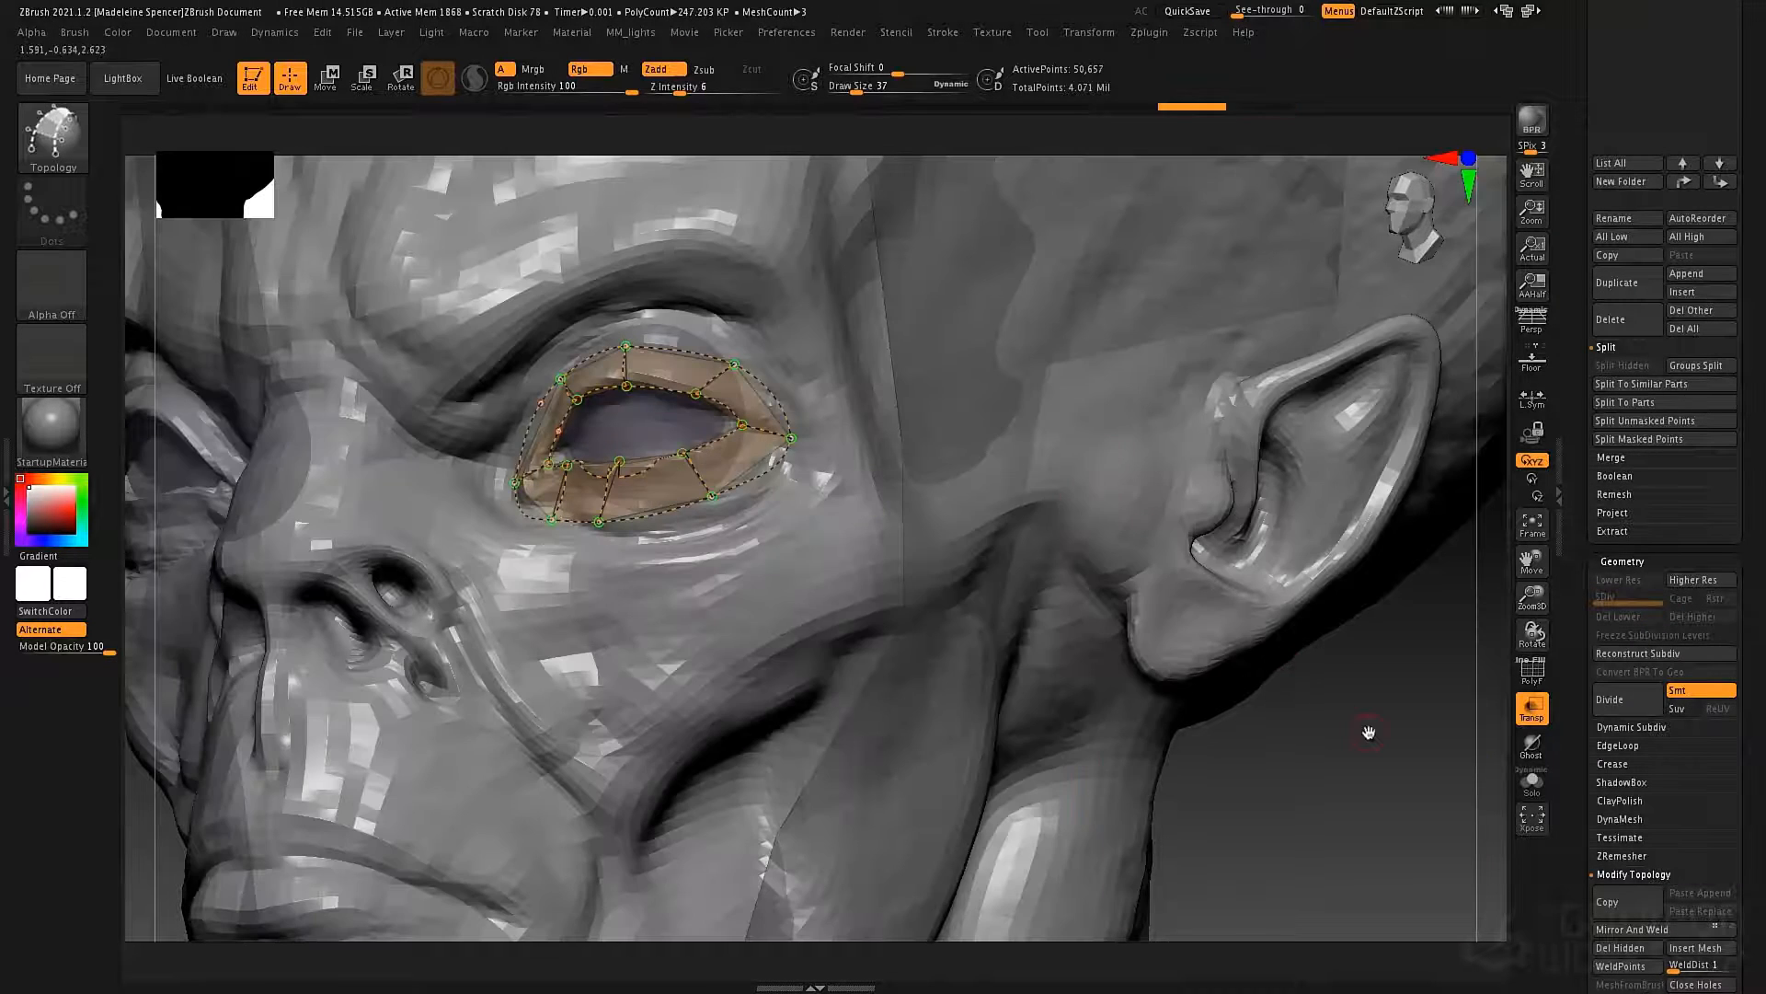
# Set the draw size to 1 and generate the eye ring mesh from the topology curves without thickness.
pyautogui.press('space')
pyautogui.moveTo(1371, 721); pyautogui.dragTo(1341, 715)
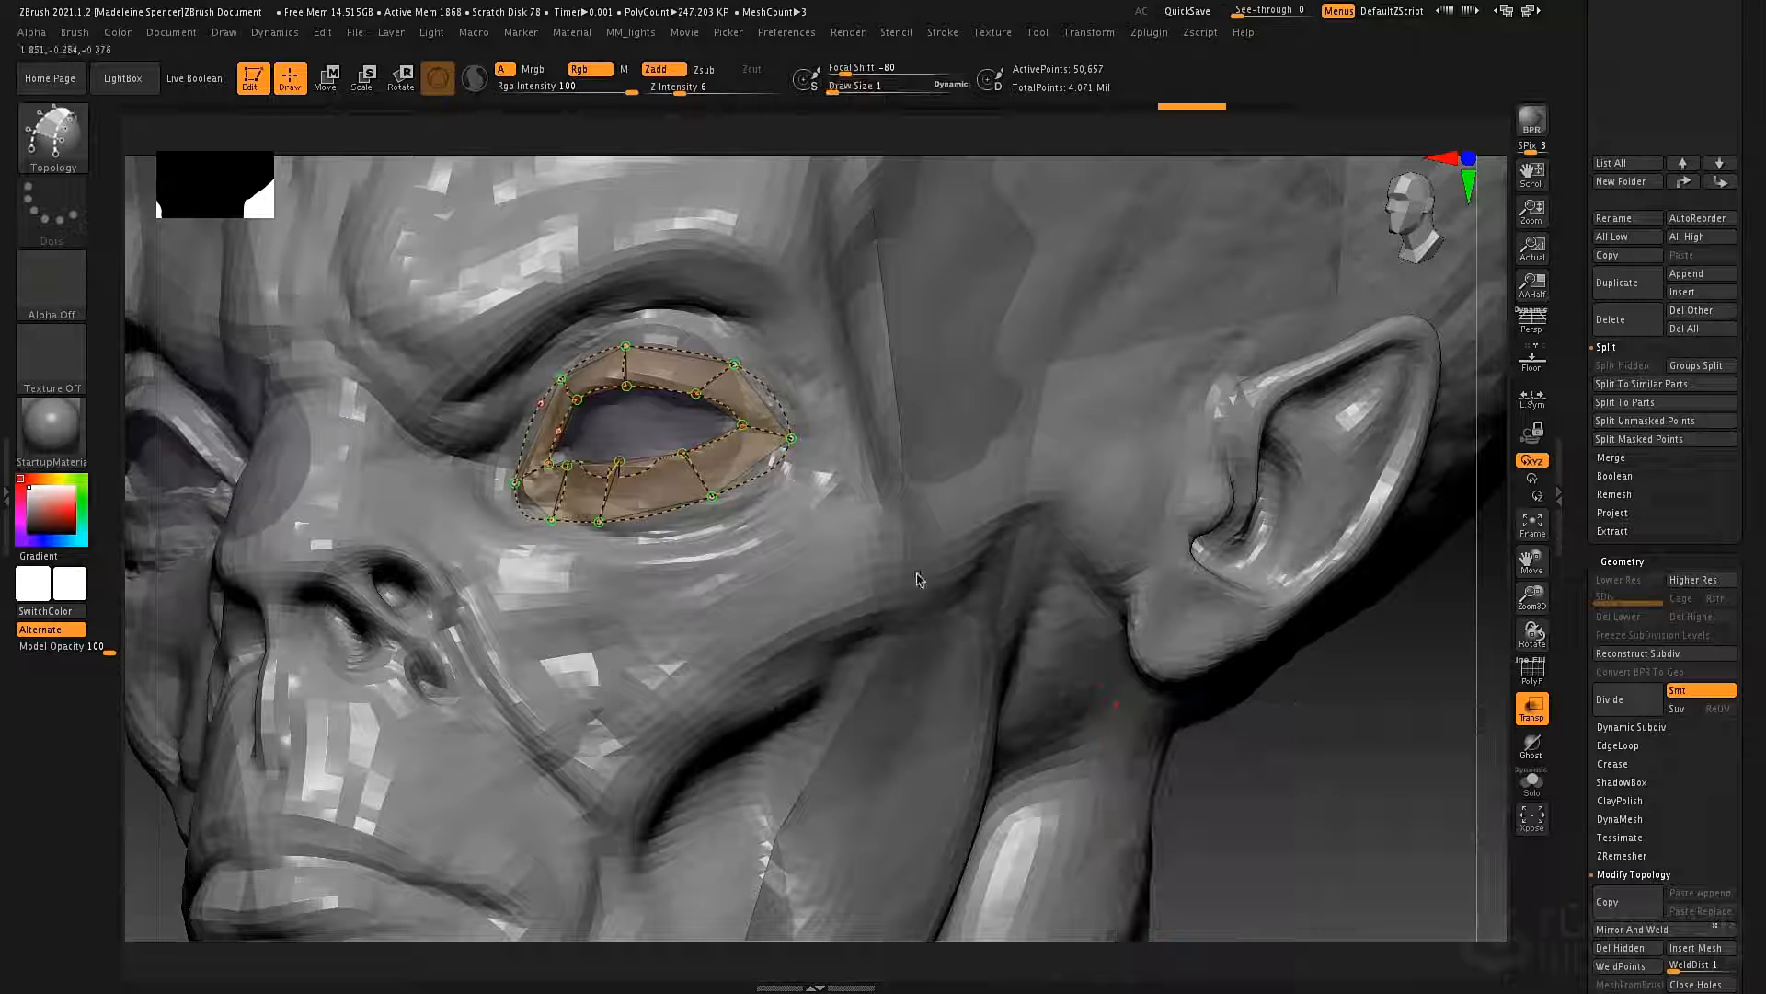
pyautogui.click(832, 509)
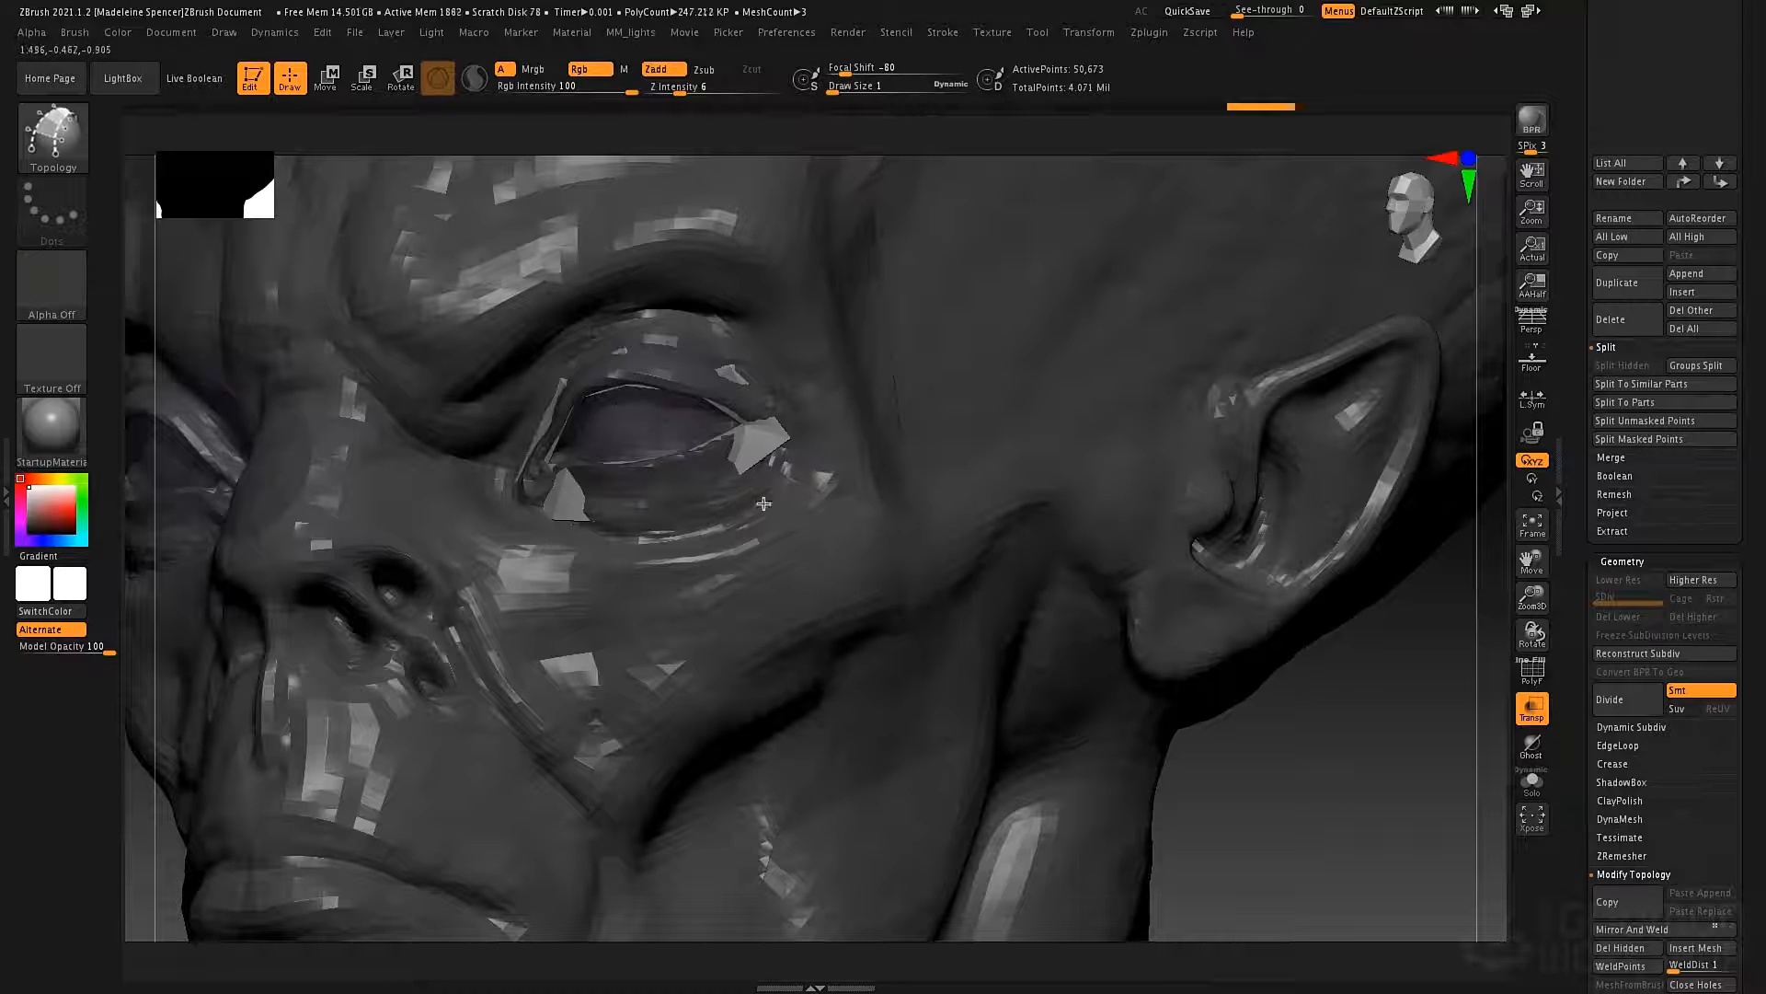
# Isolate the new eye ring by inverting the mask and hiding the duplicated bust's points, and delete the hidden geometry.
pyautogui.moveTo(850, 422); pyautogui.dragTo(777, 436, button='right')
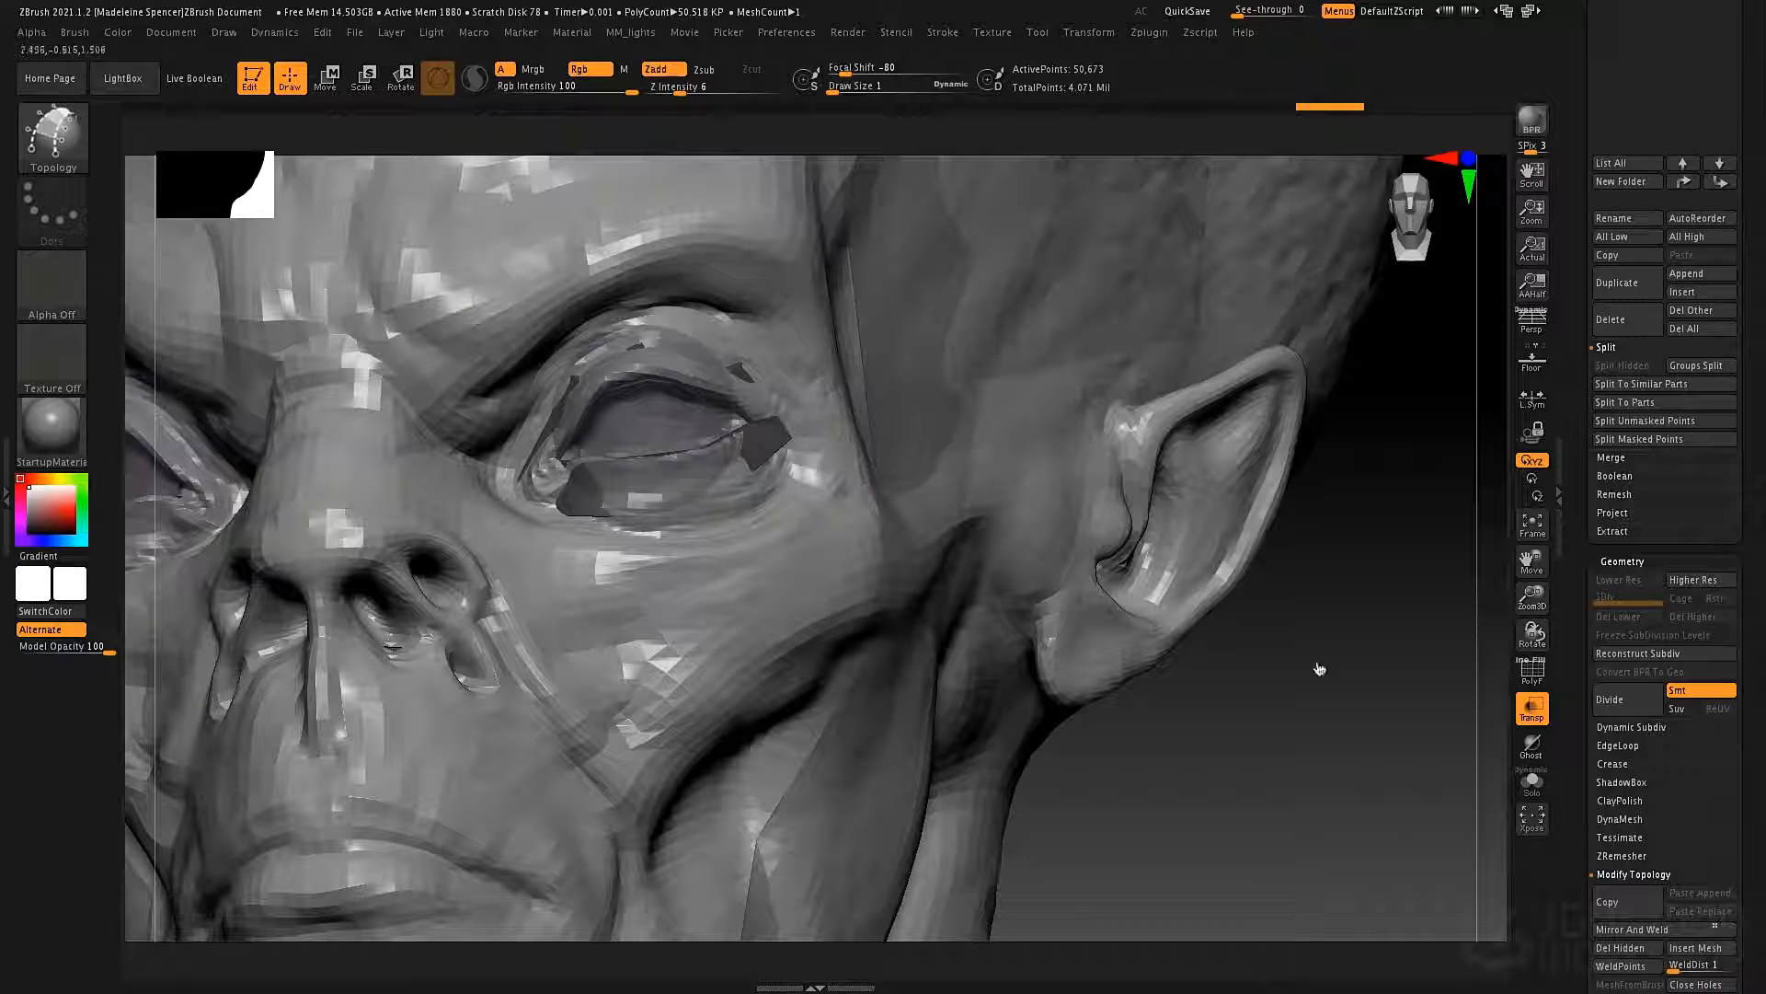
pyautogui.scroll(-10, 1626, 648)
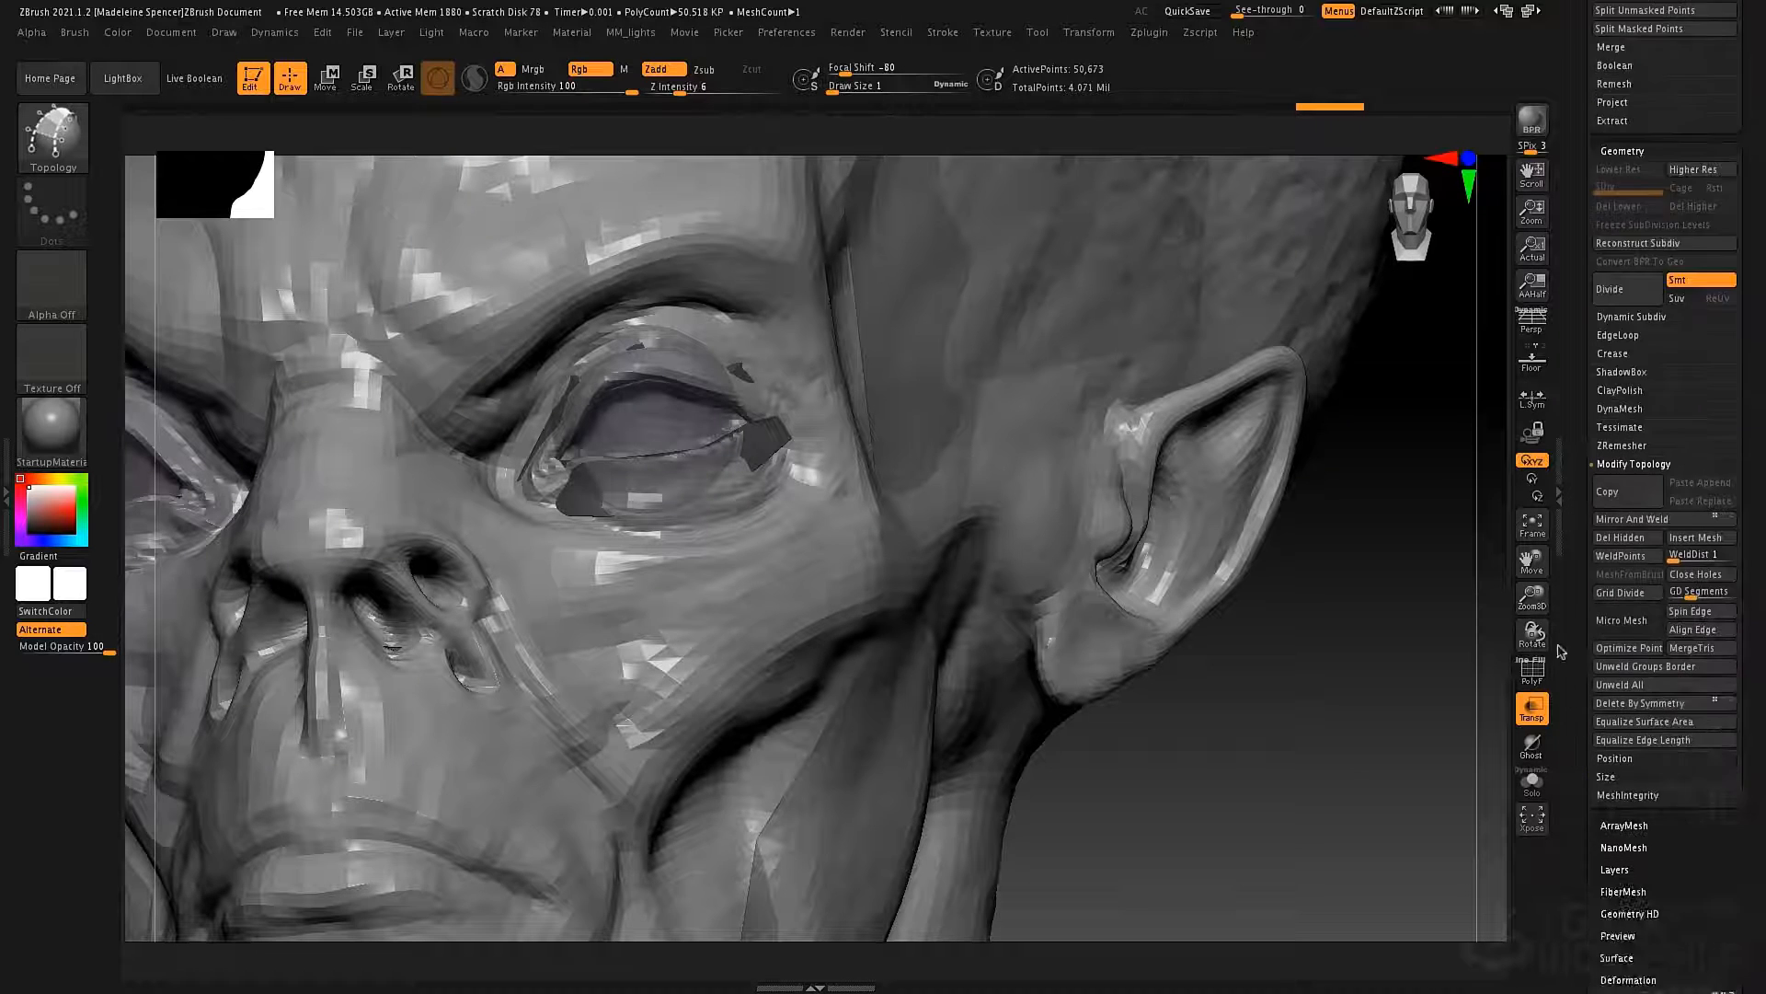
pyautogui.click(1617, 669)
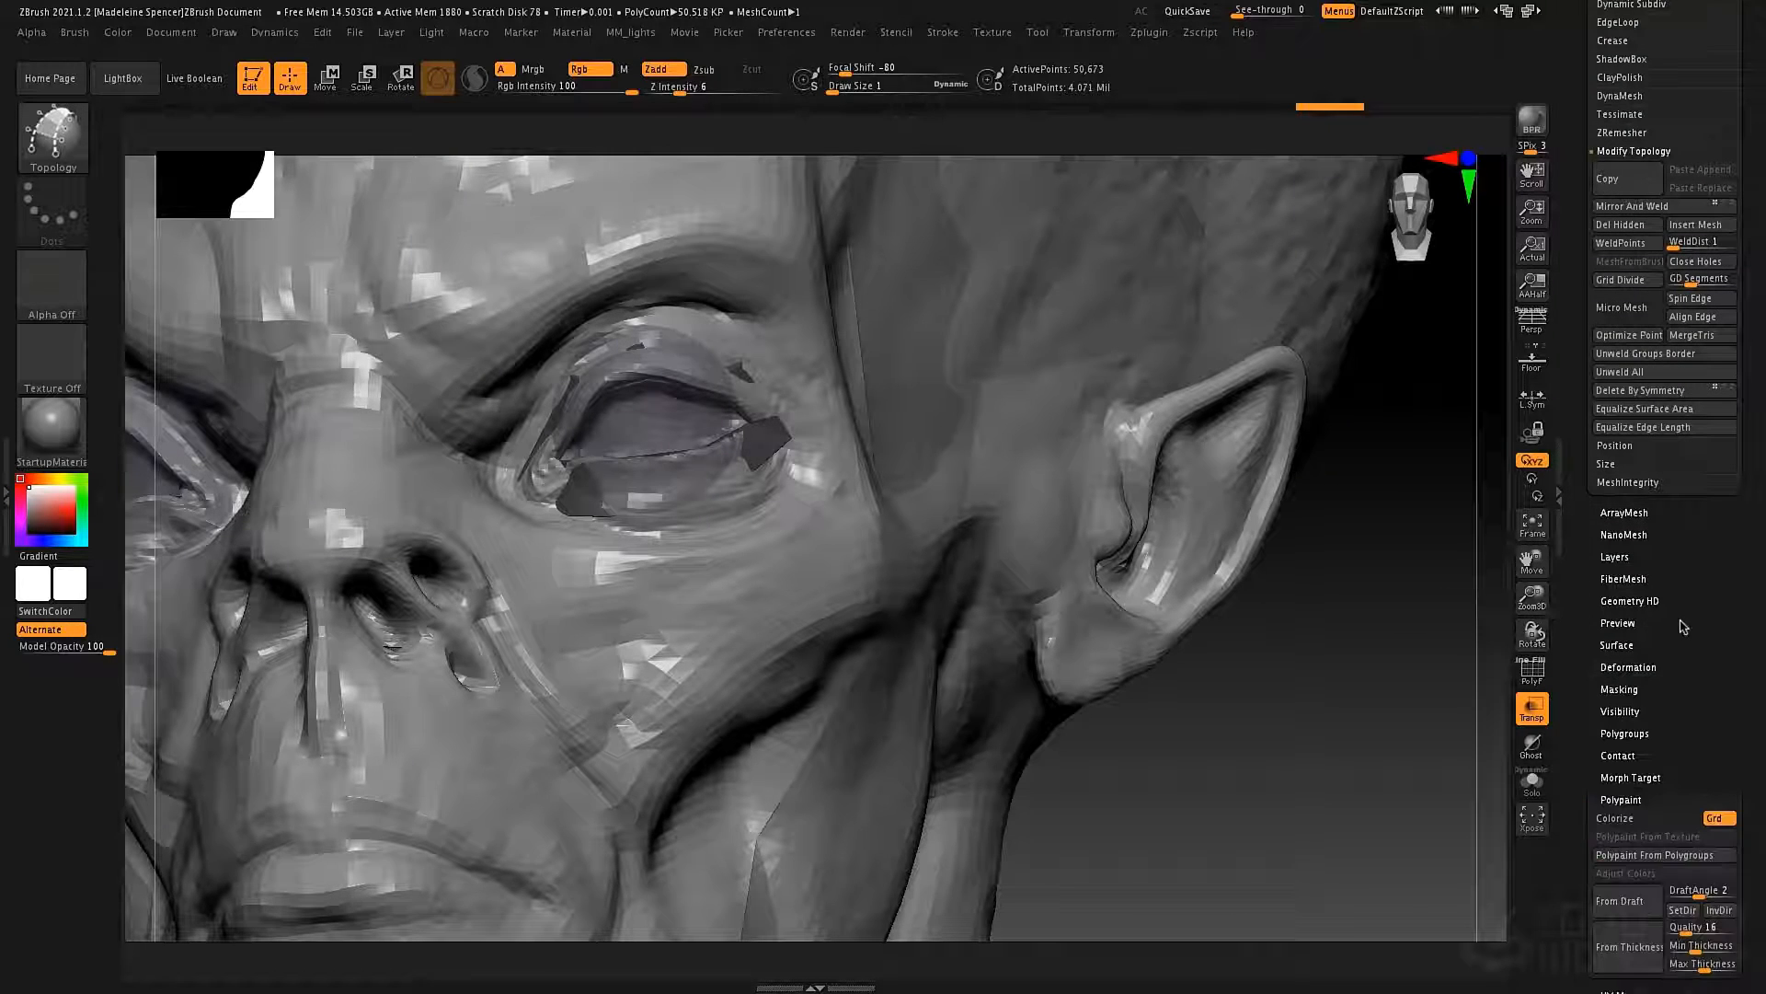
pyautogui.moveTo(1682, 622); pyautogui.dragTo(1682, 583)
pyautogui.click(1635, 760)
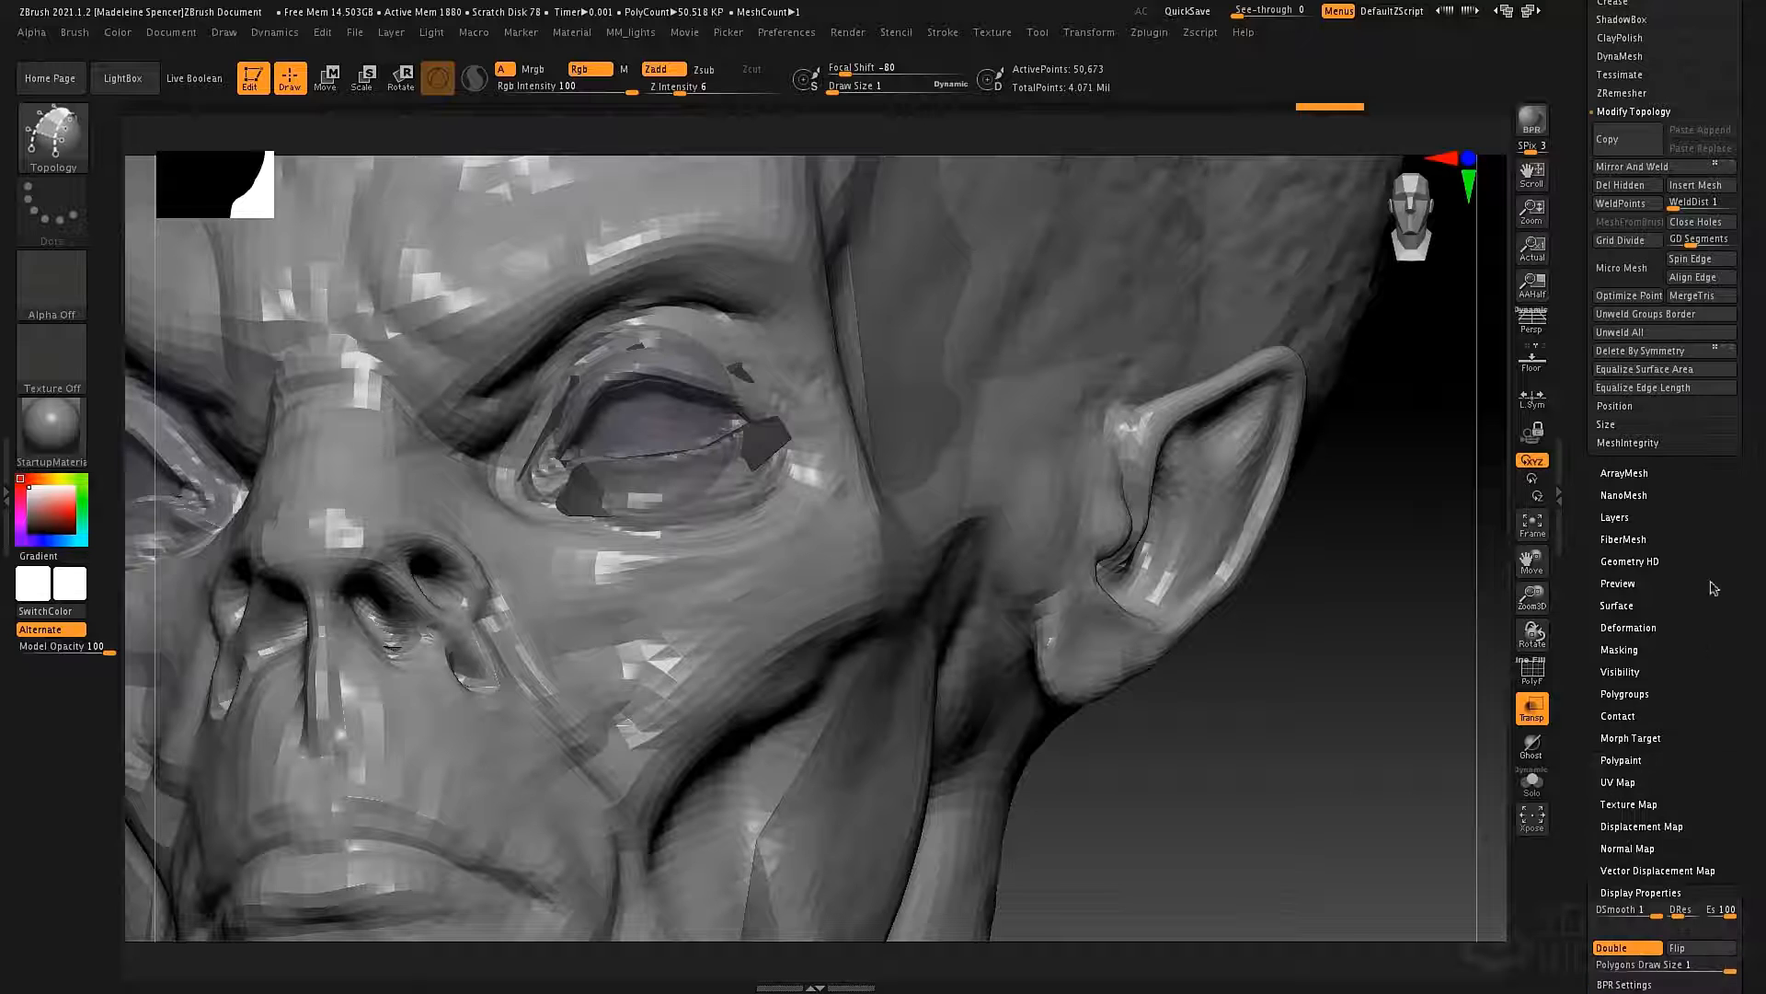
pyautogui.click(1636, 672)
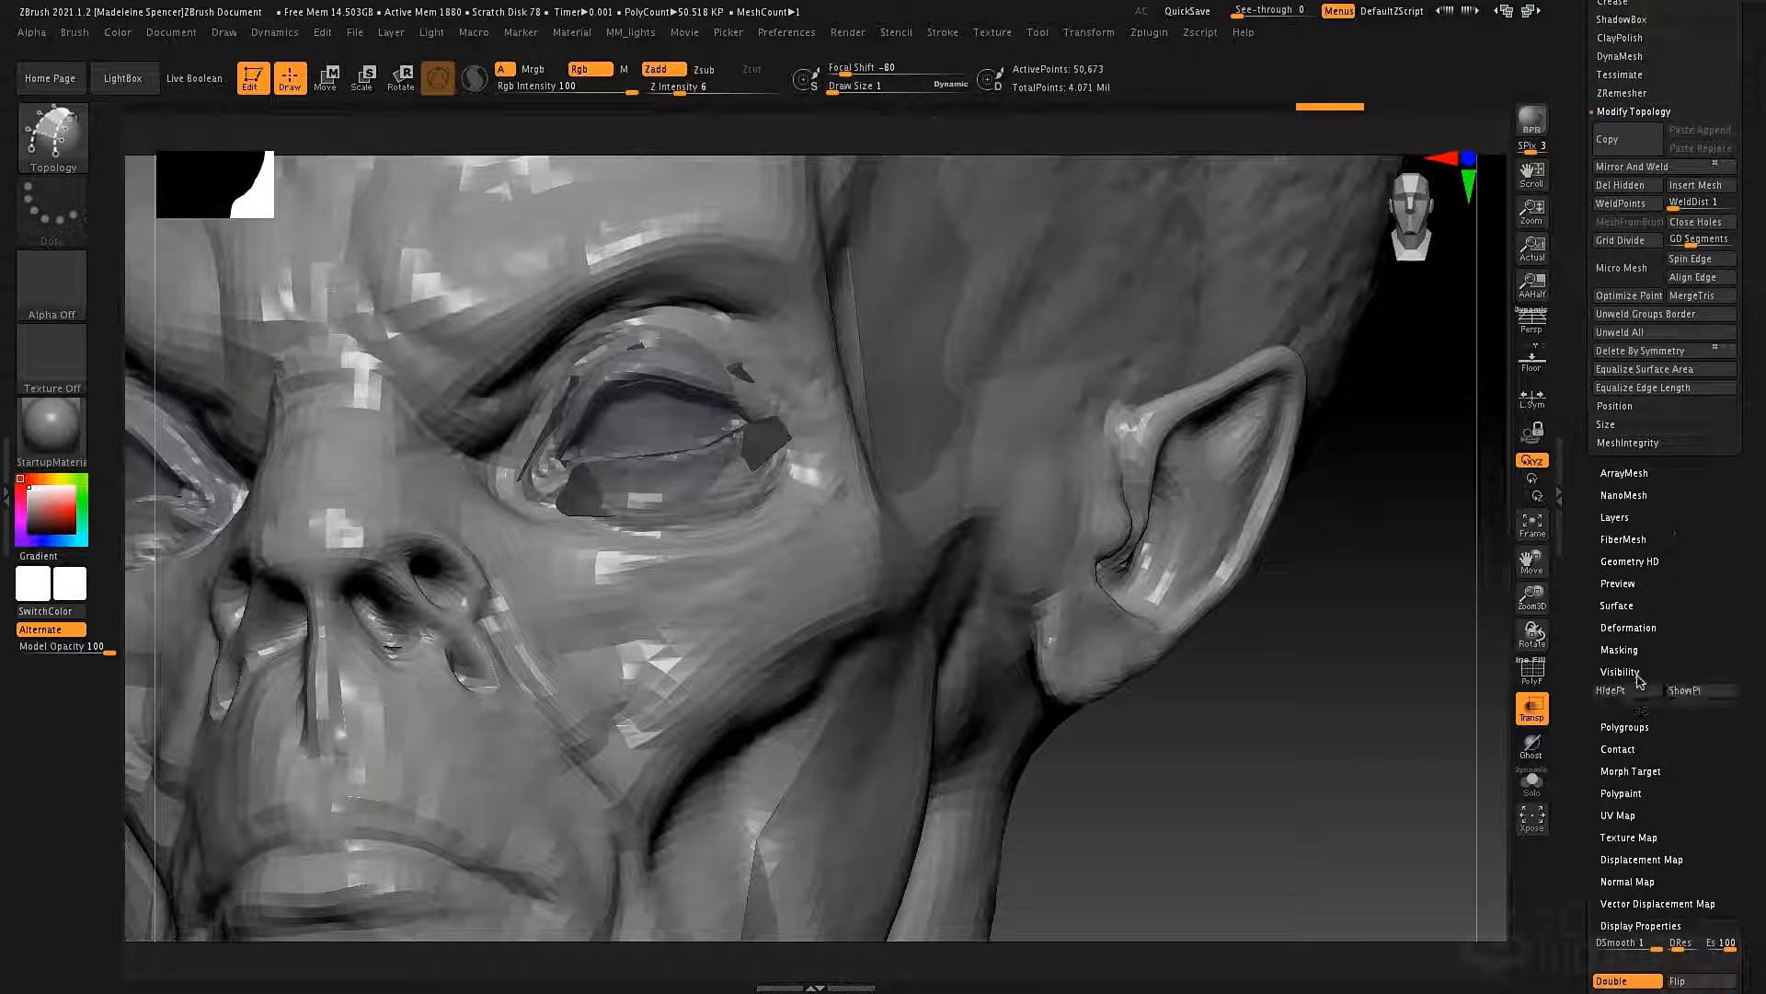
pyautogui.click(1636, 691)
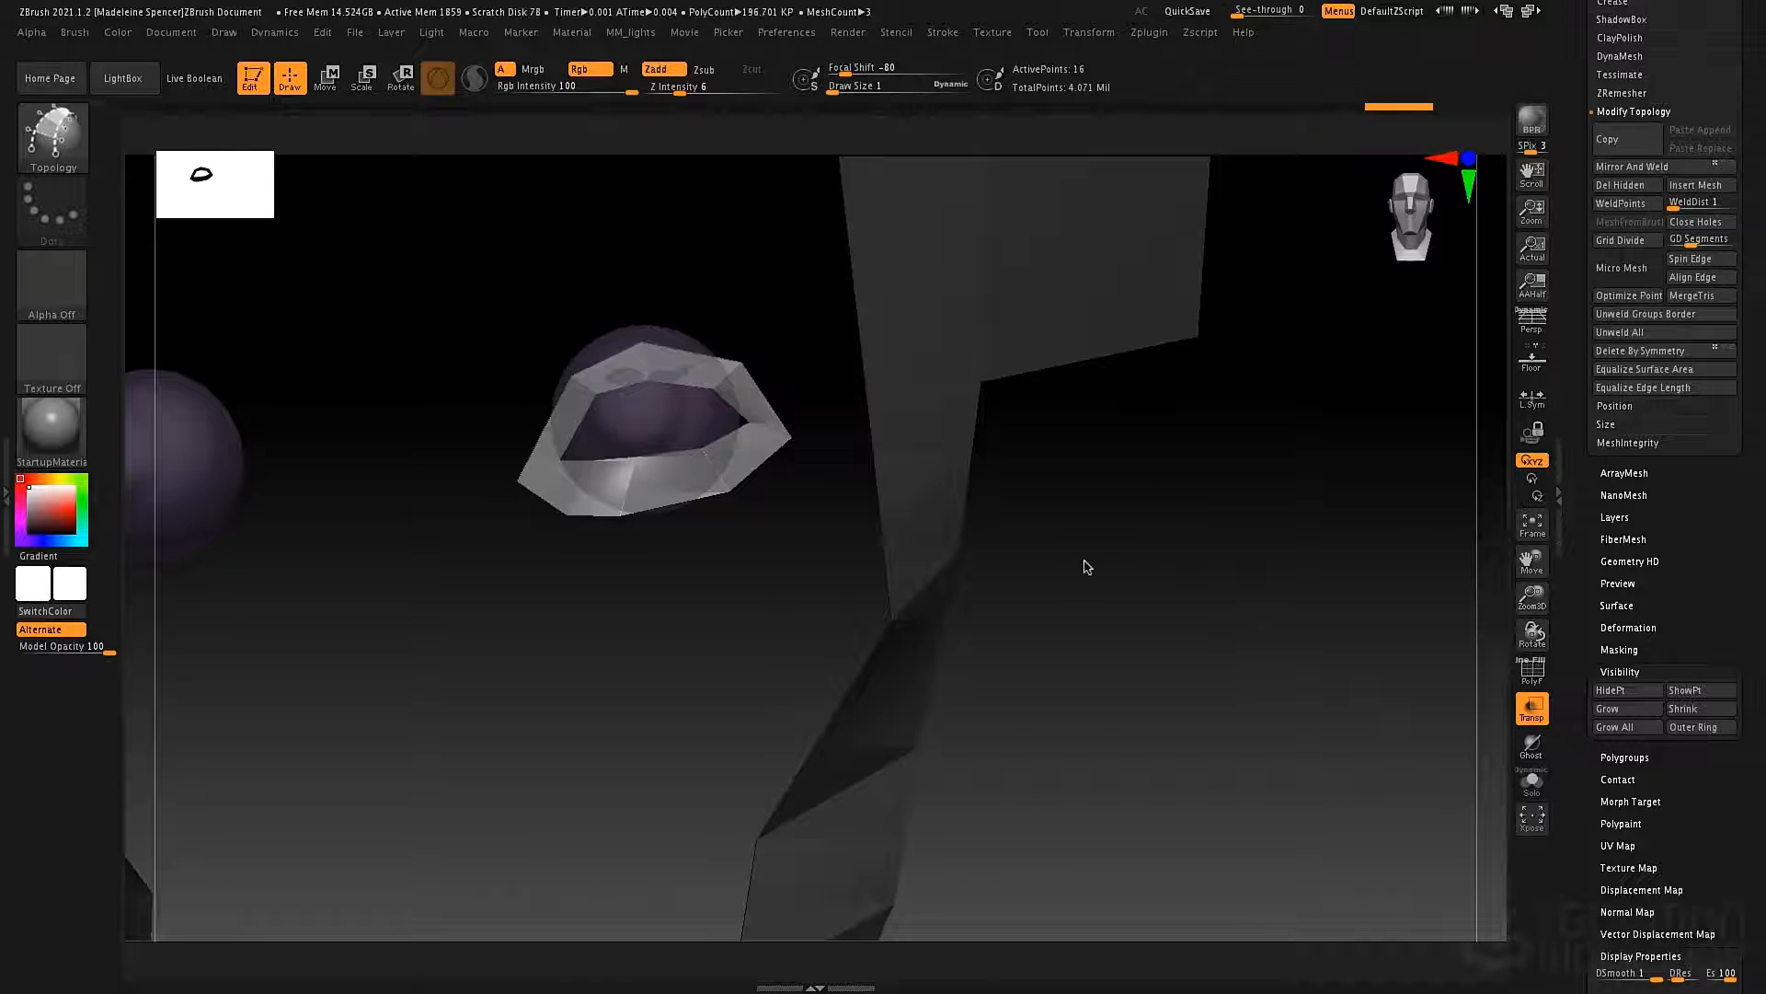
pyautogui.moveTo(1085, 564); pyautogui.dragTo(1083, 472)
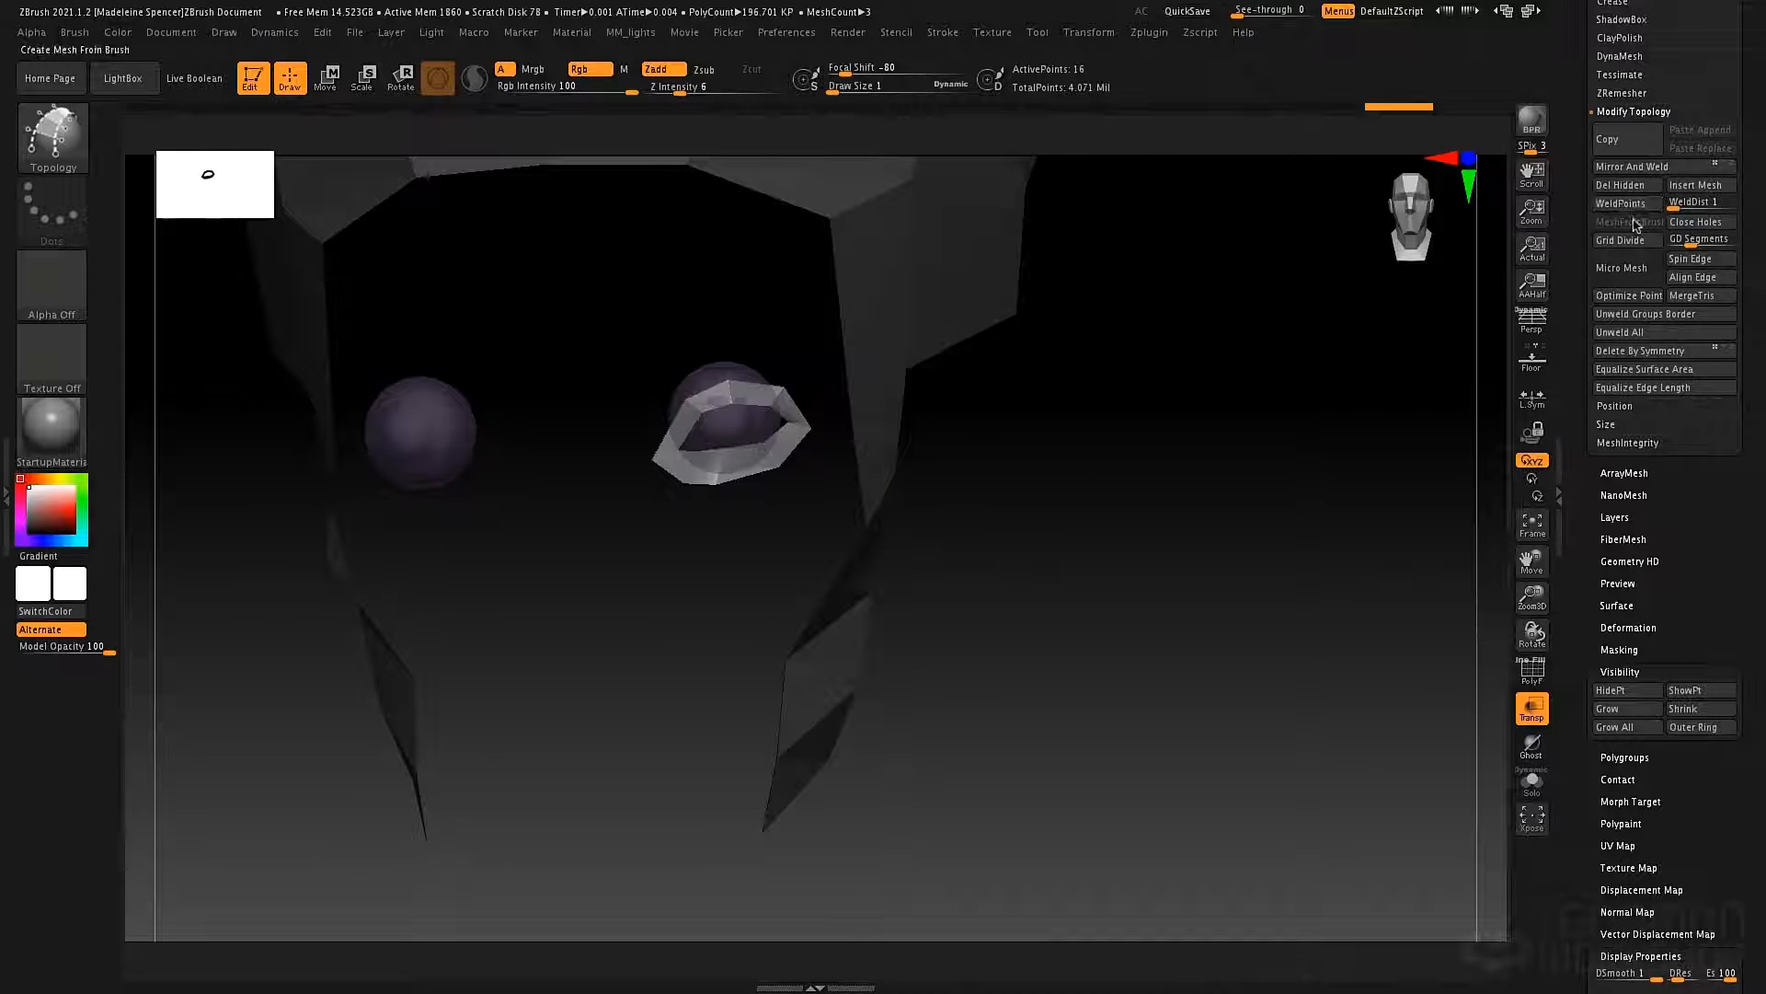
pyautogui.click(1620, 185)
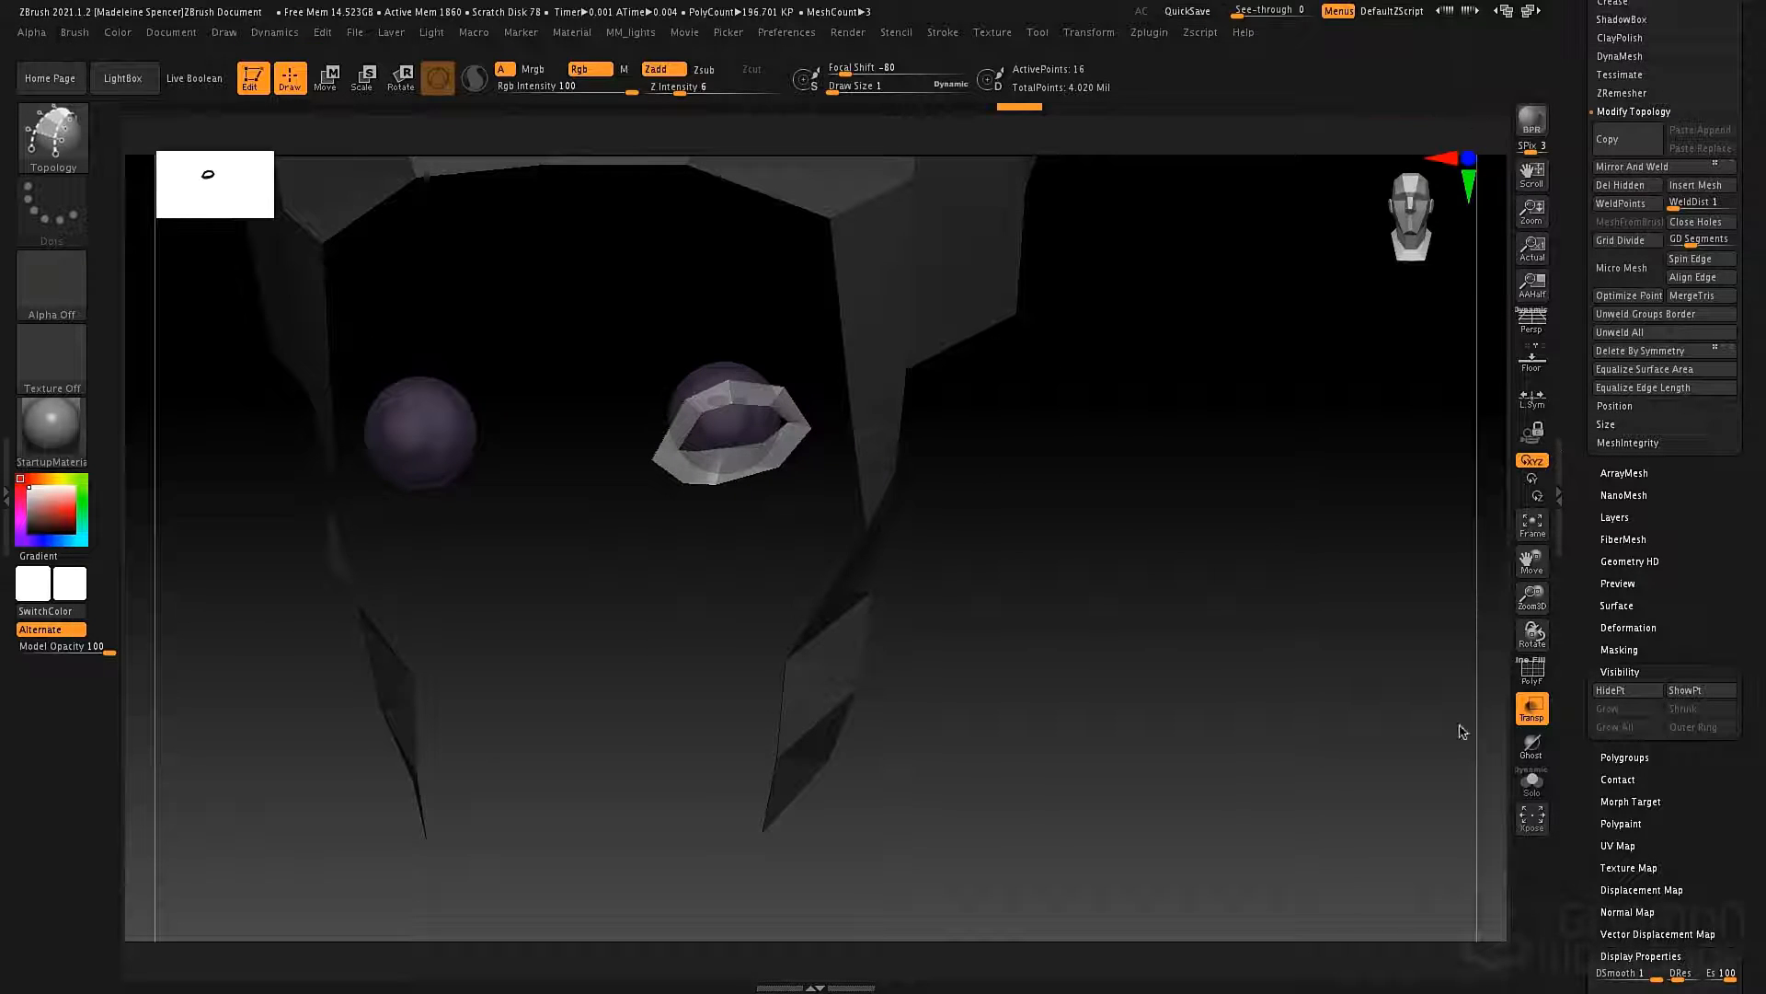
# Show the original alienBustDemo bust again together with the eye ring.
pyautogui.scroll(10, 1619, 533)
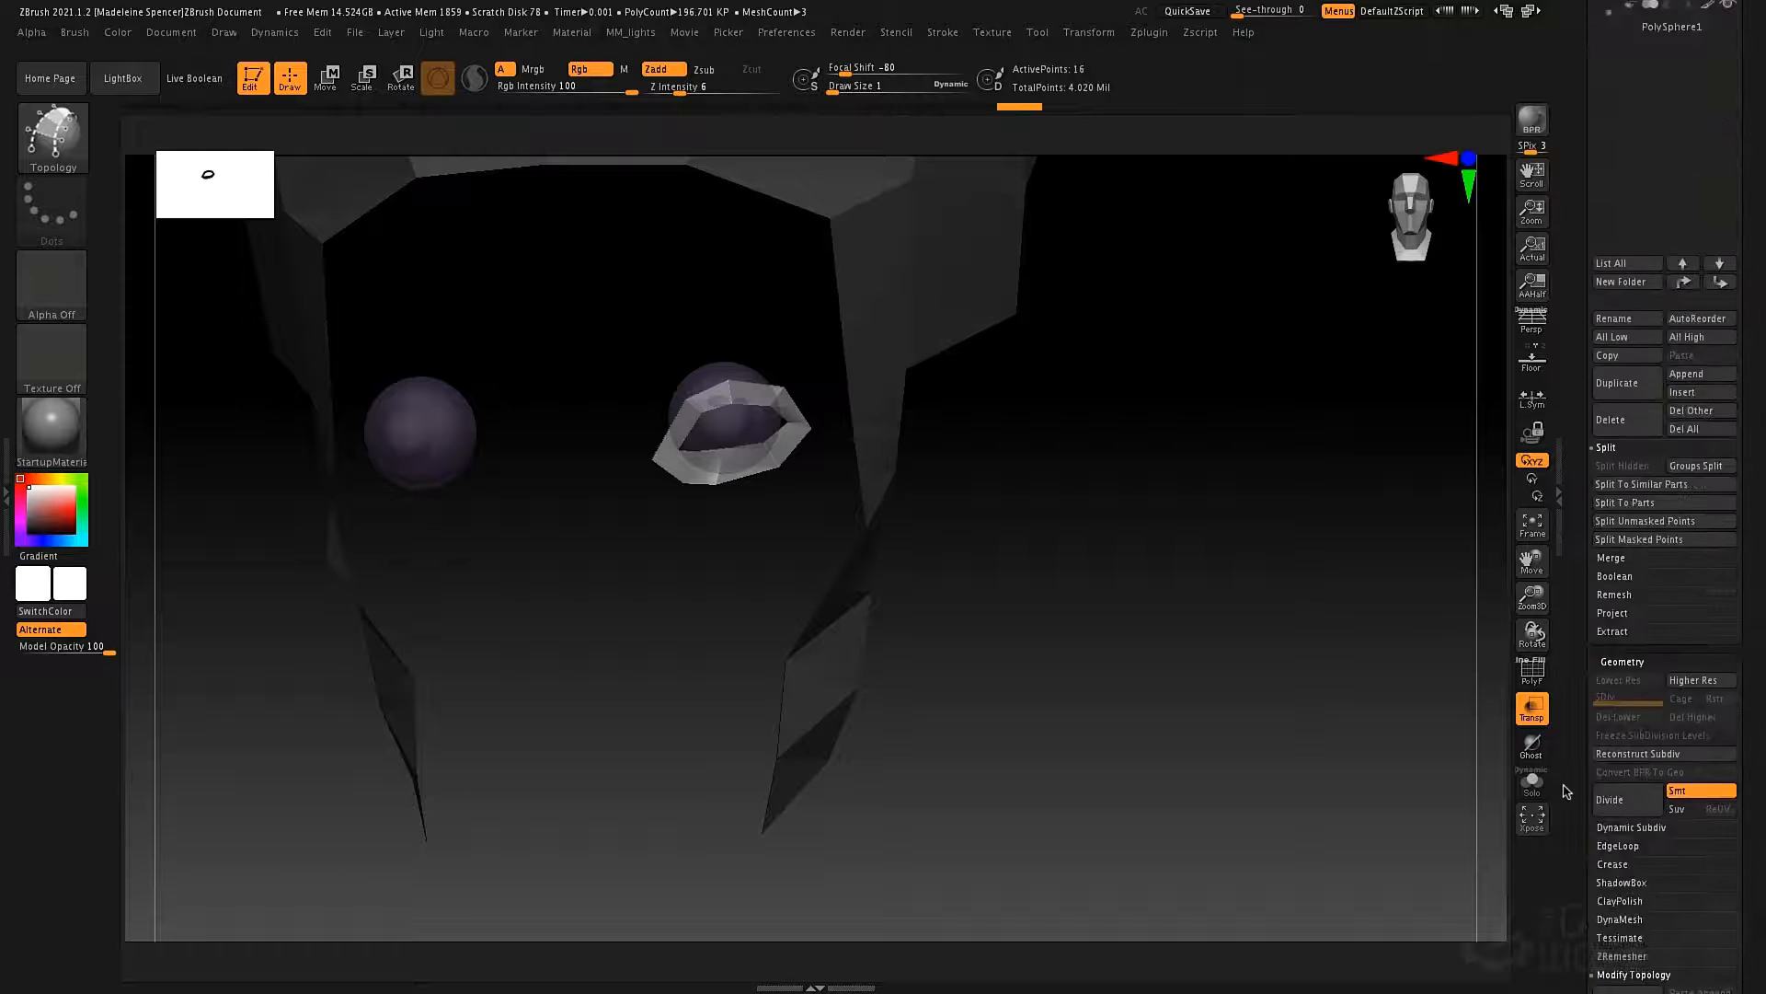
pyautogui.click(1672, 366)
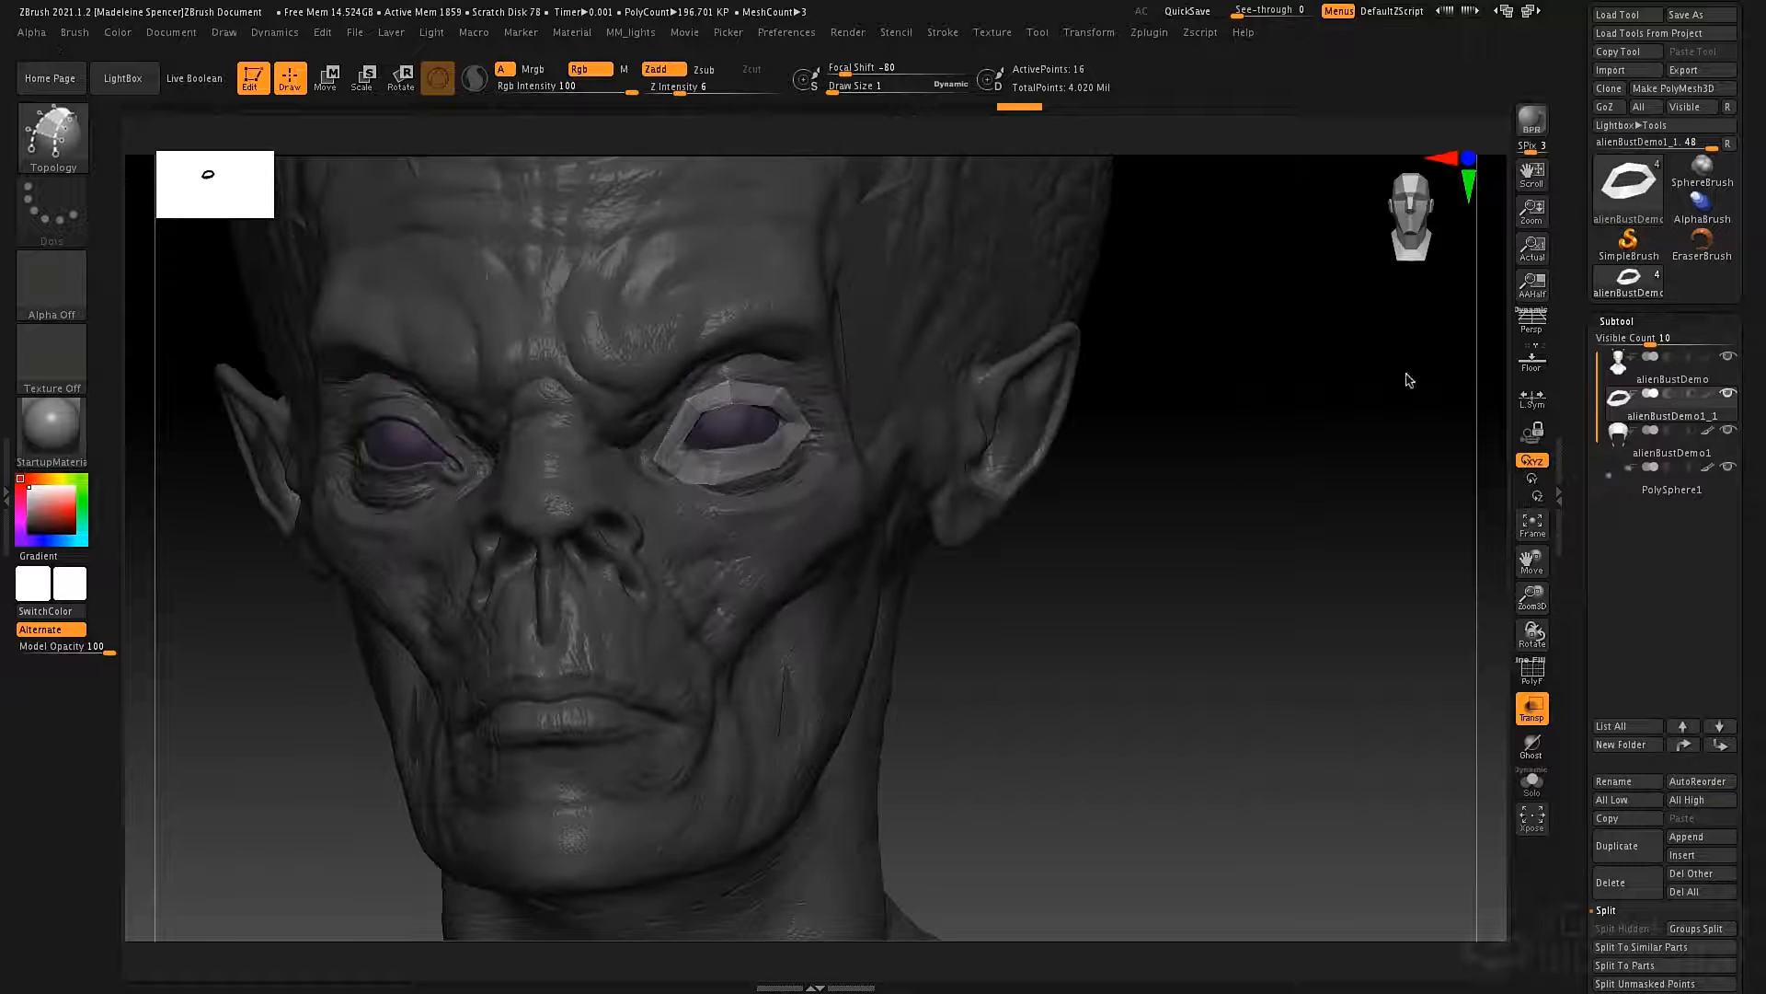
pyautogui.moveTo(1185, 536); pyautogui.dragTo(1158, 514)
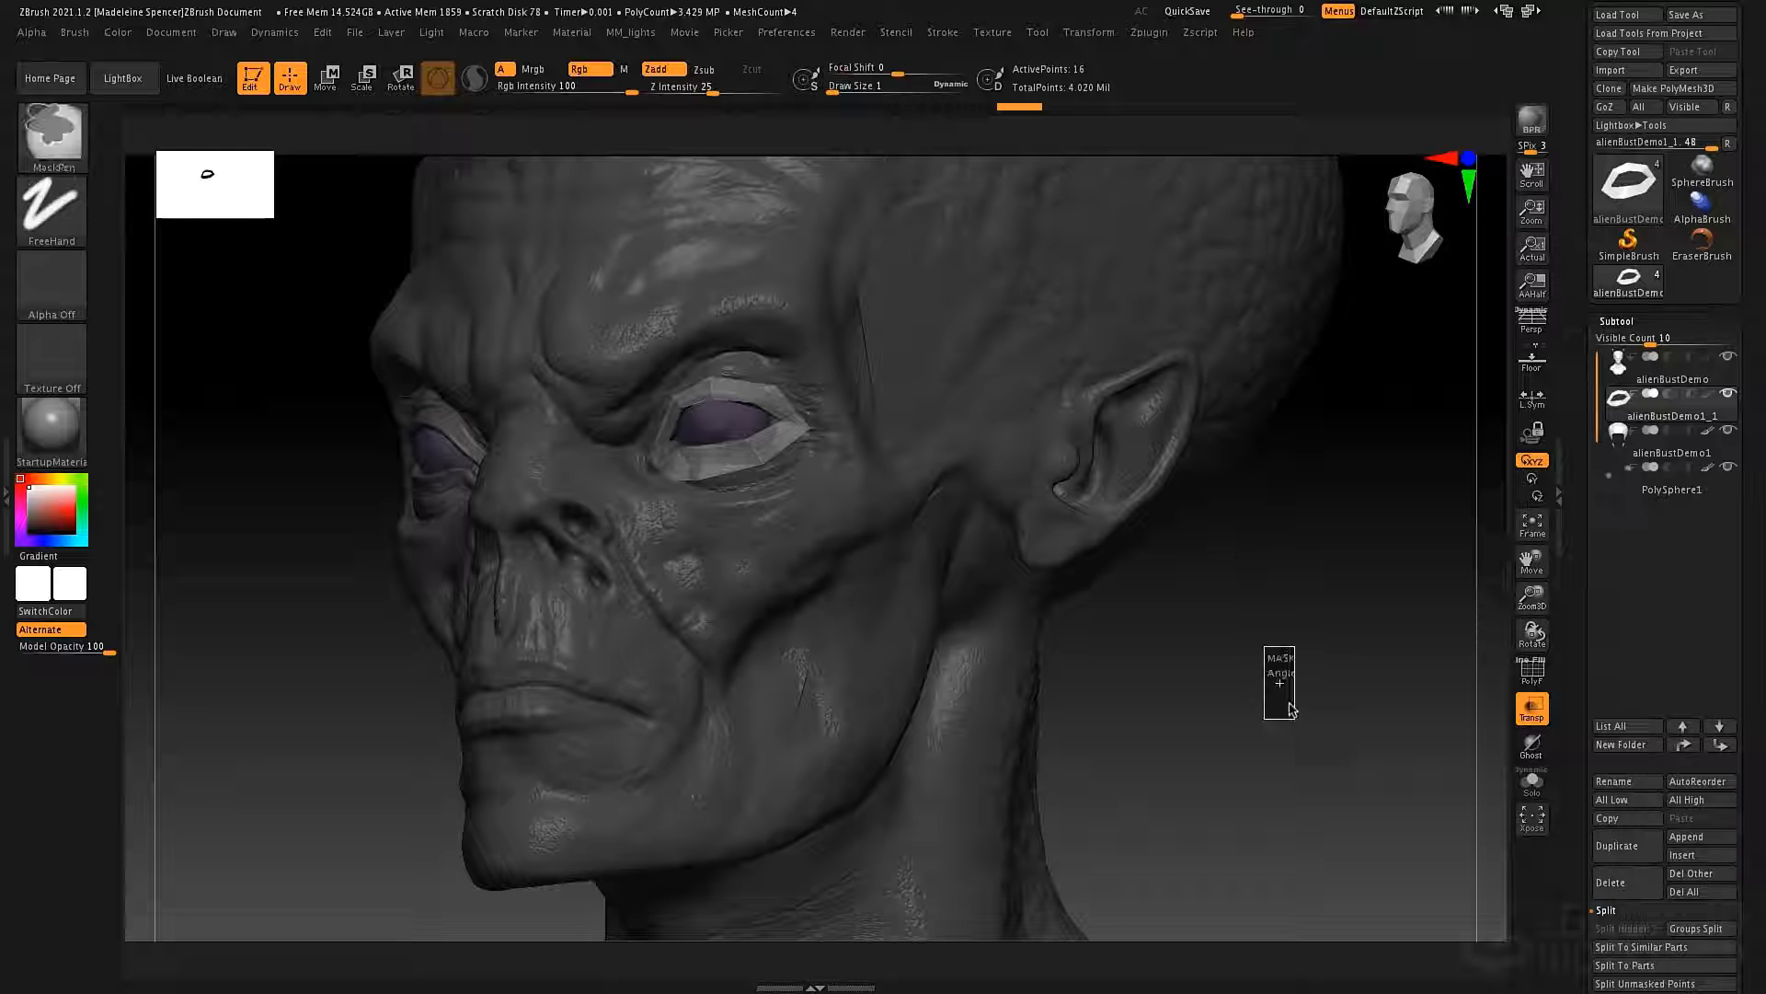
# Merge the eye ring subtool alienBustDemo1_1 down into the low-poly head framework alienBustDemo1.
pyautogui.click(1617, 431)
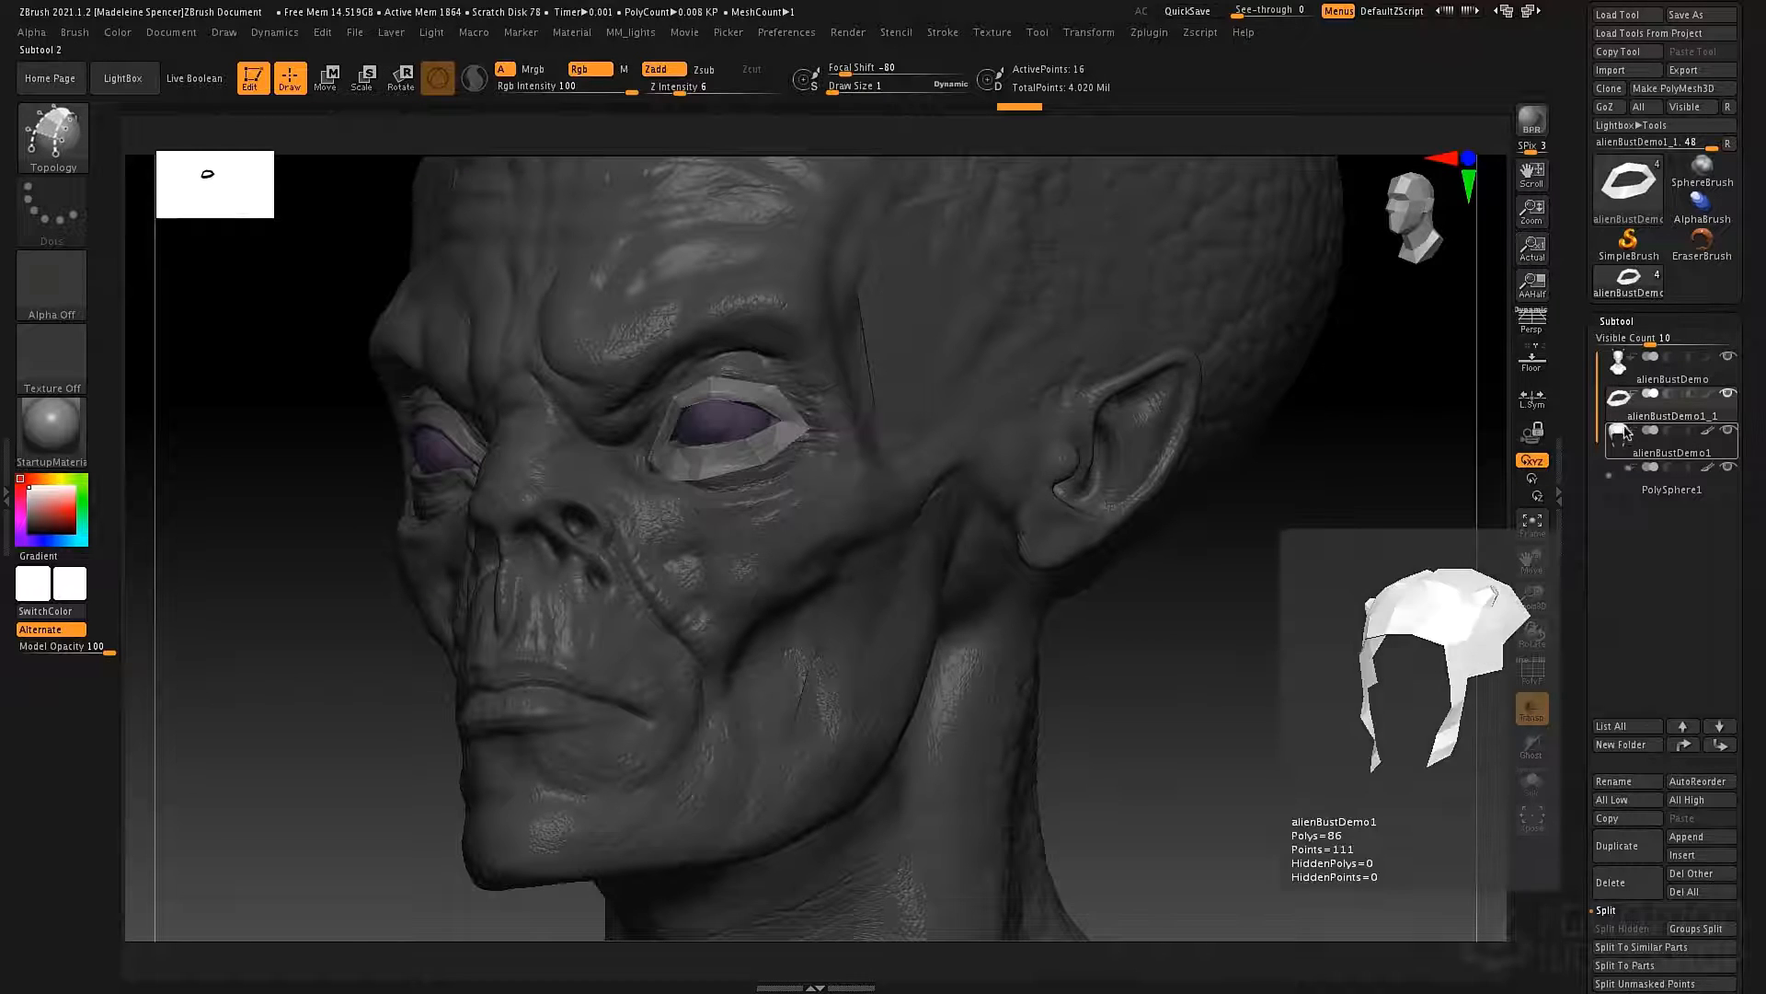
pyautogui.click(1619, 416)
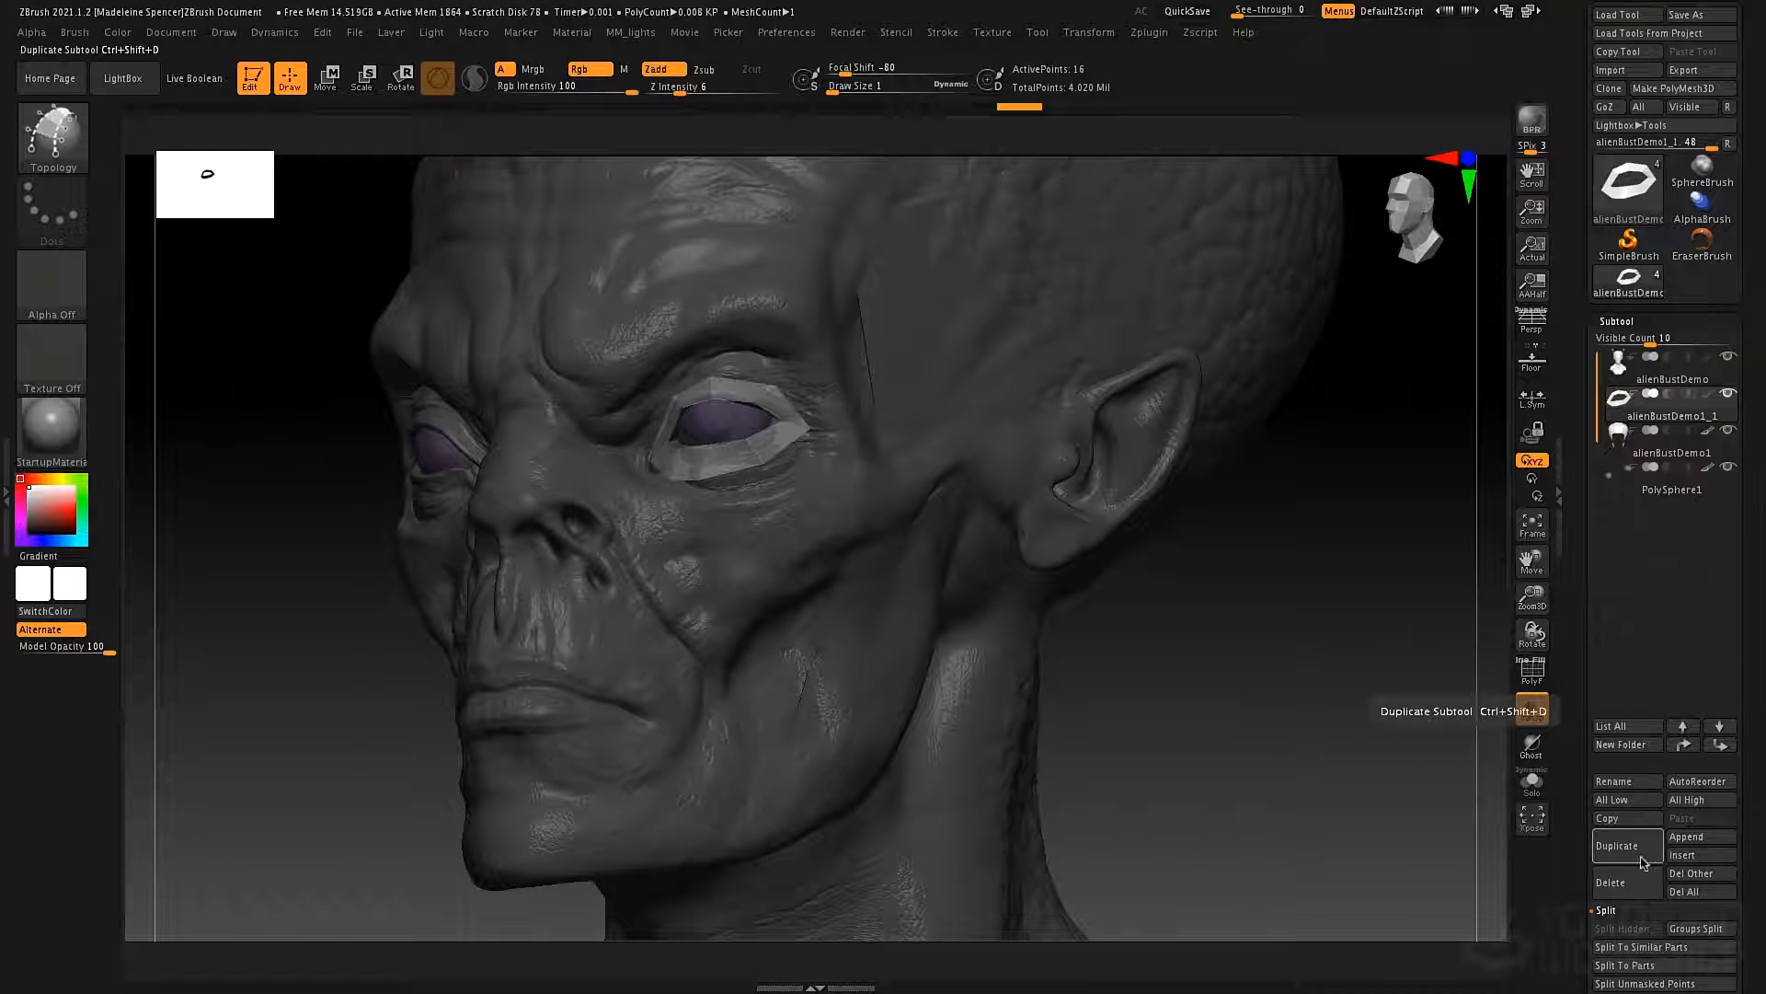
pyautogui.click(1603, 910)
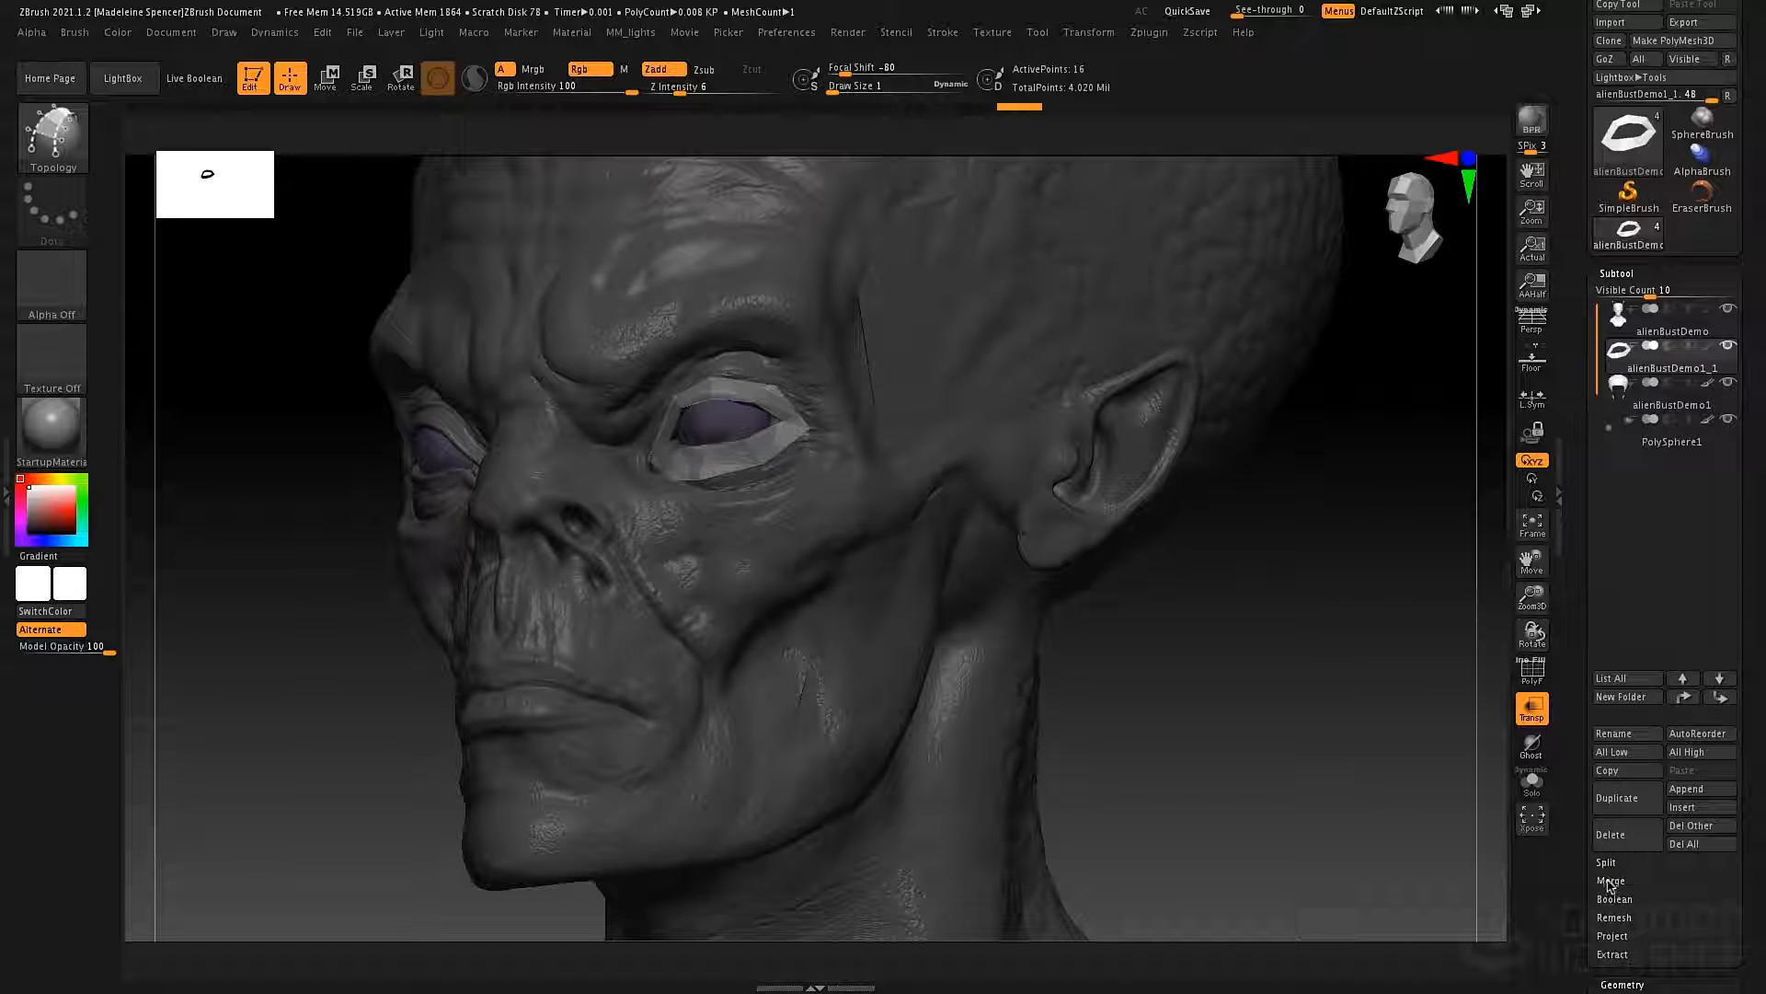
pyautogui.click(1611, 883)
pyautogui.click(1624, 899)
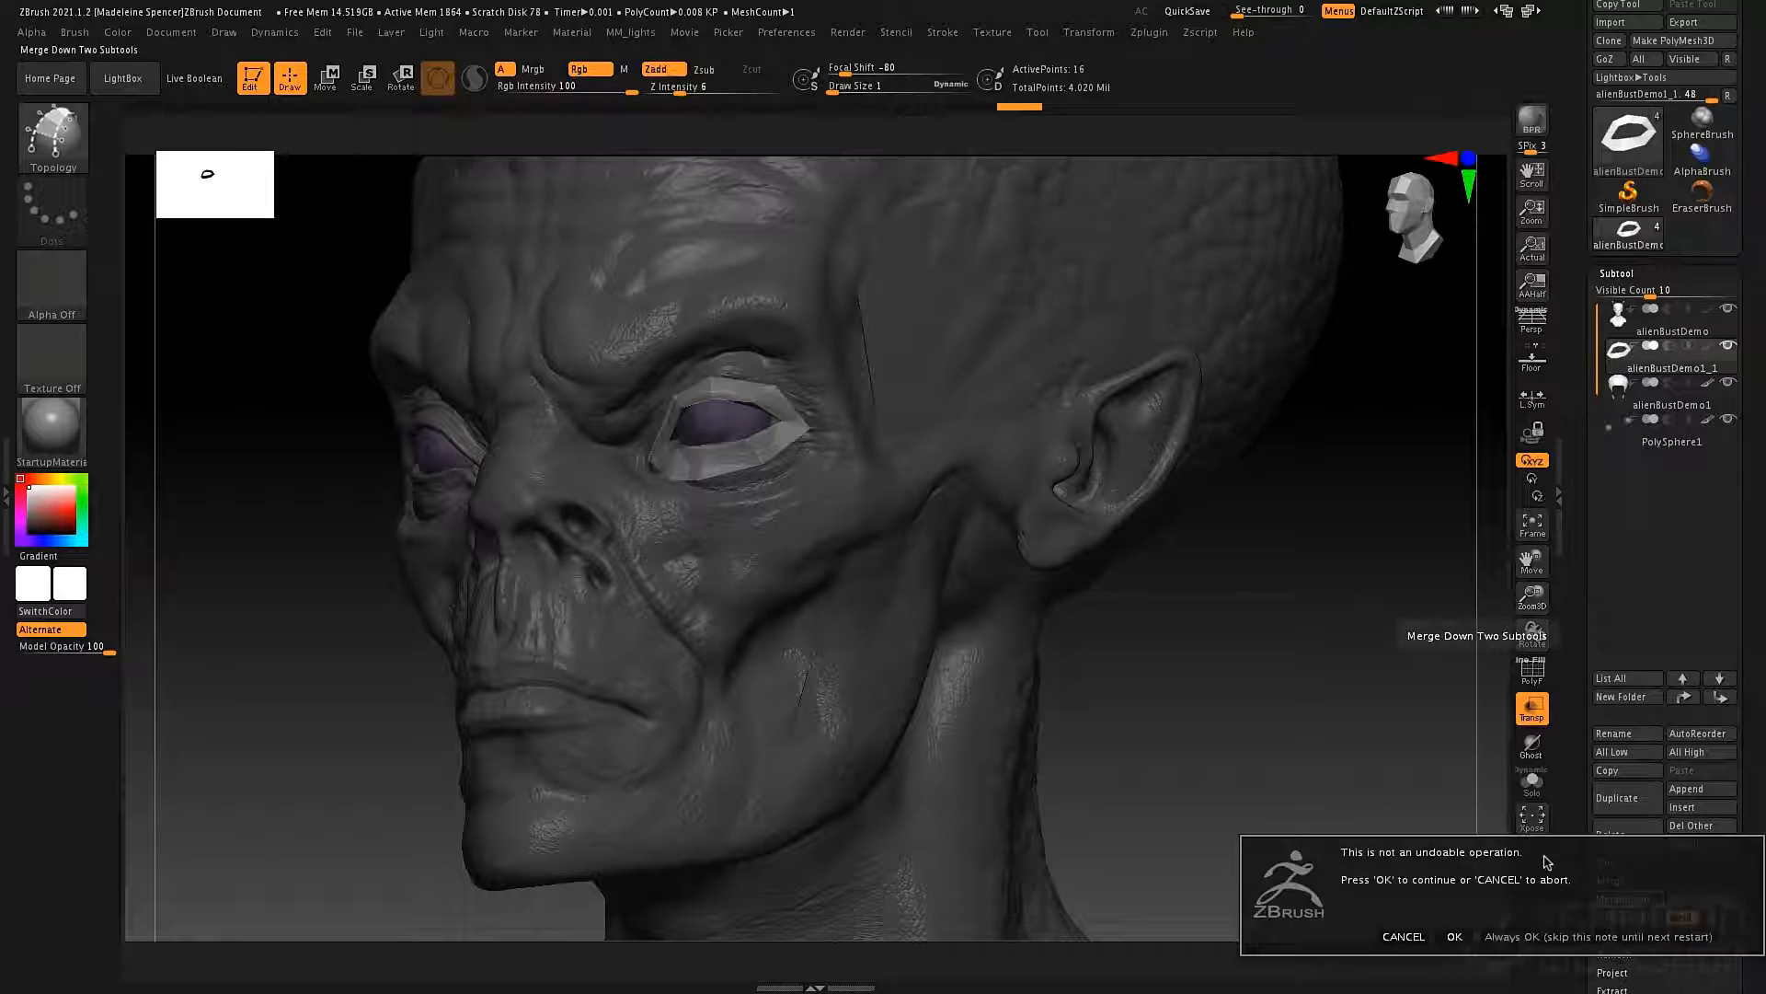
pyautogui.click(1455, 937)
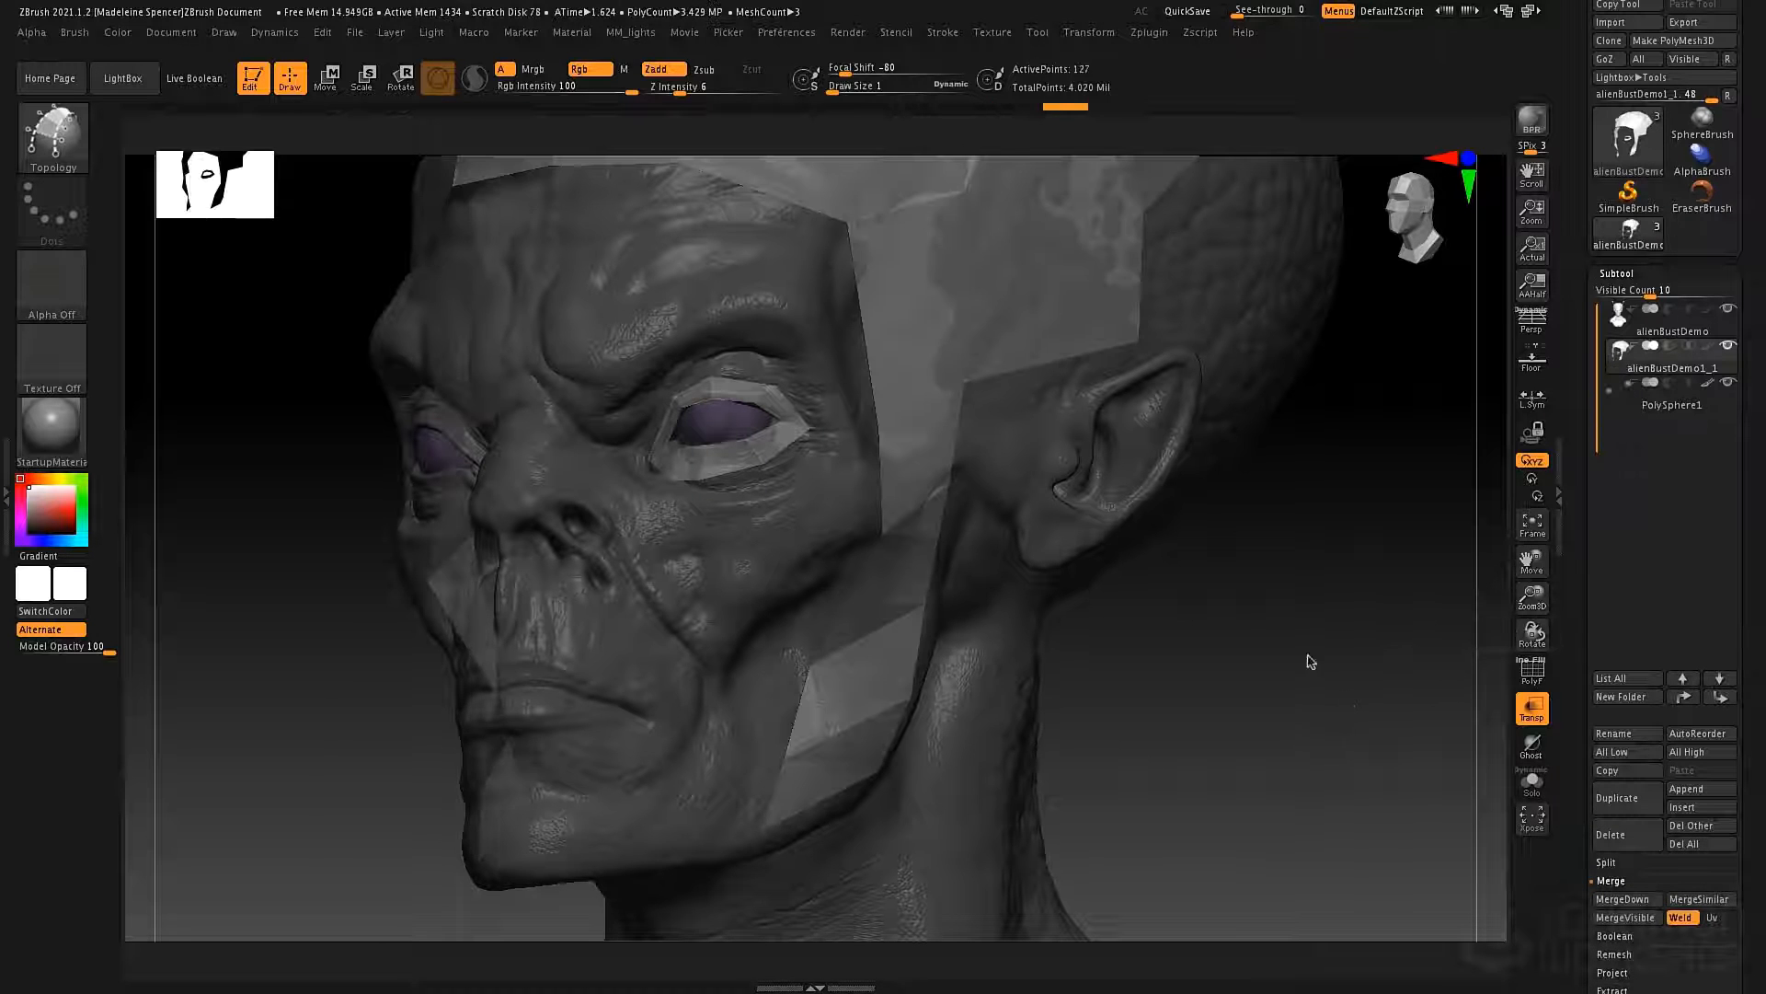
# Switch to the ZModeler brush and turn on the polyframe display for the merged framework and eye ring.
pyautogui.moveTo(1284, 462); pyautogui.dragTo(753, 547)
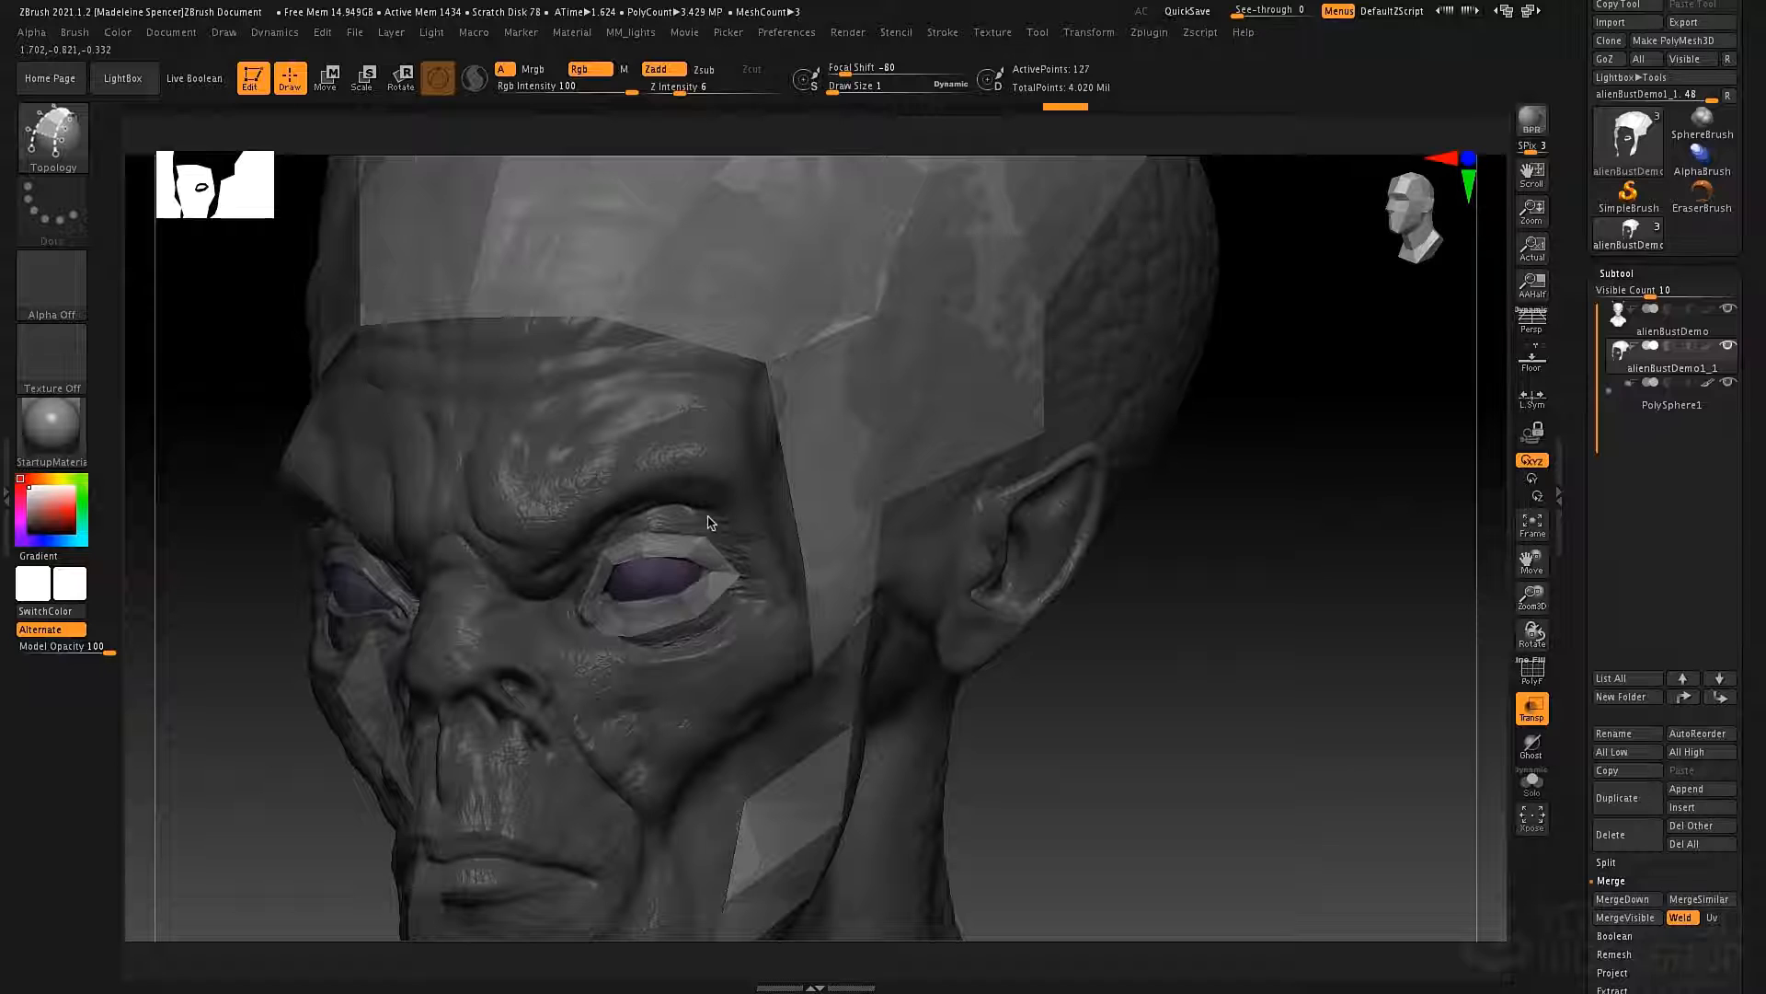
pyautogui.press('b')
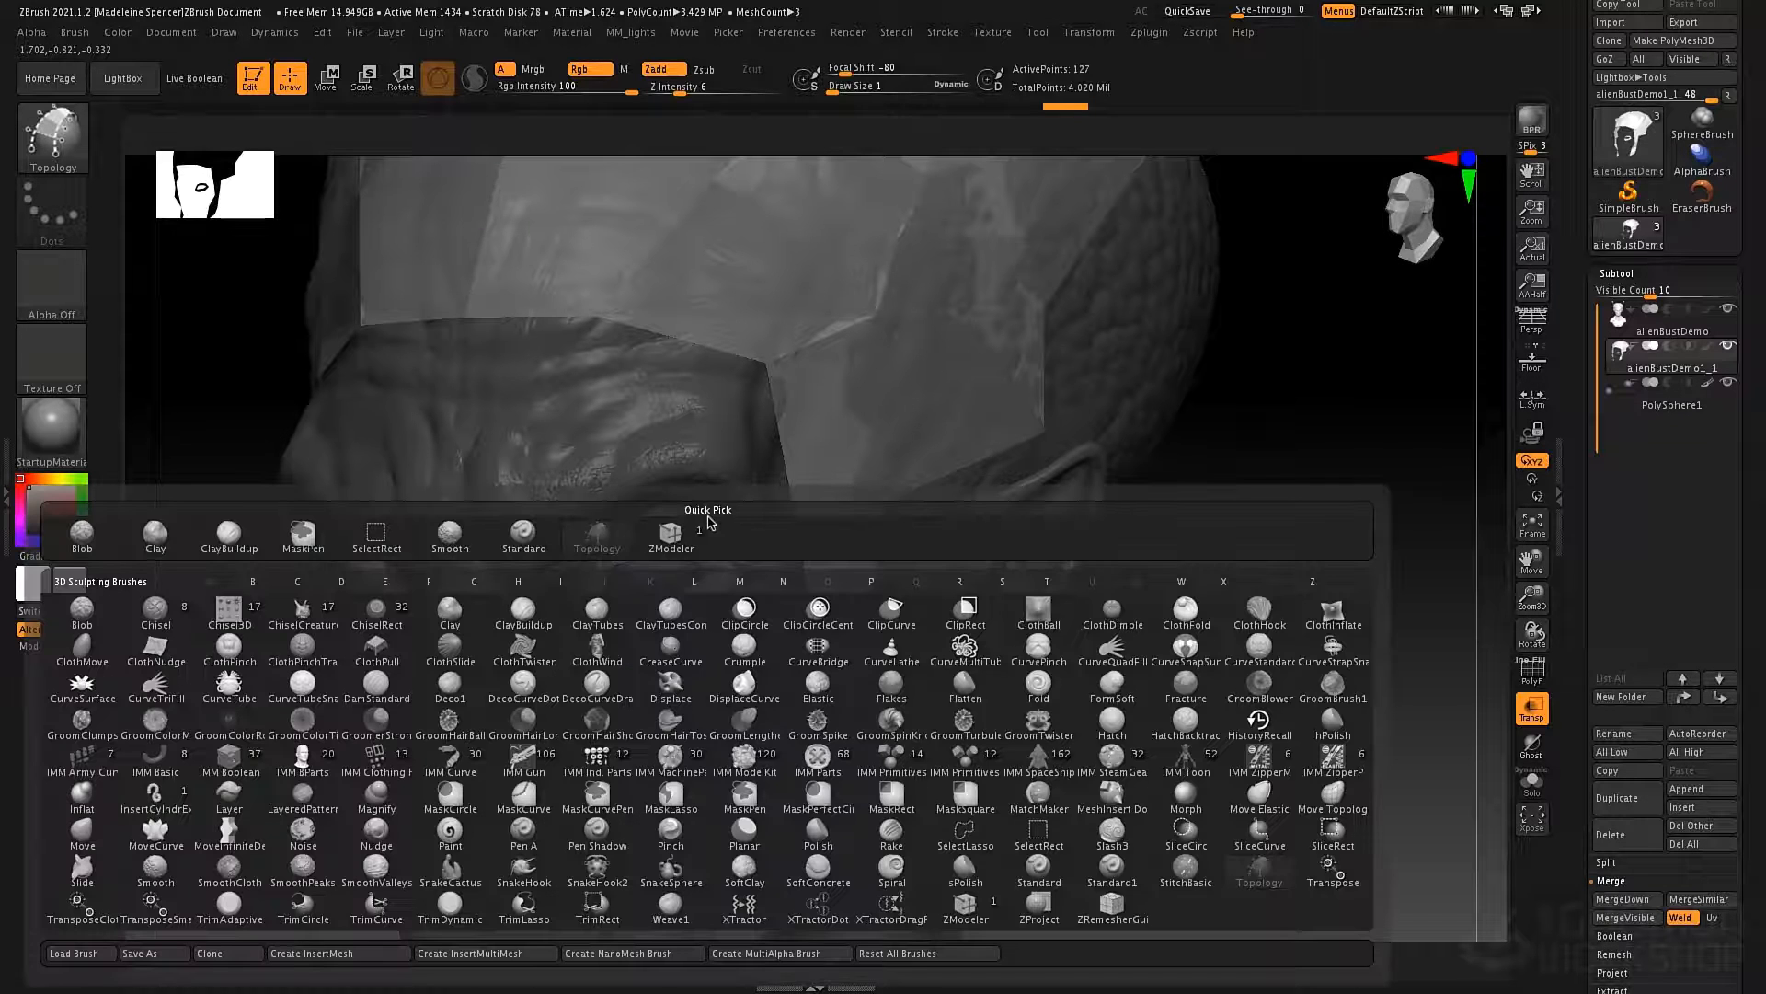
pyautogui.press('z')
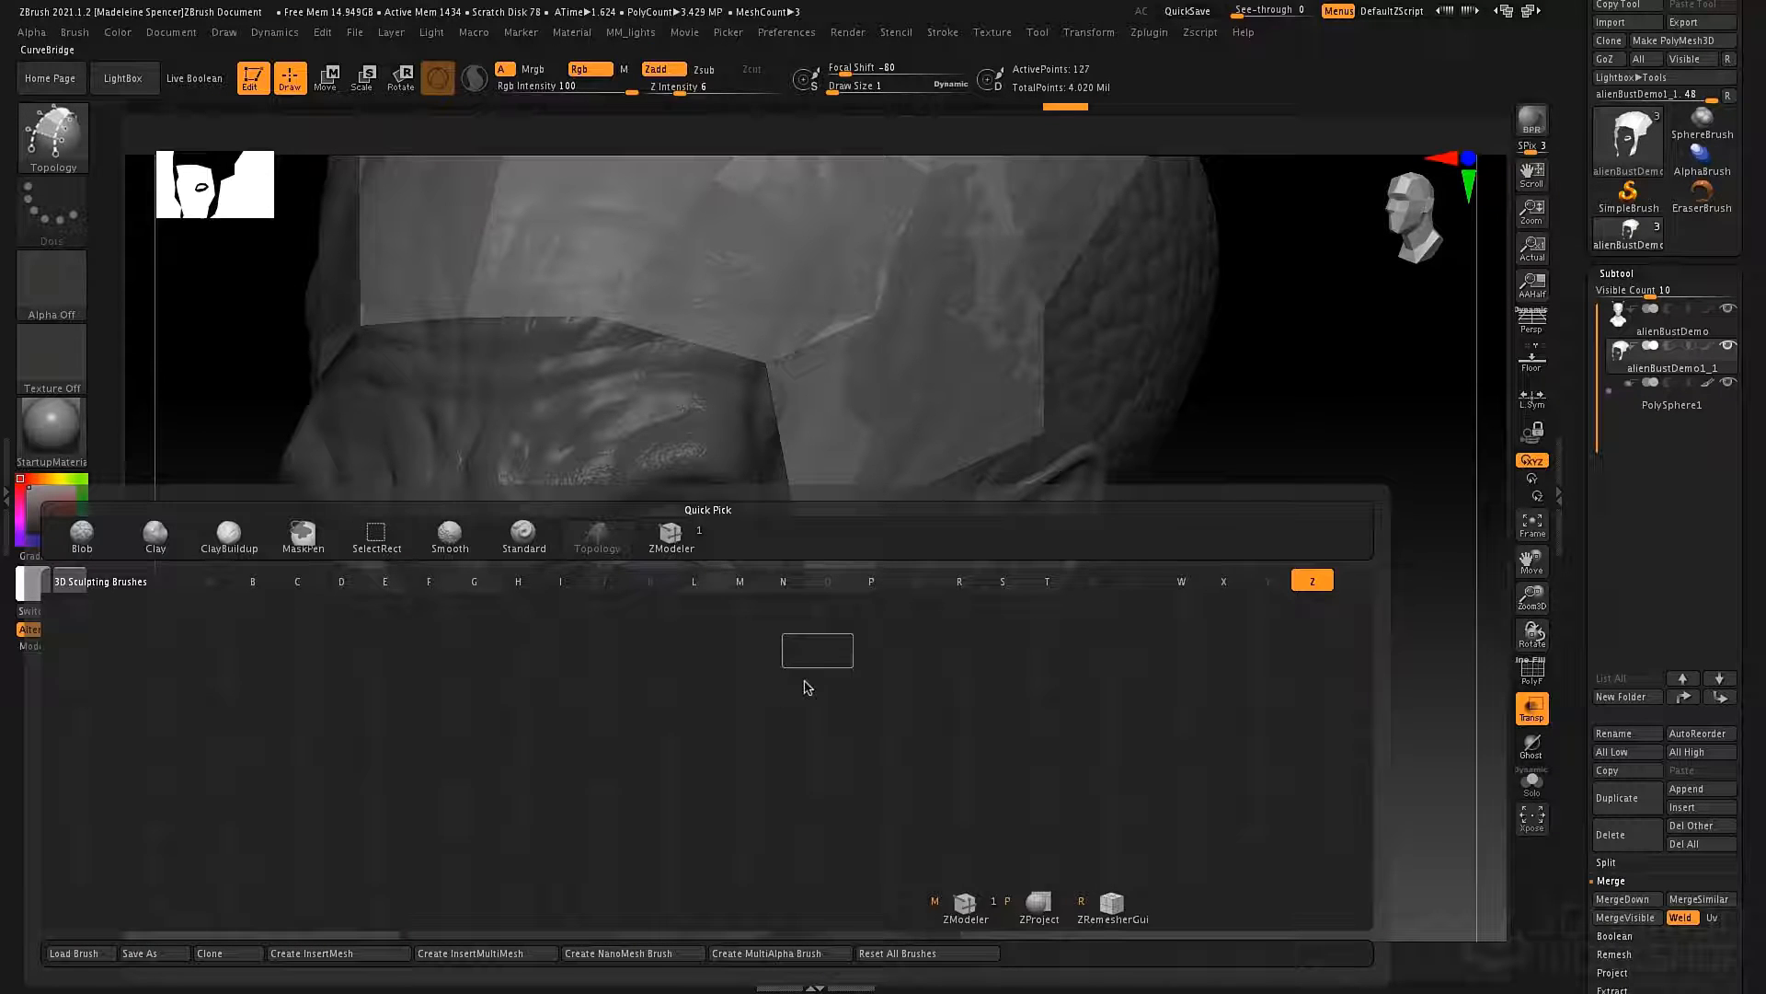
pyautogui.click(966, 907)
pyautogui.hotkey('shift', 'f')
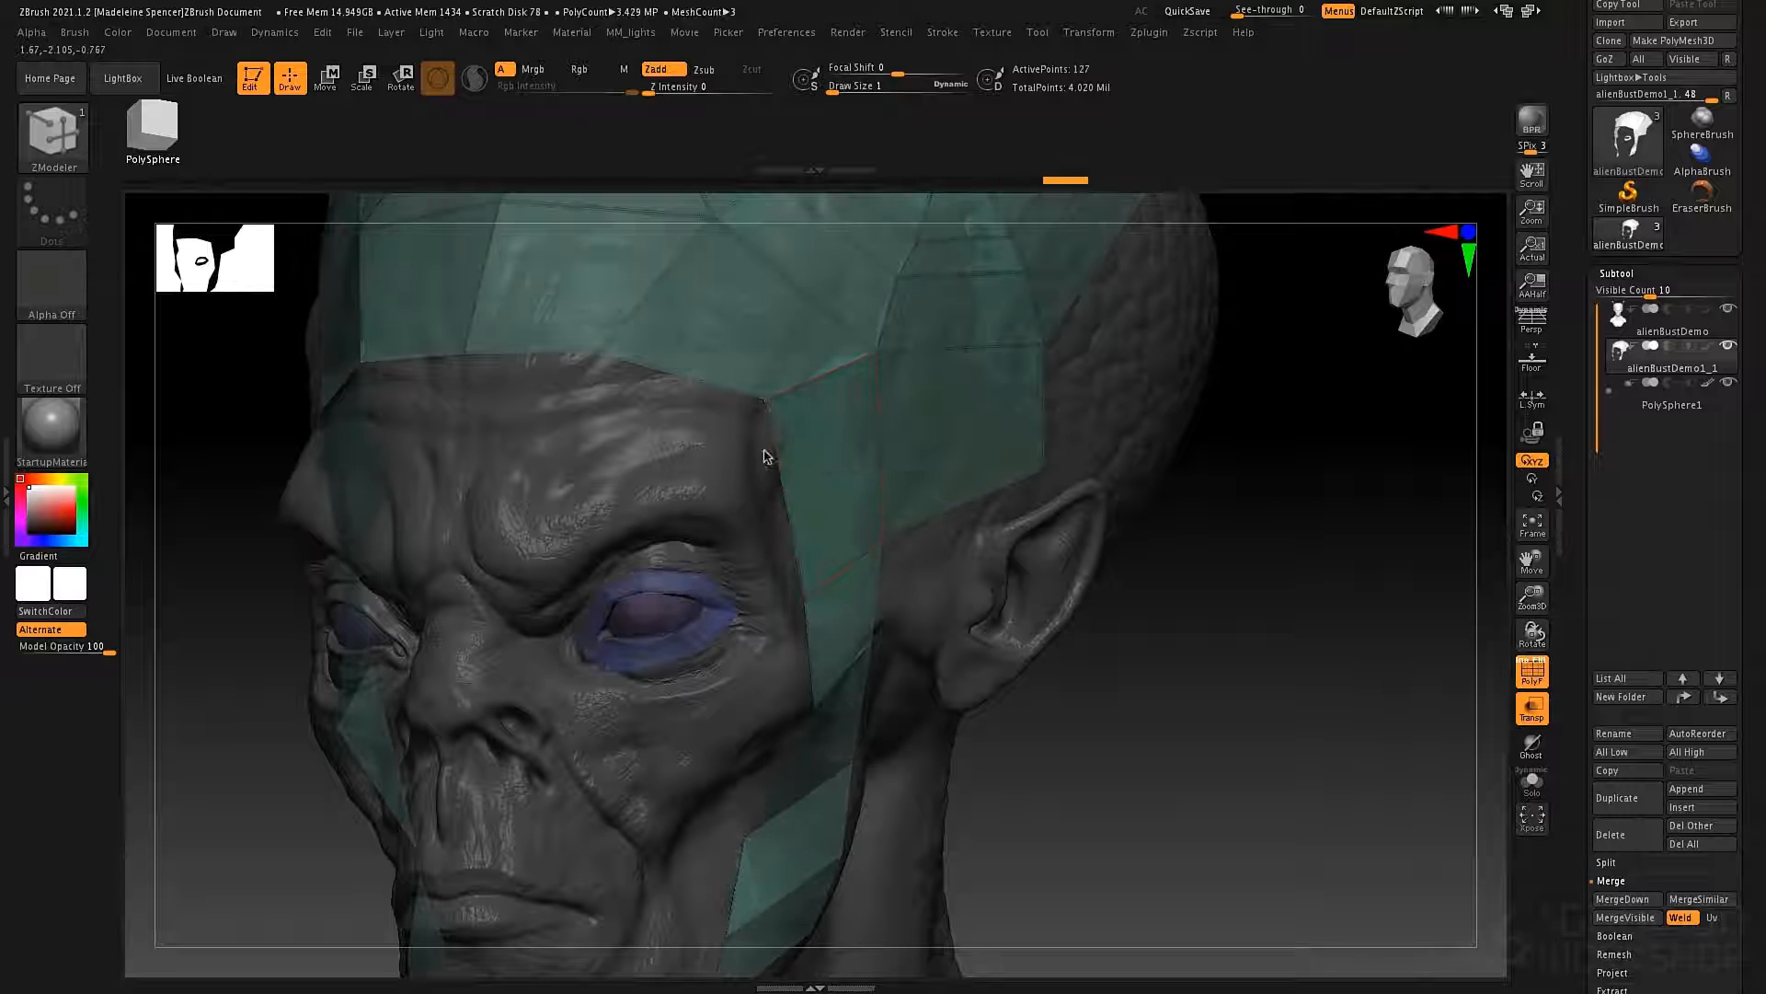
pyautogui.moveTo(765, 489); pyautogui.dragTo(751, 479)
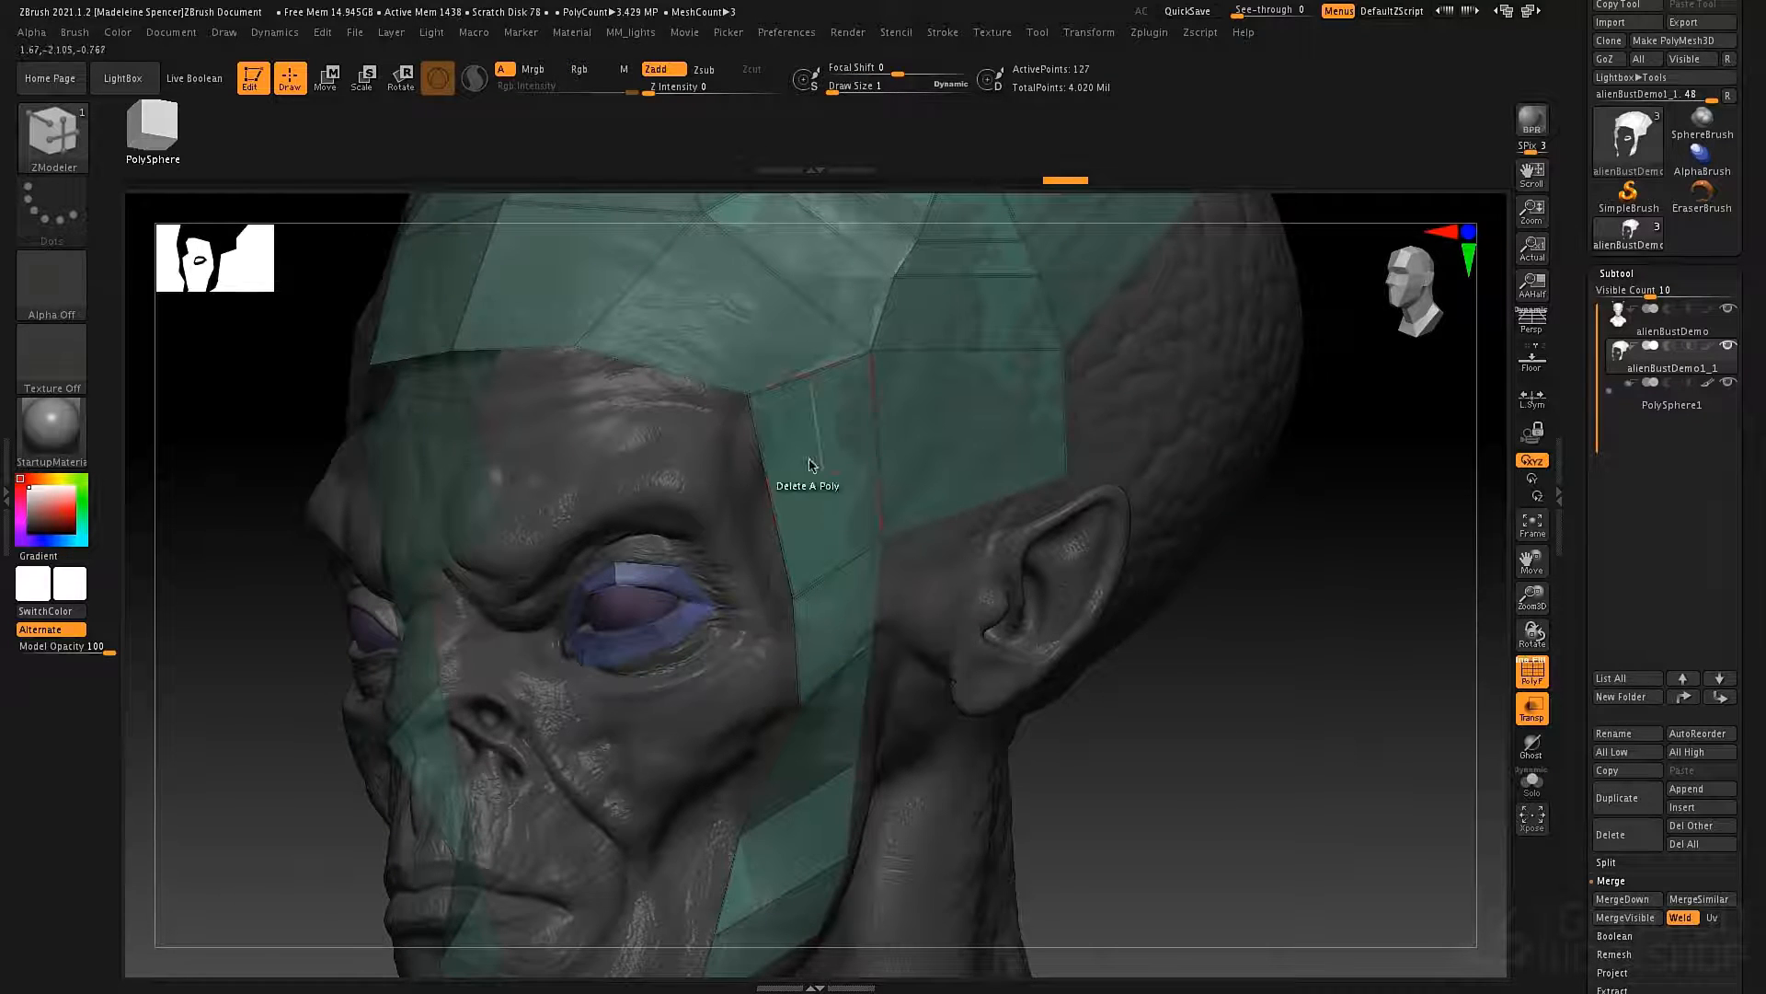
# Assign all visible polygons of the framework and eye ring to one shared polygroup.
pyautogui.moveTo(1575, 769); pyautogui.dragTo(1577, 492)
pyautogui.click(1617, 452)
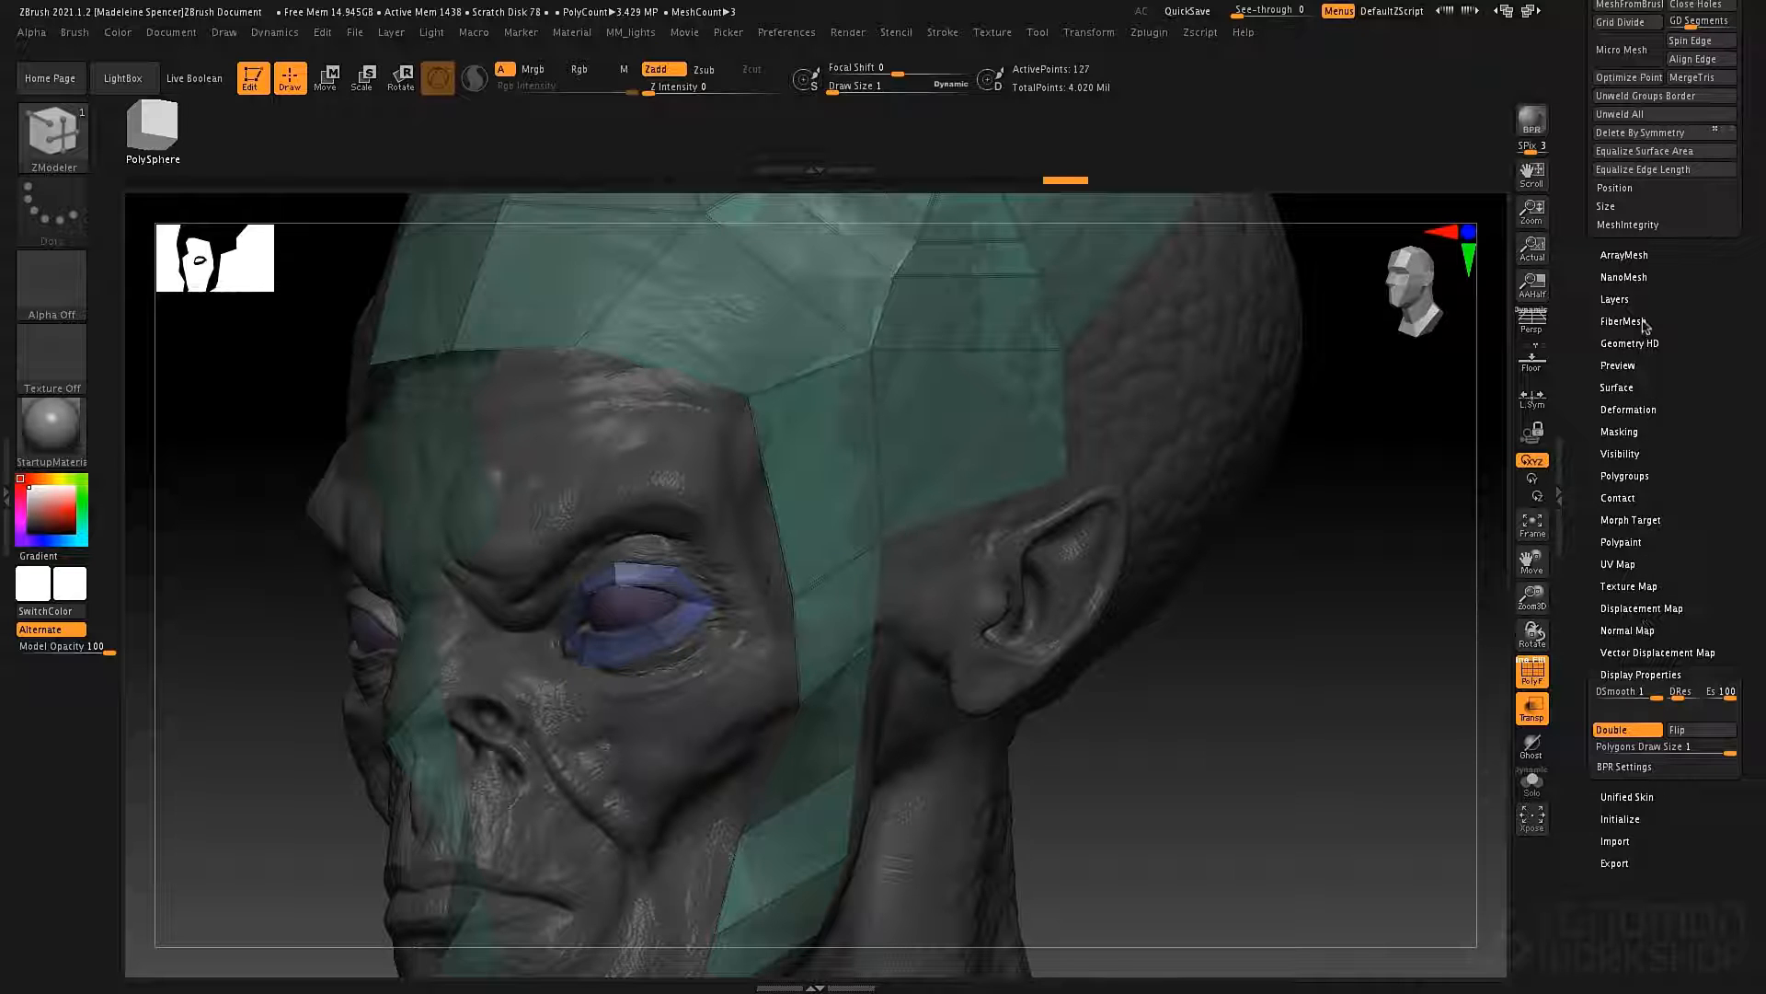
pyautogui.click(1641, 480)
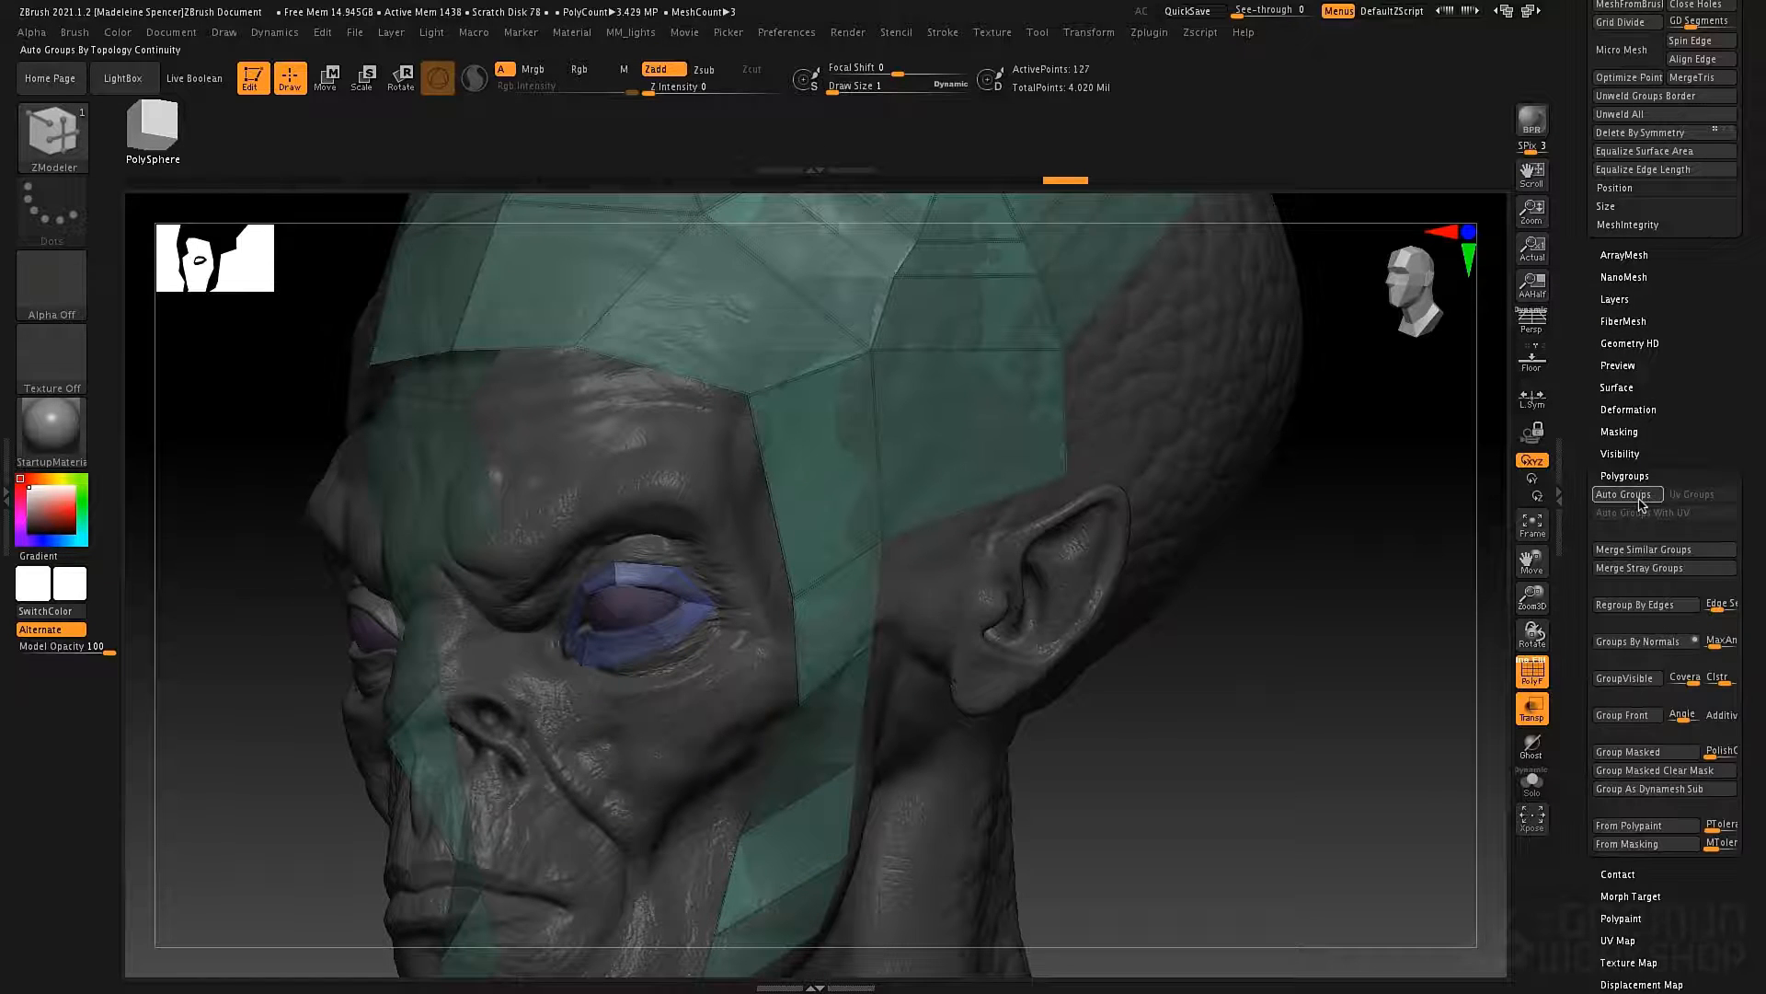
pyautogui.click(1624, 679)
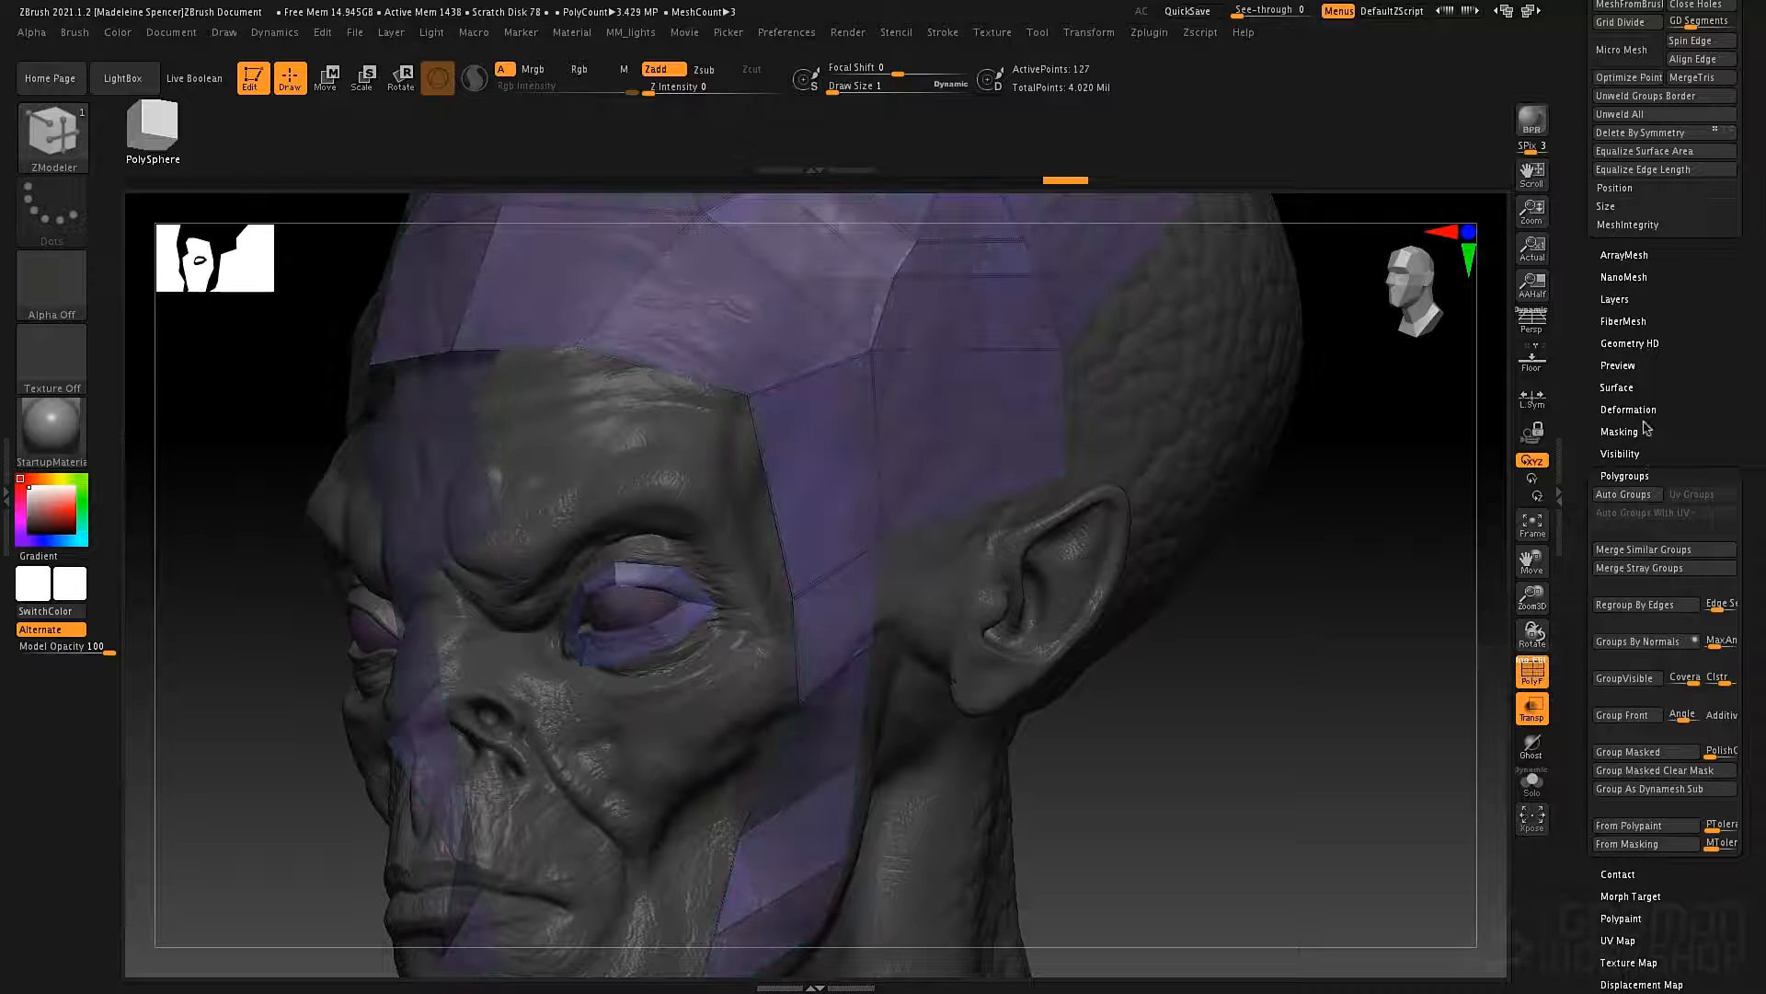
pyautogui.click(1622, 477)
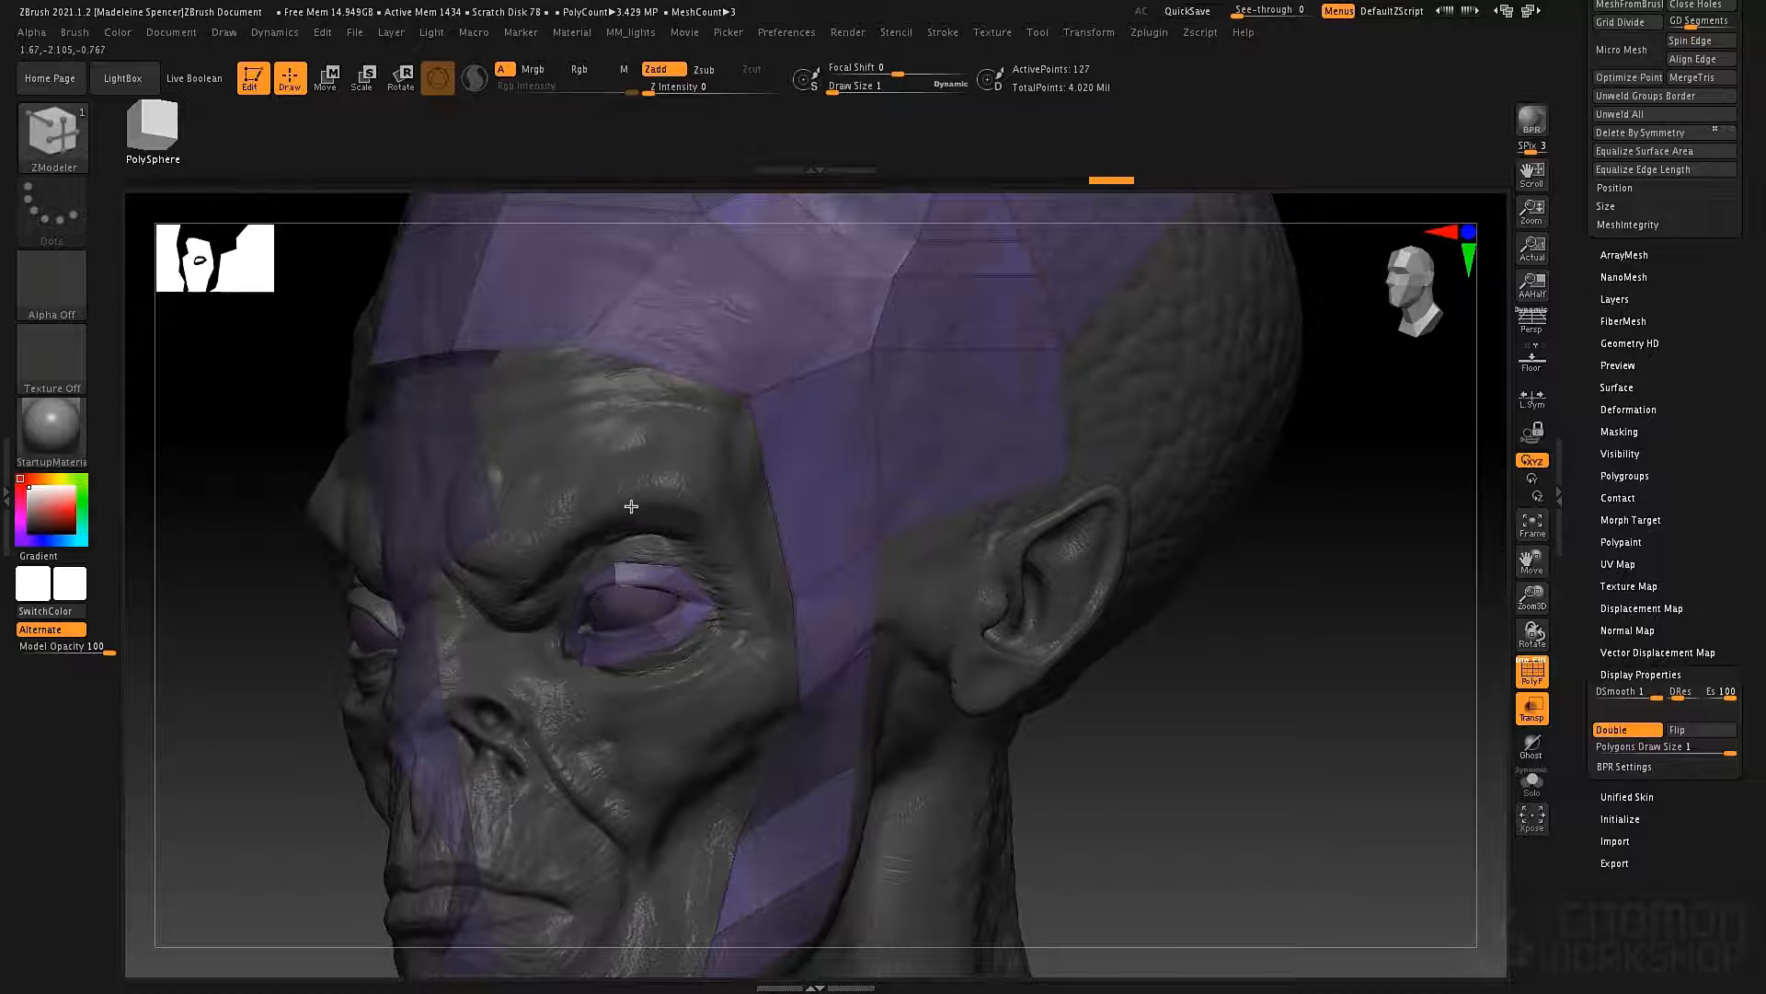
# Set the ZModeler edge action to Extrude on an eye ring edge.
pyautogui.moveTo(631, 506); pyautogui.dragTo(594, 509)
pyautogui.click(690, 590)
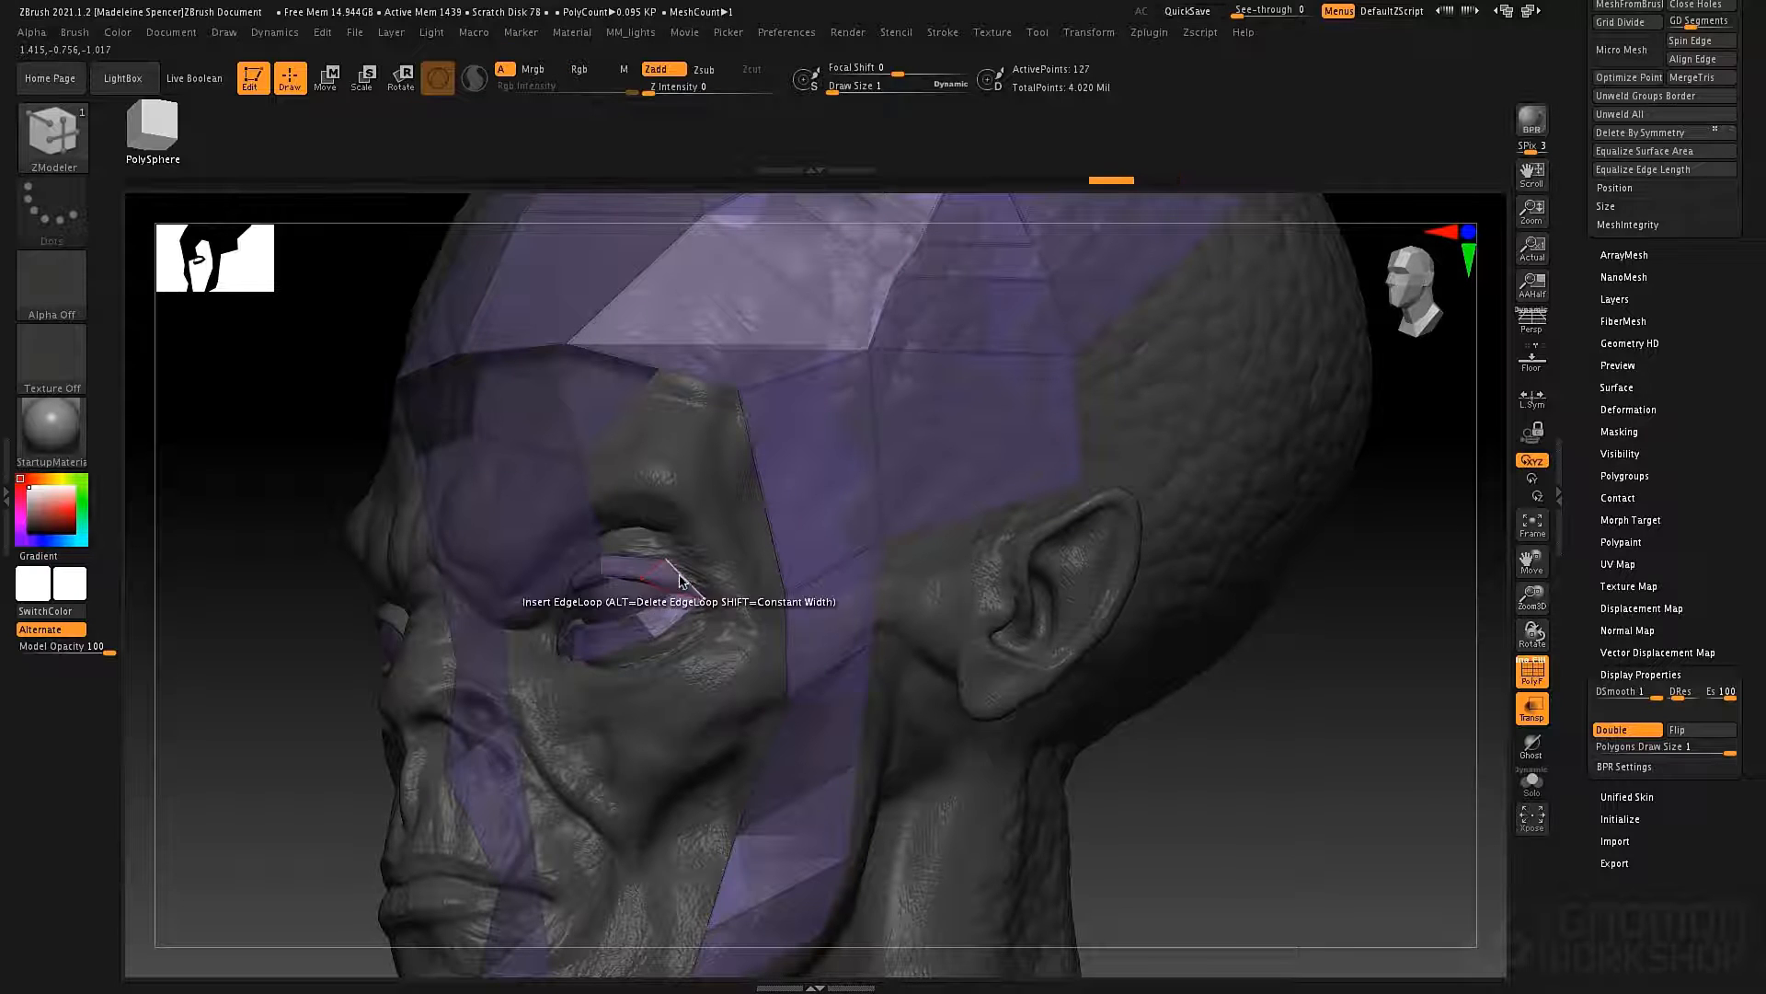
pyautogui.press('space')
pyautogui.click(467, 614)
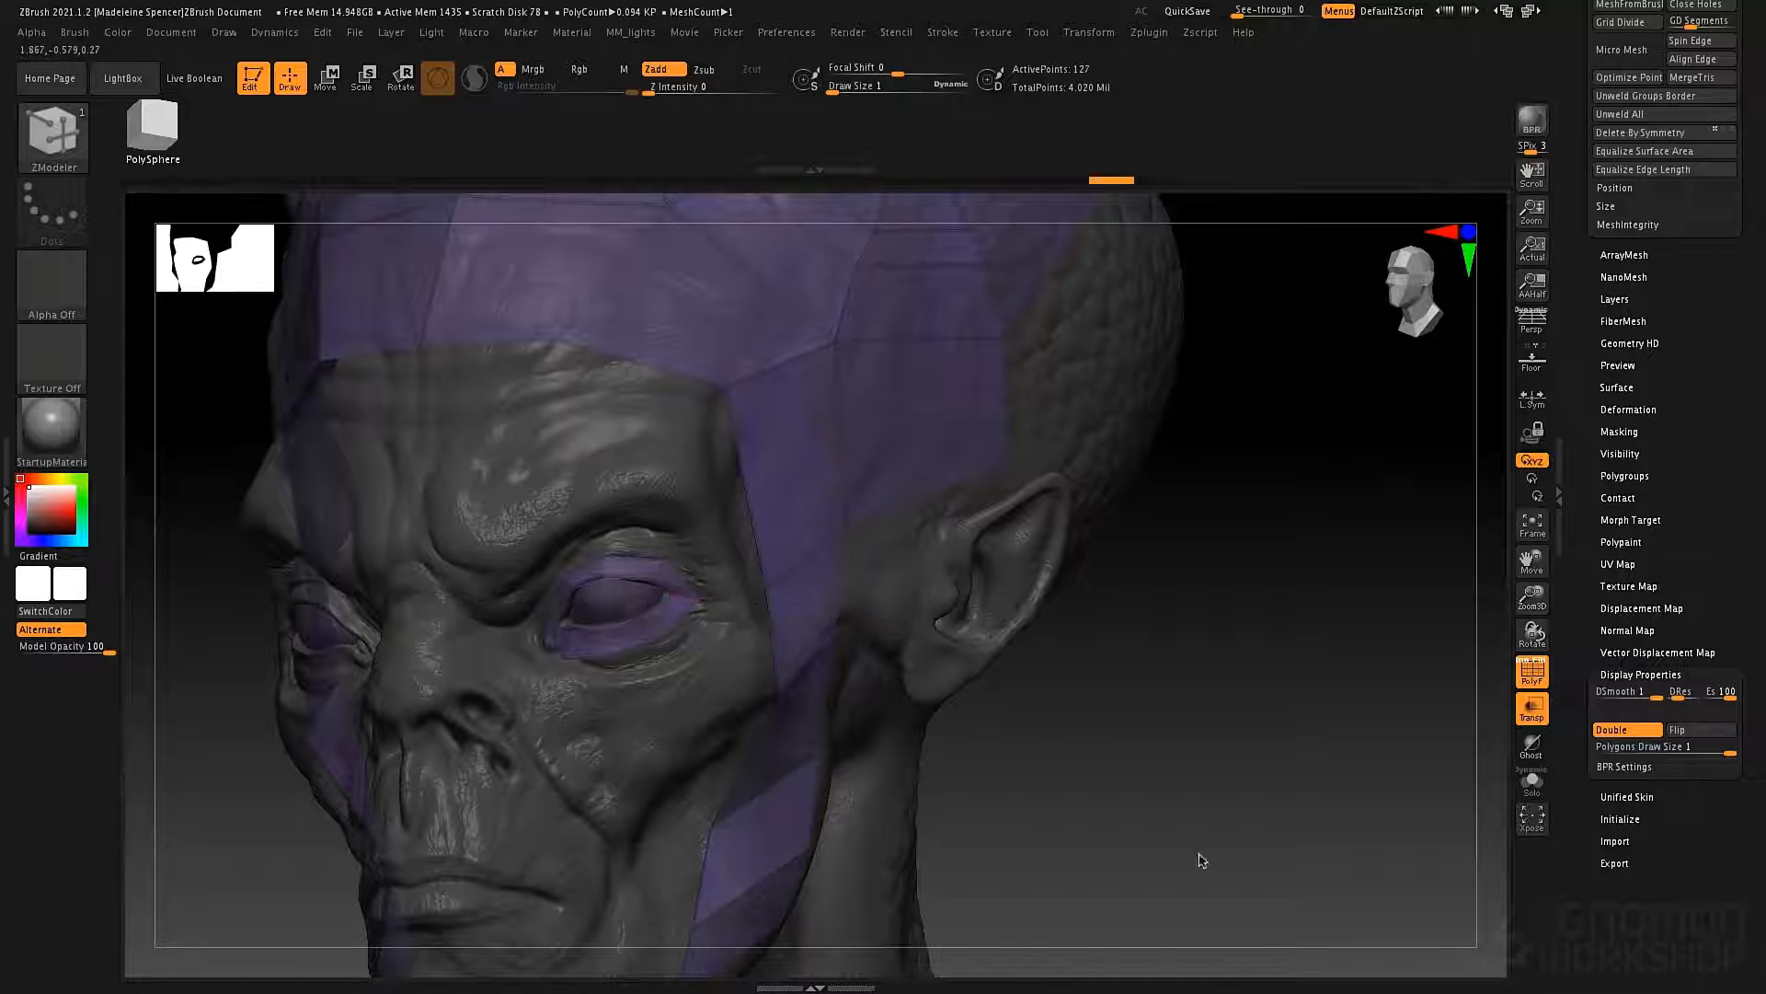
# Show only the low-poly framework with the eye ring and turn off its double-sided display.
pyautogui.click(1532, 782)
pyautogui.moveTo(861, 655); pyautogui.dragTo(809, 659)
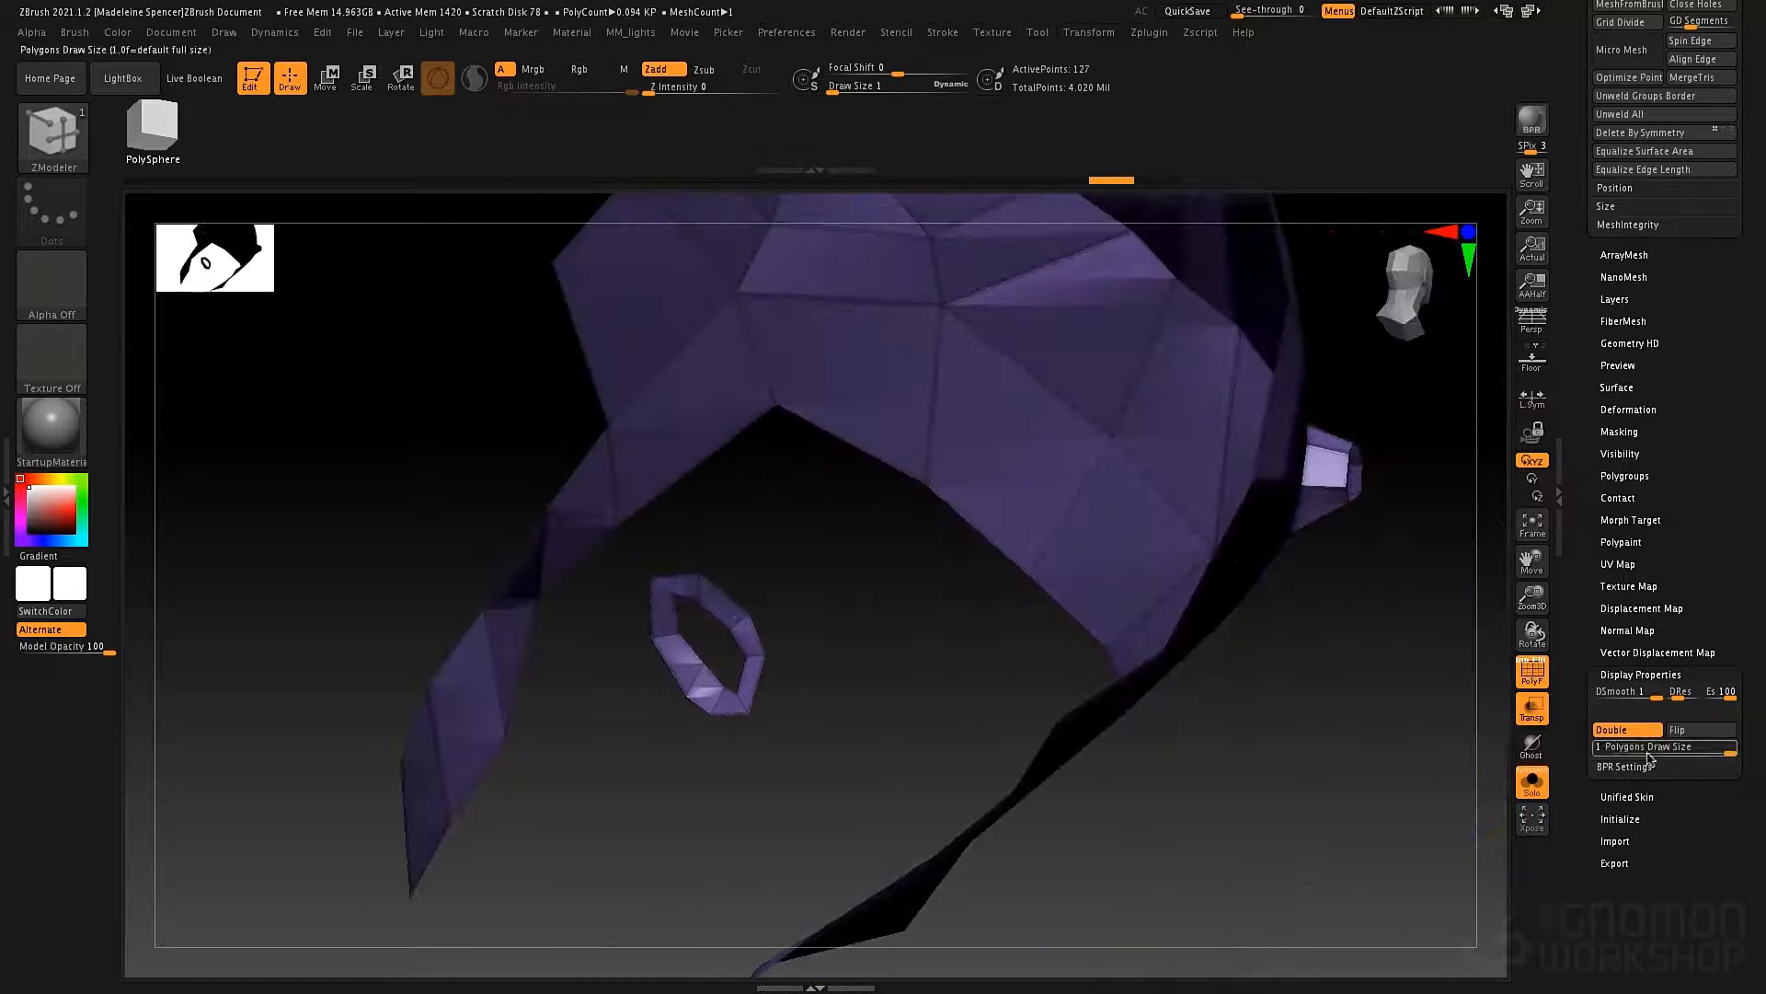
pyautogui.click(1624, 730)
pyautogui.moveTo(1123, 709); pyautogui.dragTo(912, 678)
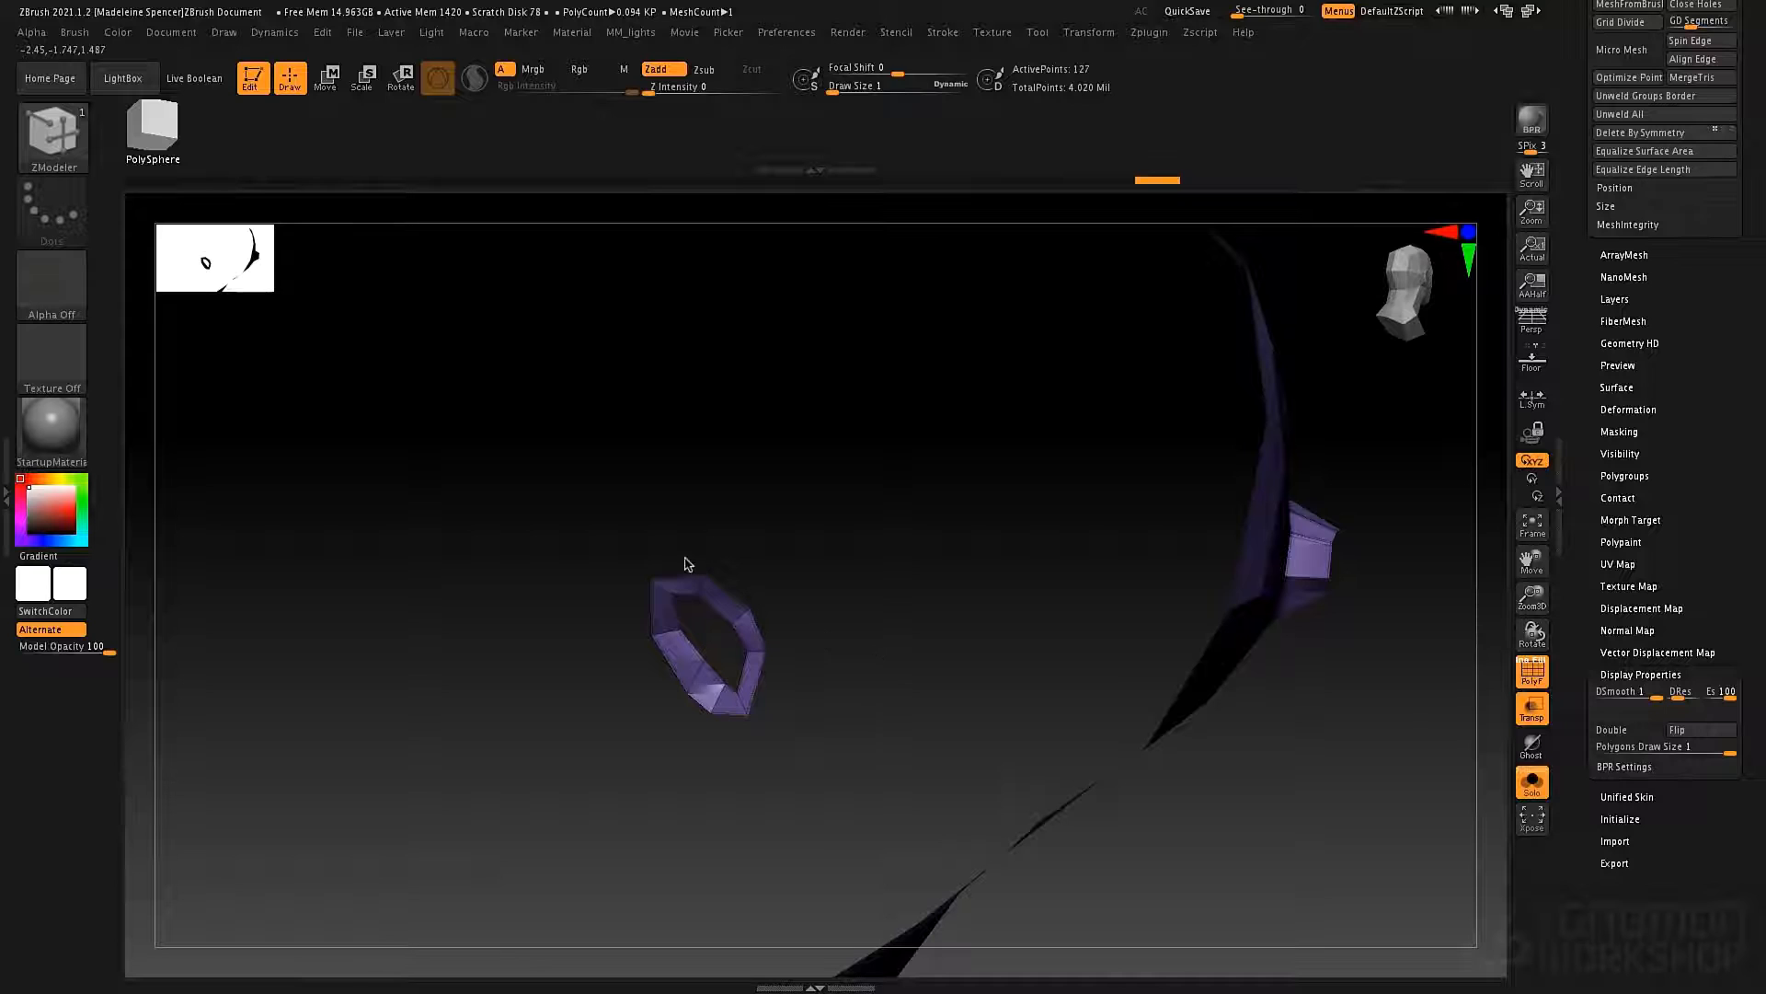
# Isolate the eye ring, flip its normals, and bring back the rest of the framework.
pyautogui.hotkey('ctrl', 'shift')
pyautogui.keyDown('ctrl'); pyautogui.keyDown('shift'); pyautogui.moveTo(611, 538); pyautogui.dragTo(806, 781); pyautogui.keyUp('shift'); pyautogui.keyUp('ctrl')
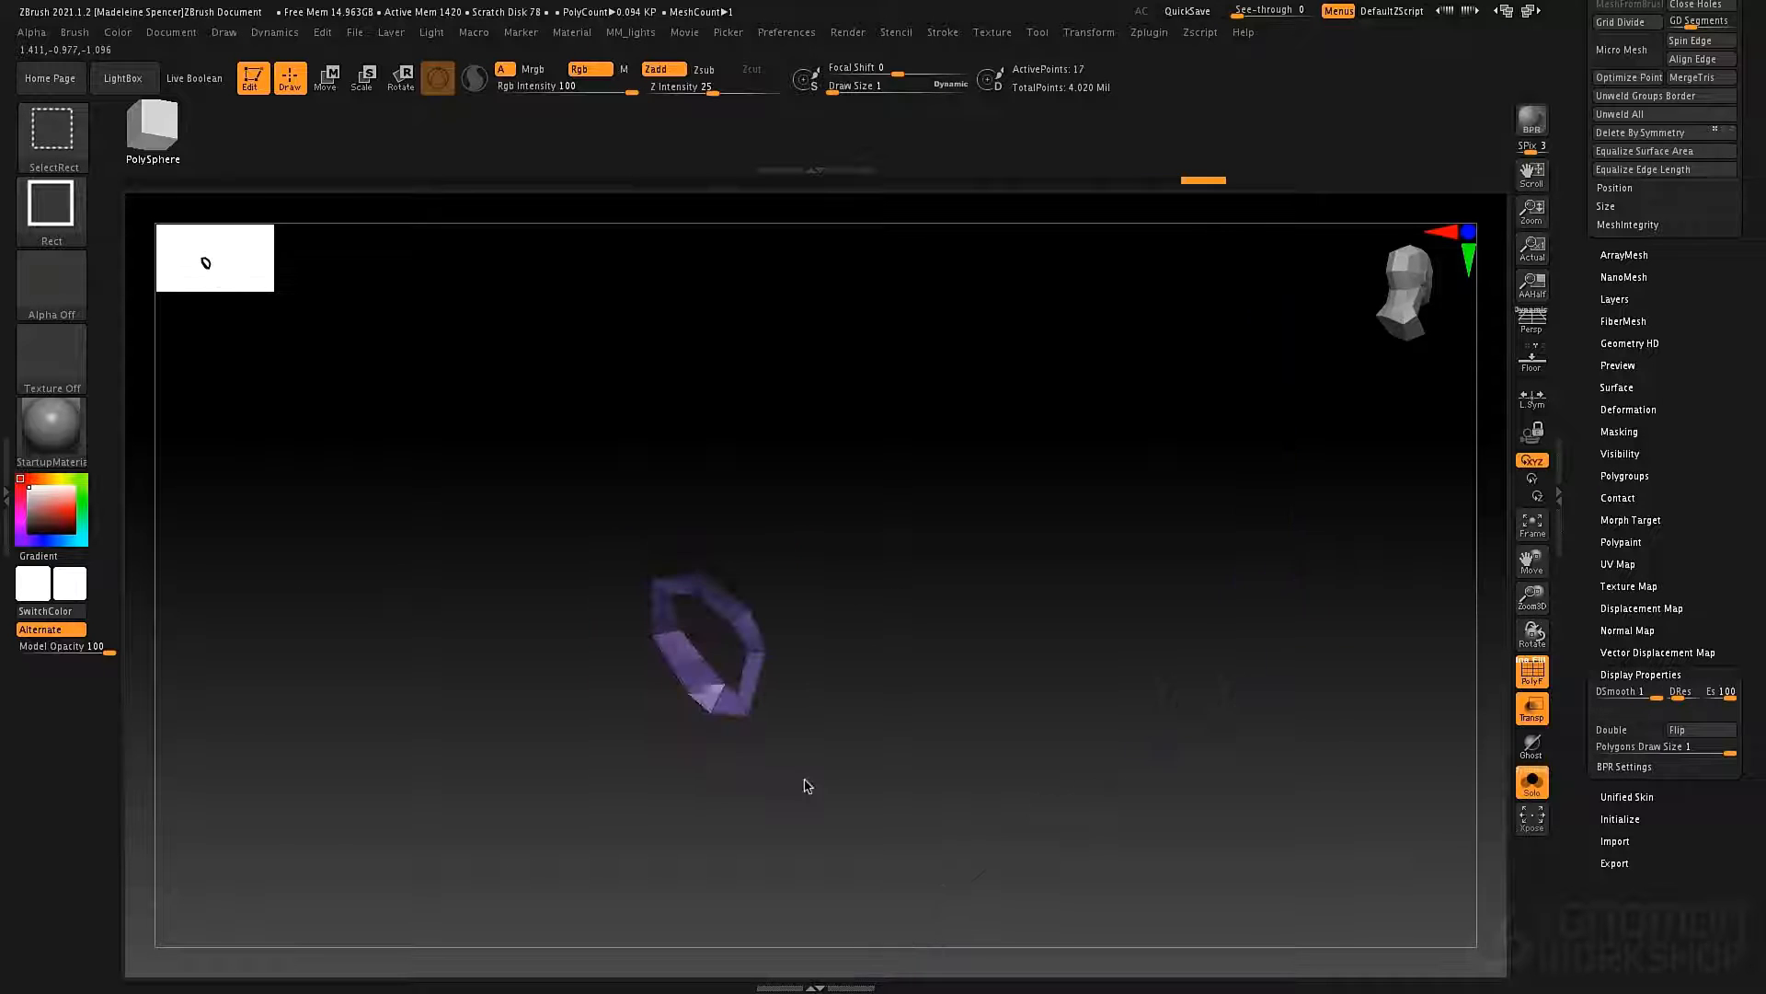
pyautogui.click(1701, 740)
pyautogui.keyDown('ctrl'); pyautogui.keyDown('shift'); pyautogui.click(1019, 596); pyautogui.keyUp('shift'); pyautogui.keyUp('ctrl')
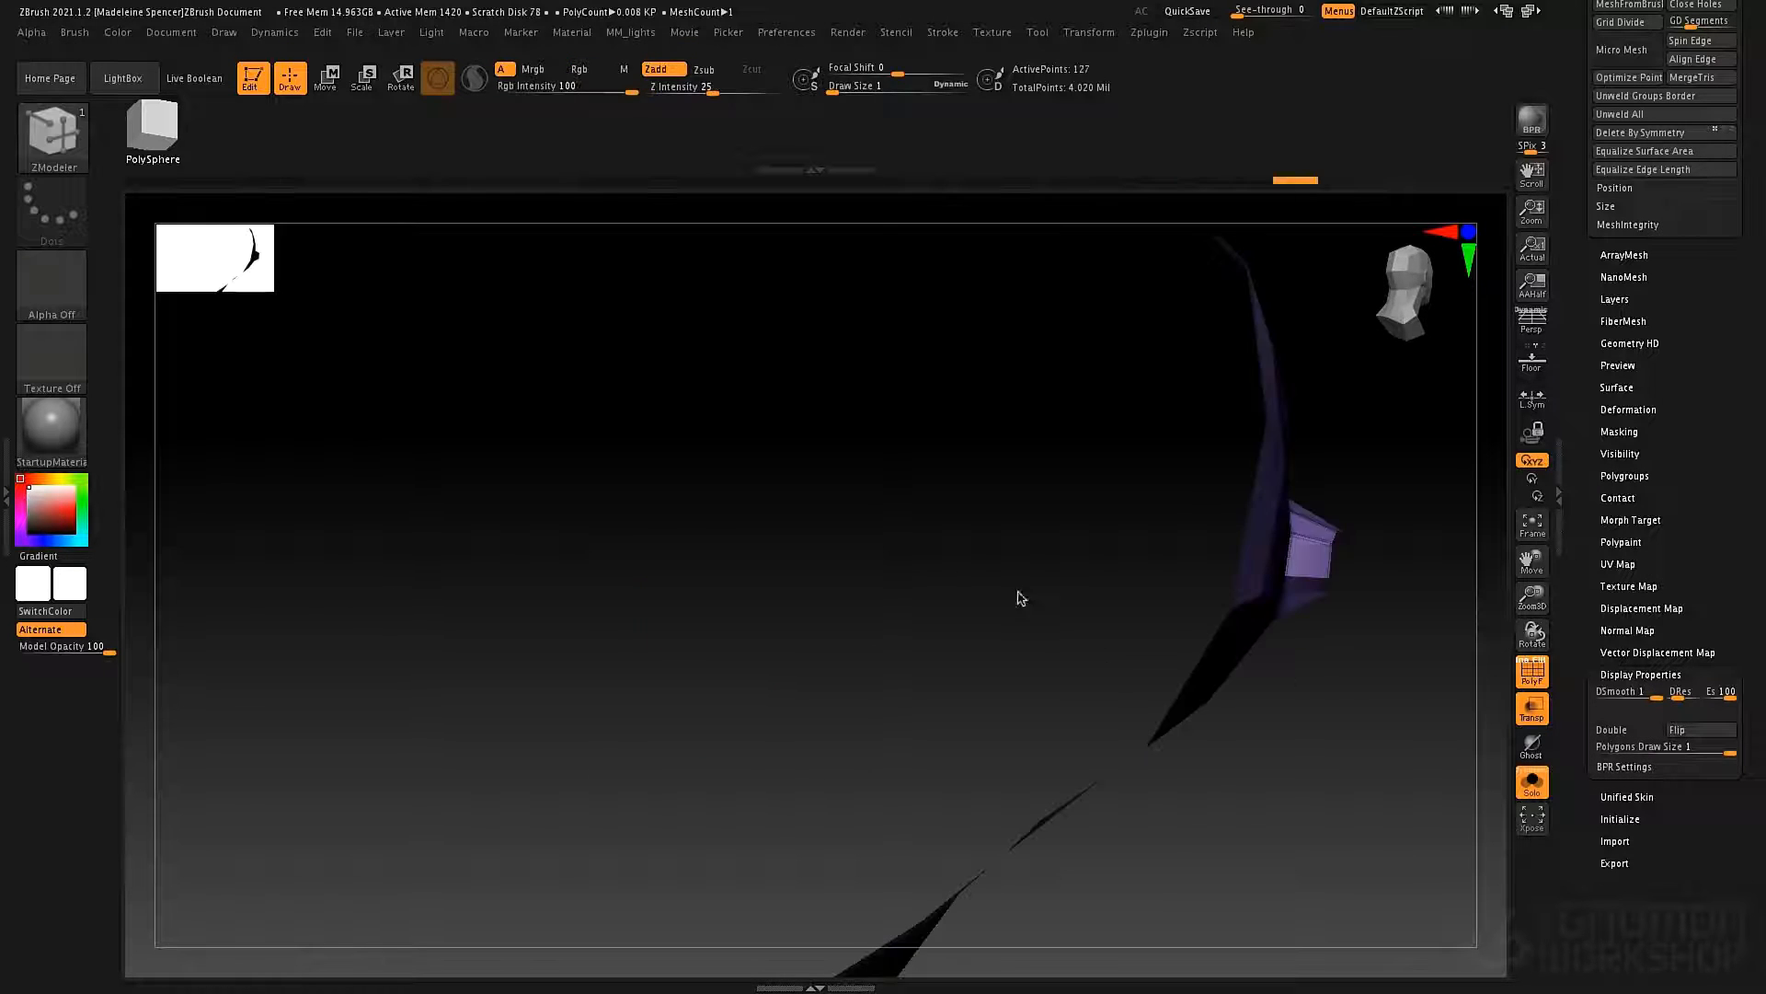
pyautogui.moveTo(1018, 597); pyautogui.dragTo(1064, 714)
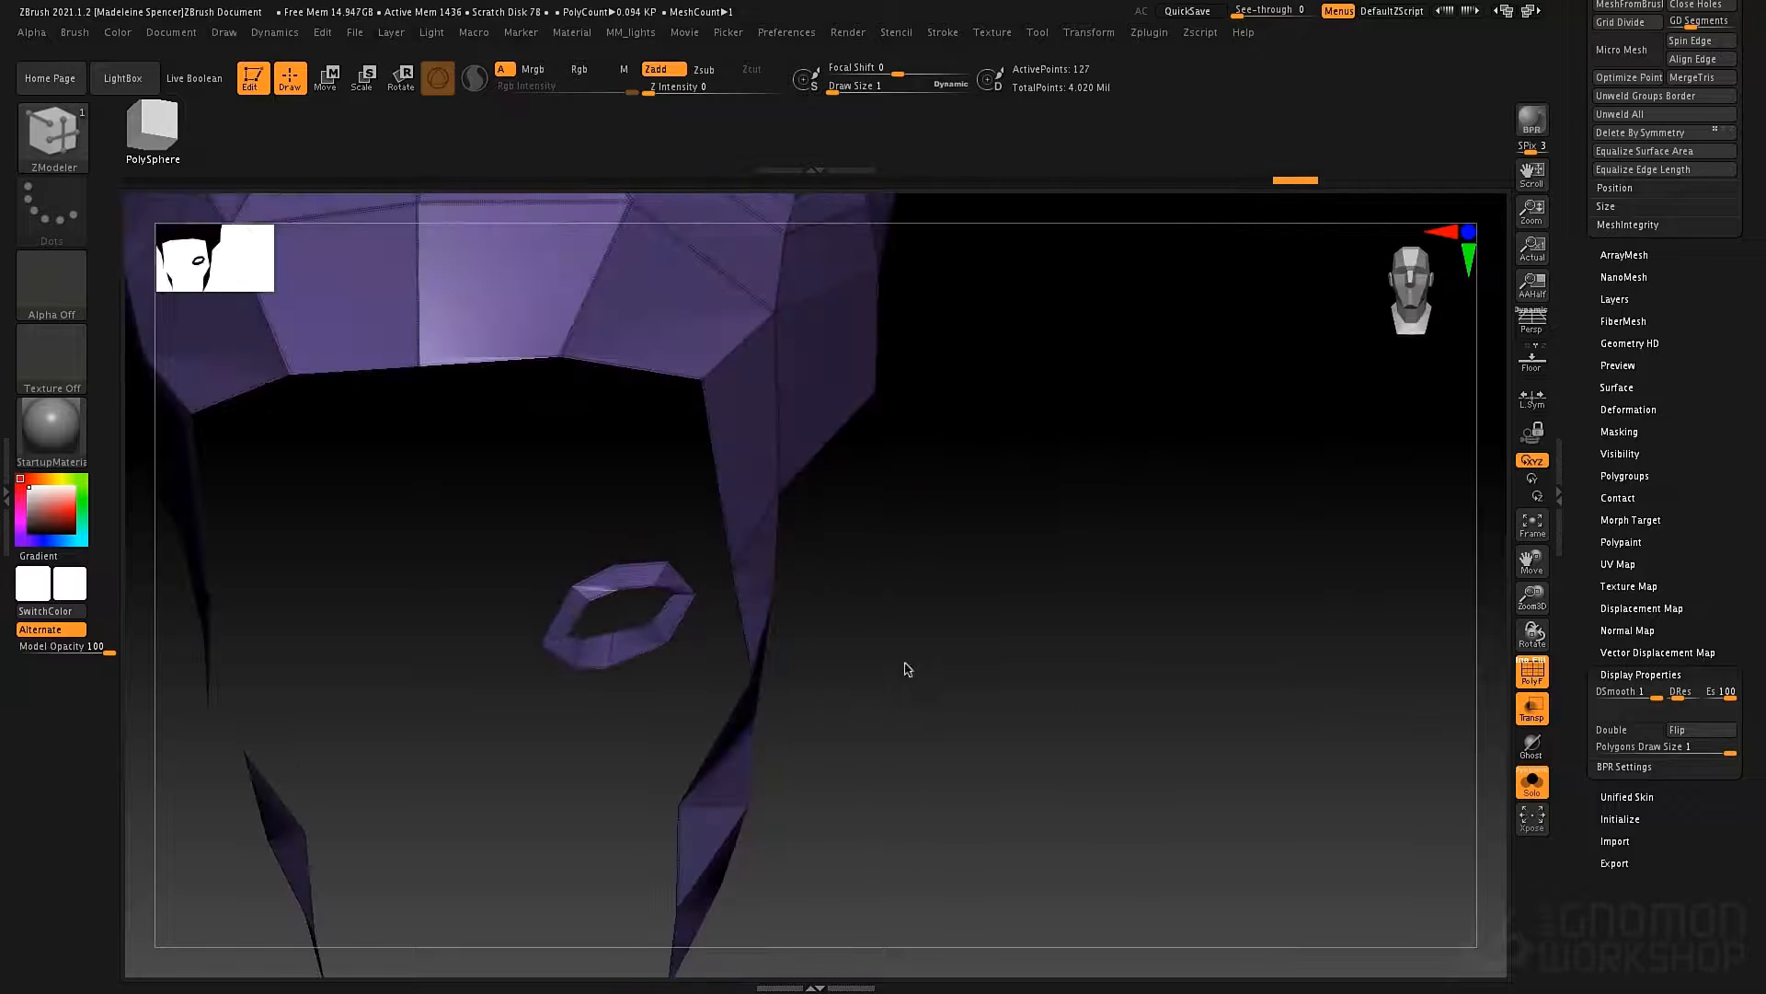
pyautogui.moveTo(903, 666); pyautogui.dragTo(1041, 588)
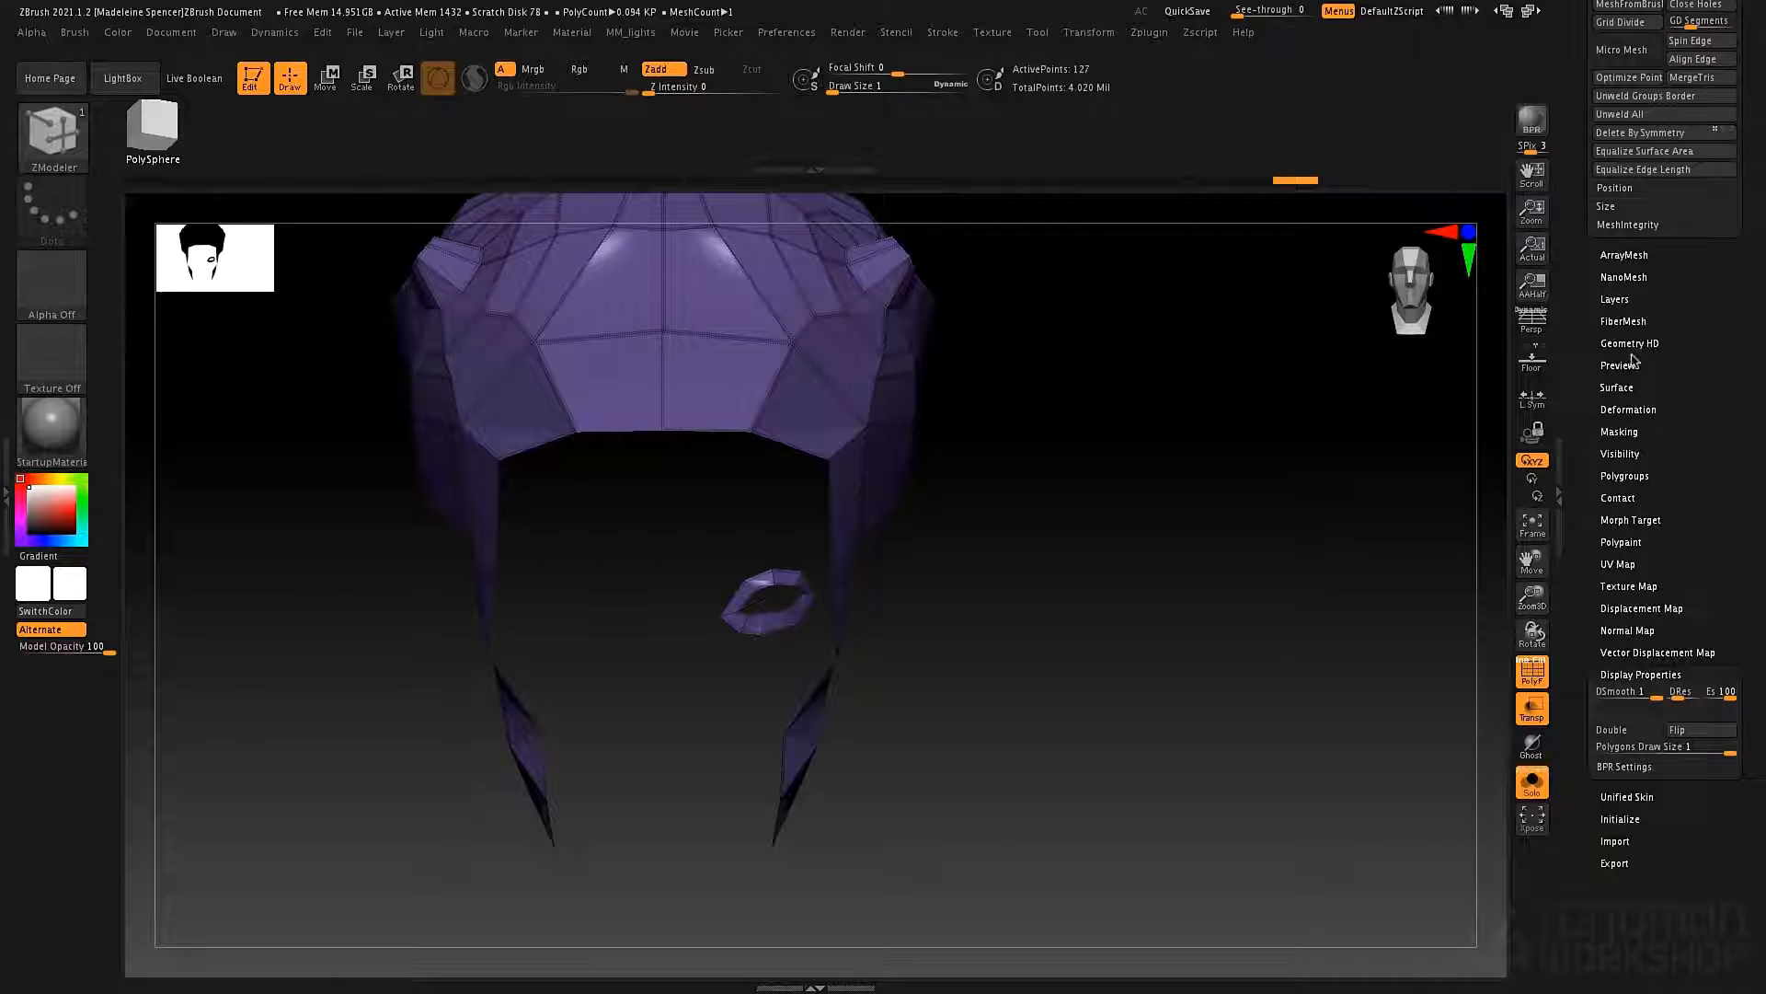
# Mirror the framework with the Mirror deformation so the eye ring changes sides, and show the bust with it again.
pyautogui.click(1631, 410)
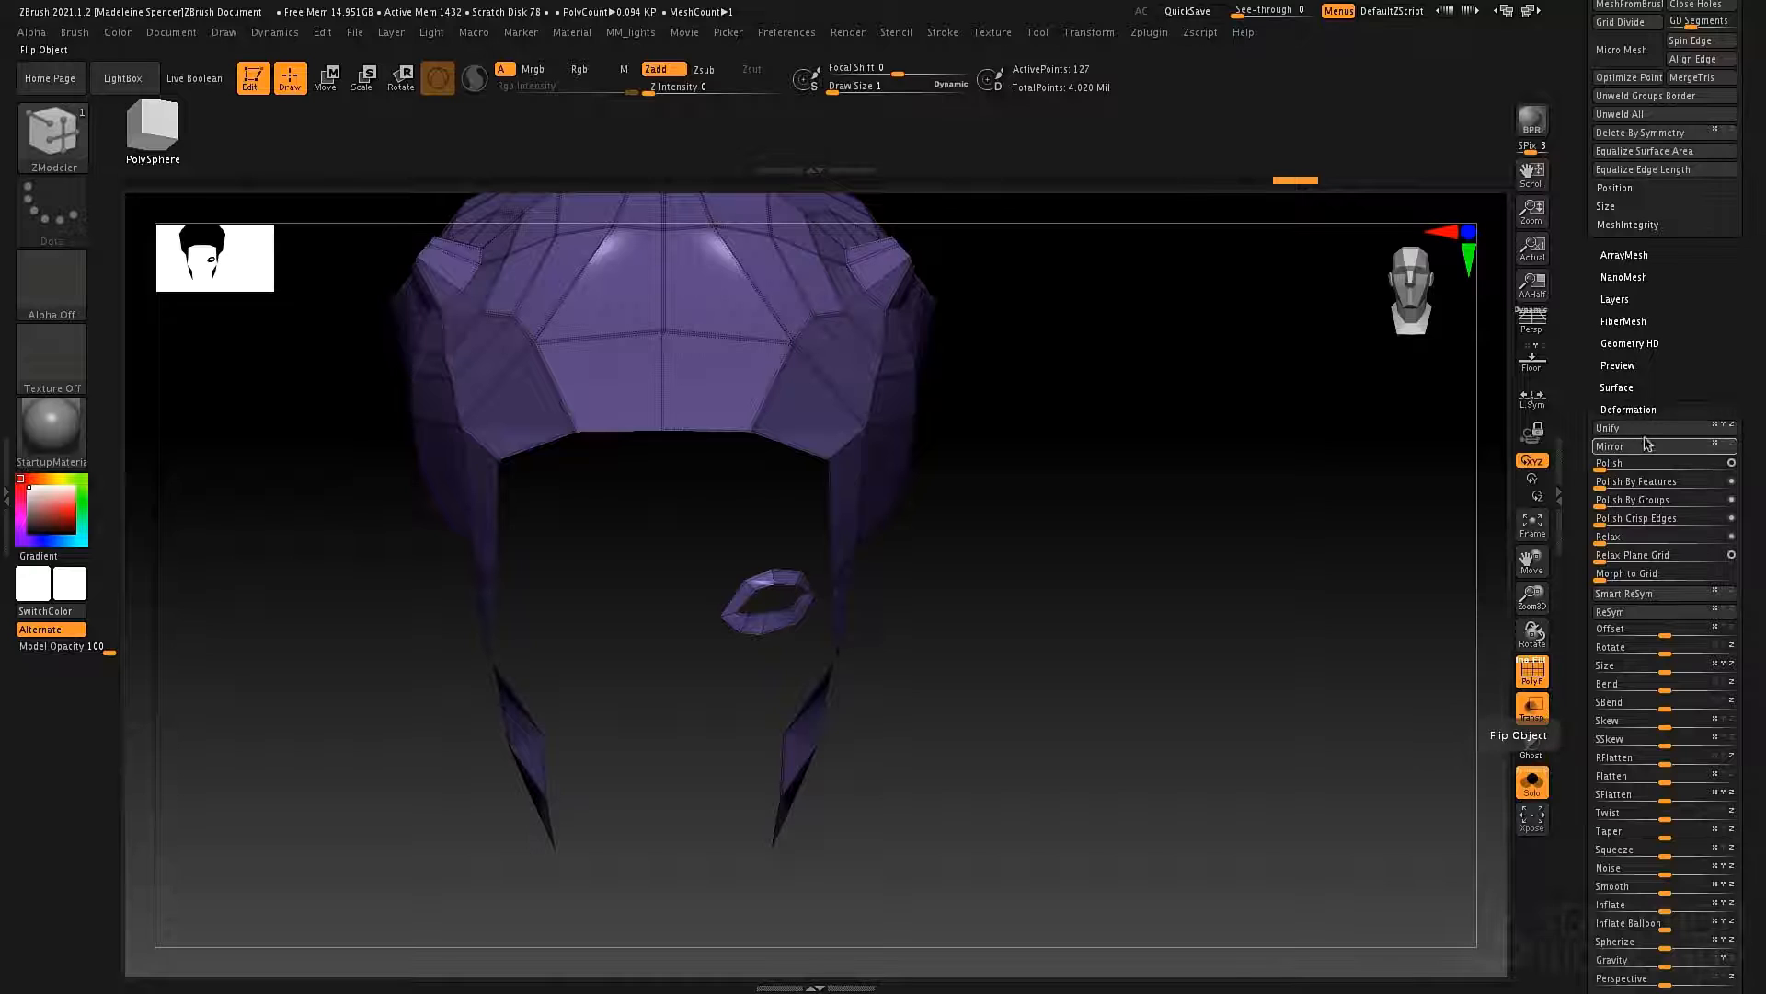
pyautogui.click(1647, 447)
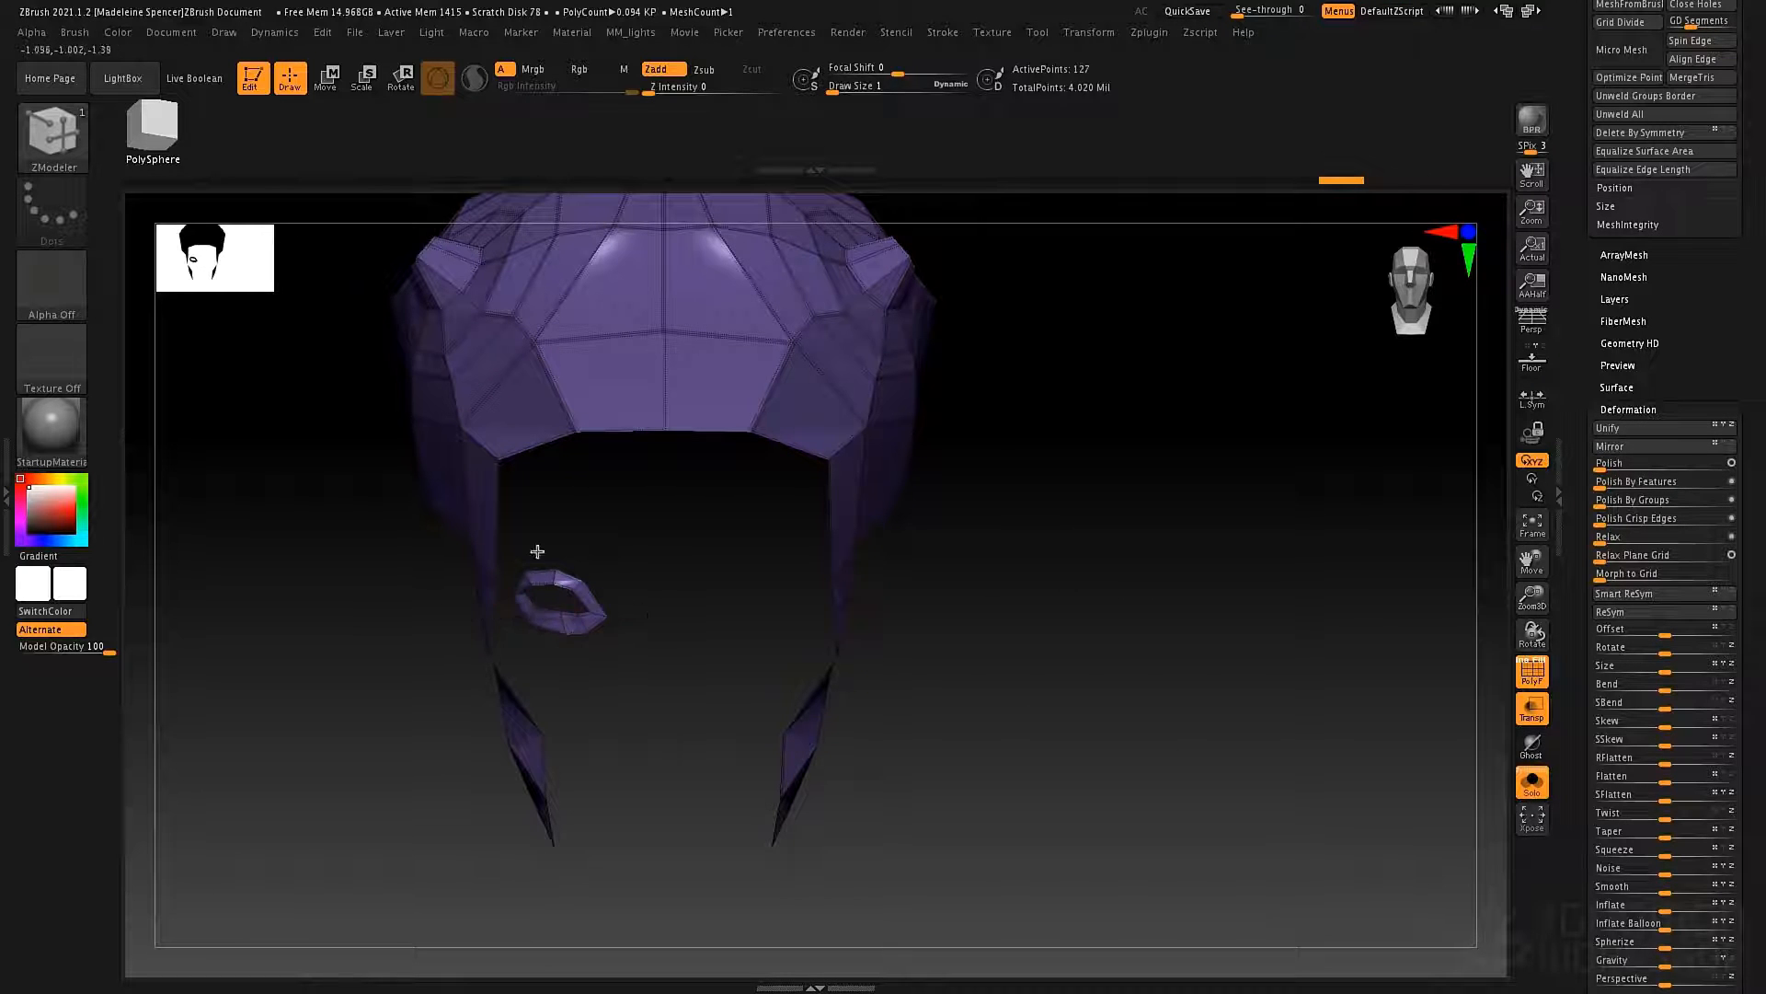
pyautogui.click(1532, 782)
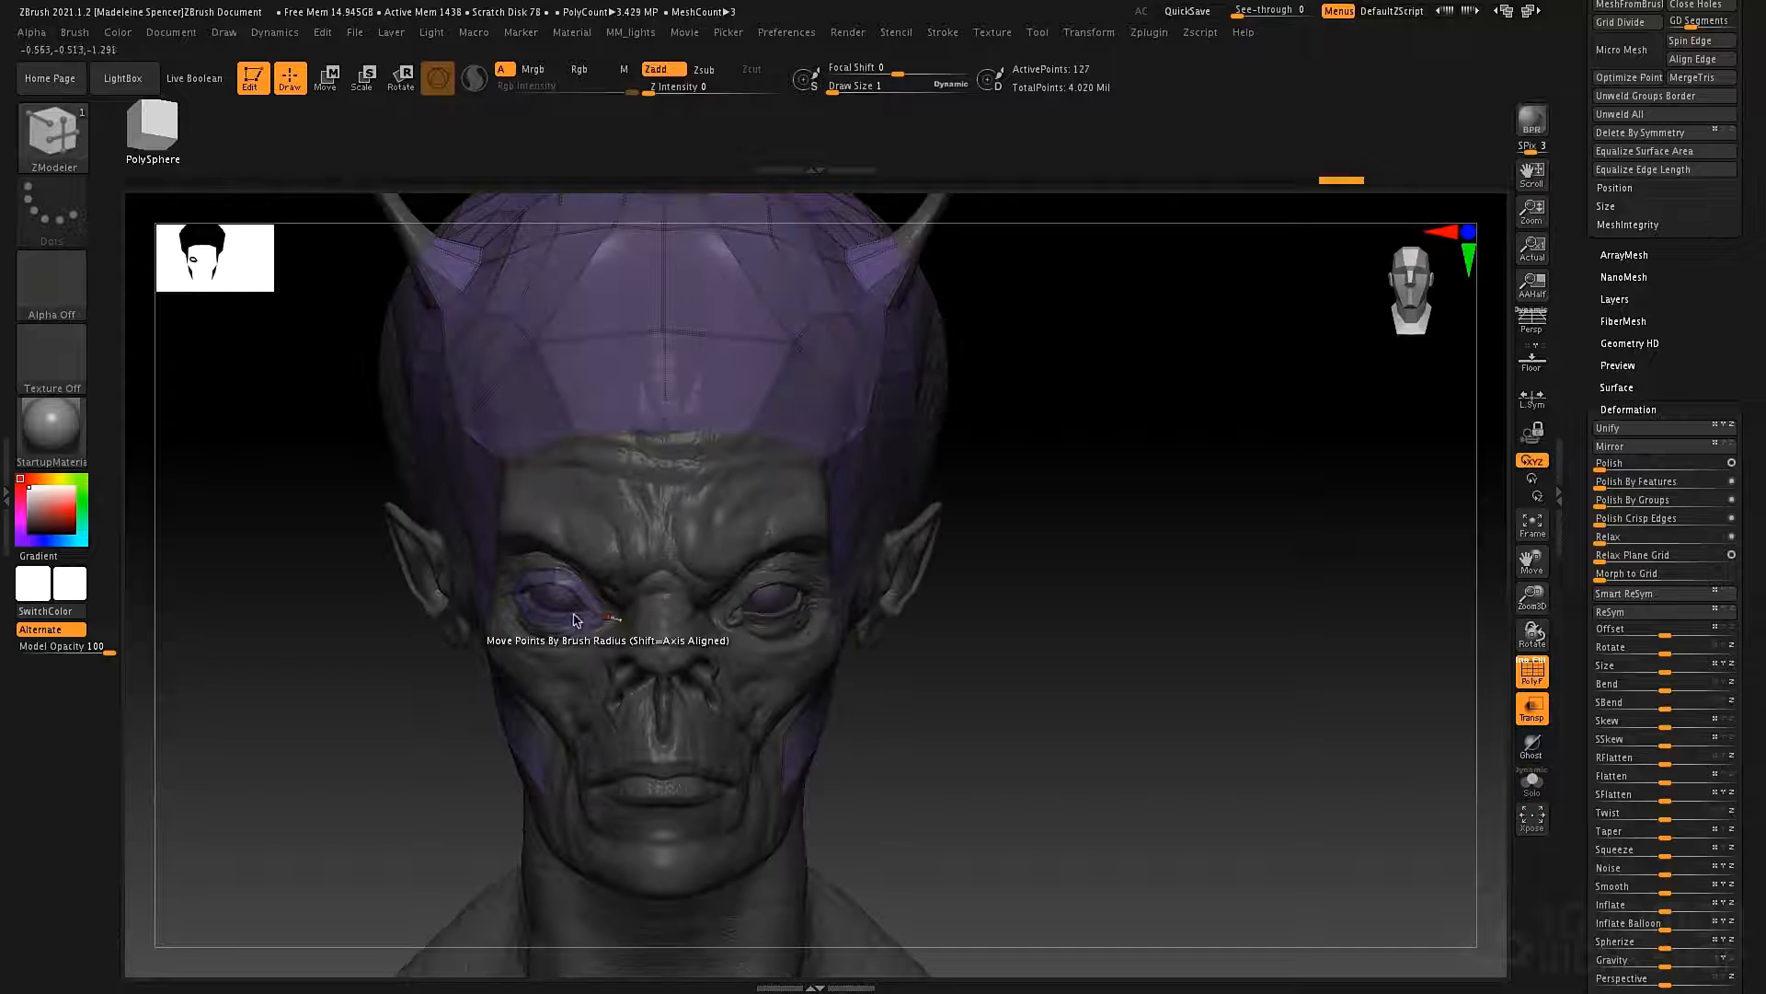
# Set the draw size to 46 and move the eye ring's outer-corner and upper points outward around the upper eyelid.
pyautogui.moveTo(454, 671); pyautogui.dragTo(869, 631, button='right')
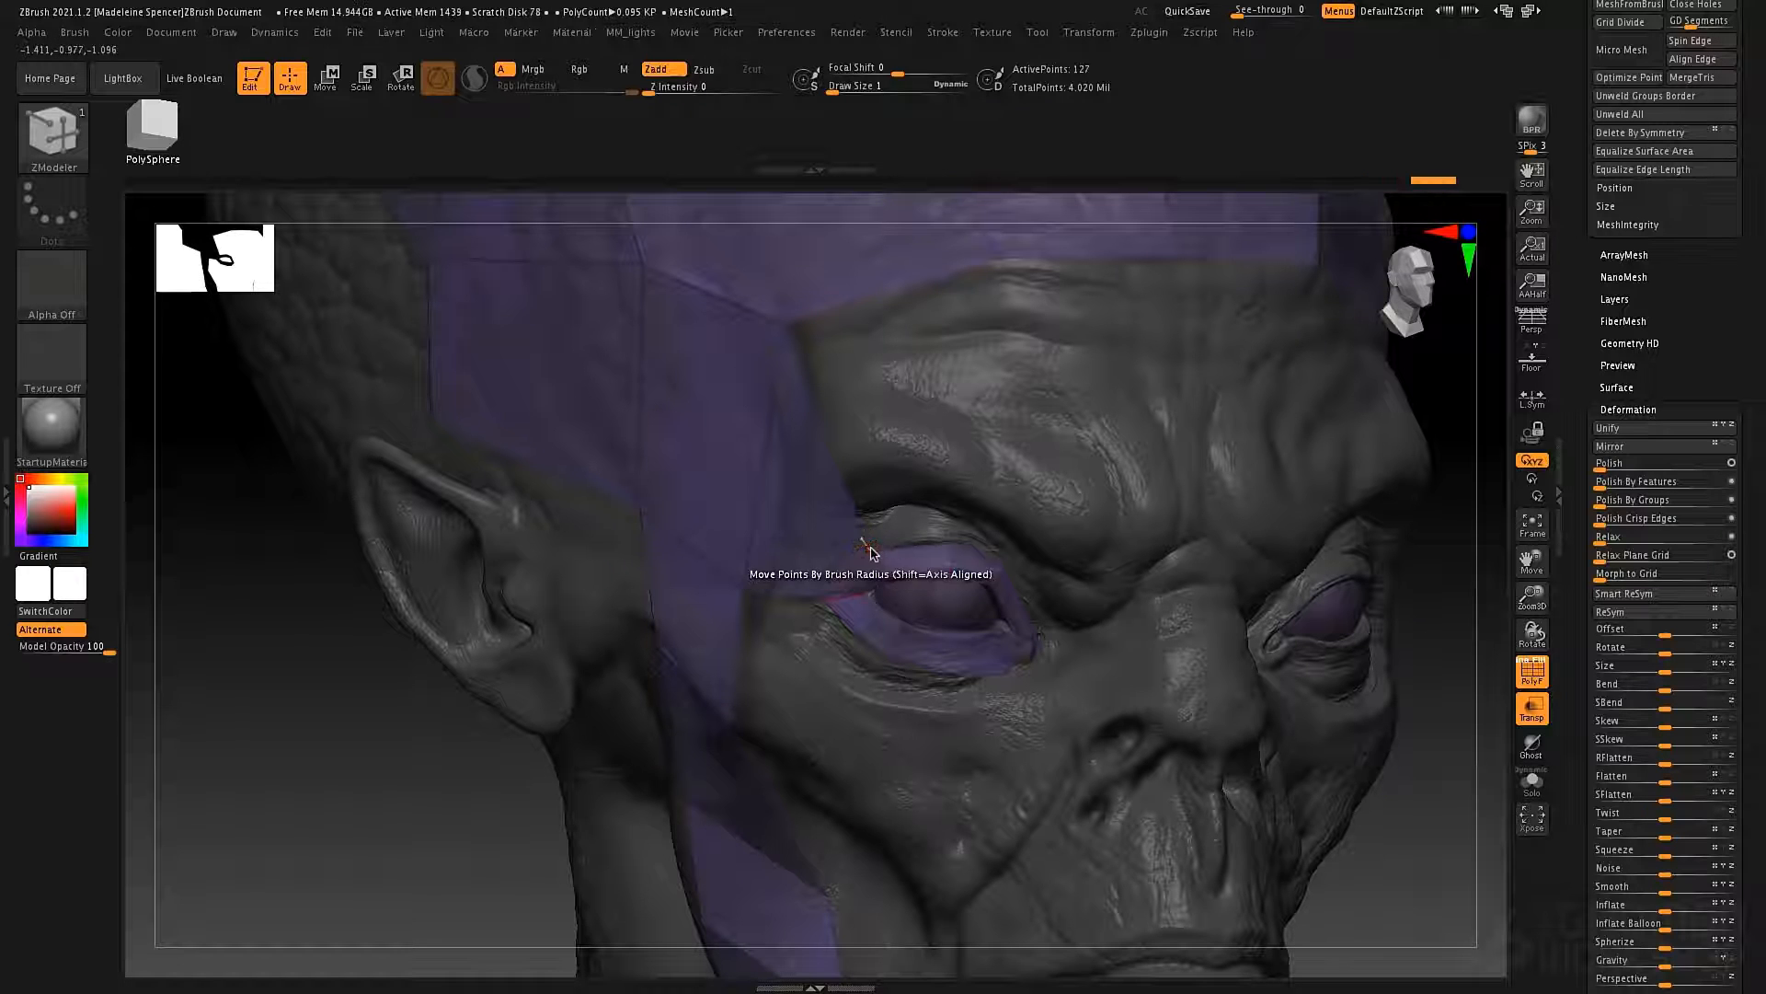
pyautogui.press('space')
pyautogui.moveTo(300, 714); pyautogui.dragTo(322, 716)
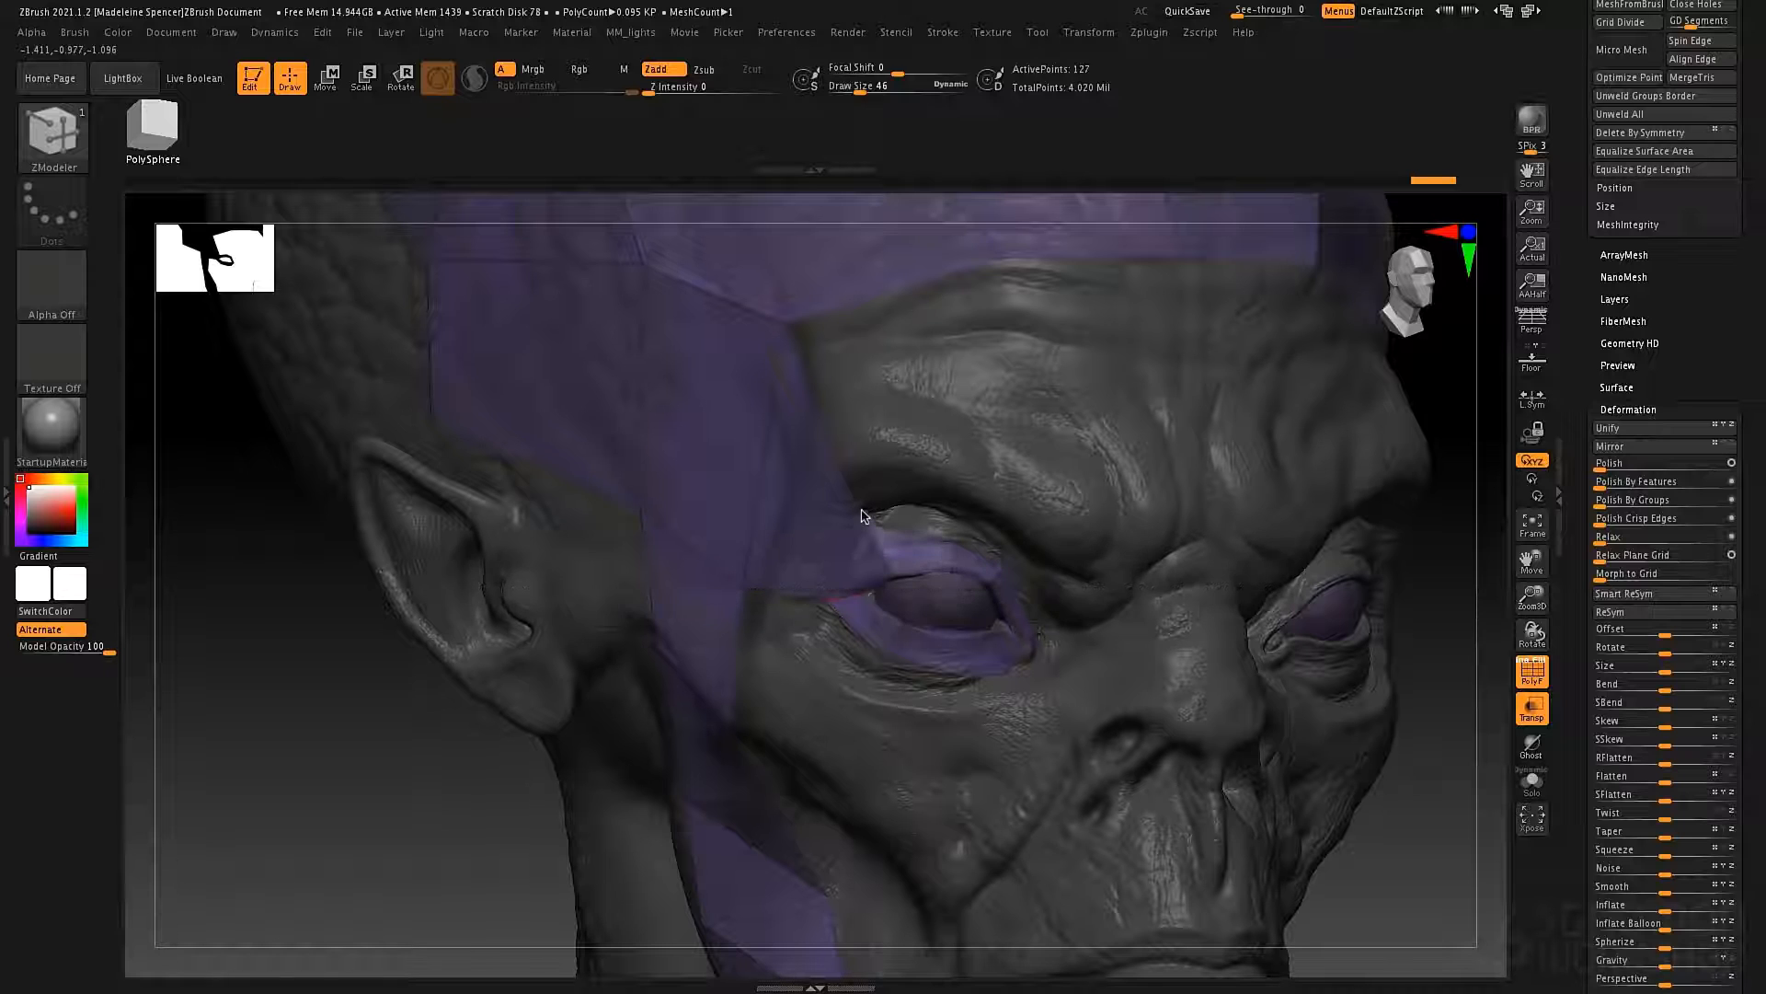
pyautogui.moveTo(862, 511); pyautogui.dragTo(859, 508)
pyautogui.moveTo(833, 606); pyautogui.dragTo(819, 601)
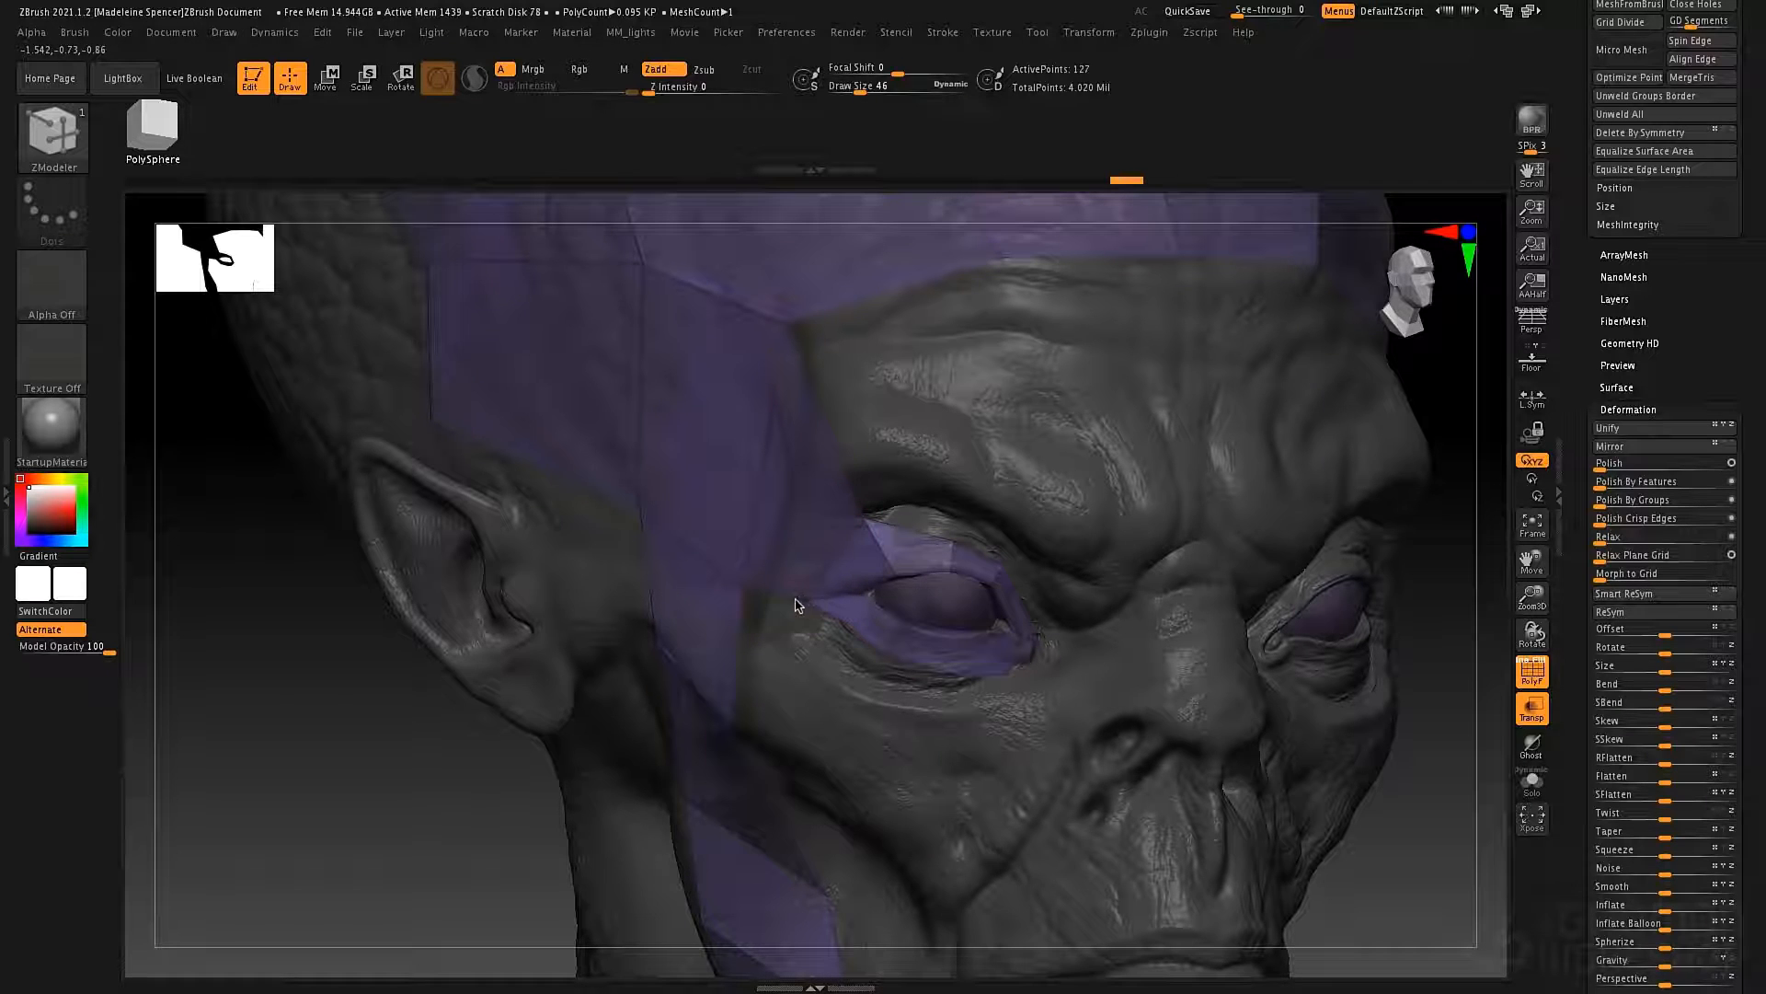
pyautogui.moveTo(948, 538); pyautogui.dragTo(954, 511)
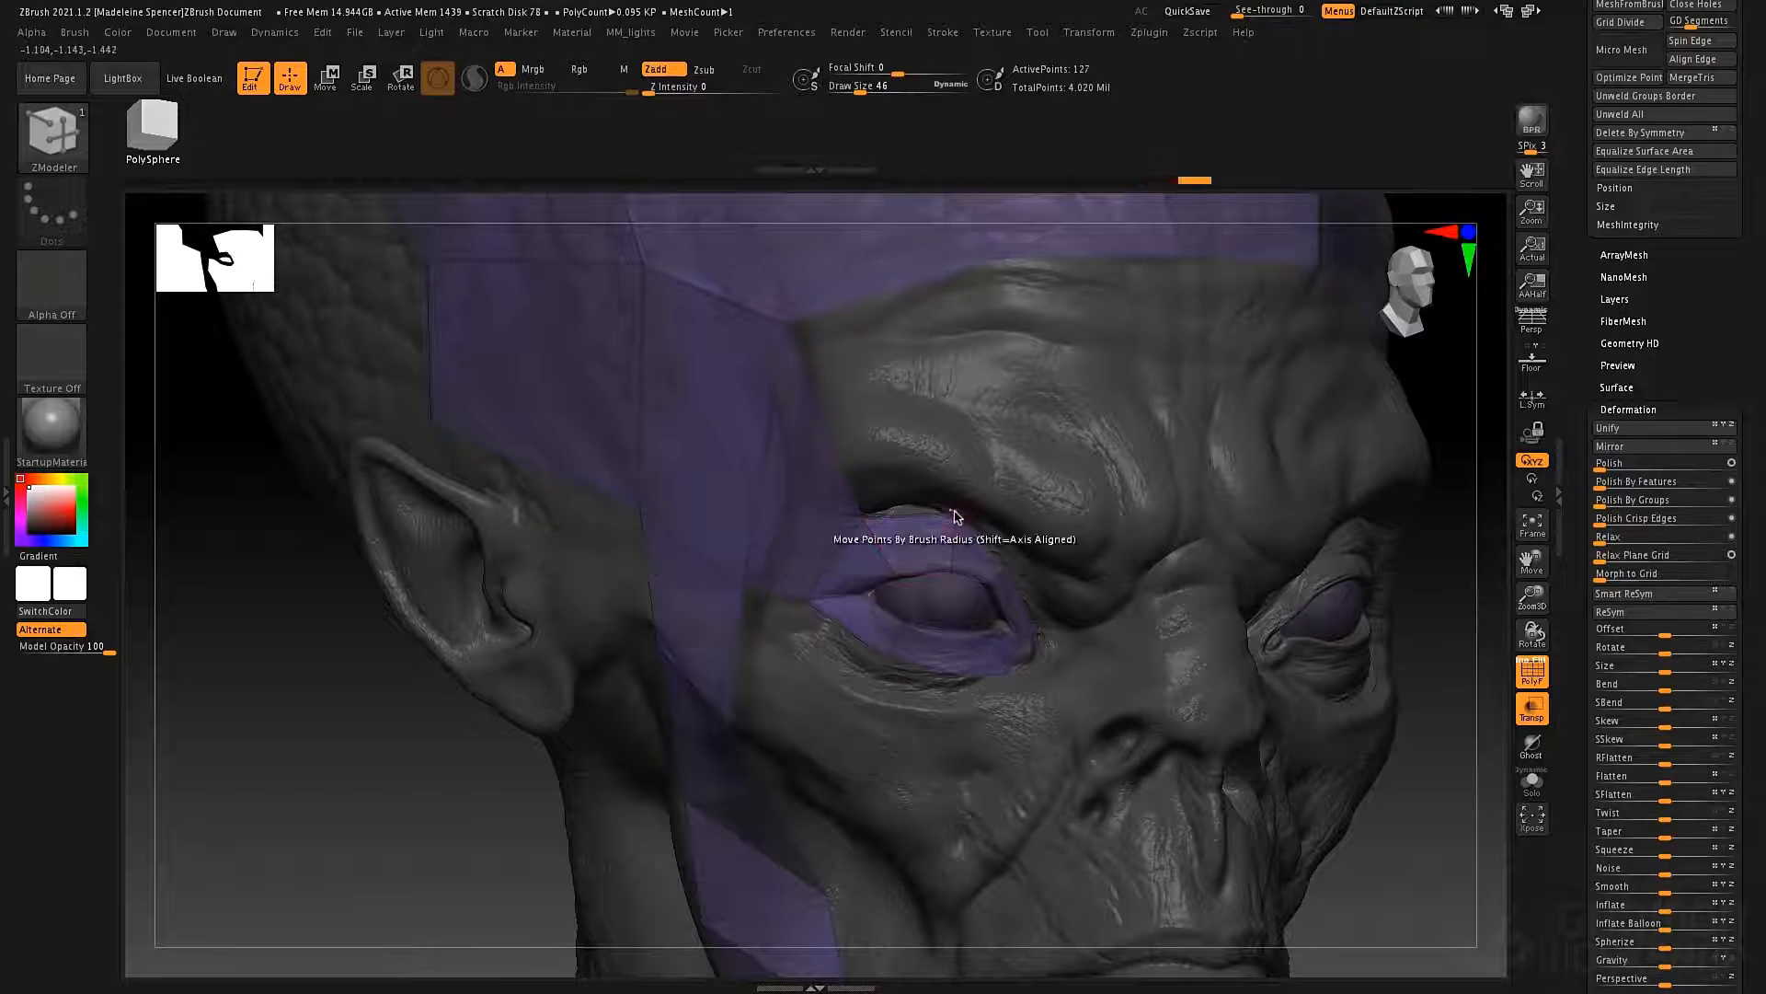
pyautogui.moveTo(958, 515); pyautogui.dragTo(885, 527, button='right')
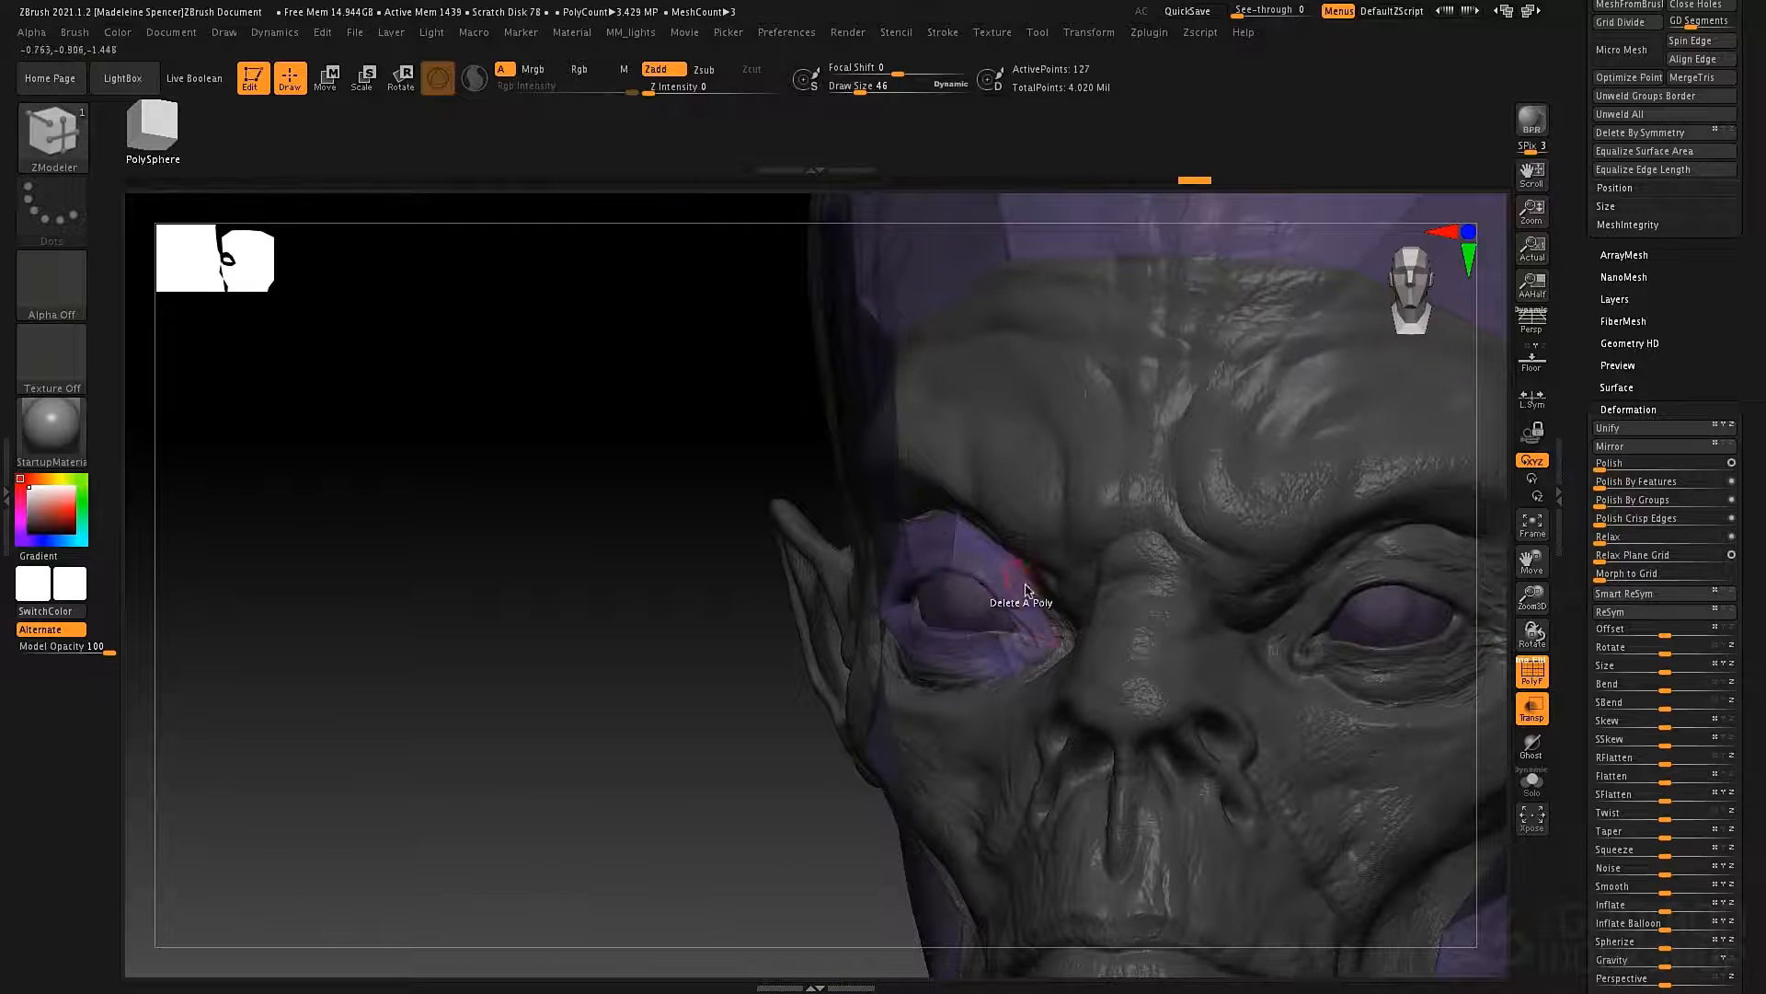
# Move the eye ring's inner-corner points outward to fit the eye corner beside the nose.
pyautogui.moveTo(1026, 590); pyautogui.dragTo(1057, 619, button='right')
pyautogui.rightClick(1057, 621)
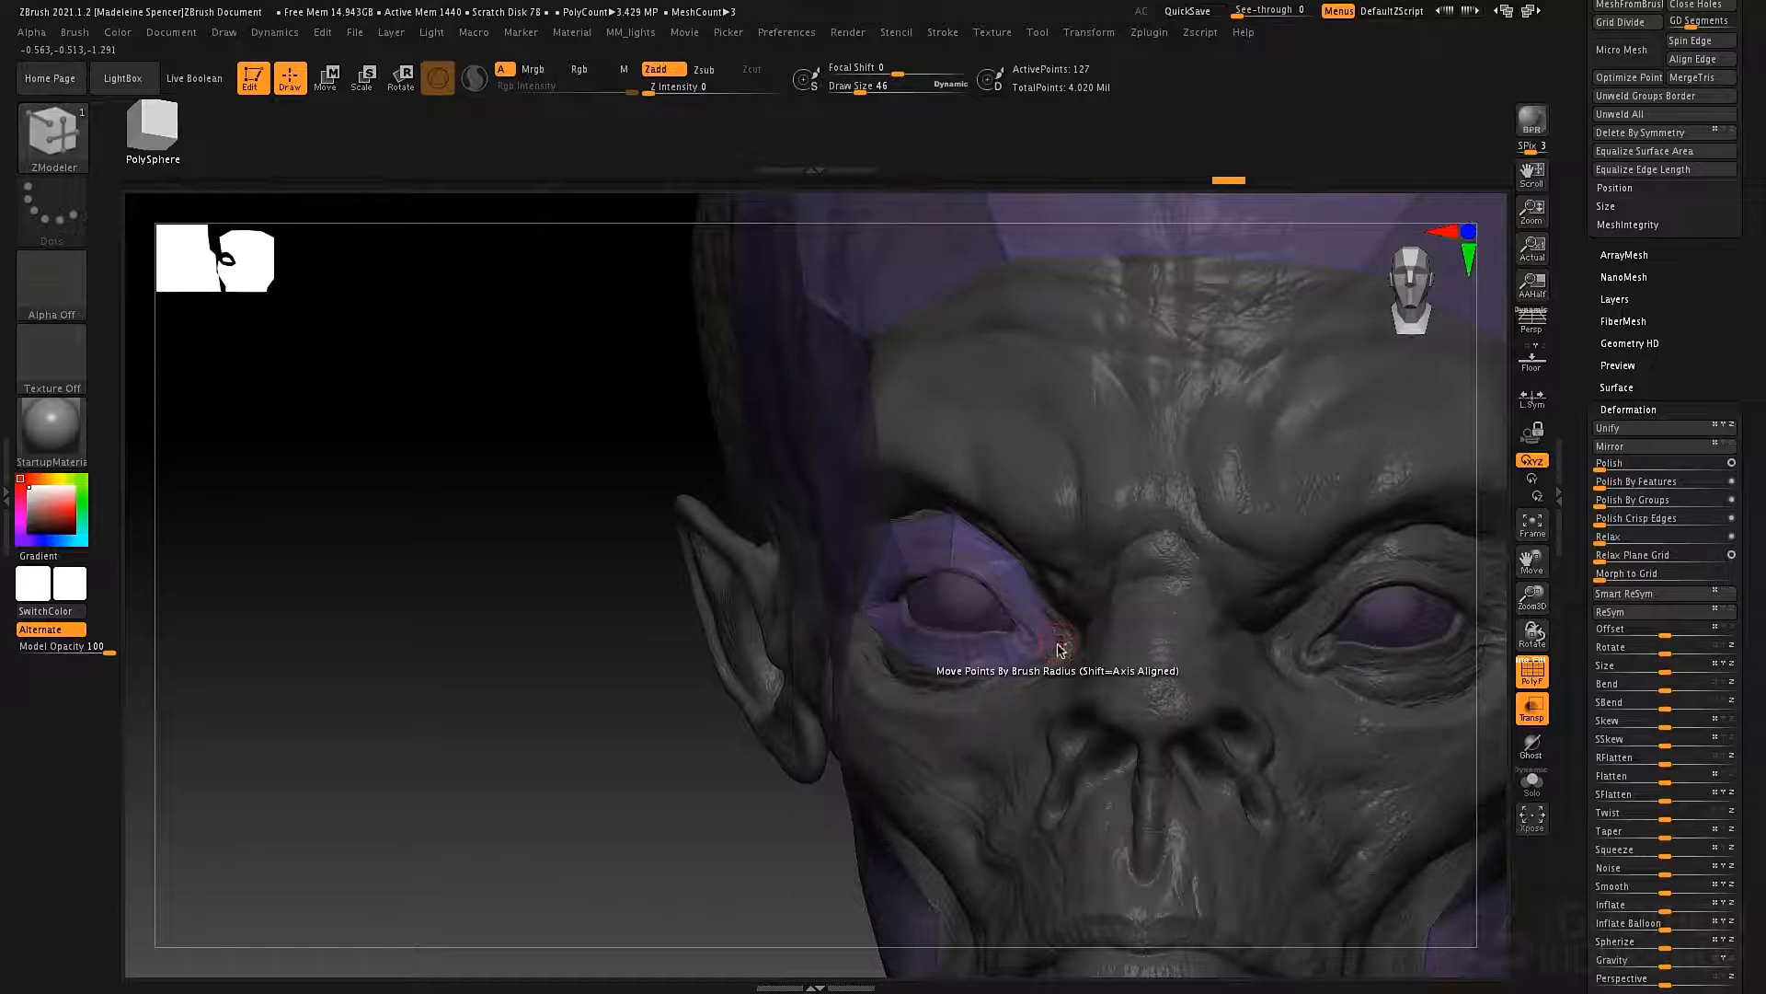
pyautogui.moveTo(1060, 647); pyautogui.dragTo(1078, 646)
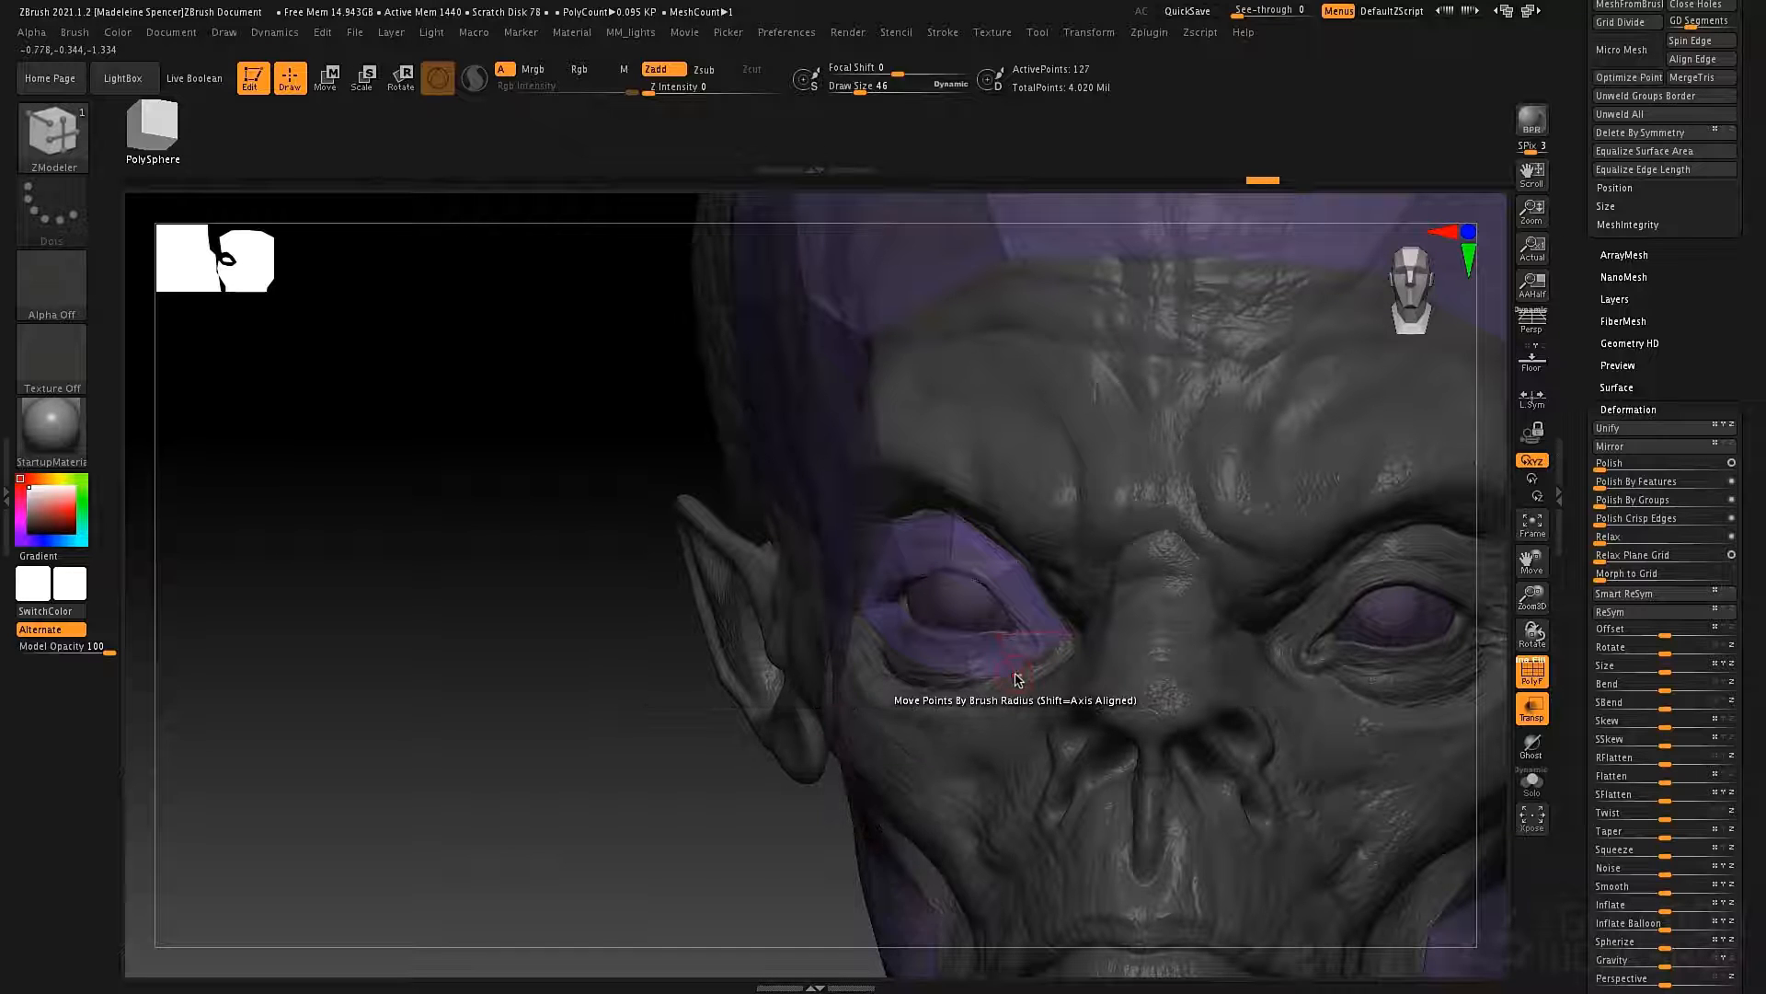
pyautogui.moveTo(1016, 676); pyautogui.dragTo(1027, 685)
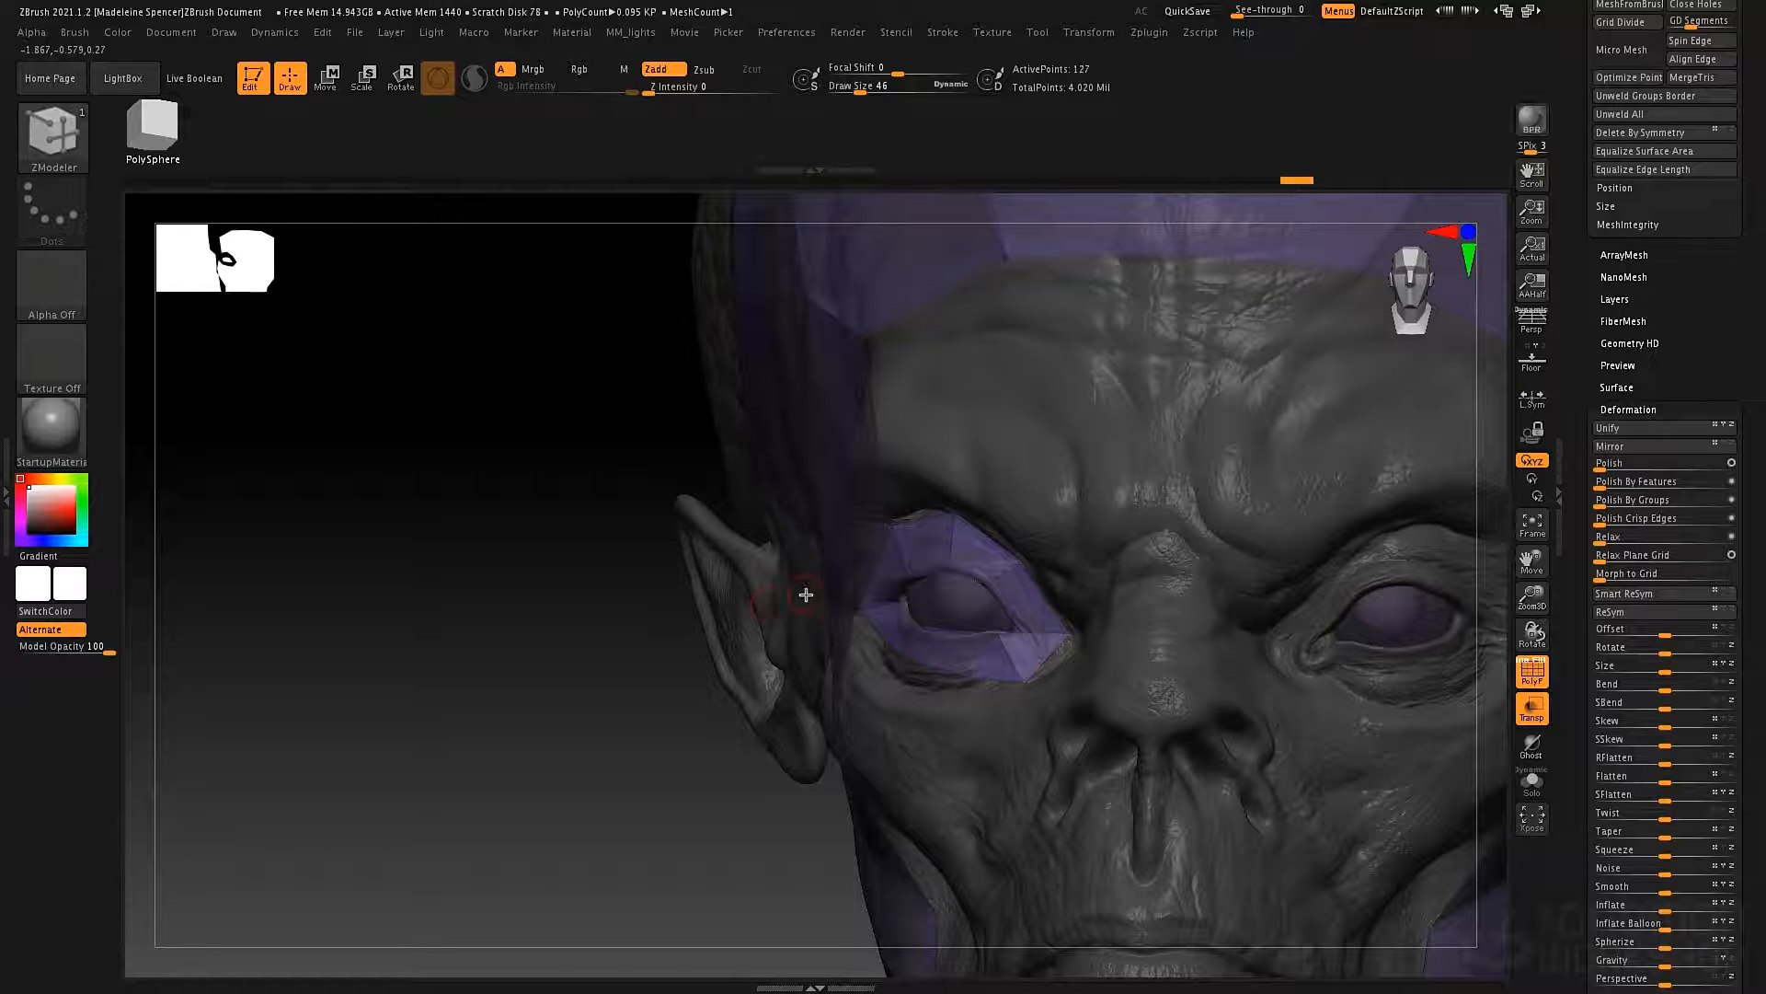
# Set the ZModeler edge action to Insert and add edge loops across the ring's inner upper and lower eyelid polygons.
pyautogui.moveTo(806, 594)
pyautogui.mouseDown()
pyautogui.moveTo(907, 636)
pyautogui.moveTo(953, 632)
pyautogui.moveTo(957, 678)
pyautogui.moveTo(1022, 623)
pyautogui.mouseUp()
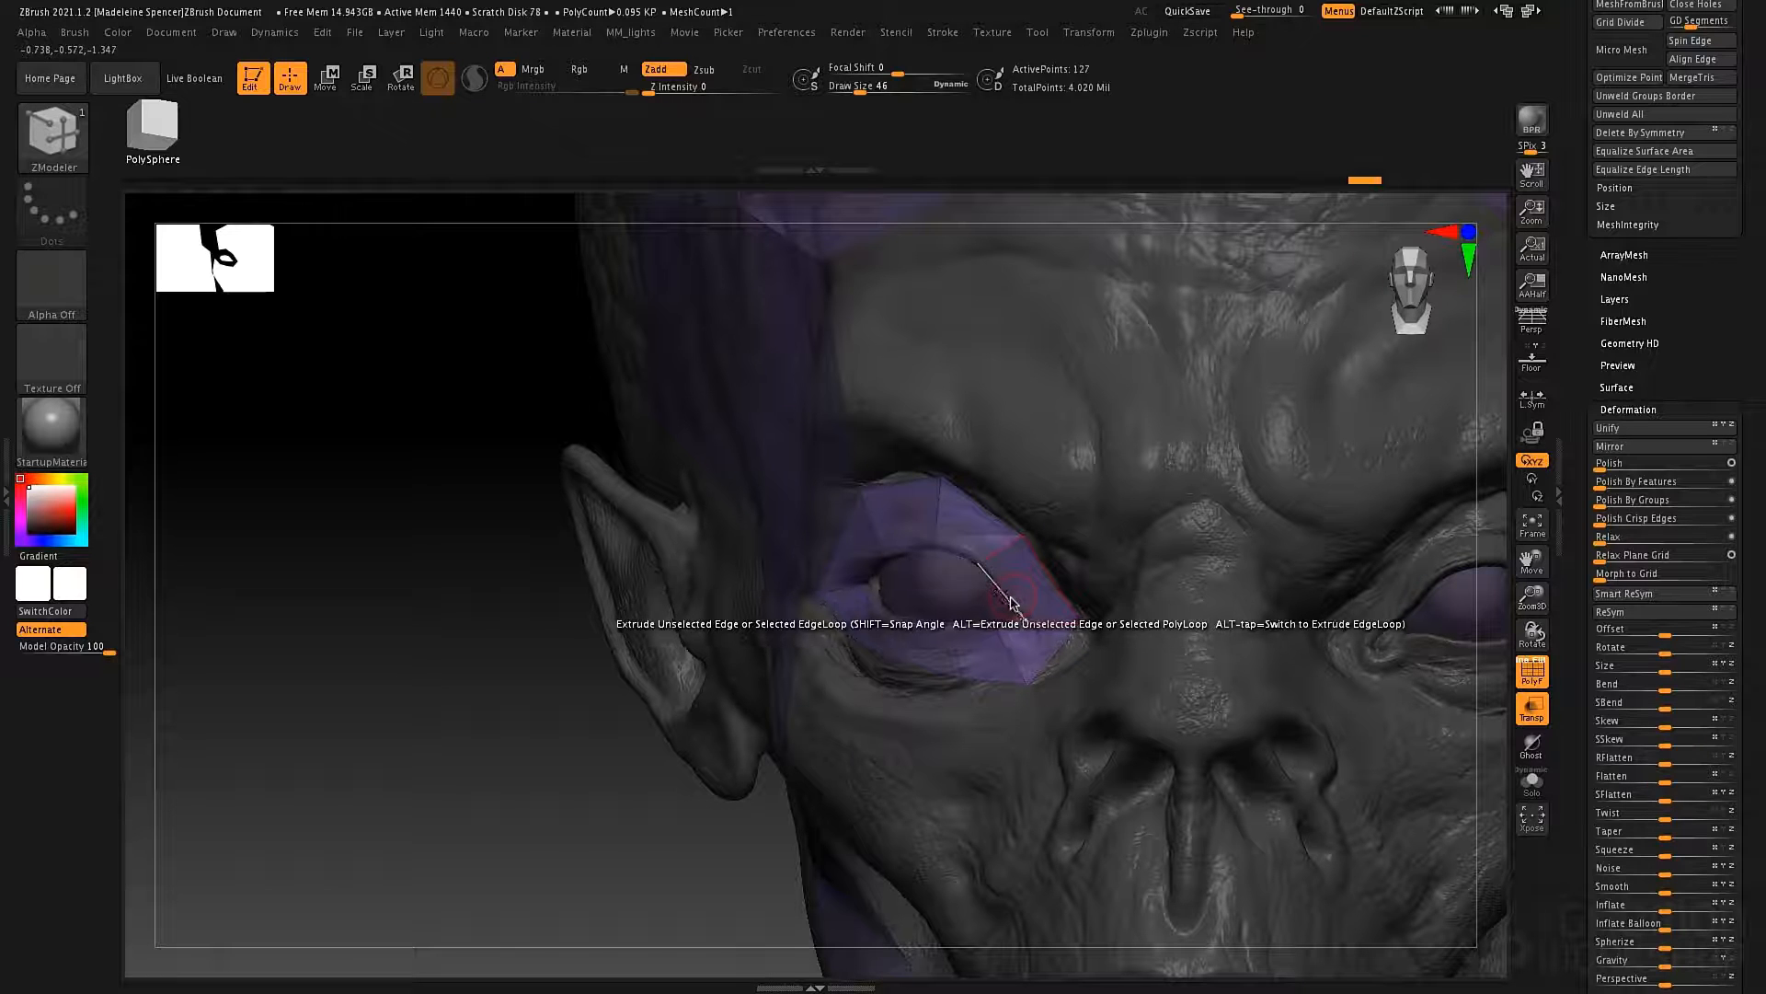
pyautogui.press('space')
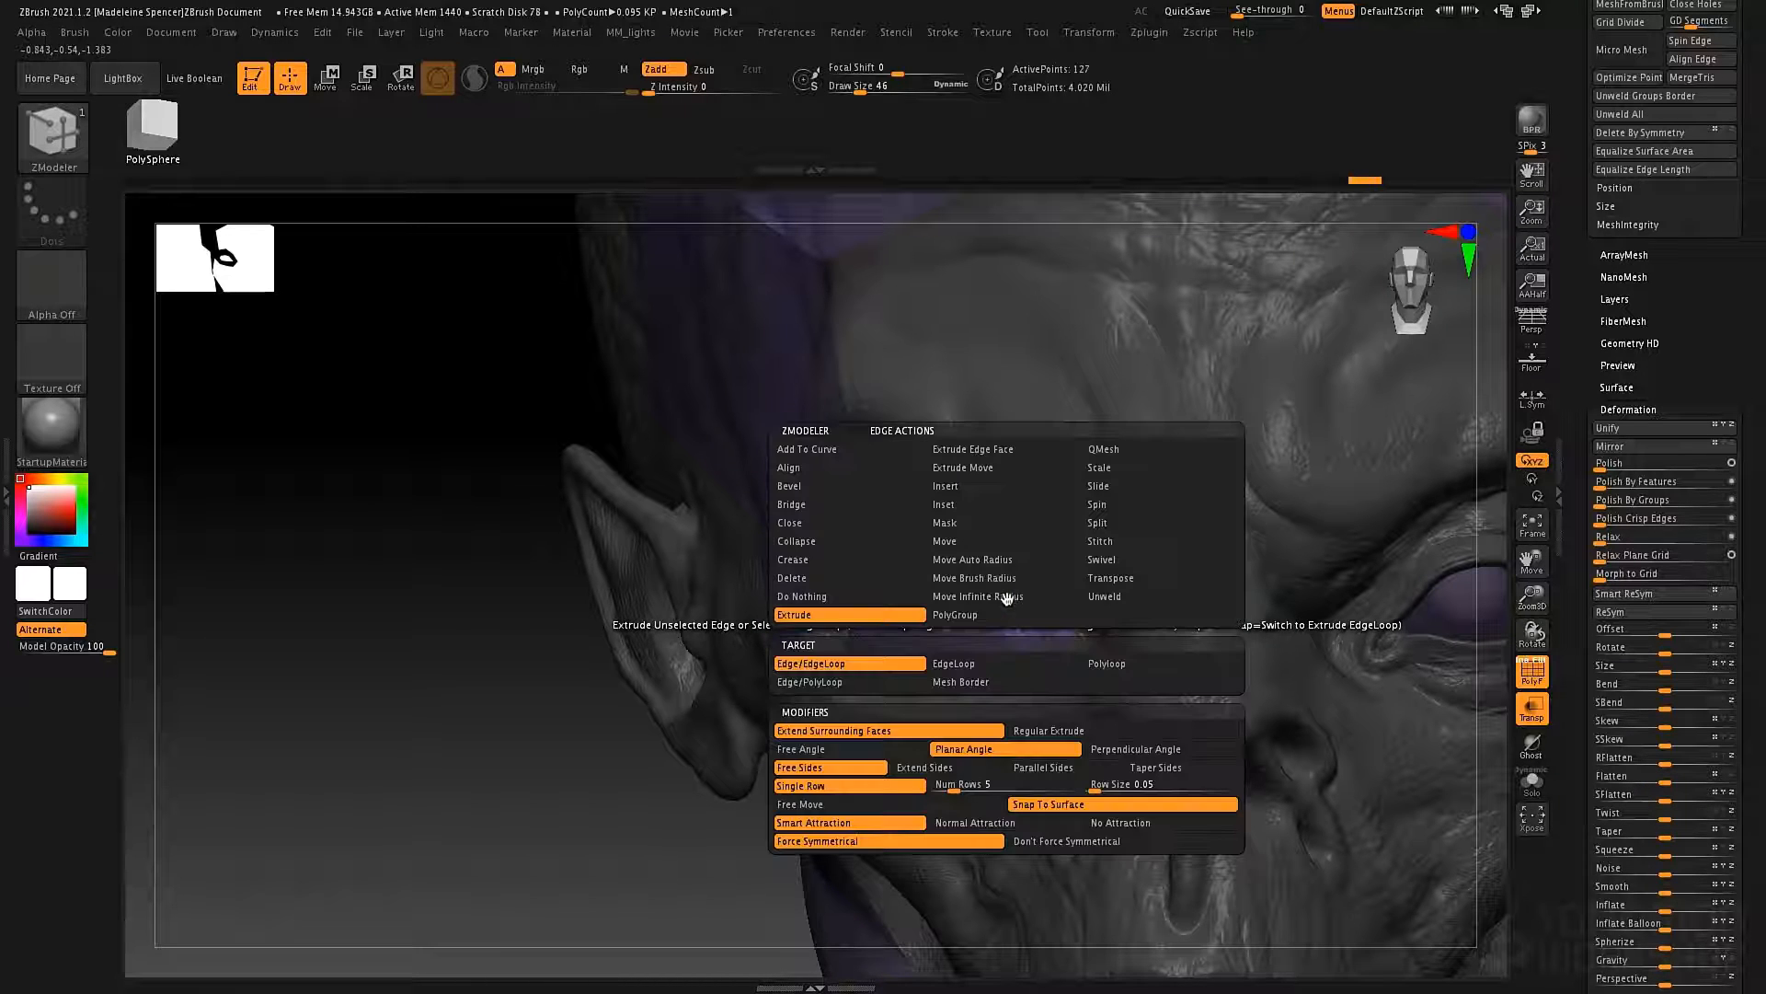
pyautogui.click(958, 486)
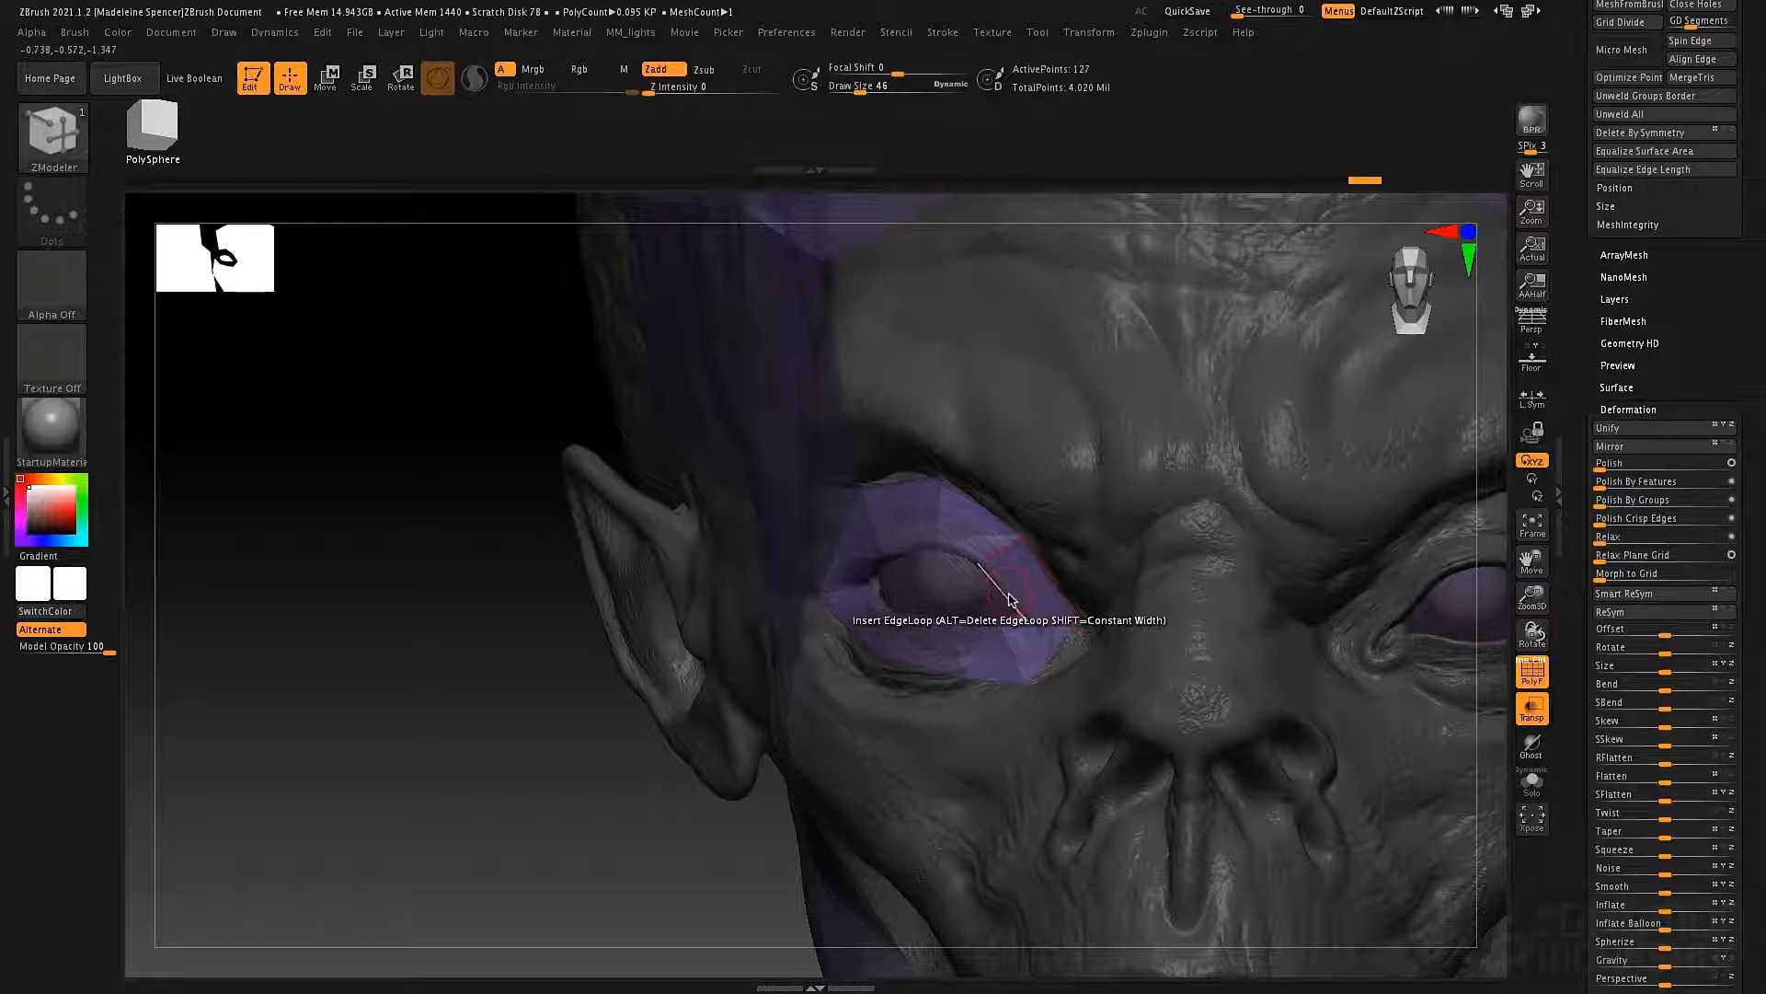
pyautogui.click(1008, 600)
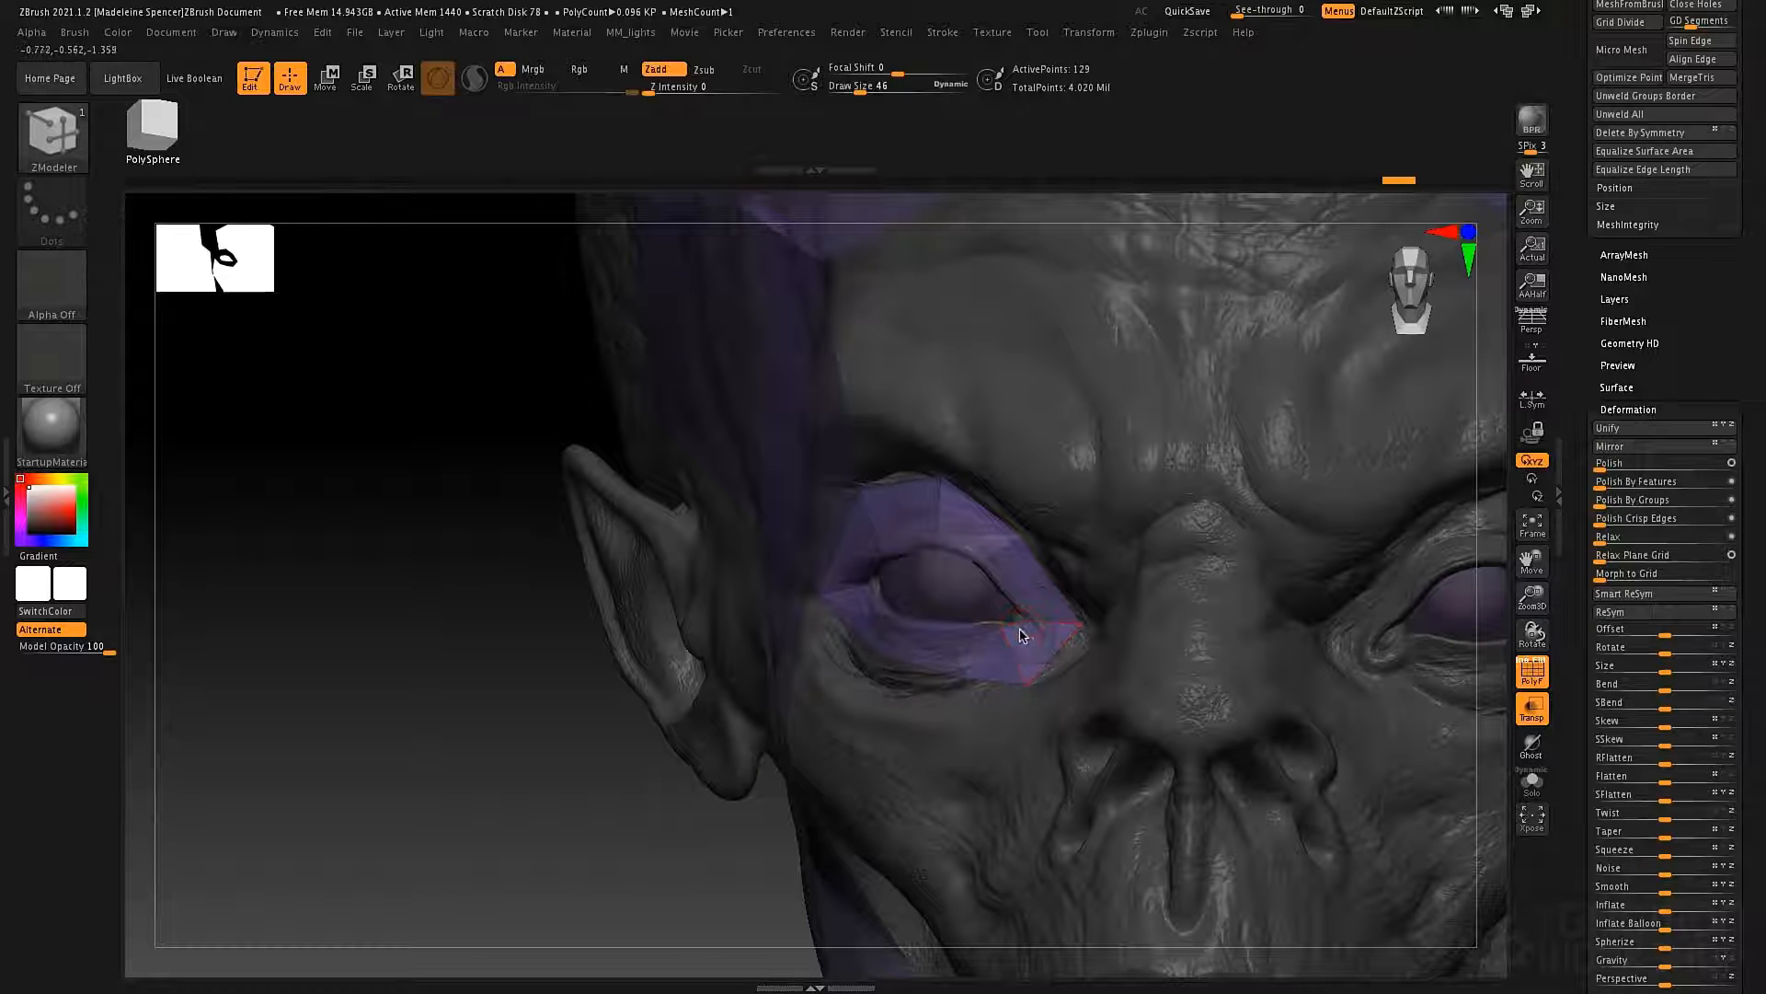
pyautogui.moveTo(947, 626); pyautogui.dragTo(977, 632, button='right')
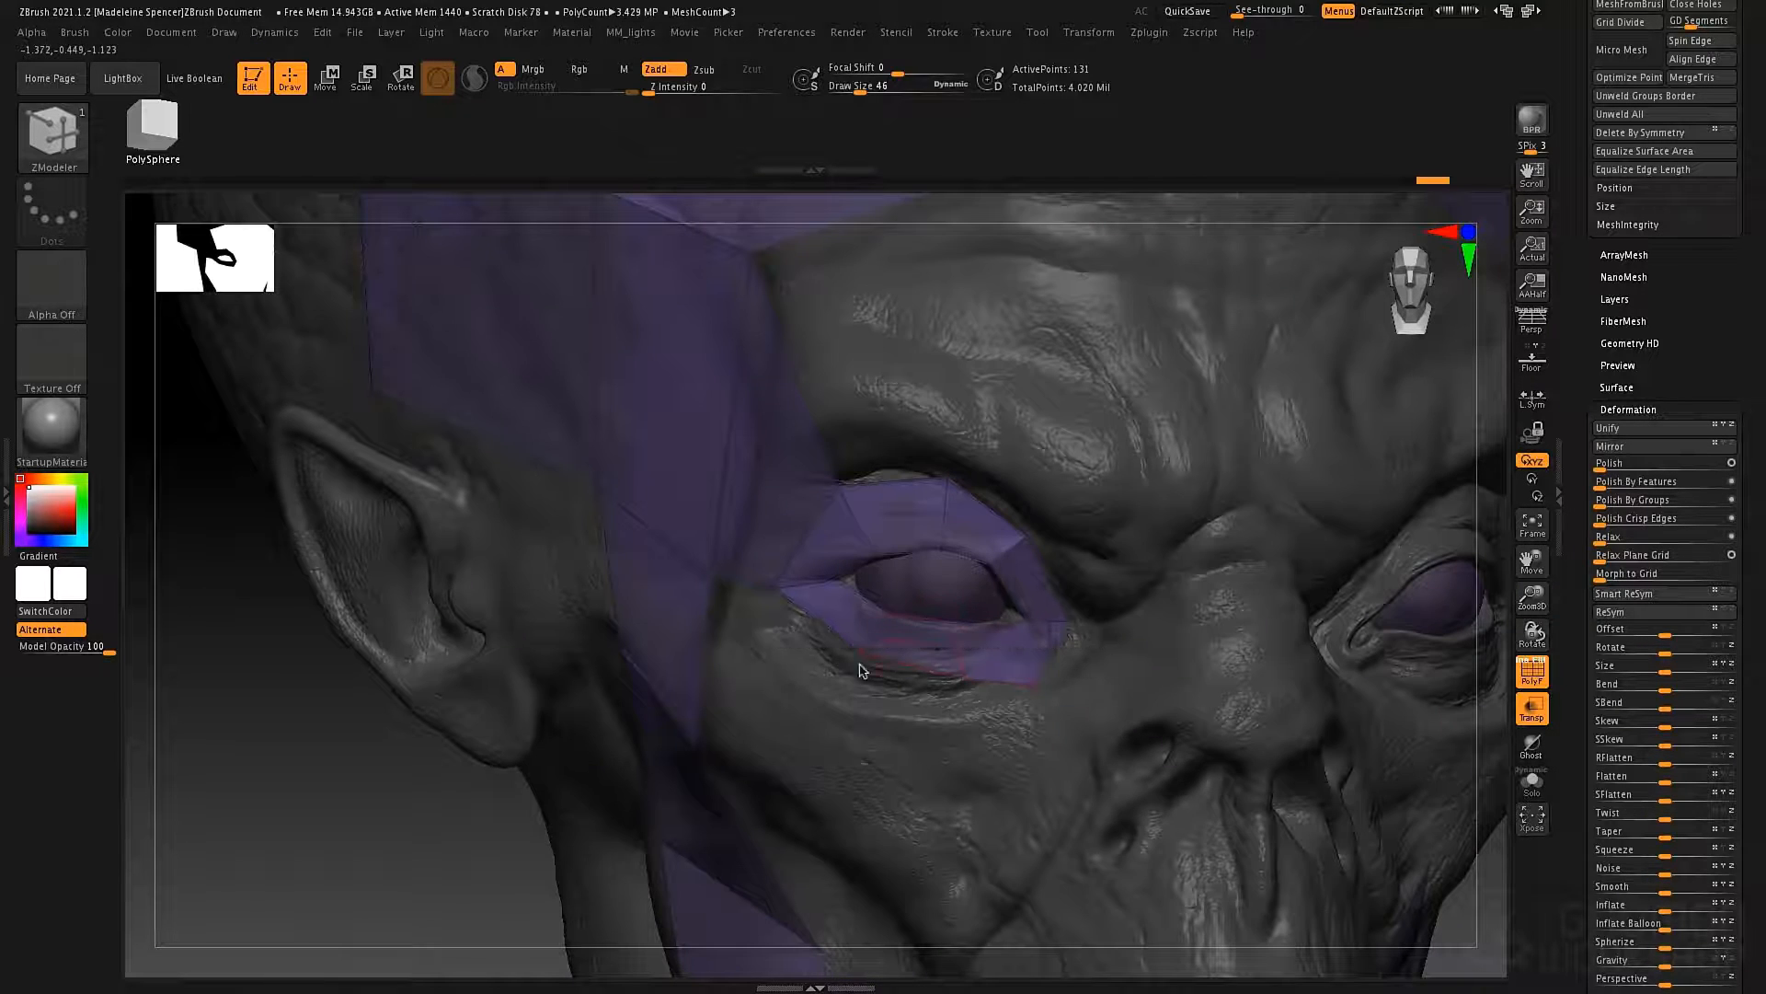
# Try to shift a point on the ring's outer edge along the lower eyelid.
pyautogui.moveTo(879, 597)
pyautogui.keyDown('alt'); pyautogui.mouseDown(button='right')
pyautogui.moveTo(847, 490)
pyautogui.moveTo(906, 644)
pyautogui.mouseUp(button='right'); pyautogui.keyUp('alt')
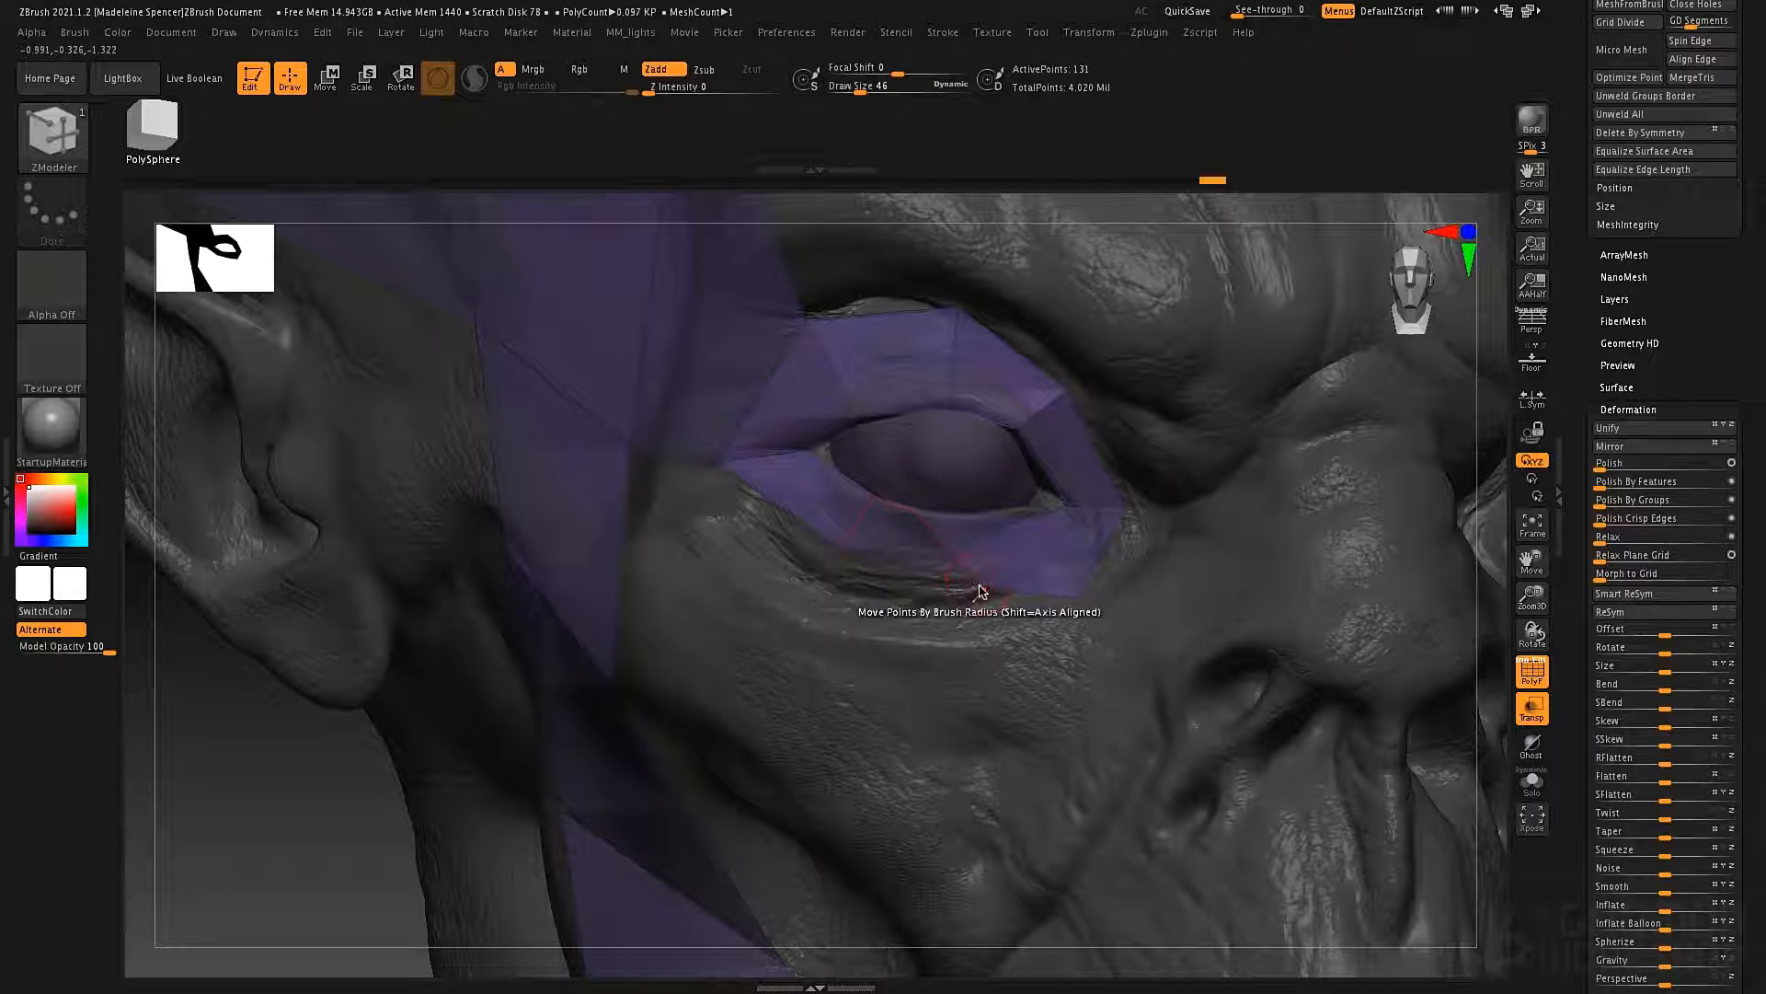
pyautogui.moveTo(979, 591); pyautogui.dragTo(914, 601)
pyautogui.hotkey('ctrl', 'z')
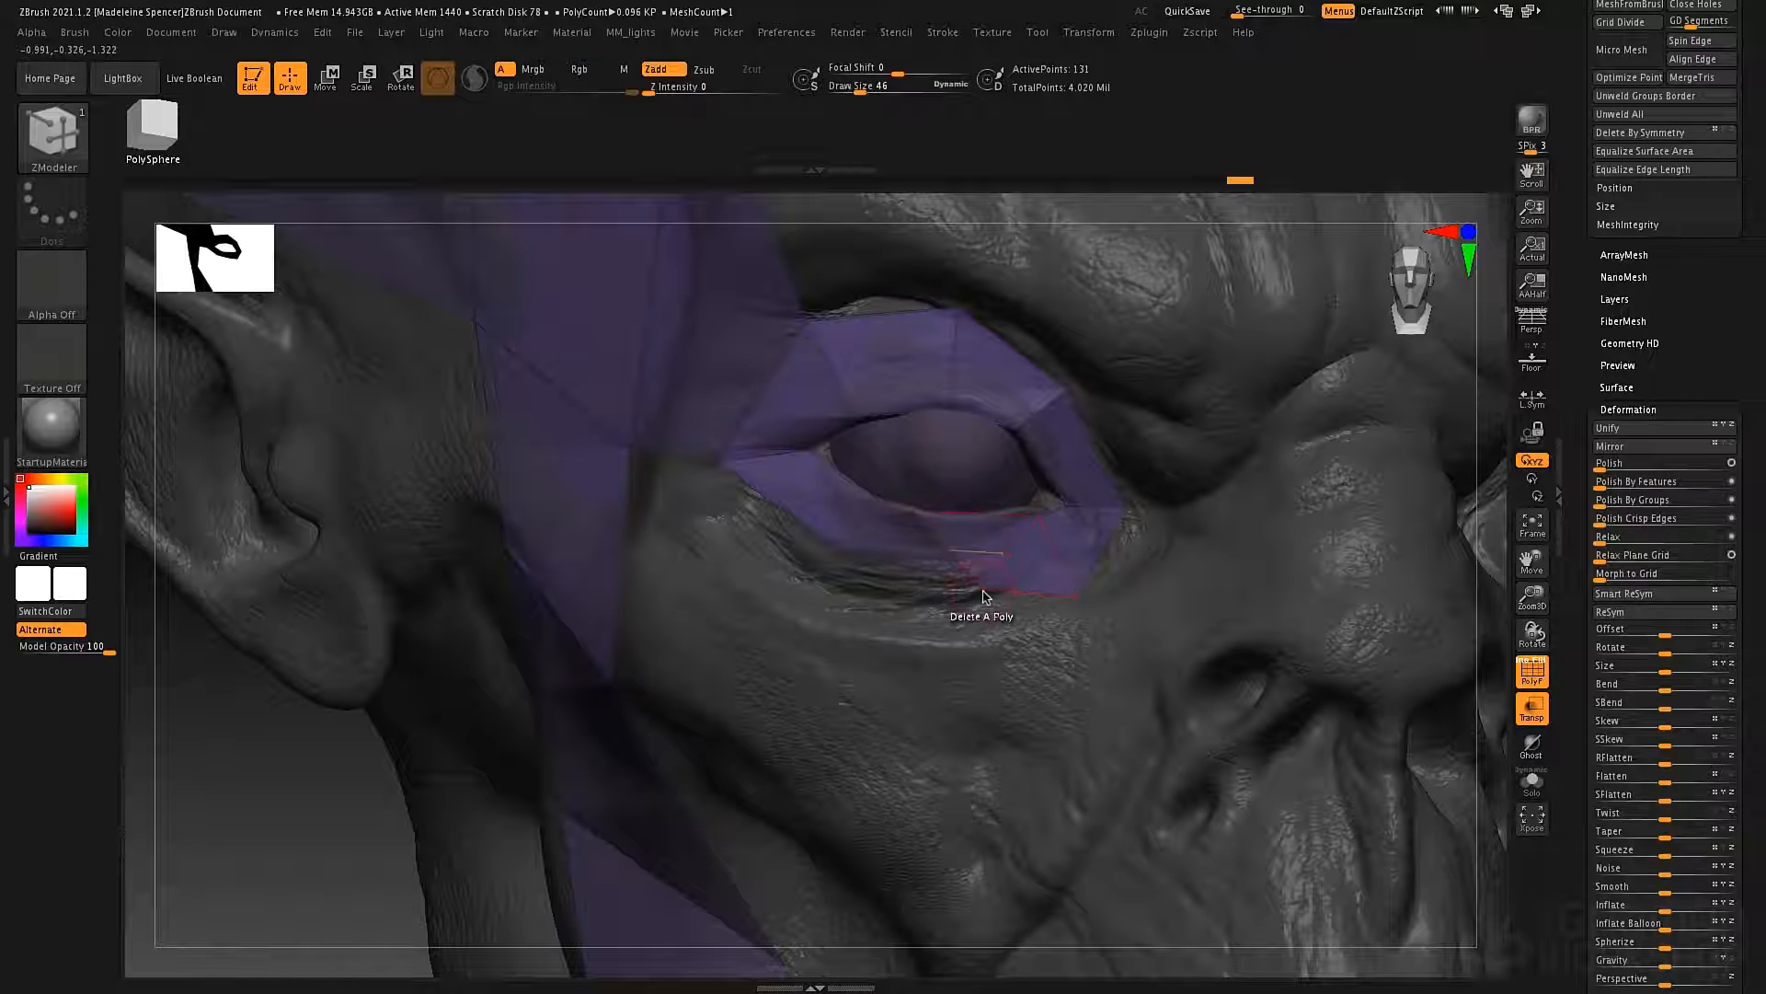
# Move the ring's lower outer points to follow the lower eyelid and insert another edge loop there.
pyautogui.moveTo(894, 598); pyautogui.dragTo(870, 584)
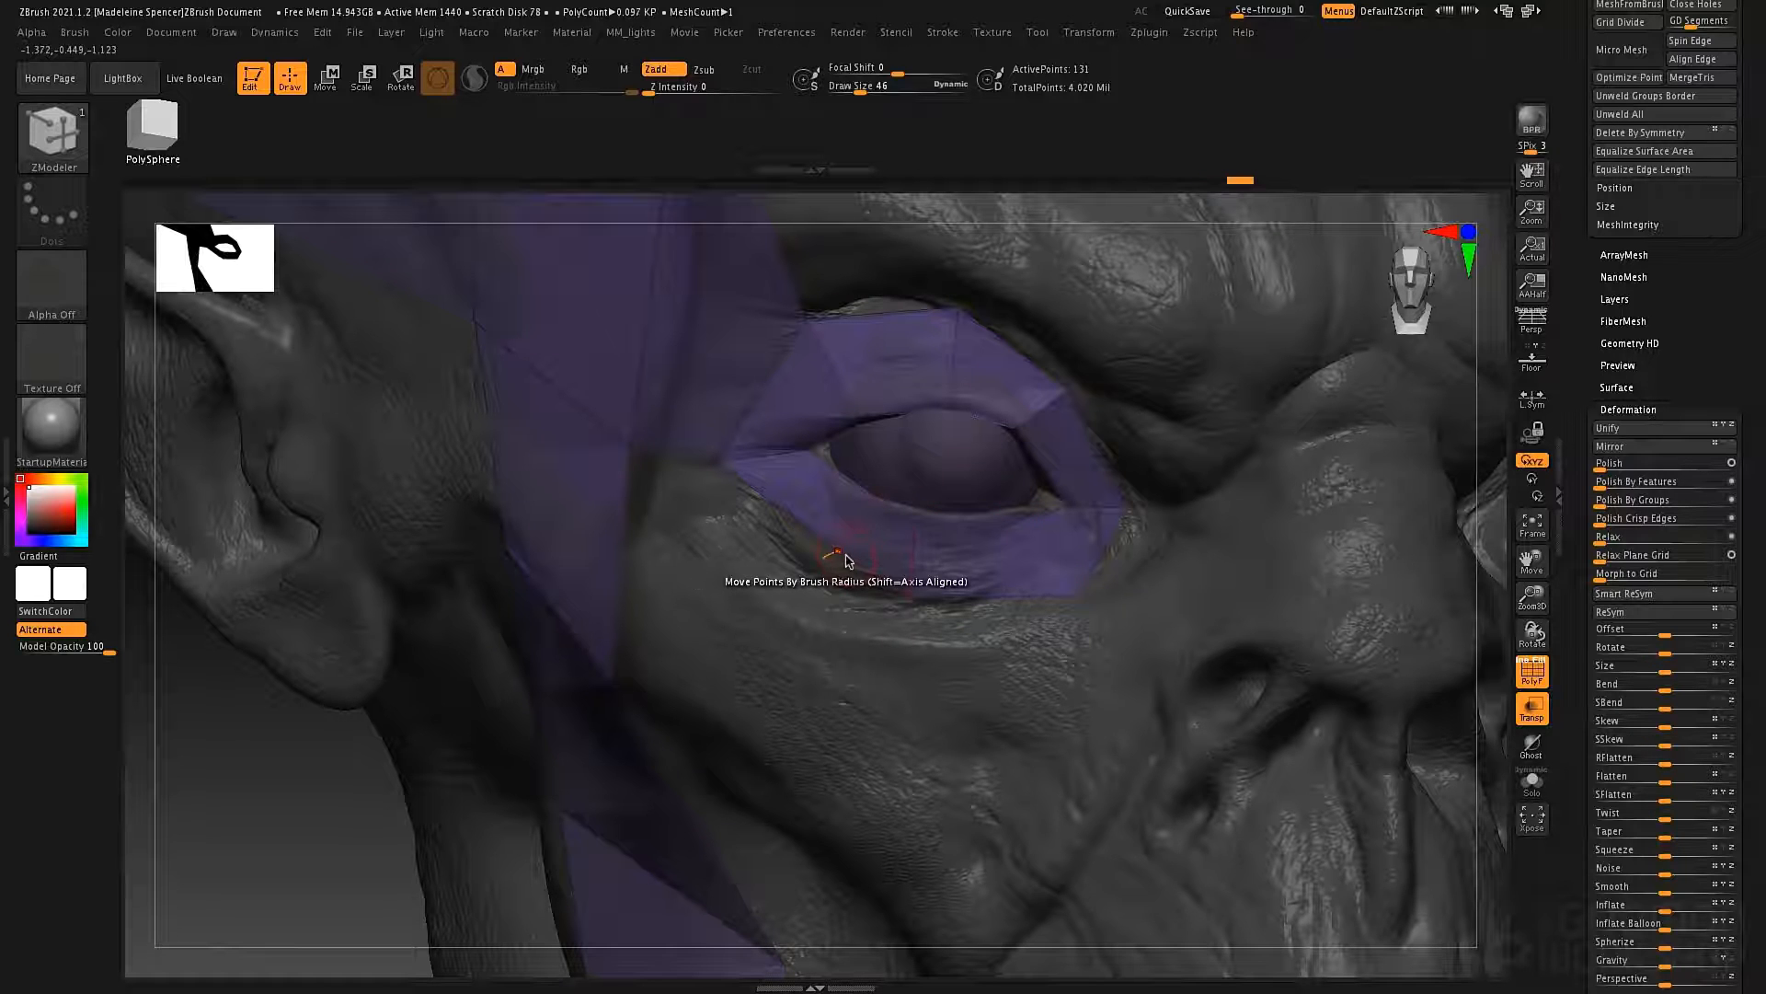
pyautogui.moveTo(754, 533); pyautogui.dragTo(751, 530)
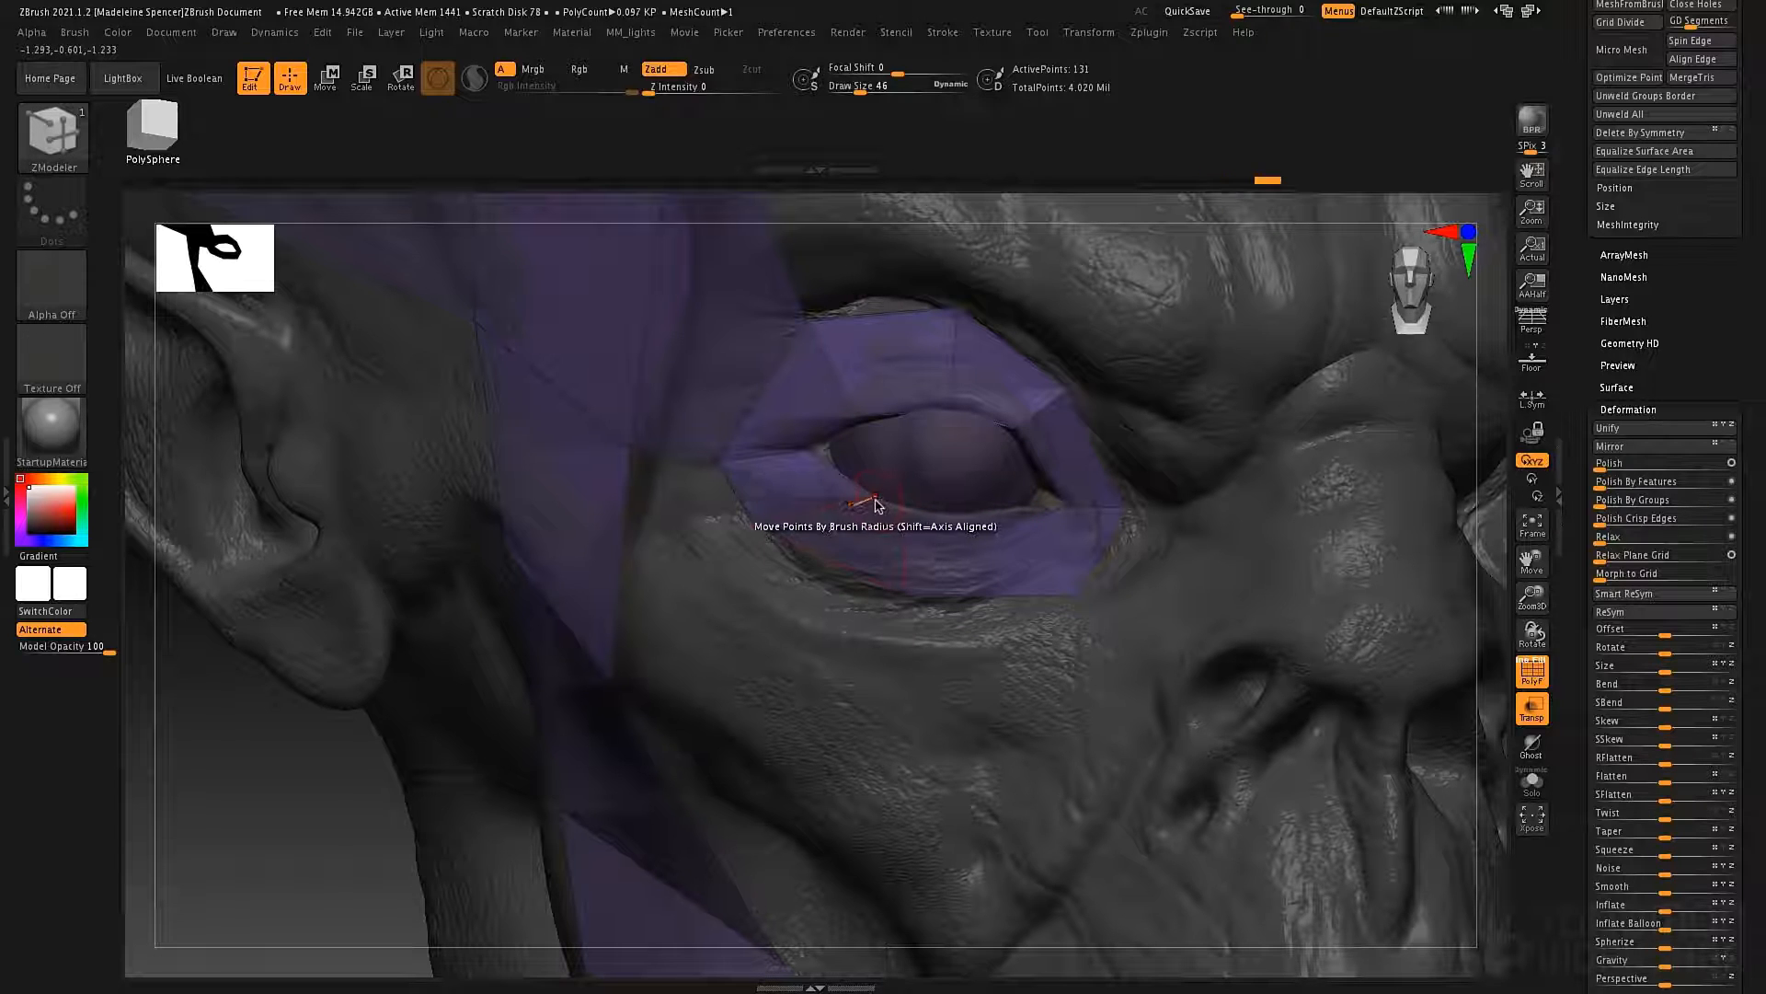
pyautogui.moveTo(840, 490); pyautogui.dragTo(831, 489)
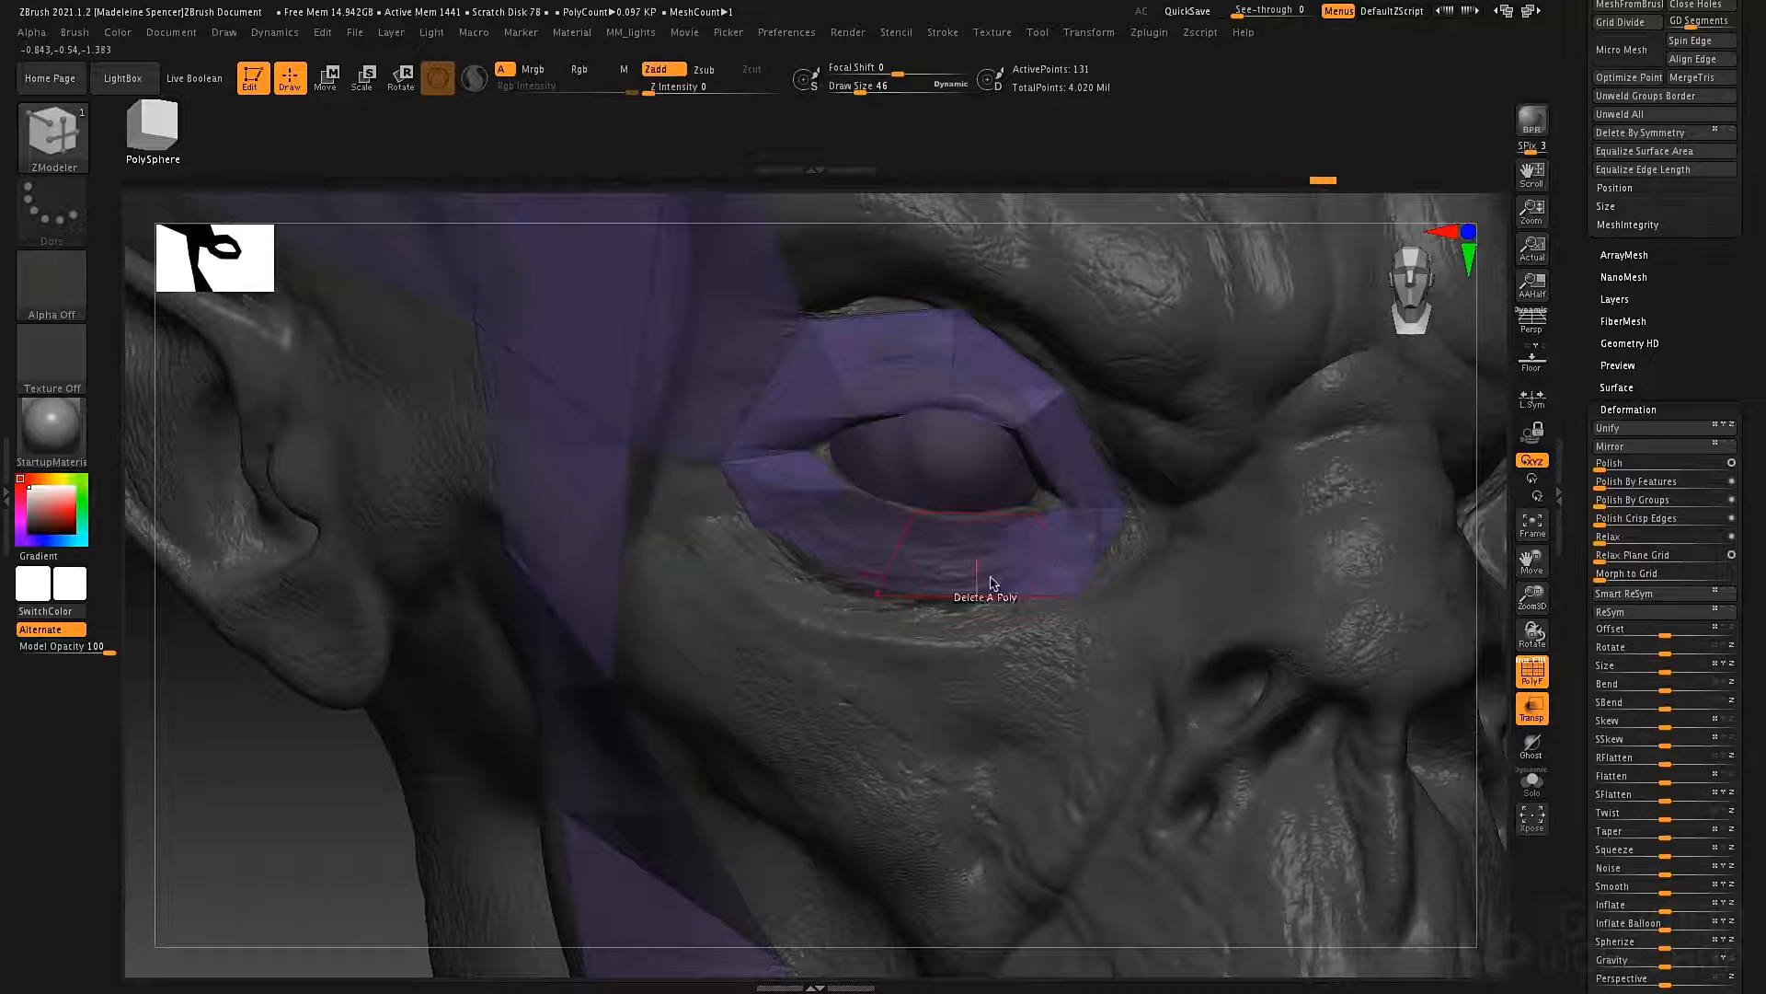
pyautogui.click(983, 520)
# Close the gap in the ring at the inner eye corner and adjust its points to the eyelid shape.
pyautogui.moveTo(979, 598)
pyautogui.mouseDown()
pyautogui.moveTo(961, 621)
pyautogui.moveTo(856, 605)
pyautogui.mouseUp()
pyautogui.moveTo(1057, 582)
pyautogui.mouseDown(button='right')
pyautogui.moveTo(874, 611)
pyautogui.moveTo(897, 577)
pyautogui.moveTo(915, 604)
pyautogui.mouseUp(button='right')
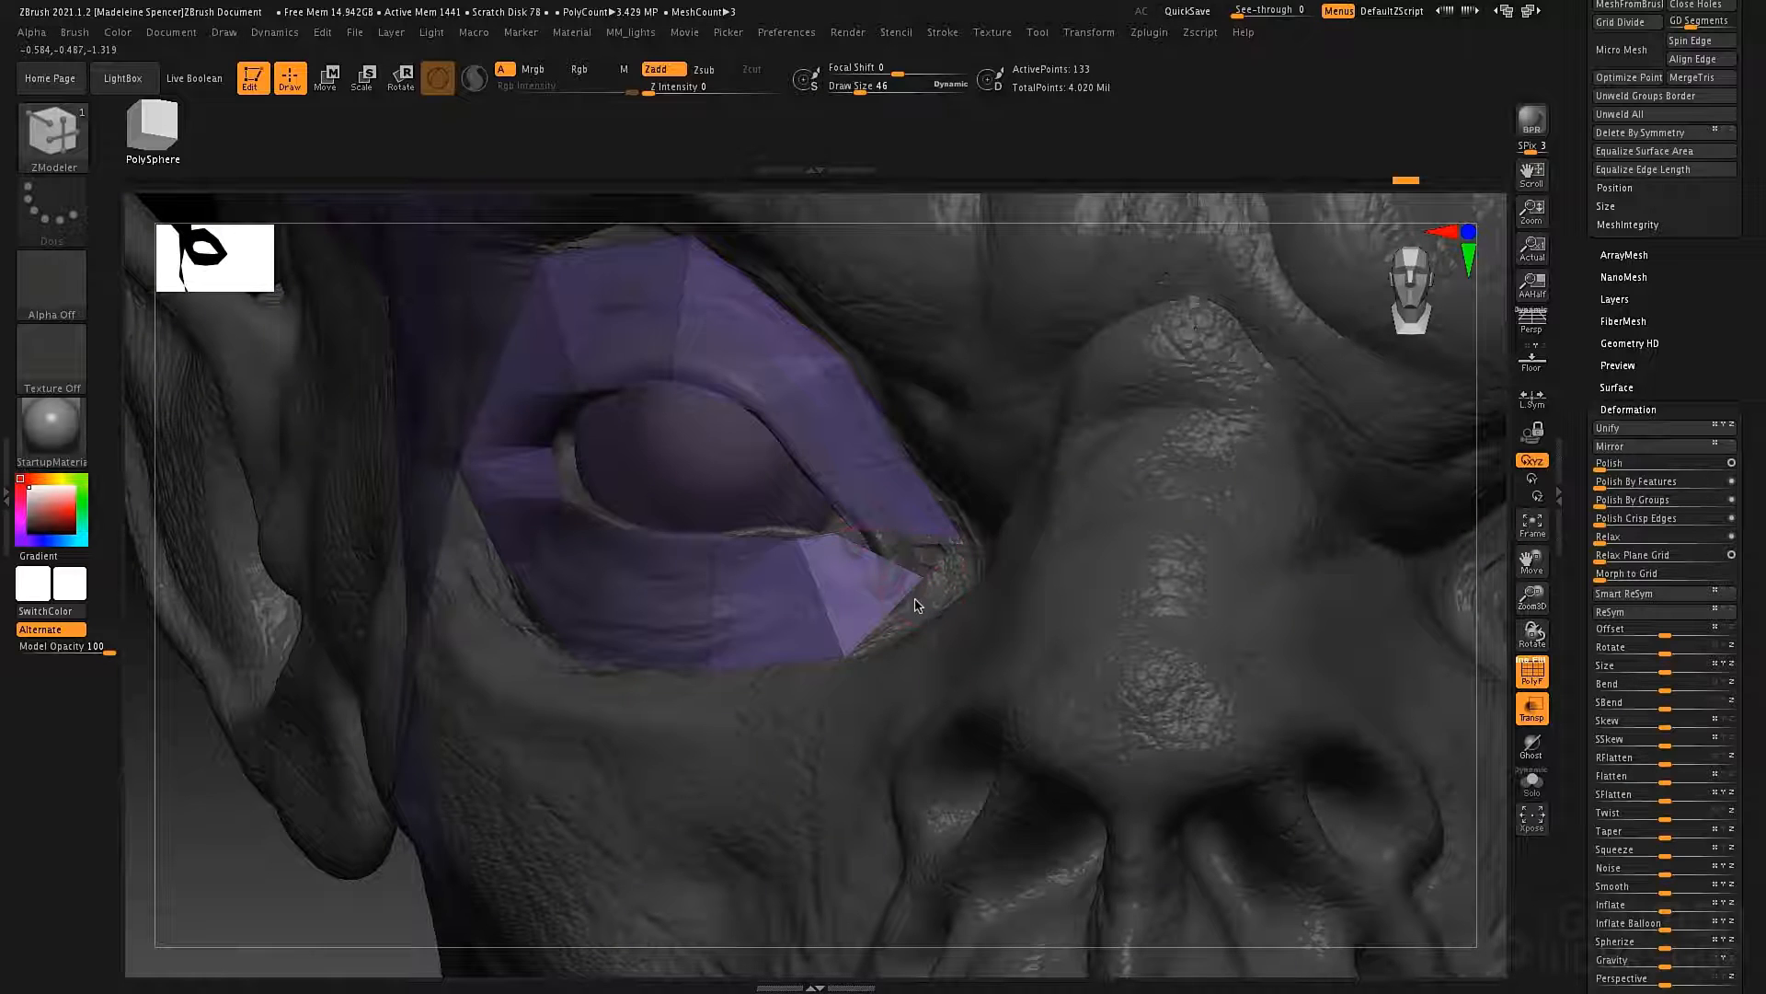
pyautogui.moveTo(925, 584); pyautogui.dragTo(900, 641)
pyautogui.moveTo(836, 537); pyautogui.dragTo(850, 558)
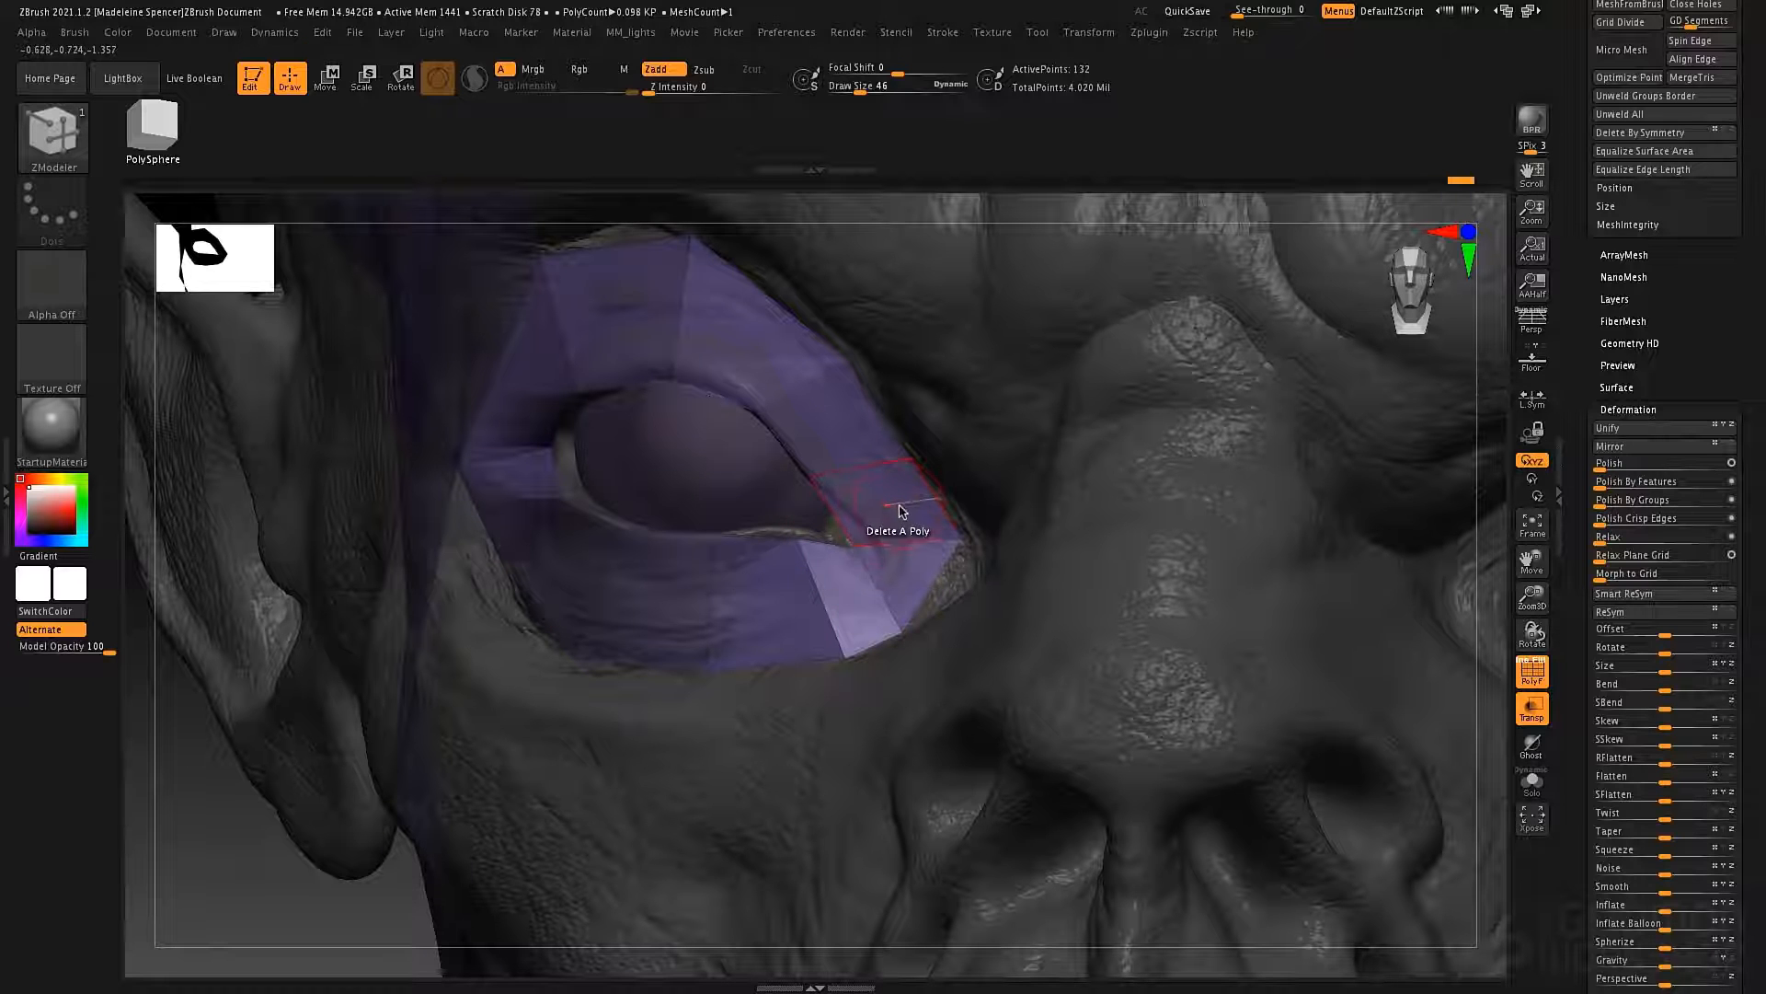
# Set the ZModeler point action to Split and try to split the ring point at the inner eye corner.
pyautogui.moveTo(920, 537); pyautogui.dragTo(883, 603, button='right')
pyautogui.keyDown('alt'); pyautogui.click(827, 663); pyautogui.keyUp('alt')
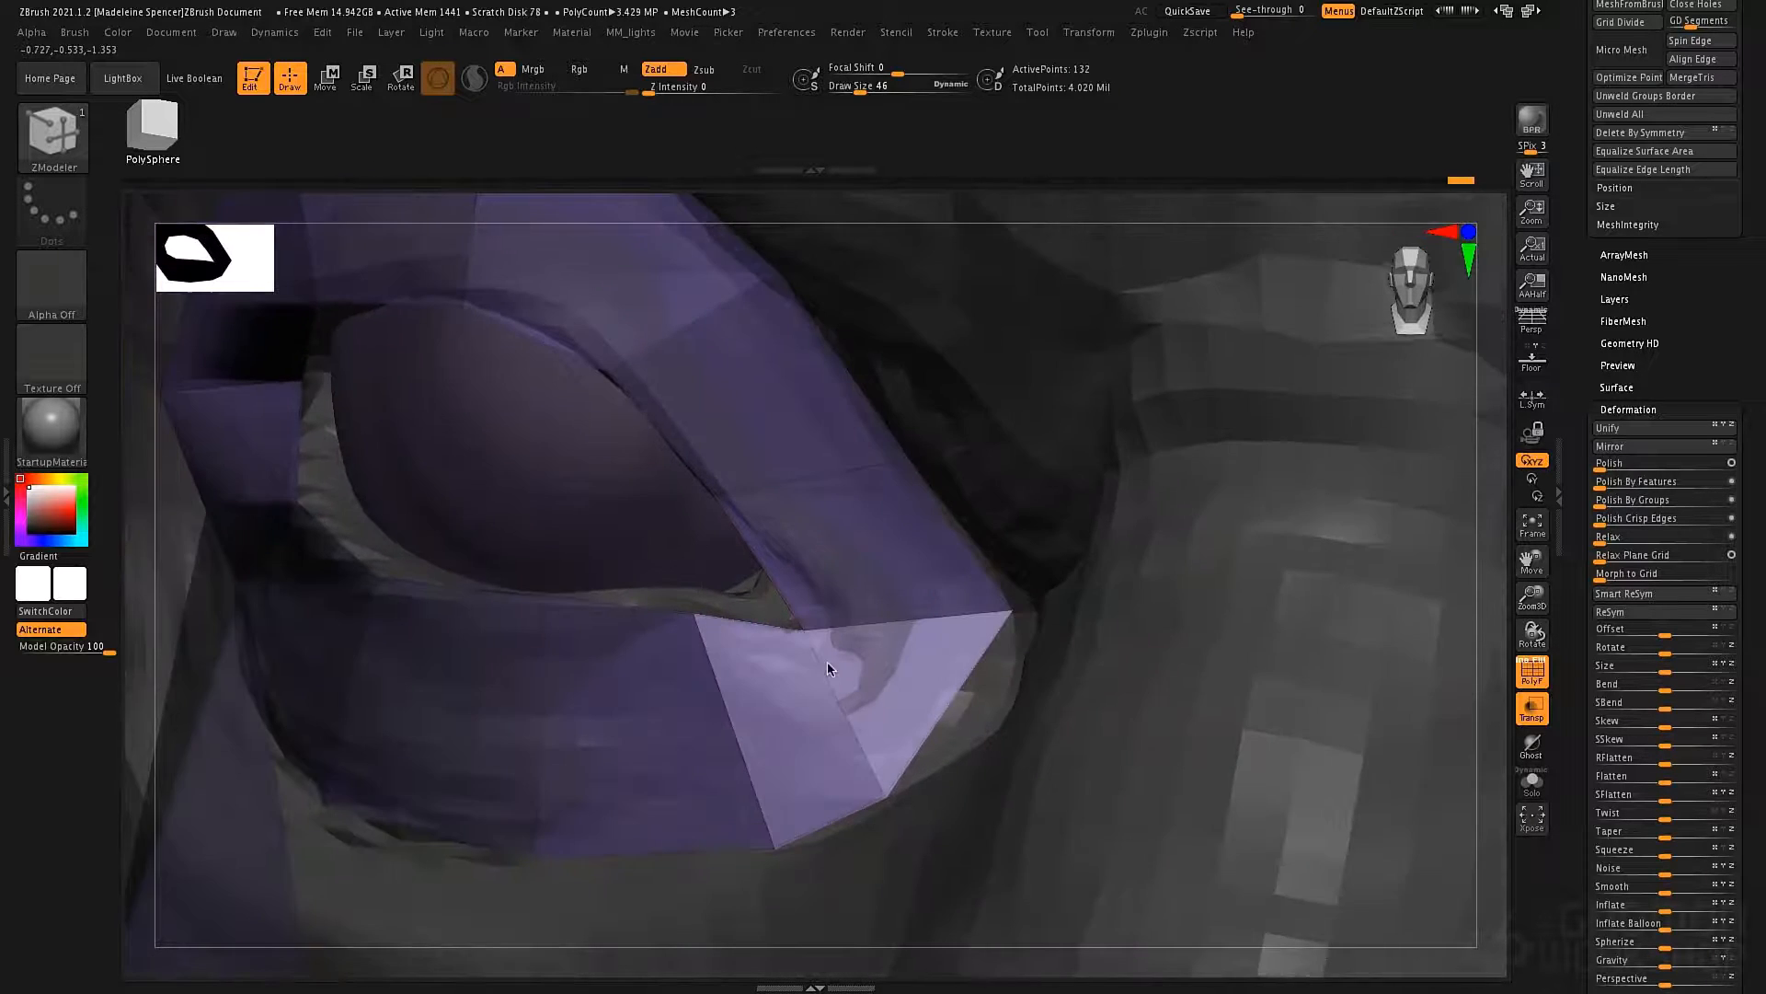
pyautogui.moveTo(834, 667); pyautogui.dragTo(845, 670, button='right')
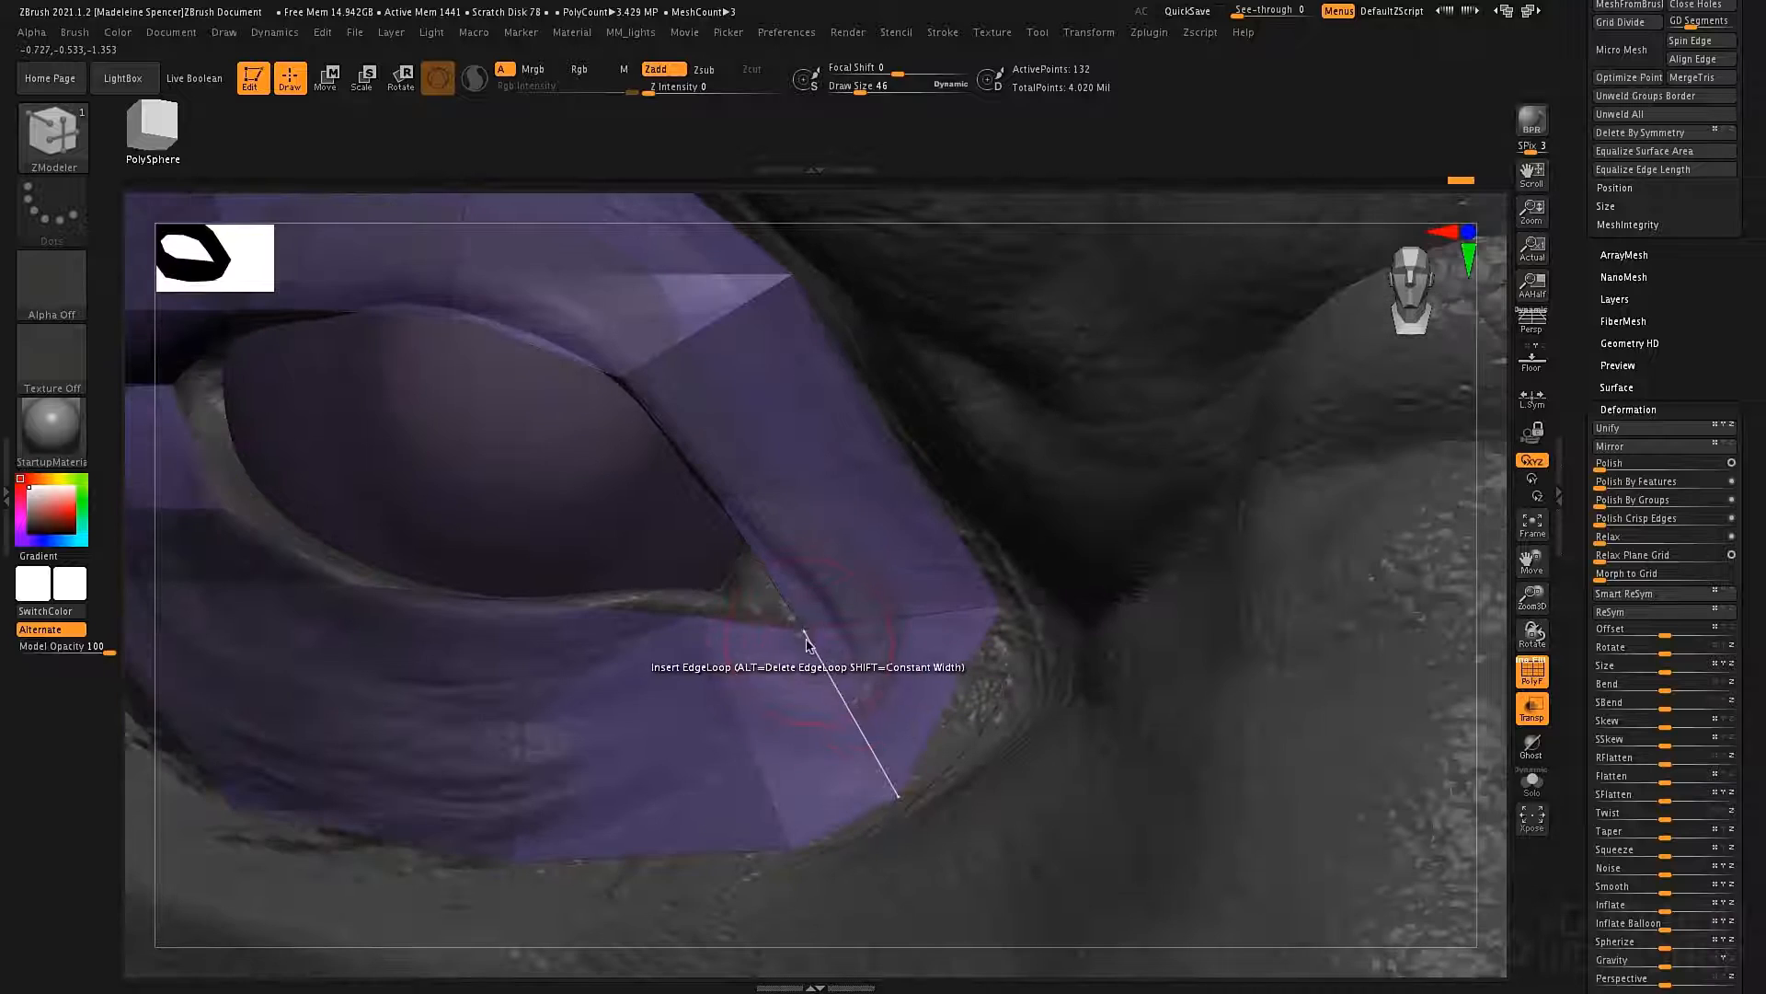
pyautogui.press('space')
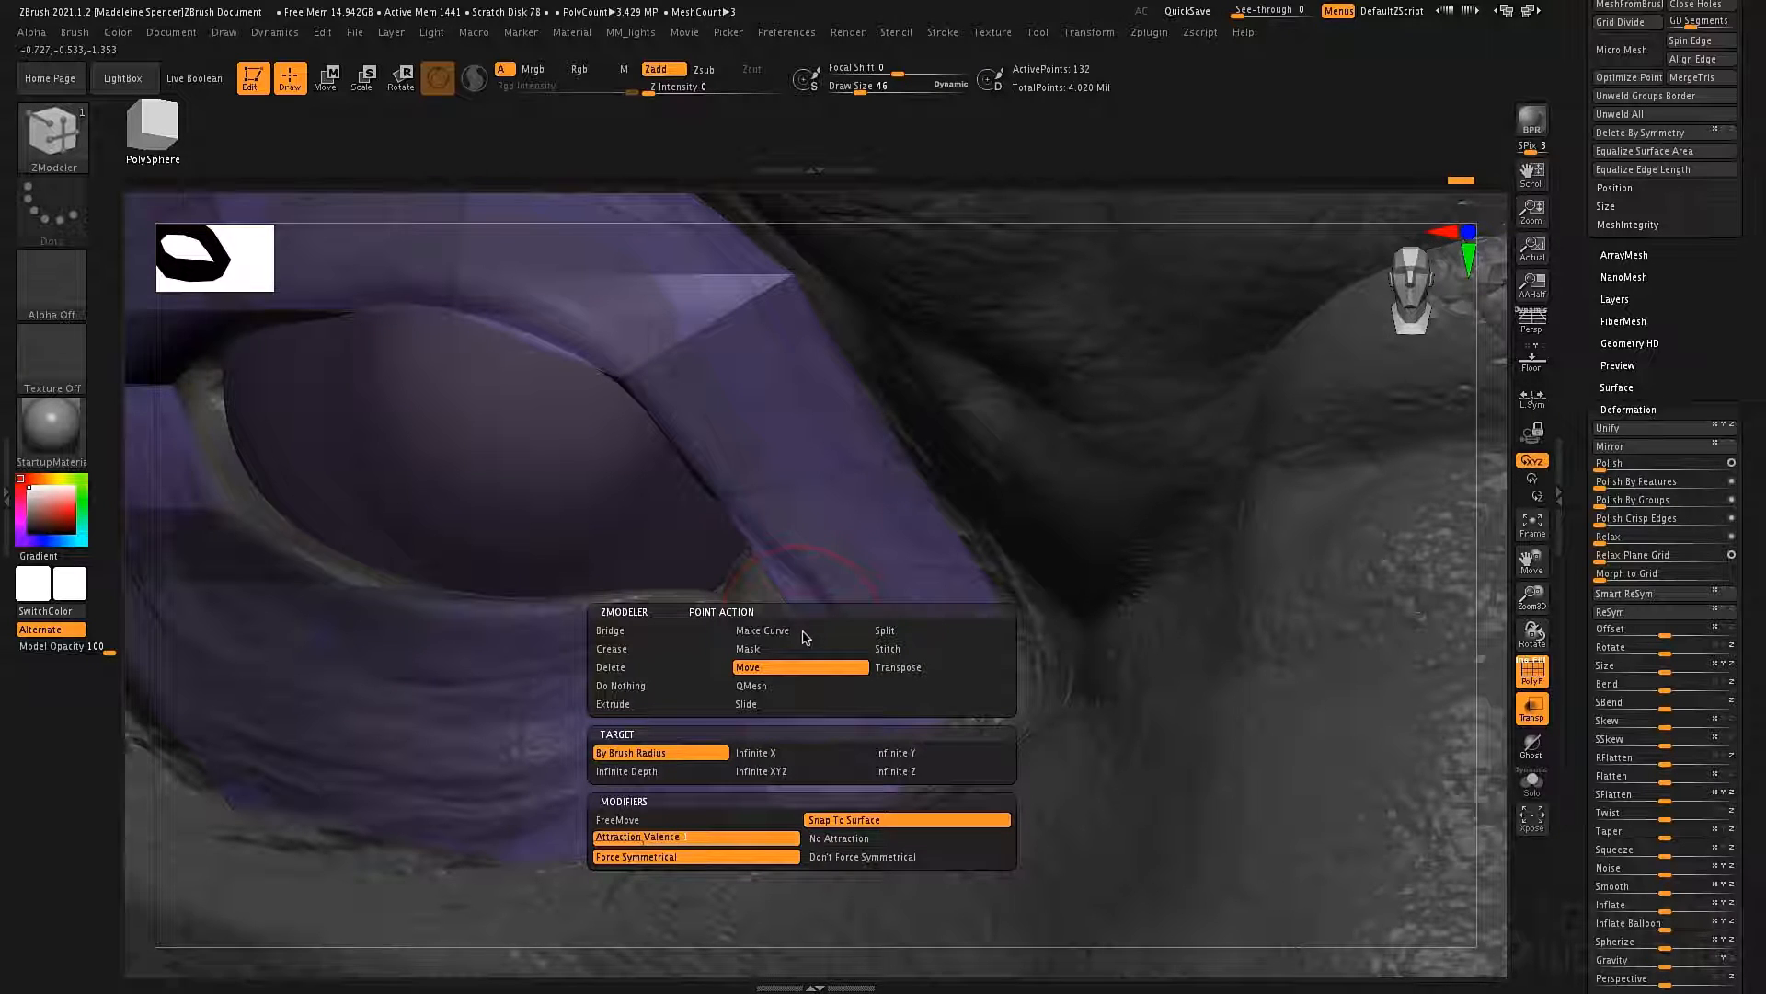
pyautogui.click(885, 630)
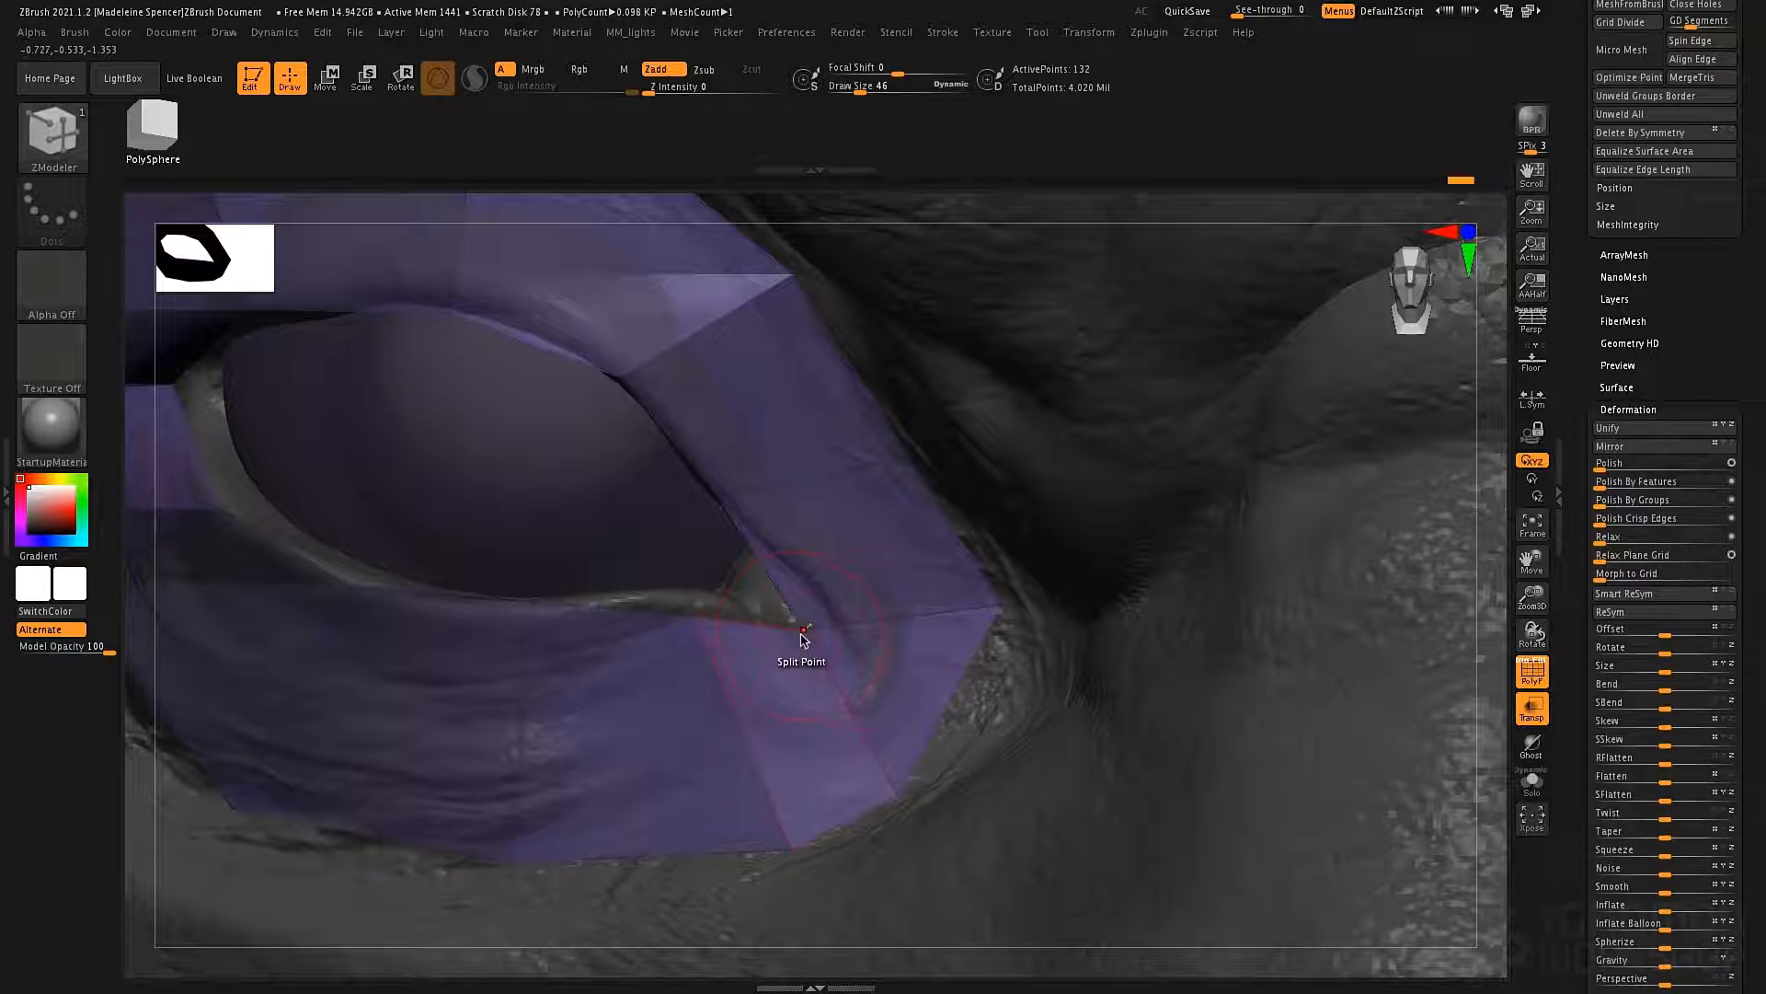
pyautogui.click(826, 614)
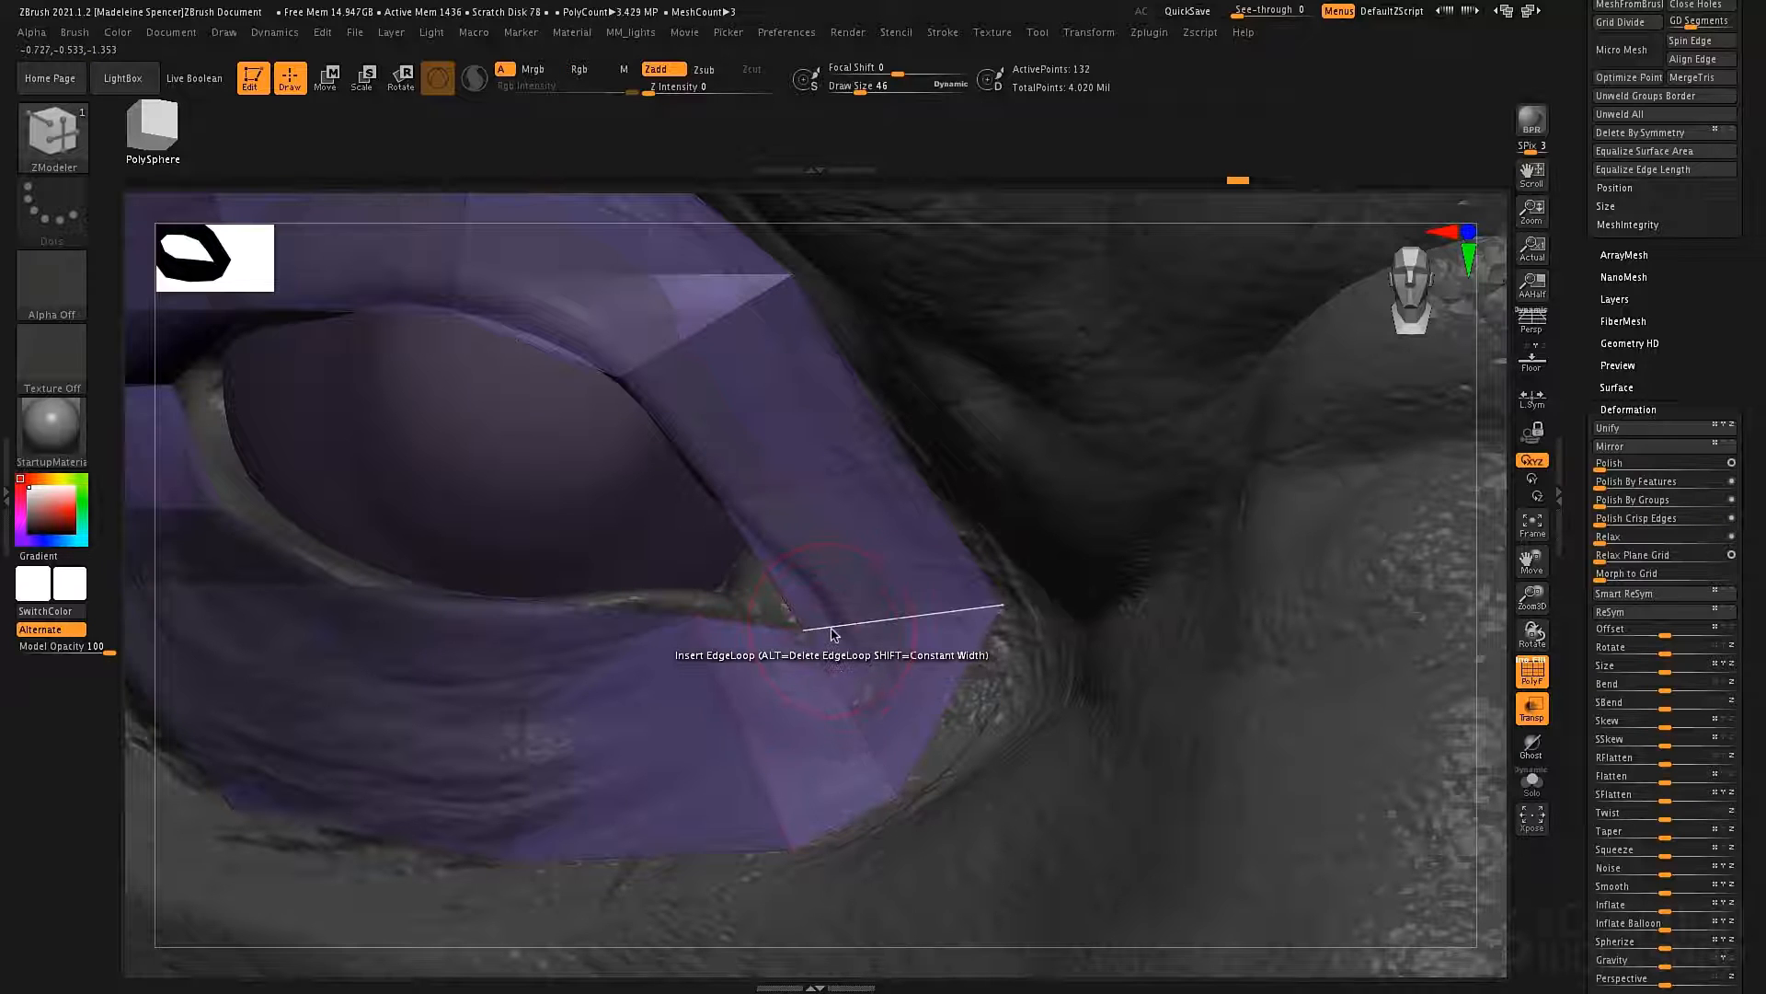
# Try to bevel the complete edge loop crossing the ring at the inner eye corner.
pyautogui.press('space')
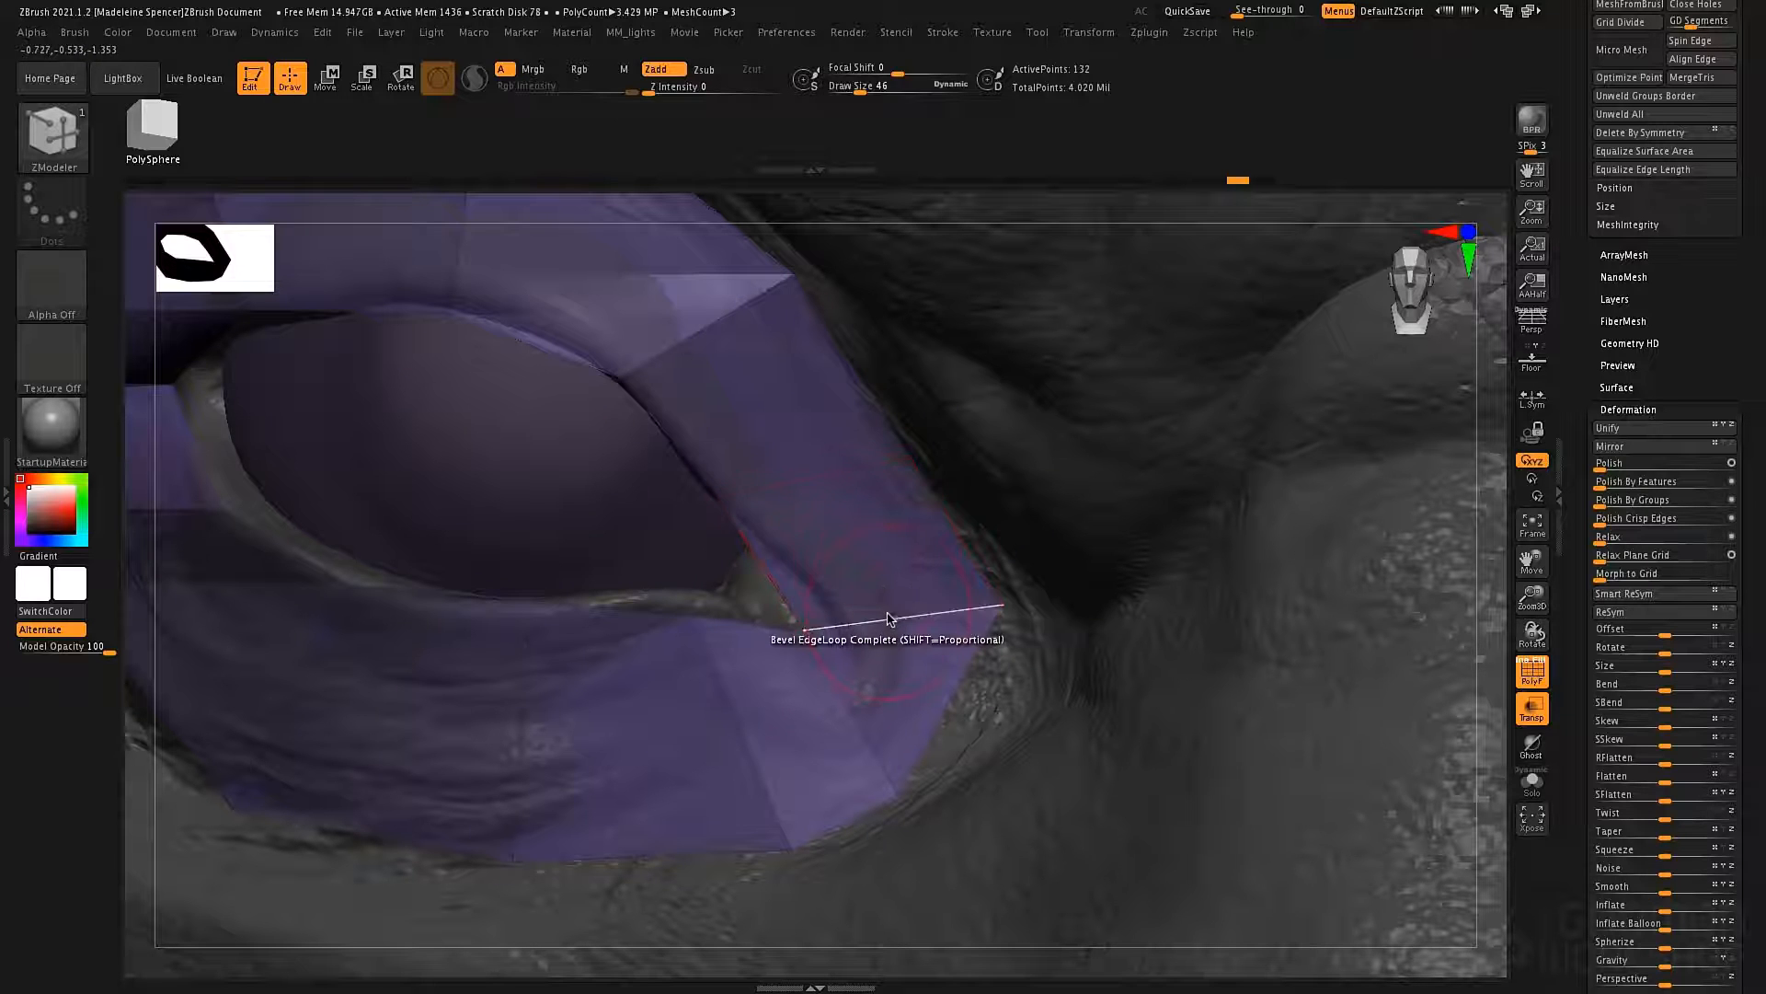
pyautogui.click(889, 611)
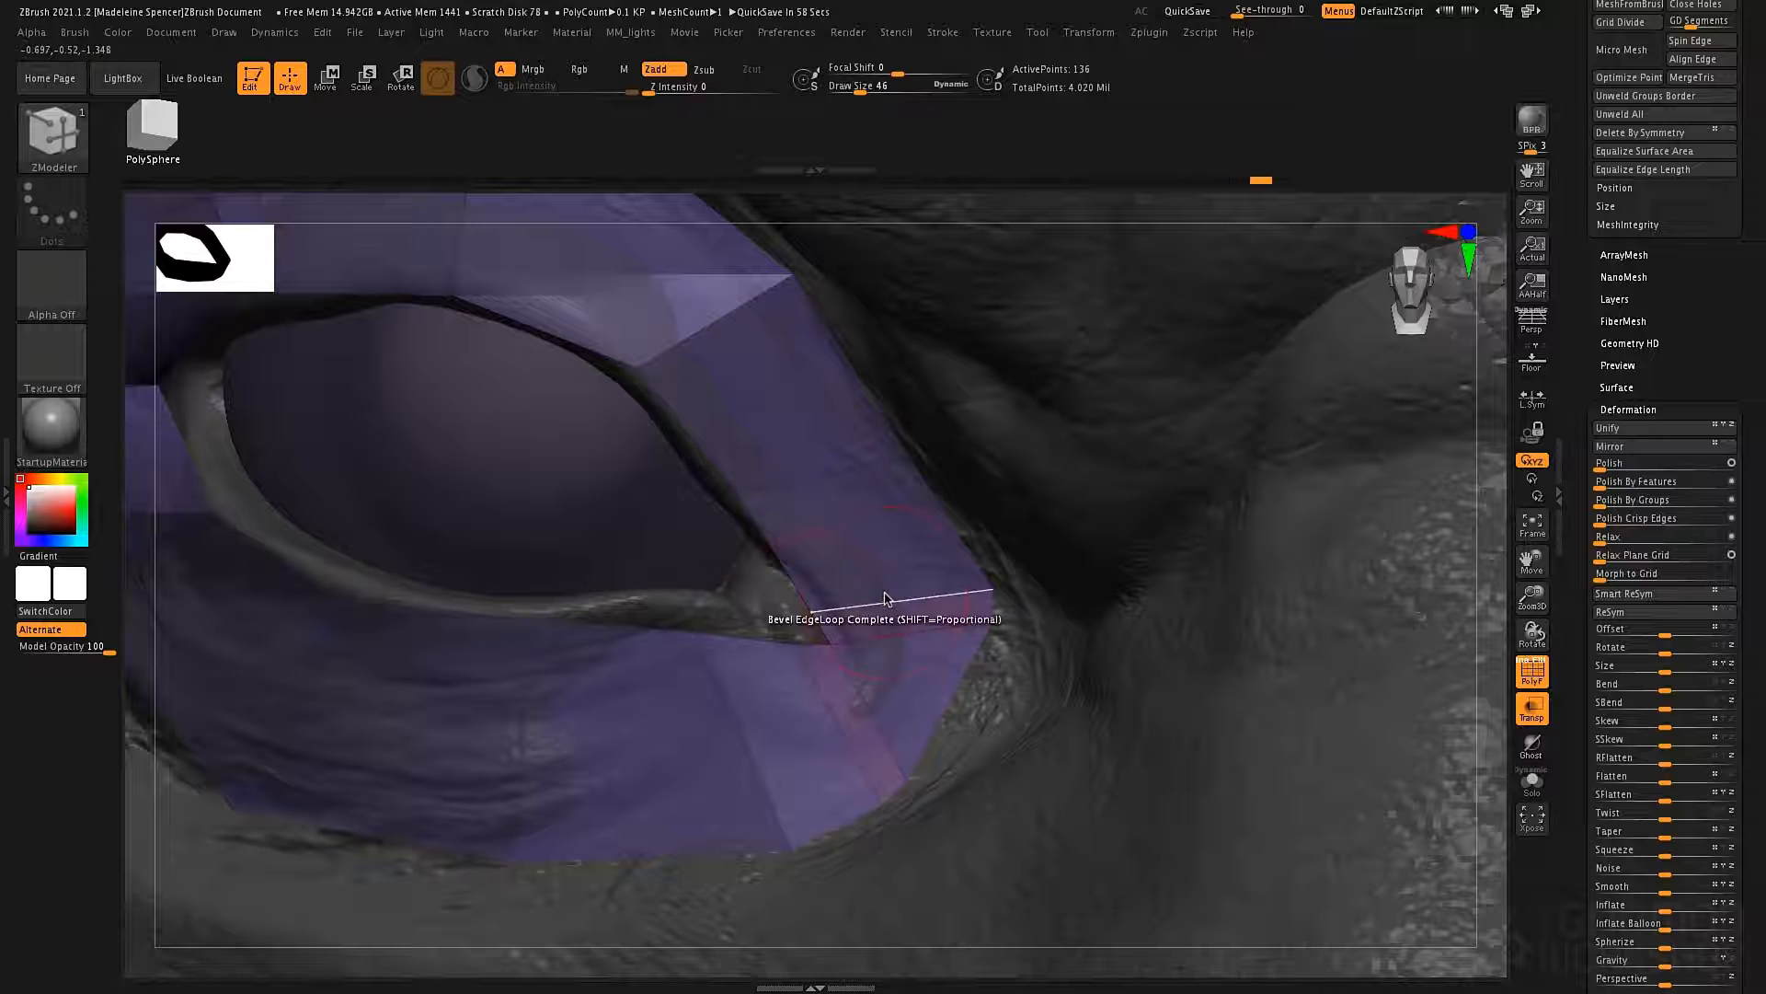
pyautogui.hotkey('ctrl', 'z')
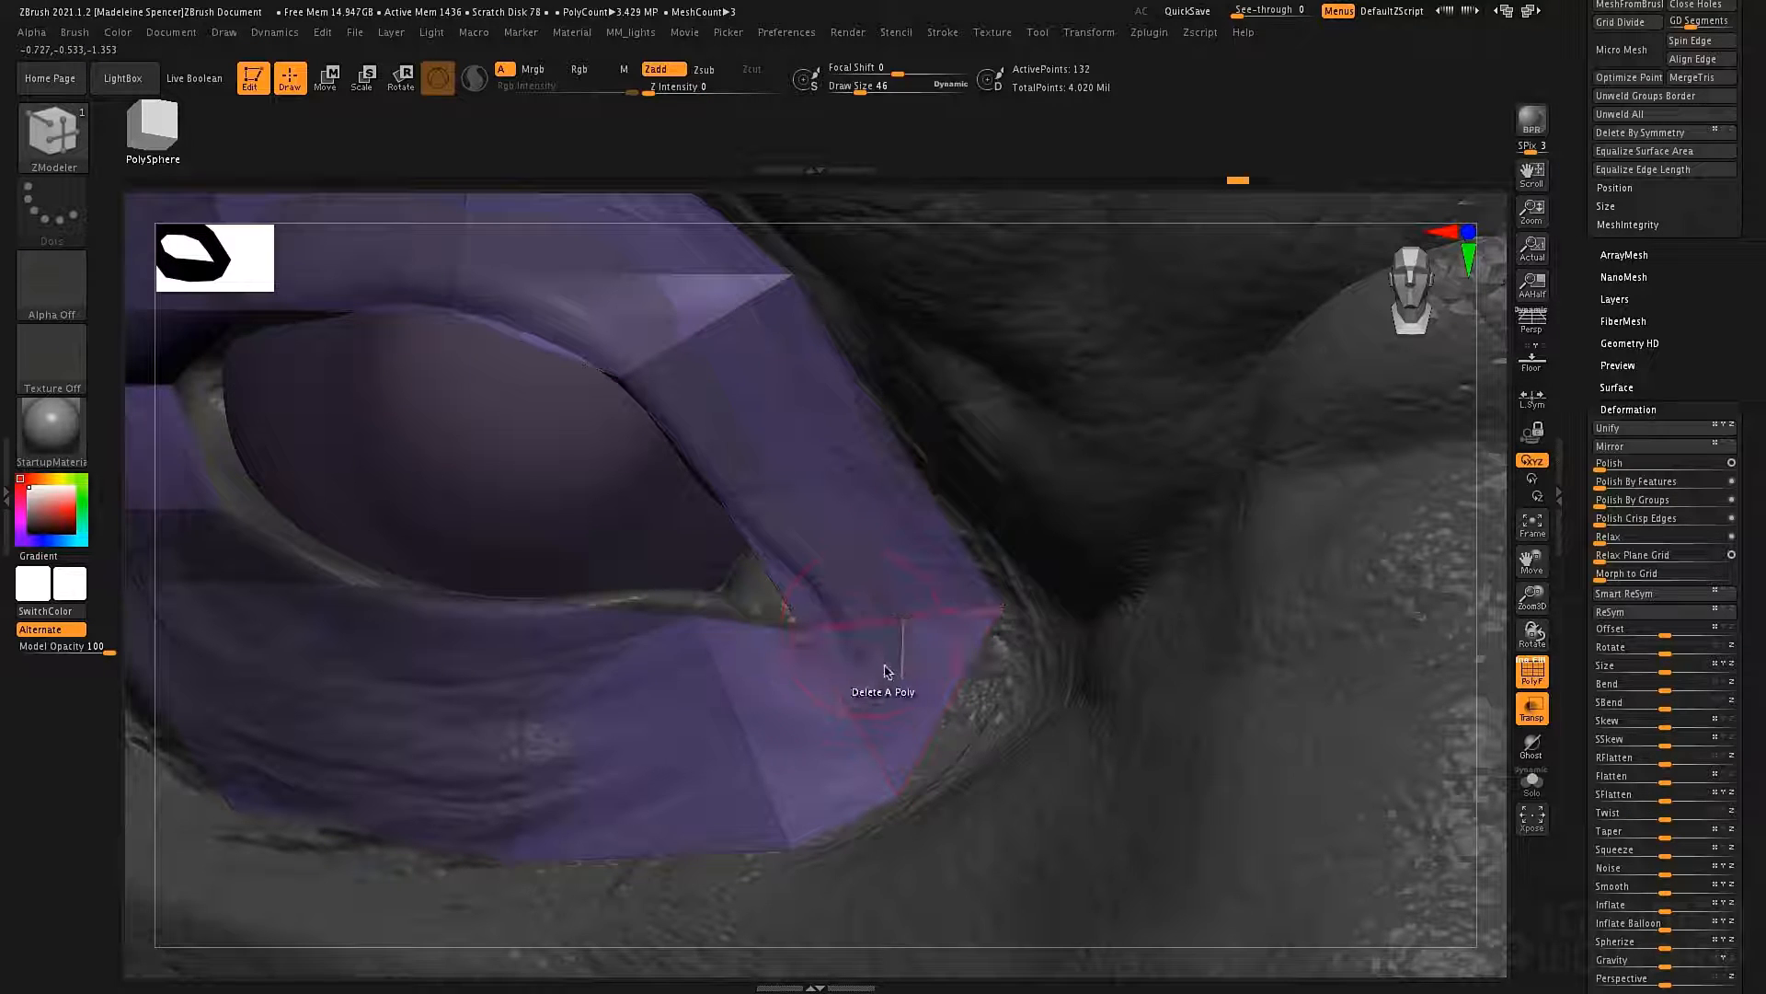
# Delete the ring polygons below the inner eye corner and switch the point action back to Move.
pyautogui.click(884, 671)
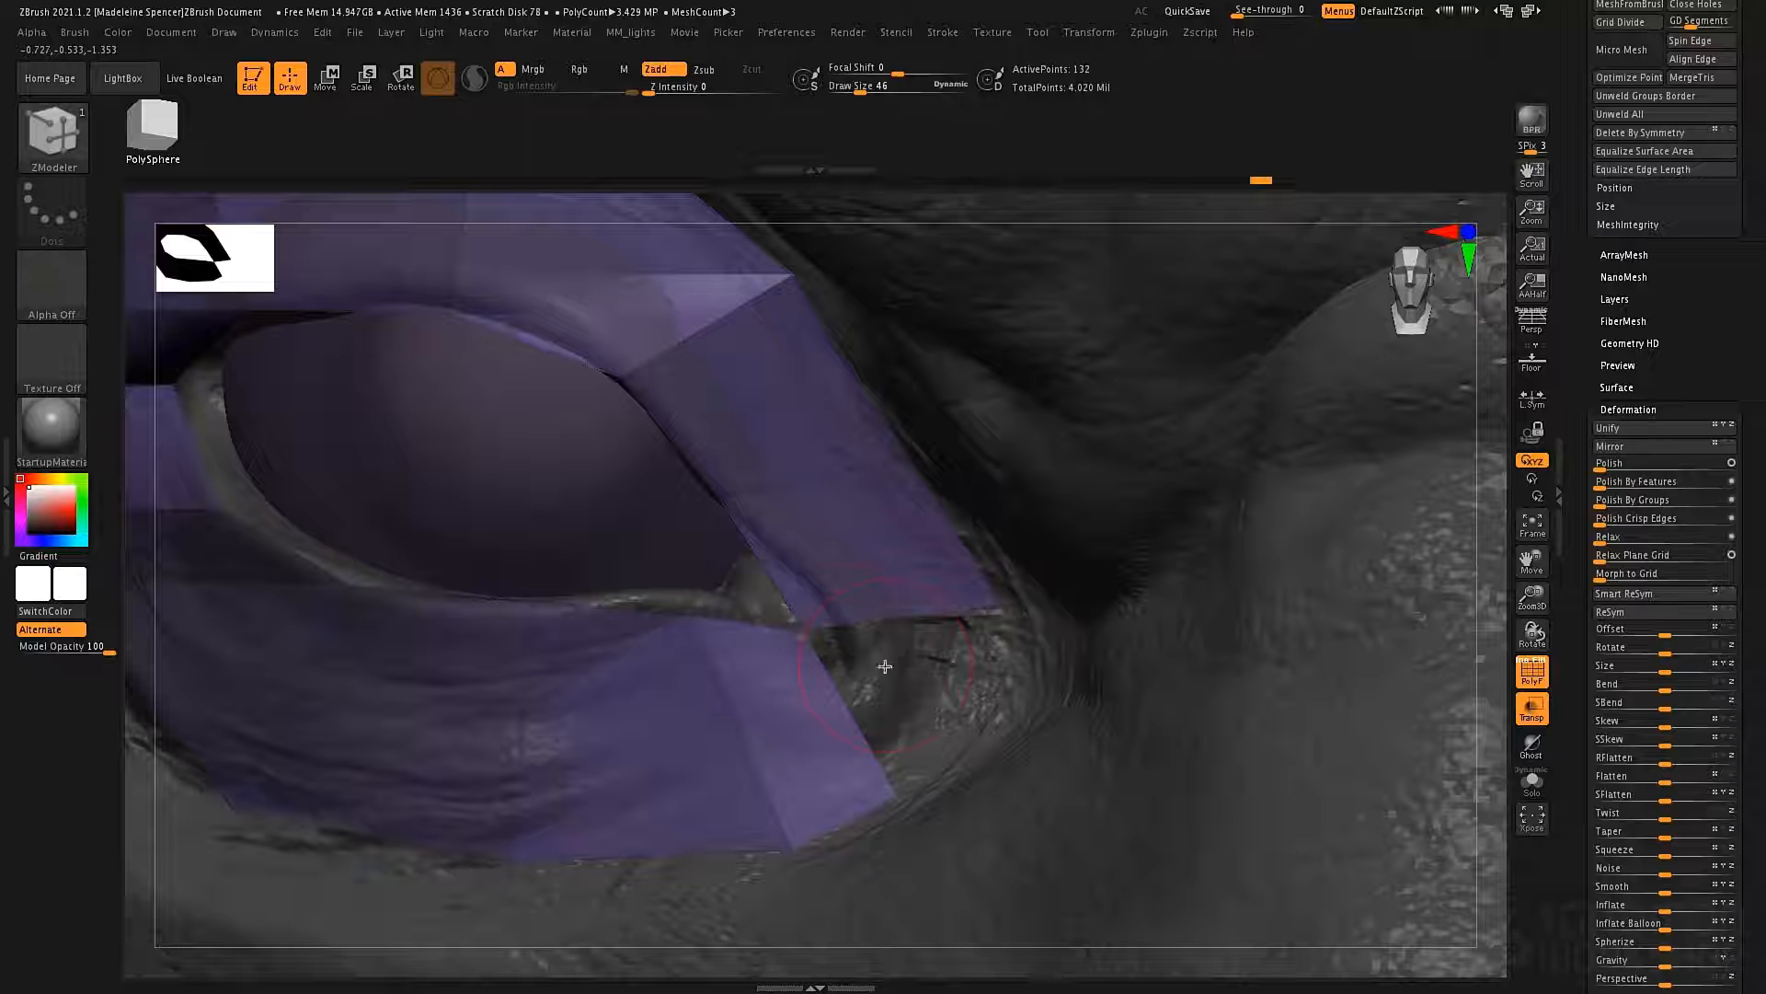
pyautogui.click(797, 657)
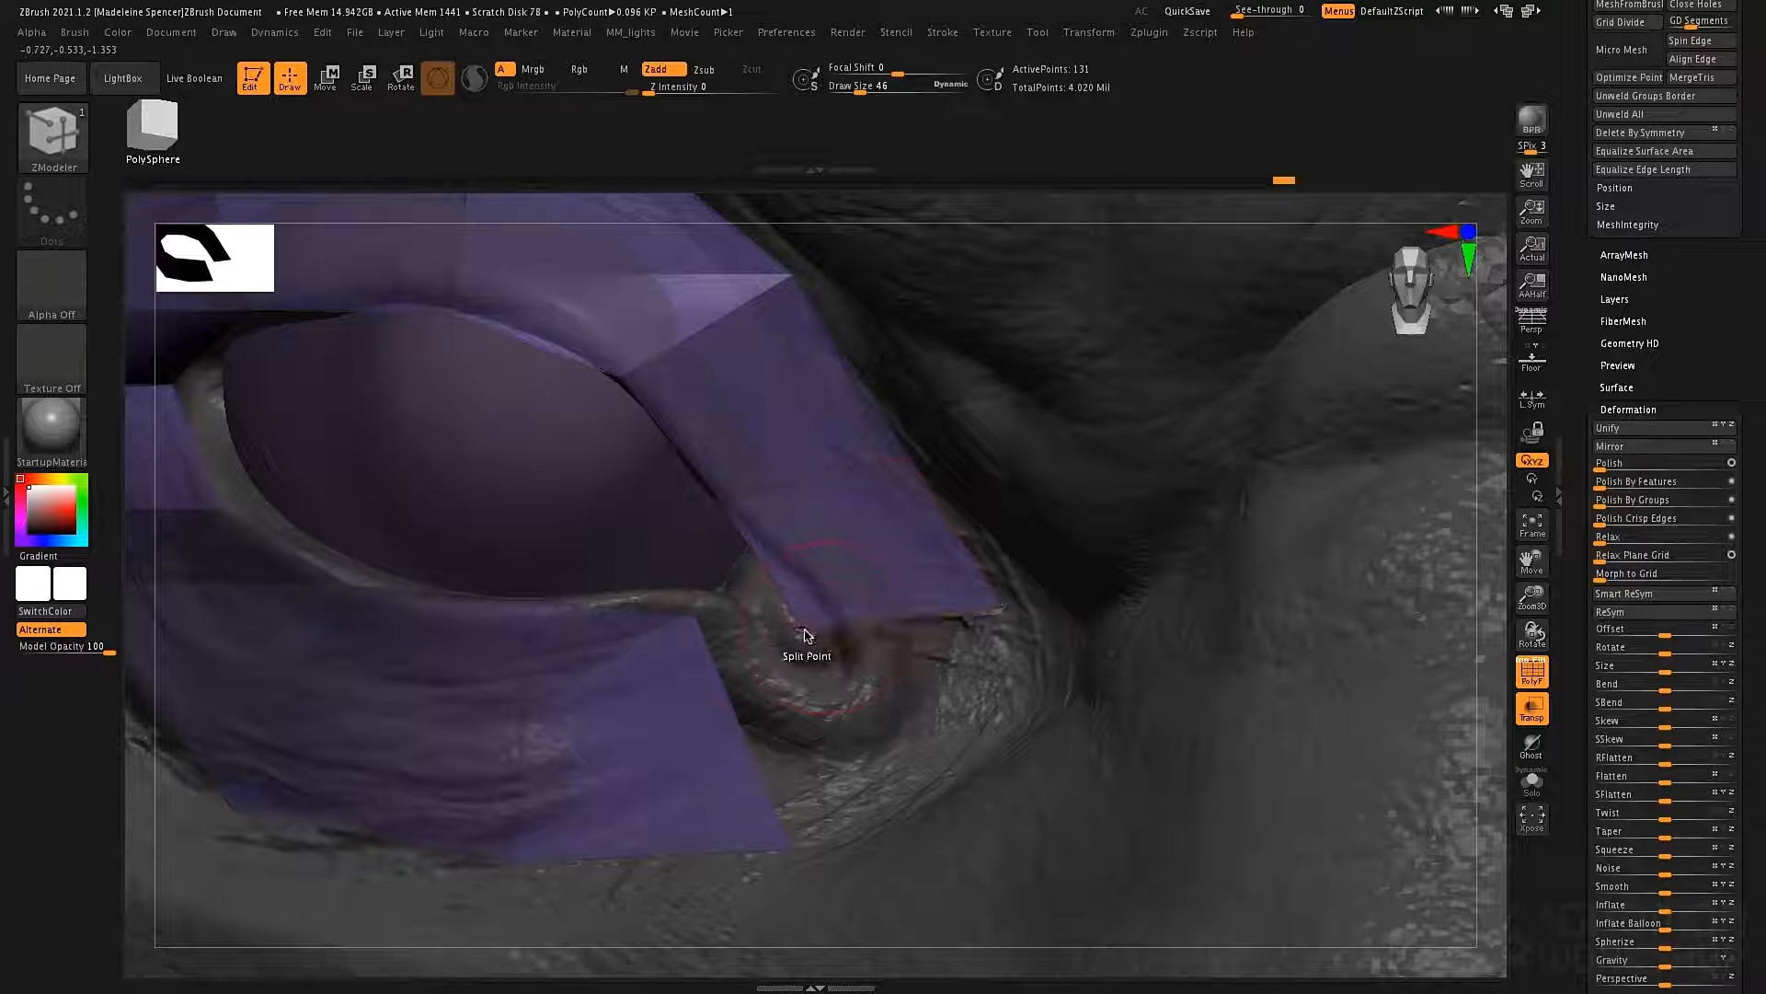
pyautogui.press('space')
pyautogui.press('space')
pyautogui.click(788, 659)
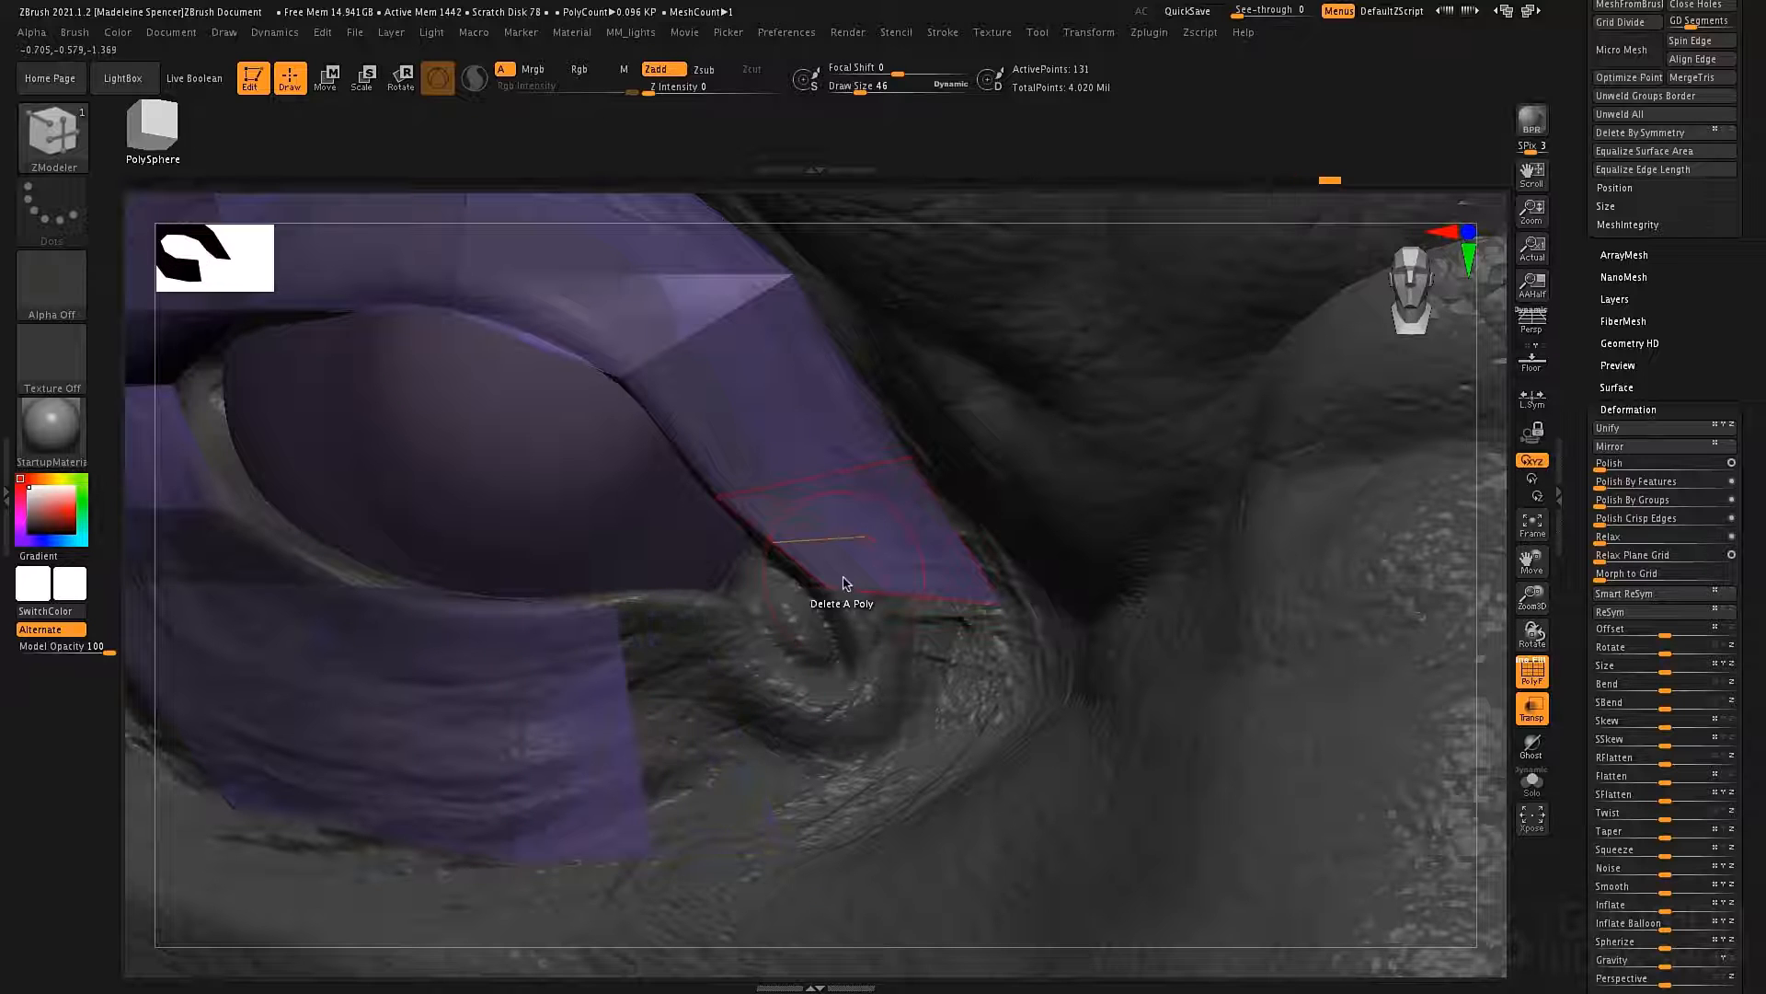
# Set the edge action to Extrude and rebuild the inner eye corner from the lower eyelid edge, welding it to the upper eyelid.
pyautogui.press('space')
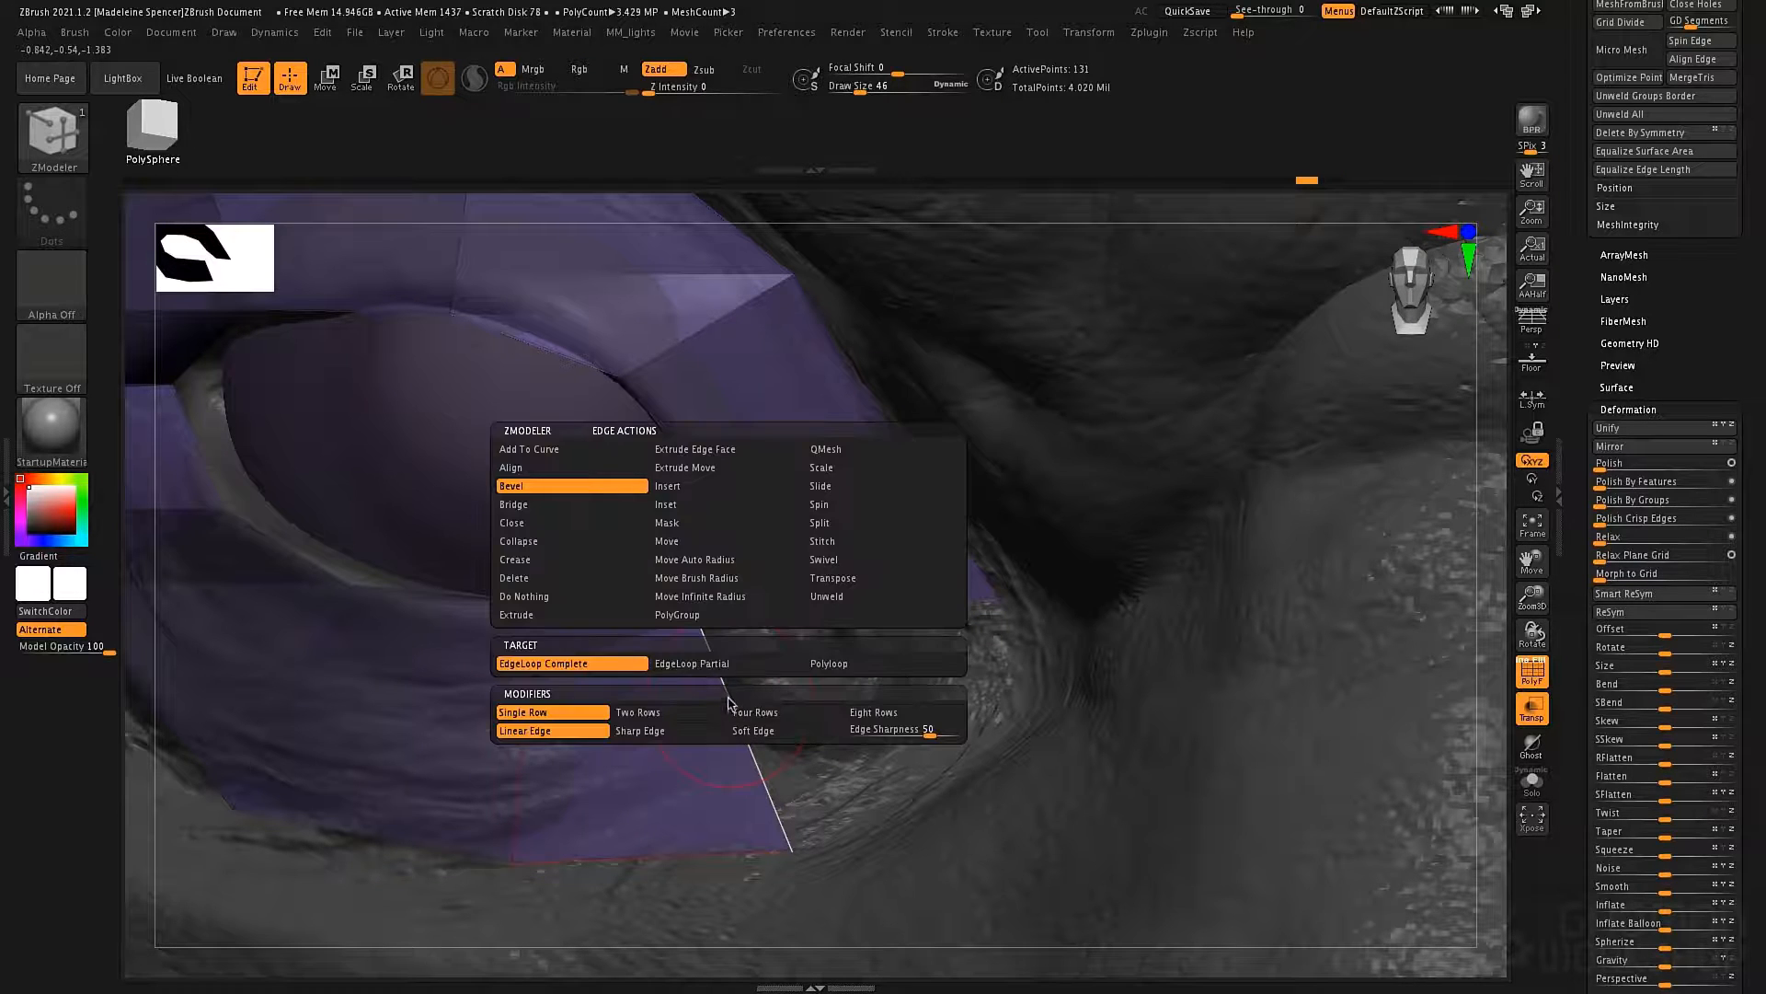
pyautogui.click(522, 614)
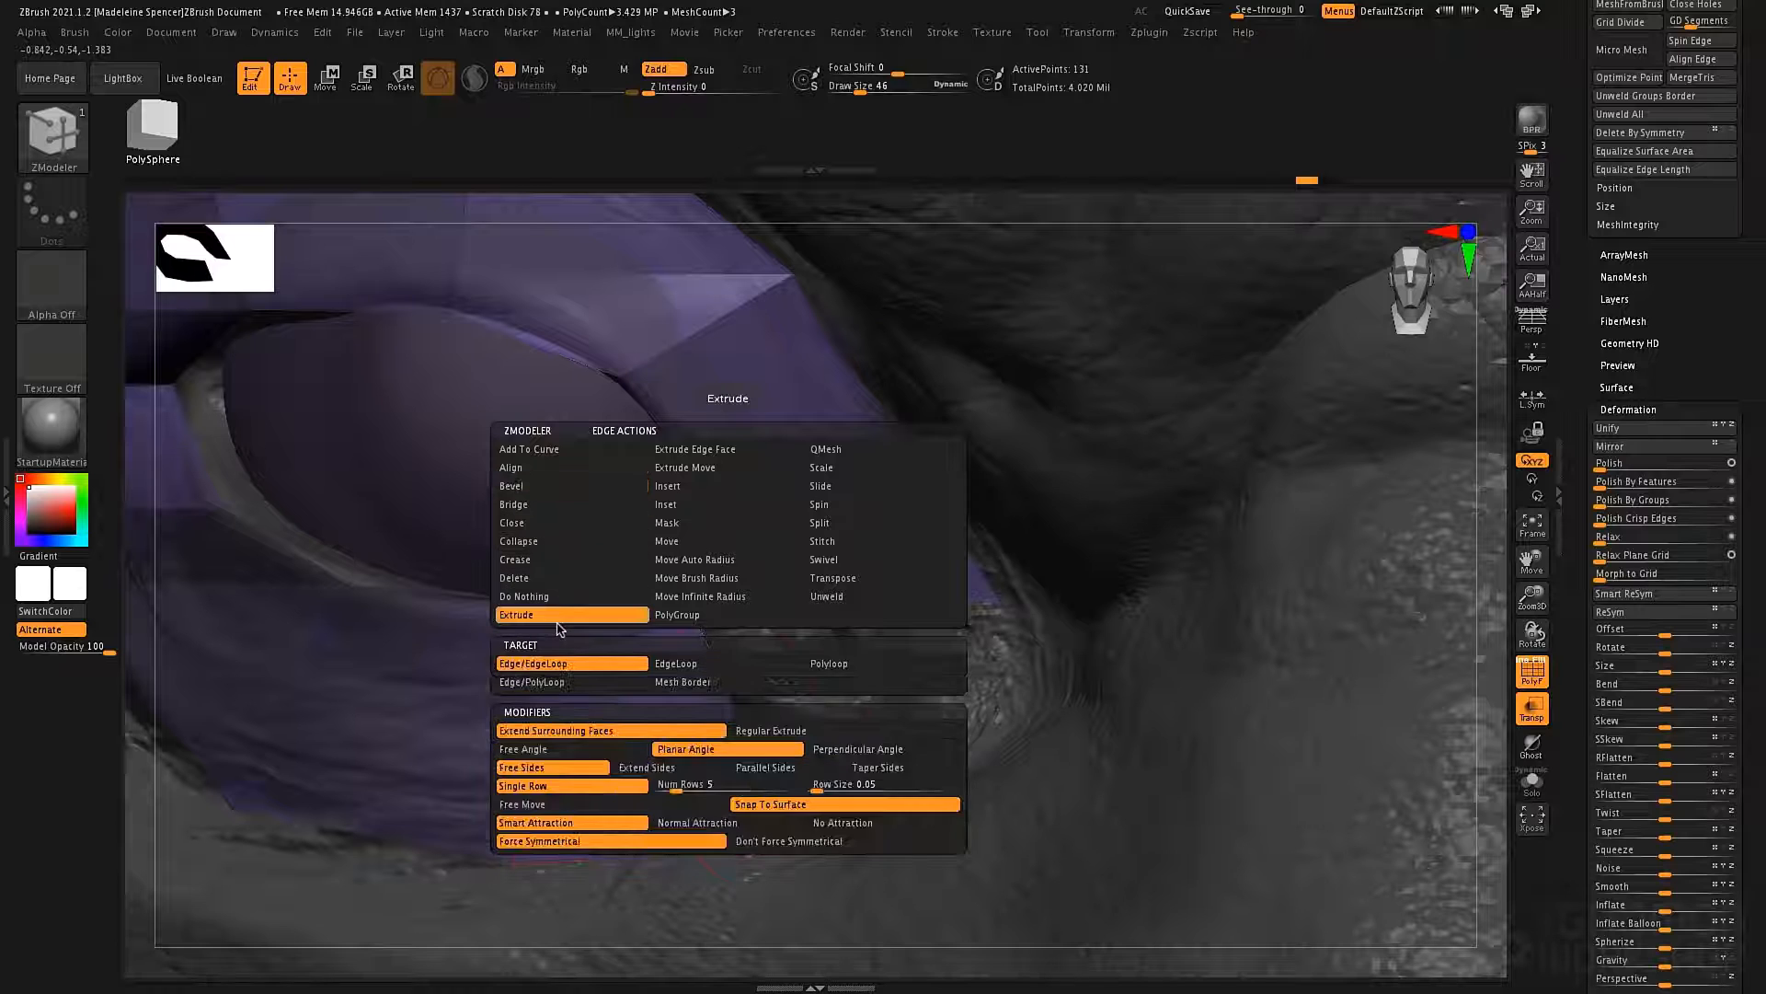
pyautogui.moveTo(736, 725); pyautogui.dragTo(857, 777)
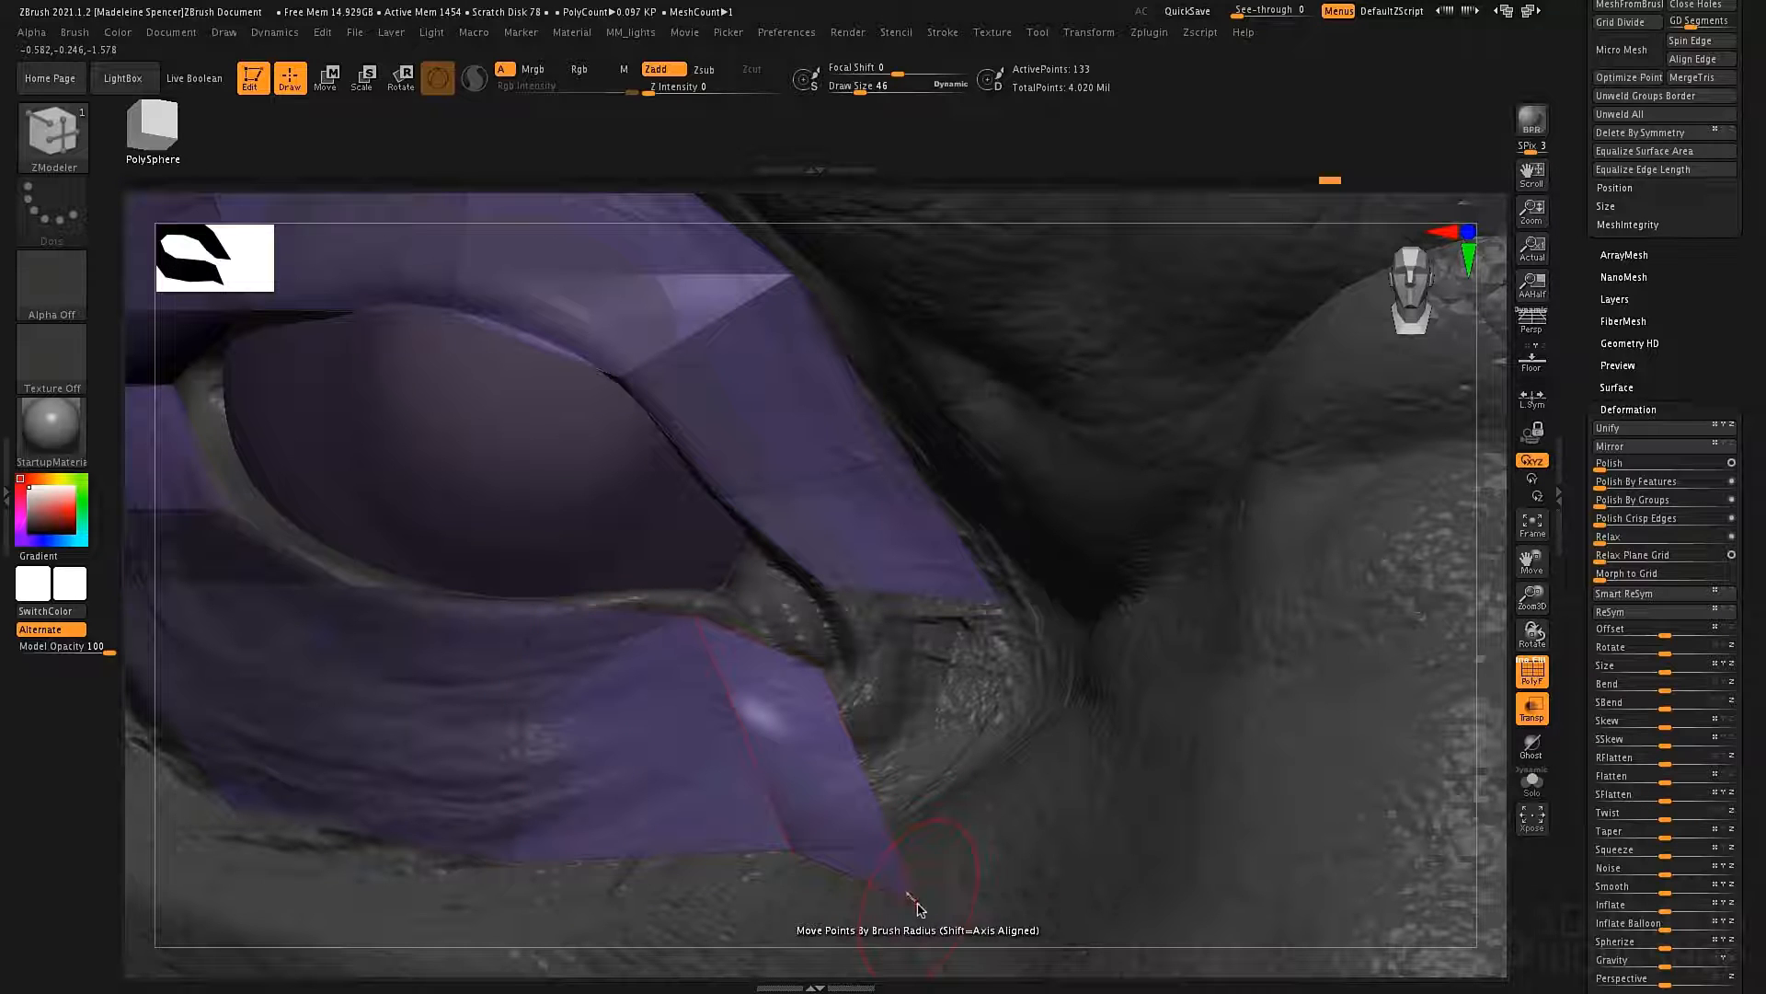
pyautogui.moveTo(929, 845); pyautogui.dragTo(988, 603)
pyautogui.moveTo(1088, 381); pyautogui.dragTo(1447, 224)
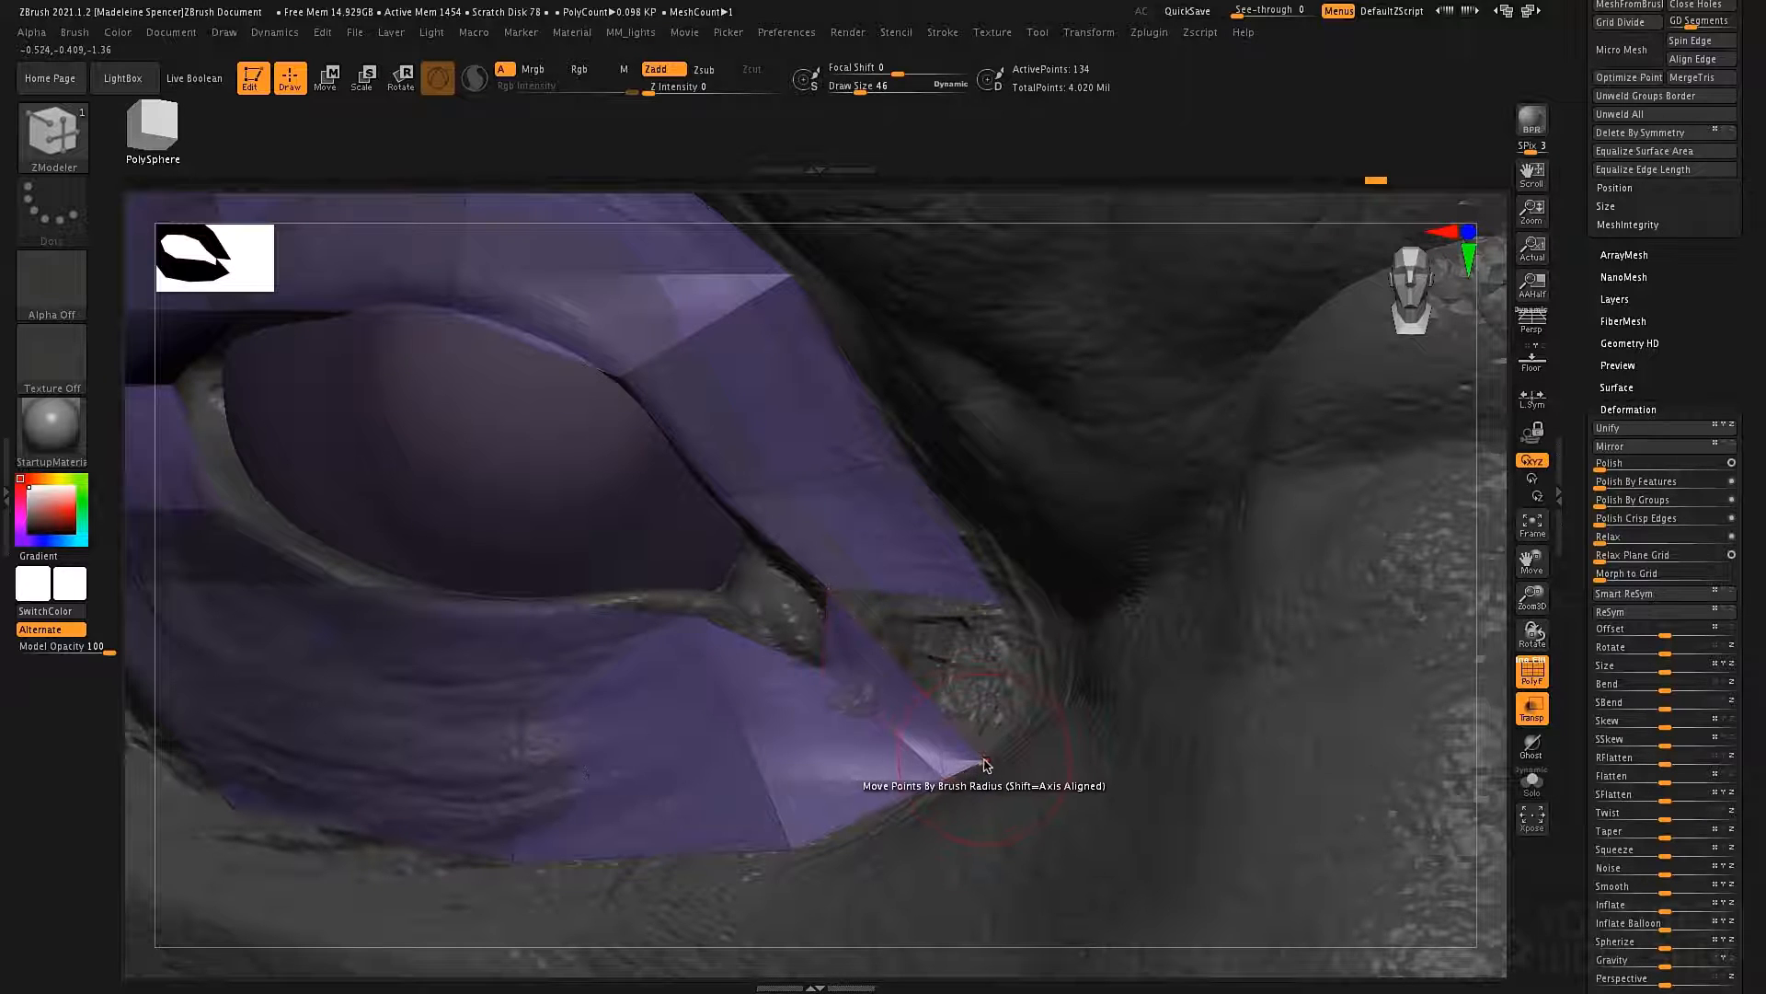
pyautogui.moveTo(984, 762); pyautogui.dragTo(1009, 649)
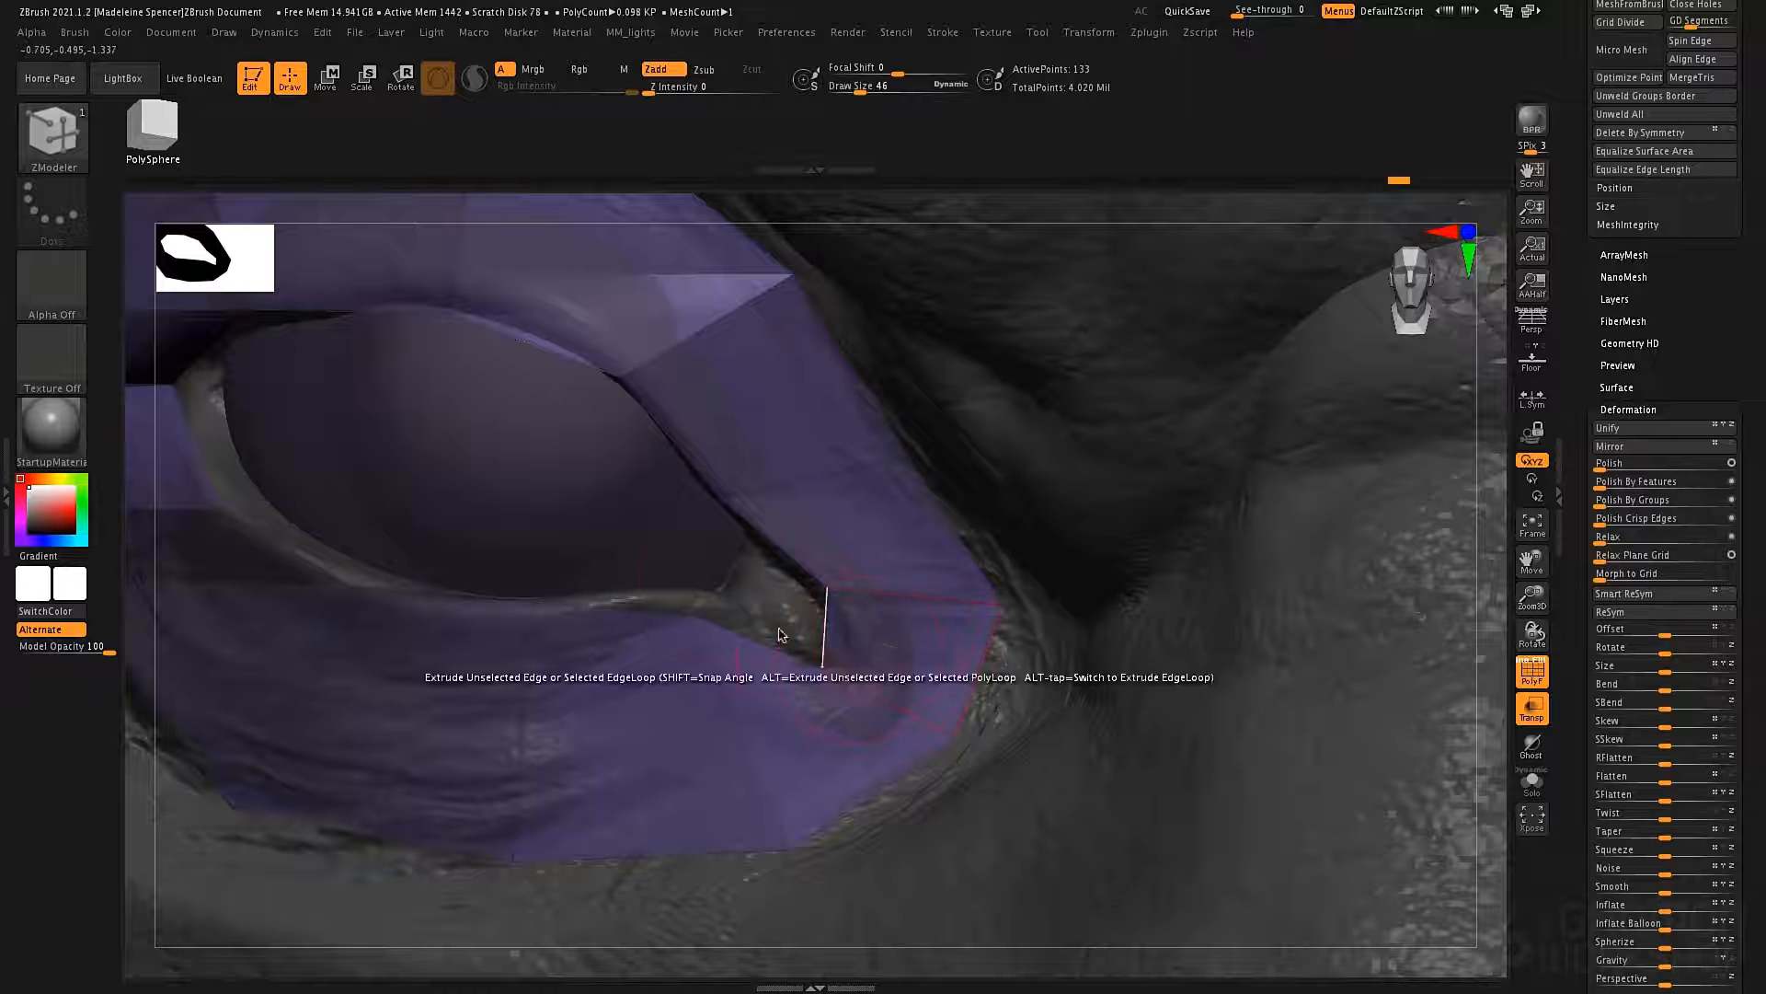
# Delete the polygon between the temple and the outer brow, and extrude the eye ring's outer edge loop outward.
pyautogui.keyDown('ctrl'); pyautogui.moveTo(858, 567); pyautogui.dragTo(796, 473, button='right'); pyautogui.keyUp('ctrl')
pyautogui.keyDown('ctrl'); pyautogui.moveTo(734, 396); pyautogui.dragTo(716, 353, button='right'); pyautogui.keyUp('ctrl')
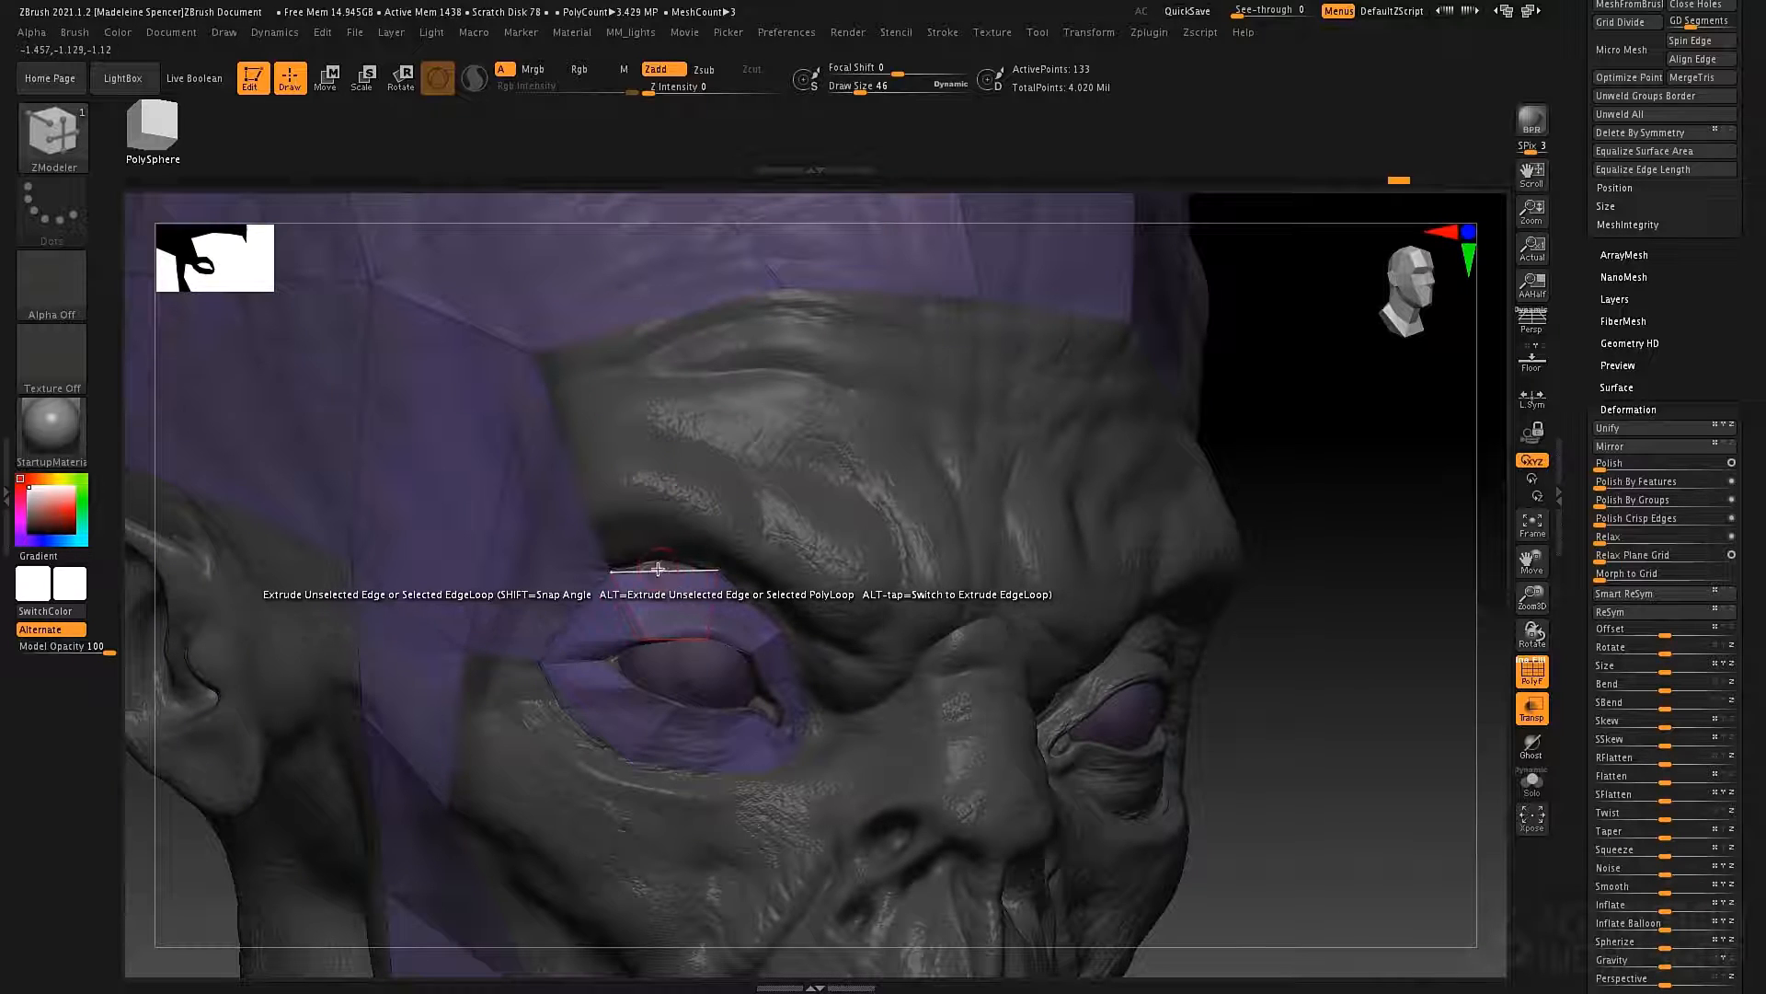
pyautogui.click(521, 560)
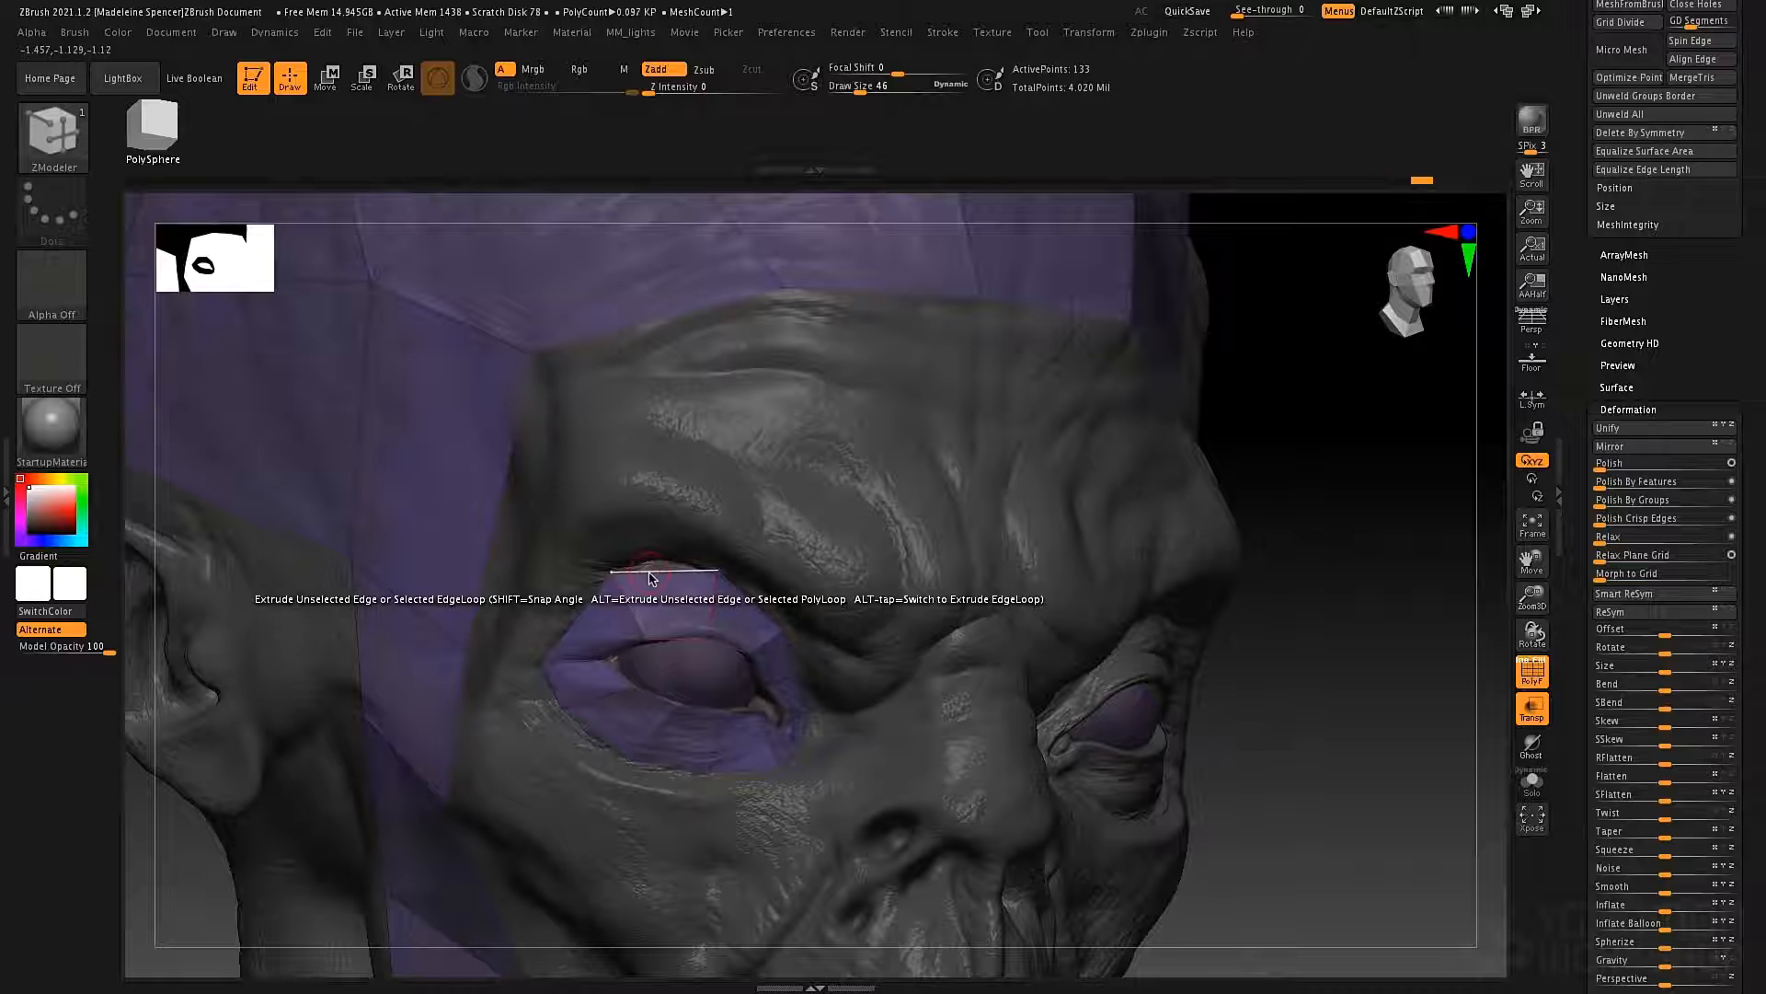
pyautogui.moveTo(650, 578); pyautogui.dragTo(680, 515)
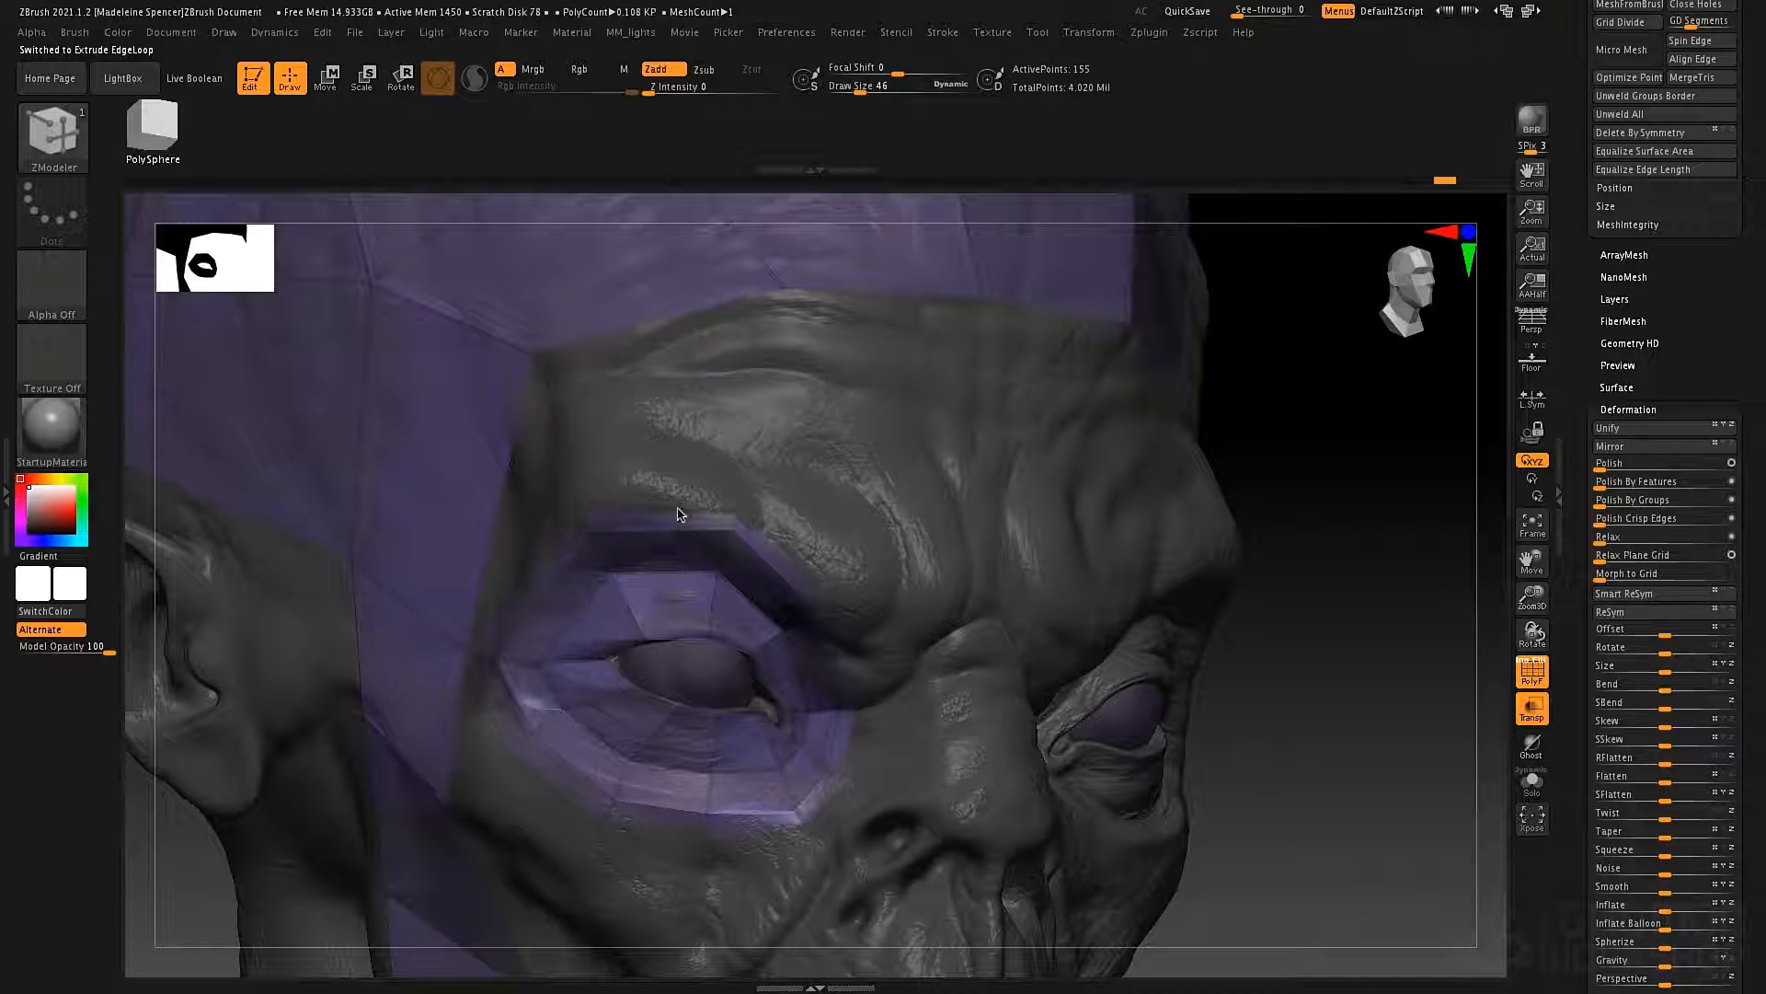
# Weld the extruded ring's outer corner and upper points to the neighbouring temple and forehead points.
pyautogui.moveTo(850, 503); pyautogui.dragTo(650, 611, button='right')
pyautogui.moveTo(523, 637); pyautogui.dragTo(355, 702, button='right')
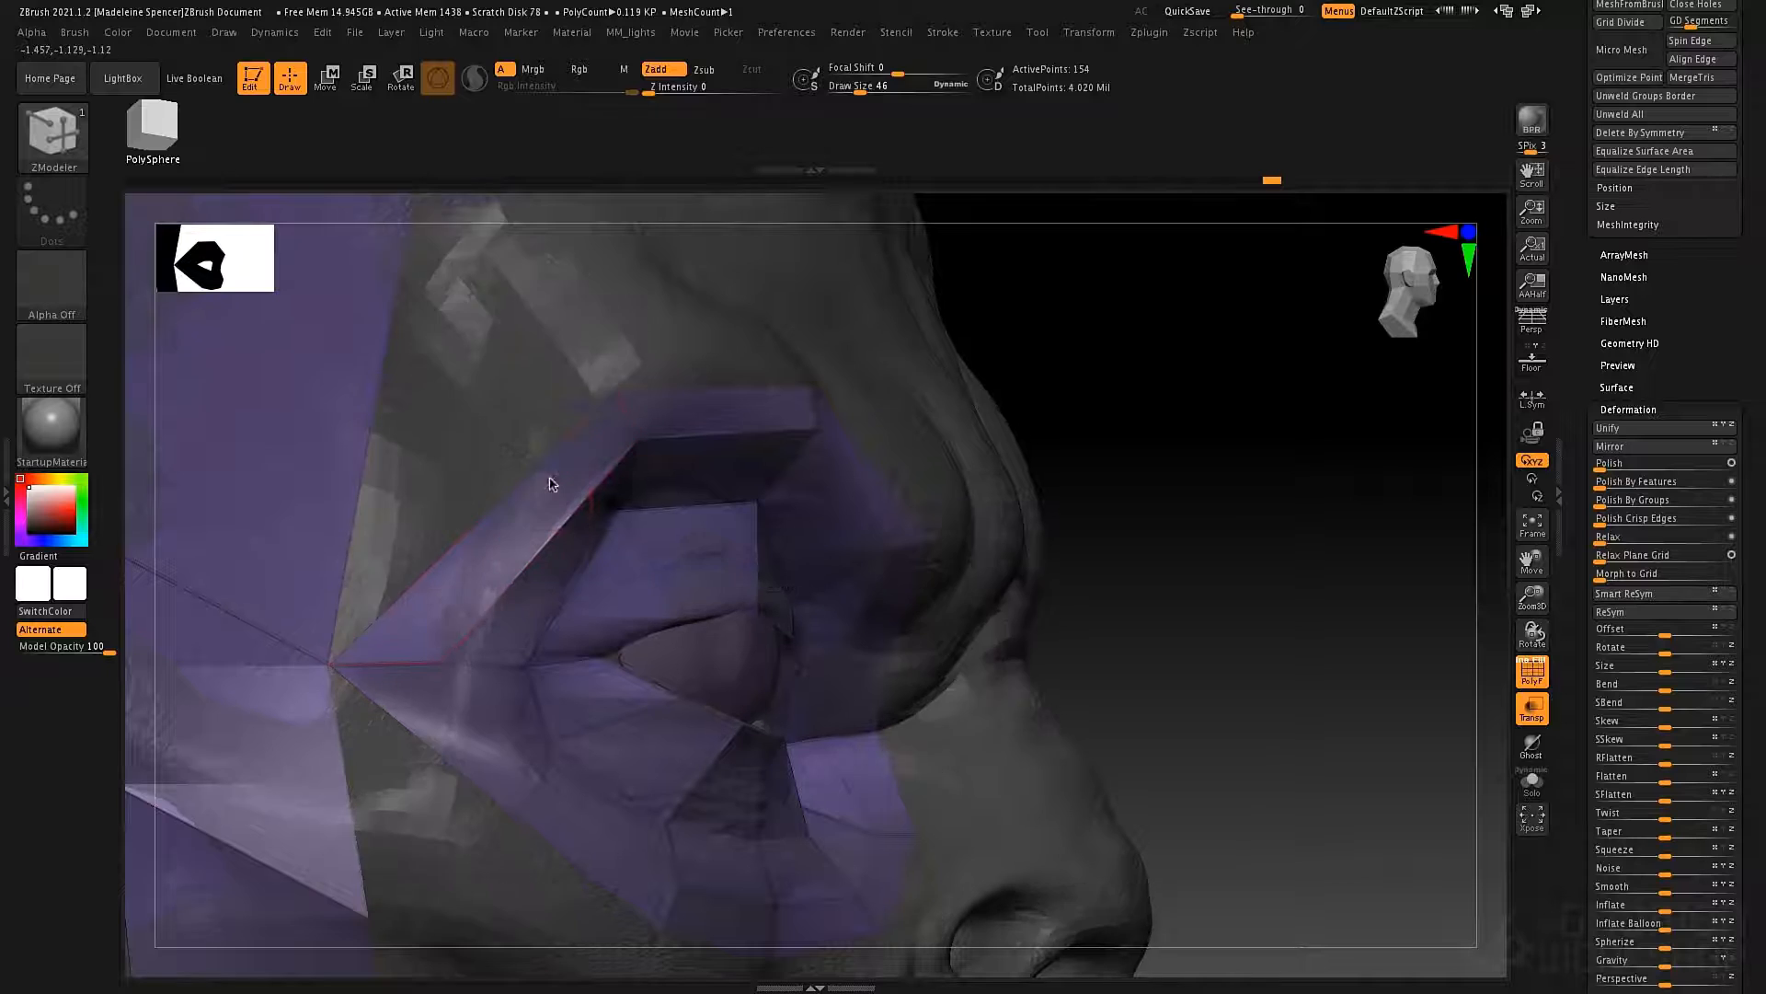
pyautogui.keyDown('ctrl'); pyautogui.moveTo(548, 481); pyautogui.dragTo(531, 589, button='right'); pyautogui.keyUp('ctrl')
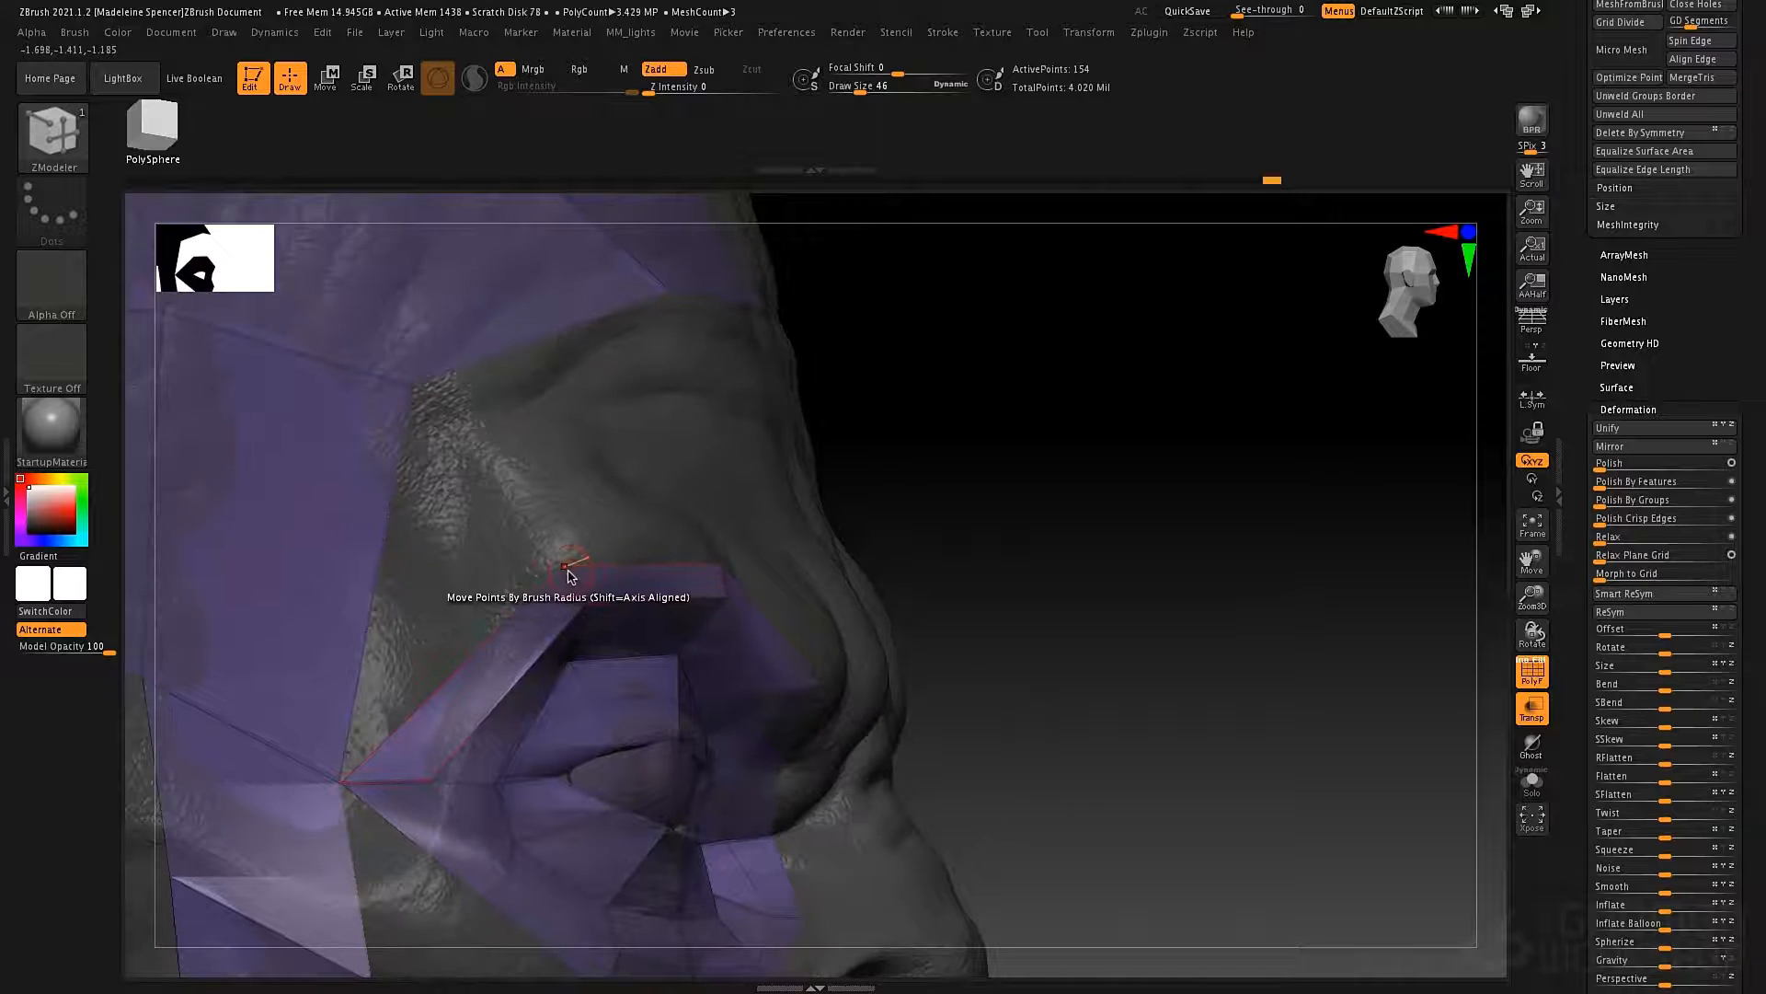
pyautogui.moveTo(565, 573); pyautogui.dragTo(423, 385)
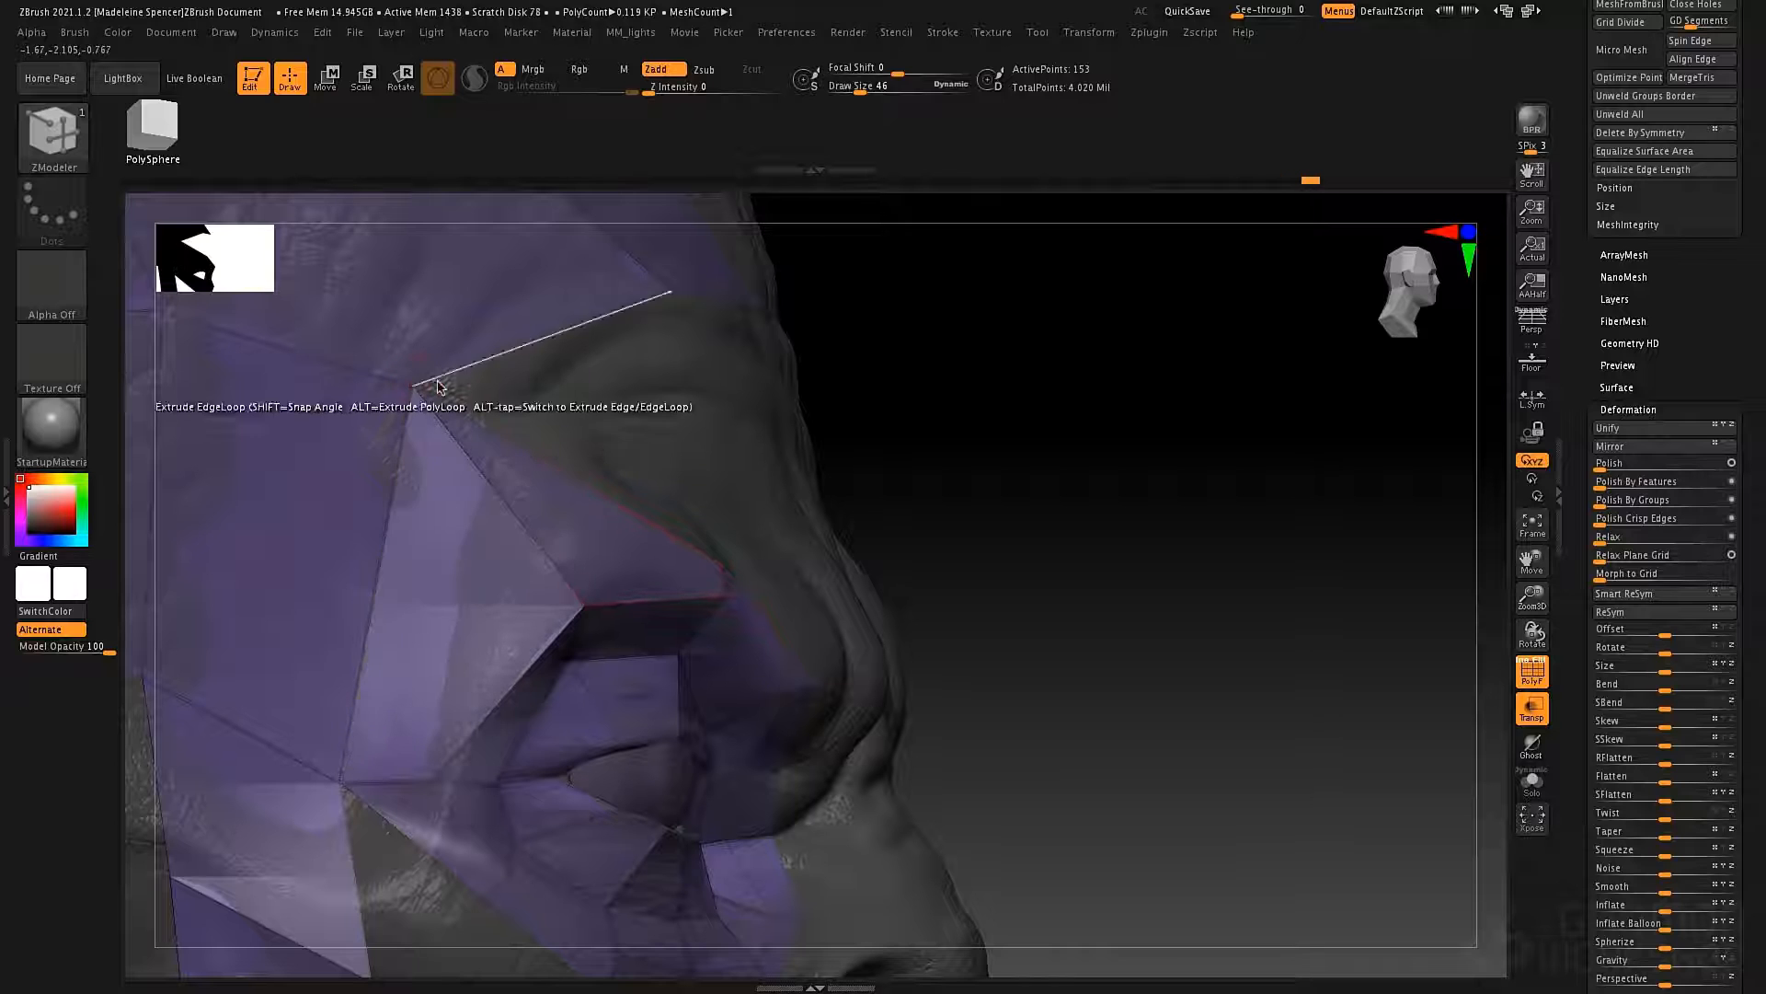
pyautogui.moveTo(736, 423); pyautogui.dragTo(733, 480, button='right')
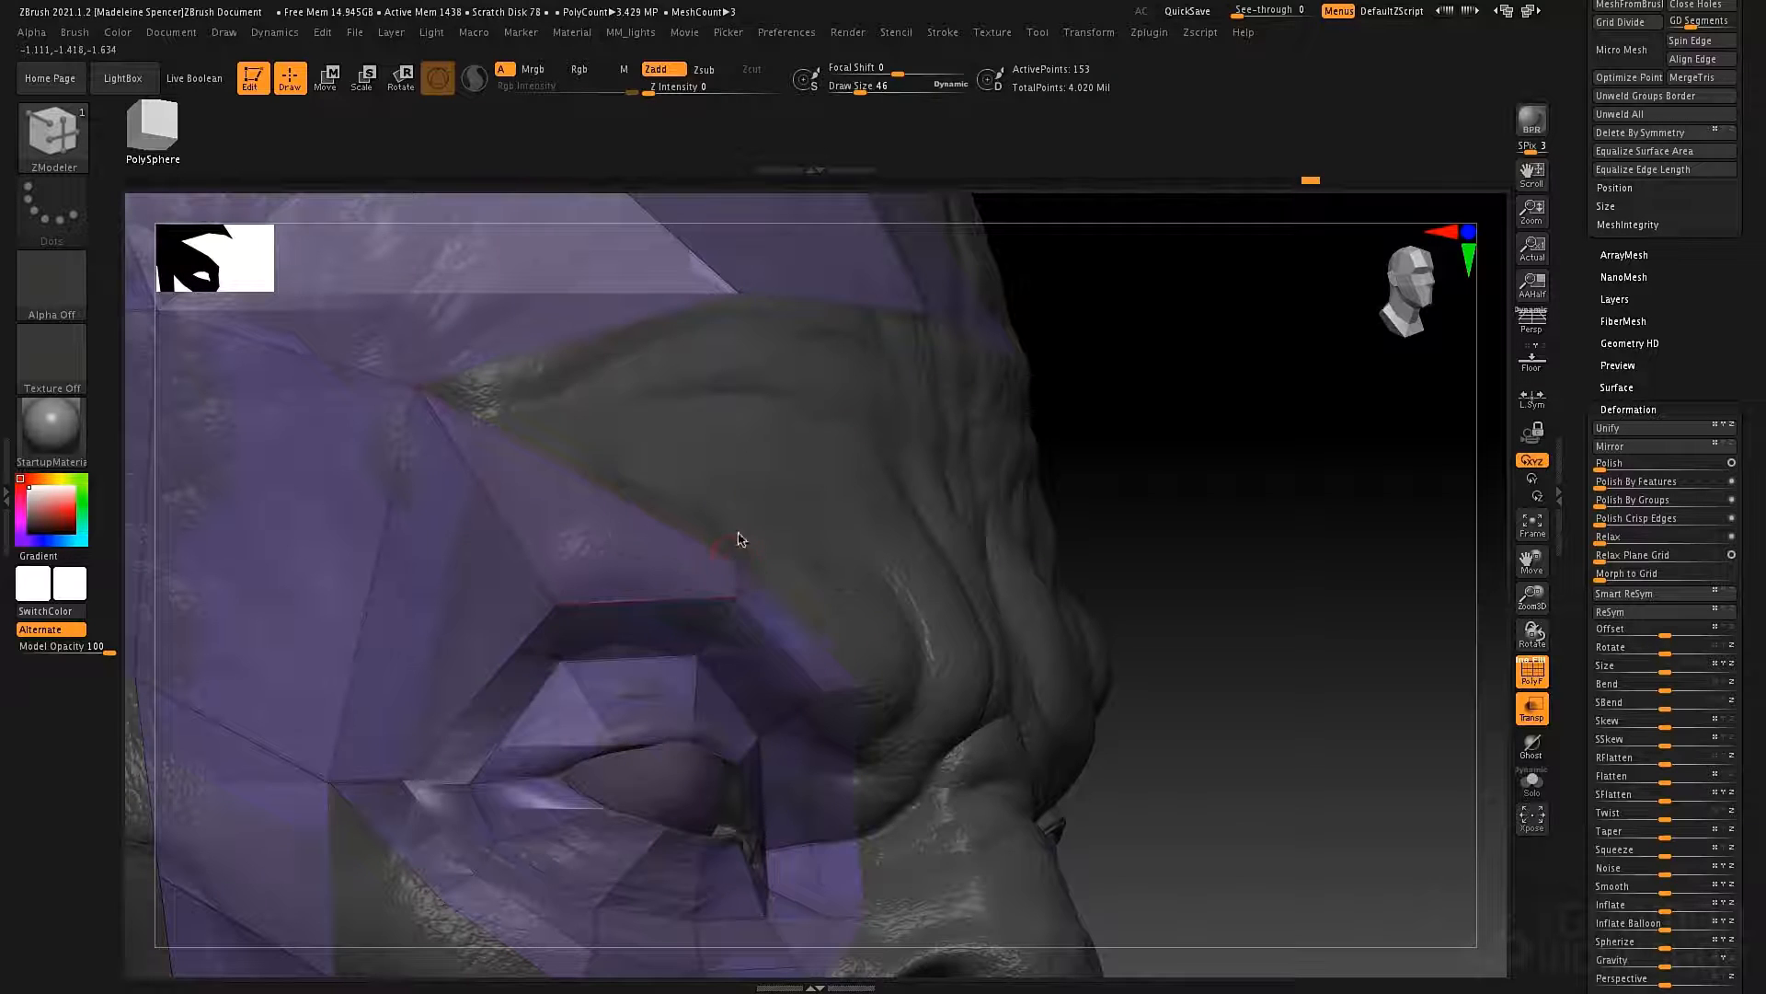
pyautogui.moveTo(737, 550); pyautogui.dragTo(737, 296)
# Move the ring's upper inner point up along the inner brow.
pyautogui.moveTo(867, 512); pyautogui.dragTo(789, 511, button='right')
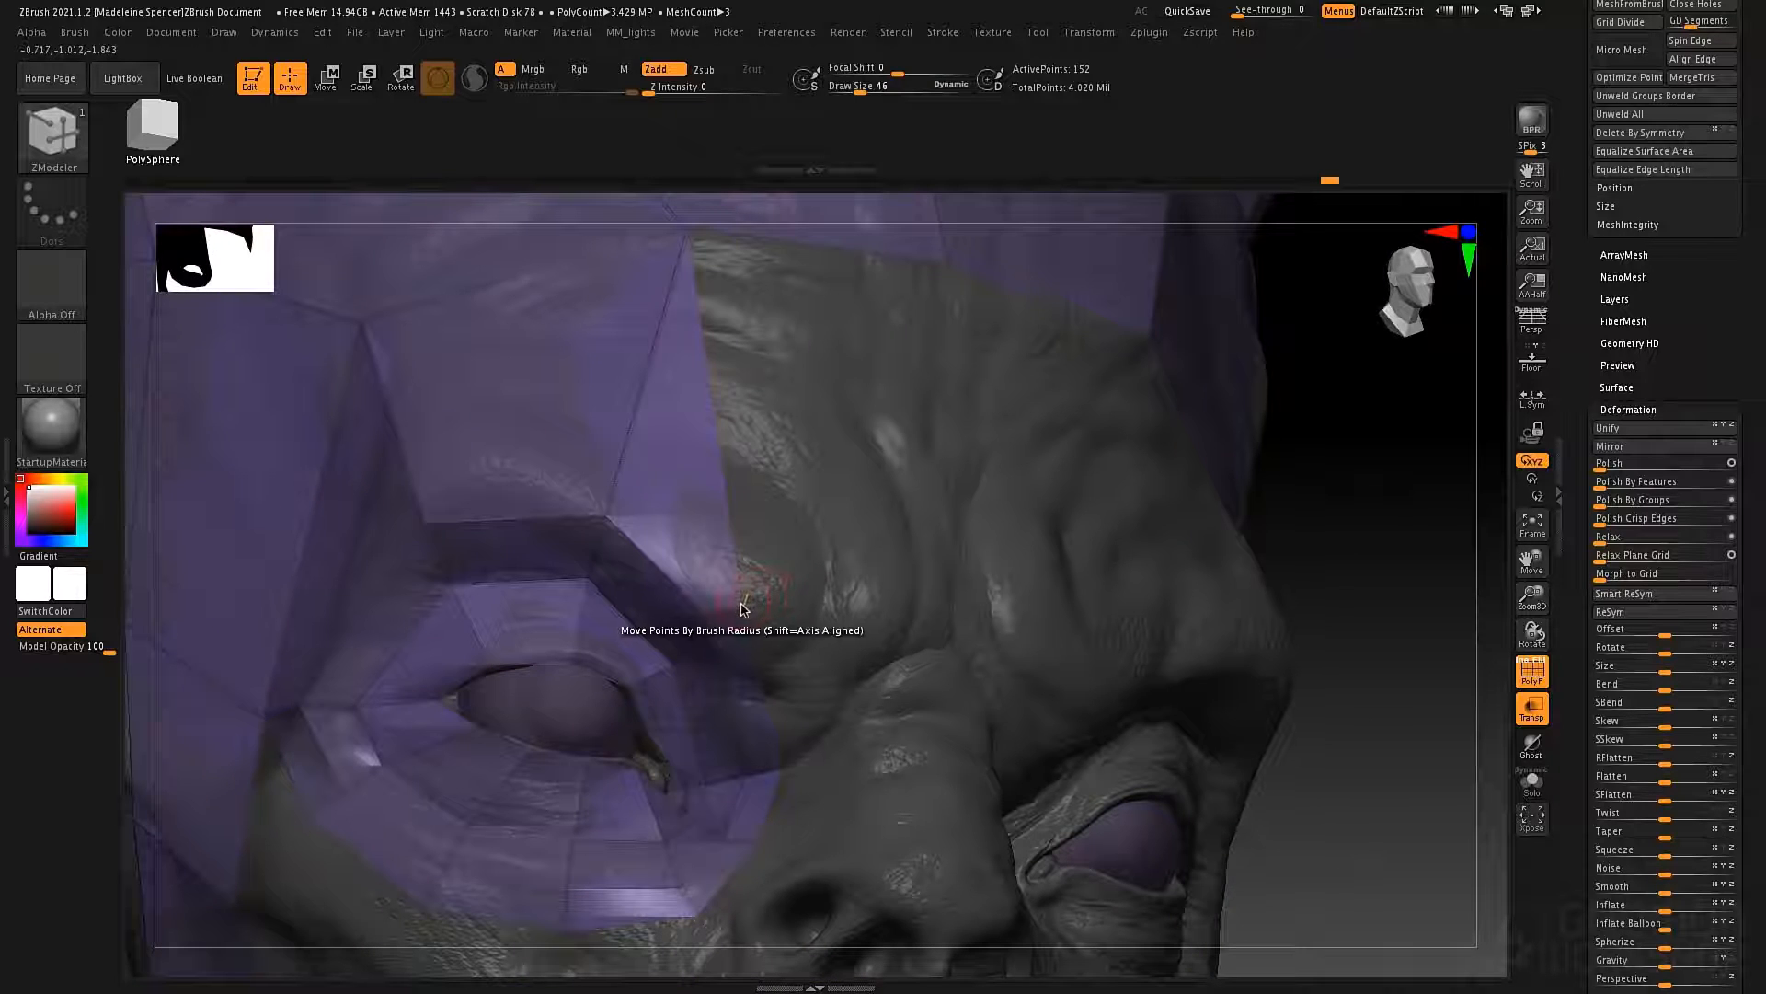
pyautogui.moveTo(760, 599); pyautogui.dragTo(801, 389)
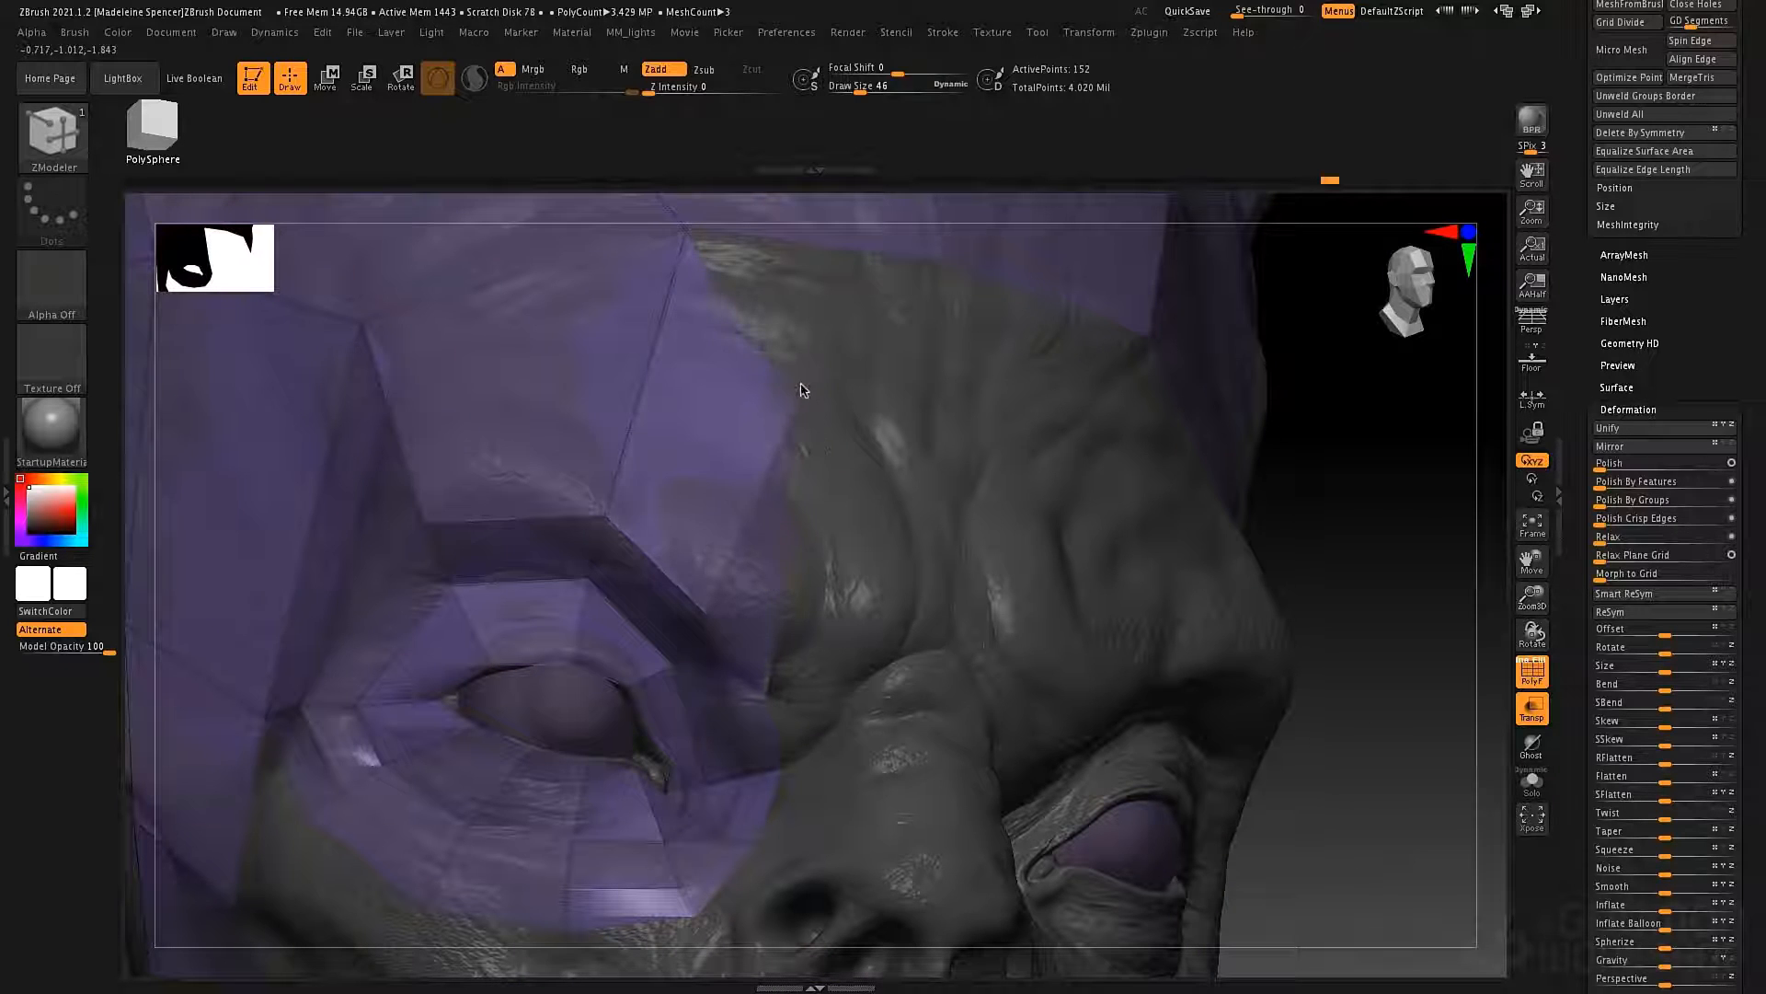
pyautogui.keyDown('alt'); pyautogui.moveTo(830, 519); pyautogui.dragTo(748, 420, button='right'); pyautogui.keyUp('alt')
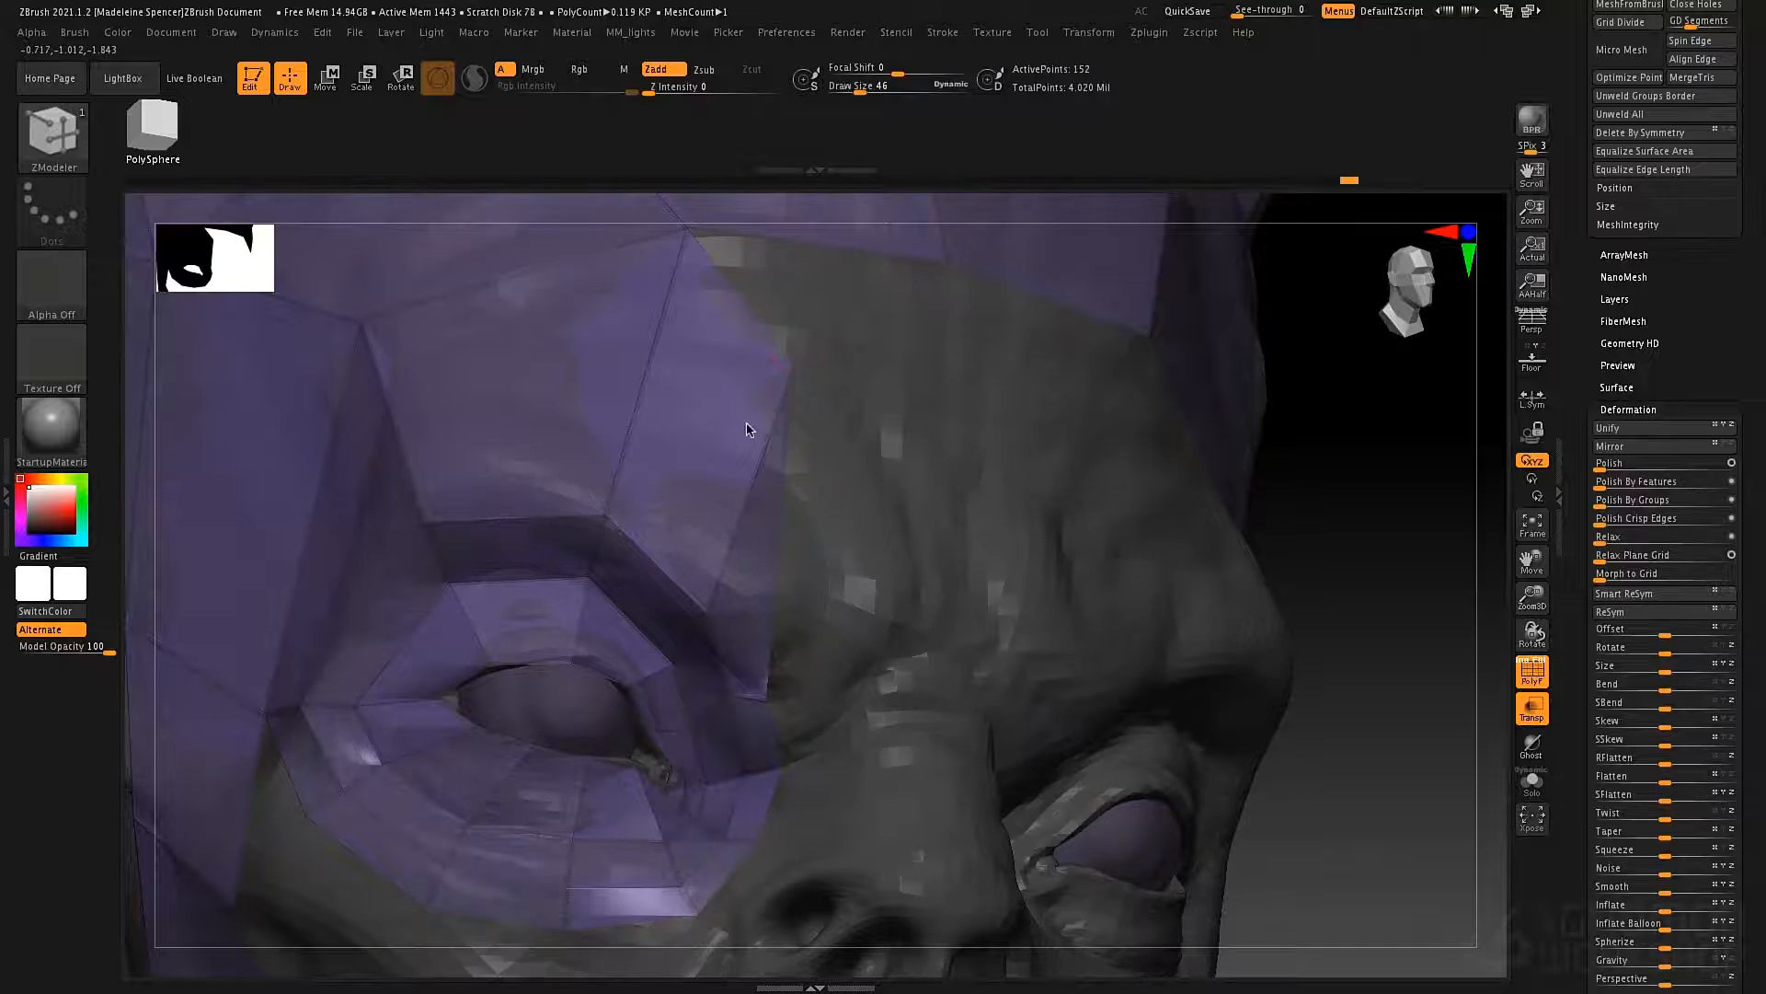
# Extrude single edges from the ring's inner side across the nose bridge and join the new polygons below the eye corner.
pyautogui.moveTo(710, 581); pyautogui.dragTo(747, 555)
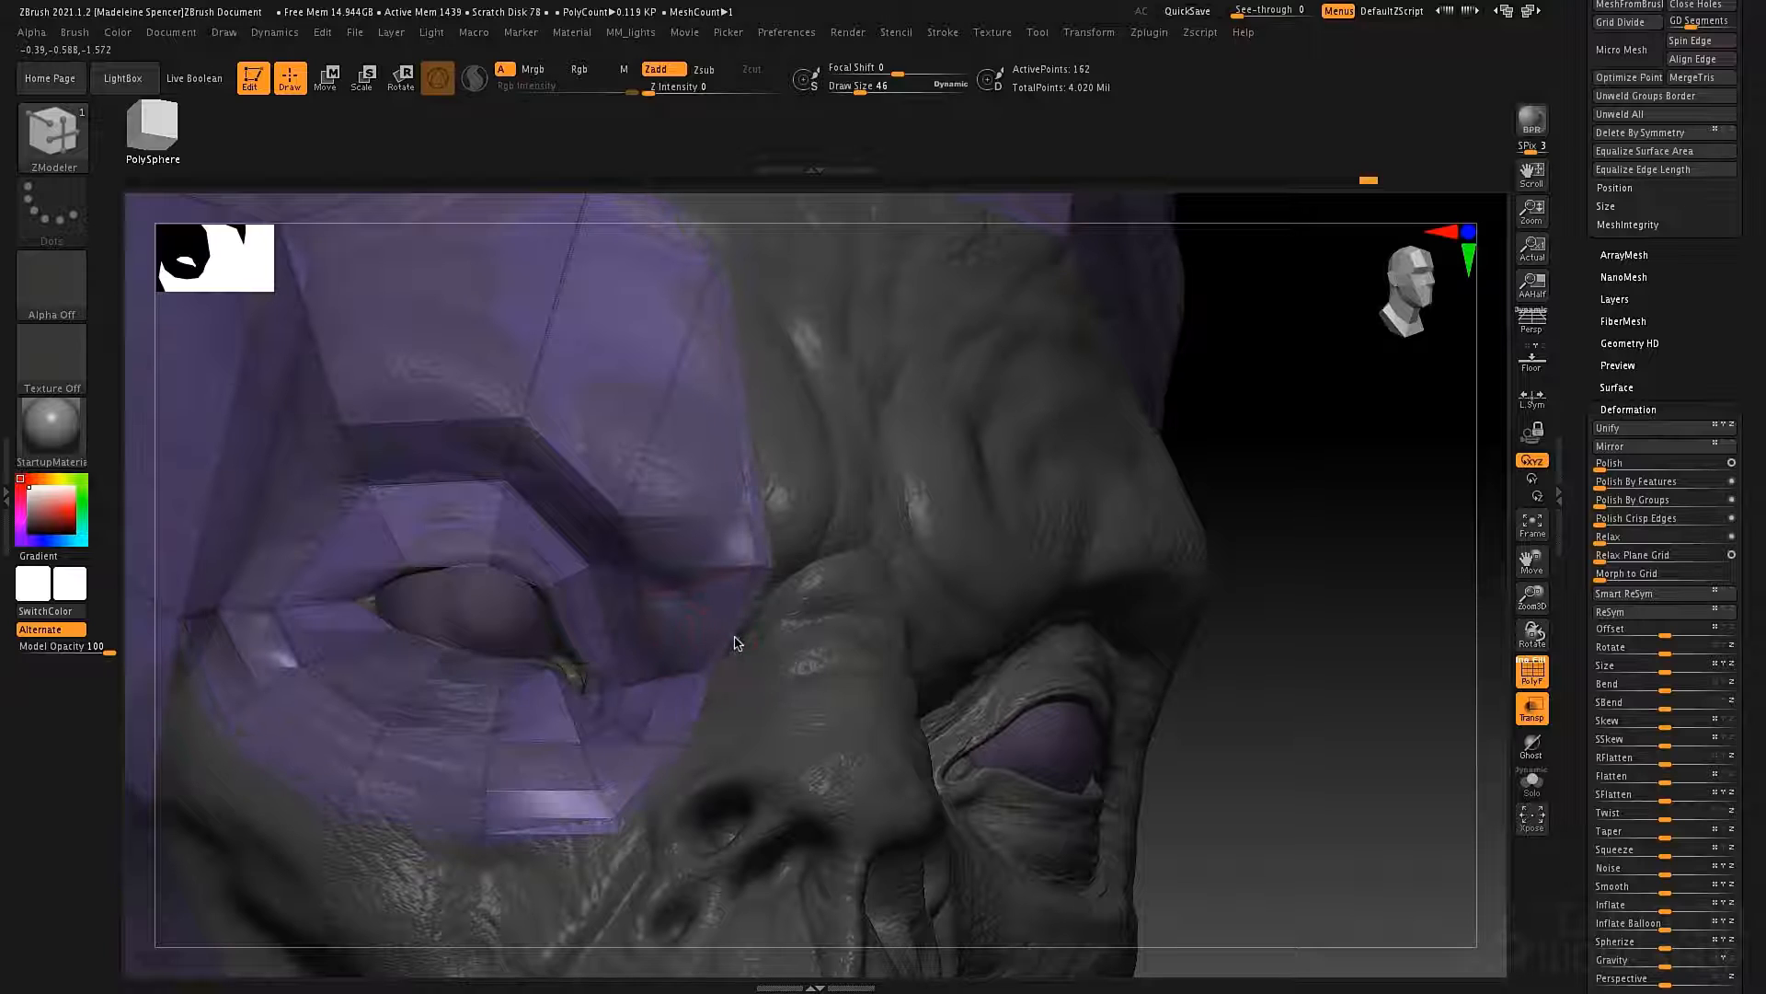
pyautogui.hotkey('ctrl', 'z')
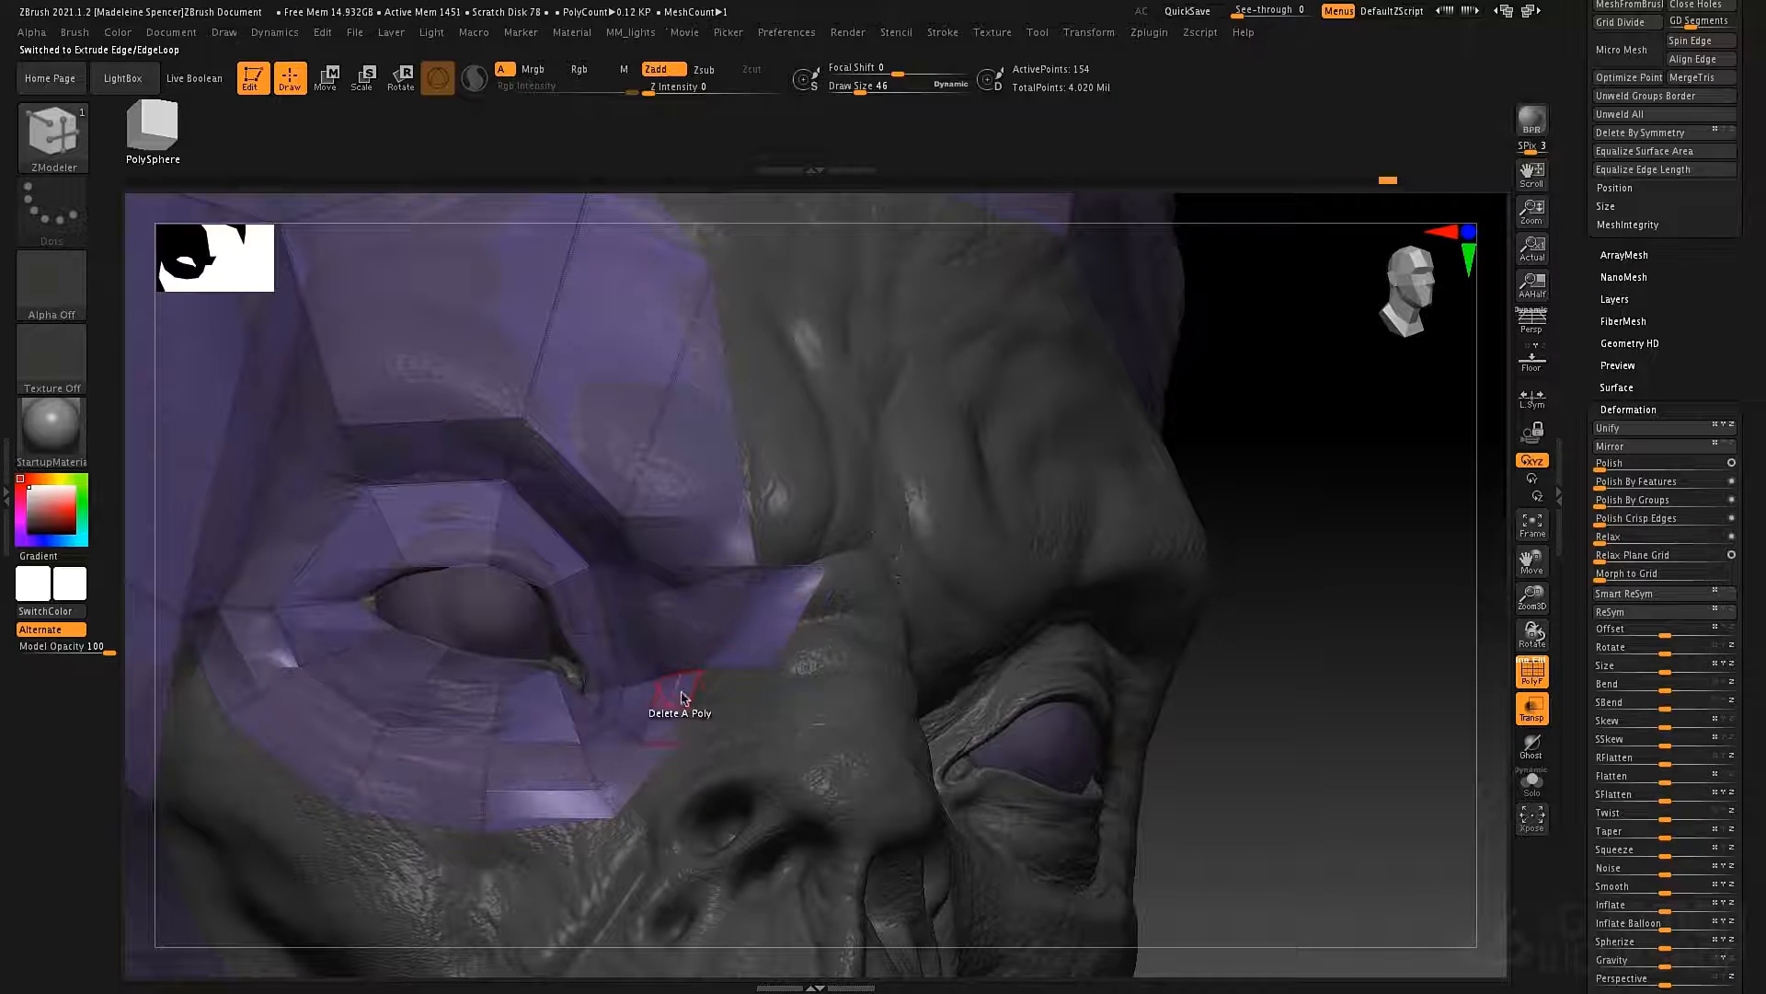
pyautogui.keyDown('ctrl'); pyautogui.moveTo(868, 660); pyautogui.dragTo(760, 671, button='right'); pyautogui.keyUp('ctrl')
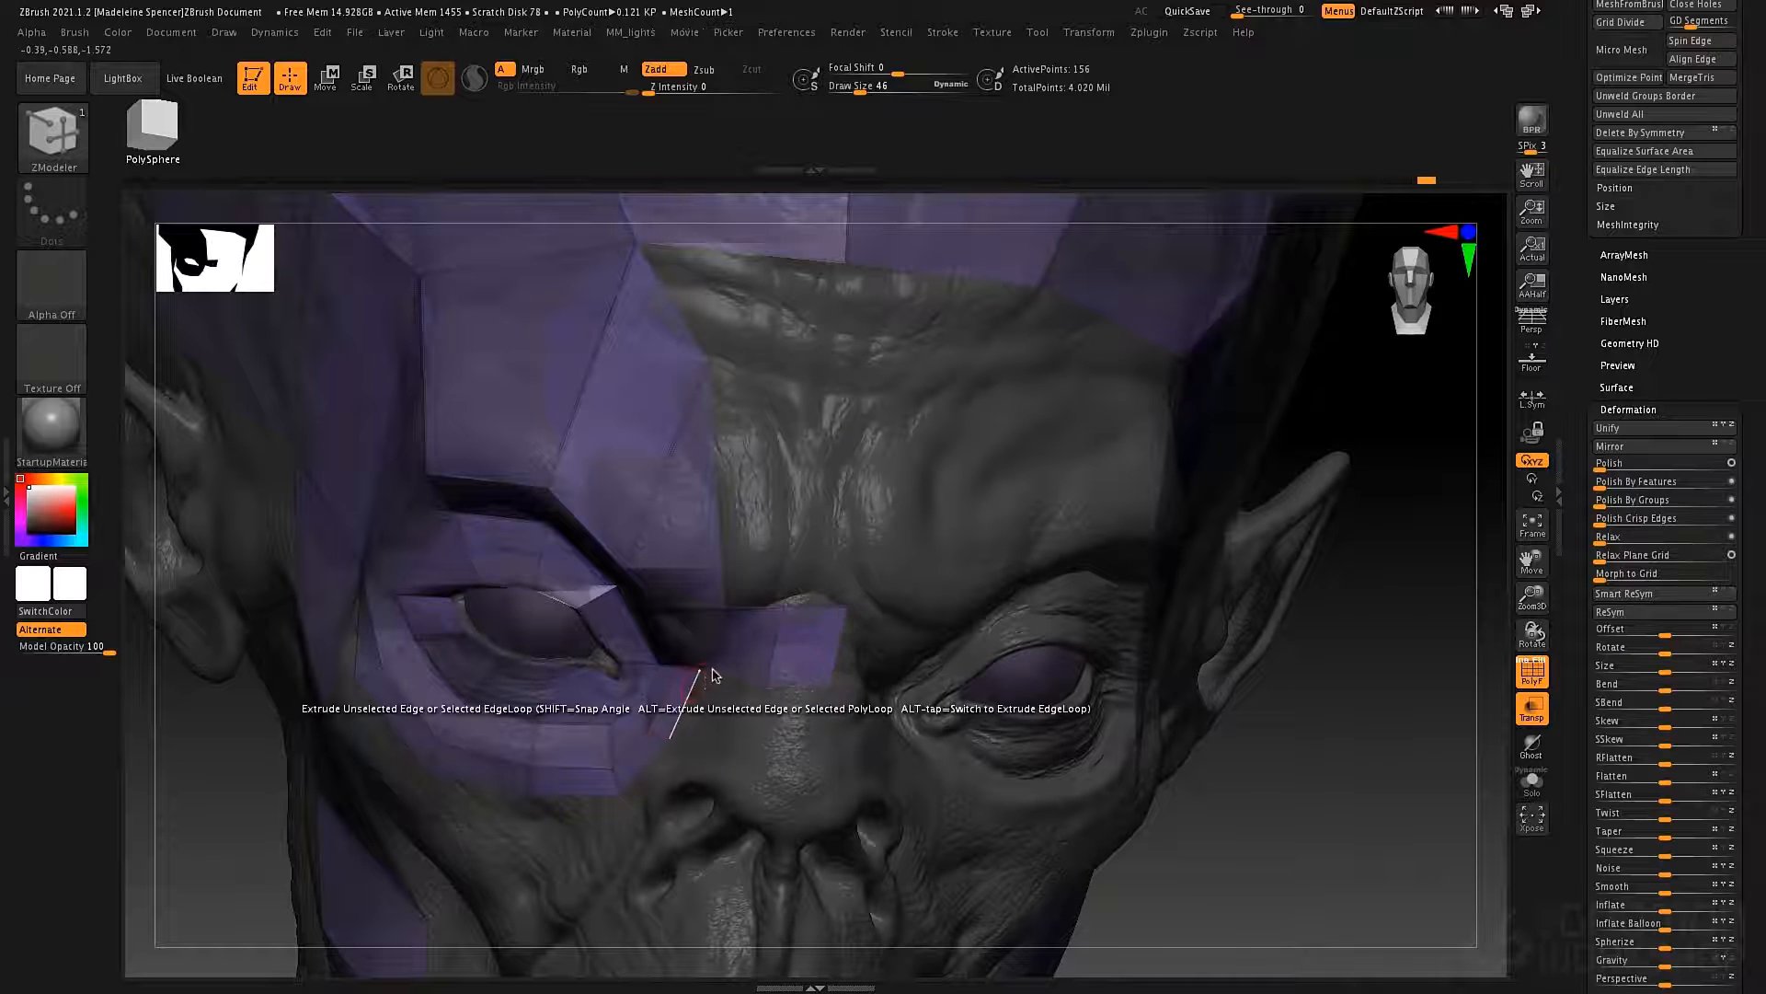
pyautogui.moveTo(699, 704); pyautogui.dragTo(696, 706, button='right')
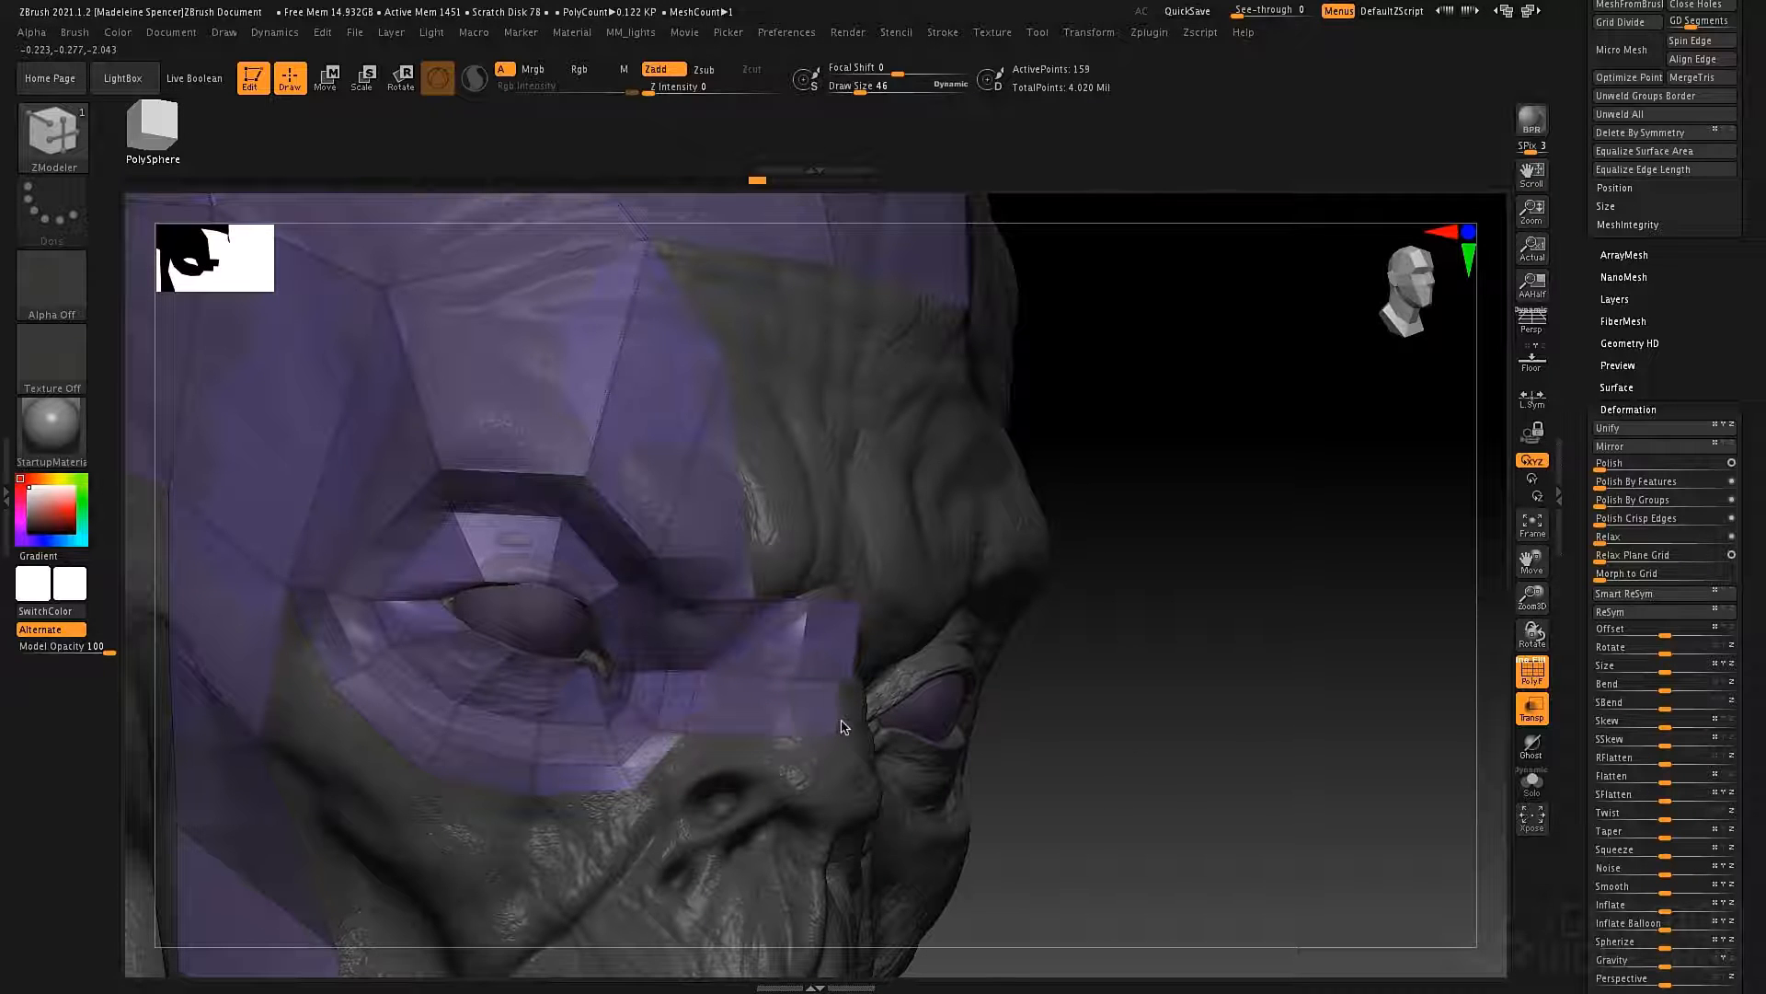
pyautogui.moveTo(841, 727); pyautogui.dragTo(854, 725)
pyautogui.moveTo(711, 754); pyautogui.dragTo(692, 762, button='right')
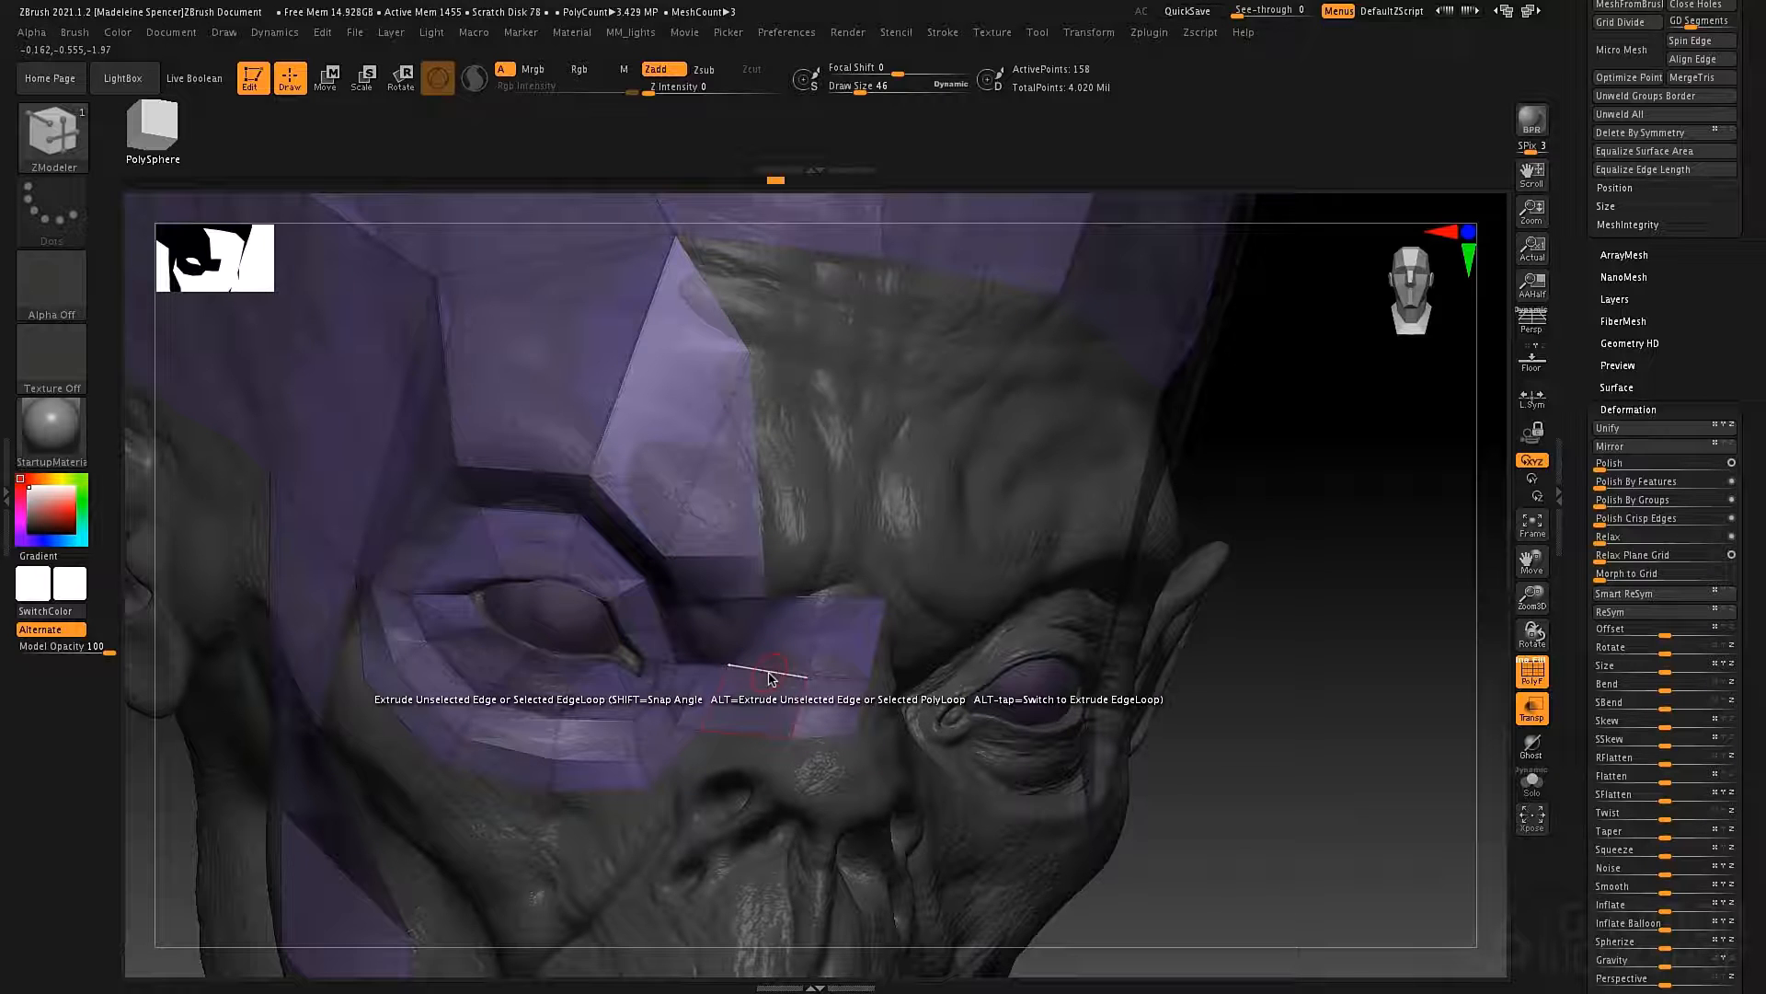
# Set the edge action to Insert and add an edge loop to the polygons on the nose bridge.
pyautogui.press('space')
pyautogui.click(735, 469)
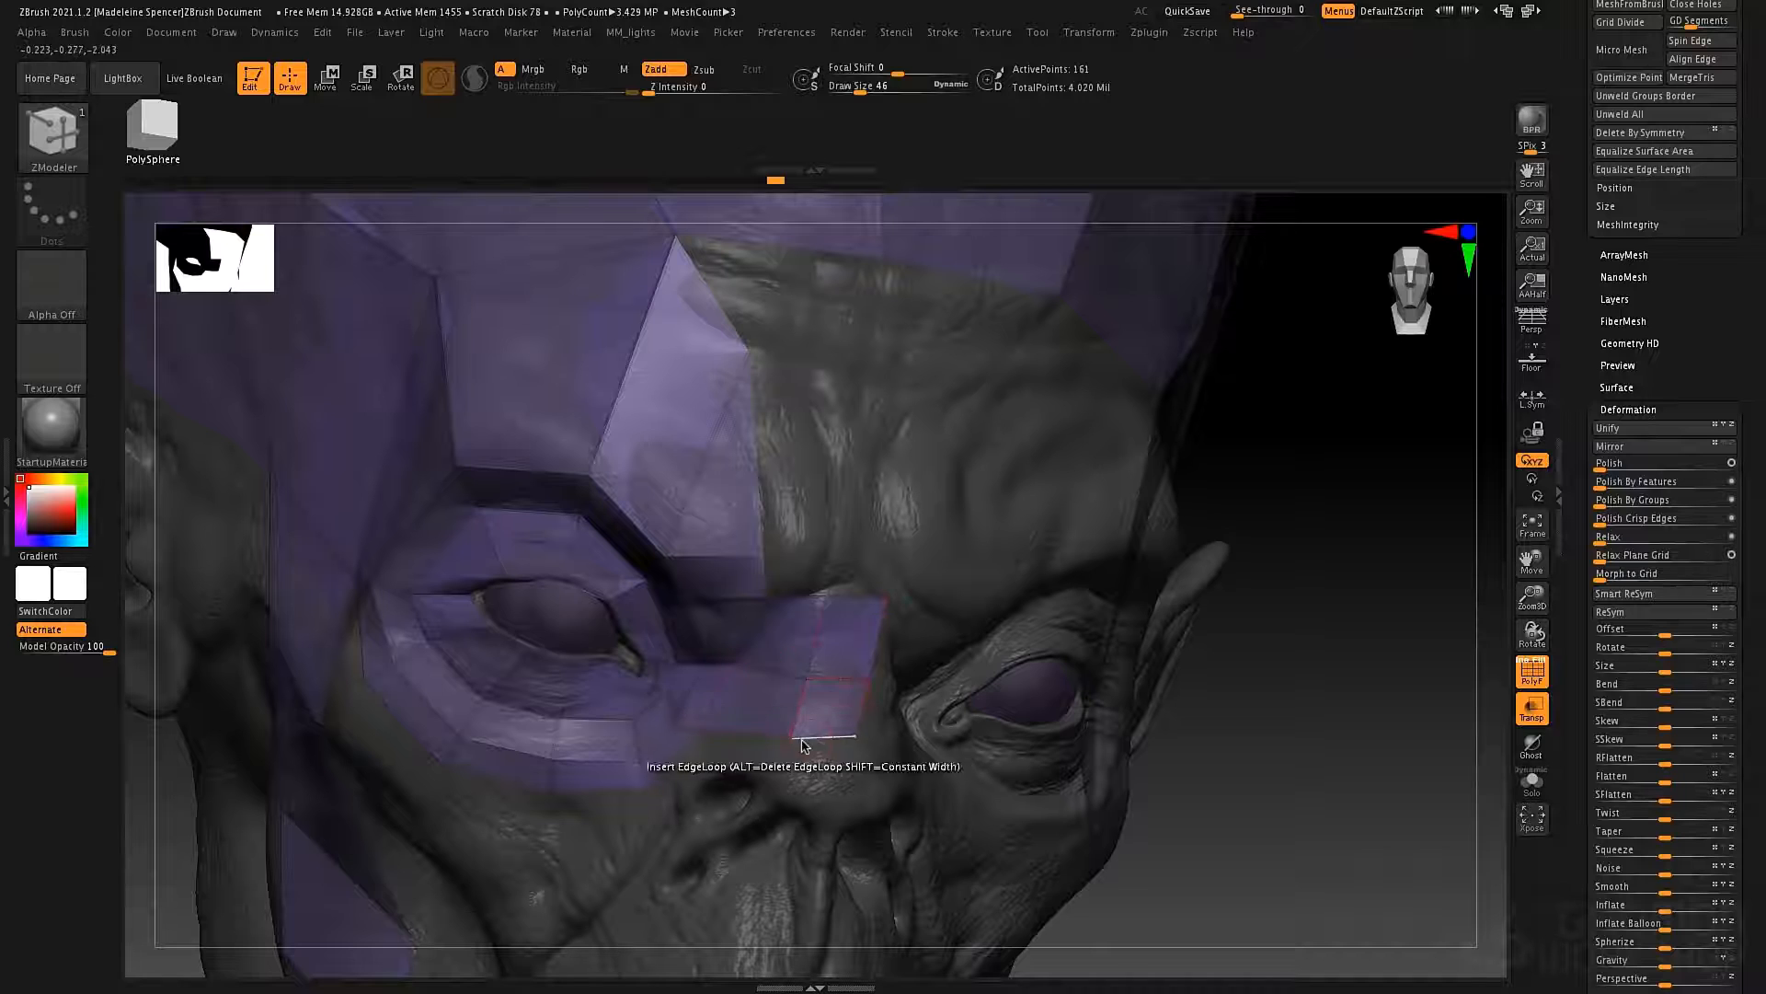
pyautogui.keyDown('alt'); pyautogui.moveTo(906, 508); pyautogui.dragTo(818, 523, button='right'); pyautogui.keyUp('alt')
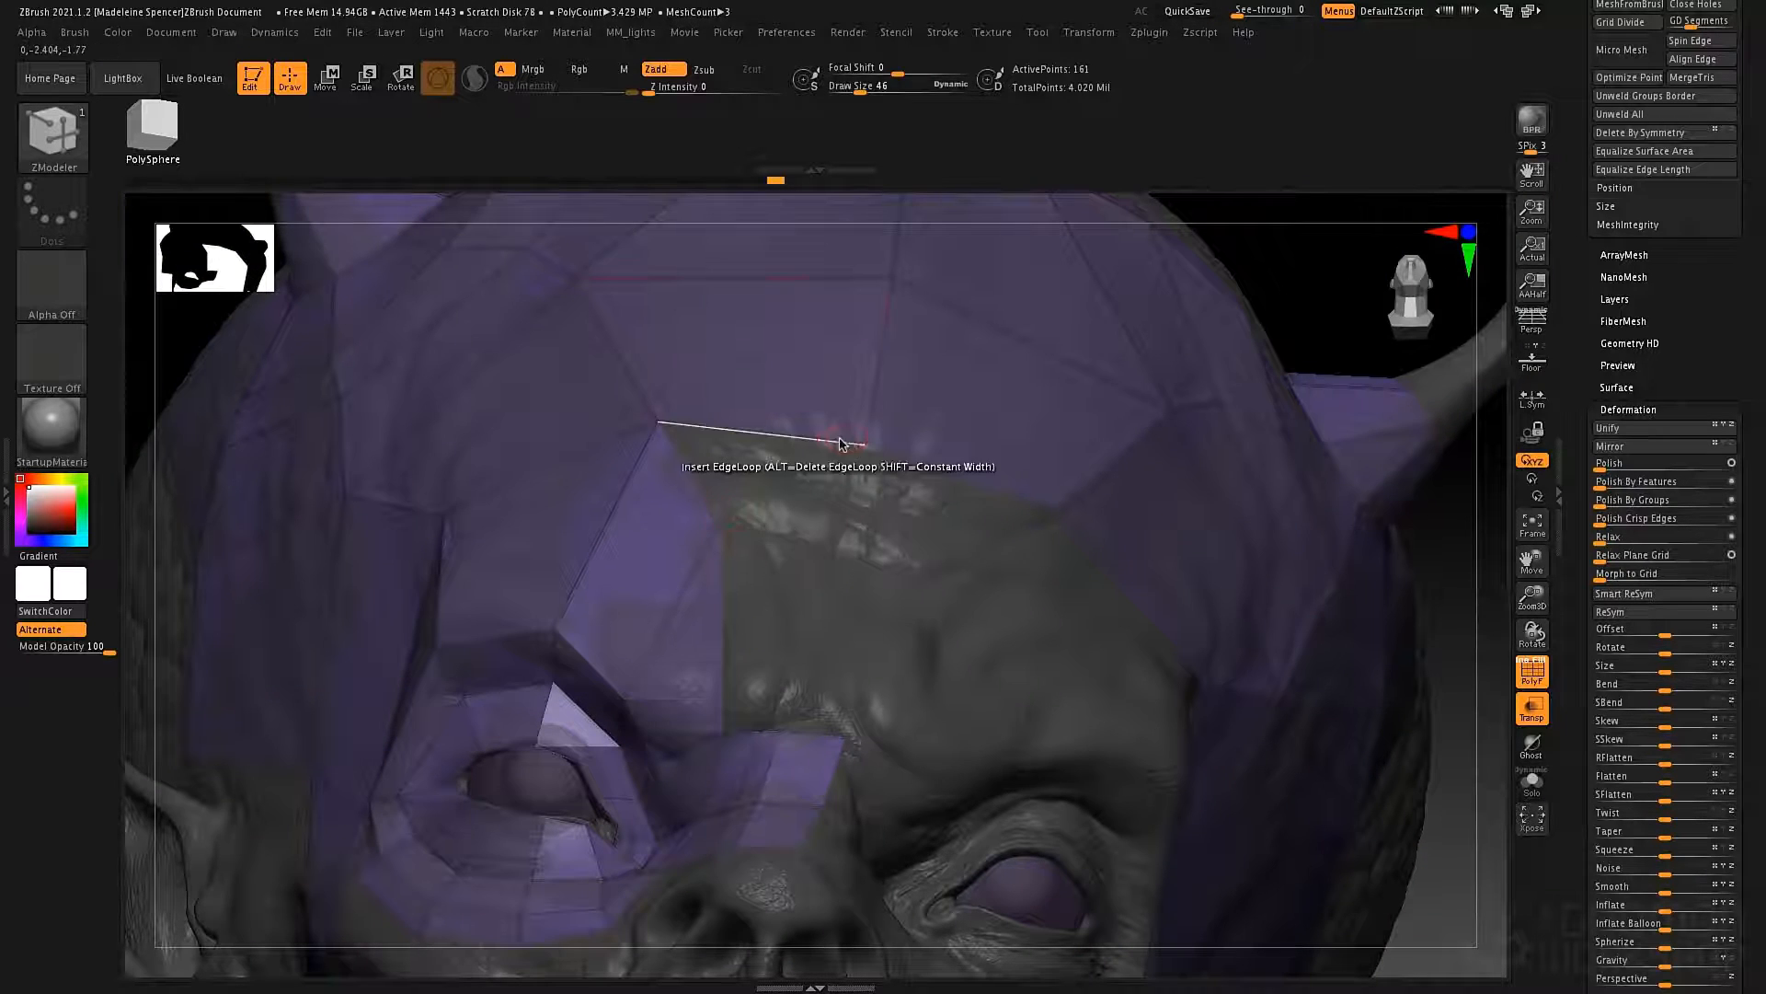
pyautogui.moveTo(717, 603); pyautogui.dragTo(611, 620, button='right')
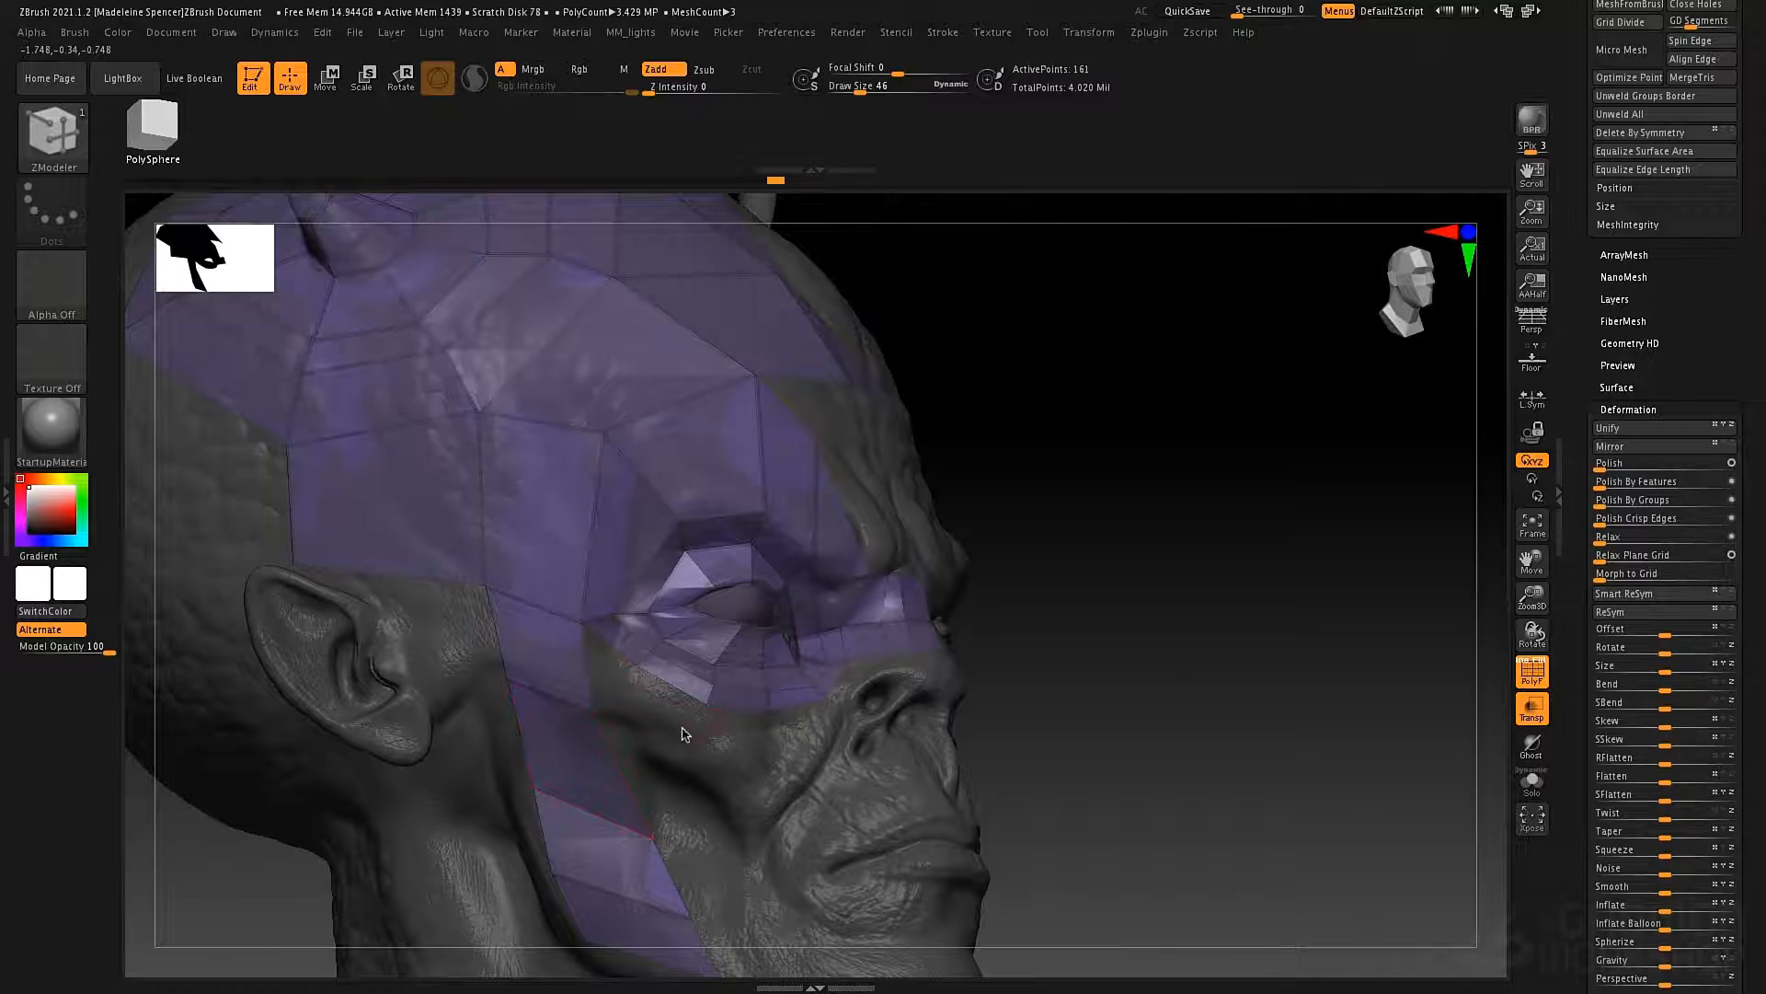
pyautogui.moveTo(683, 734); pyautogui.dragTo(656, 686, button='right')
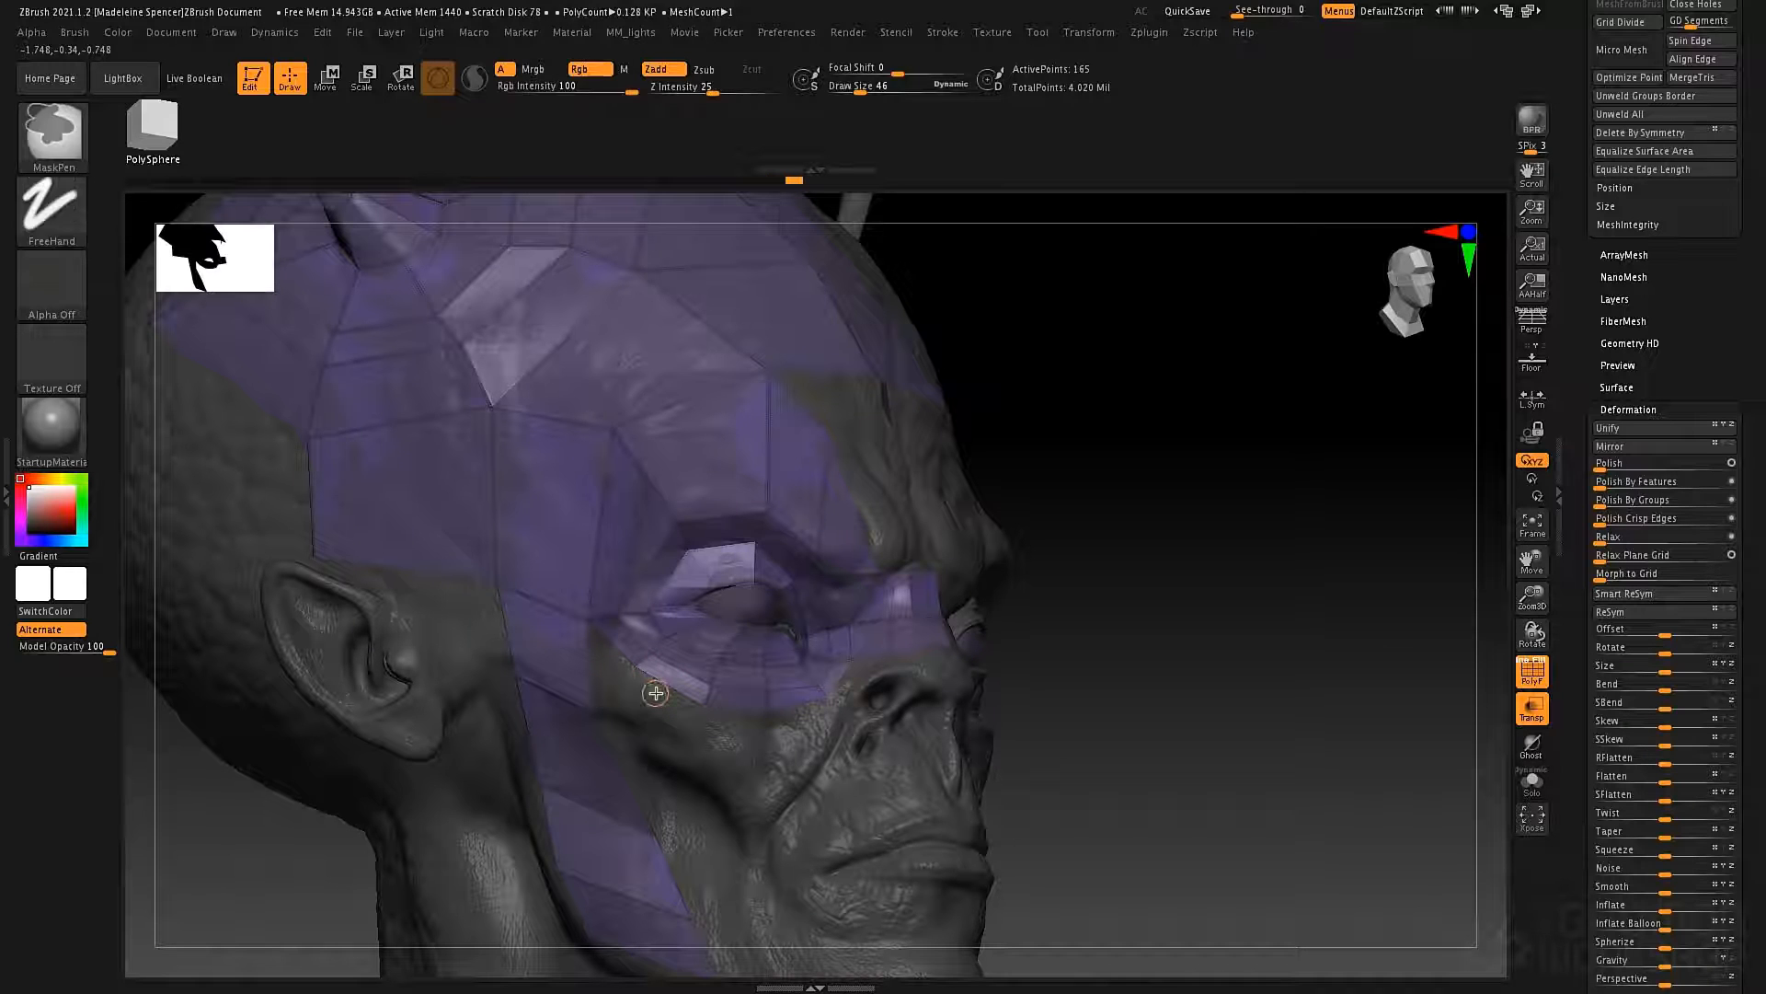
# Set the edge action to Extrude, pull the eye ring's lower outer edge down onto the cheekbone and join it to the temple polygons.
pyautogui.press('space')
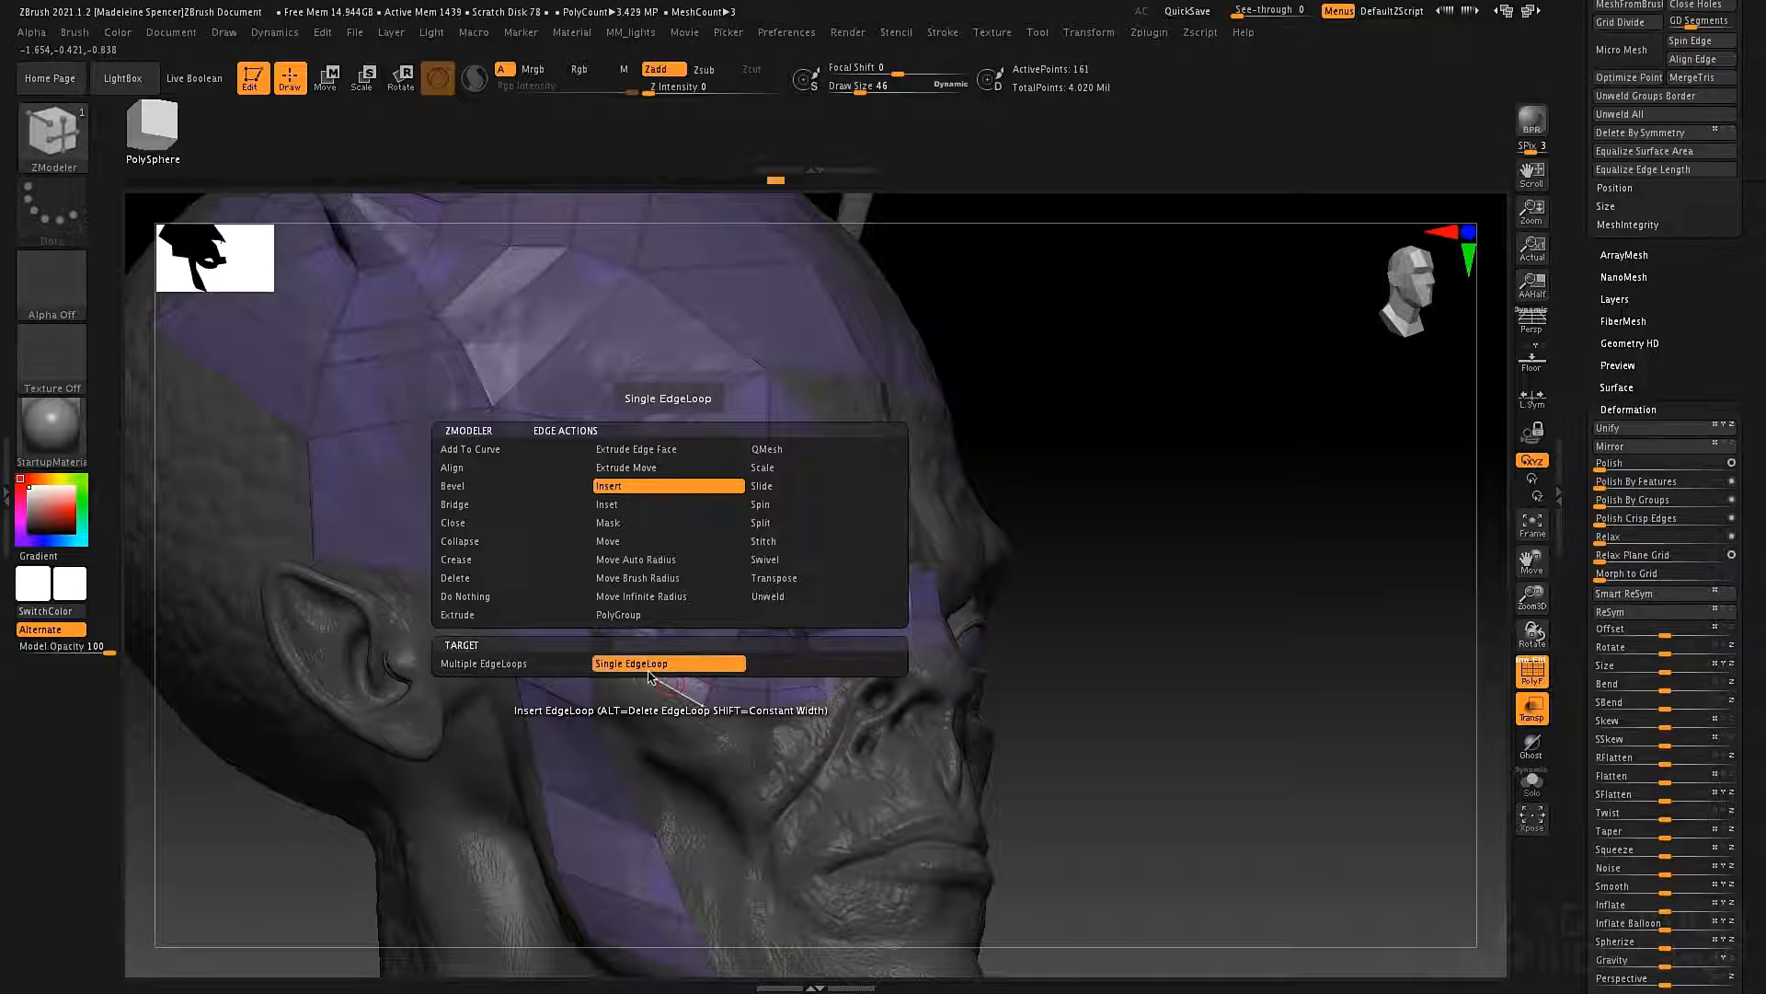
pyautogui.click(505, 617)
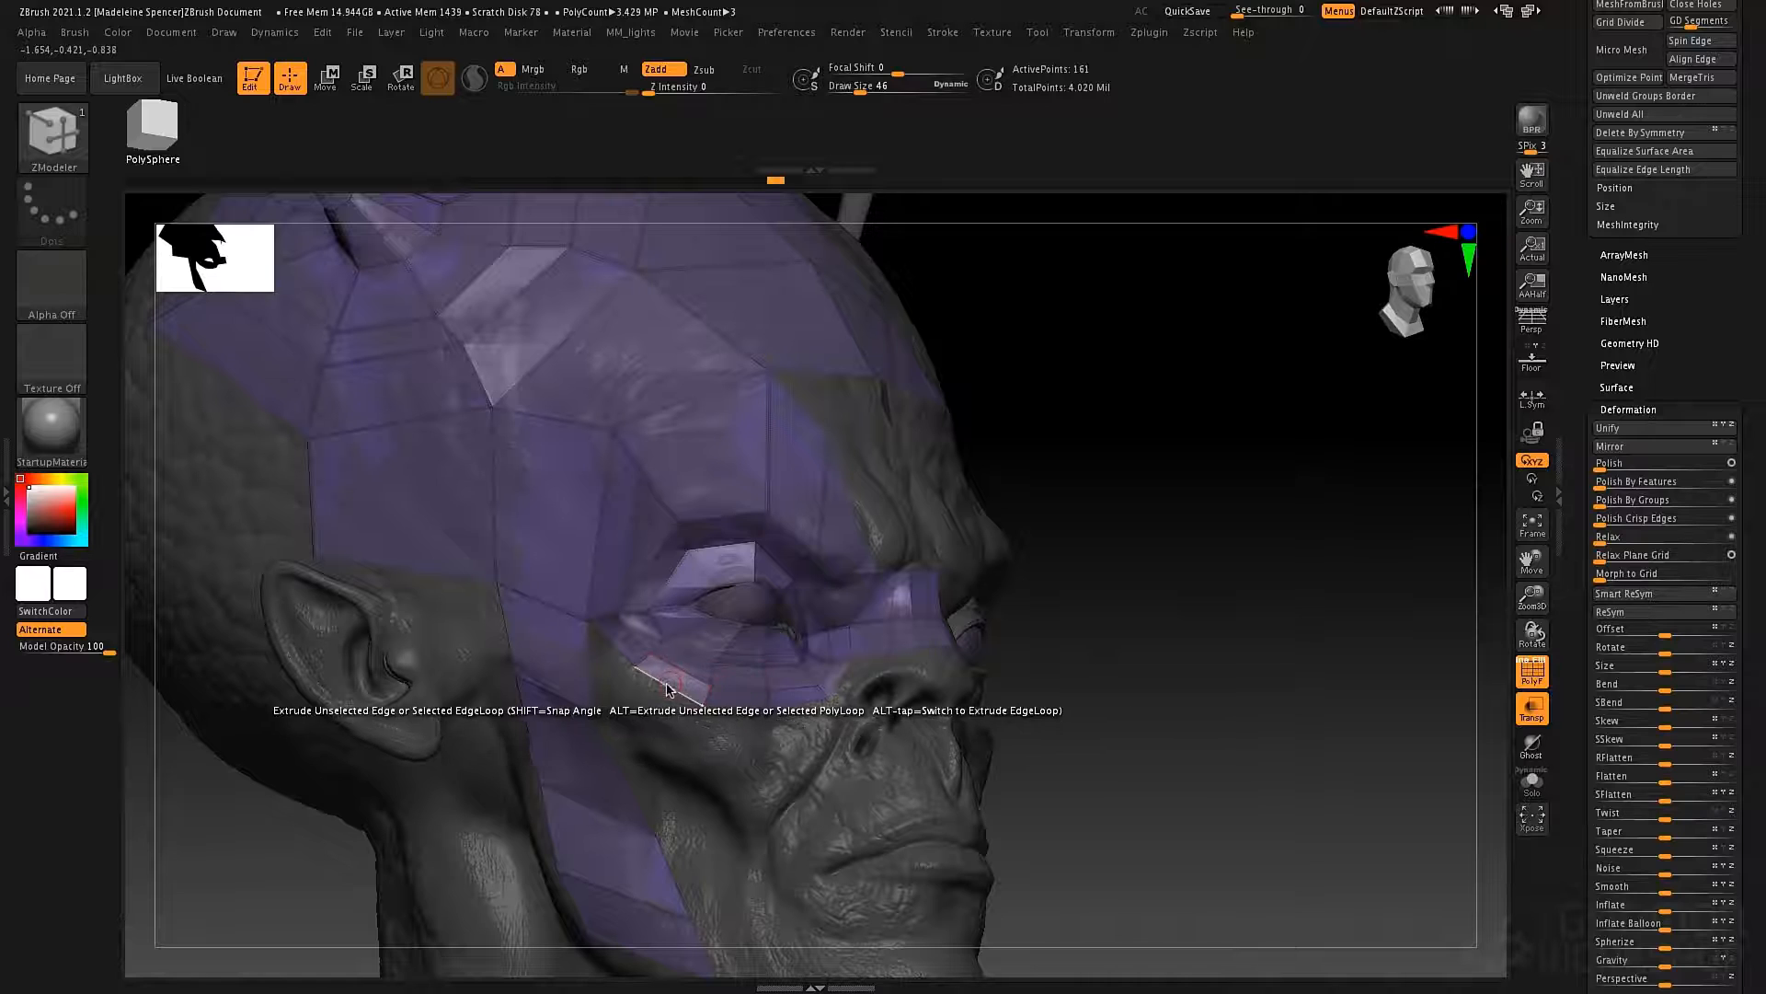
pyautogui.moveTo(668, 688); pyautogui.dragTo(662, 707)
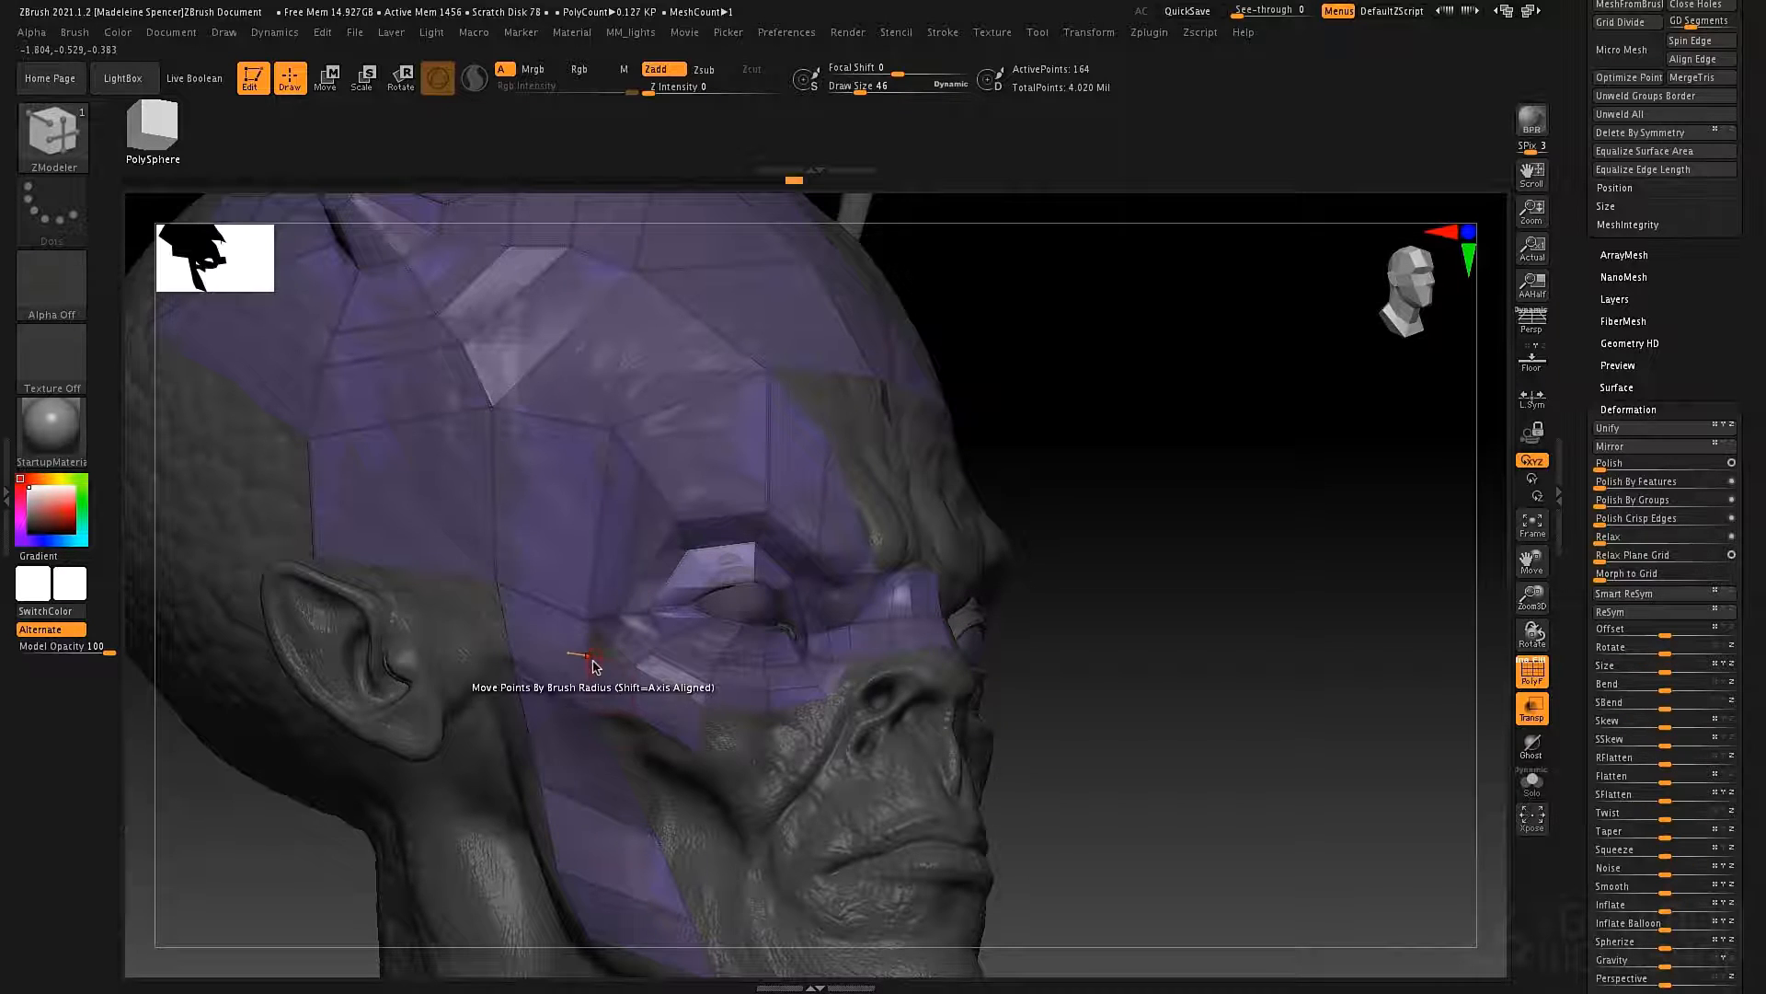
pyautogui.moveTo(596, 639); pyautogui.dragTo(543, 695, button='right')
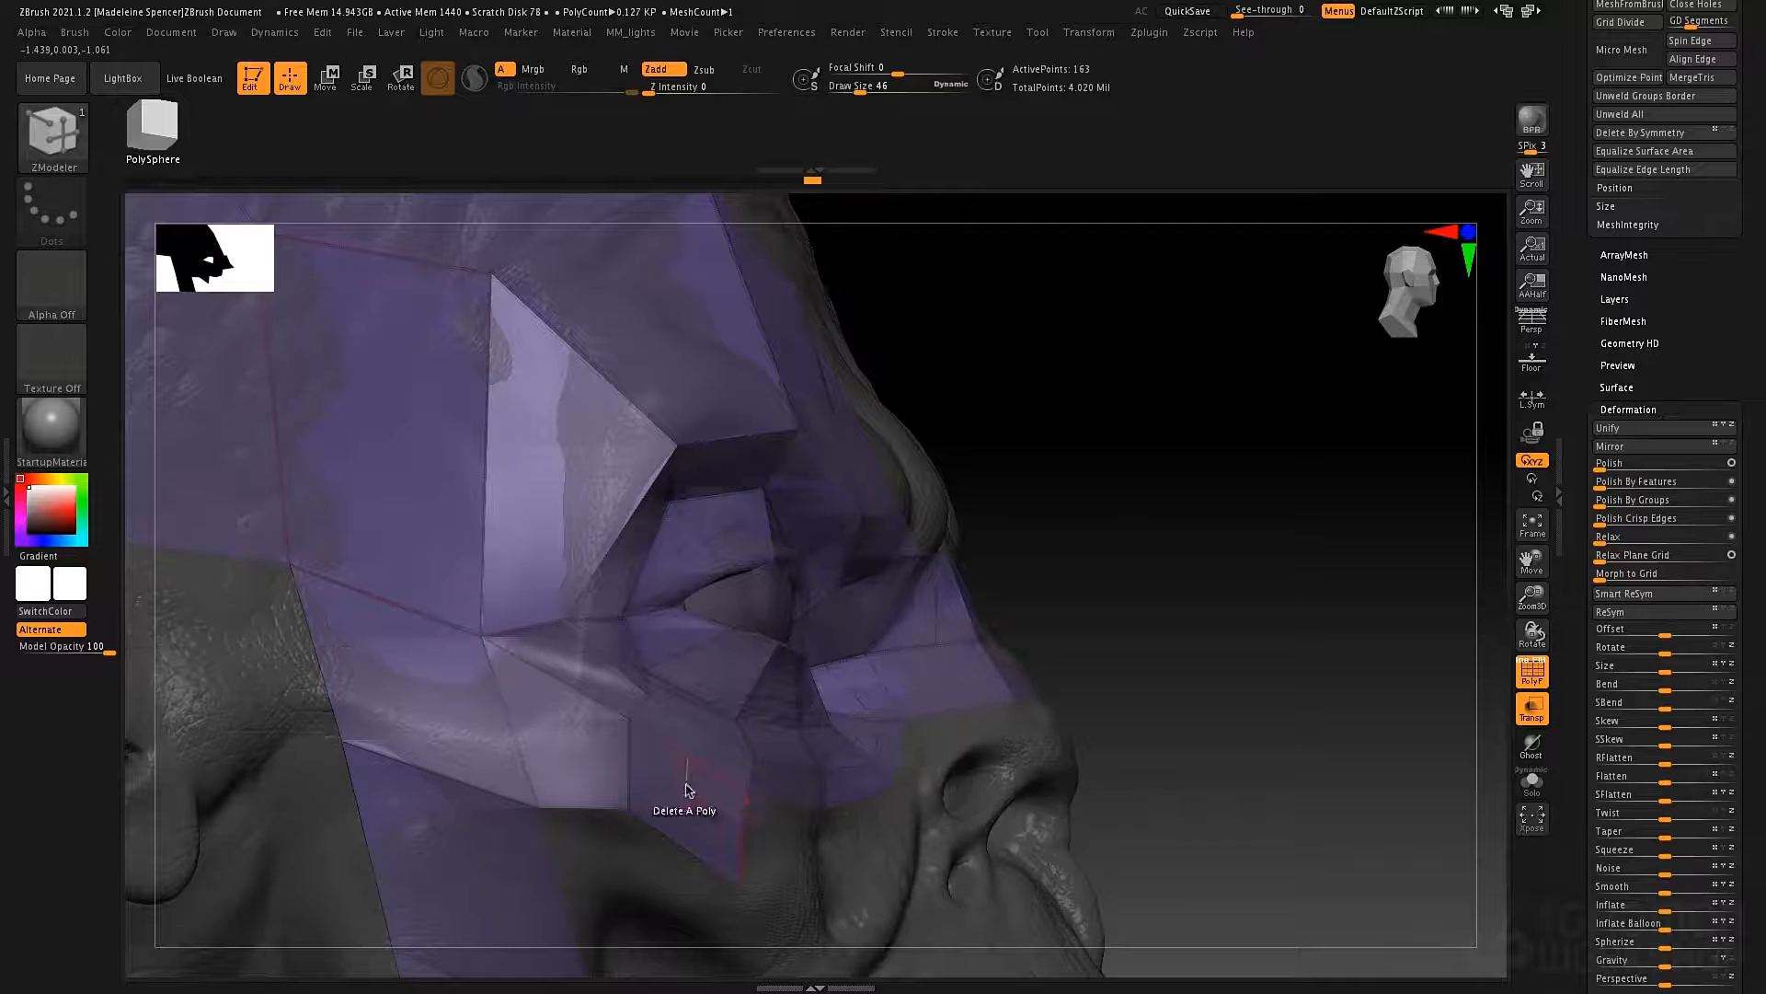
pyautogui.moveTo(671, 809)
pyautogui.keyDown('ctrl'); pyautogui.mouseDown(button='right')
pyautogui.moveTo(643, 789)
pyautogui.moveTo(607, 808)
pyautogui.mouseUp(button='right'); pyautogui.keyUp('ctrl')
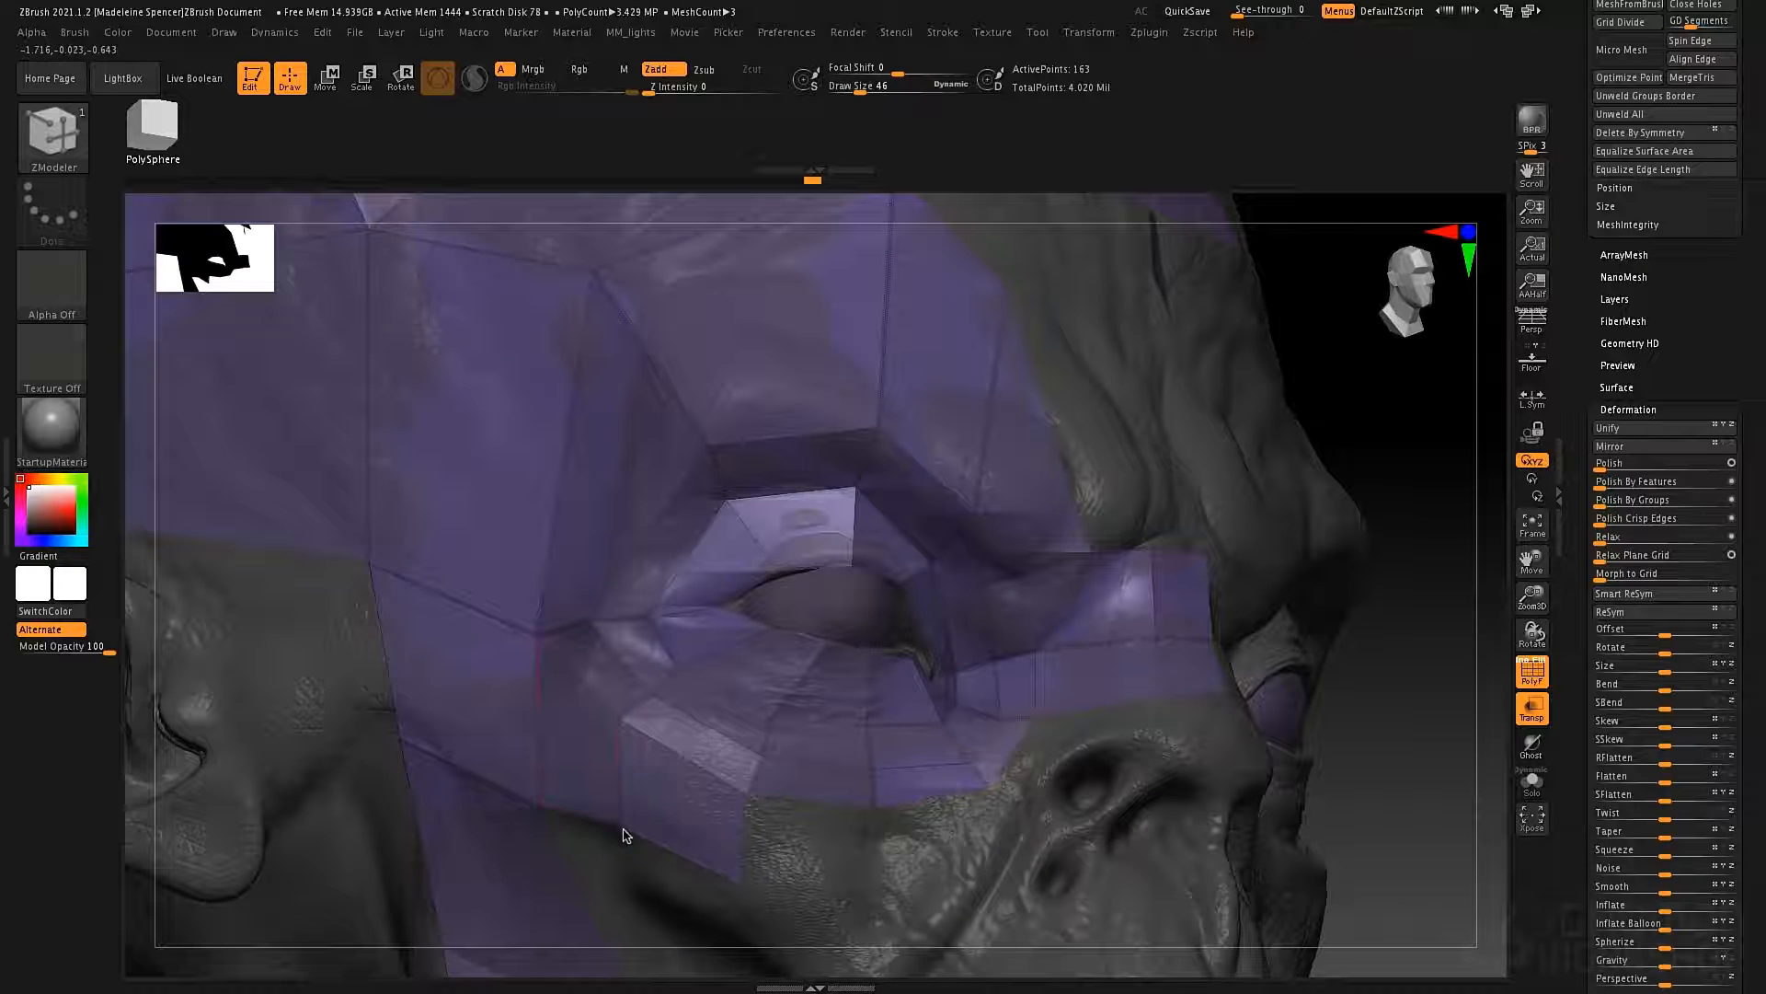
pyautogui.moveTo(777, 714)
pyautogui.mouseDown(button='right')
pyautogui.moveTo(1003, 623)
pyautogui.moveTo(809, 659)
pyautogui.moveTo(864, 651)
pyautogui.mouseUp(button='right')
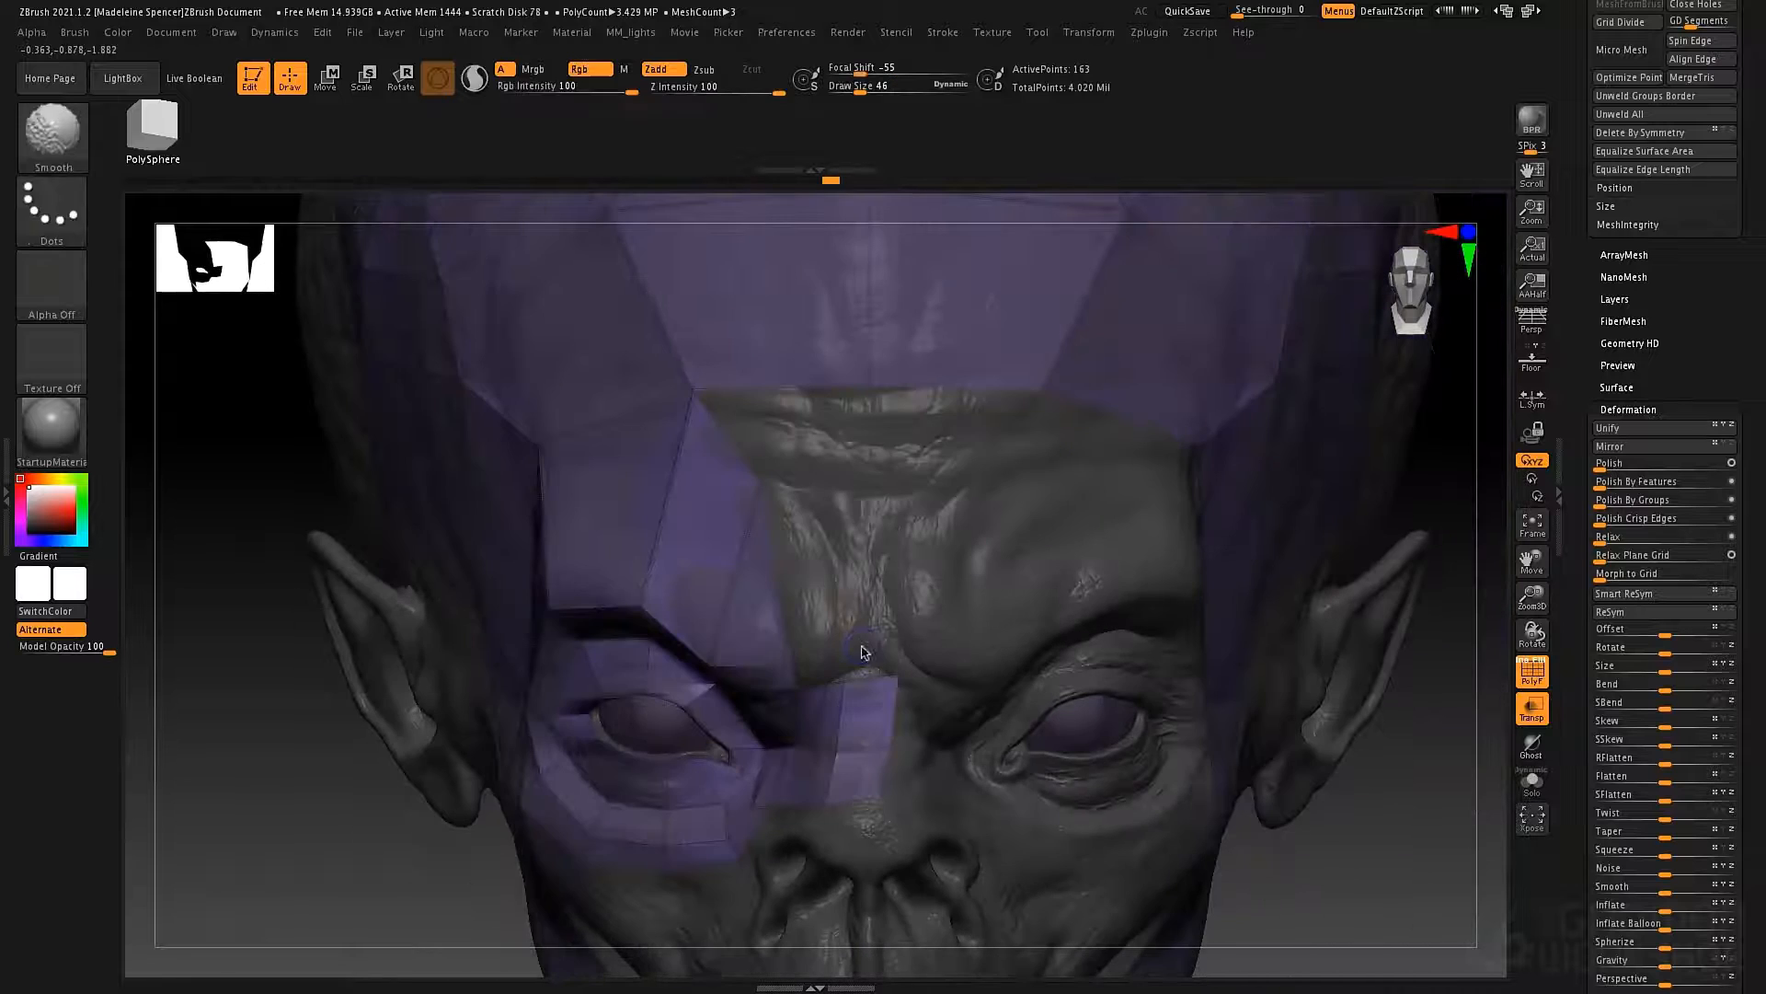
# Set the edge action to Move and raise the lower edge of the polygon above the eye higher onto the brow.
pyautogui.moveTo(667, 511); pyautogui.dragTo(718, 552, button='right')
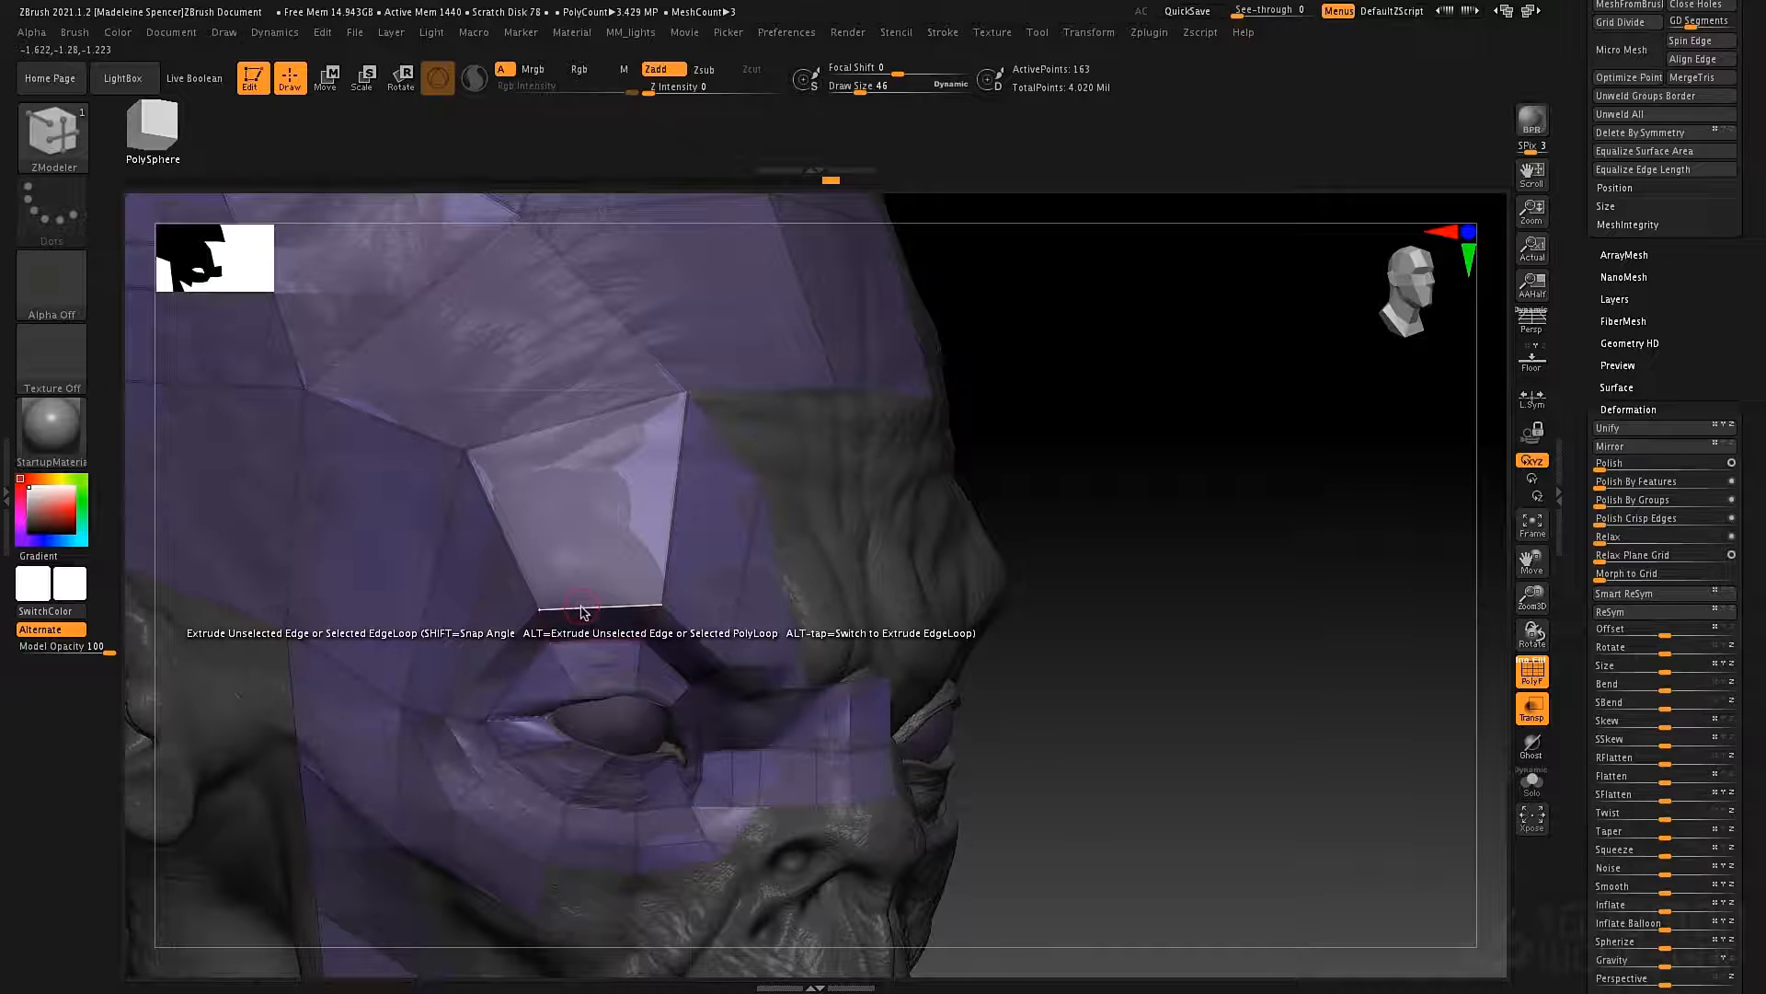
pyautogui.press('space')
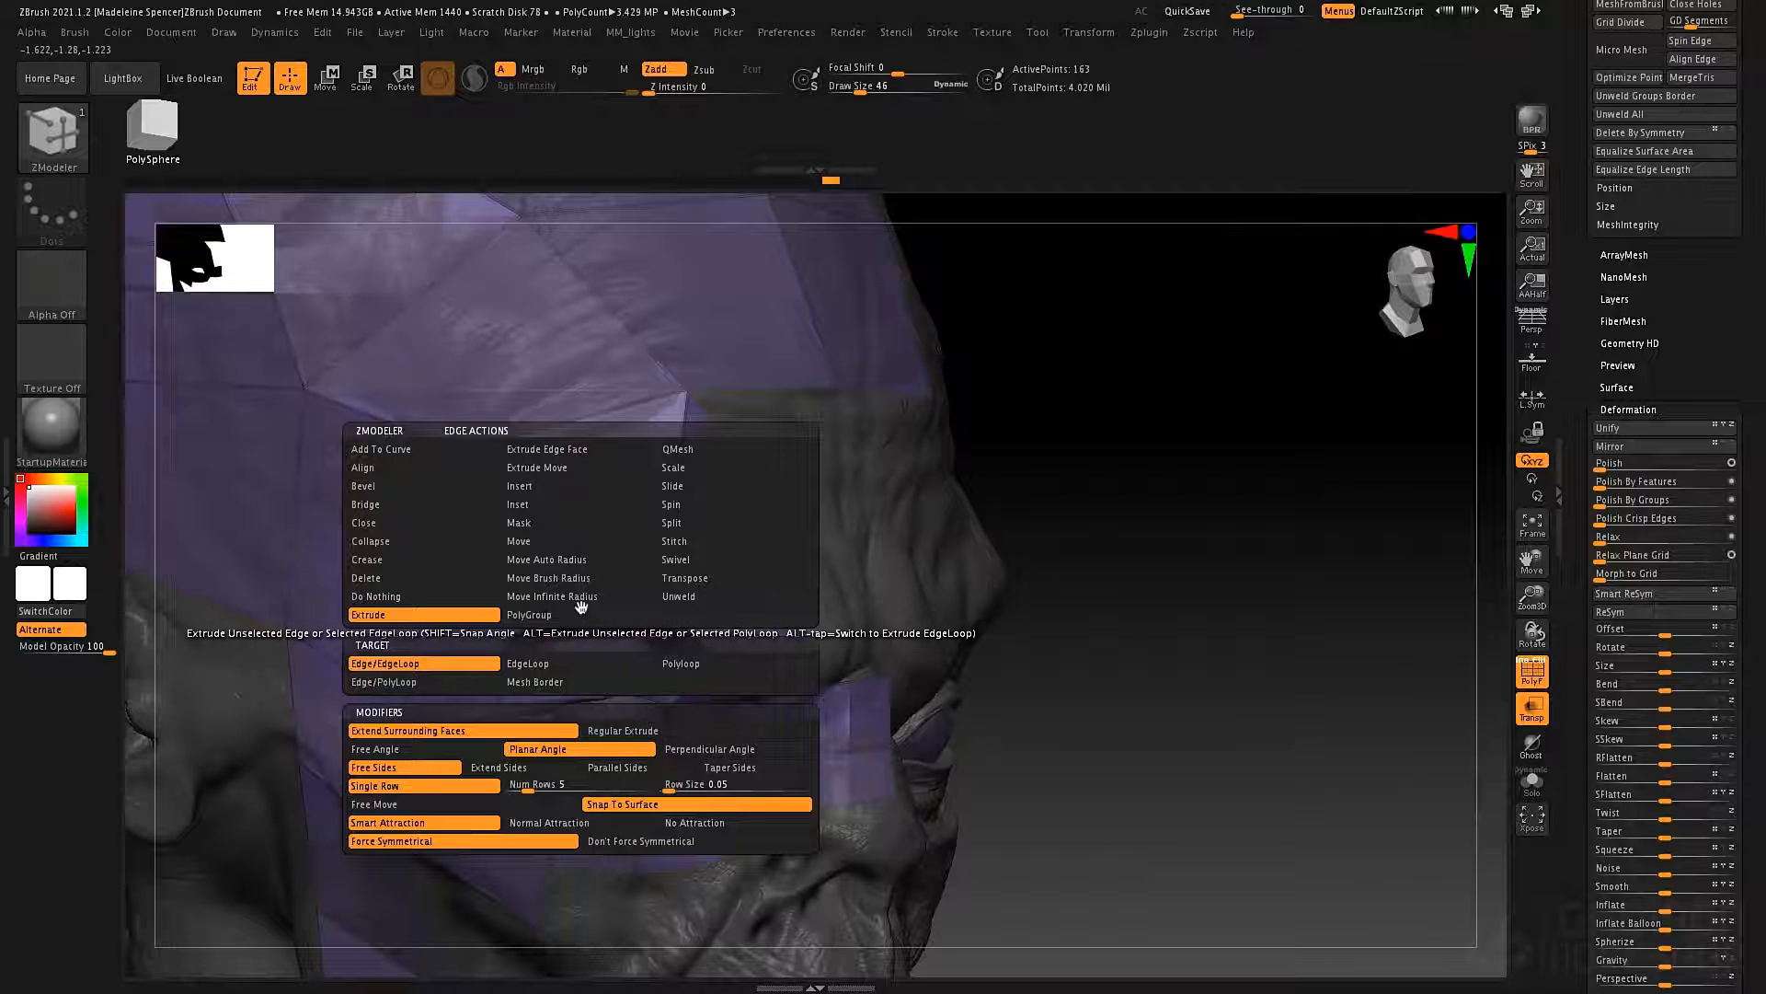
pyautogui.click(565, 541)
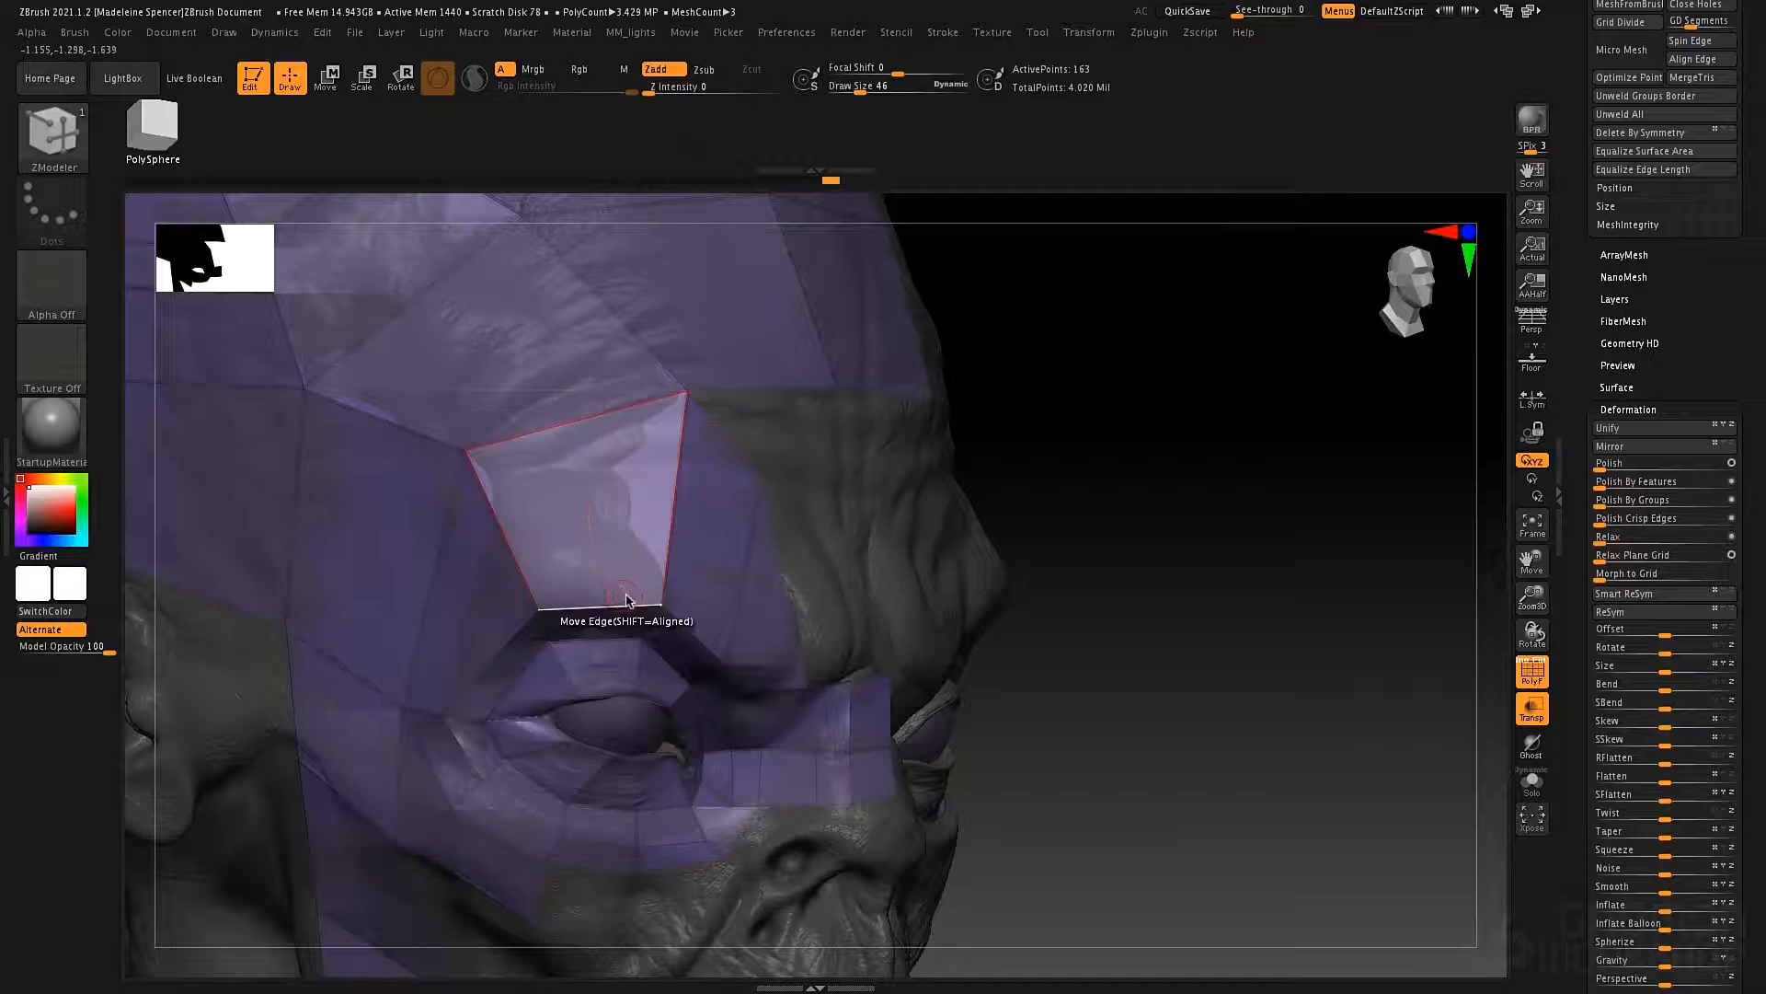
pyautogui.moveTo(617, 603); pyautogui.dragTo(616, 535)
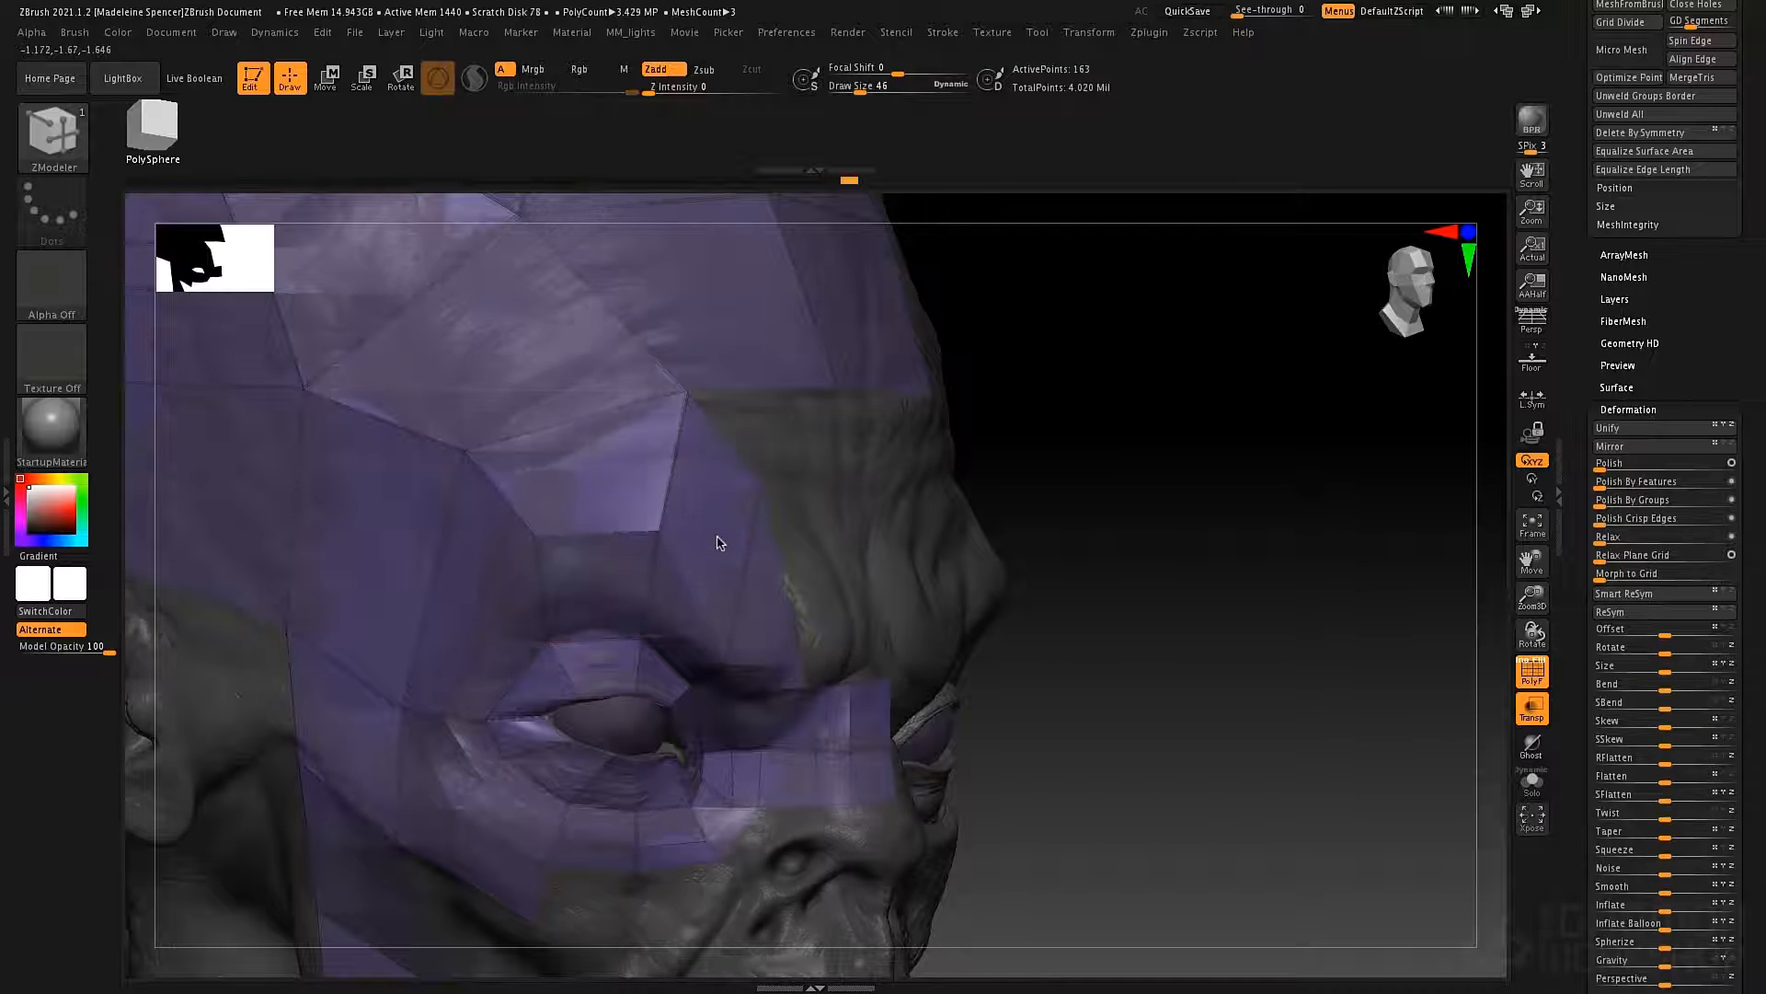
# Move the inner brow's lower point up and its upper point toward the middle of the forehead.
pyautogui.moveTo(718, 543); pyautogui.dragTo(679, 541, button='right')
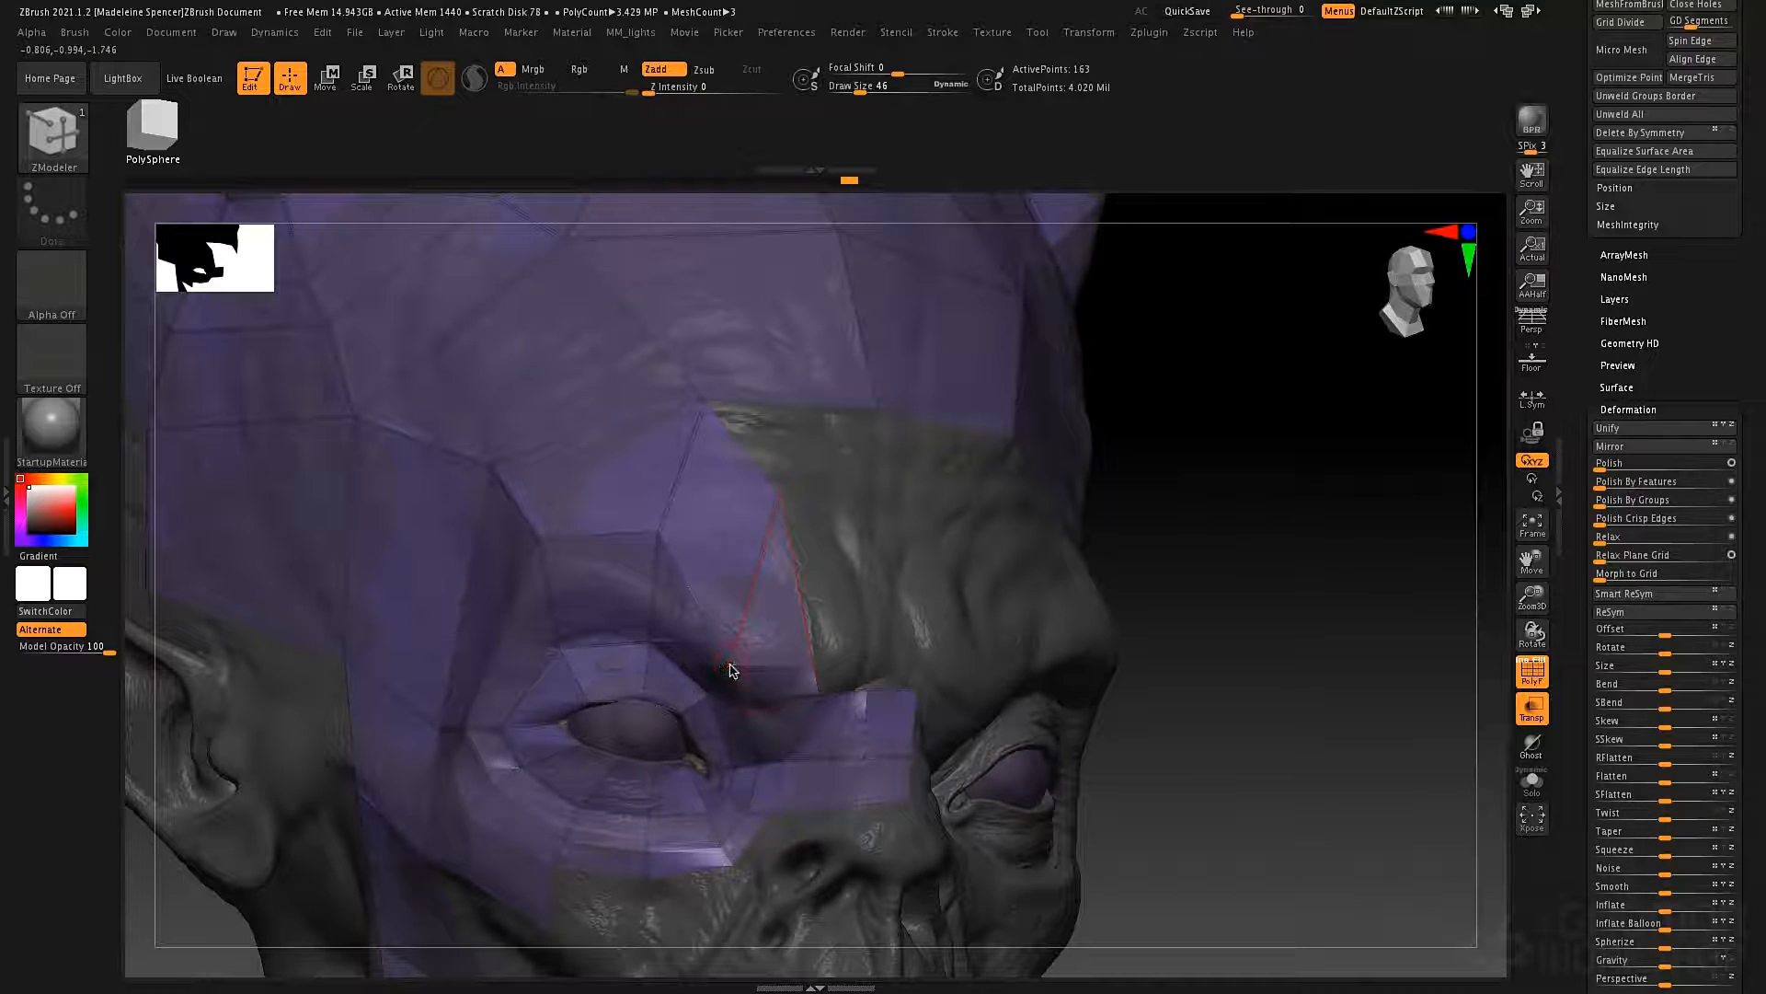
pyautogui.moveTo(734, 663); pyautogui.dragTo(745, 612)
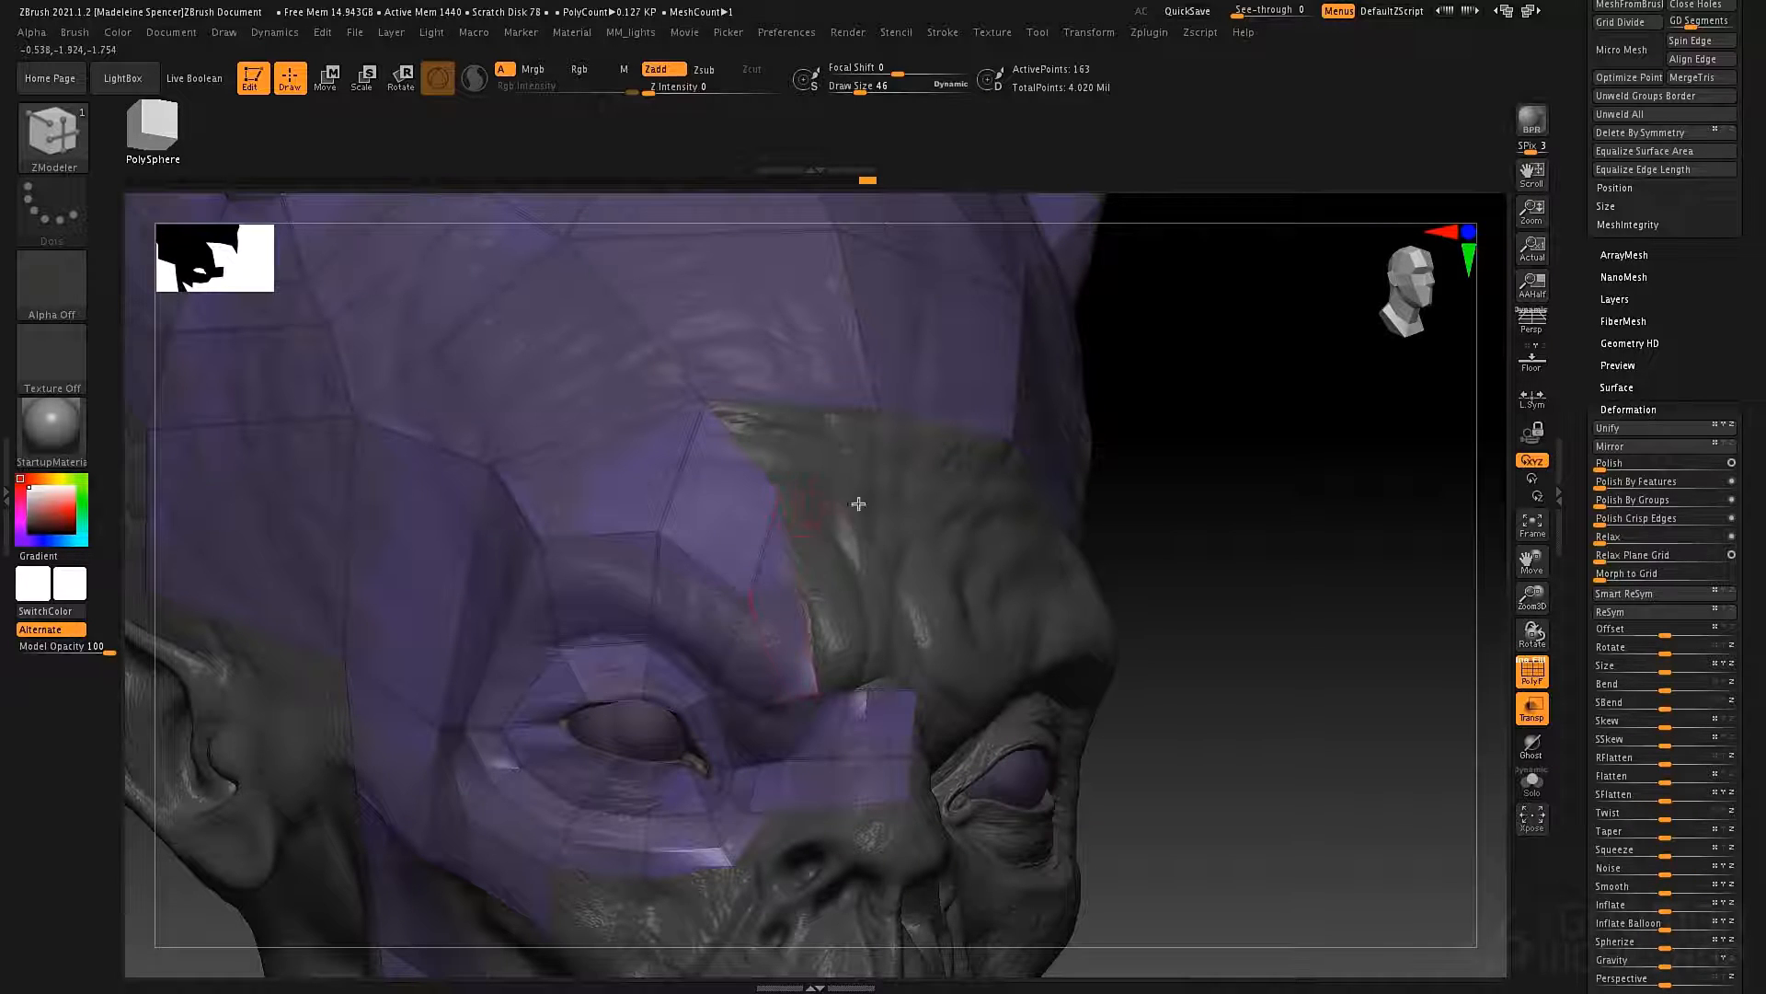
pyautogui.moveTo(858, 504); pyautogui.dragTo(806, 591, button='right')
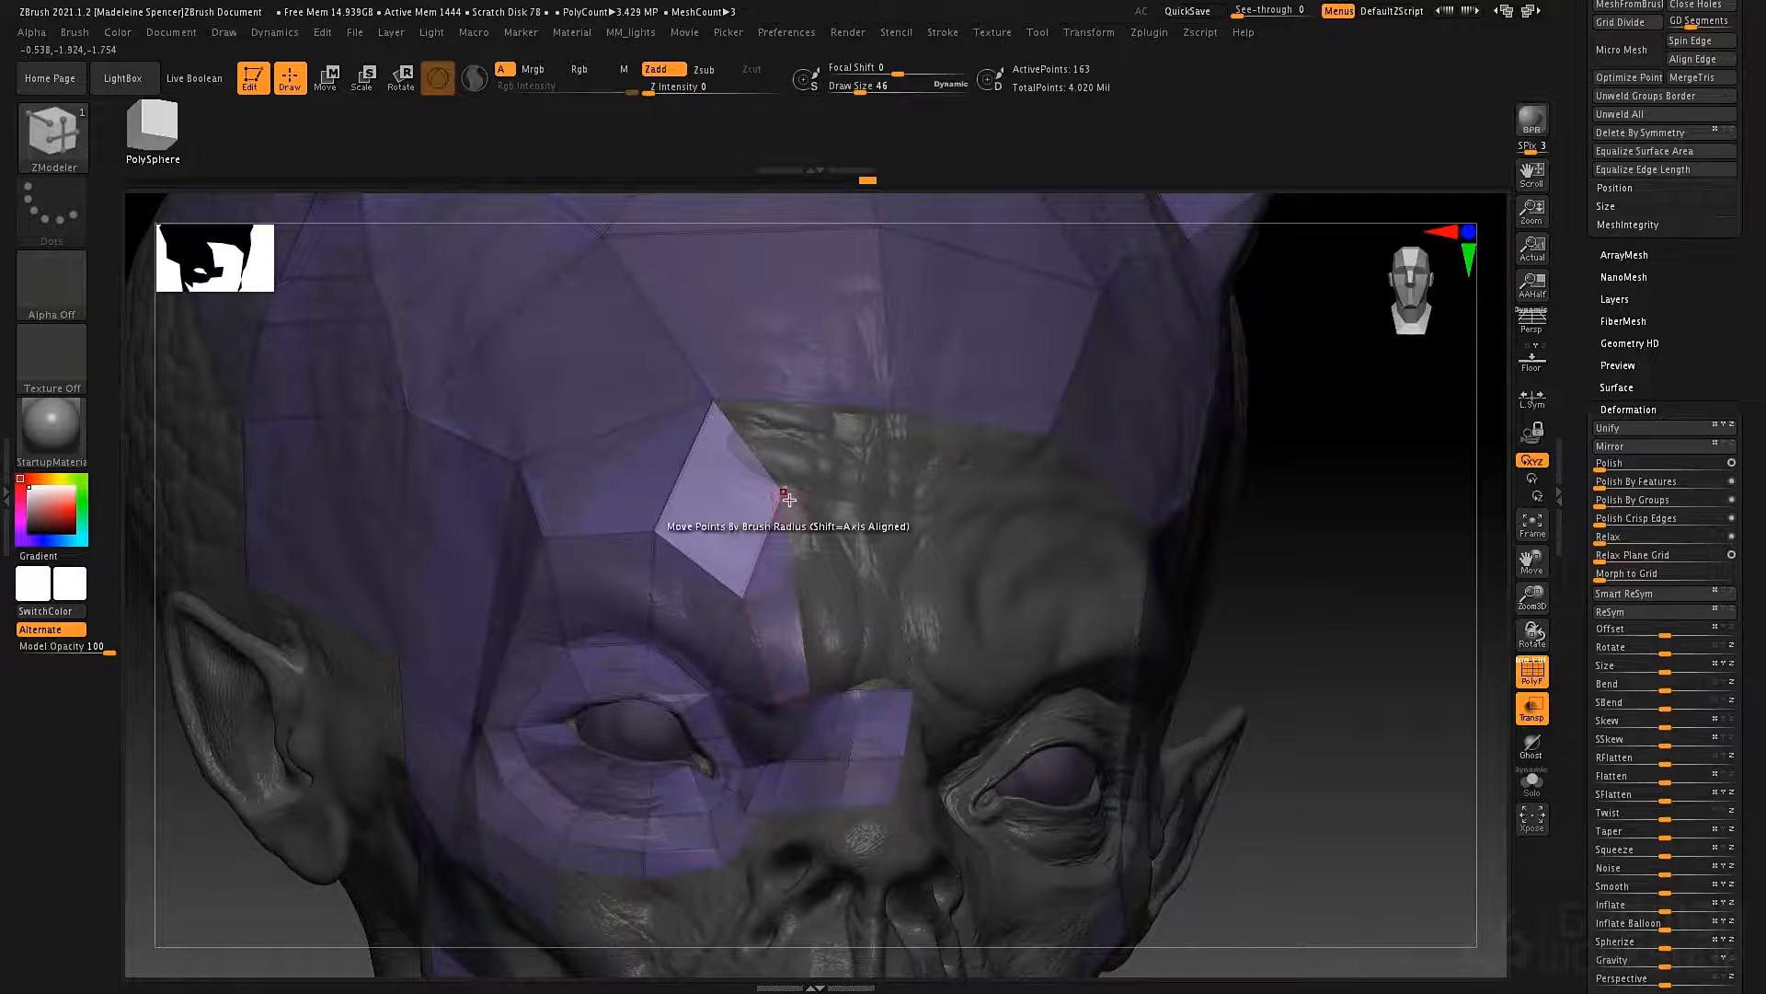
pyautogui.moveTo(789, 500)
pyautogui.mouseDown(button='right')
pyautogui.moveTo(809, 505)
pyautogui.moveTo(789, 508)
pyautogui.mouseUp(button='right')
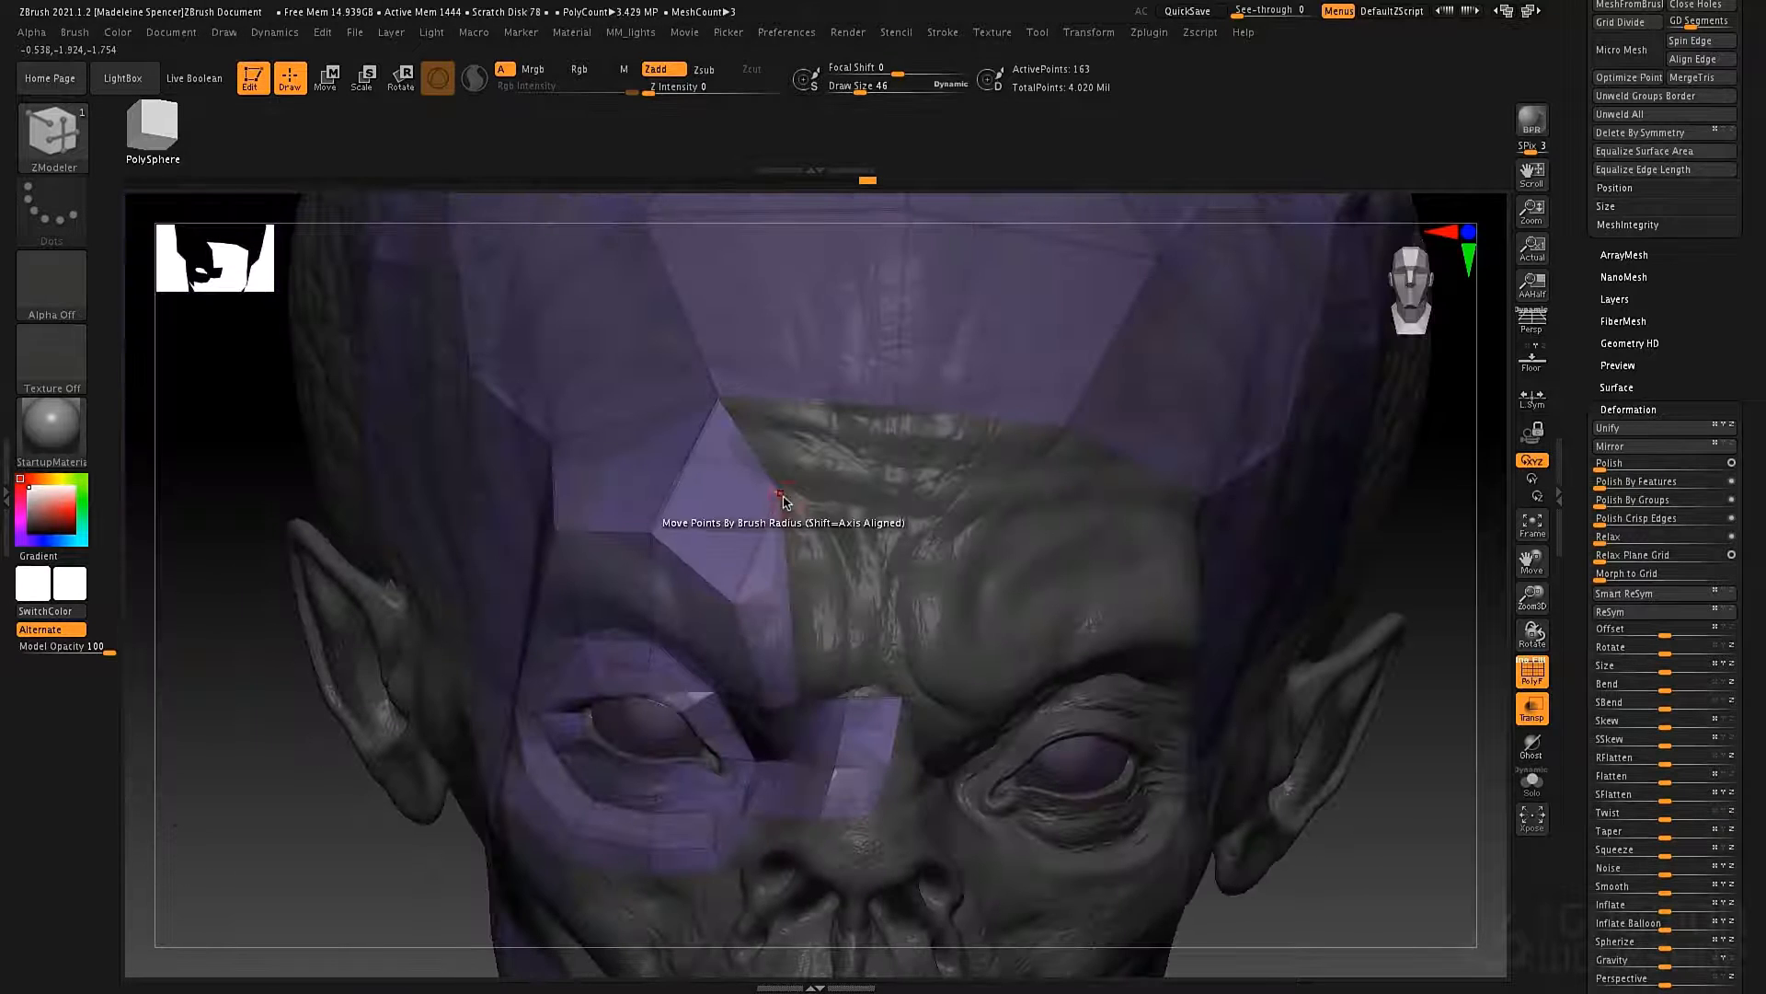
pyautogui.moveTo(782, 498); pyautogui.dragTo(823, 505)
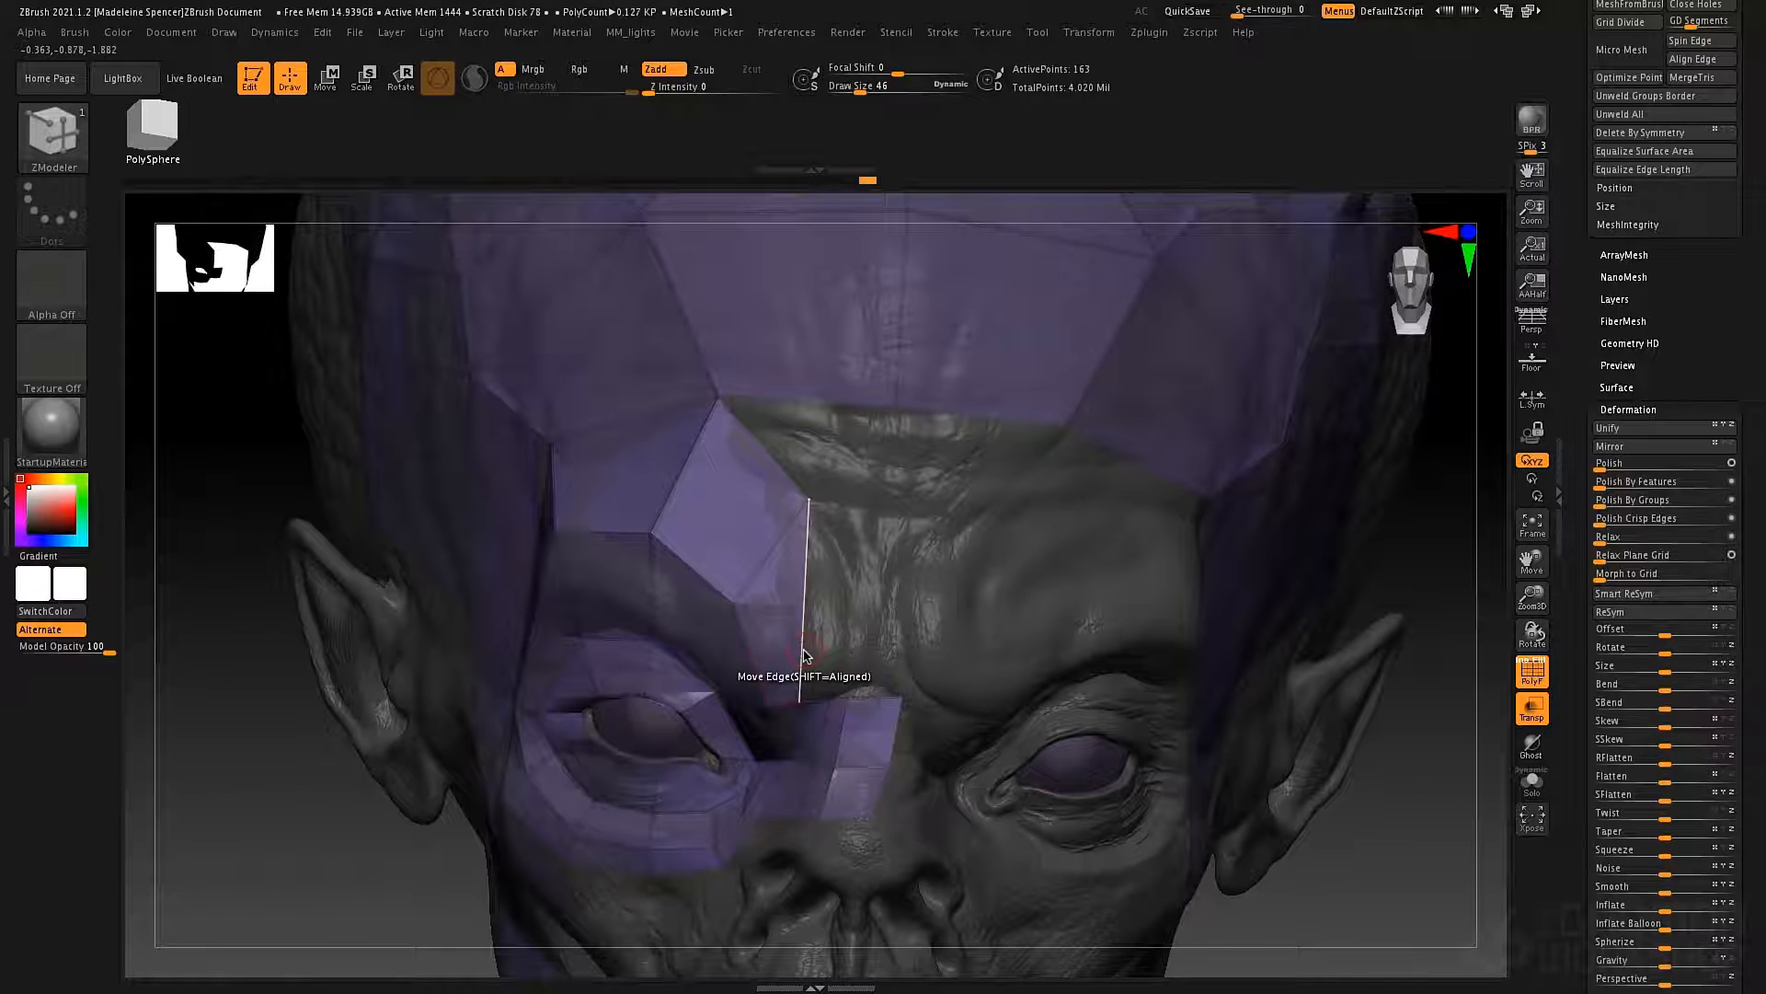
# Extrude the inner brow edge across the midline, joining it to the nose bridge polygons, and move the strip's end edge slightly further out.
pyautogui.press('space')
pyautogui.click(633, 613)
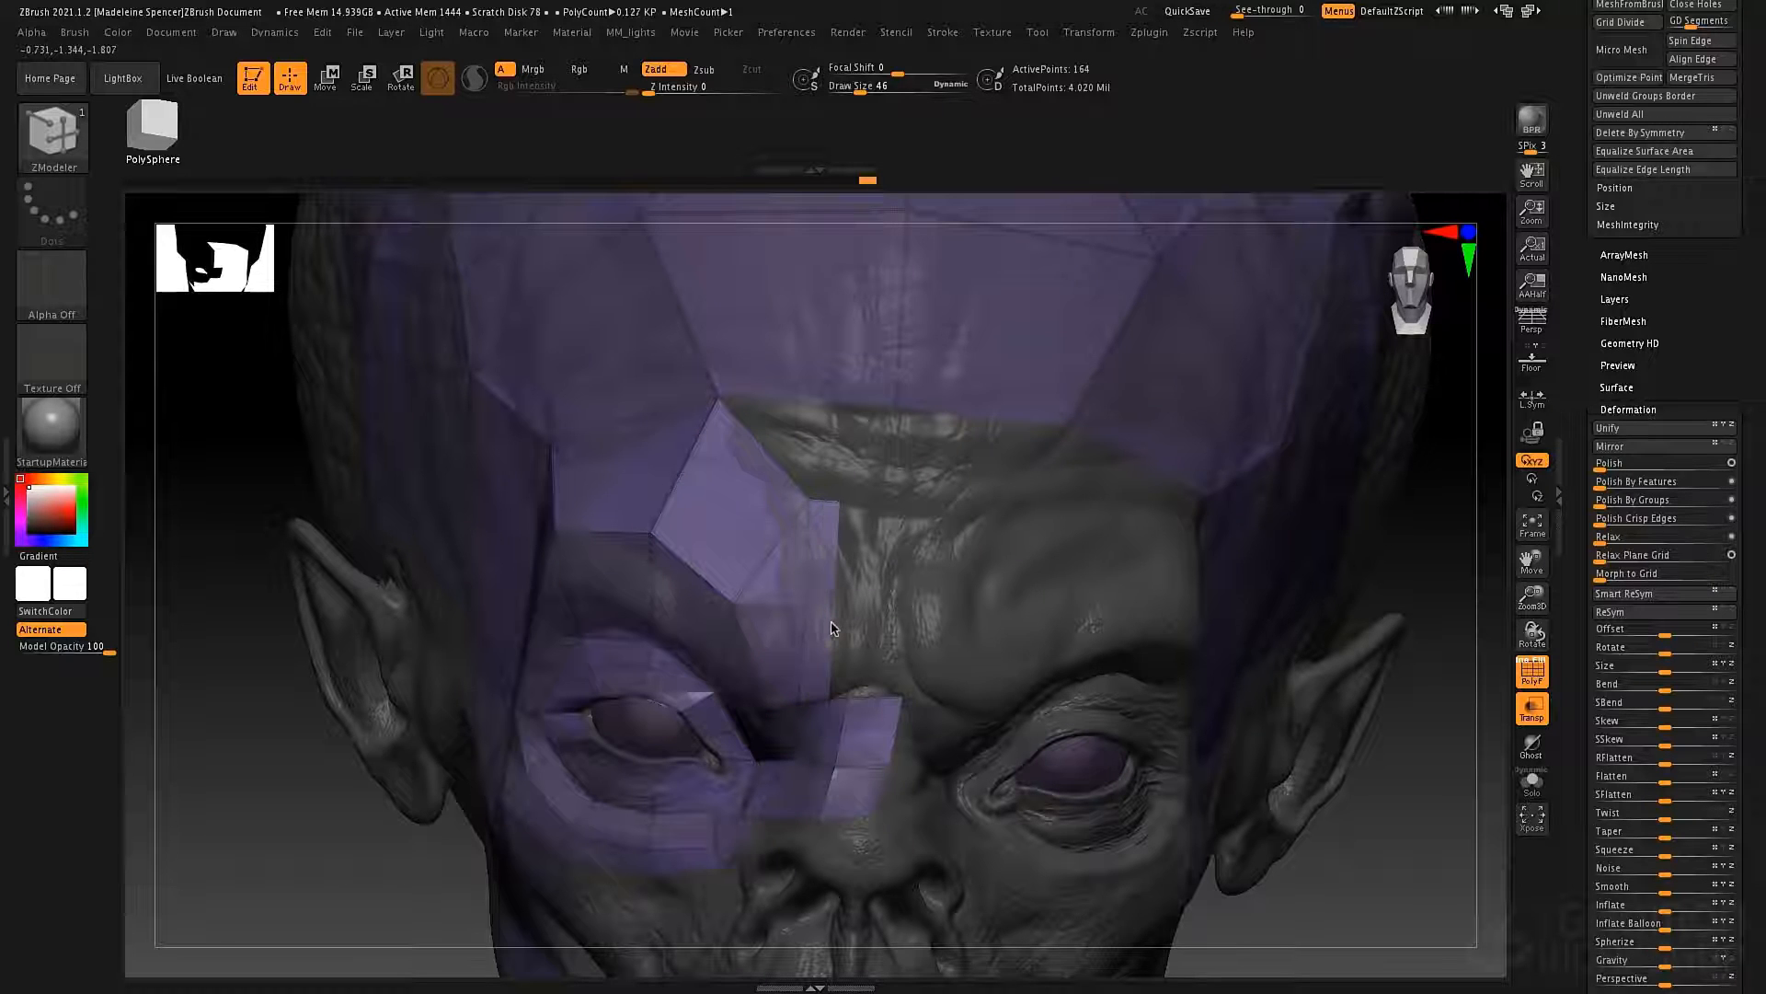
pyautogui.moveTo(874, 654); pyautogui.dragTo(938, 736, button='right')
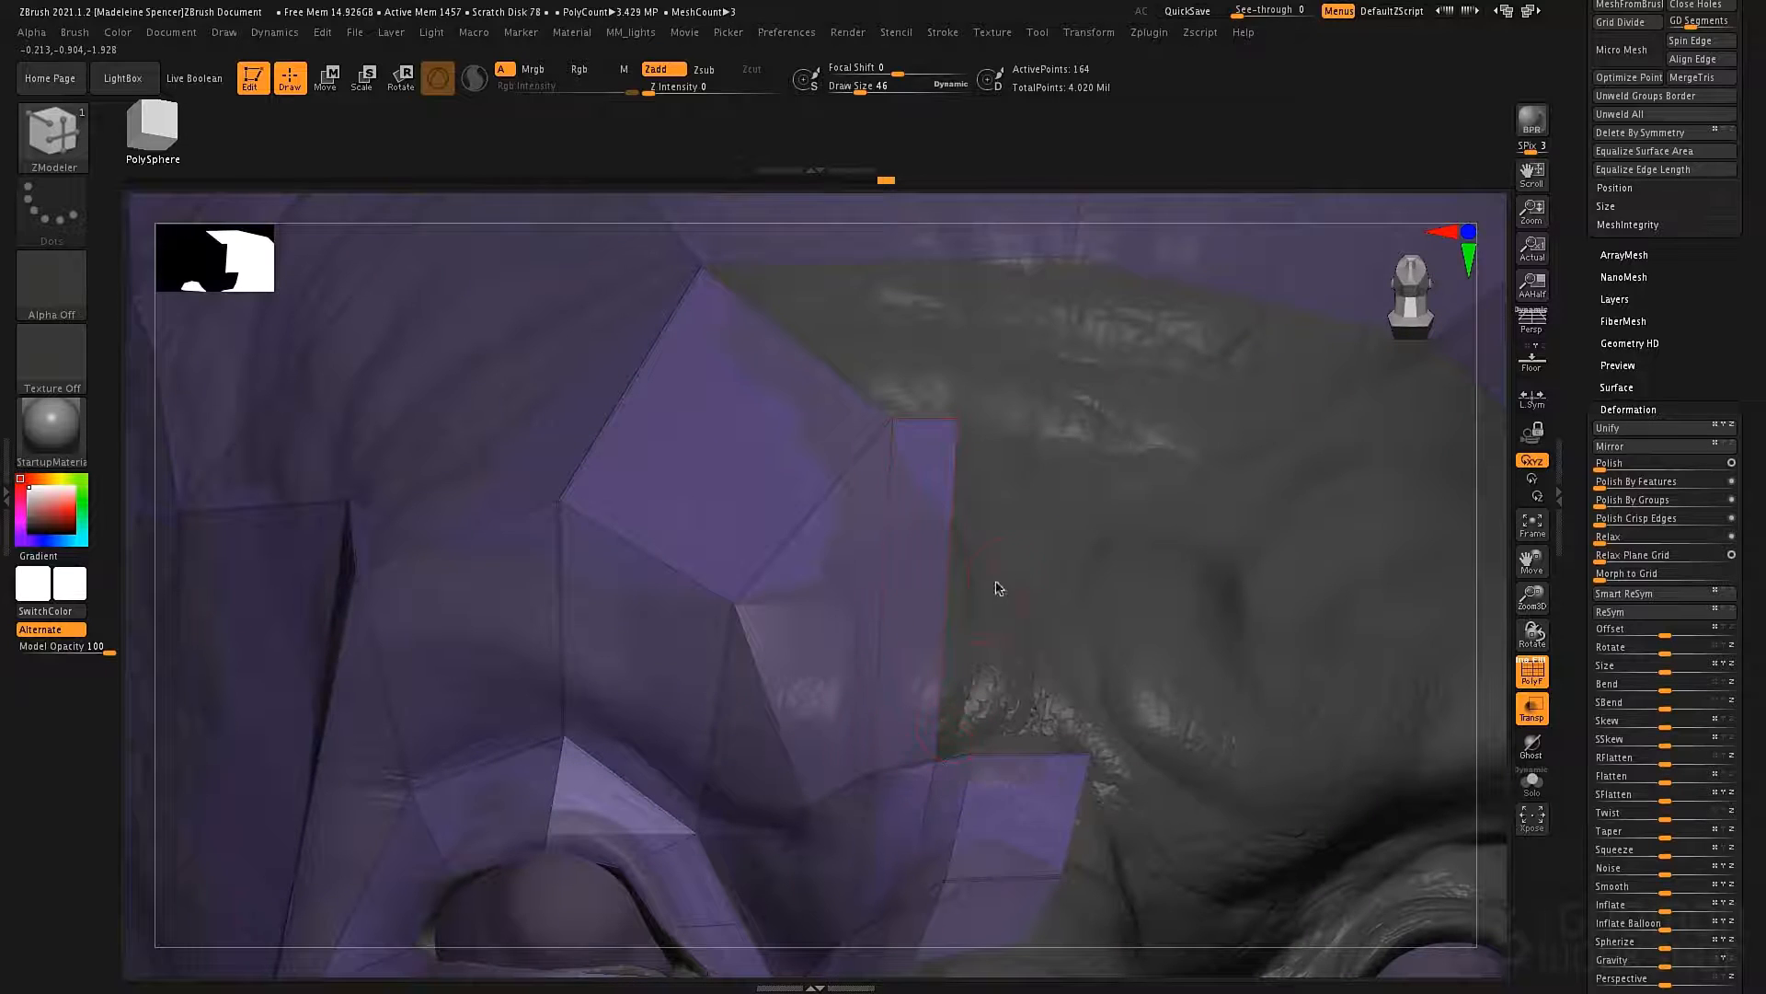
pyautogui.moveTo(997, 592); pyautogui.dragTo(1008, 644, button='right')
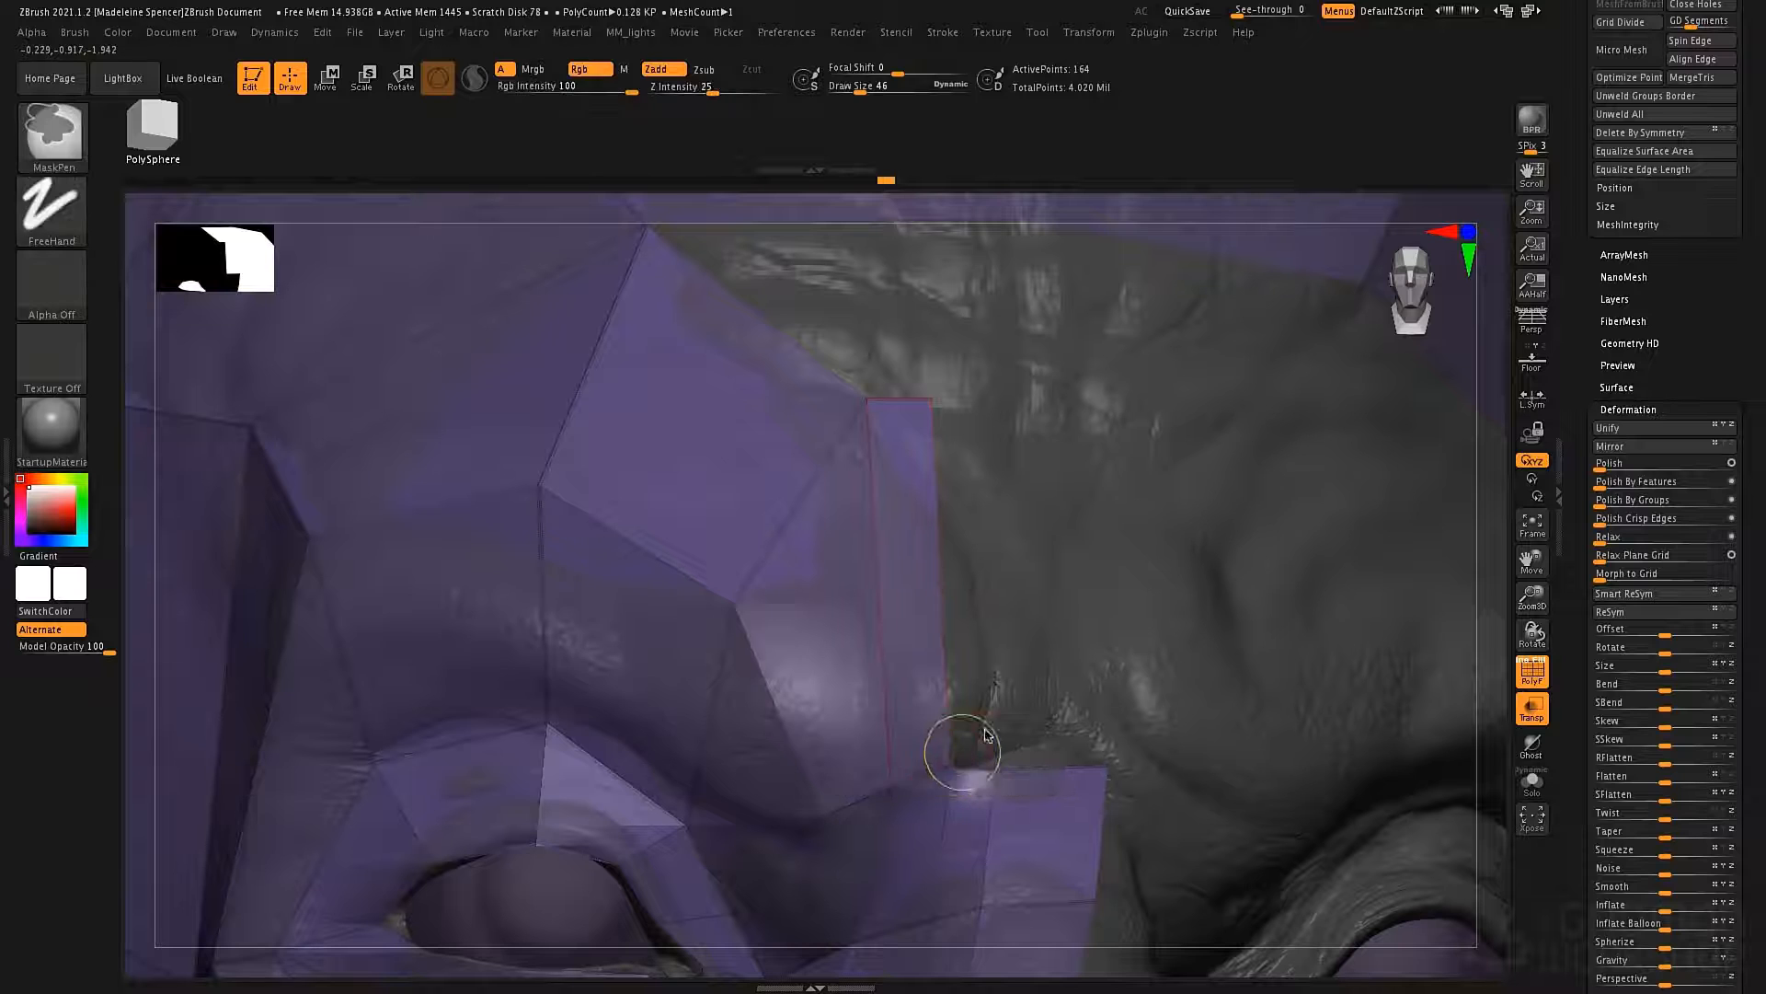
pyautogui.moveTo(954, 670); pyautogui.dragTo(1129, 638)
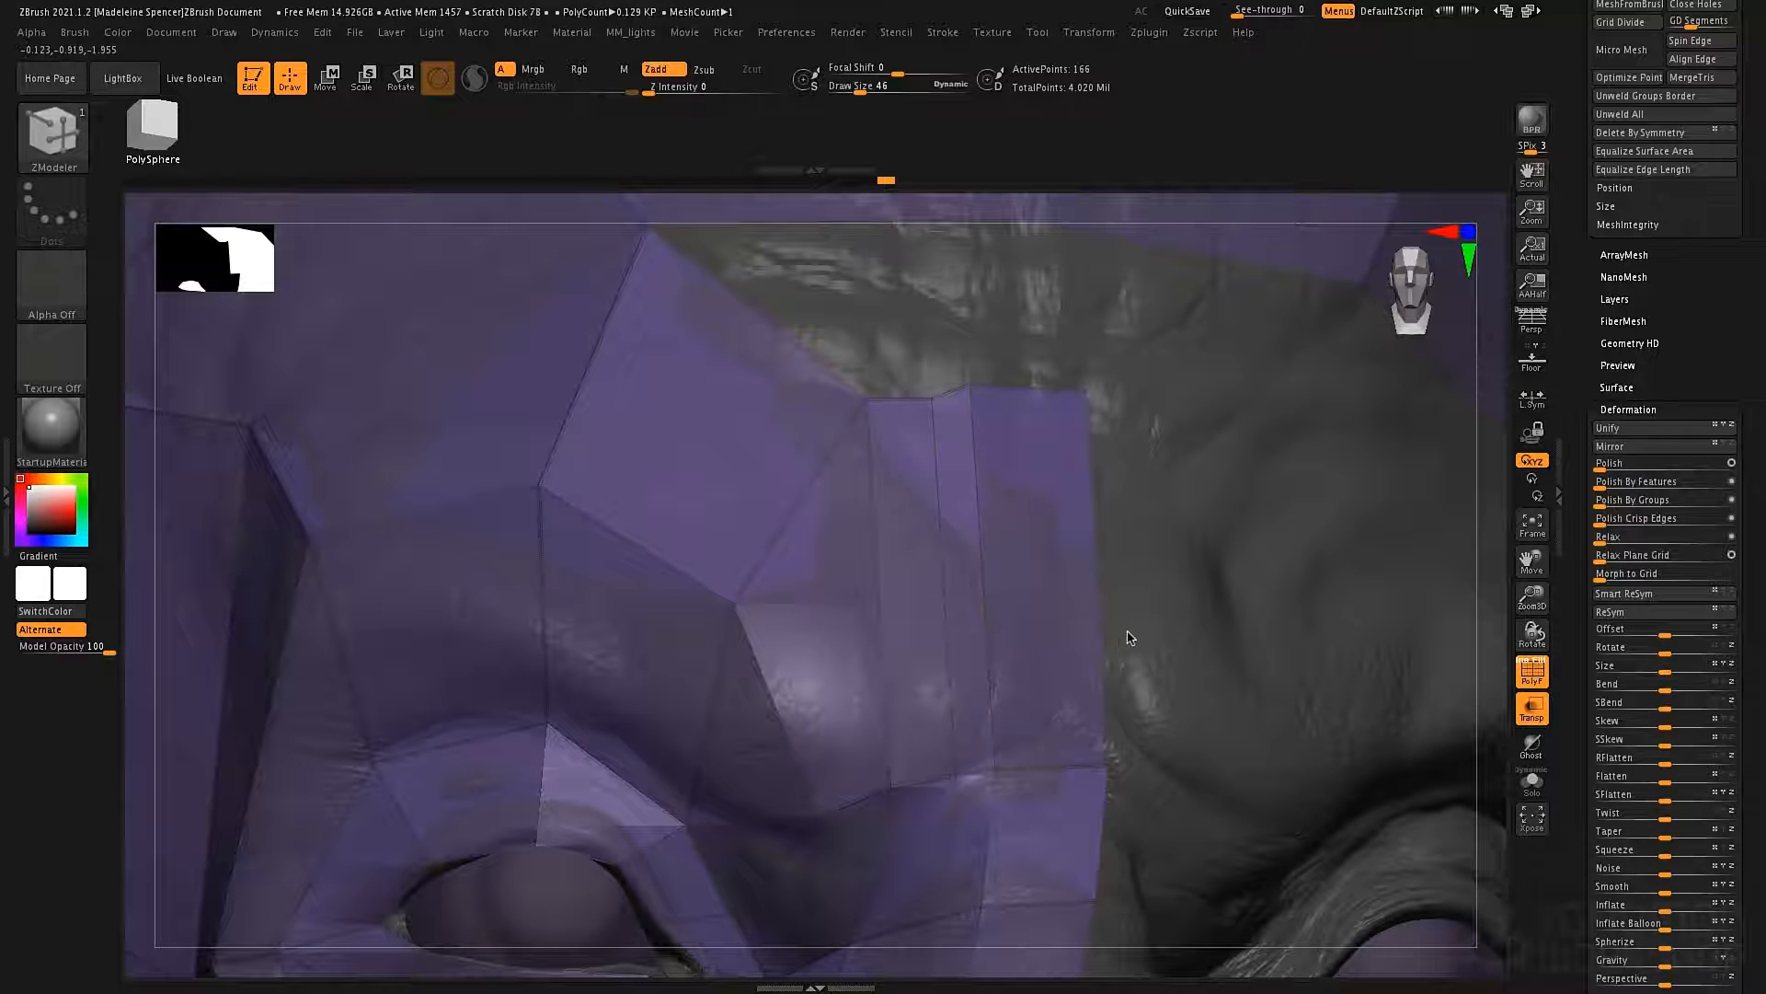
pyautogui.keyDown('ctrl'); pyautogui.moveTo(1191, 533); pyautogui.dragTo(1135, 488, button='right'); pyautogui.keyUp('ctrl')
pyautogui.keyDown('alt'); pyautogui.moveTo(1062, 650); pyautogui.dragTo(1046, 603, button='right'); pyautogui.keyUp('alt')
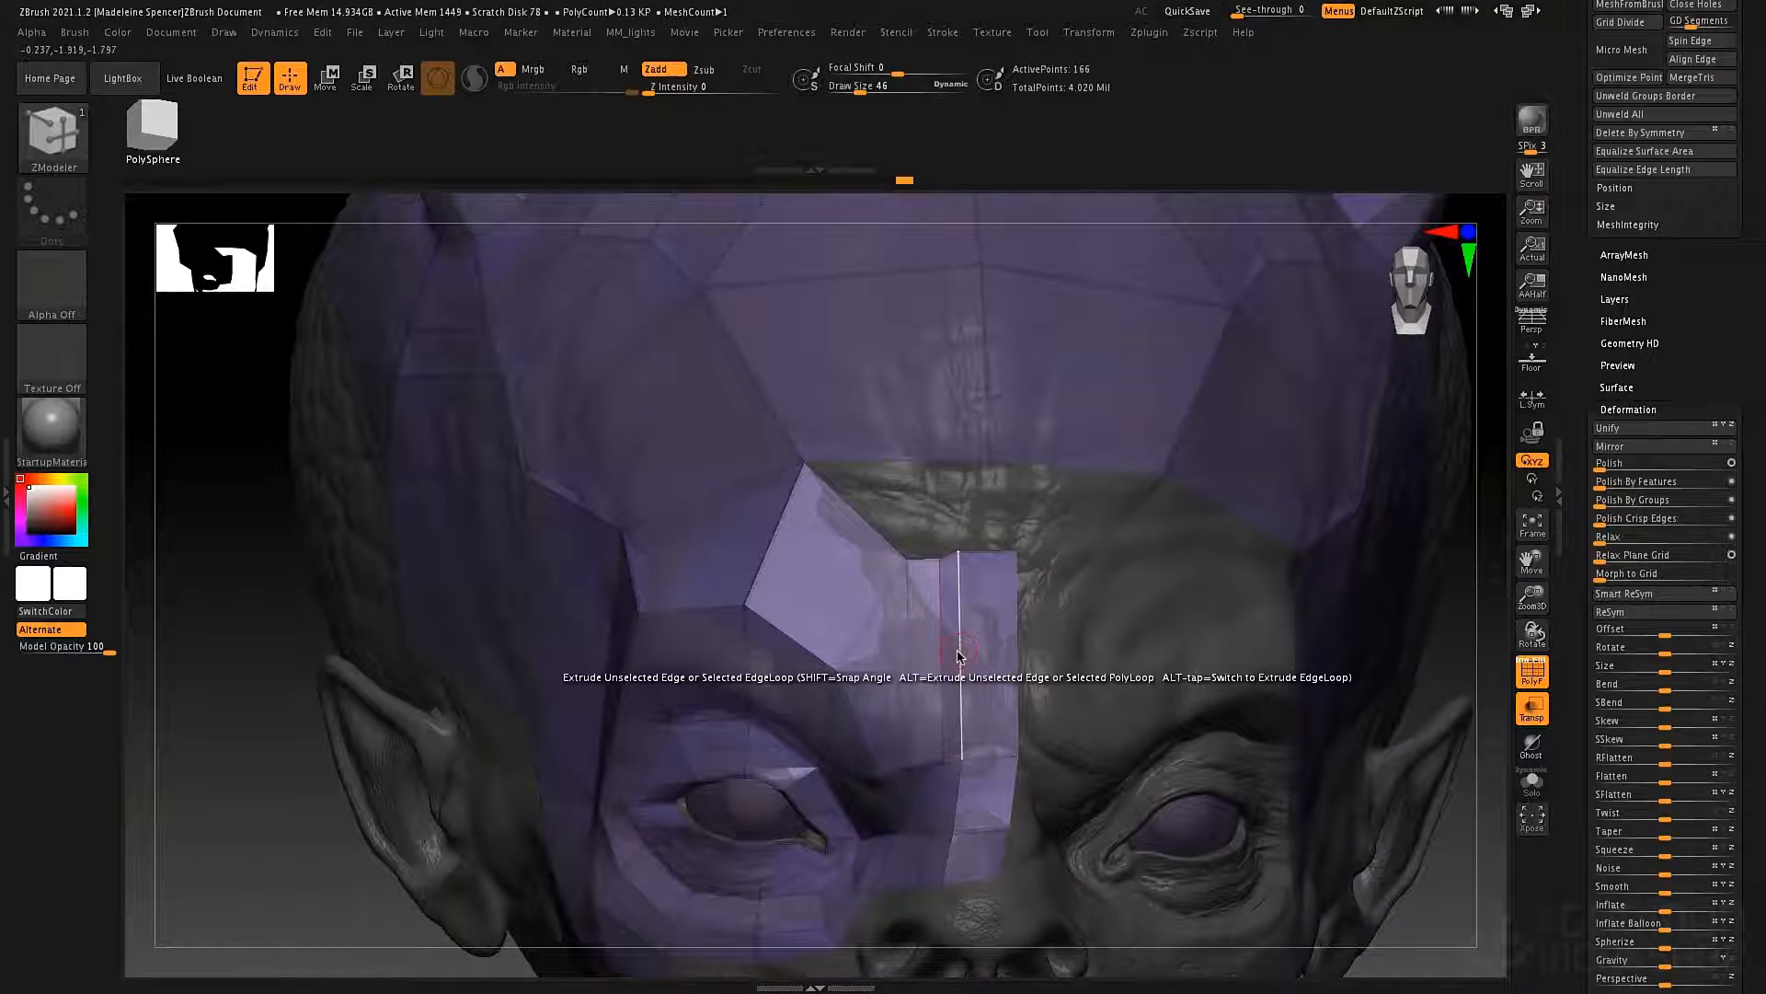
pyautogui.press('space')
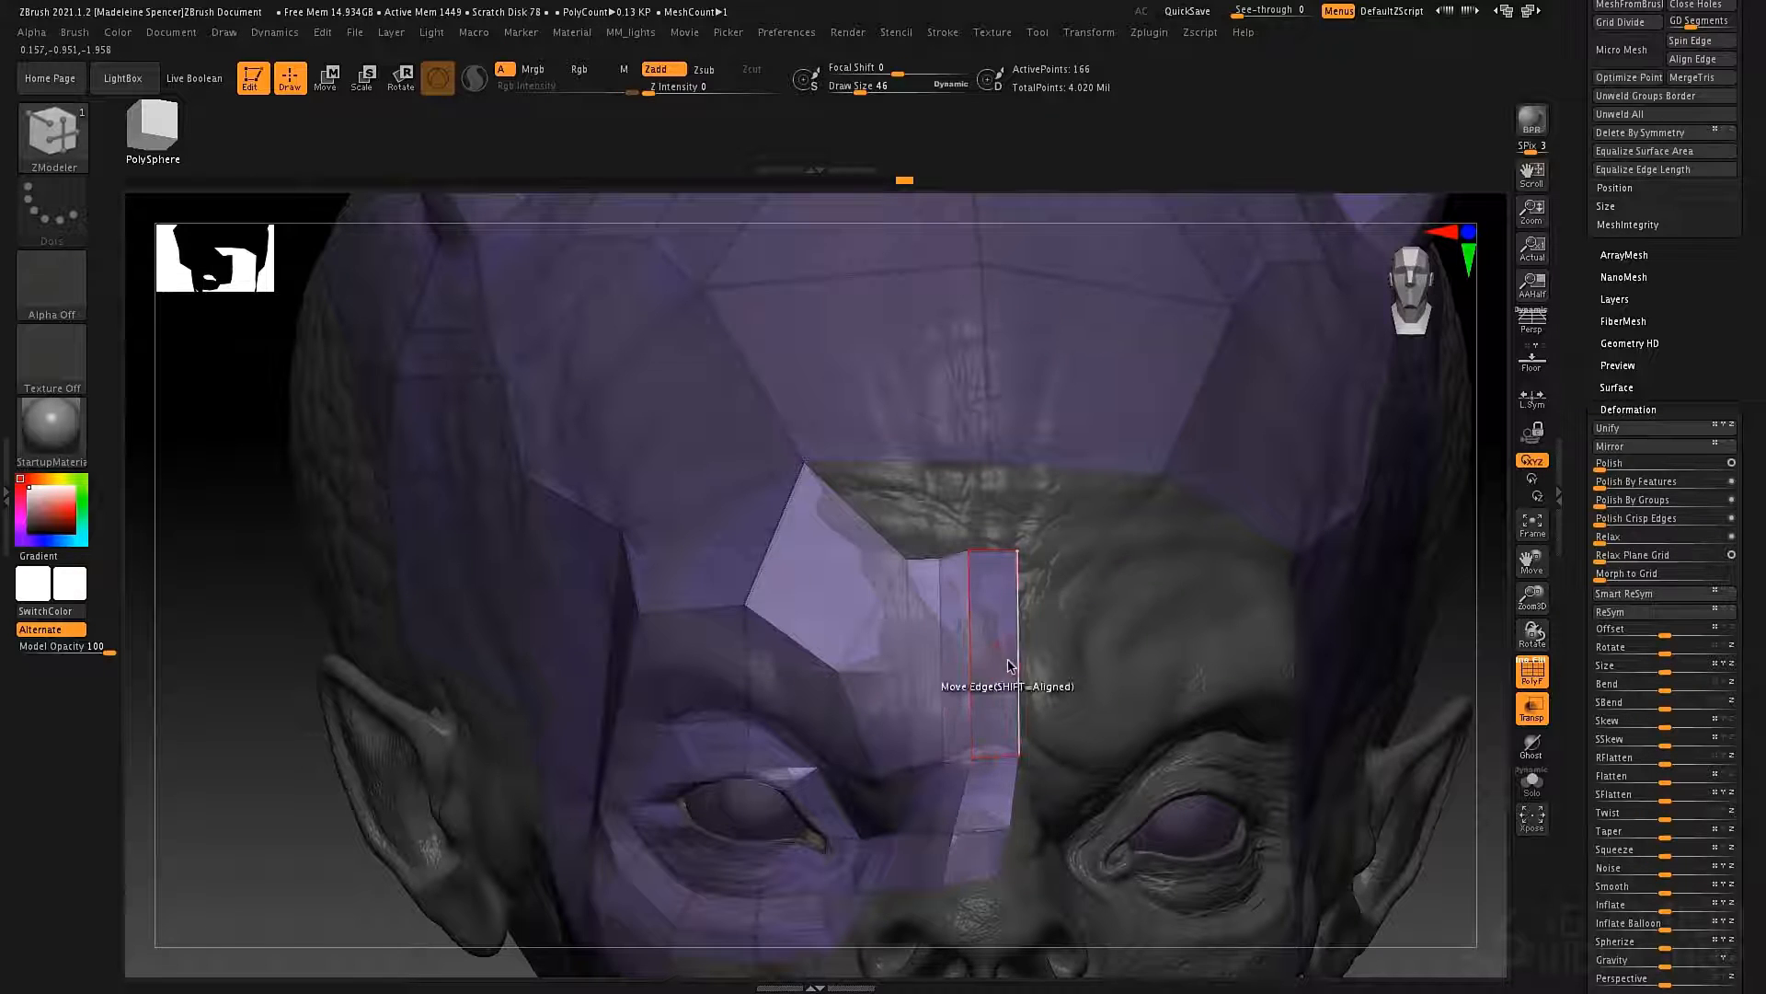
pyautogui.moveTo(1020, 666); pyautogui.dragTo(1036, 669)
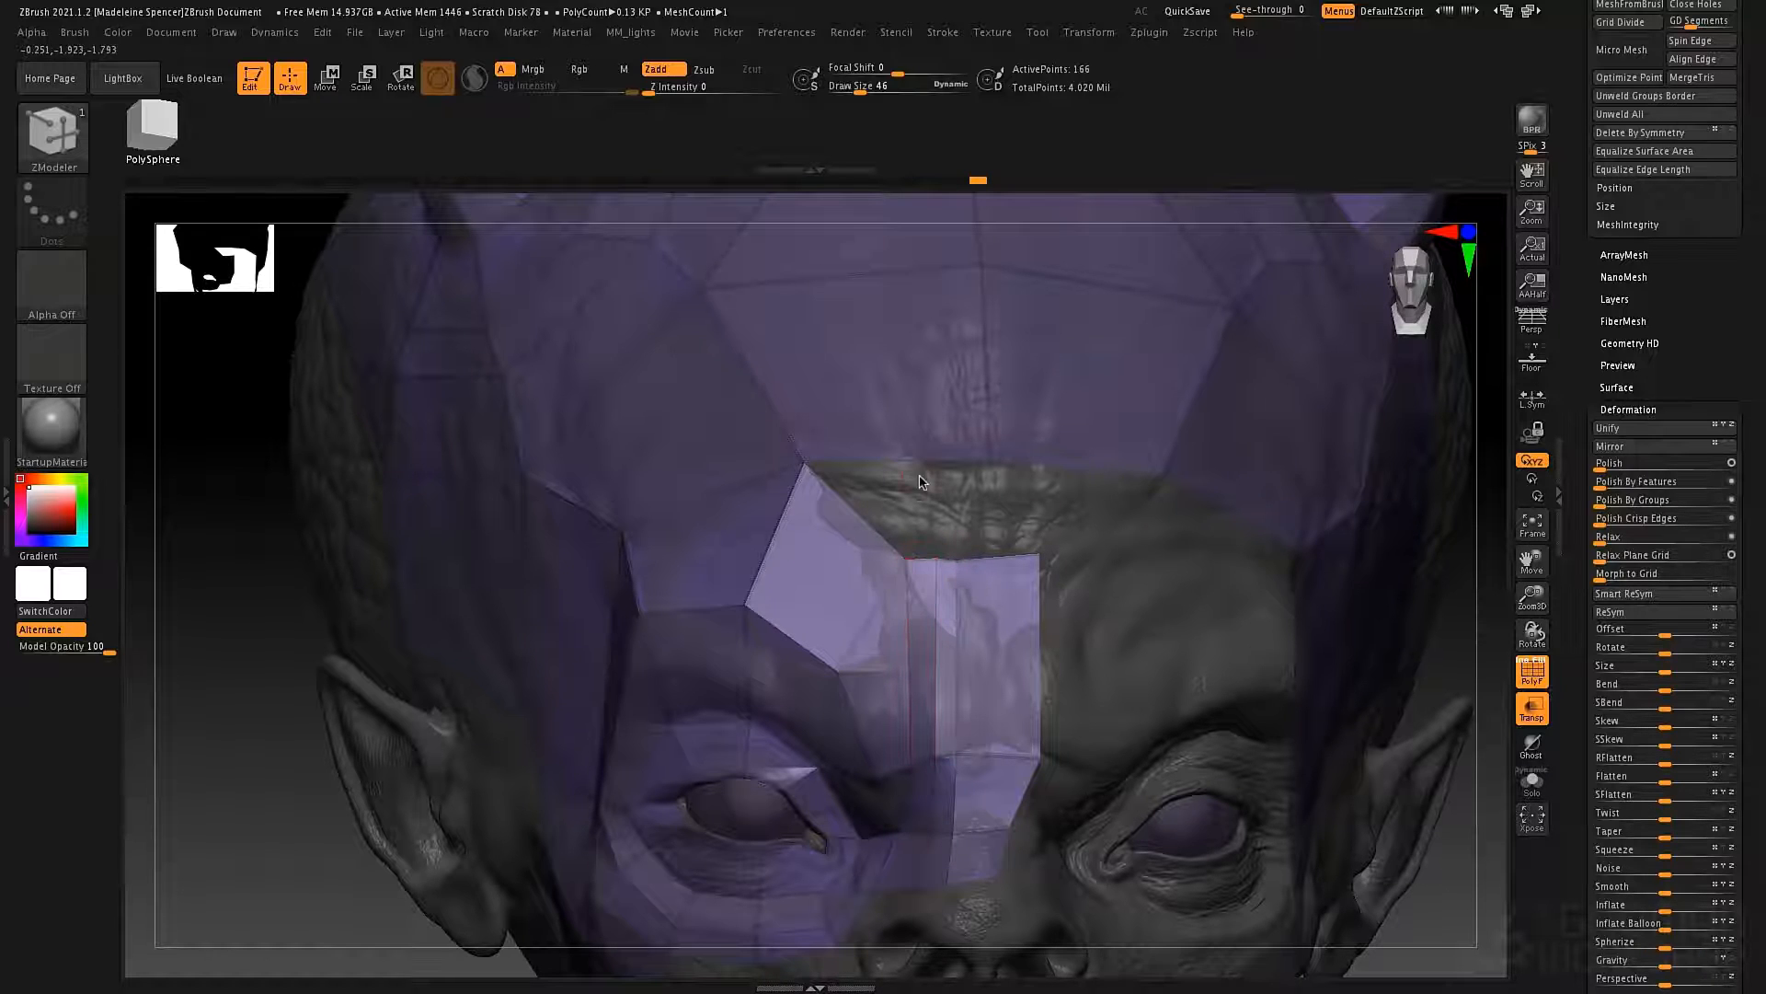
# Insert a single edge loop through the forehead polygons and extrude an edge across the gap to link the forehead with the brow strip.
pyautogui.press('space')
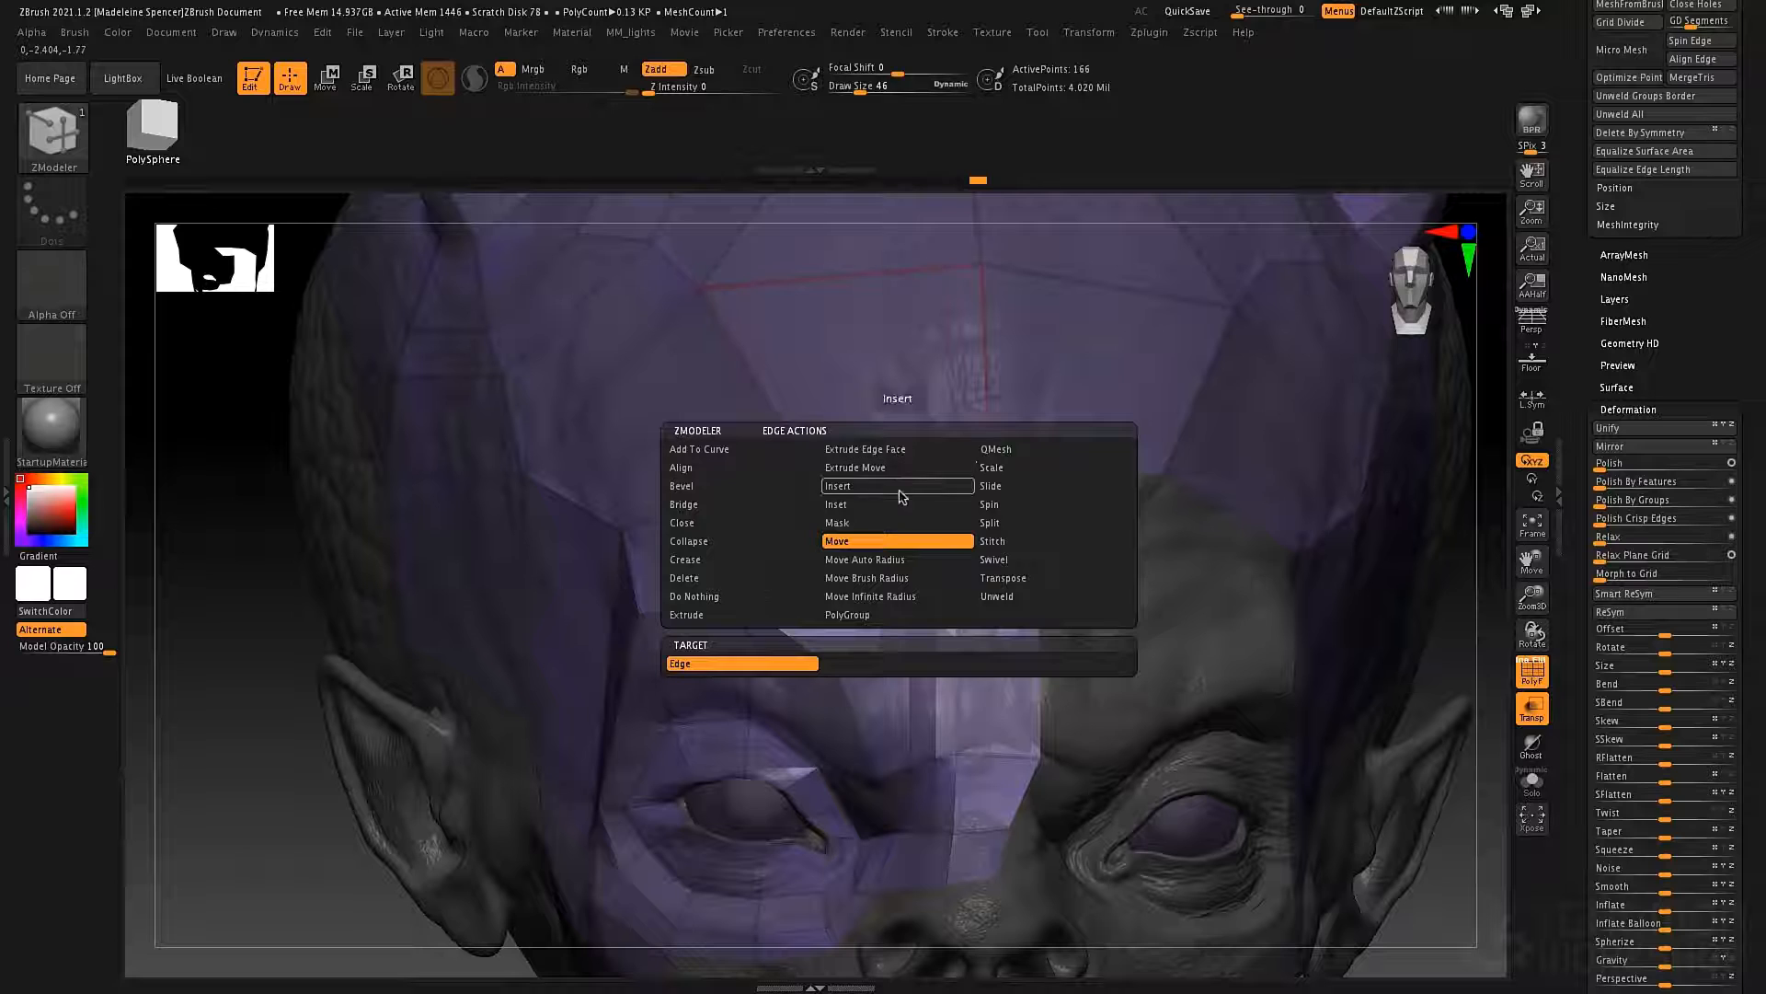
pyautogui.click(867, 578)
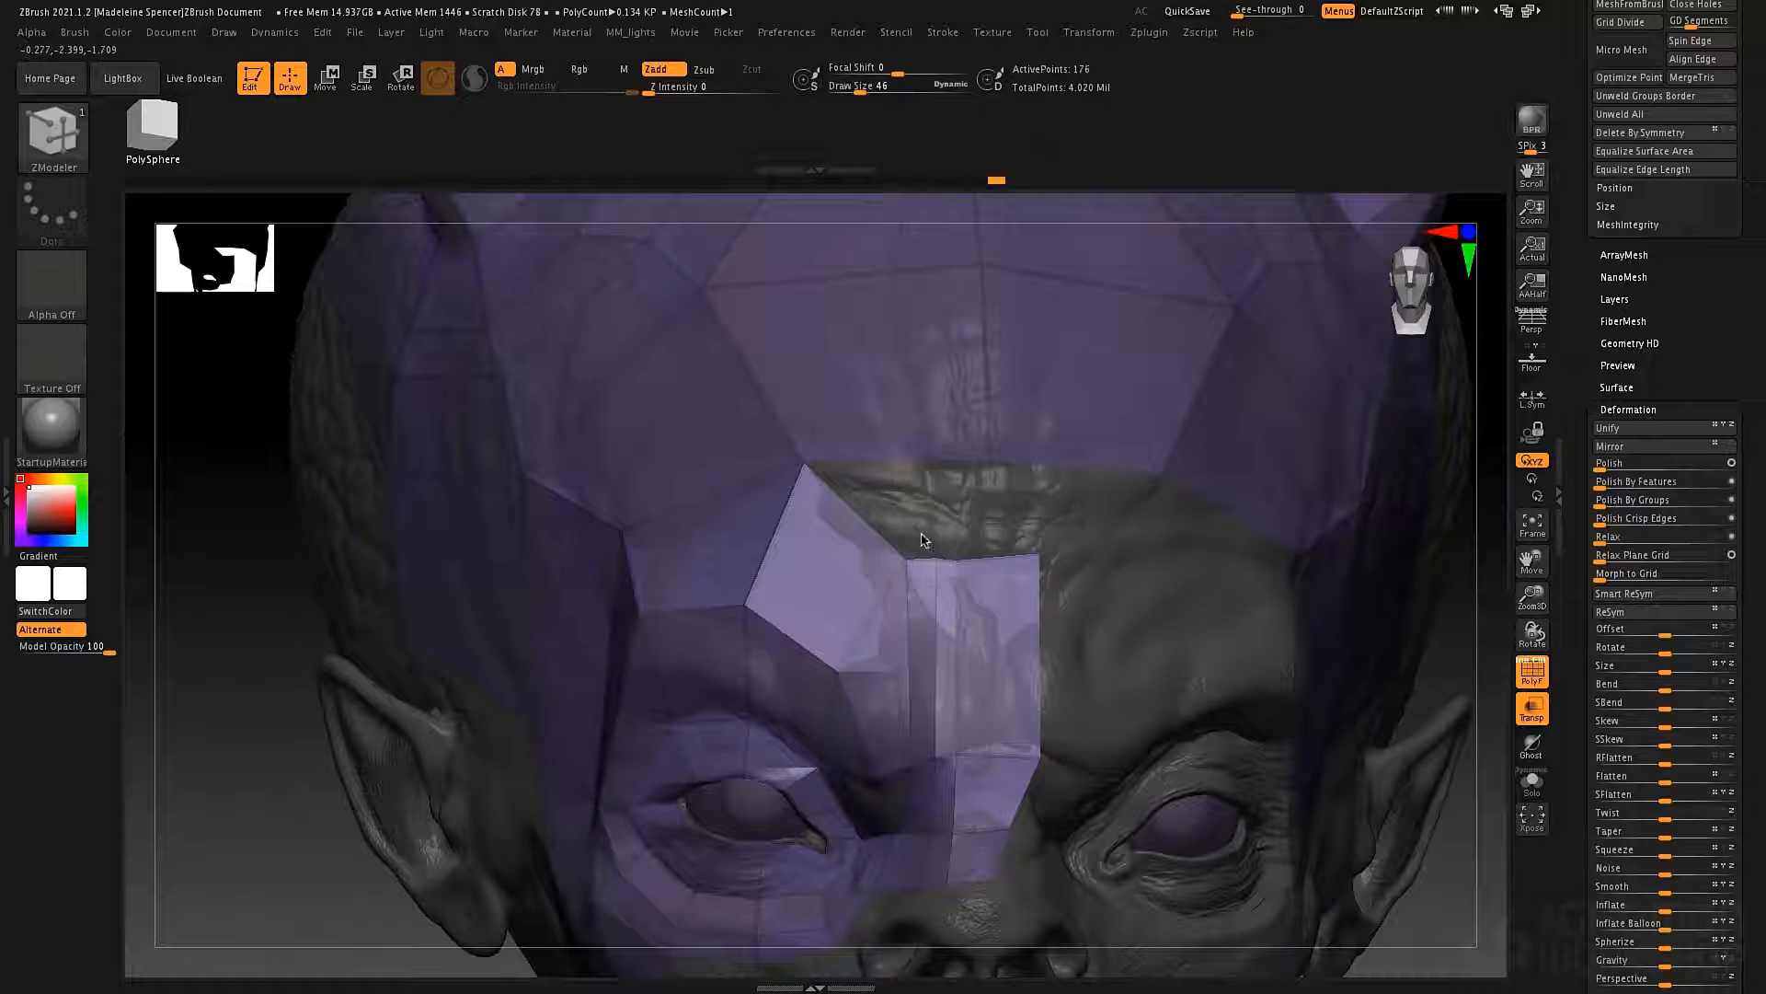
pyautogui.press('space')
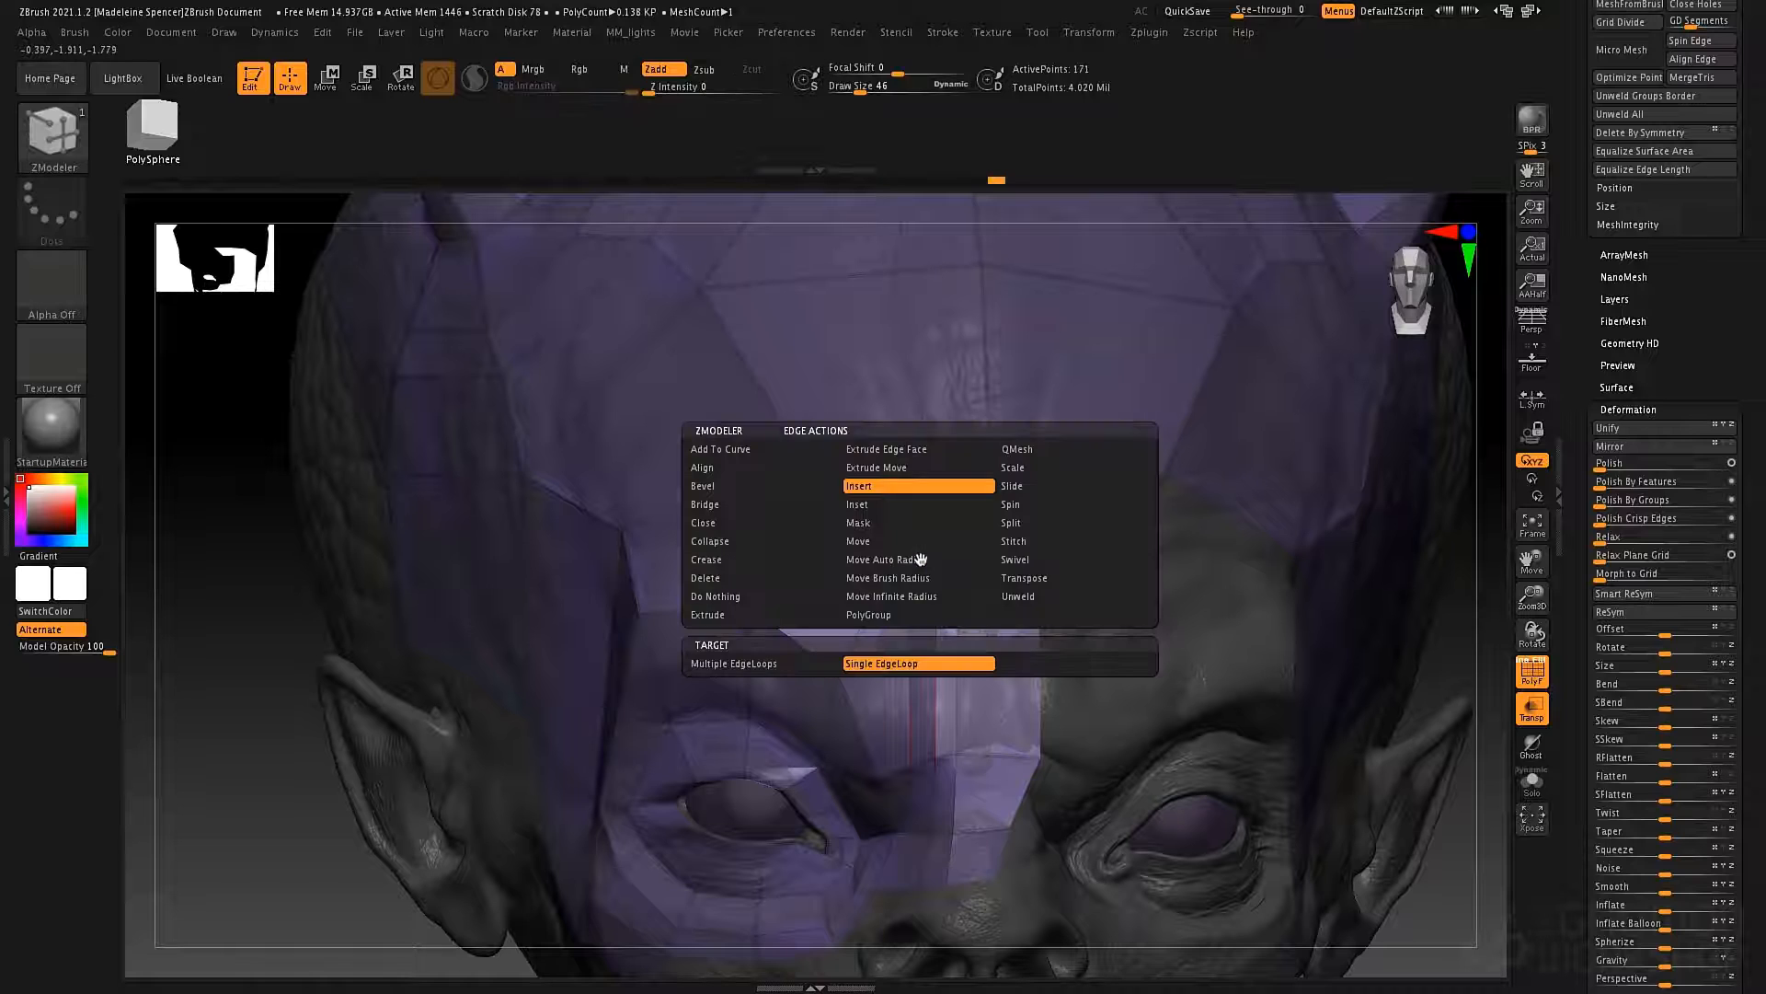
pyautogui.click(782, 613)
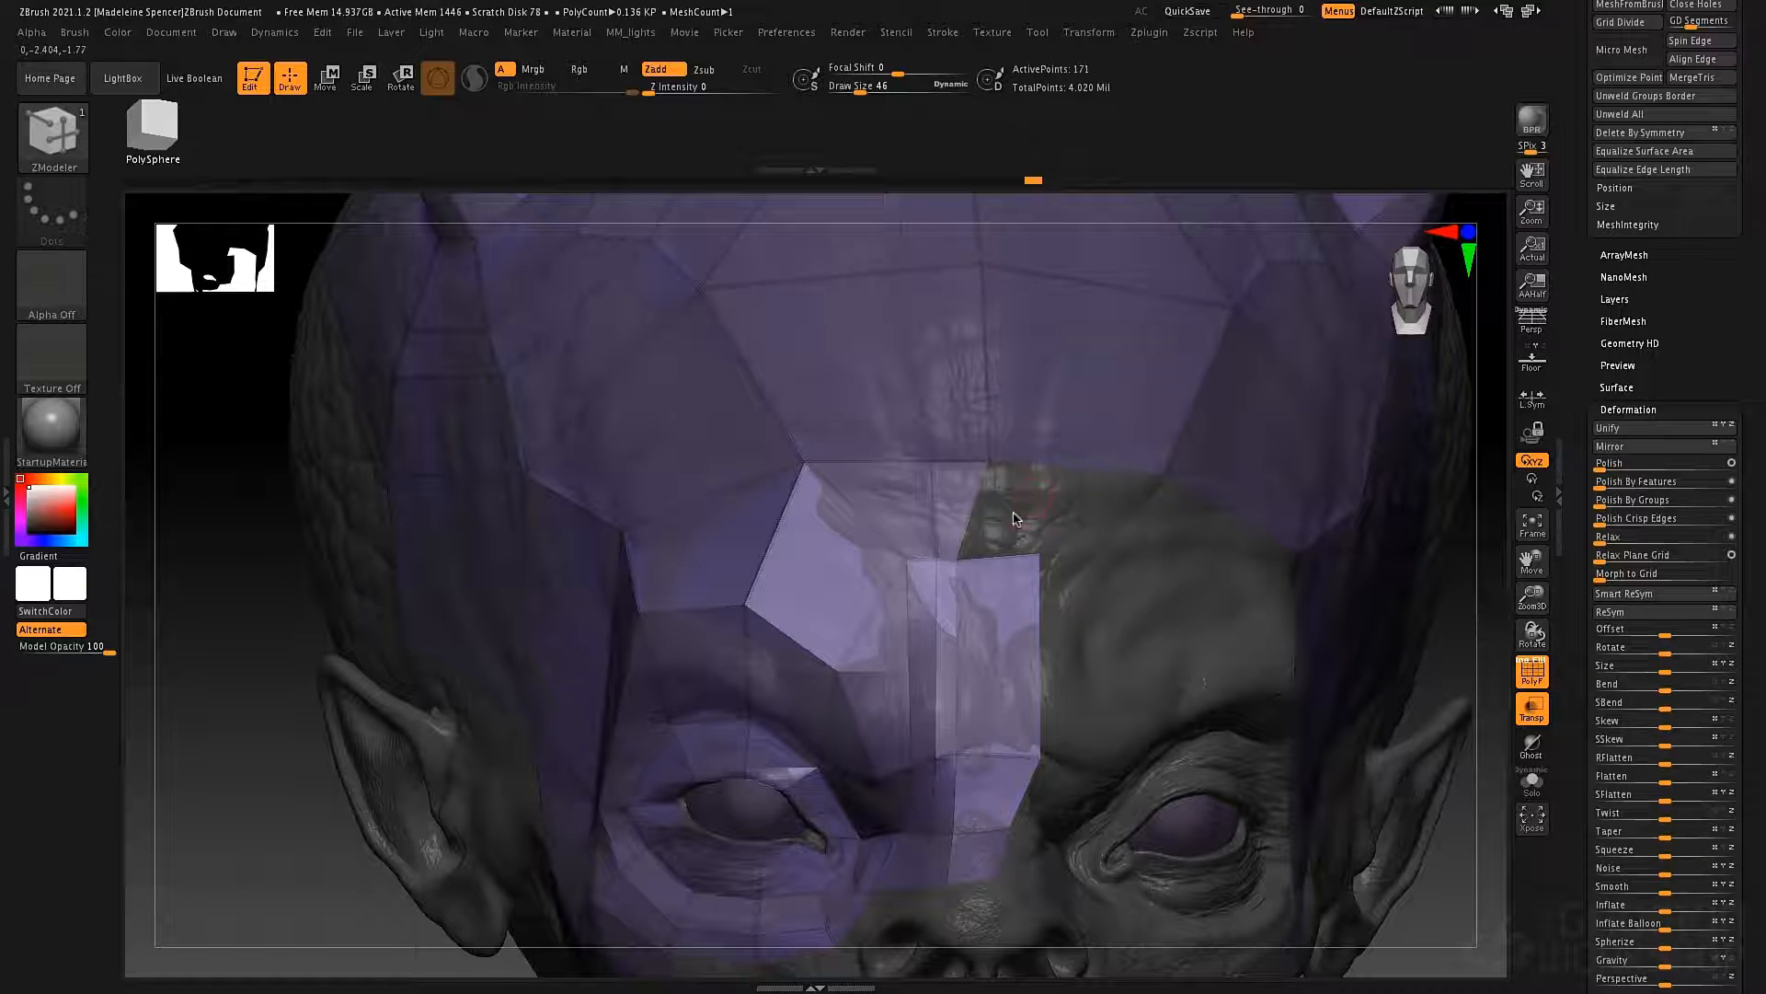
pyautogui.keyDown('alt'); pyautogui.moveTo(1159, 540); pyautogui.dragTo(975, 443); pyautogui.keyUp('alt')
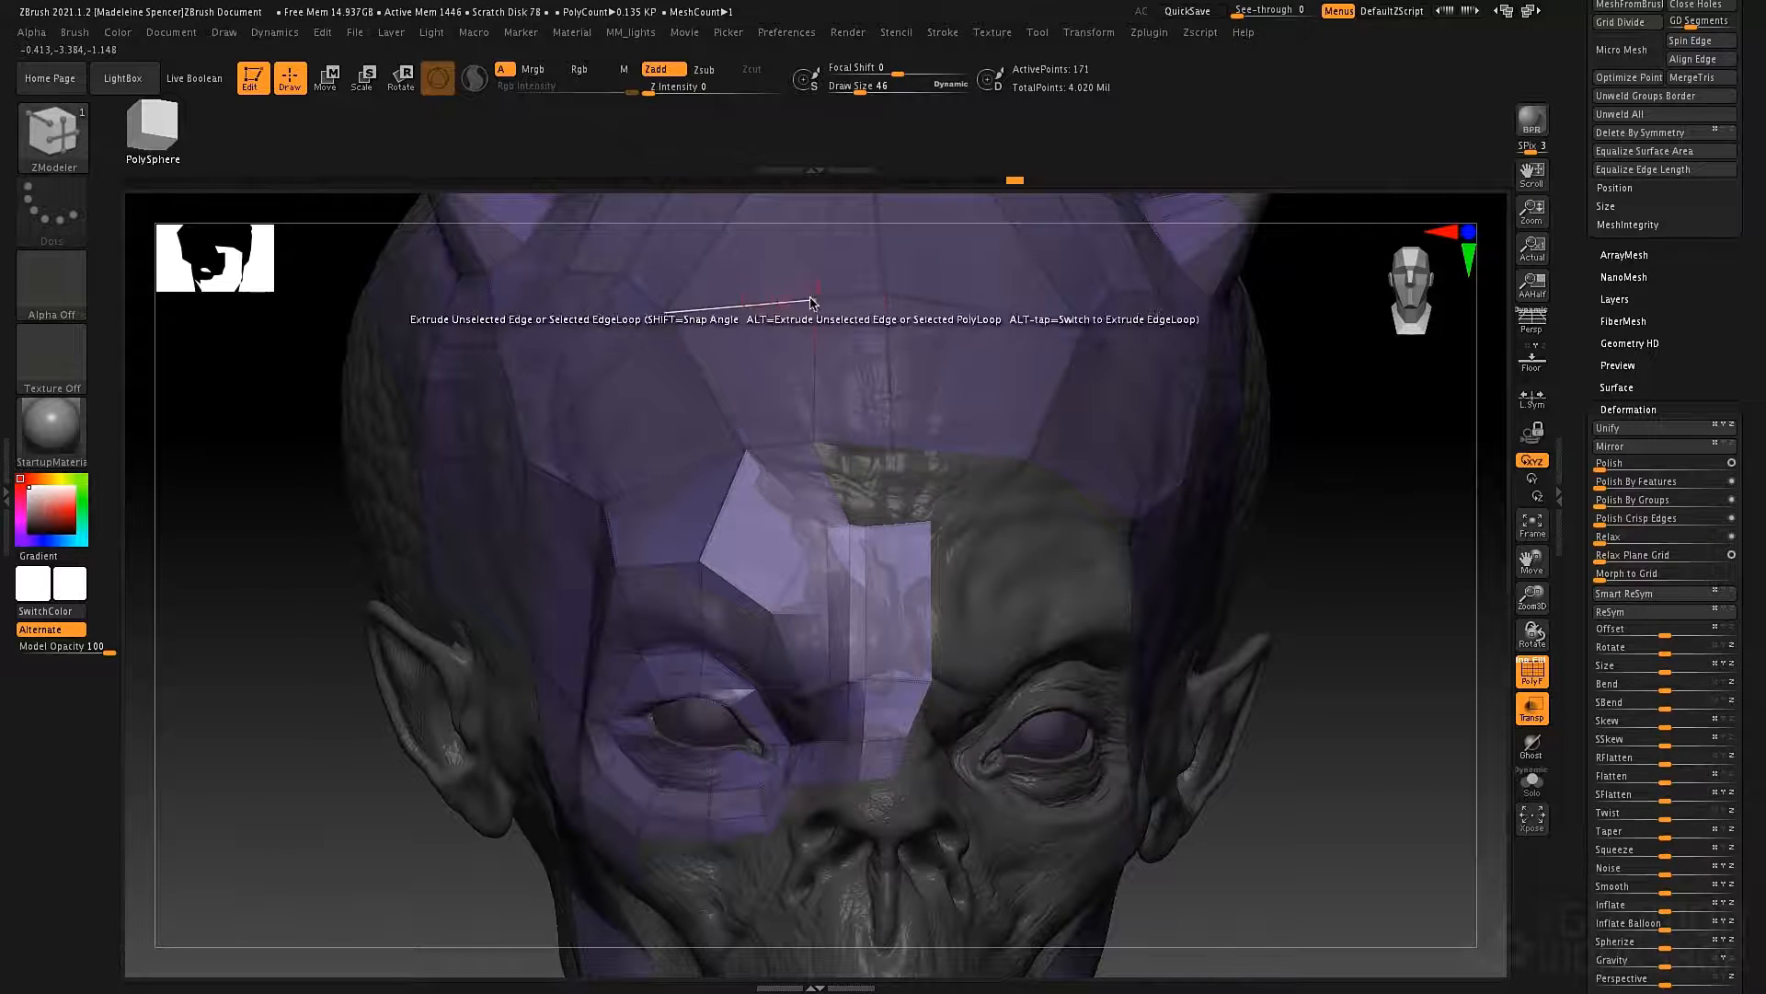
pyautogui.keyDown('alt'); pyautogui.moveTo(860, 433); pyautogui.dragTo(840, 552, button='right'); pyautogui.keyUp('alt')
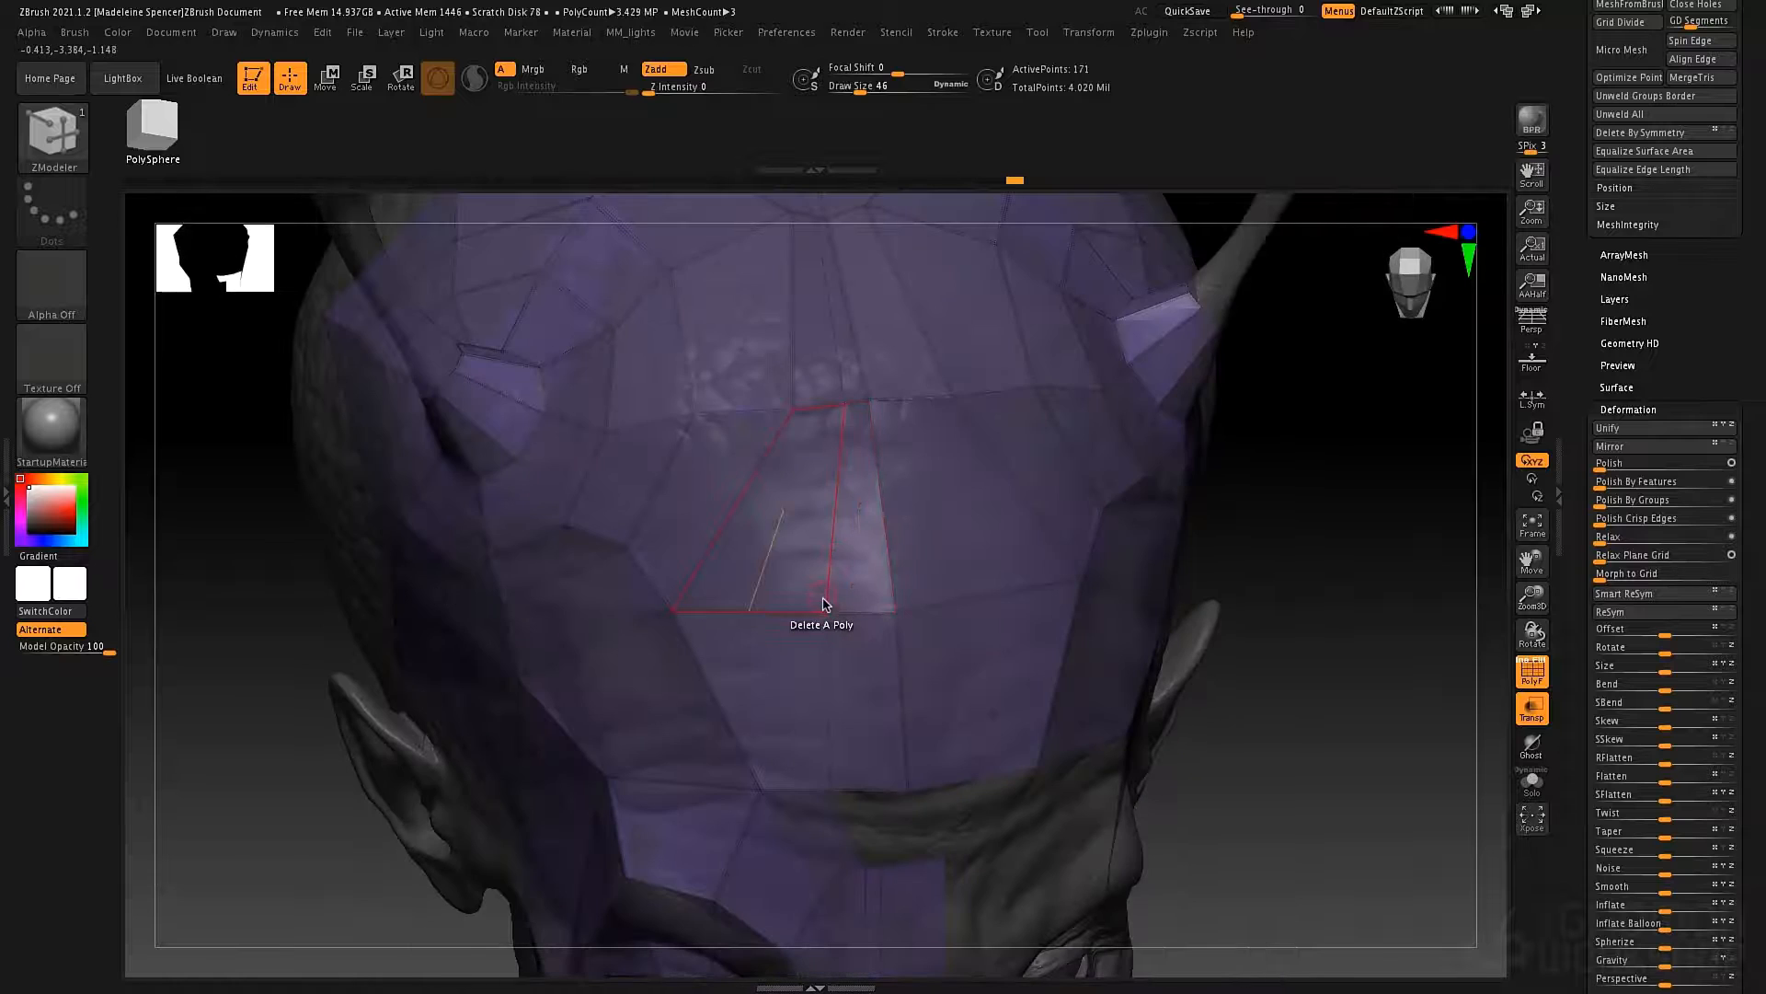
# Insert another single edge loop near the midline between the forehead and the brow strip.
pyautogui.rightClick(845, 404)
pyautogui.moveTo(1230, 671); pyautogui.dragTo(1076, 570, button='right')
pyautogui.rightClick(792, 701)
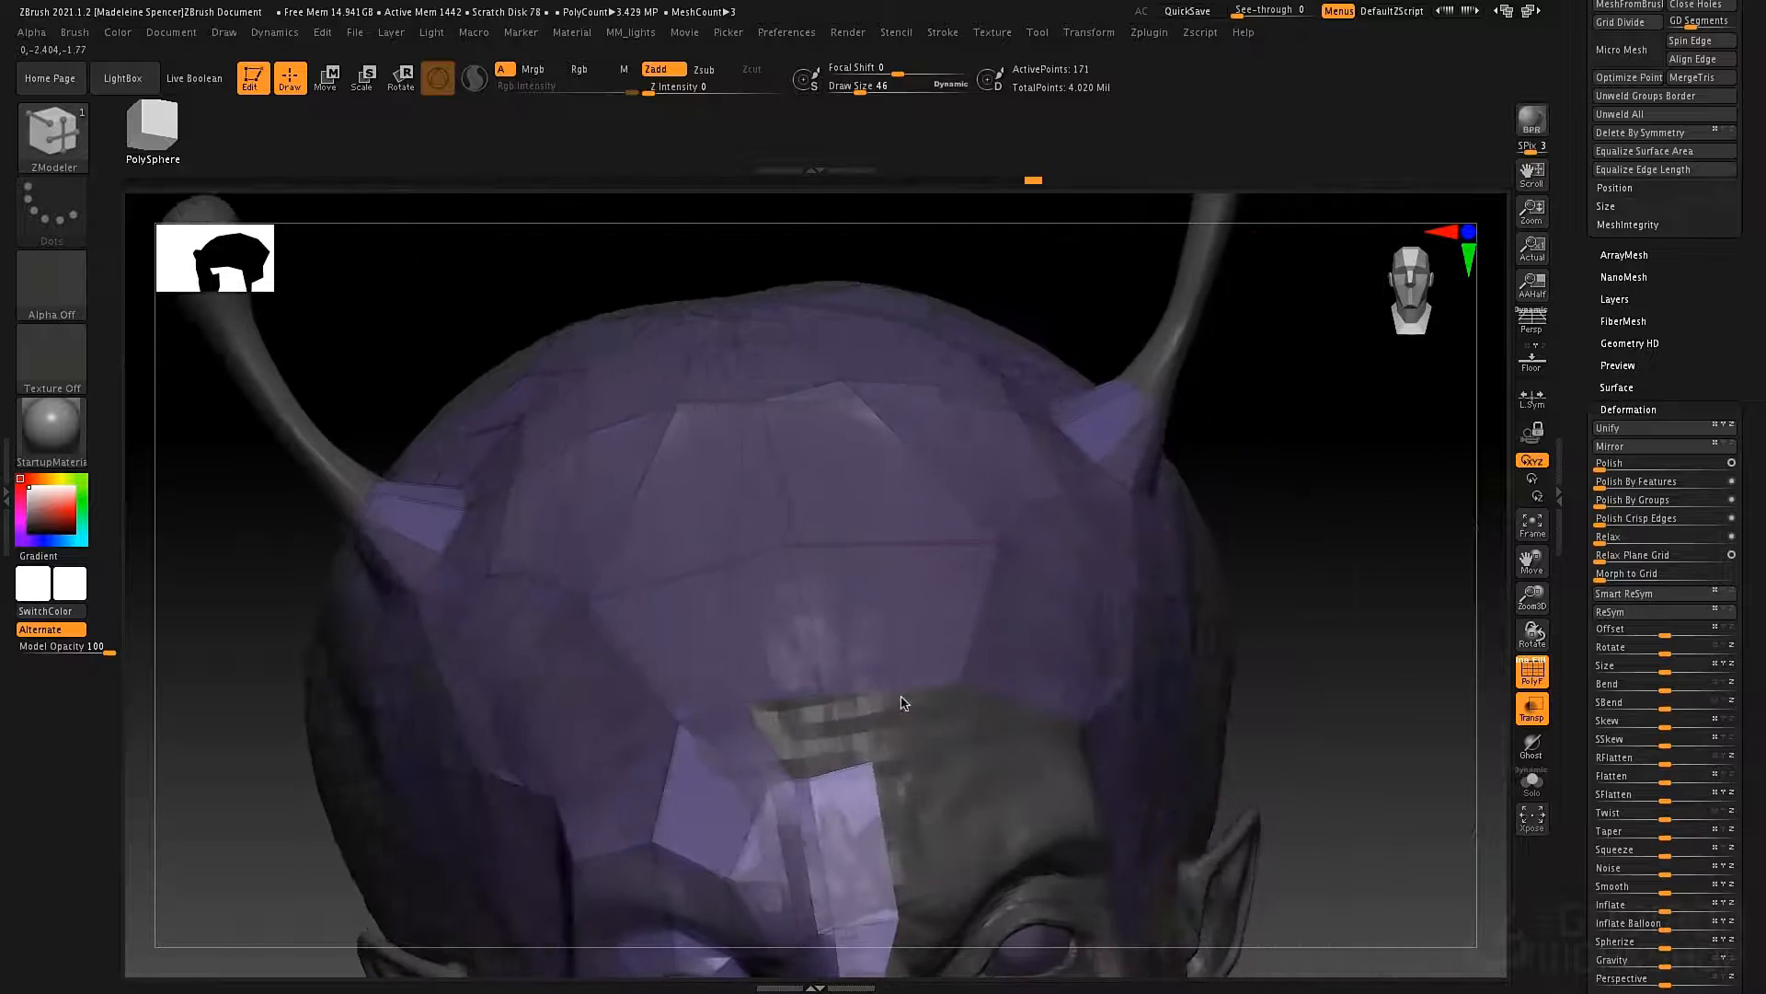
pyautogui.moveTo(904, 703); pyautogui.dragTo(791, 700, button='right')
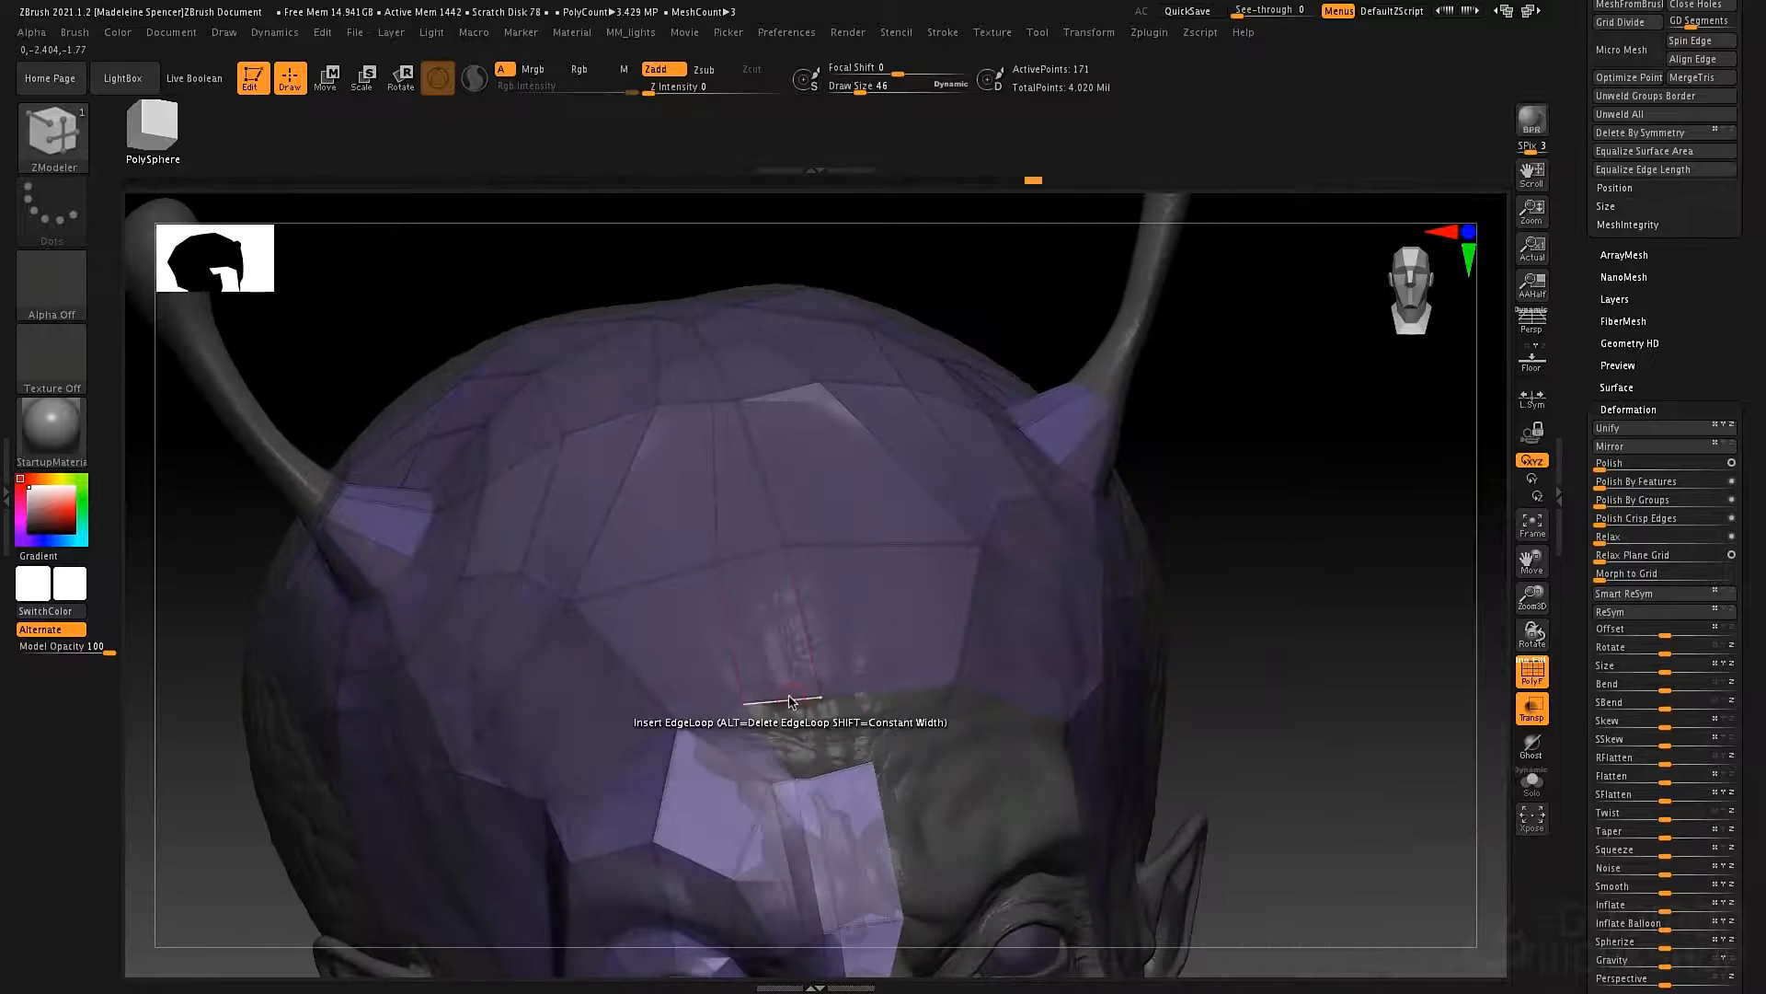
pyautogui.click(798, 781)
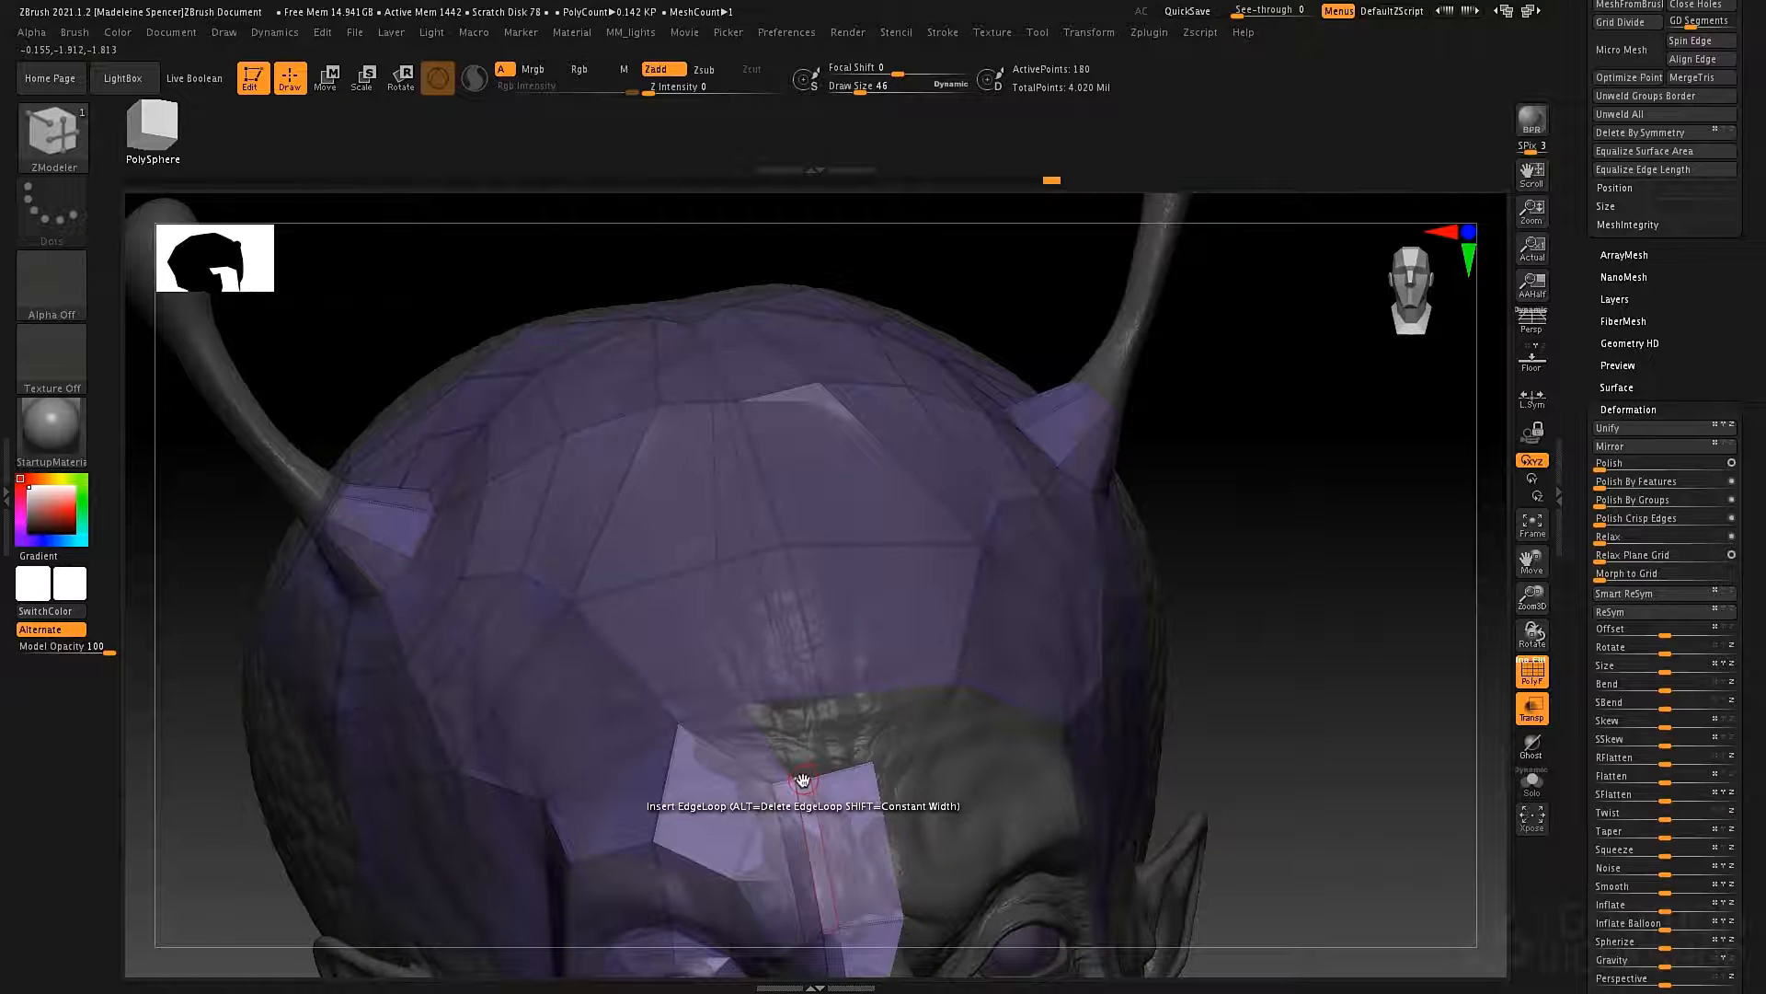
# Extrude the open edge between forehead and brow strip toward the midline and weld its lower point to the strip.
pyautogui.press('space')
pyautogui.click(607, 615)
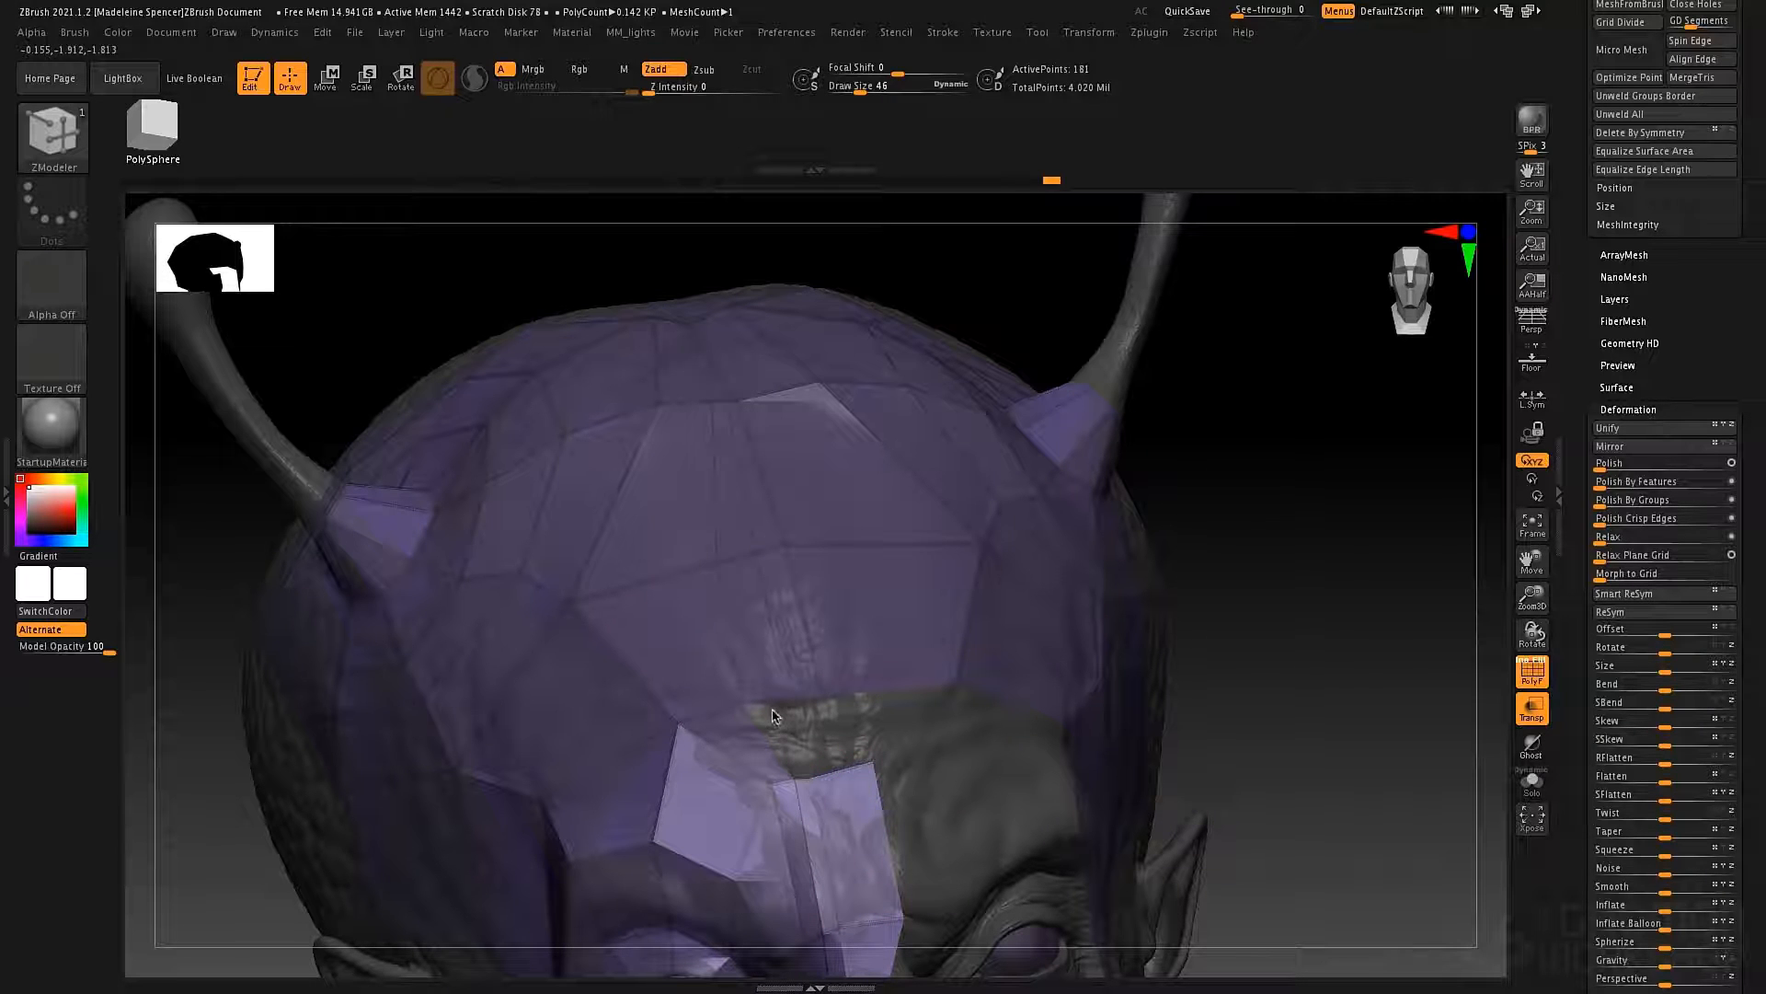
pyautogui.moveTo(773, 717); pyautogui.dragTo(819, 789)
pyautogui.moveTo(973, 723); pyautogui.dragTo(906, 705)
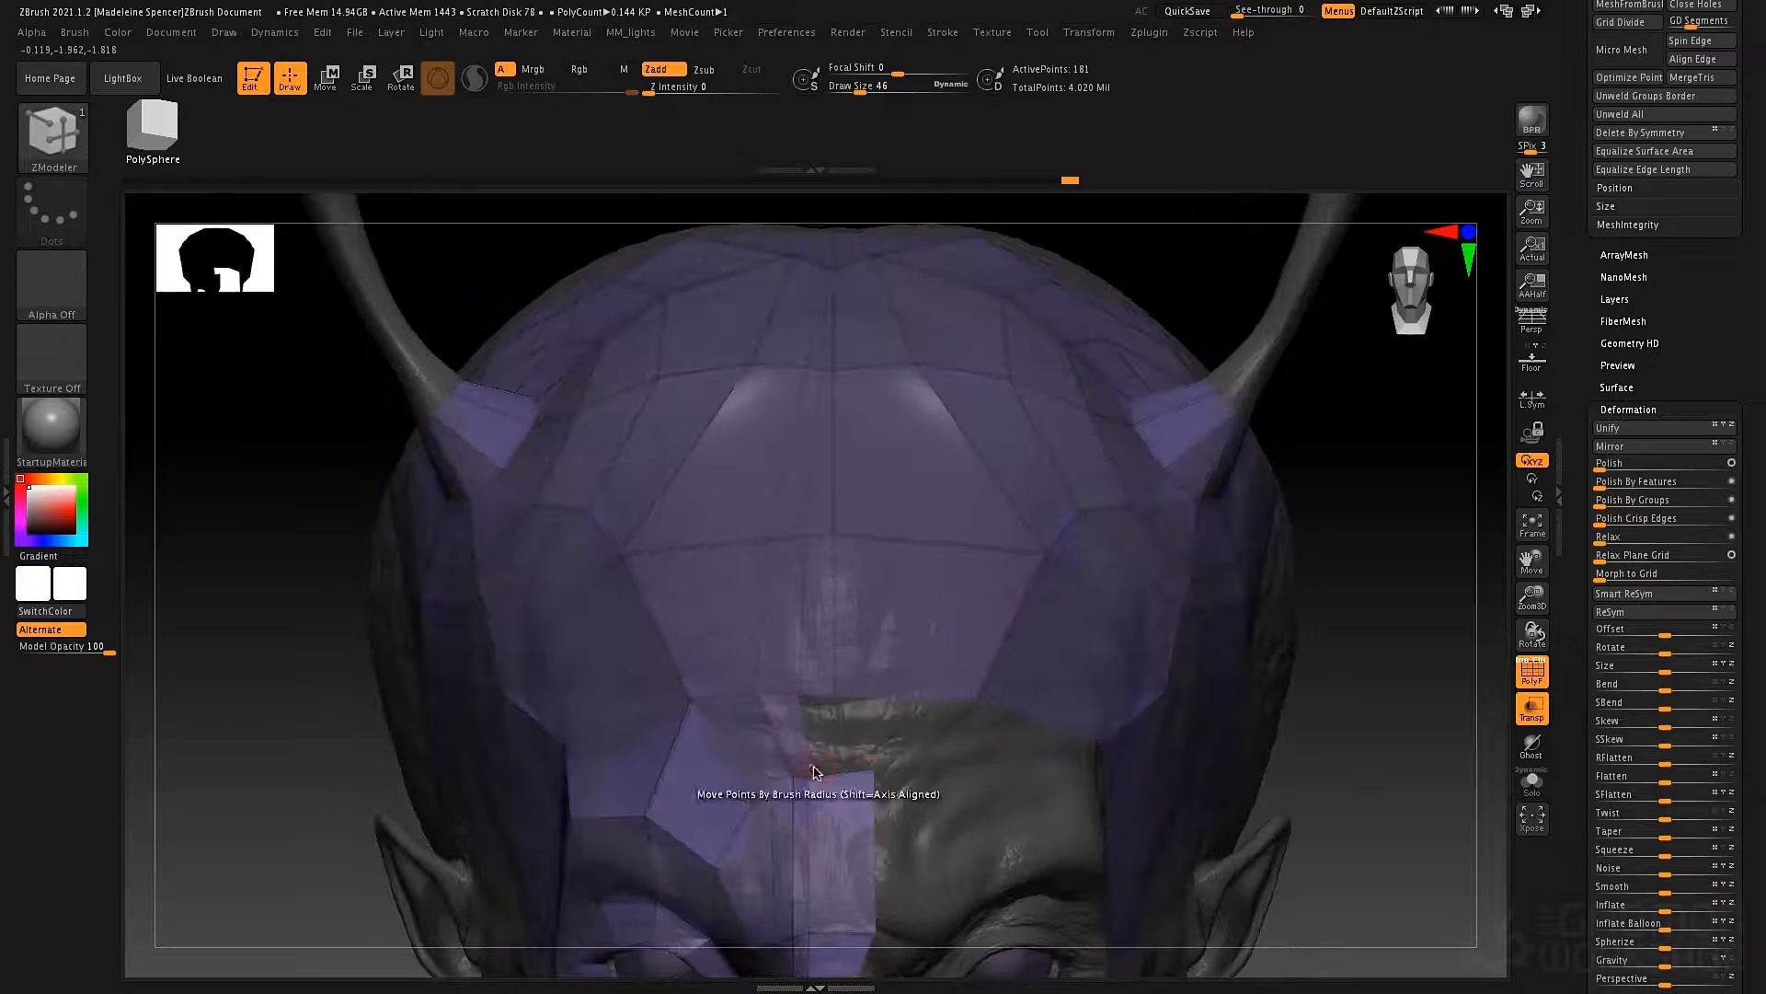
pyautogui.moveTo(815, 771); pyautogui.dragTo(808, 776)
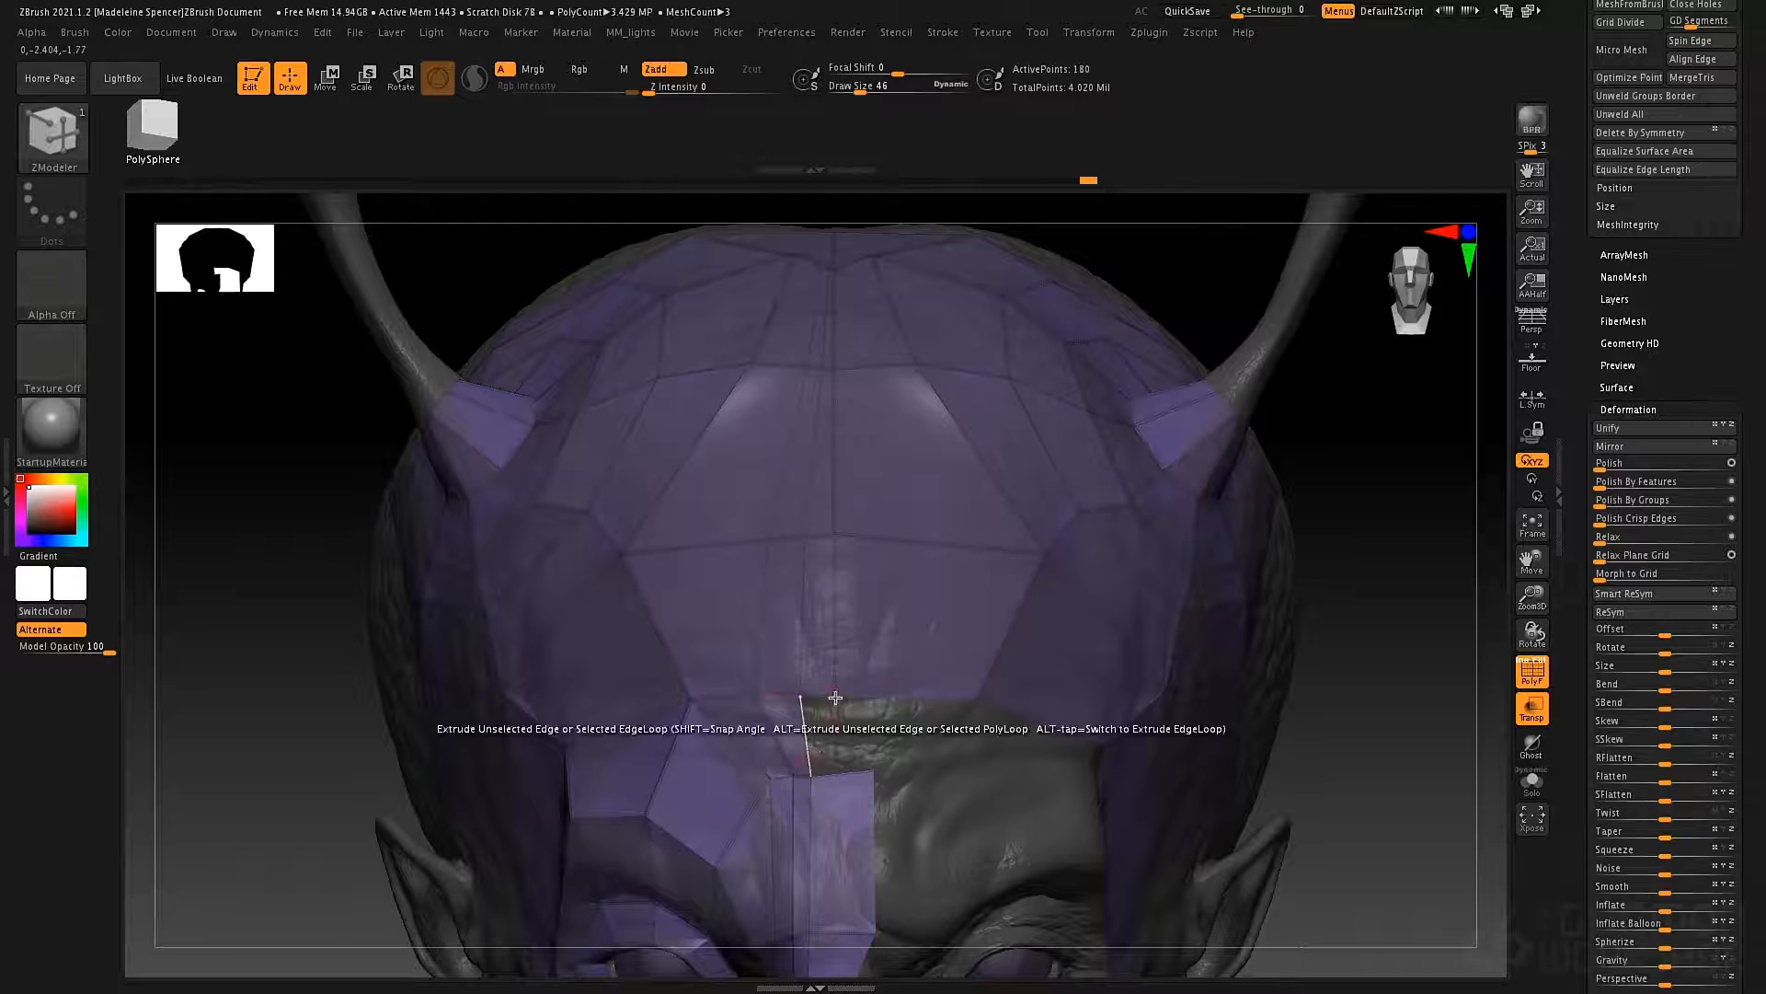
pyautogui.keyDown('ctrl'); pyautogui.moveTo(828, 704); pyautogui.dragTo(841, 661, button='right'); pyautogui.keyUp('ctrl')
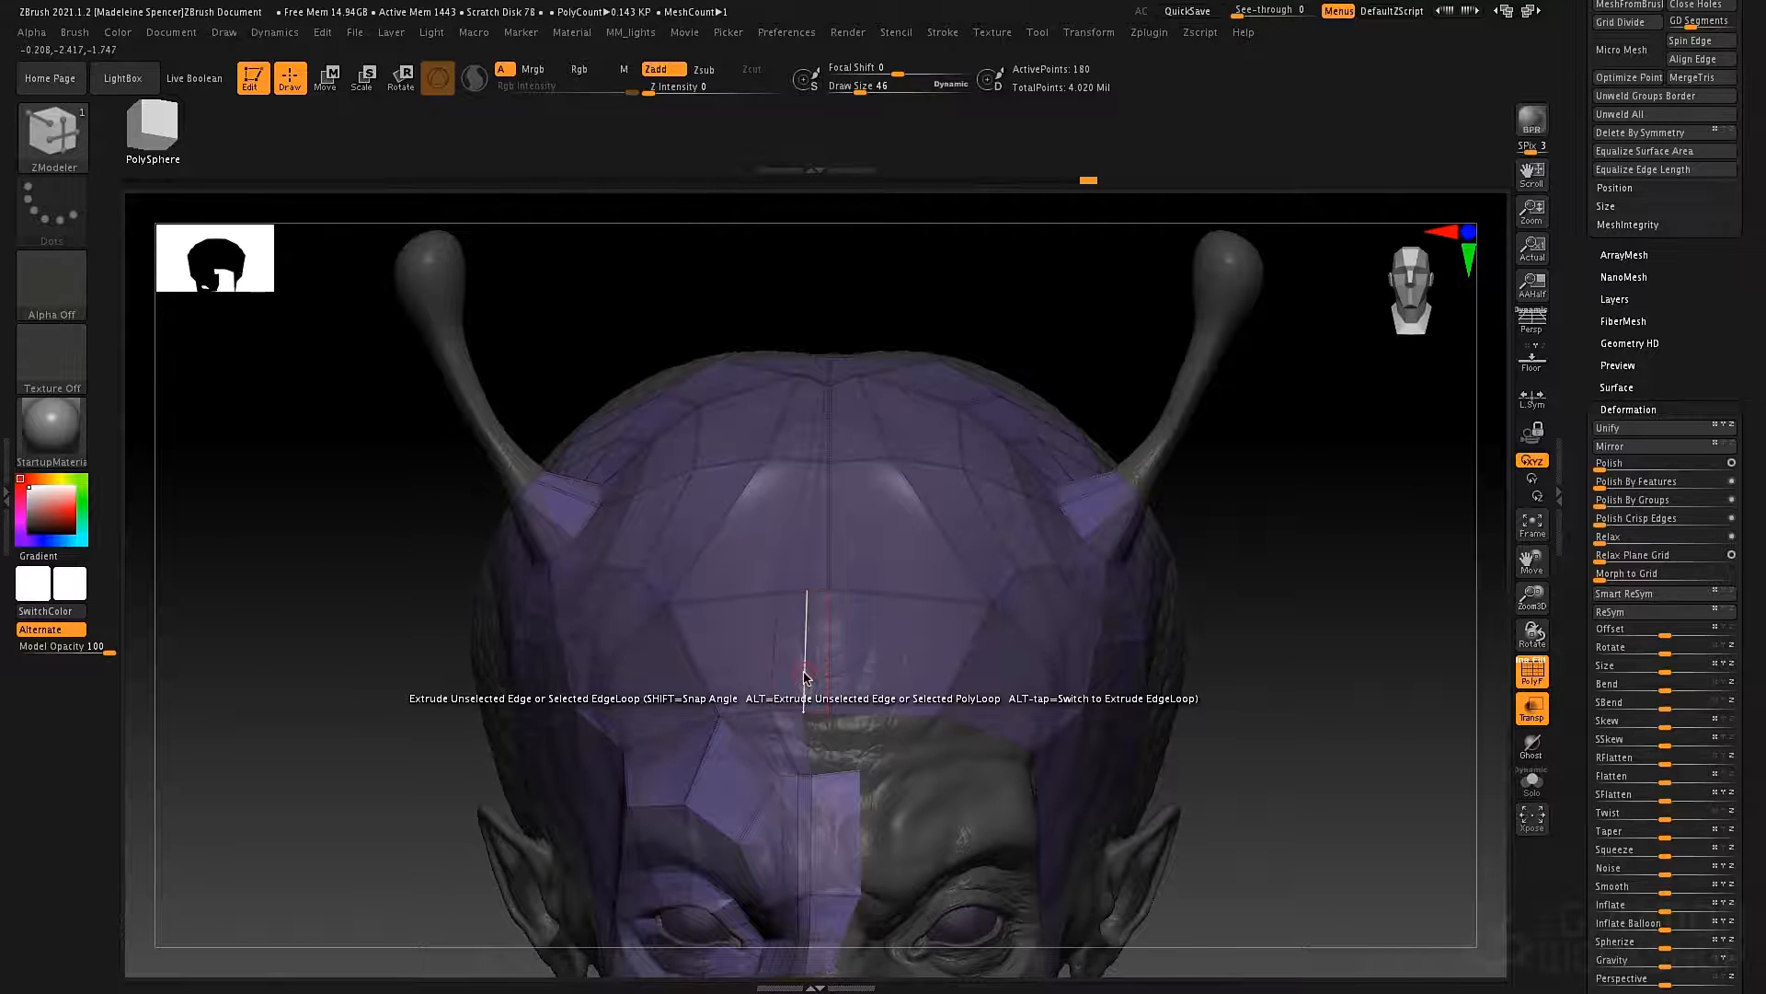
# Set the edge action to Move and try to adjust the forehead edge beside the midline.
pyautogui.press('space')
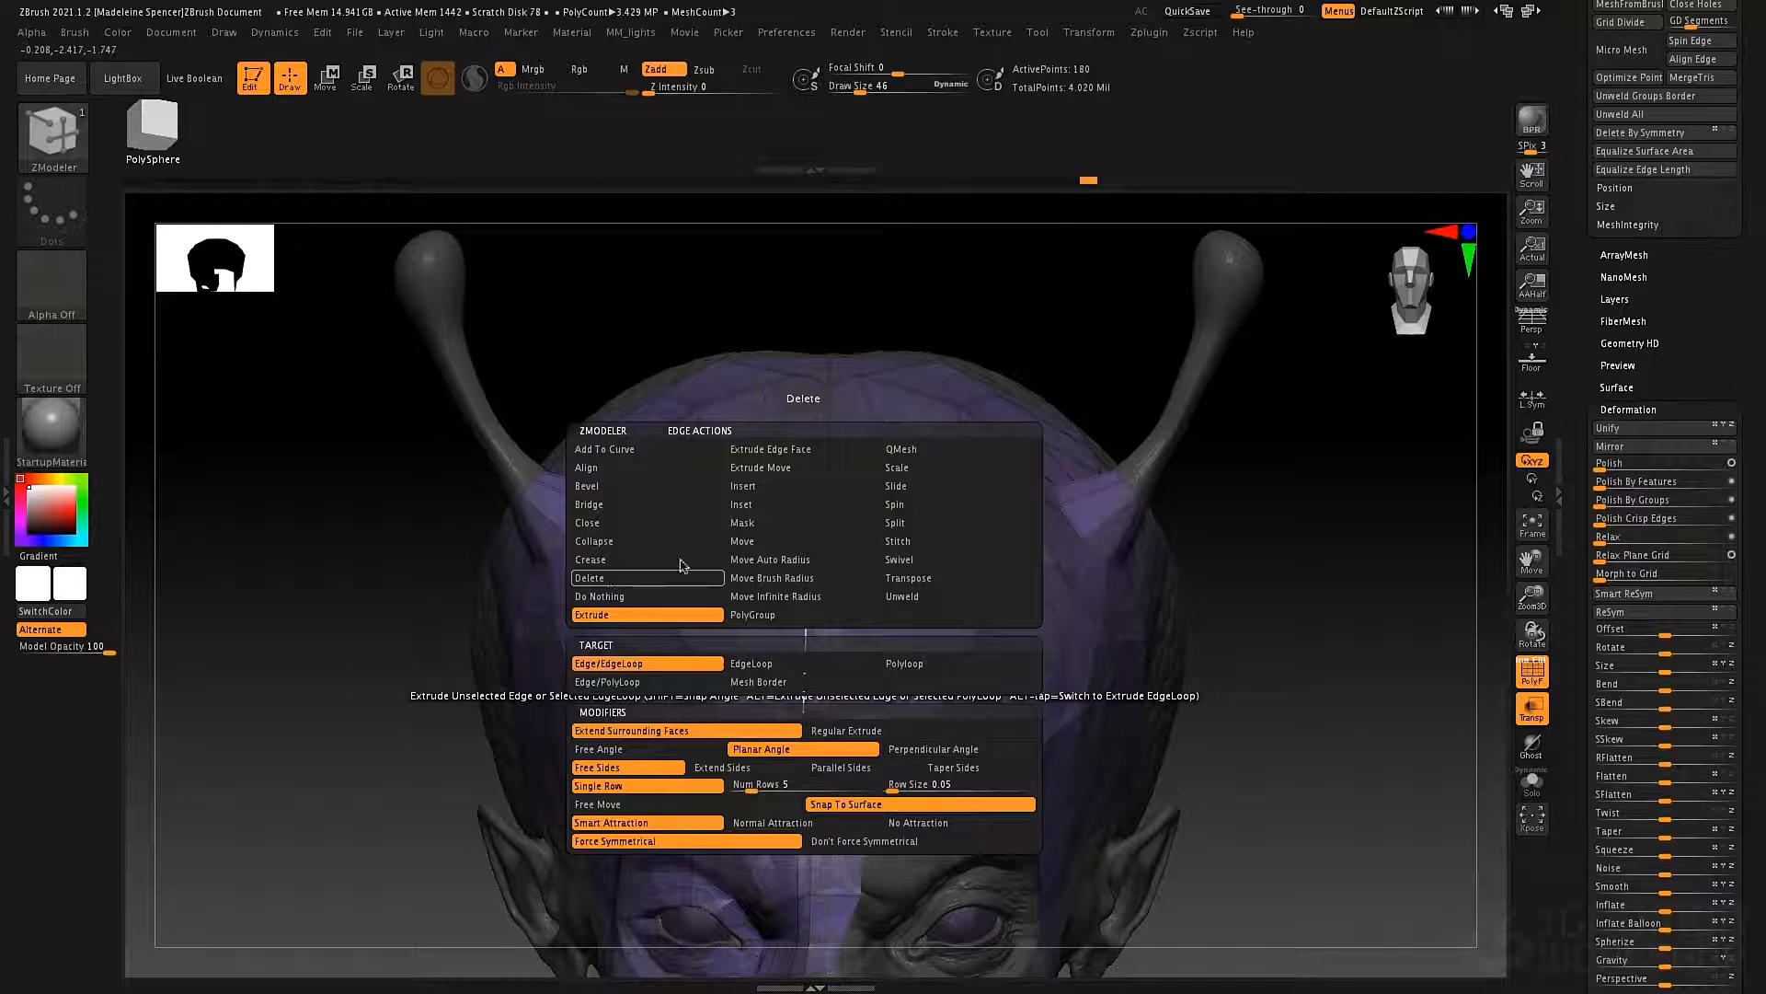
pyautogui.click(770, 532)
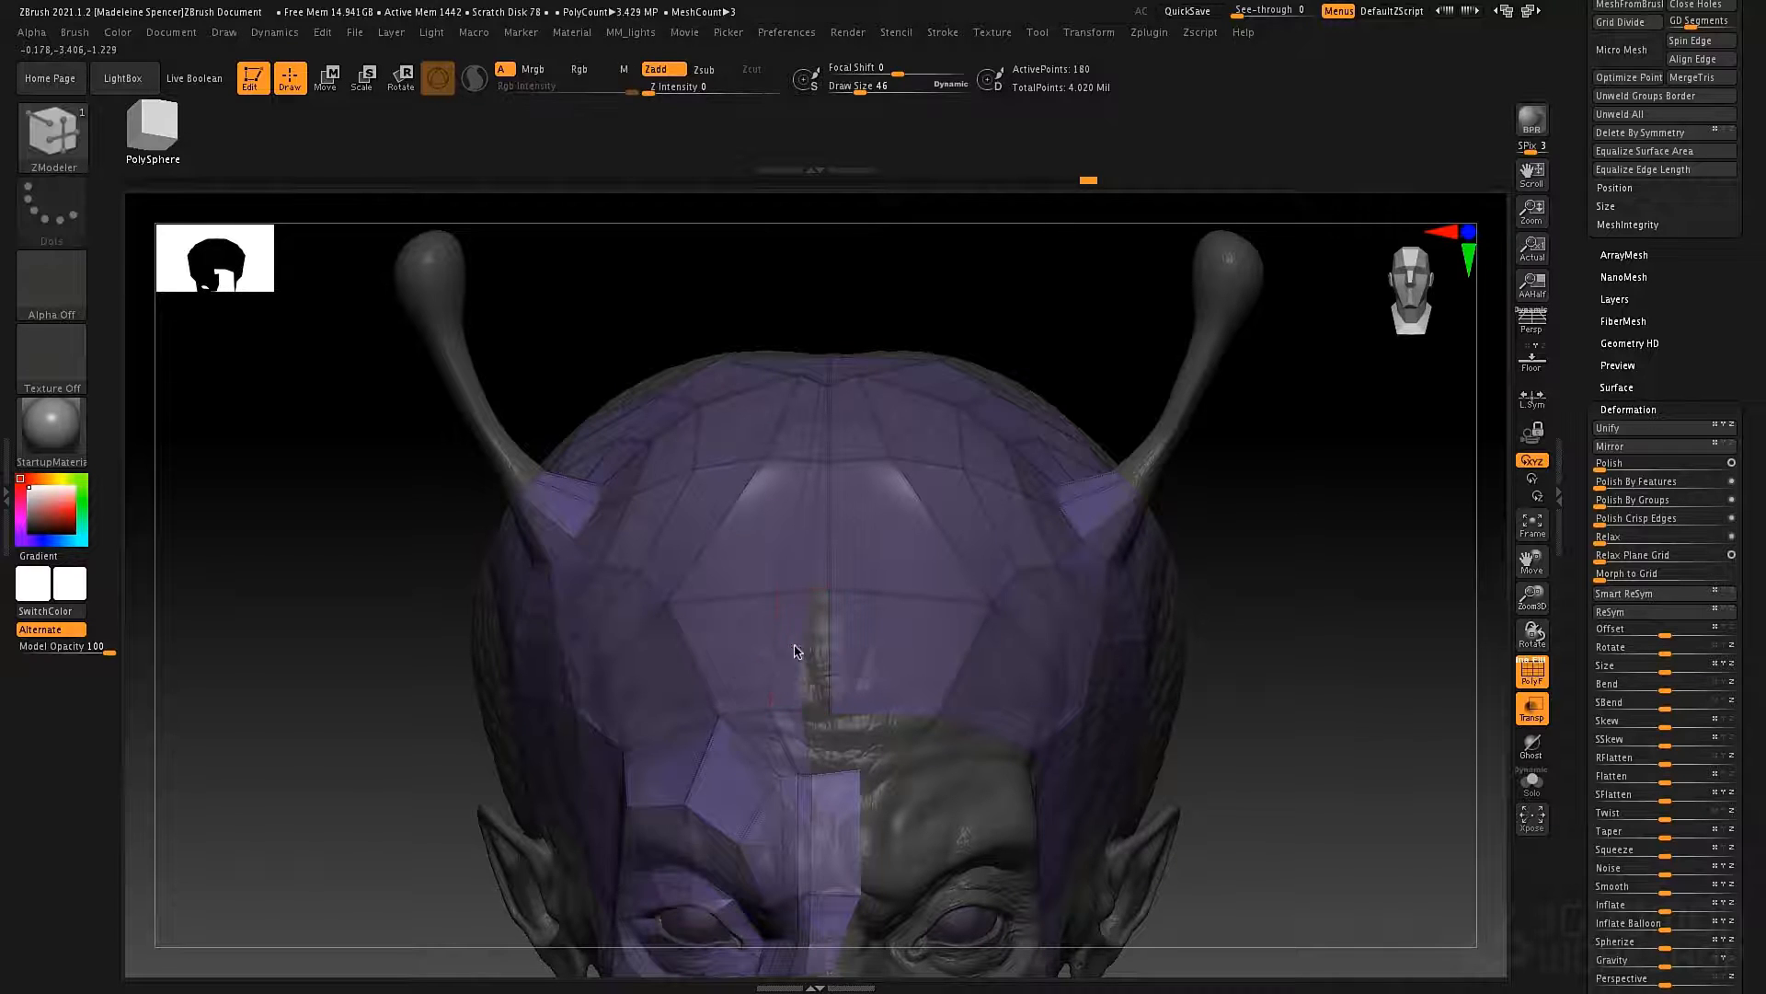
pyautogui.keyDown('ctrl'); pyautogui.moveTo(871, 562); pyautogui.dragTo(911, 631, button='right'); pyautogui.keyUp('ctrl')
pyautogui.keyDown('alt'); pyautogui.moveTo(804, 771); pyautogui.dragTo(871, 662, button='right'); pyautogui.keyUp('alt')
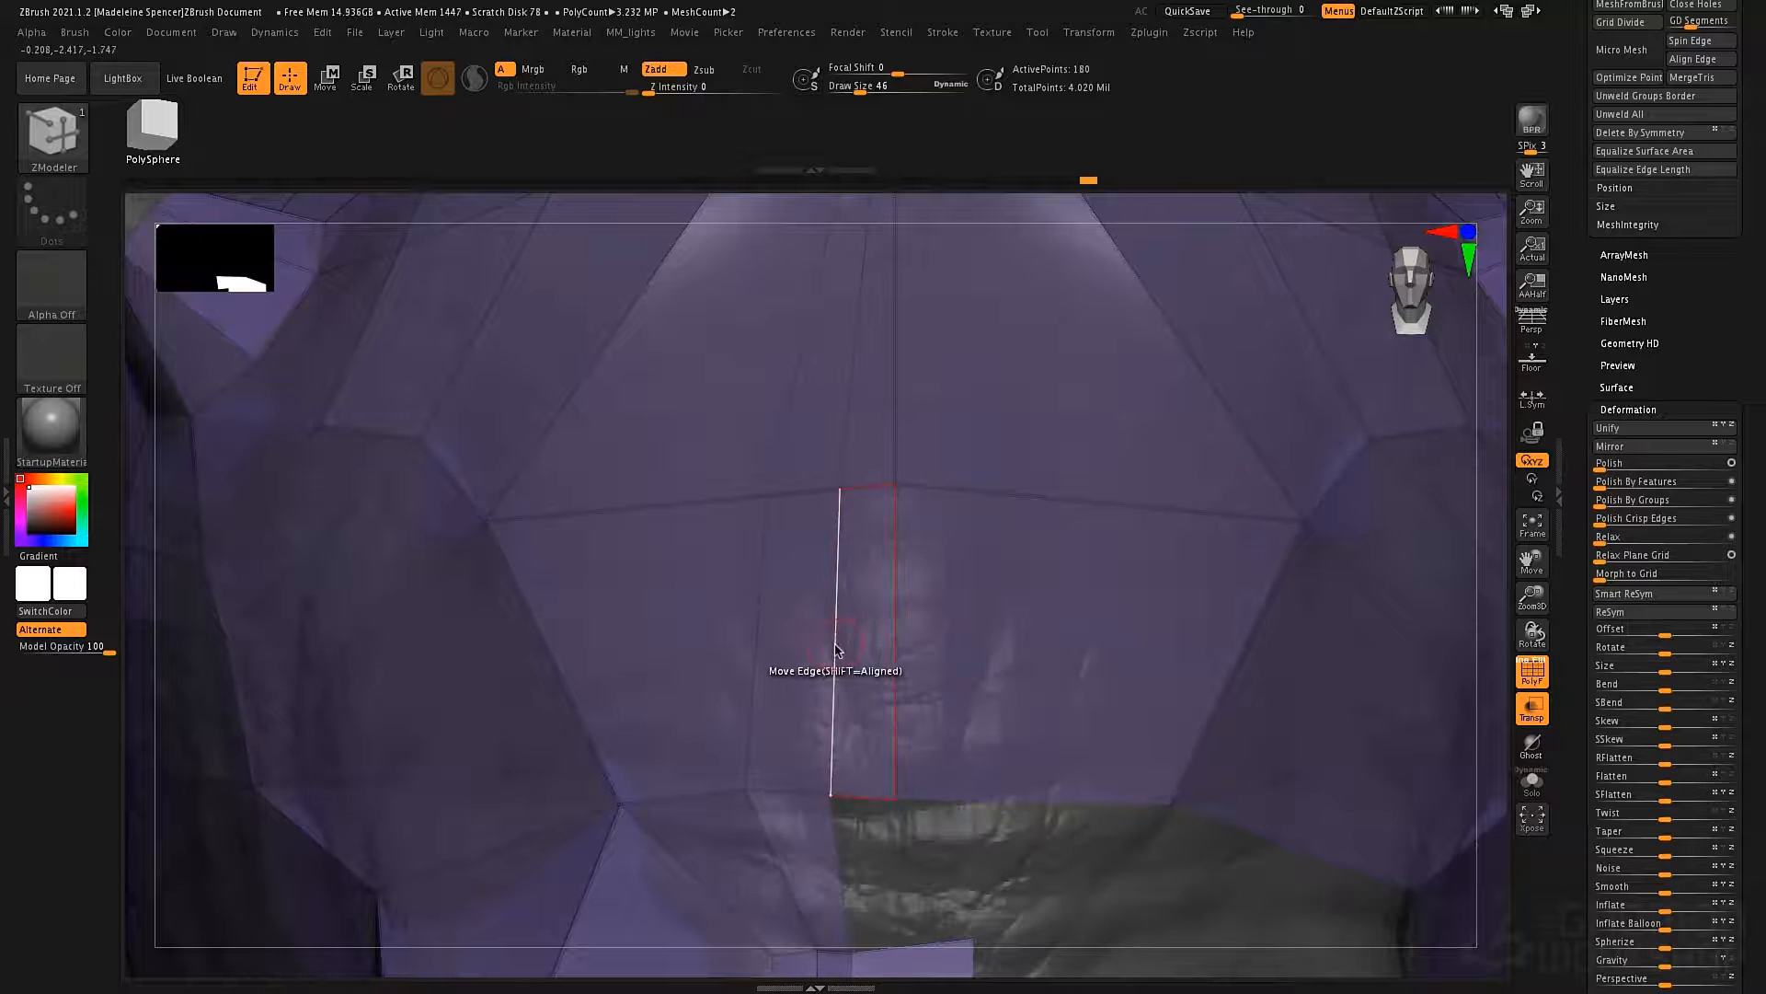
pyautogui.moveTo(834, 649); pyautogui.dragTo(844, 651)
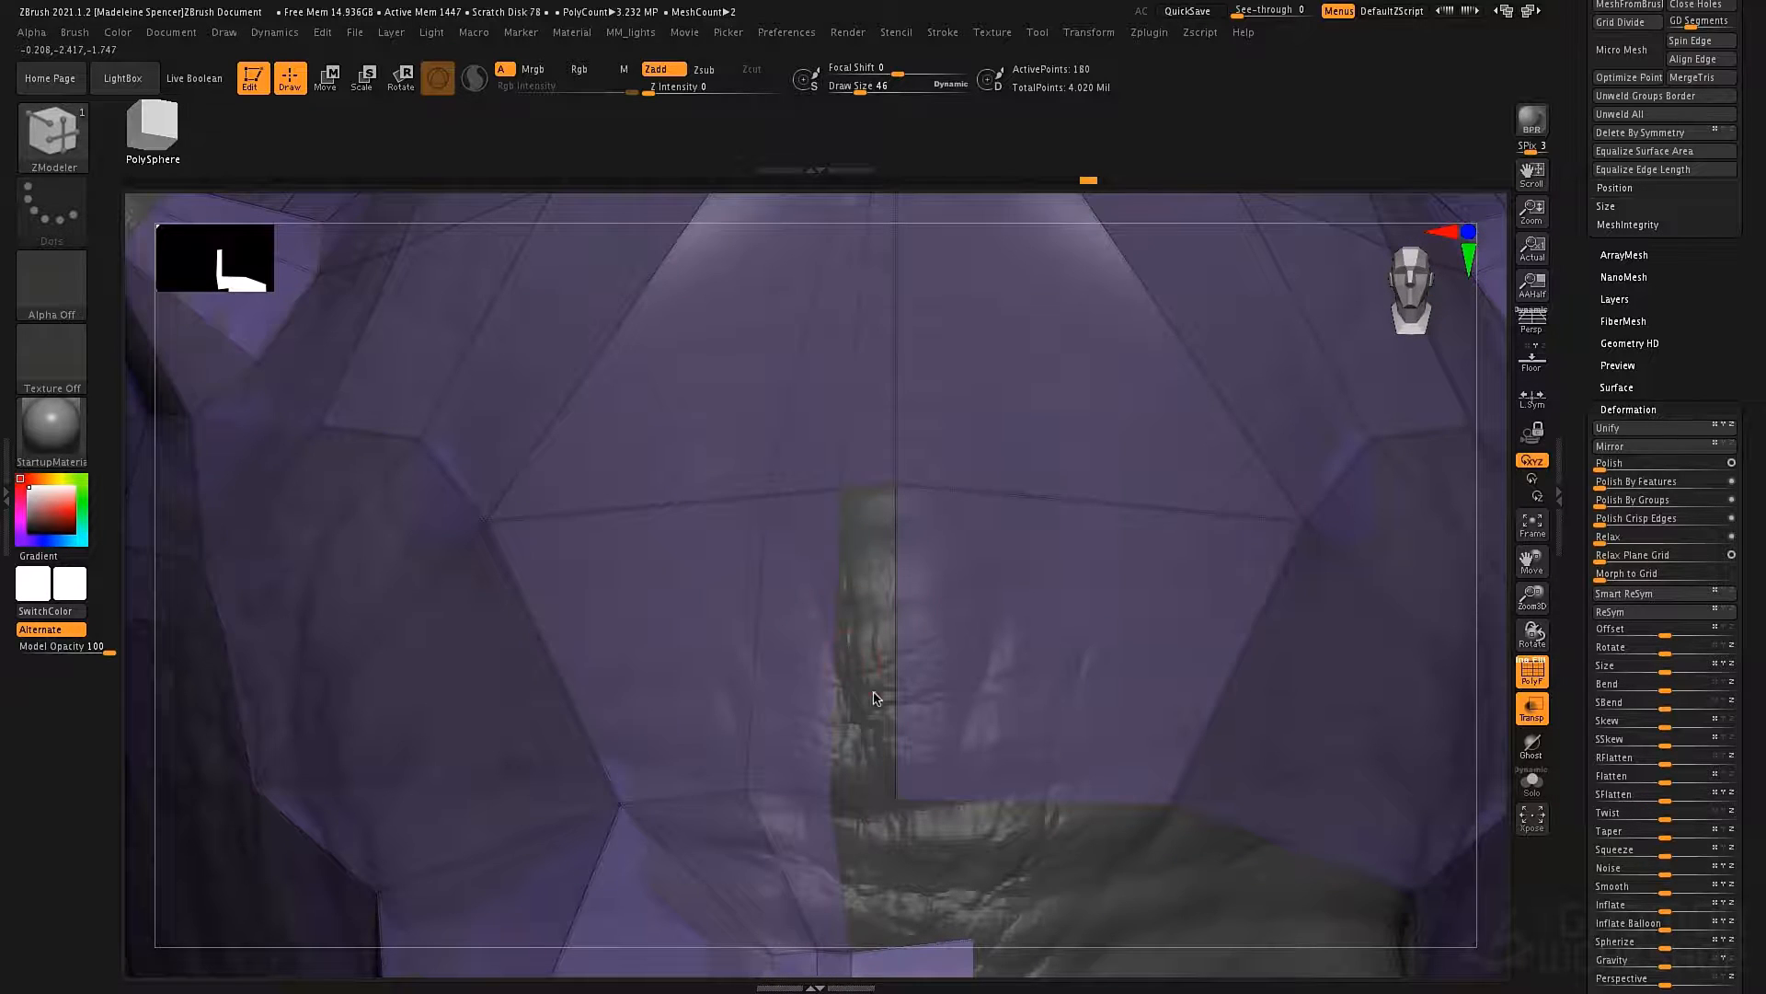
pyautogui.moveTo(874, 692); pyautogui.dragTo(885, 627, button='right')
pyautogui.hotkey('ctrl', 'z')
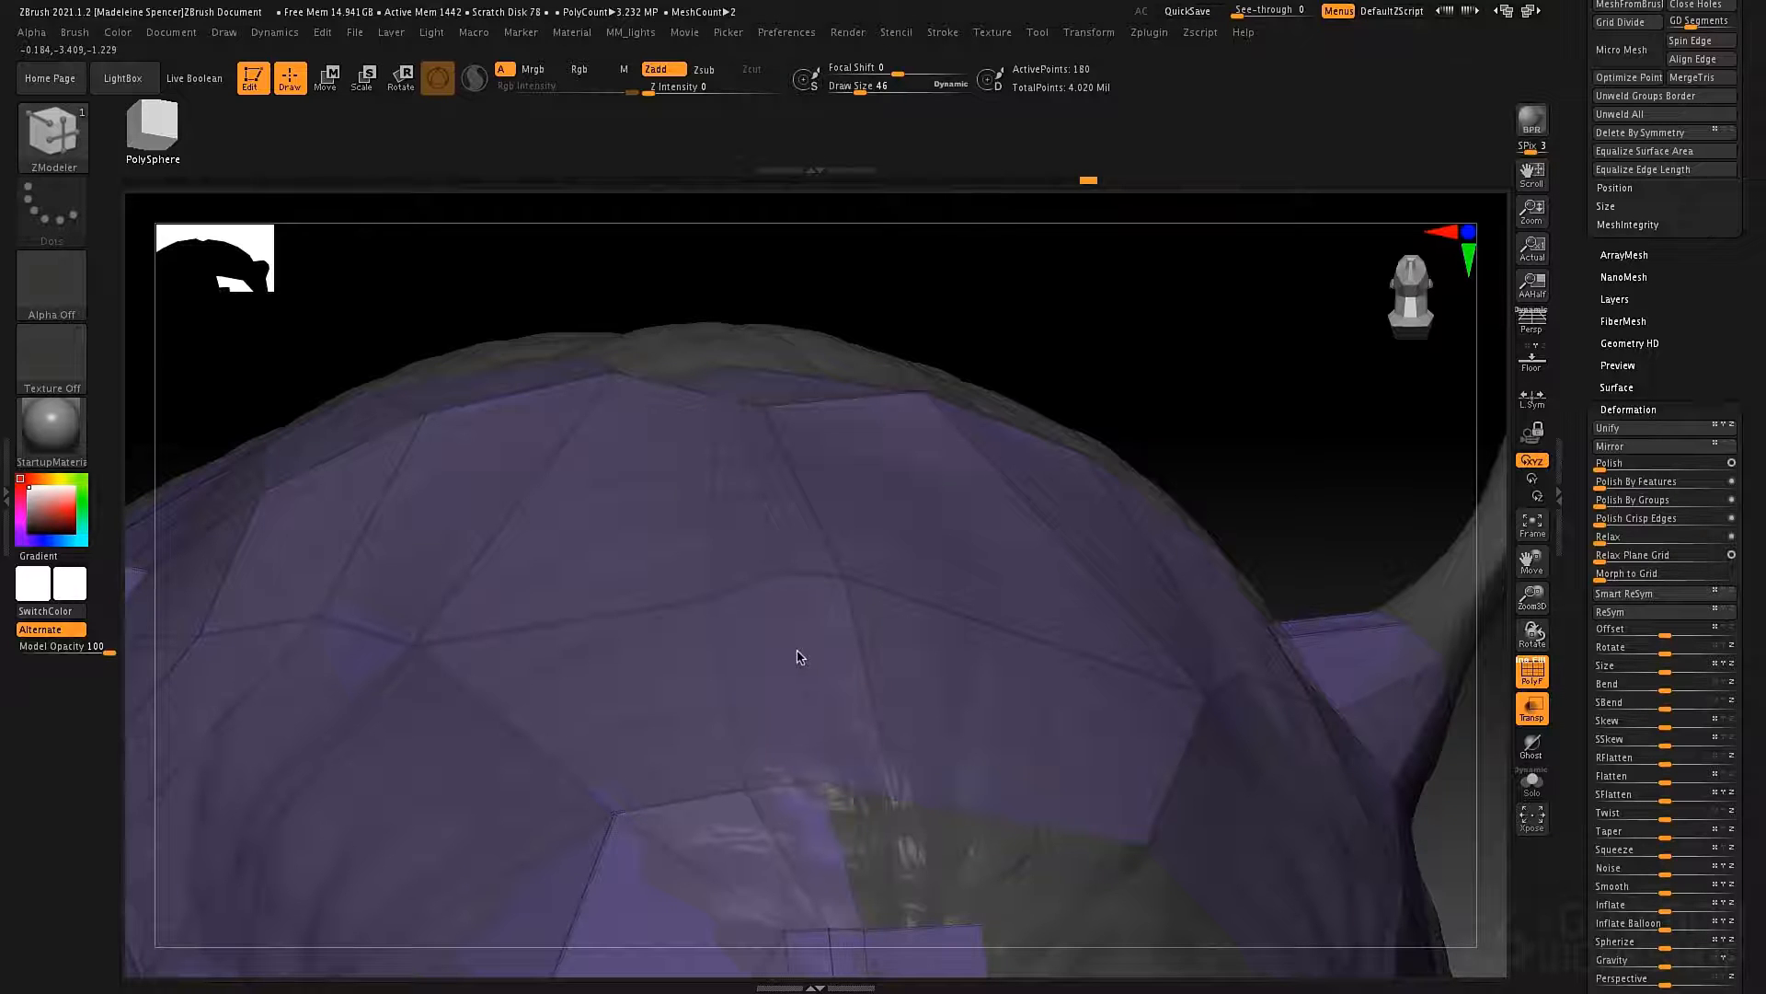
# Open the subtool projection settings and turn off Color projection.
pyautogui.keyDown('ctrl'); pyautogui.moveTo(930, 663); pyautogui.dragTo(870, 424, button='right'); pyautogui.keyUp('ctrl')
pyautogui.keyDown('shift'); pyautogui.moveTo(875, 650); pyautogui.dragTo(895, 516, button='right'); pyautogui.keyUp('shift')
pyautogui.moveTo(848, 611)
pyautogui.mouseDown(button='right')
pyautogui.moveTo(874, 610)
pyautogui.moveTo(844, 608)
pyautogui.moveTo(869, 694)
pyautogui.moveTo(860, 644)
pyautogui.mouseUp(button='right')
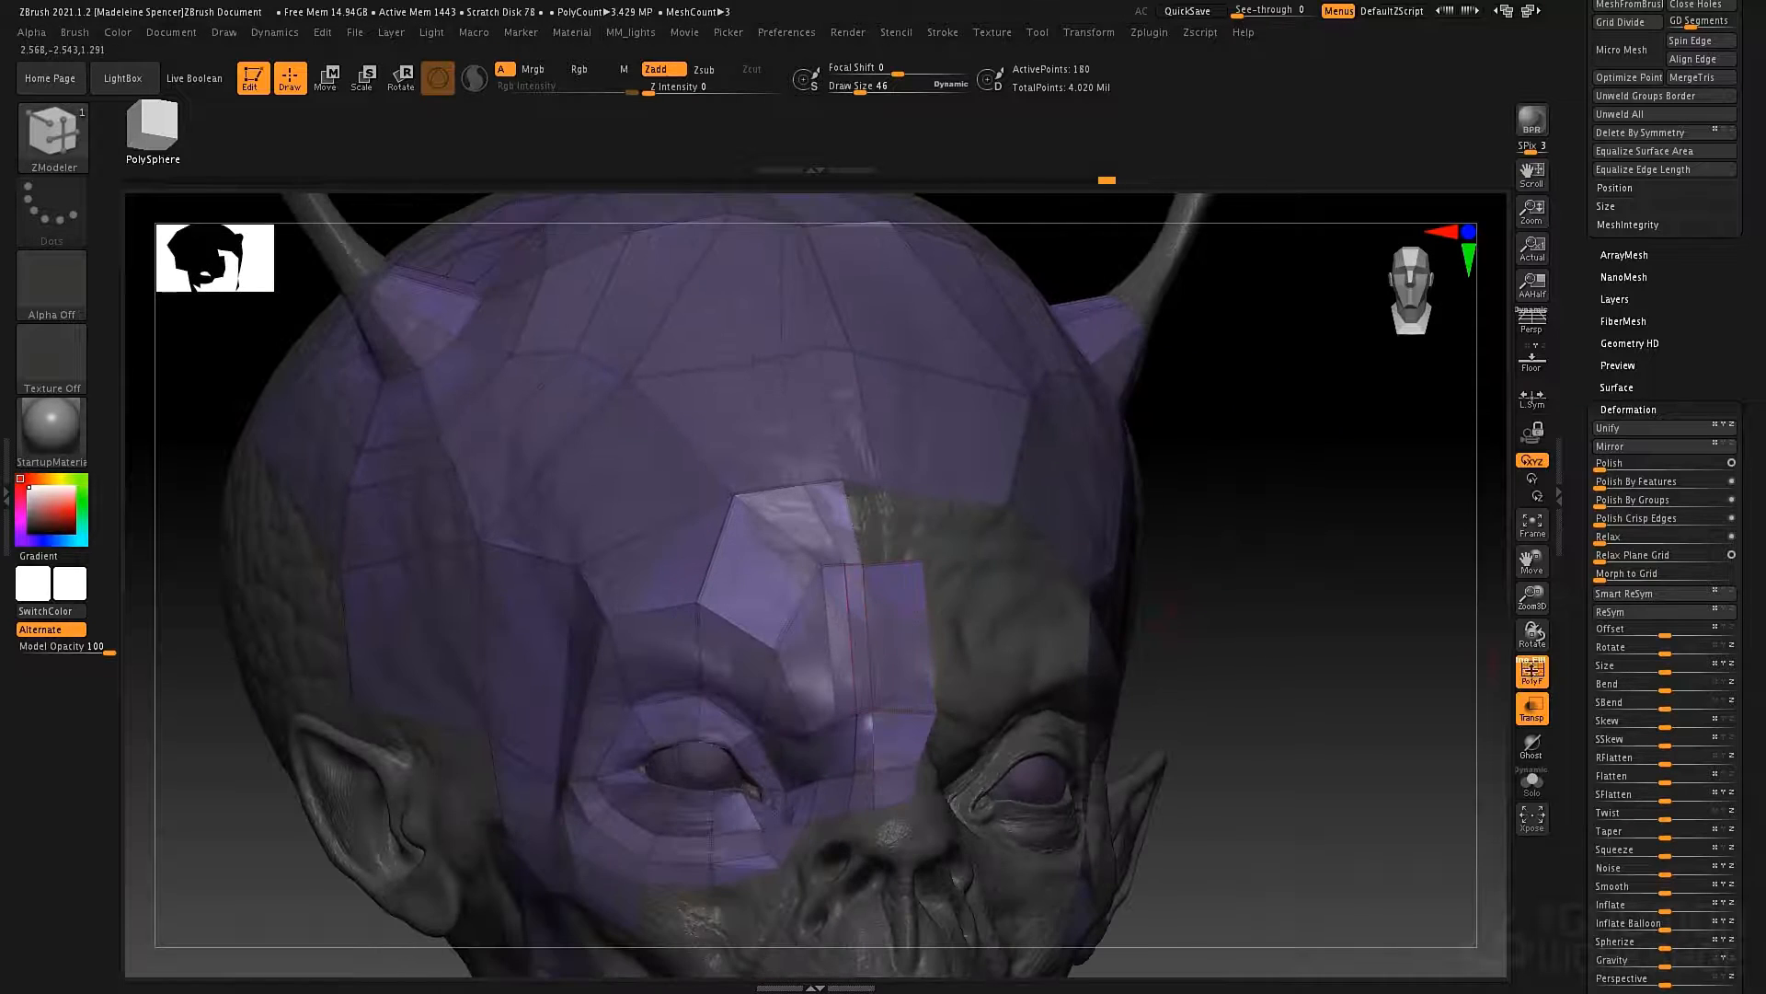
pyautogui.scroll(8, 1711, 538)
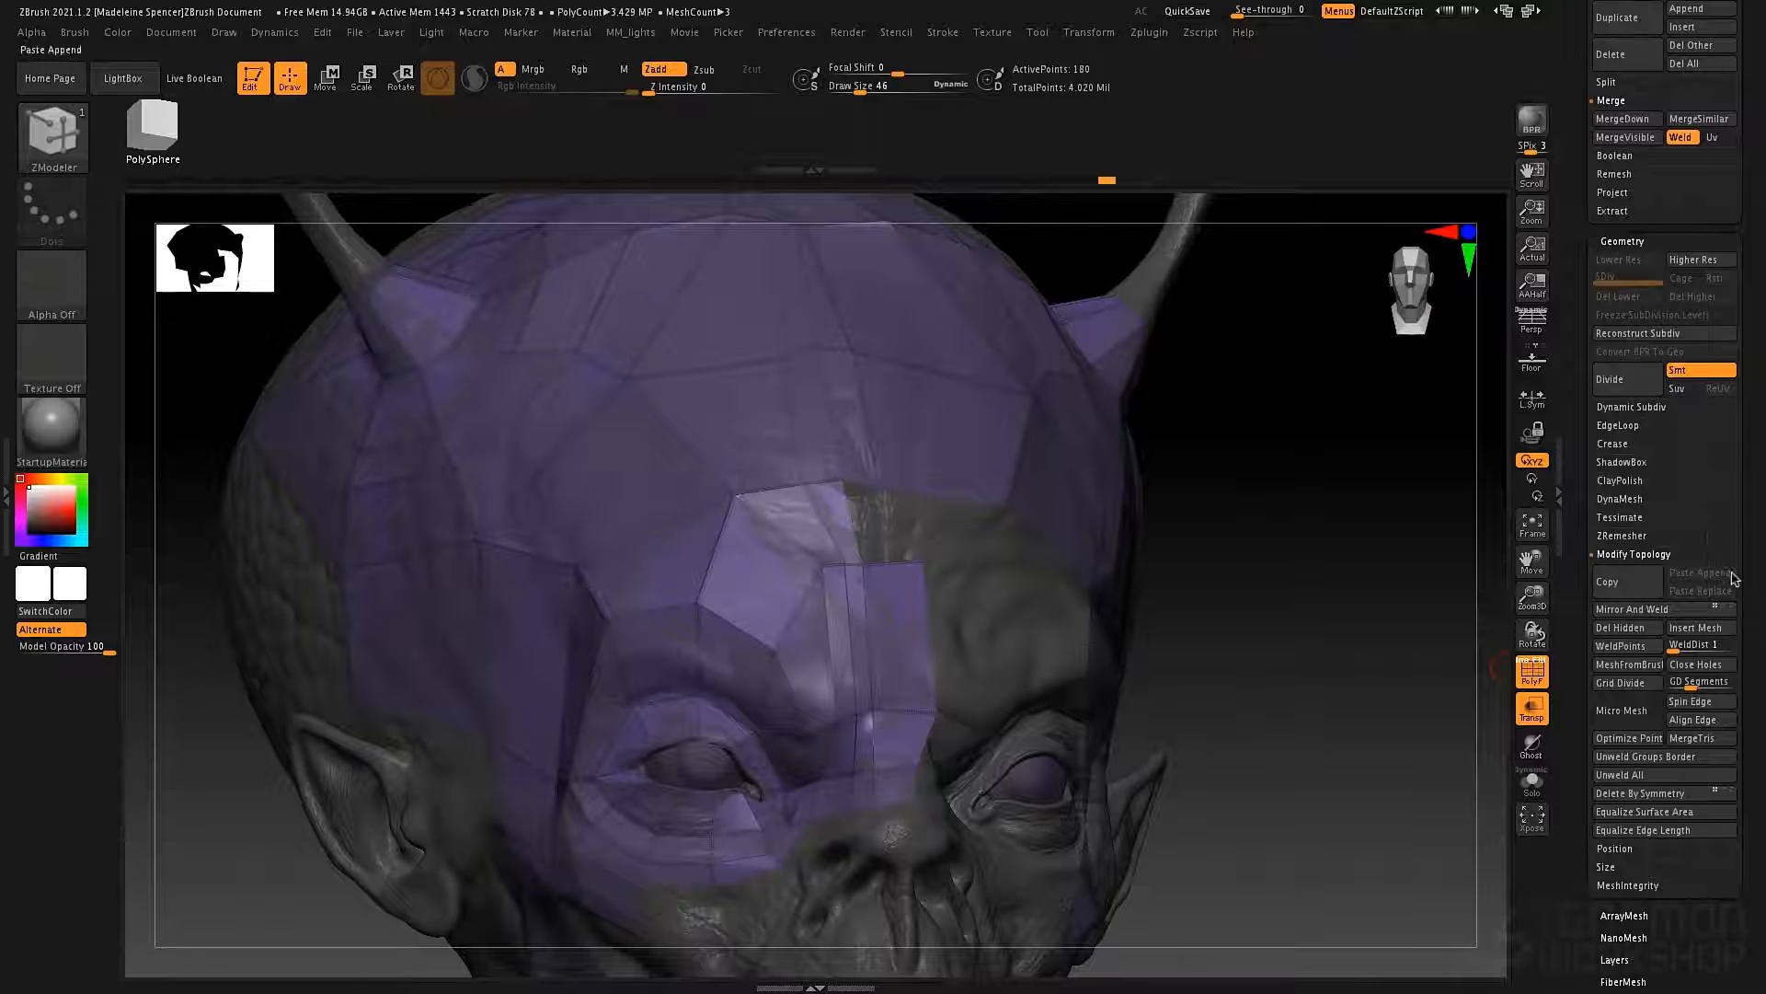
pyautogui.scroll(1, 1592, 245)
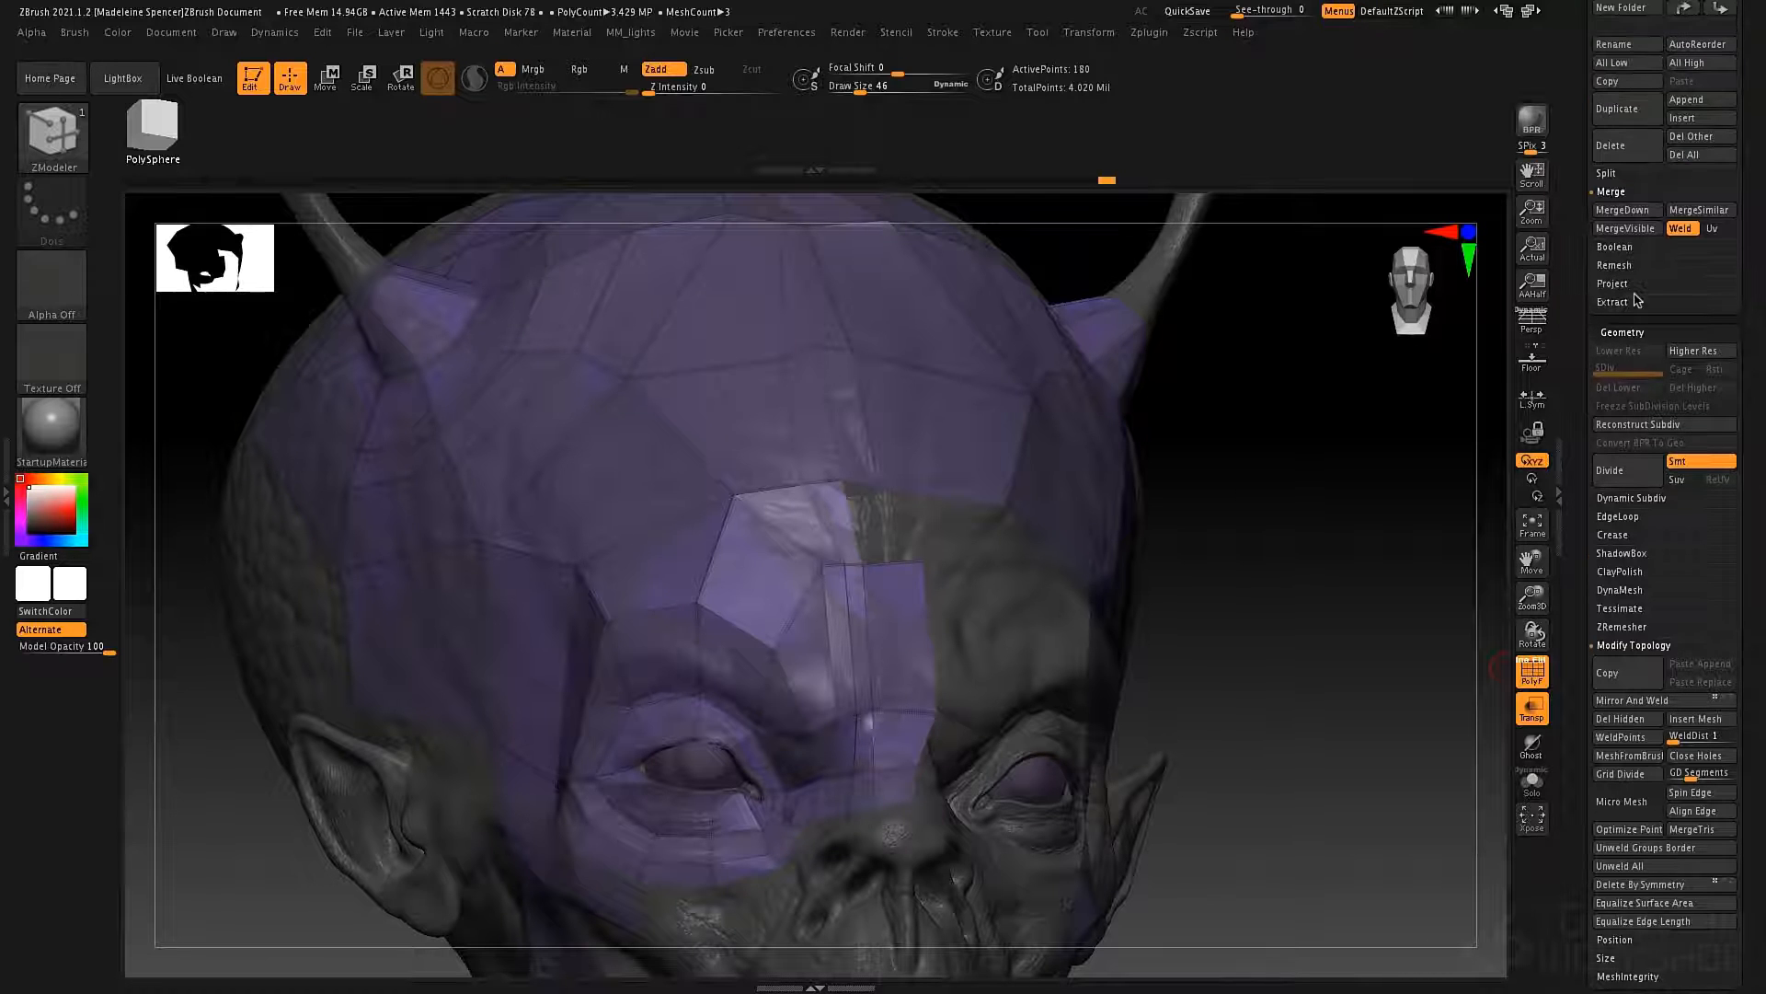
pyautogui.click(1629, 285)
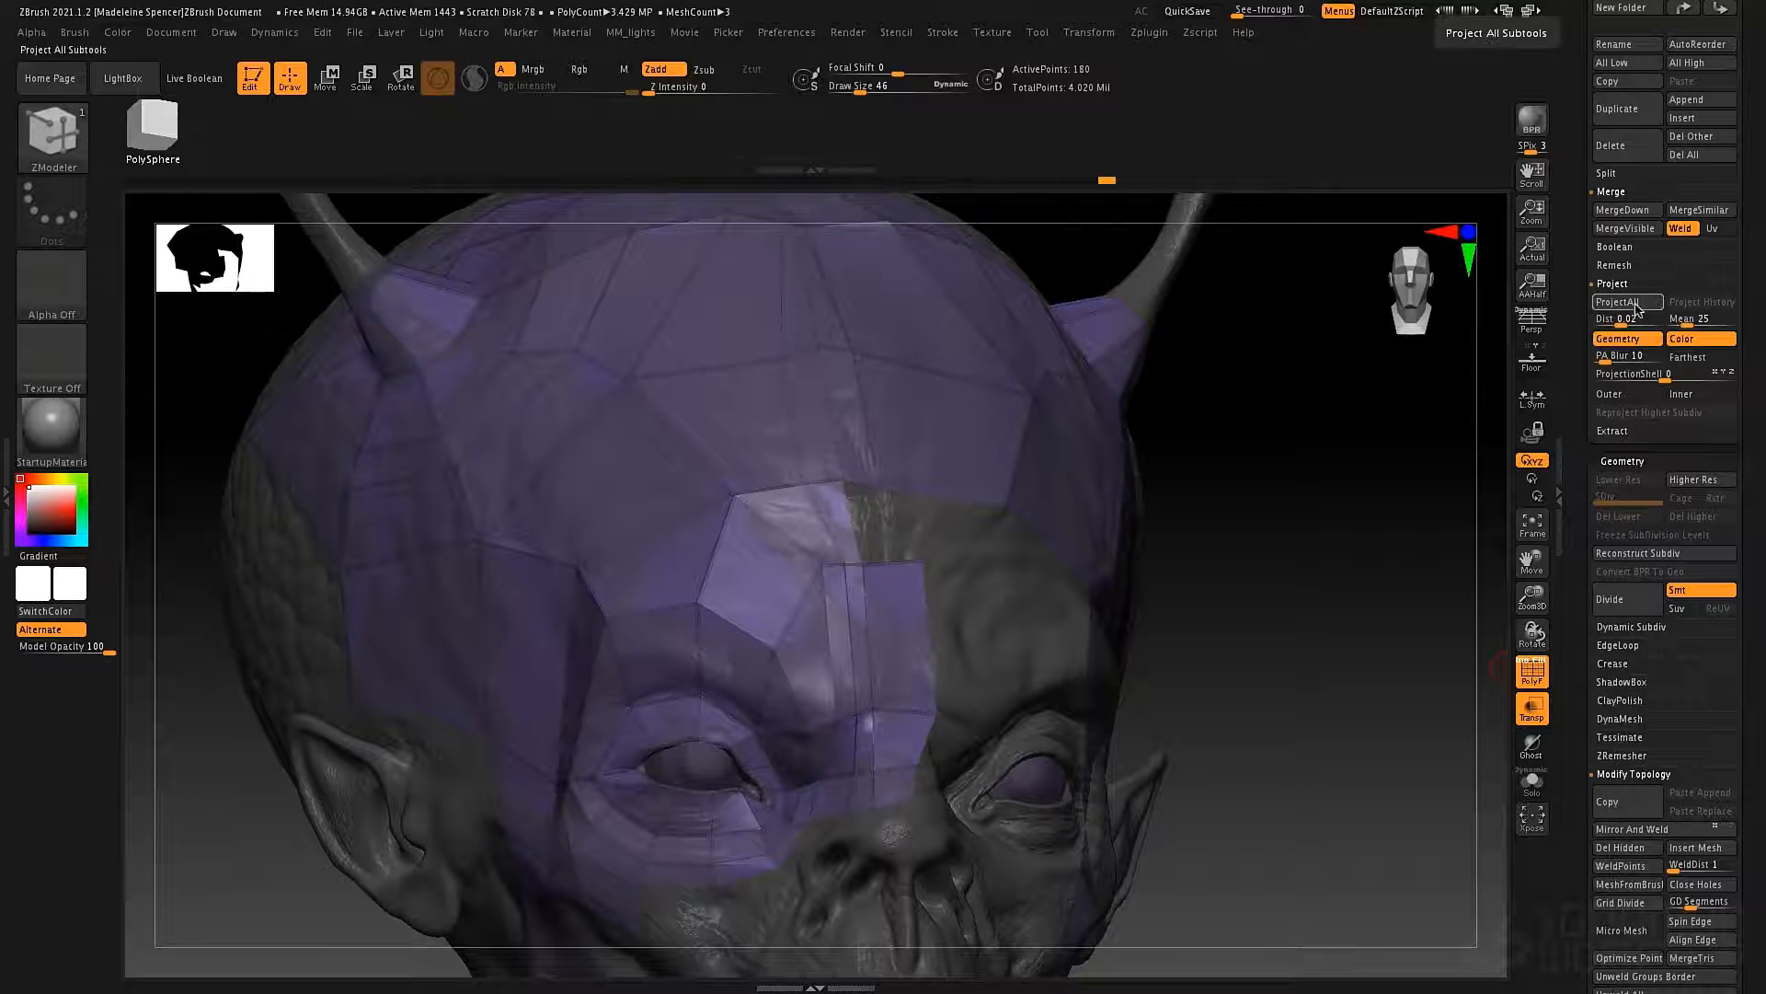
pyautogui.click(1702, 340)
pyautogui.moveTo(1116, 589); pyautogui.dragTo(1033, 558, button='right')
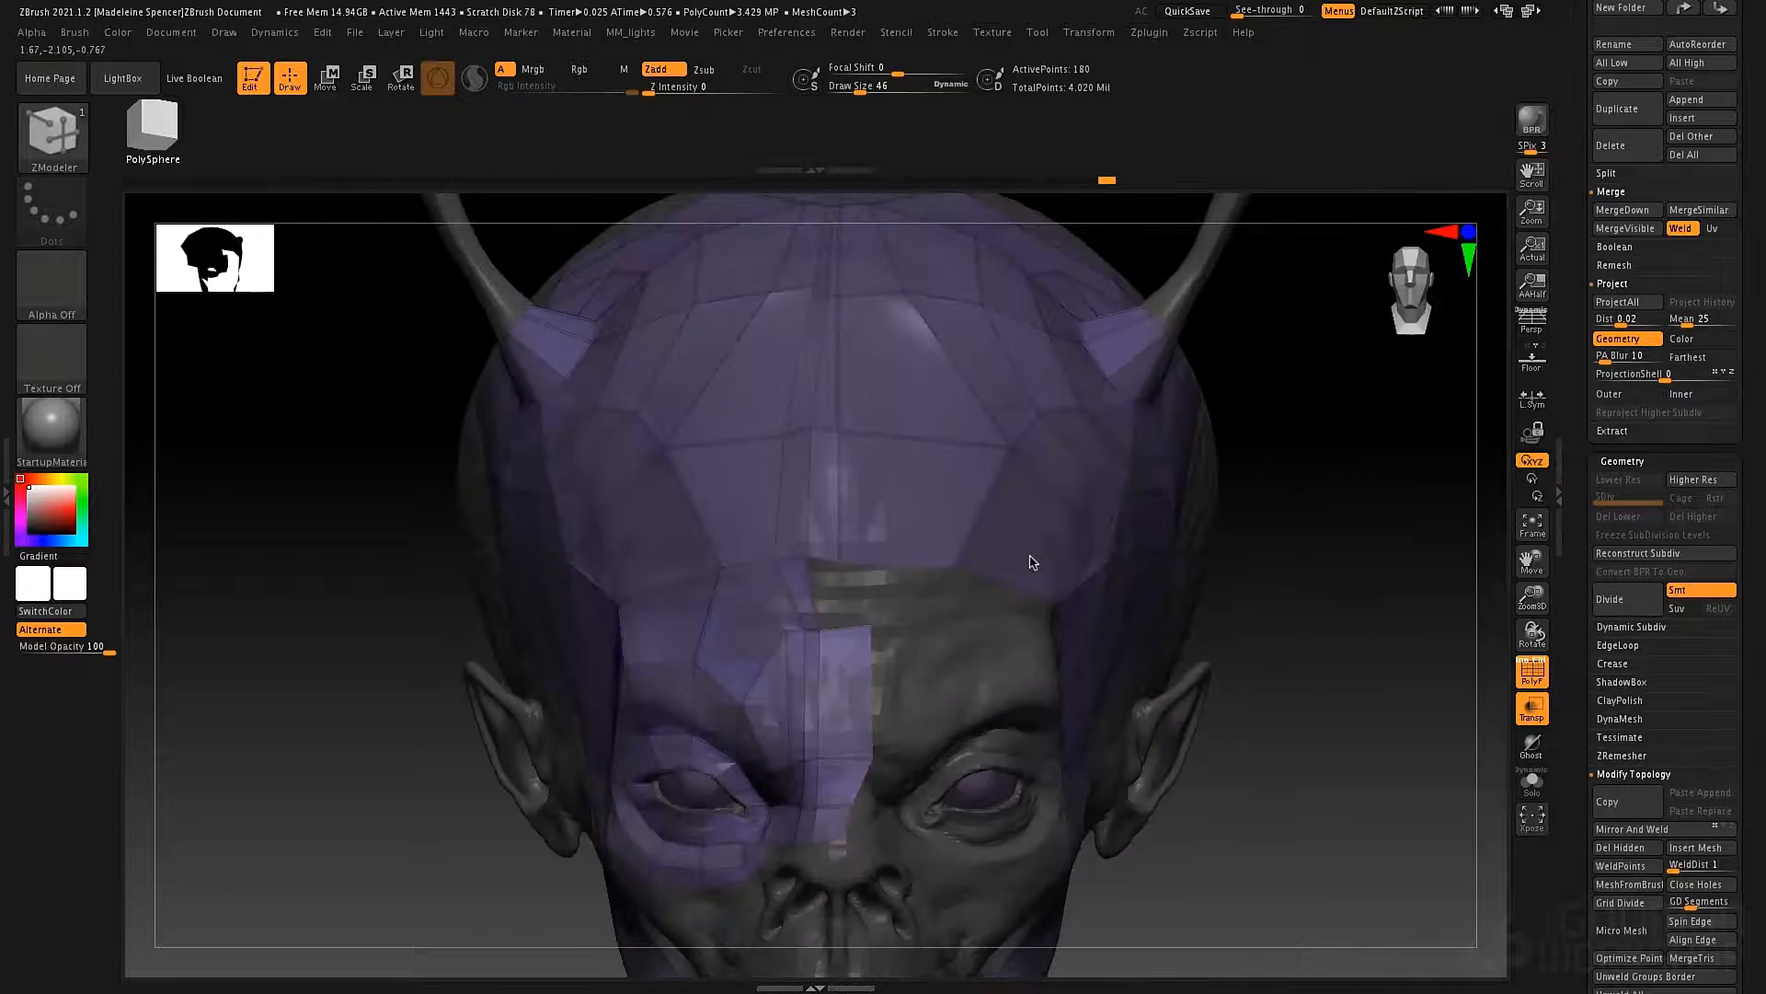
# Delete the narrow forehead polygon at the midline and move the nose bridge strip's open edge into line with the midline.
pyautogui.moveTo(873, 566); pyautogui.dragTo(828, 510, button='right')
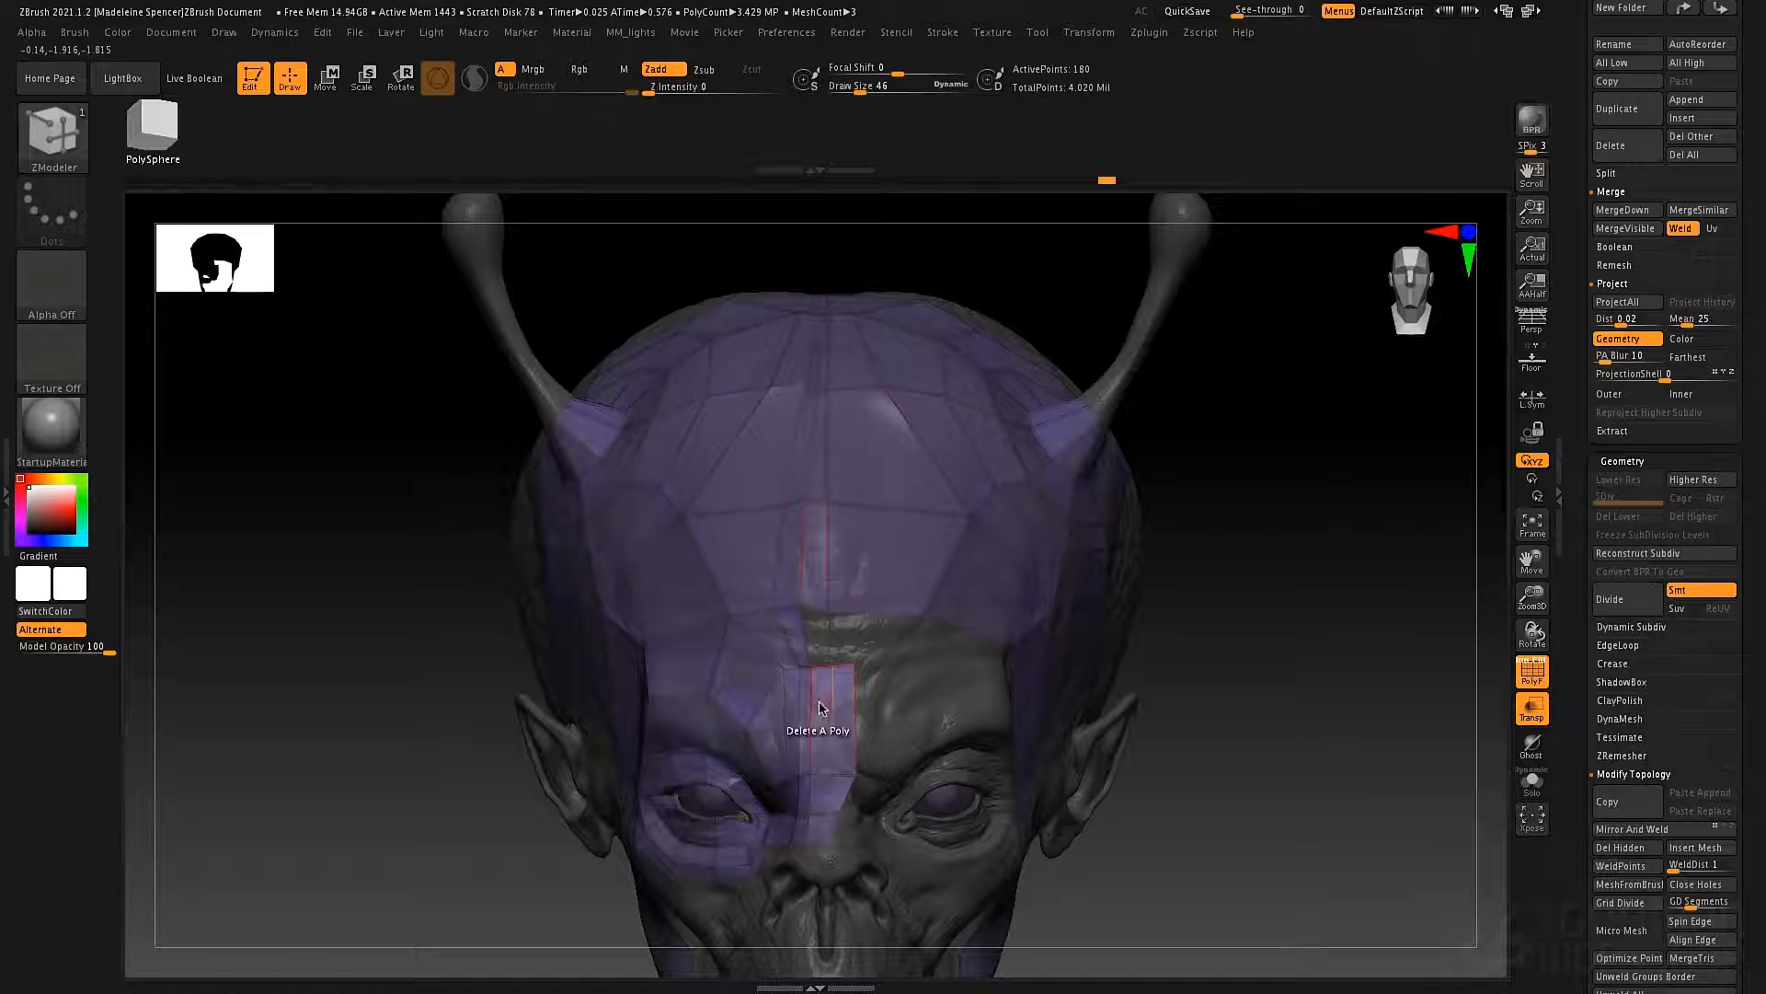
pyautogui.moveTo(801, 607); pyautogui.dragTo(829, 511)
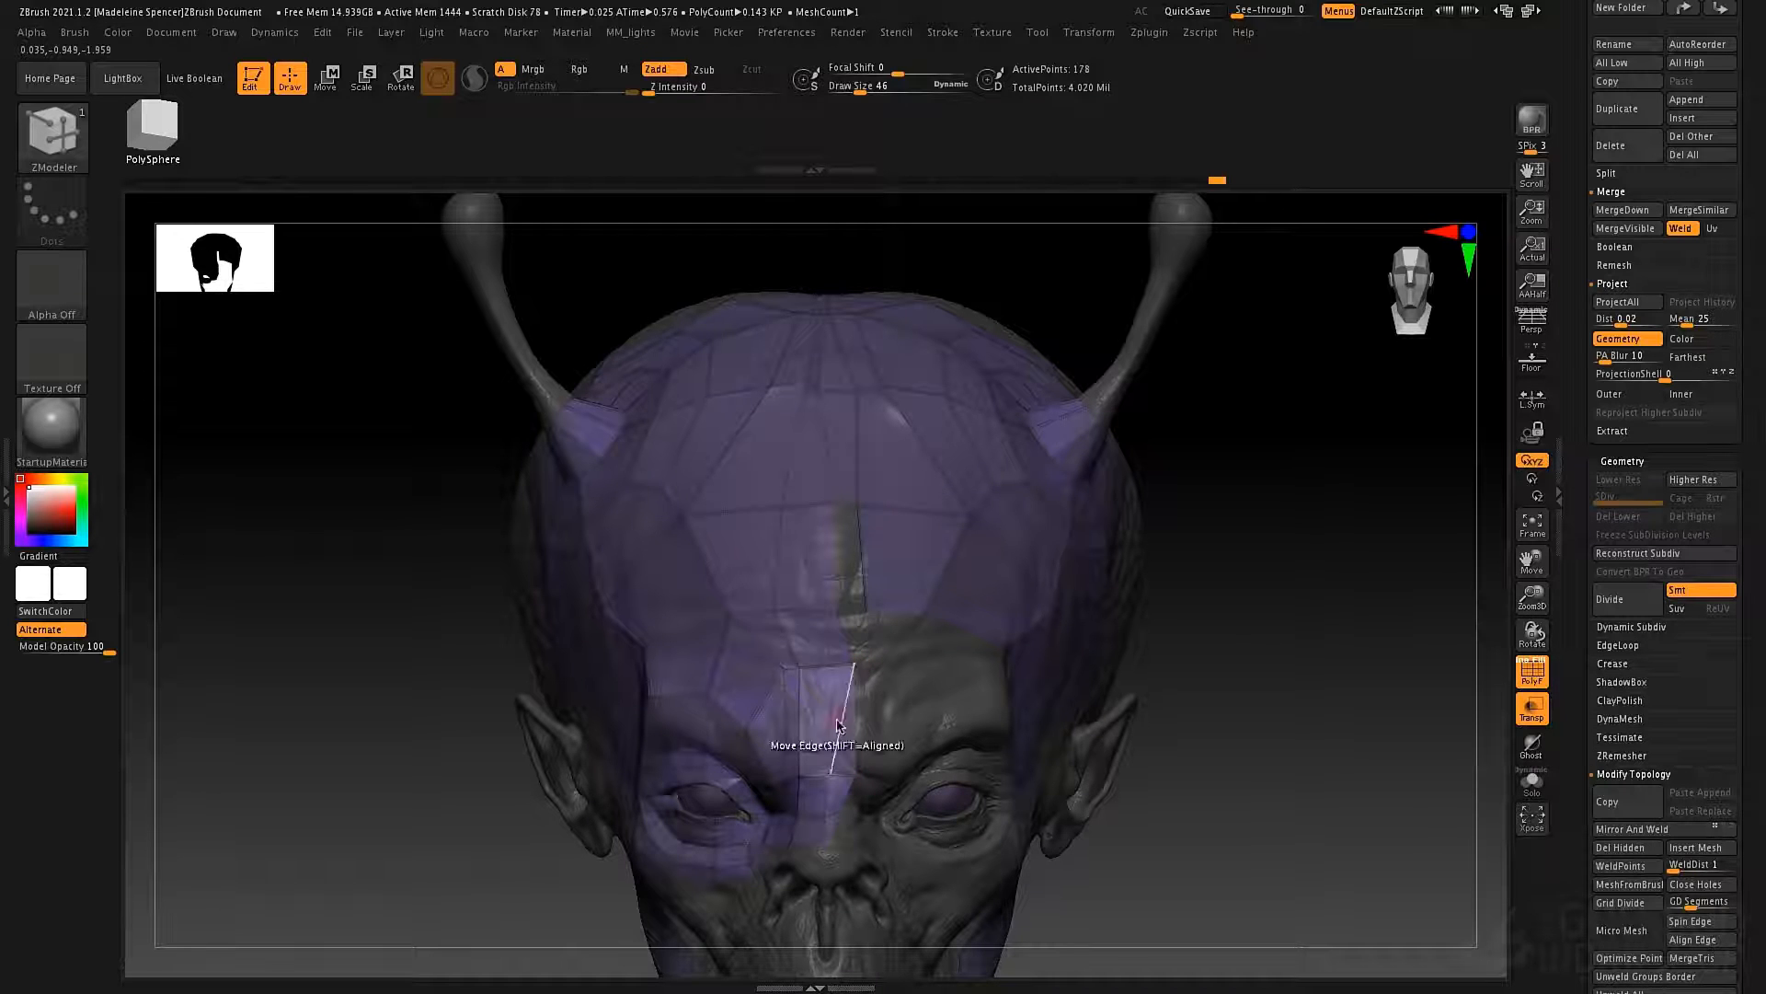
pyautogui.moveTo(860, 778); pyautogui.dragTo(857, 782)
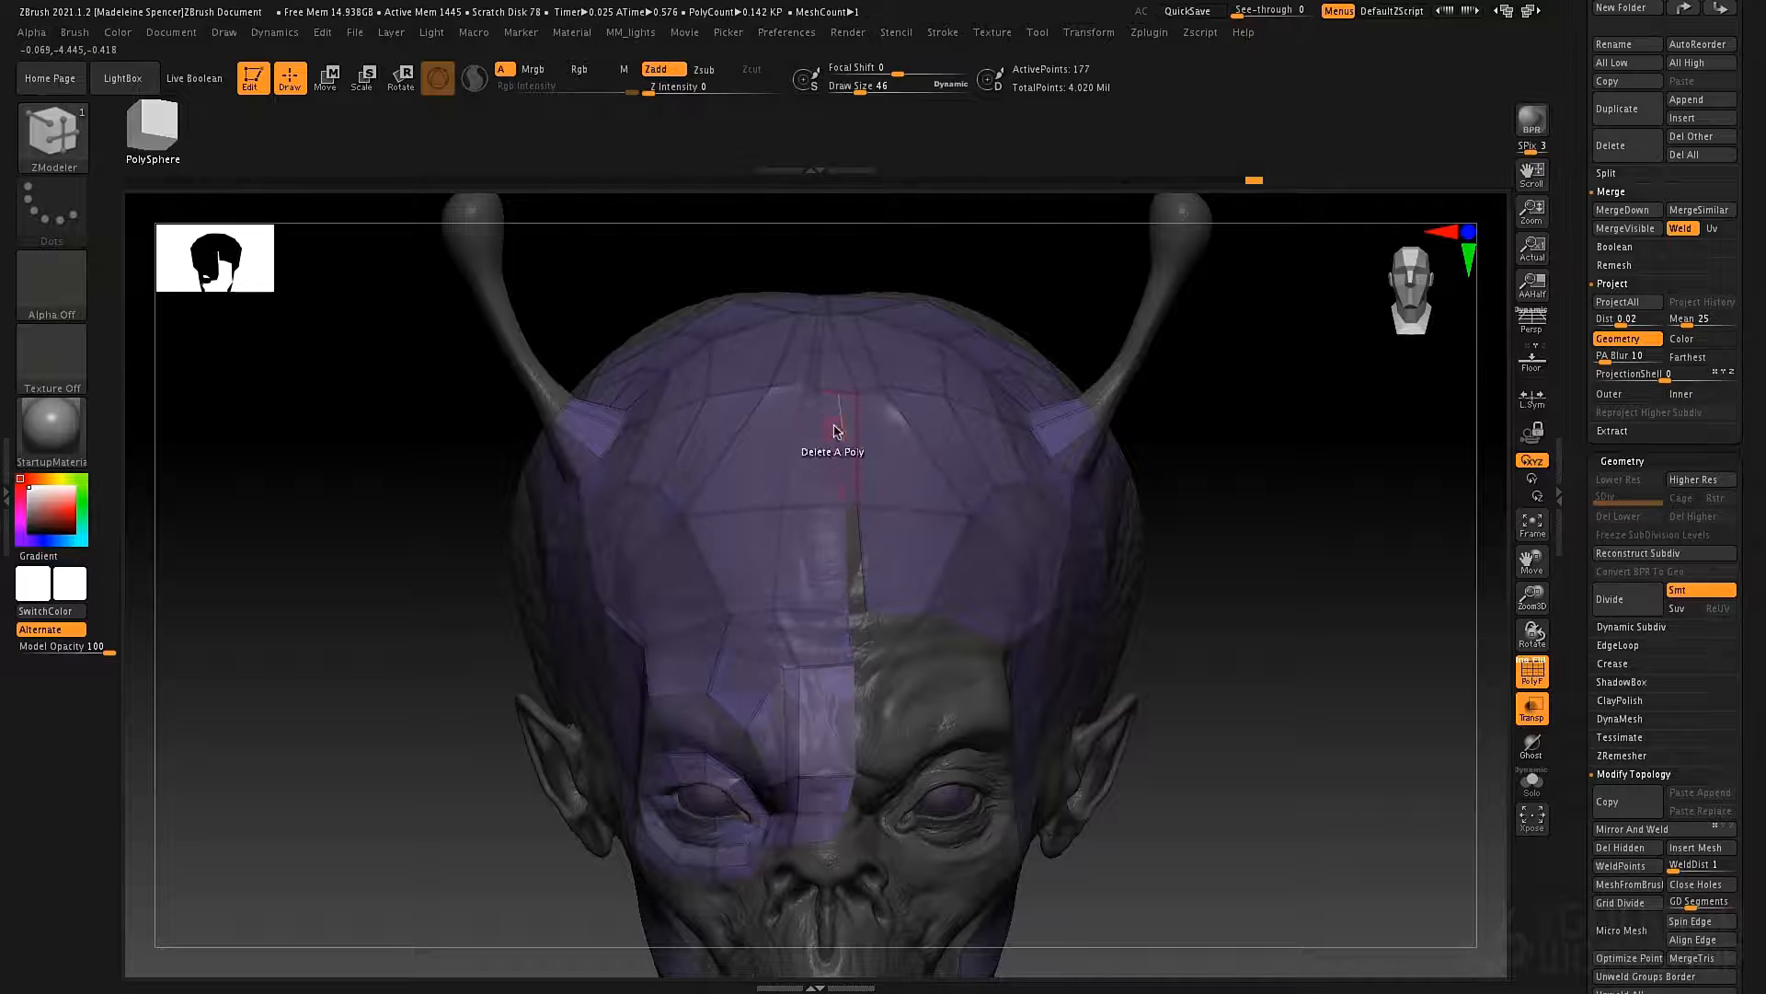
# Move the points and edges along the top of the head to line up the inner border with the midline.
pyautogui.keyDown('alt'); pyautogui.moveTo(836, 426); pyautogui.dragTo(824, 627, button='right'); pyautogui.keyUp('alt')
pyautogui.moveTo(816, 644); pyautogui.dragTo(862, 647)
pyautogui.moveTo(831, 644)
pyautogui.mouseDown(button='right')
pyautogui.moveTo(814, 730)
pyautogui.moveTo(804, 643)
pyautogui.mouseUp(button='right')
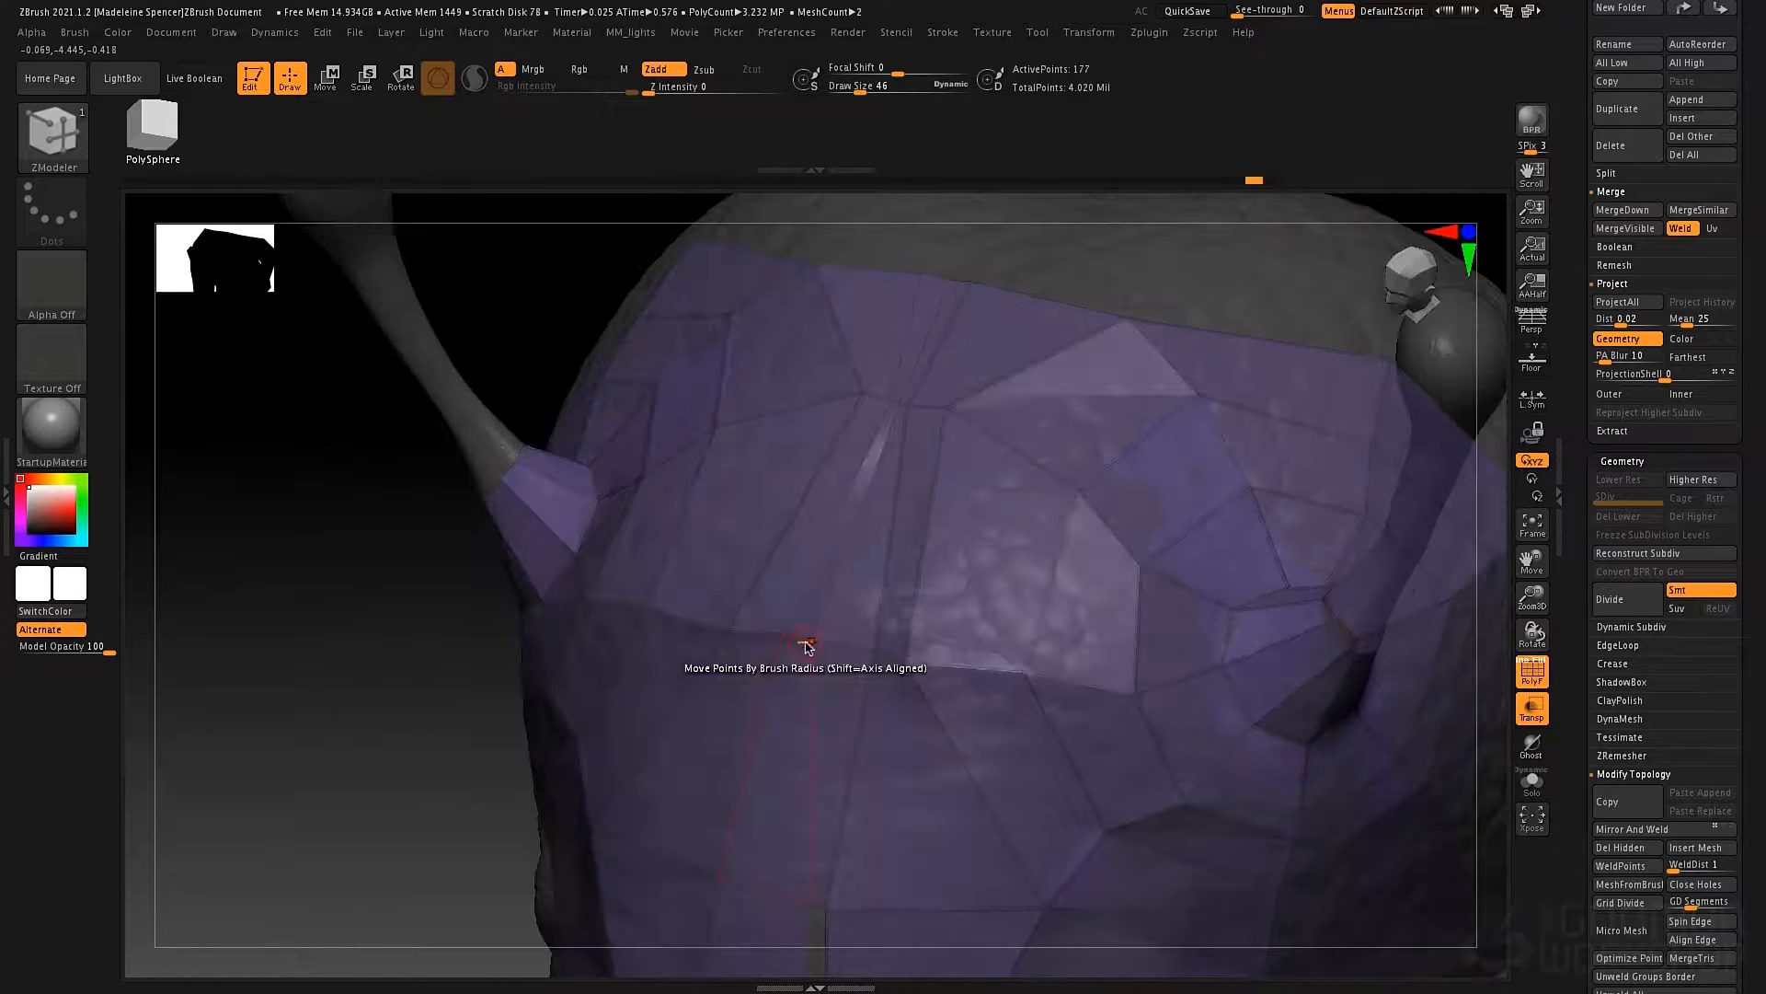
pyautogui.moveTo(824, 643); pyautogui.dragTo(875, 654)
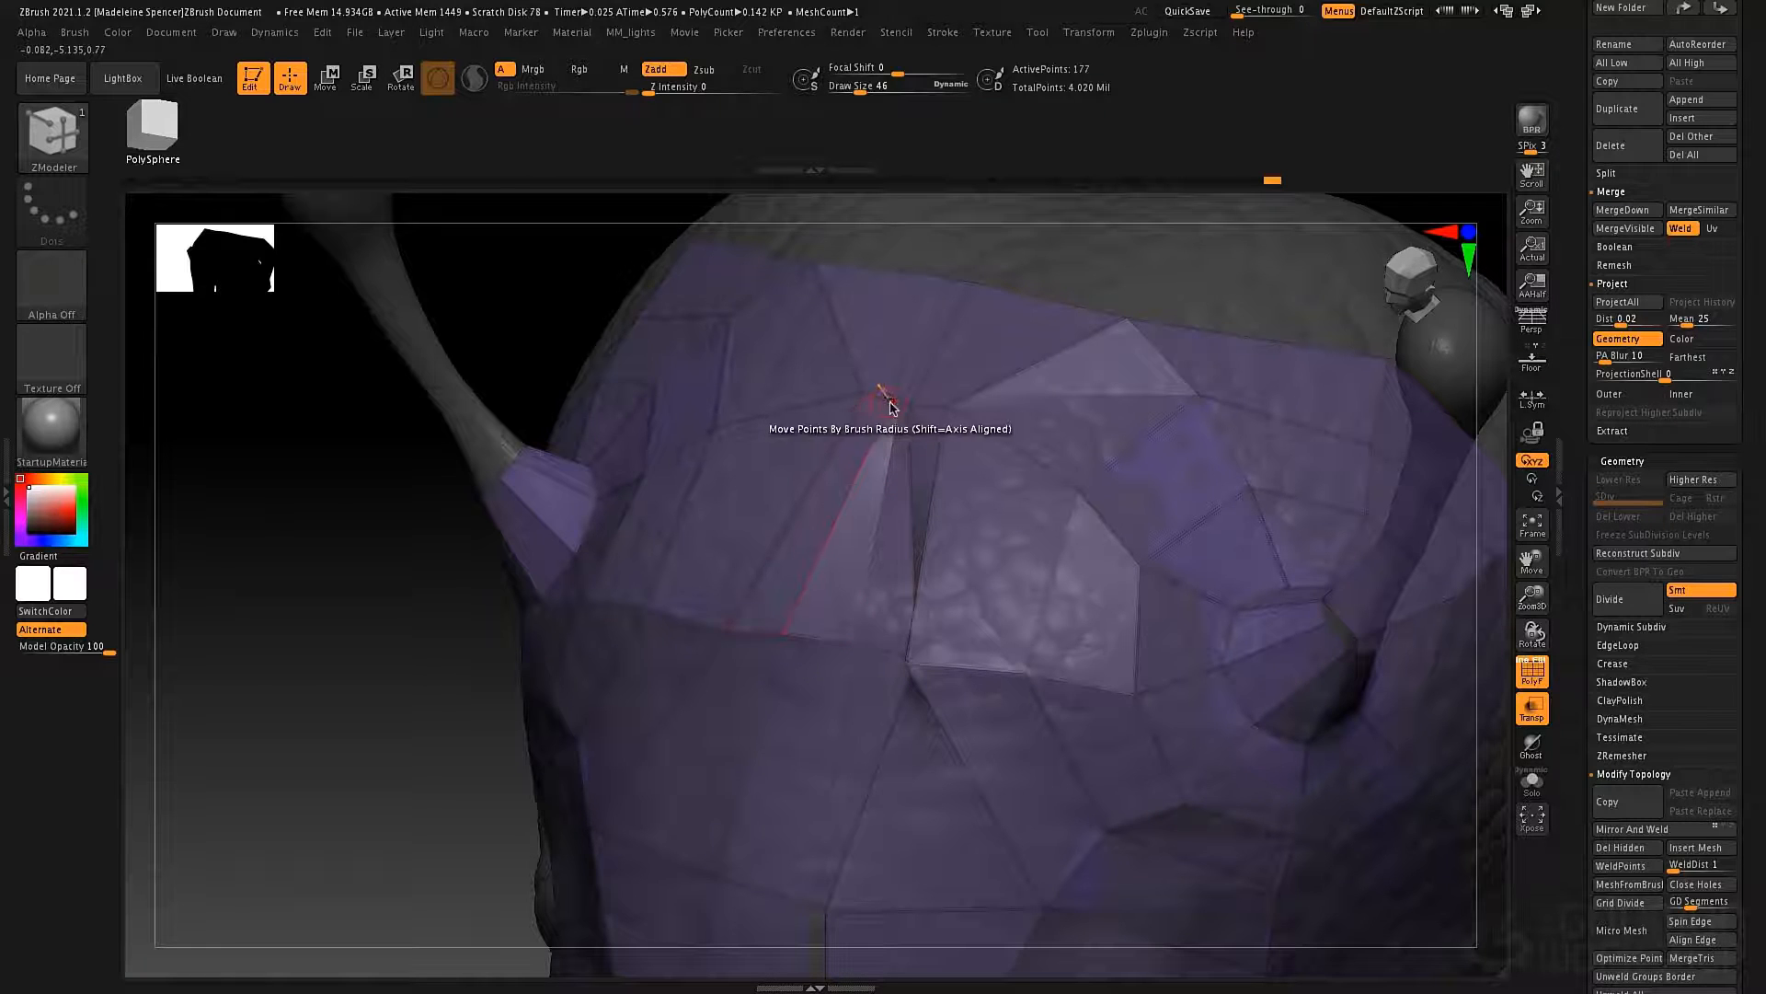
pyautogui.moveTo(857, 599); pyautogui.dragTo(874, 516, button='right')
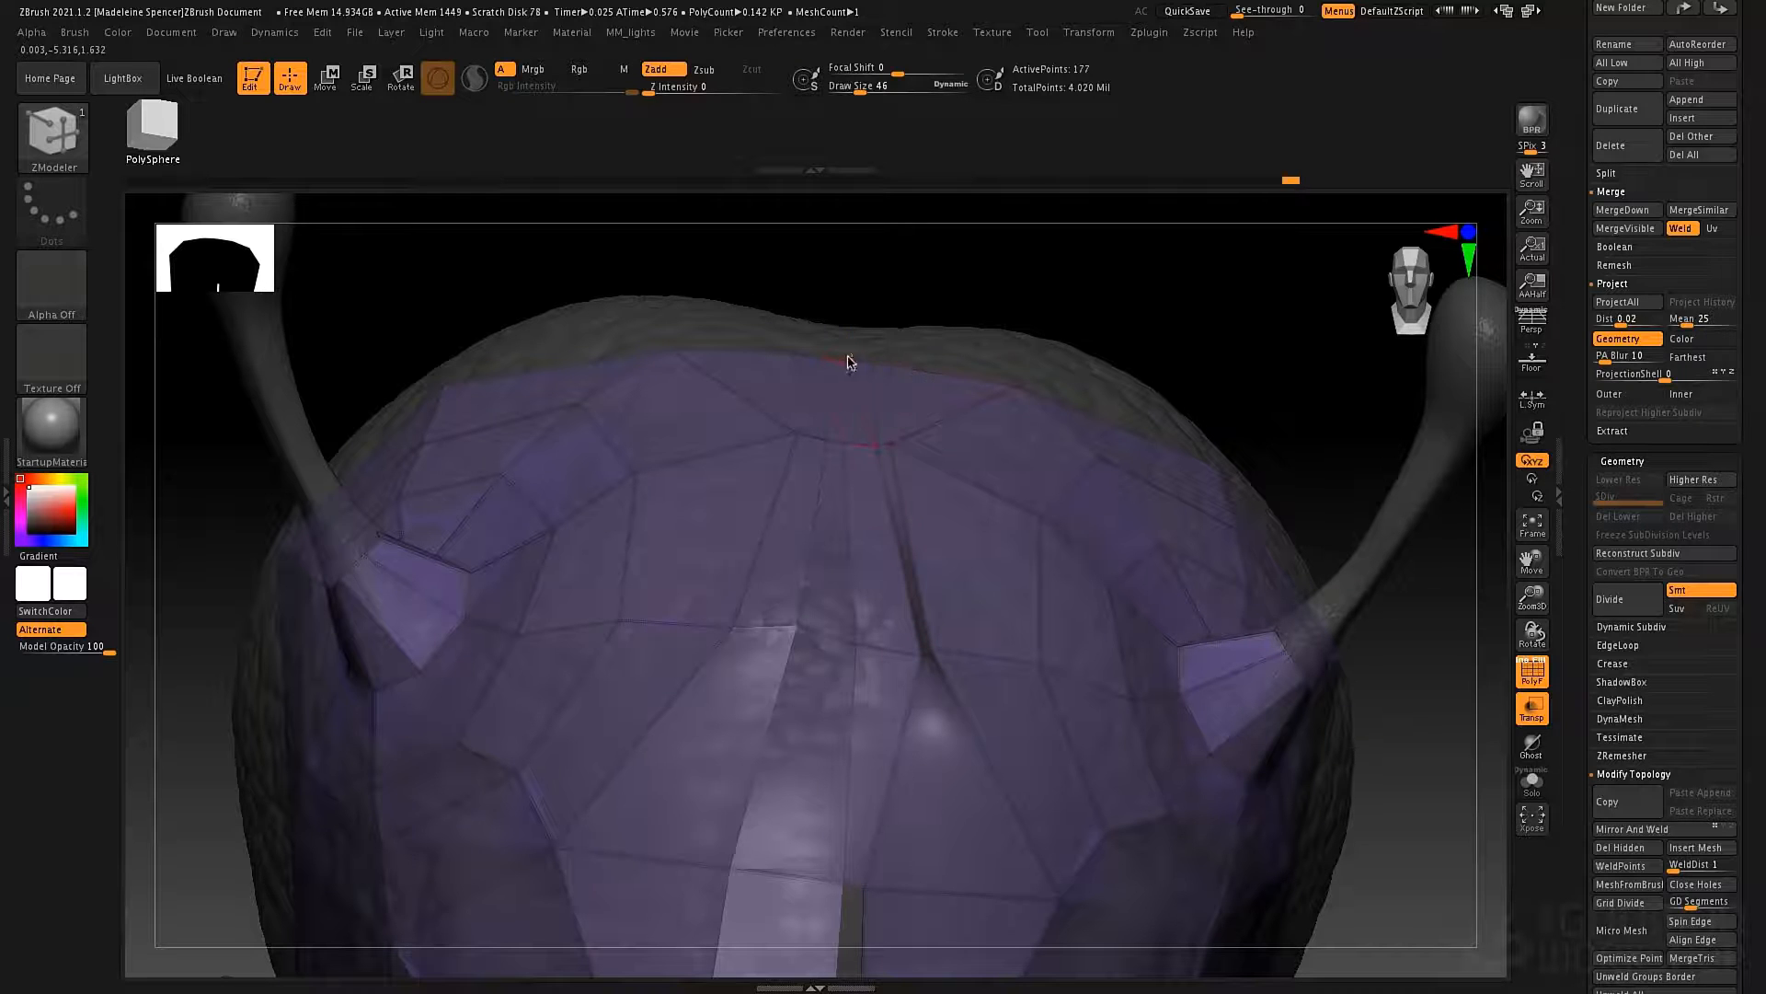
pyautogui.click(874, 436)
pyautogui.hotkey('ctrl', 'z')
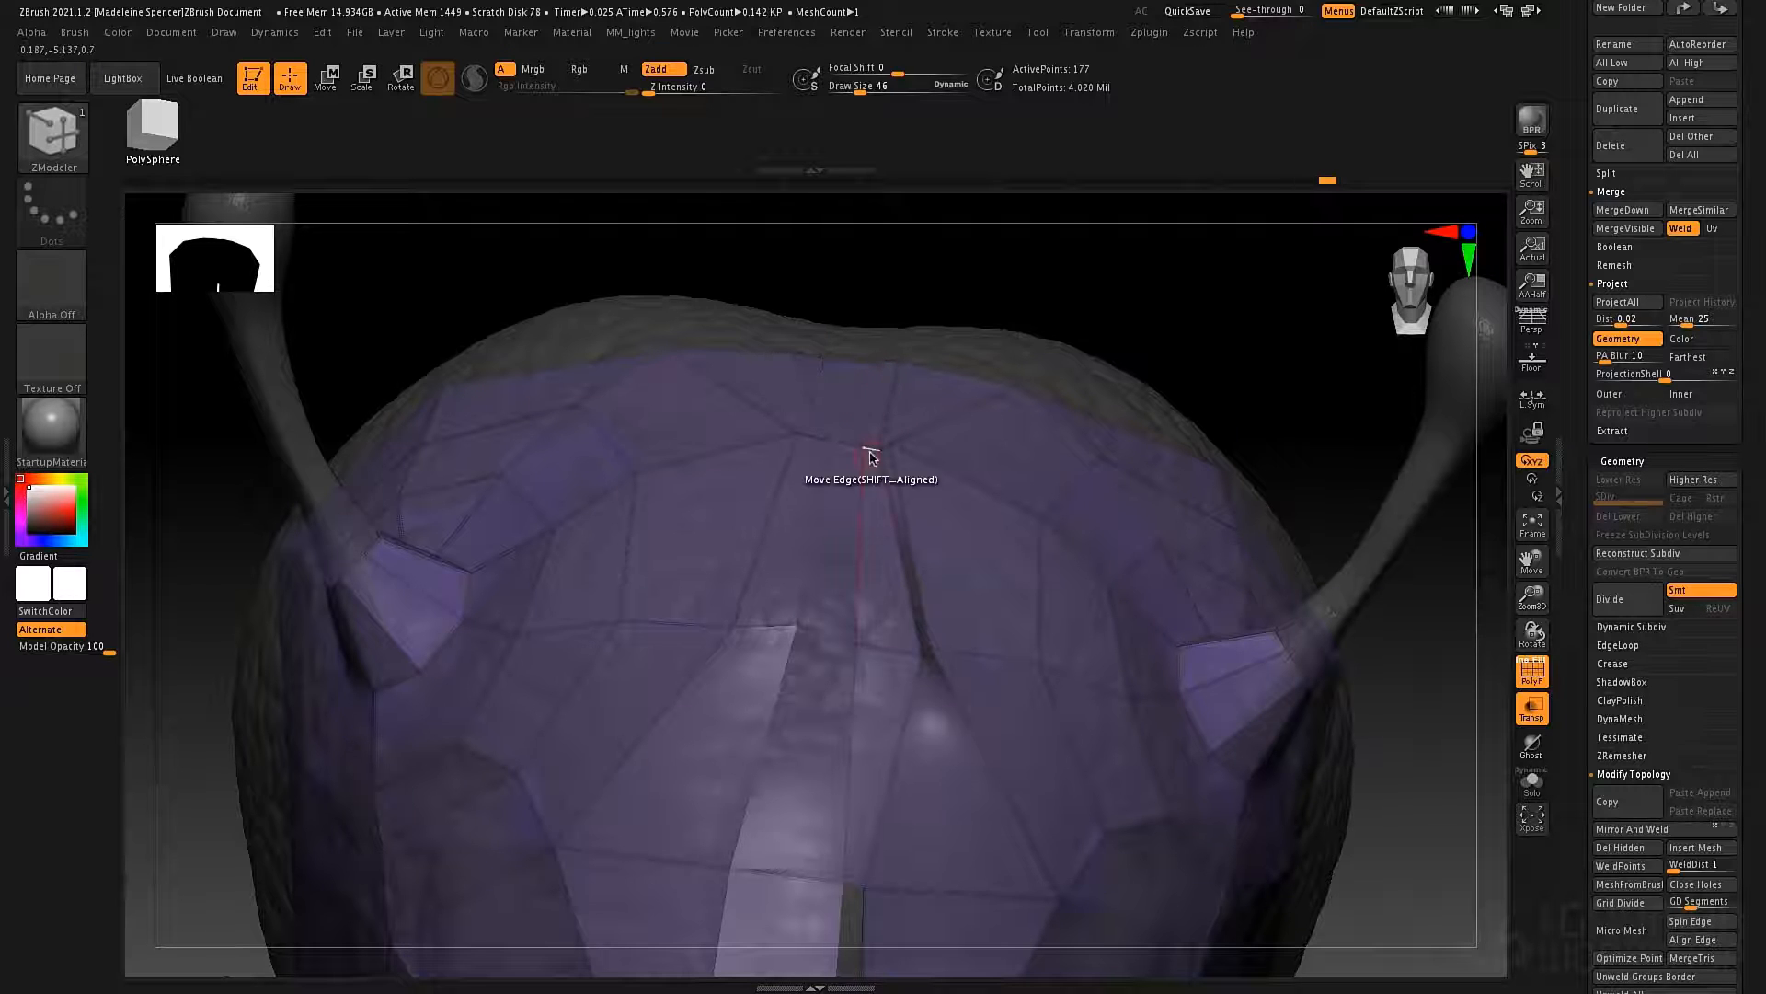
pyautogui.moveTo(871, 456)
pyautogui.mouseDown(button='right')
pyautogui.moveTo(864, 405)
pyautogui.moveTo(864, 423)
pyautogui.mouseUp(button='right')
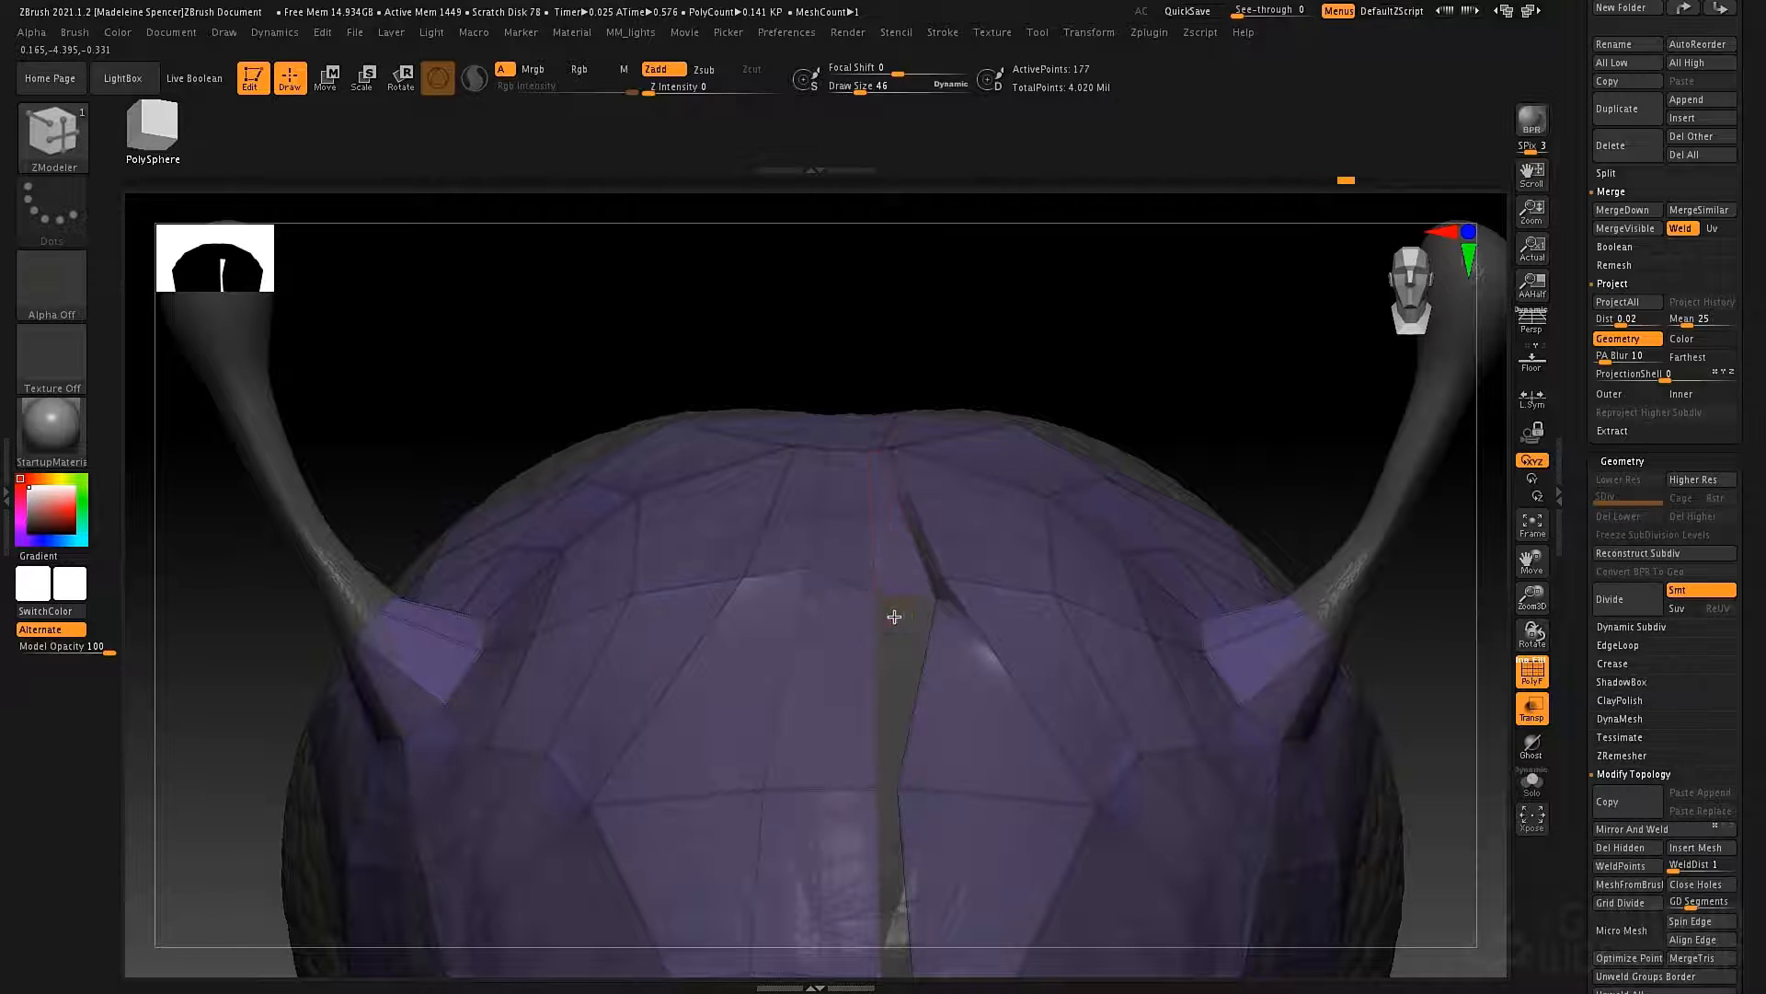
pyautogui.click(877, 672)
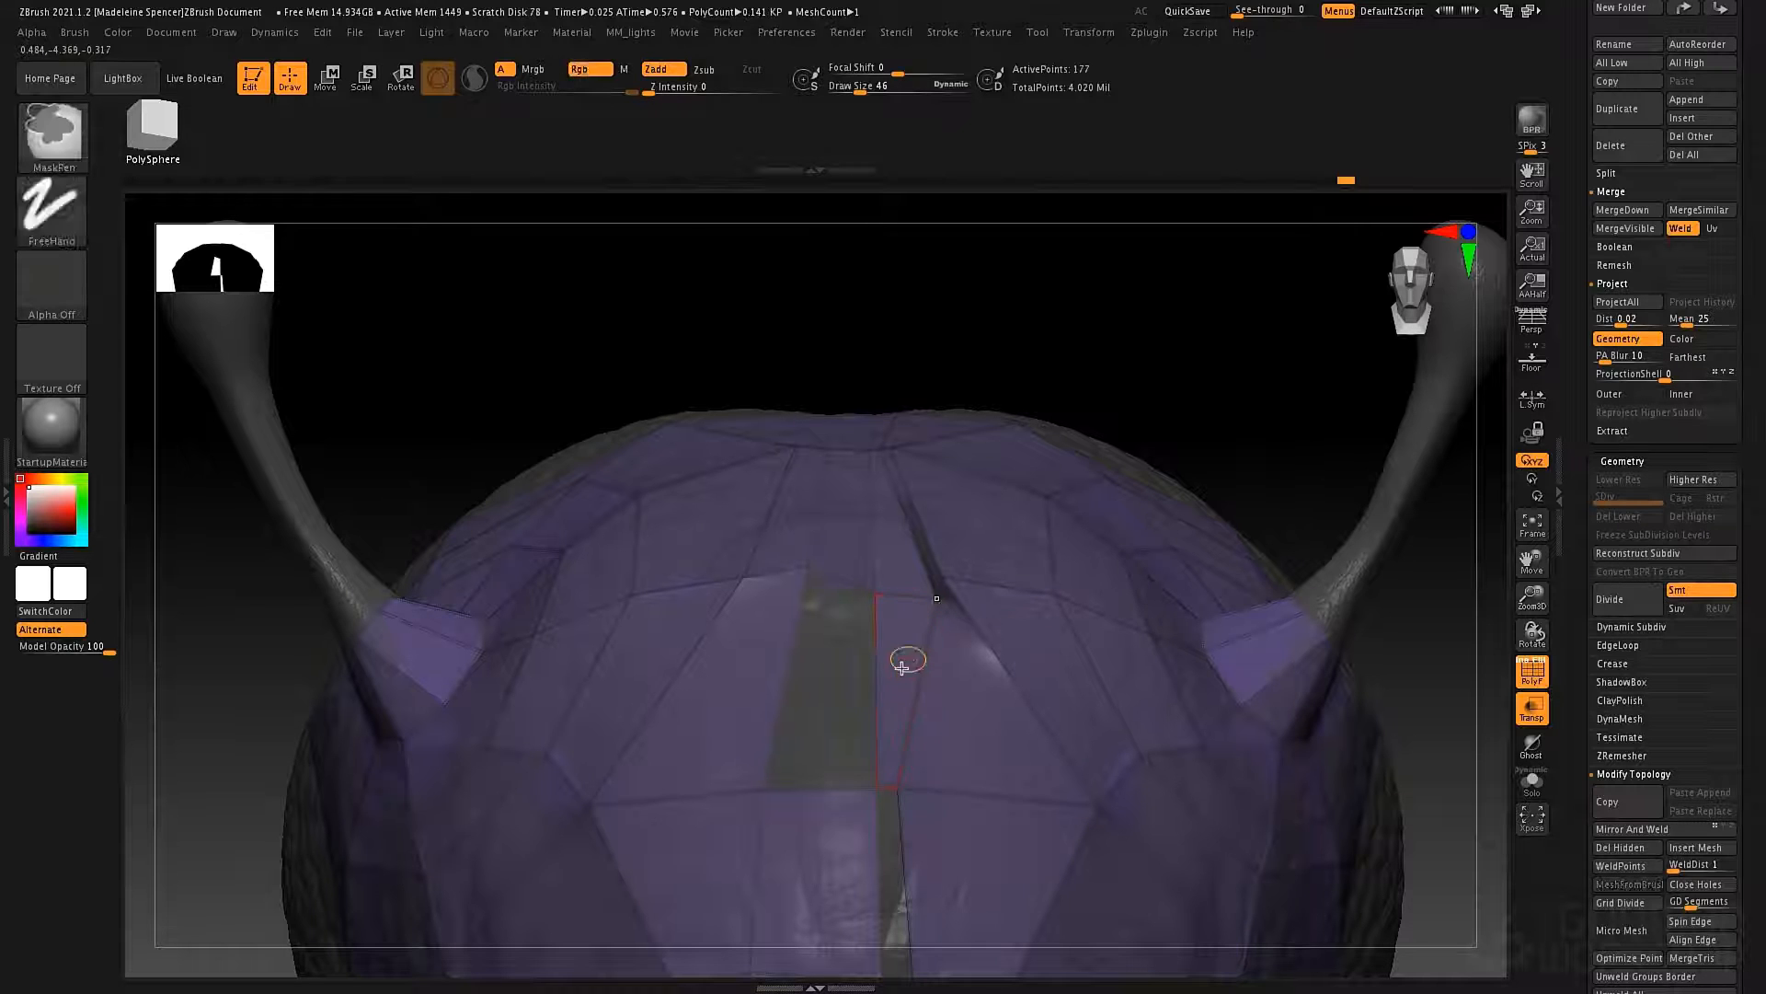
pyautogui.hotkey('ctrl', 'z')
# Mirror and weld the retopology mesh across the midline to cover both sides of the face.
pyautogui.moveTo(880, 611)
pyautogui.keyDown('ctrl'); pyautogui.mouseDown(button='right')
pyautogui.moveTo(903, 548)
pyautogui.moveTo(853, 324)
pyautogui.mouseUp(button='right'); pyautogui.keyUp('ctrl')
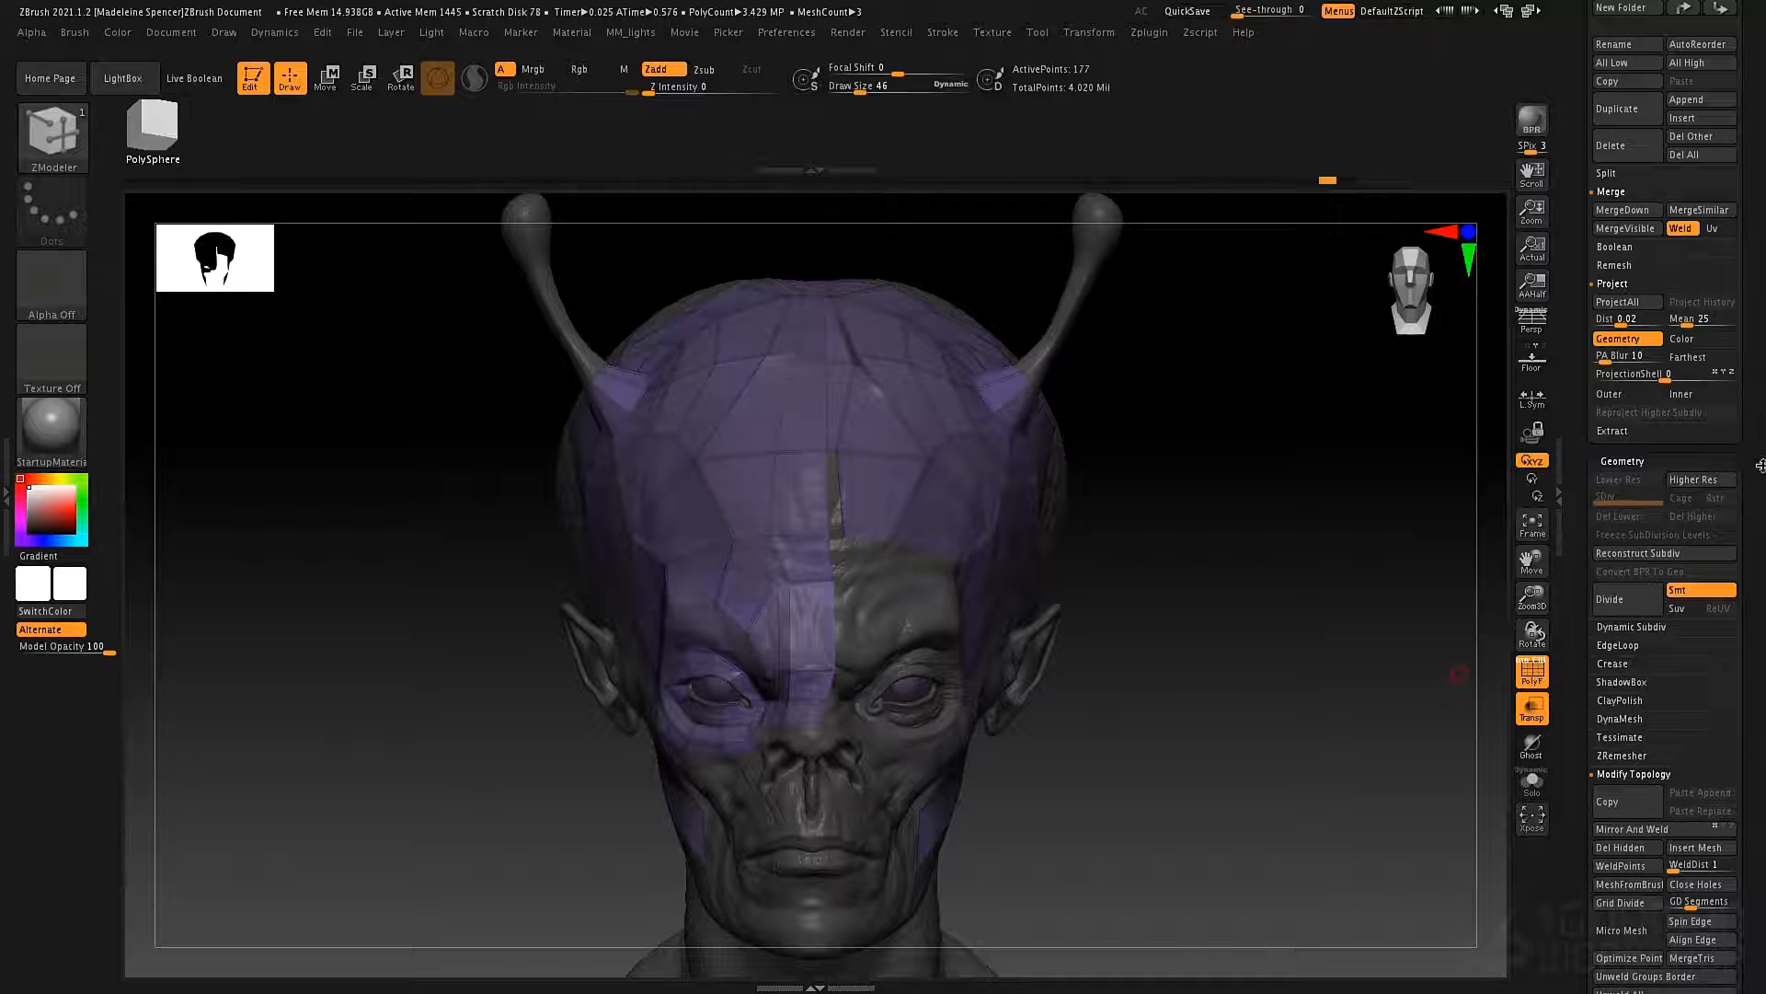
pyautogui.click(1652, 831)
pyautogui.keyDown('ctrl'); pyautogui.moveTo(938, 473); pyautogui.dragTo(951, 556, button='right'); pyautogui.keyUp('ctrl')
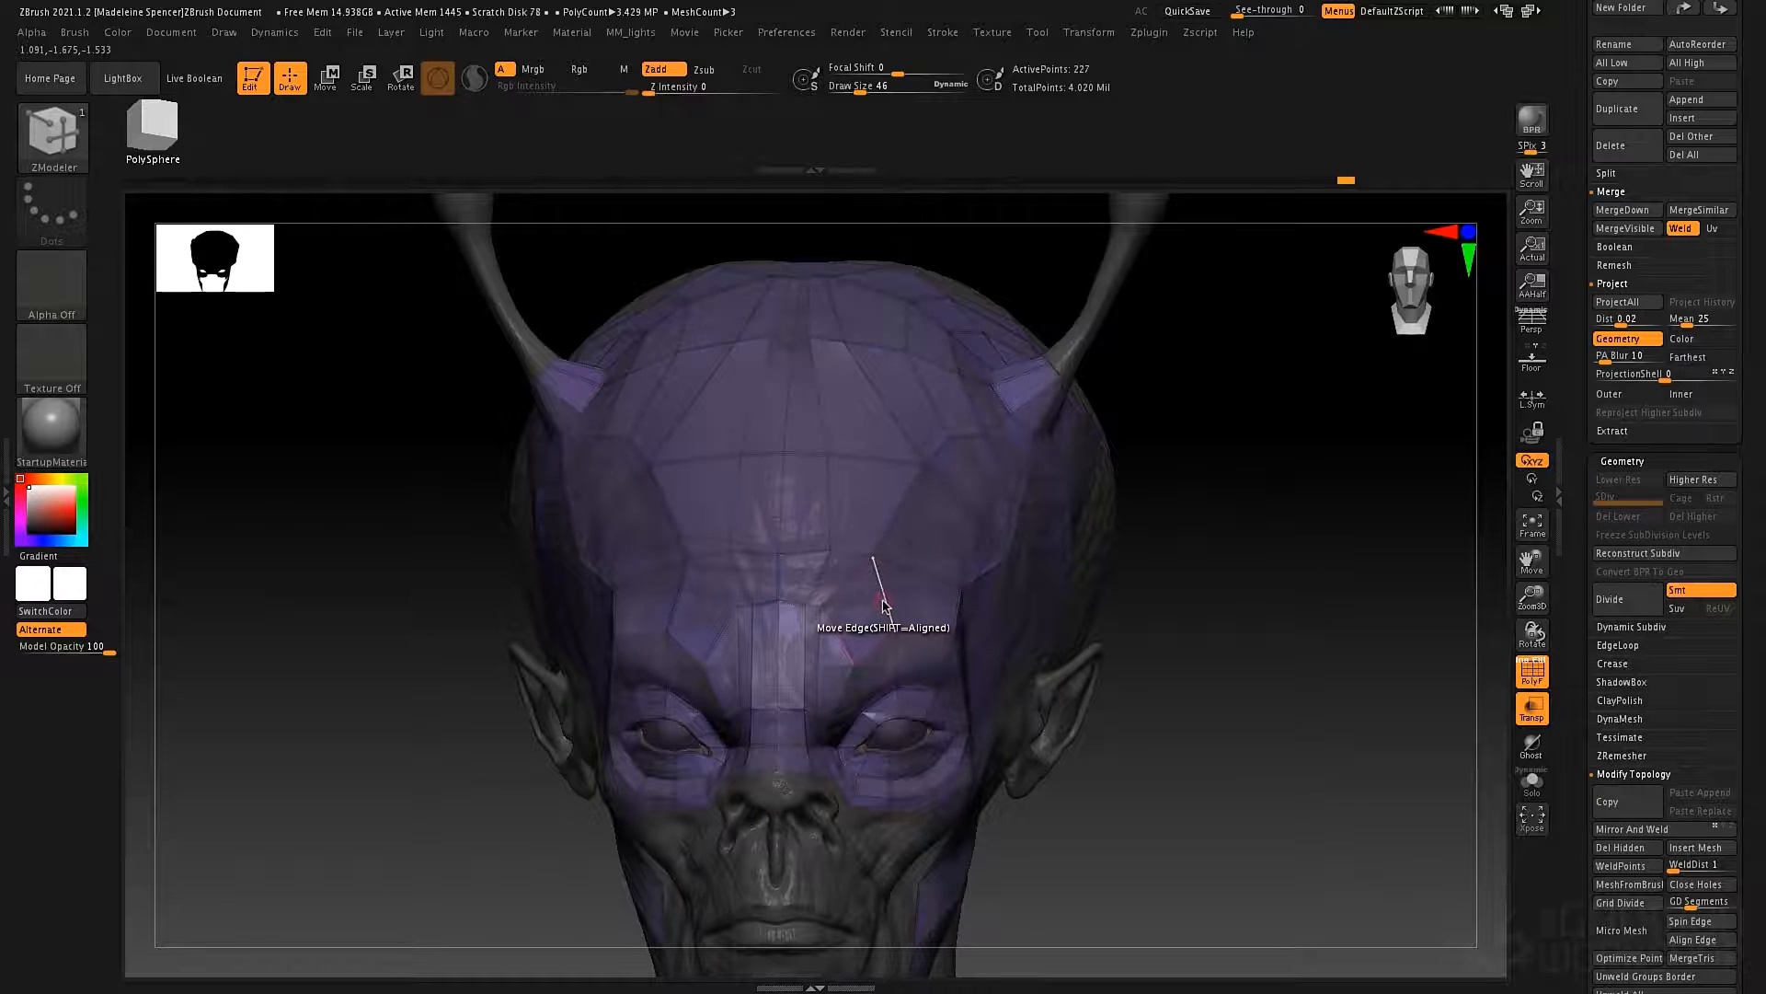
pyautogui.press('space')
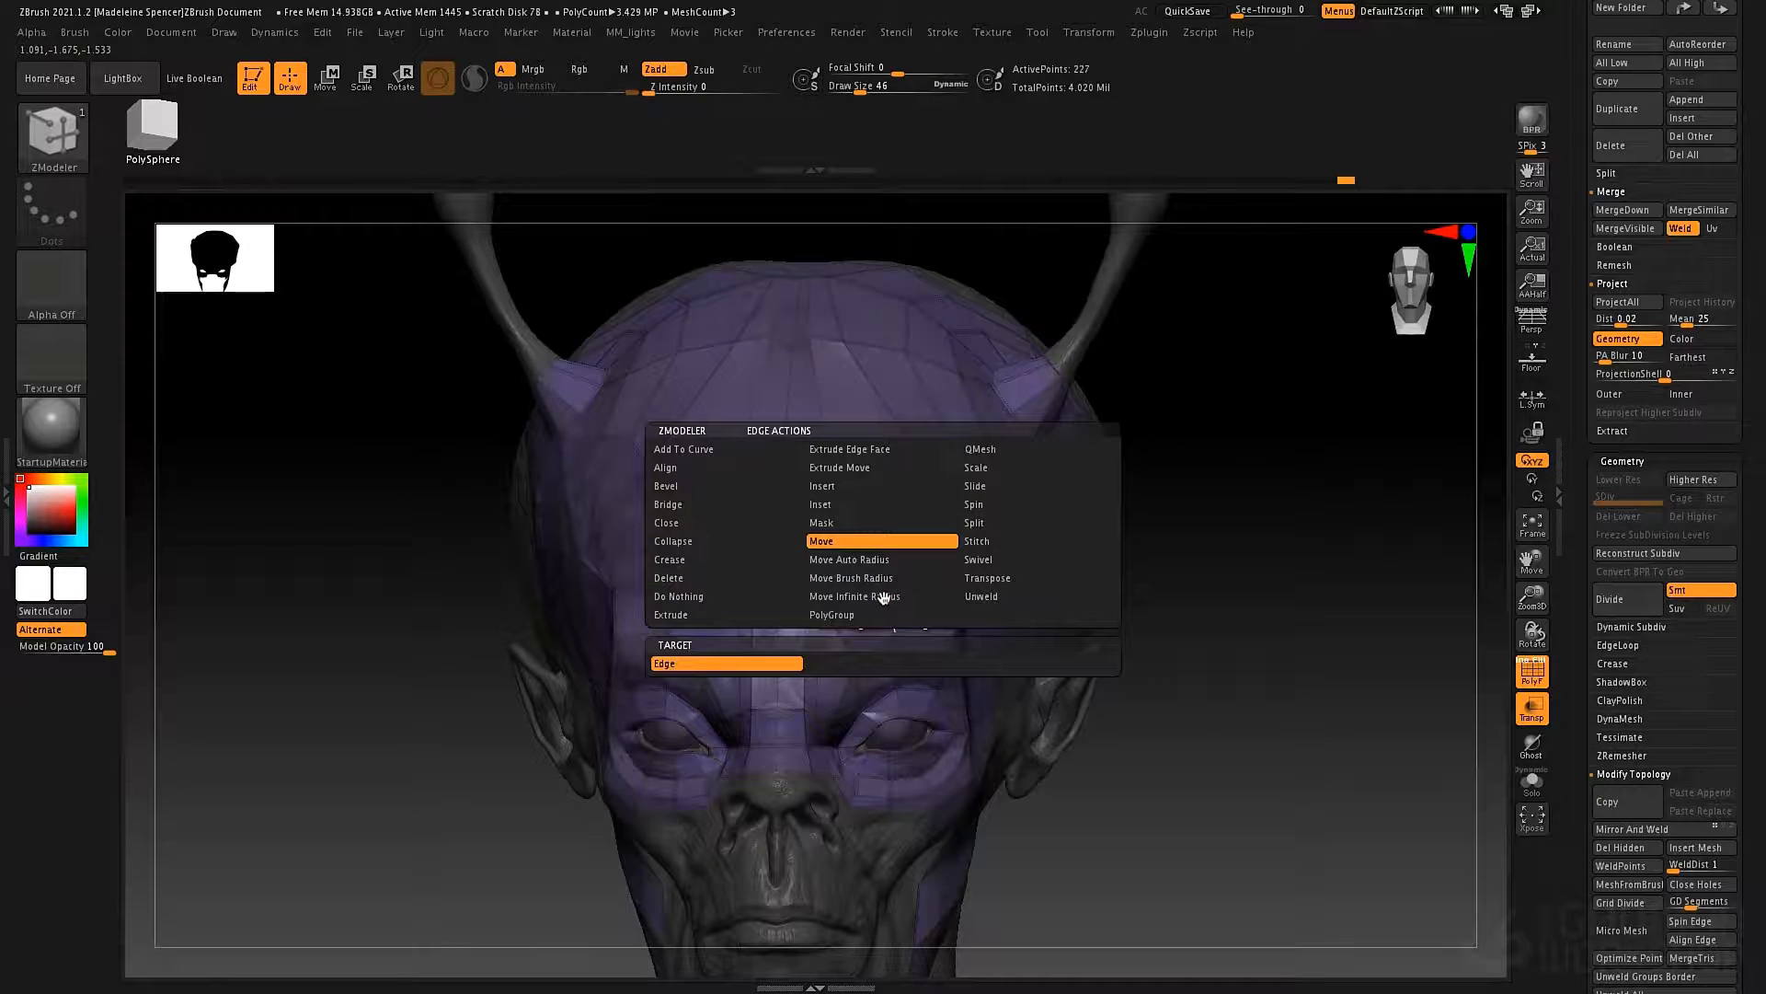
pyautogui.click(837, 506)
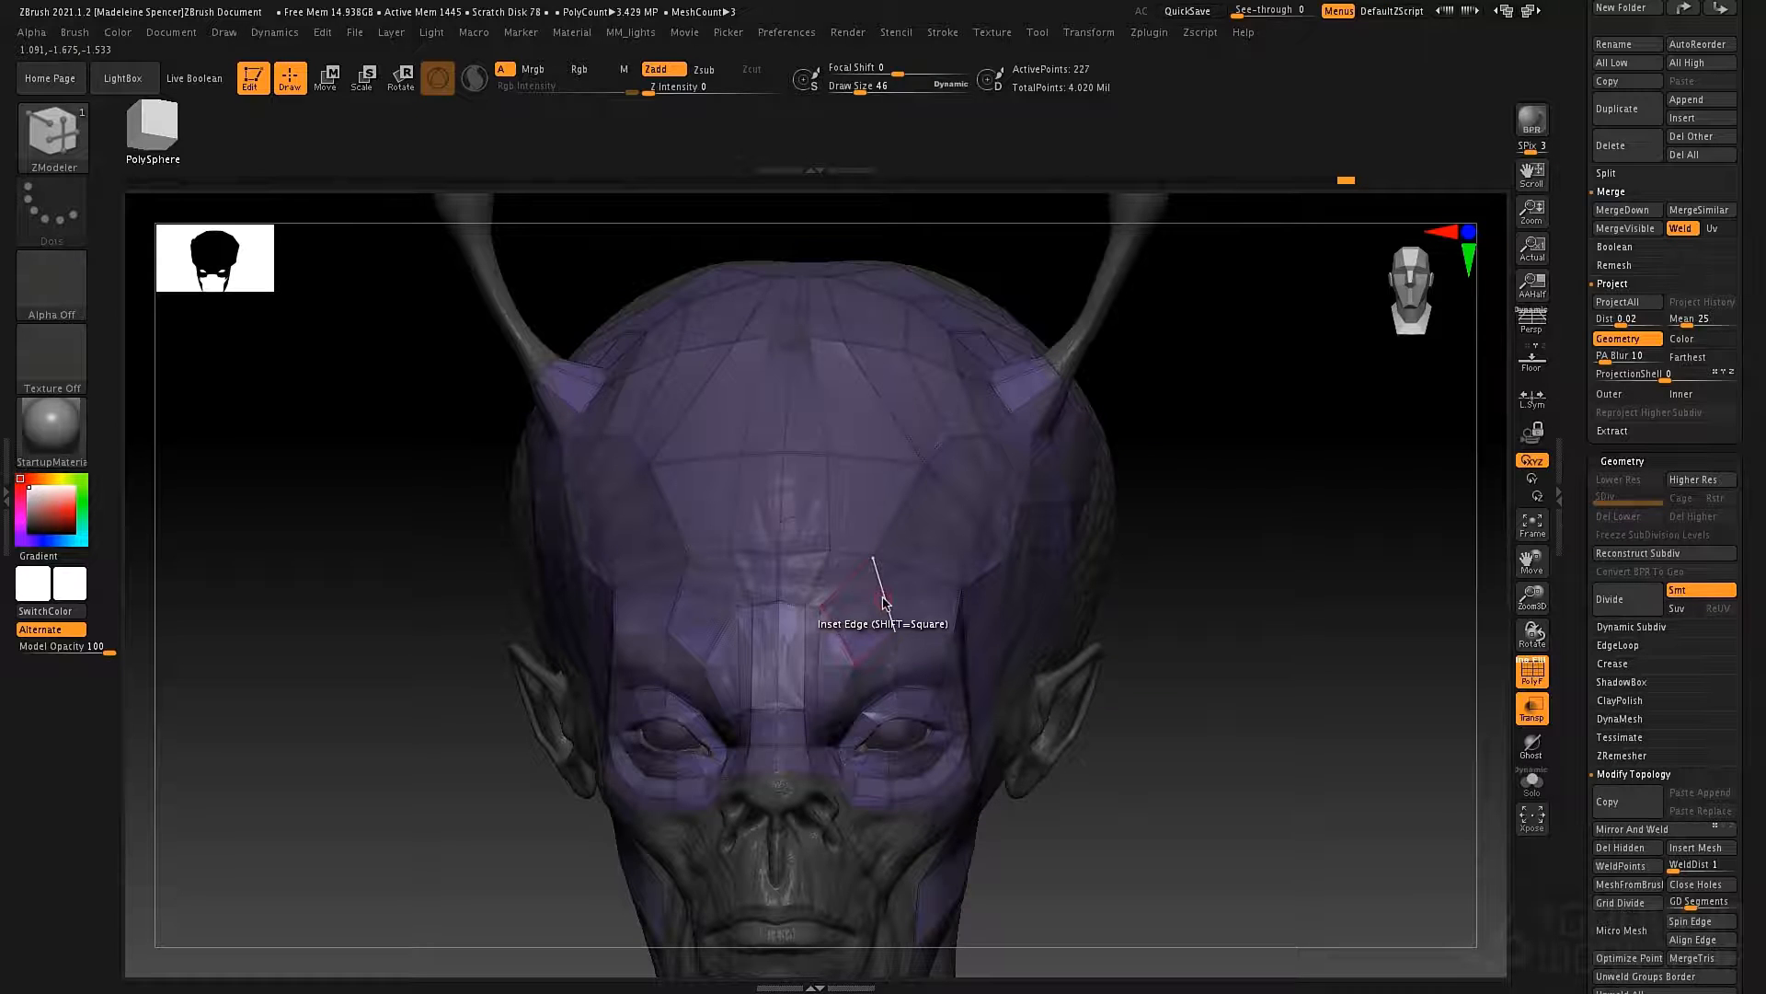
pyautogui.click(882, 601)
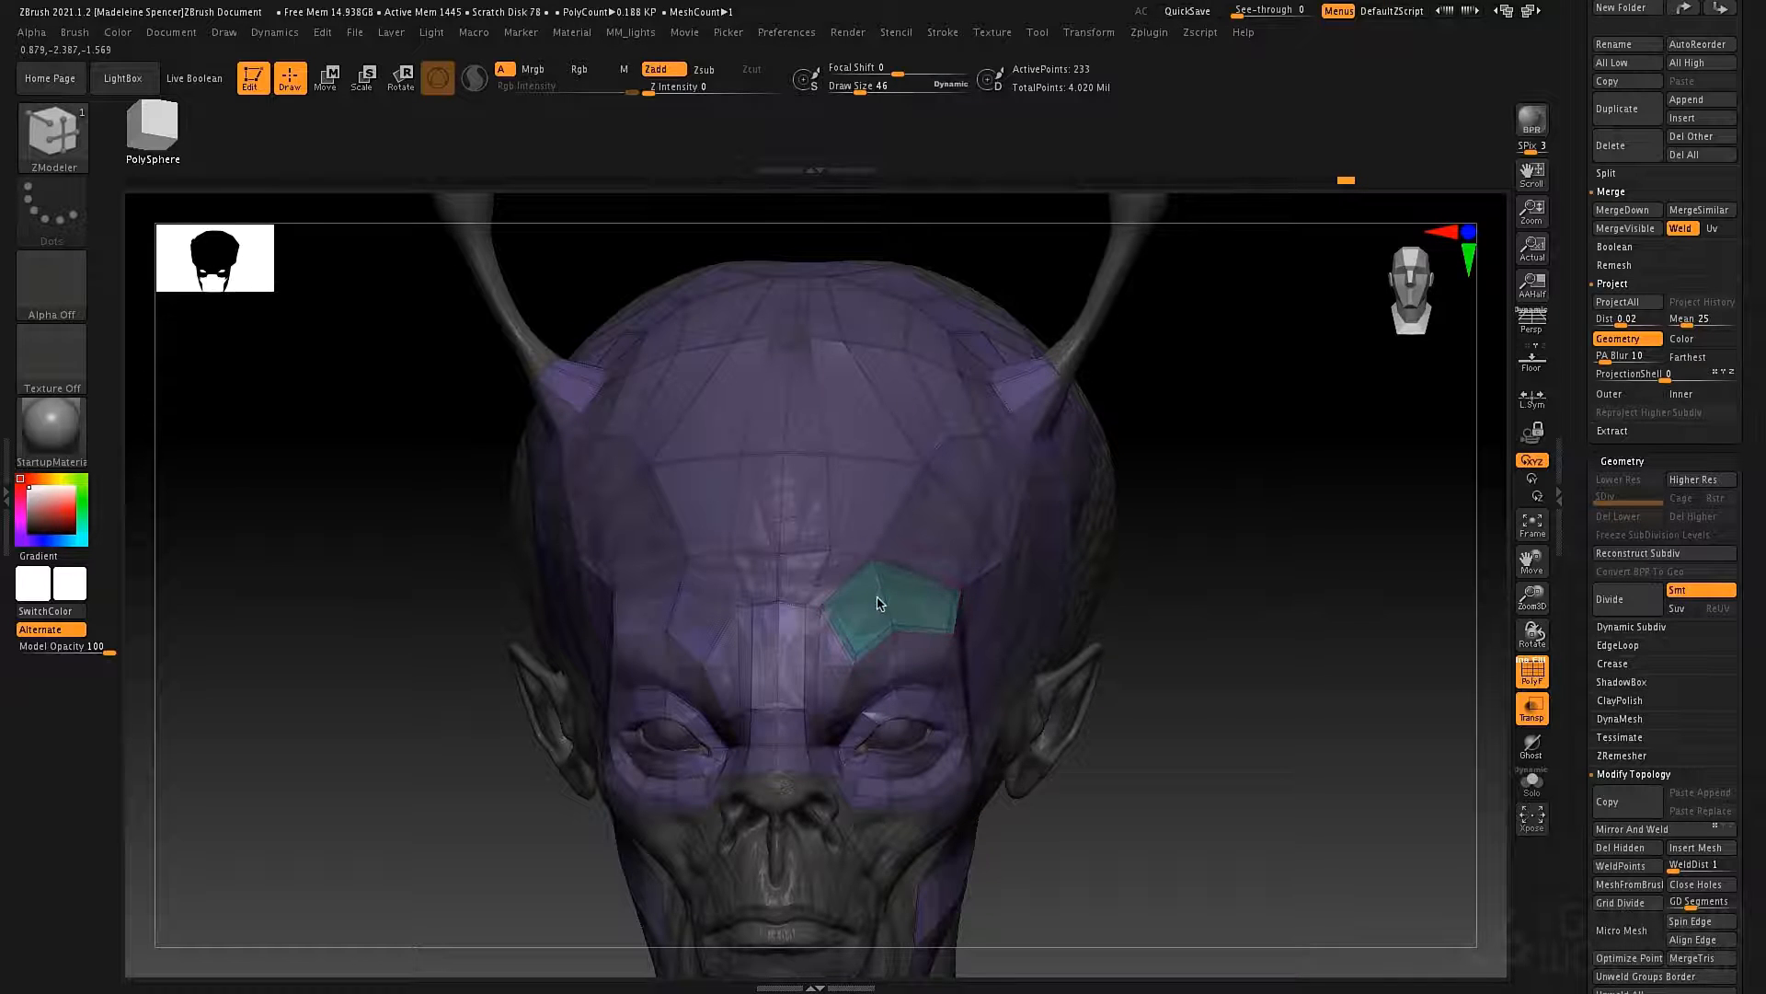
pyautogui.hotkey('ctrl', 'z')
# Set the edge action to Insert and add single edge loops through the brow and forehead polygons on both sides.
pyautogui.press('space')
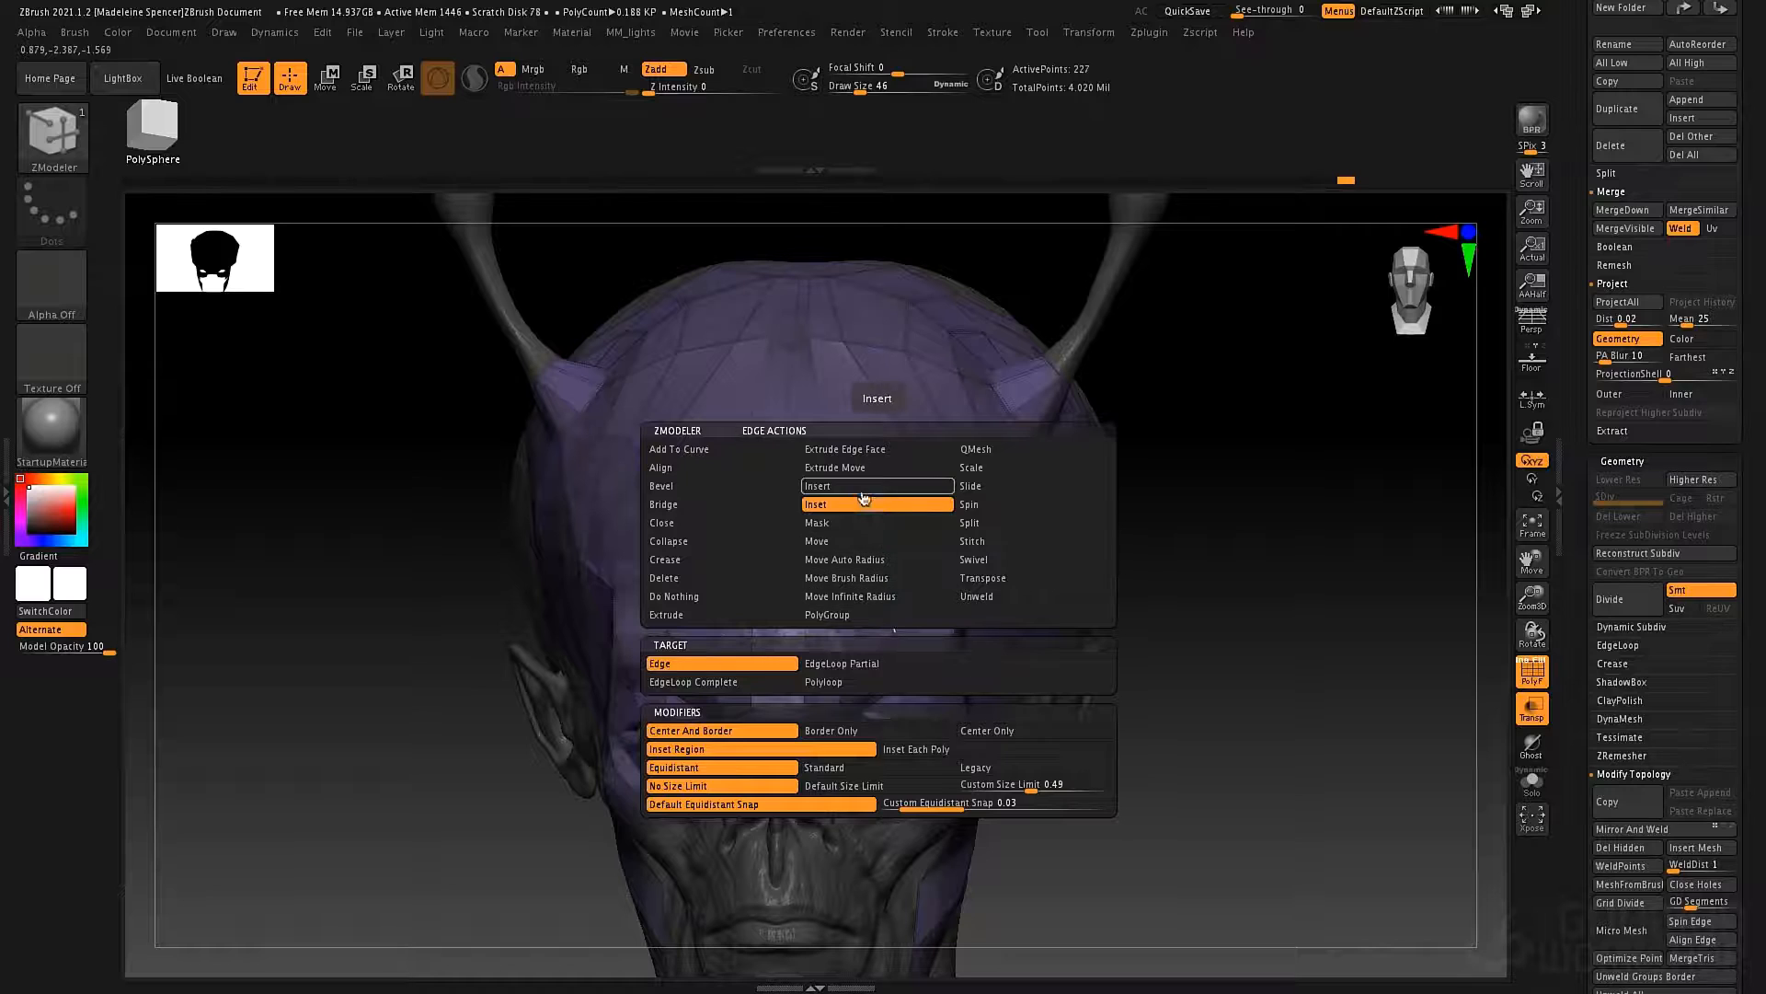
pyautogui.click(862, 487)
pyautogui.click(886, 601)
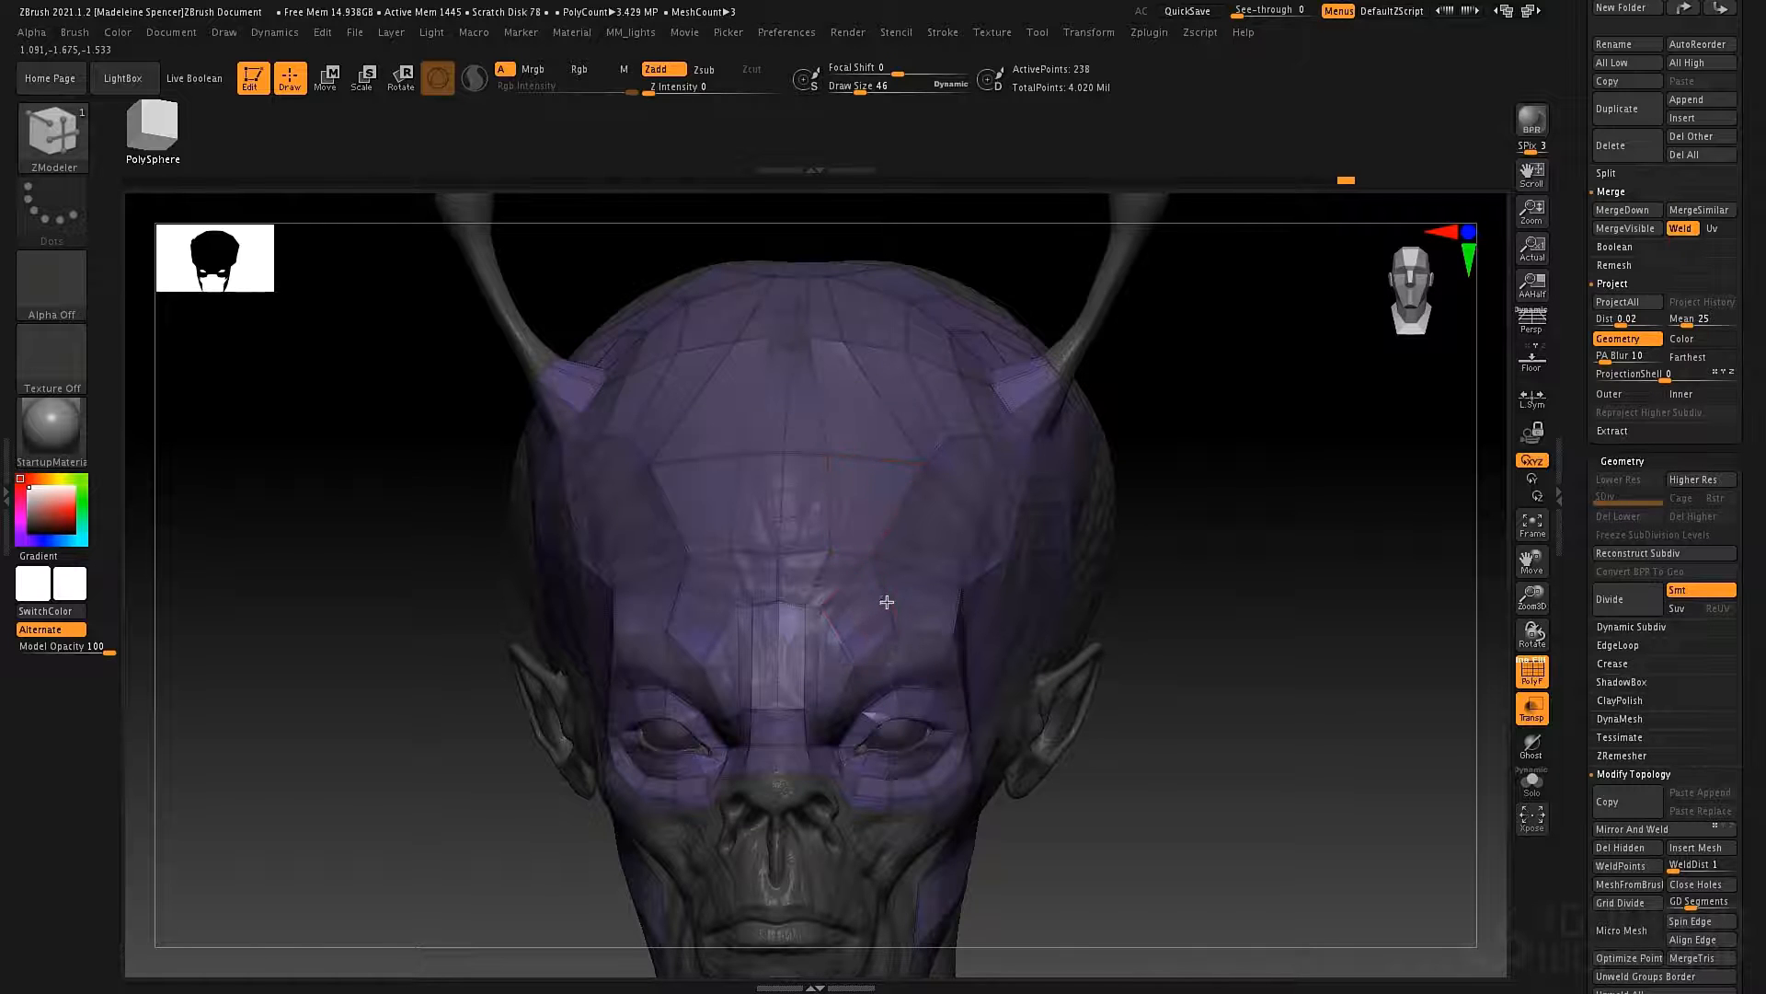
pyautogui.hotkey('ctrl', 'z')
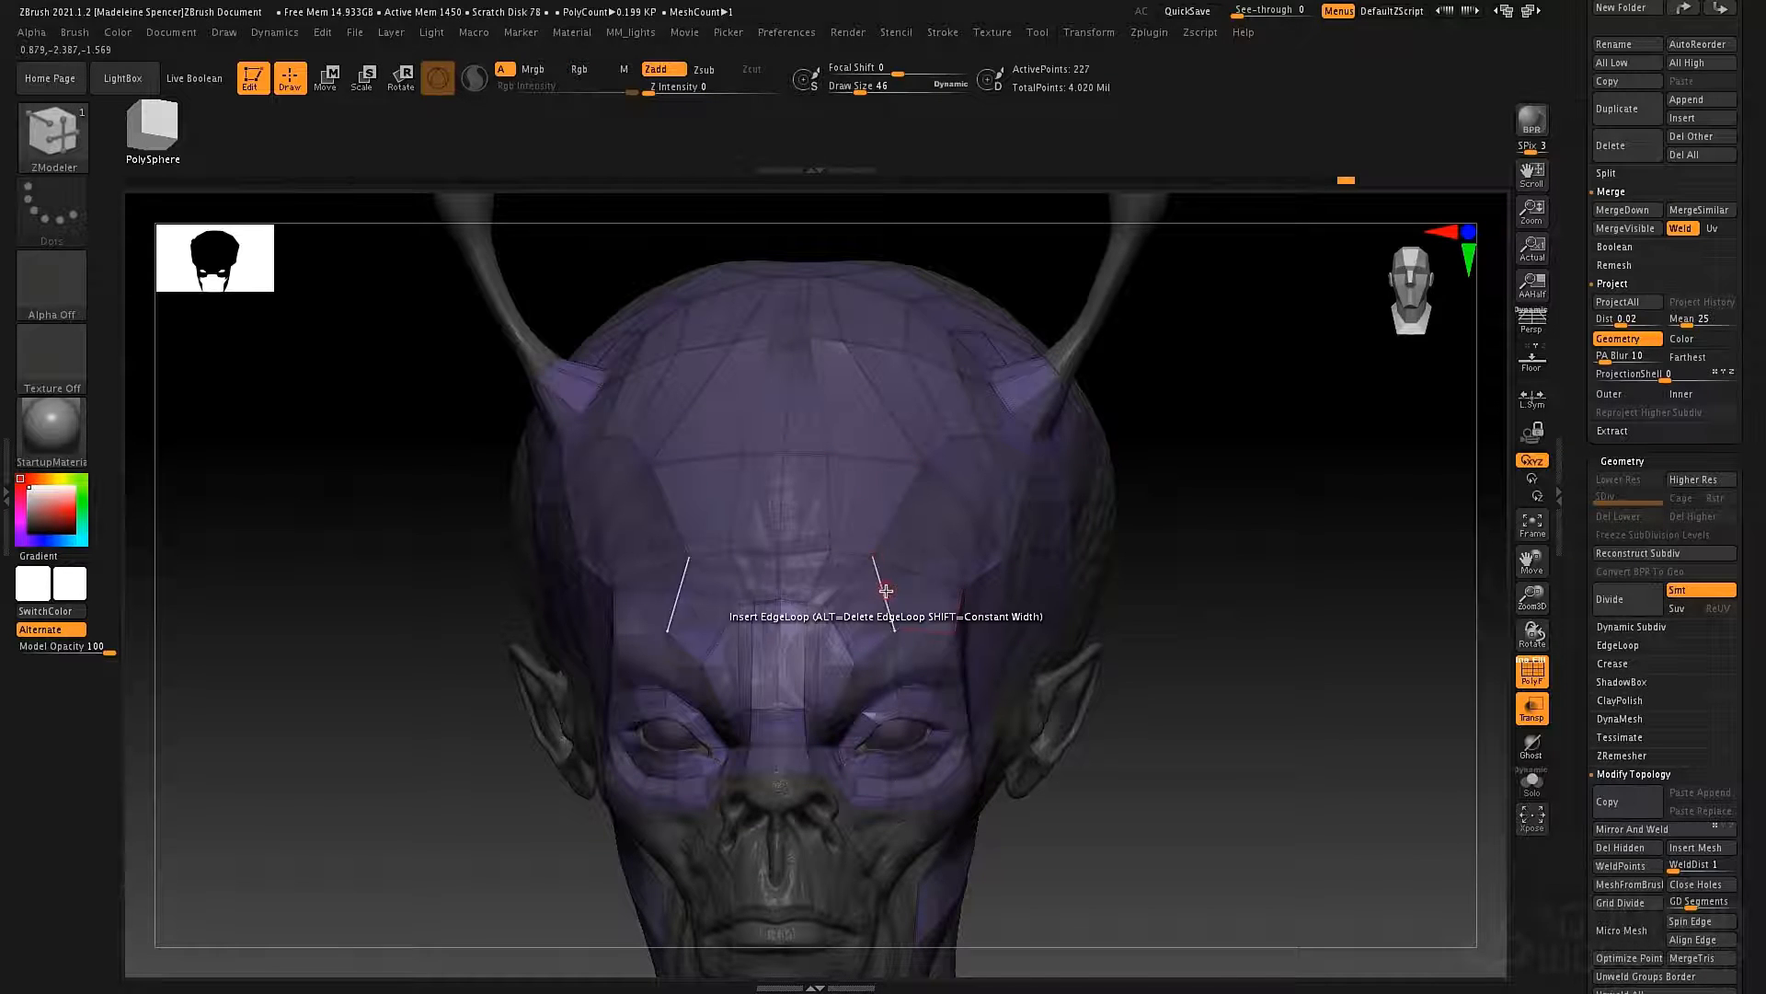
pyautogui.moveTo(879, 598); pyautogui.dragTo(693, 517, button='right')
pyautogui.click(658, 517)
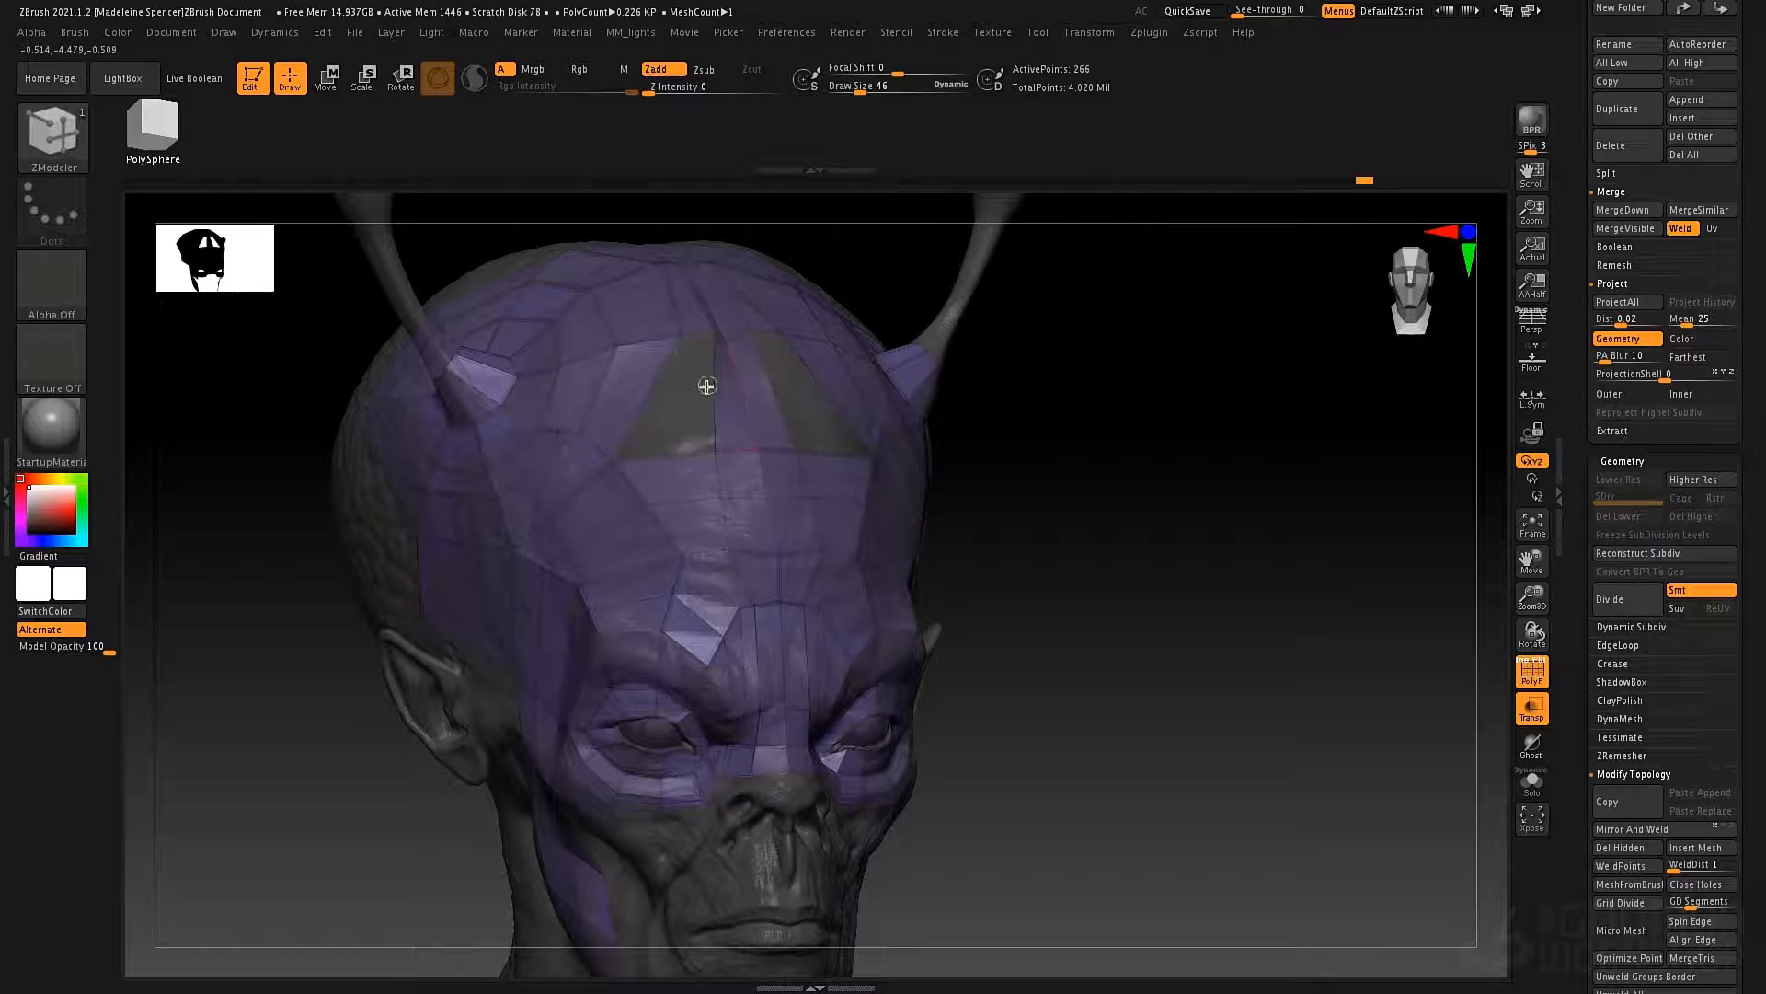
pyautogui.click(609, 384)
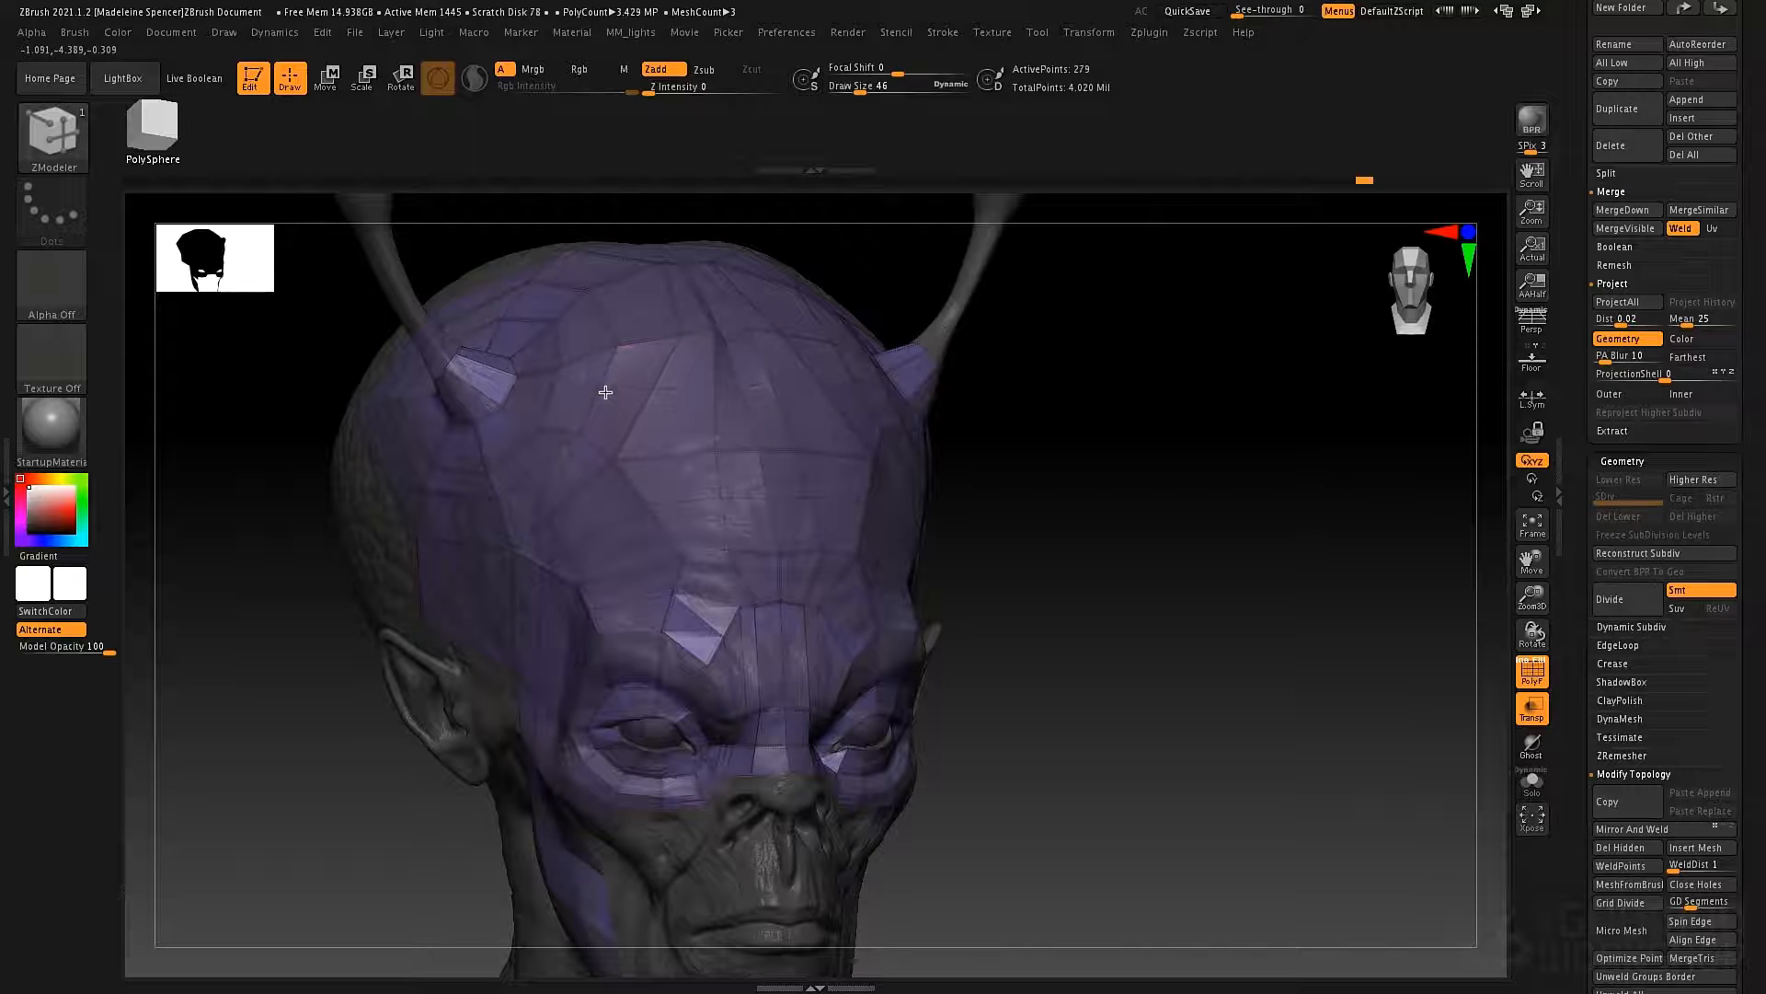
# Set the edge action to Extrude with the Edge/EdgeLoop target on the open border edge behind the antenna.
pyautogui.moveTo(993, 443); pyautogui.dragTo(909, 444)
pyautogui.moveTo(1187, 560); pyautogui.dragTo(765, 512)
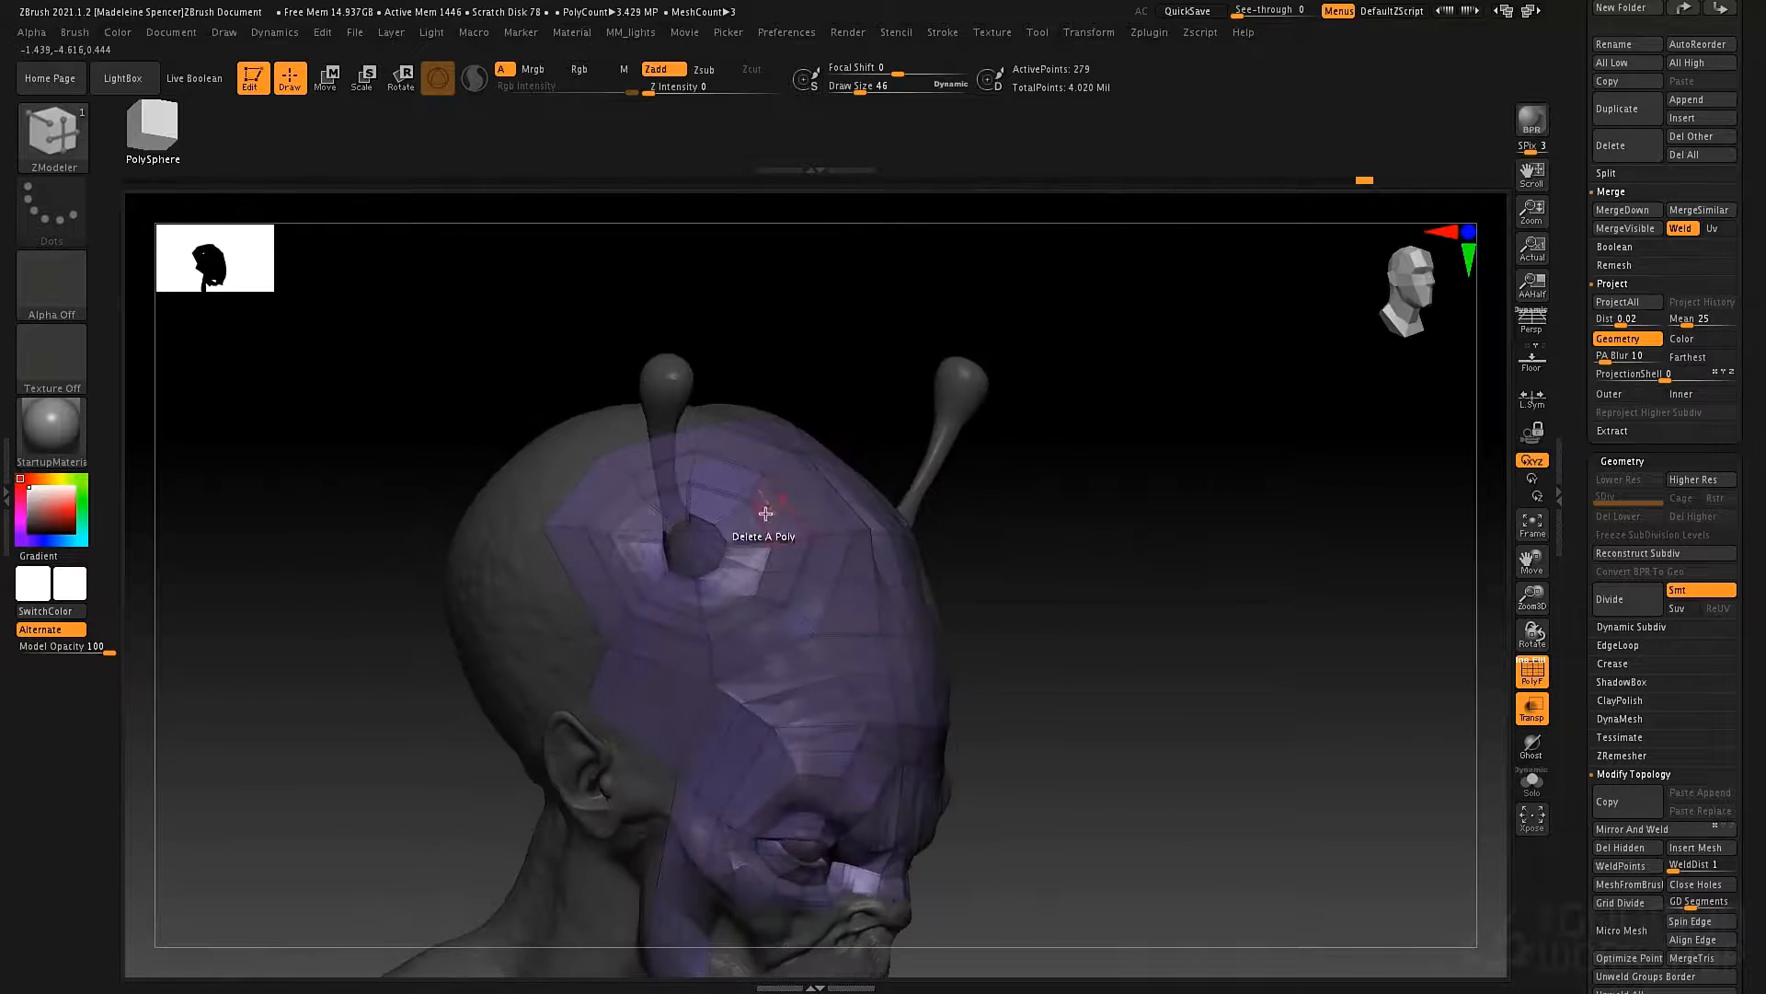
pyautogui.keyDown('ctrl'); pyautogui.moveTo(765, 515); pyautogui.dragTo(830, 594, button='right'); pyautogui.keyUp('ctrl')
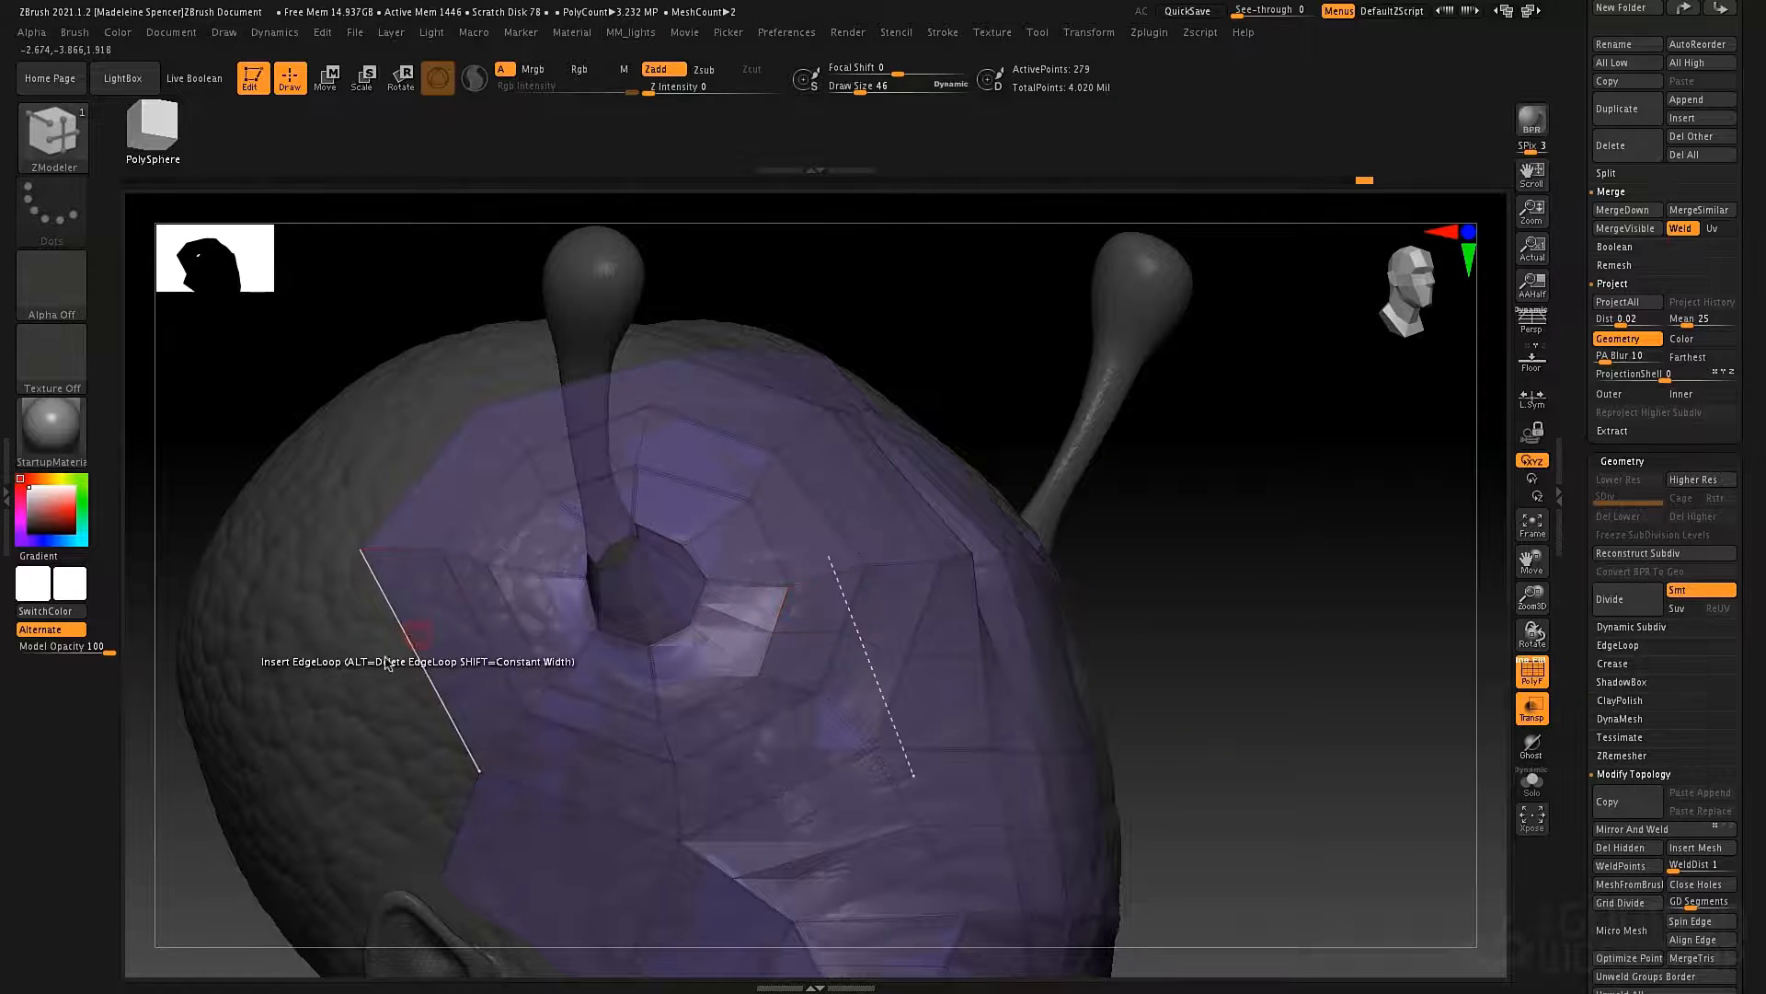
pyautogui.keyDown('alt'); pyautogui.moveTo(311, 668); pyautogui.dragTo(625, 603); pyautogui.keyUp('alt')
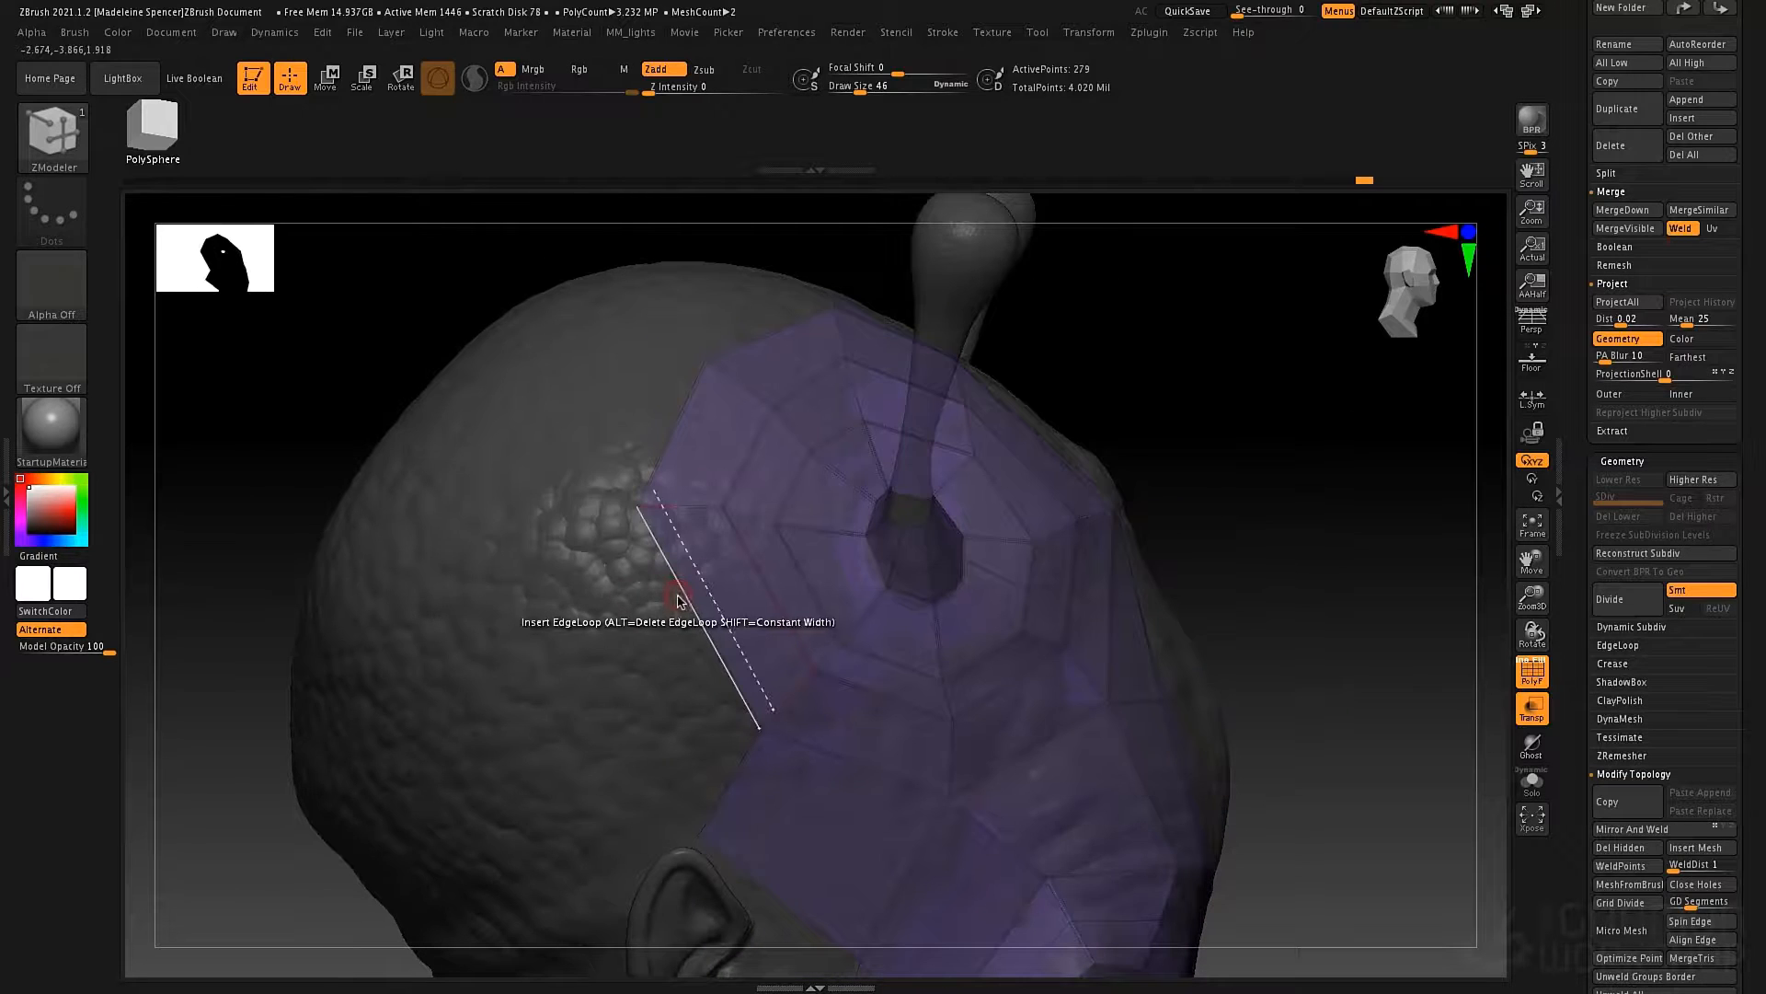
pyautogui.press('space')
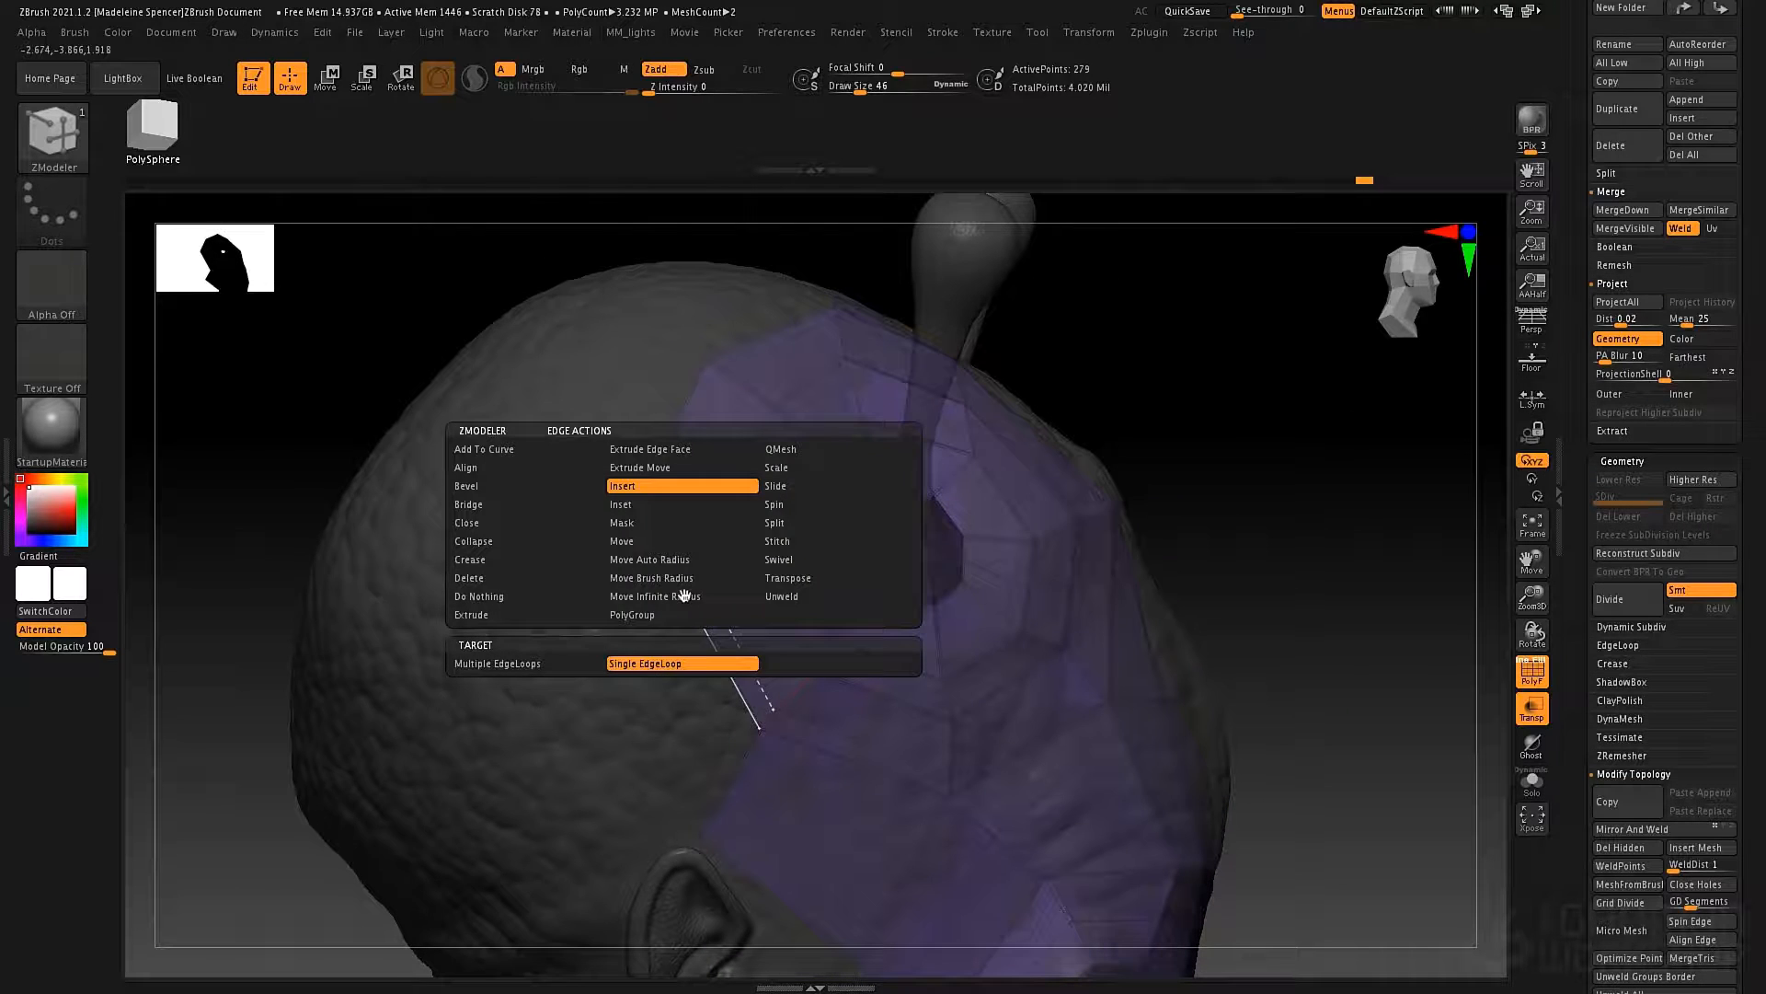
pyautogui.click(497, 619)
pyautogui.moveTo(493, 619); pyautogui.dragTo(611, 630)
pyautogui.press('space')
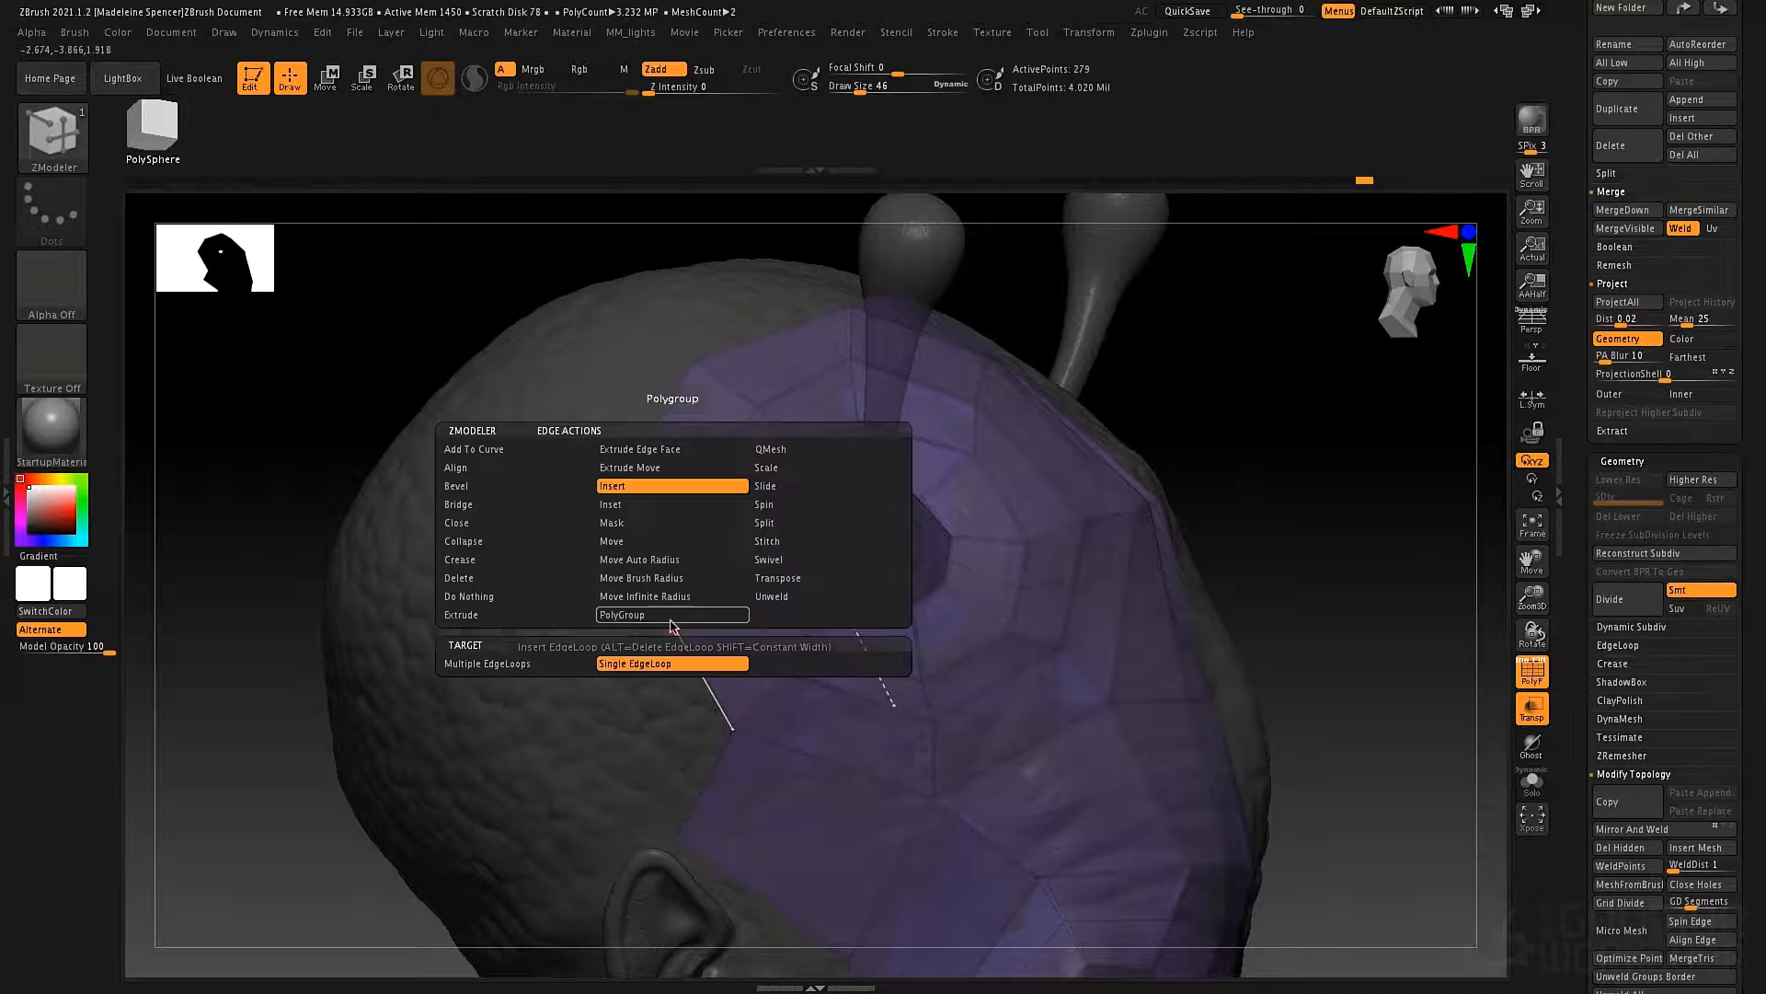
pyautogui.click(513, 615)
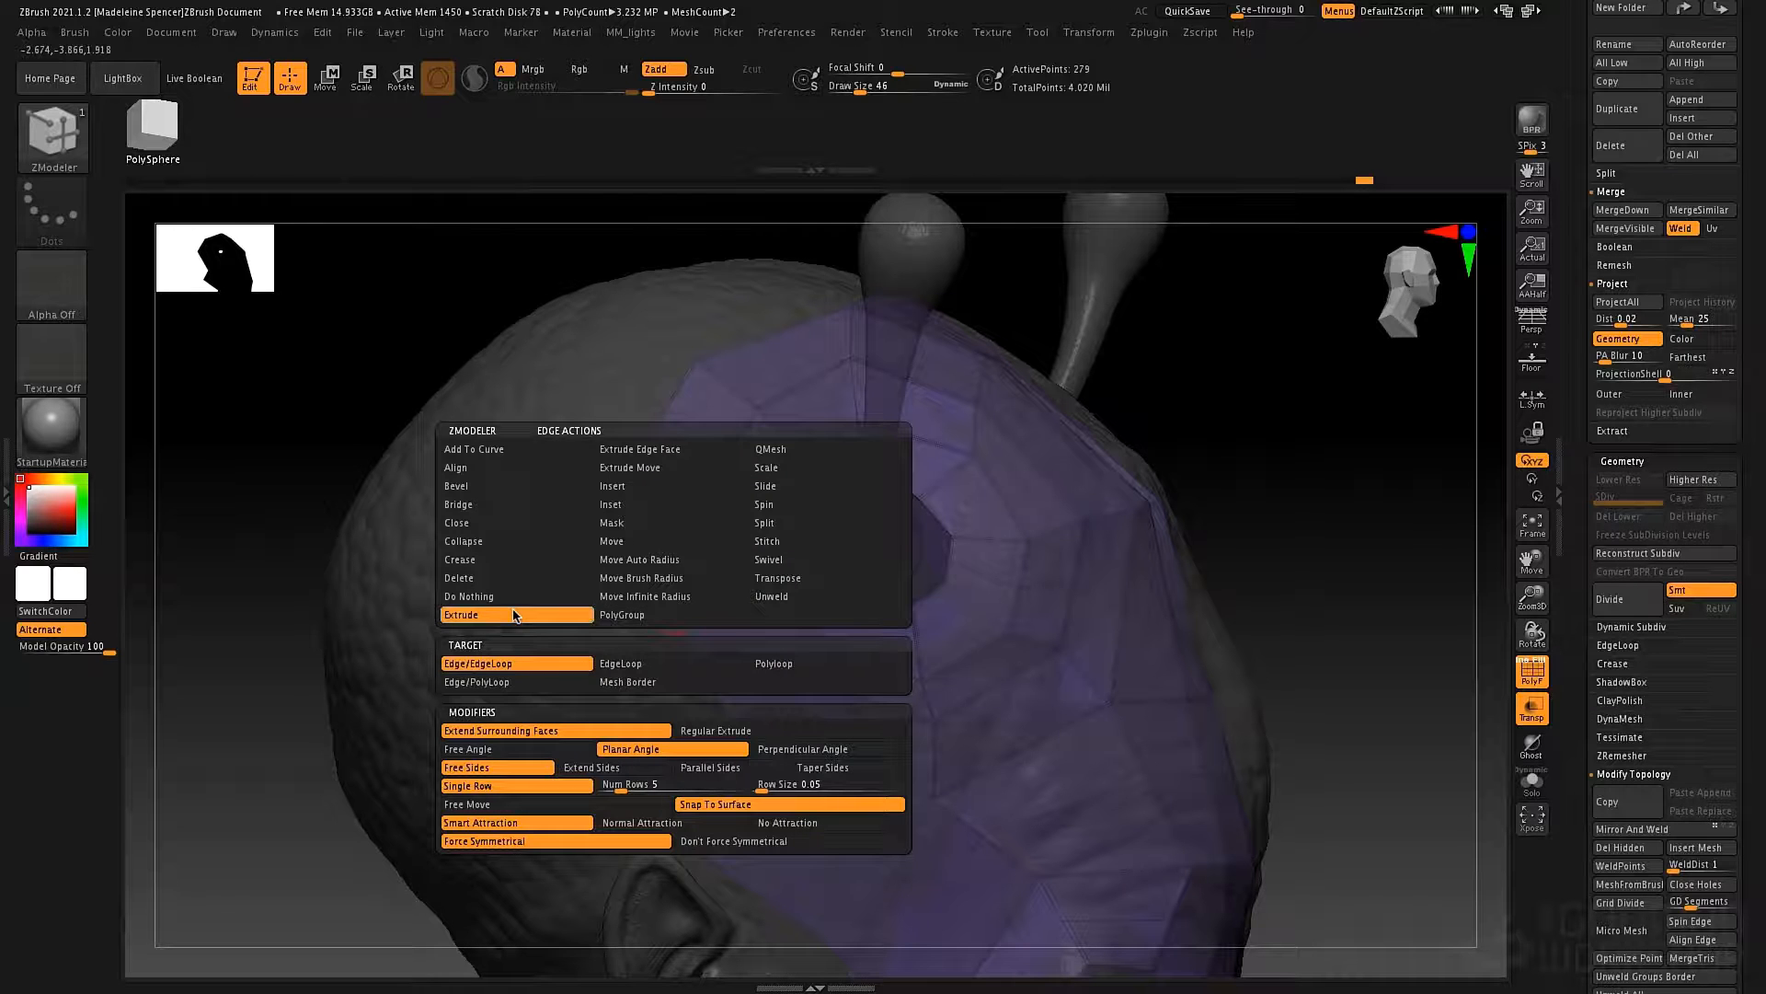
pyautogui.click(518, 664)
# Try extruding the border edge between the antenna and the ear with Planar Angle, and undo the added polygons.
pyautogui.moveTo(586, 565)
pyautogui.mouseDown()
pyautogui.moveTo(537, 634)
pyautogui.moveTo(552, 603)
pyautogui.moveTo(453, 619)
pyautogui.moveTo(517, 607)
pyautogui.mouseUp()
pyautogui.press('shift')
pyautogui.hotkey('ctrl', 'z')
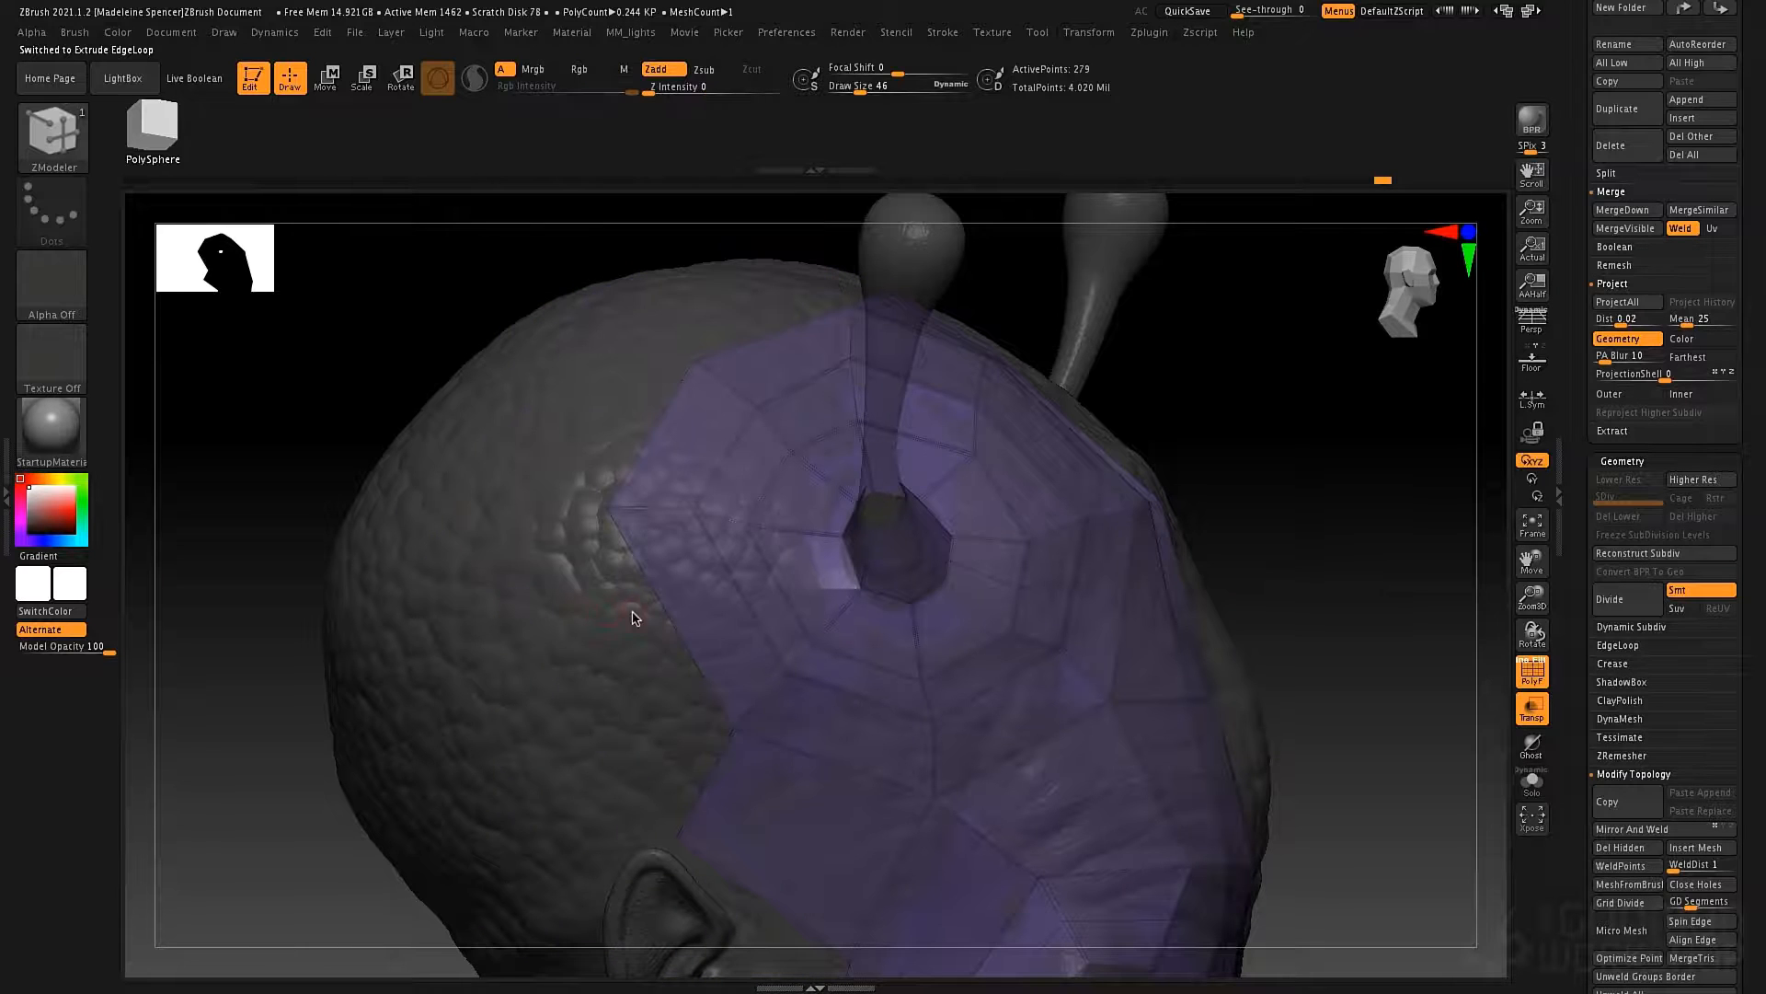
pyautogui.moveTo(624, 554); pyautogui.dragTo(564, 648)
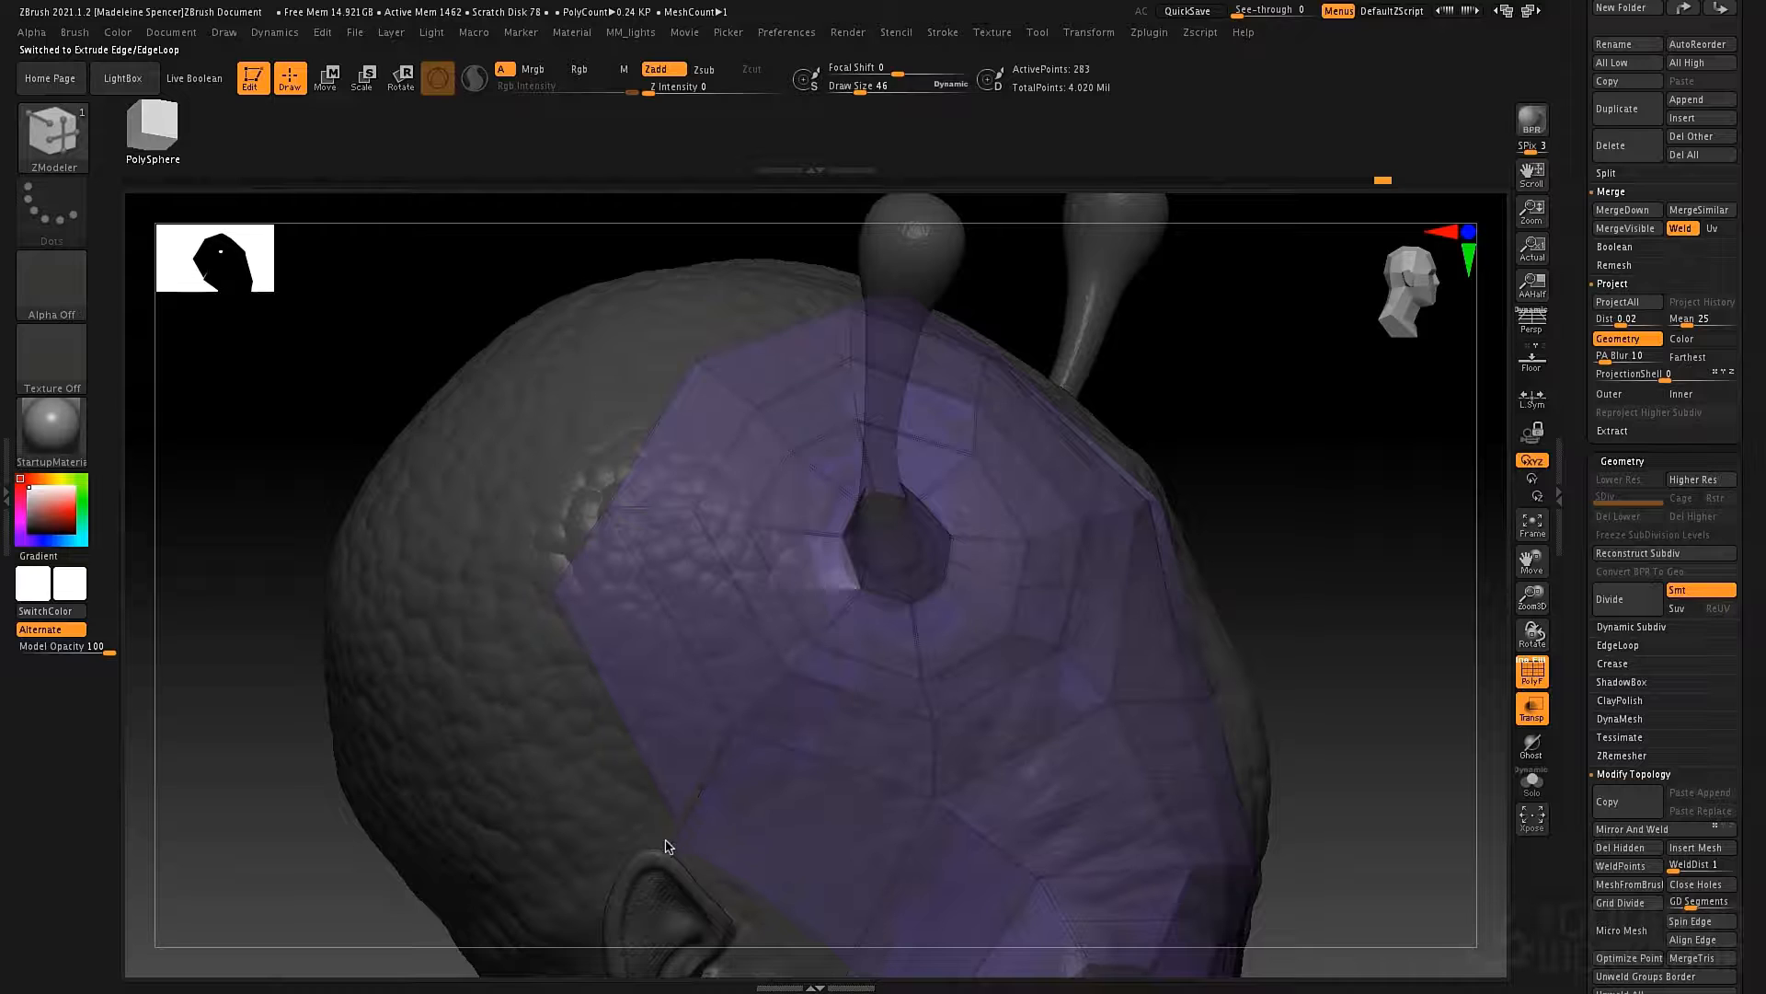
pyautogui.moveTo(675, 873); pyautogui.dragTo(659, 871)
pyautogui.moveTo(553, 596); pyautogui.dragTo(676, 849)
pyautogui.moveTo(669, 686)
pyautogui.mouseDown(button='right')
pyautogui.moveTo(636, 670)
pyautogui.moveTo(660, 667)
pyautogui.moveTo(655, 684)
pyautogui.mouseUp(button='right')
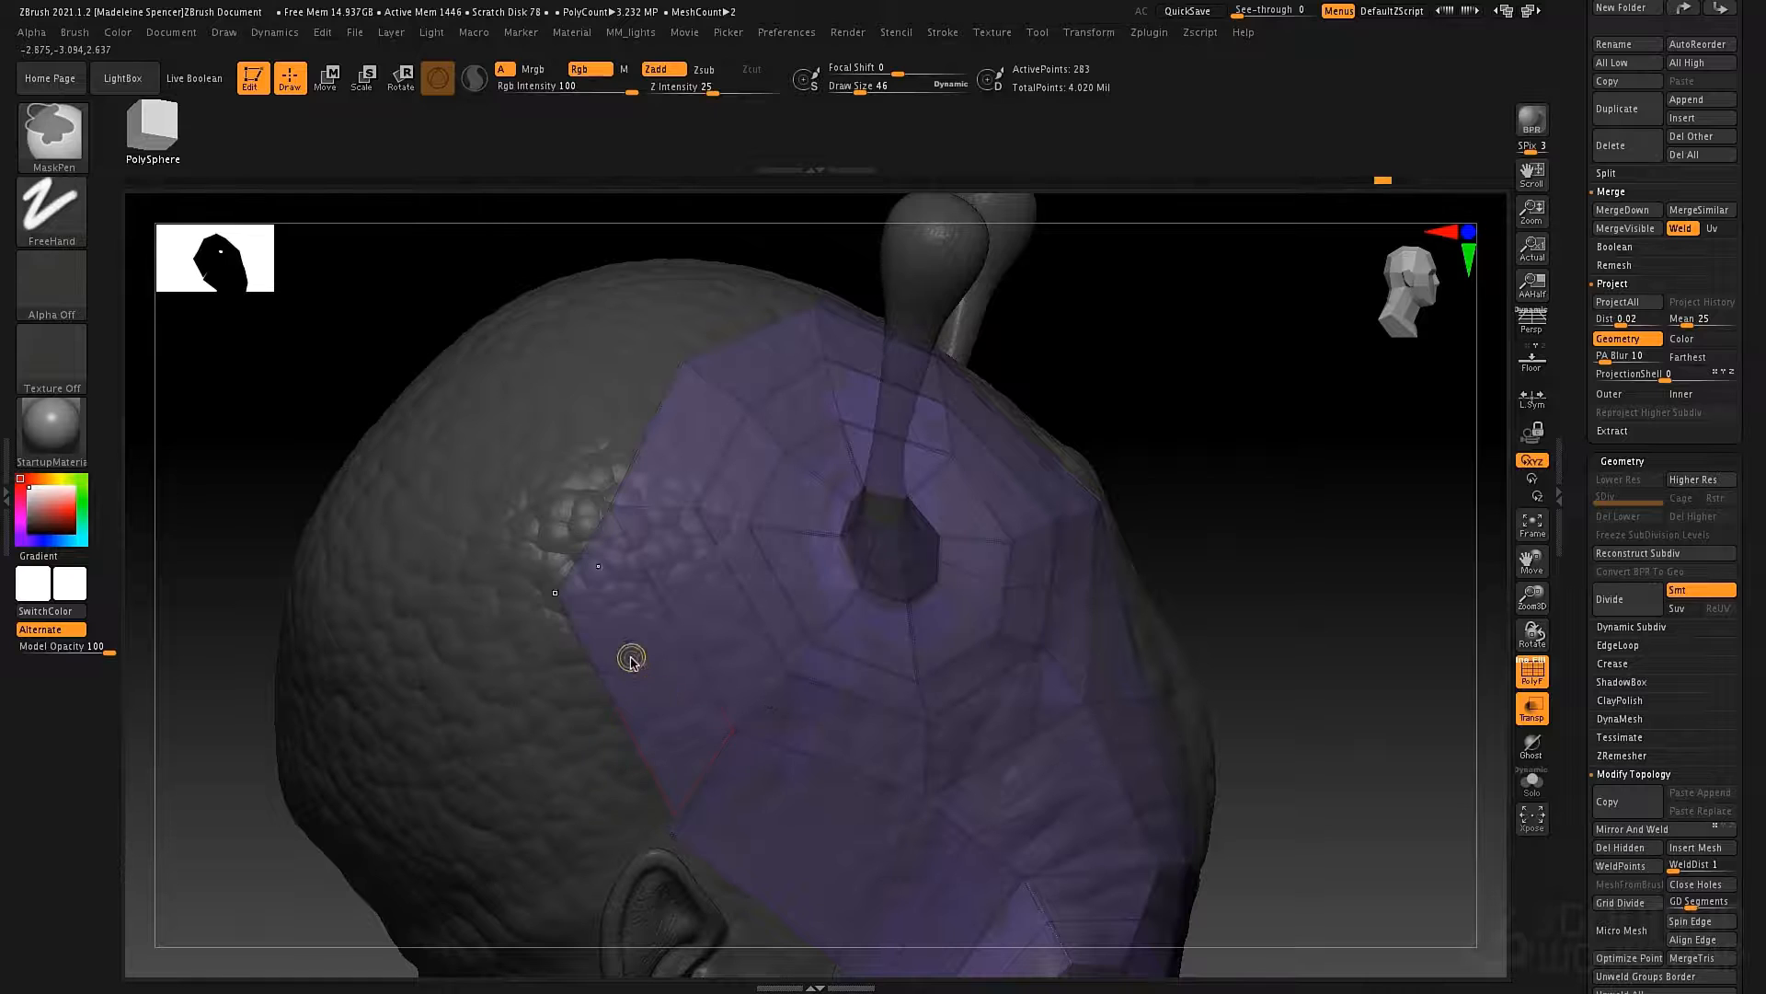
pyautogui.moveTo(631, 658); pyautogui.dragTo(603, 697)
pyautogui.hotkey('ctrl', 'z')
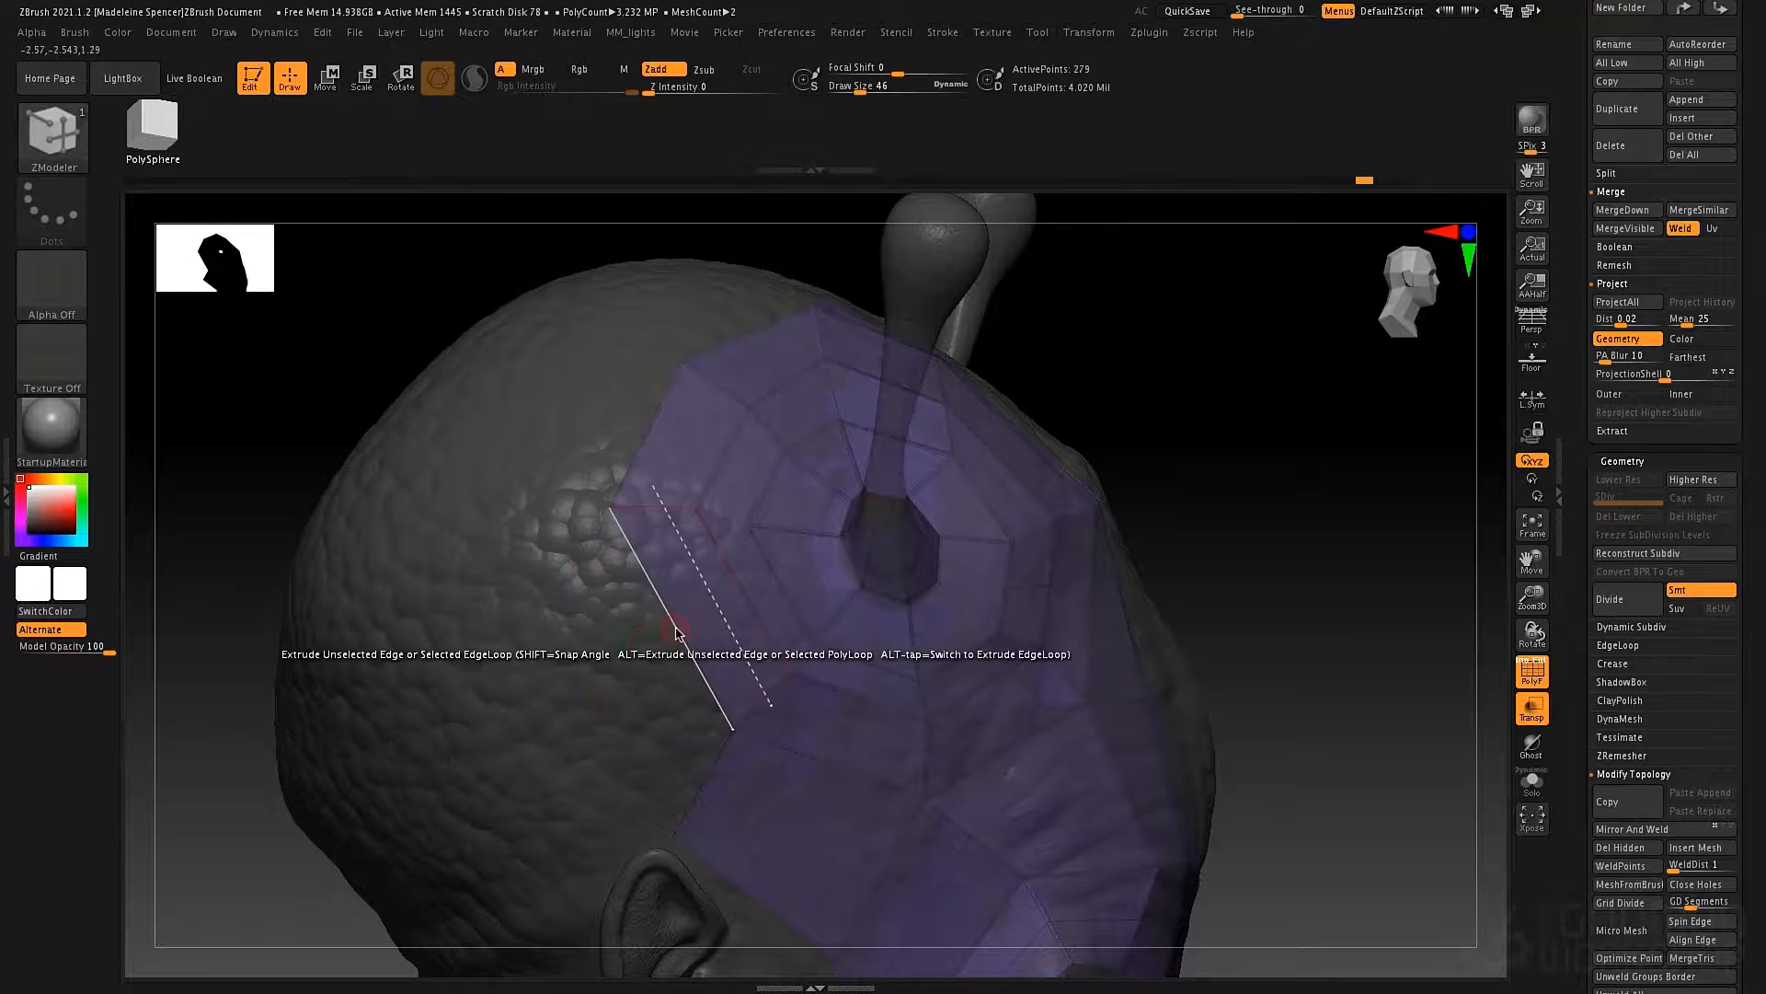
# Set the extrusion to Free Angle and extrude the two border edges behind the antenna over the back of the skull.
pyautogui.press('space')
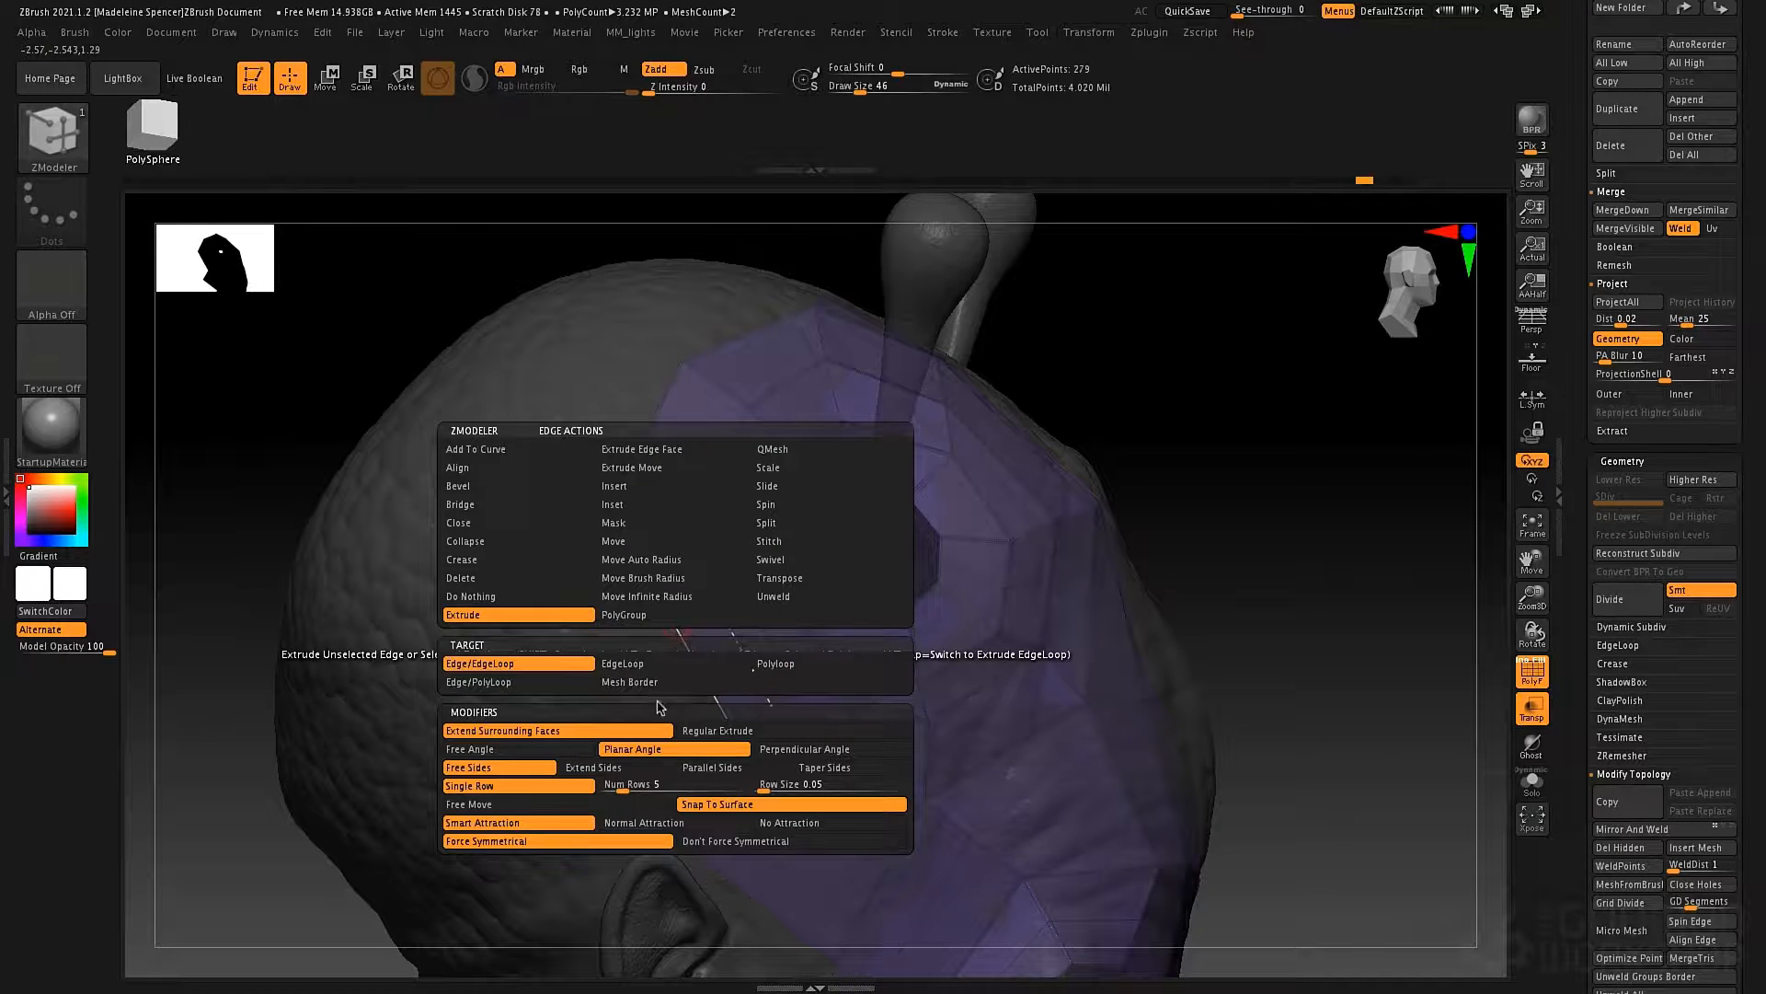
pyautogui.click(549, 754)
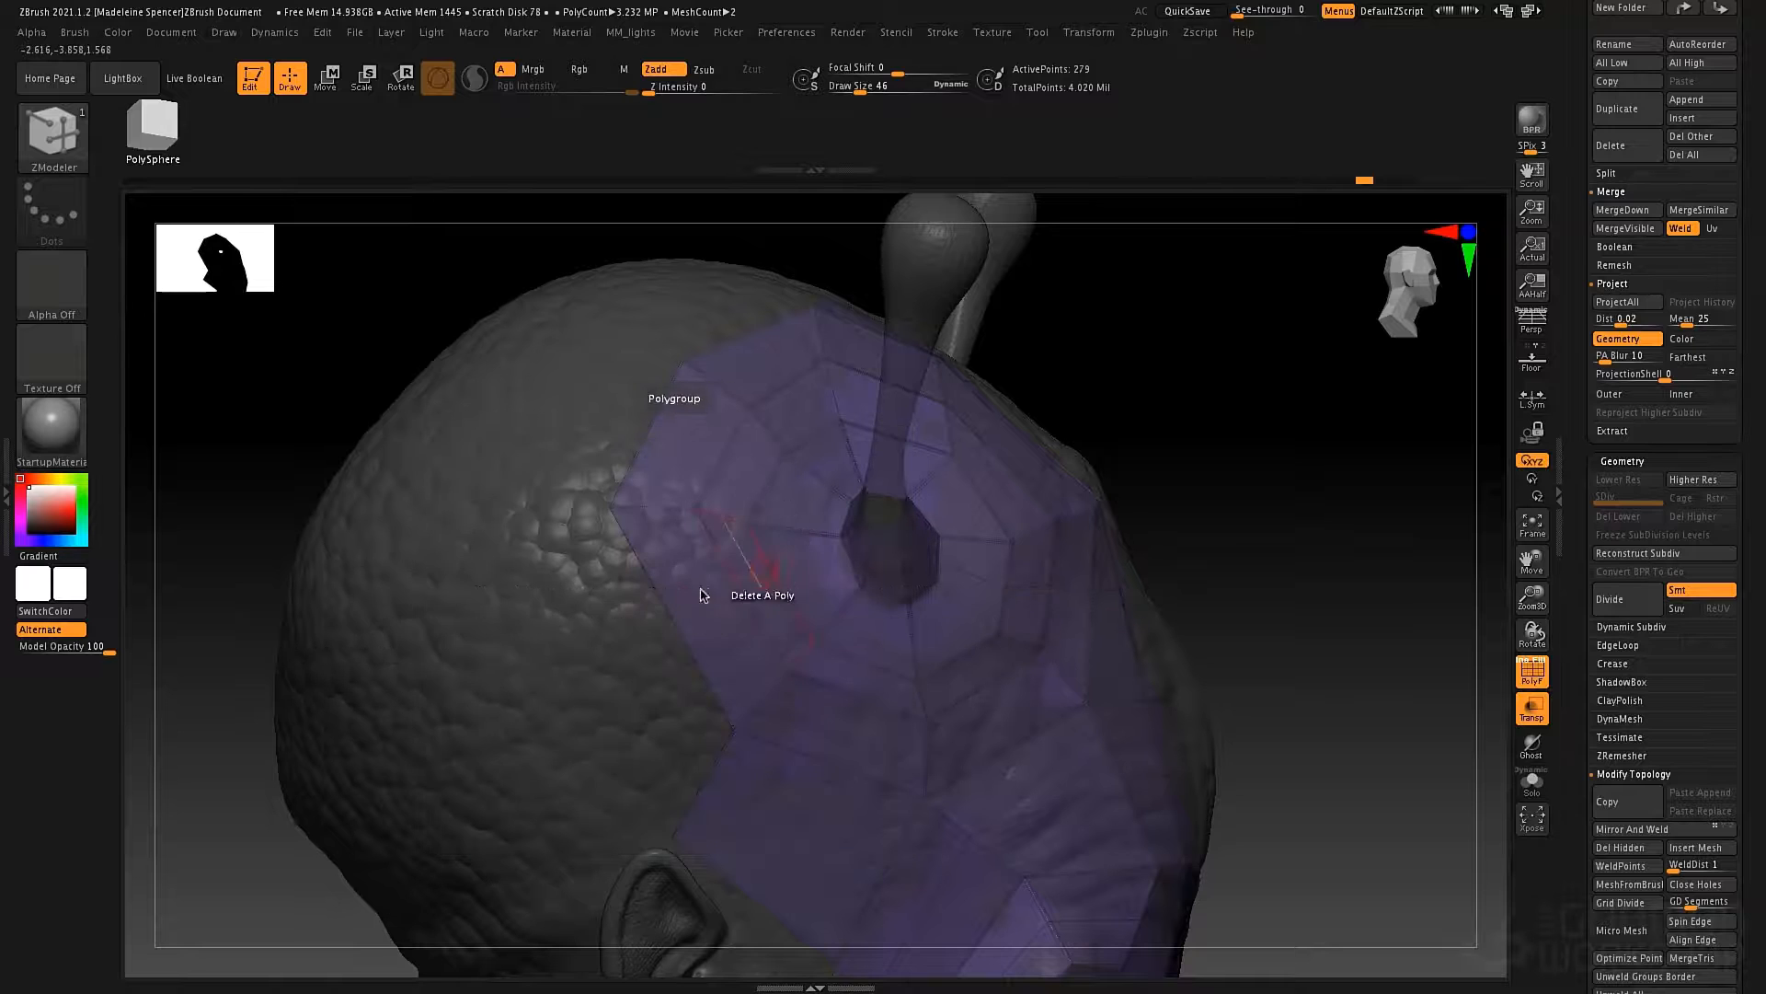
pyautogui.moveTo(655, 623); pyautogui.dragTo(576, 637)
pyautogui.moveTo(643, 453); pyautogui.dragTo(604, 427)
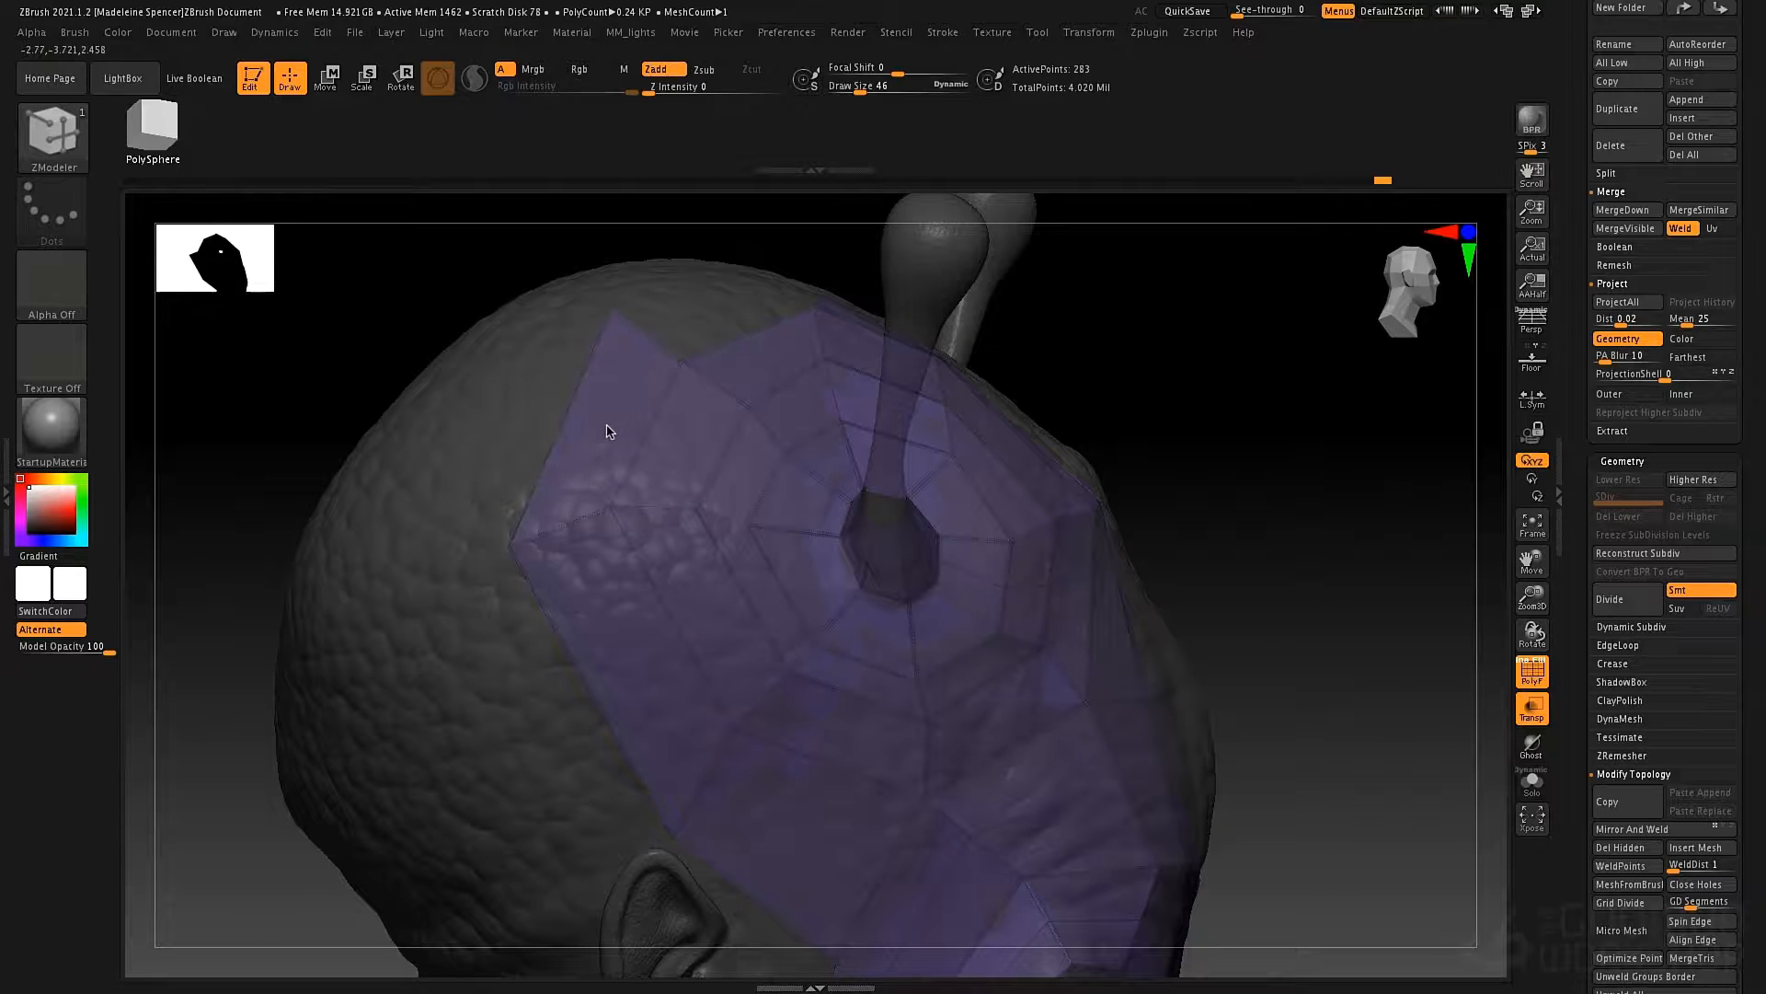
# Extrude the border edge on top of the skull and snap it to the neighboring corner points to fill the notch.
pyautogui.moveTo(596, 428); pyautogui.dragTo(575, 393, button='right')
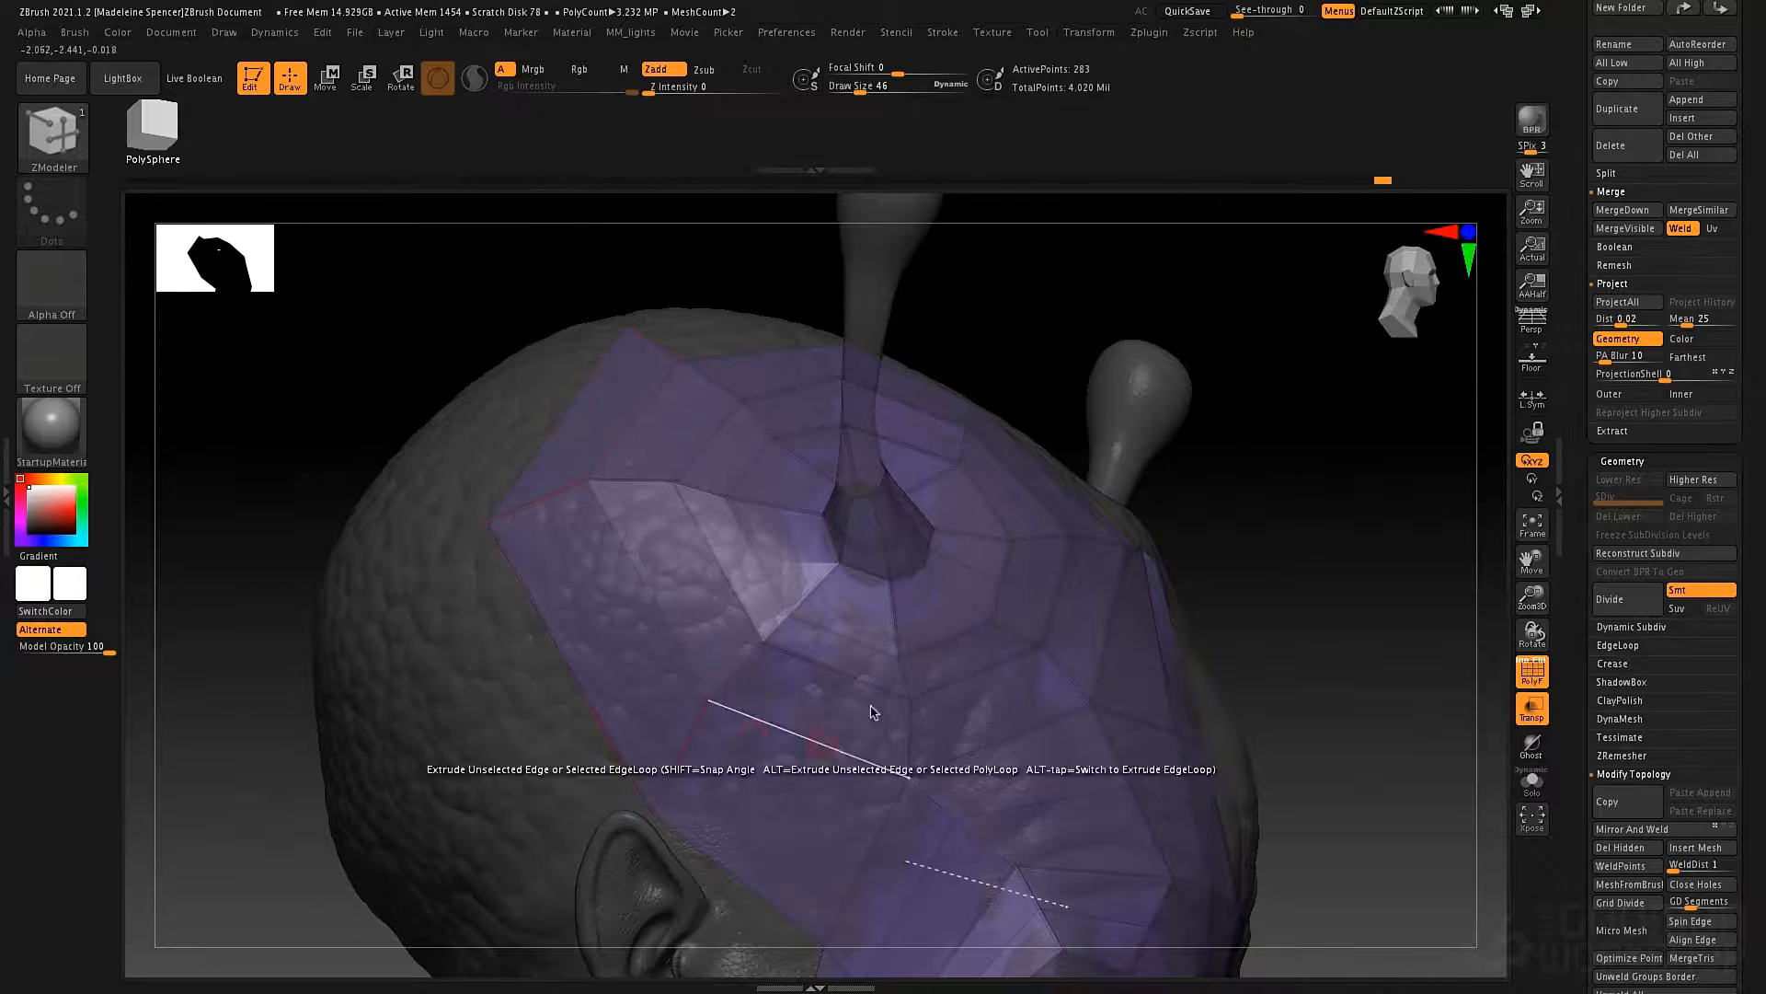
pyautogui.moveTo(872, 711); pyautogui.dragTo(828, 512, button='right')
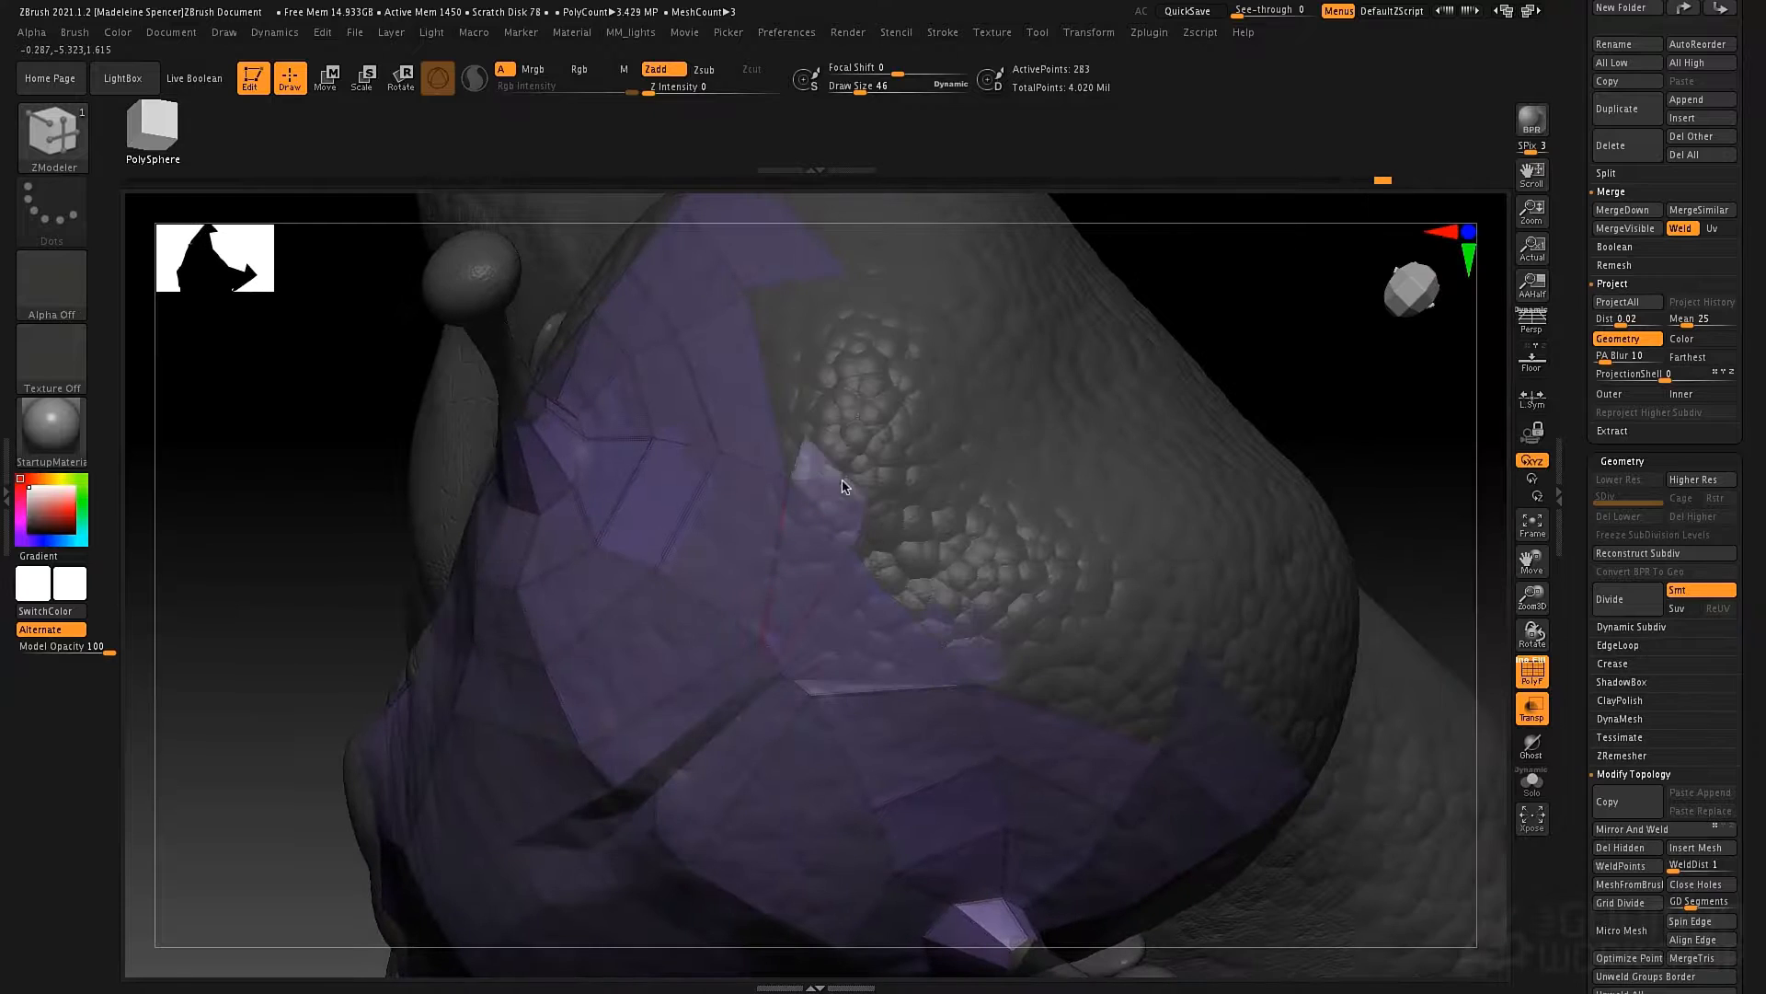
pyautogui.moveTo(843, 486); pyautogui.dragTo(791, 351)
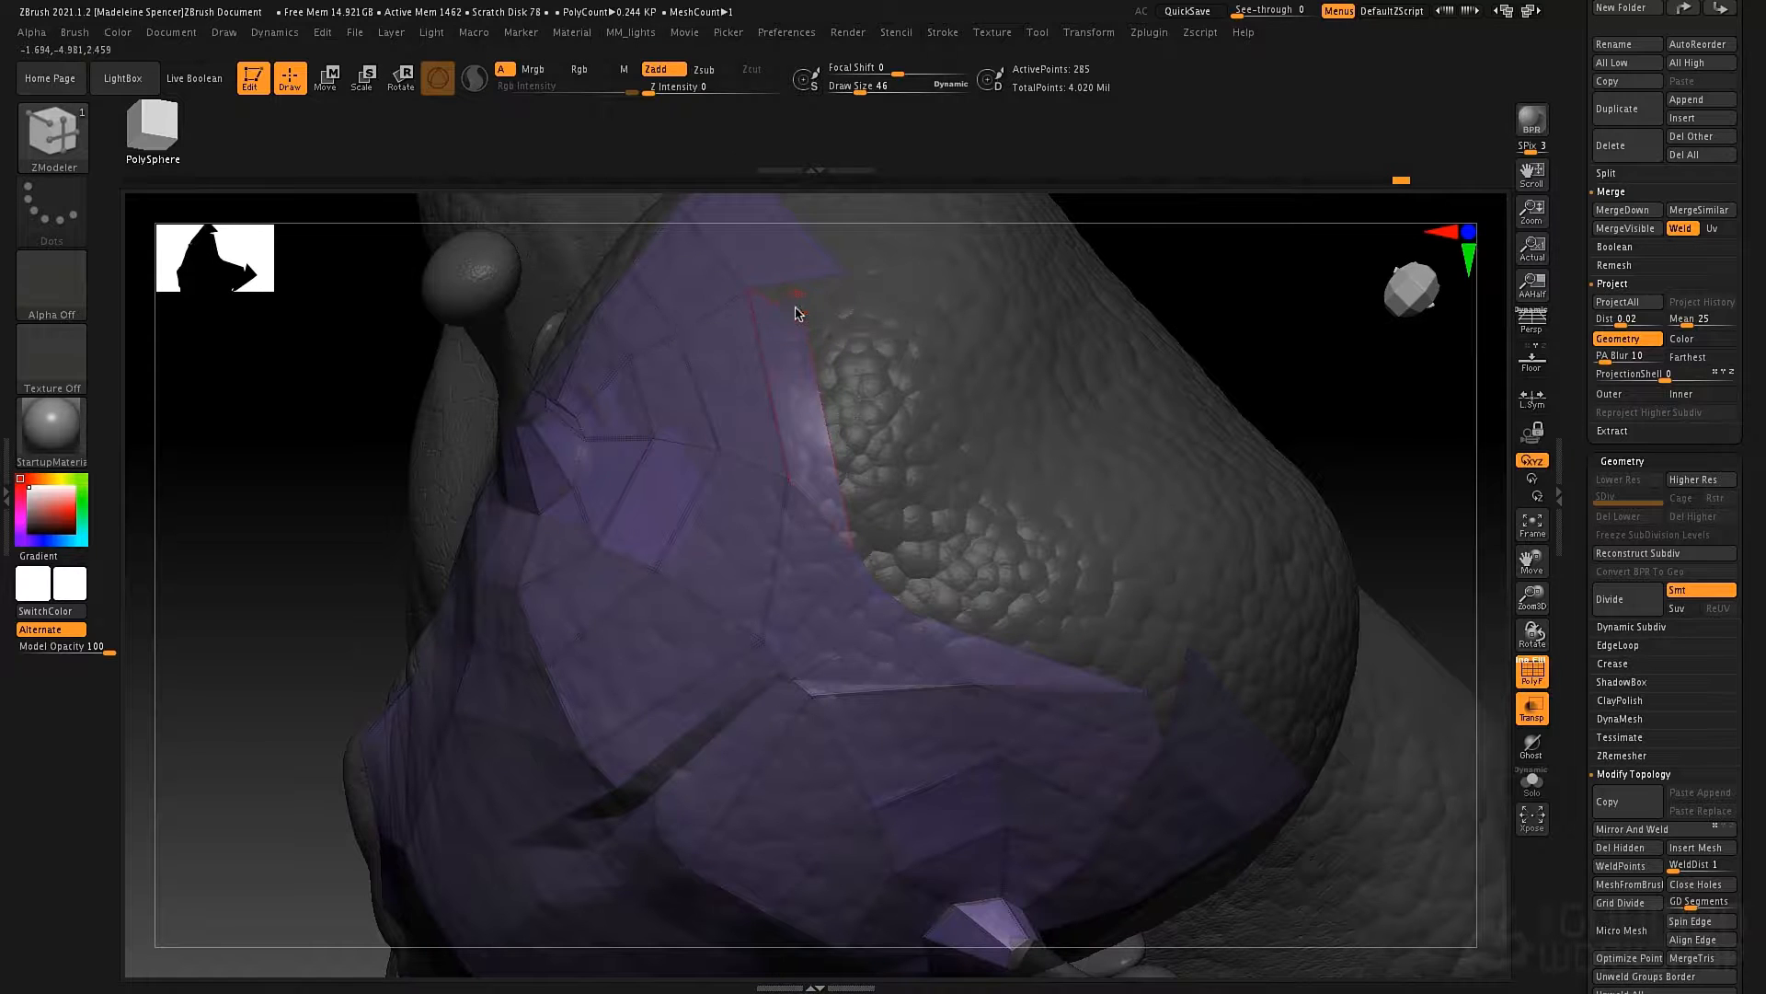
pyautogui.click(799, 314)
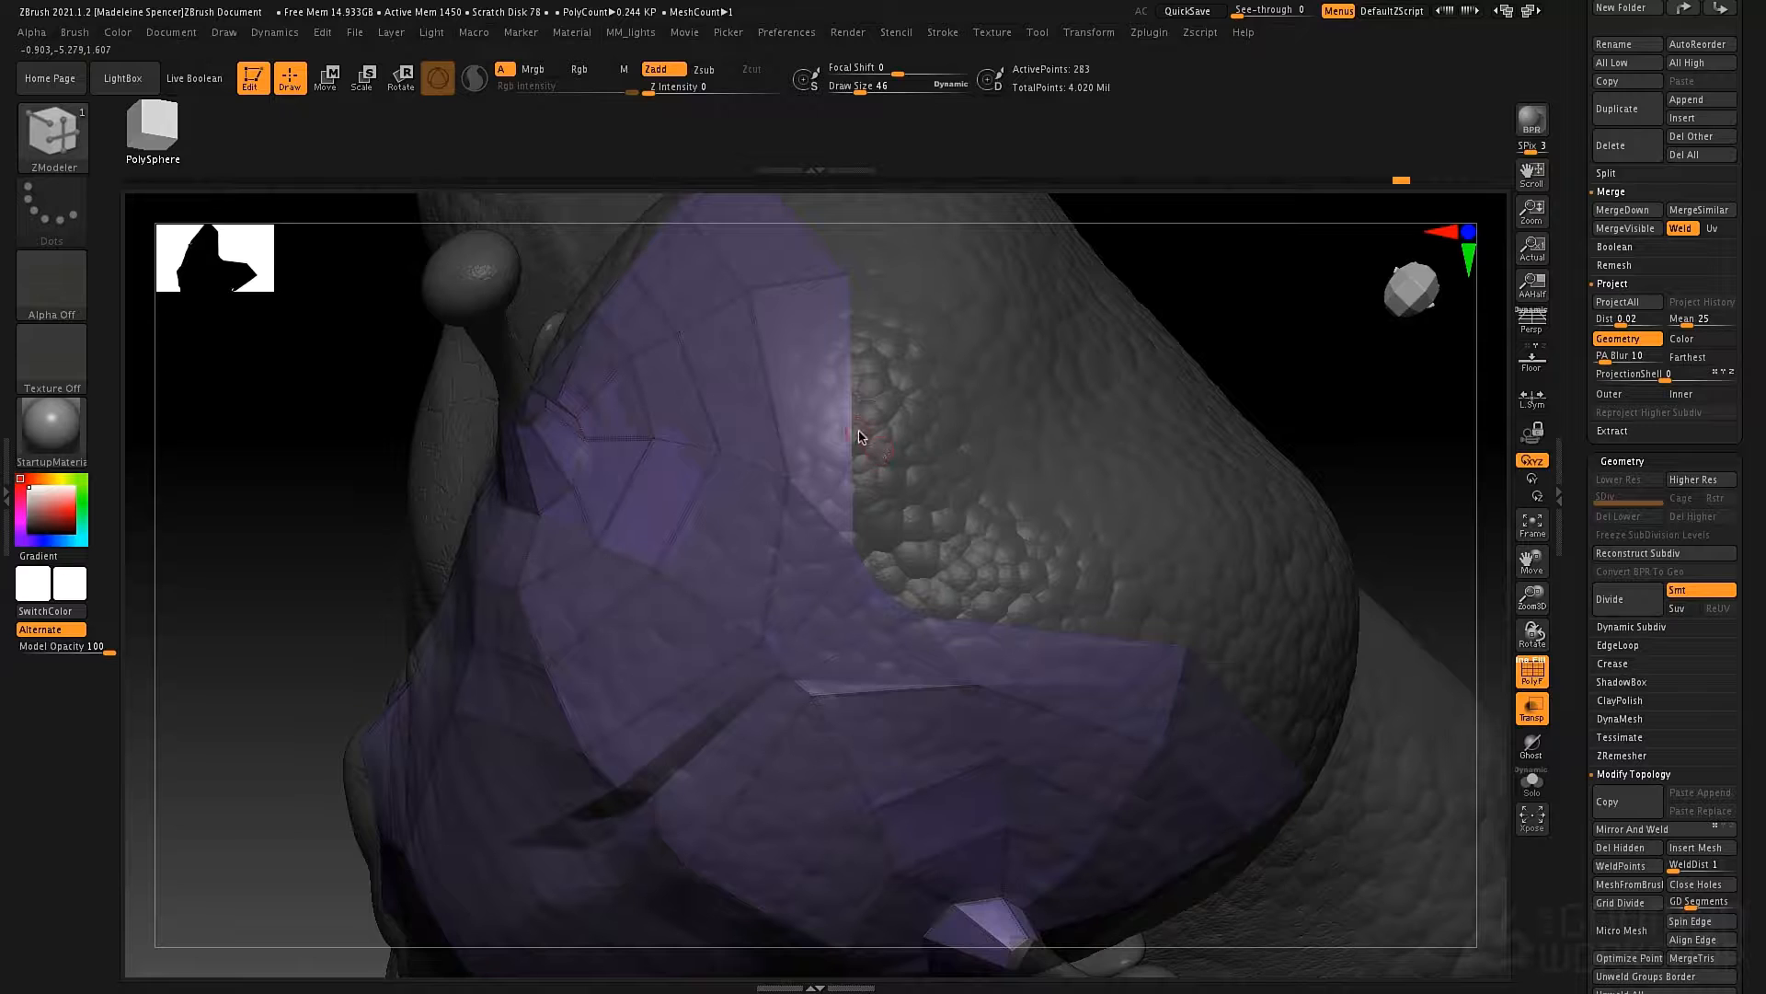
# Set the extrusion to Perpendicular Angle, try it on the rear border edge of the skull, and undo the trial polygons.
pyautogui.press('space')
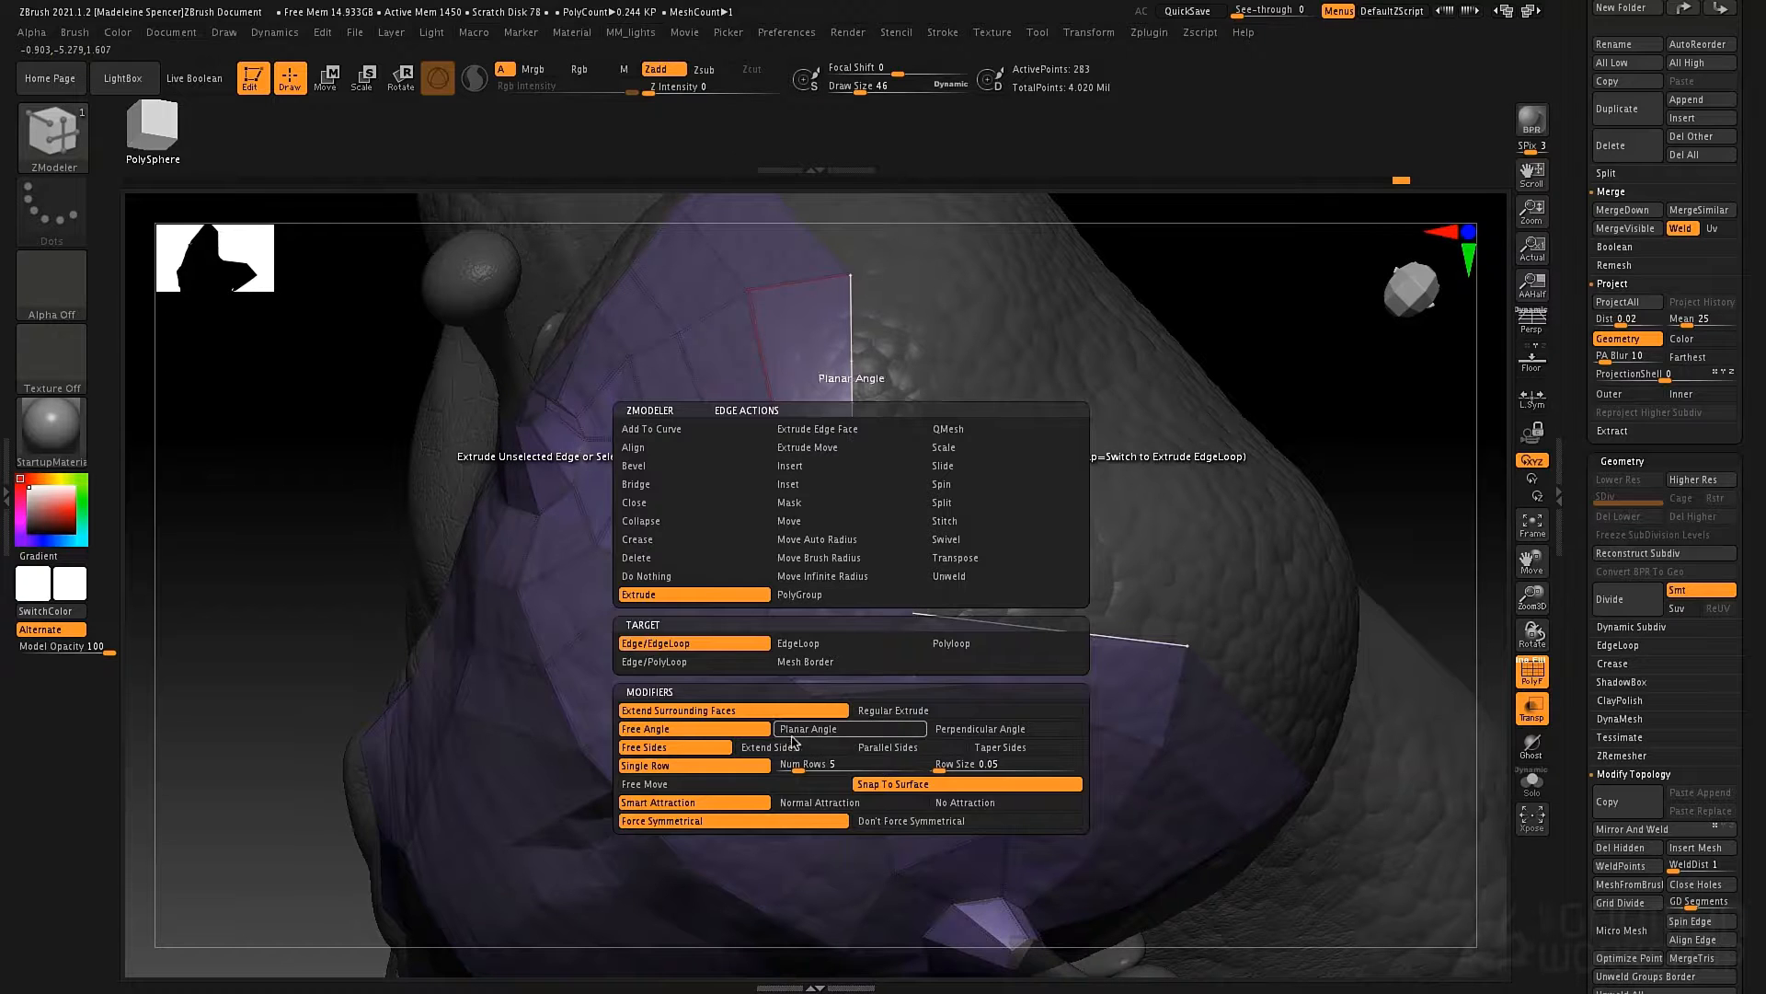
pyautogui.click(962, 736)
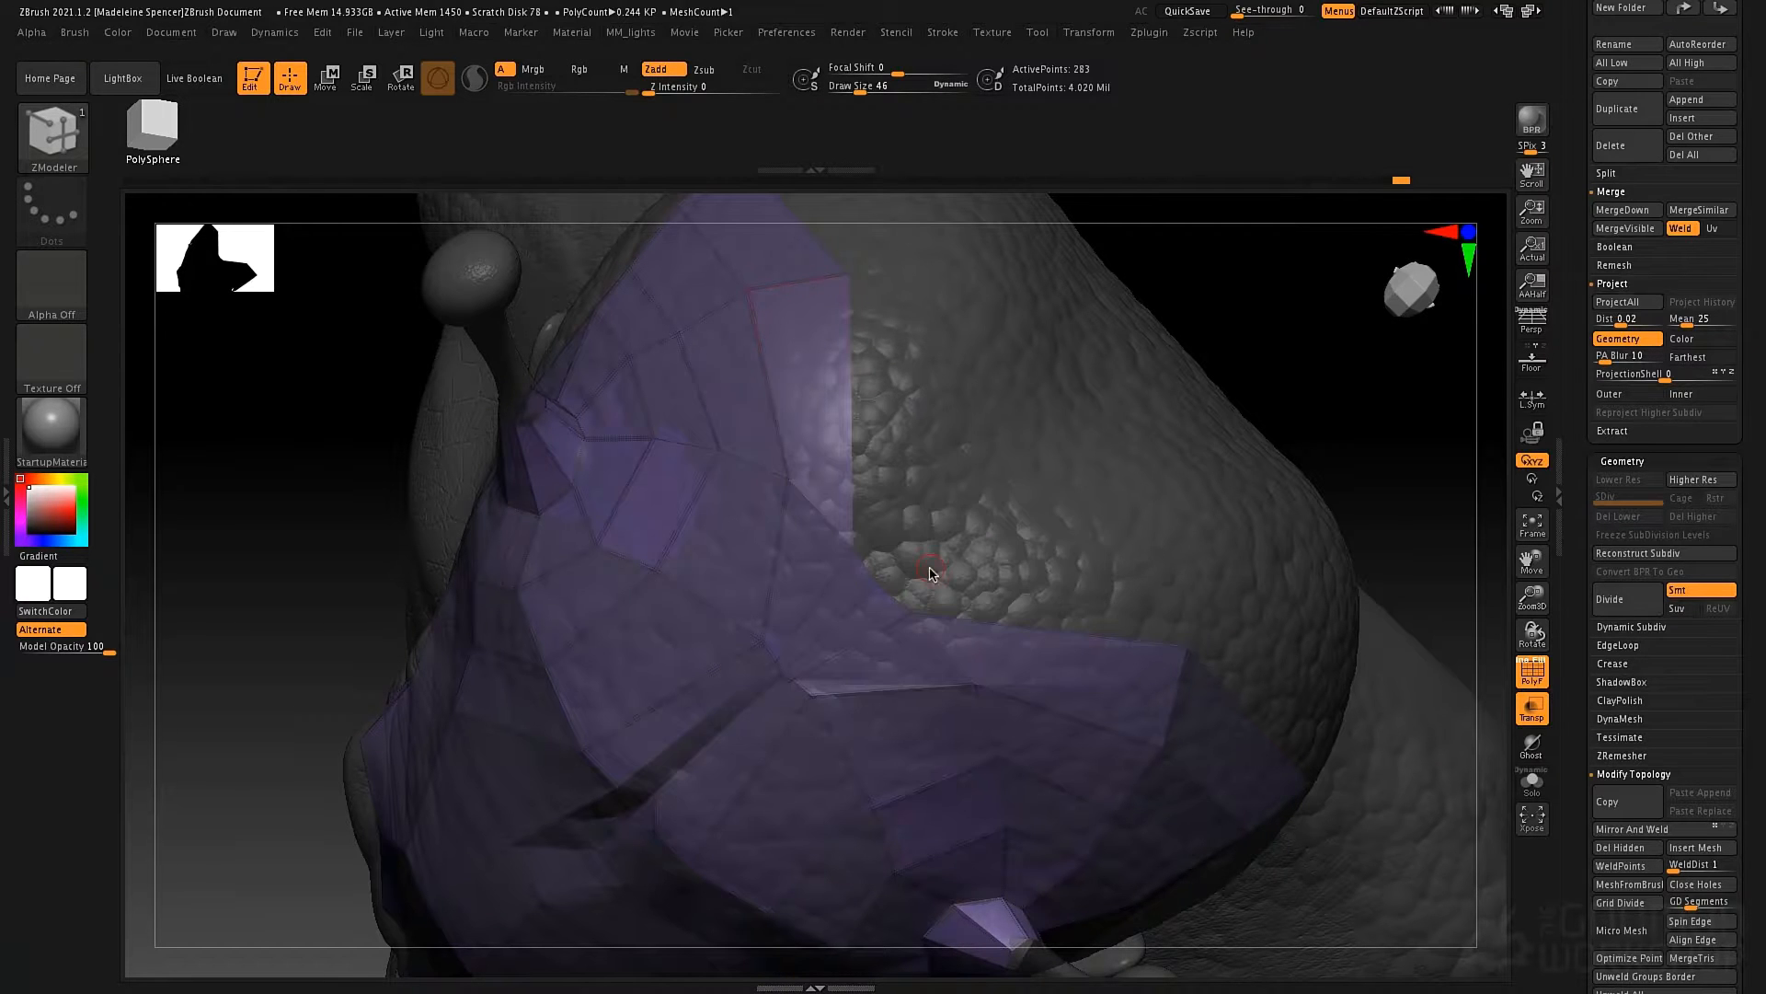
pyautogui.click(872, 451)
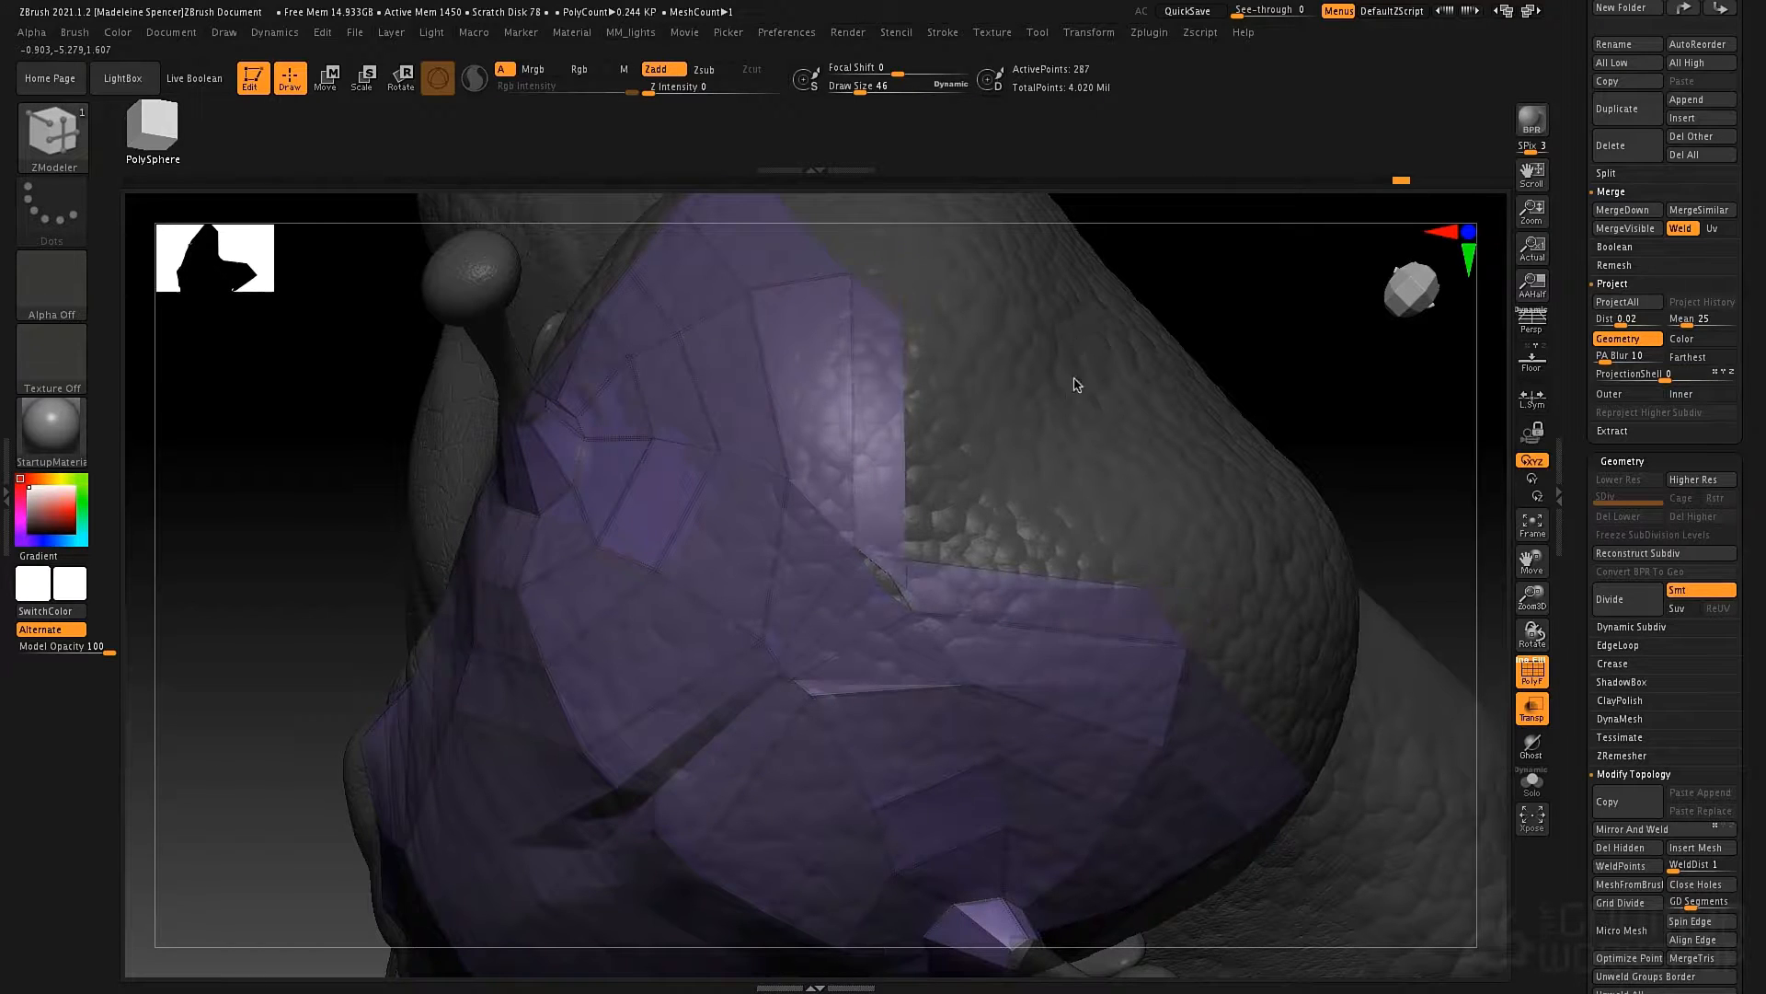
pyautogui.moveTo(1075, 378); pyautogui.dragTo(1082, 350)
pyautogui.moveTo(1106, 409)
pyautogui.mouseDown()
pyautogui.moveTo(1047, 386)
pyautogui.moveTo(1083, 384)
pyautogui.mouseUp()
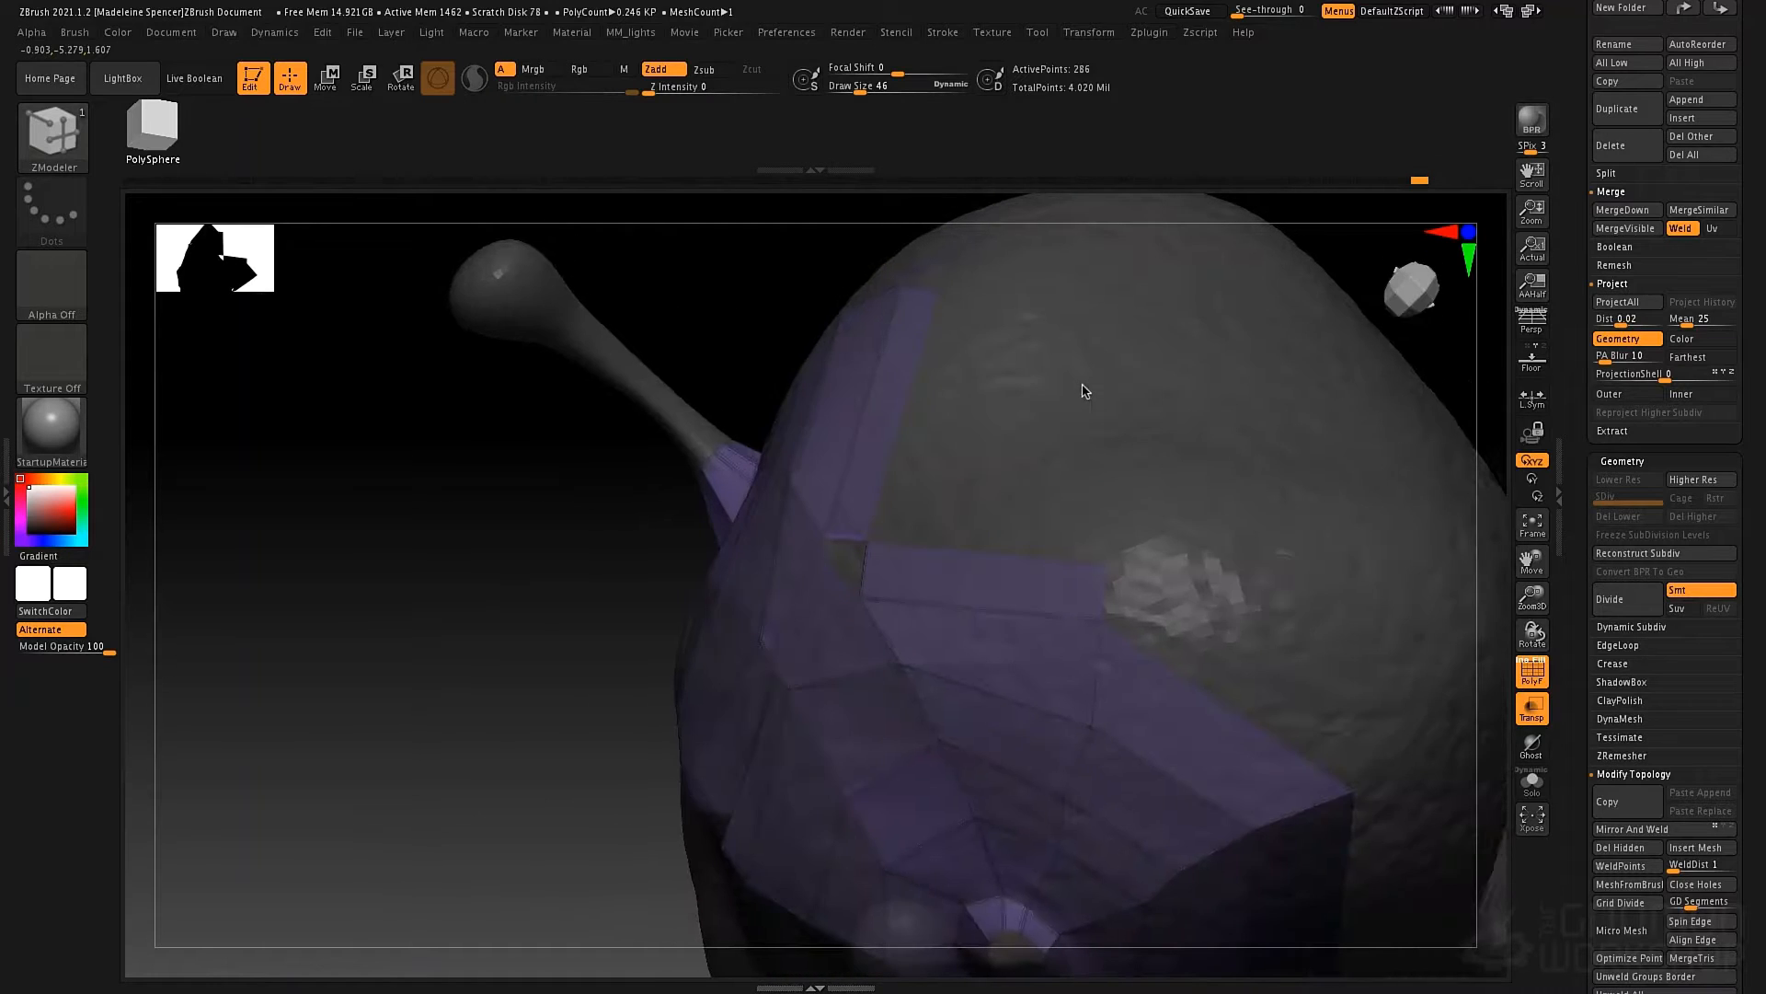
pyautogui.hotkey('ctrl', 'z')
pyautogui.hotkey('ctrl', 'z')
# Review the edge extrusion's Normal, No and Smart Attraction options and Force Symmetrical, keeping Smart Attraction and Force Symmetrical active.
pyautogui.moveTo(877, 489)
pyautogui.mouseDown()
pyautogui.moveTo(909, 496)
pyautogui.moveTo(875, 512)
pyautogui.mouseUp()
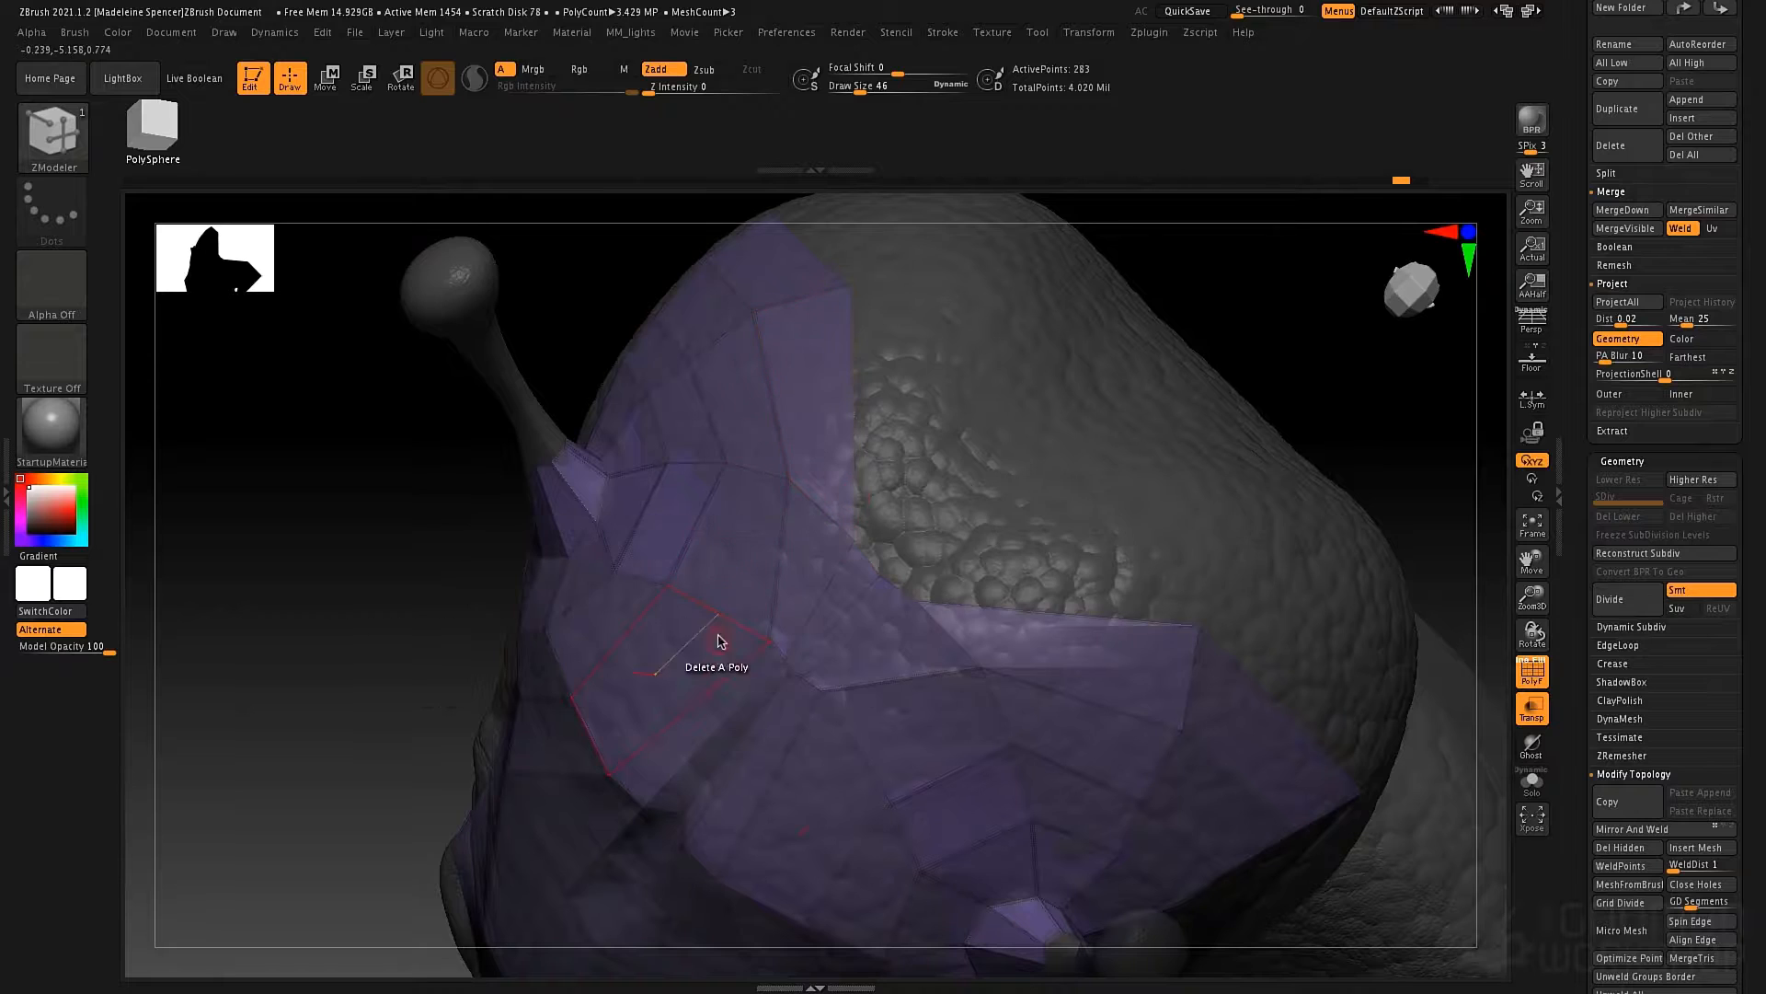
pyautogui.moveTo(720, 641)
pyautogui.mouseDown(button='right')
pyautogui.moveTo(702, 675)
pyautogui.moveTo(714, 611)
pyautogui.mouseUp(button='right')
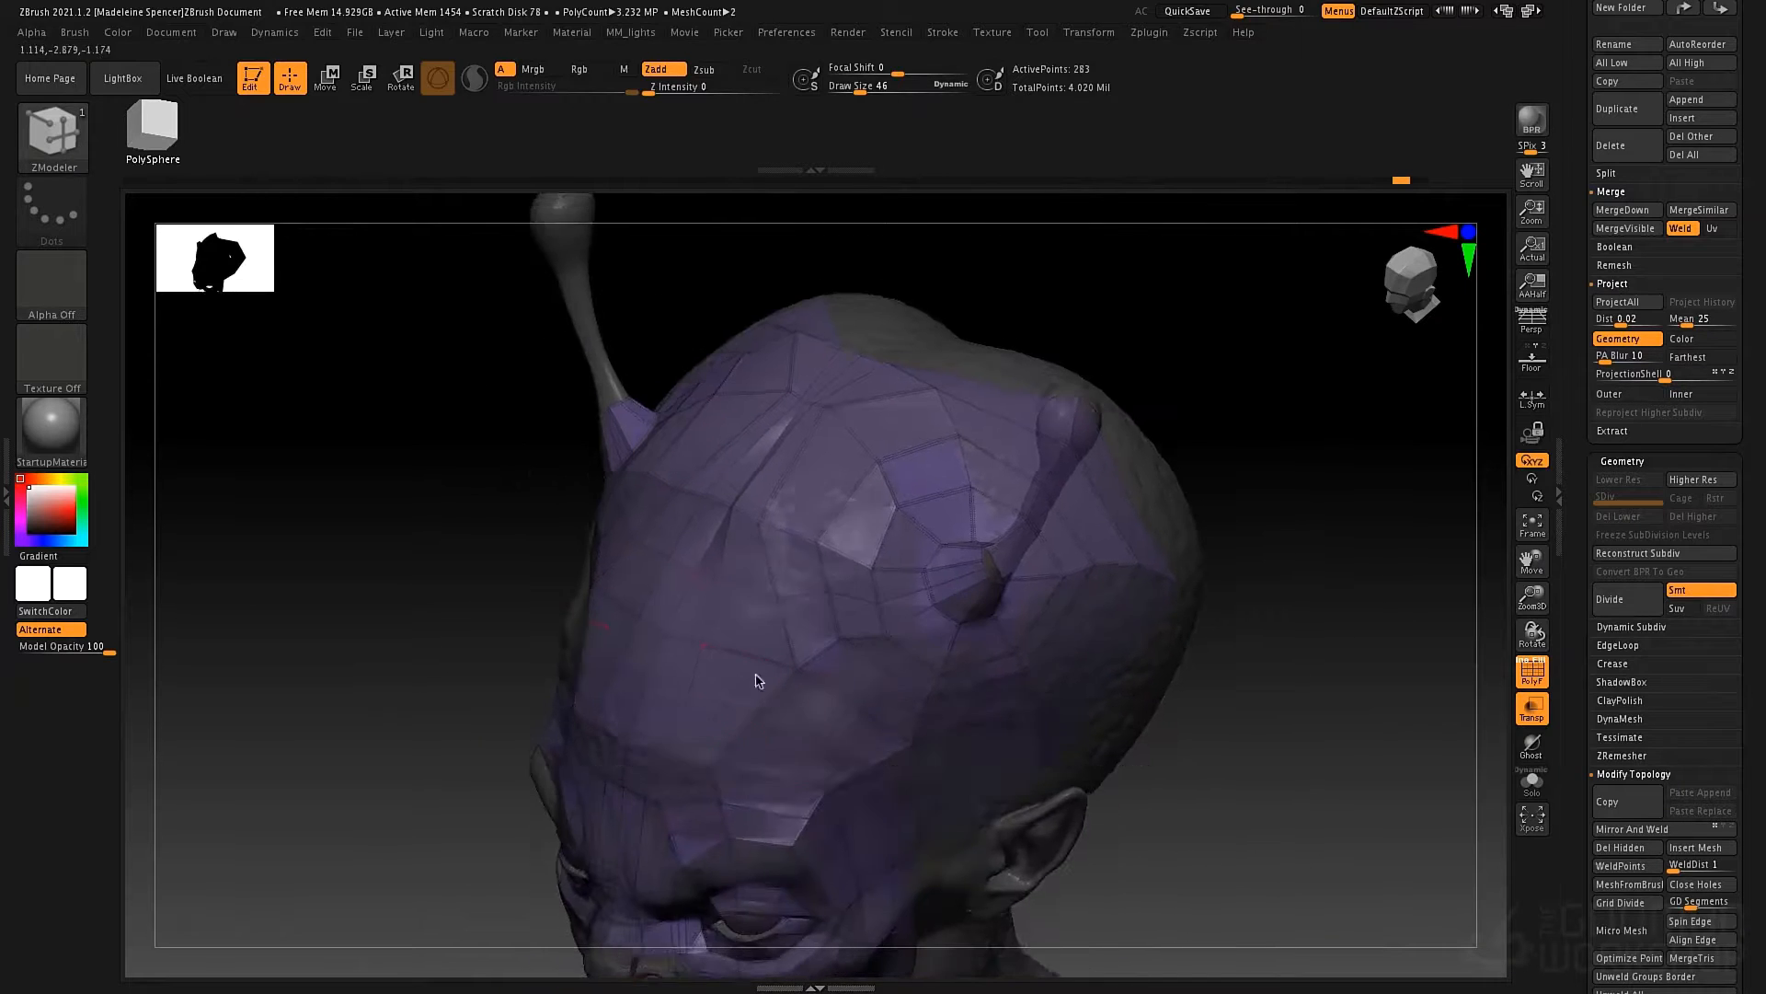
pyautogui.moveTo(756, 680); pyautogui.dragTo(884, 552, button='right')
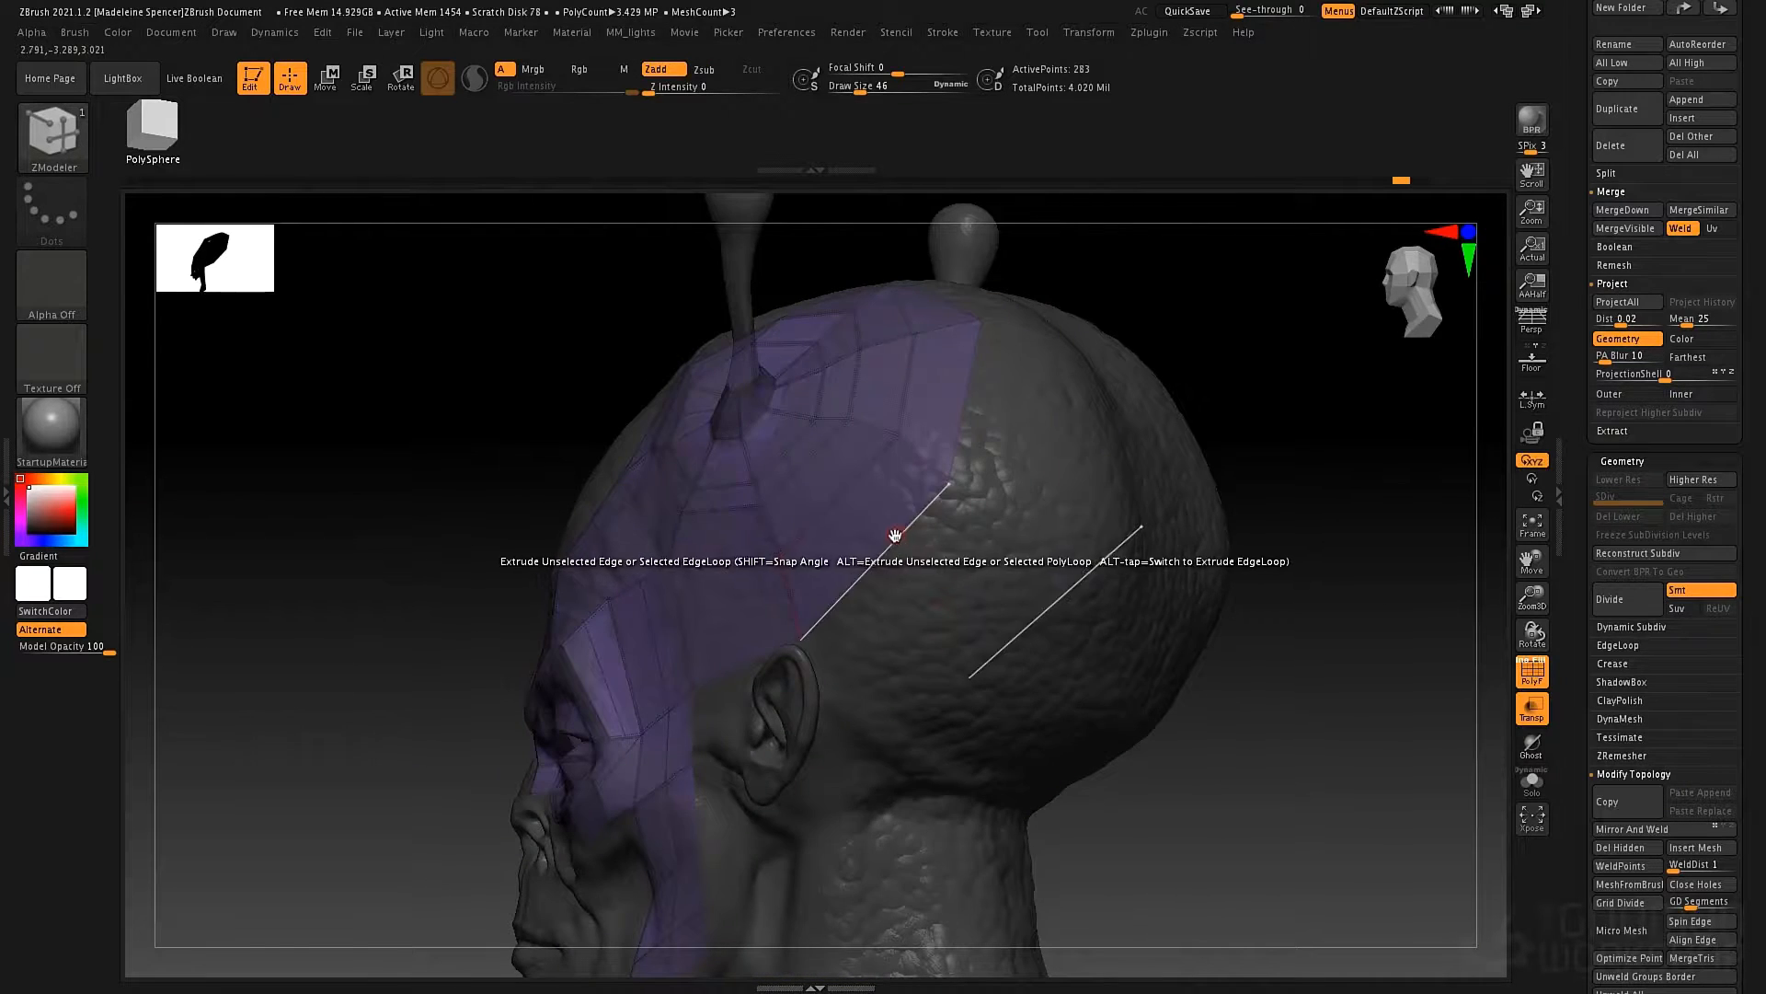
pyautogui.press('space')
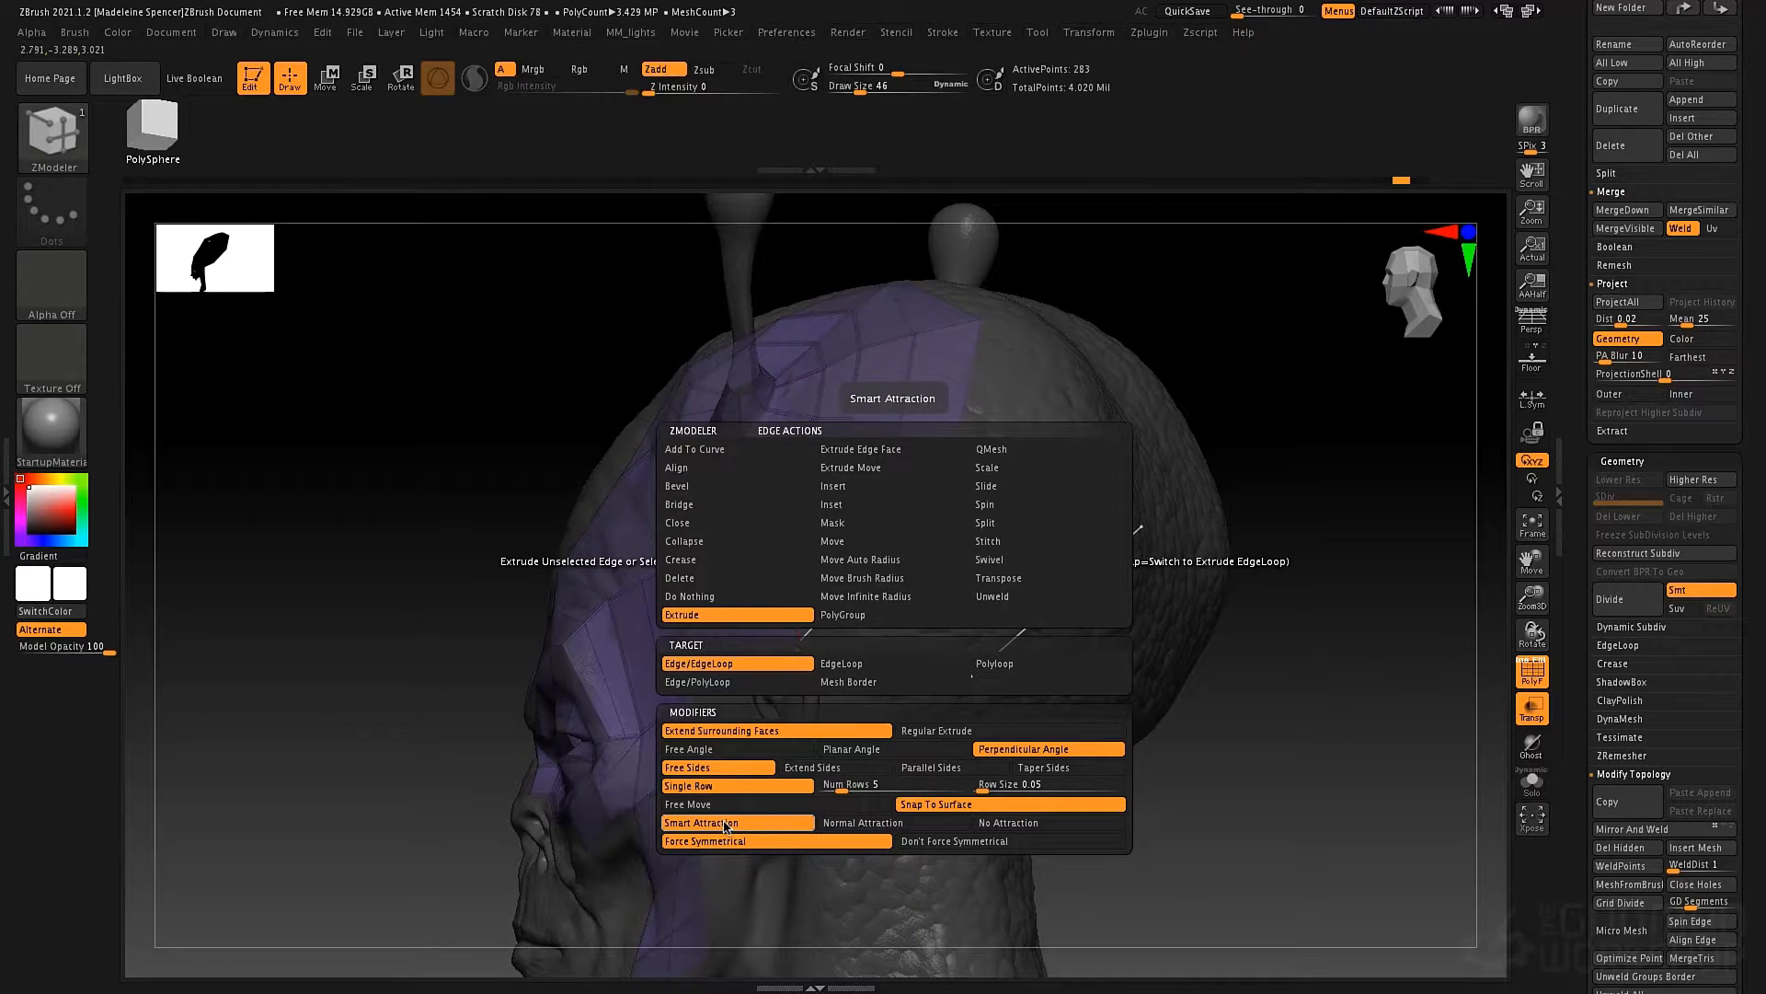
pyautogui.click(861, 821)
pyautogui.click(992, 823)
pyautogui.click(756, 824)
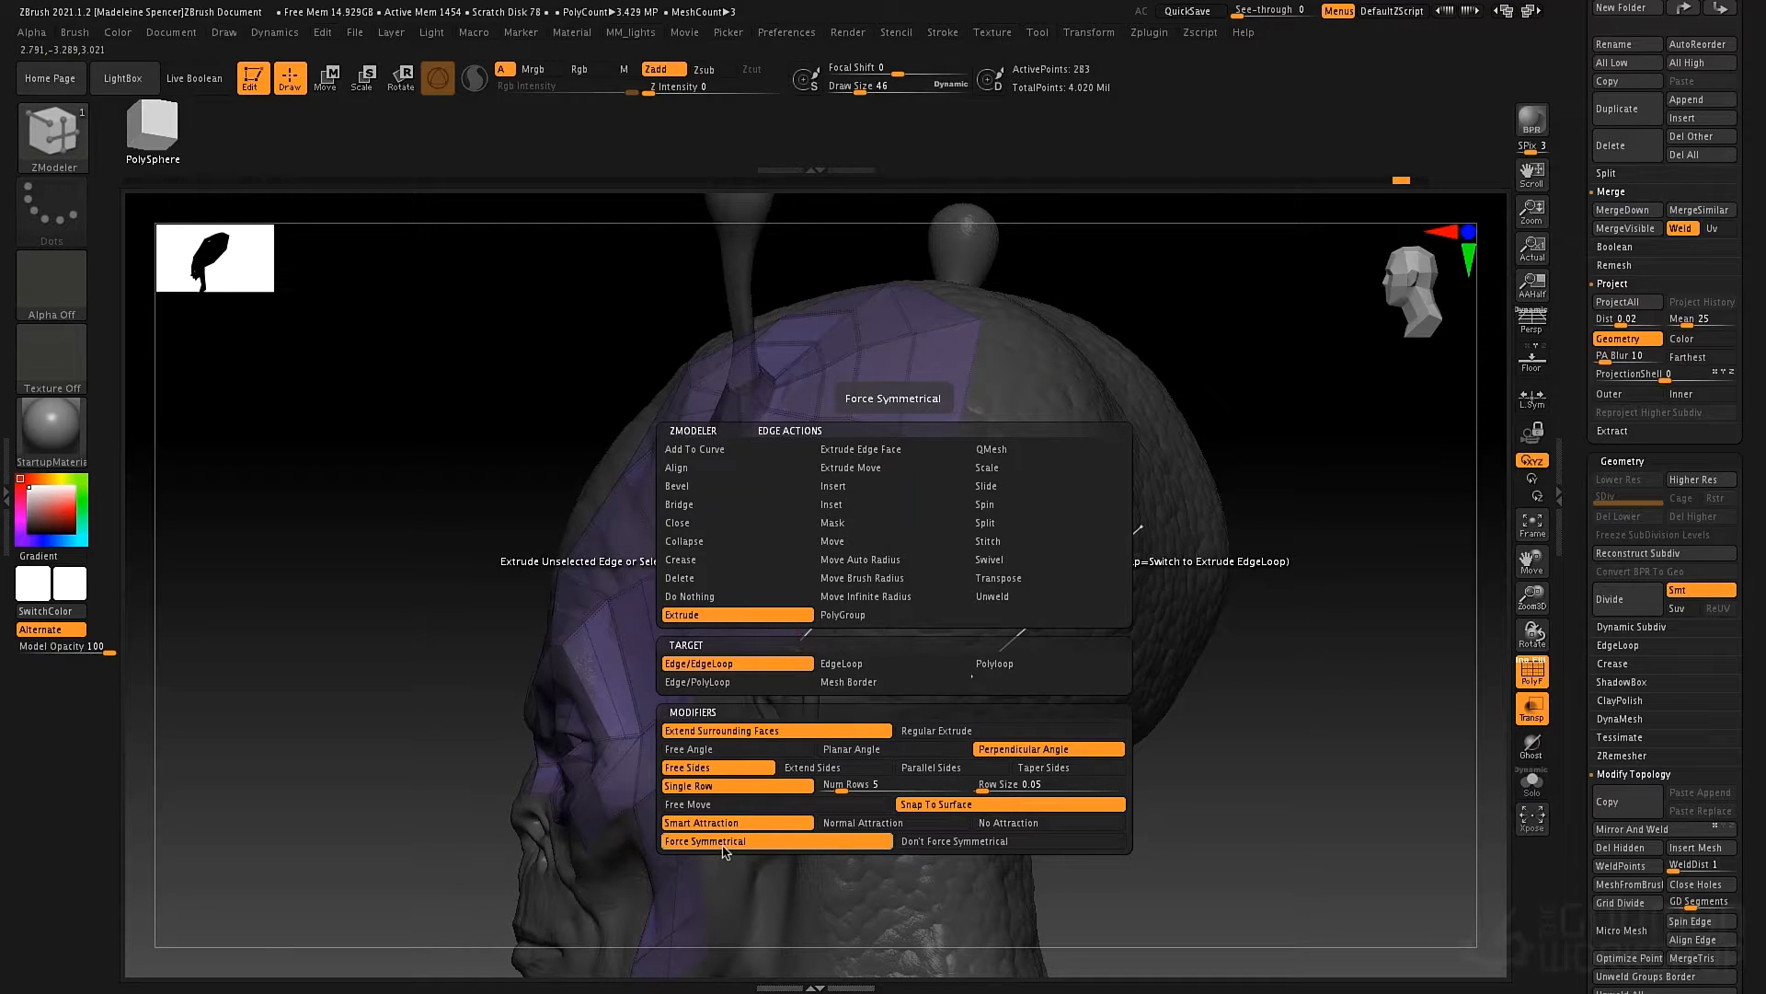
pyautogui.click(724, 846)
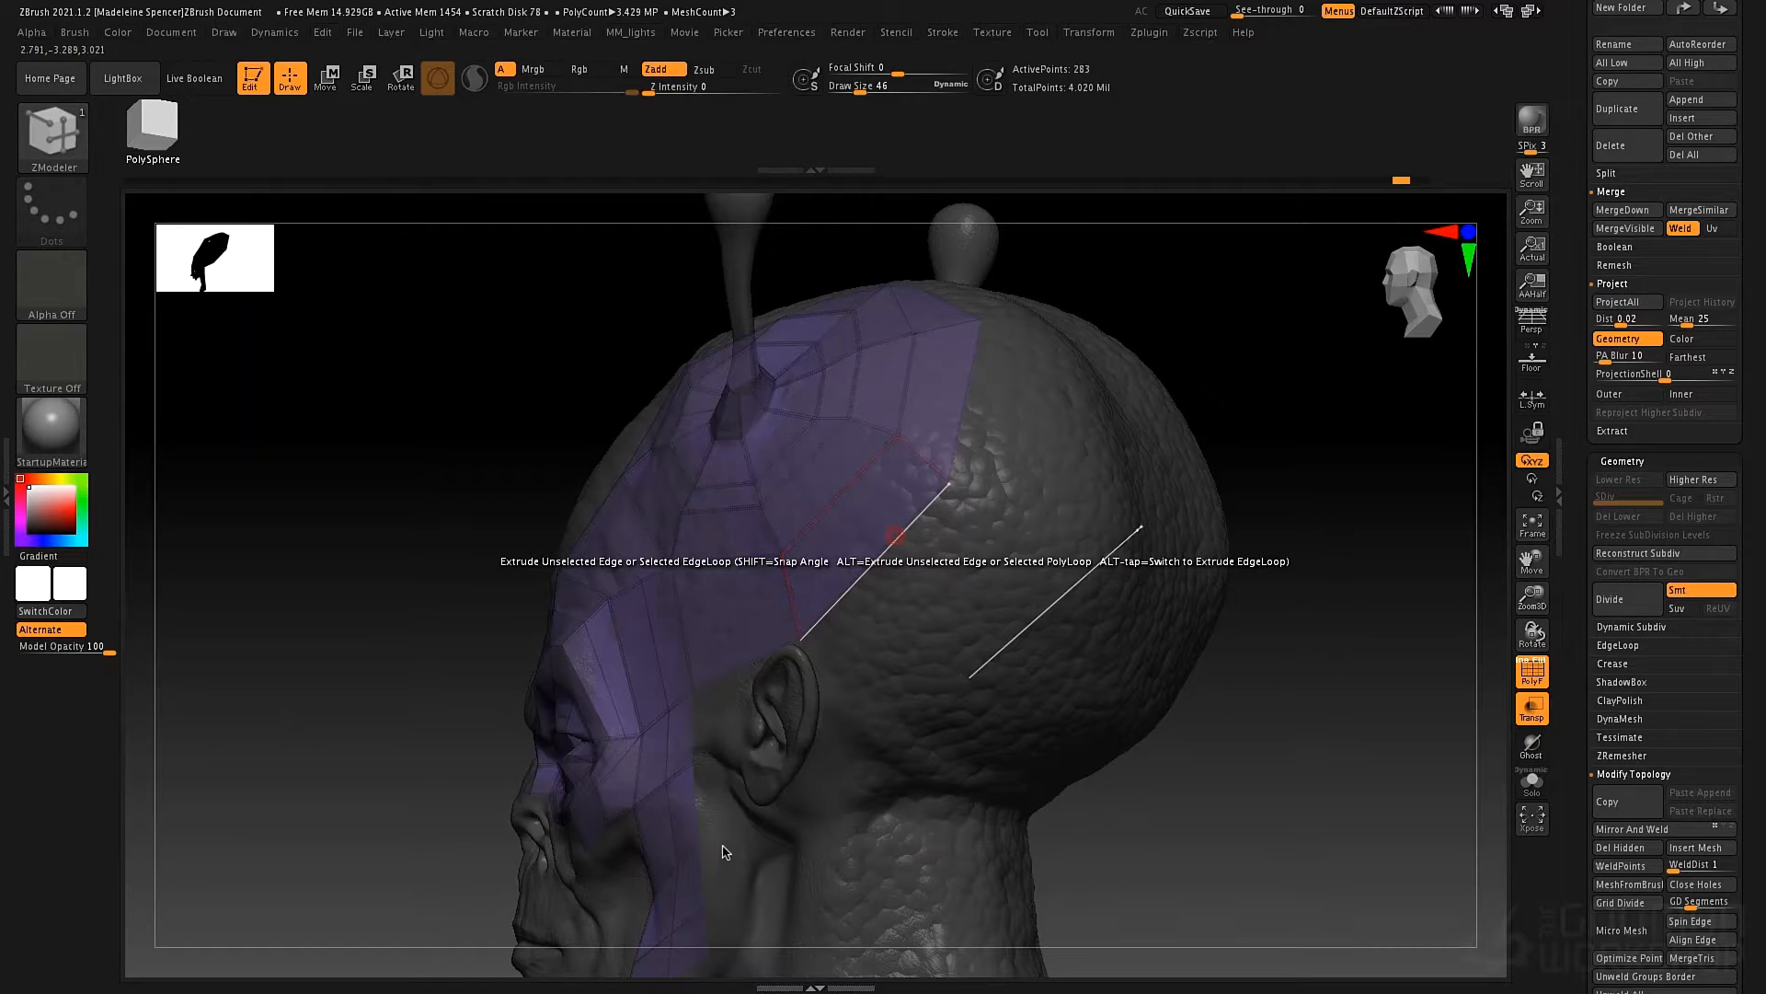